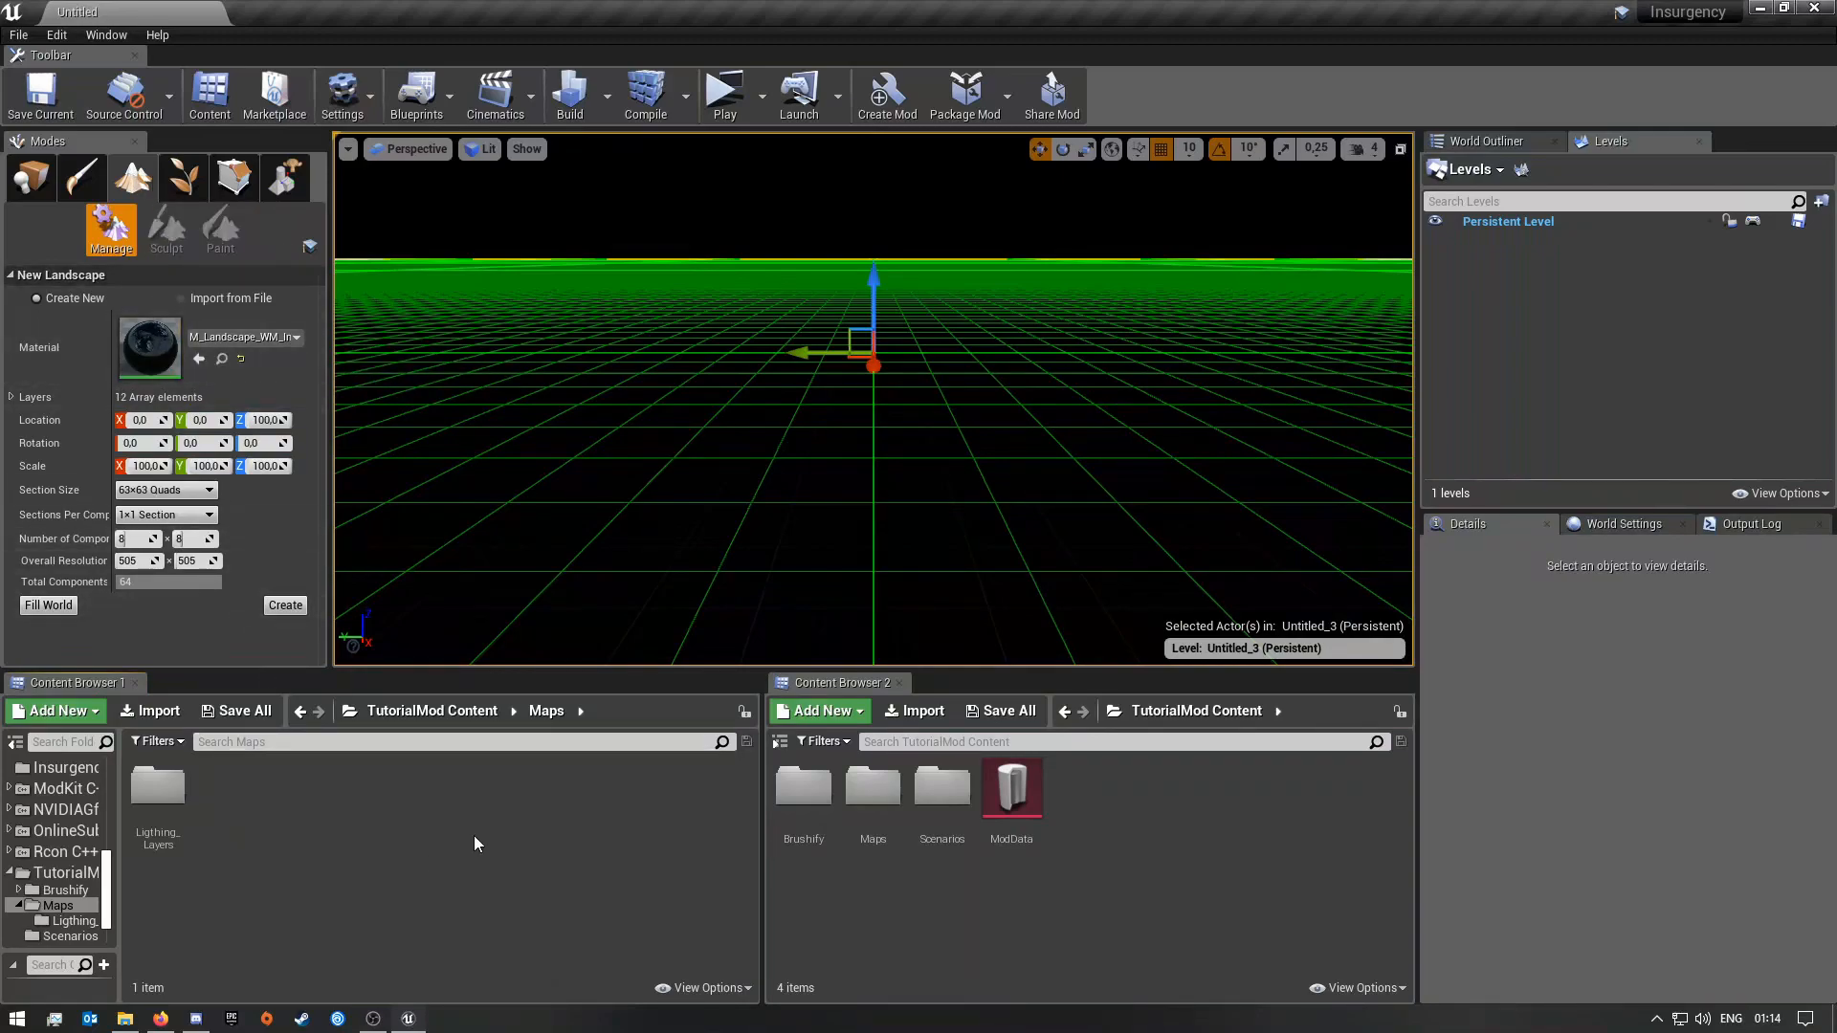
Step: Create a new level in the TutorialMod Maps folder and name it Tutorial_Landscape
right_click(251, 846)
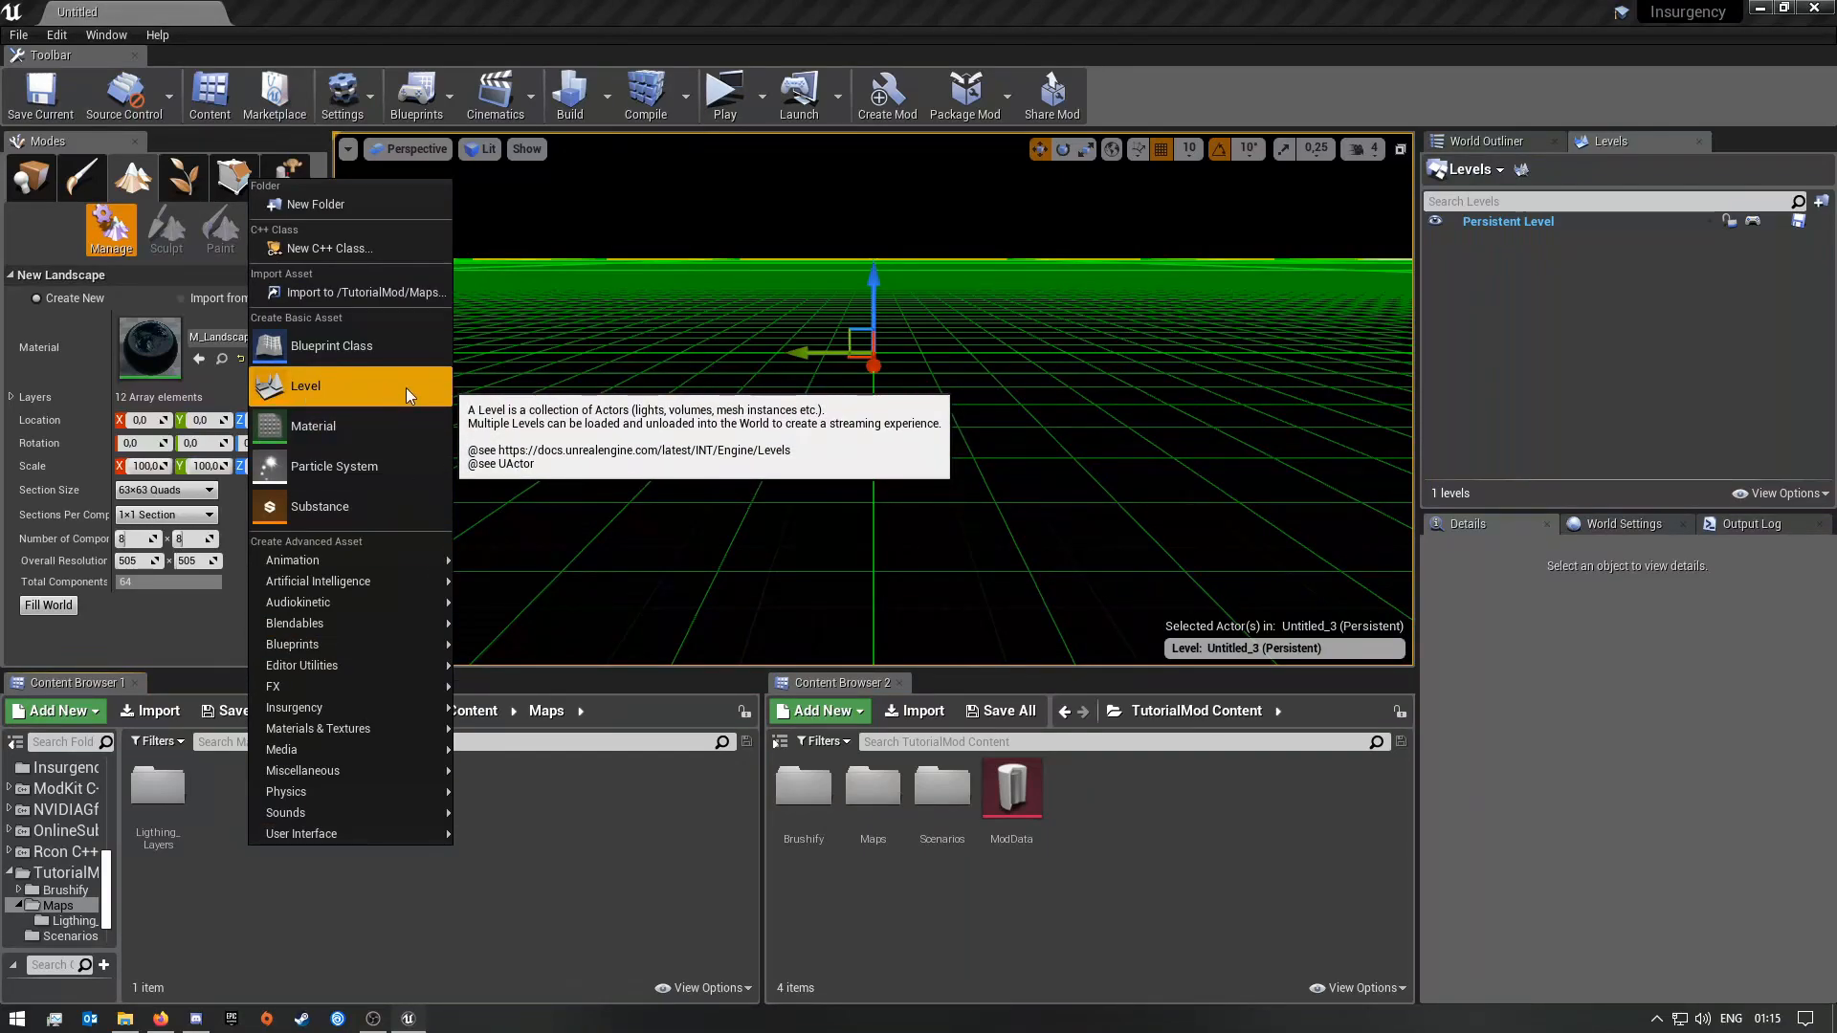
click(314, 387)
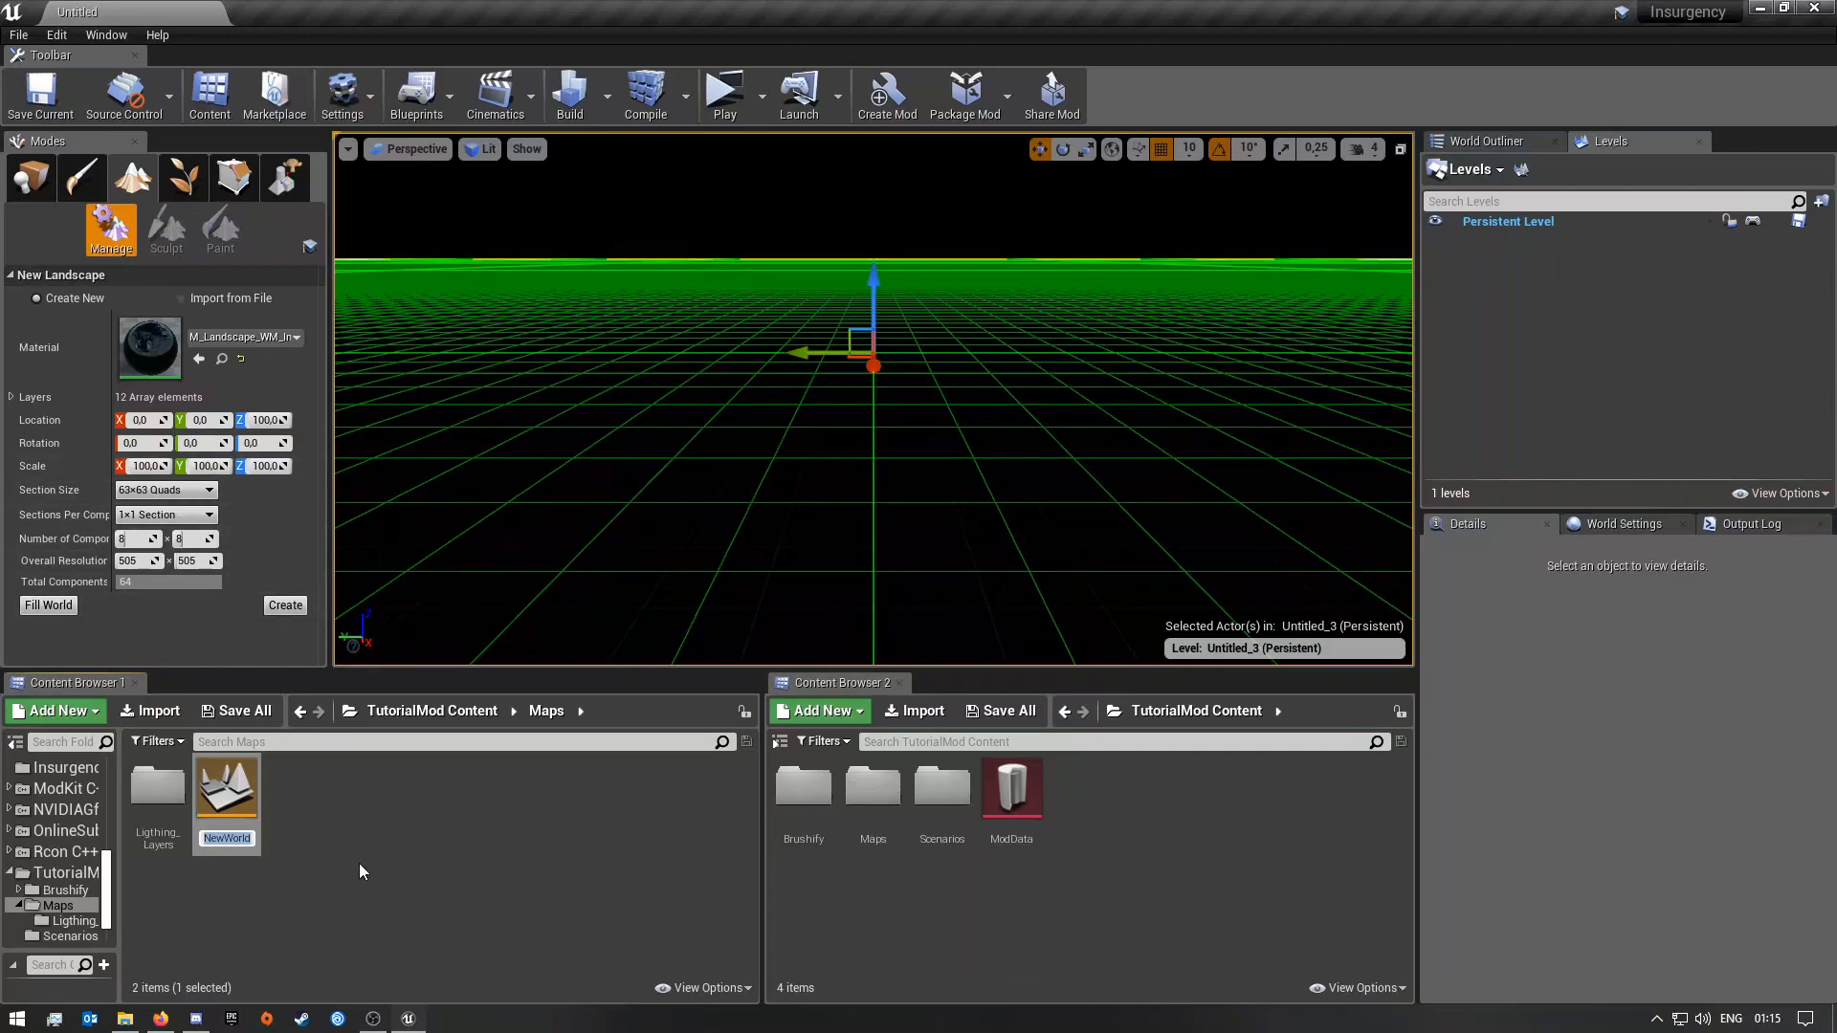
click(307, 852)
right_click(335, 836)
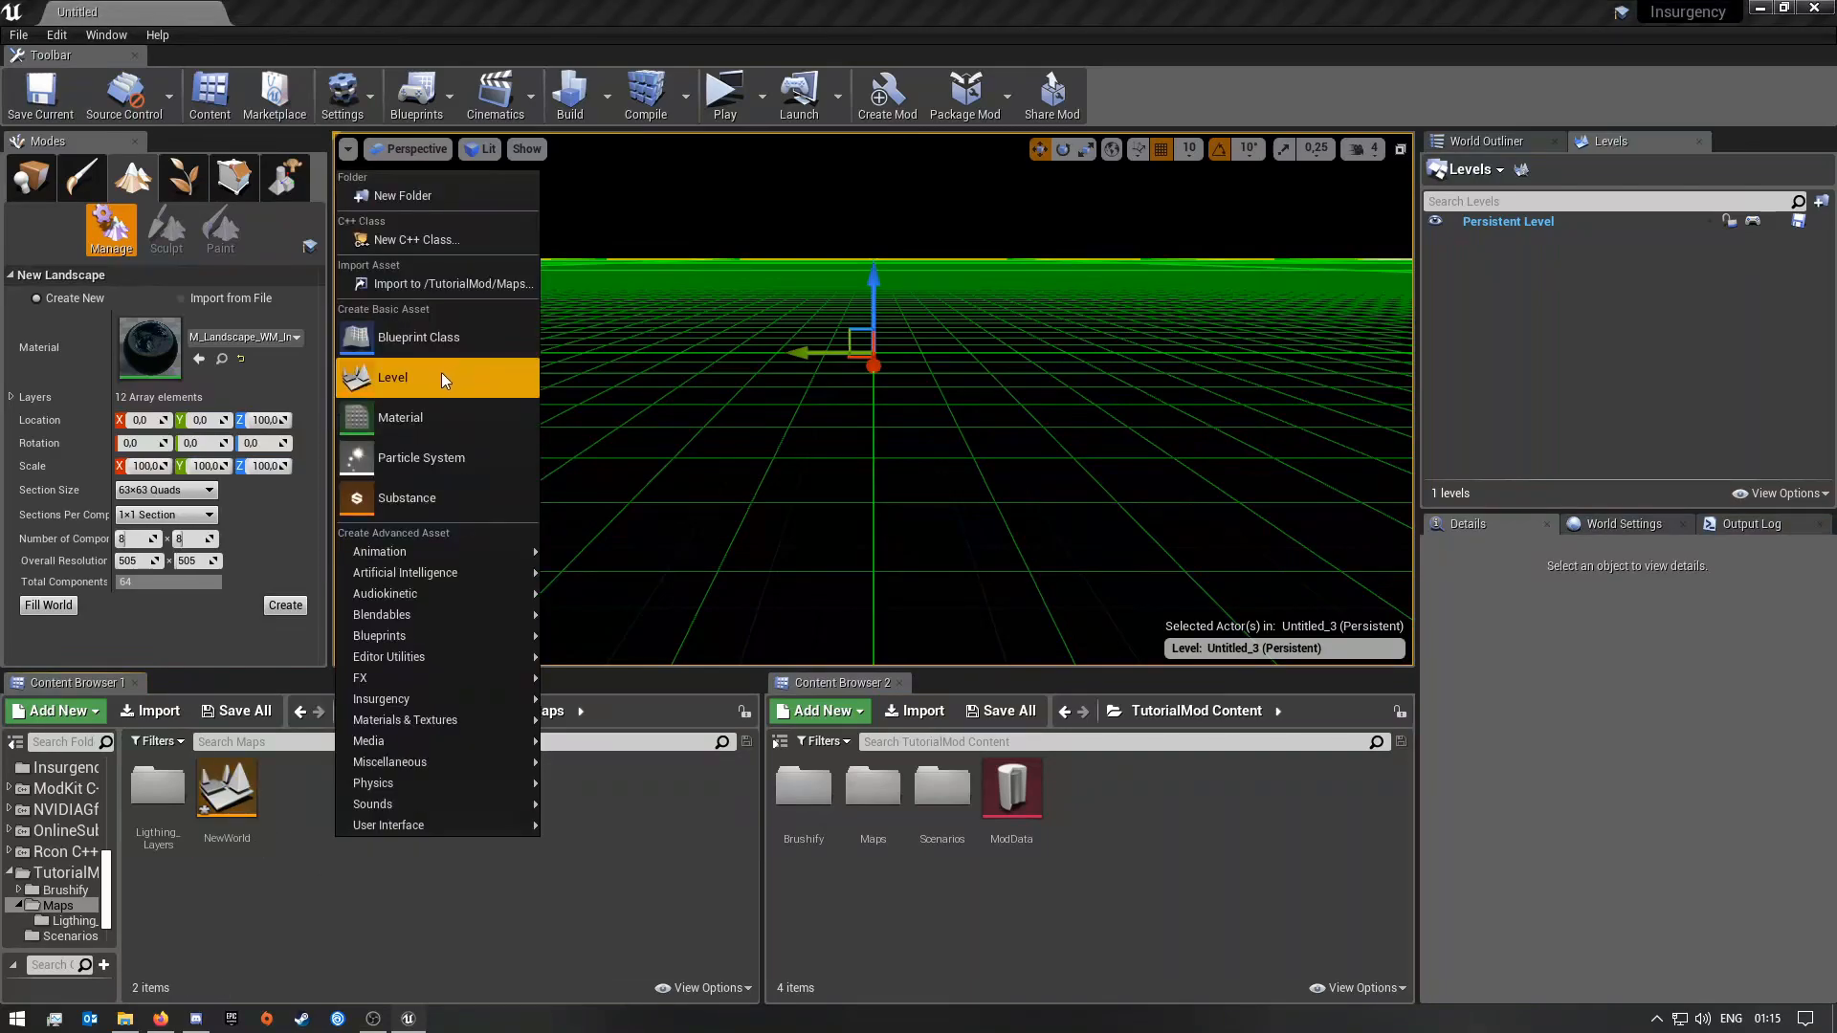
click(226, 789)
right_click(227, 789)
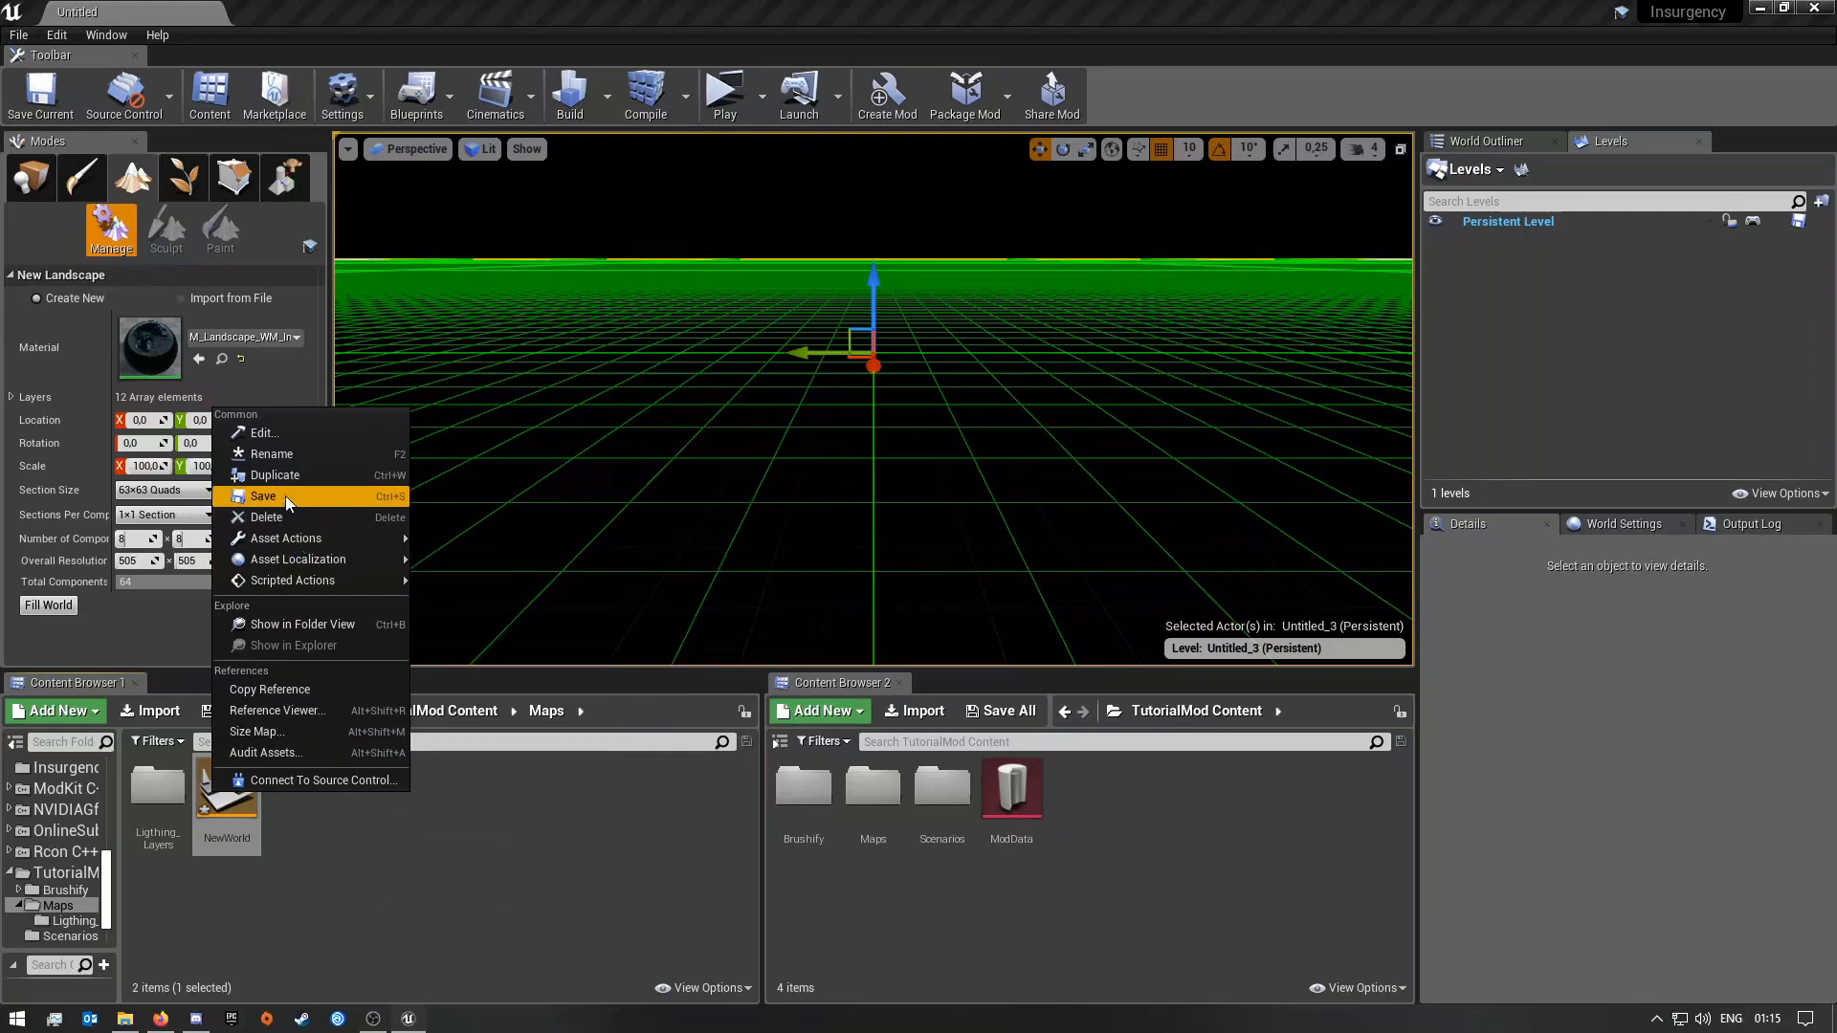
click(281, 462)
text(T)
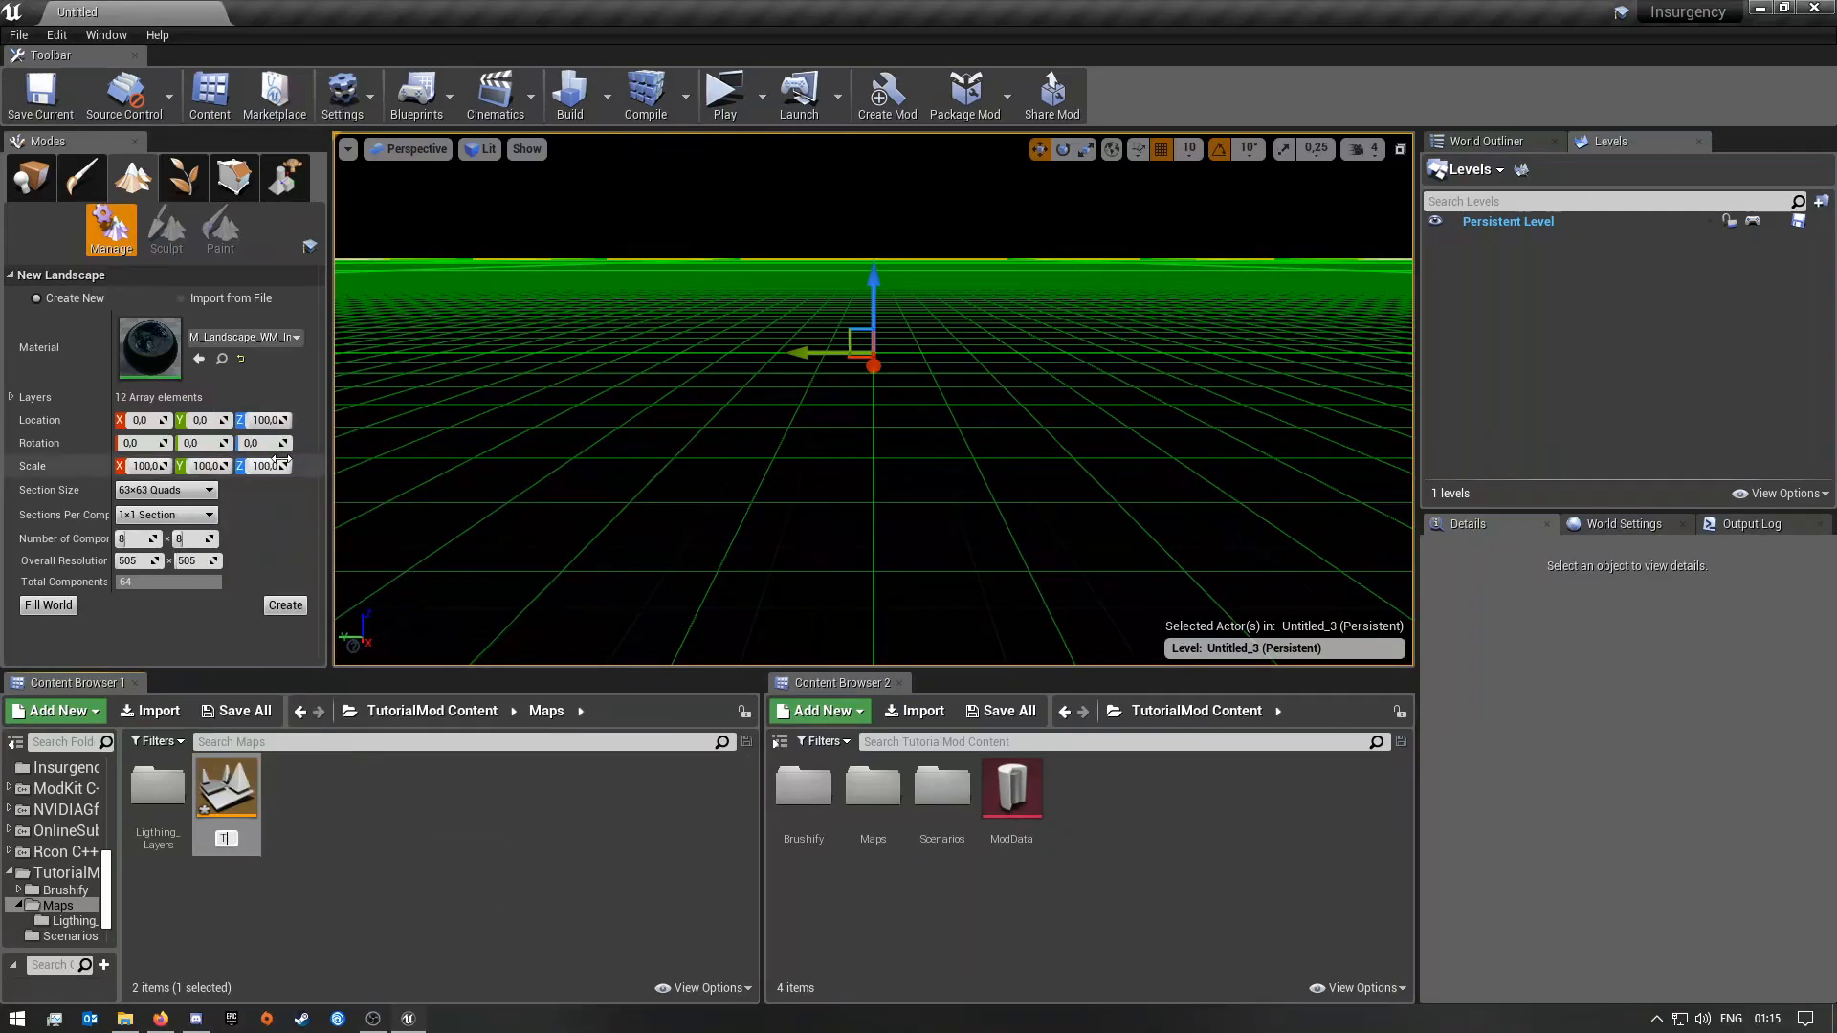
text(utorial)
text(_)
text(Landscape)
key(Return)
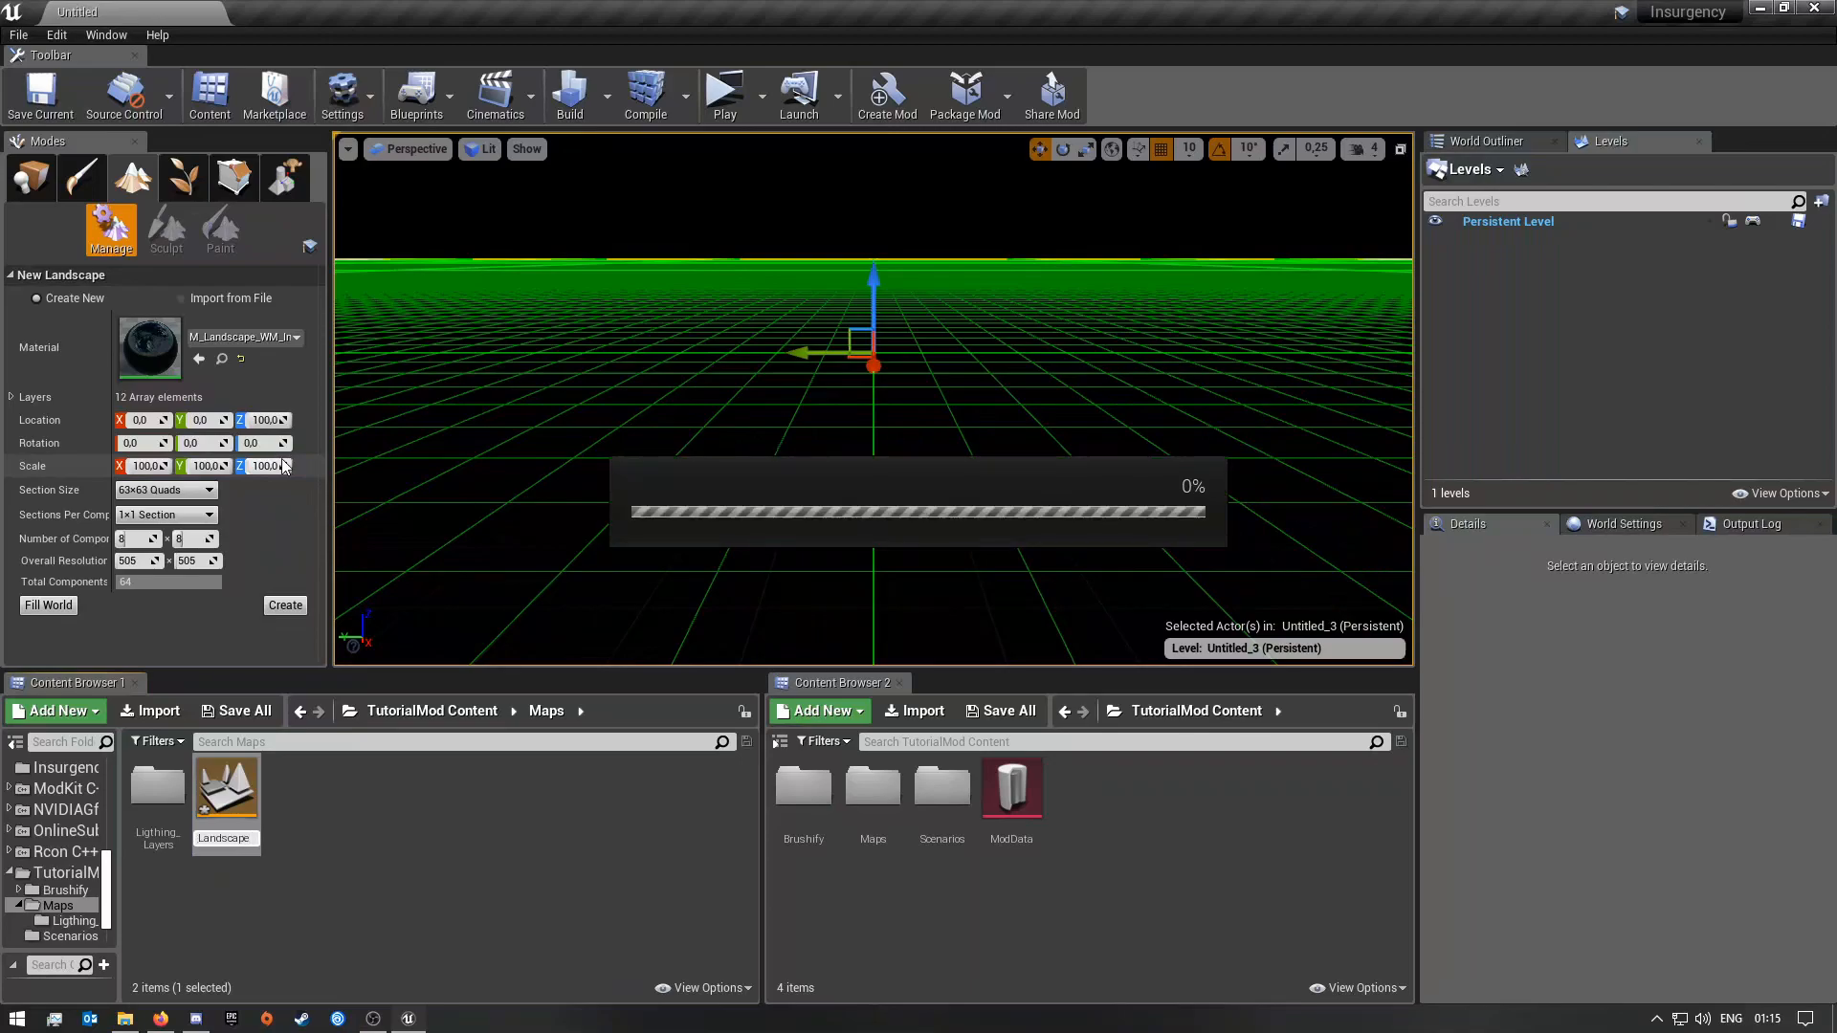
Step: Examine the level files in the WMMod maps Shoothouse folder as a naming reference, and return to the TutorialMod content
right_click(337, 827)
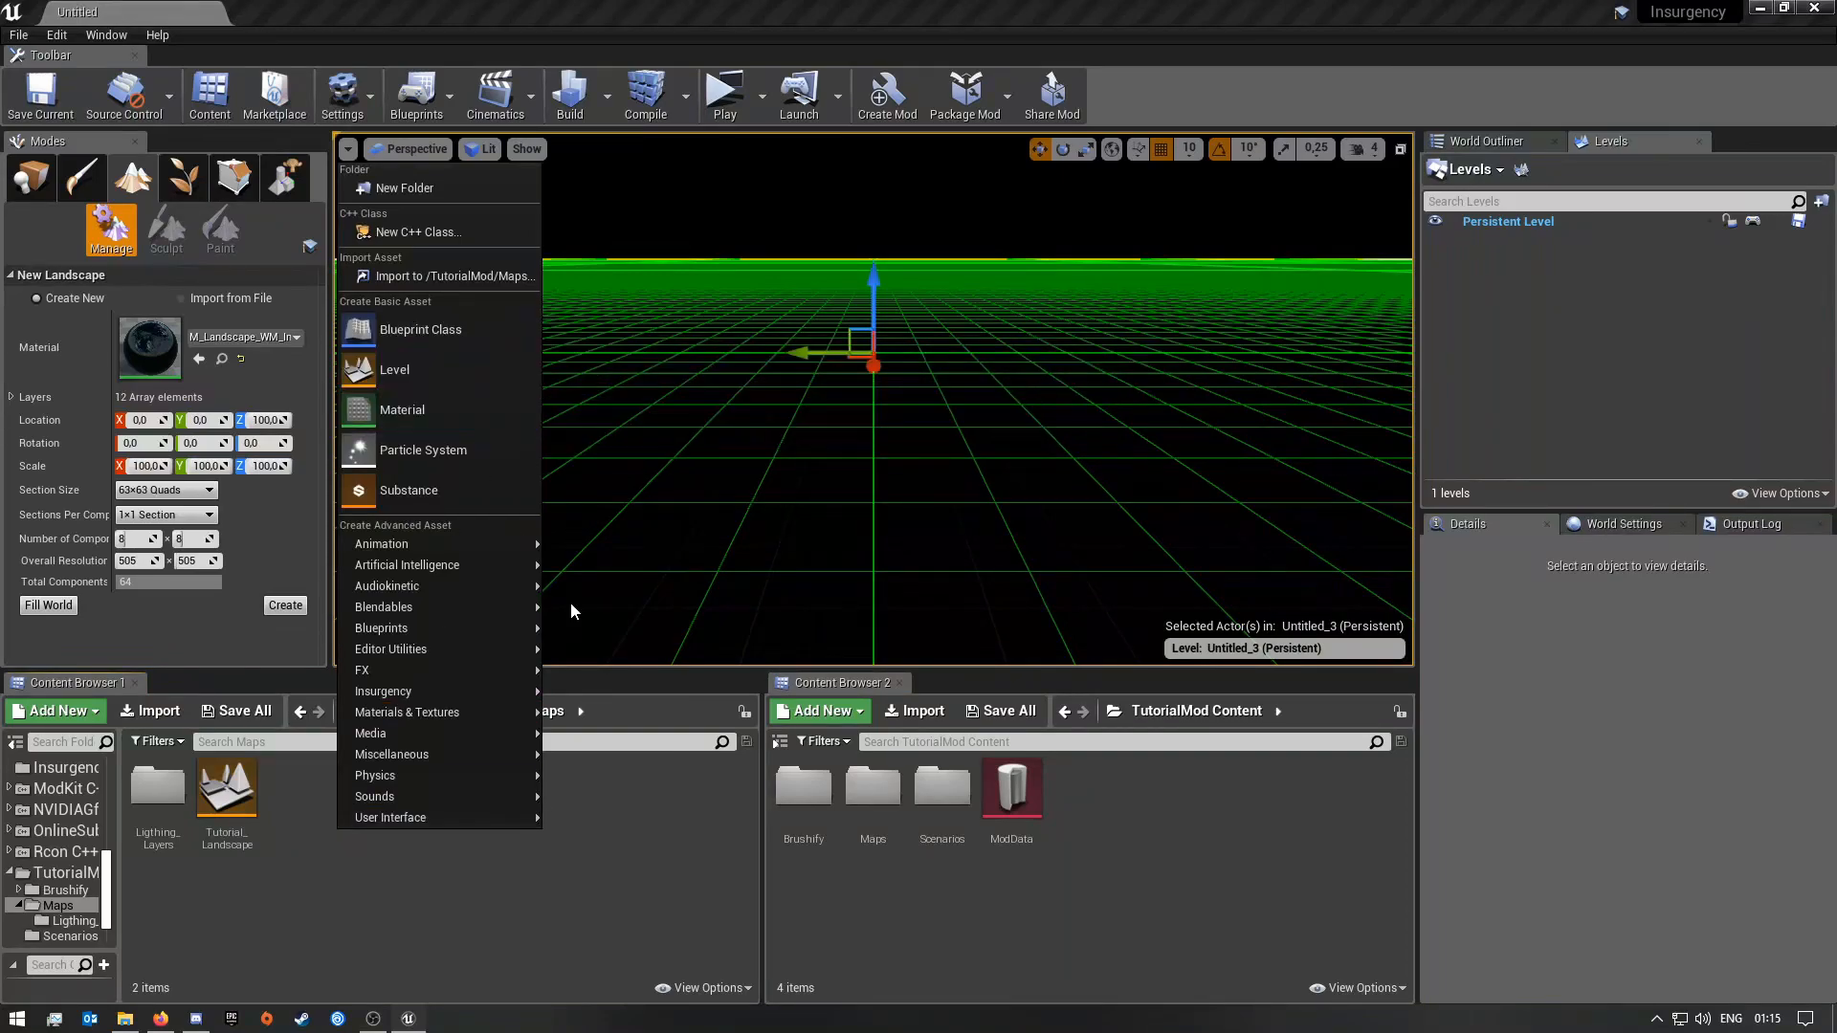
click(779, 743)
click(779, 744)
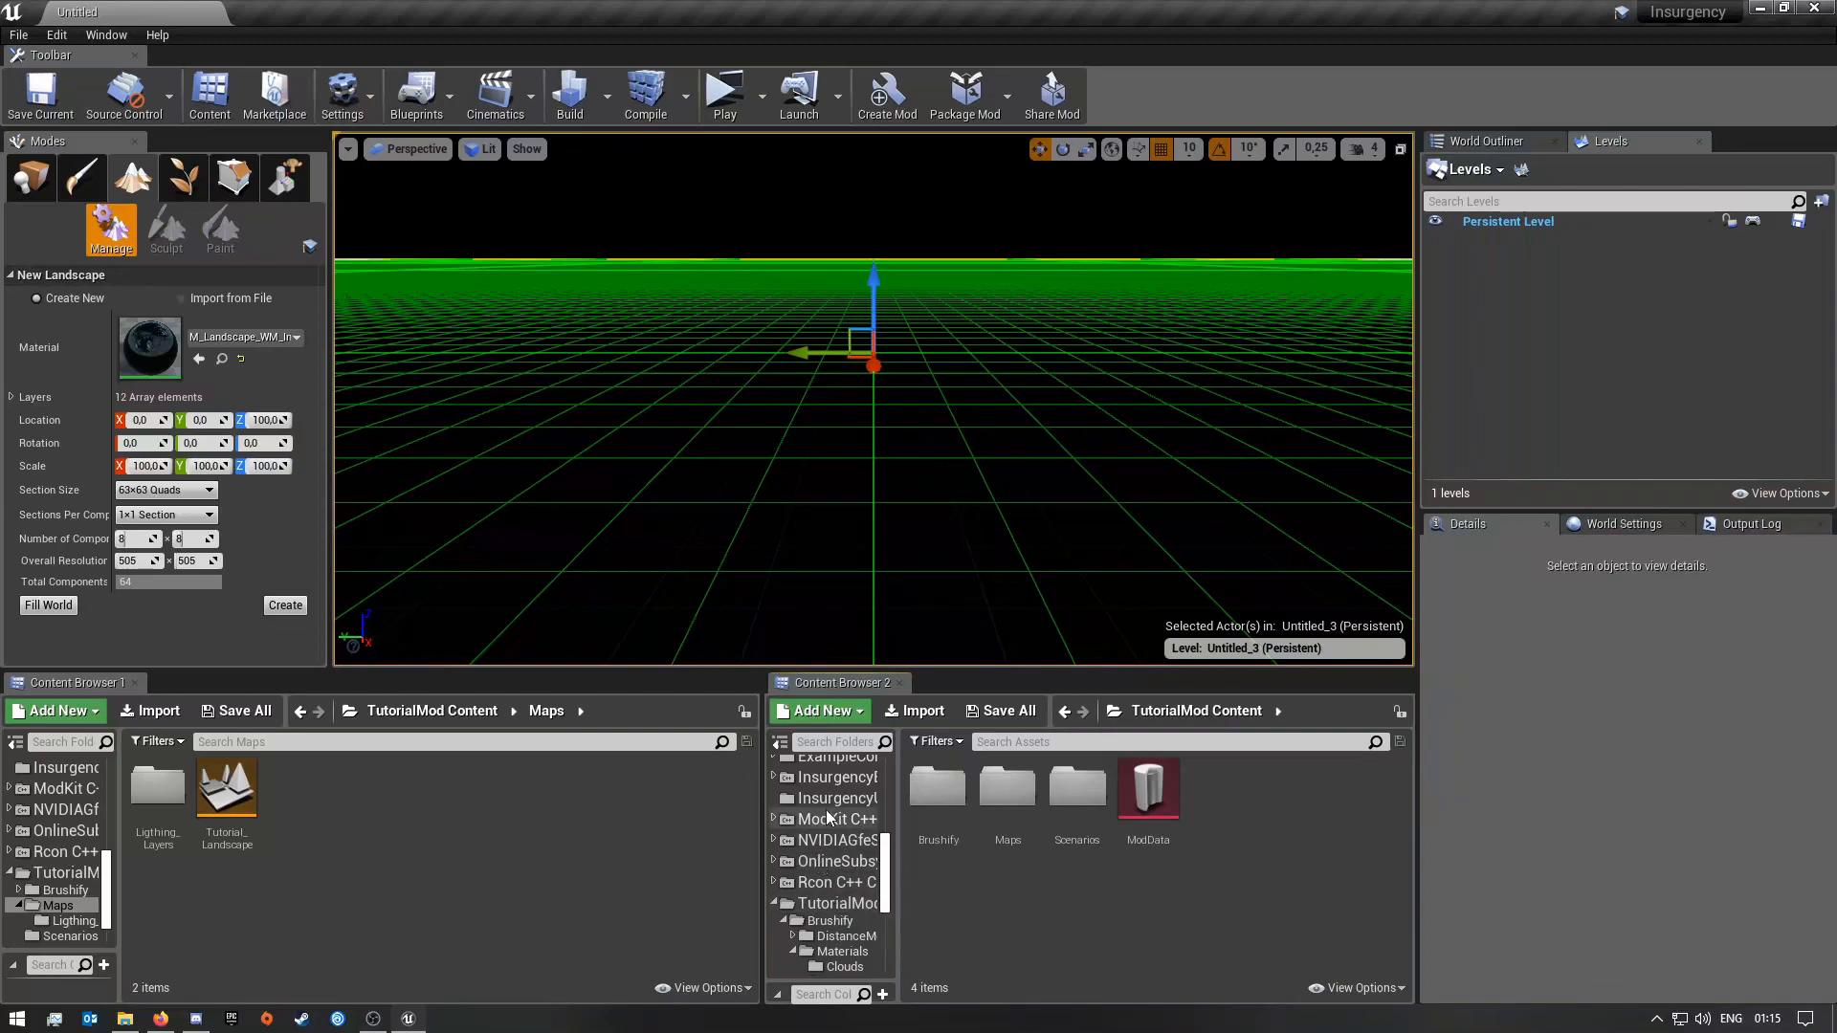
scroll(833, 909, down, 2)
scroll(793, 831, down, 6)
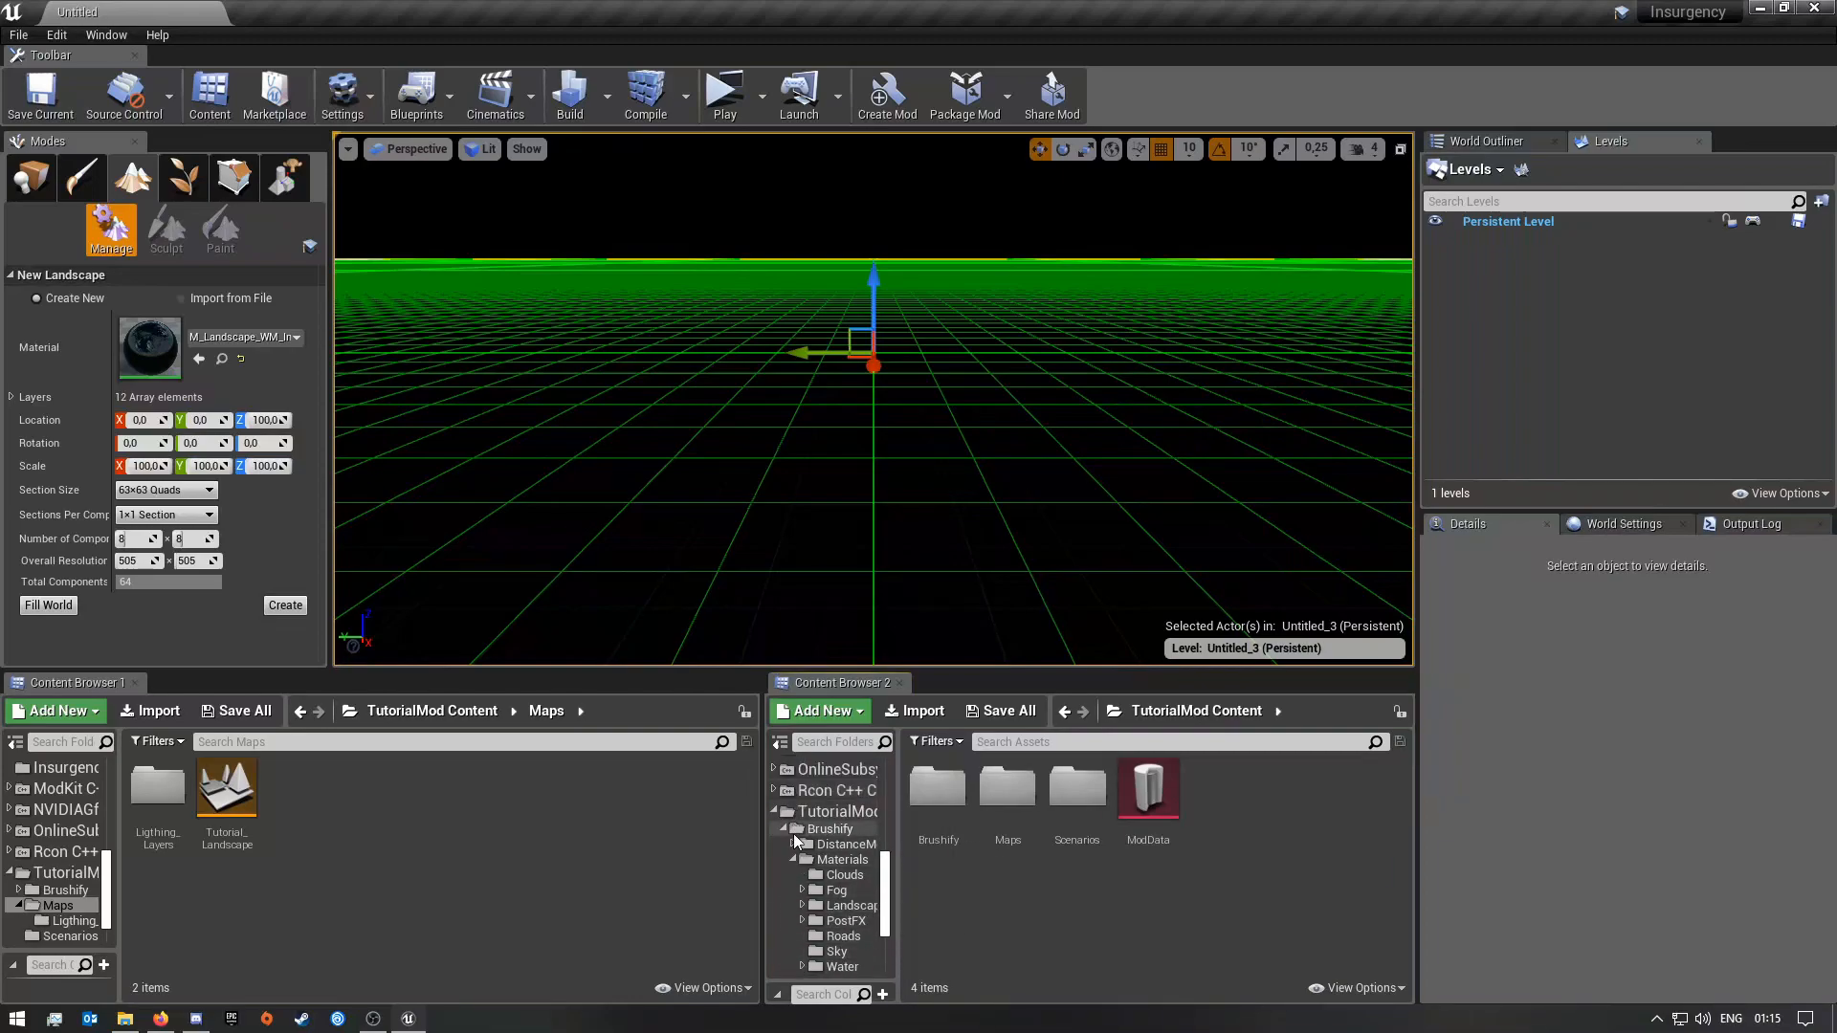
click(825, 924)
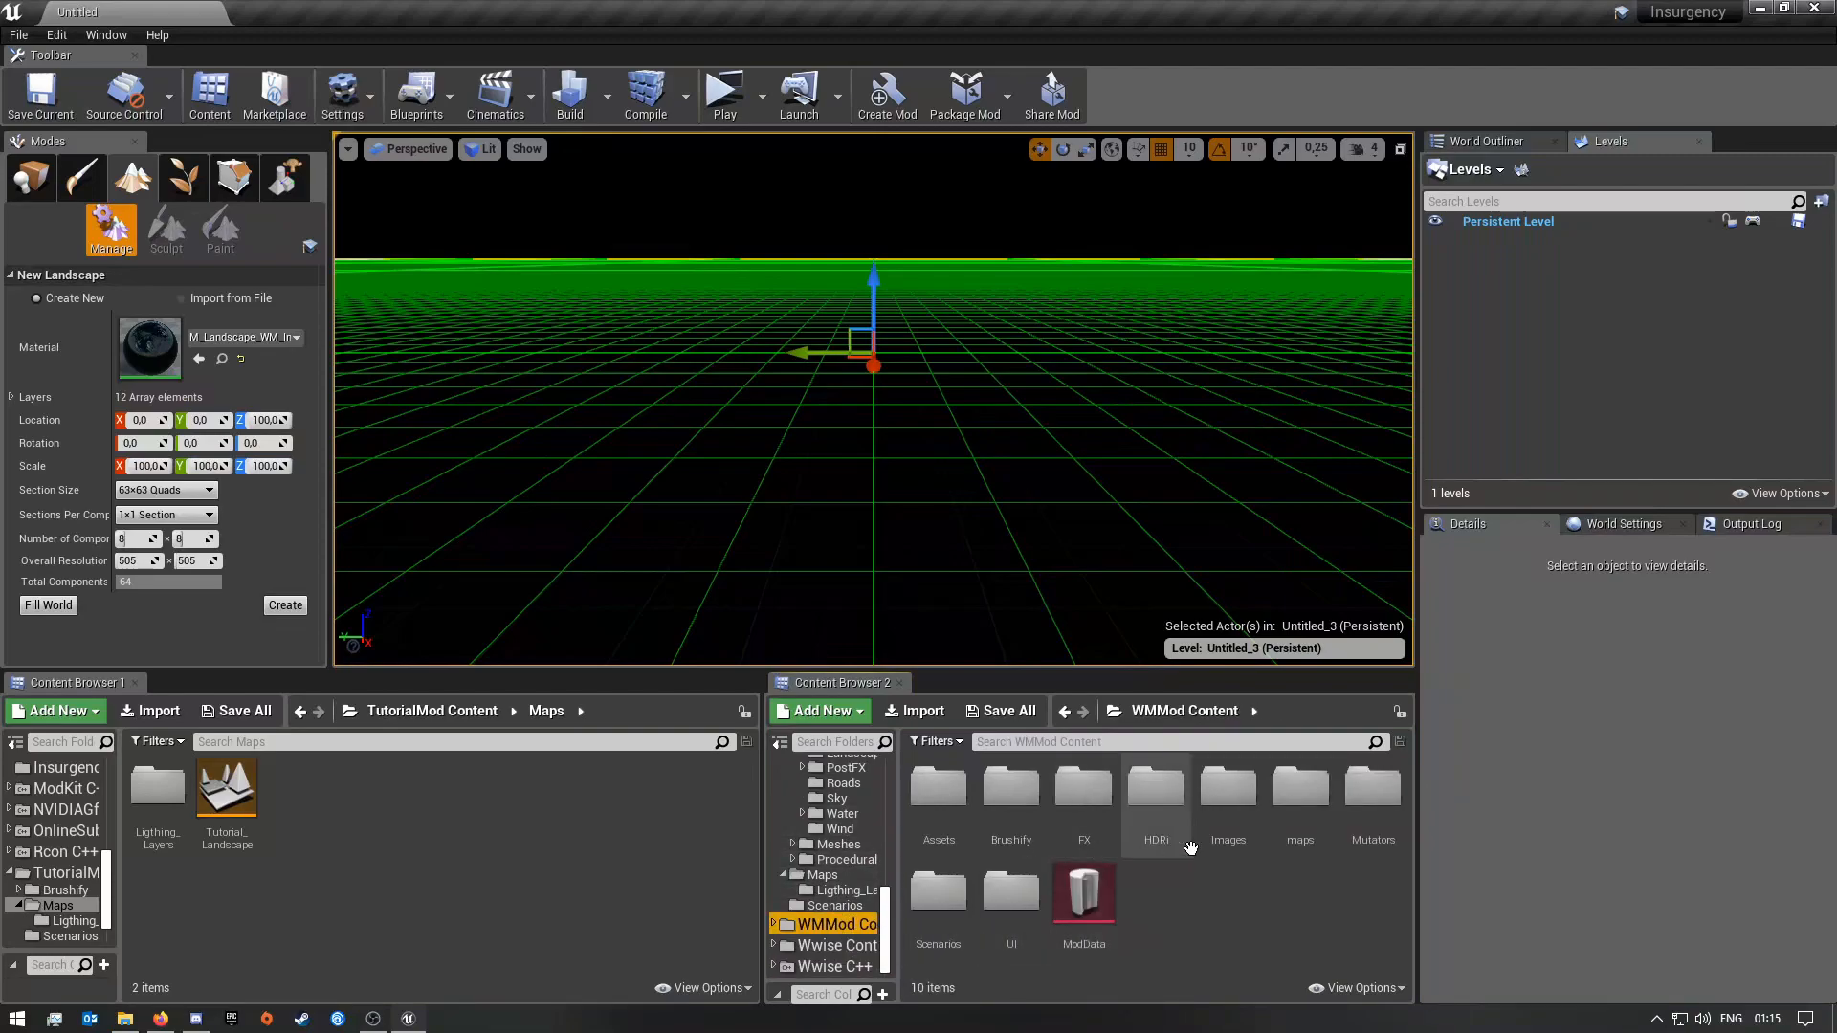
double_click(1298, 799)
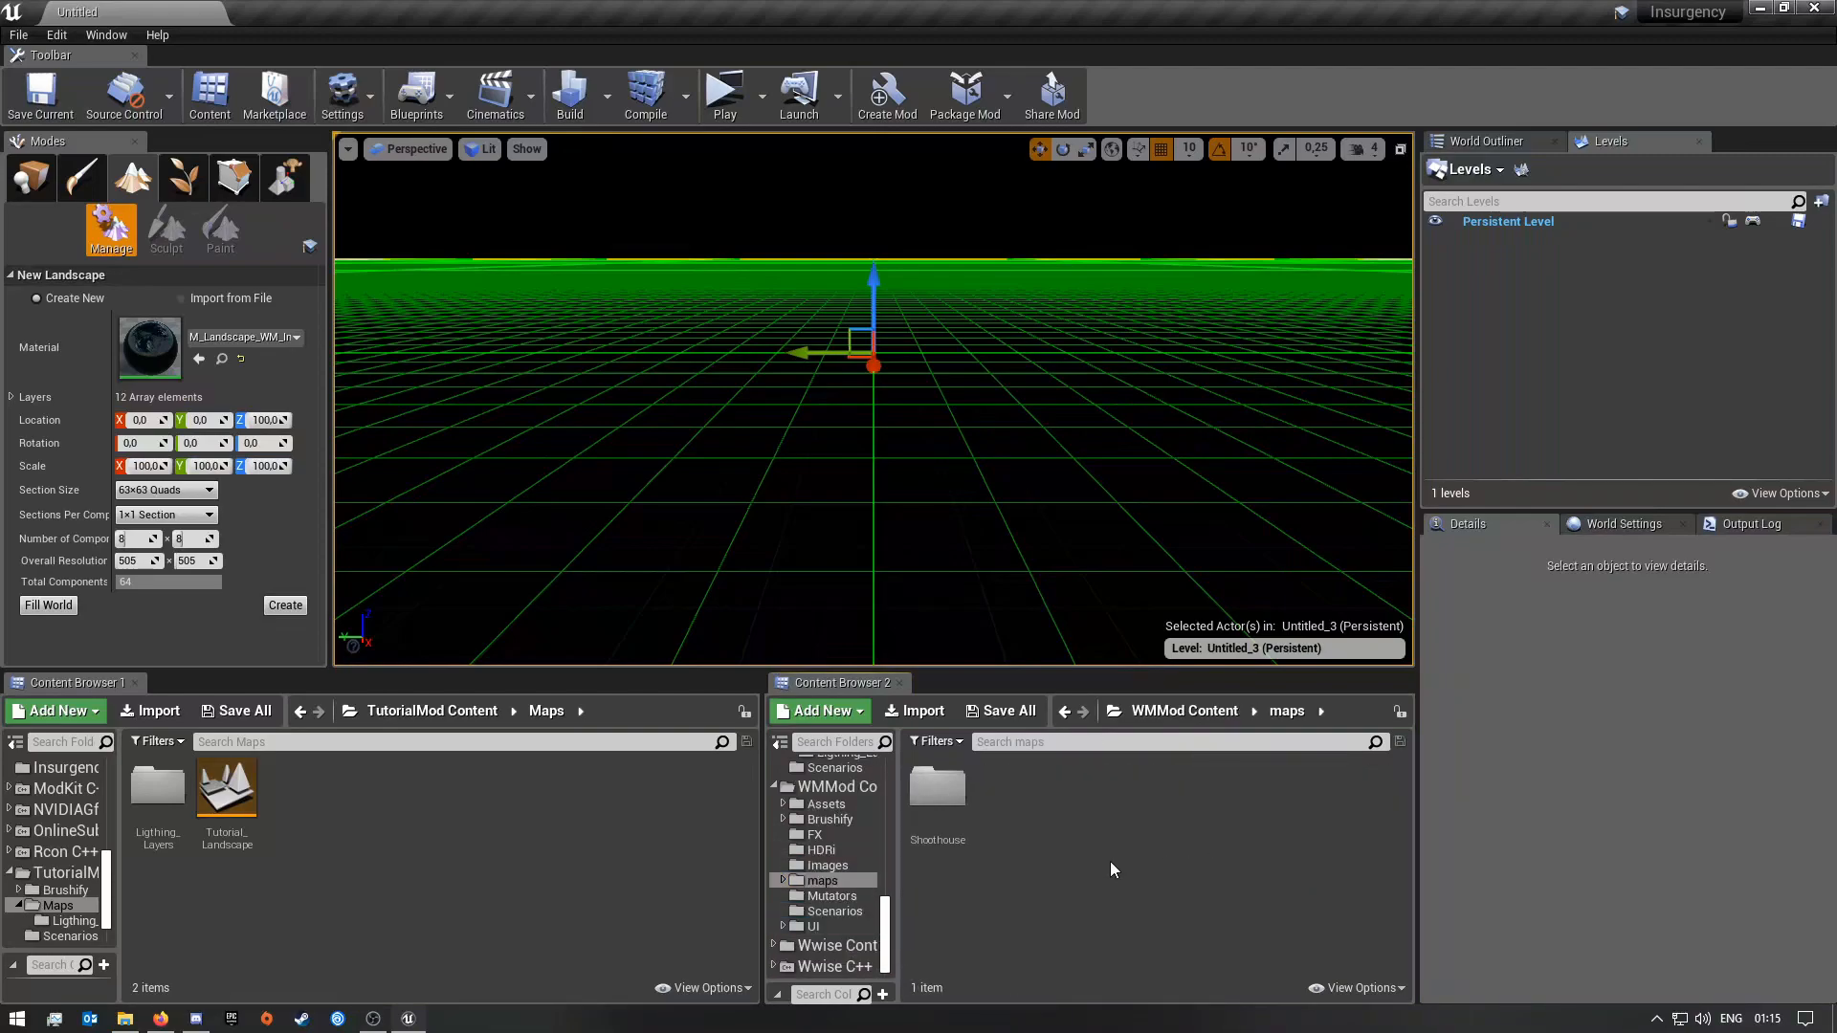
double_click(938, 803)
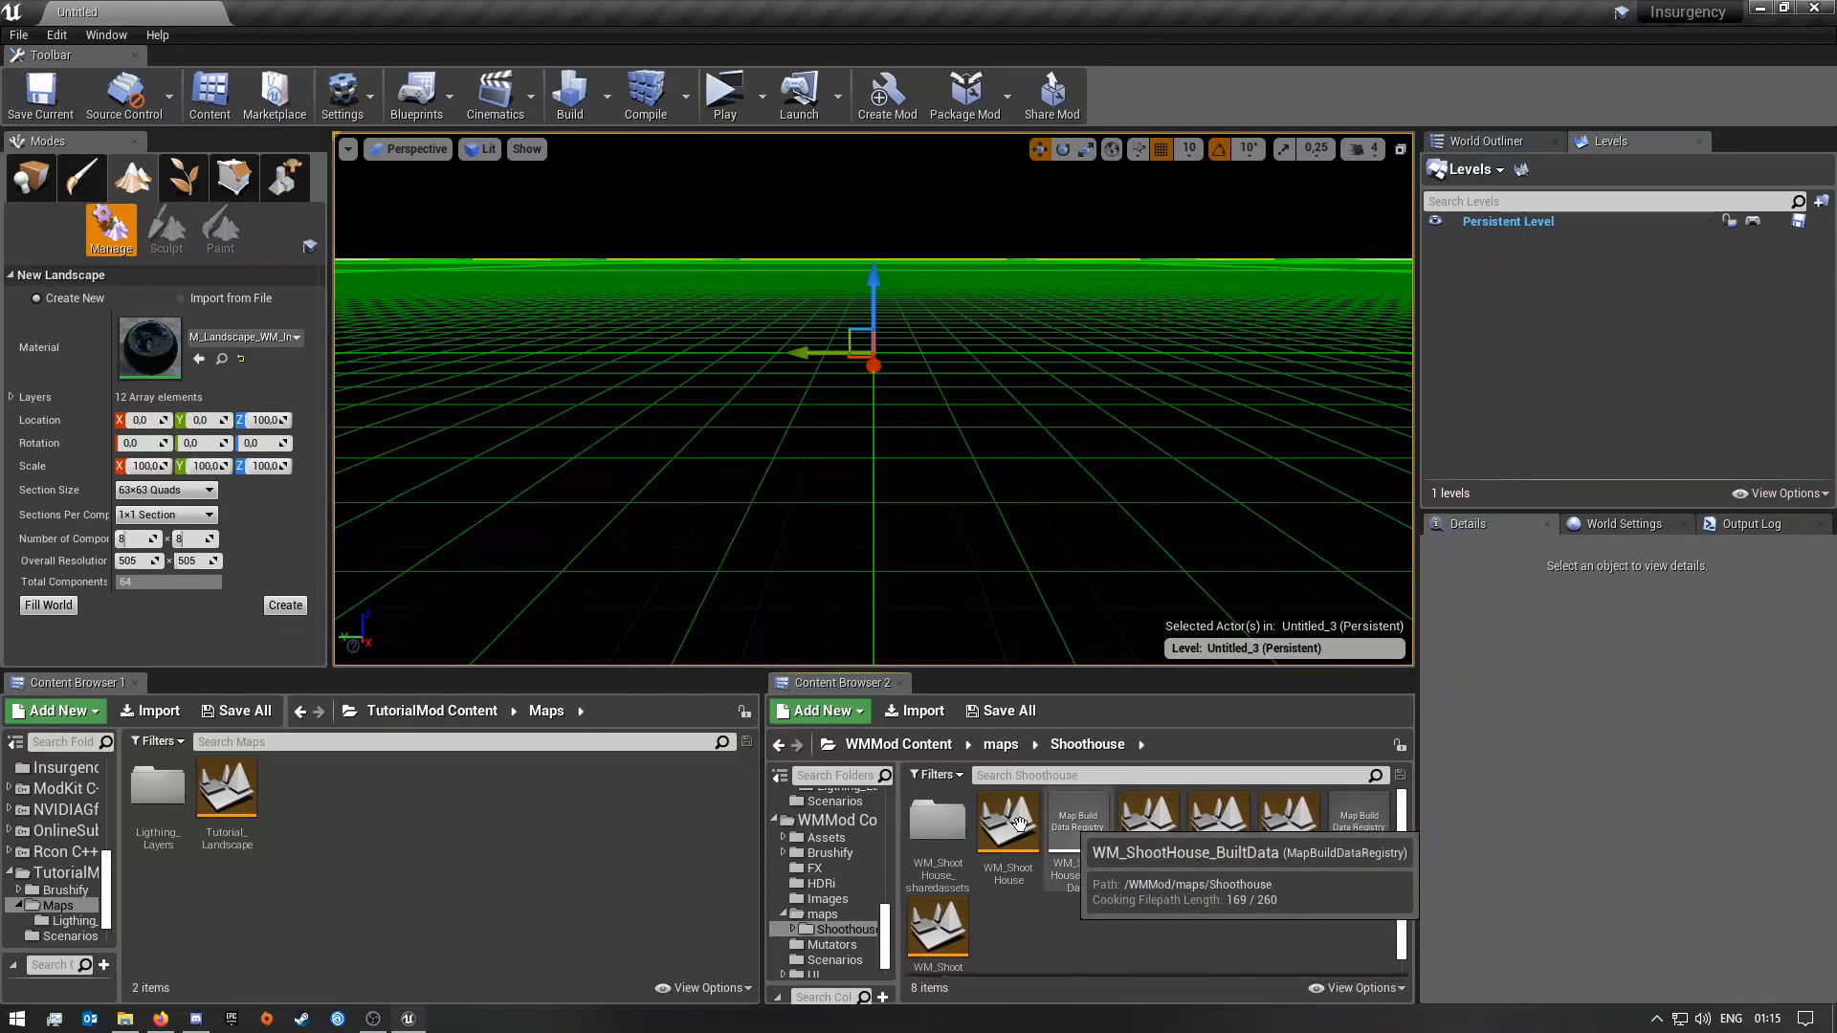
click(780, 774)
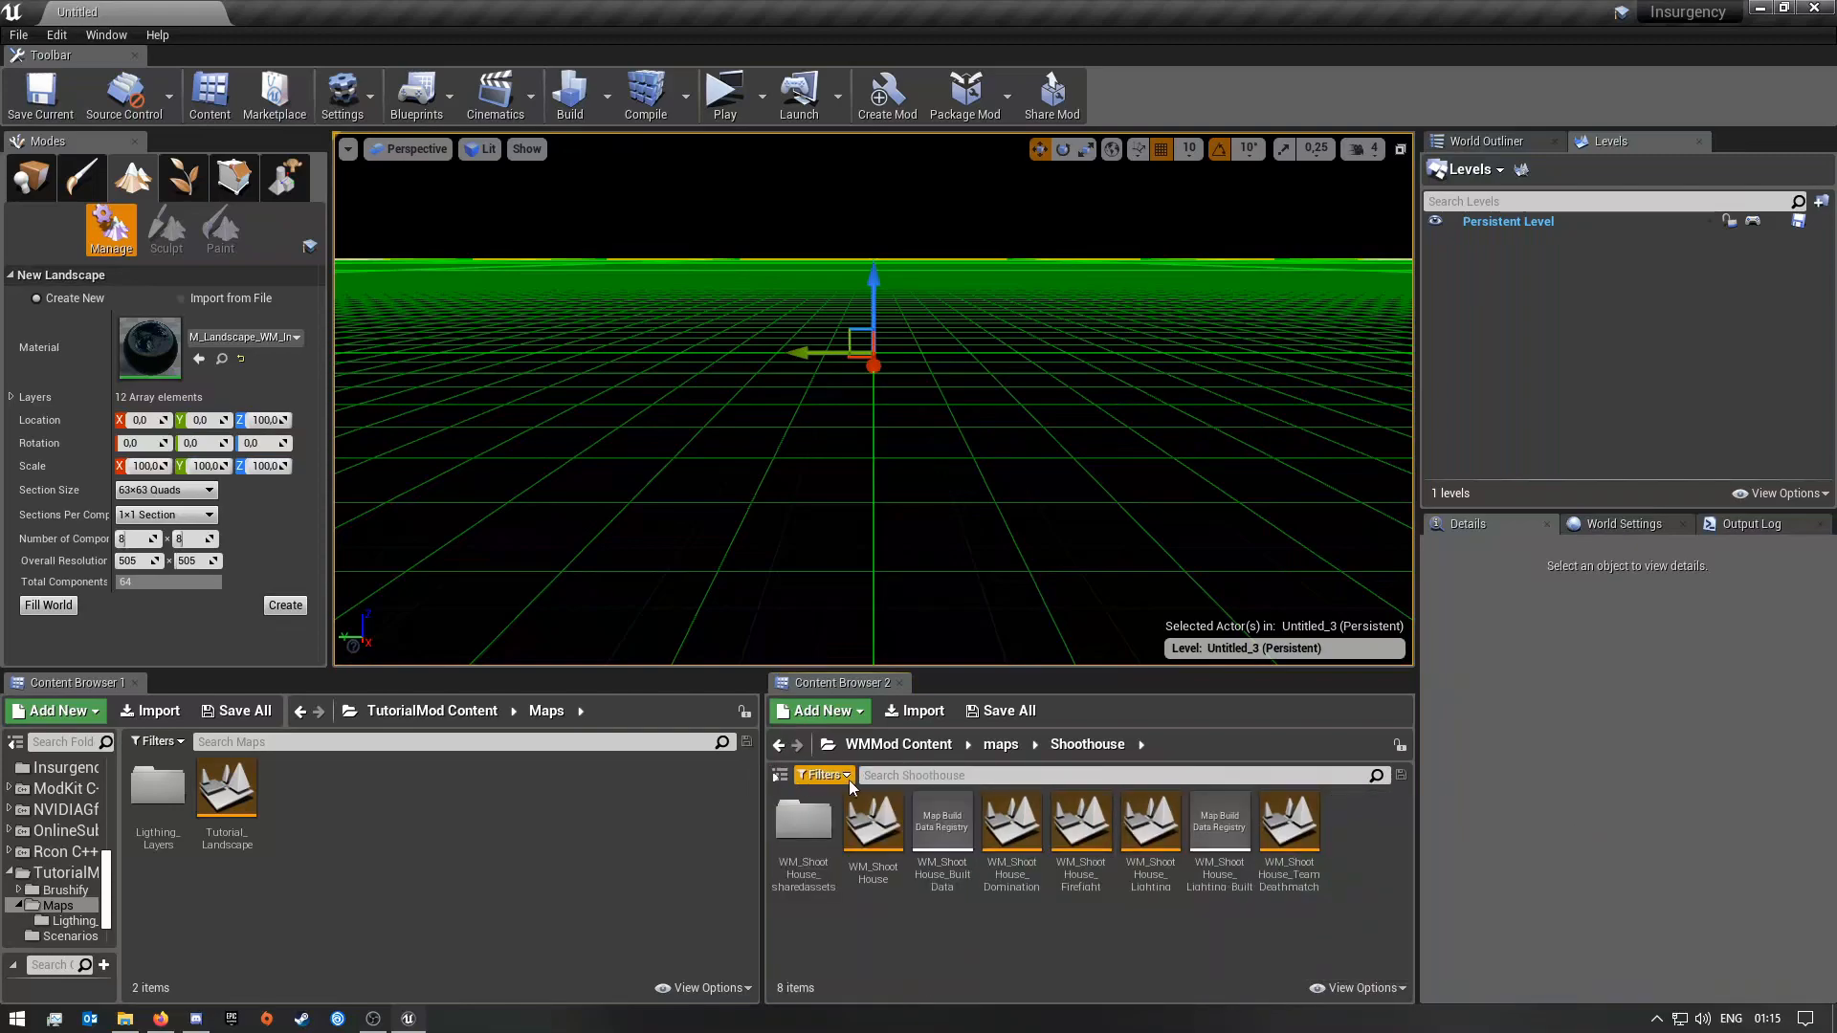
key(alt+Left)
key(alt+Left)
key(alt+Left)
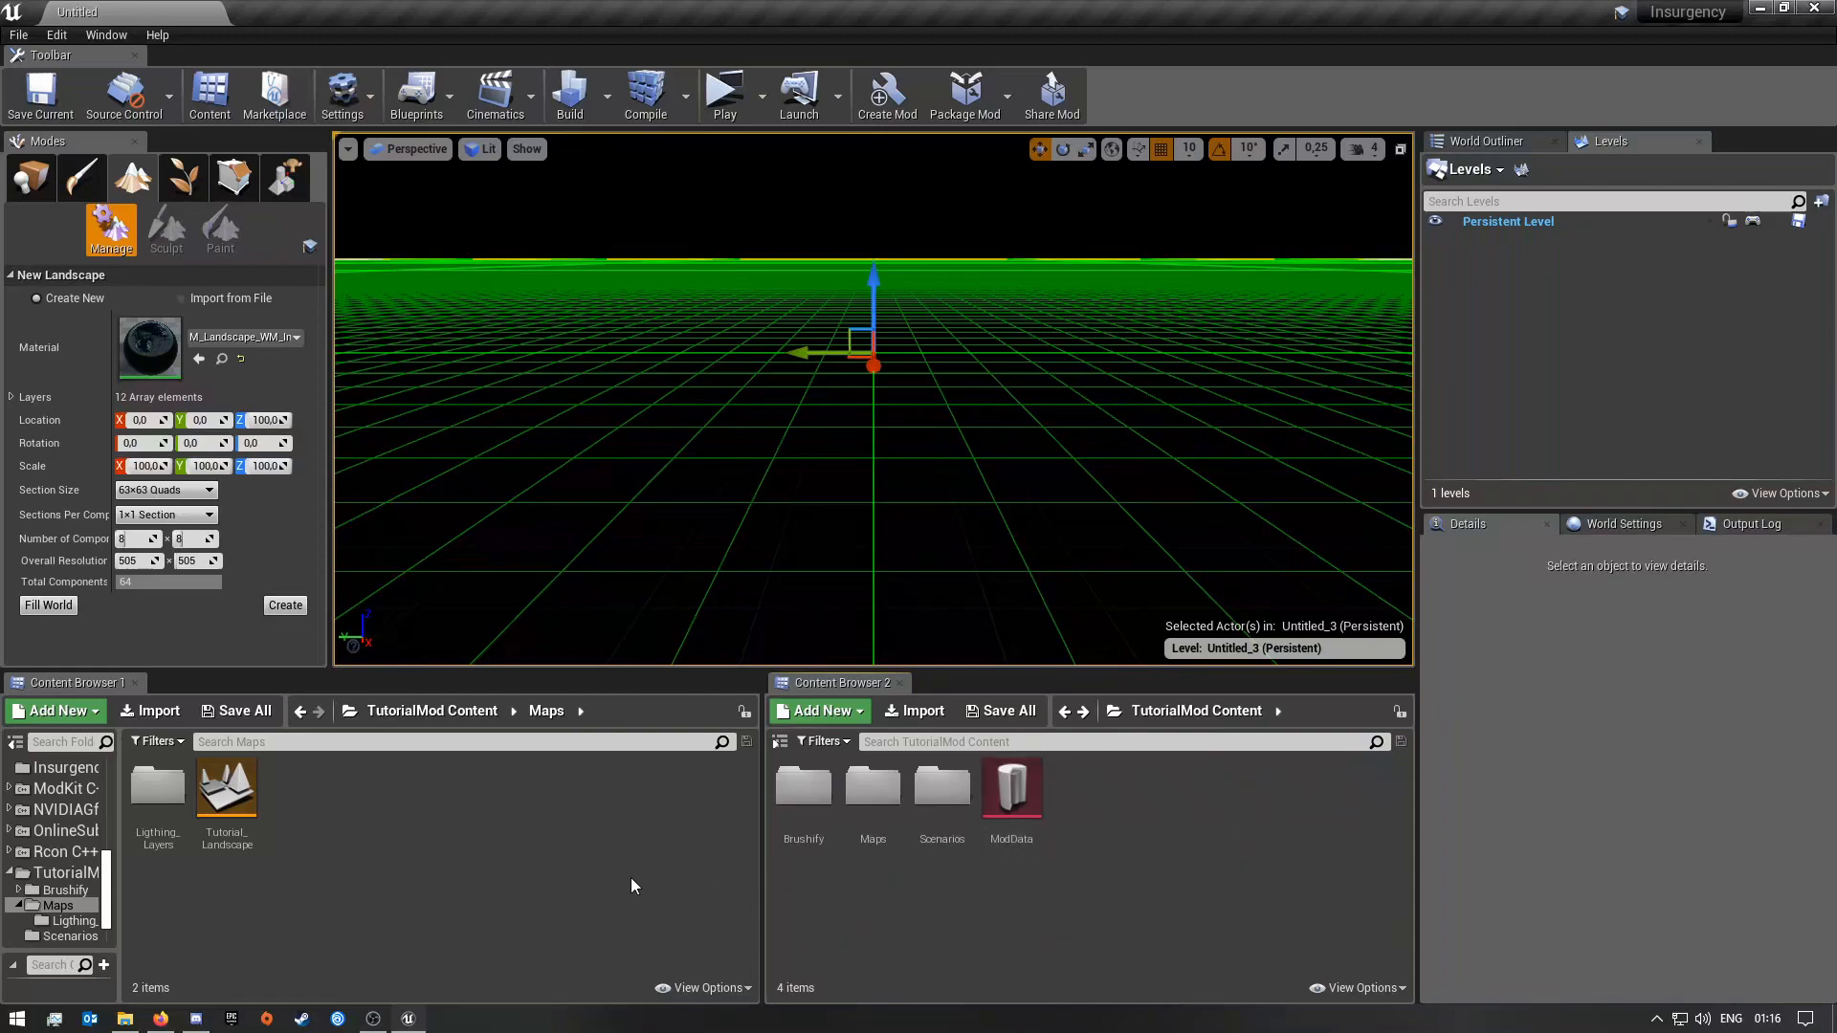
Step: Create a second level in the TutorialMod Maps folder and name it TM_Tutorial_TeamDeathMatch
right_click(314, 818)
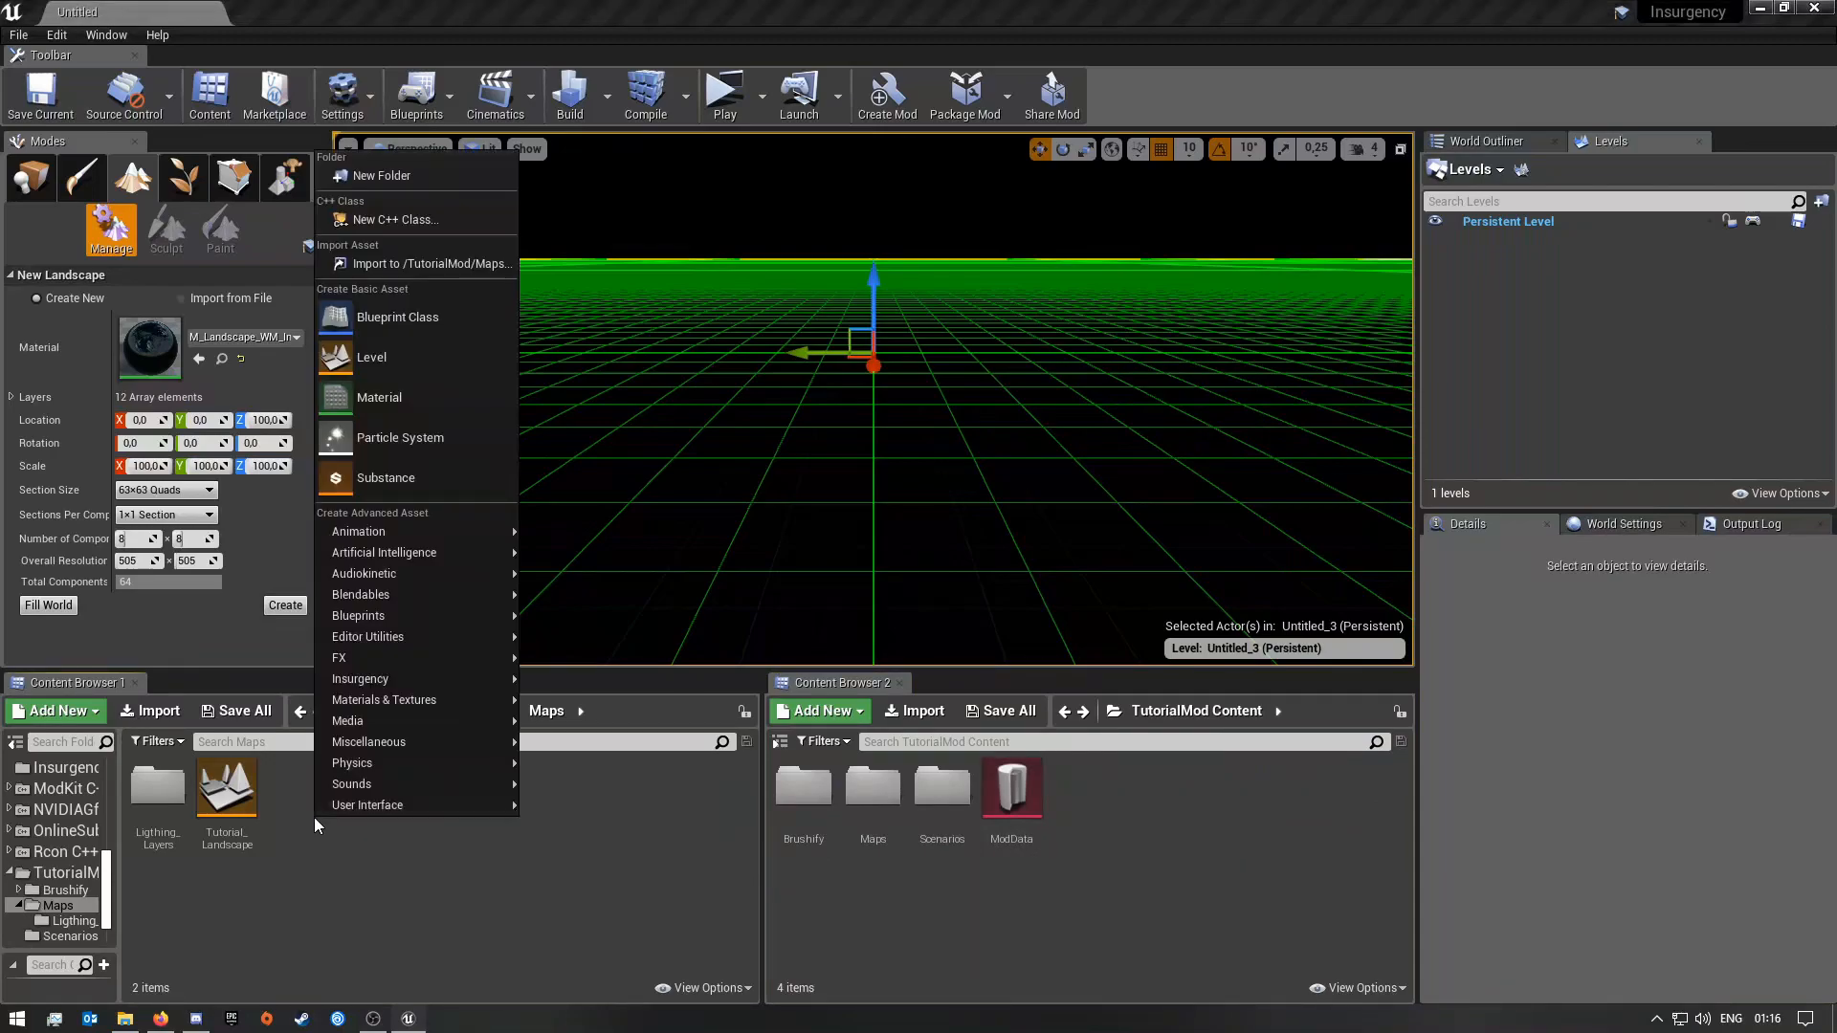
click(369, 358)
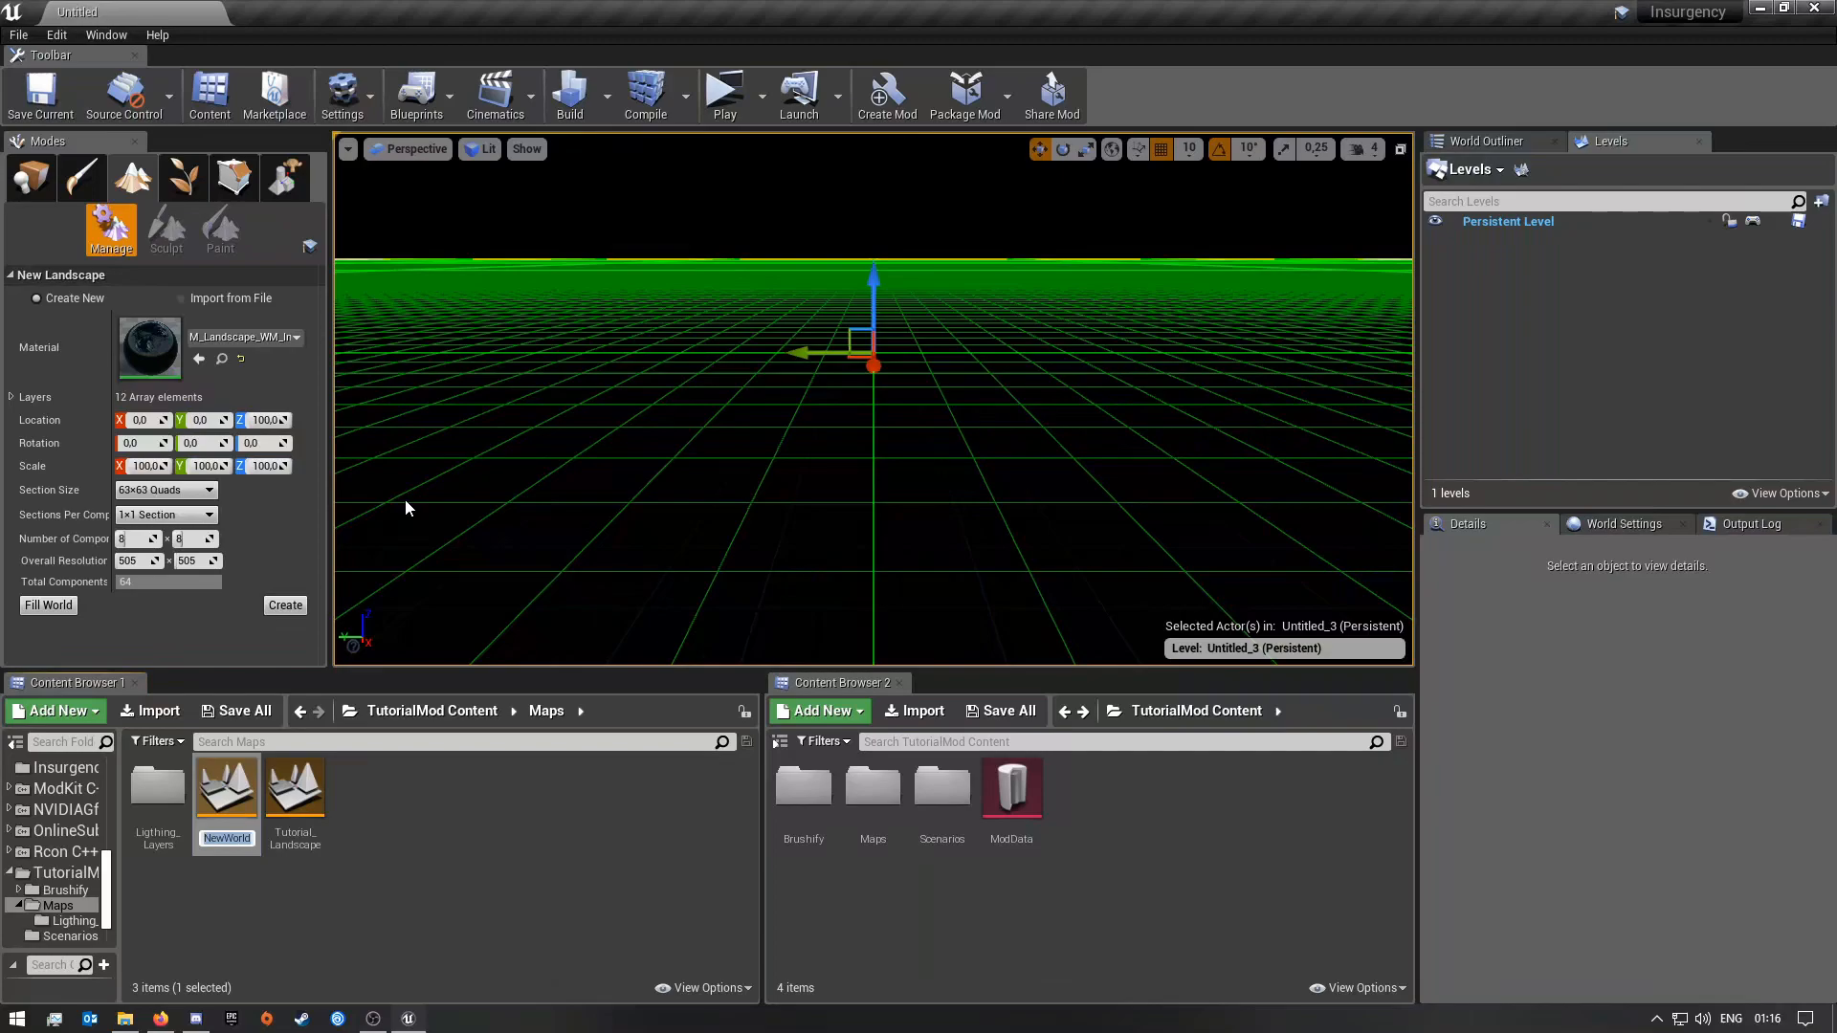
text(TM)
text(_)
text(Tutoria)
text(l)
text(_)
text(Team)
text(DeathMat)
text(ch)
key(Return)
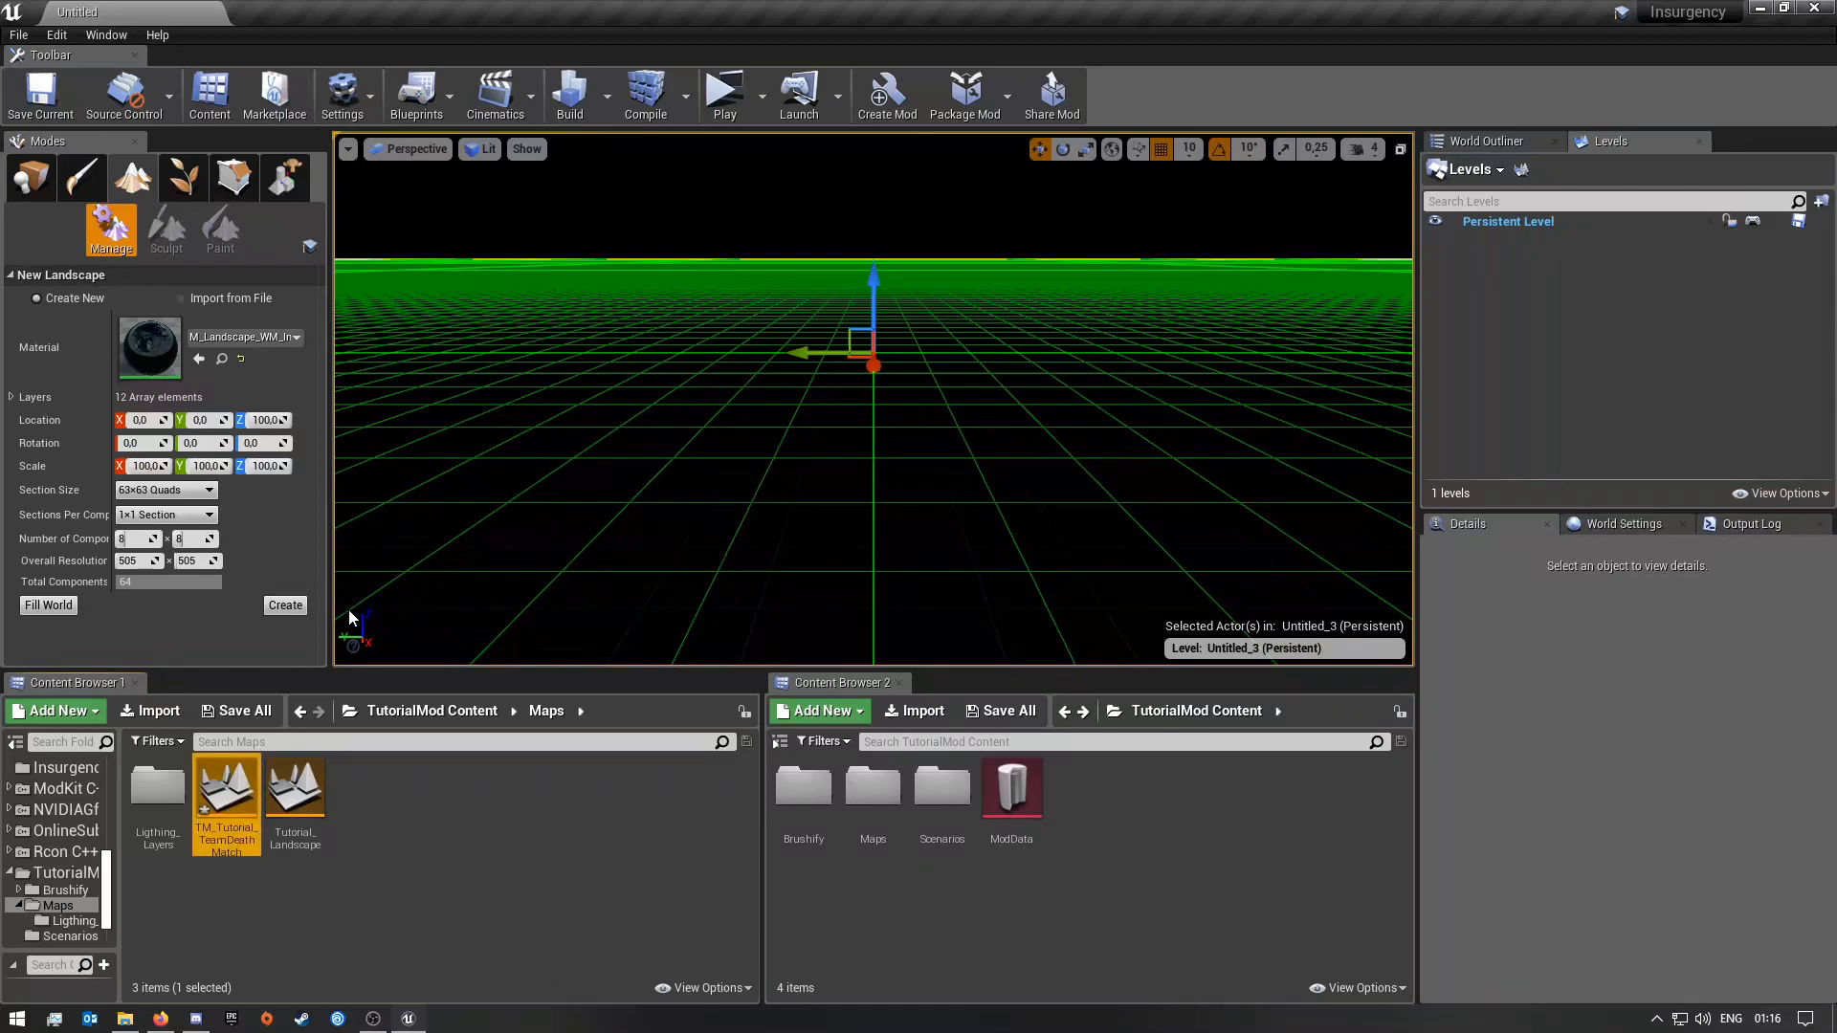
Step: Save all unsaved content, including the new TM_Tutorial_TeamDeathMatch level
click(427, 809)
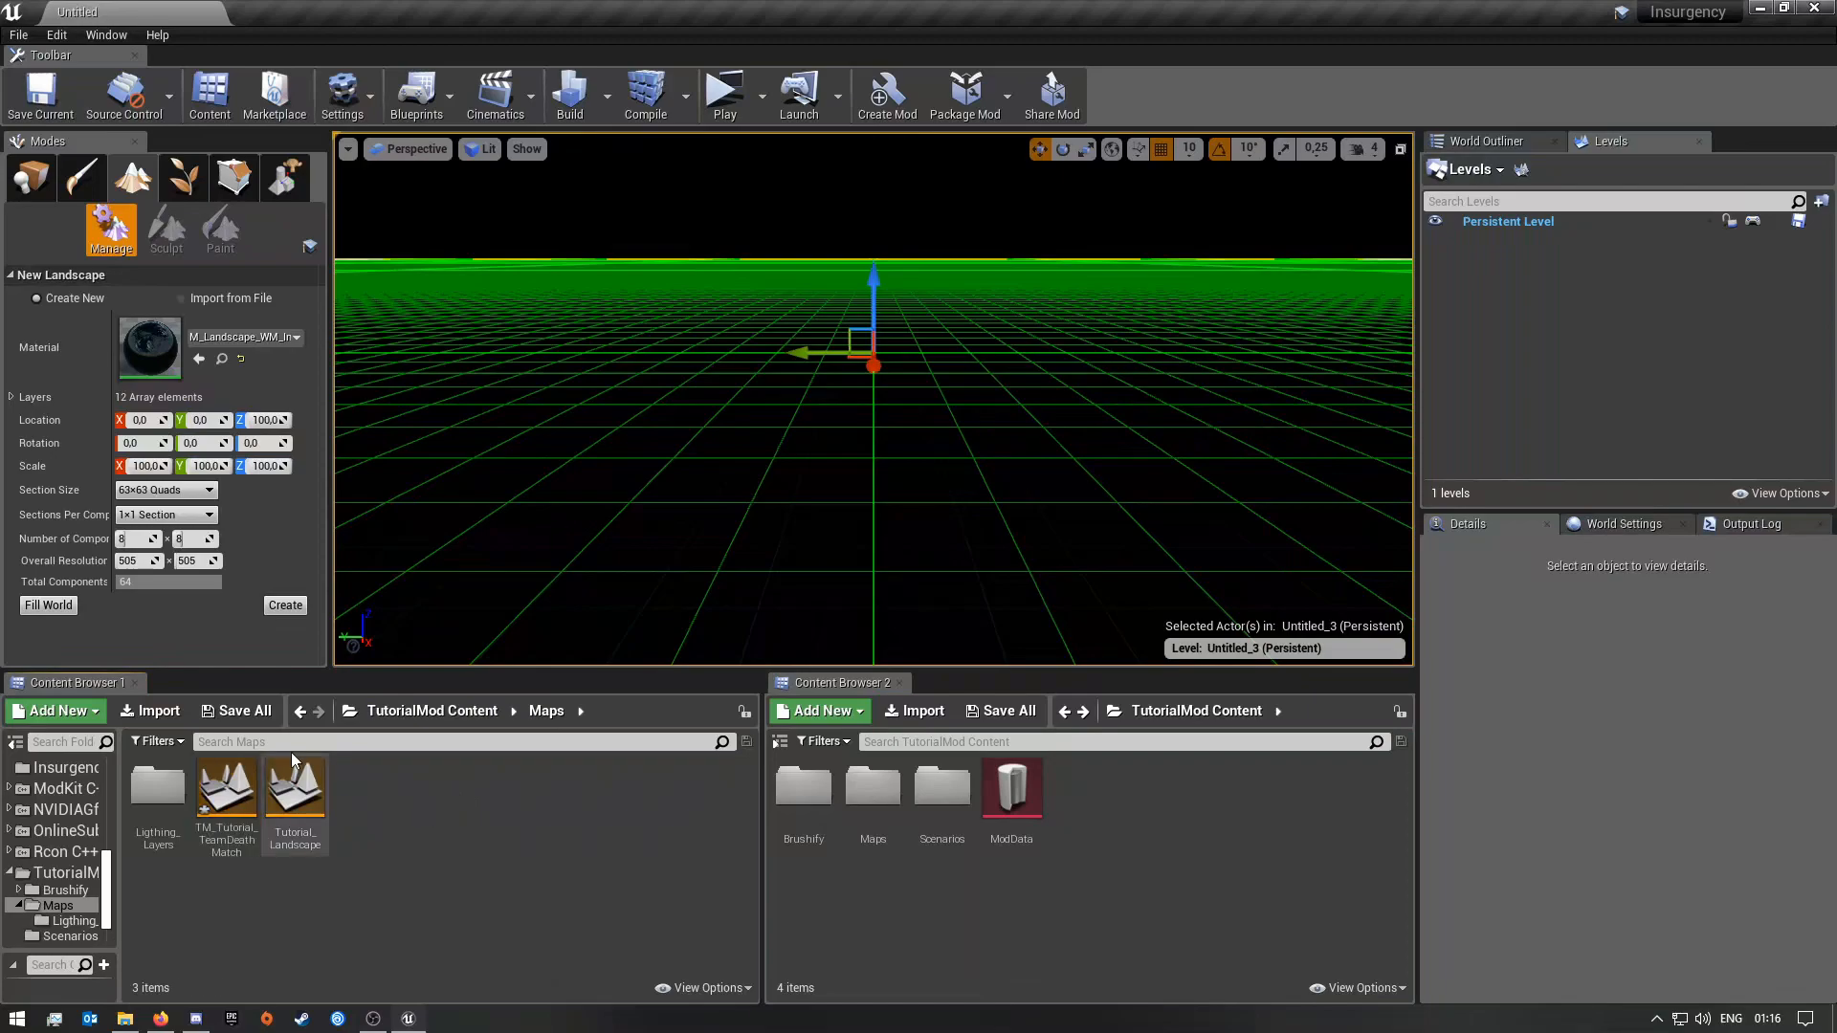
click(238, 711)
click(1090, 687)
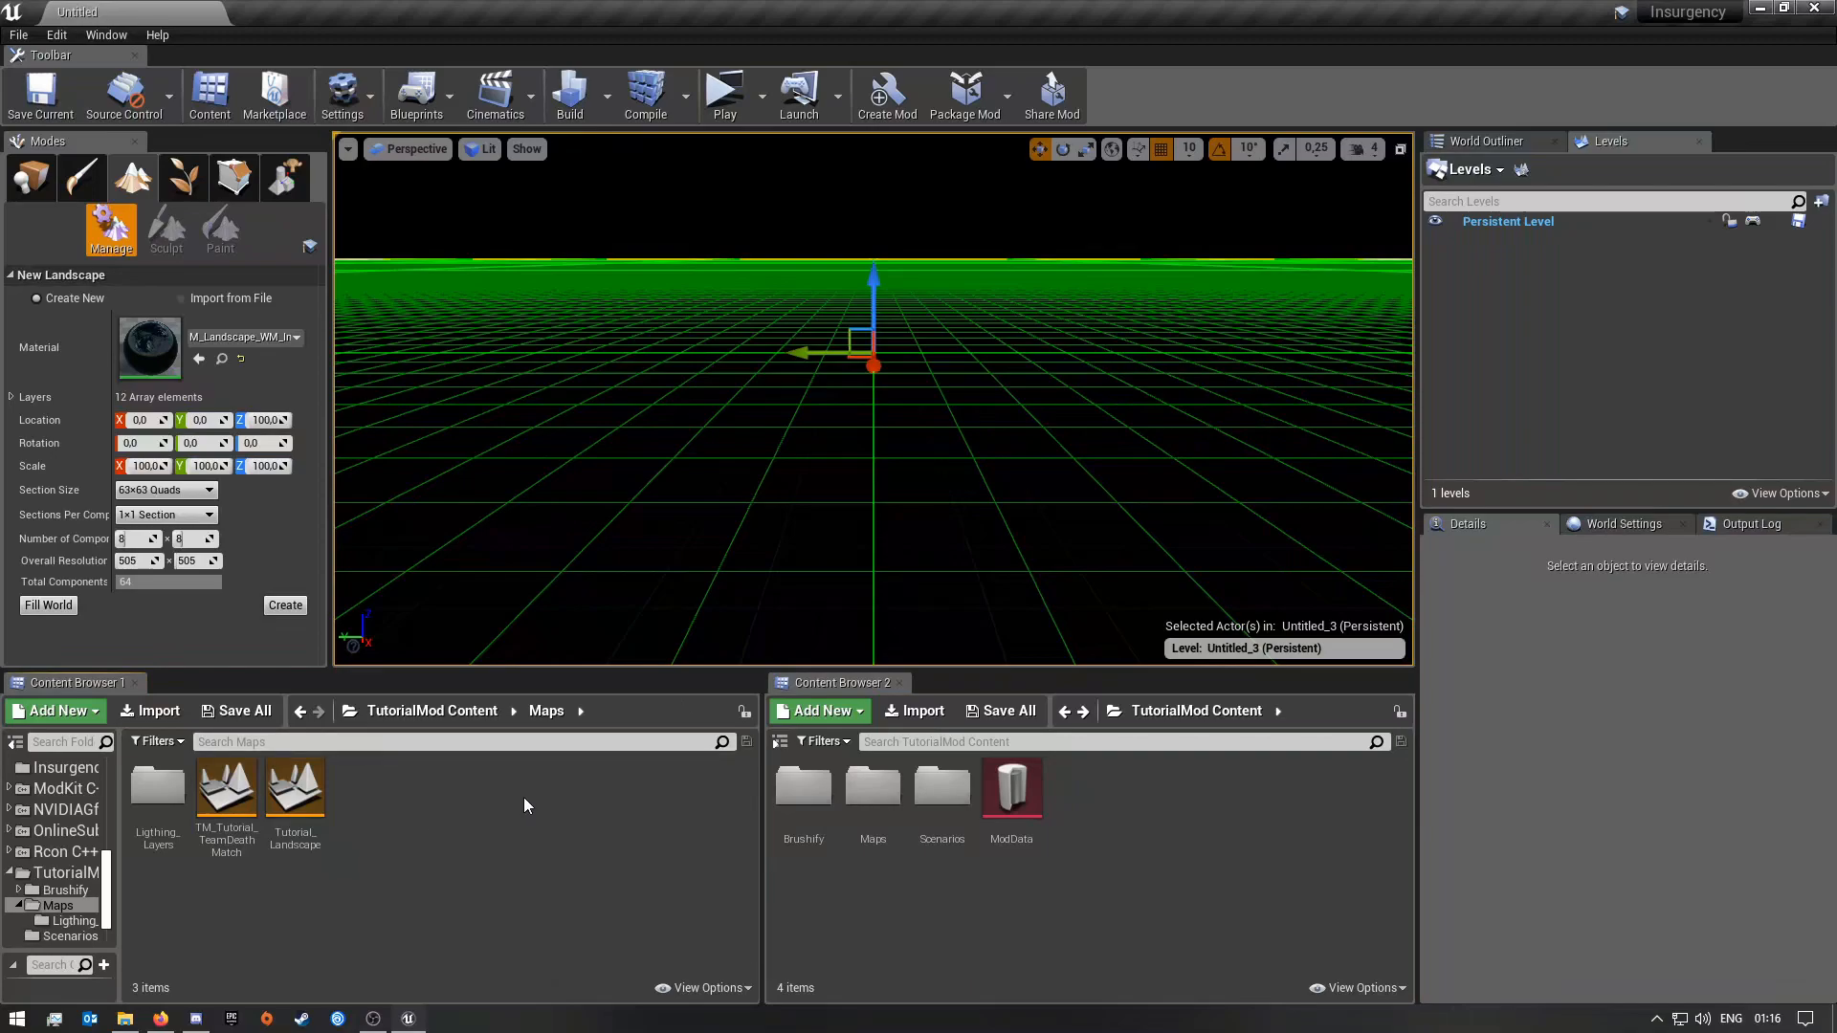
Step: Examine how the levels in the WMMod maps Shoothouse folder are prefixed, and return to the WMMod content
click(779, 743)
scroll(823, 911, down, 10)
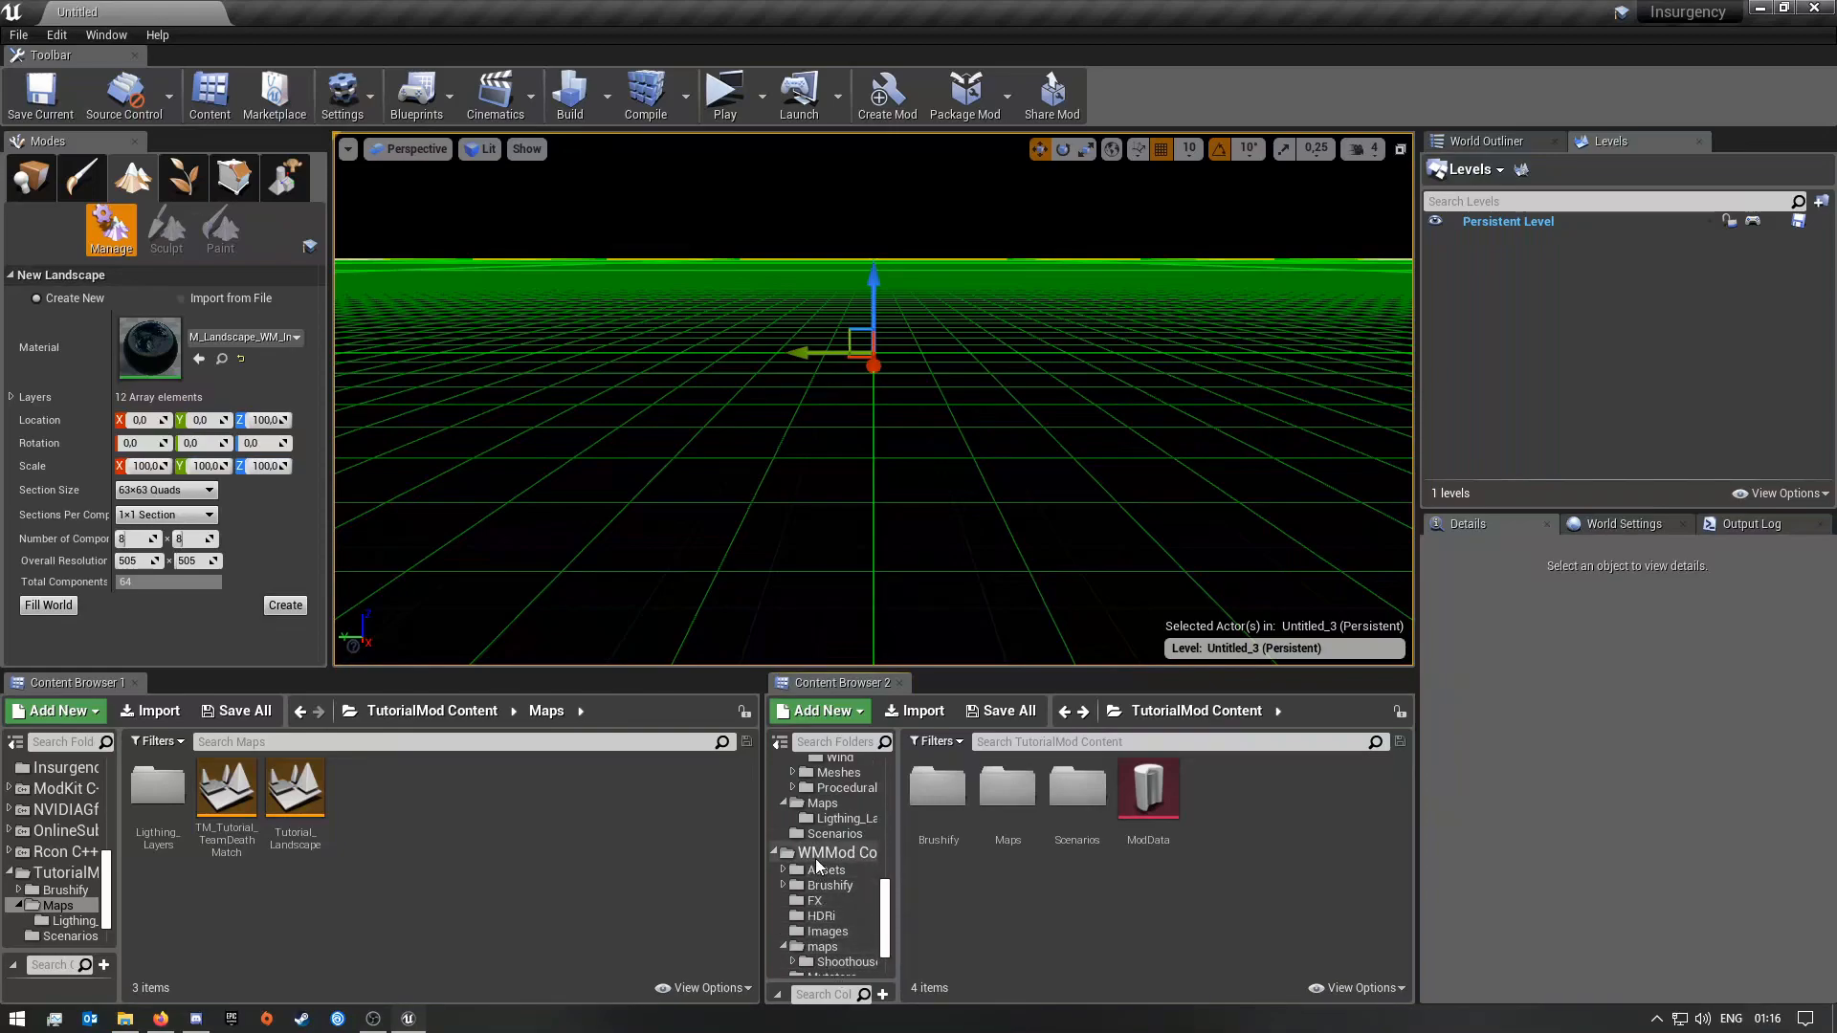
click(818, 857)
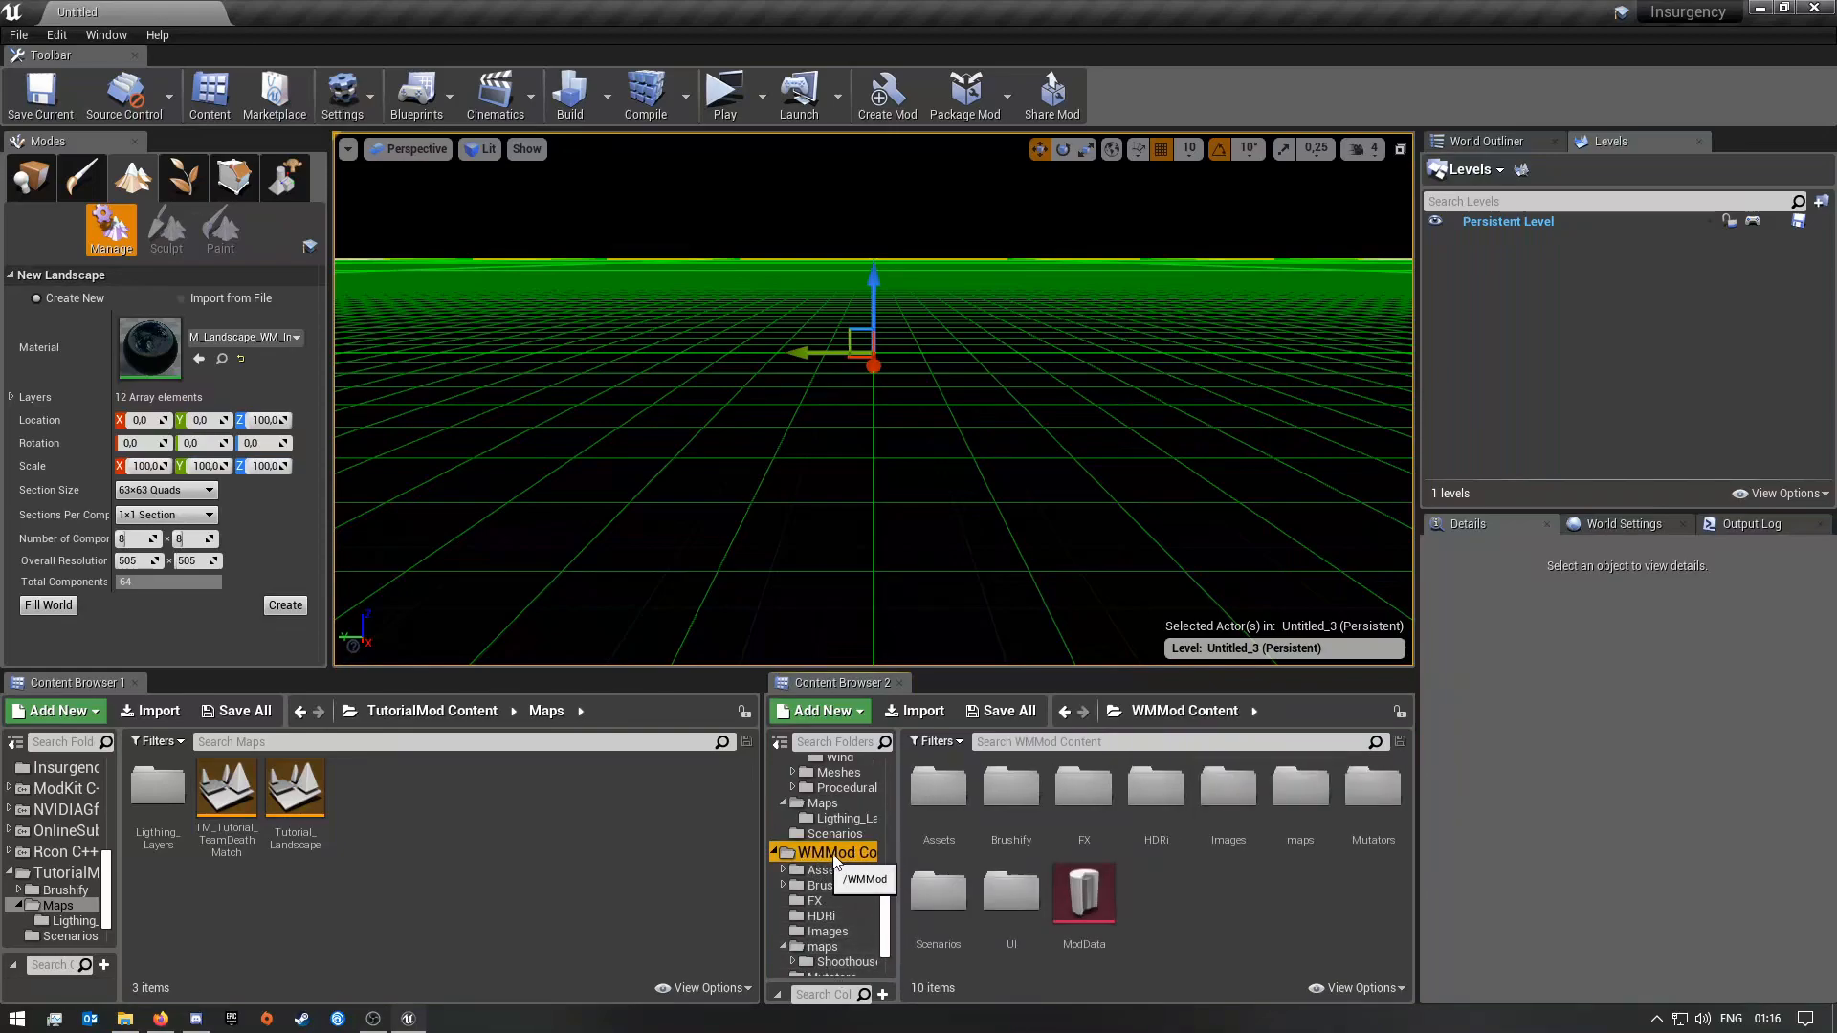
double_click(1311, 821)
double_click(939, 801)
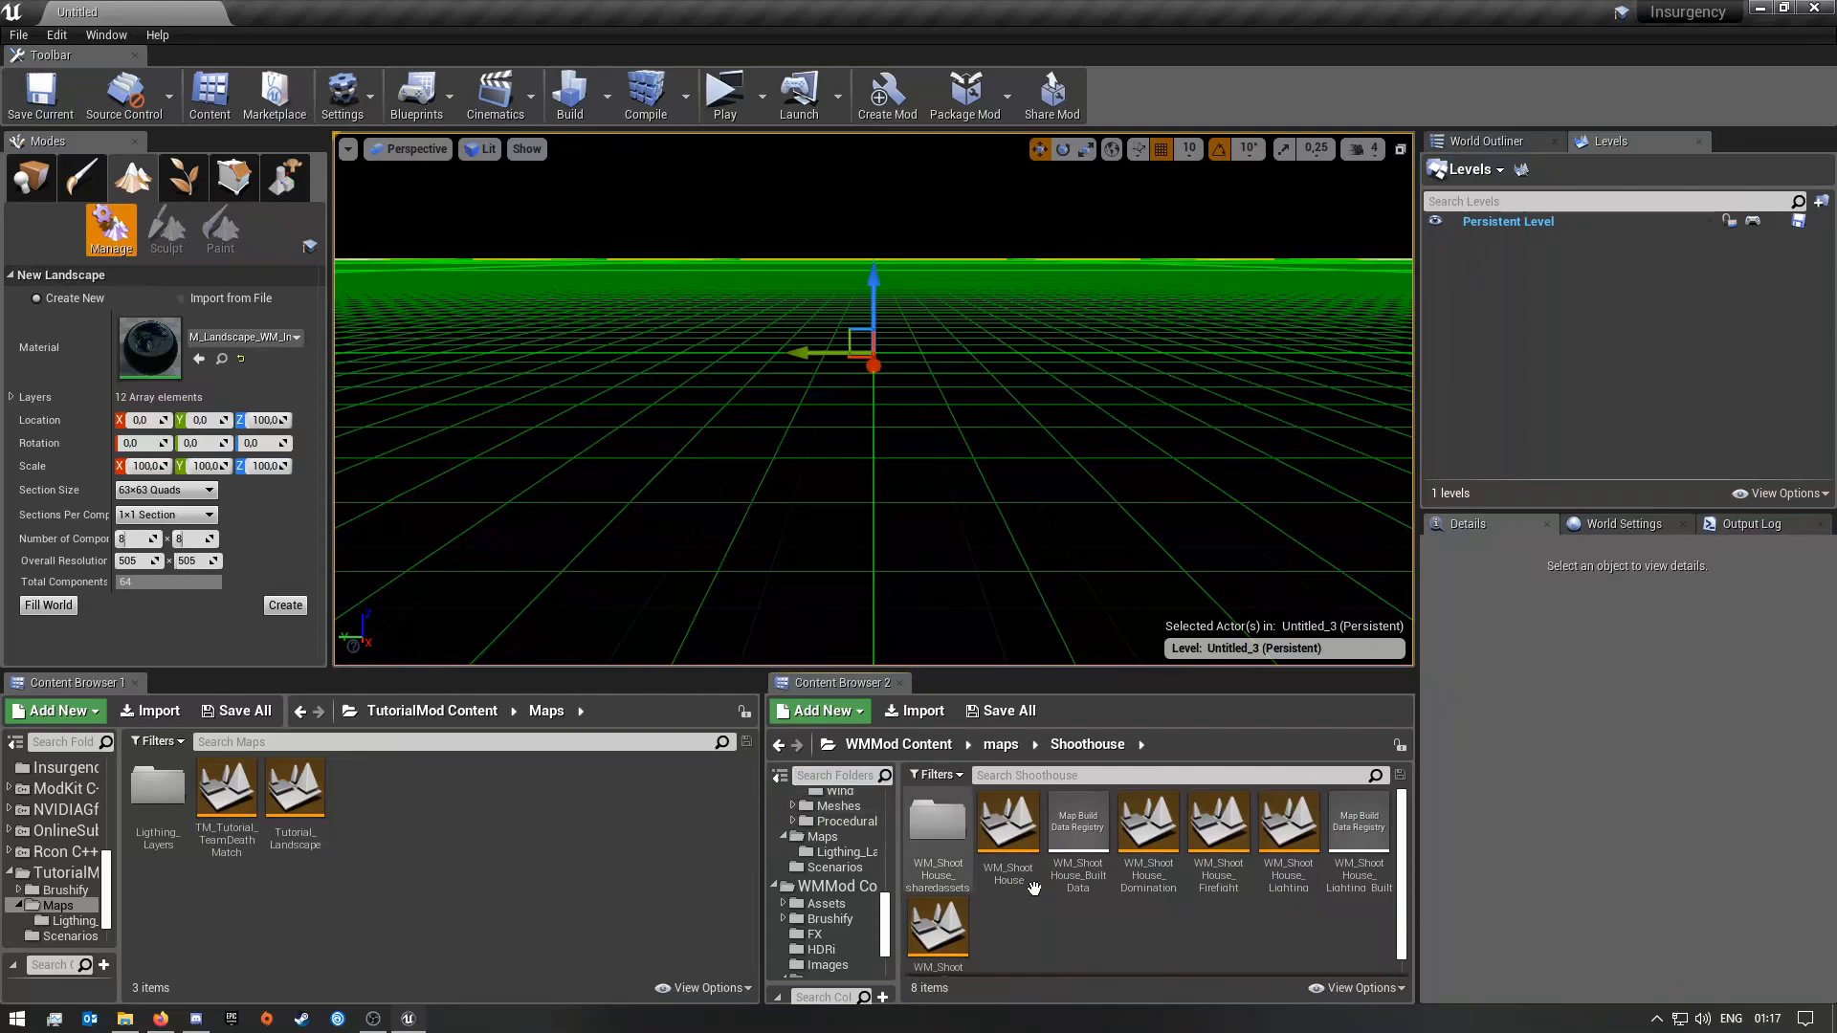
key(alt+Left)
key(alt+Left)
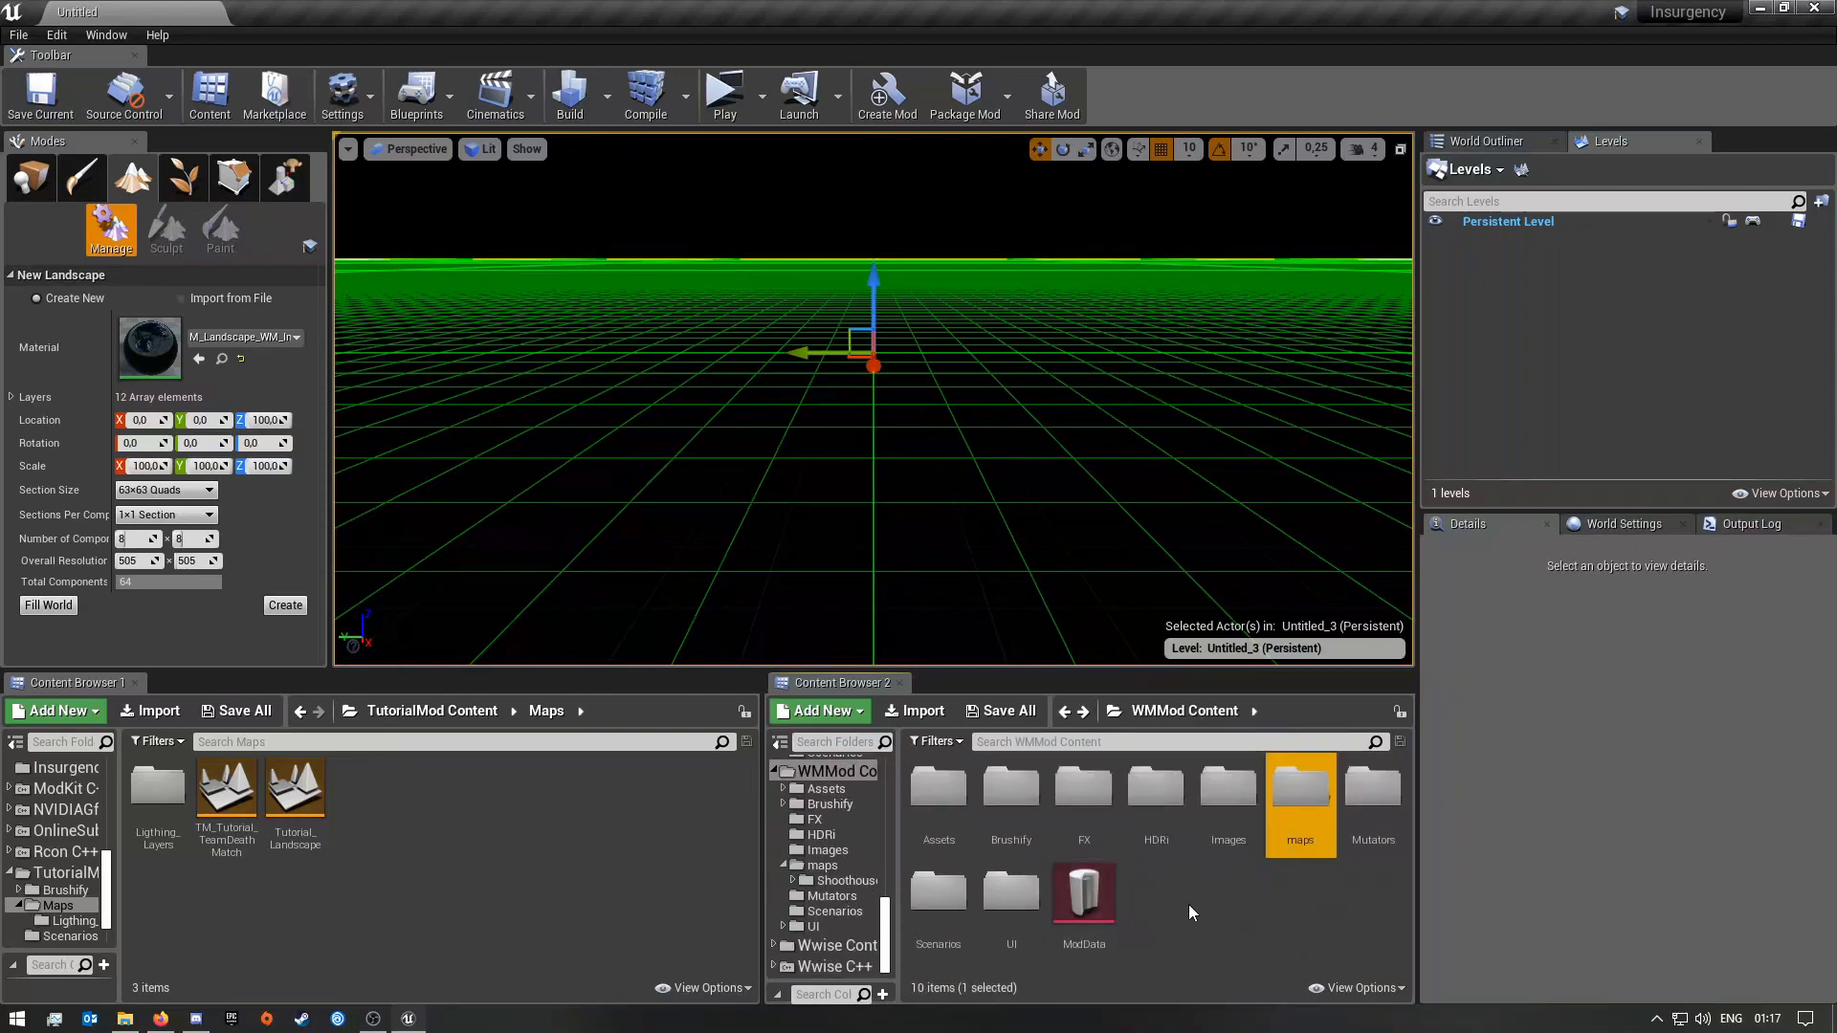
click(780, 741)
Step: Rename the Tutorial_Landscape level to TM_Tutorial_Landscape
click(298, 802)
right_click(304, 808)
click(379, 467)
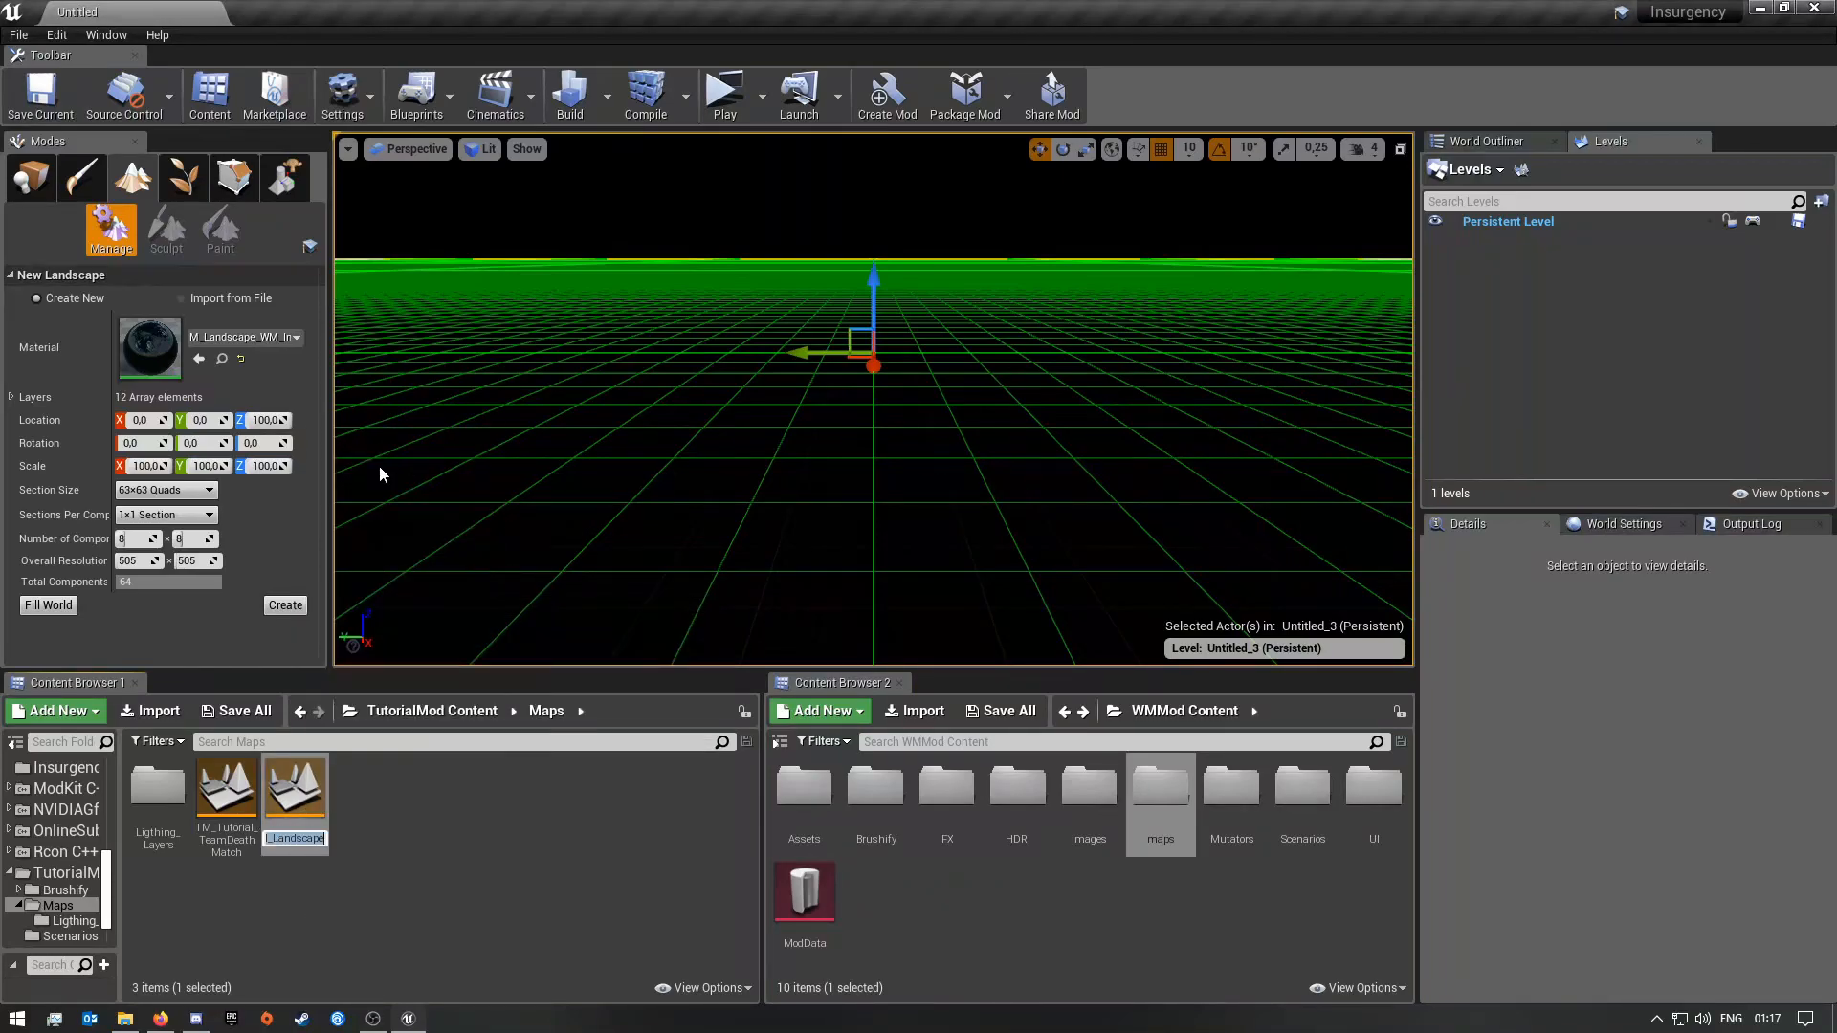
key(Home)
text(TM_)
key(Return)
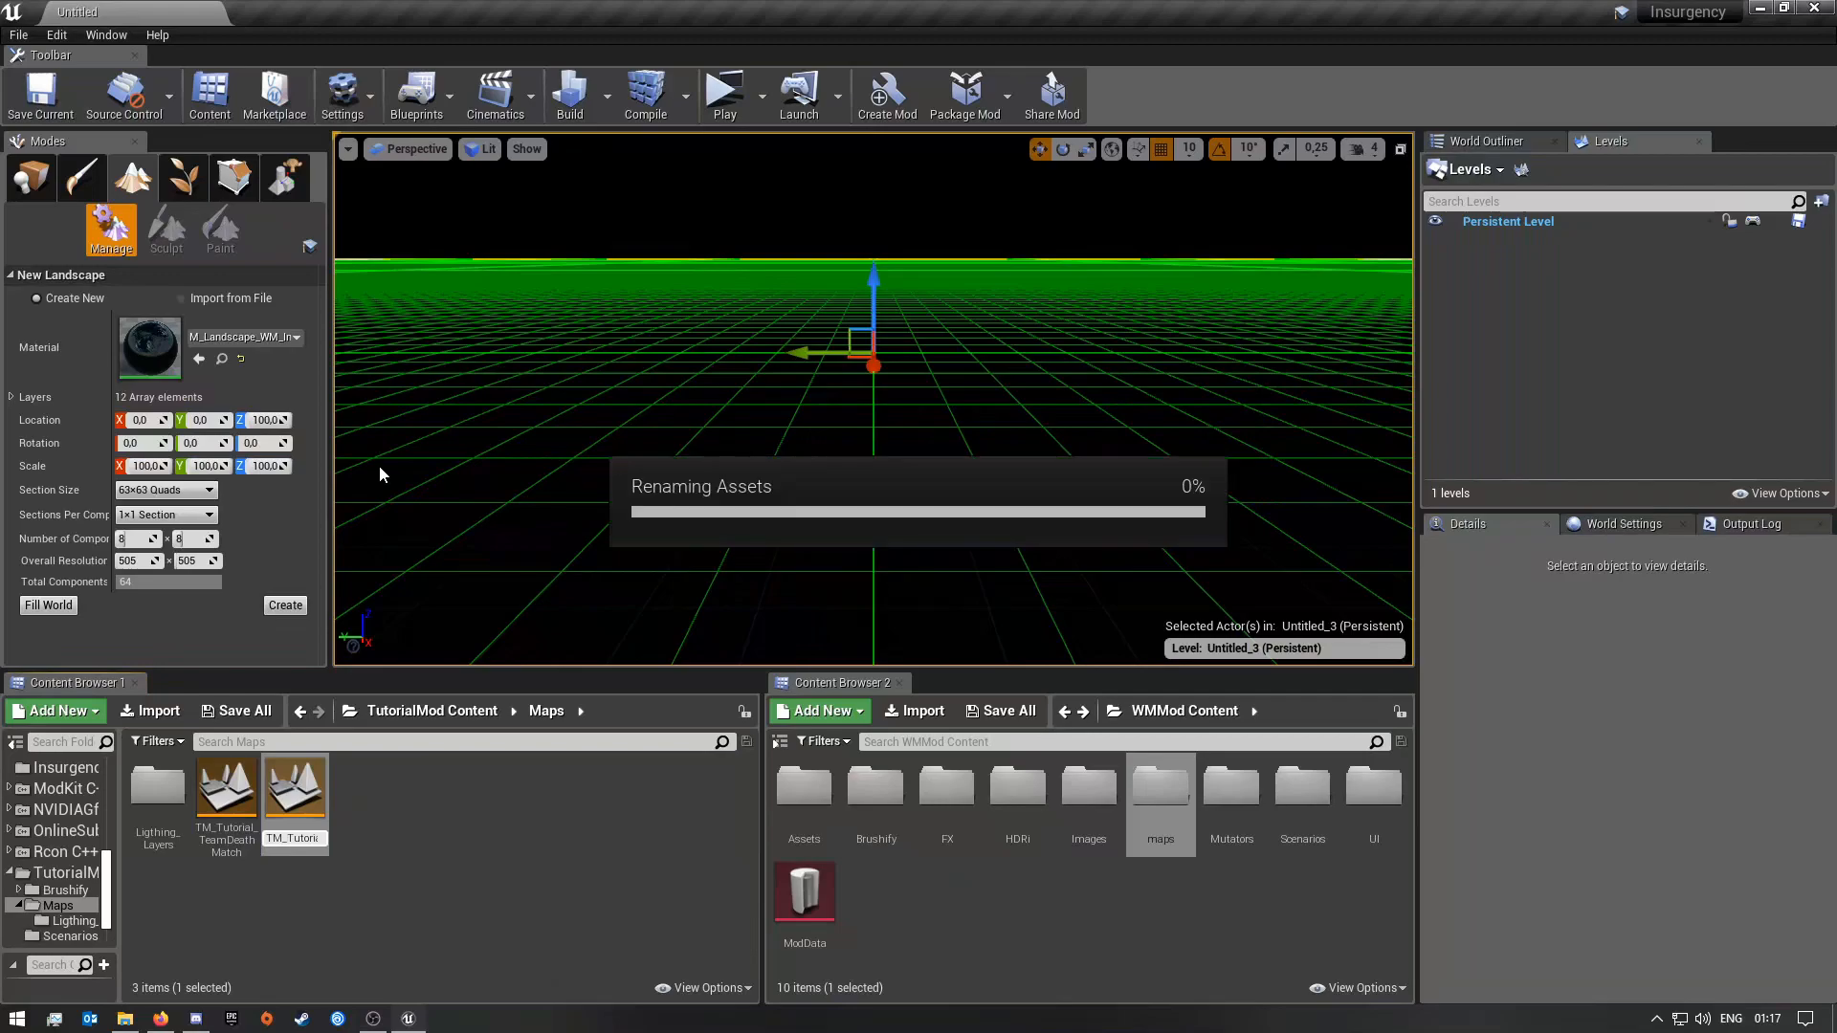
click(400, 846)
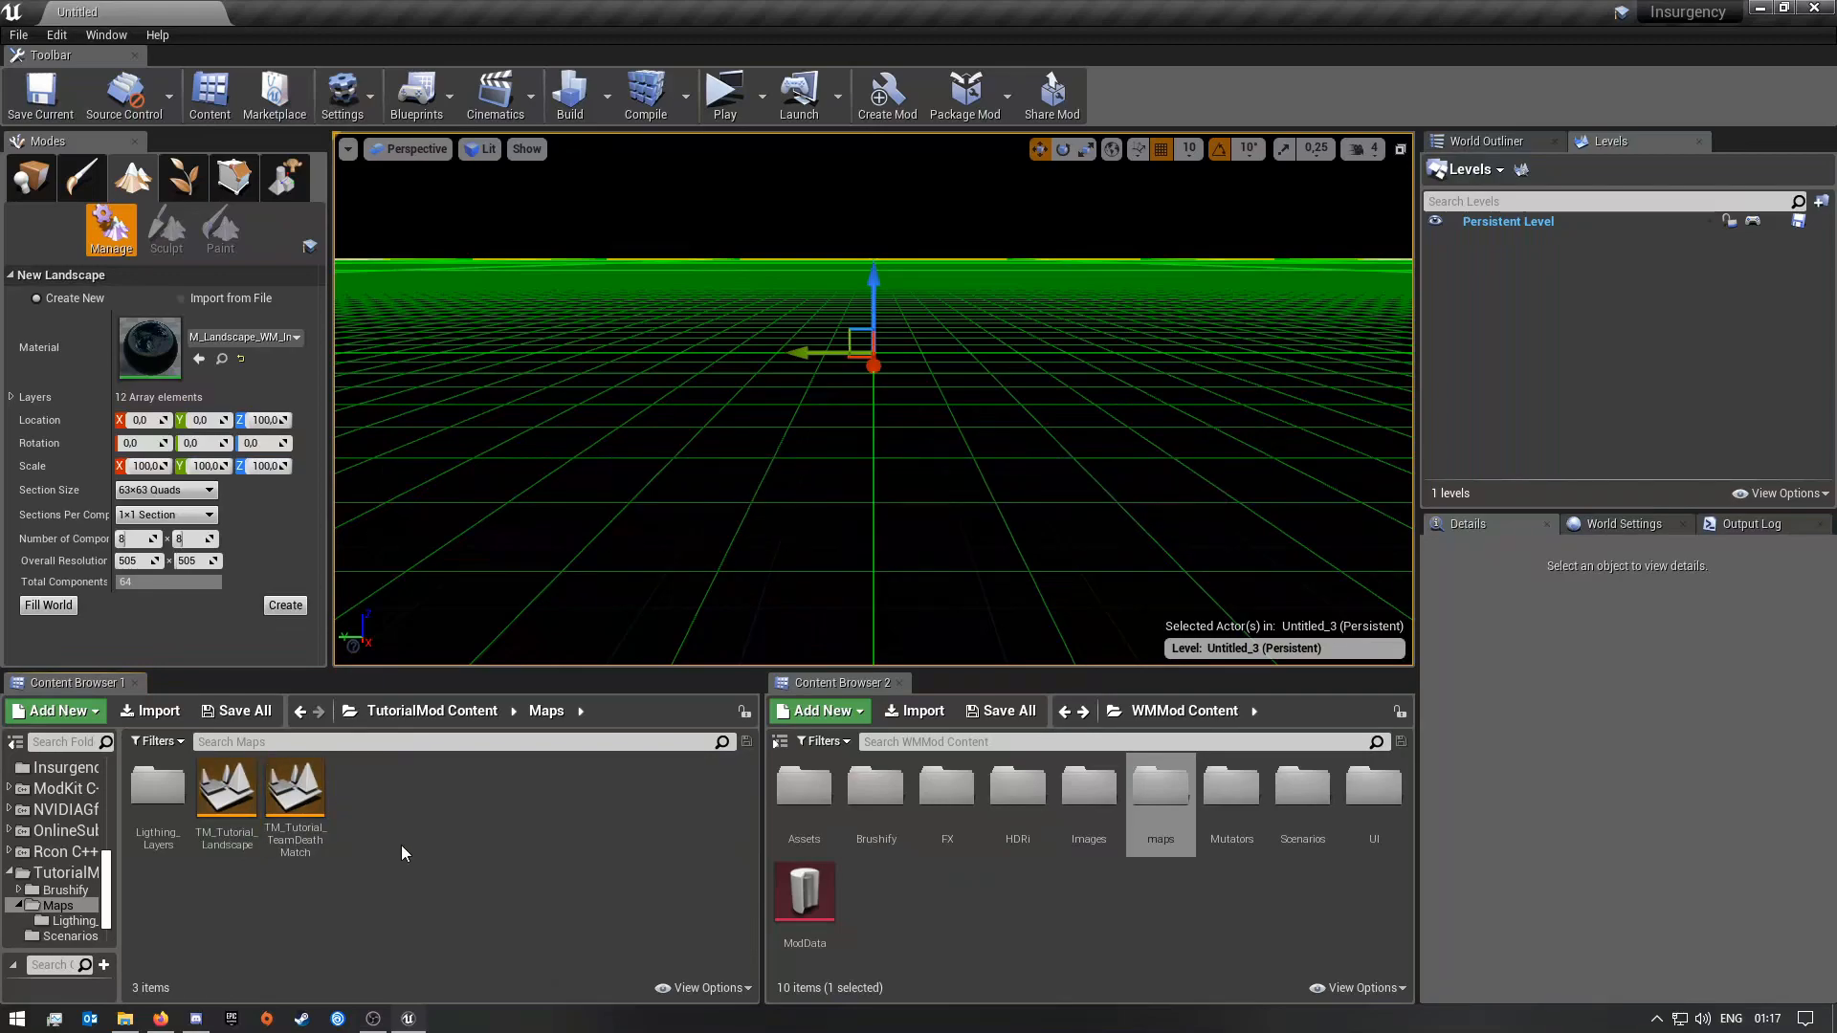
Step: Open the TM_Tutorial_Landscape level and add the existing TM_Tutorial_TeamDeathMatch level from TutorialMod Maps as its sublevel
double_click(220, 790)
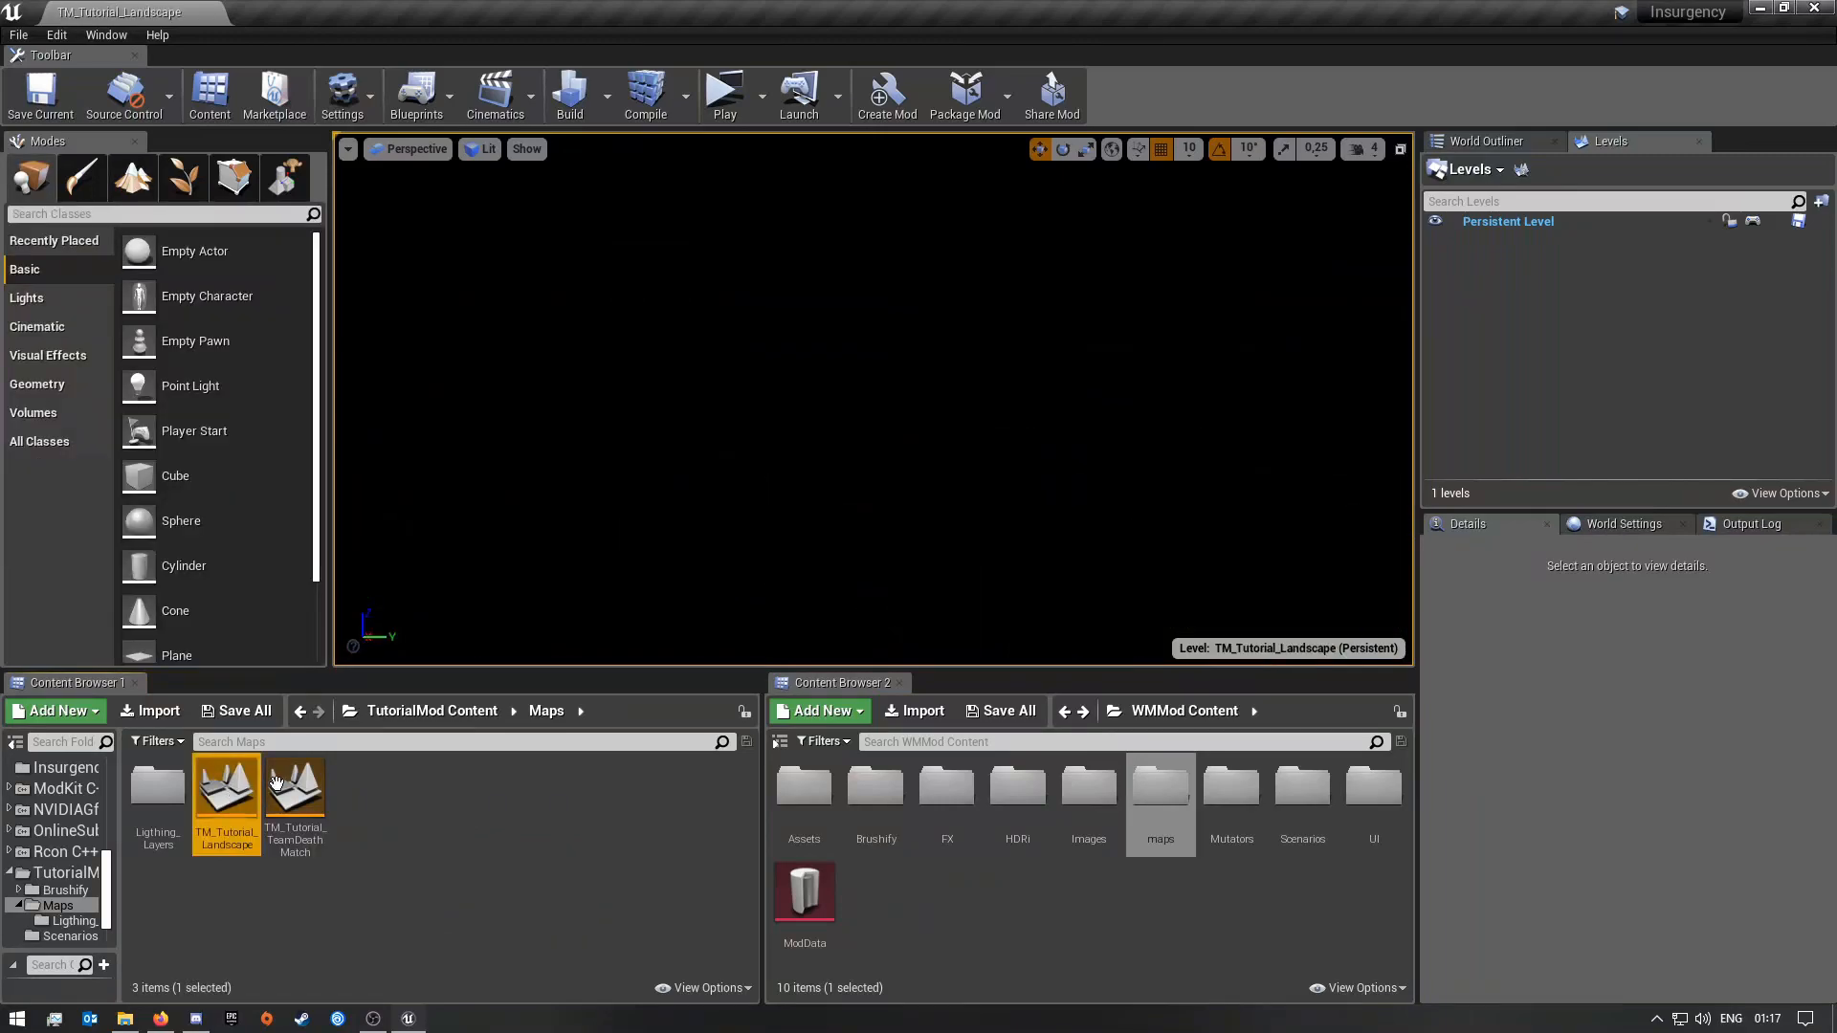
right_click(1540, 324)
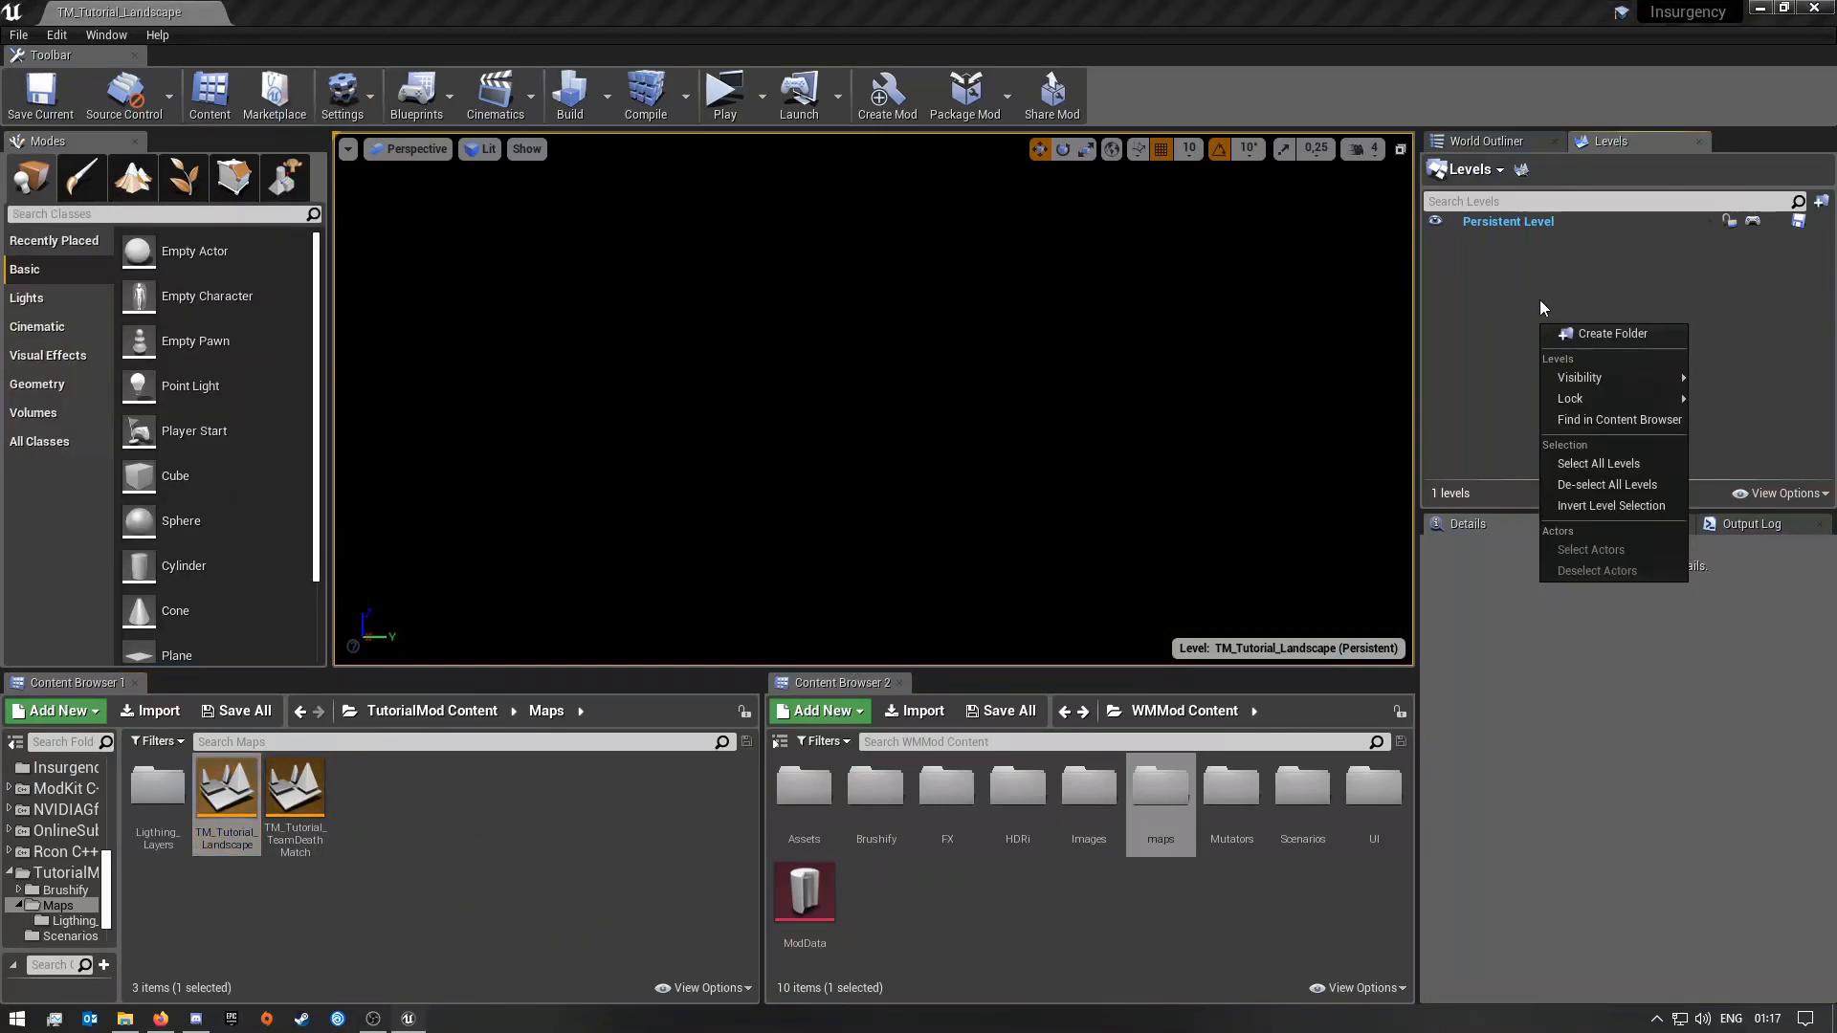
click(1451, 170)
click(1501, 270)
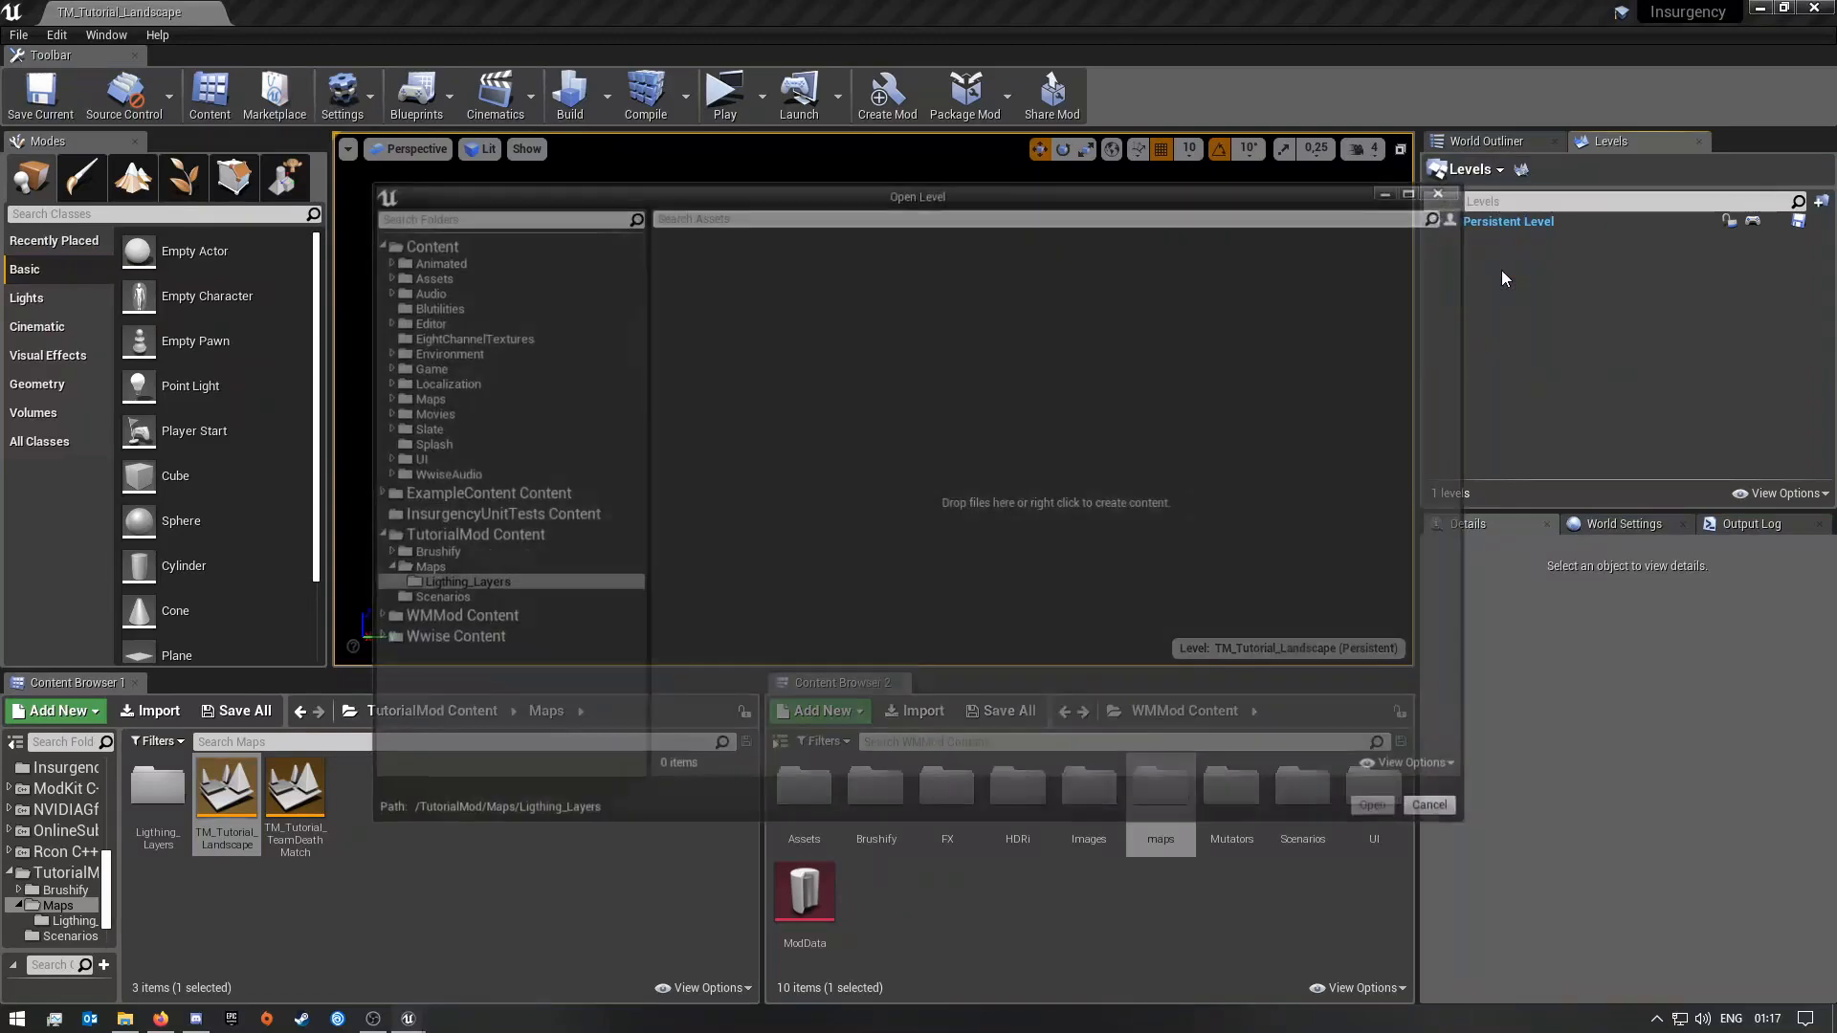
click(440, 568)
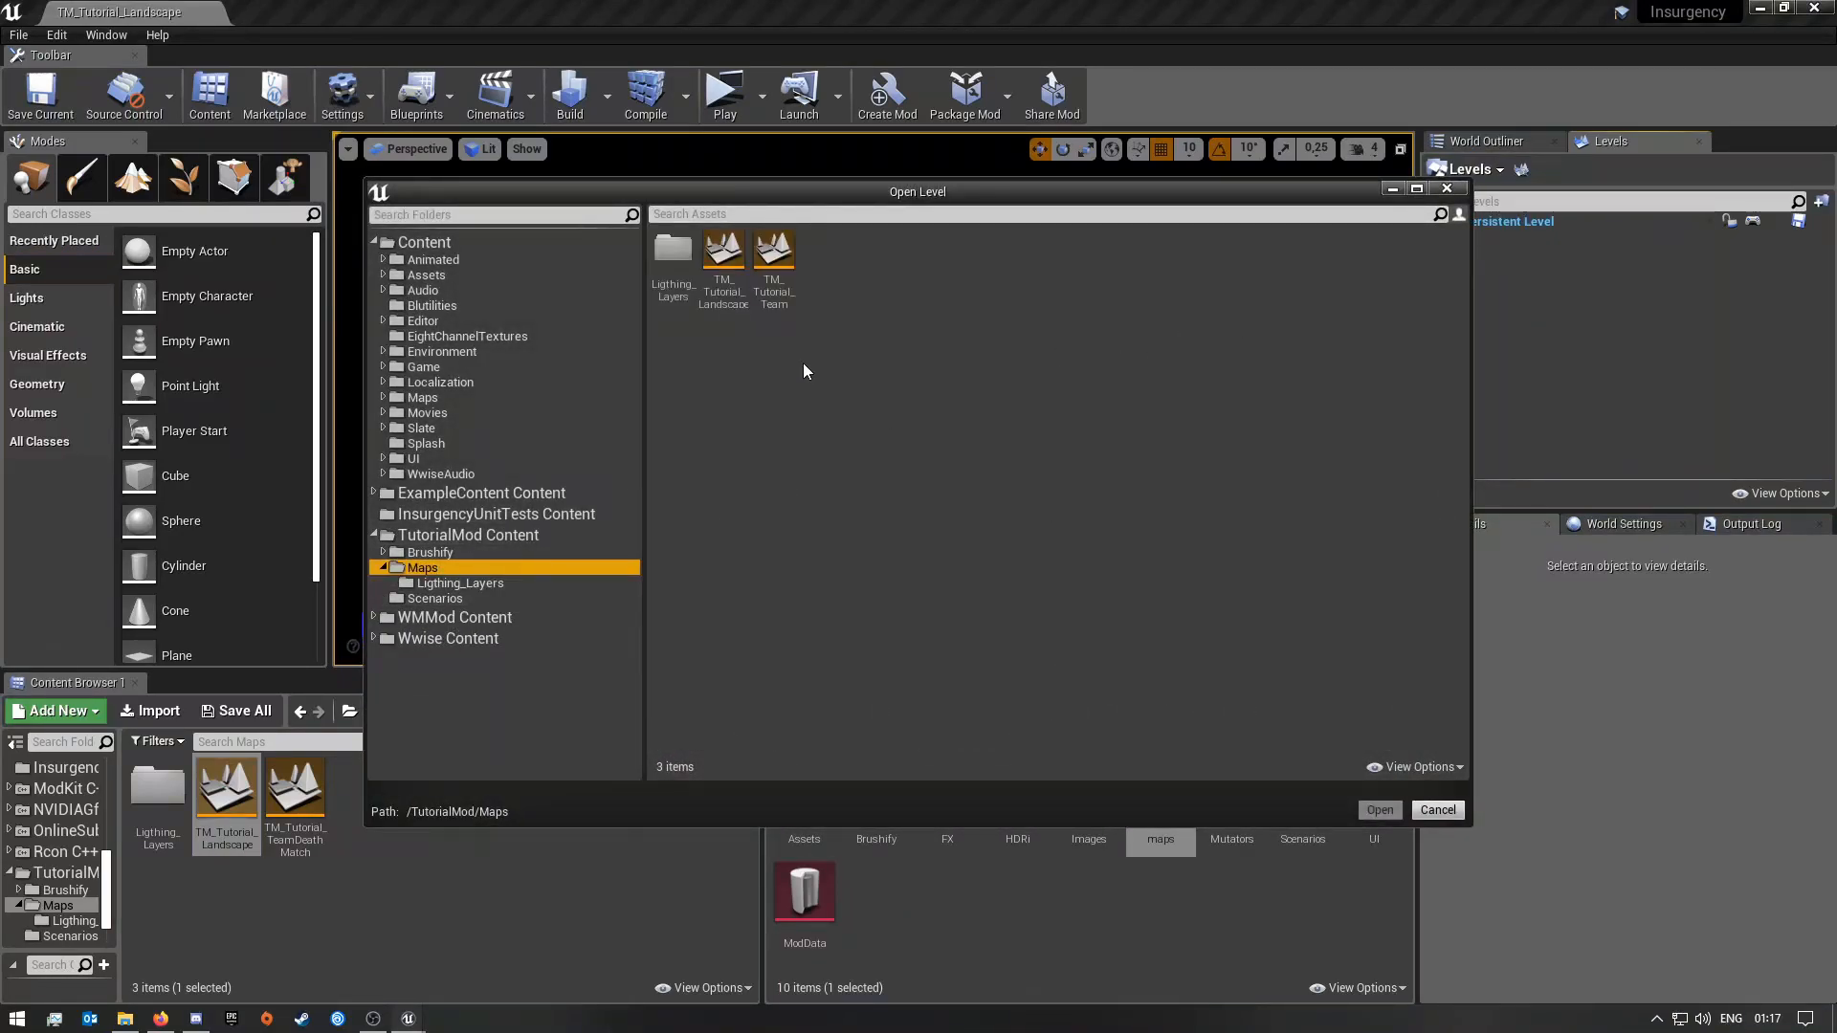
click(775, 272)
click(1378, 815)
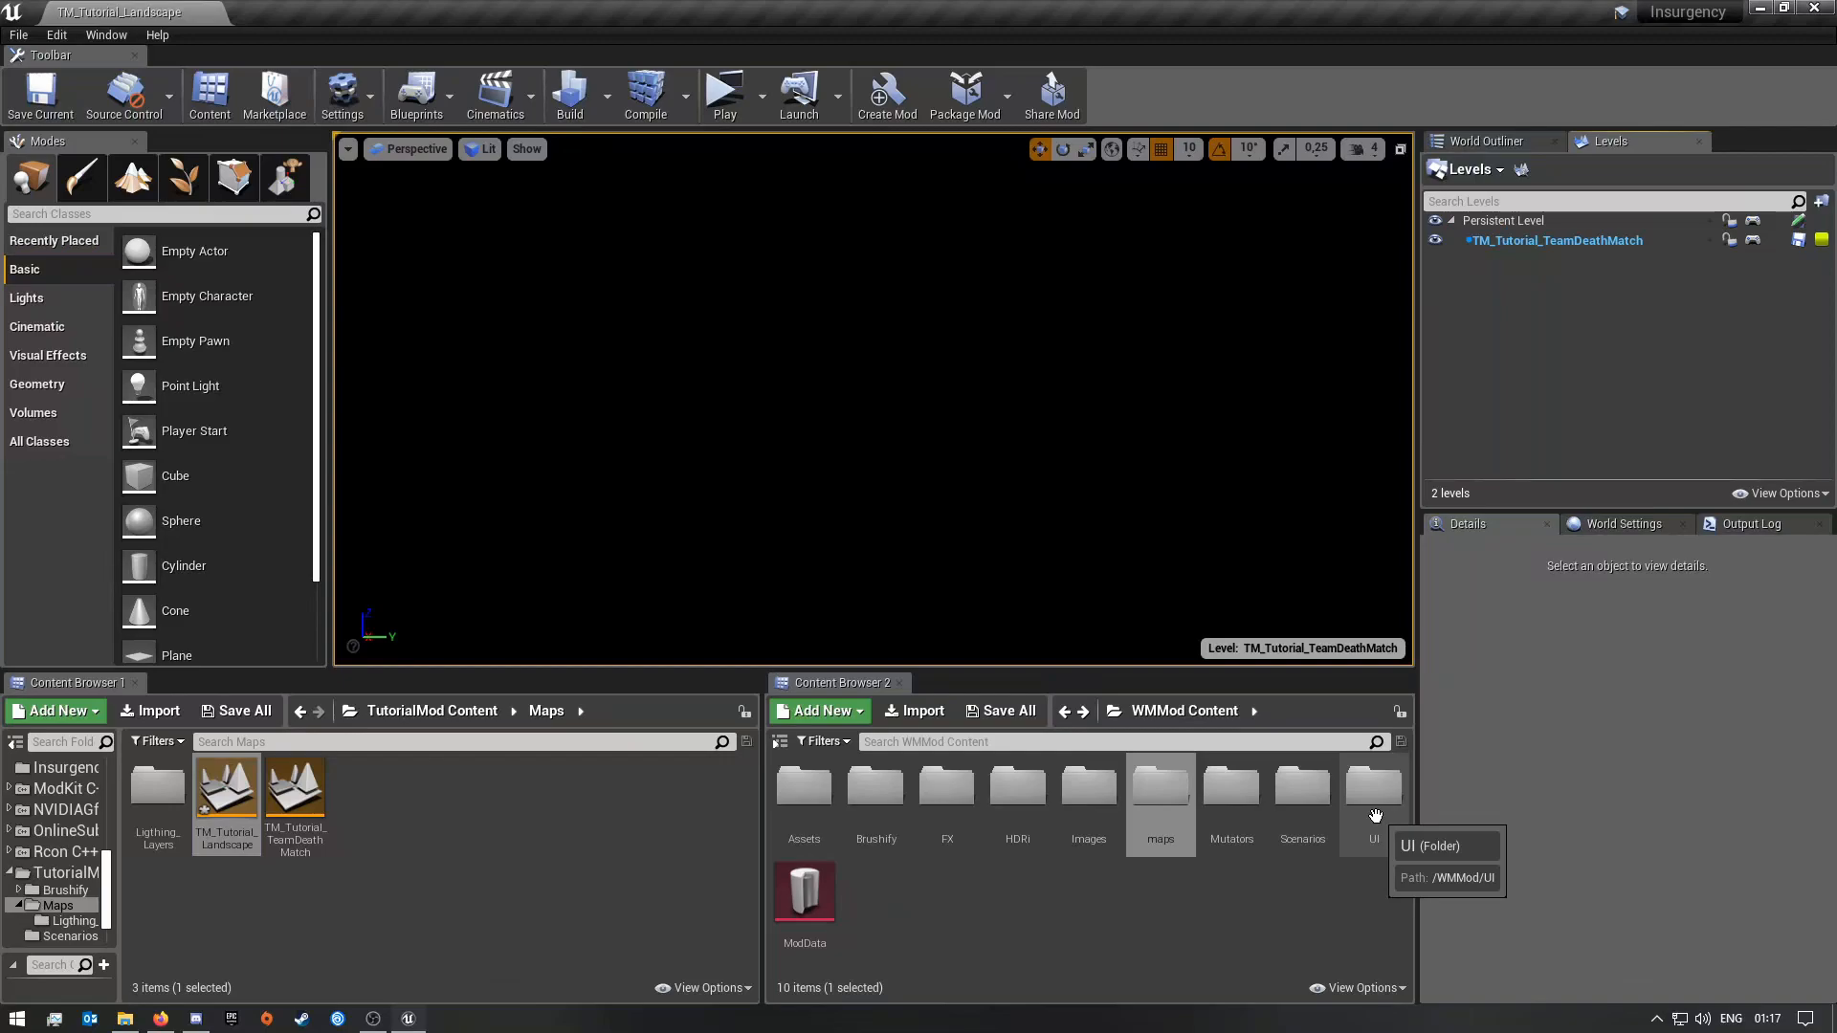
Step: Save all modified levels with the team deathmatch sublevel attached
click(612, 847)
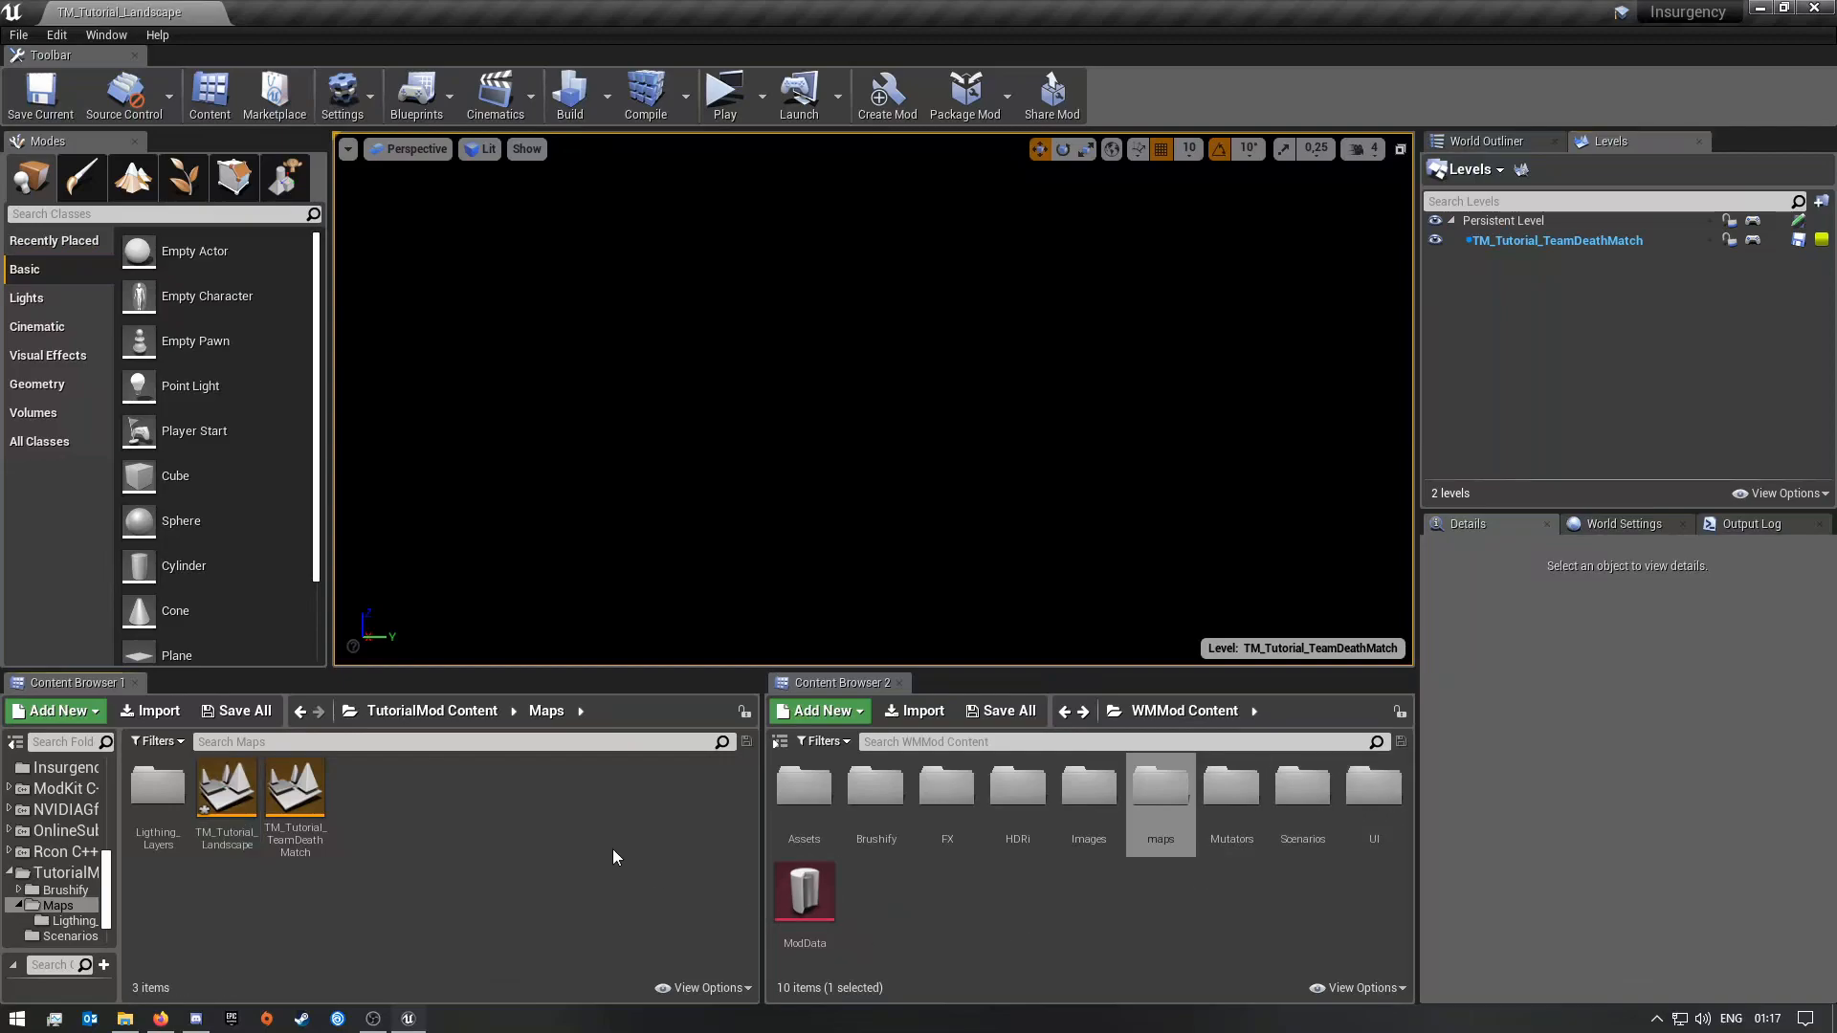
click(244, 712)
click(1088, 687)
Step: Create a level folder named GameModes under the persistent level
click(1541, 244)
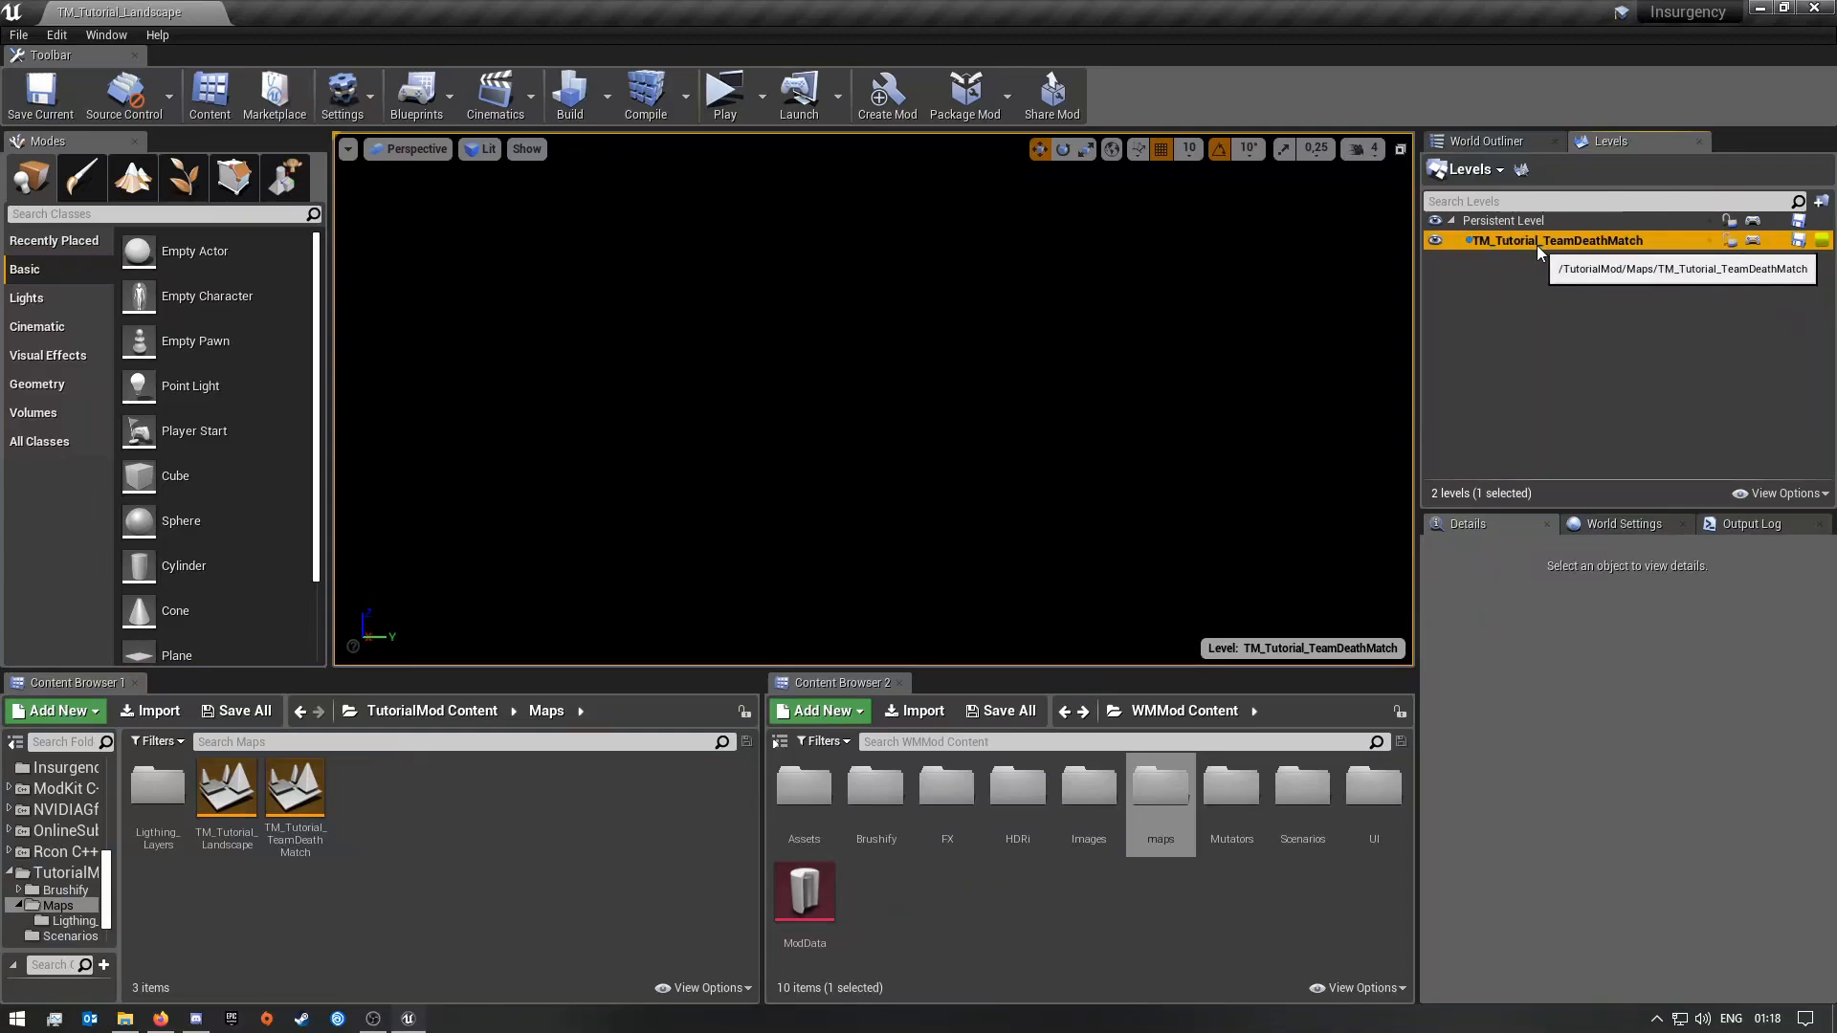
right_click(1533, 244)
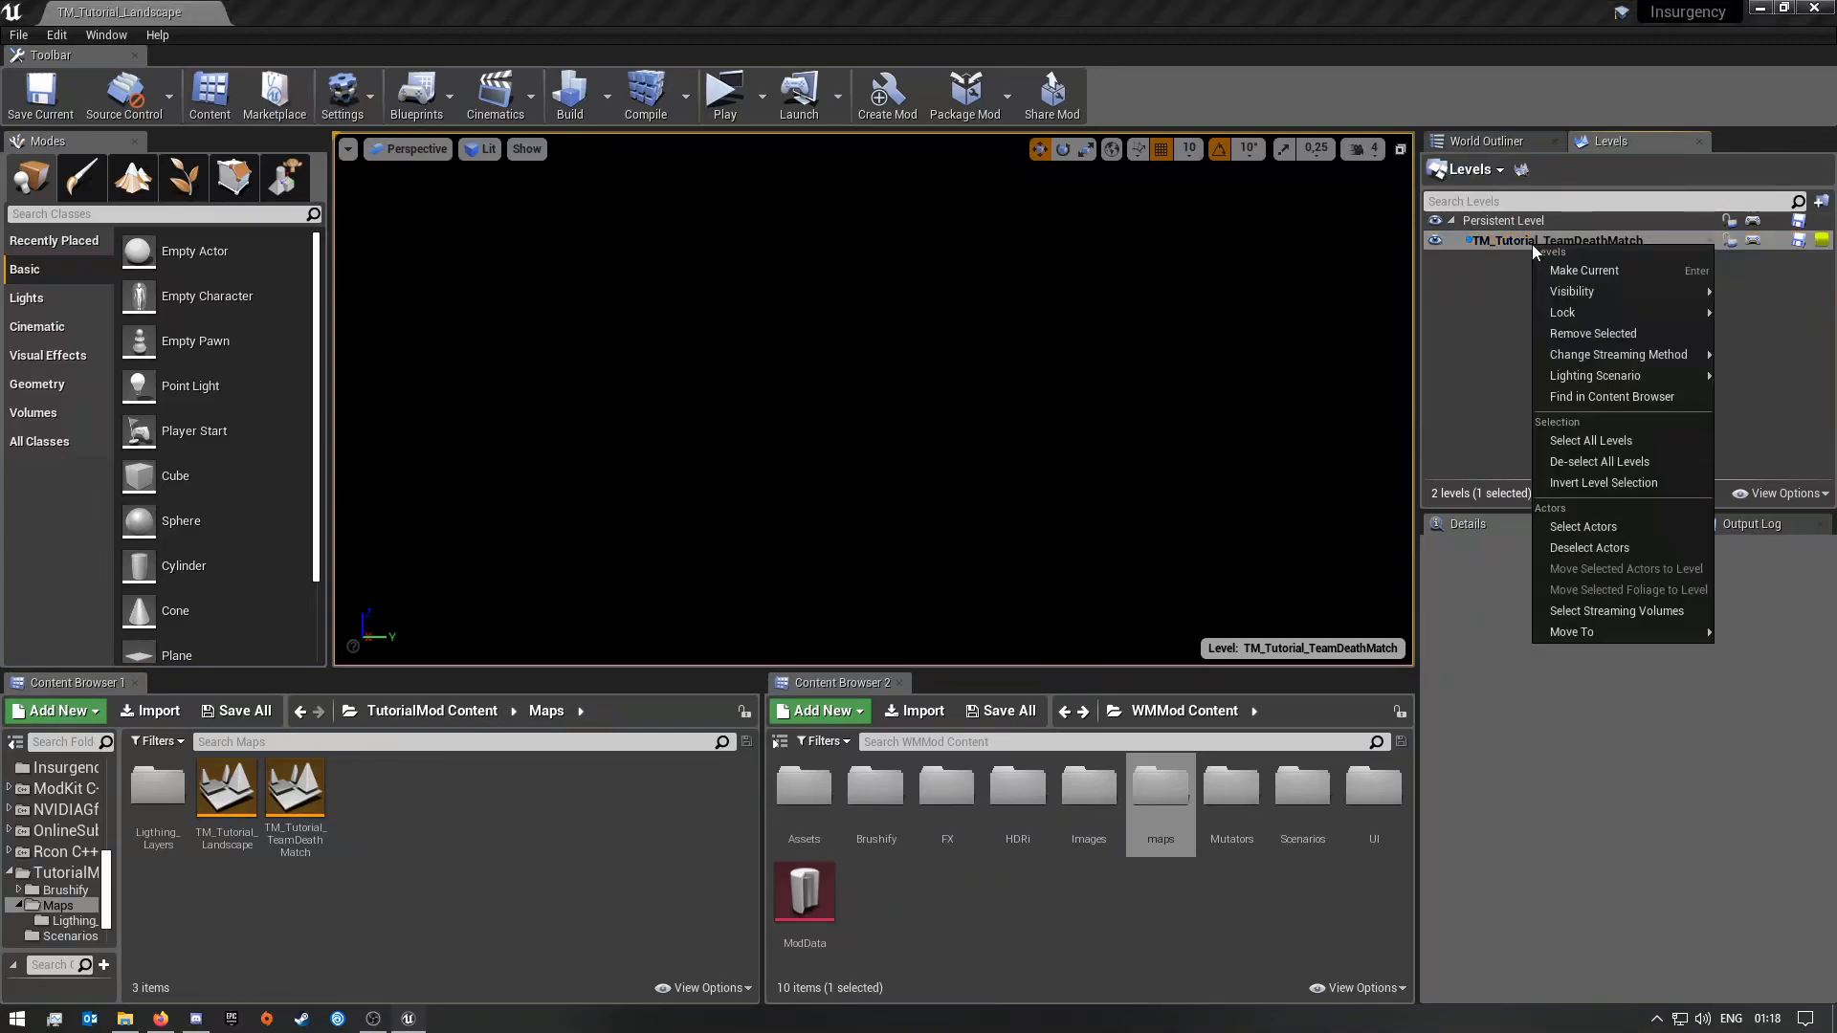
click(1490, 220)
right_click(1531, 222)
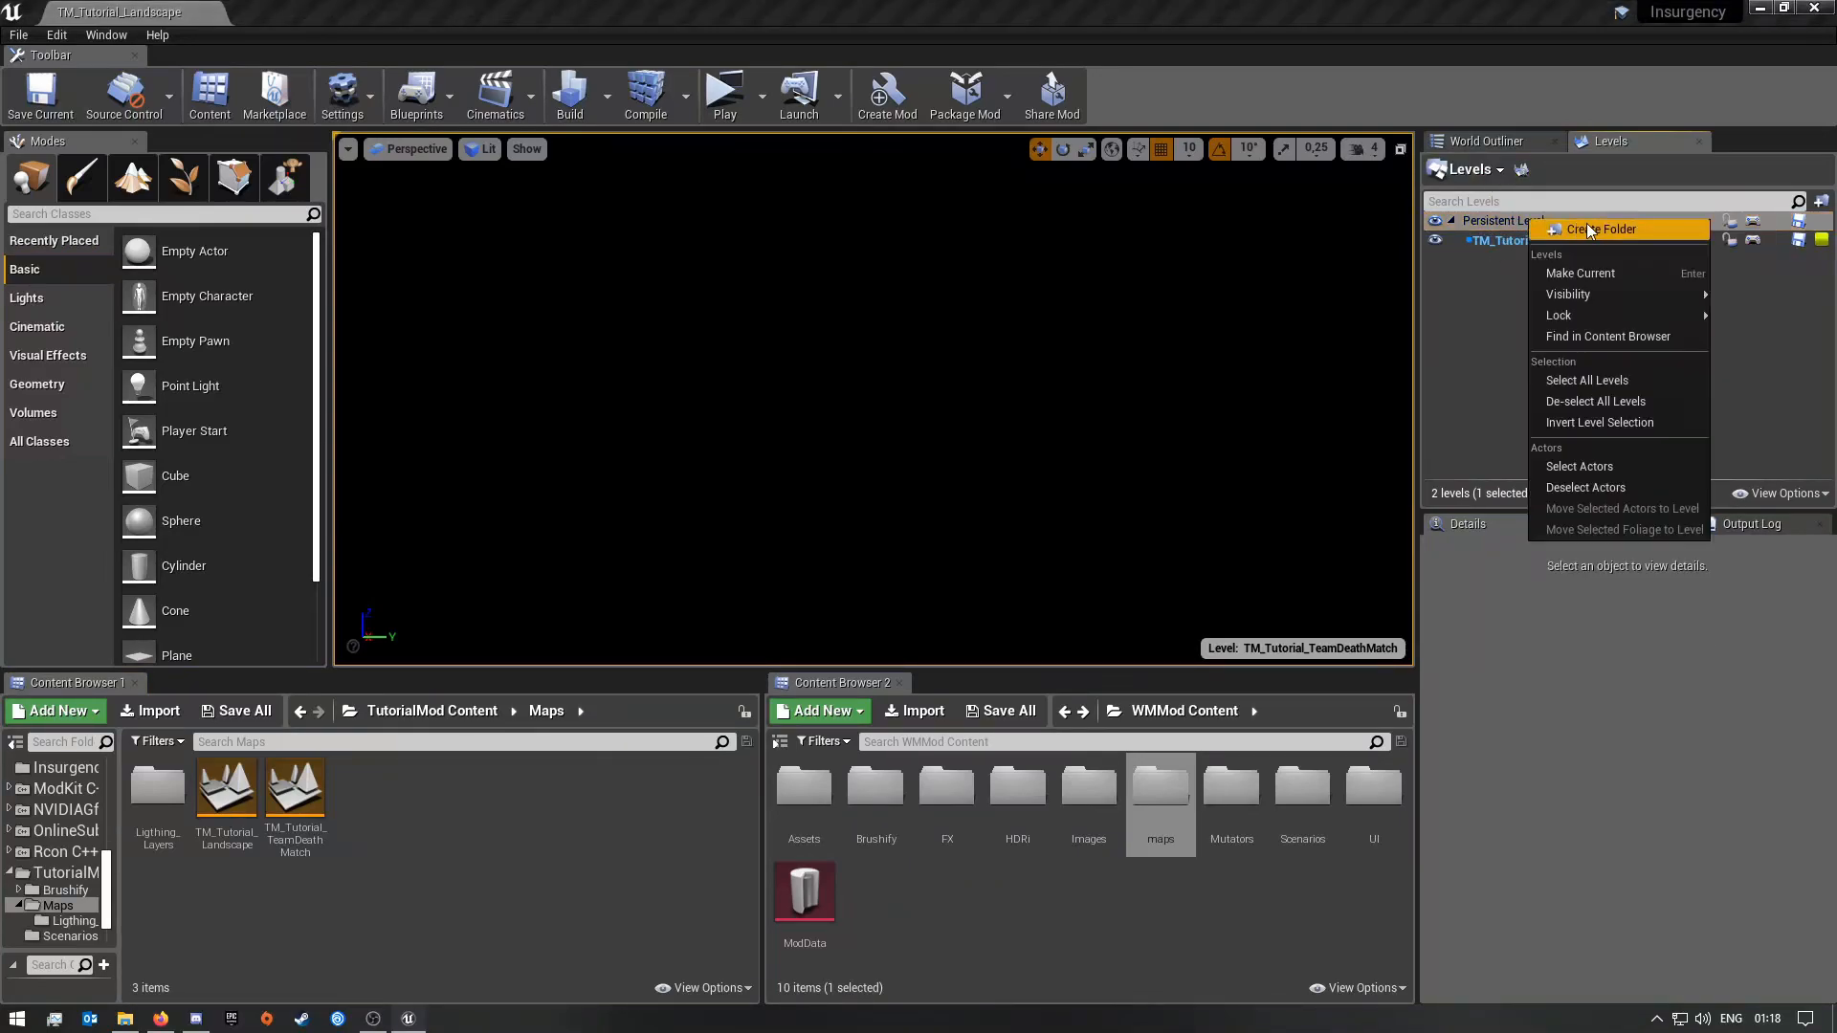
click(1607, 228)
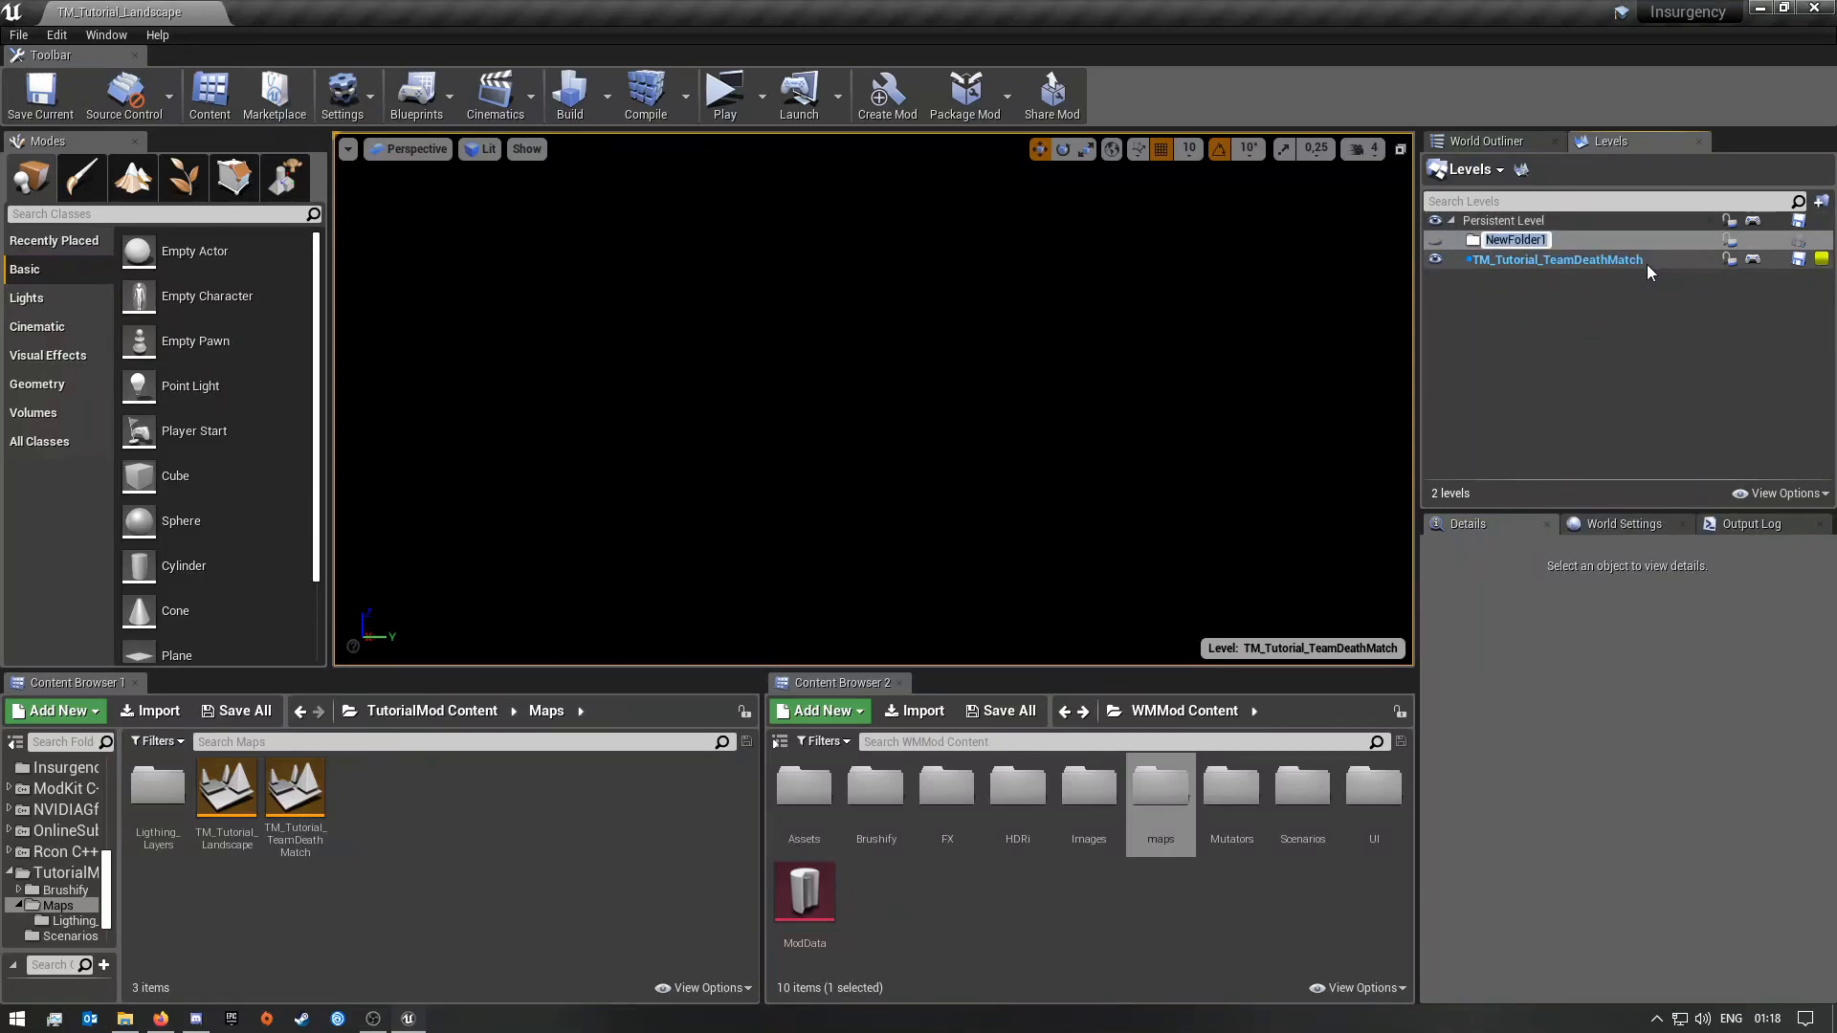
text(GameModes)
key(Return)
Step: Add a subfolder named Versus inside the GameModes level folder
right_click(1585, 238)
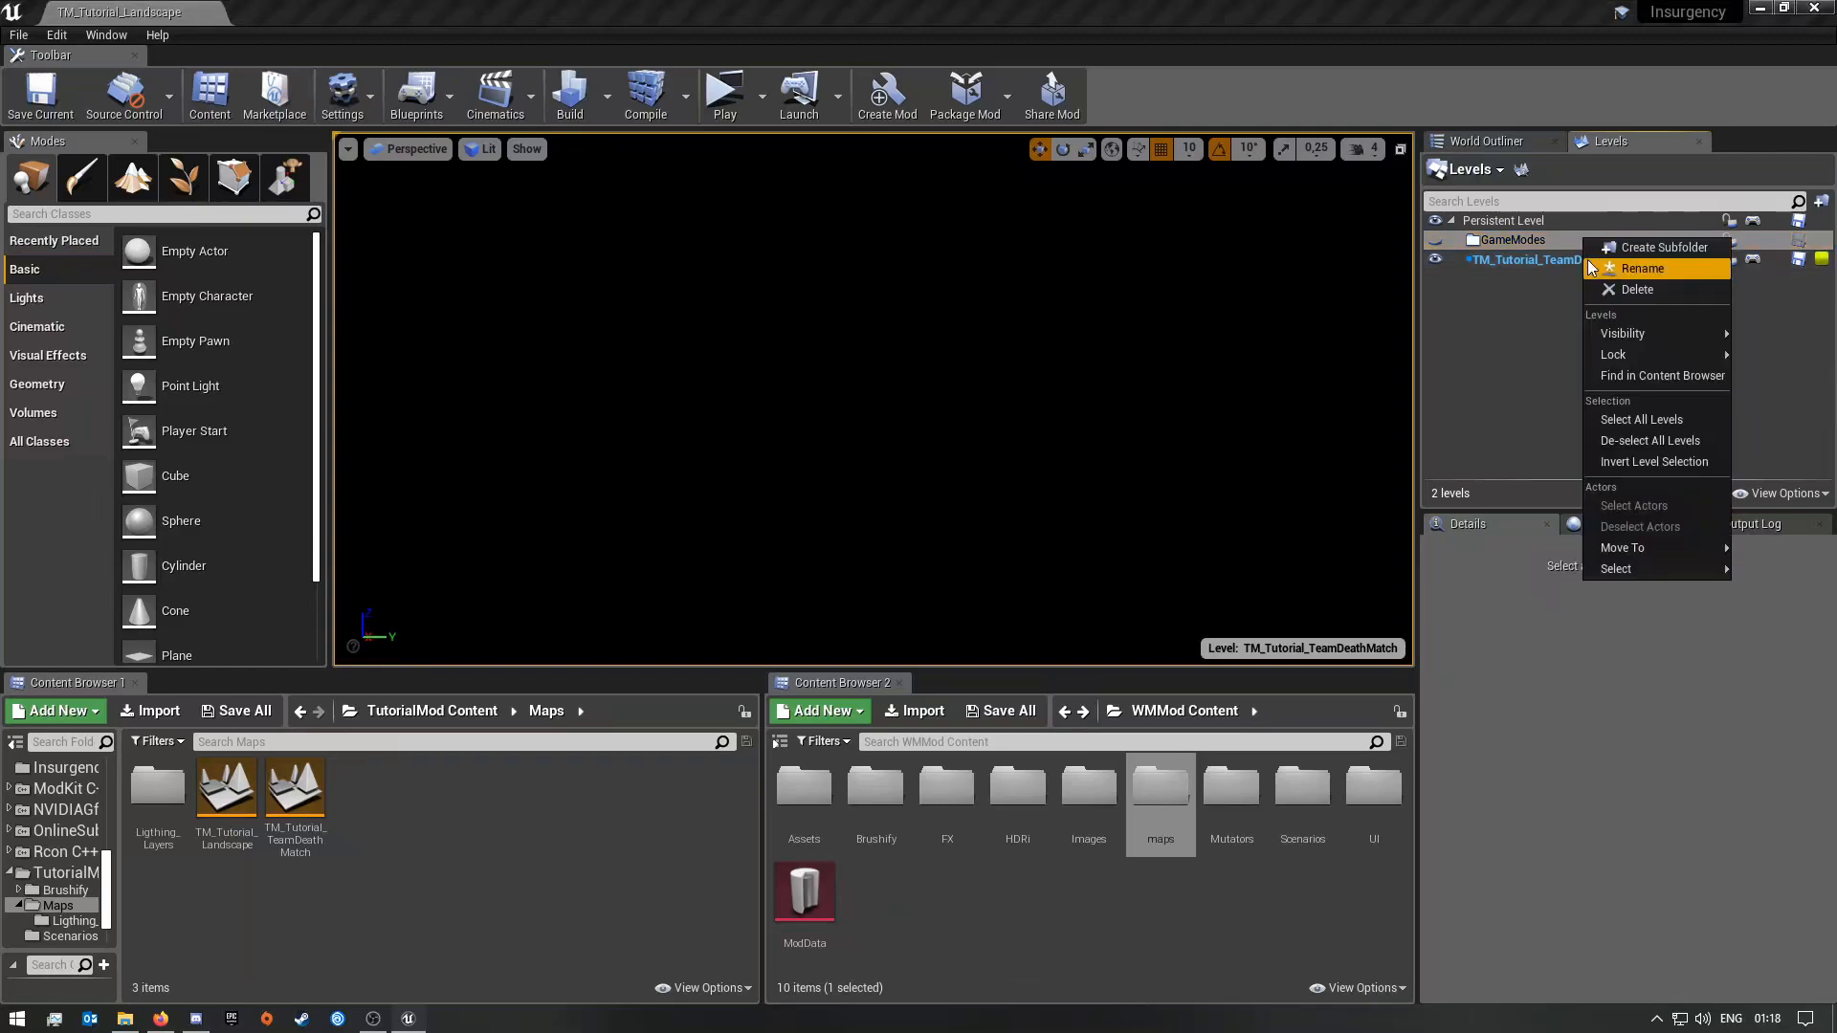
click(1632, 251)
text(Versus)
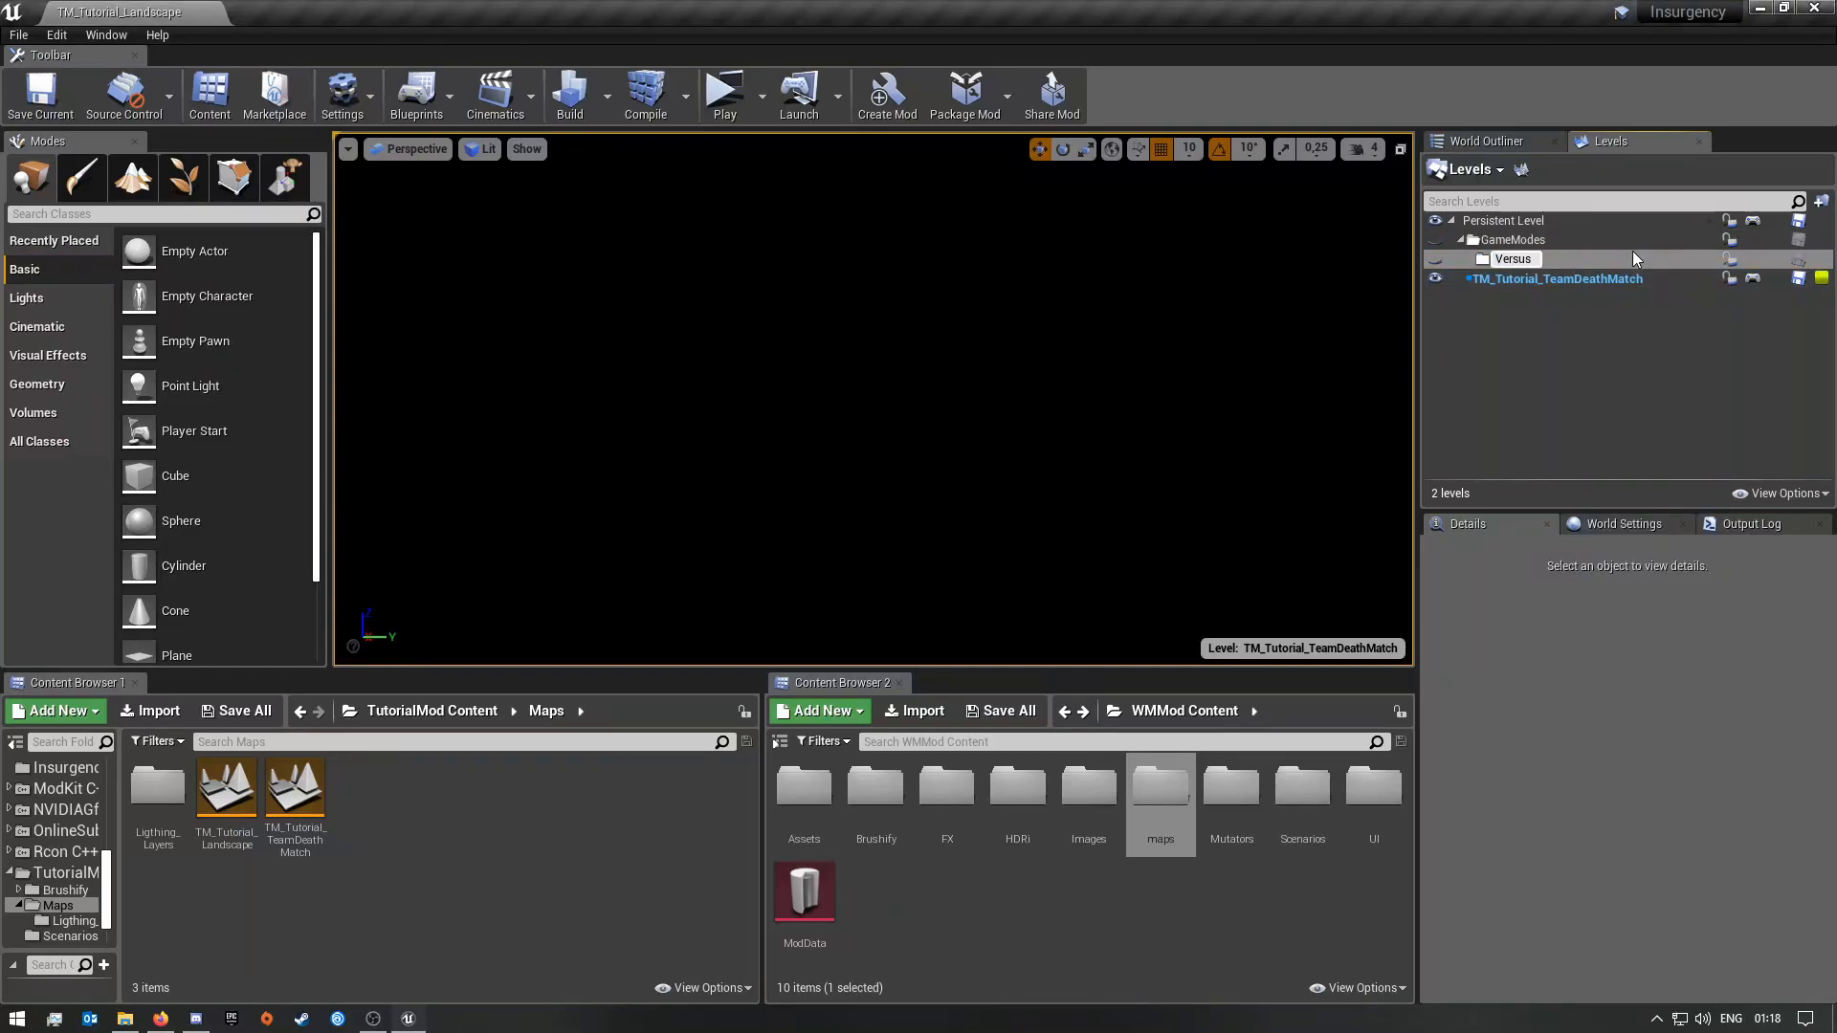
key(Return)
Step: Move the TM_Tutorial_TeamDeathMatch sublevel into the Versus folder and save all modified content
drag(1596, 278, 1529, 262)
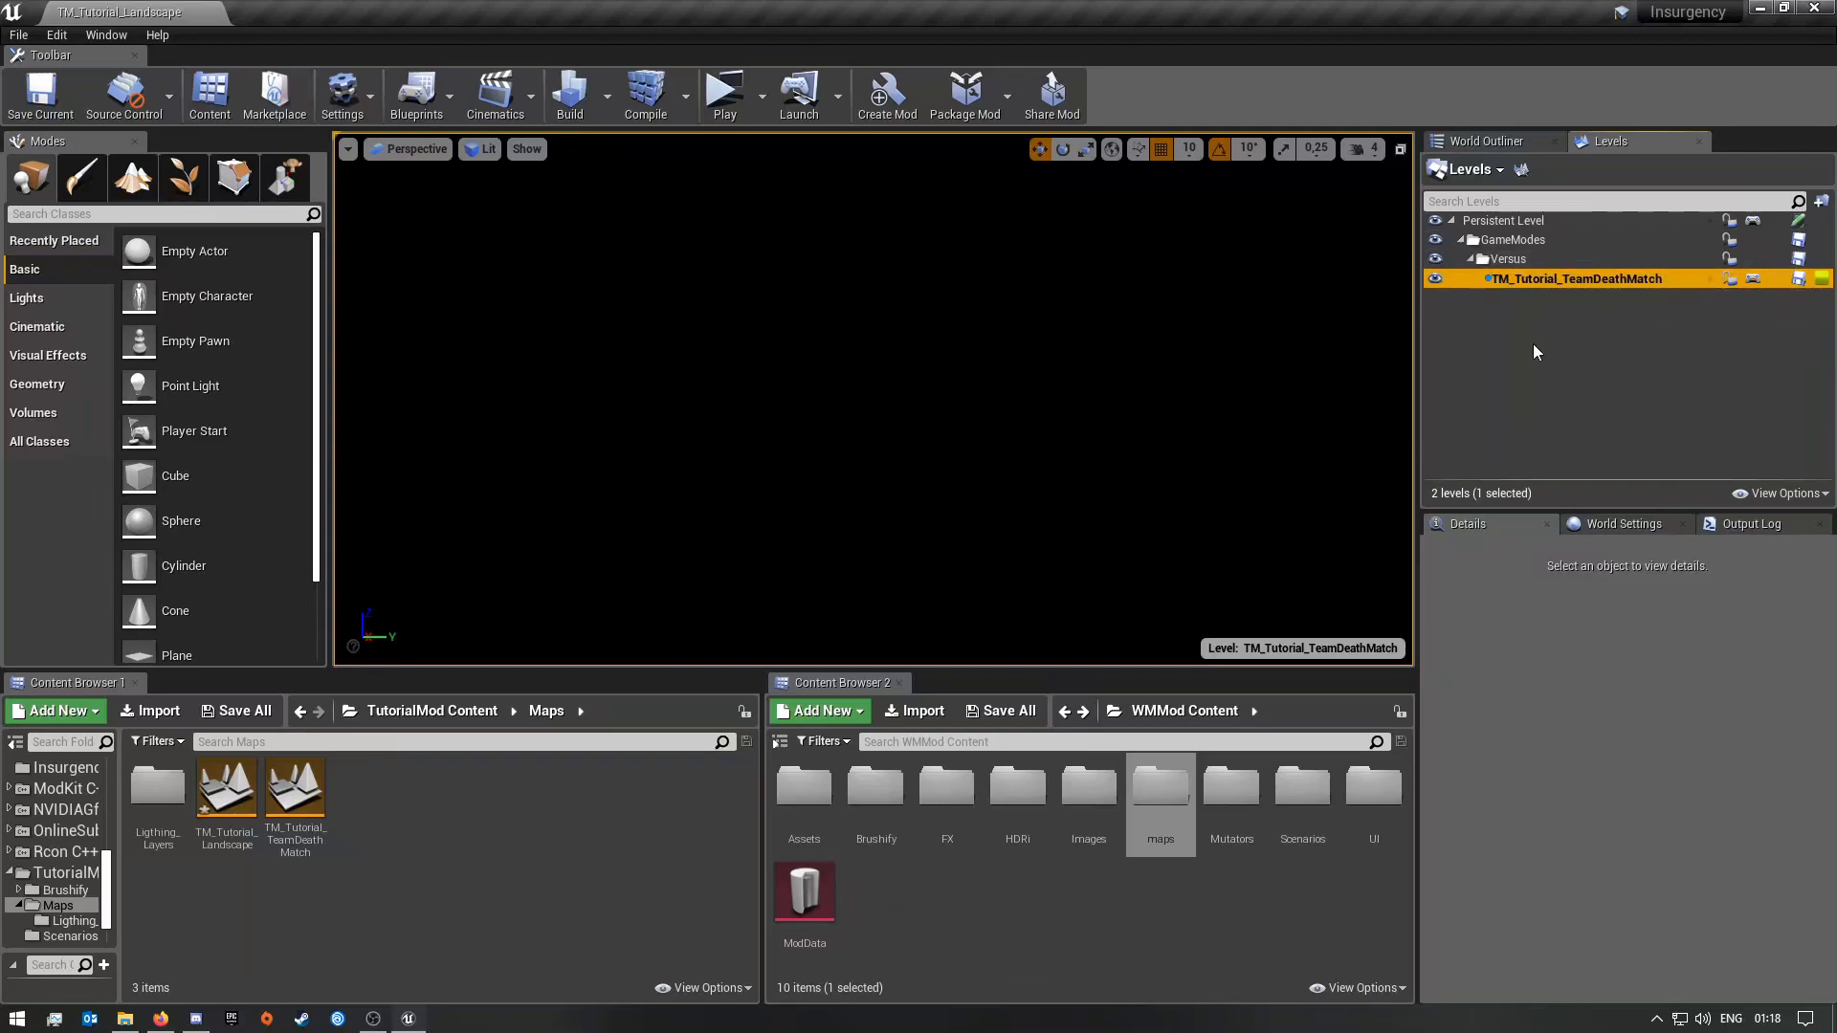
click(239, 712)
click(1081, 686)
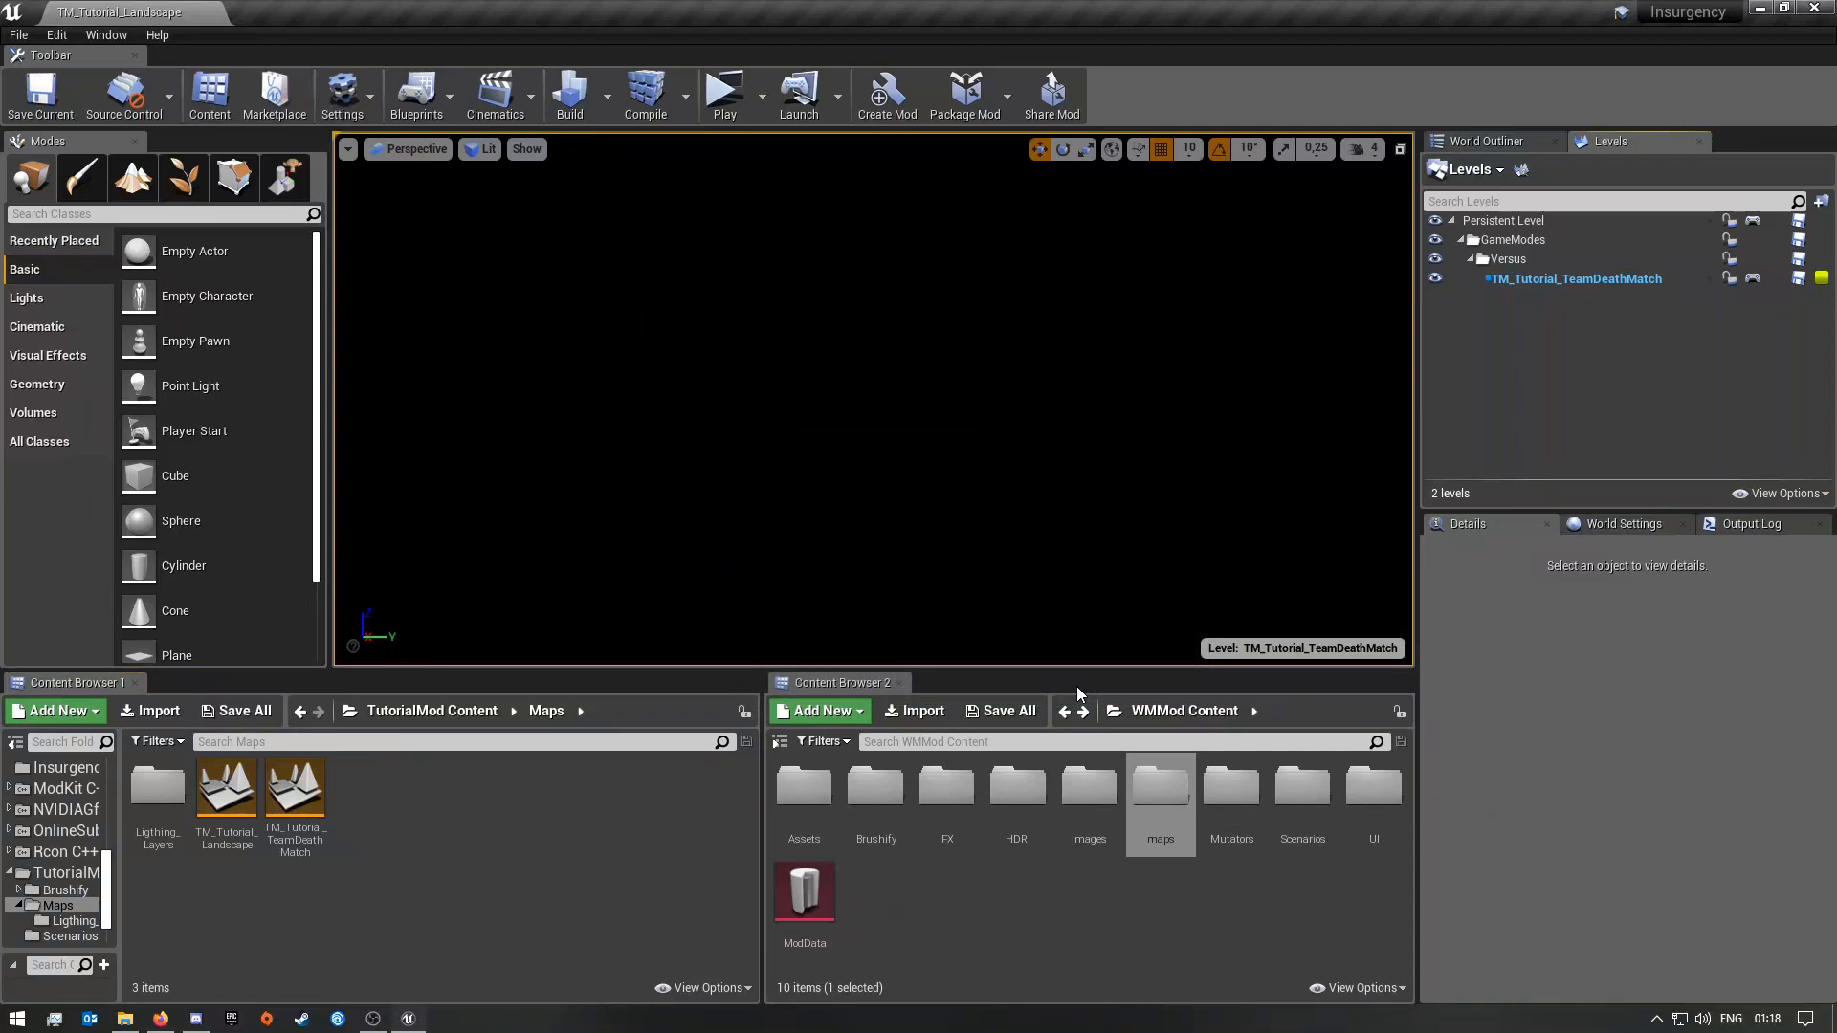
Step: Create a new level from the Default template and delete its floor and player start
click(20, 36)
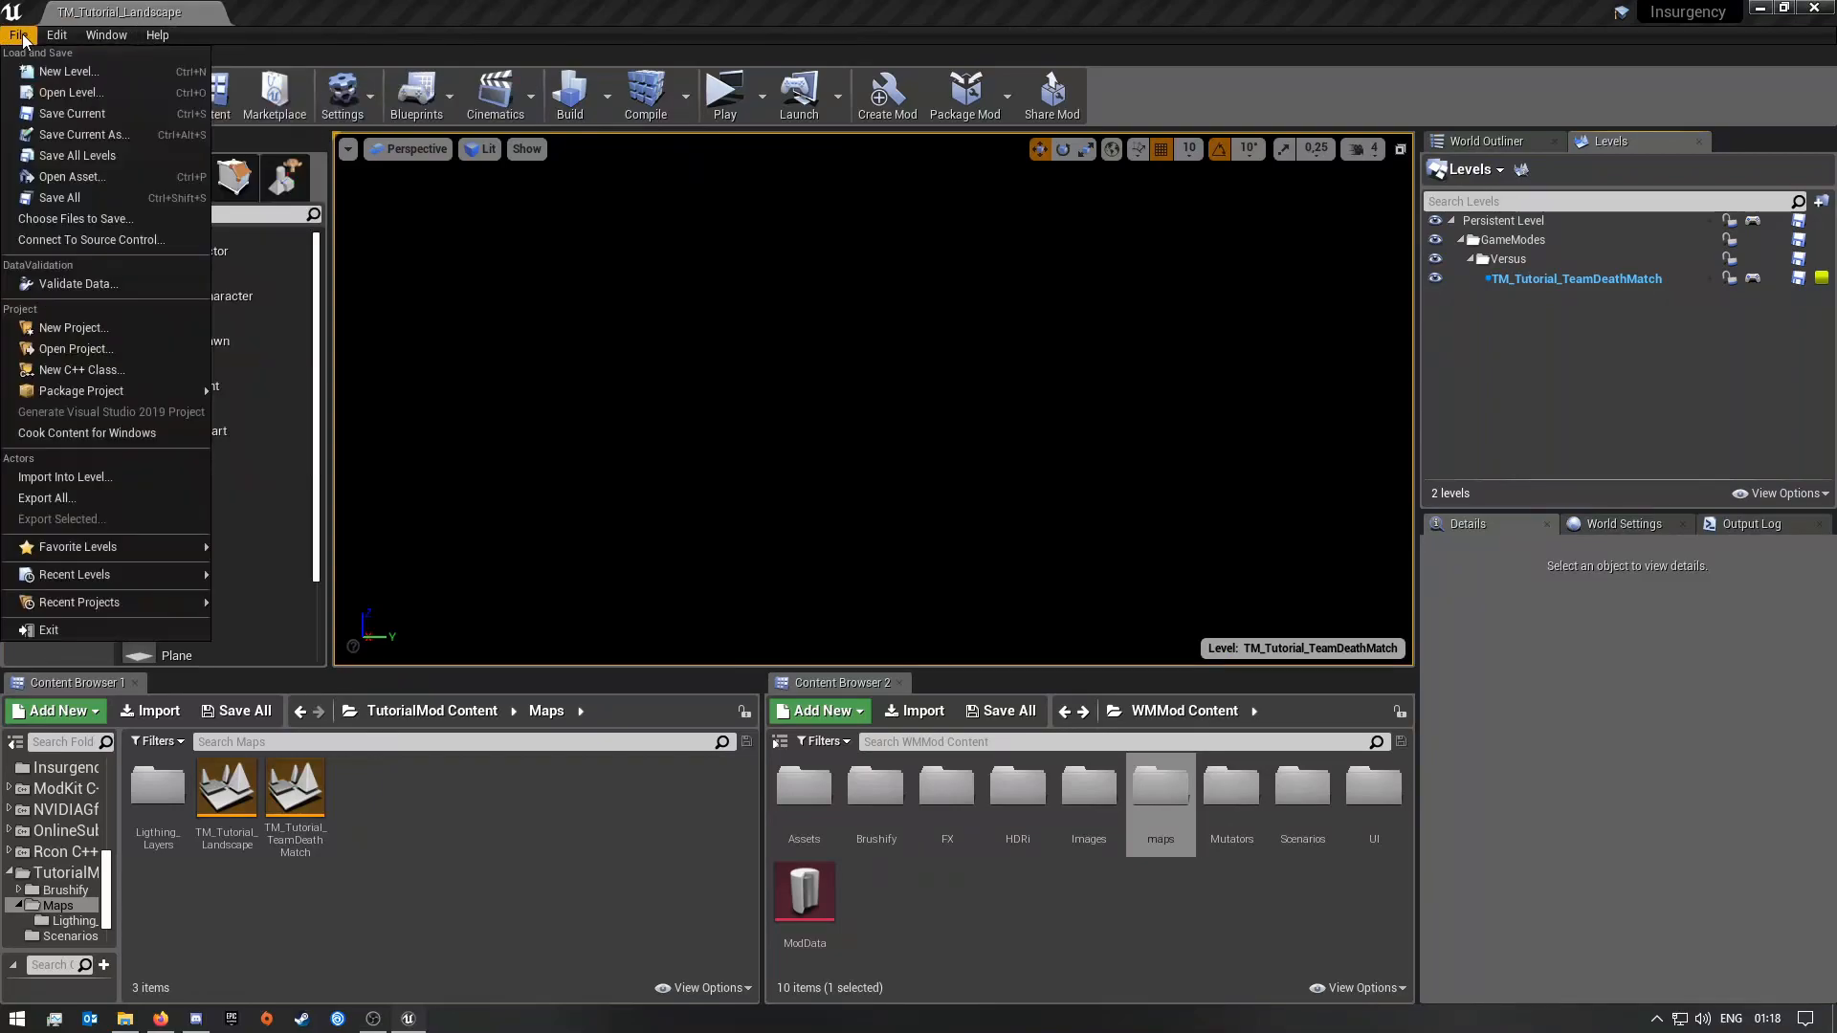
click(56, 75)
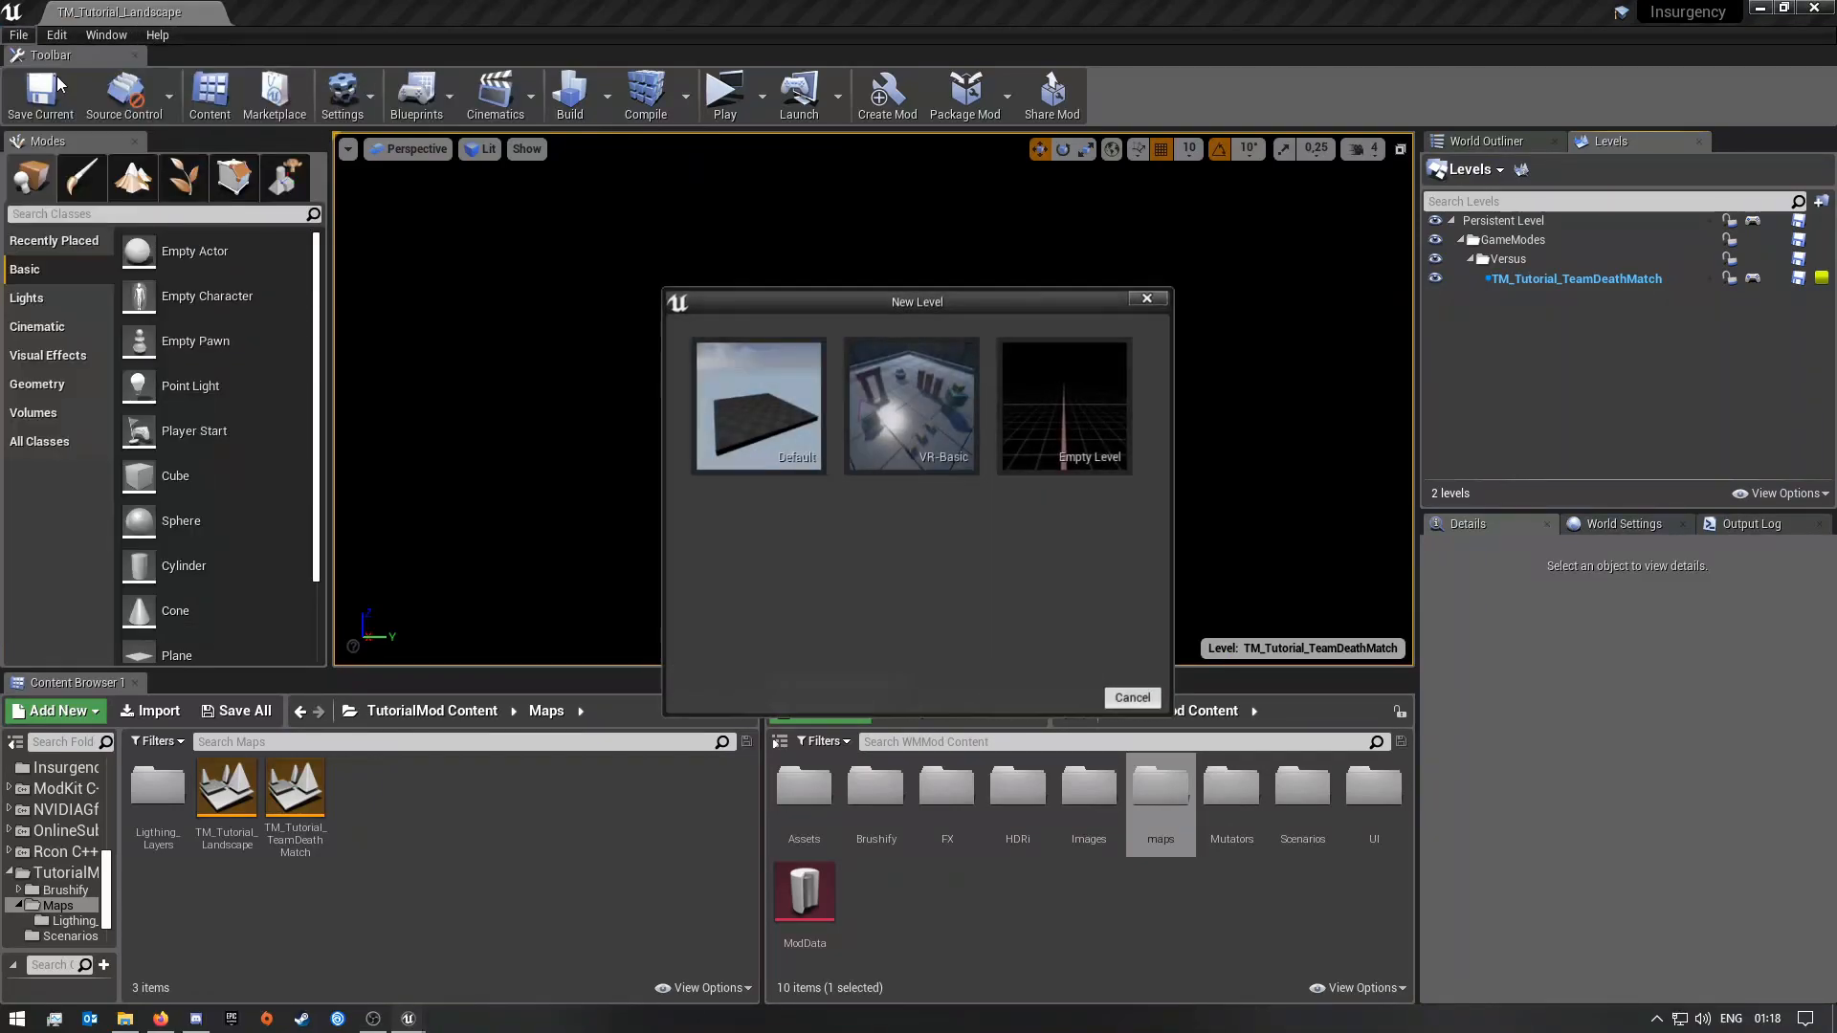
click(738, 400)
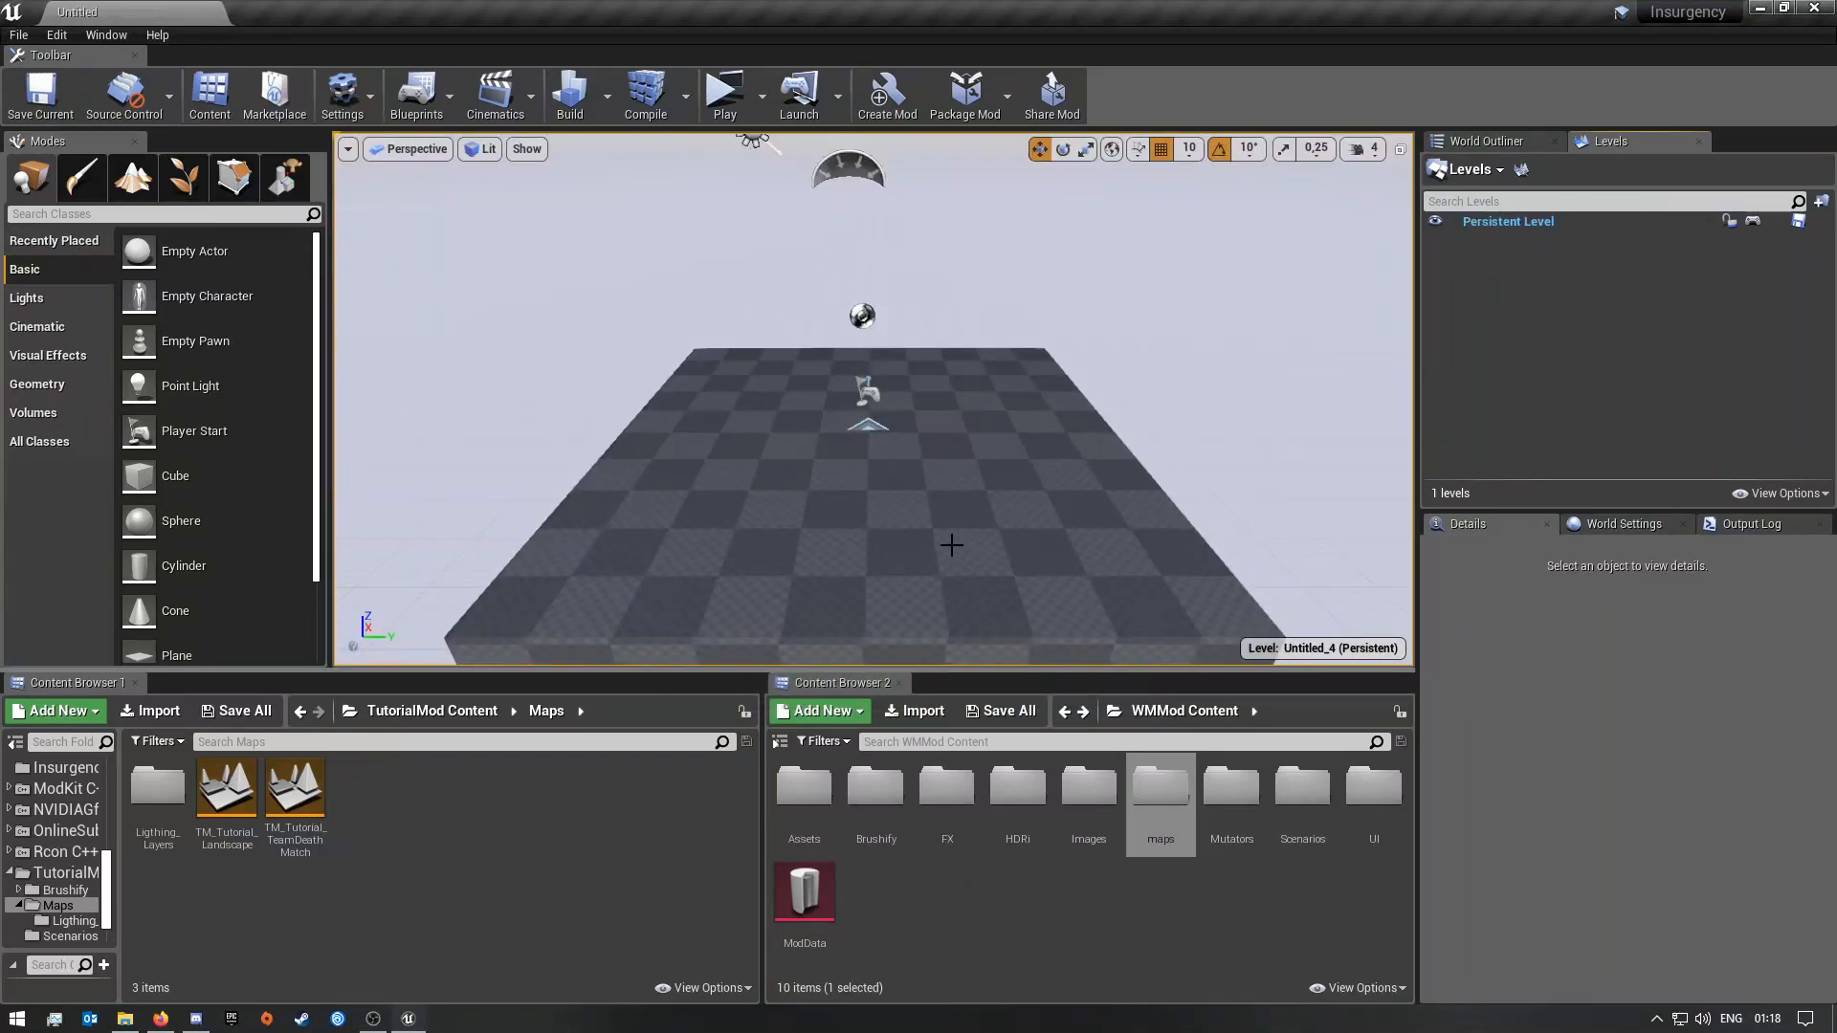
click(951, 545)
key(Delete)
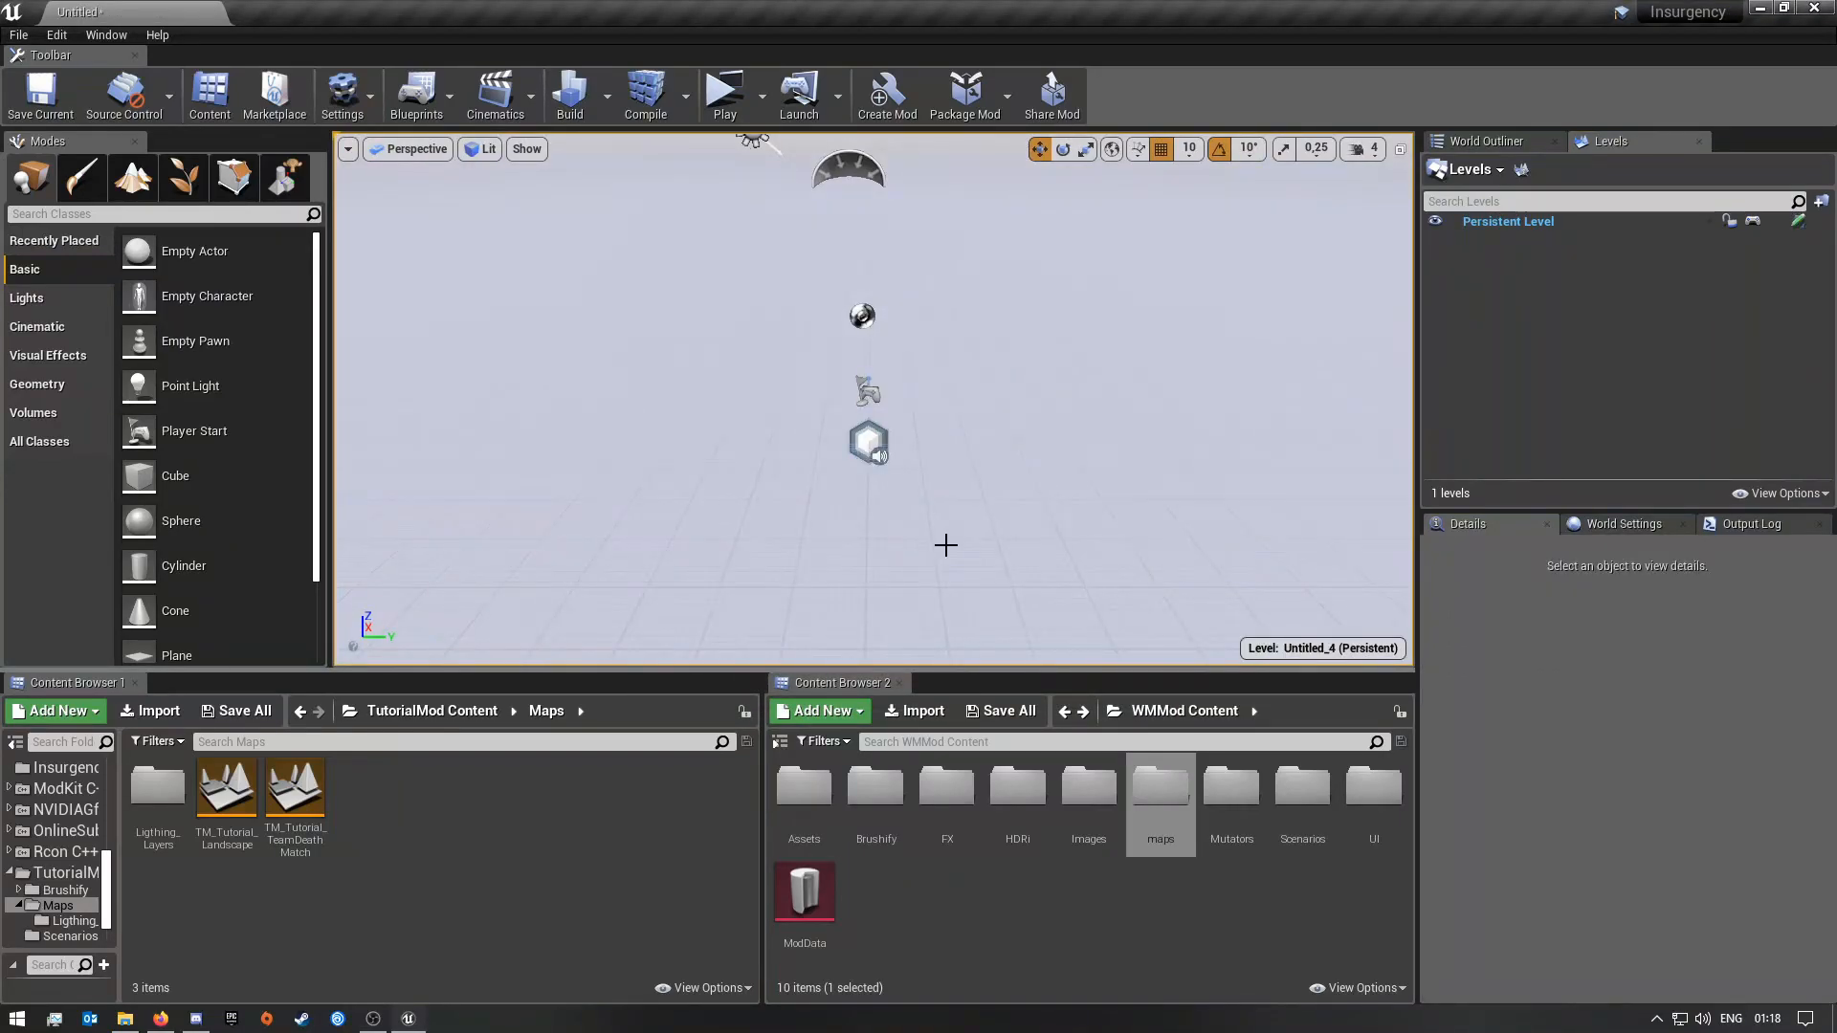
click(875, 392)
key(Delete)
Step: Save the new level as TM_Tutorial_Lighting_Day in the Ligthing_Layers folder of the TutorialMod Maps
click(19, 35)
click(134, 140)
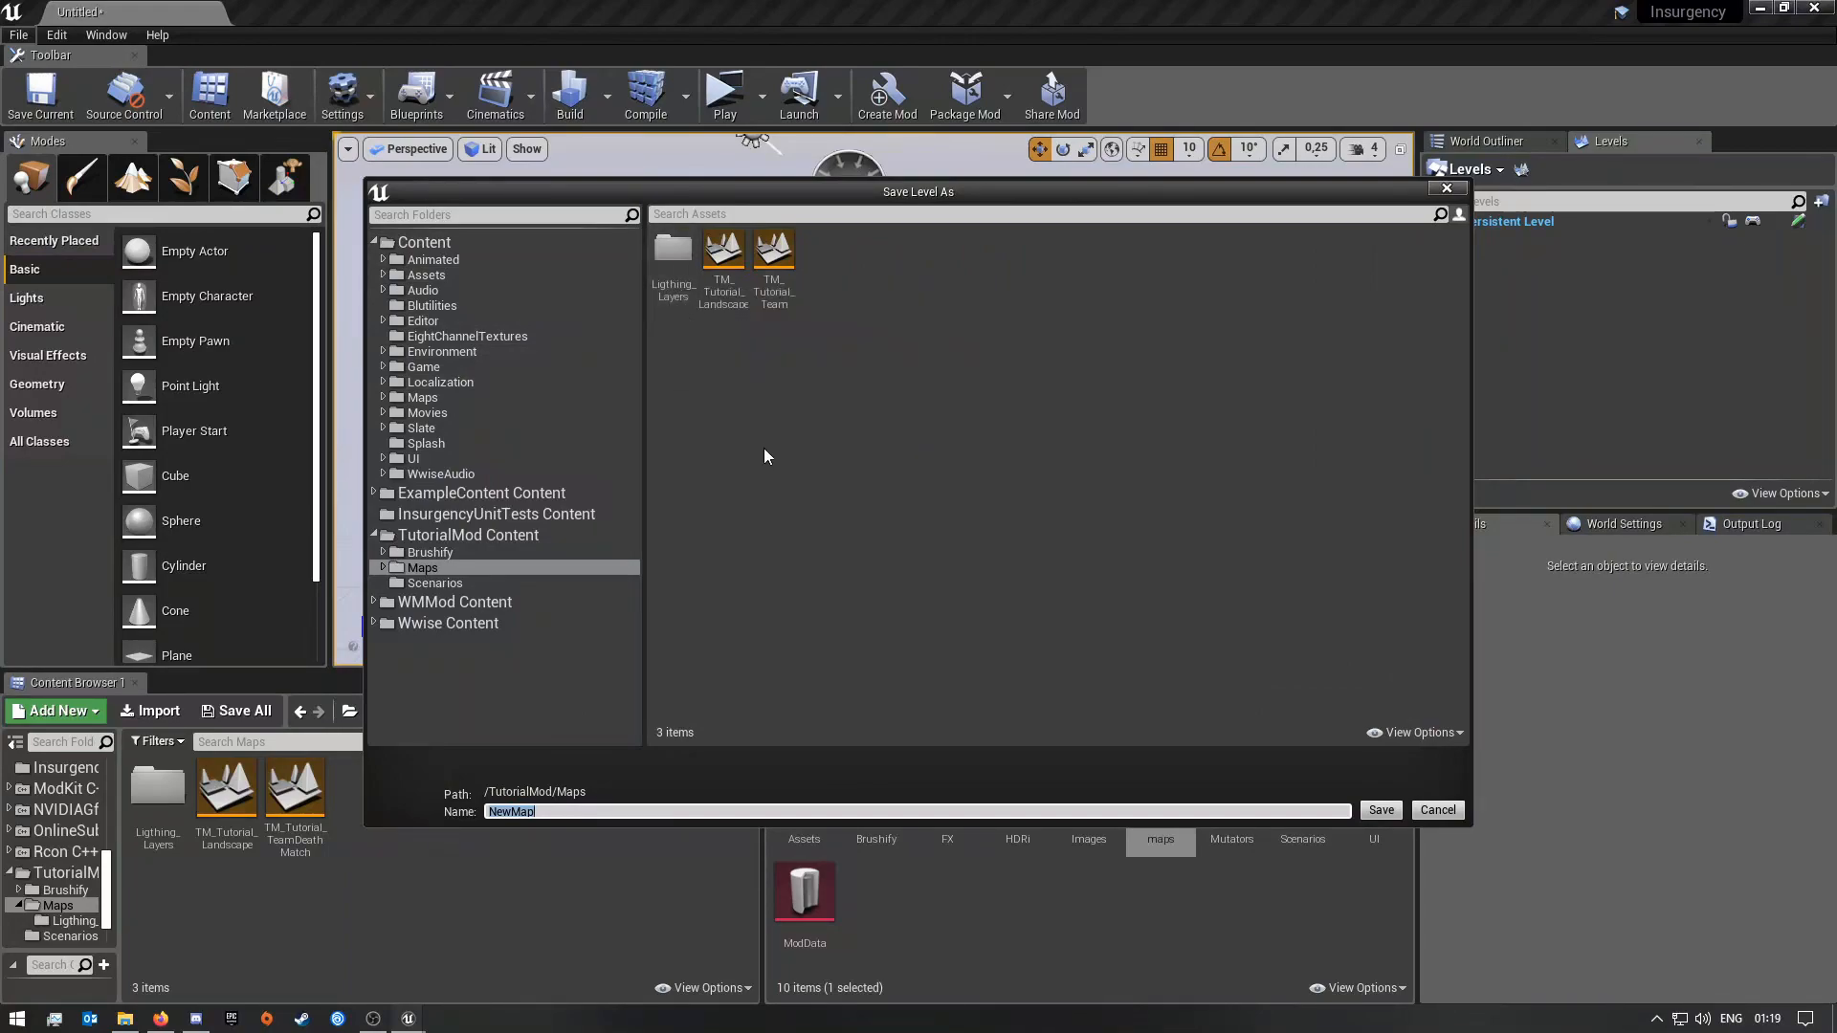
double_click(676, 254)
click(572, 812)
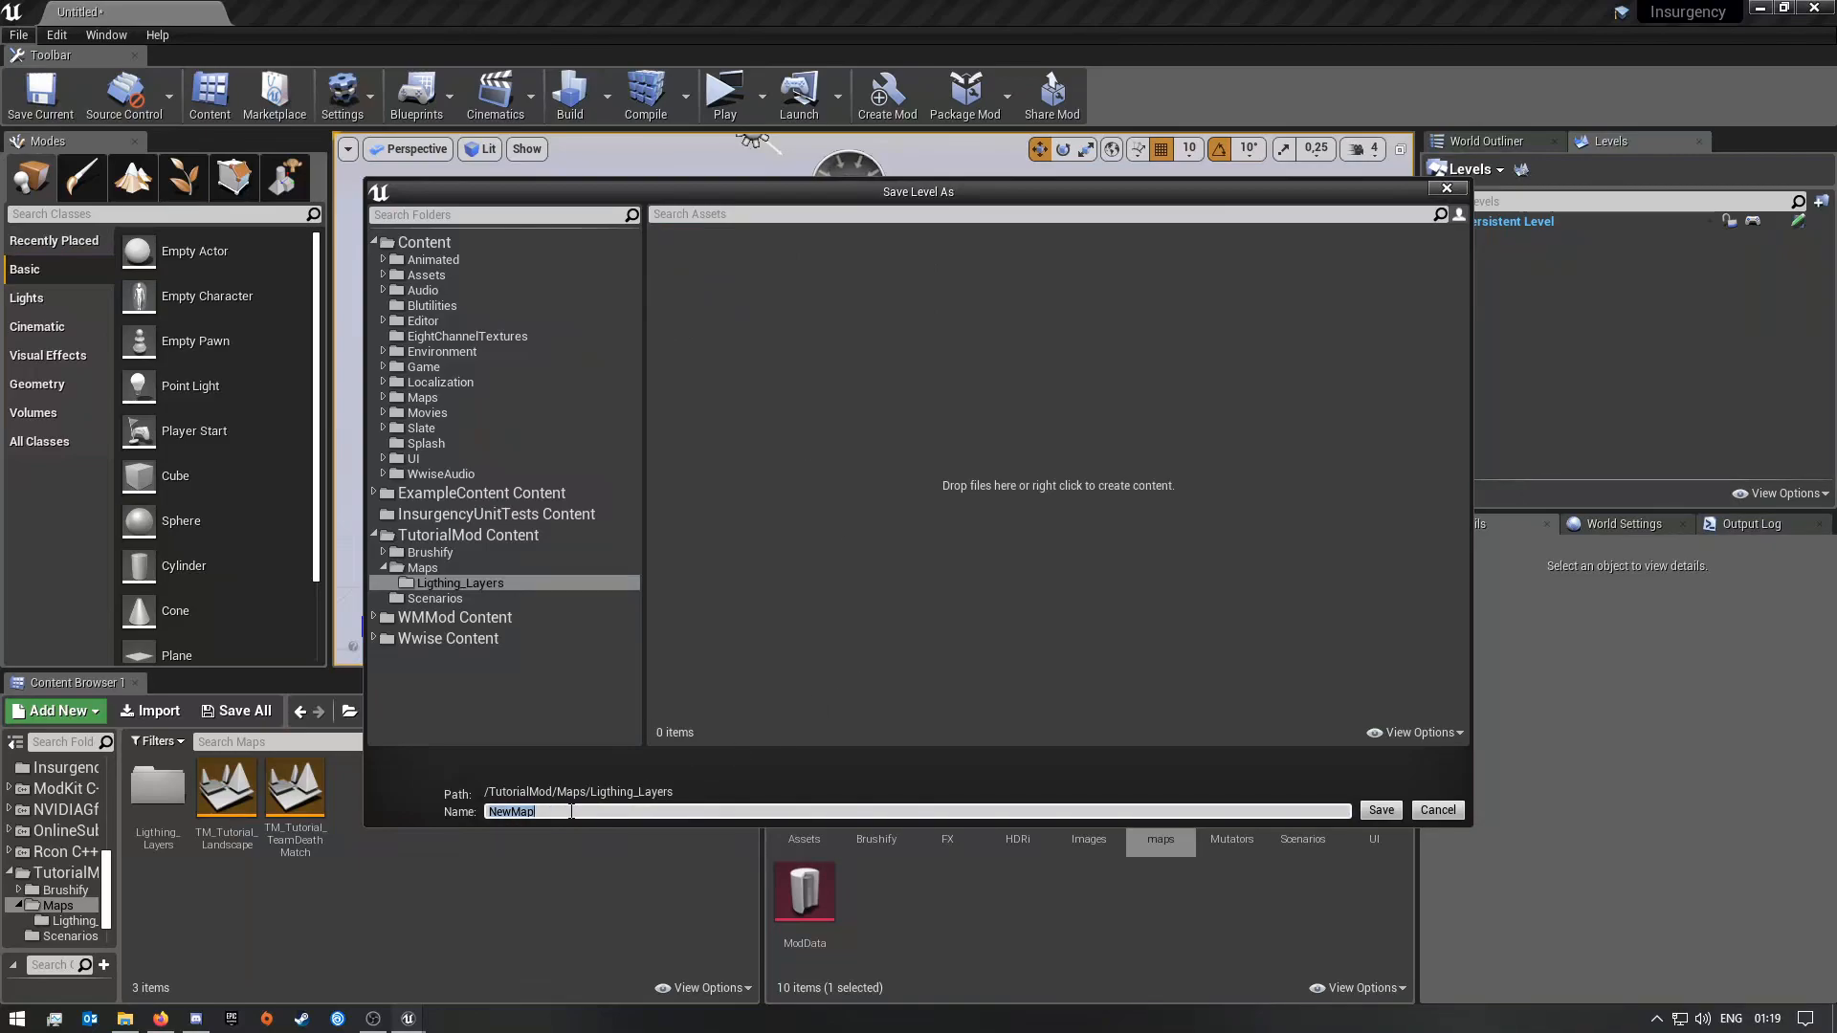
text(T)
text(Day)
key(Return)
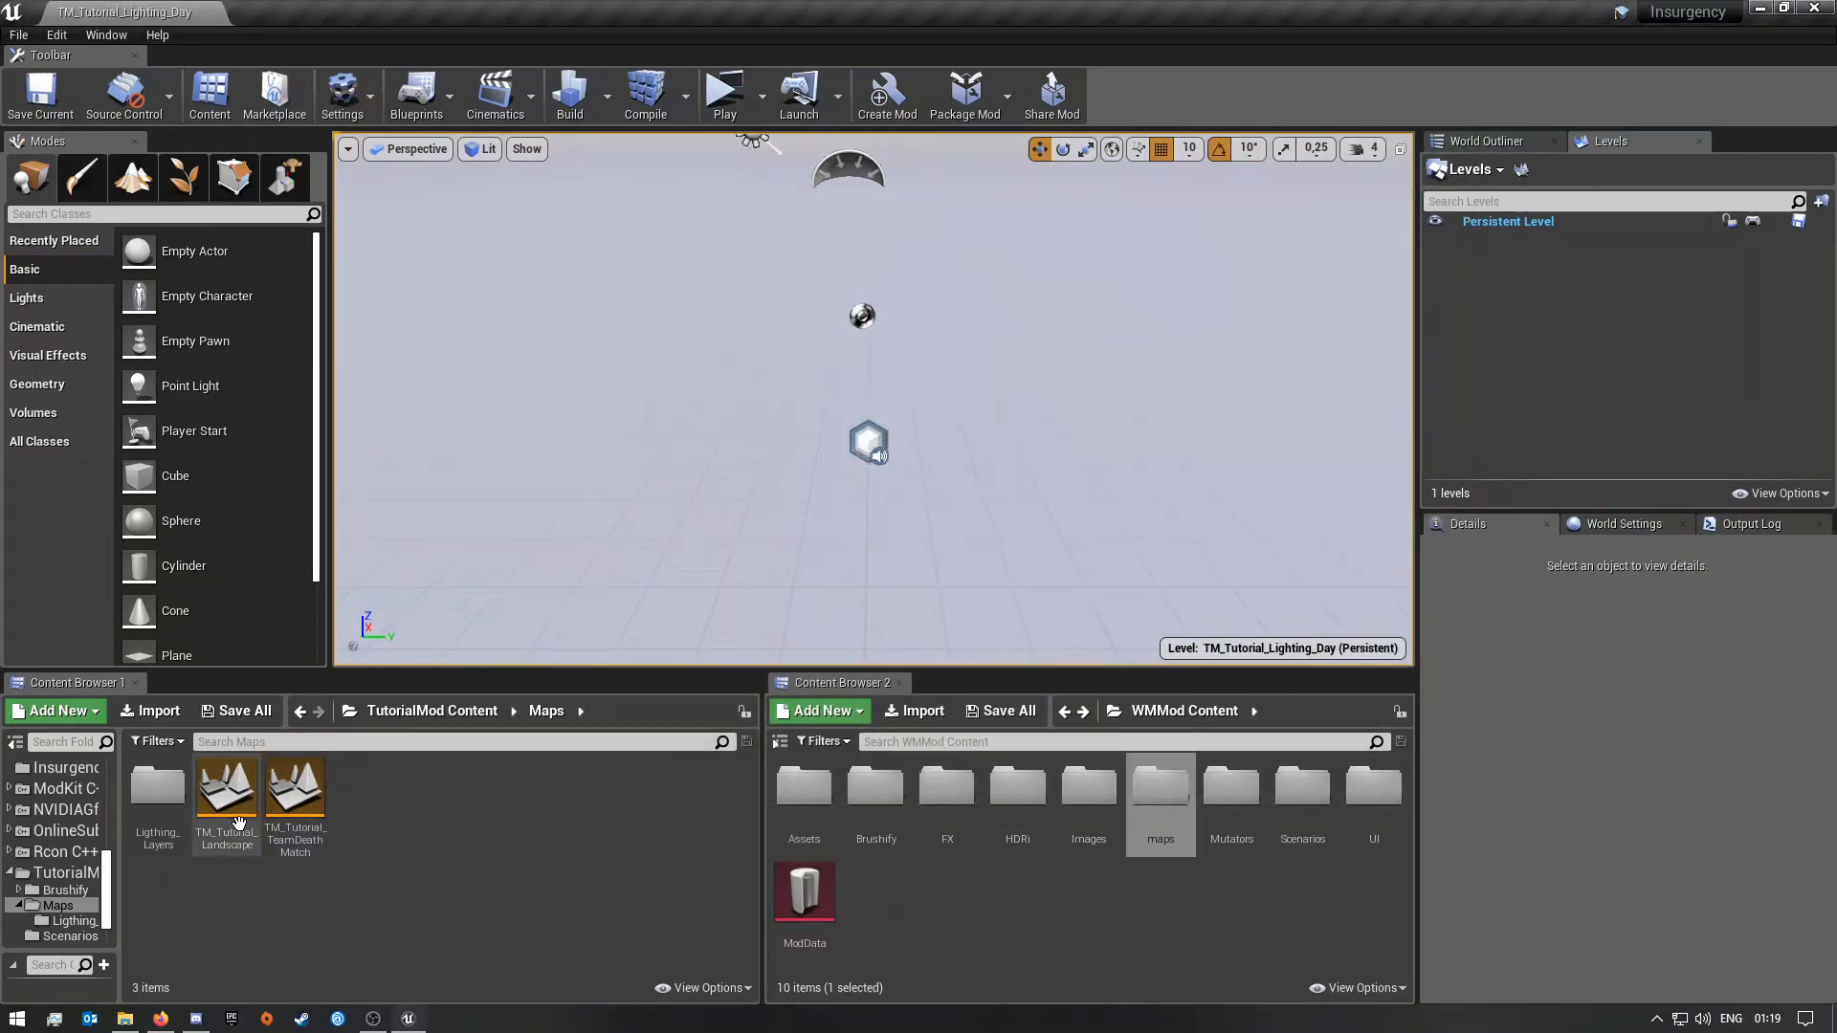
double_click(161, 799)
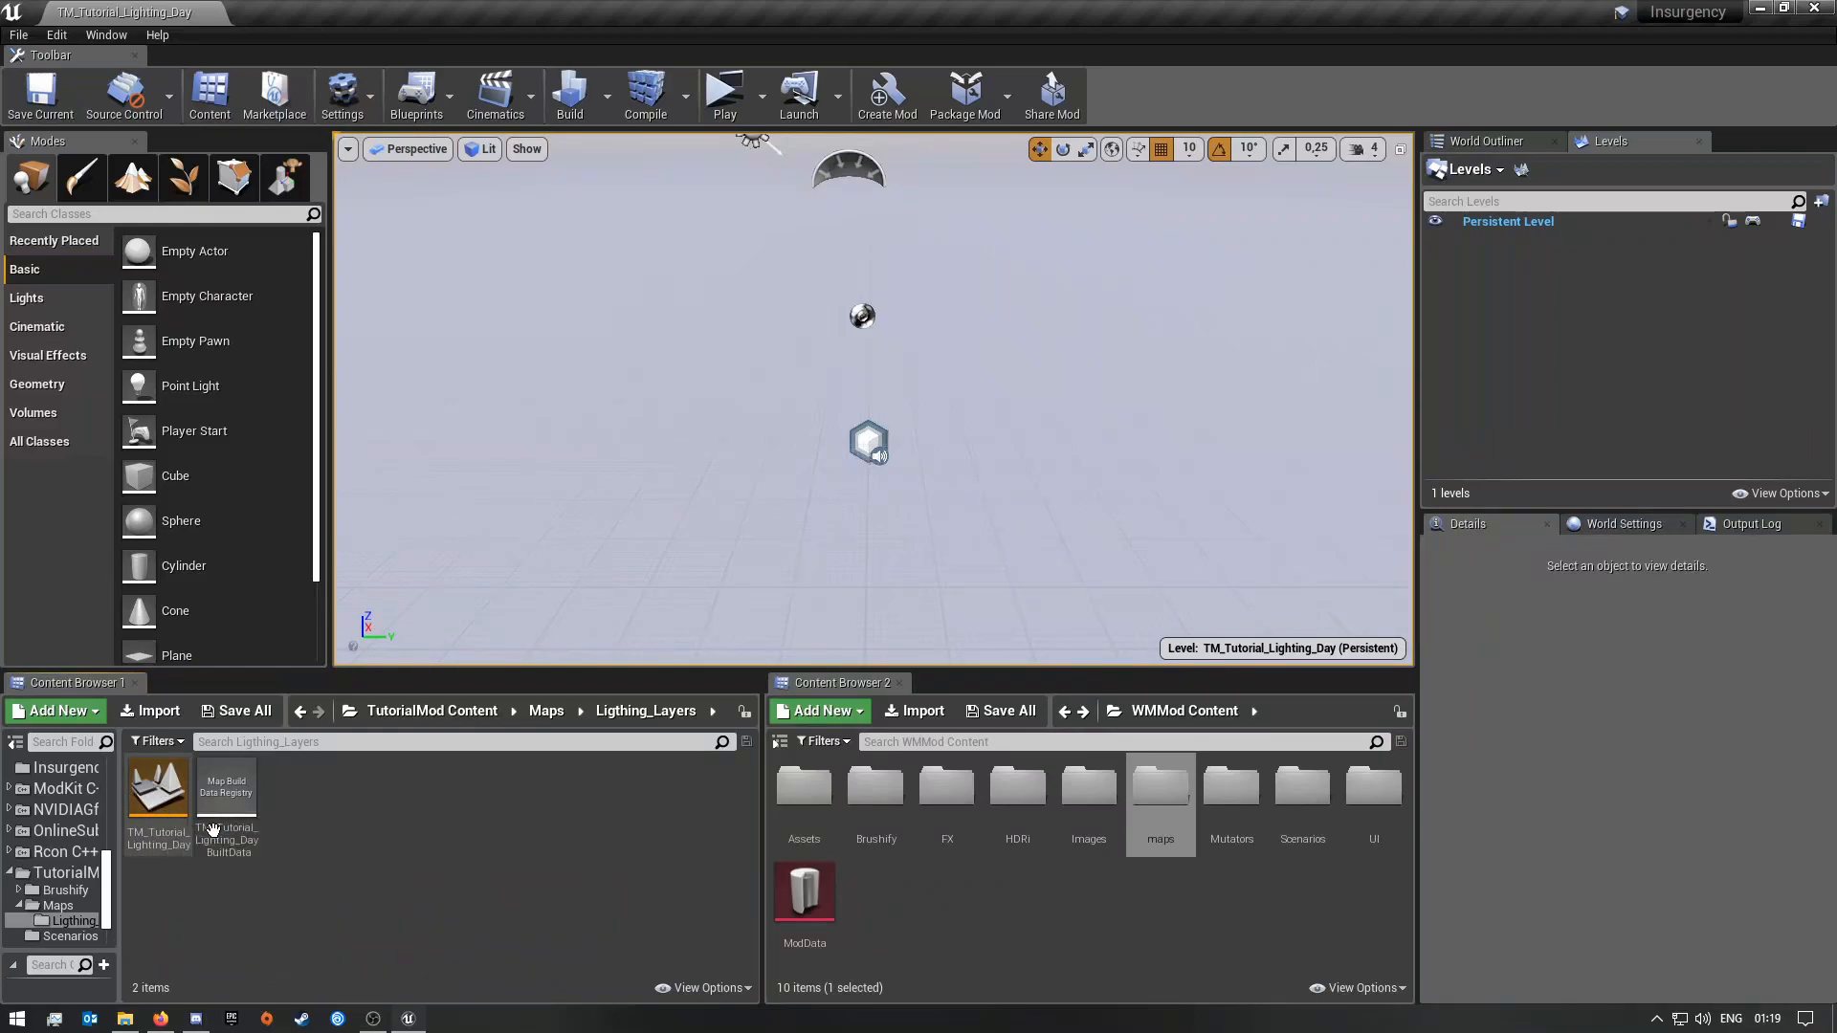
key(alt+Left)
click(1469, 169)
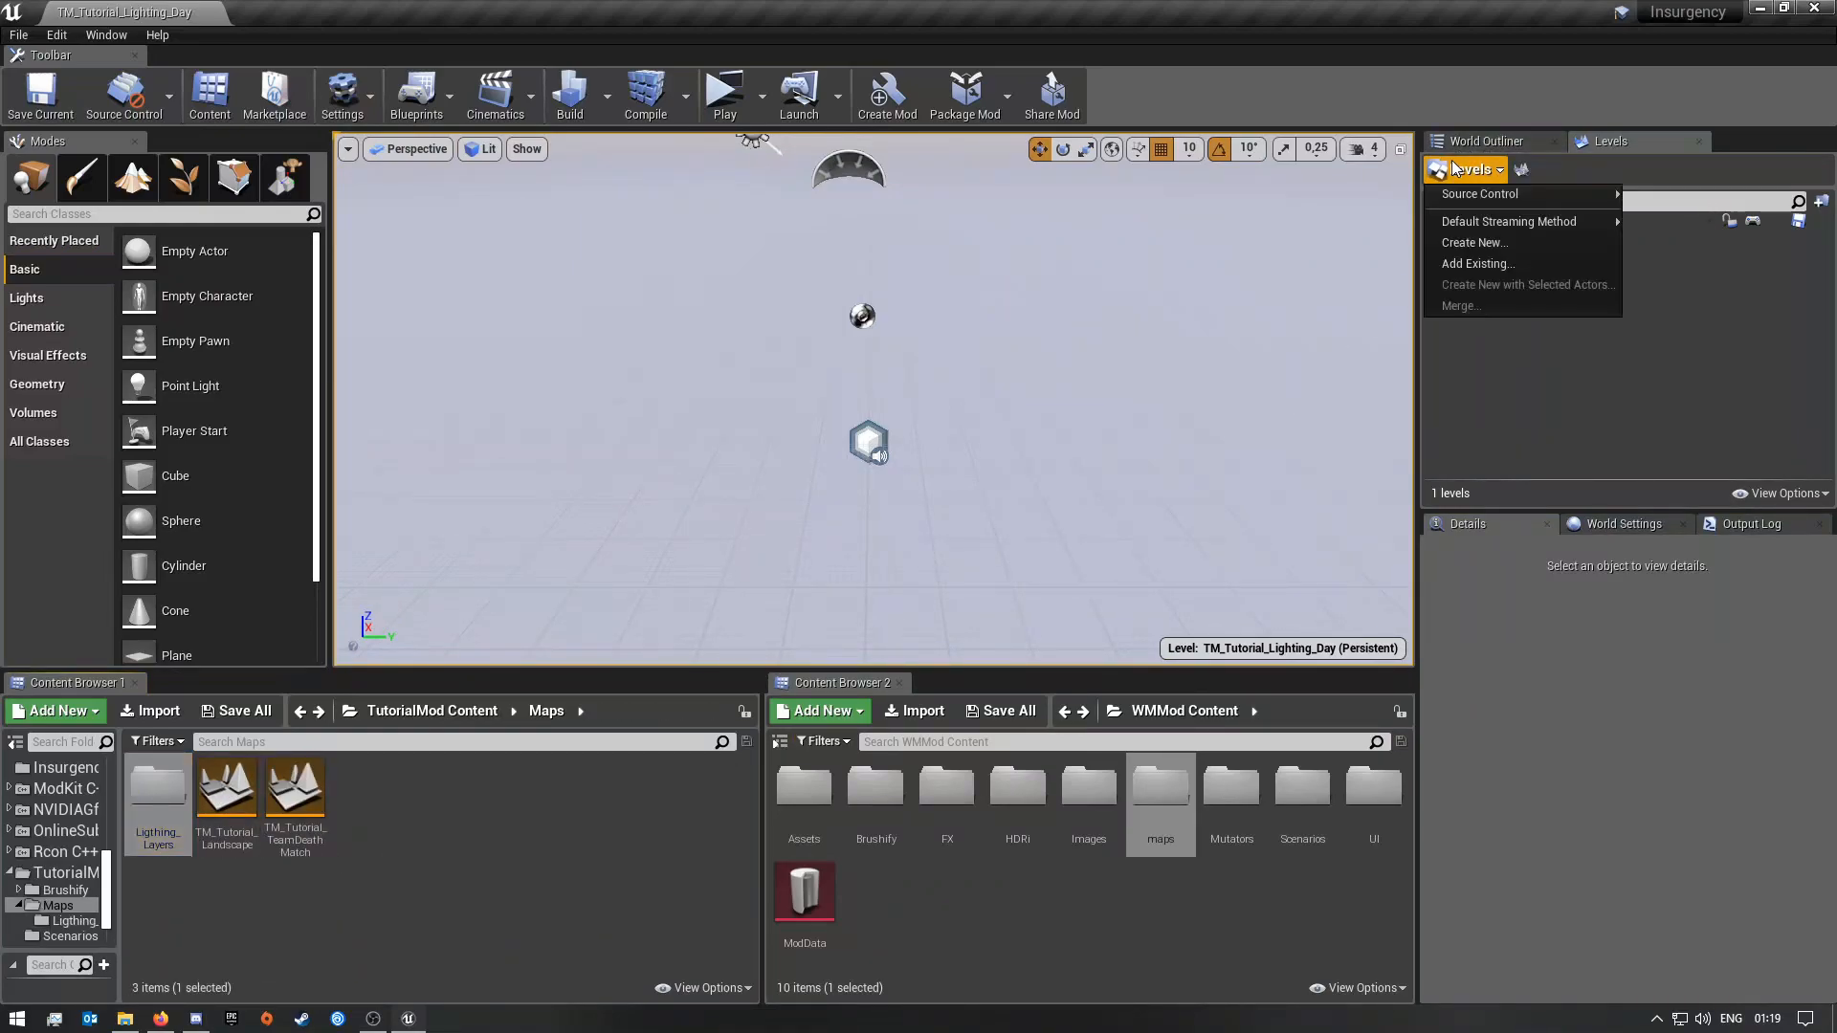
click(1485, 262)
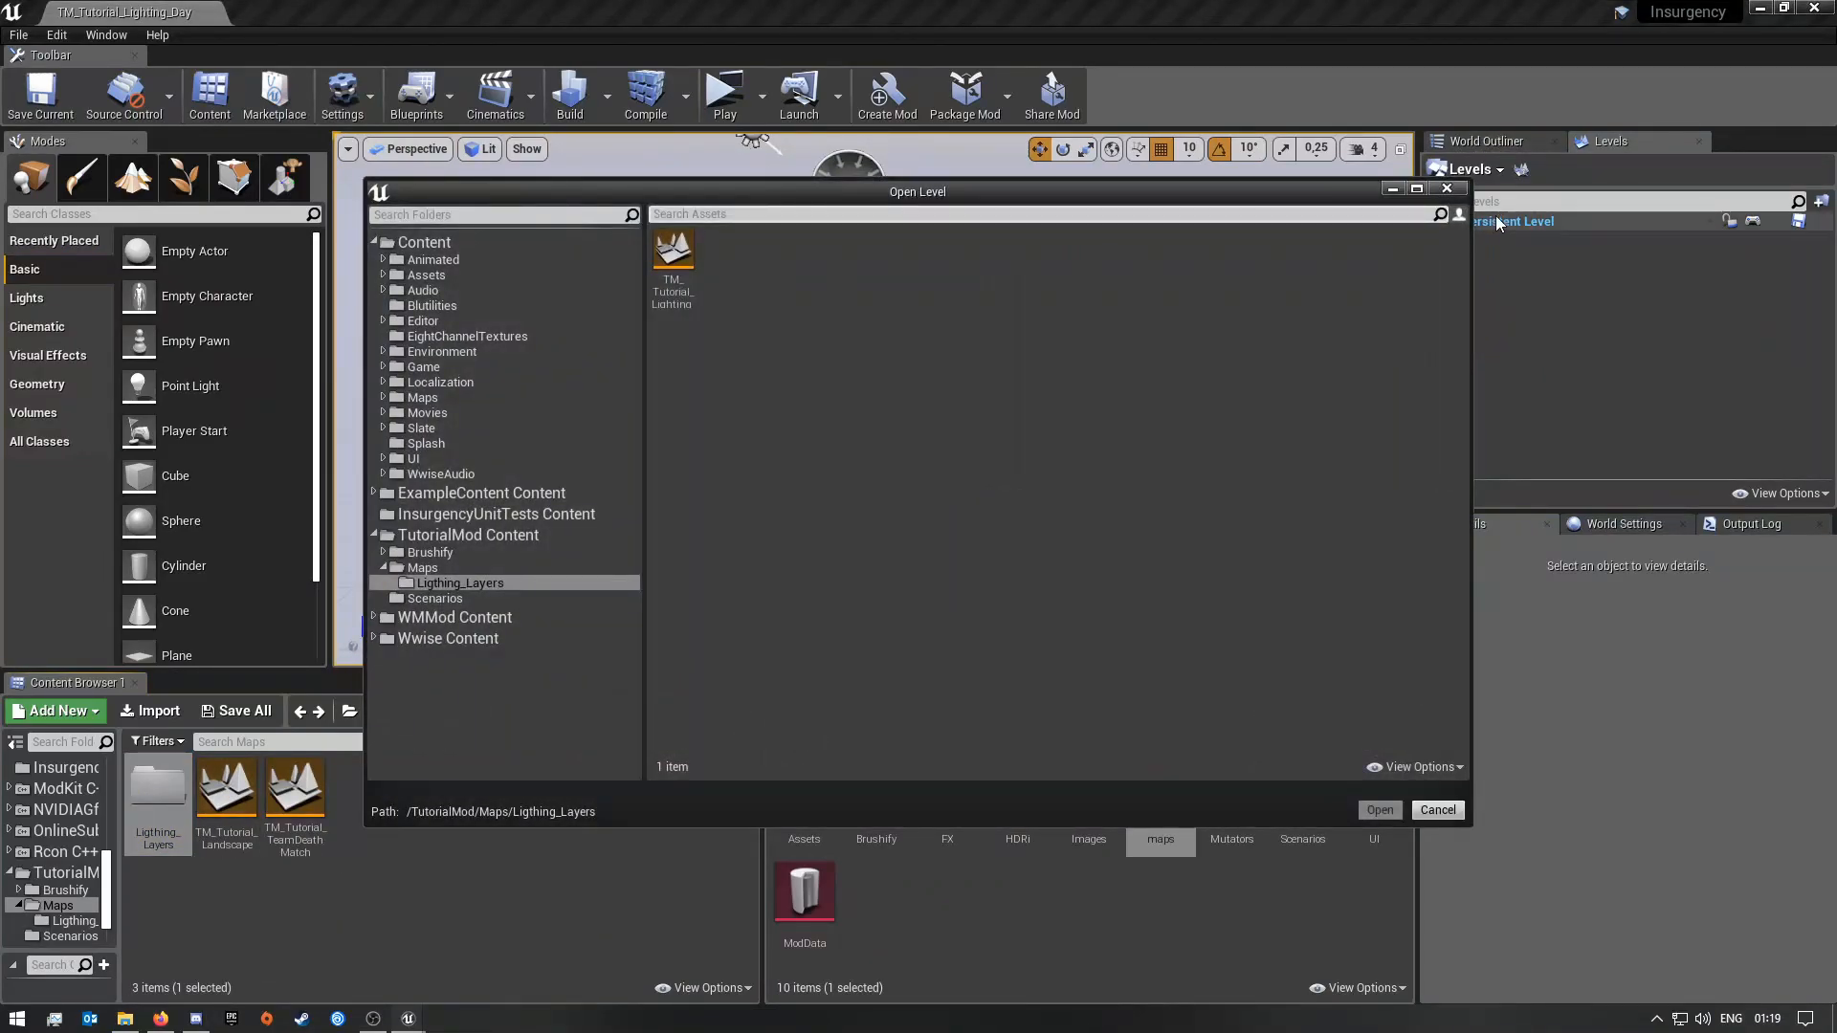
click(1457, 188)
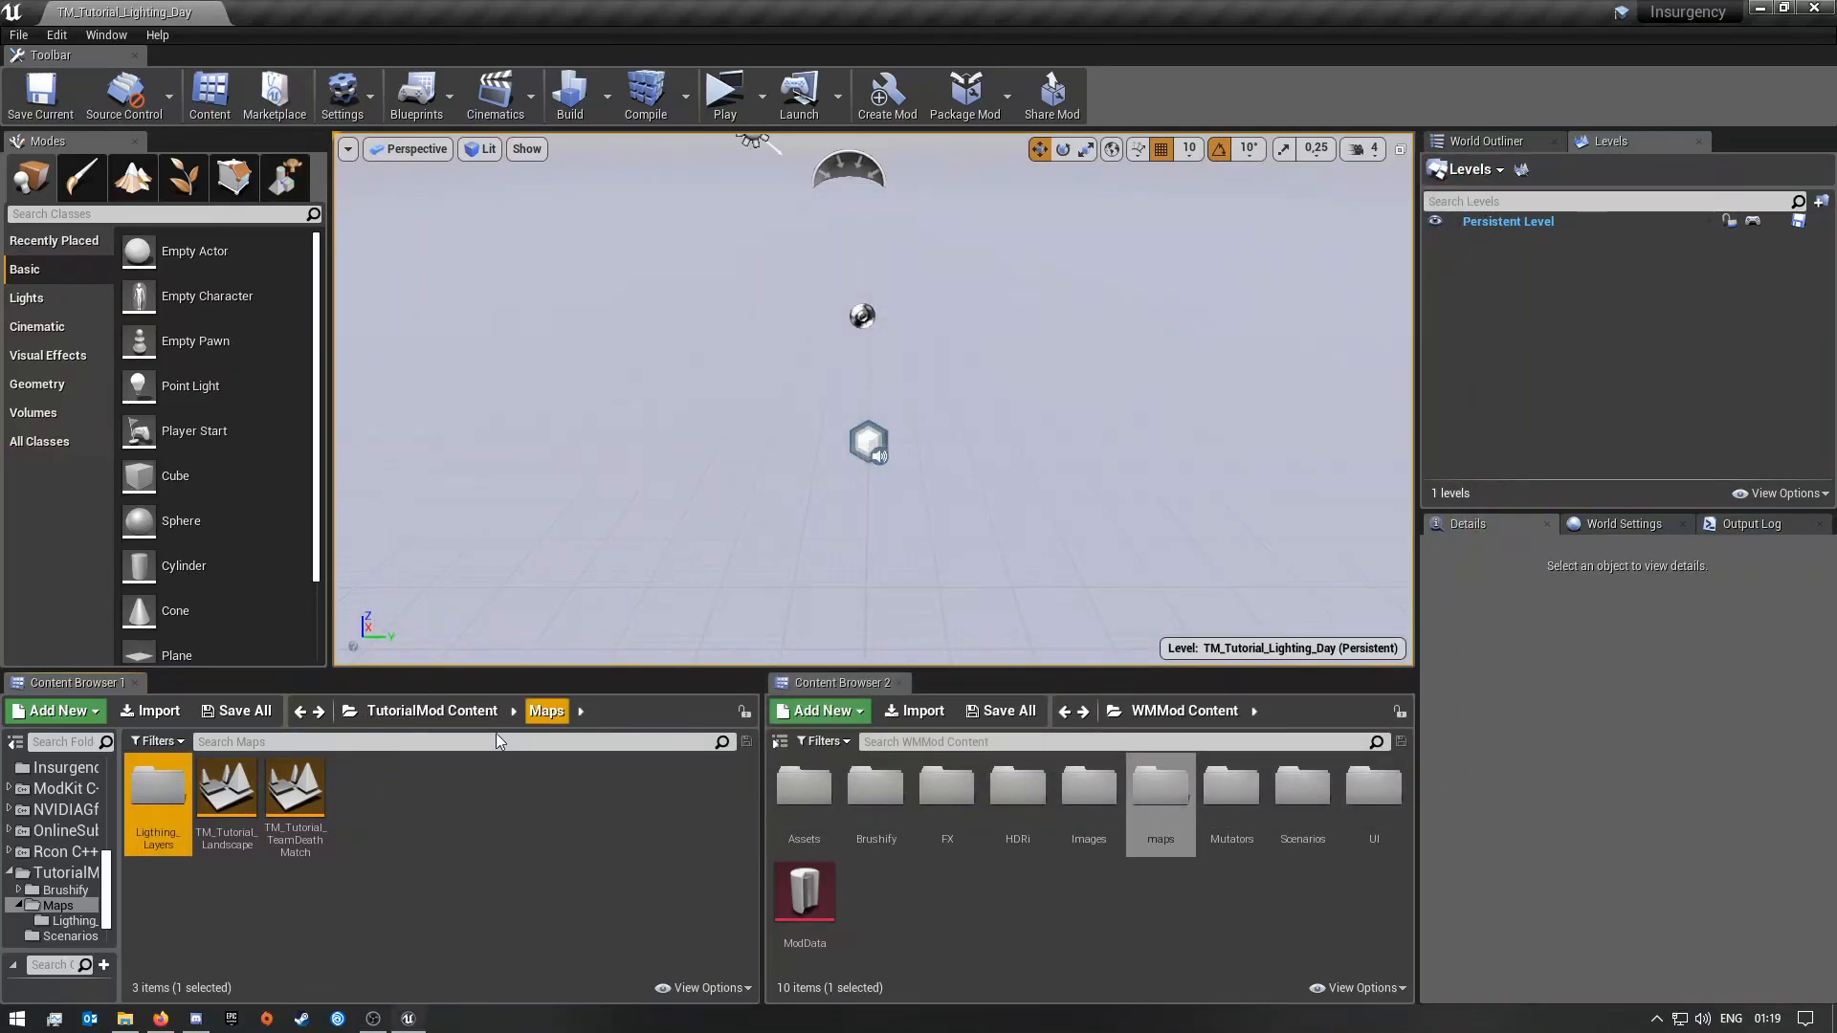
Step: Open the TM_Tutorial_Landscape level and add the existing TM_Tutorial_Lighting_Day level from Ligthing_Layers as its sublevel
double_click(221, 794)
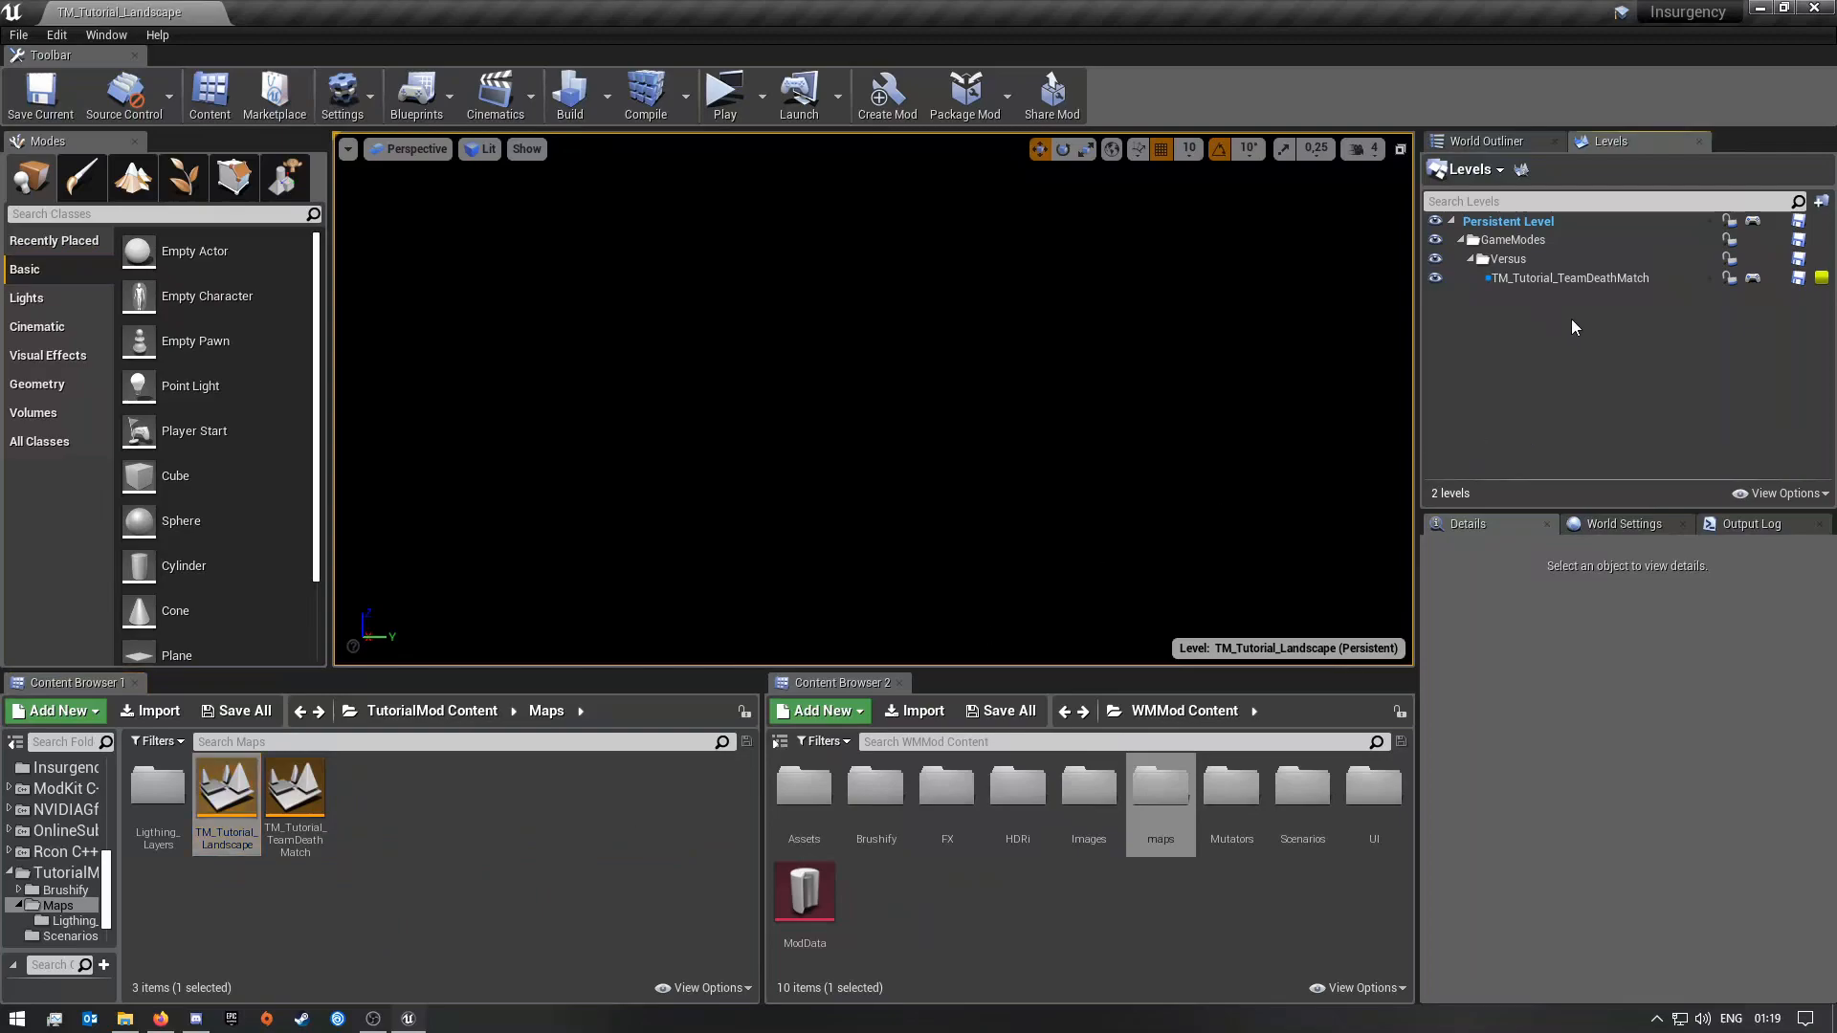
click(1466, 170)
click(1478, 264)
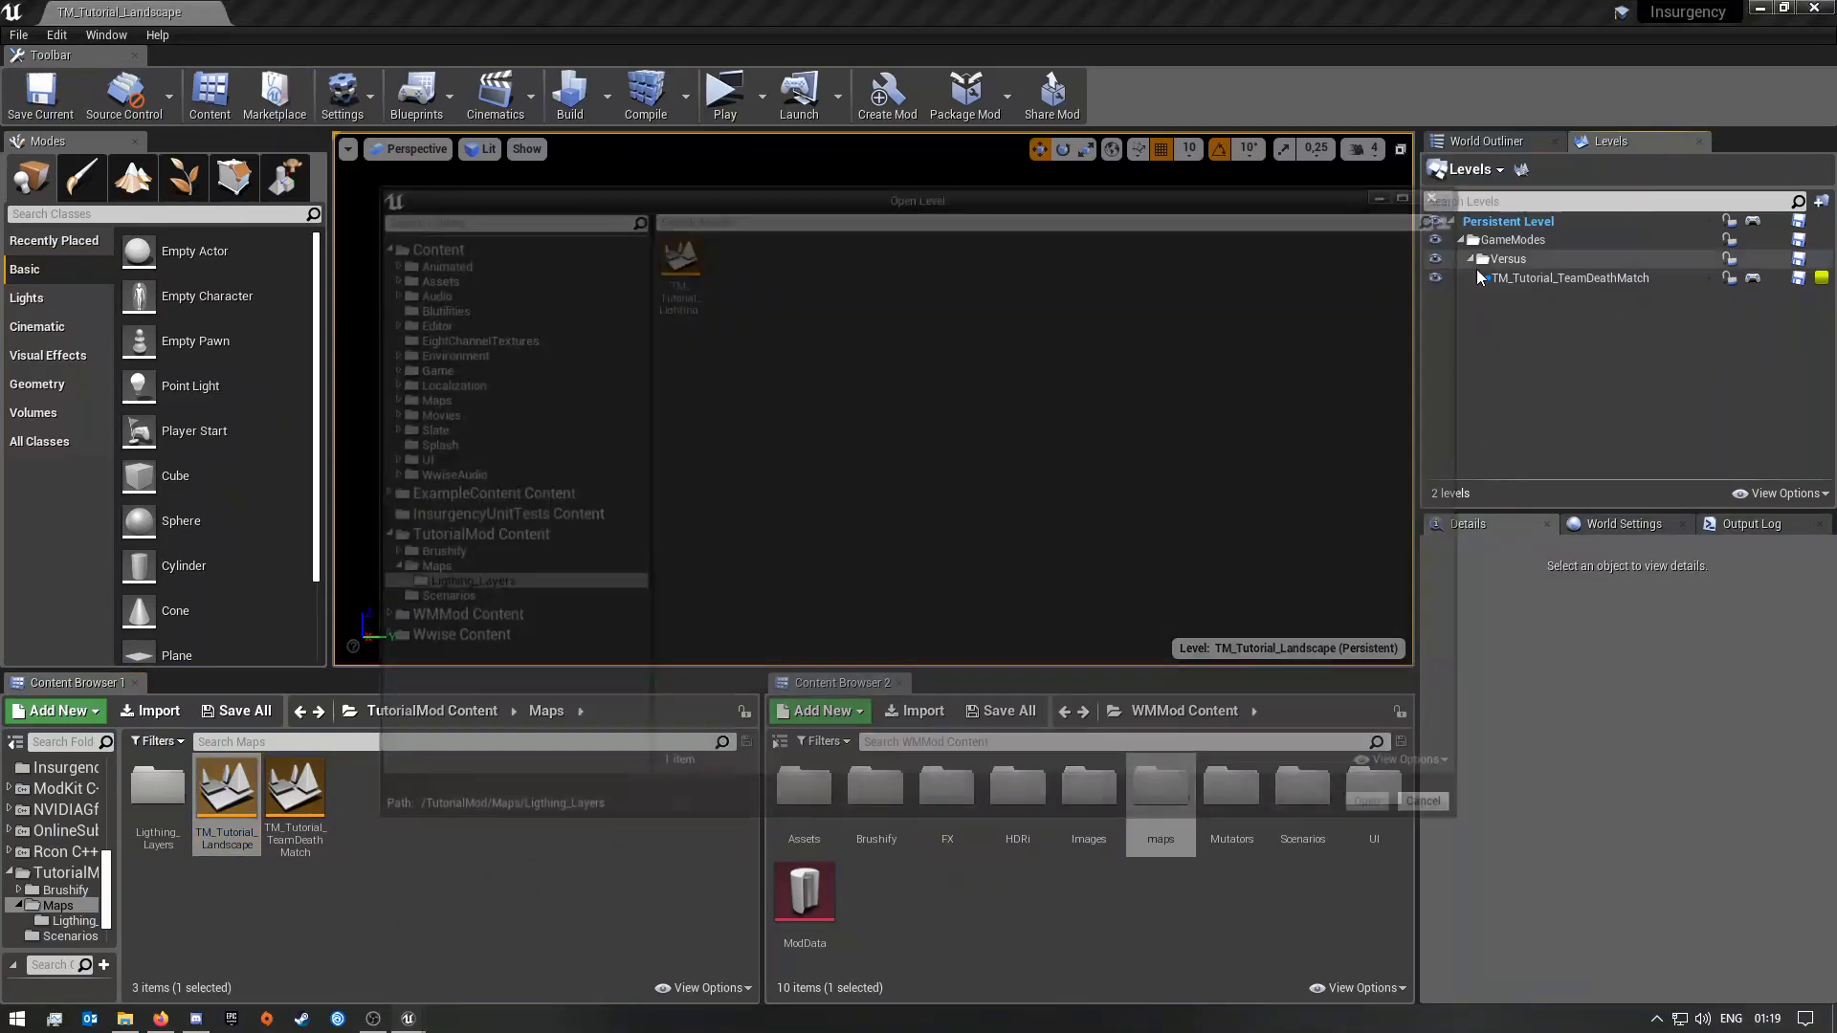
click(682, 269)
click(1383, 810)
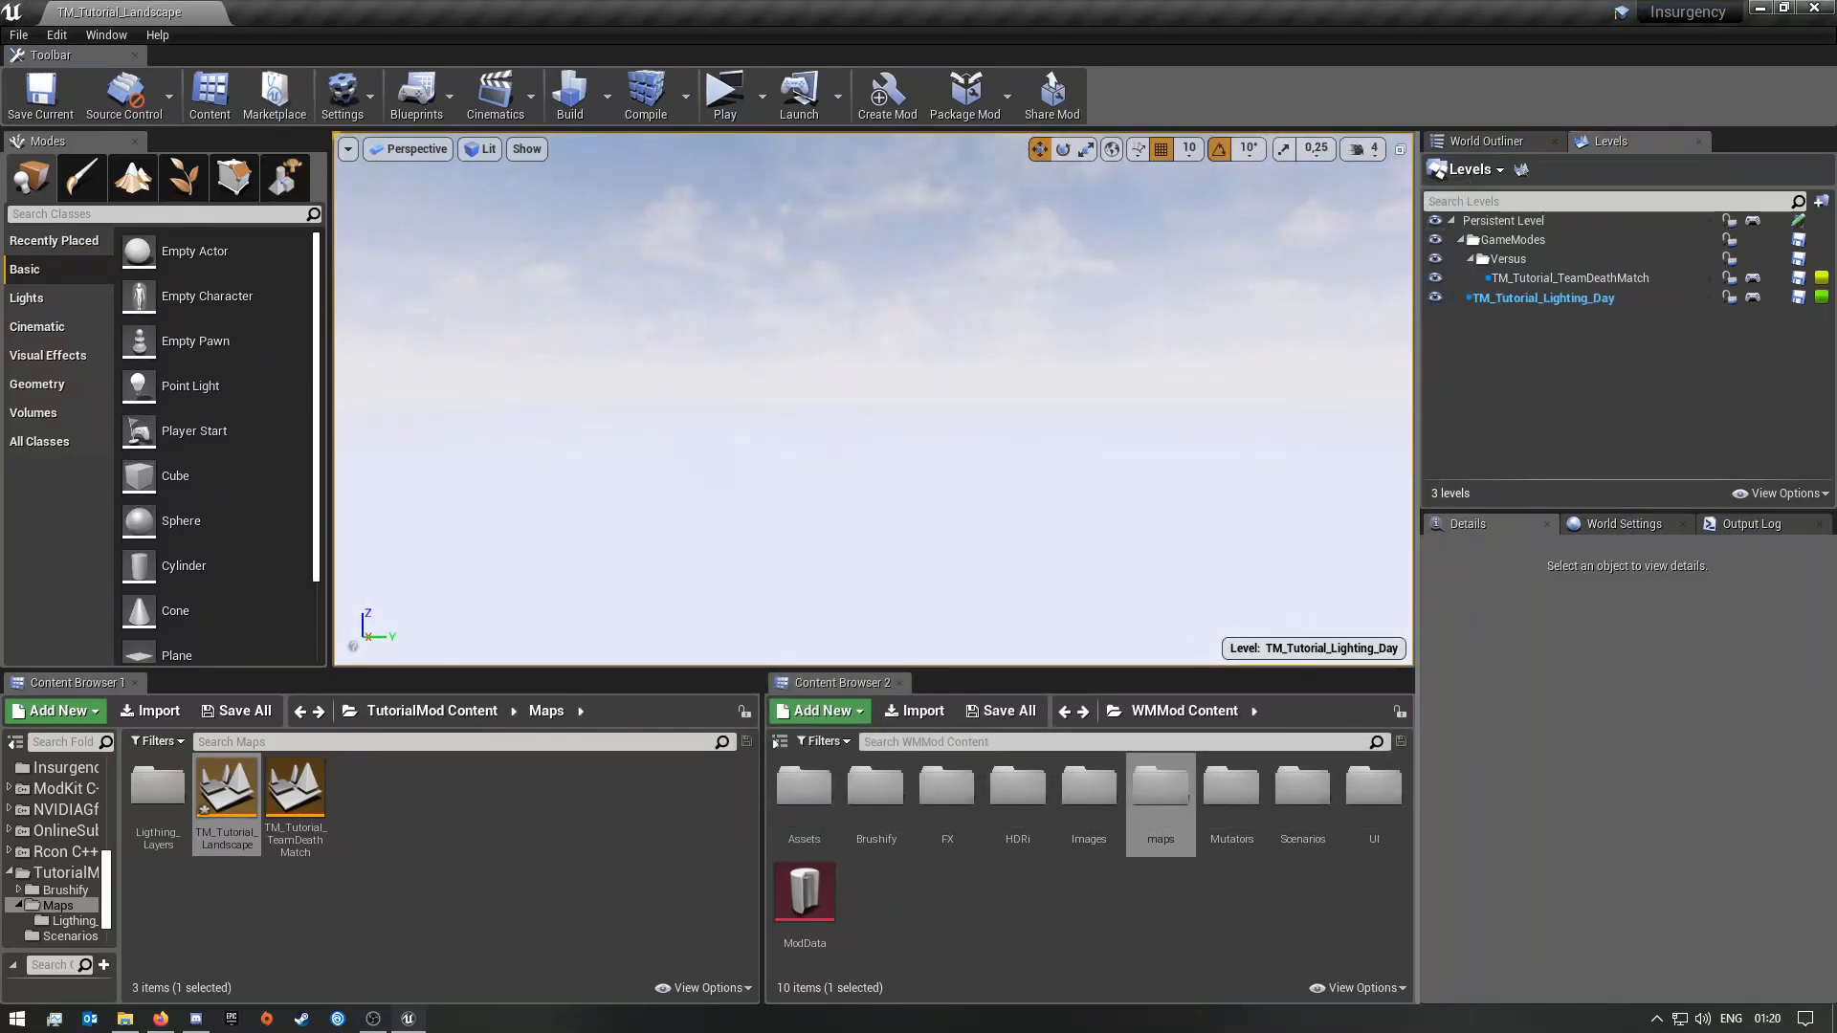
Step: Raise the Light Source actor of the day lighting sublevel so it sits clear above the other lighting actors
right_drag(873, 399, 851, 450)
key(s)
key(w)
right_drag(814, 310, 914, 455)
key(s)
key(w)
click(855, 371)
key(s)
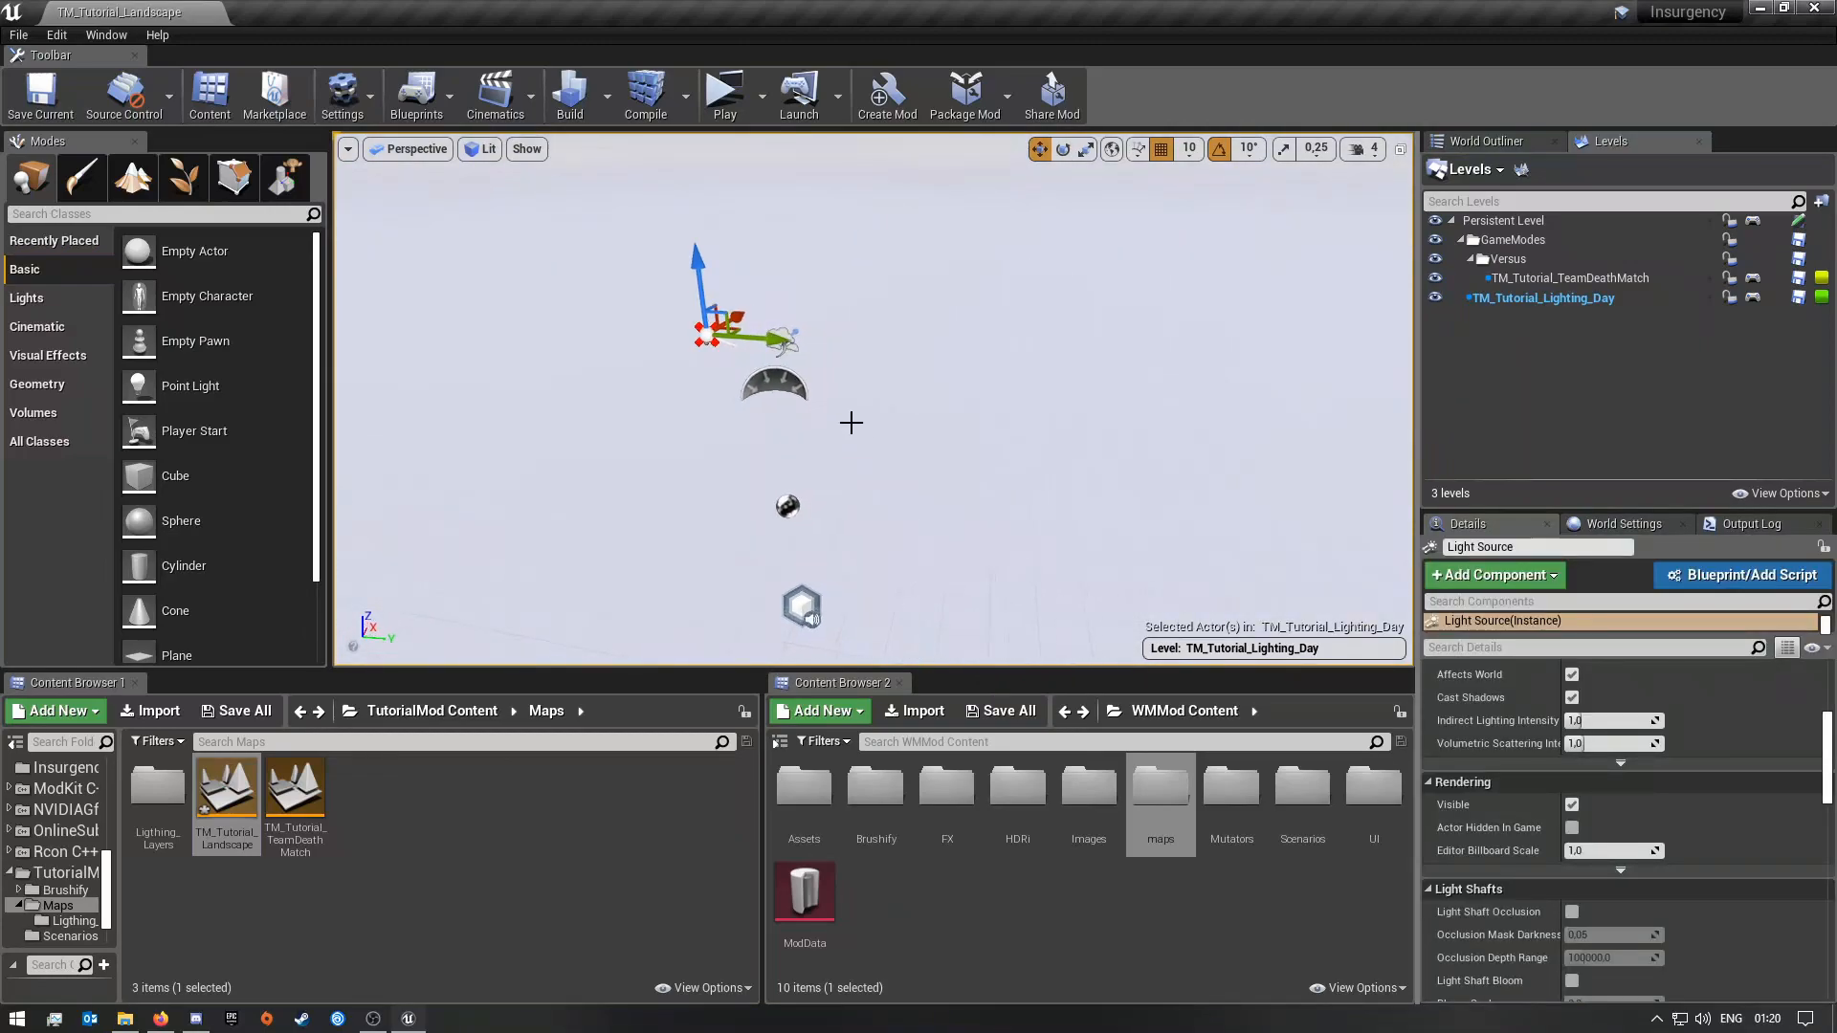
drag(683, 288, 710, 260)
key(s)
right_drag(963, 509, 914, 493)
key(w)
key(s)
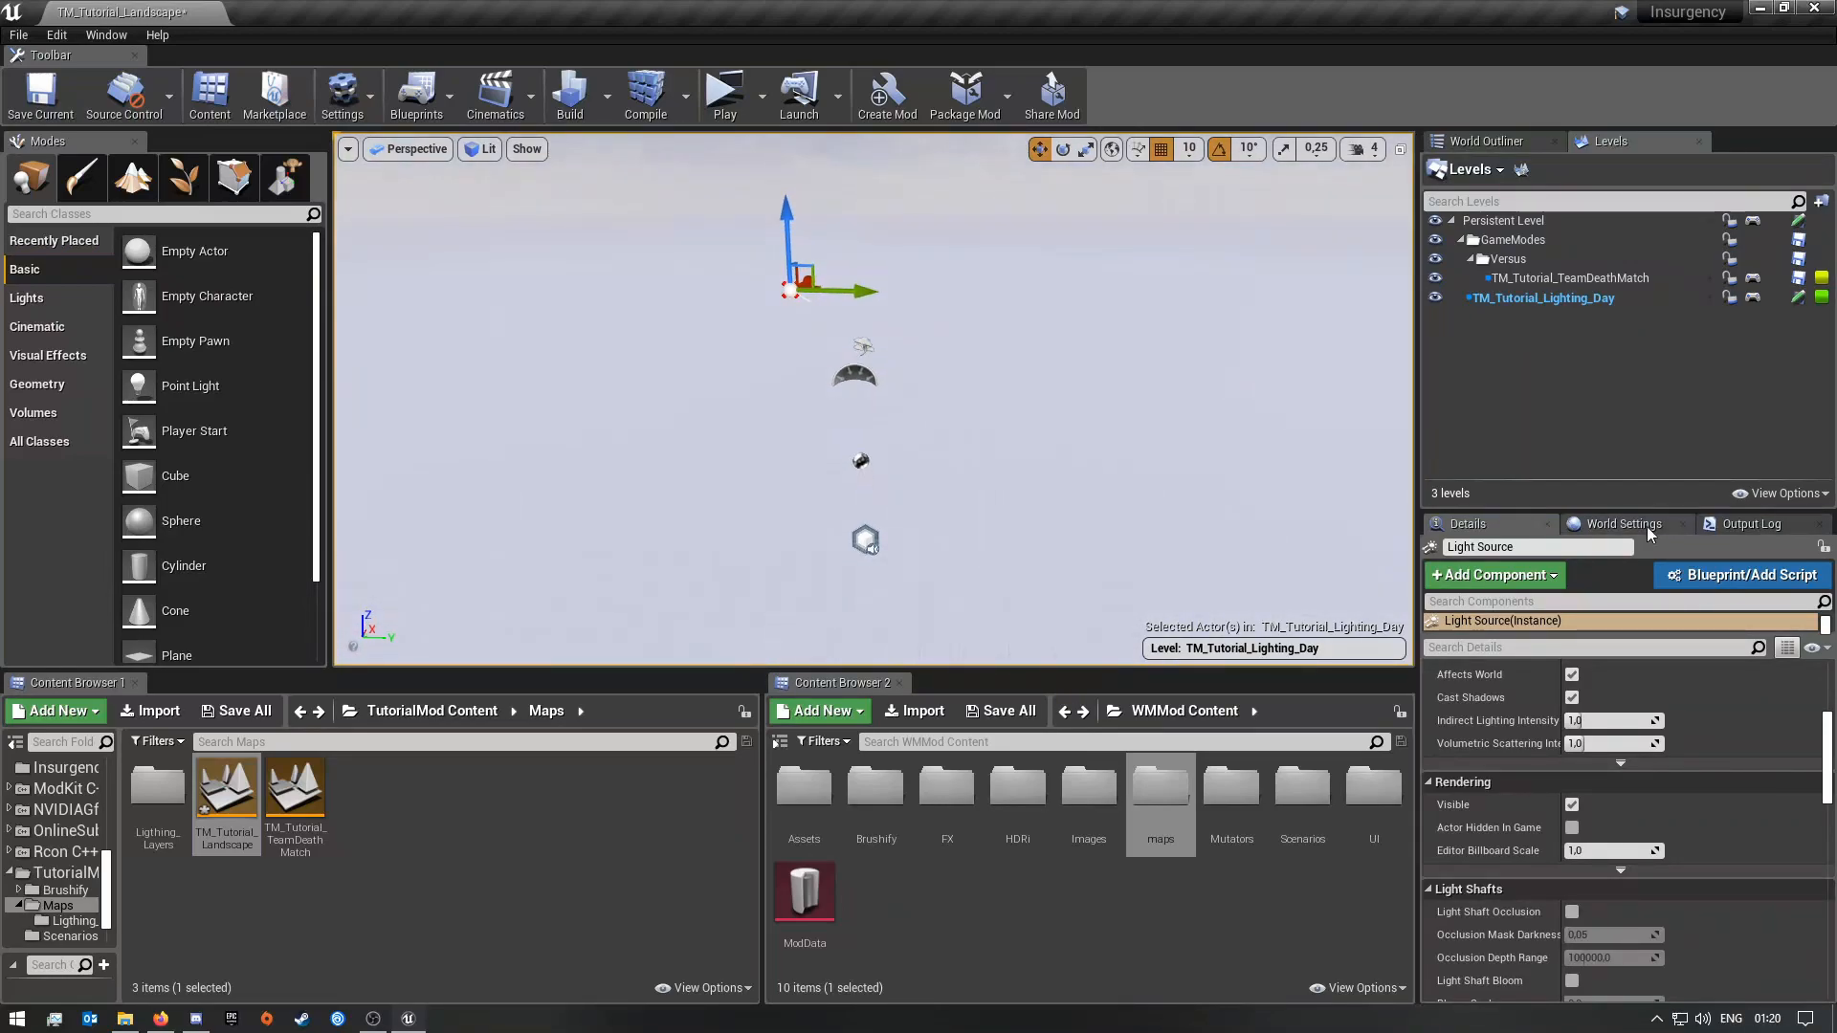
Step: Limit the World Outliner to actors in the current level and clear the actor selection
click(1776, 490)
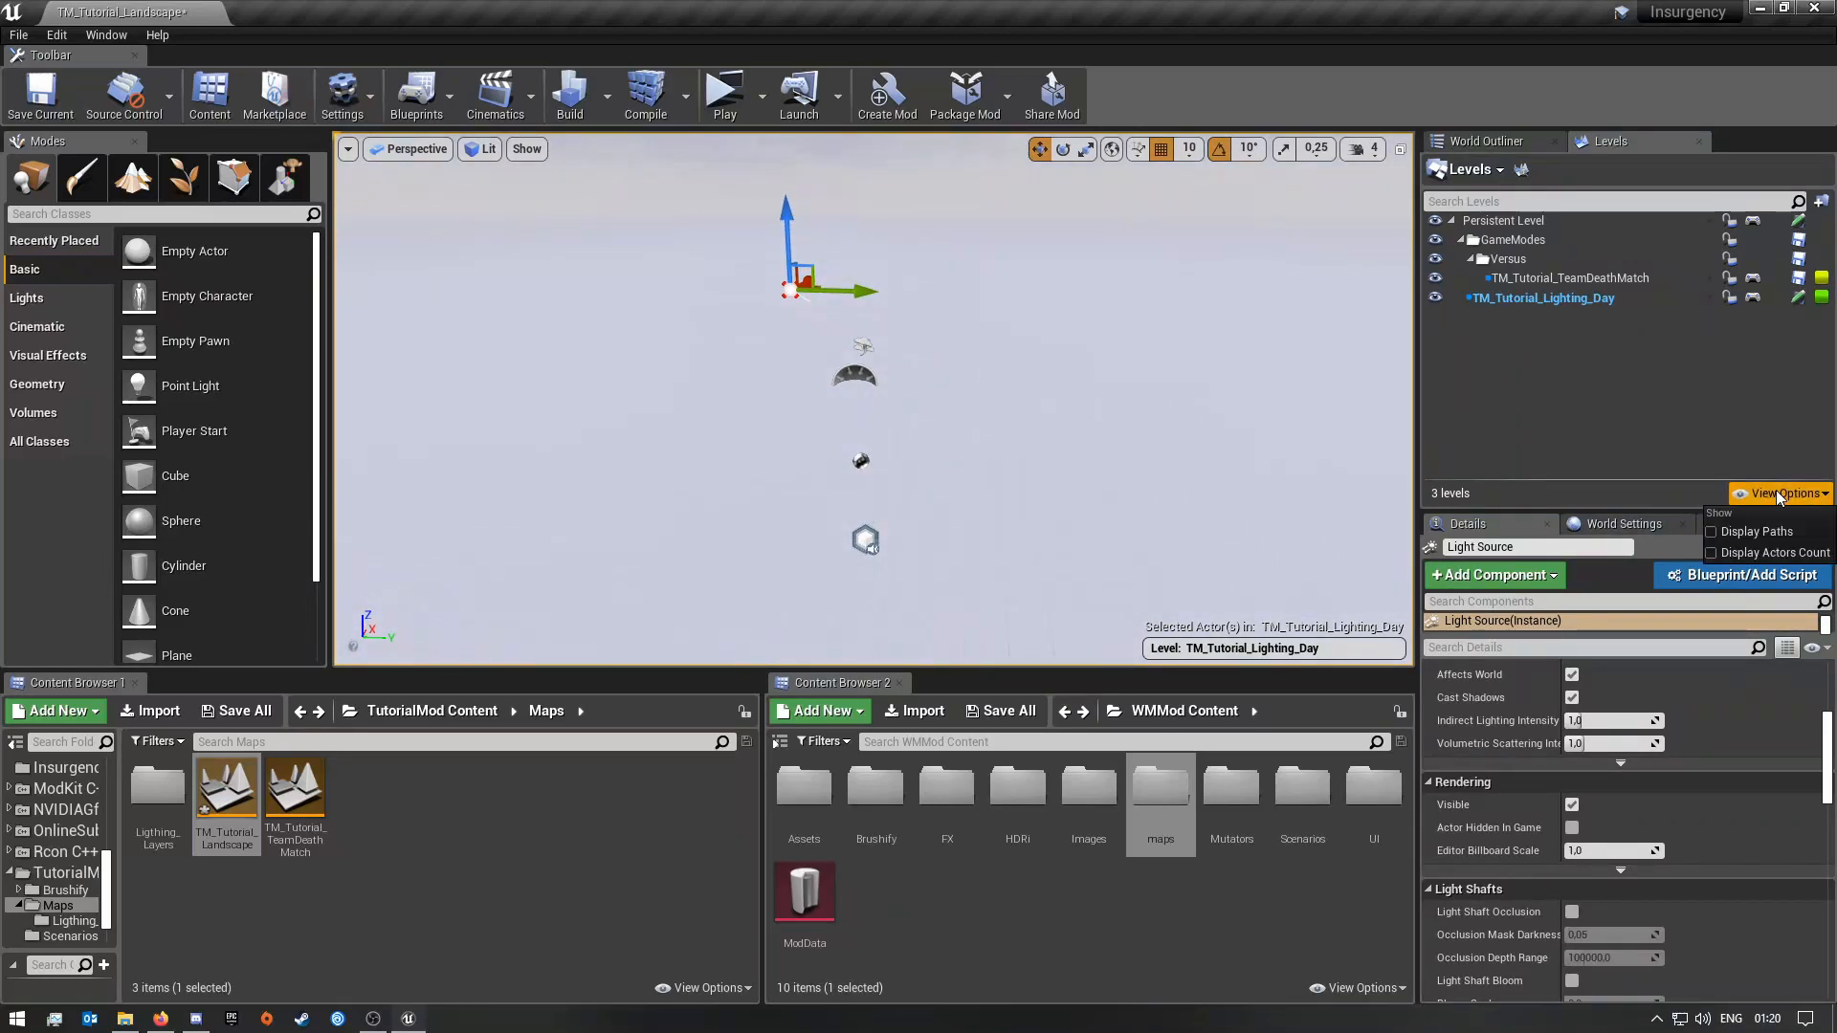
click(1486, 141)
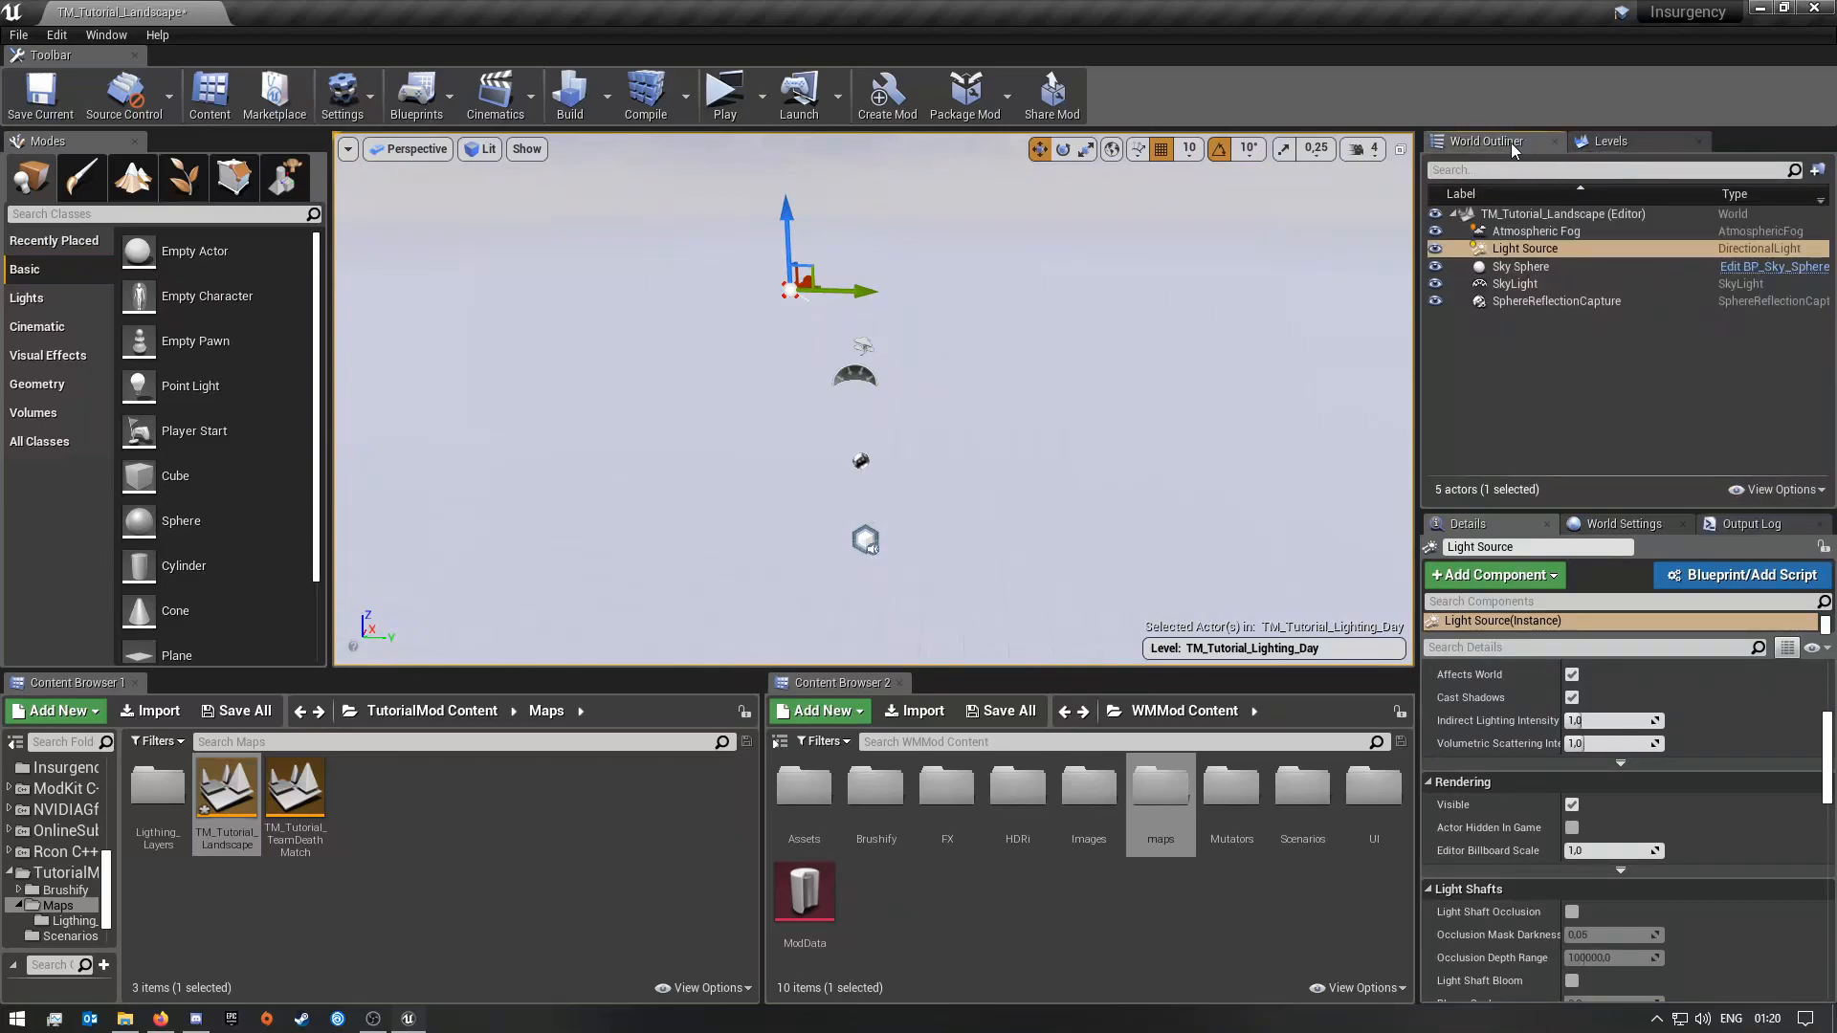
click(1786, 490)
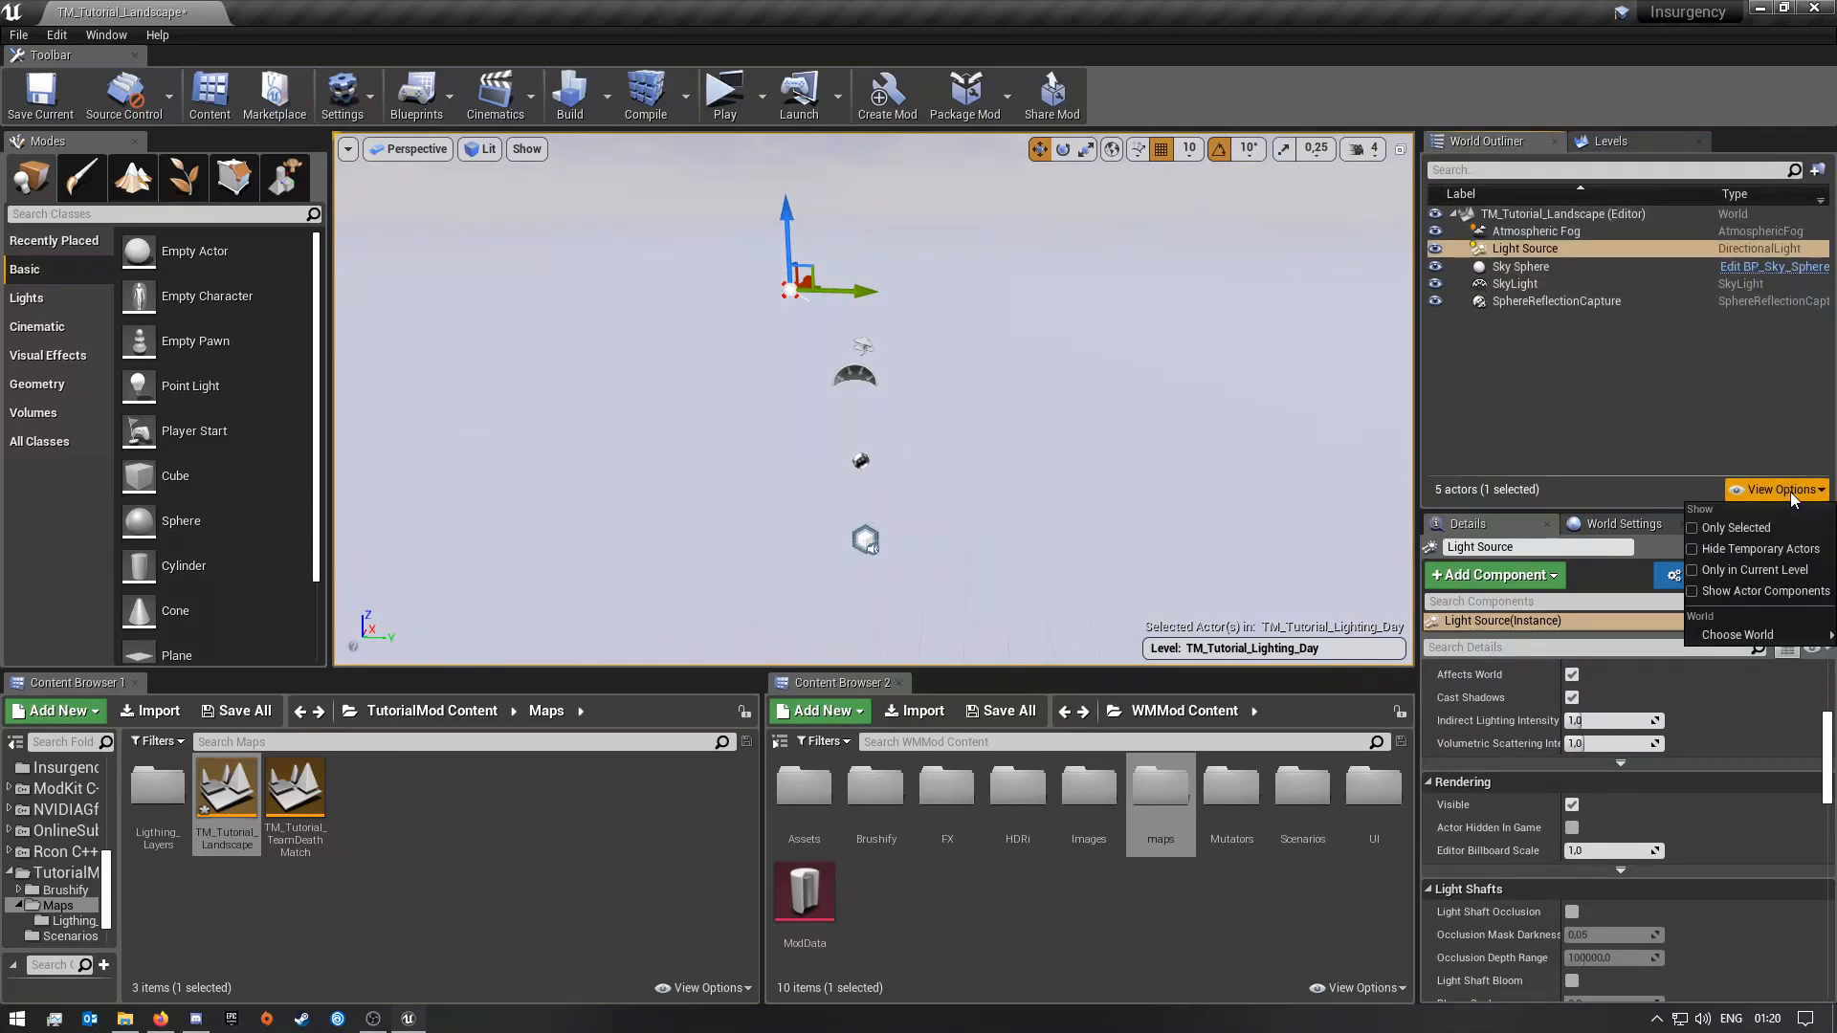
click(1785, 570)
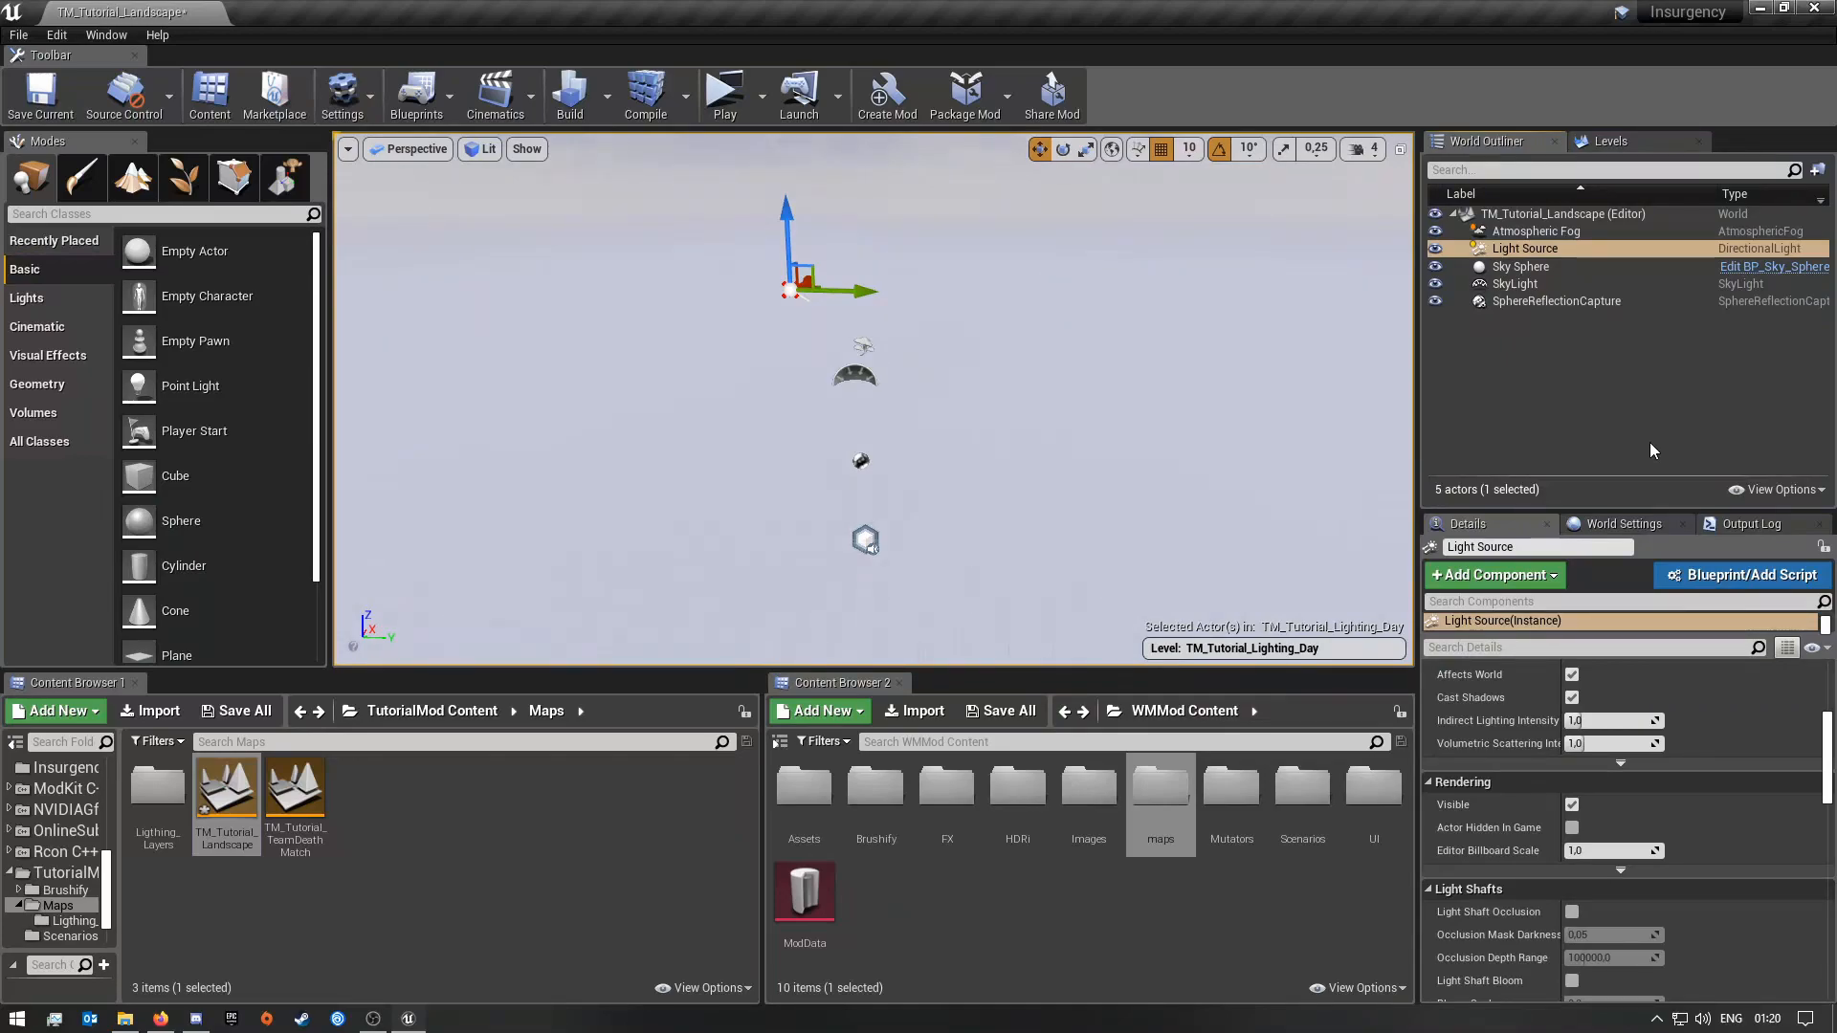
click(1623, 360)
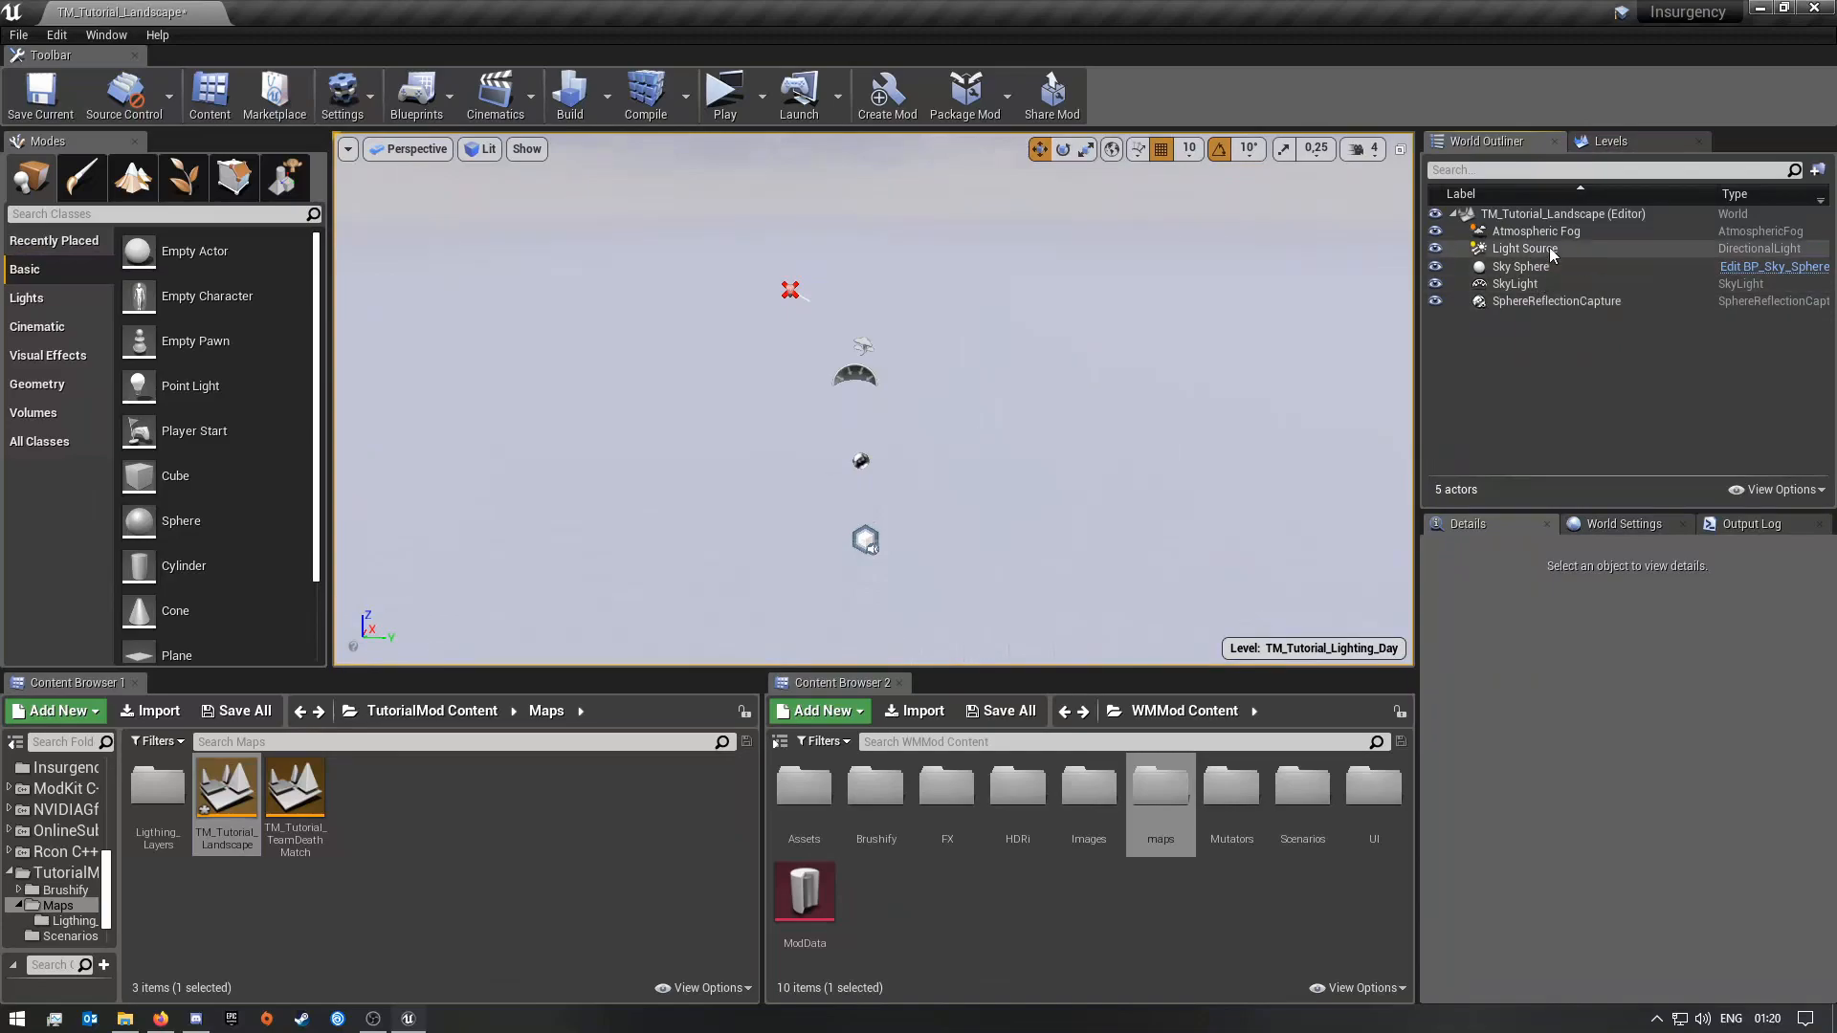
Step: Recapture the scene with the SkyLight actor of the day lighting sublevel
click(1519, 285)
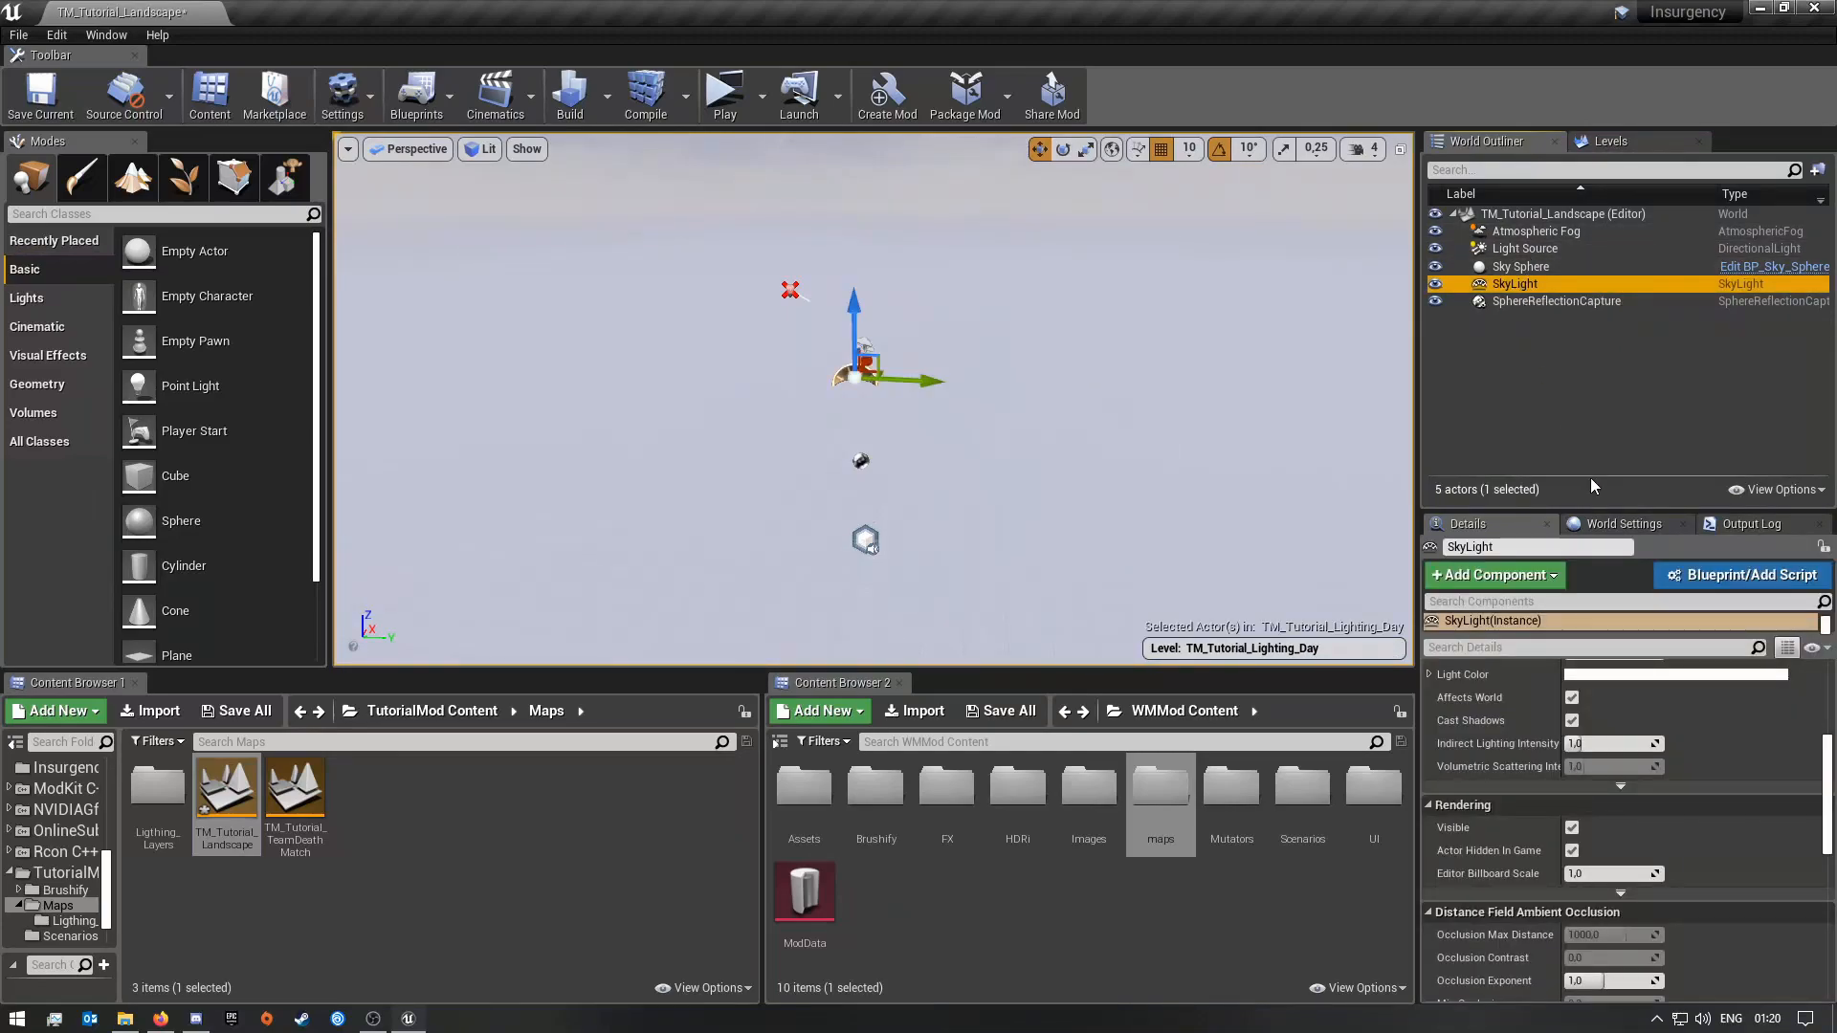
scroll(1680, 807, up, 5)
scroll(1726, 817, down, 15)
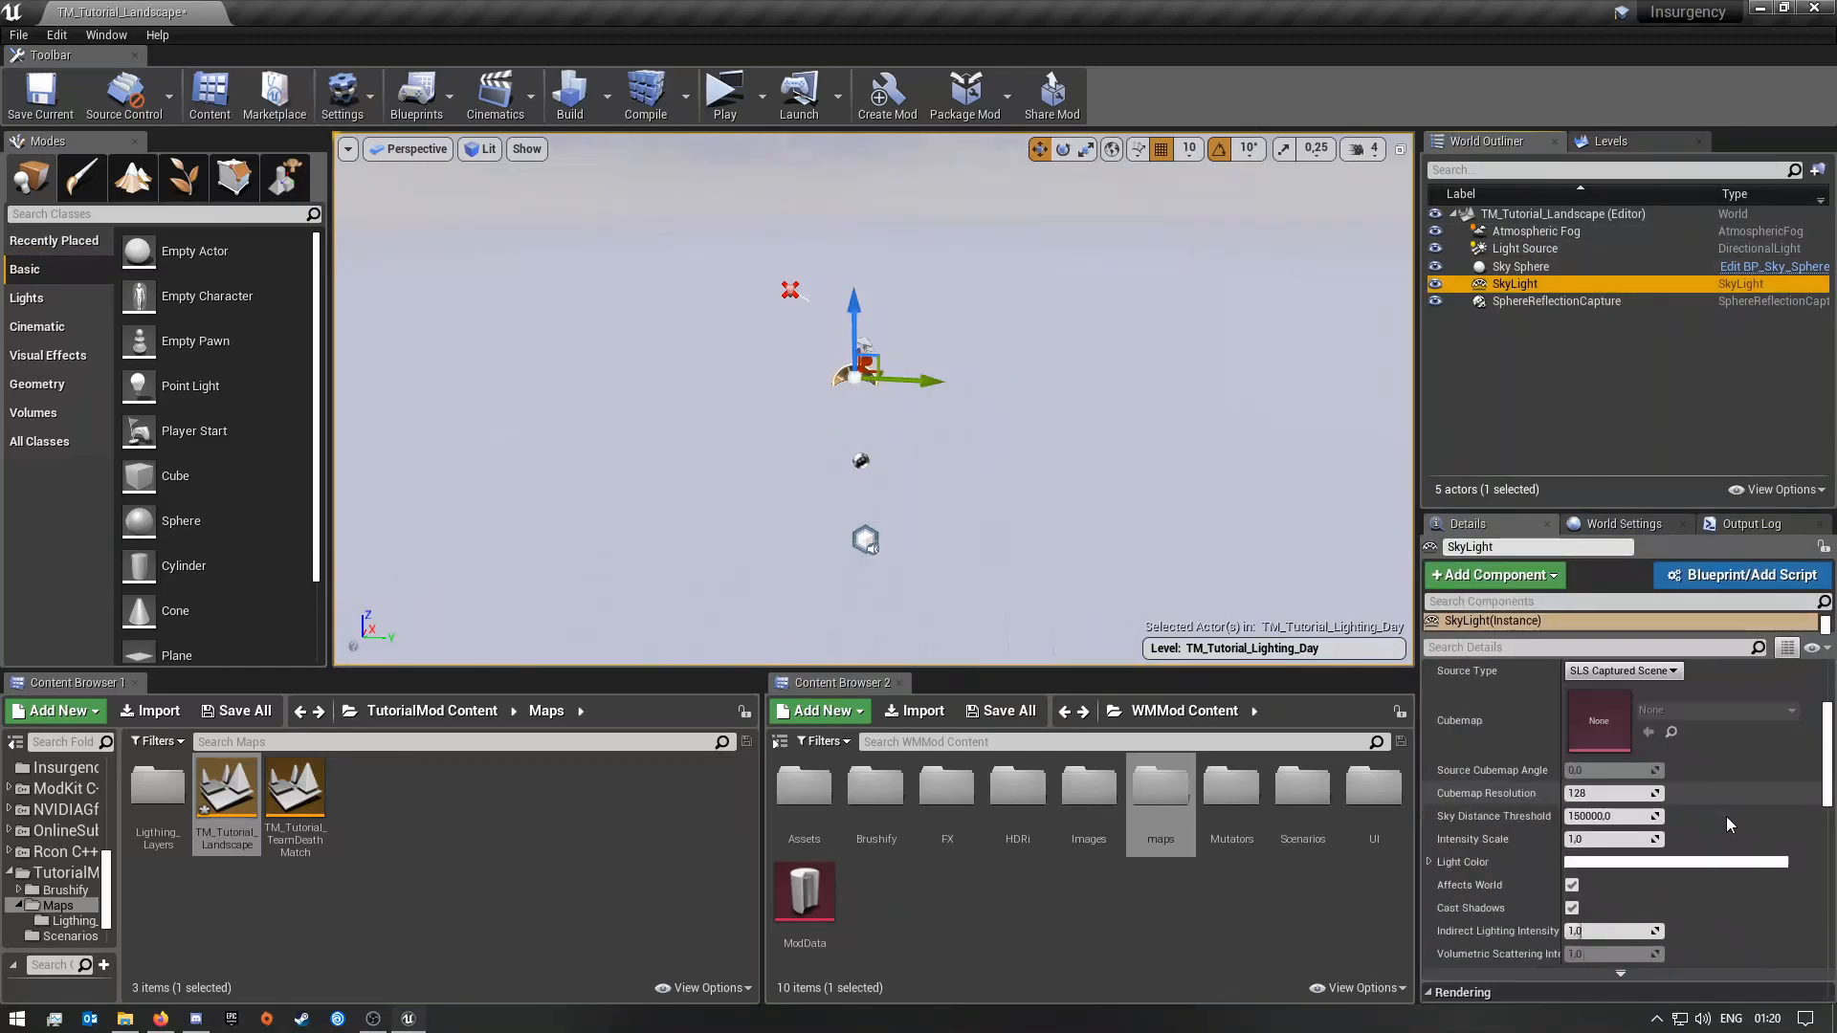
scroll(1741, 820, up, 2)
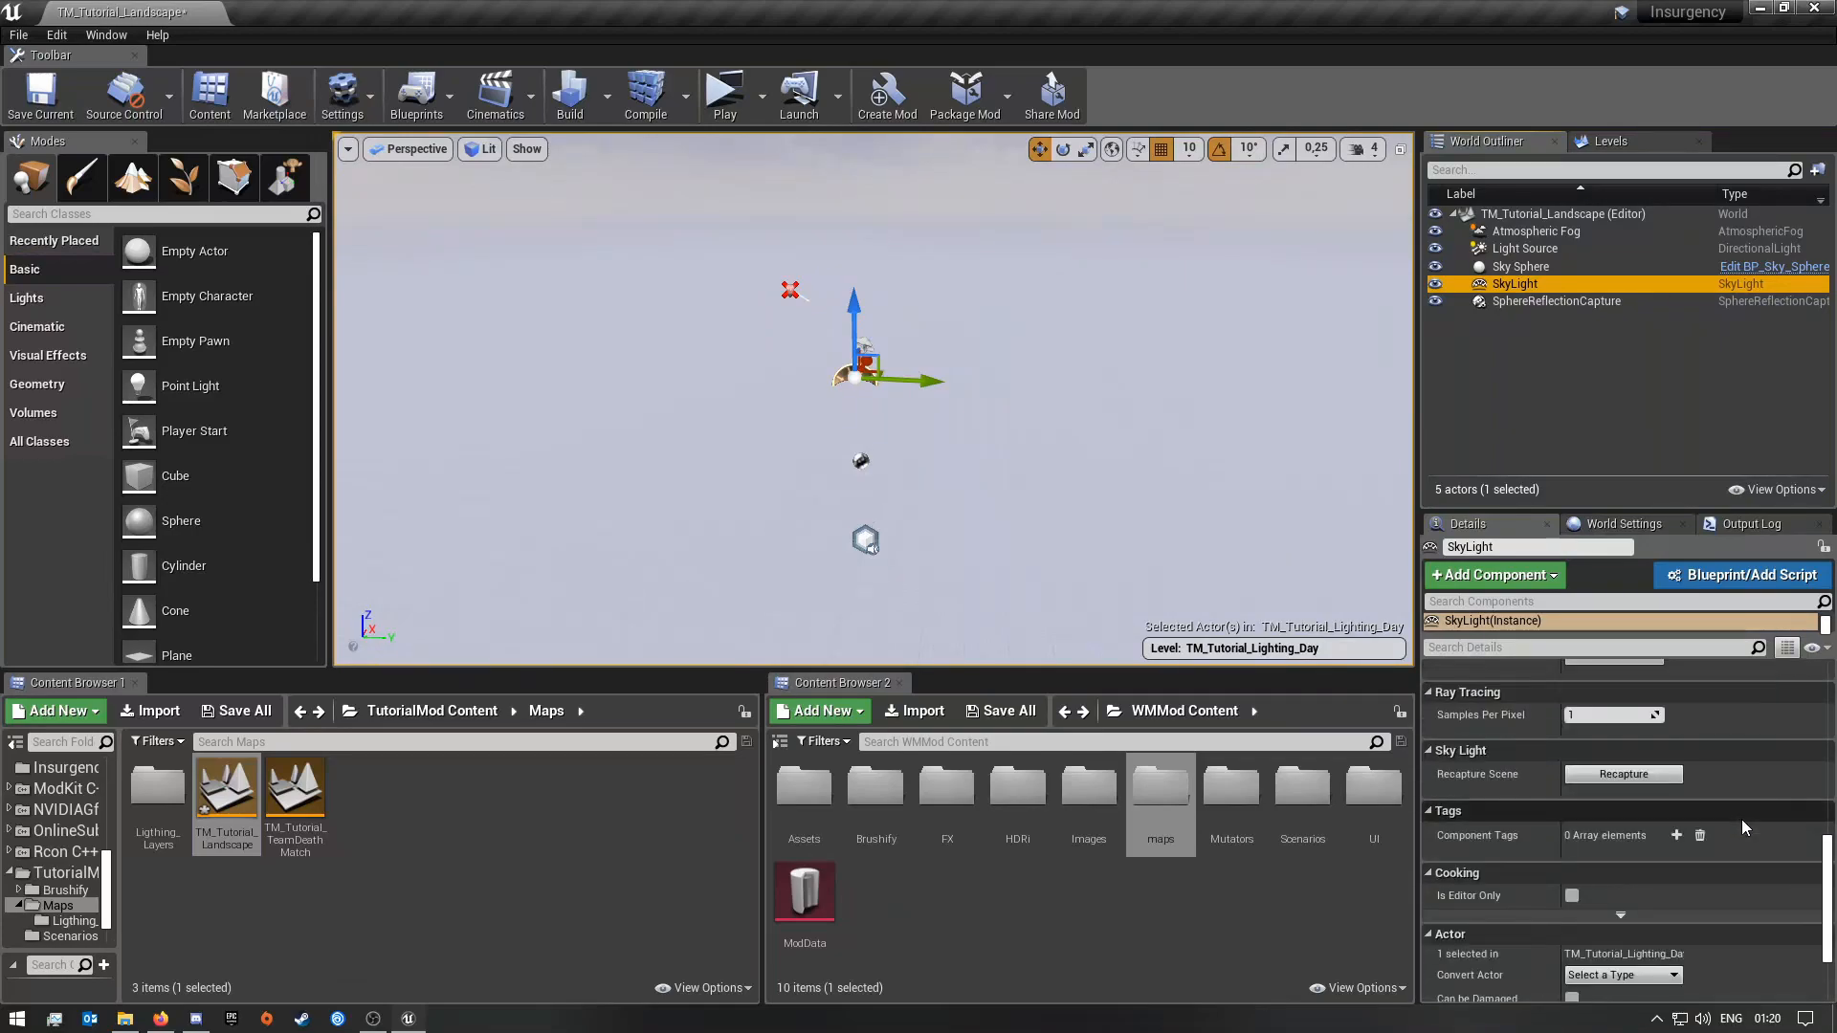
click(1619, 773)
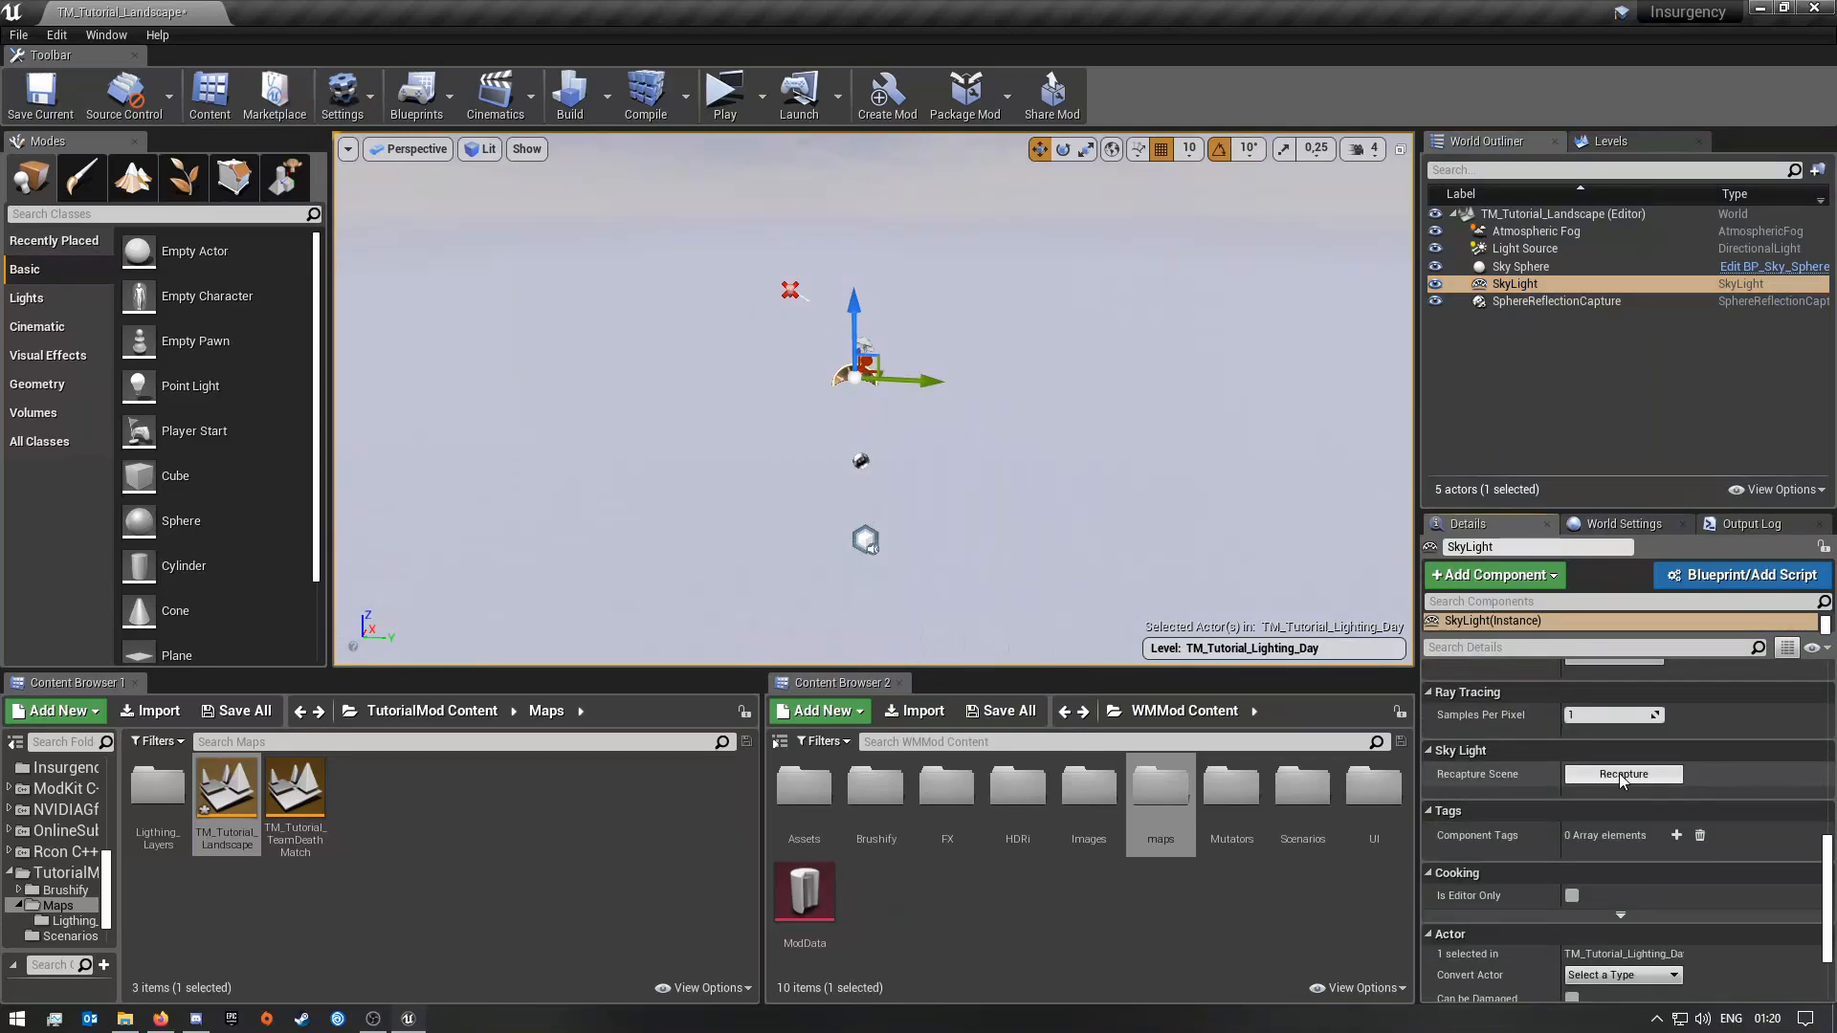
mouse_move(962, 371)
right_down()
mouse_move(962, 239)
mouse_move(962, 372)
right_up()
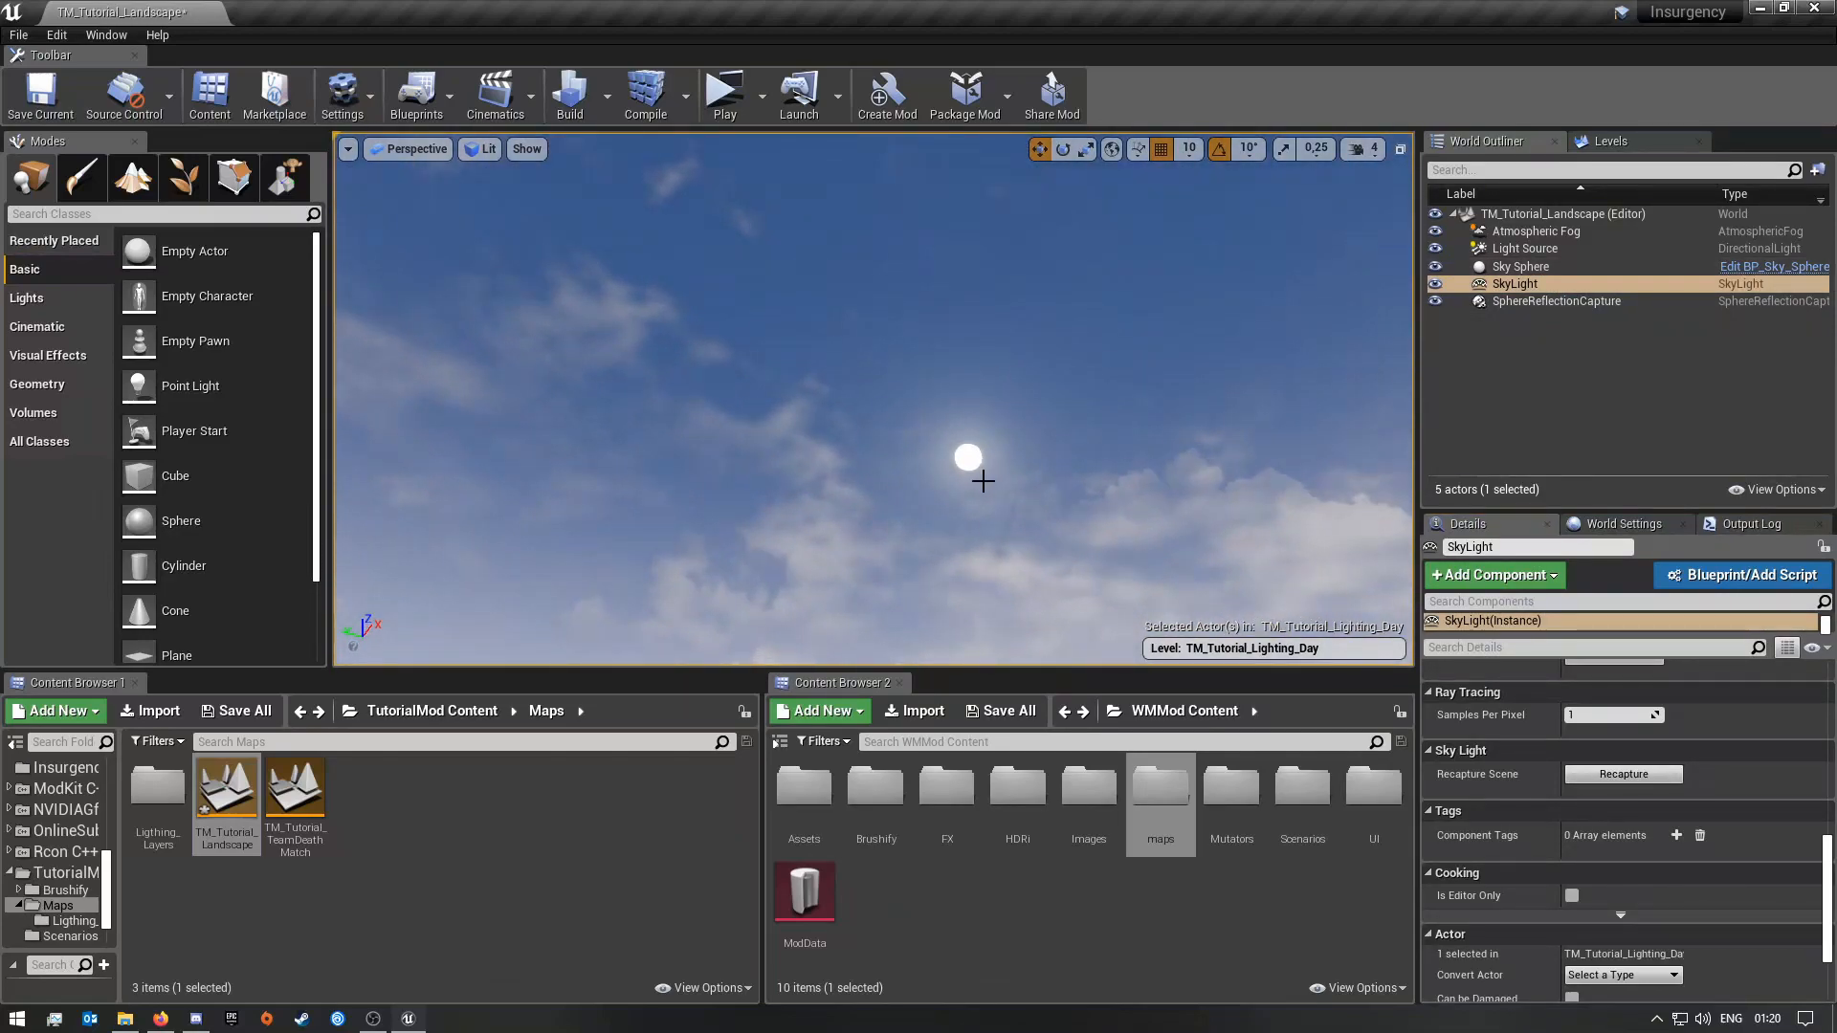
key(f)
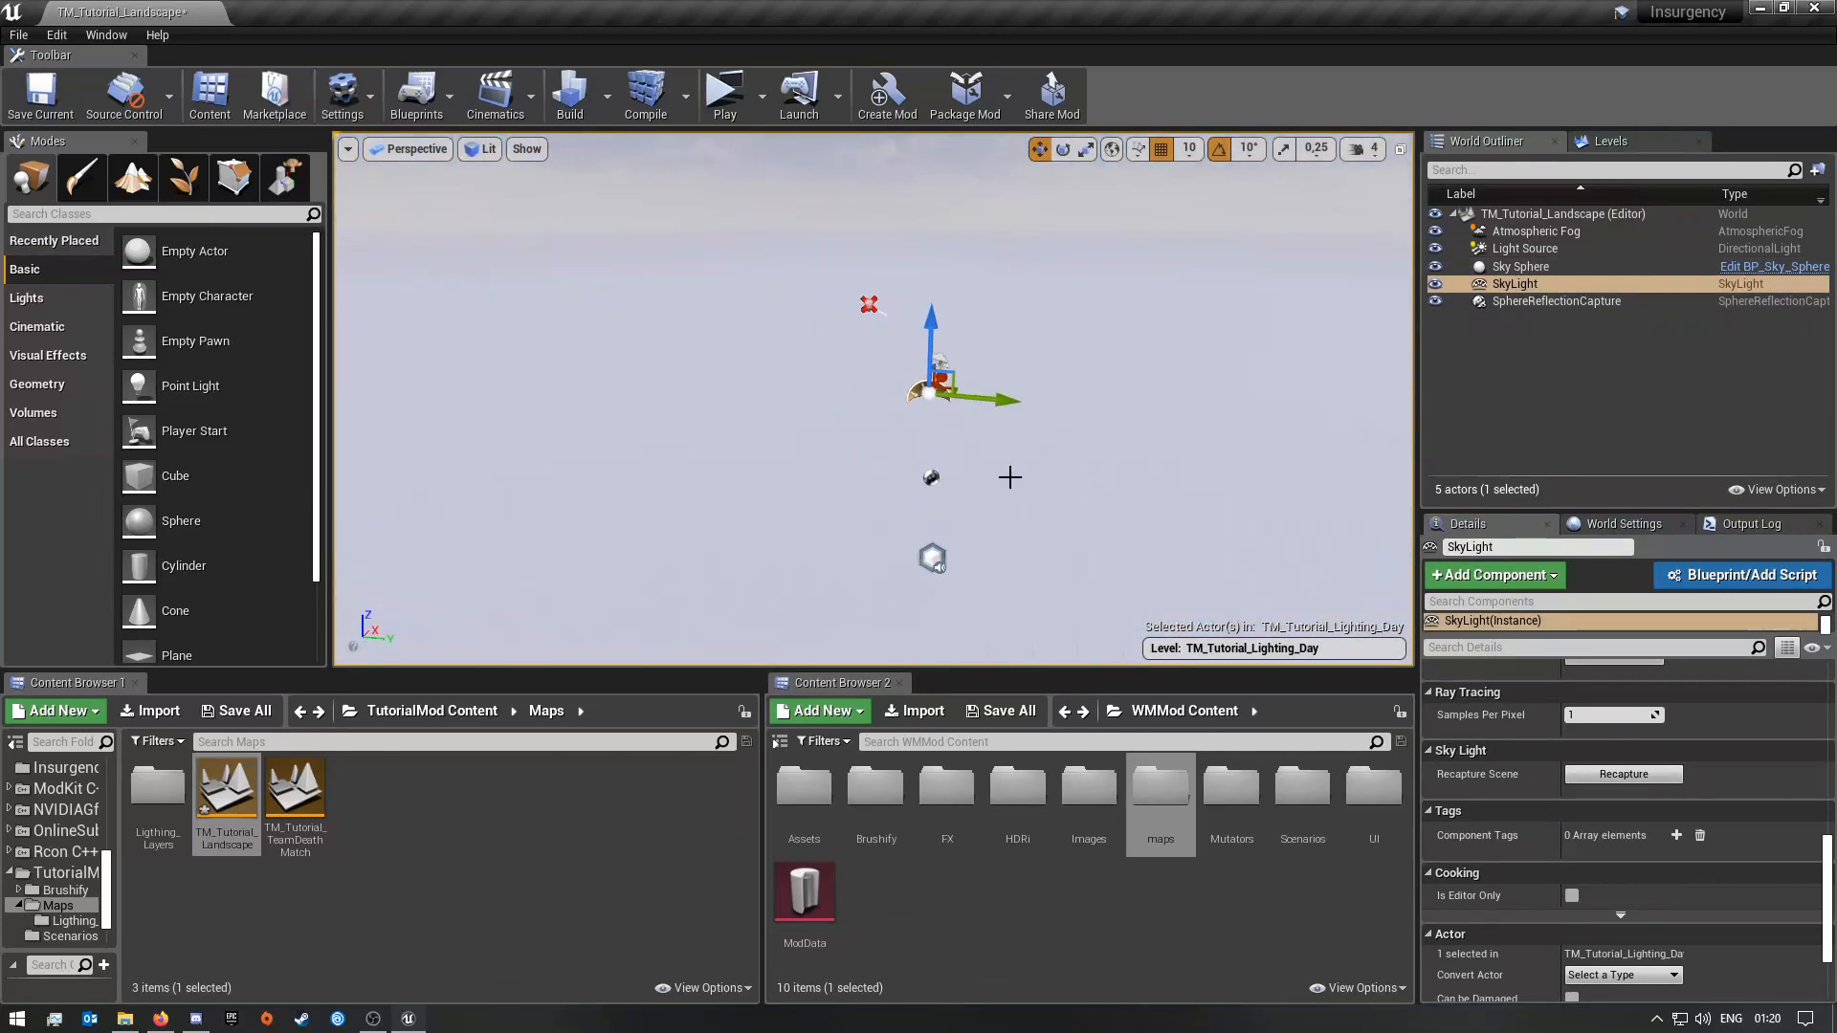
Step: Refresh the sky material on the Sky Sphere actor of the day lighting sublevel
click(1531, 267)
scroll(1666, 778, up, 5)
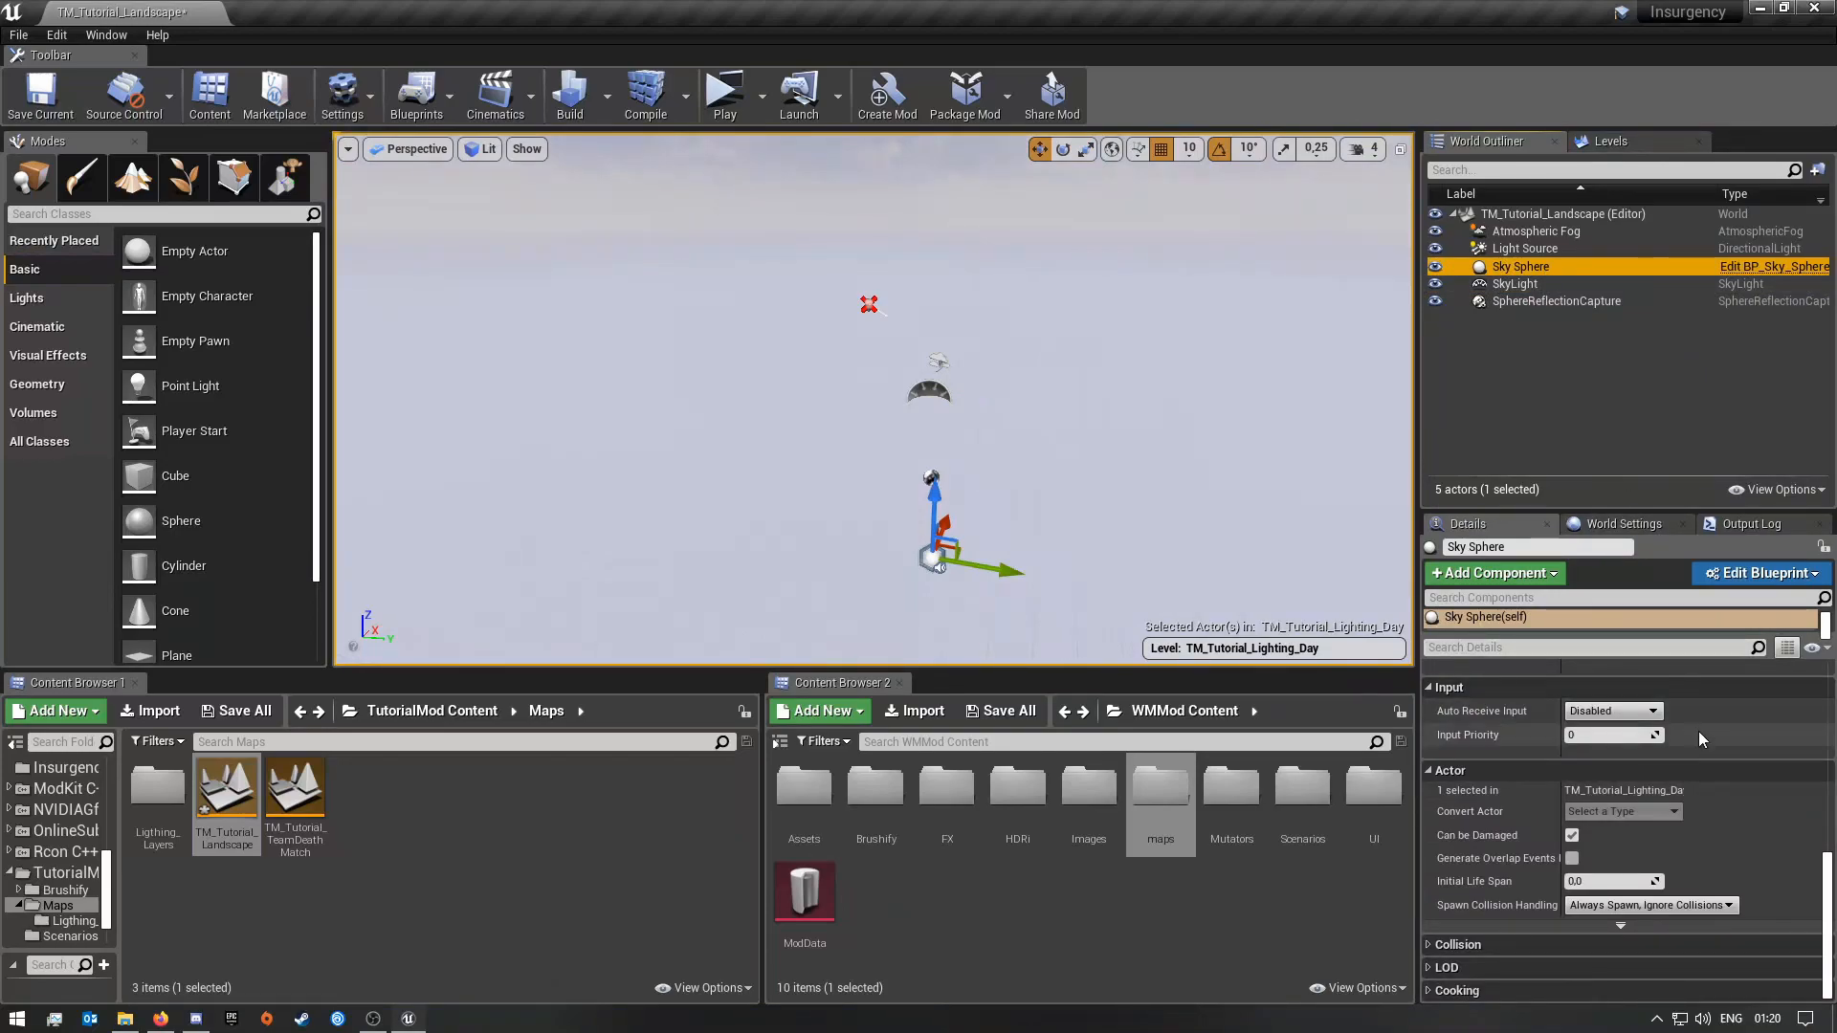
scroll(1678, 846, up, 8)
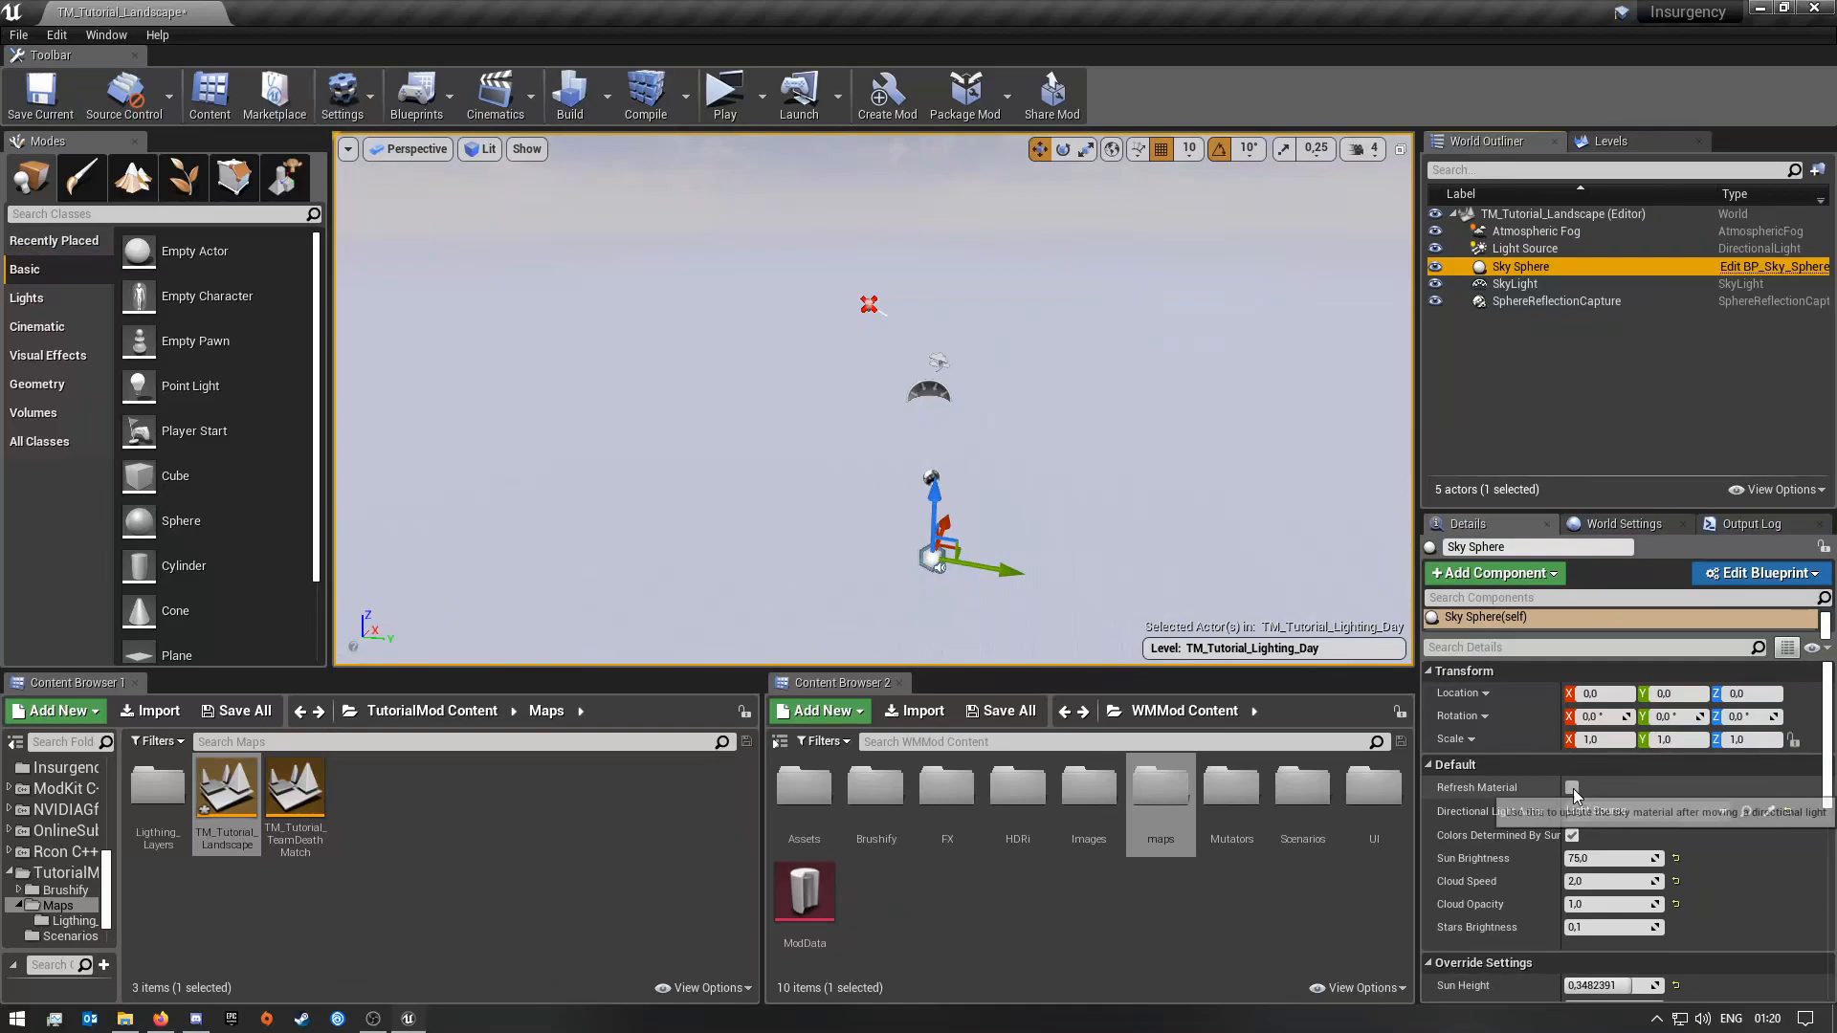
right_drag(971, 431, 1099, 373)
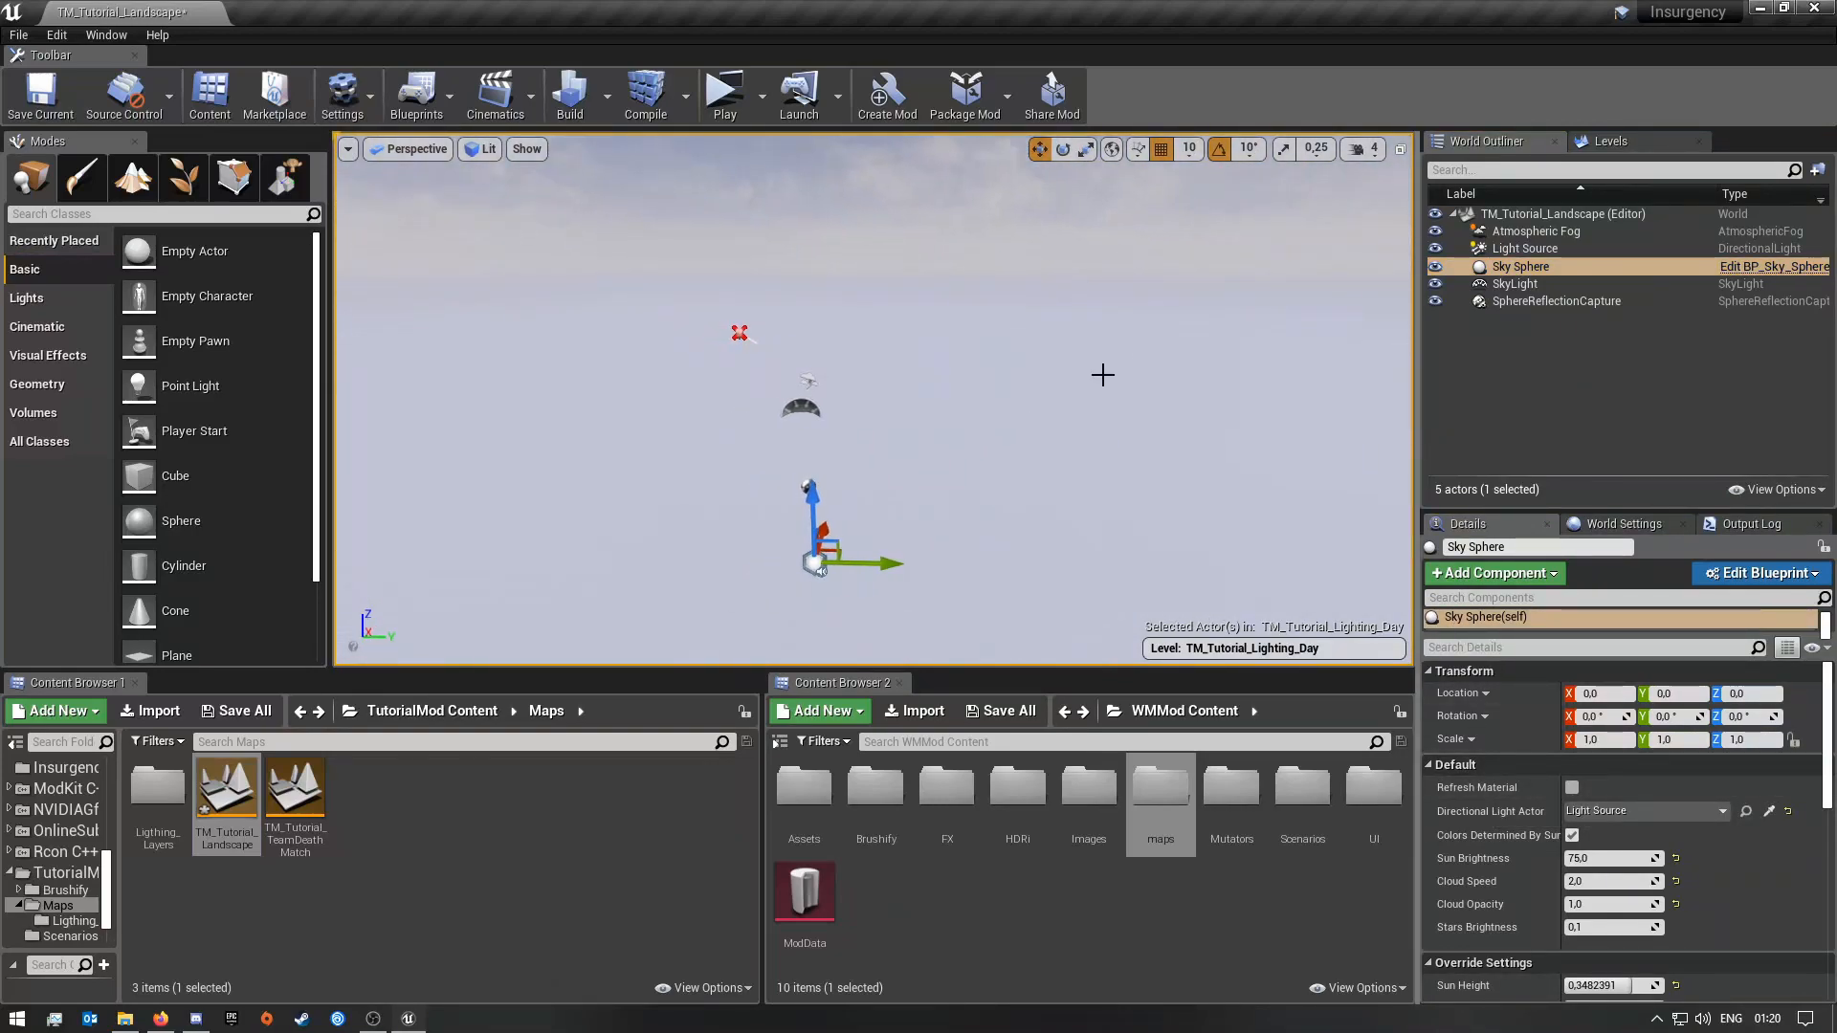
Step: Make the persistent level the current level and save all modified levels
click(1612, 140)
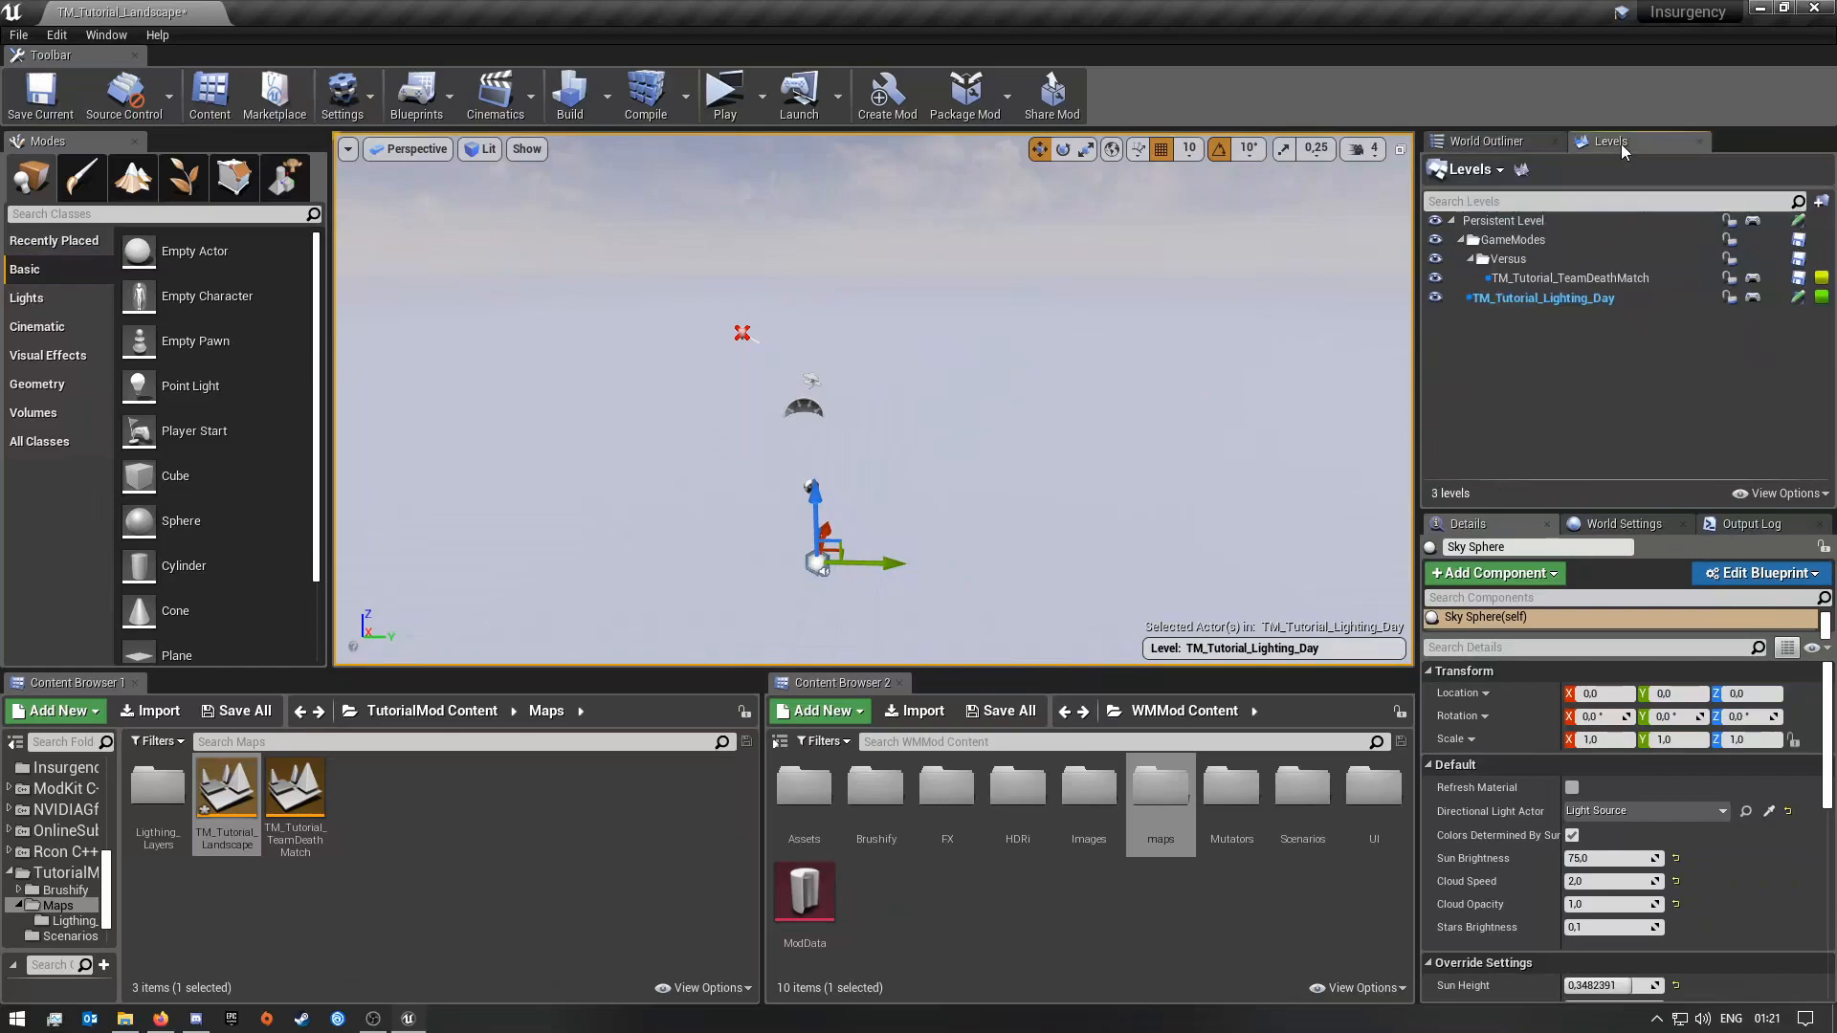
double_click(1514, 220)
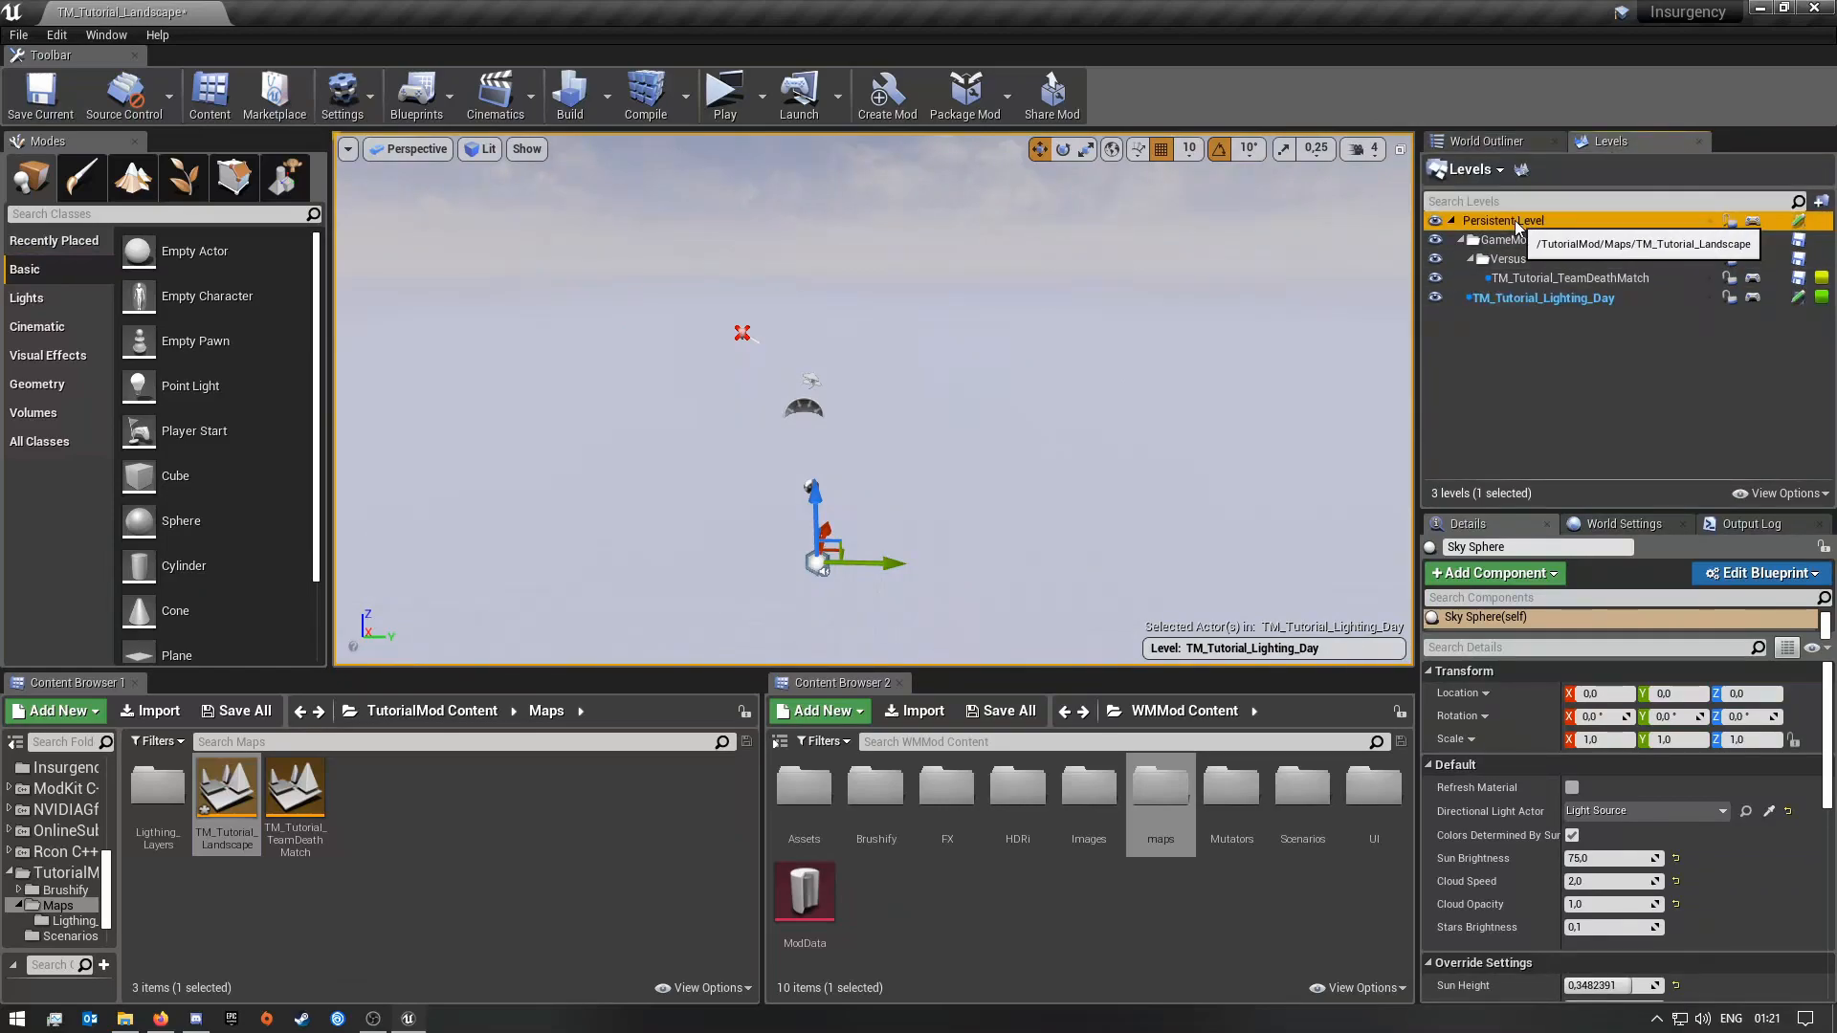
click(1505, 352)
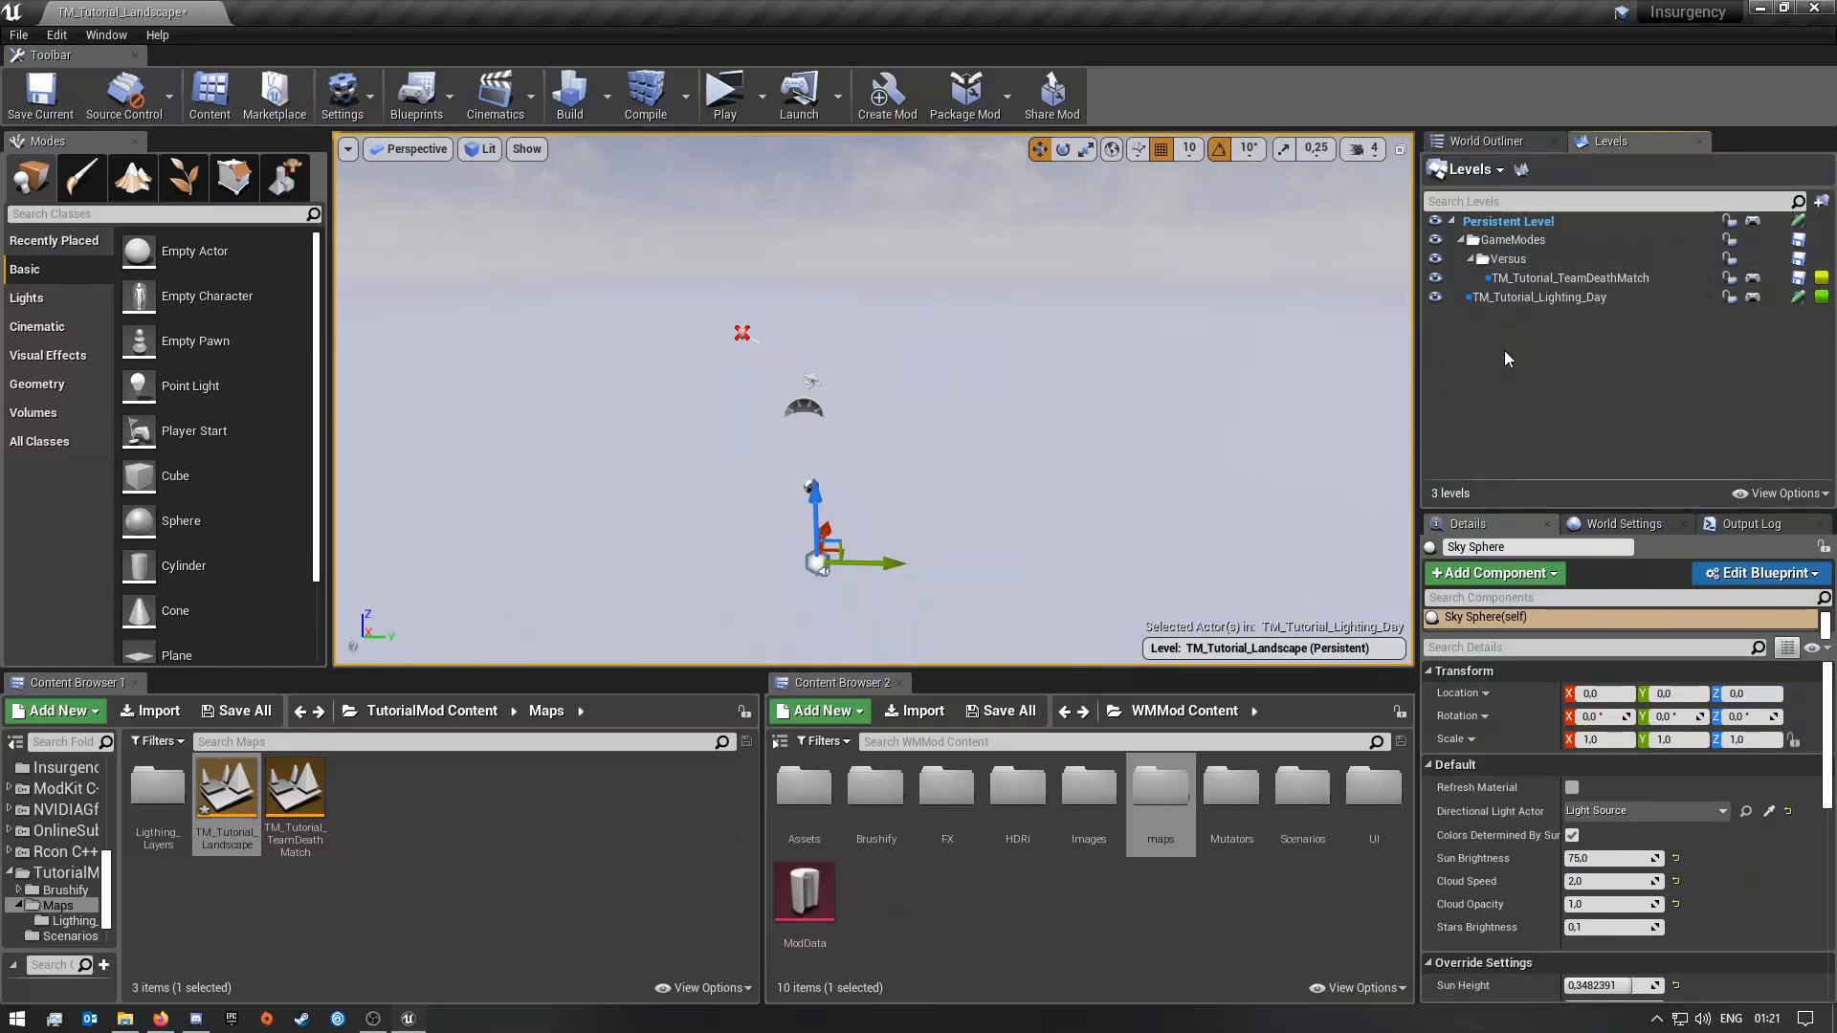
click(250, 717)
click(1071, 687)
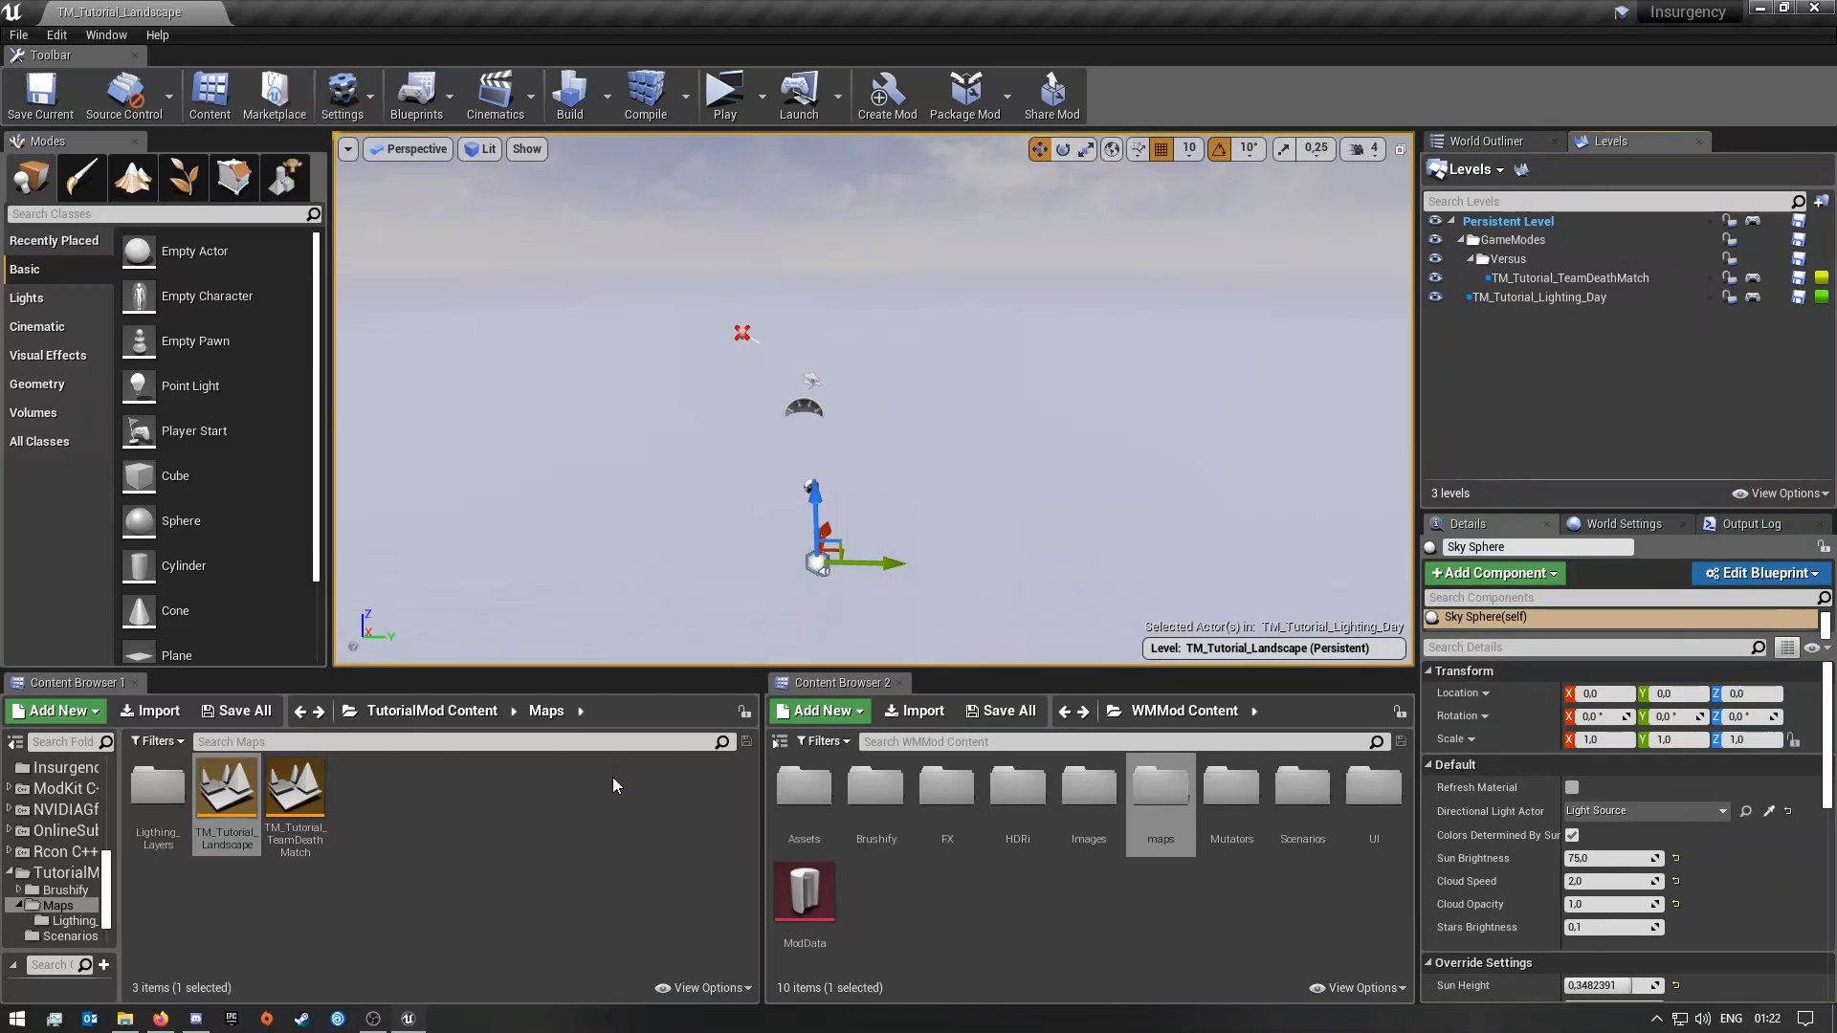
click(546, 786)
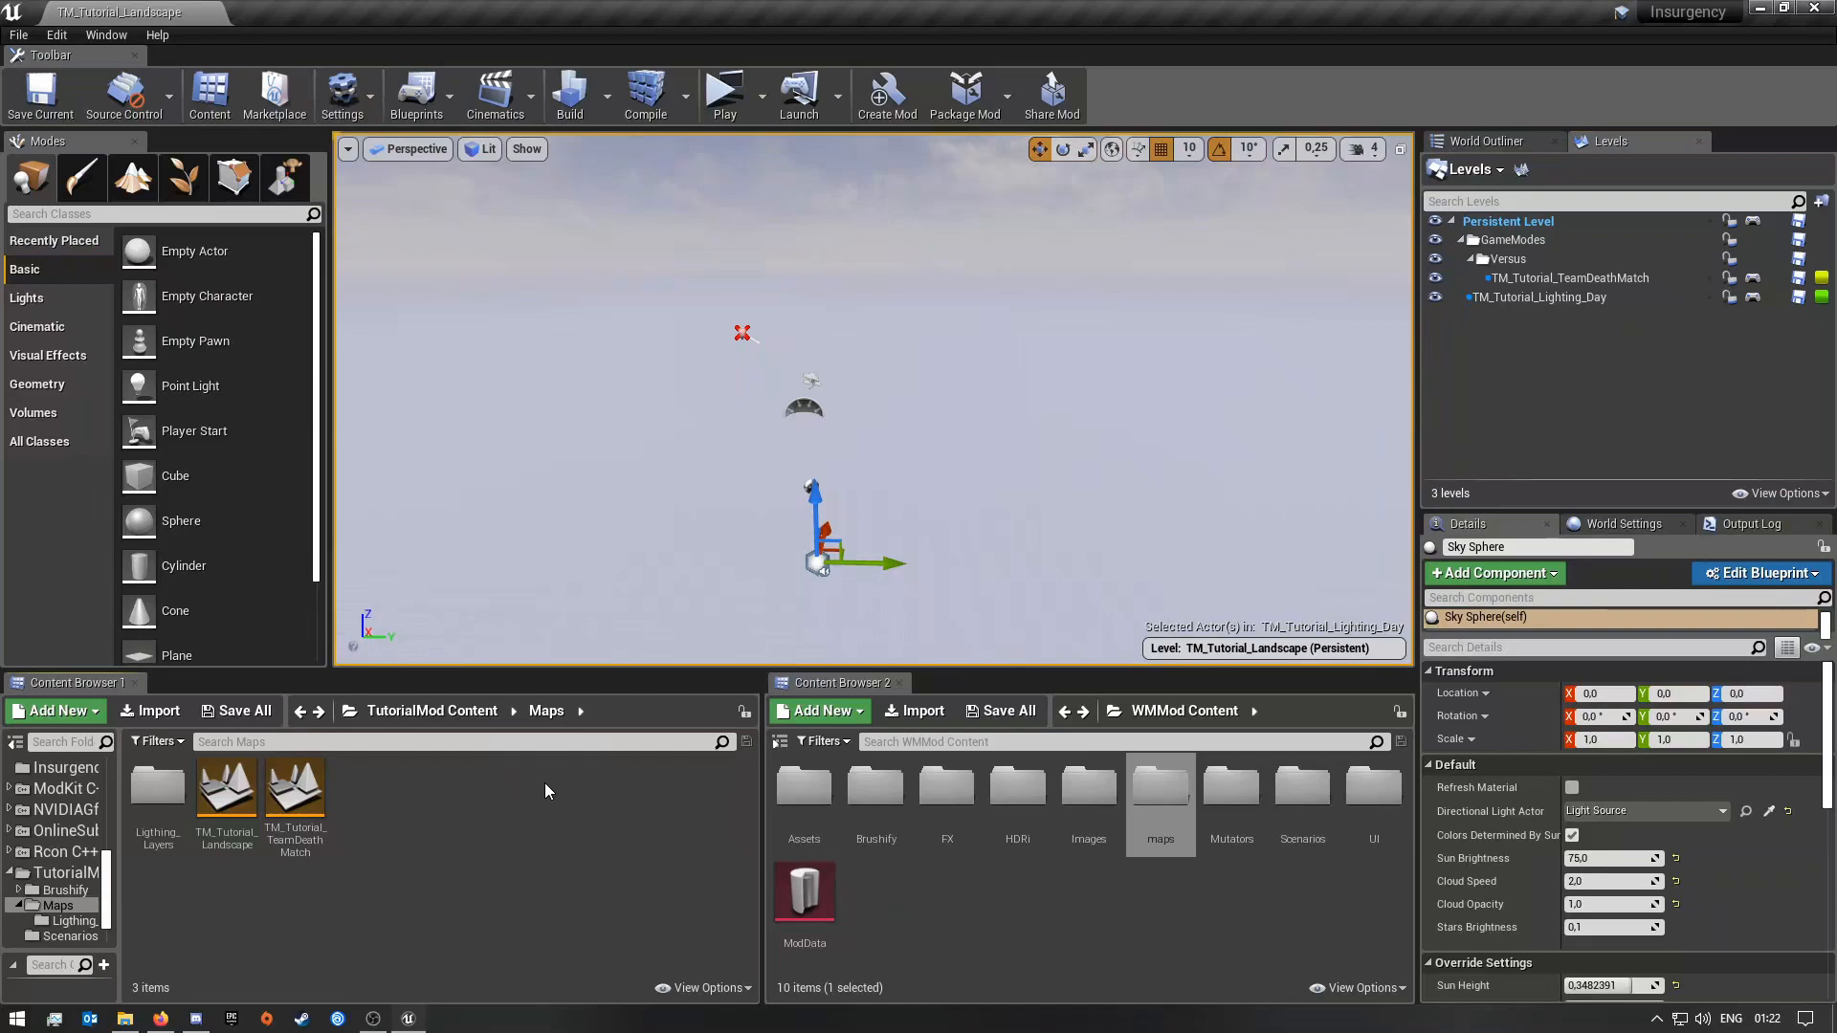
Step: Switch to landscape creation and browse to the Landscape materials folder inside TutorialMod's Brushify content
click(131, 179)
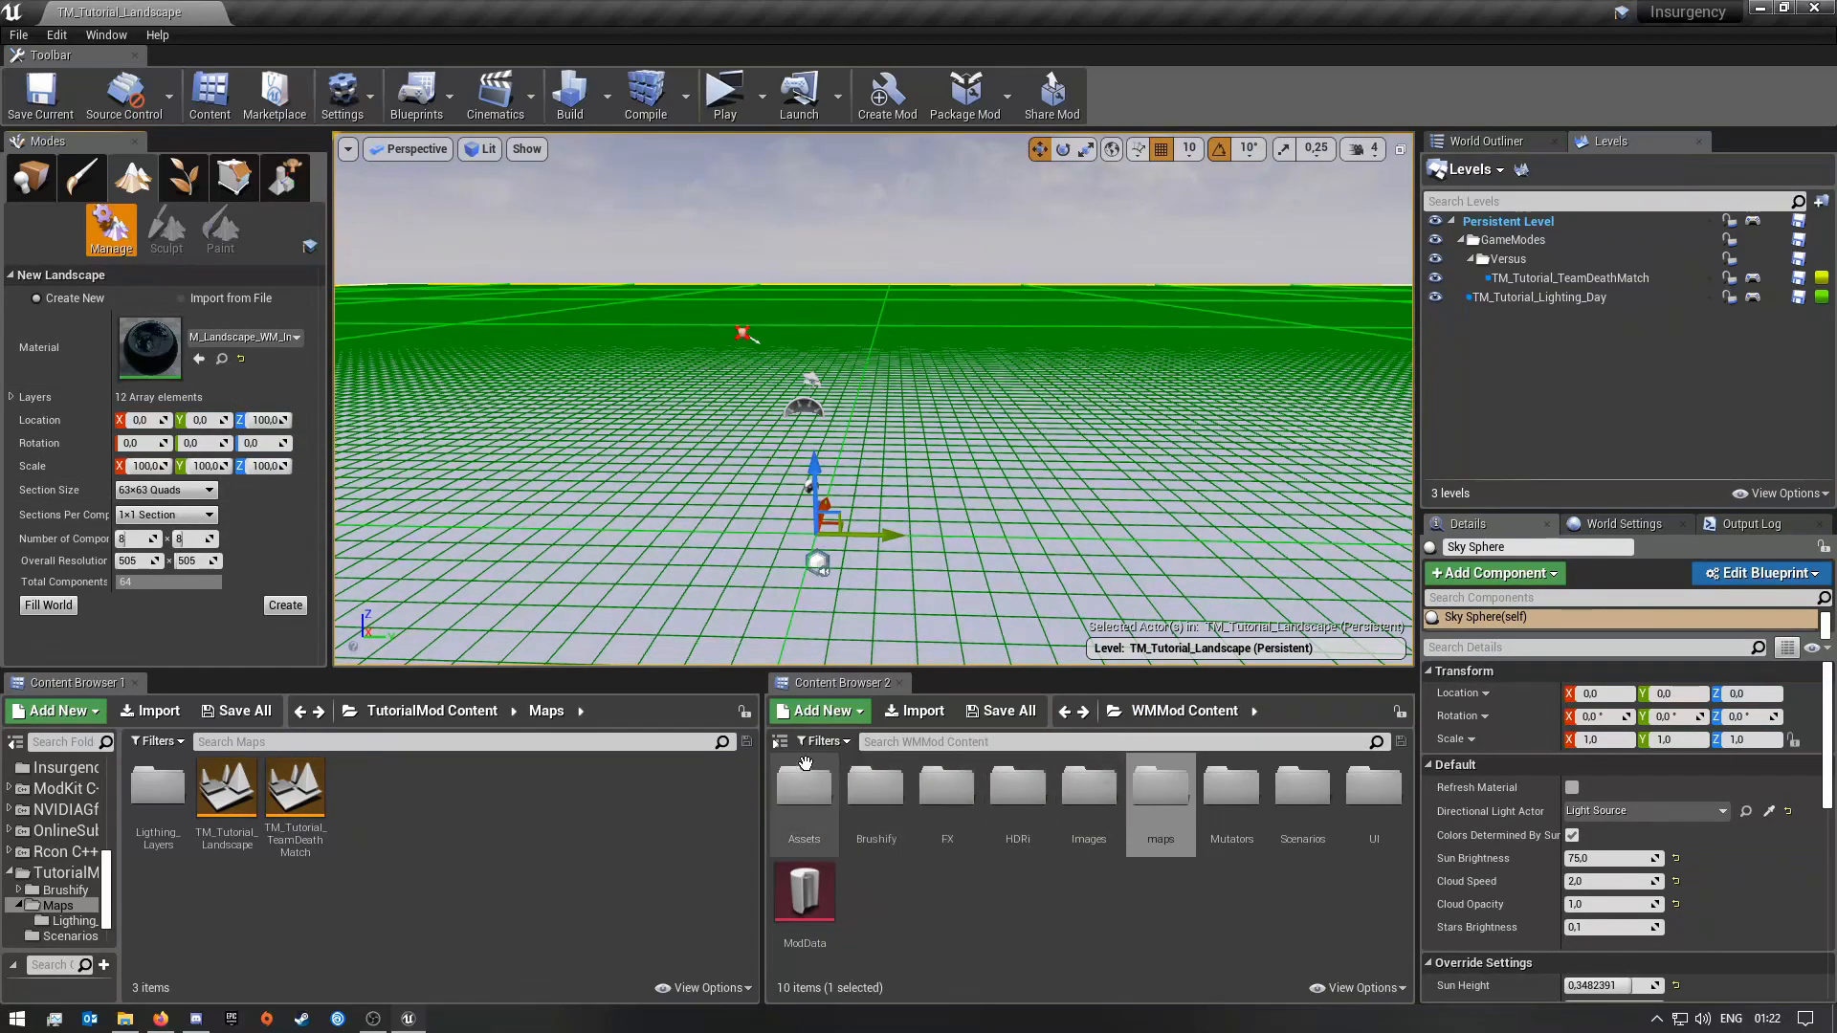
click(780, 742)
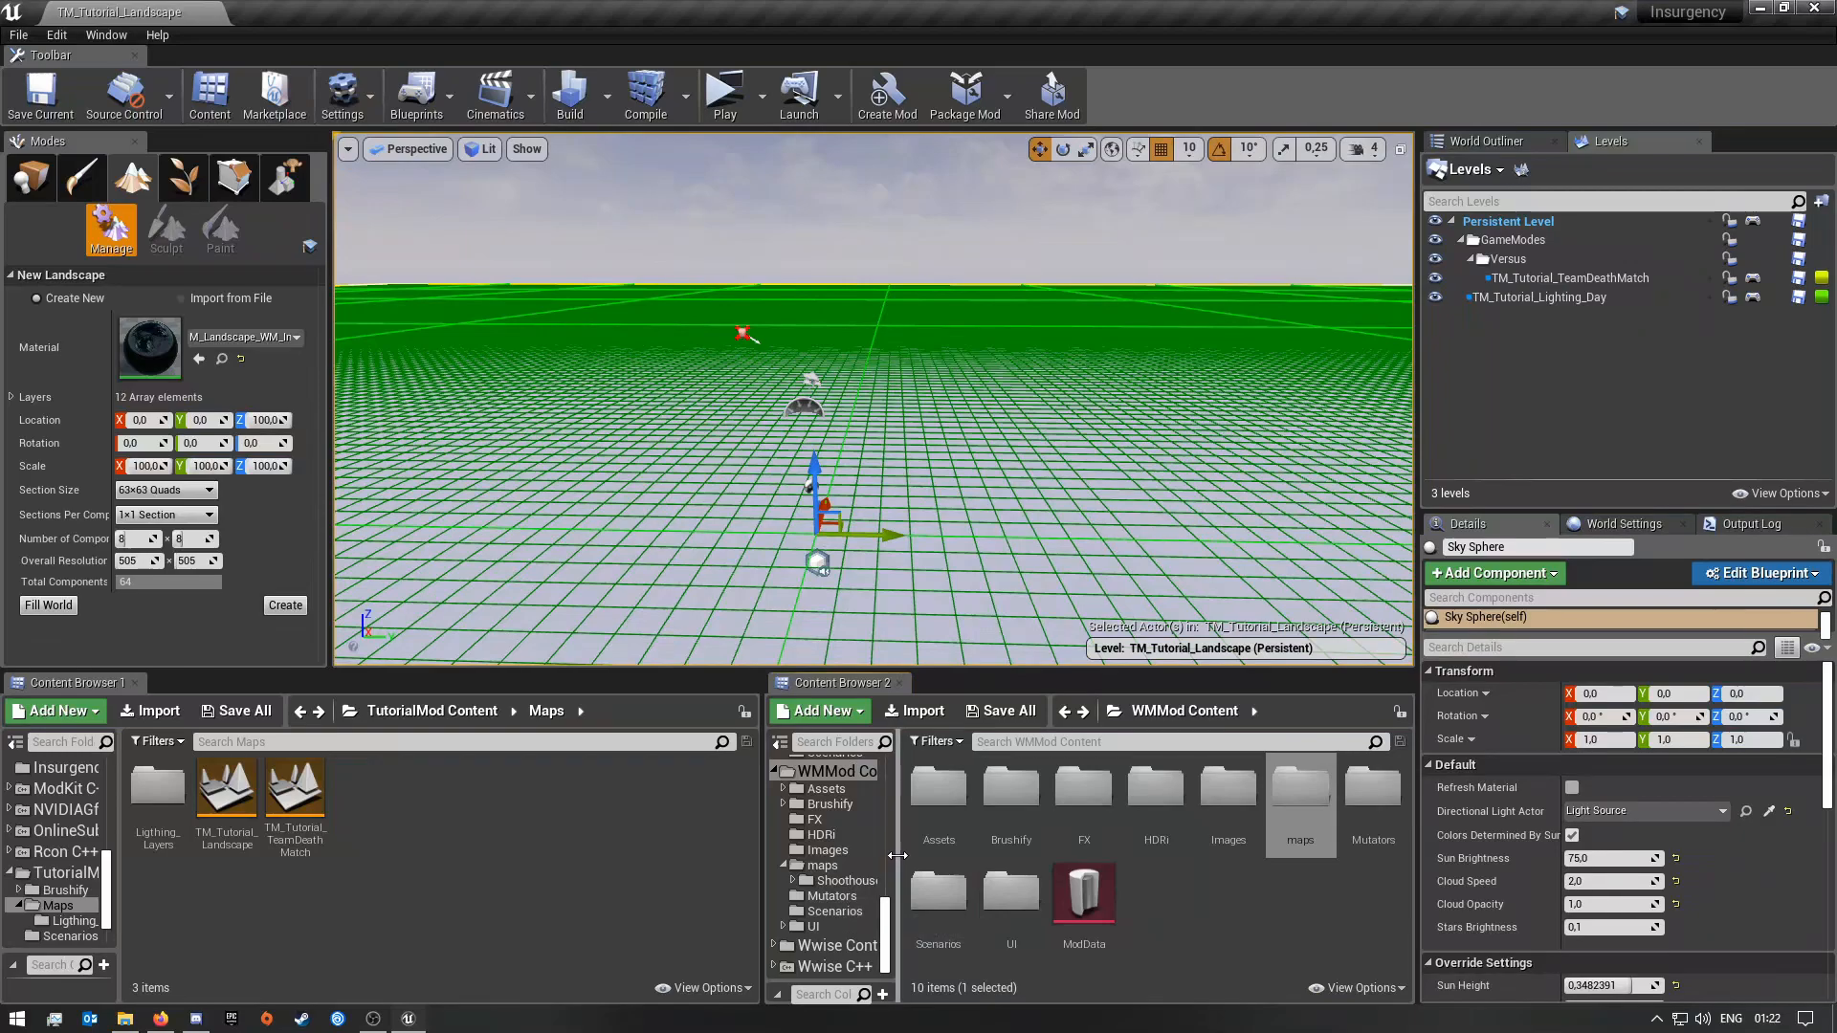
drag(898, 854, 929, 855)
scroll(823, 823, up, 6)
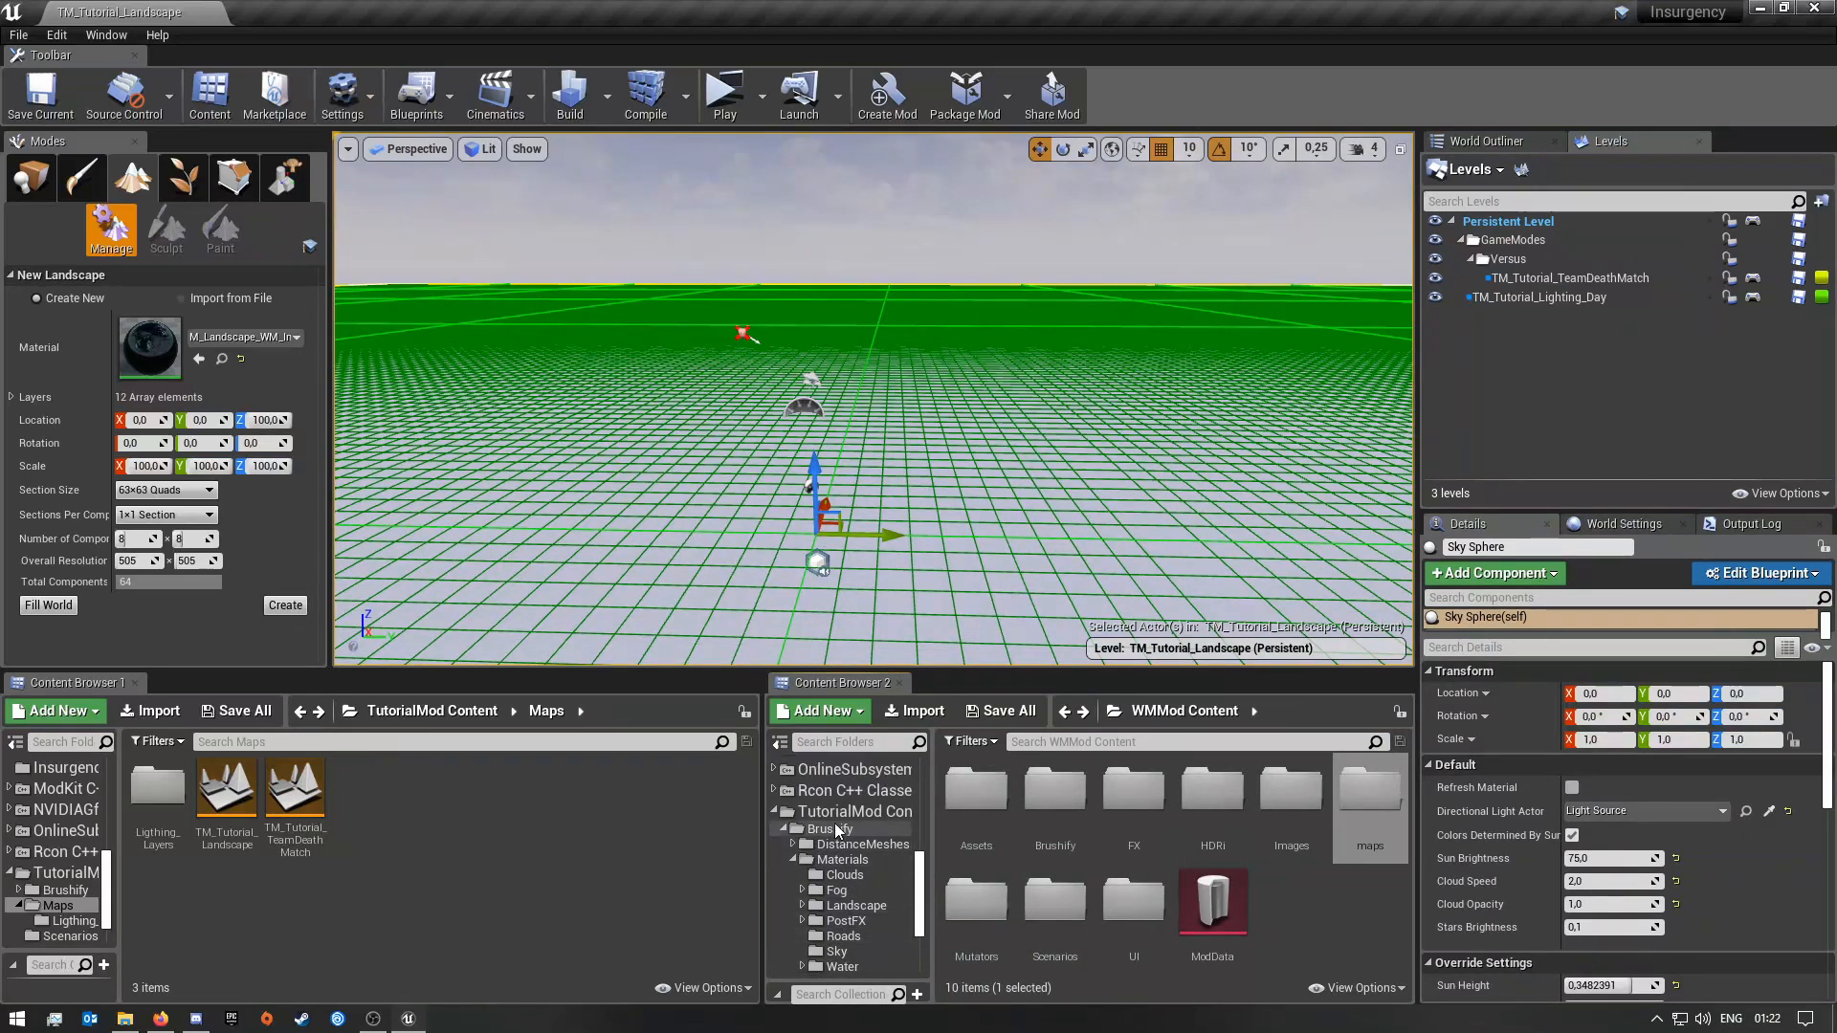
click(835, 818)
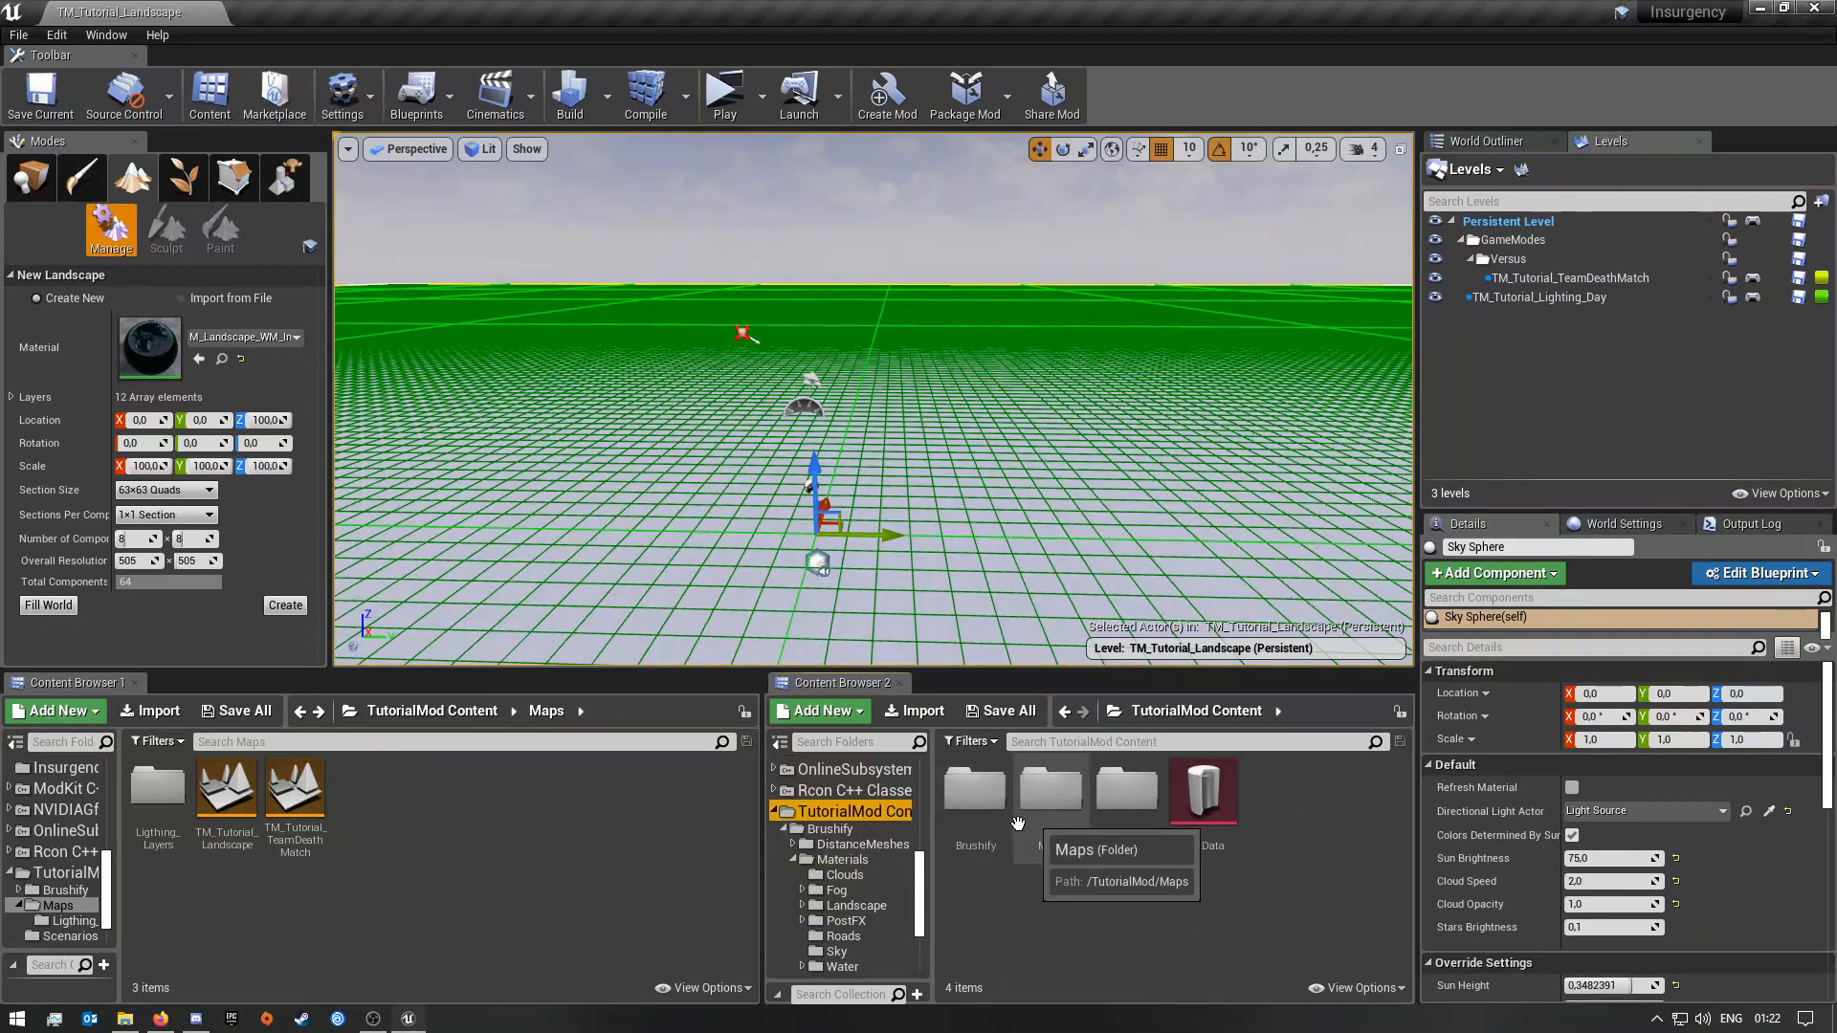
click(780, 741)
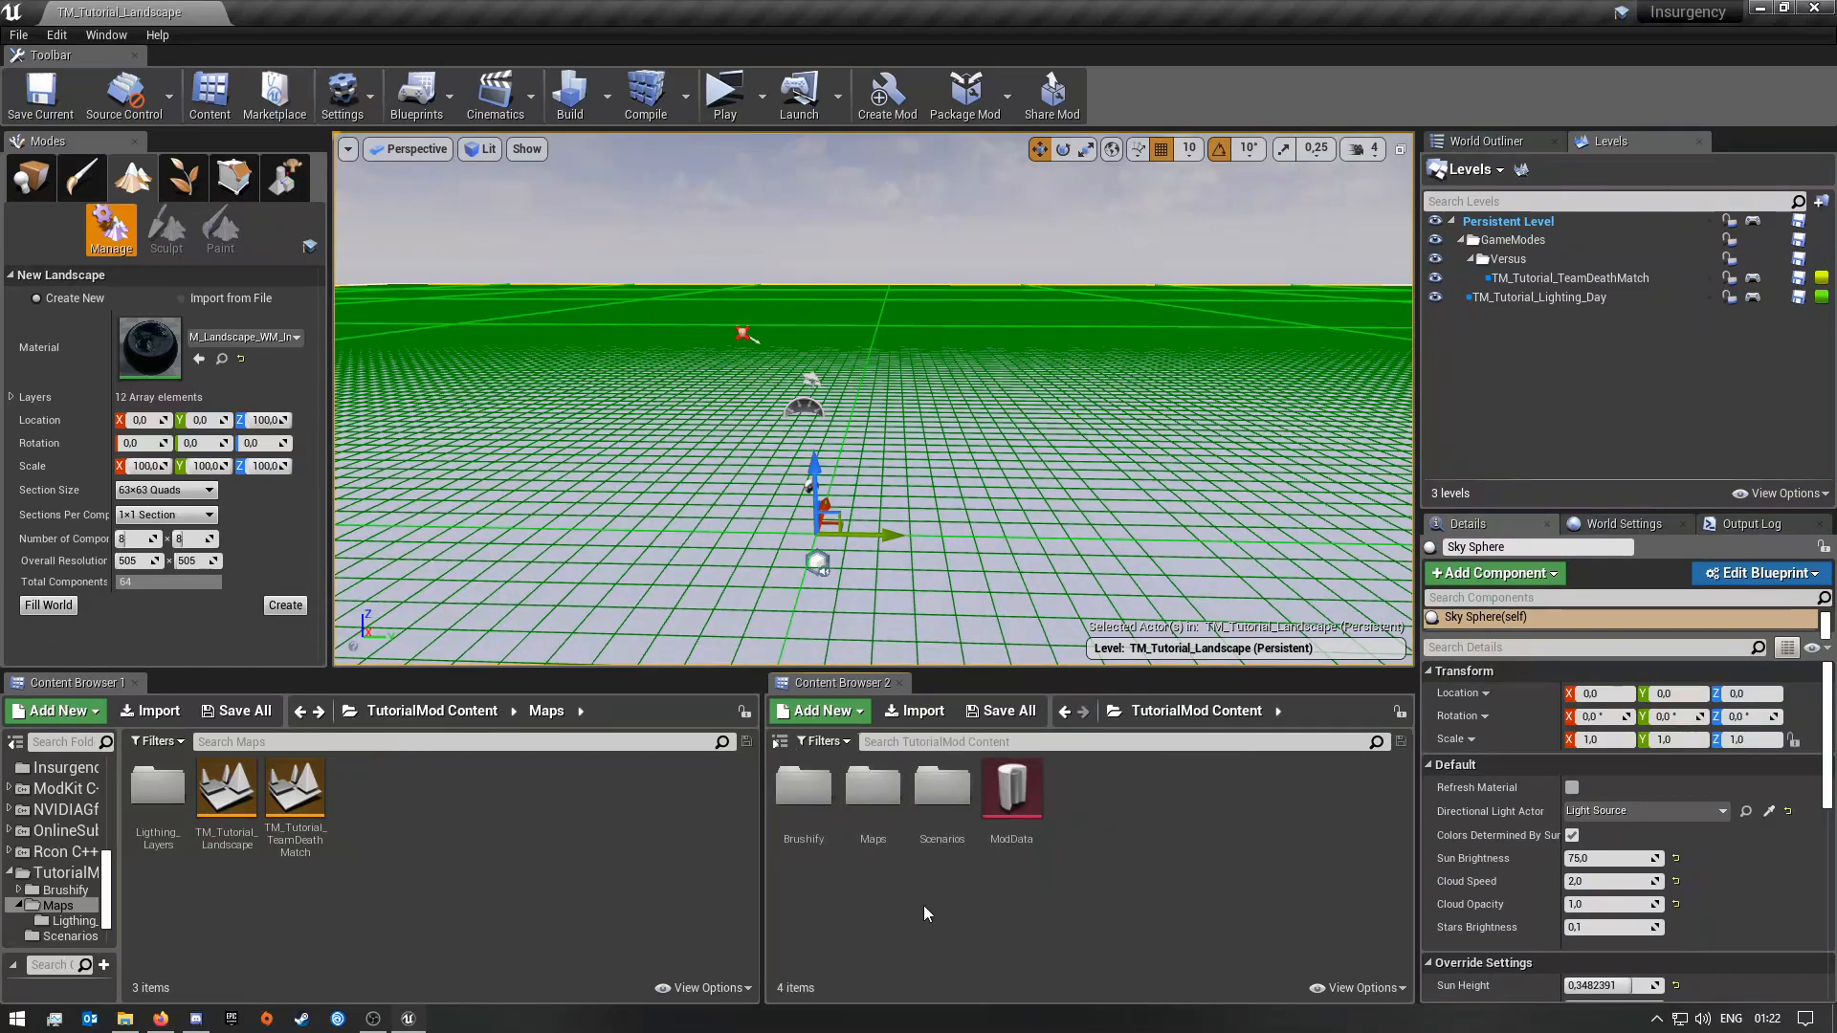
click(807, 818)
double_click(807, 819)
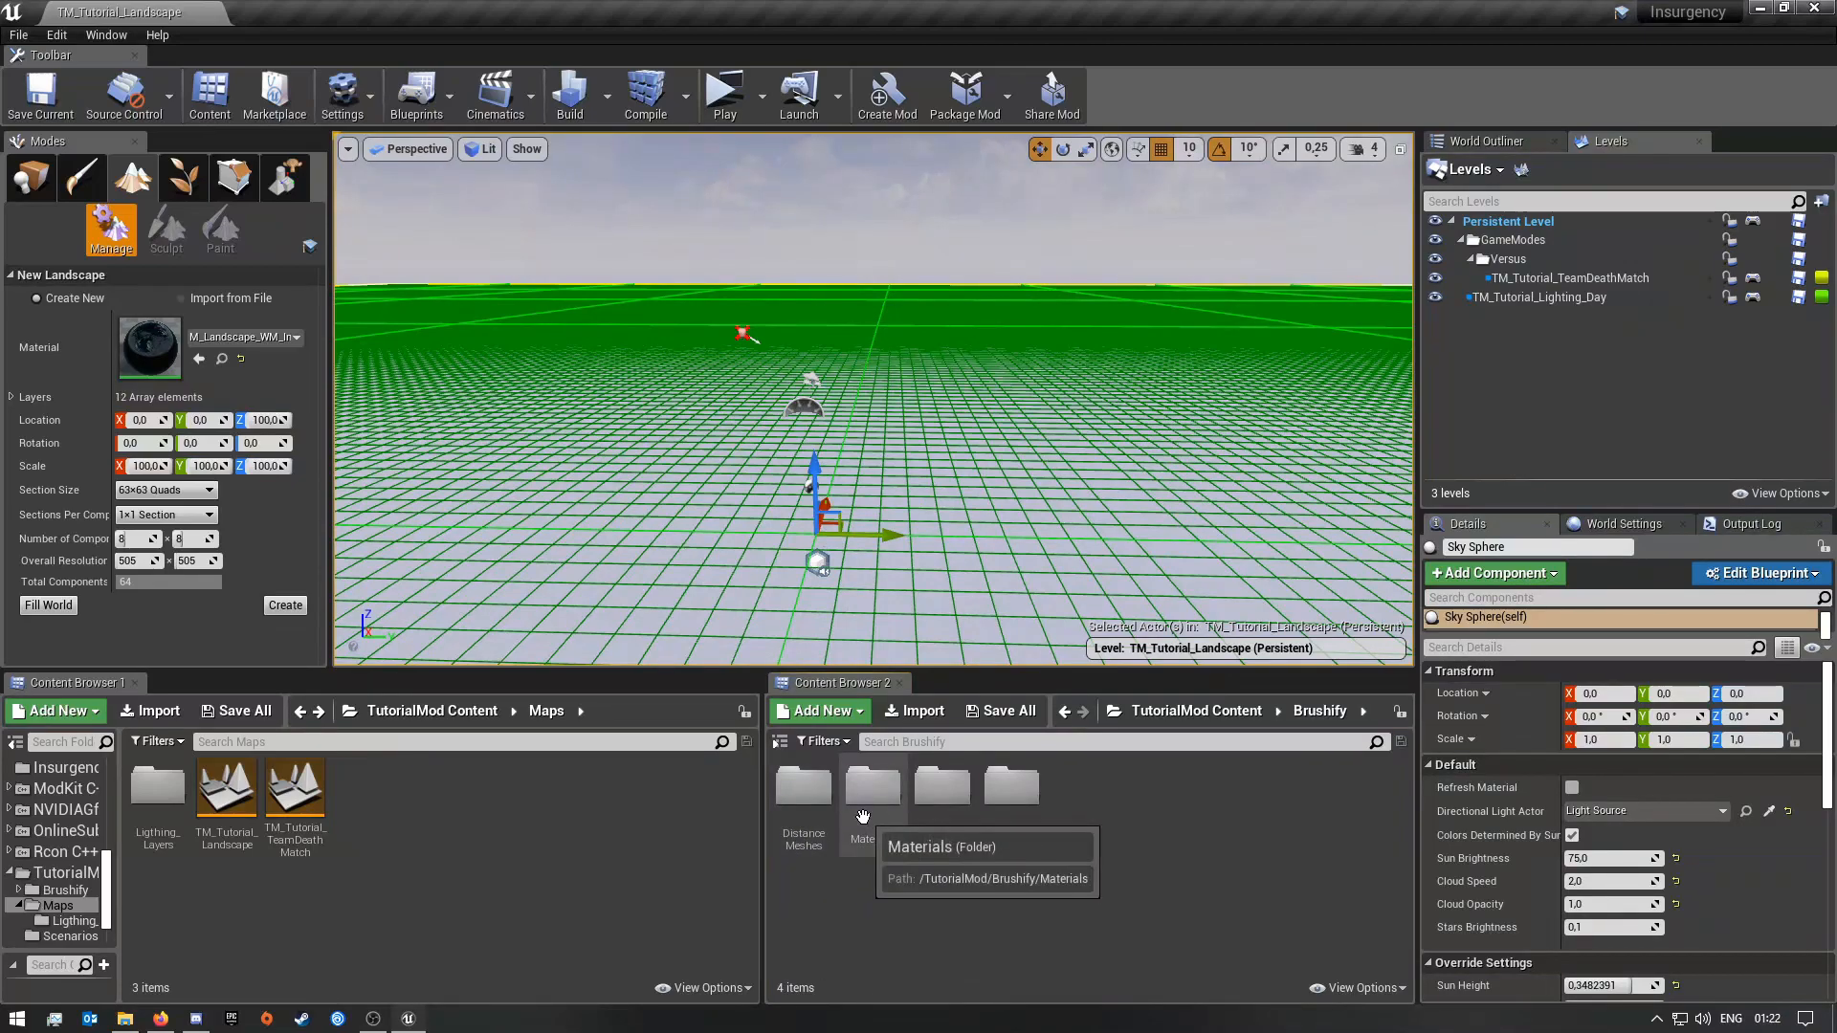
double_click(891, 831)
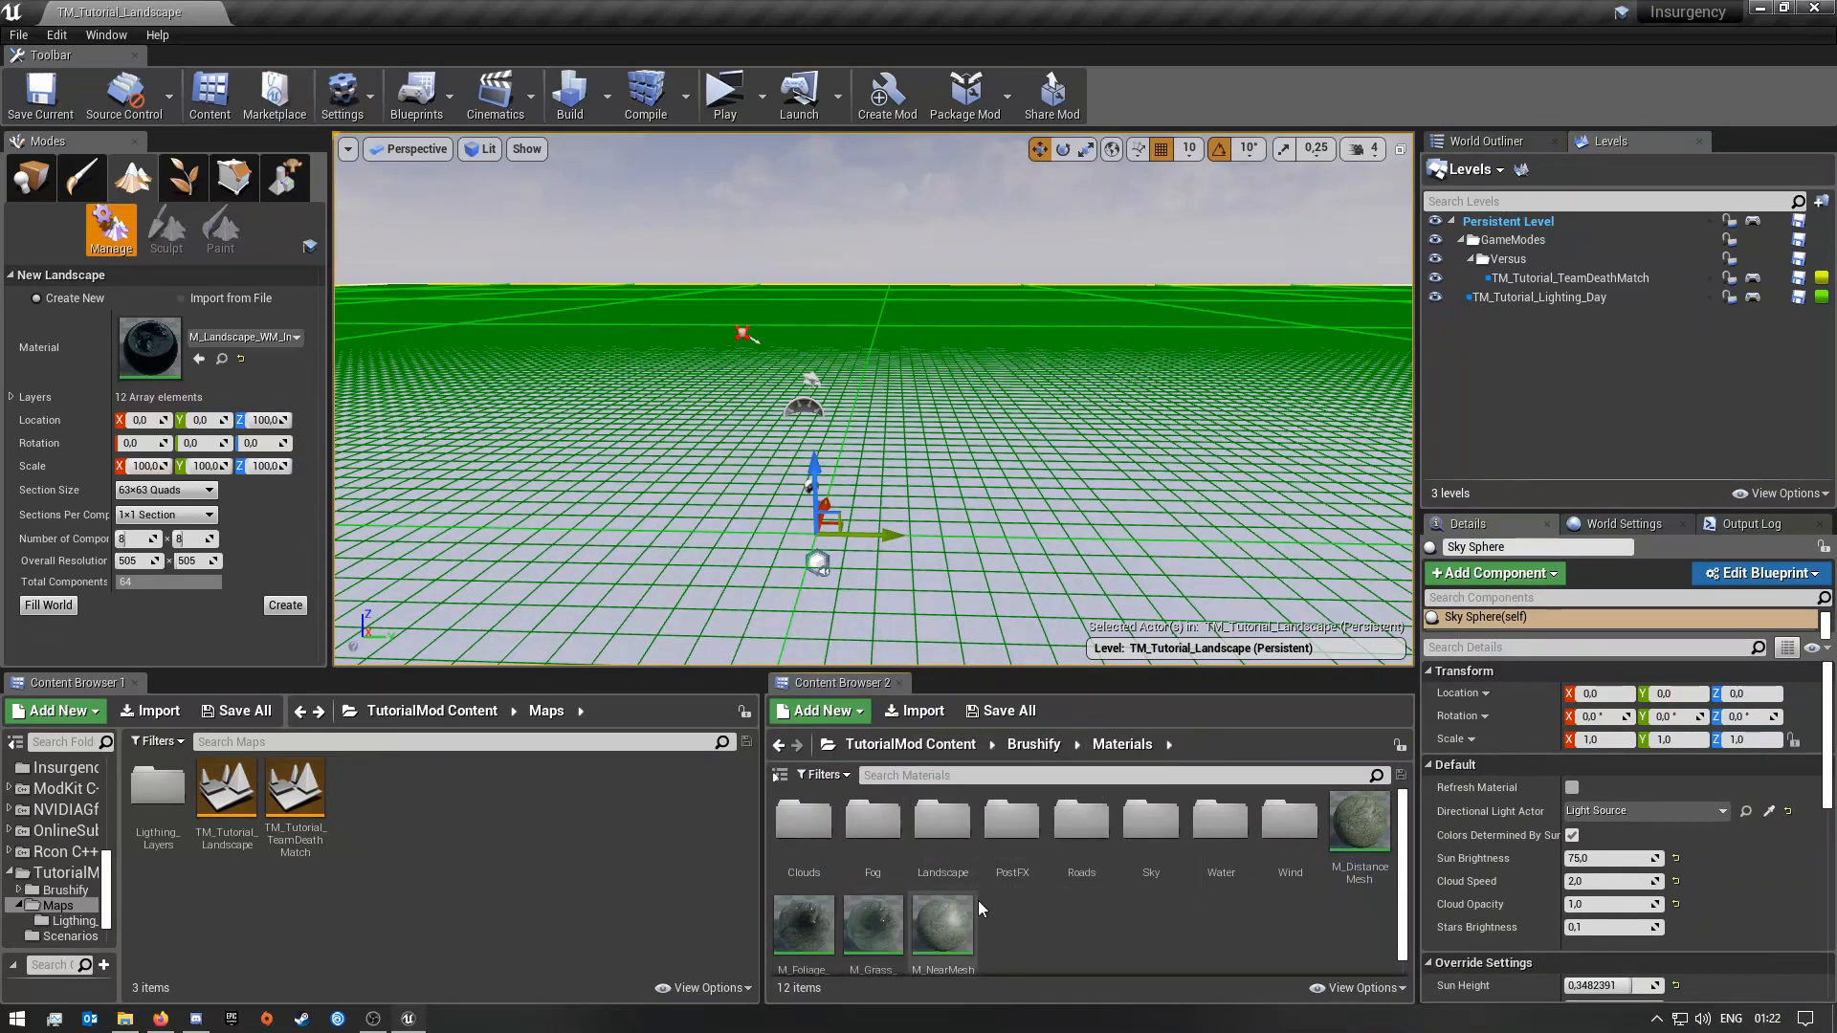
double_click(963, 862)
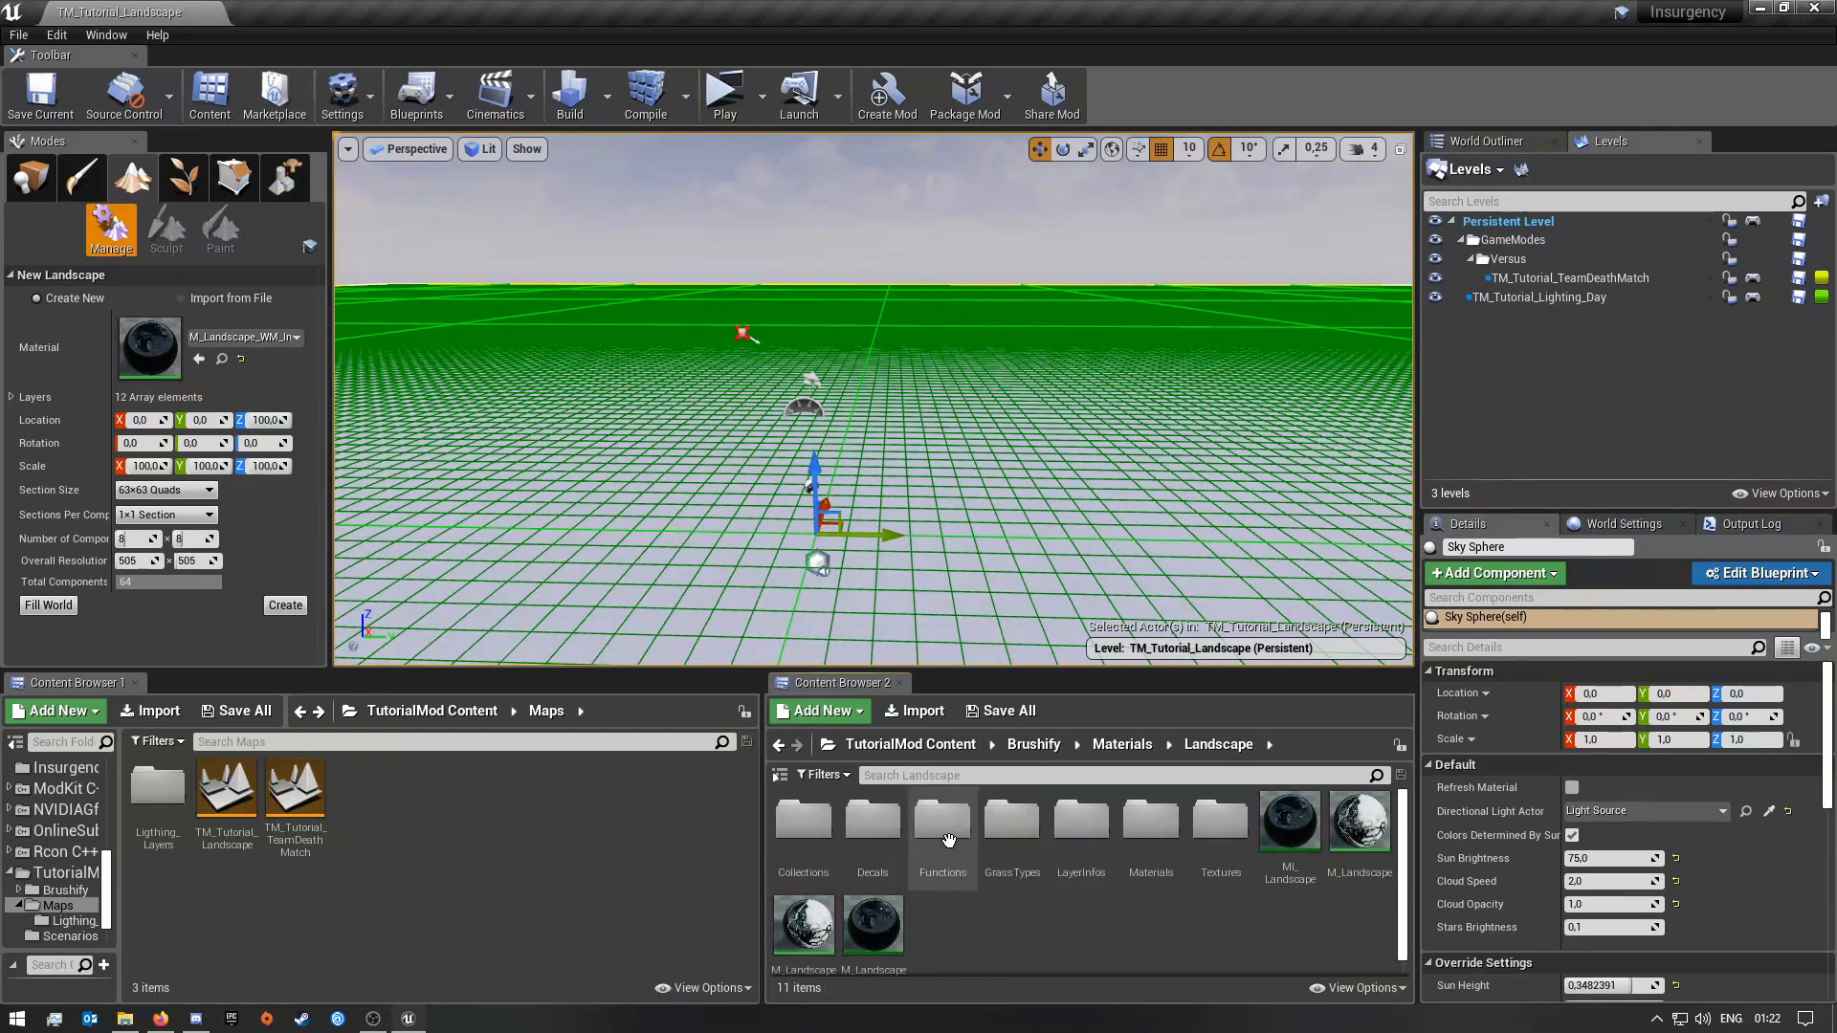
scroll(1111, 916, down, 1)
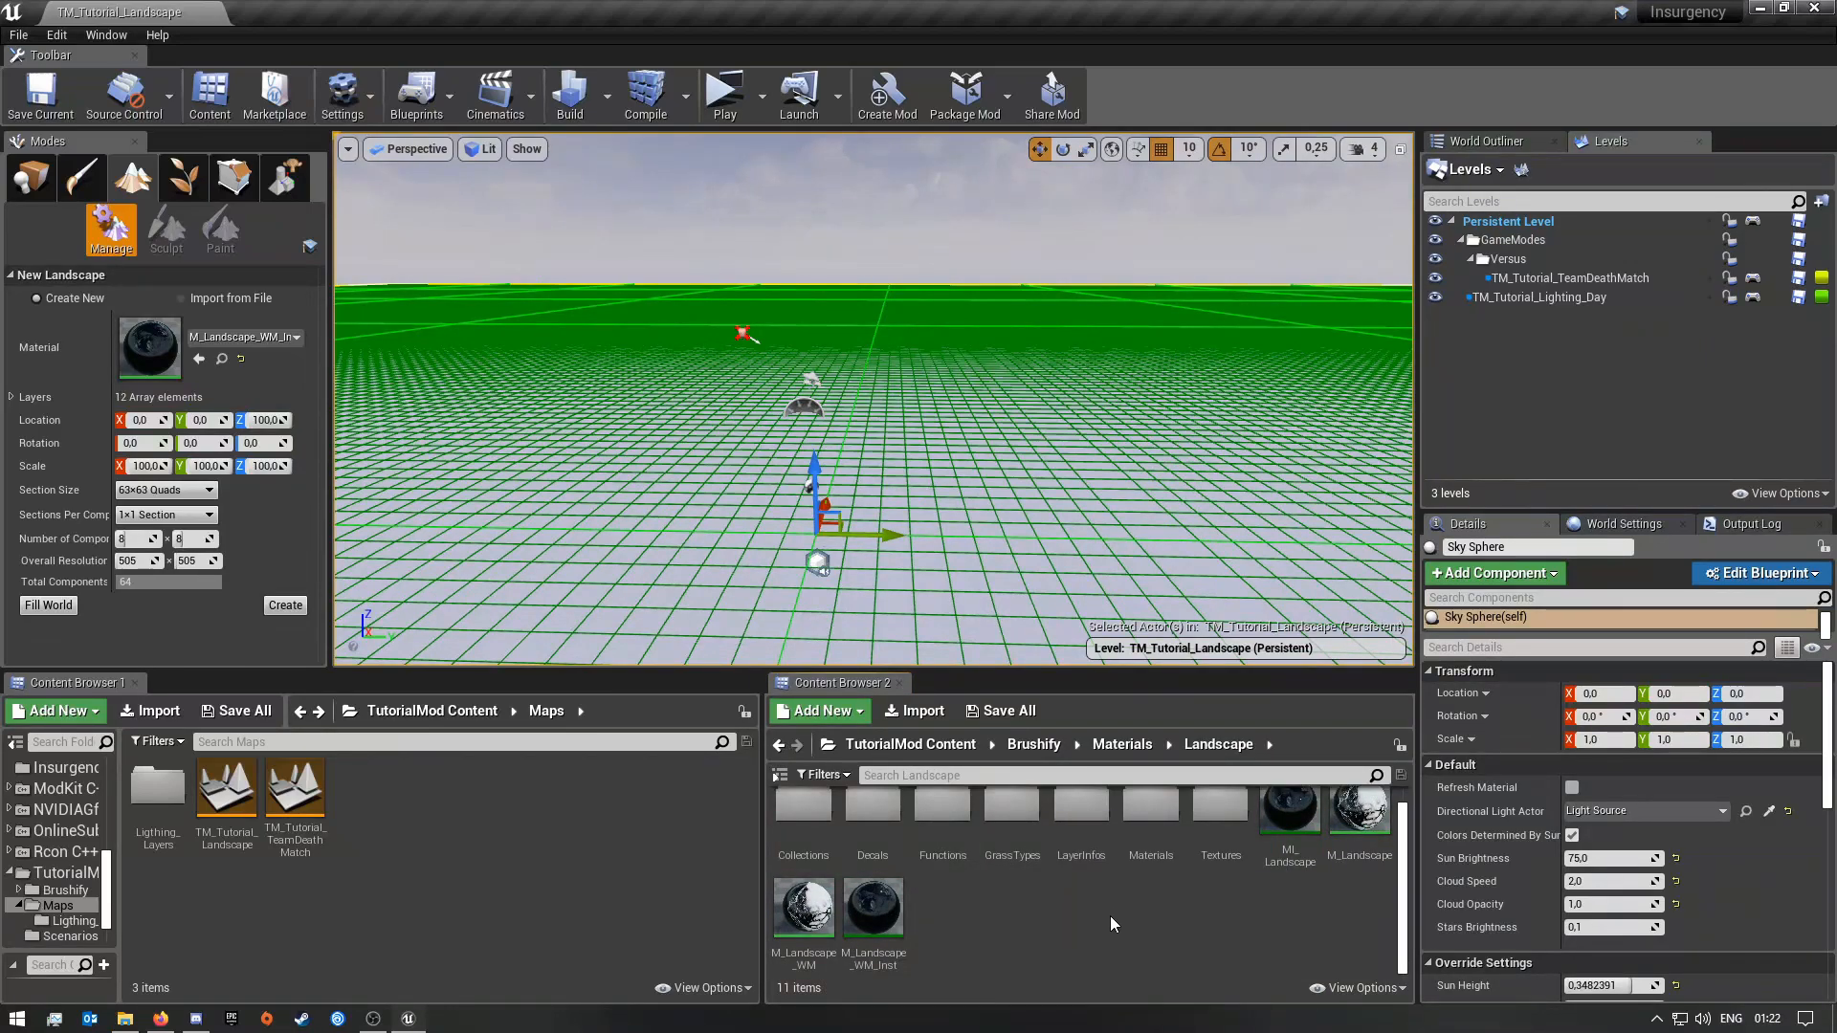
Step: Examine the asset actions, including Create Material Instance, available for the M_Landscape and M_Landscape_WM base materials
click(1347, 838)
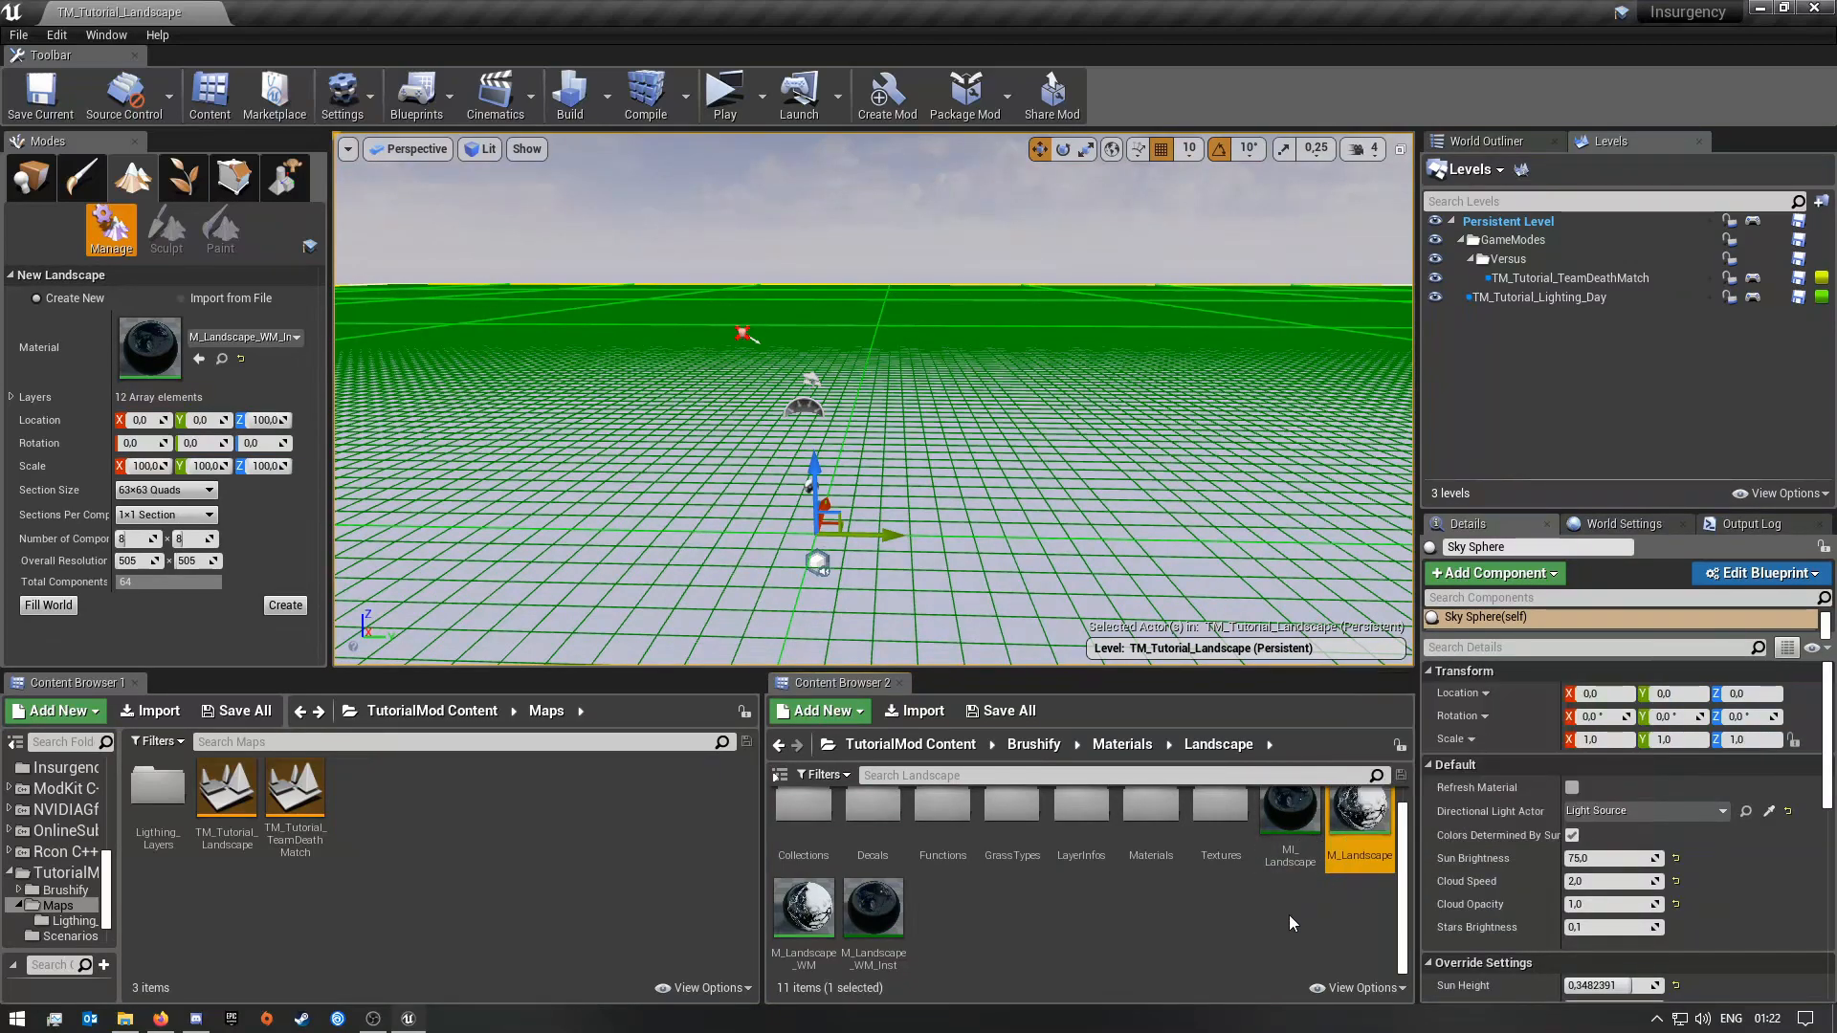
right_click(1348, 840)
mouse_move(1478, 566)
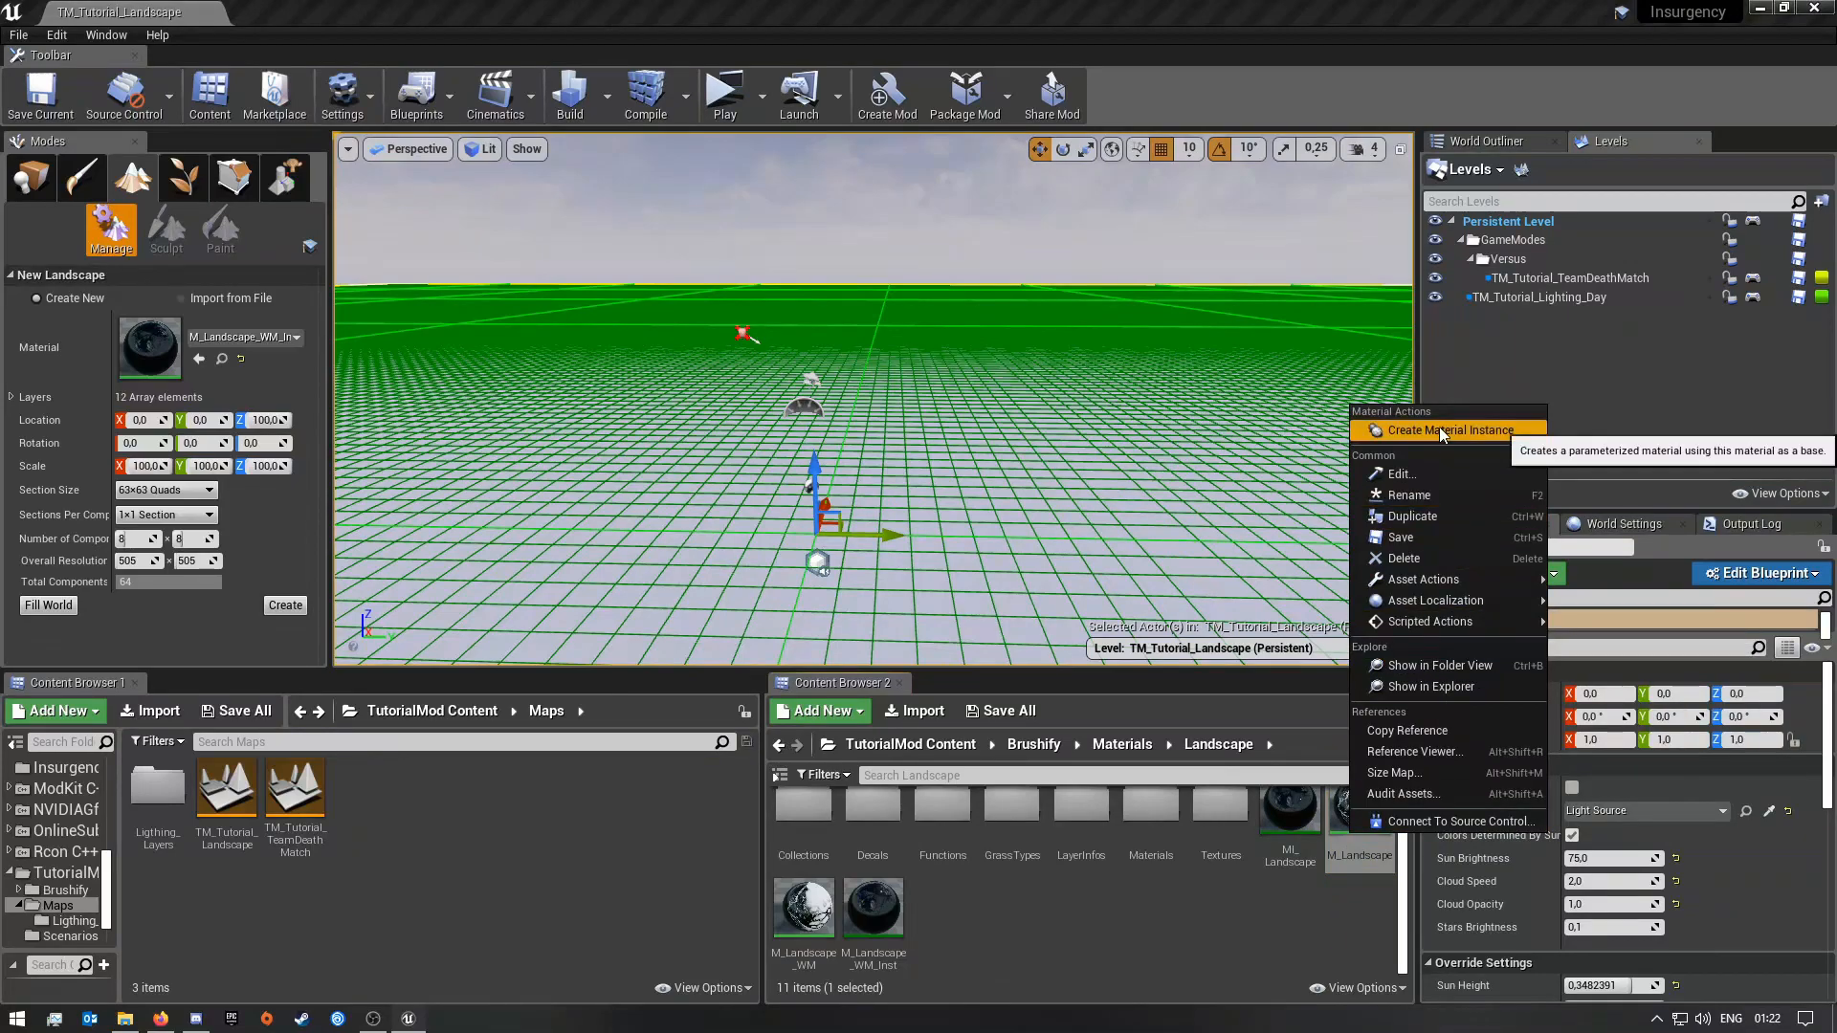
click(1088, 931)
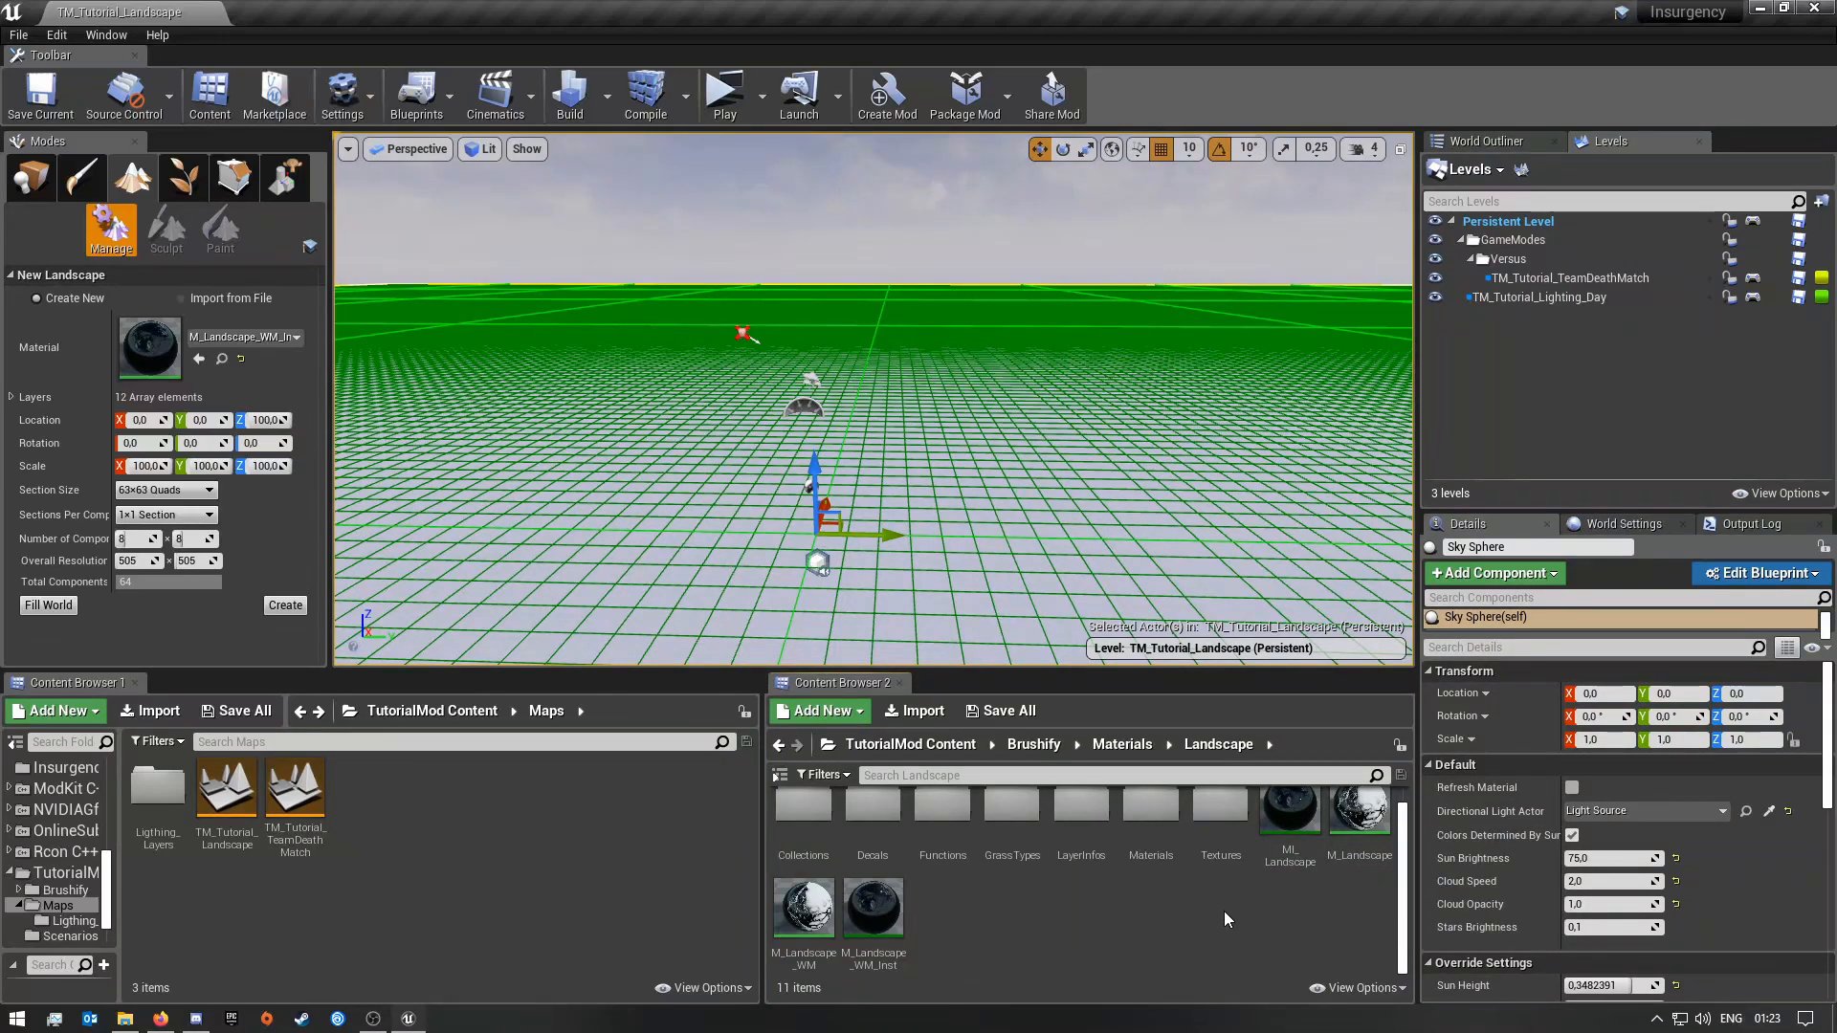
mouse_move(1362, 815)
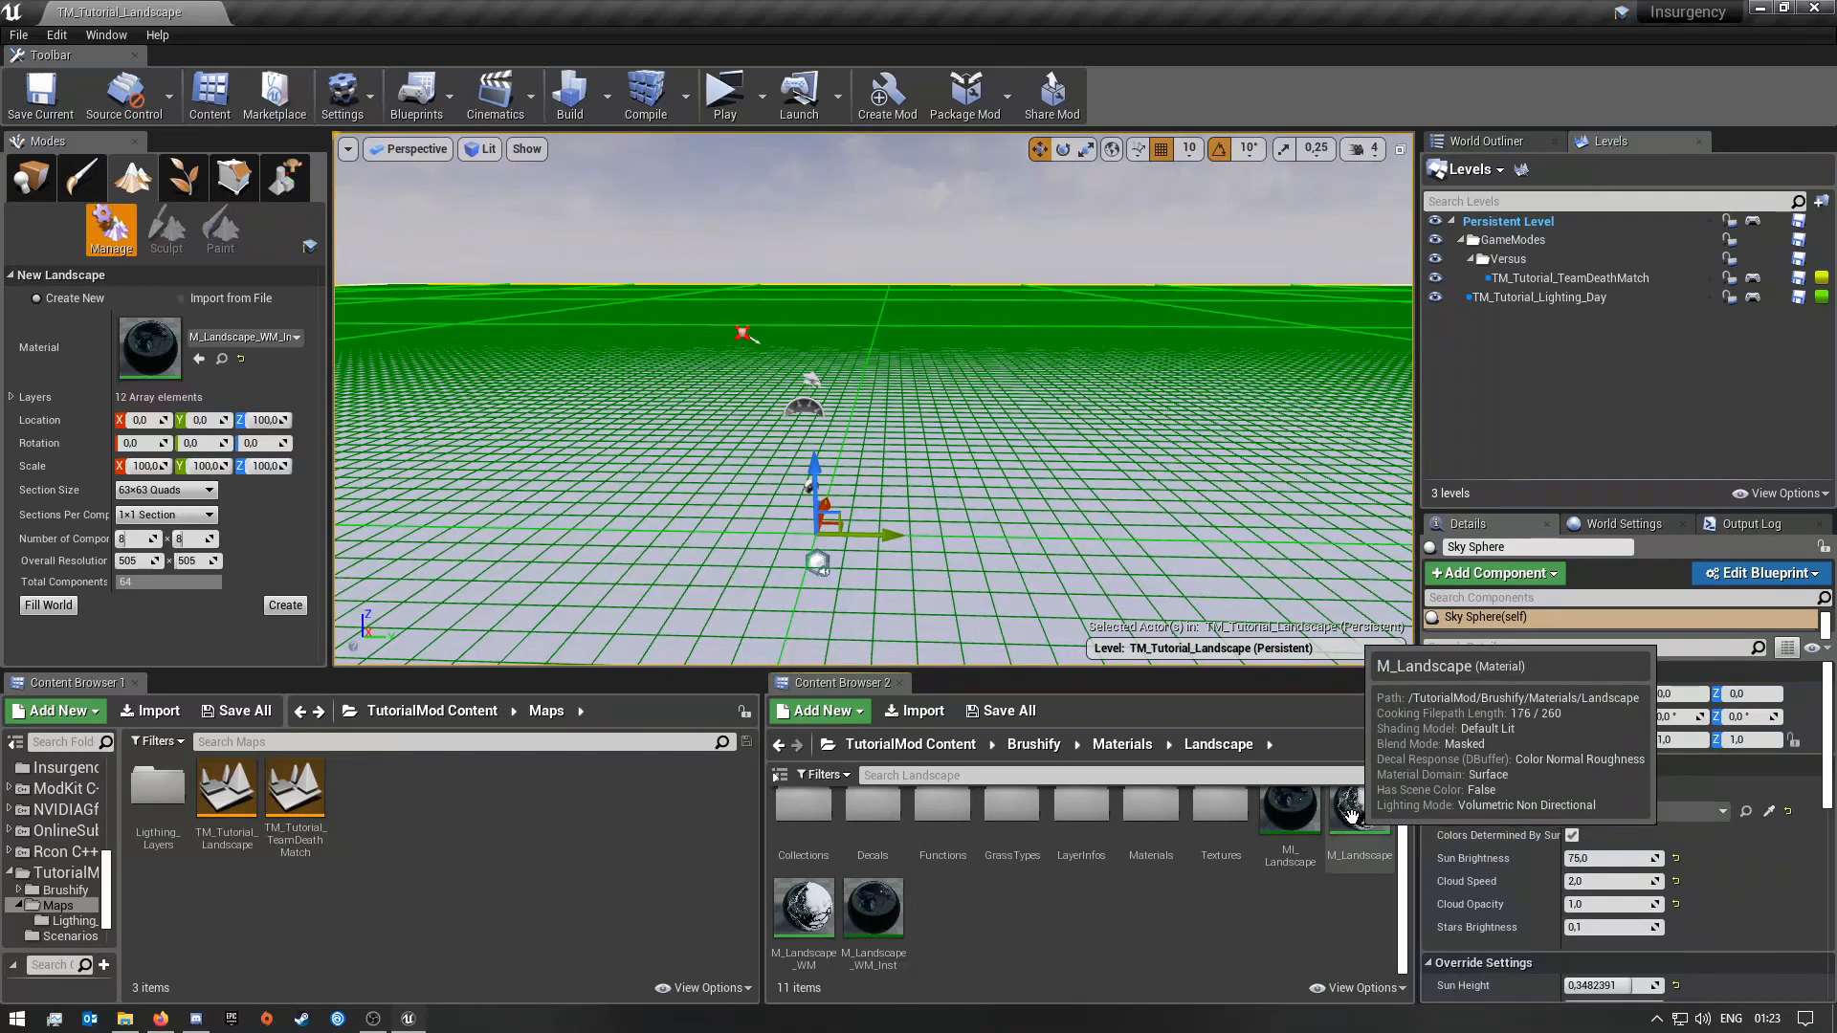
mouse_move(800, 912)
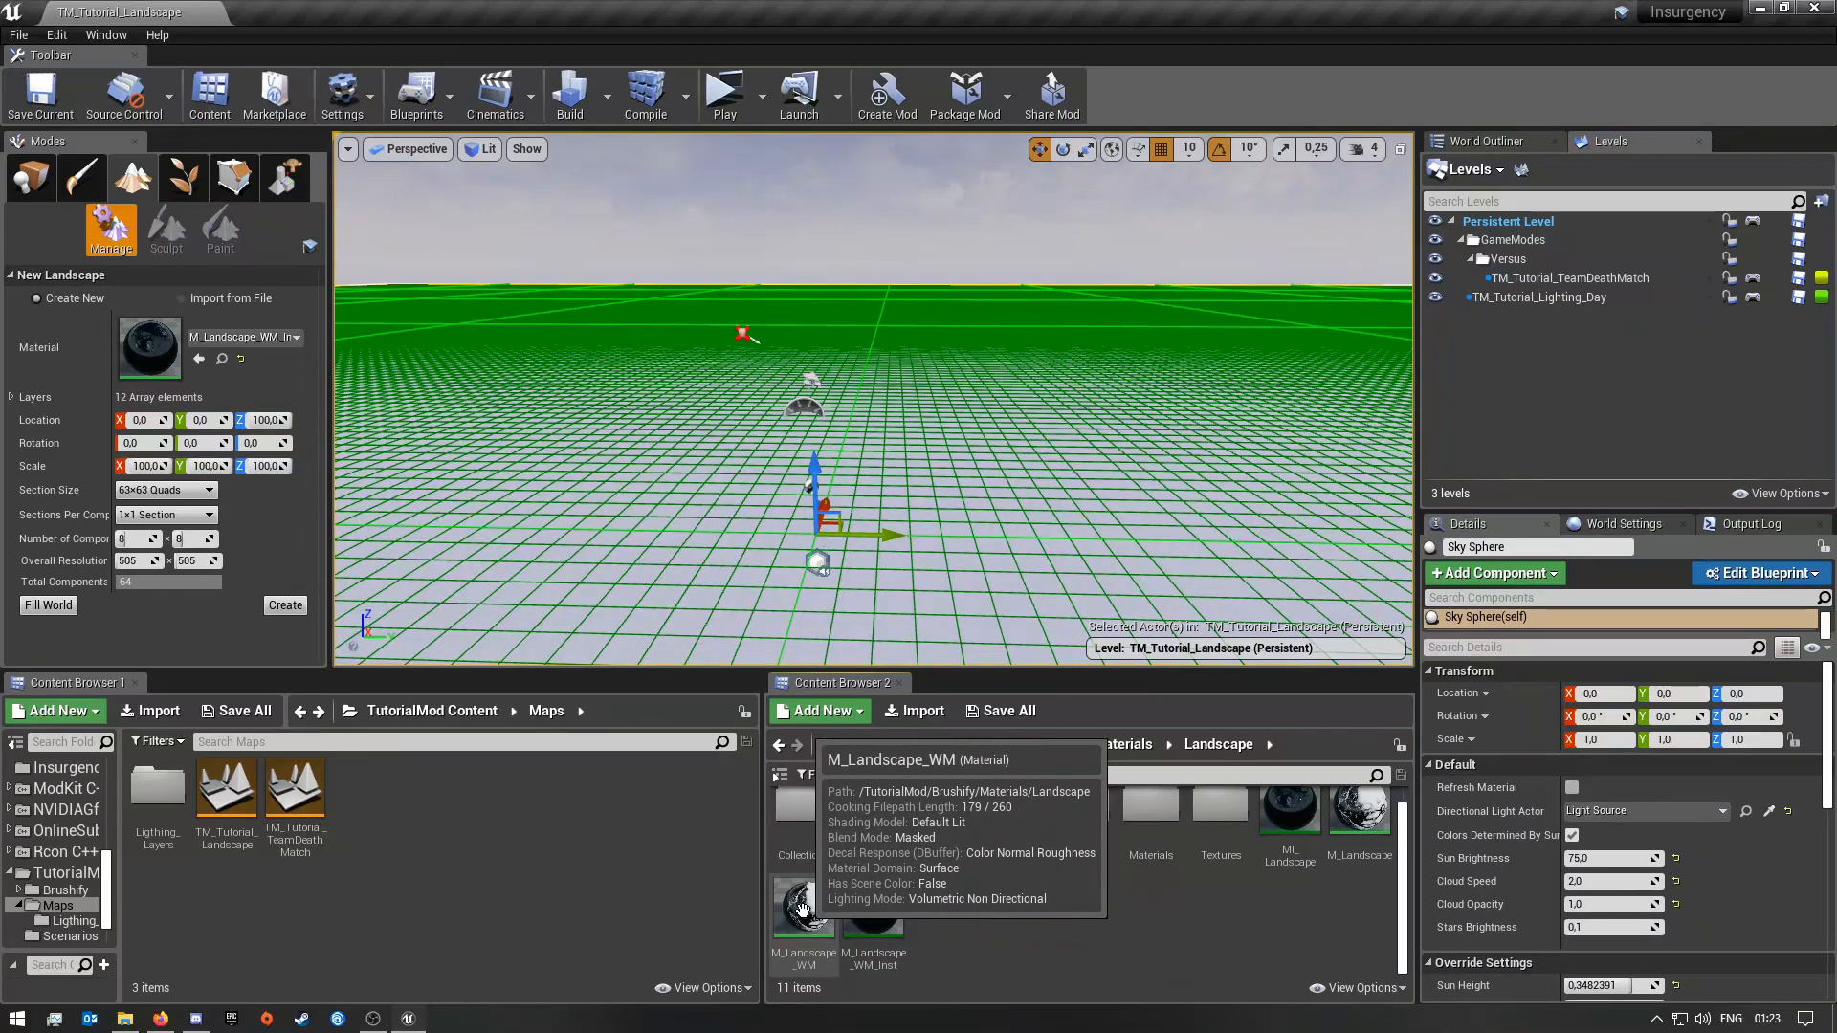
right_click(804, 907)
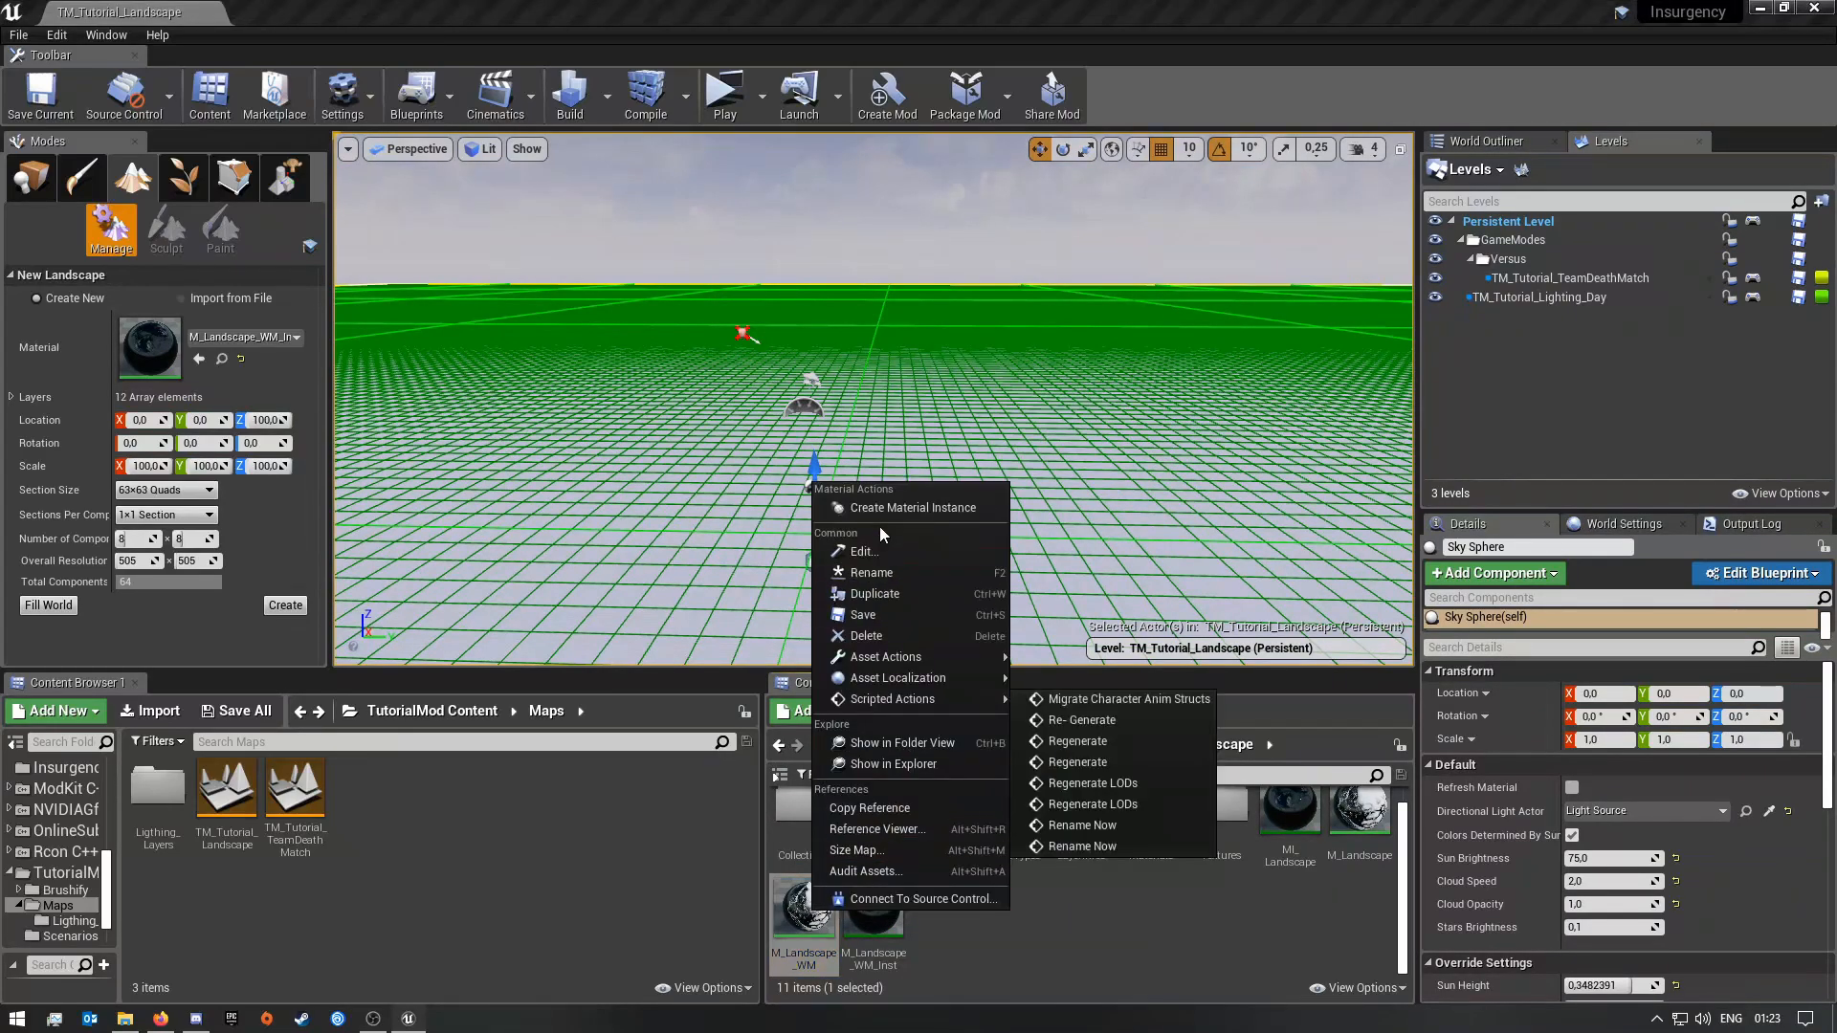
click(1072, 939)
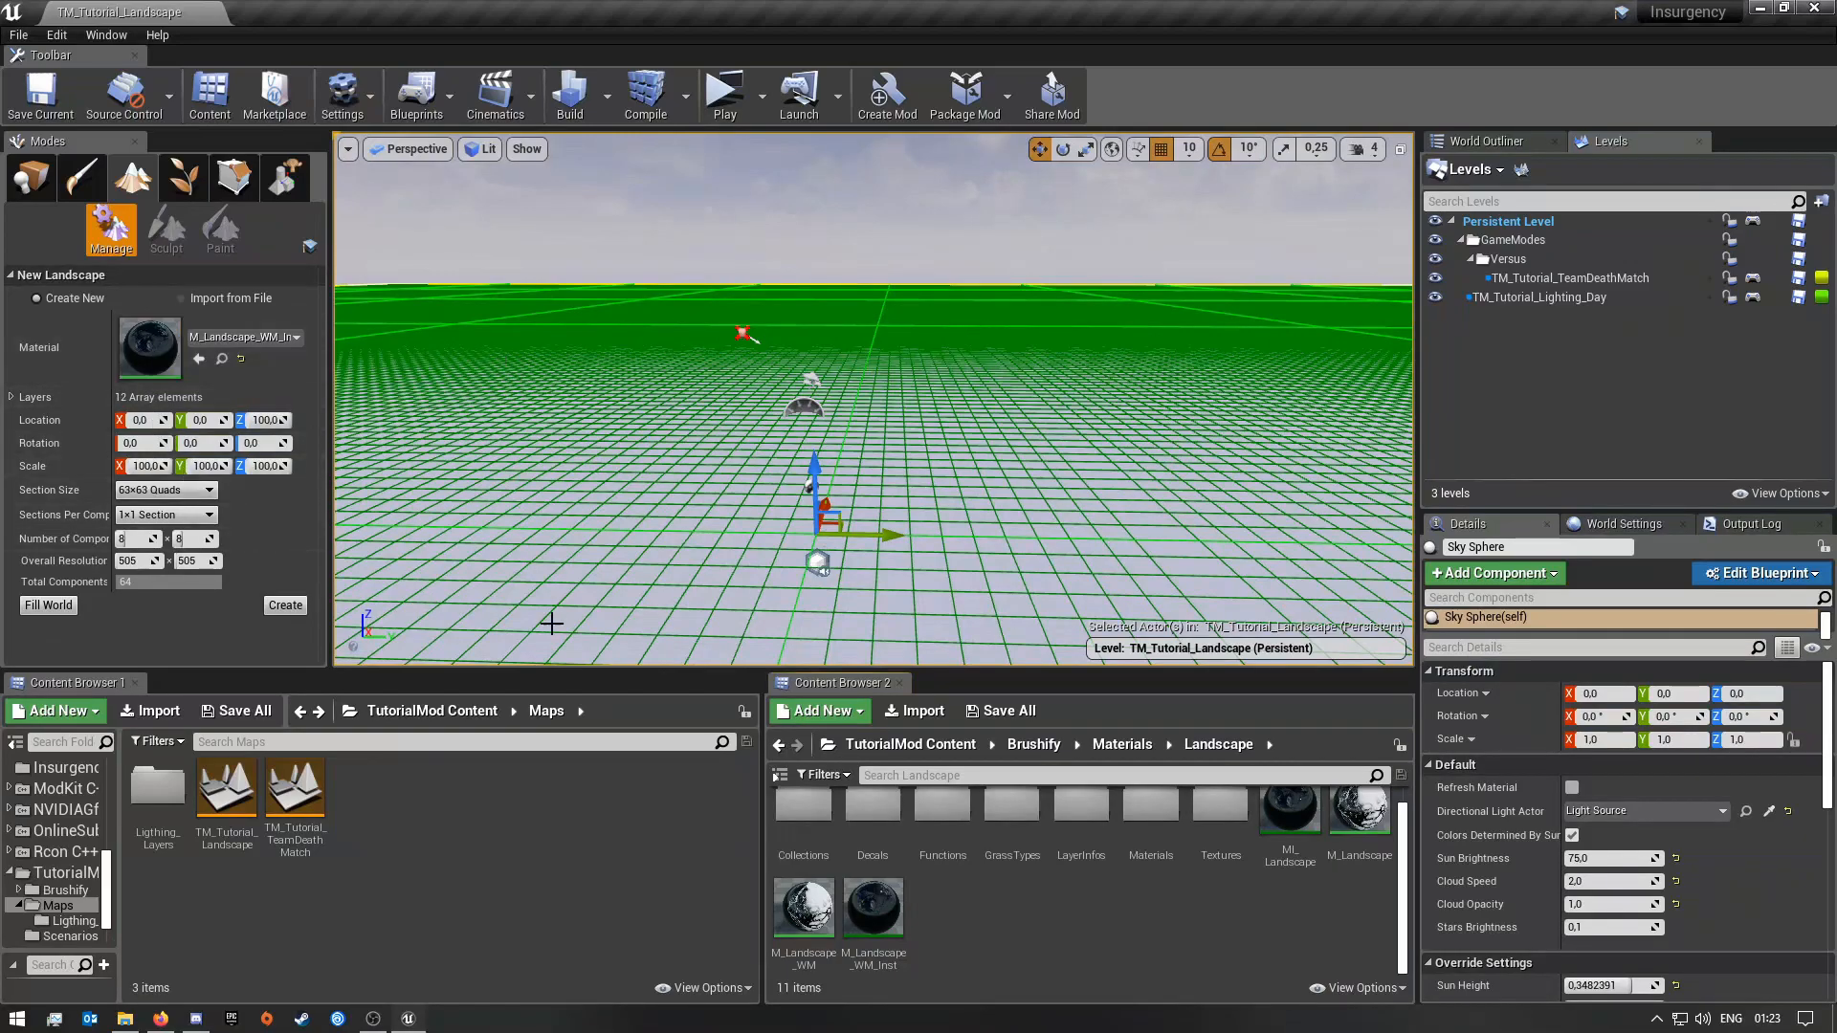
Step: Create a new landscape in the persistent level with the M_Landscape_WM_Inst material and the preset 8 by 8 components
key(s)
right_drag(976, 540, 962, 595)
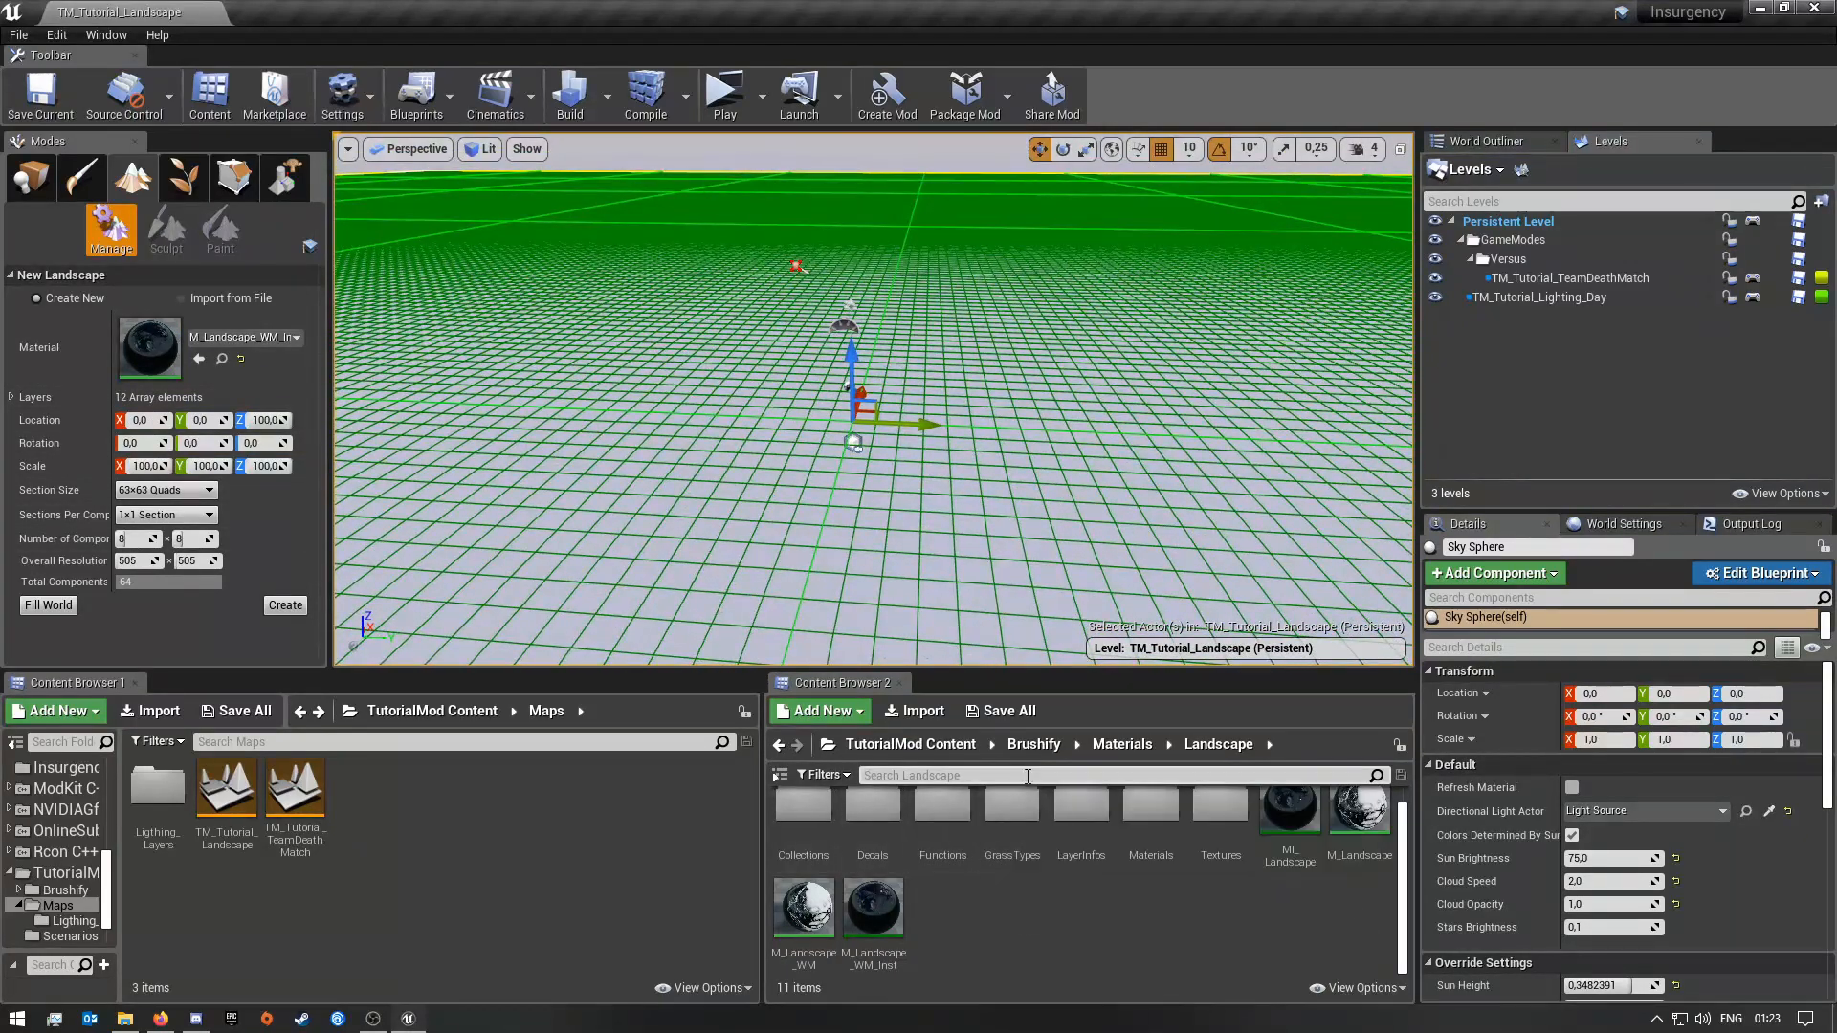
click(918, 746)
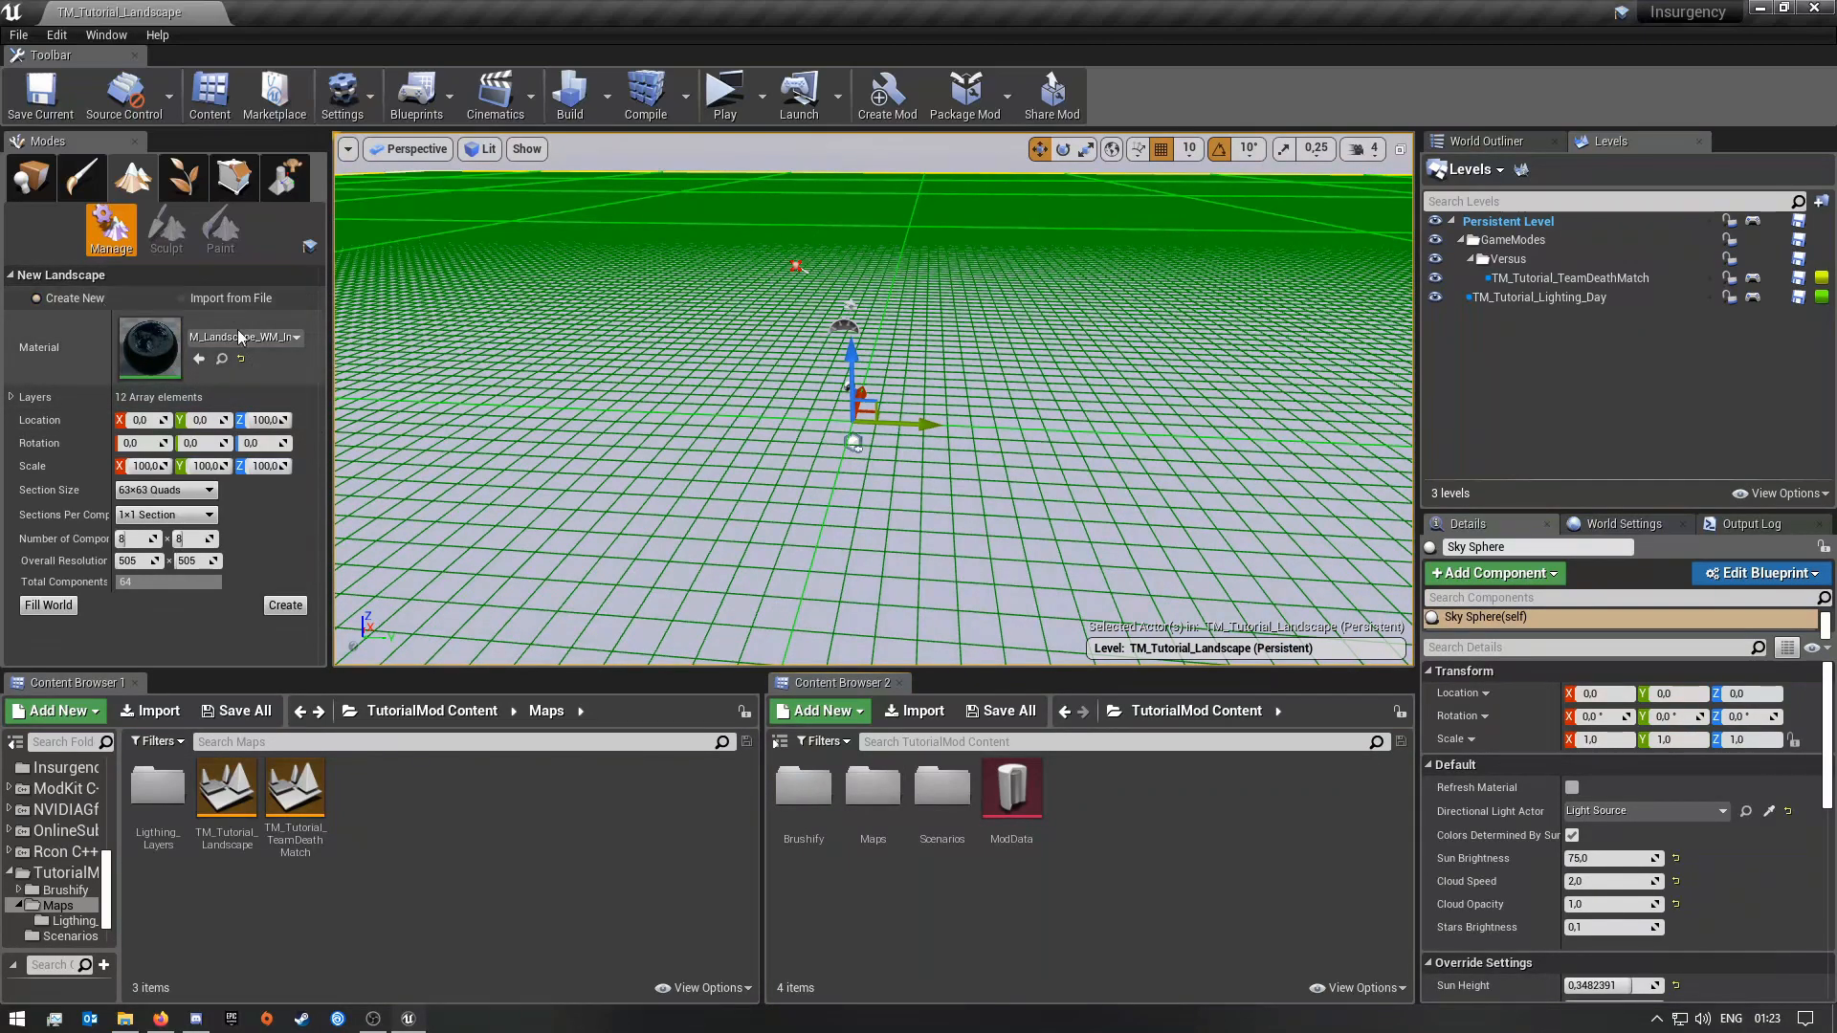
right_drag(624, 423, 689, 430)
right_drag(995, 469, 1138, 414)
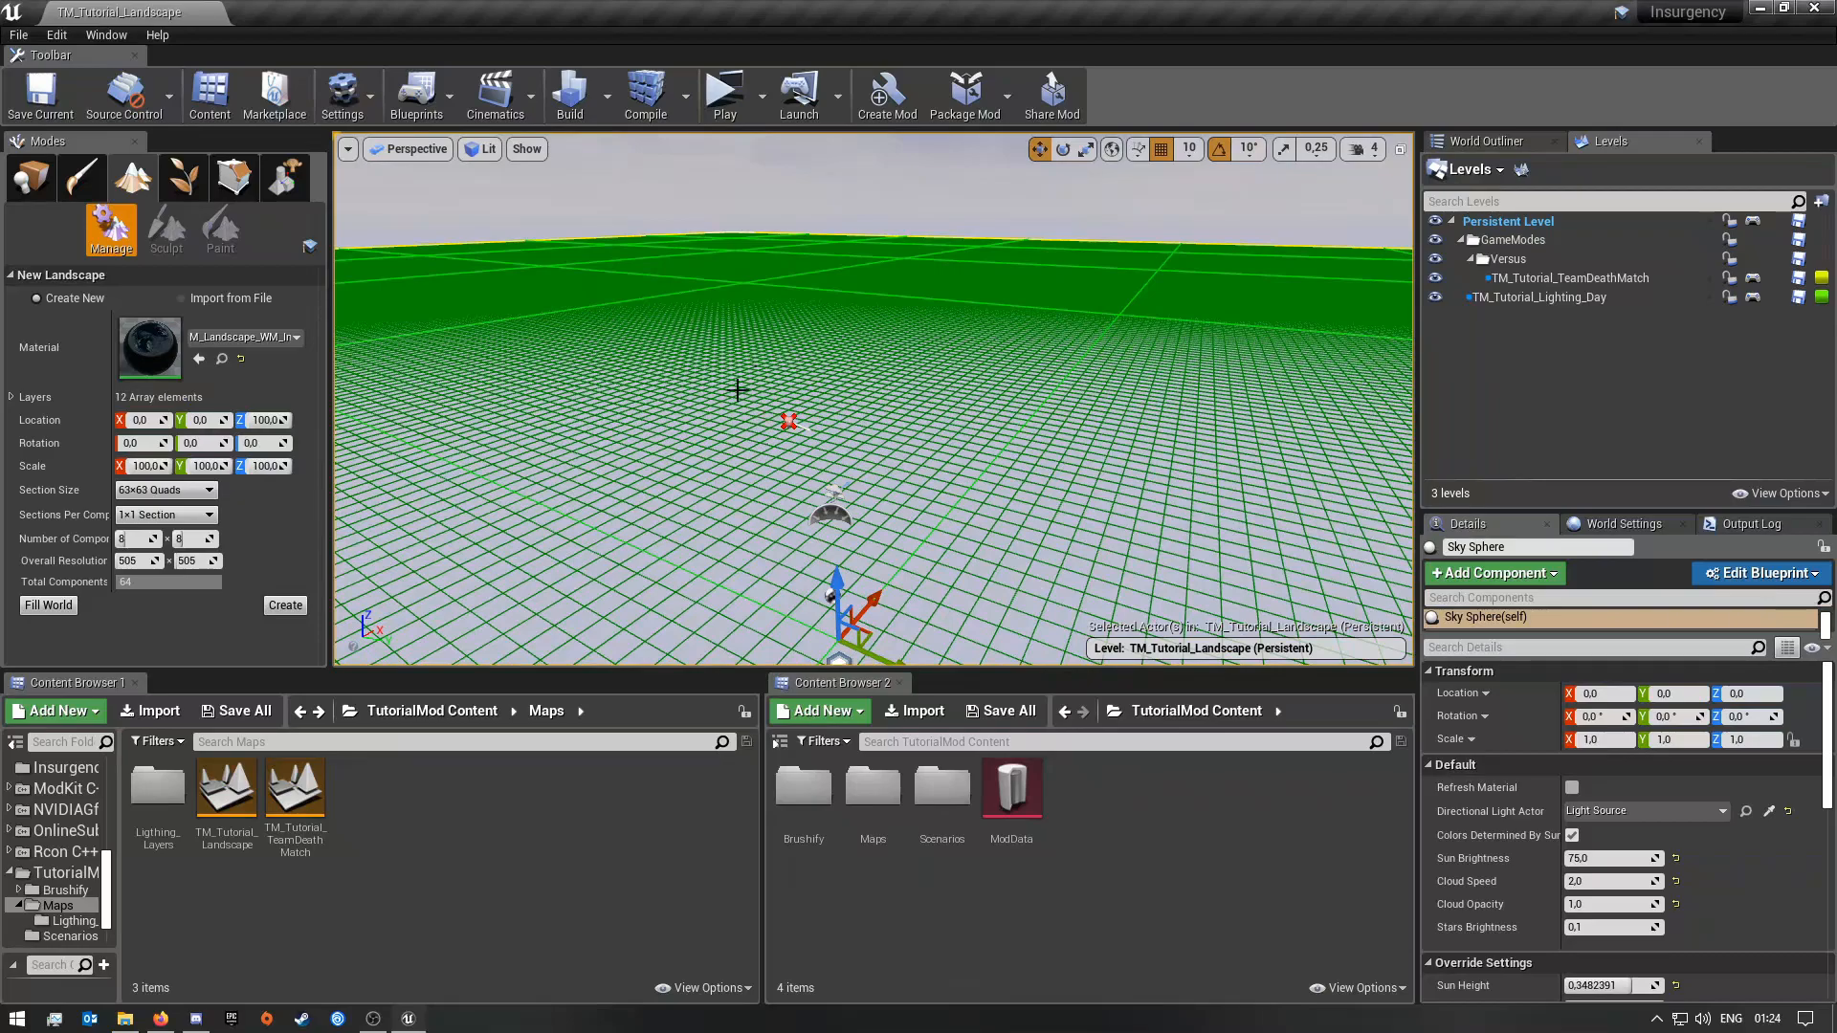
click(288, 606)
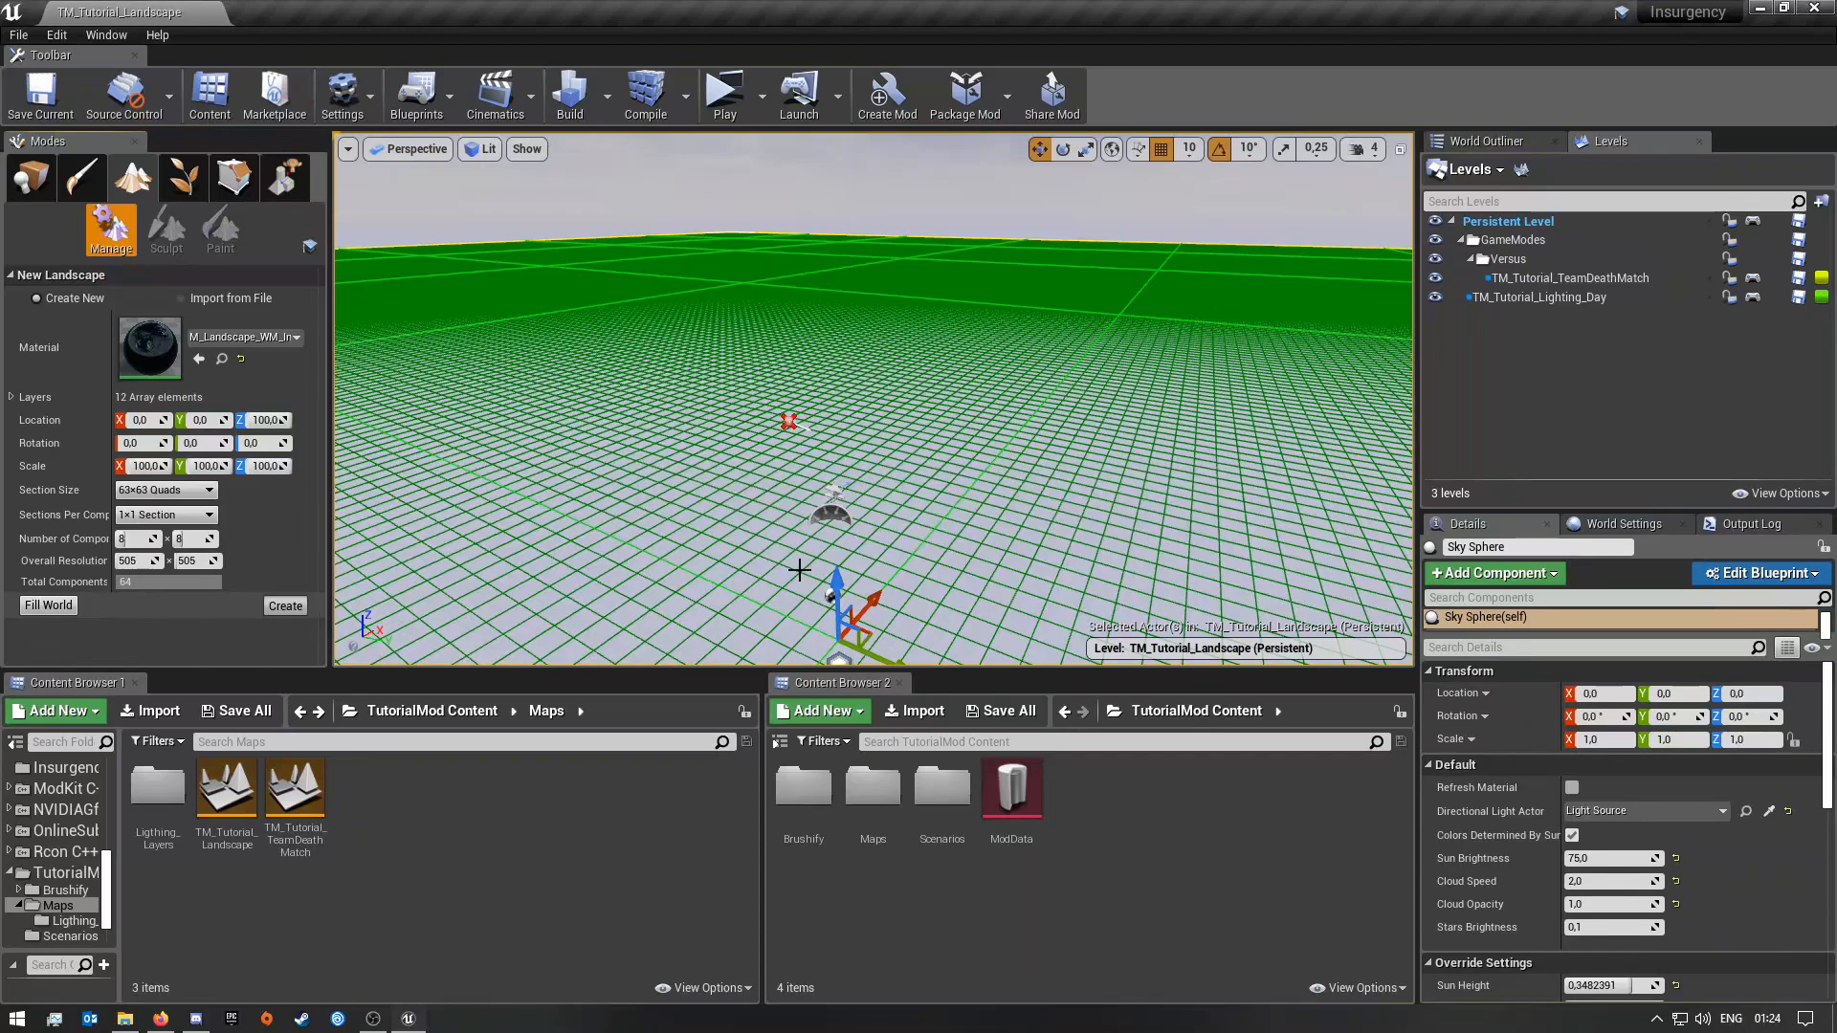
Step: Create the landscape layer info Grass_LayerInfo for the Grass paint layer in the TM_Tutorial_Landscape_sharedassets folder
right_drag(952, 513, 1101, 469)
mouse_move(948, 422)
right_down()
mouse_move(947, 594)
mouse_move(803, 641)
mouse_move(794, 584)
mouse_move(1101, 287)
mouse_move(899, 393)
mouse_move(756, 507)
mouse_move(727, 493)
mouse_move(622, 512)
mouse_move(1084, 554)
mouse_move(1117, 478)
right_up()
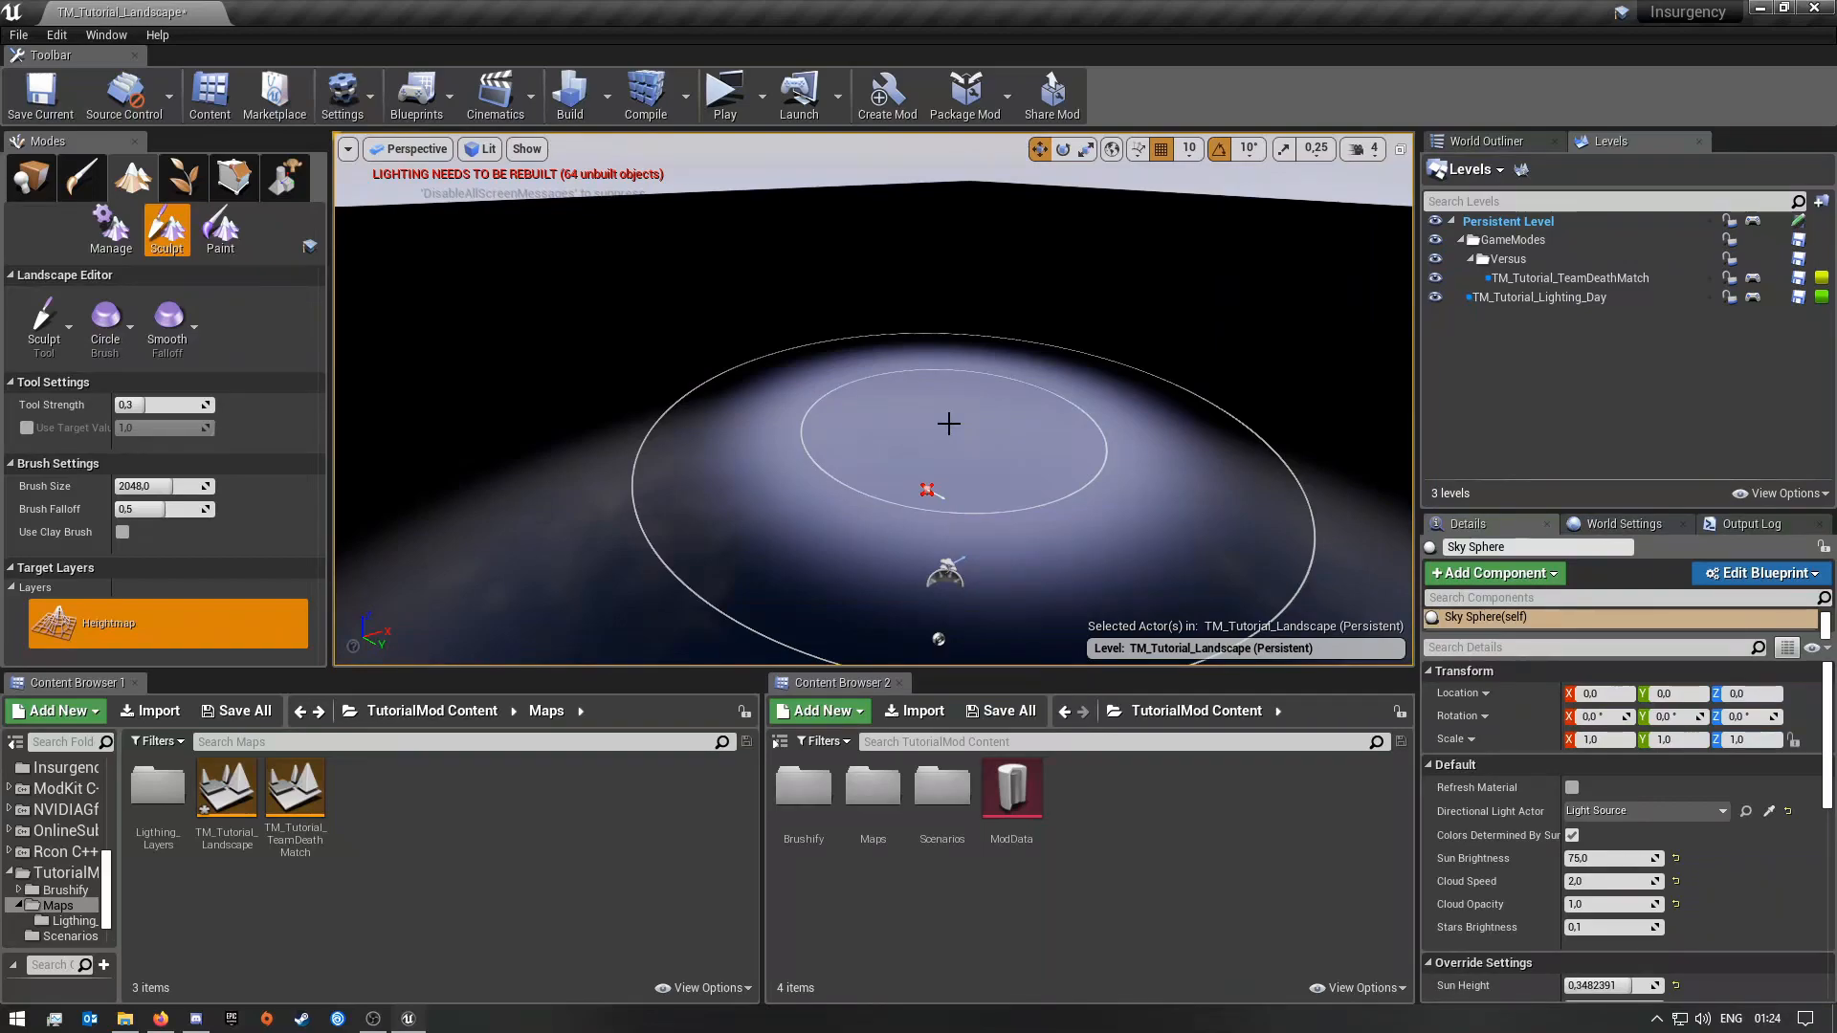
right_drag(674, 353, 675, 276)
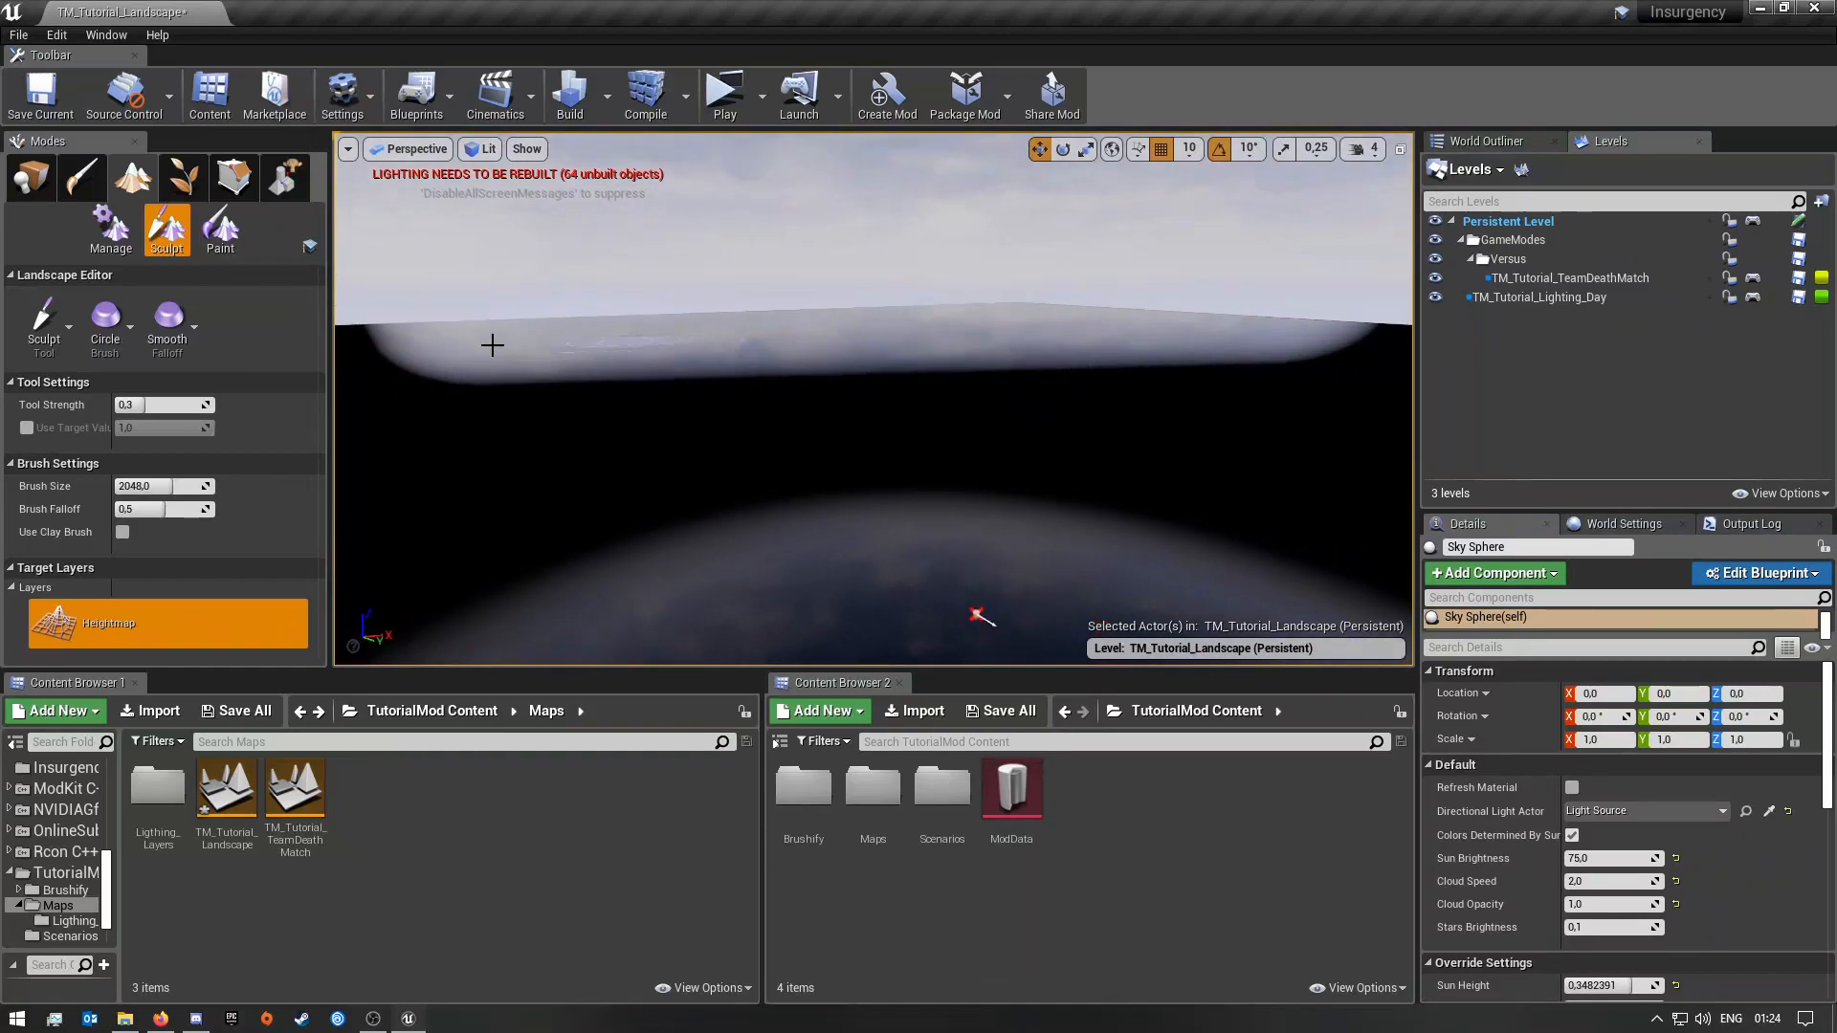
click(224, 234)
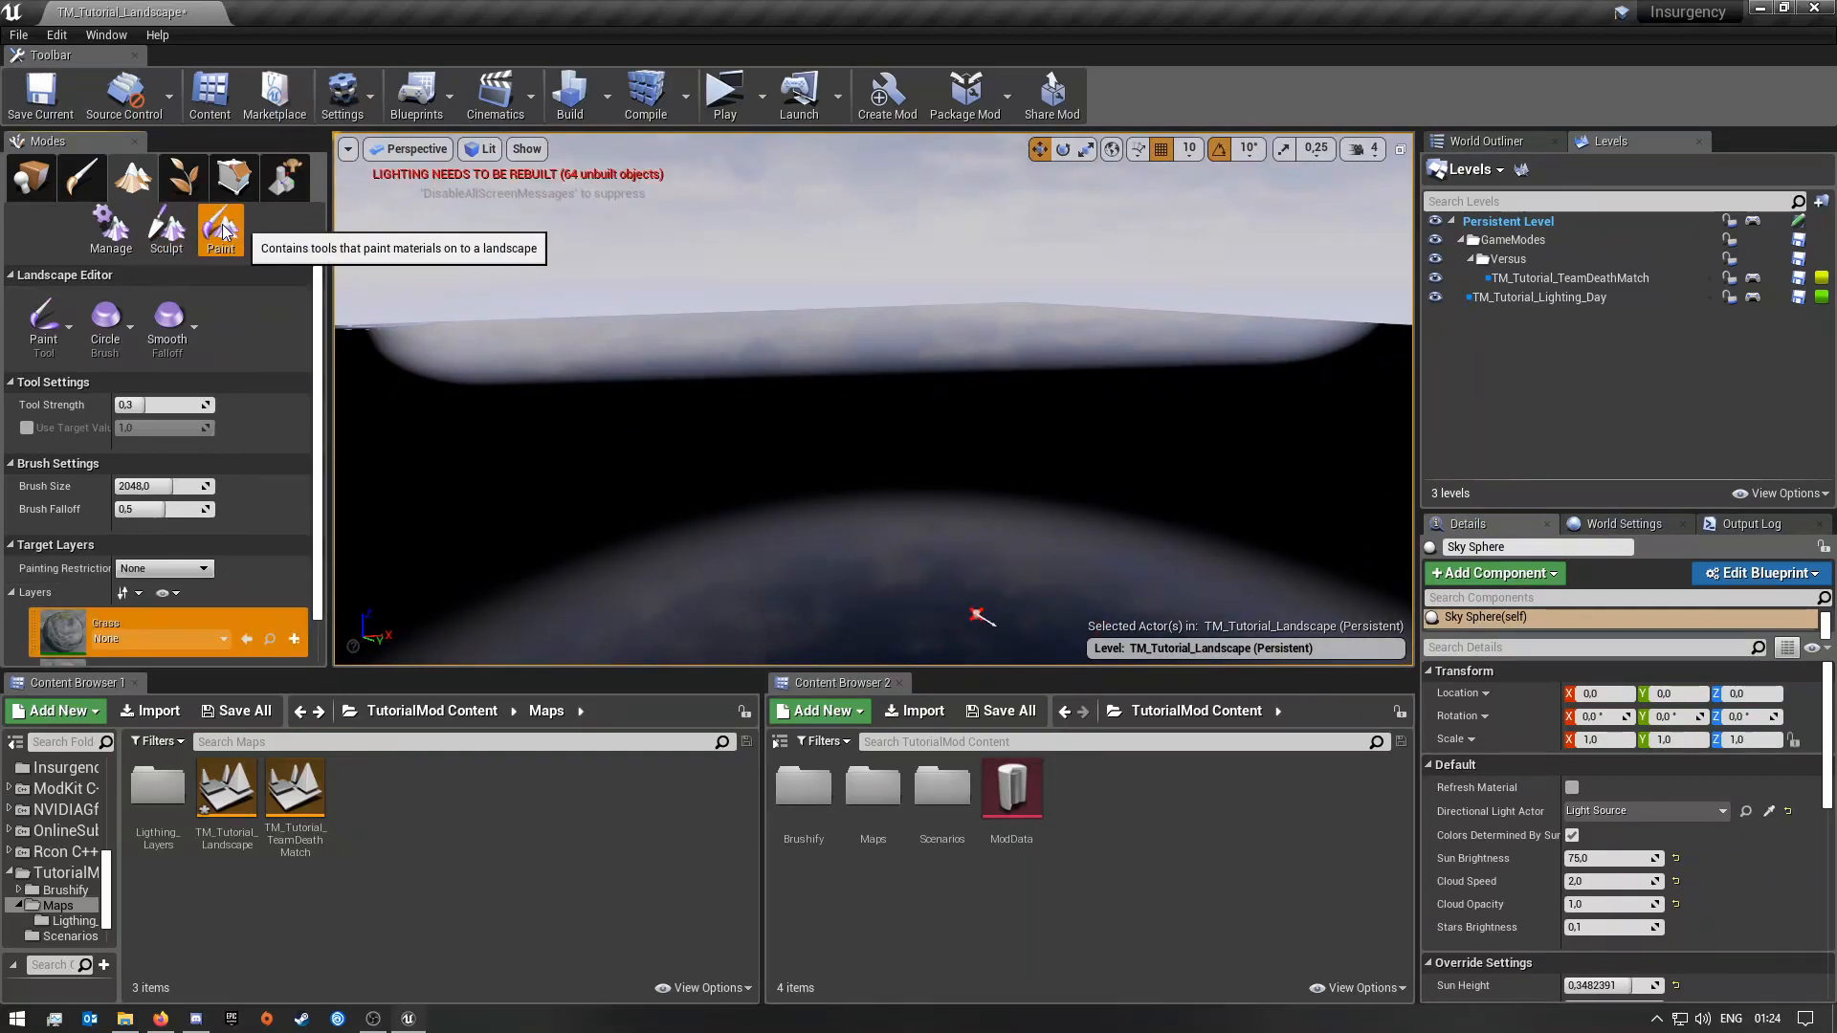
scroll(243, 475, down, 2)
scroll(244, 493, down, 2)
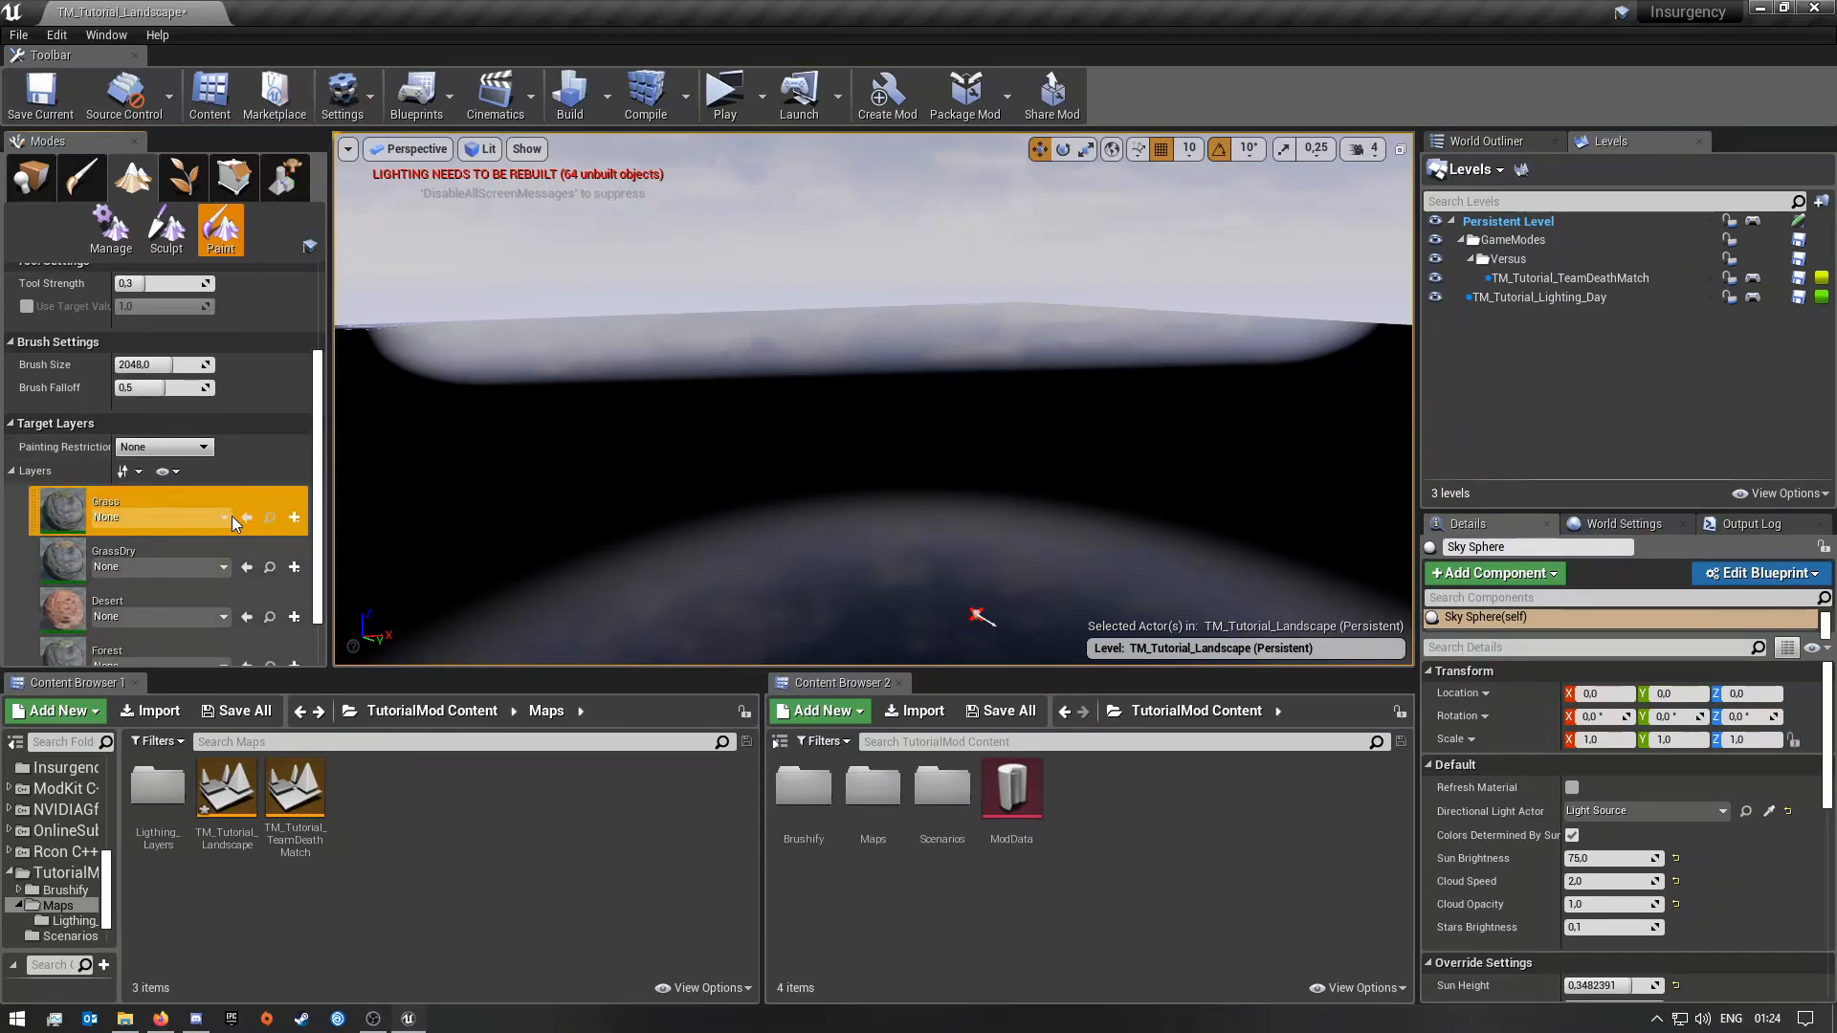
scroll(232, 514, down, 2)
click(295, 425)
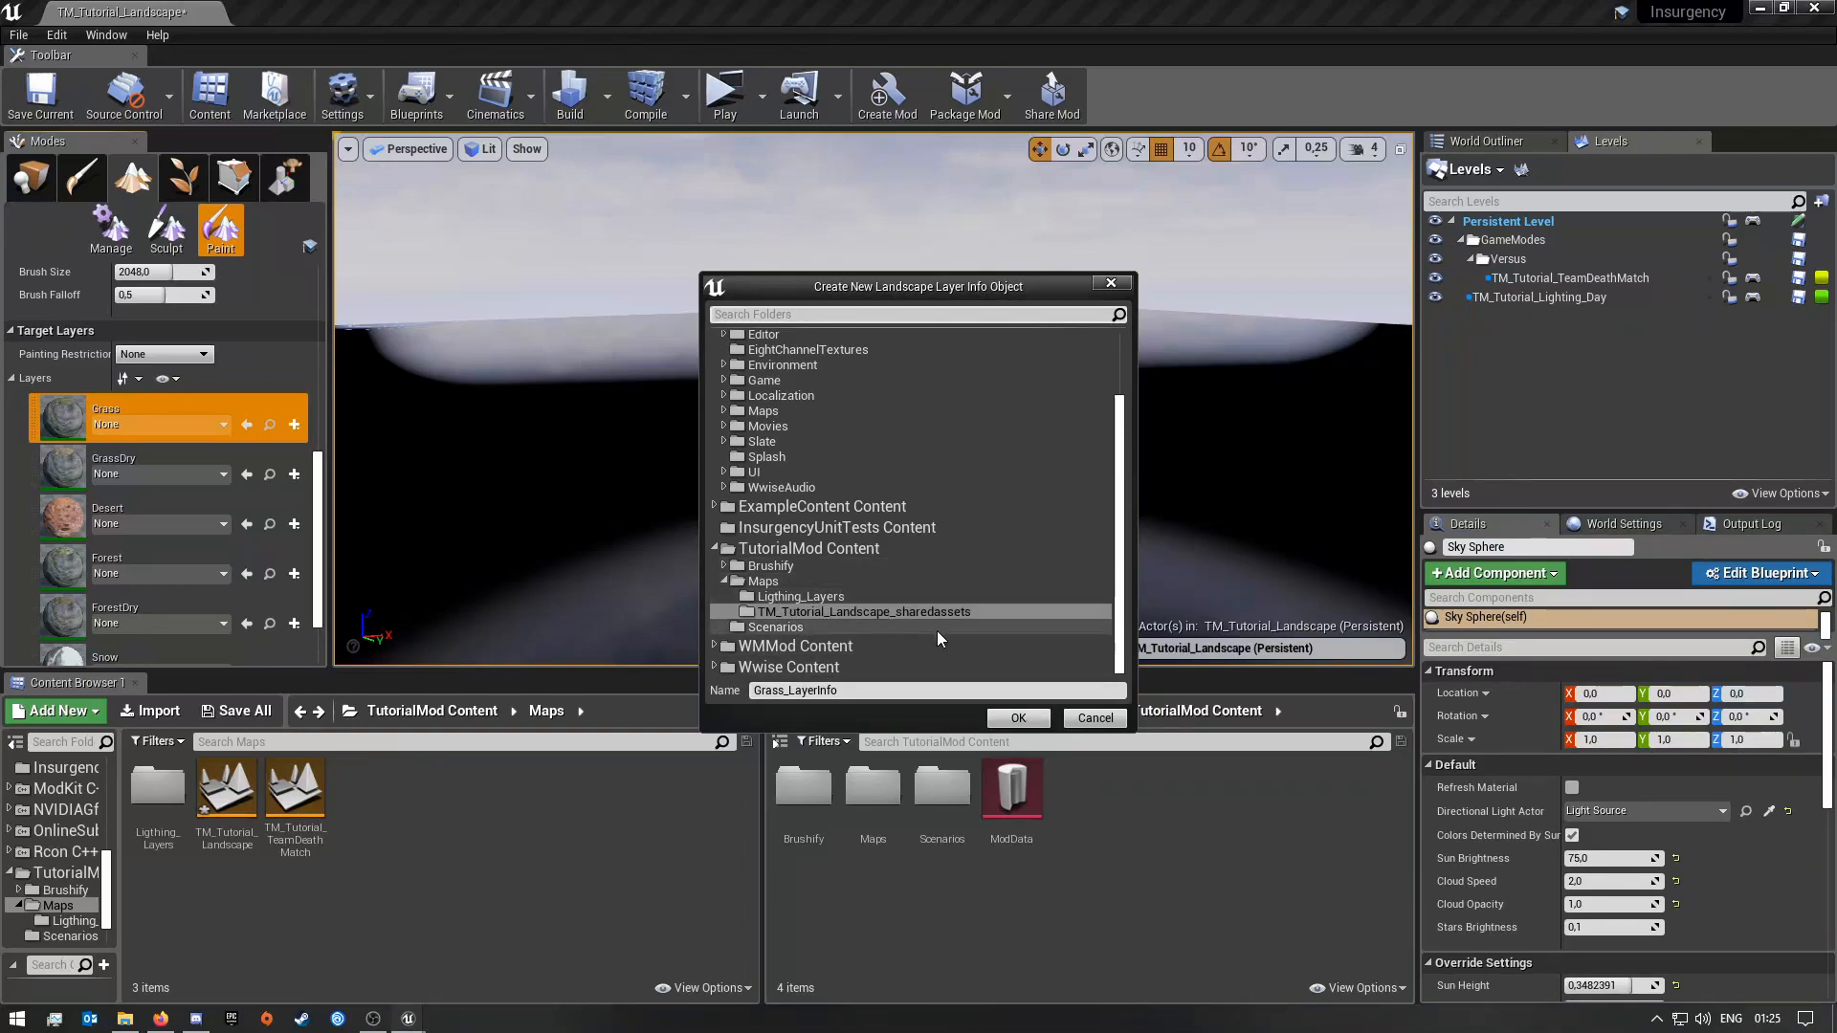
click(1032, 716)
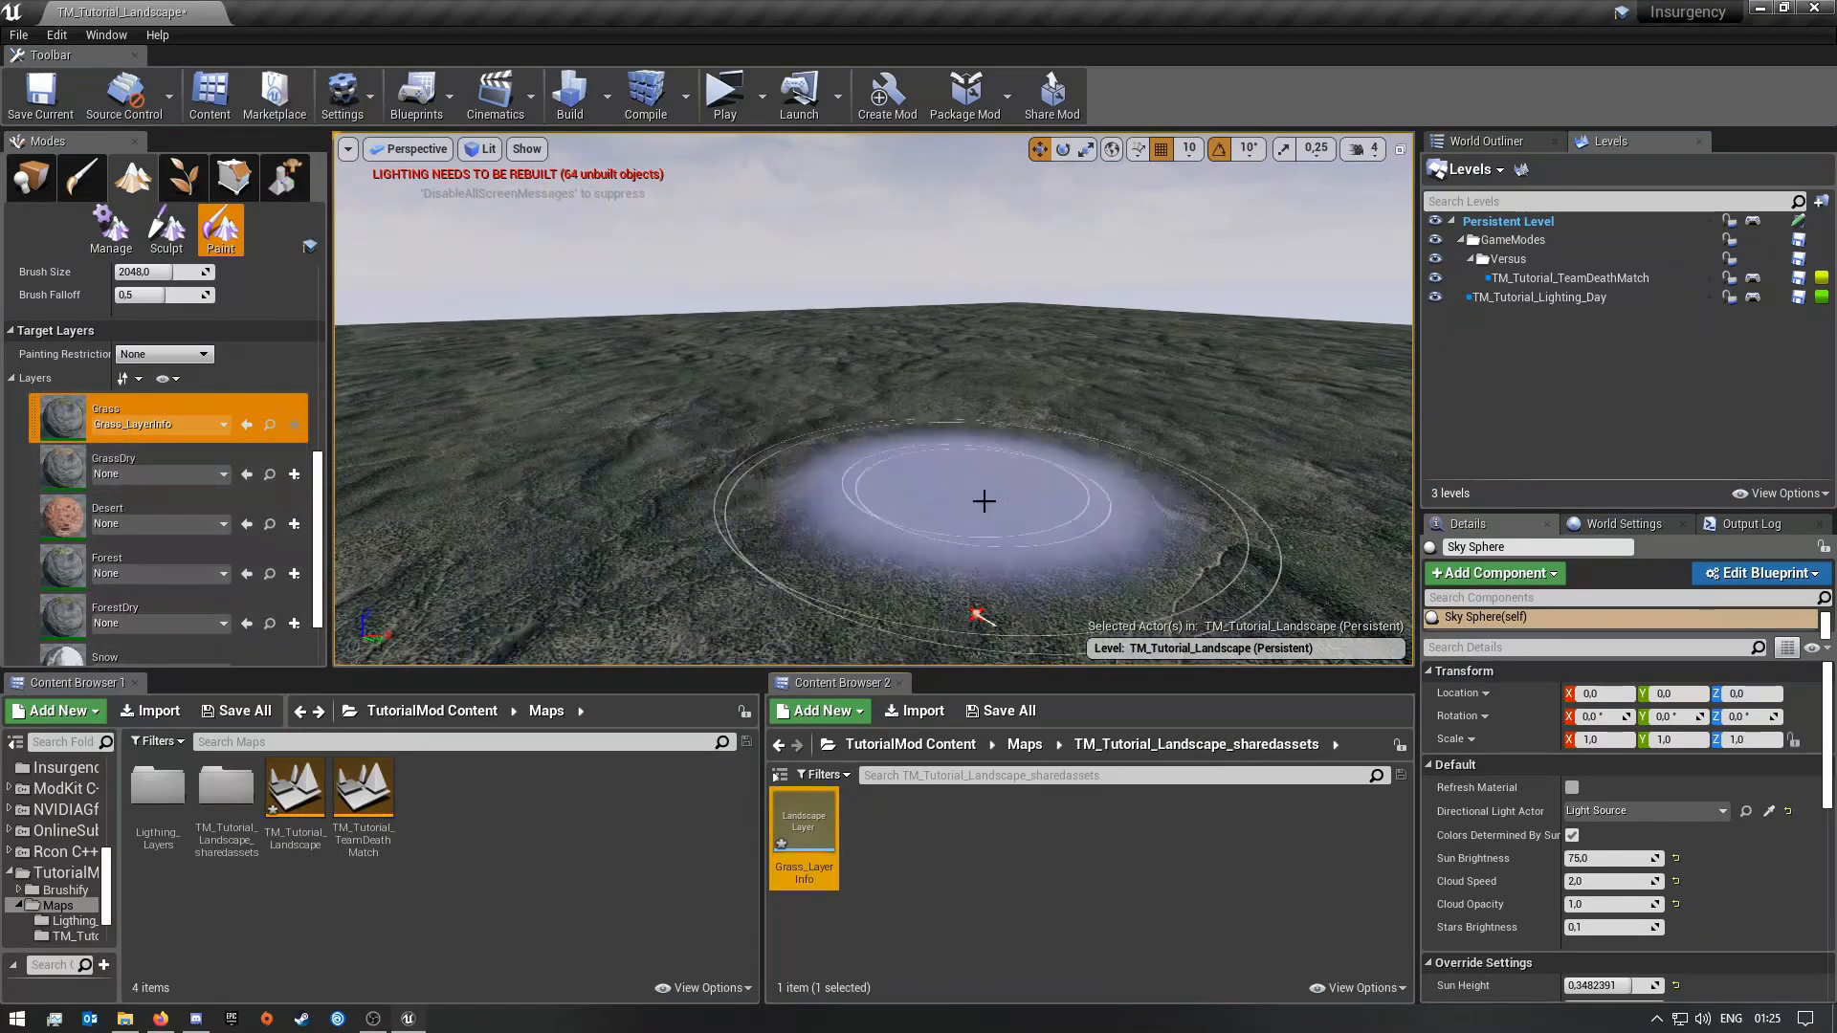
key(w)
mouse_move(914, 531)
right_down()
mouse_move(1014, 622)
mouse_move(1028, 660)
mouse_move(1077, 660)
mouse_move(1081, 507)
mouse_move(813, 426)
mouse_move(674, 417)
mouse_move(675, 574)
mouse_move(674, 483)
mouse_move(675, 507)
mouse_move(674, 483)
mouse_move(627, 474)
mouse_move(712, 470)
mouse_move(713, 488)
mouse_move(809, 517)
mouse_move(820, 474)
right_up()
key(w)
key(s)
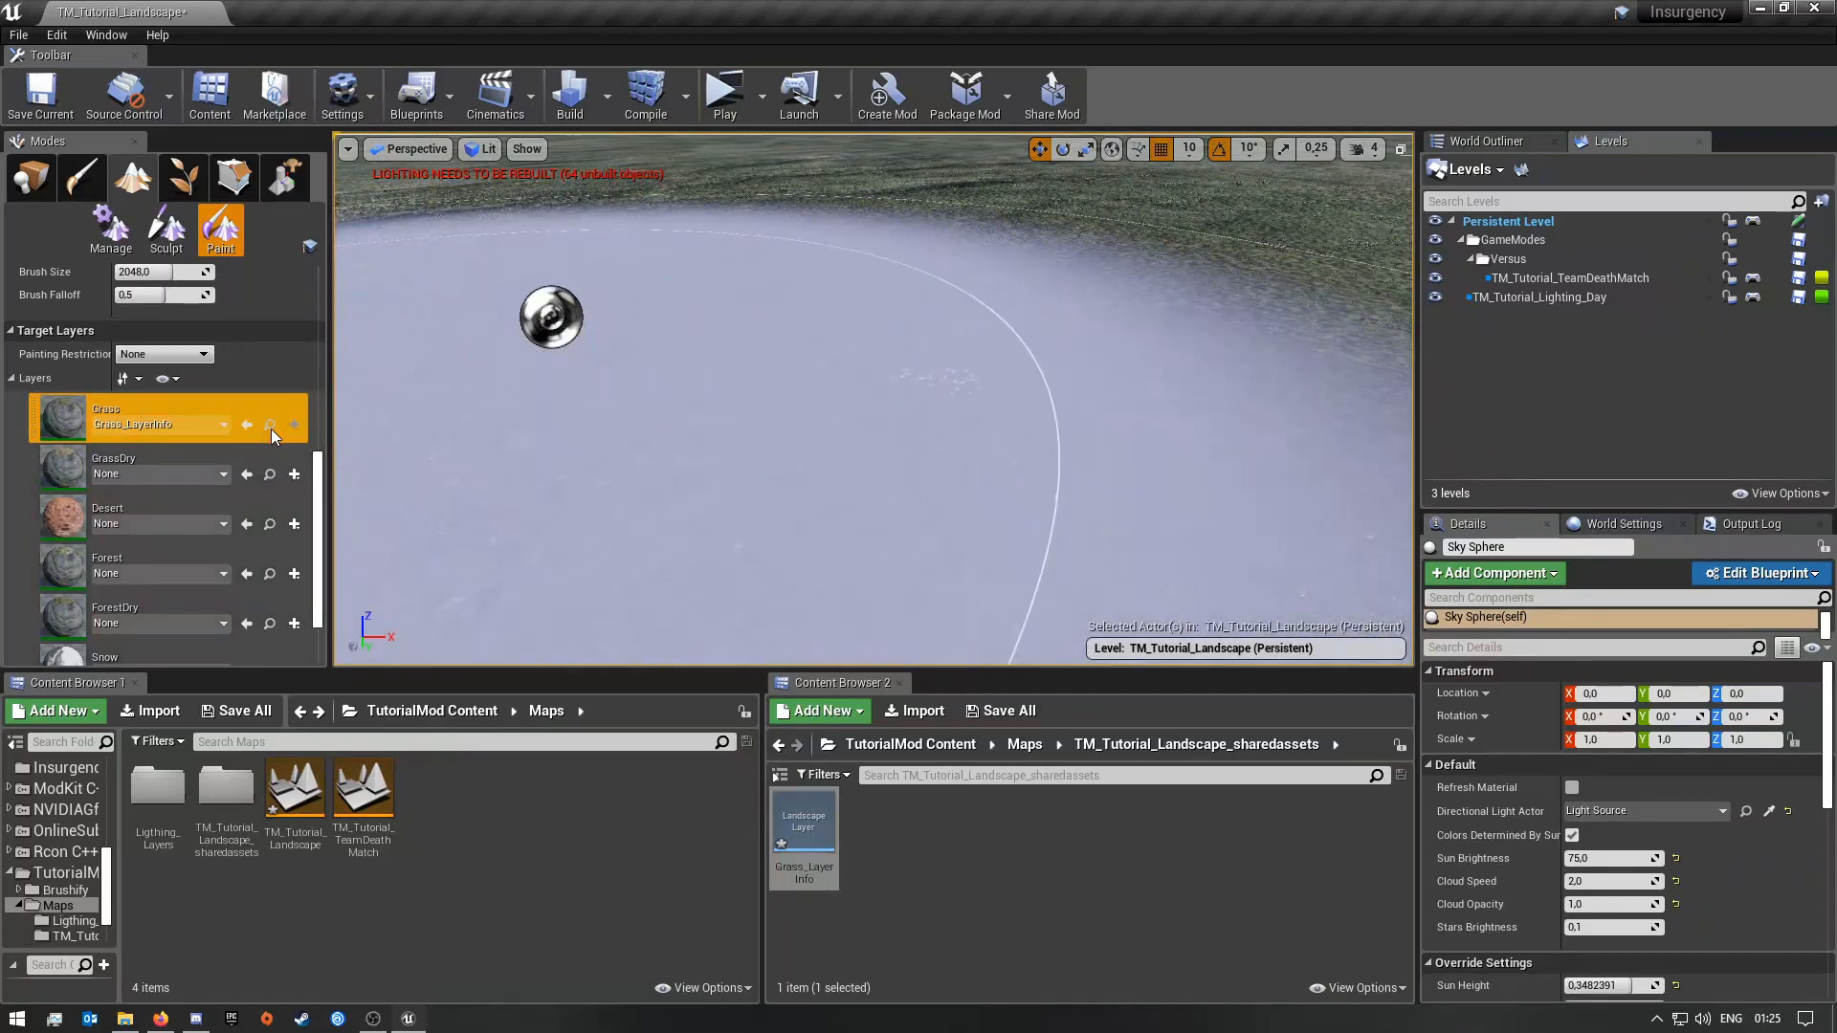
Step: Create weight-blended layer infos GrassDry_LayerInfo and Desert_LayerInfo for the GrassDry and Desert paint layers in the TM_Tutorial_Landscape_sharedassets folder
click(294, 474)
click(335, 495)
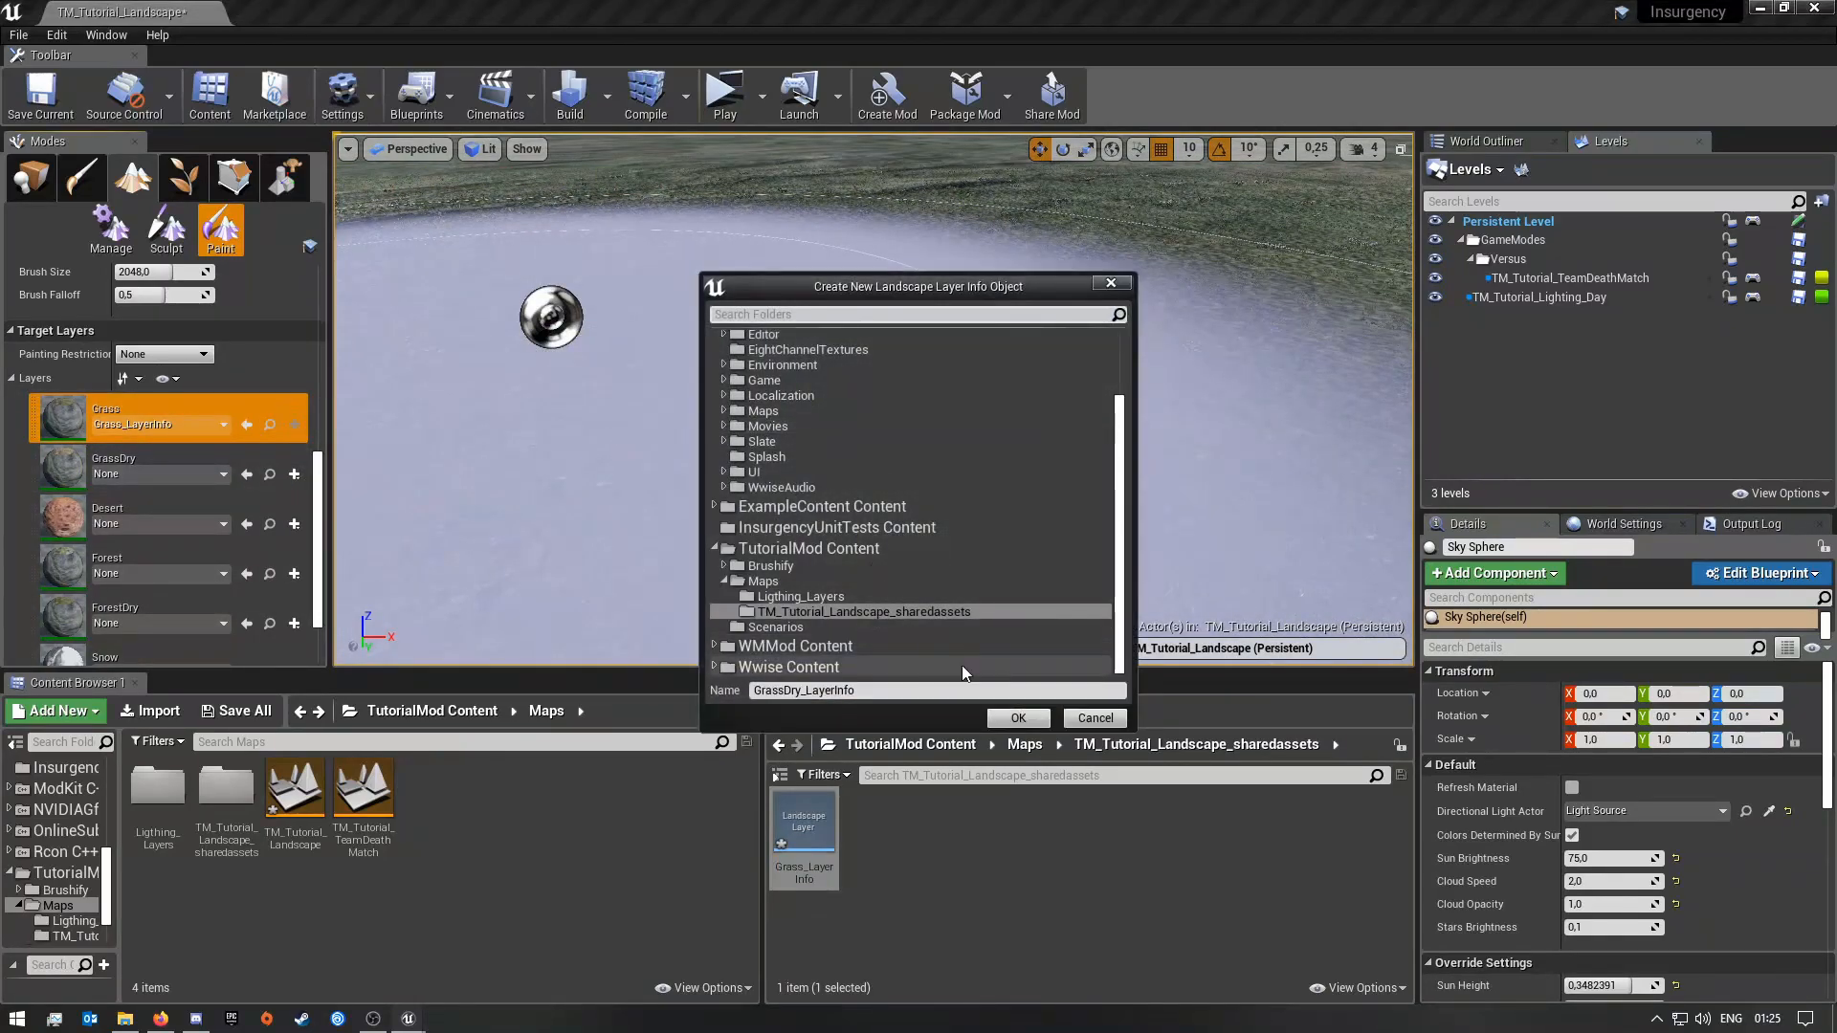
click(1017, 716)
click(294, 524)
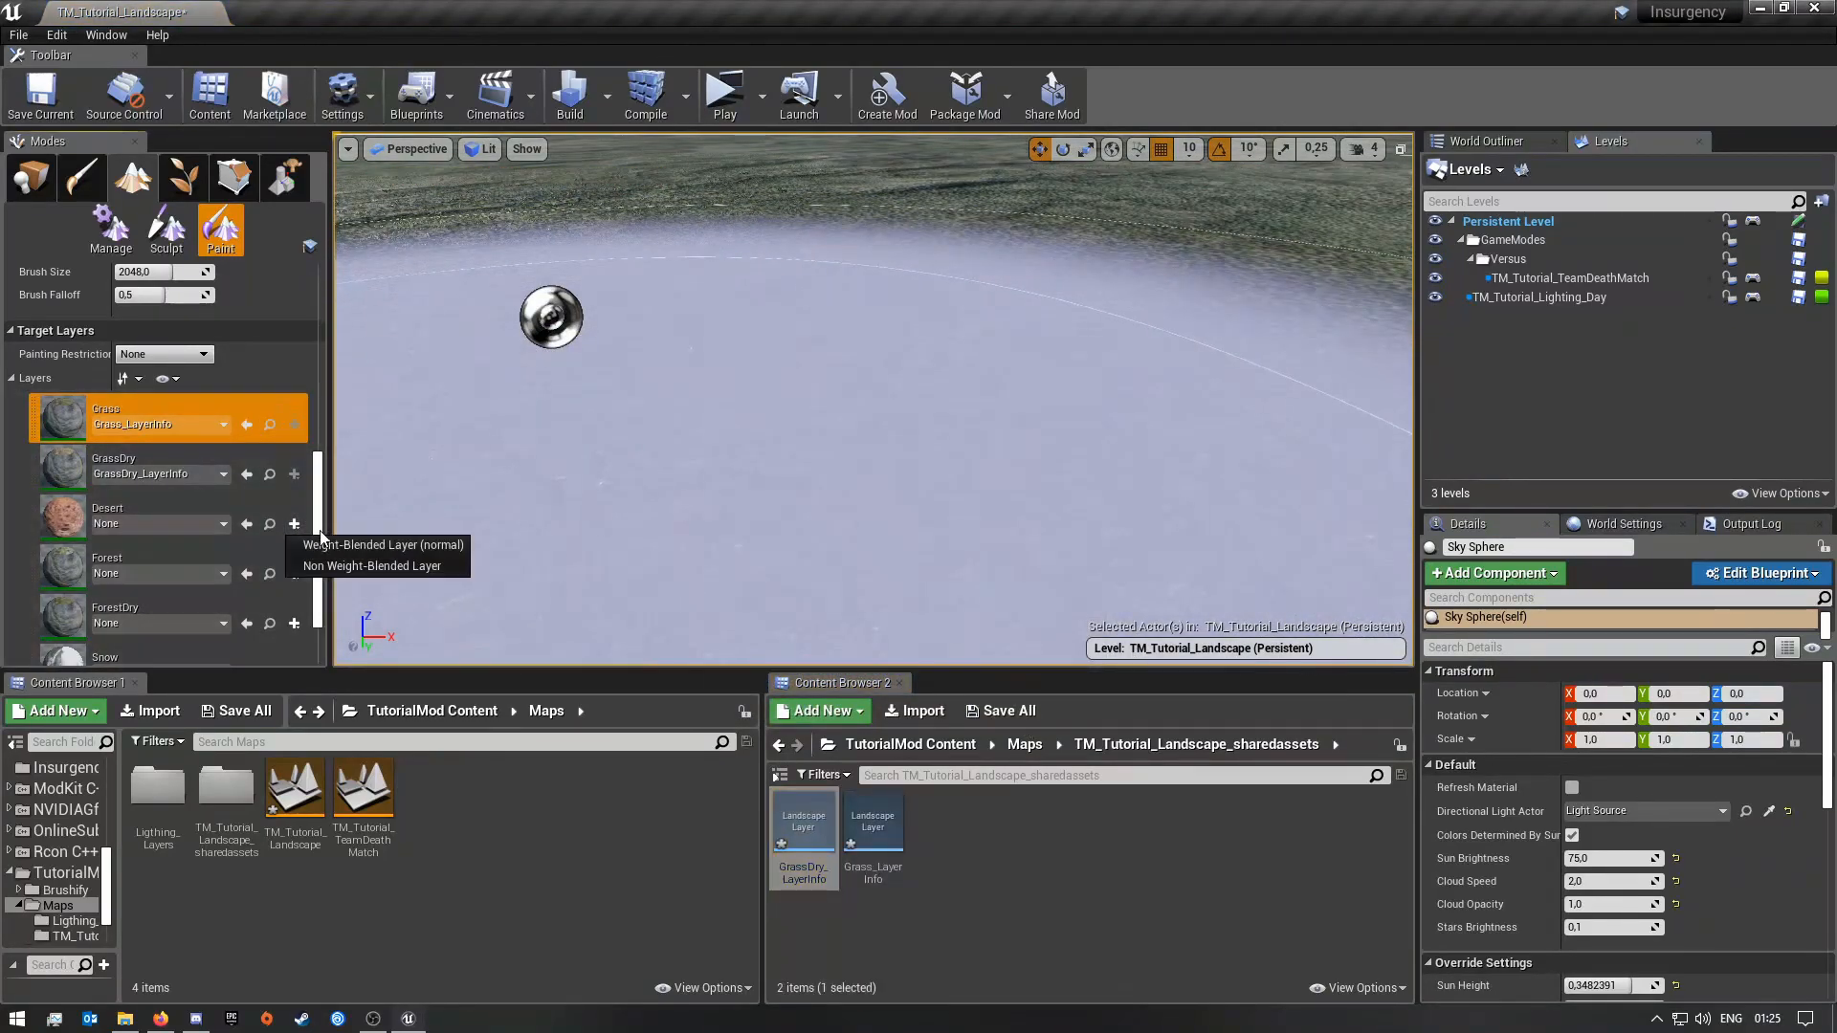
click(335, 544)
click(1017, 710)
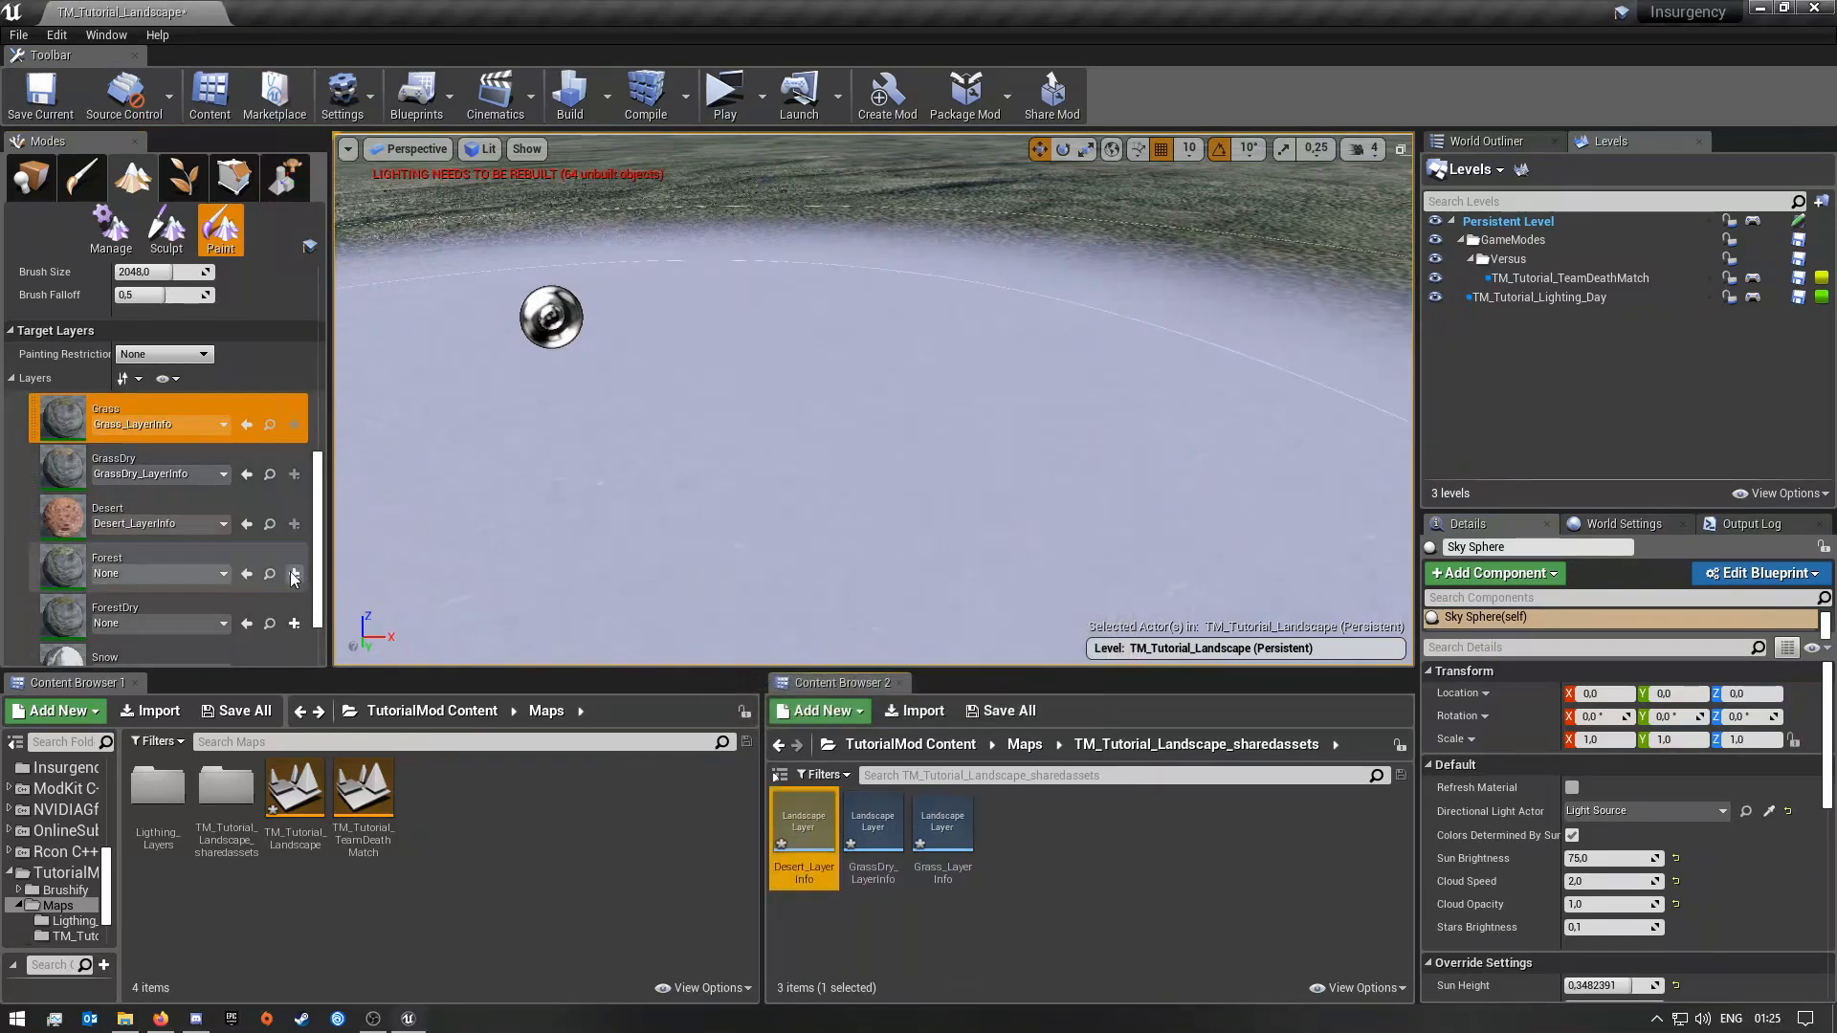
Step: Create weight-blended layer infos Forest_LayerInfo and ForestDry_LayerInfo for the Forest and ForestDry paint layers in the TM_Tutorial_Landscape_sharedassets folder
click(294, 573)
click(381, 591)
click(1000, 713)
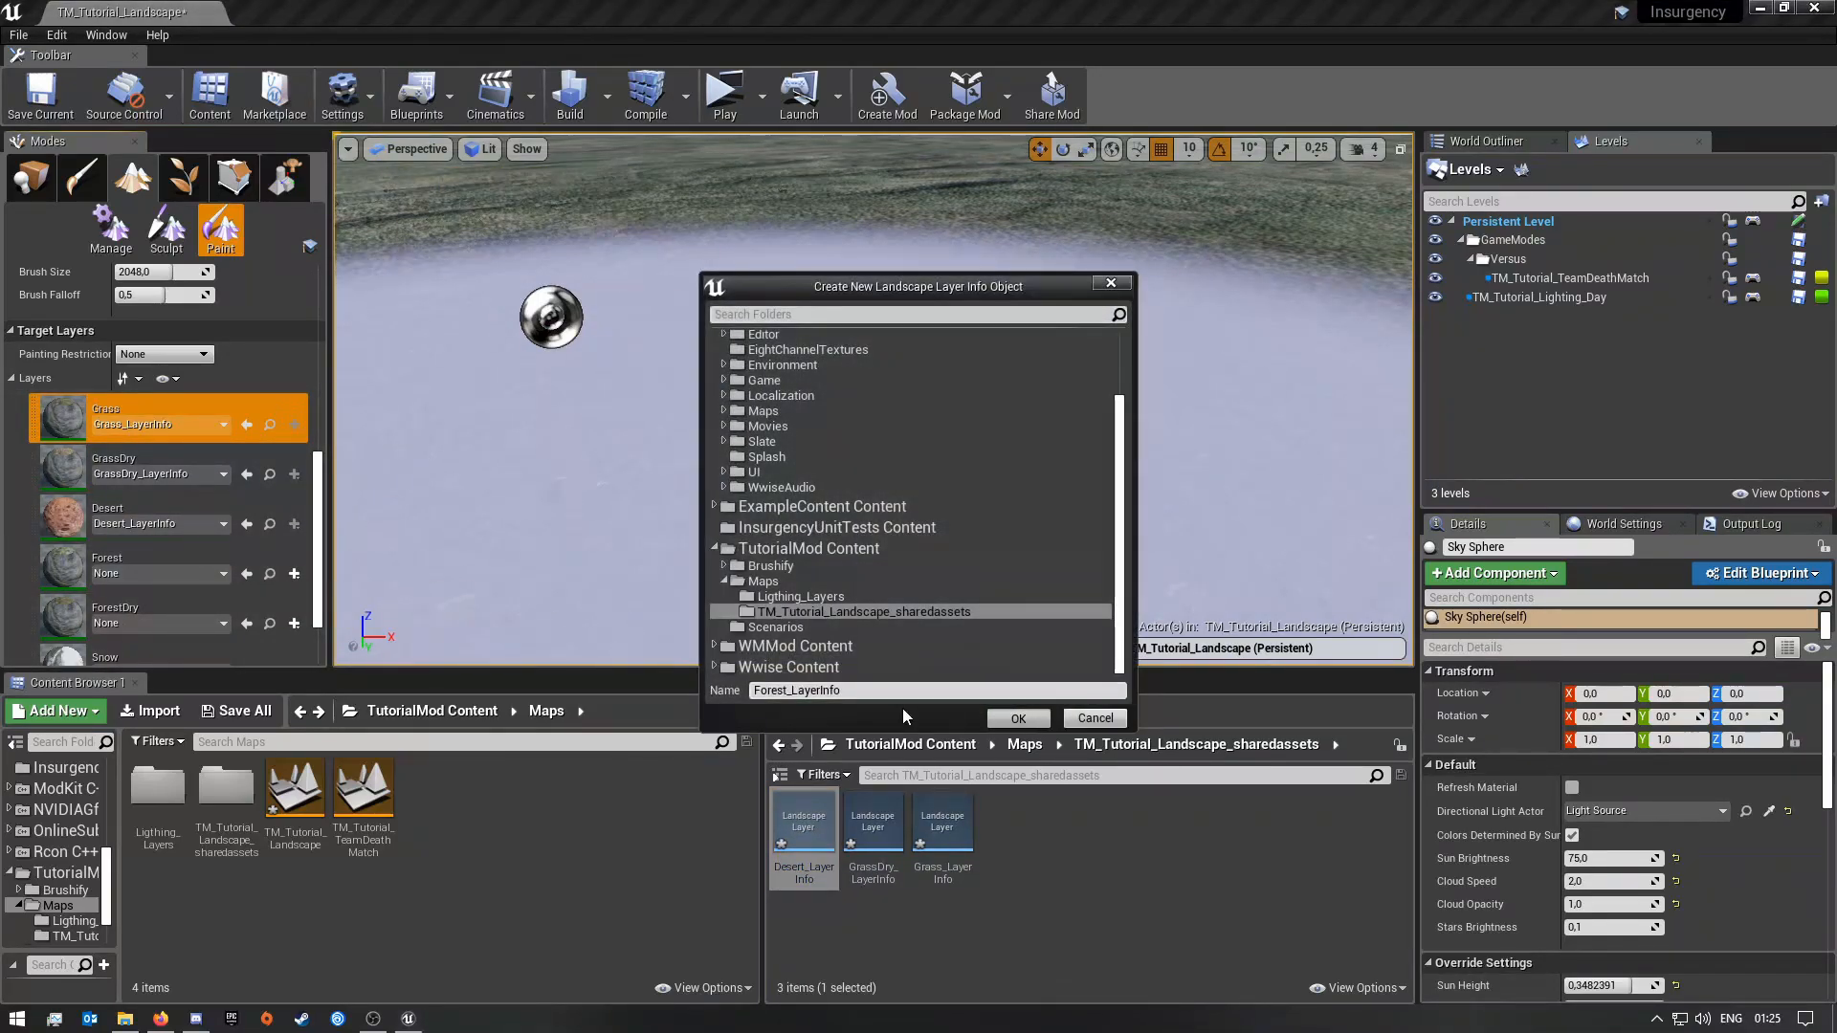
click(416, 647)
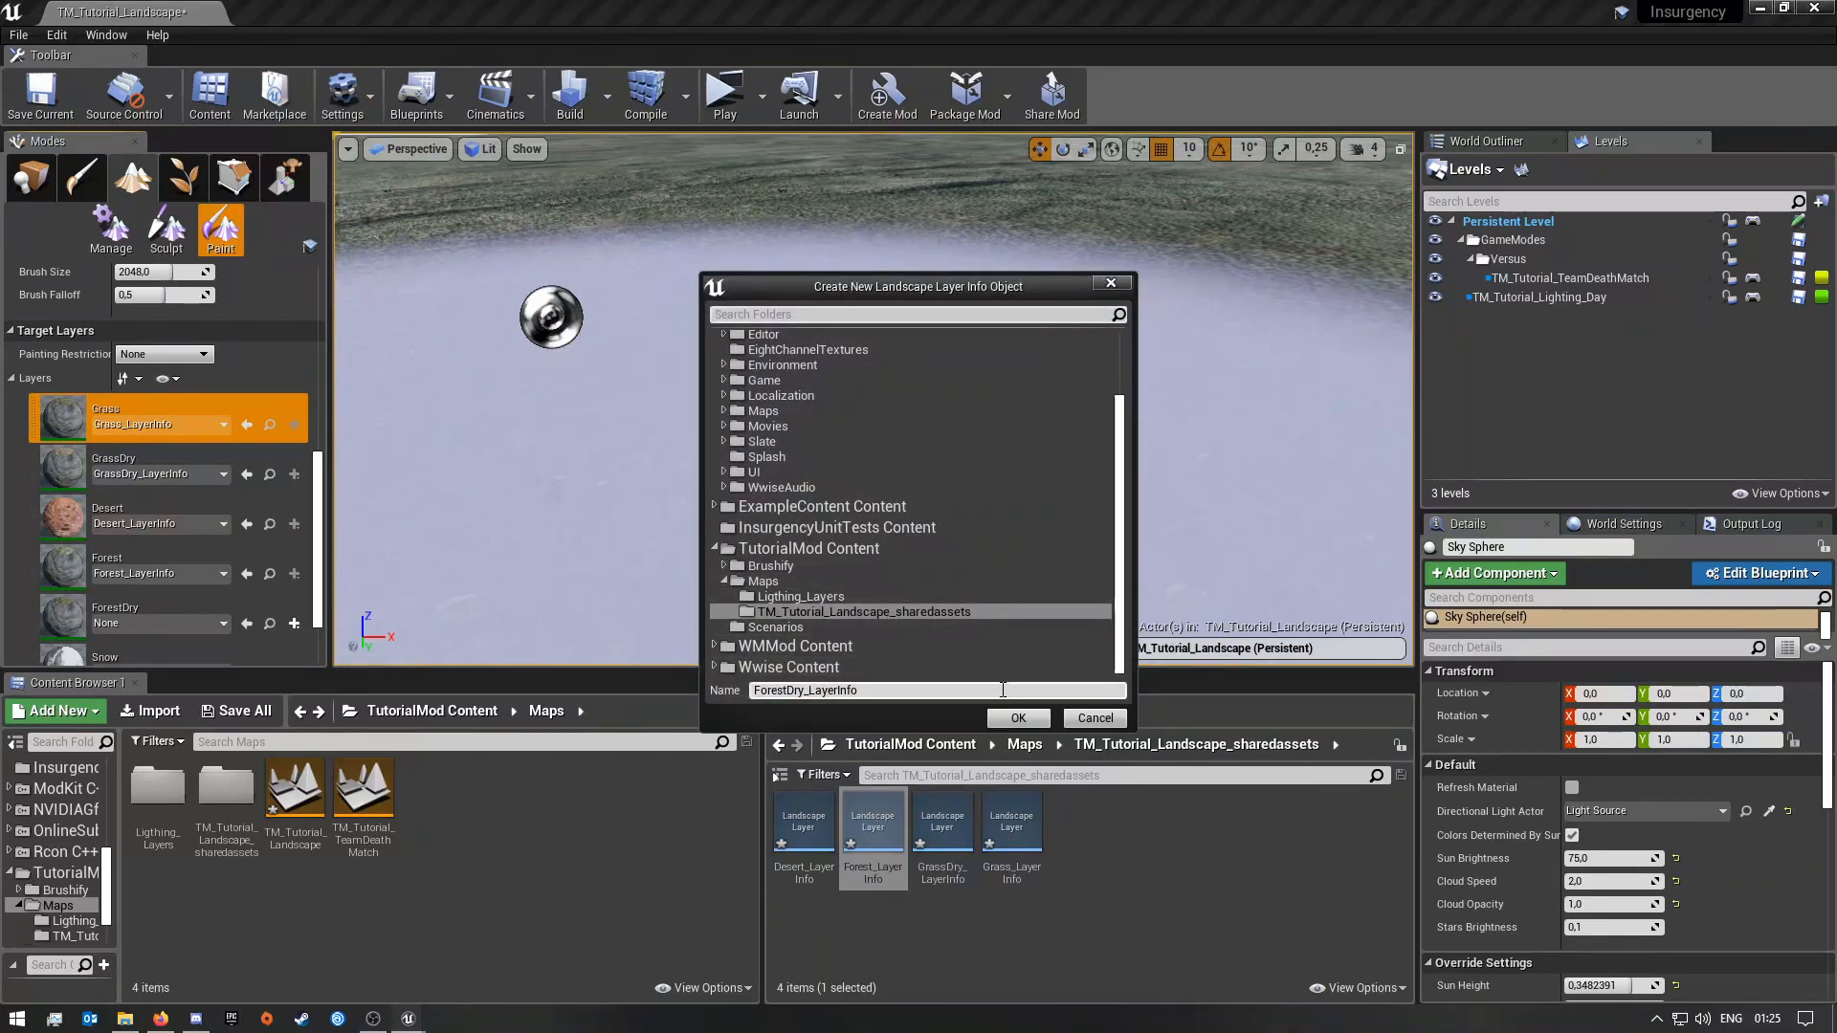
click(1018, 717)
Step: Create the layer infos Snow_LayerInfo and Beach_LayerInfo for the Snow and Beach paint layers in the shared assets folder
scroll(302, 431, down, 5)
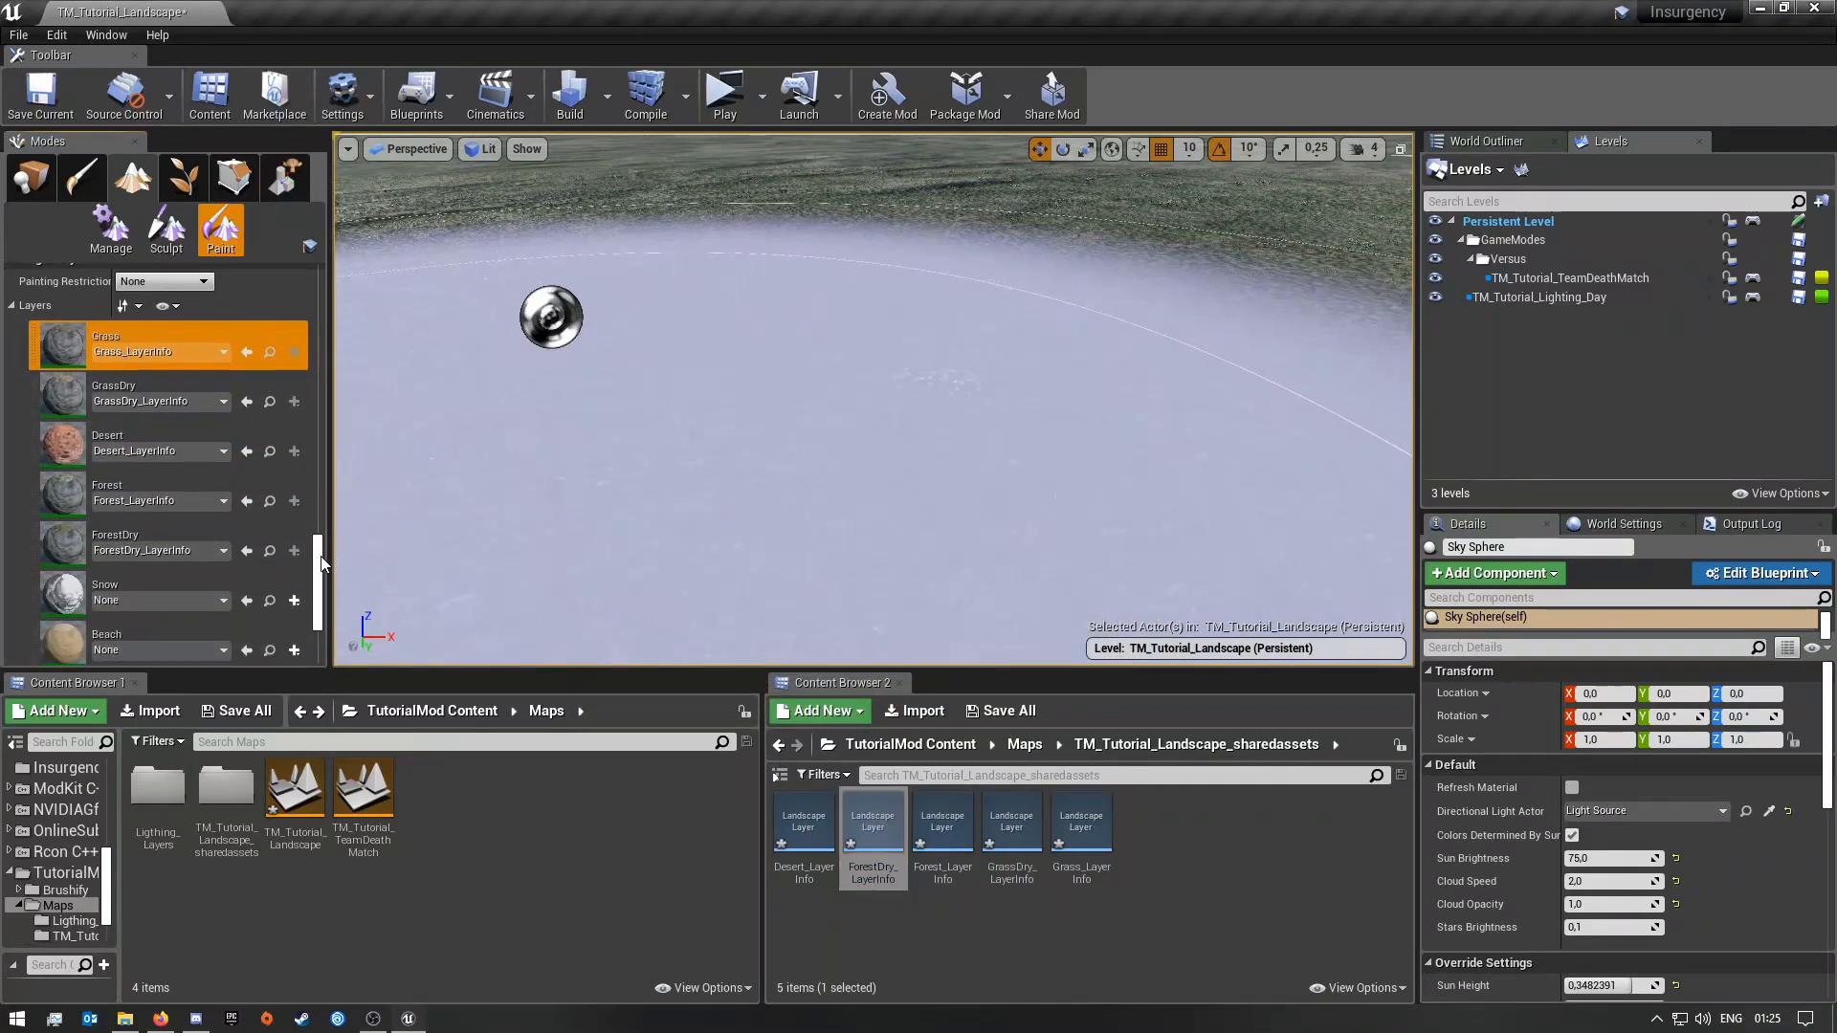
click(294, 345)
key(Return)
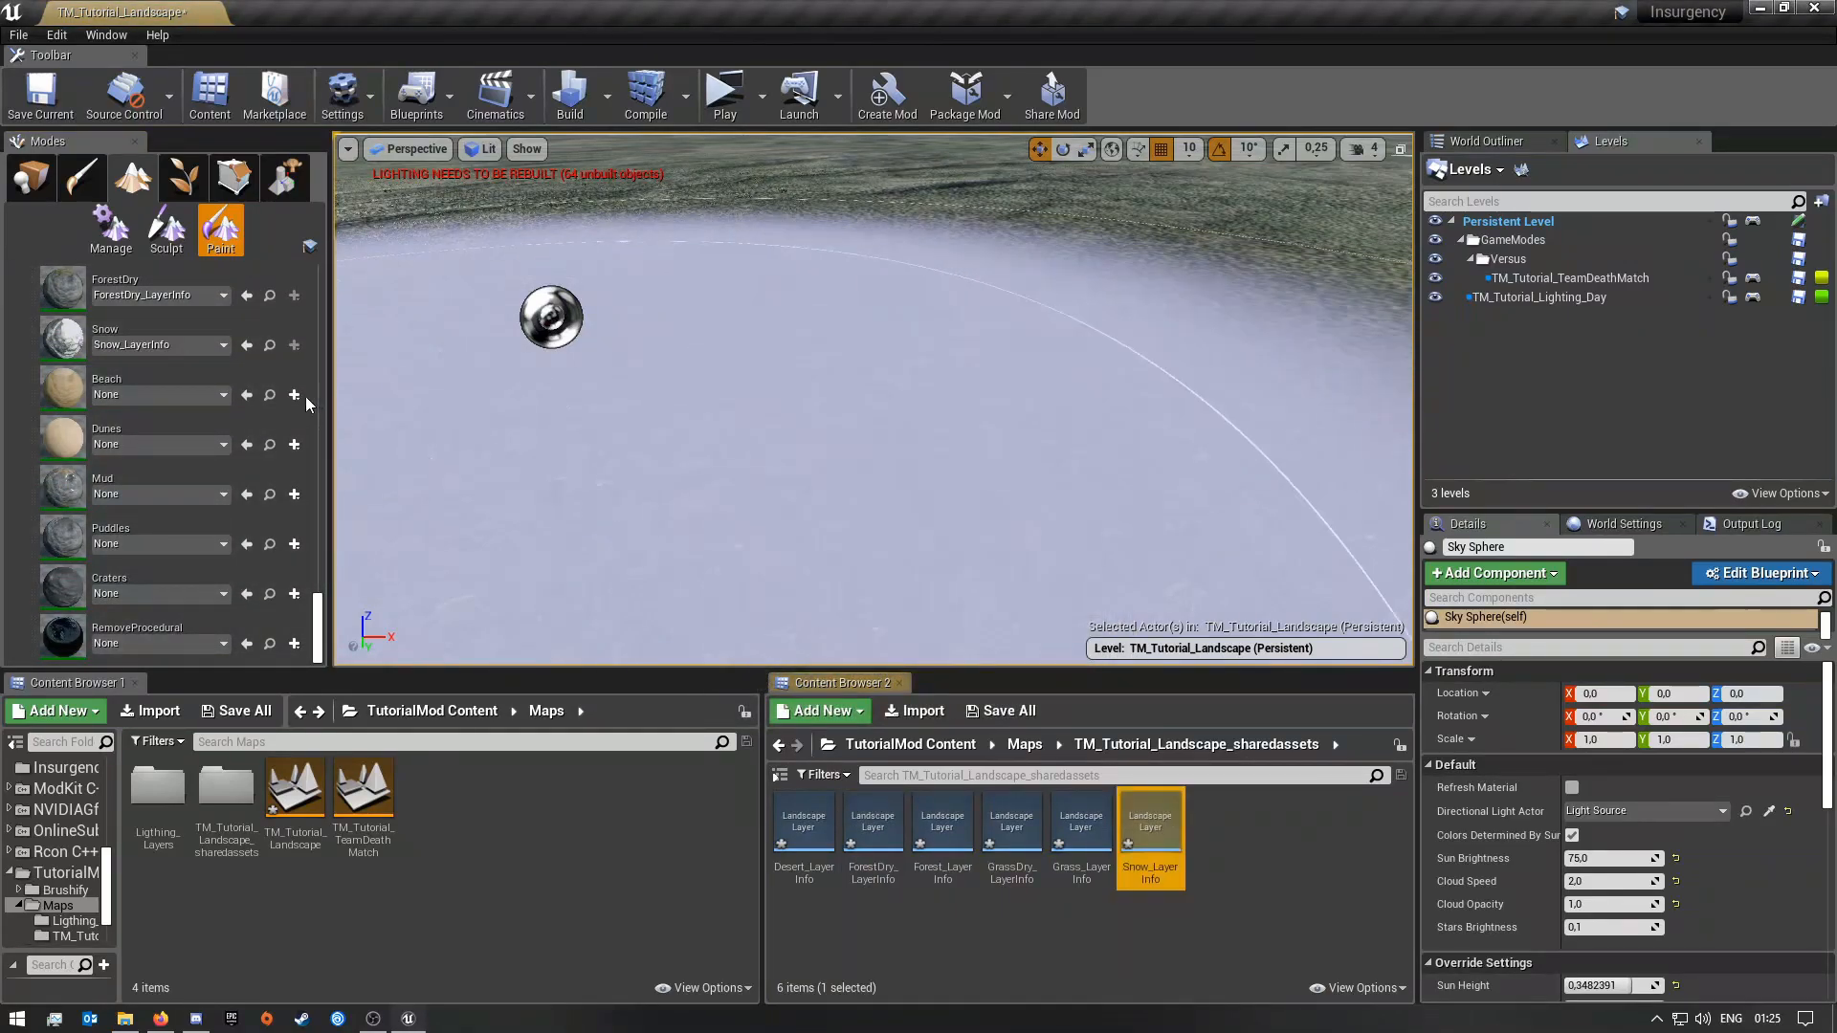
click(294, 394)
click(1047, 718)
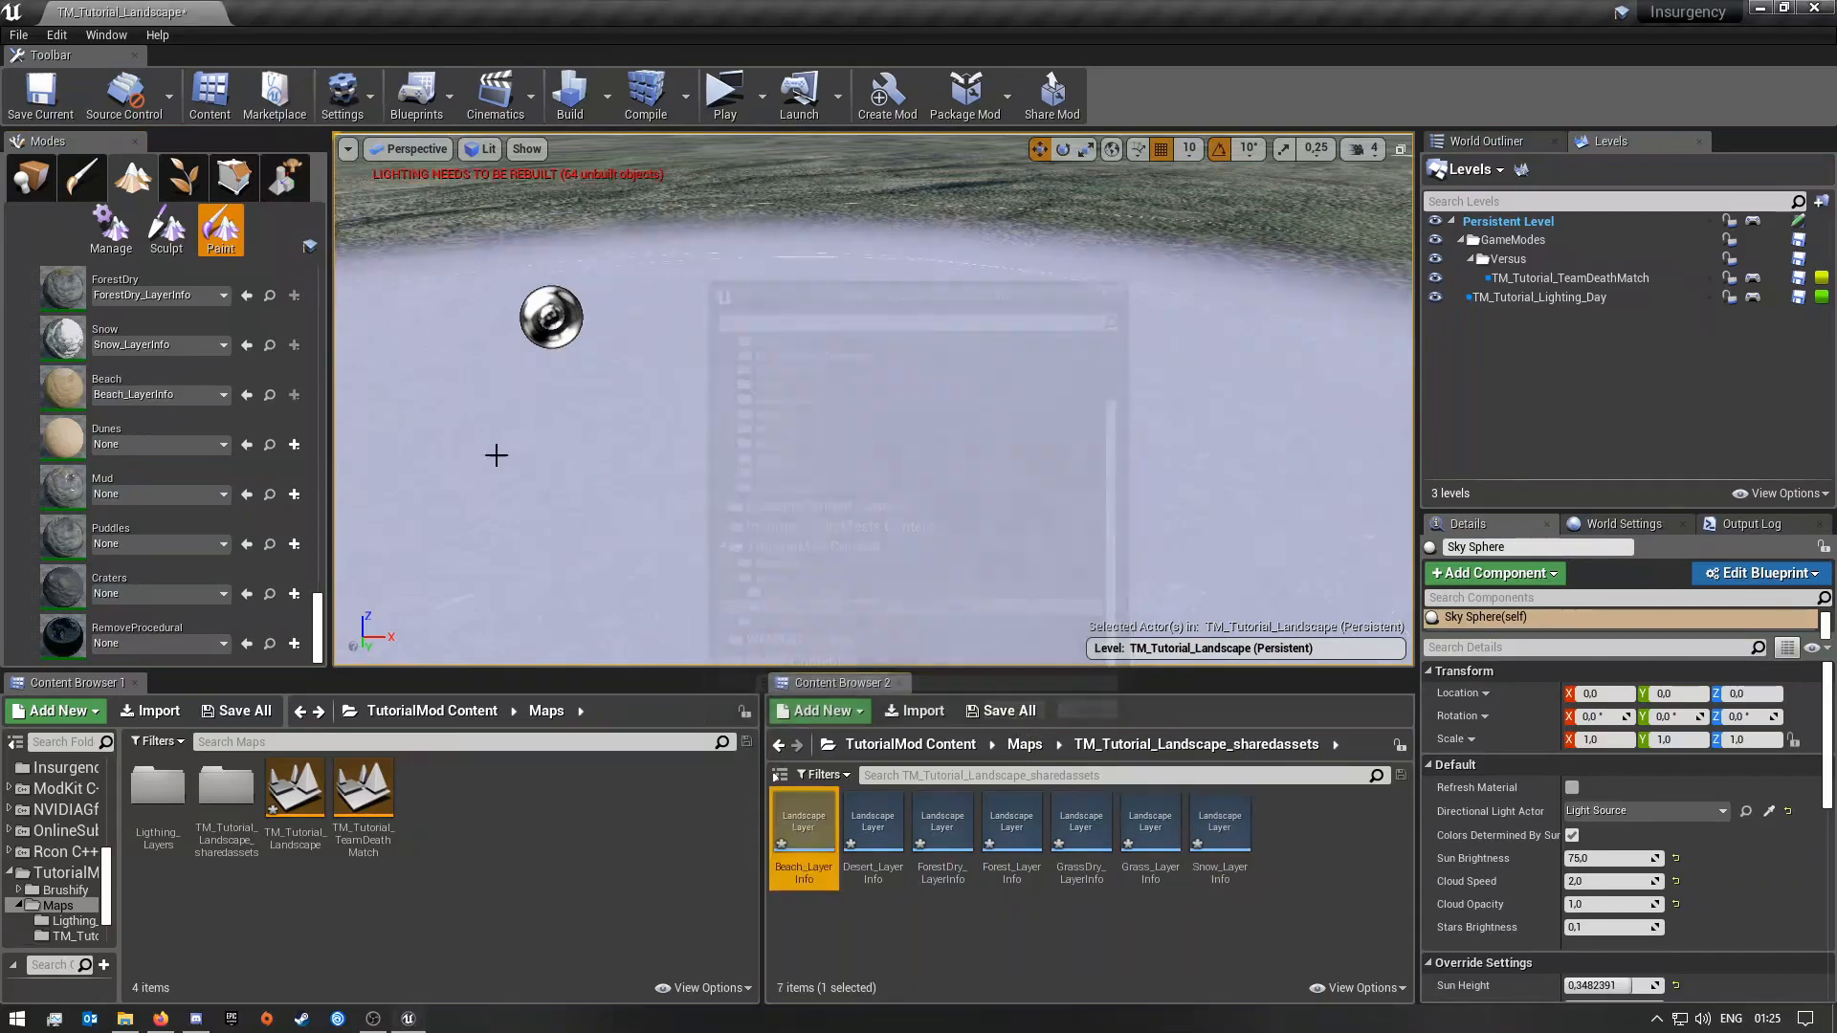
Step: Create the layer infos Dunes_LayerInfo and Mud_LayerInfo for the Dunes and Mud paint layers in the shared assets folder
click(294, 444)
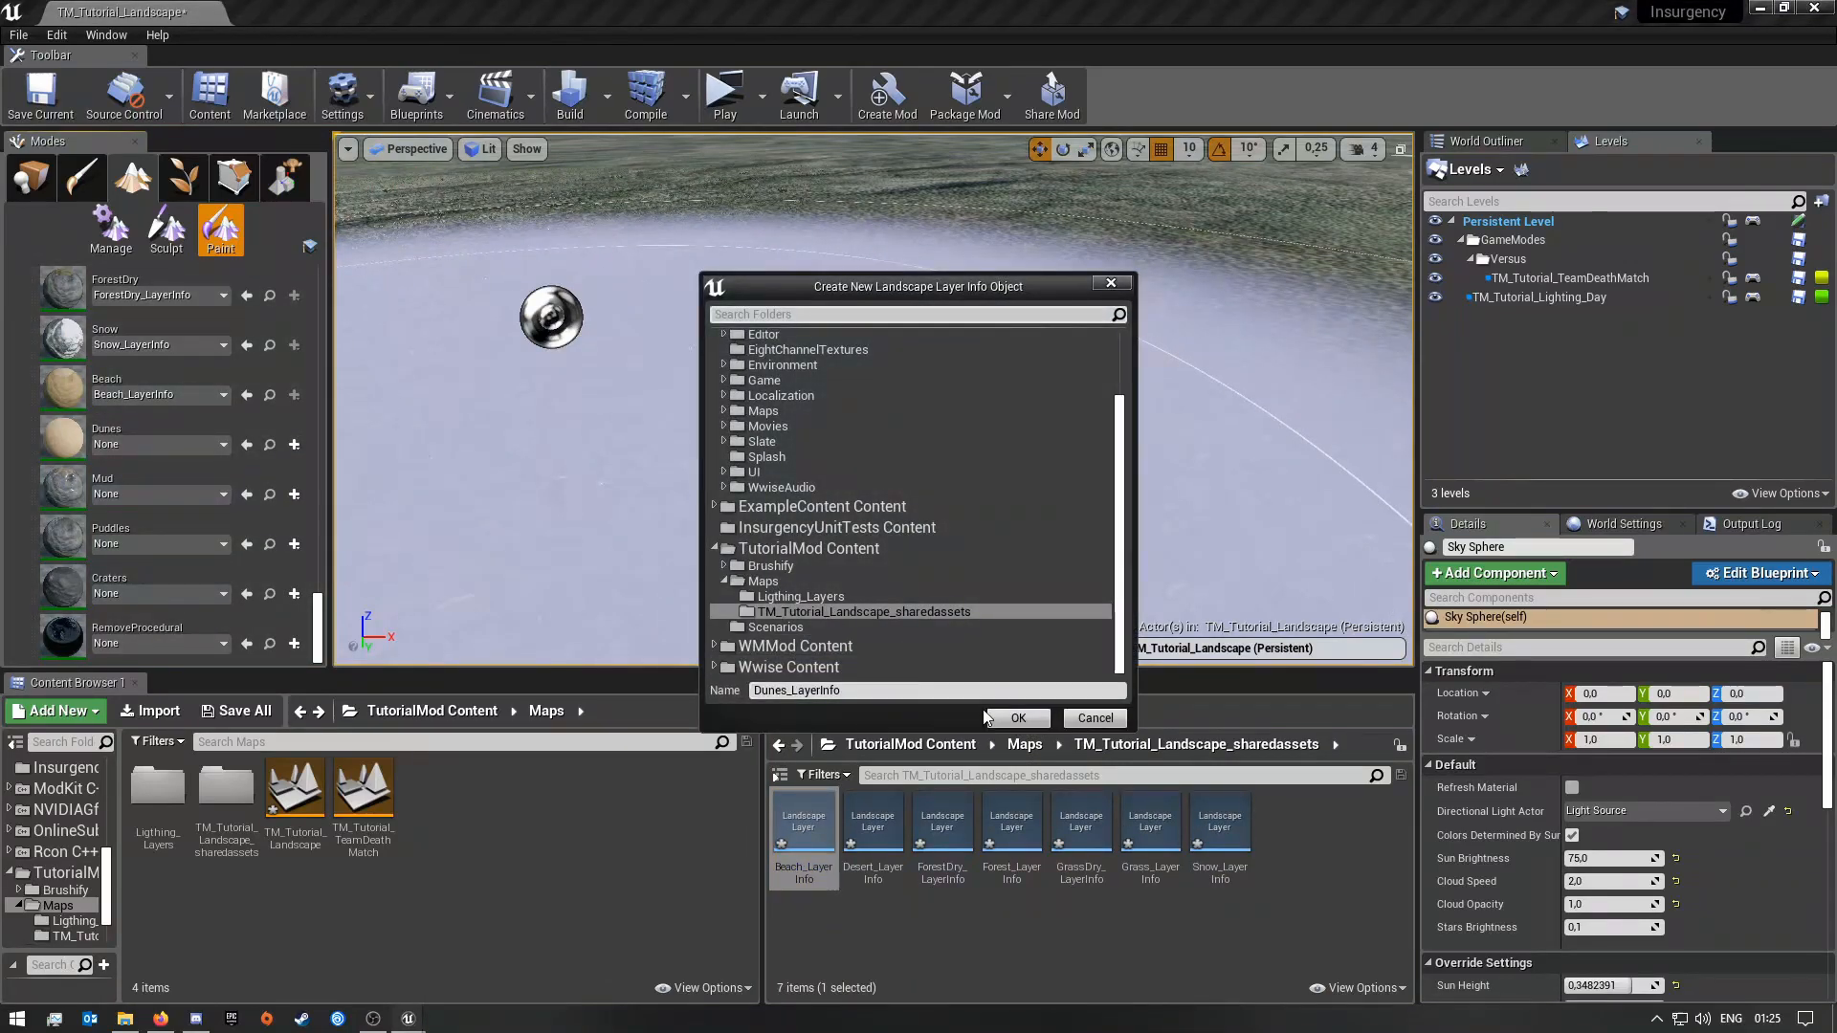
click(995, 716)
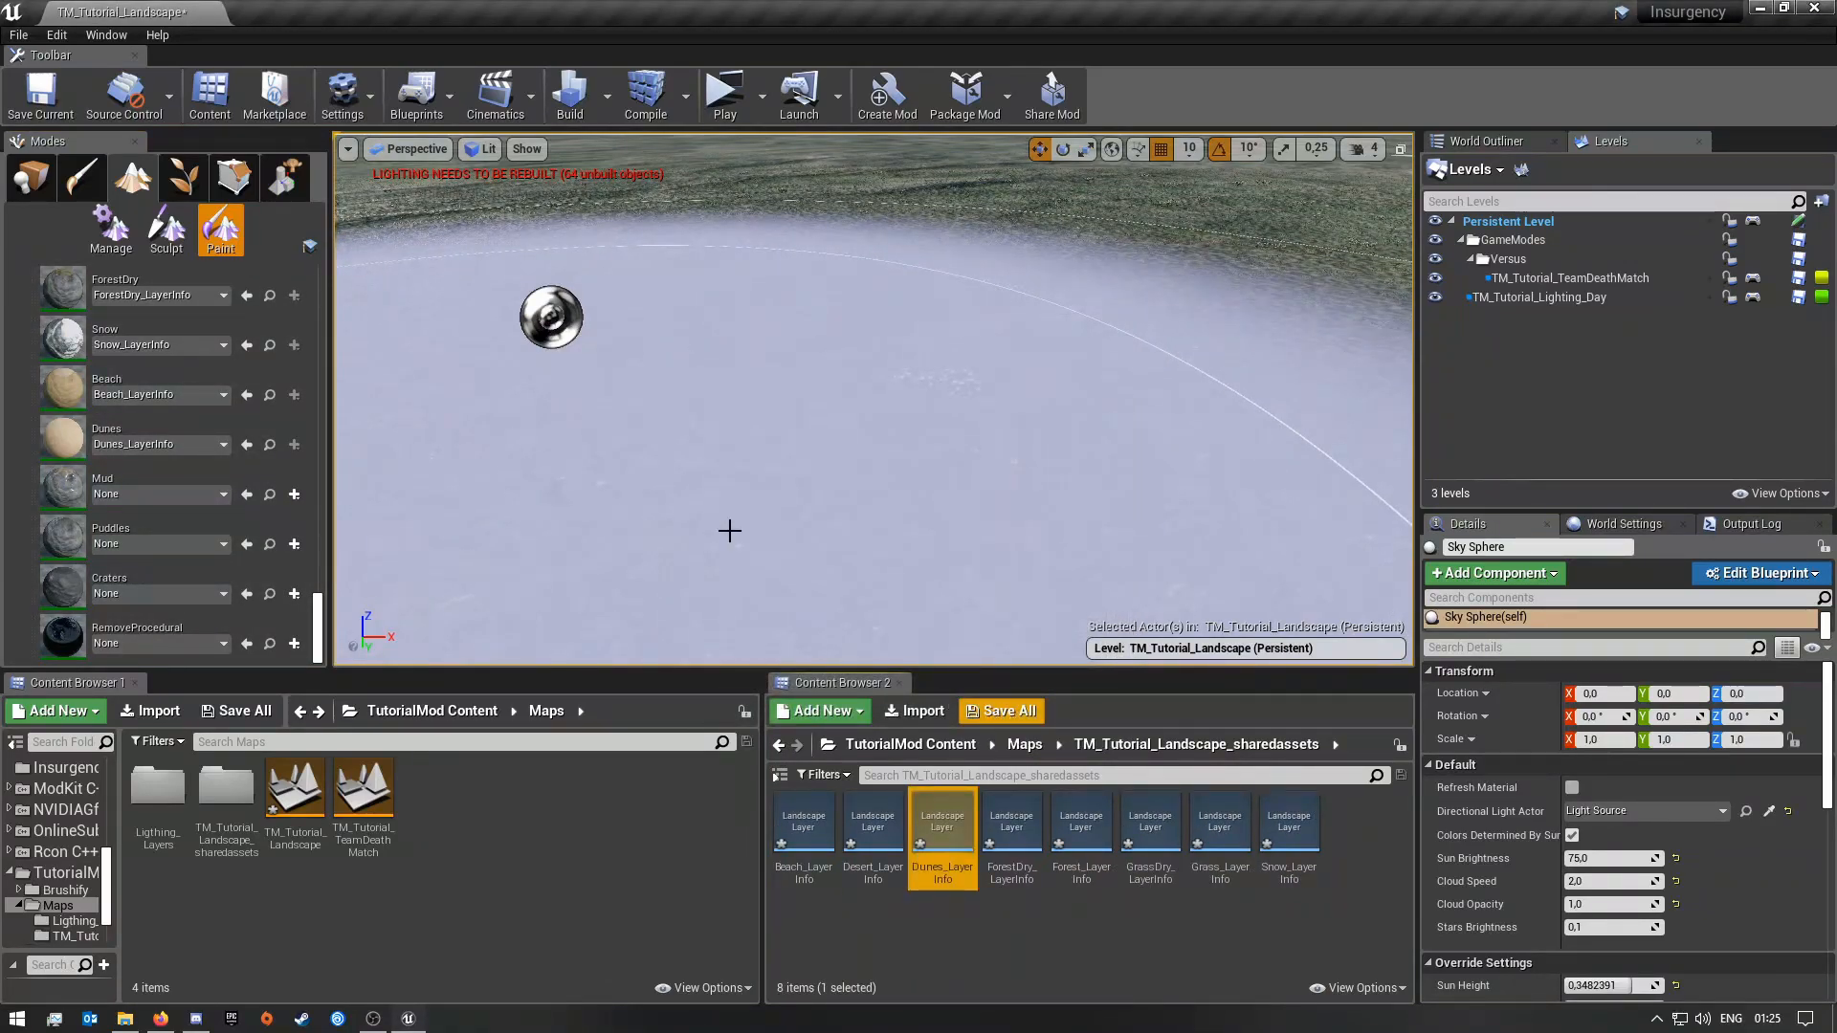
click(293, 494)
click(309, 517)
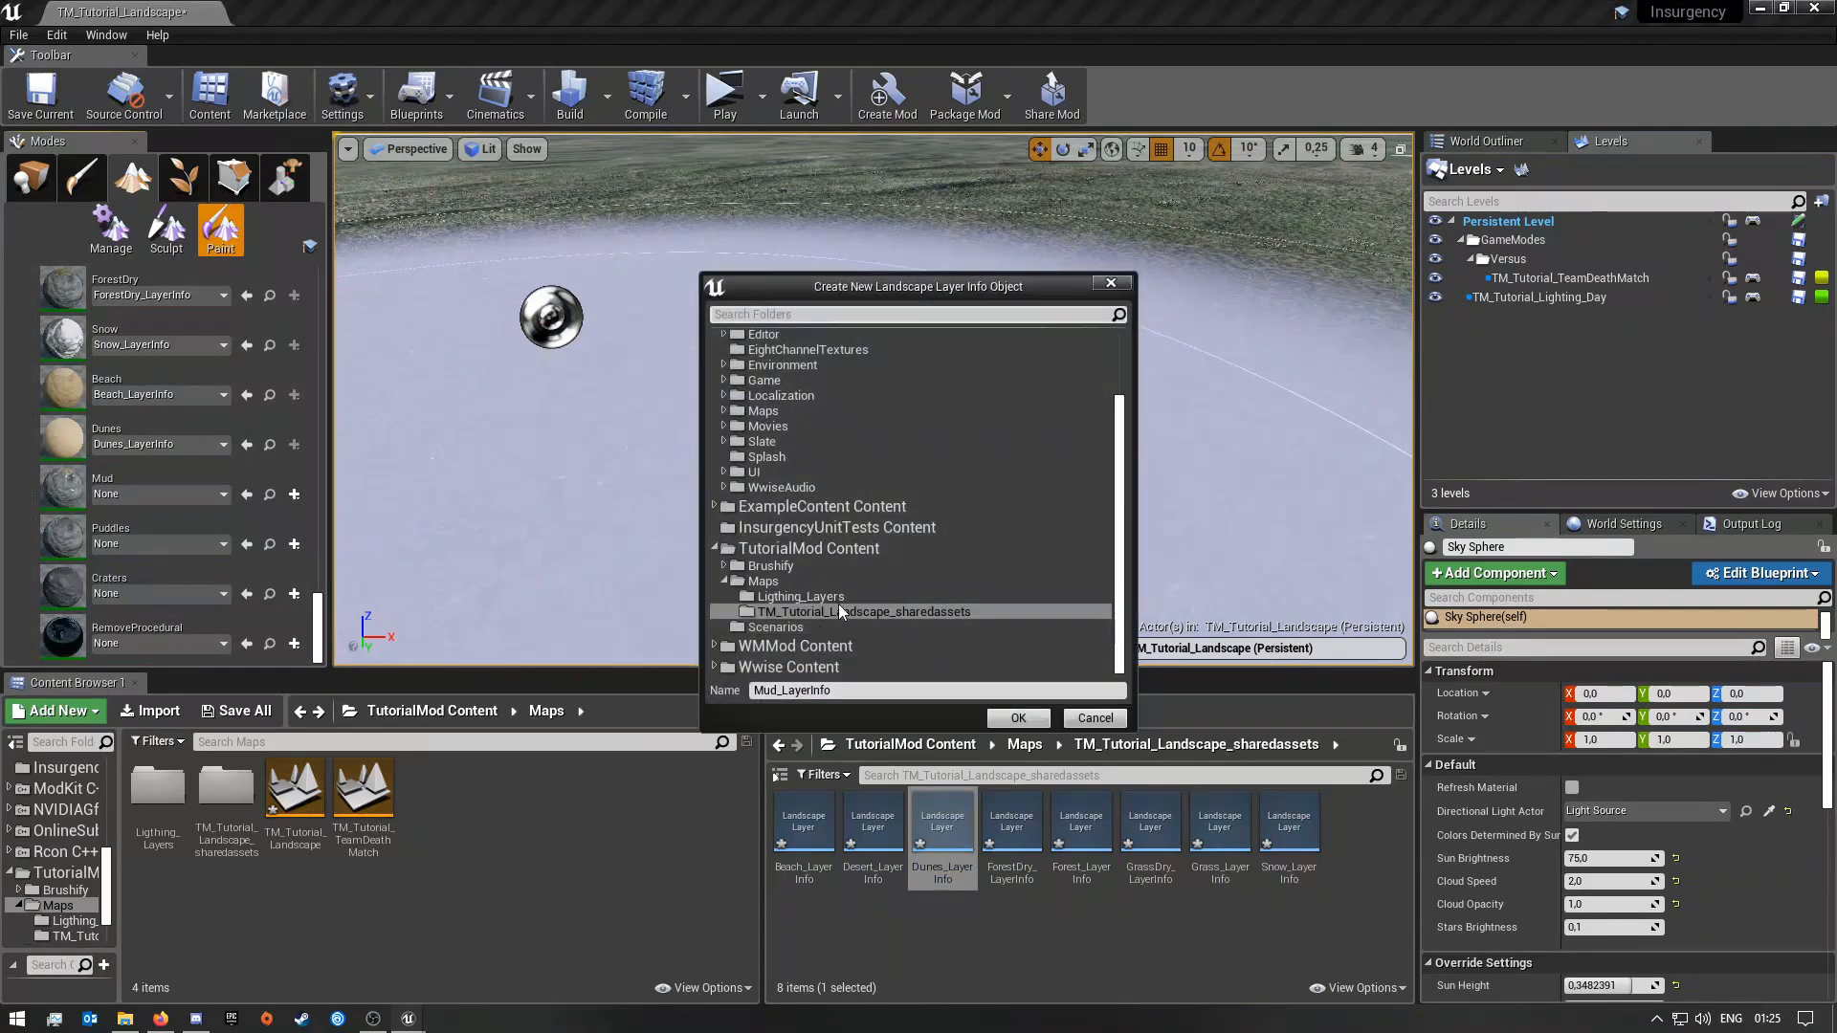
click(1018, 718)
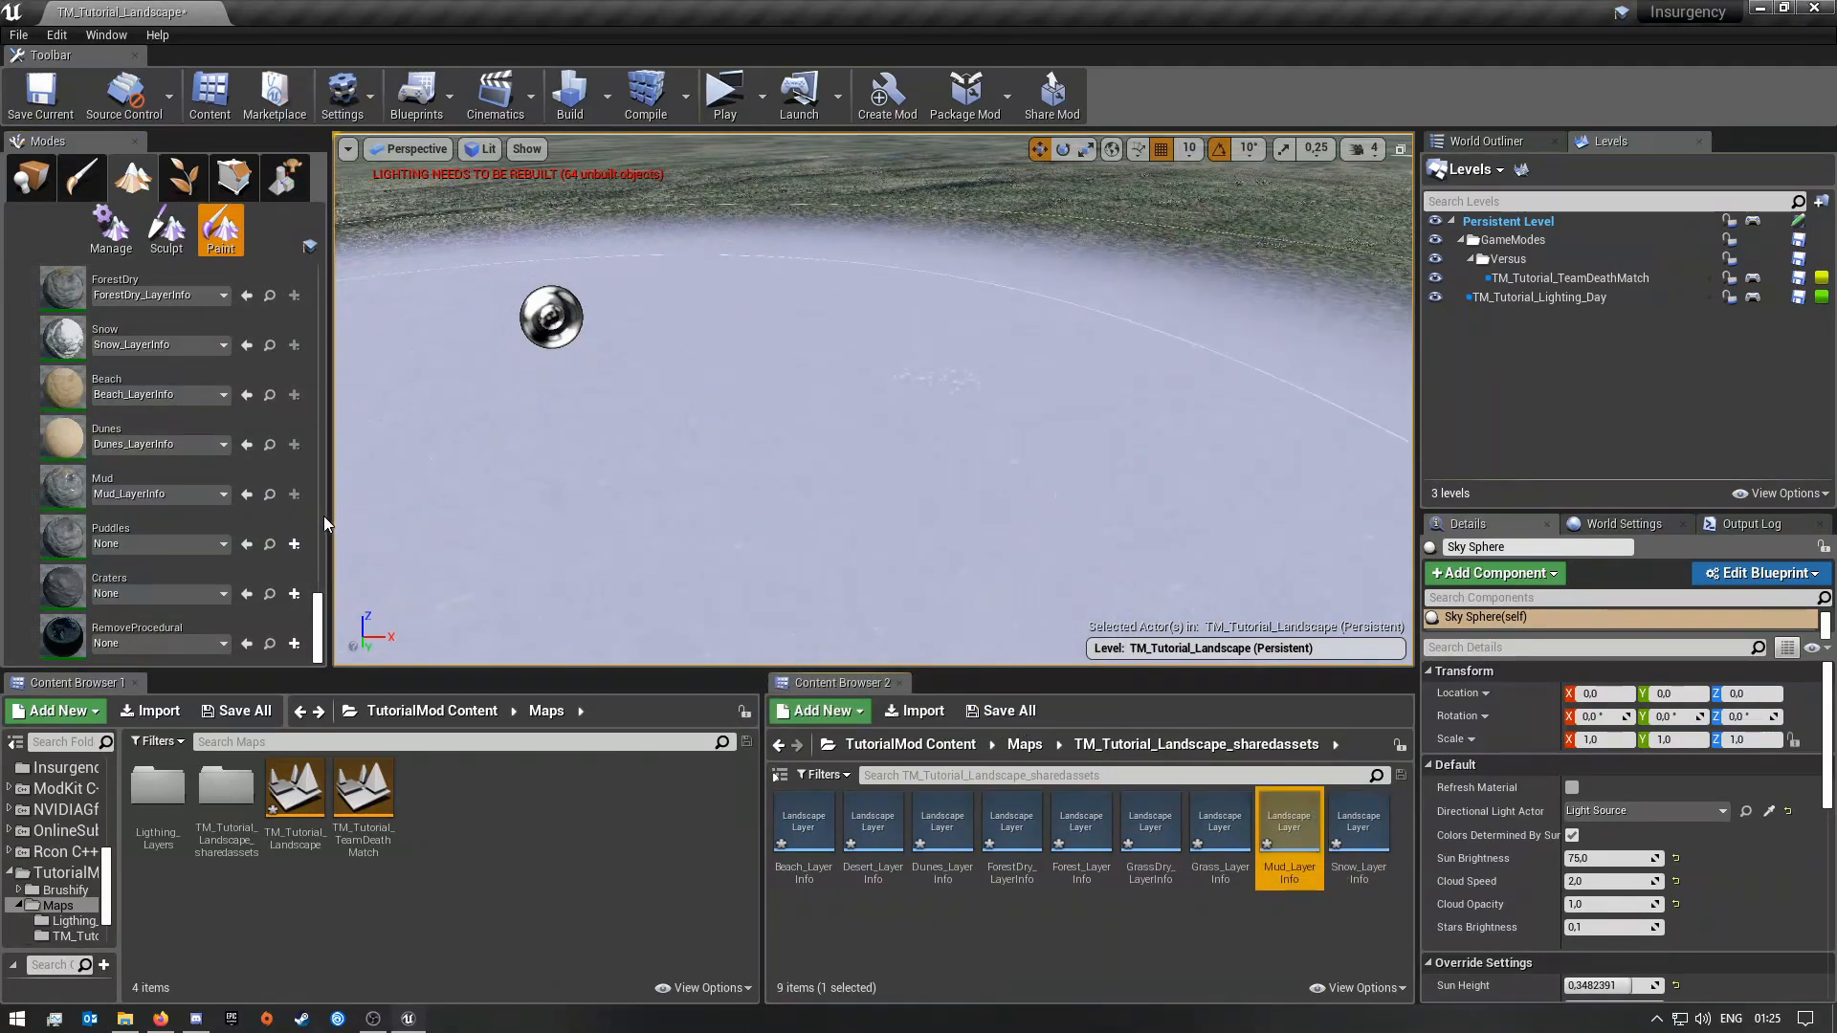
Step: Create weight-blended layer infos Puddles_LayerInfo and Craters_LayerInfo for the Puddles and Craters paint layers in the shared assets folder
click(295, 543)
click(325, 563)
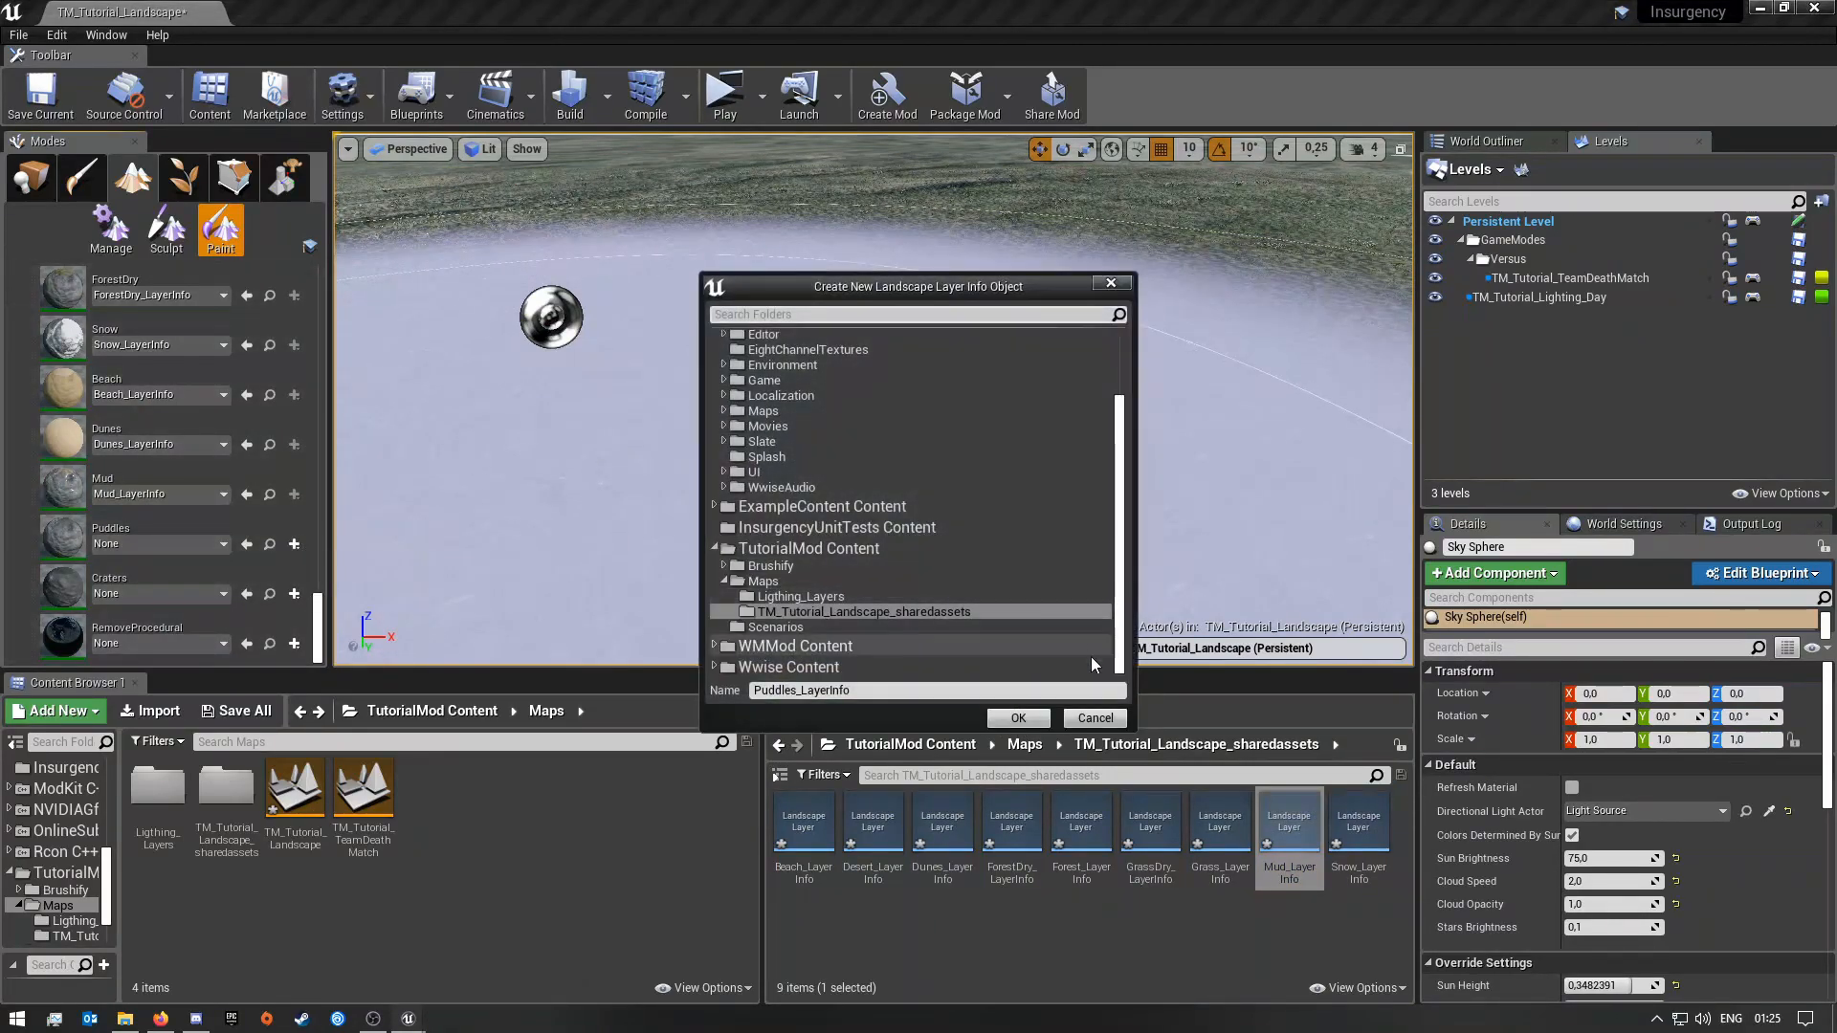
click(1024, 719)
click(295, 593)
click(326, 614)
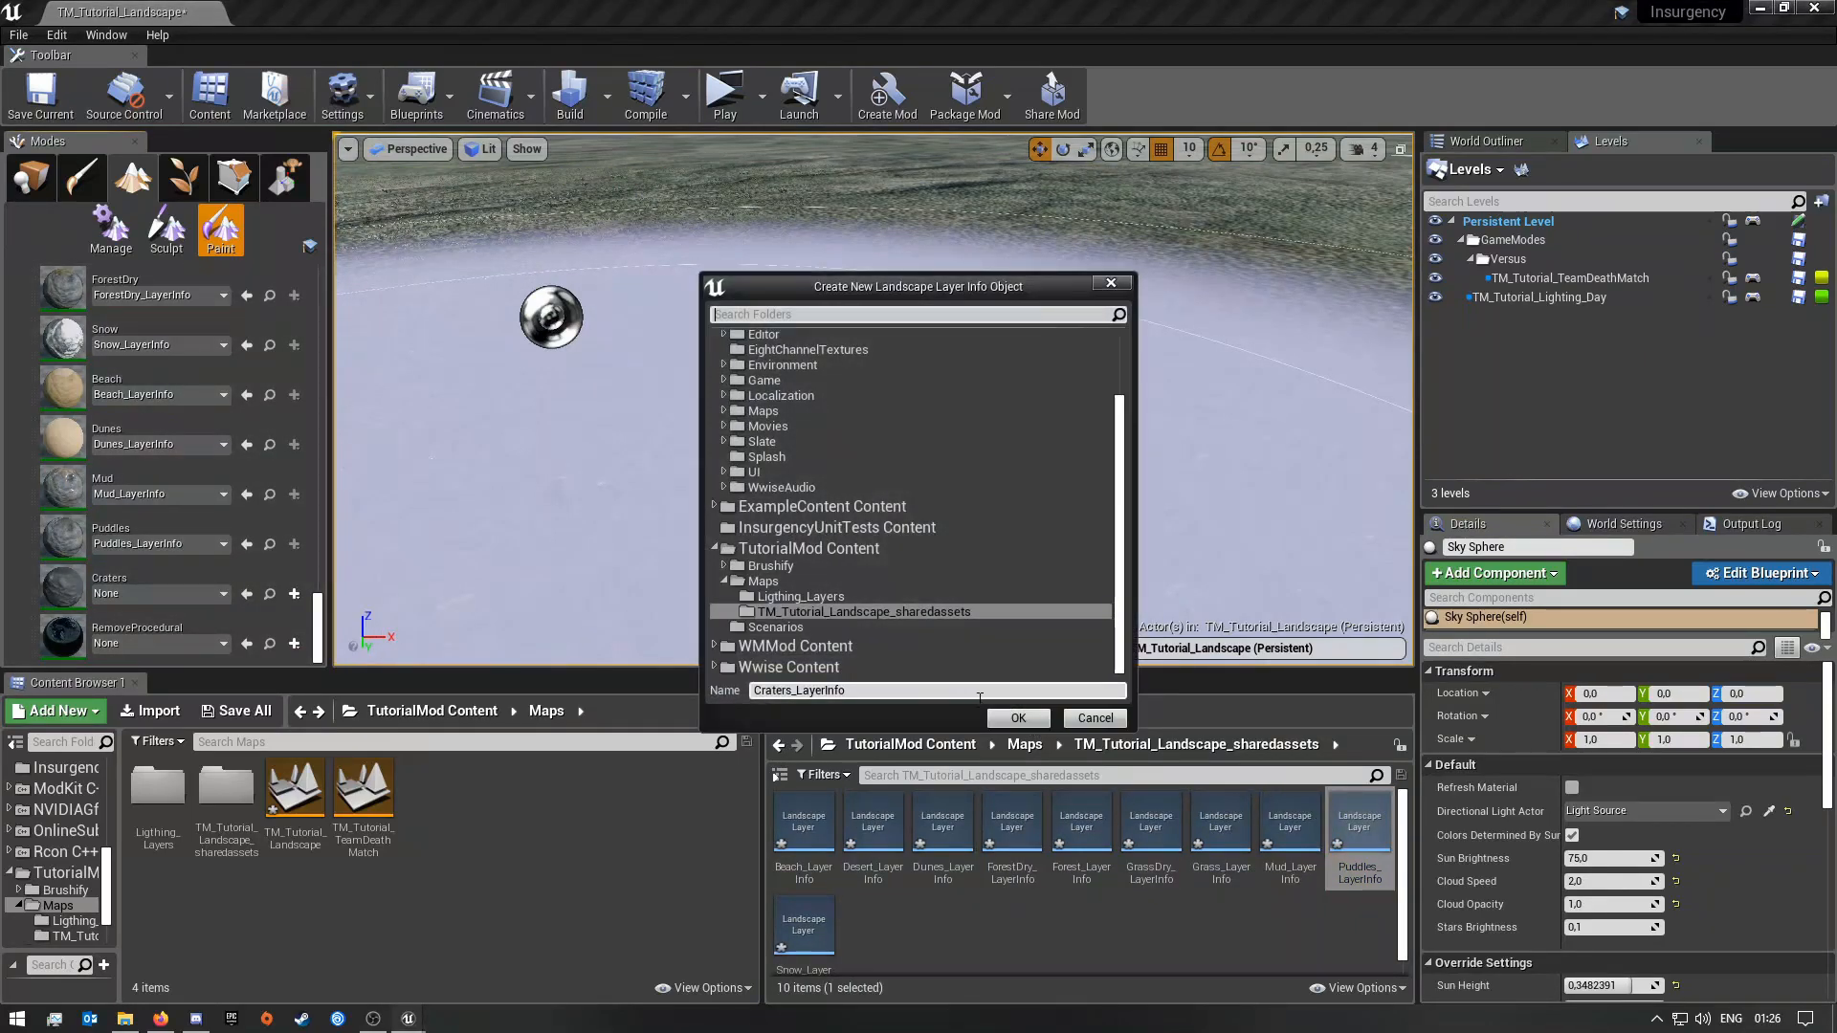
click(1018, 718)
Step: Create a weight-blended layer info for the RemoveProcedural paint layer and save the level together with all new layer infos
click(295, 643)
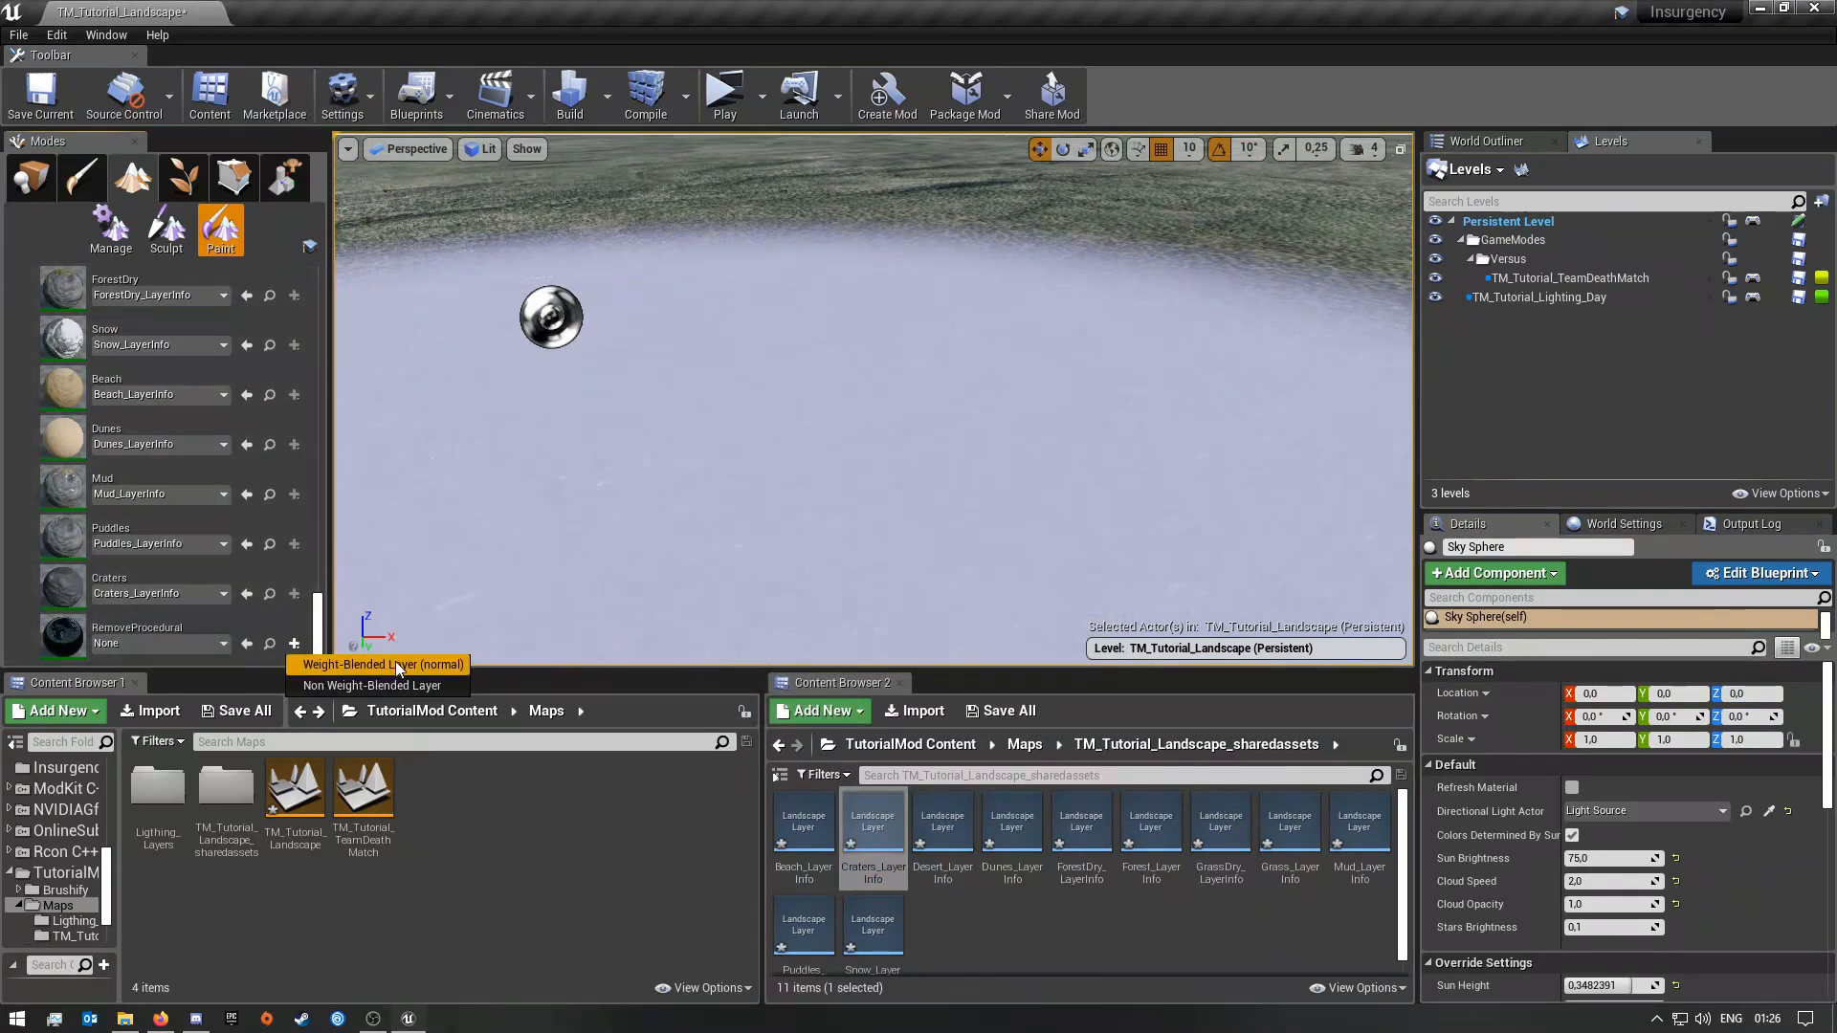
click(325, 664)
click(1018, 717)
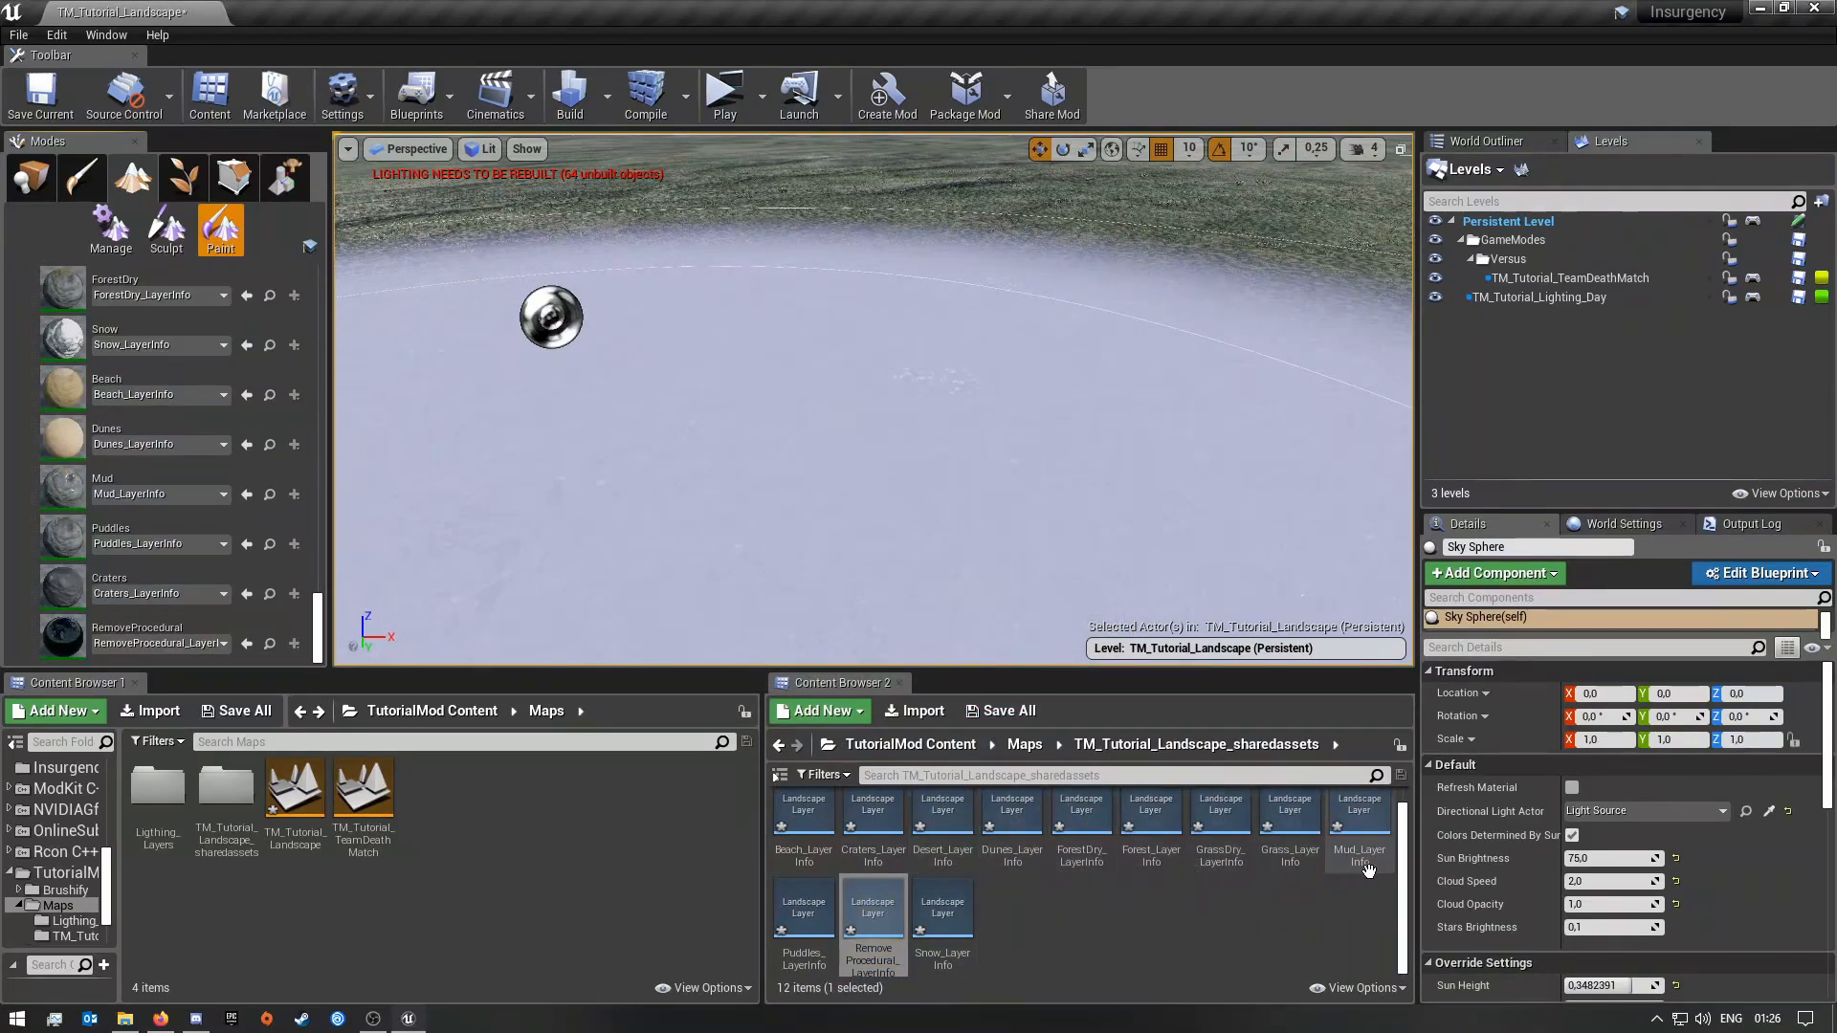
click(1018, 713)
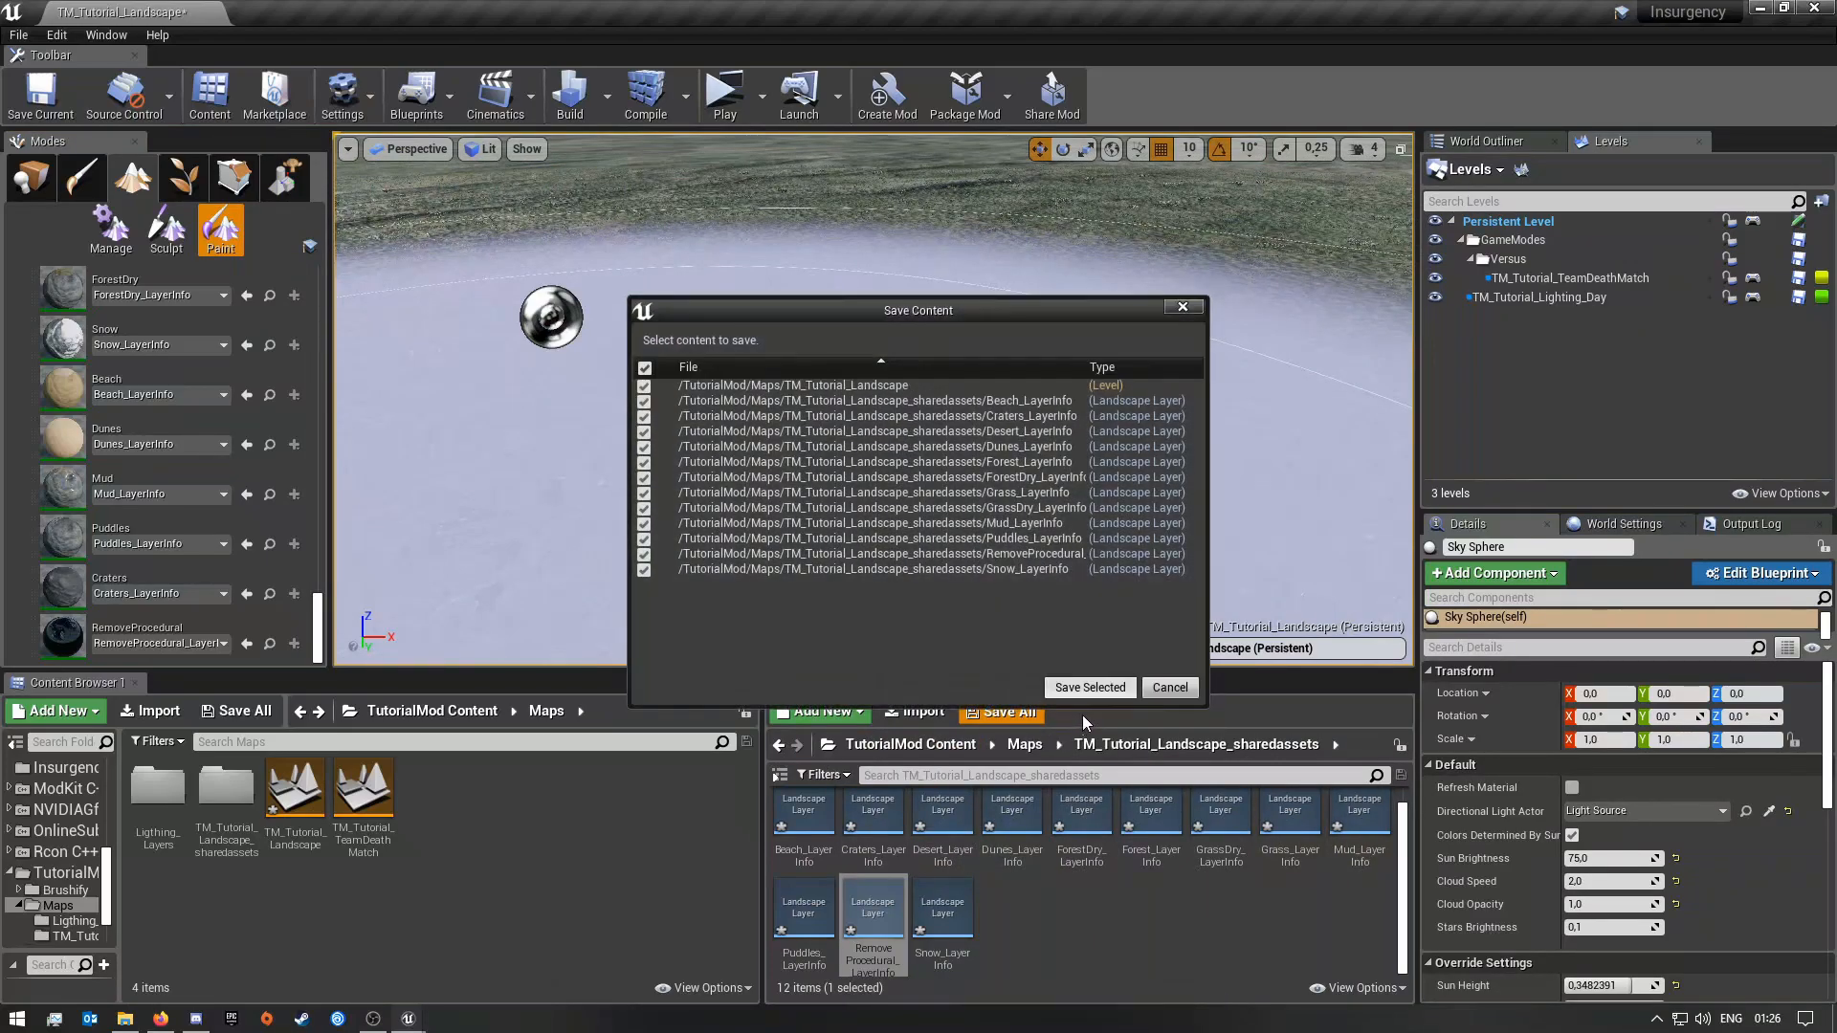
click(1095, 681)
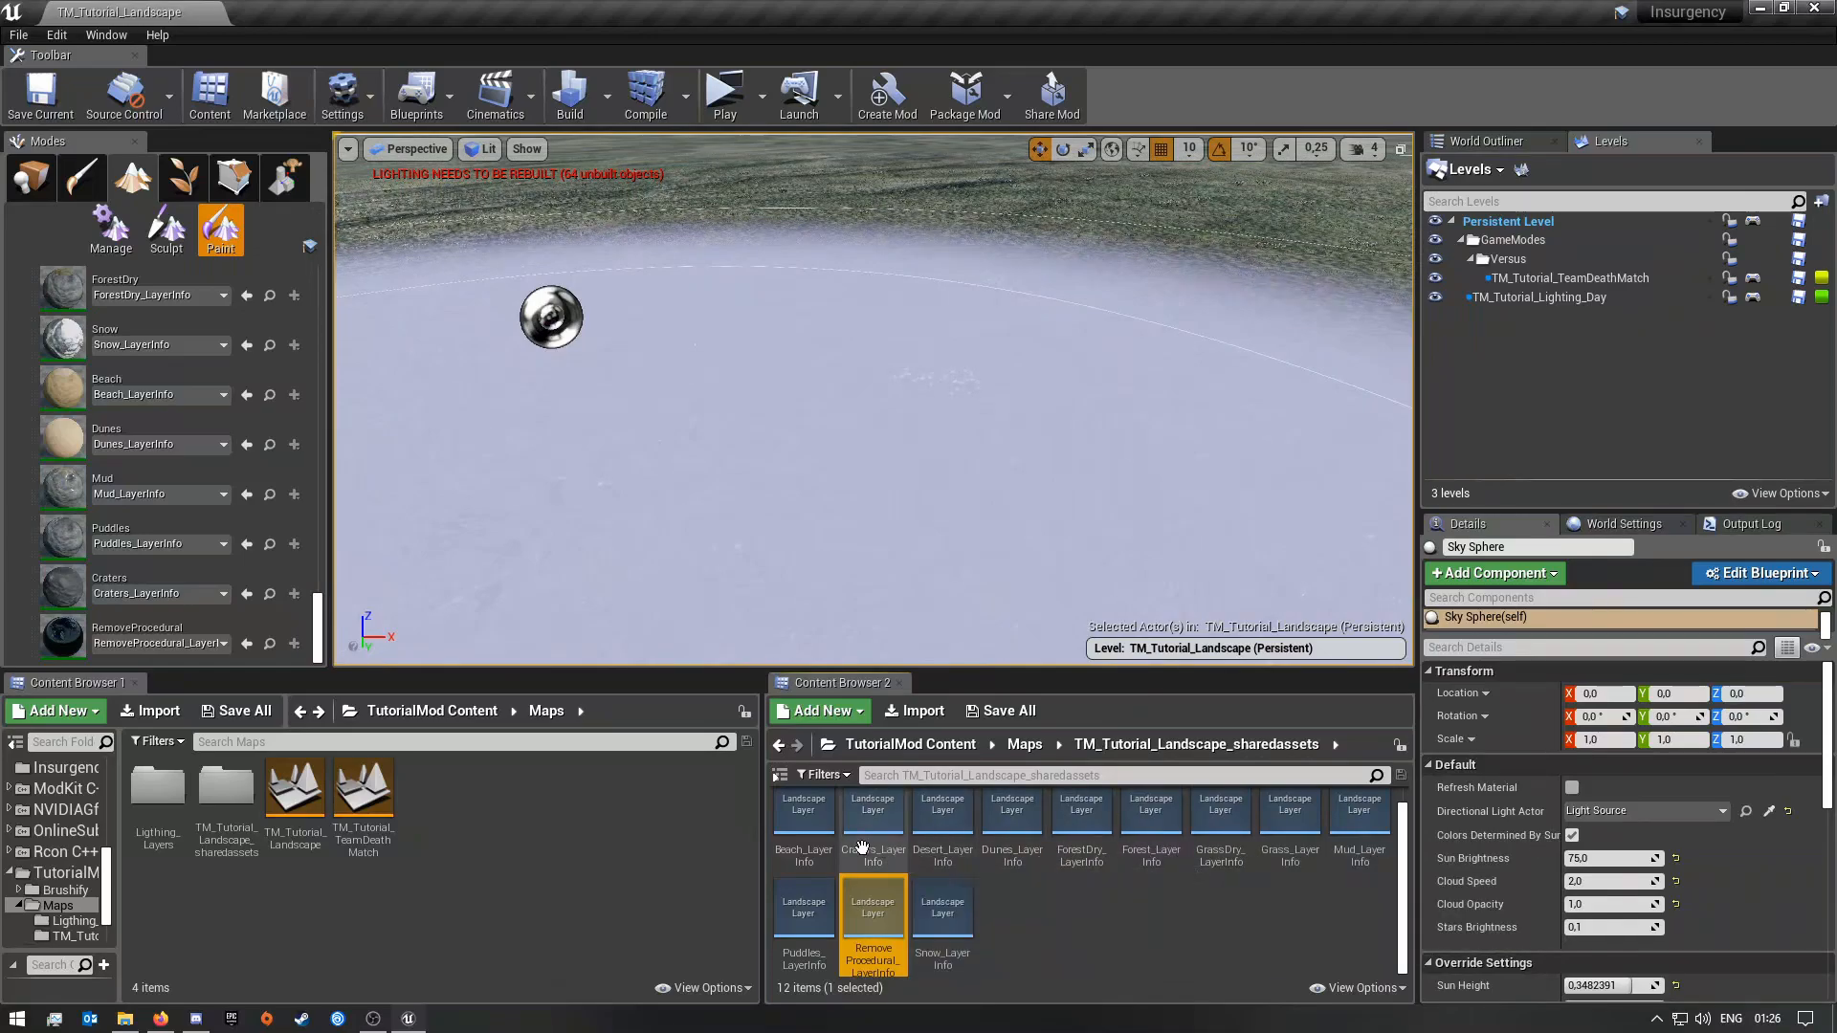
Step: Assign the Sand physical material to Beach_LayerInfo, save the asset and close it
double_click(809, 832)
click(738, 250)
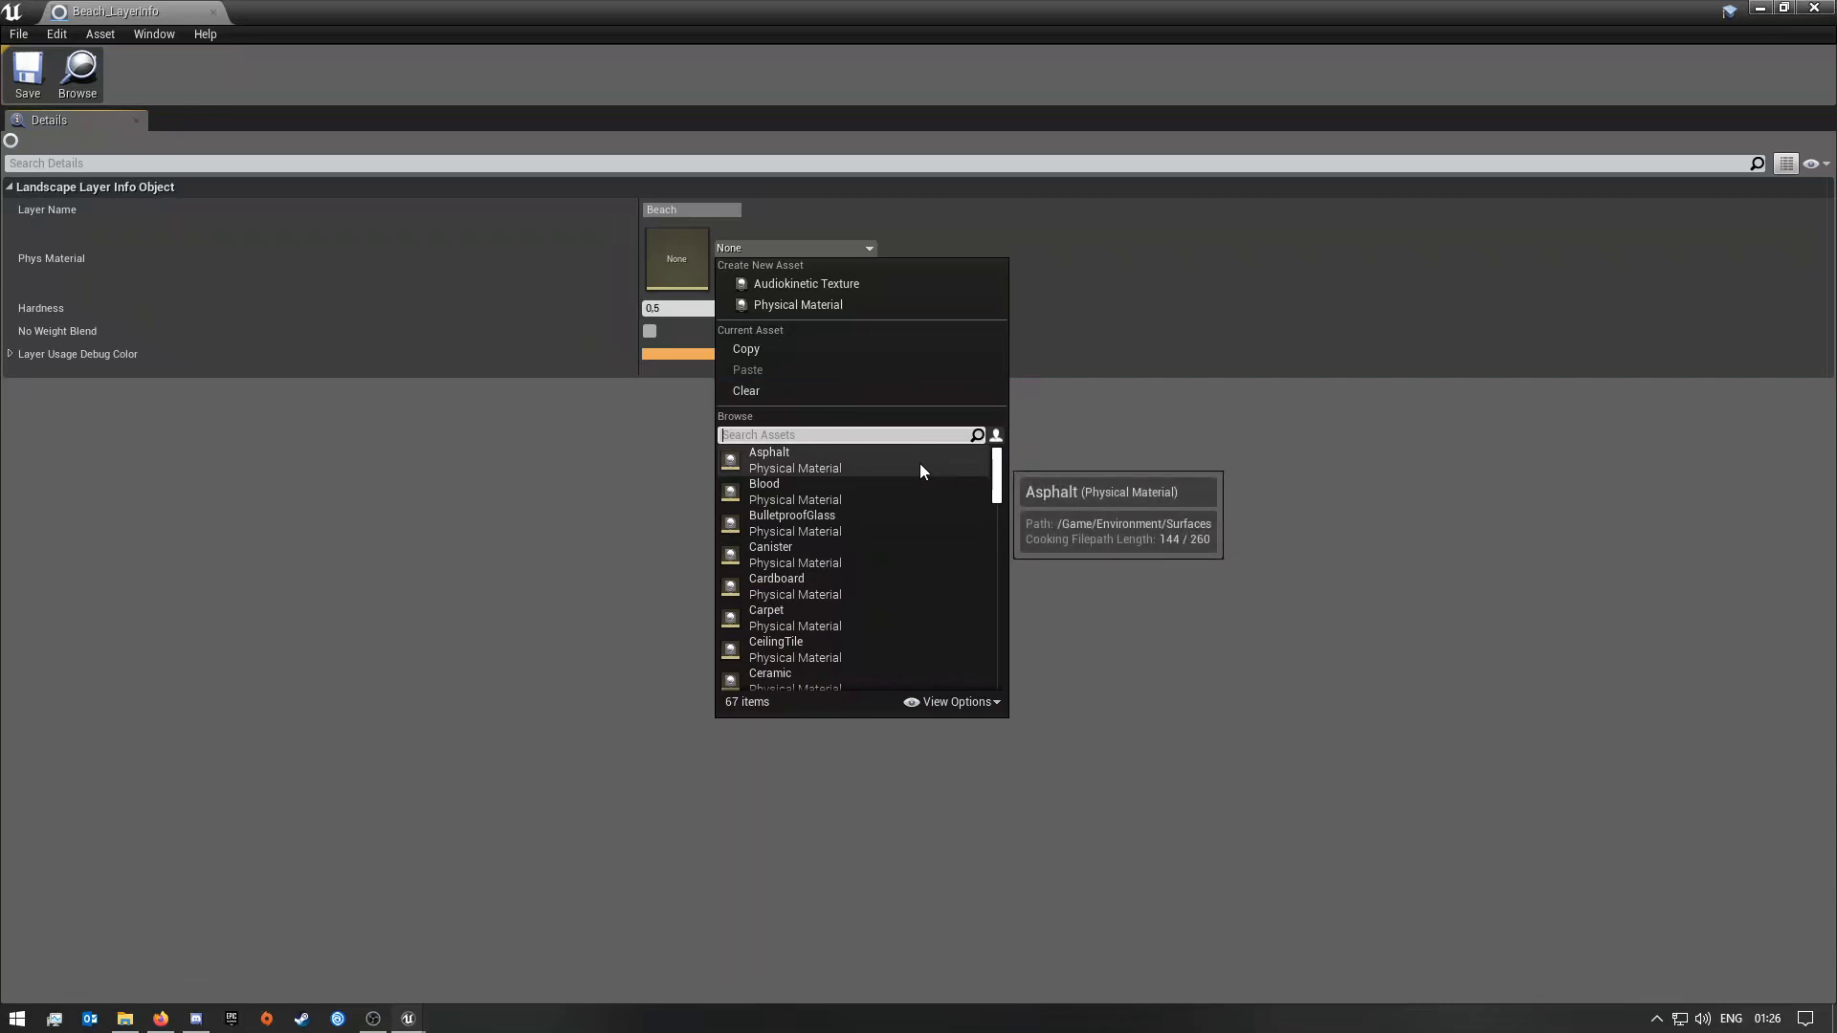
text(sand)
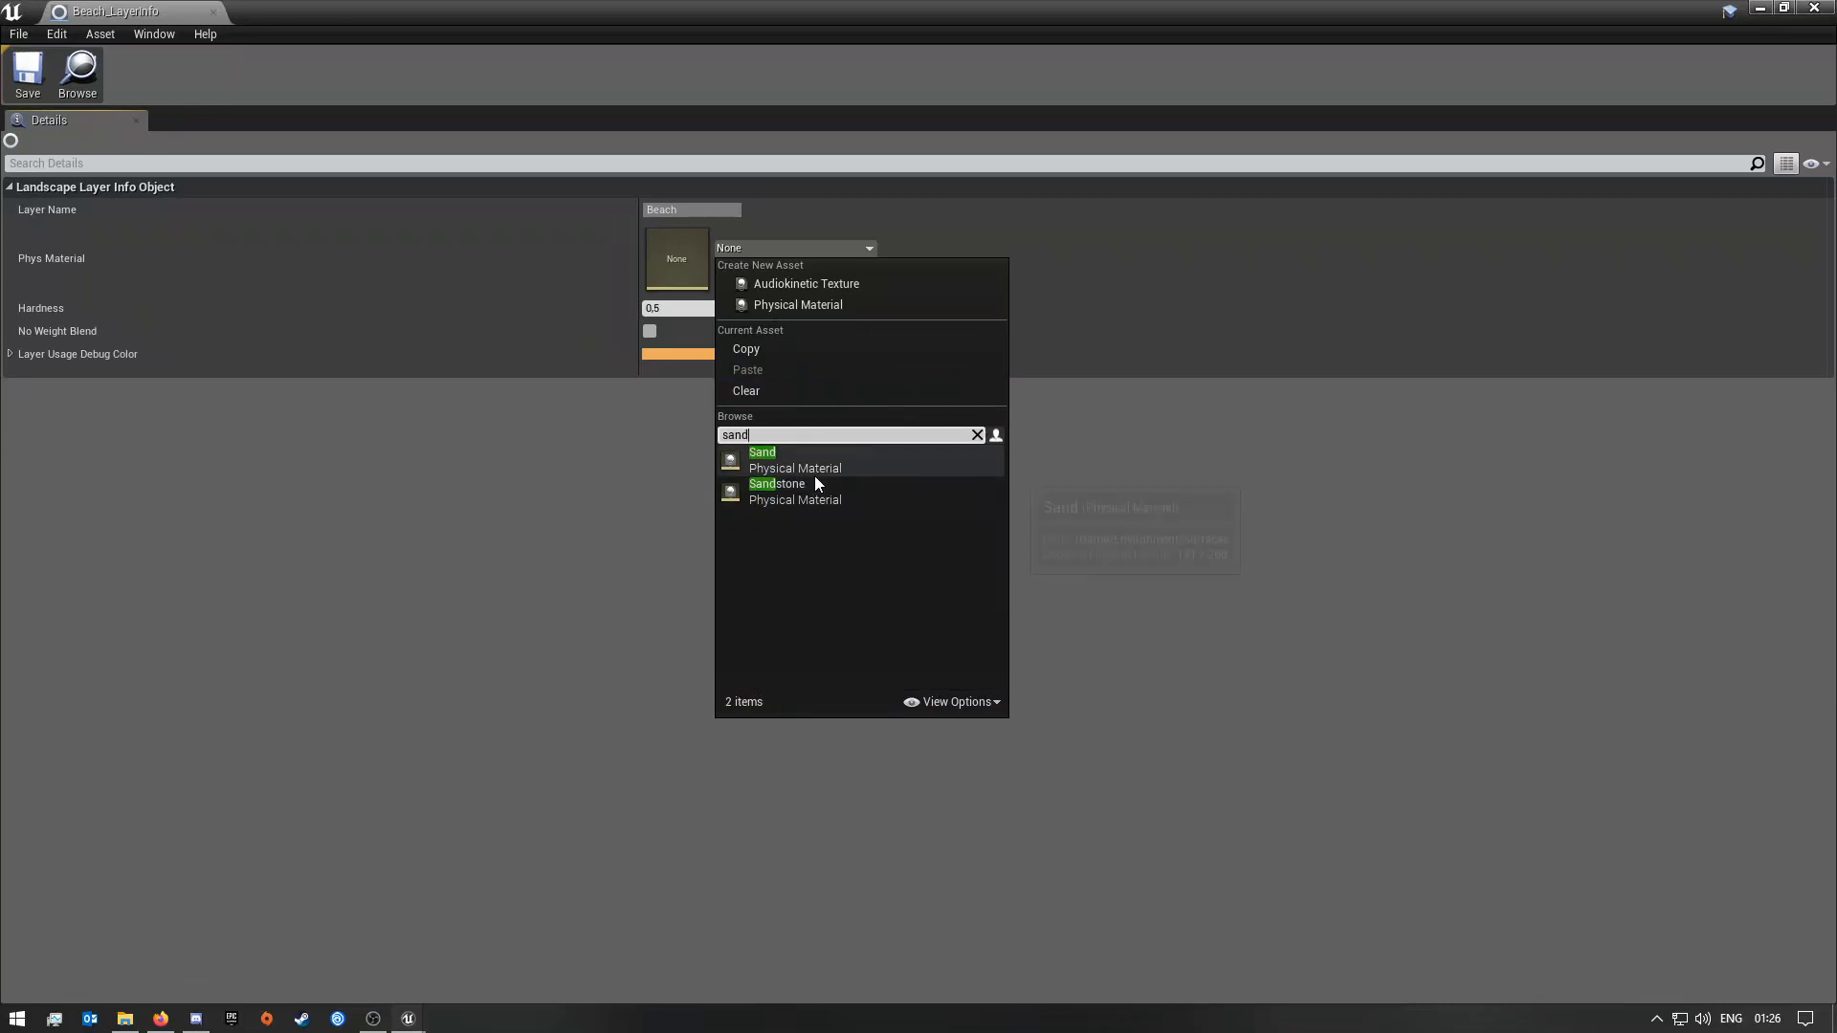
click(826, 469)
click(15, 84)
click(214, 12)
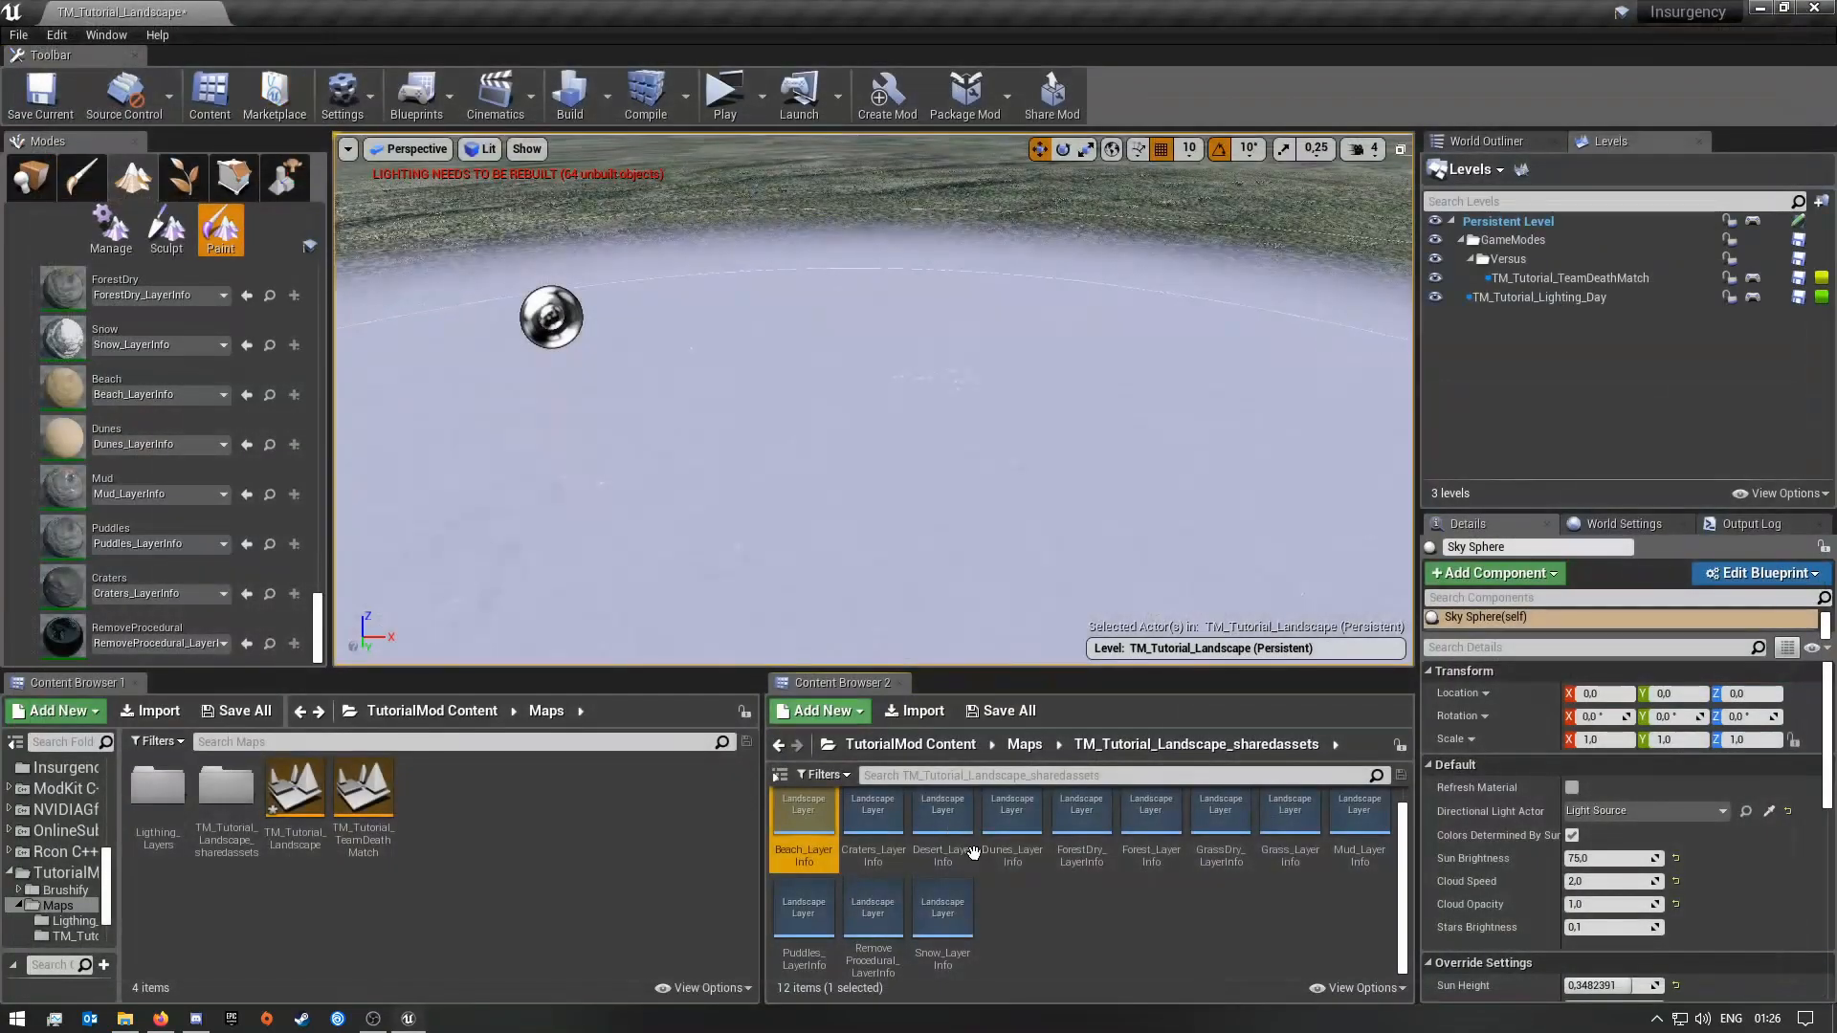
Step: Leave Craters_LayerInfo without a physical material and assign the Dirt physical material to Desert_LayerInfo
double_click(872, 832)
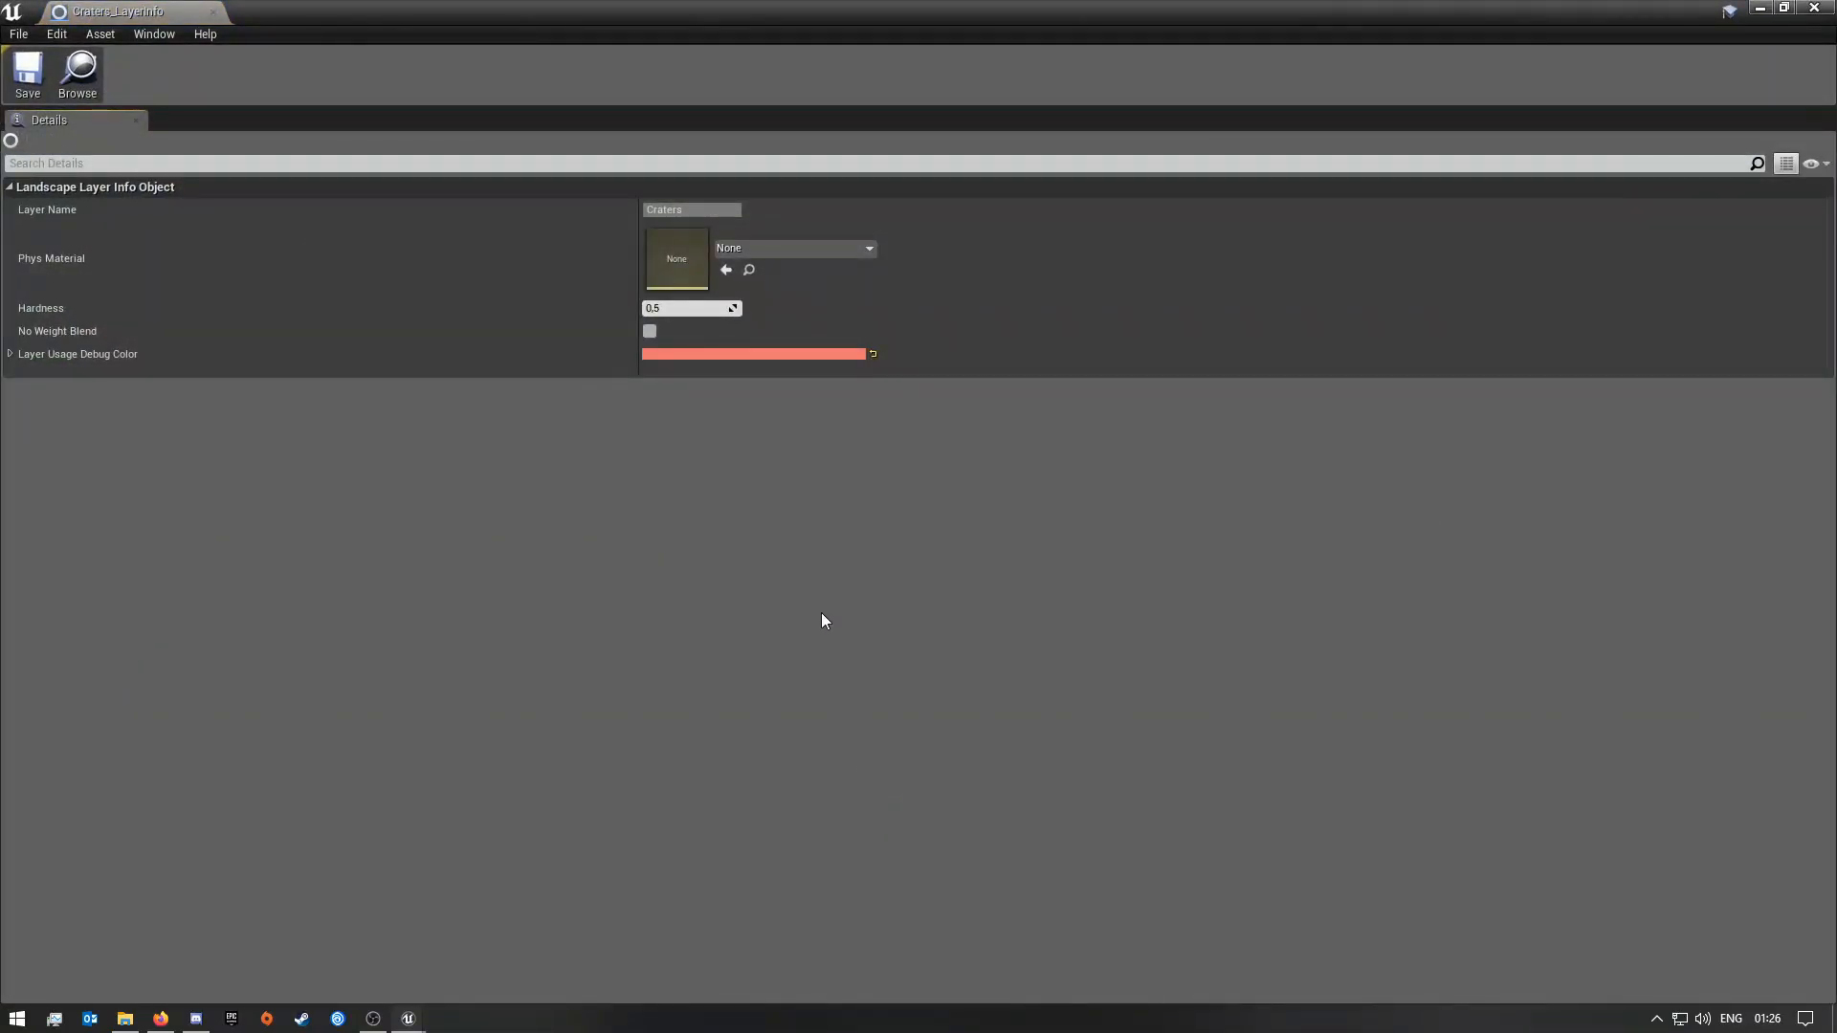
click(213, 12)
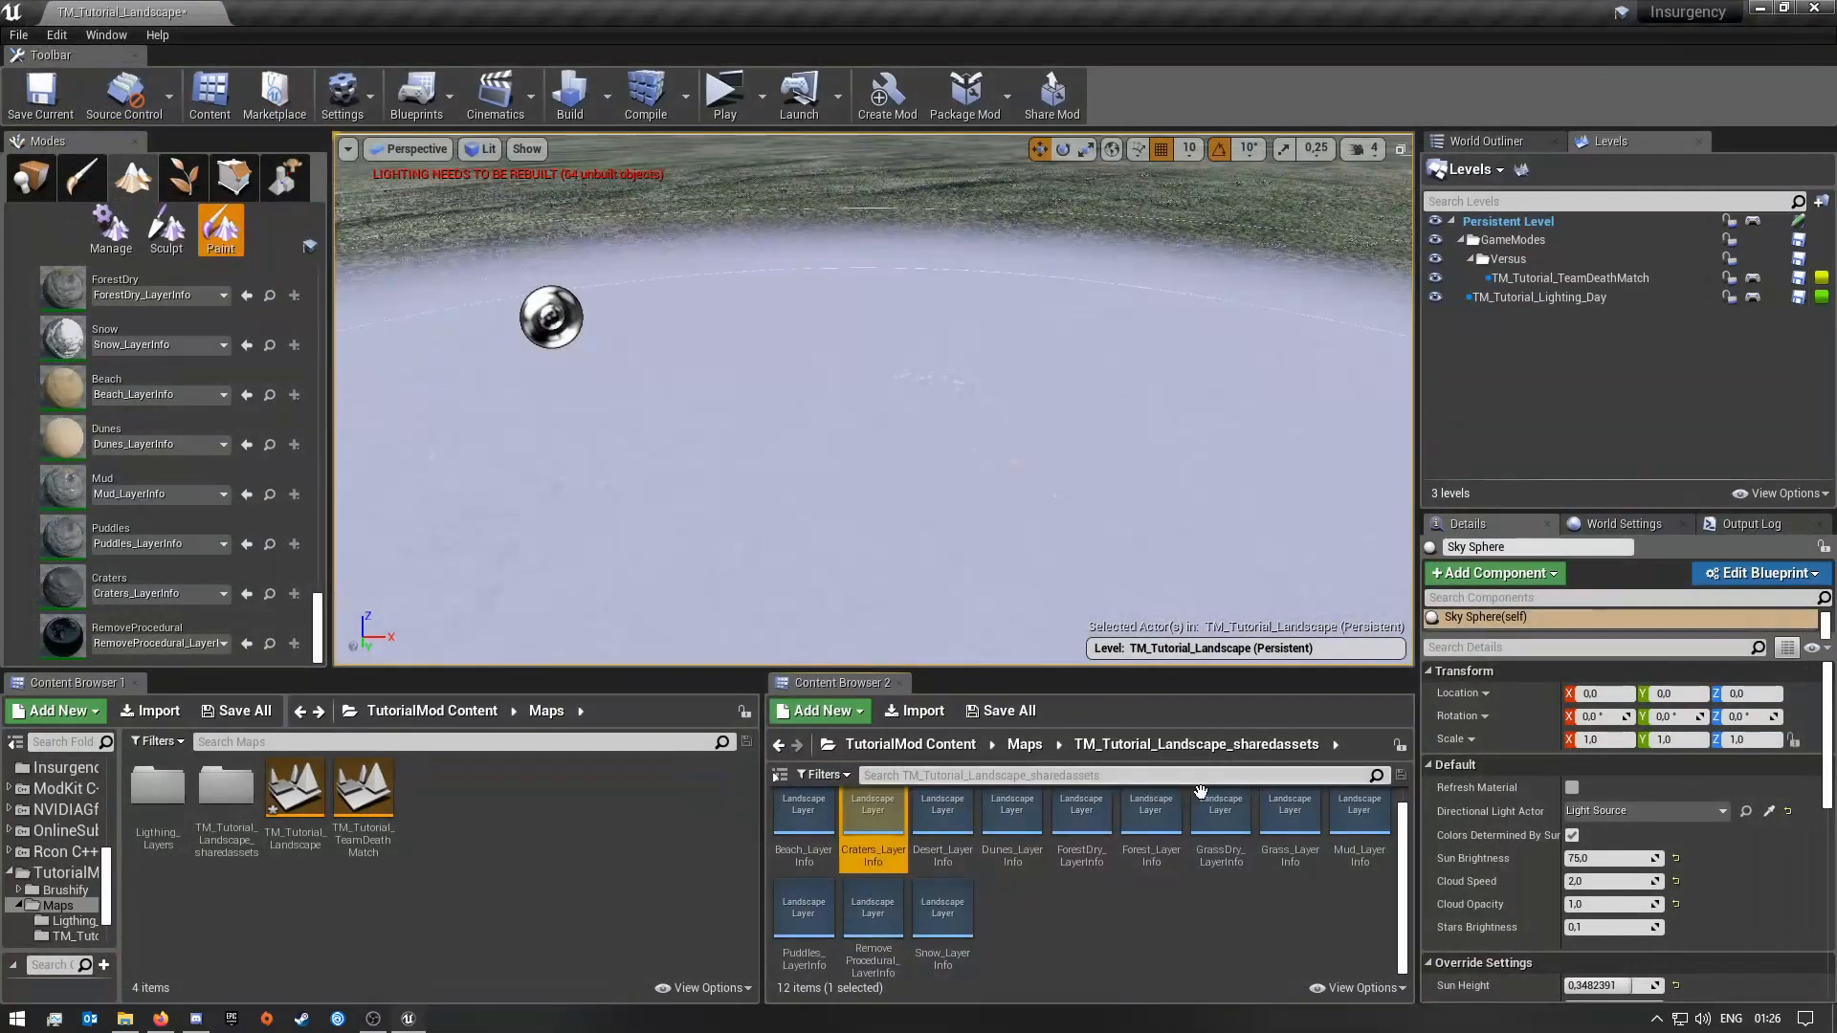
double_click(955, 830)
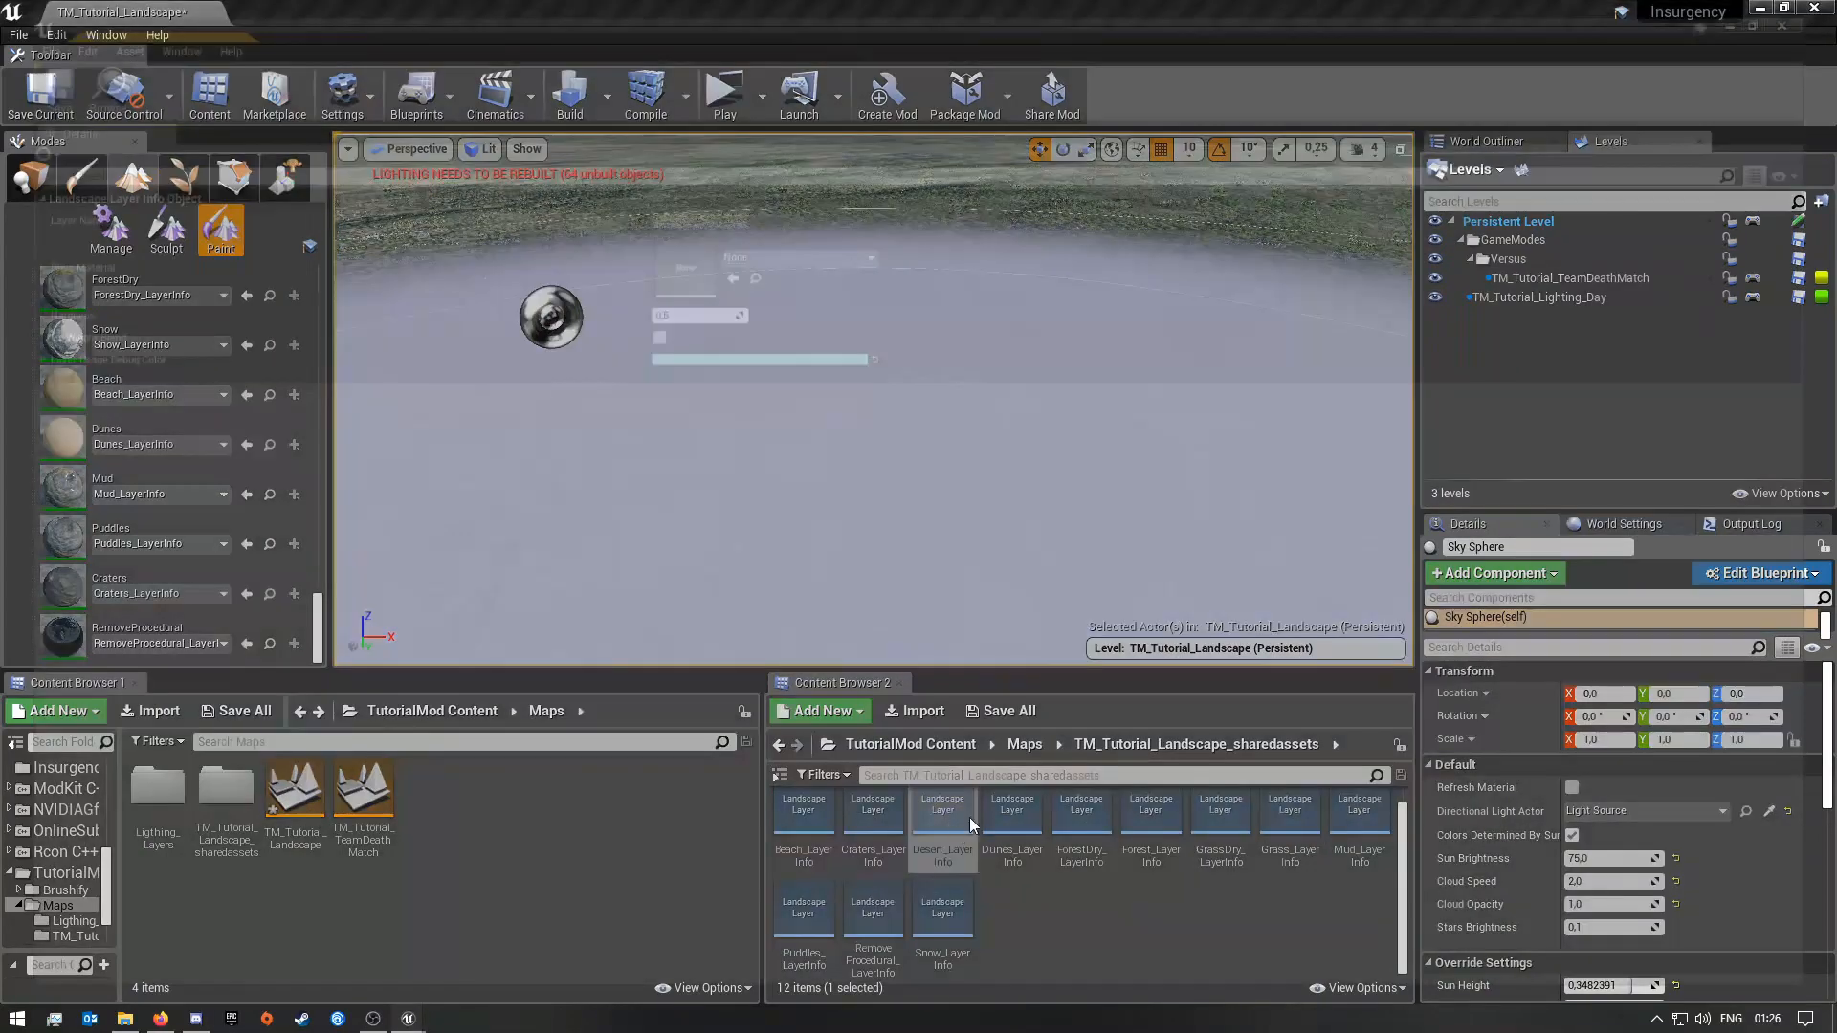
click(765, 251)
text(dirt)
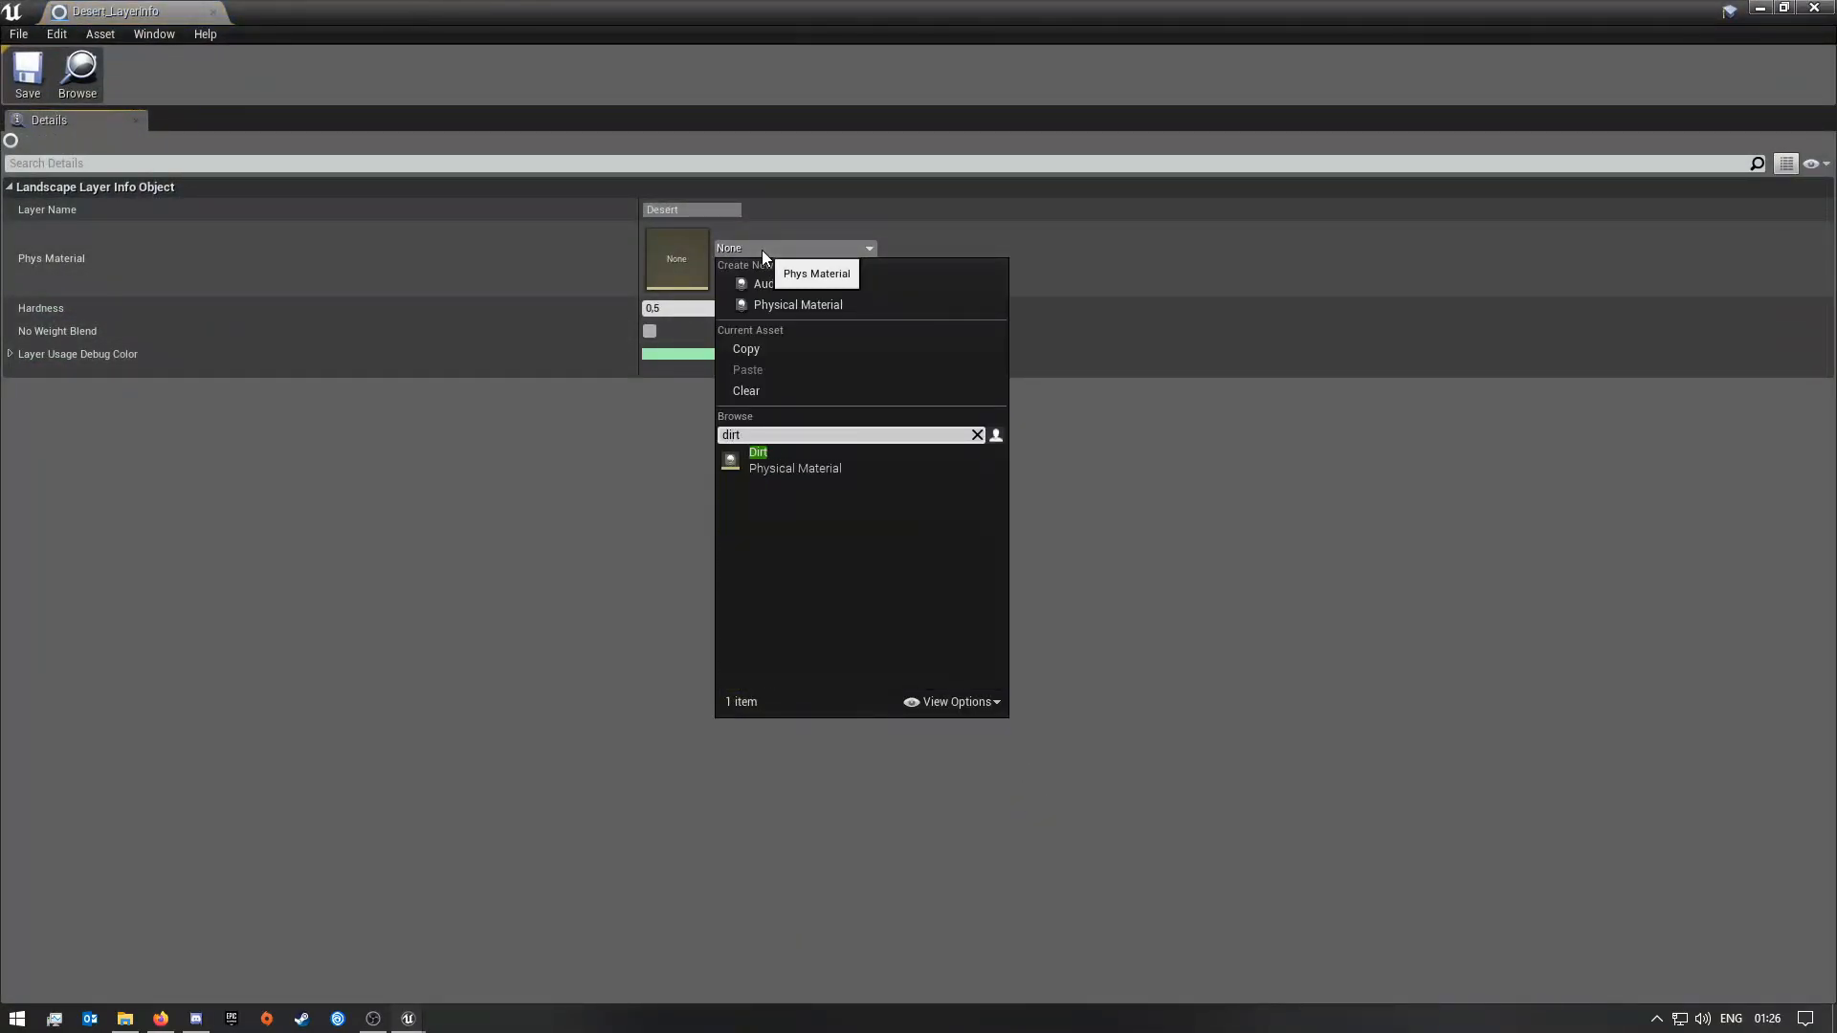
click(784, 462)
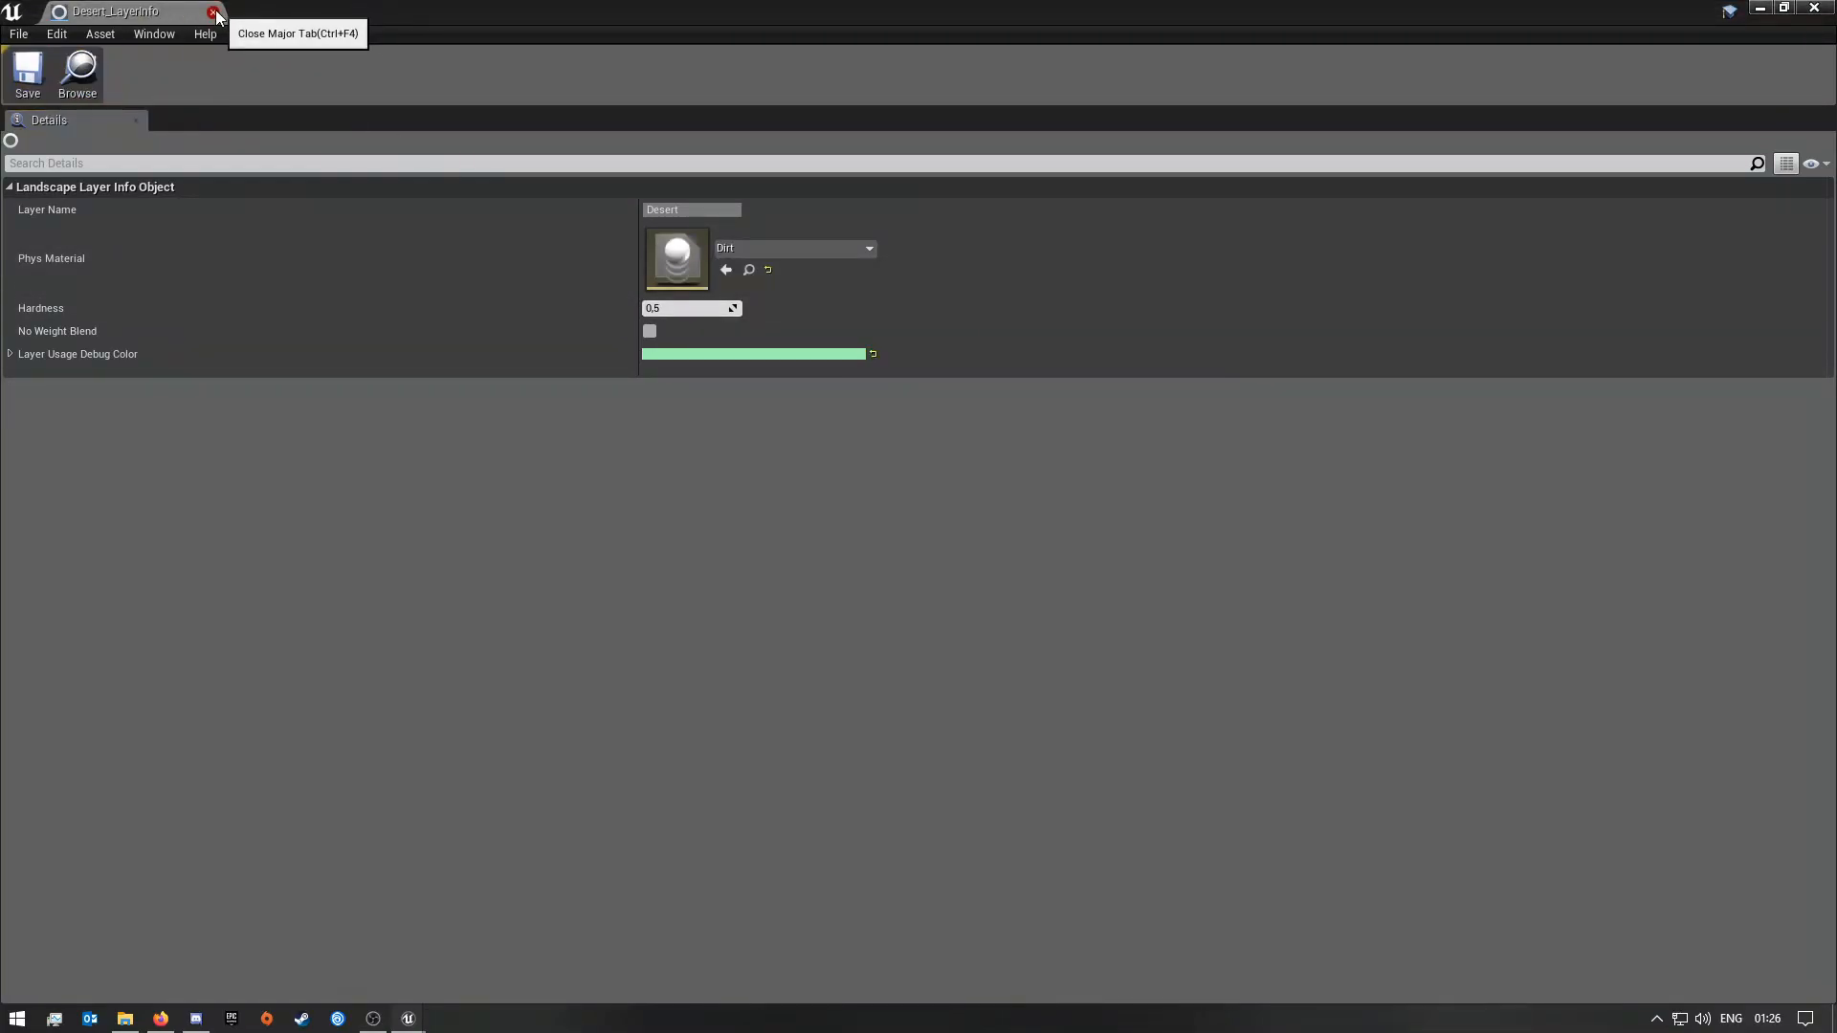
click(212, 12)
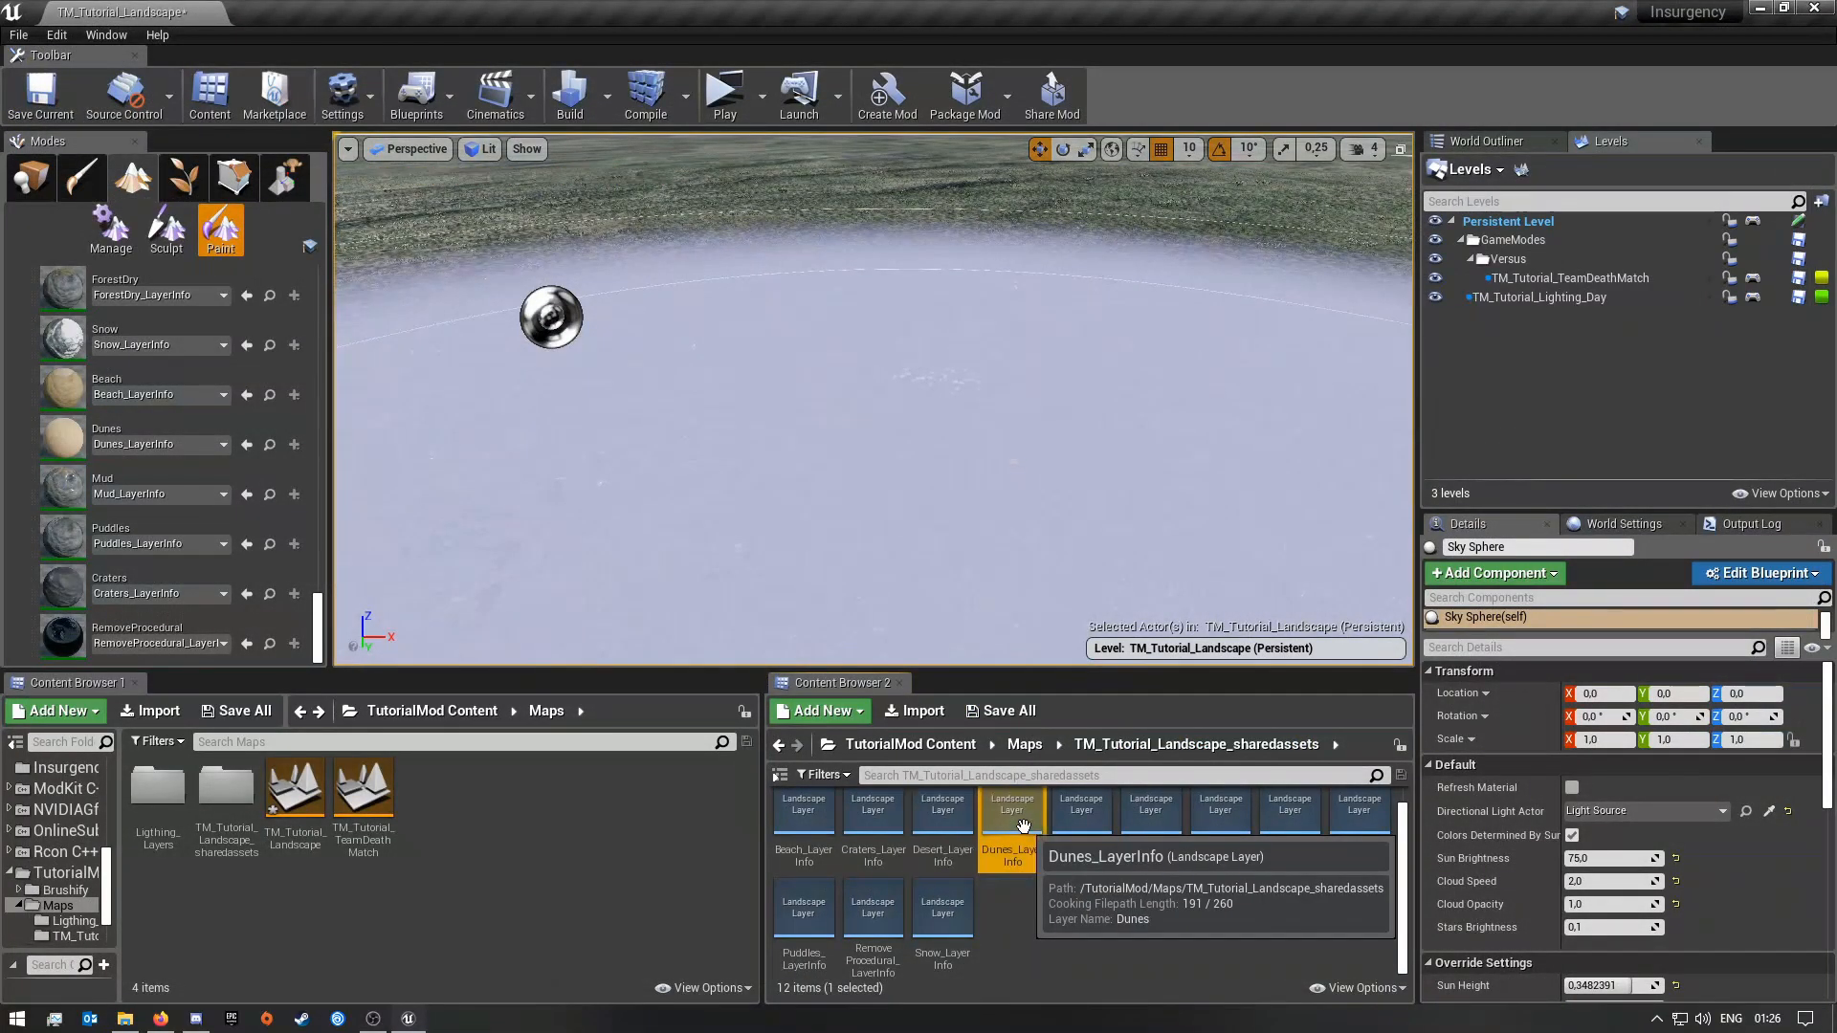
Step: Assign the Sand physical material to Dunes_LayerInfo, save the asset and close it
double_click(1011, 818)
click(763, 248)
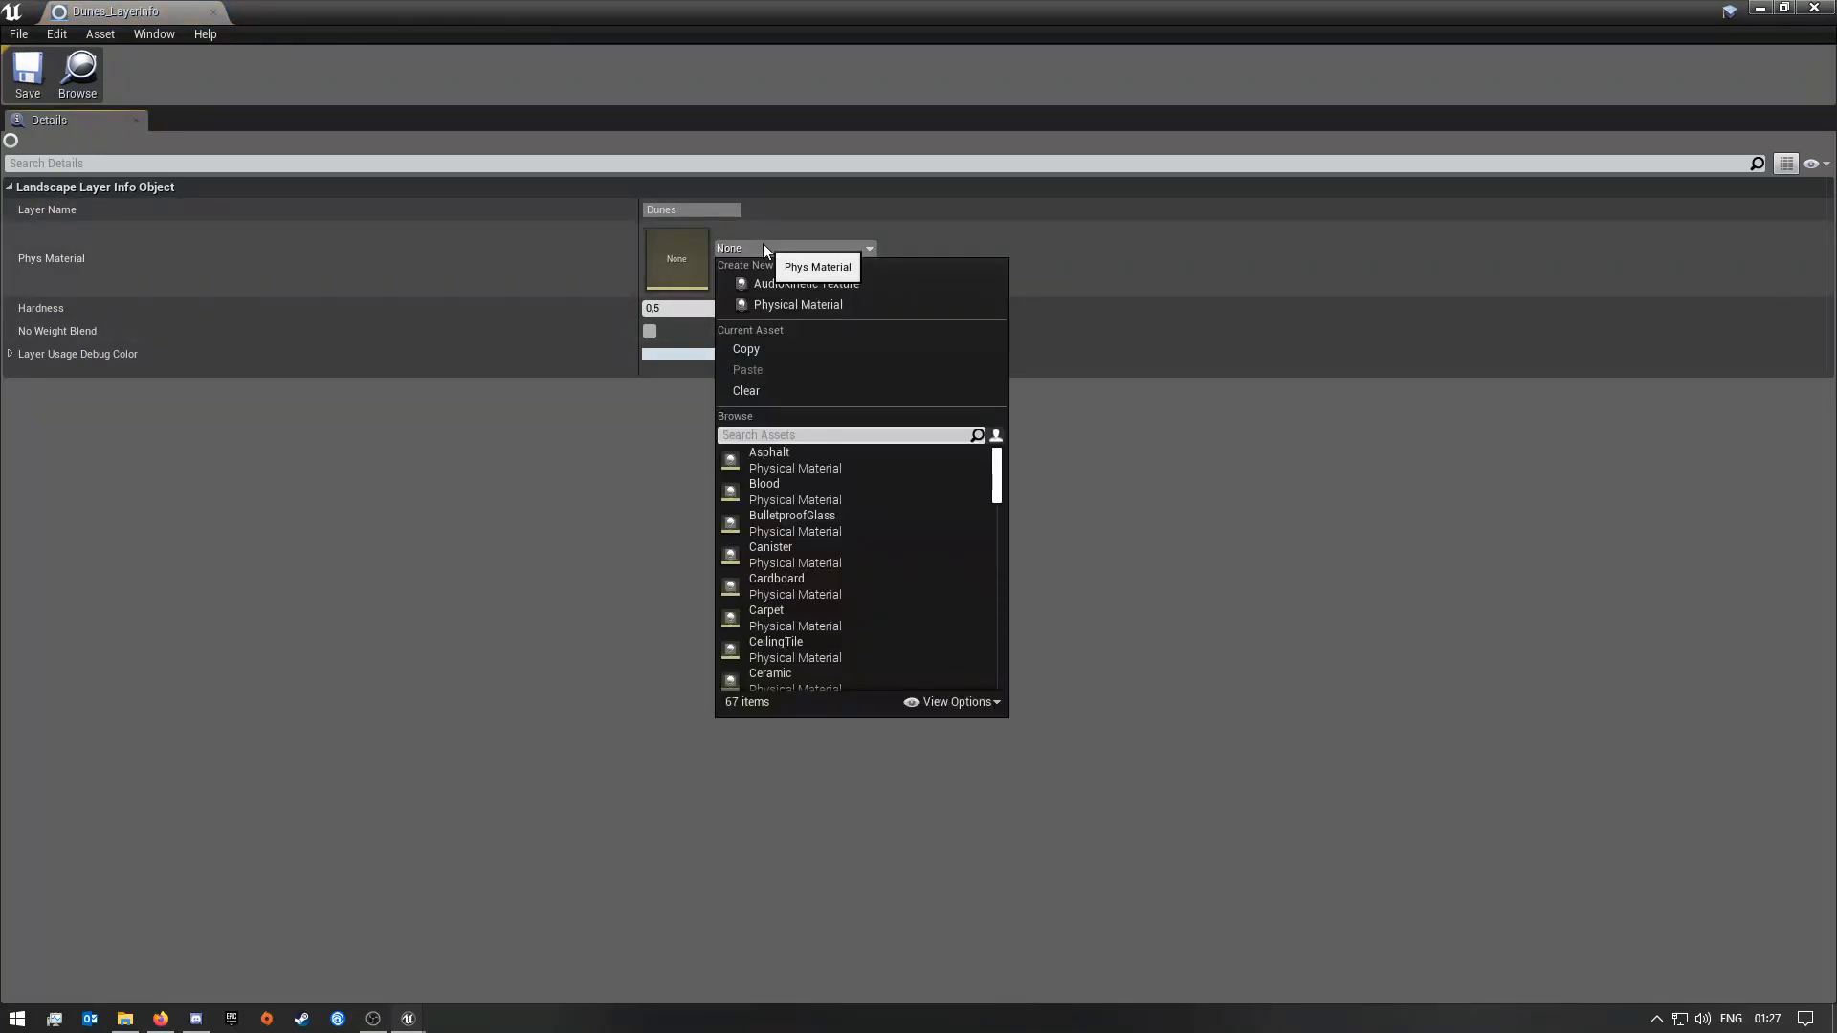
text(sand)
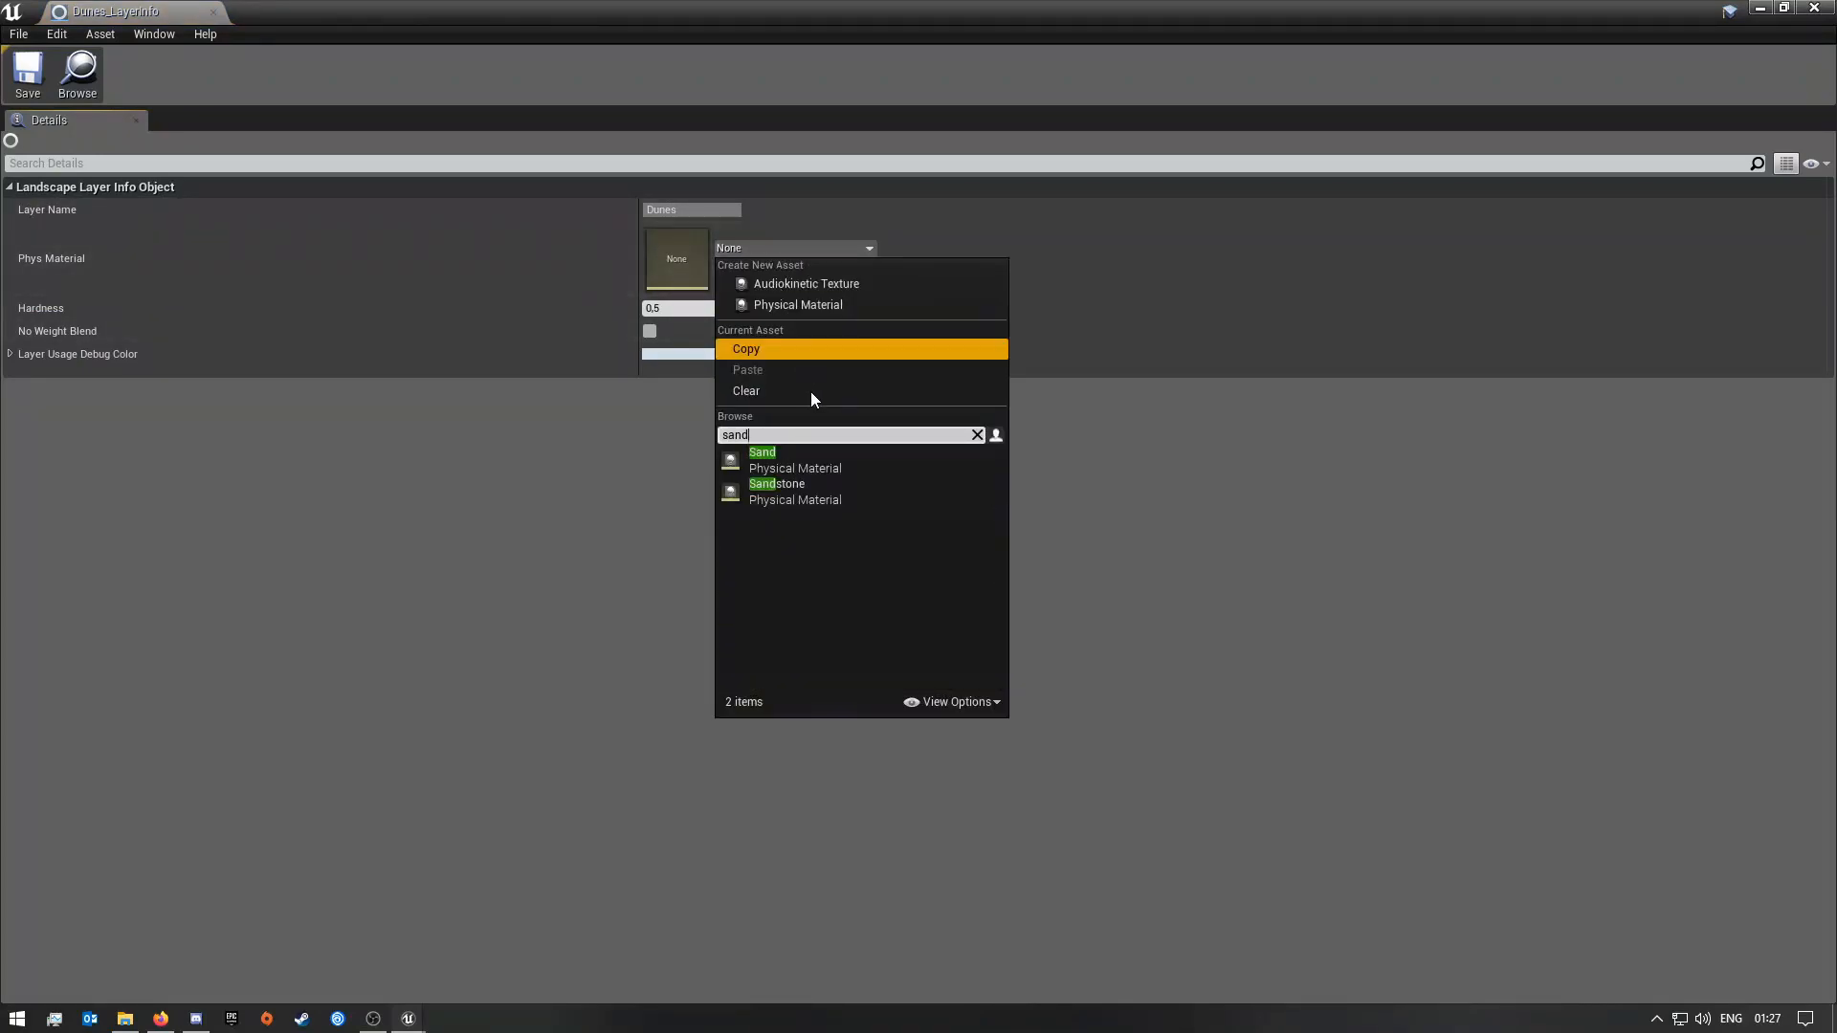
click(805, 463)
click(27, 75)
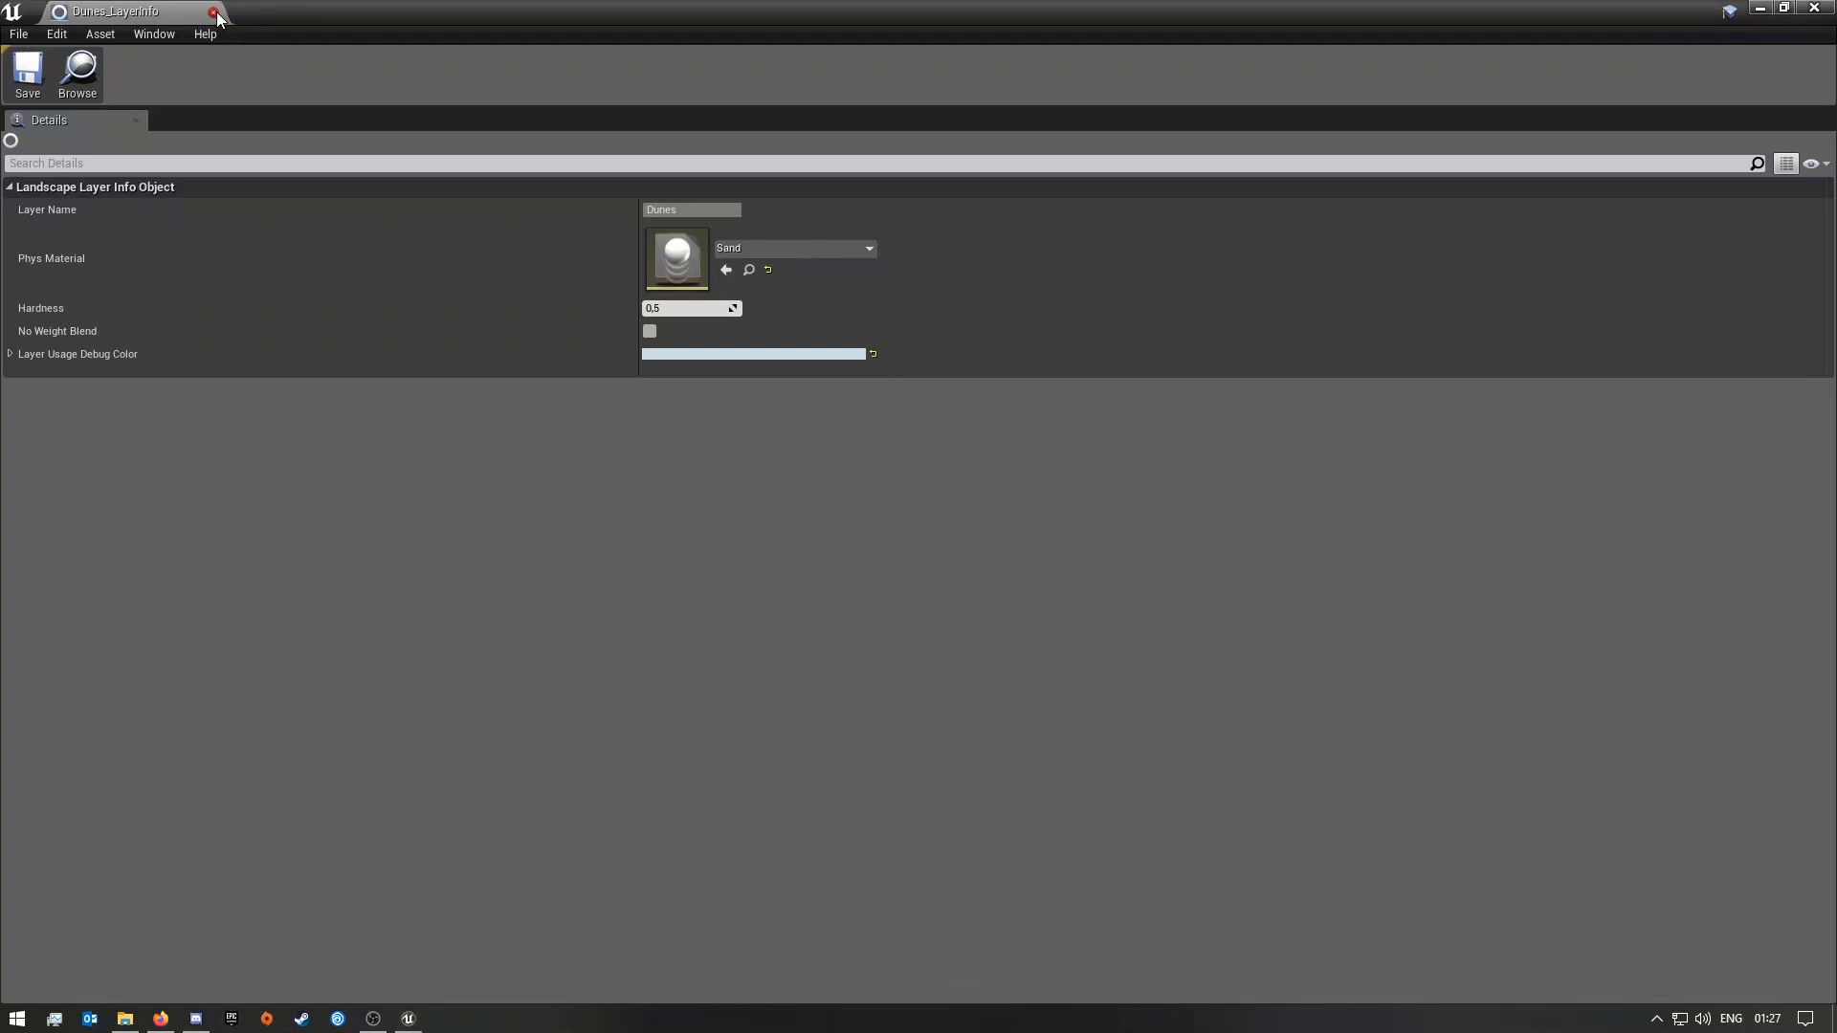
click(214, 12)
Step: Assign the Grass physical material to ForestDry_LayerInfo, save the asset and close it
double_click(1077, 823)
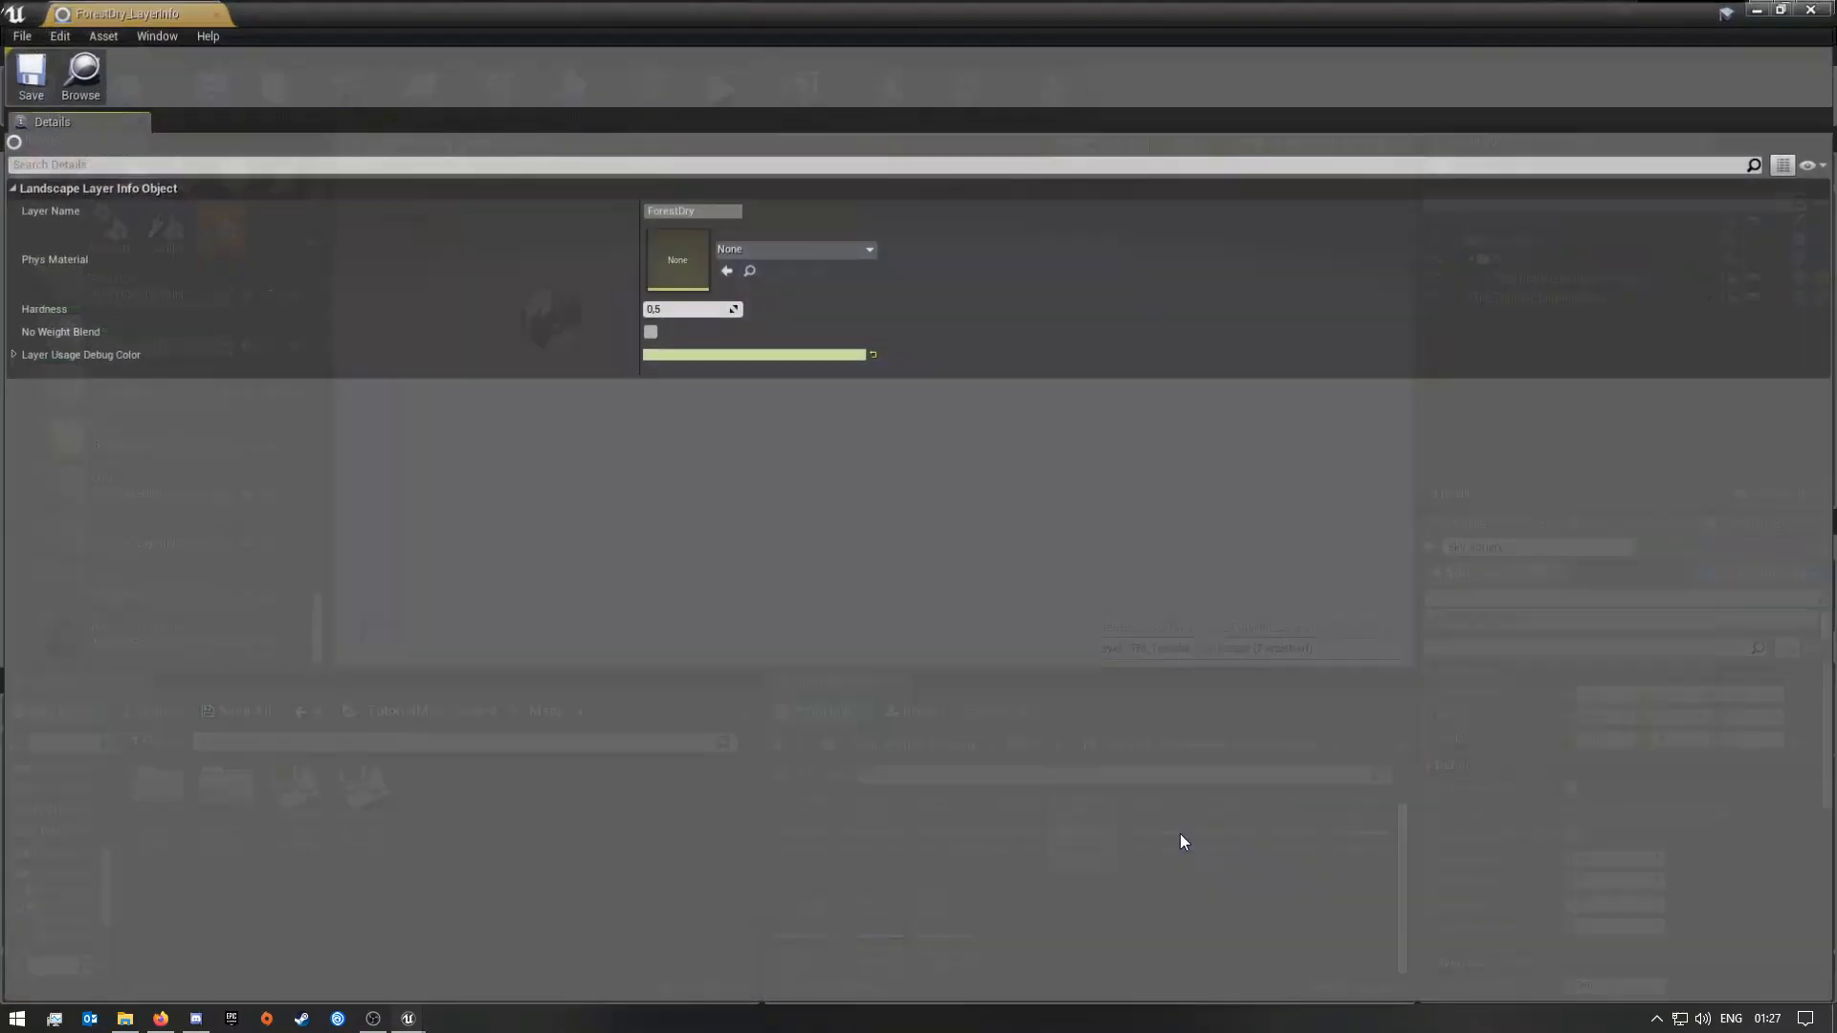
click(775, 248)
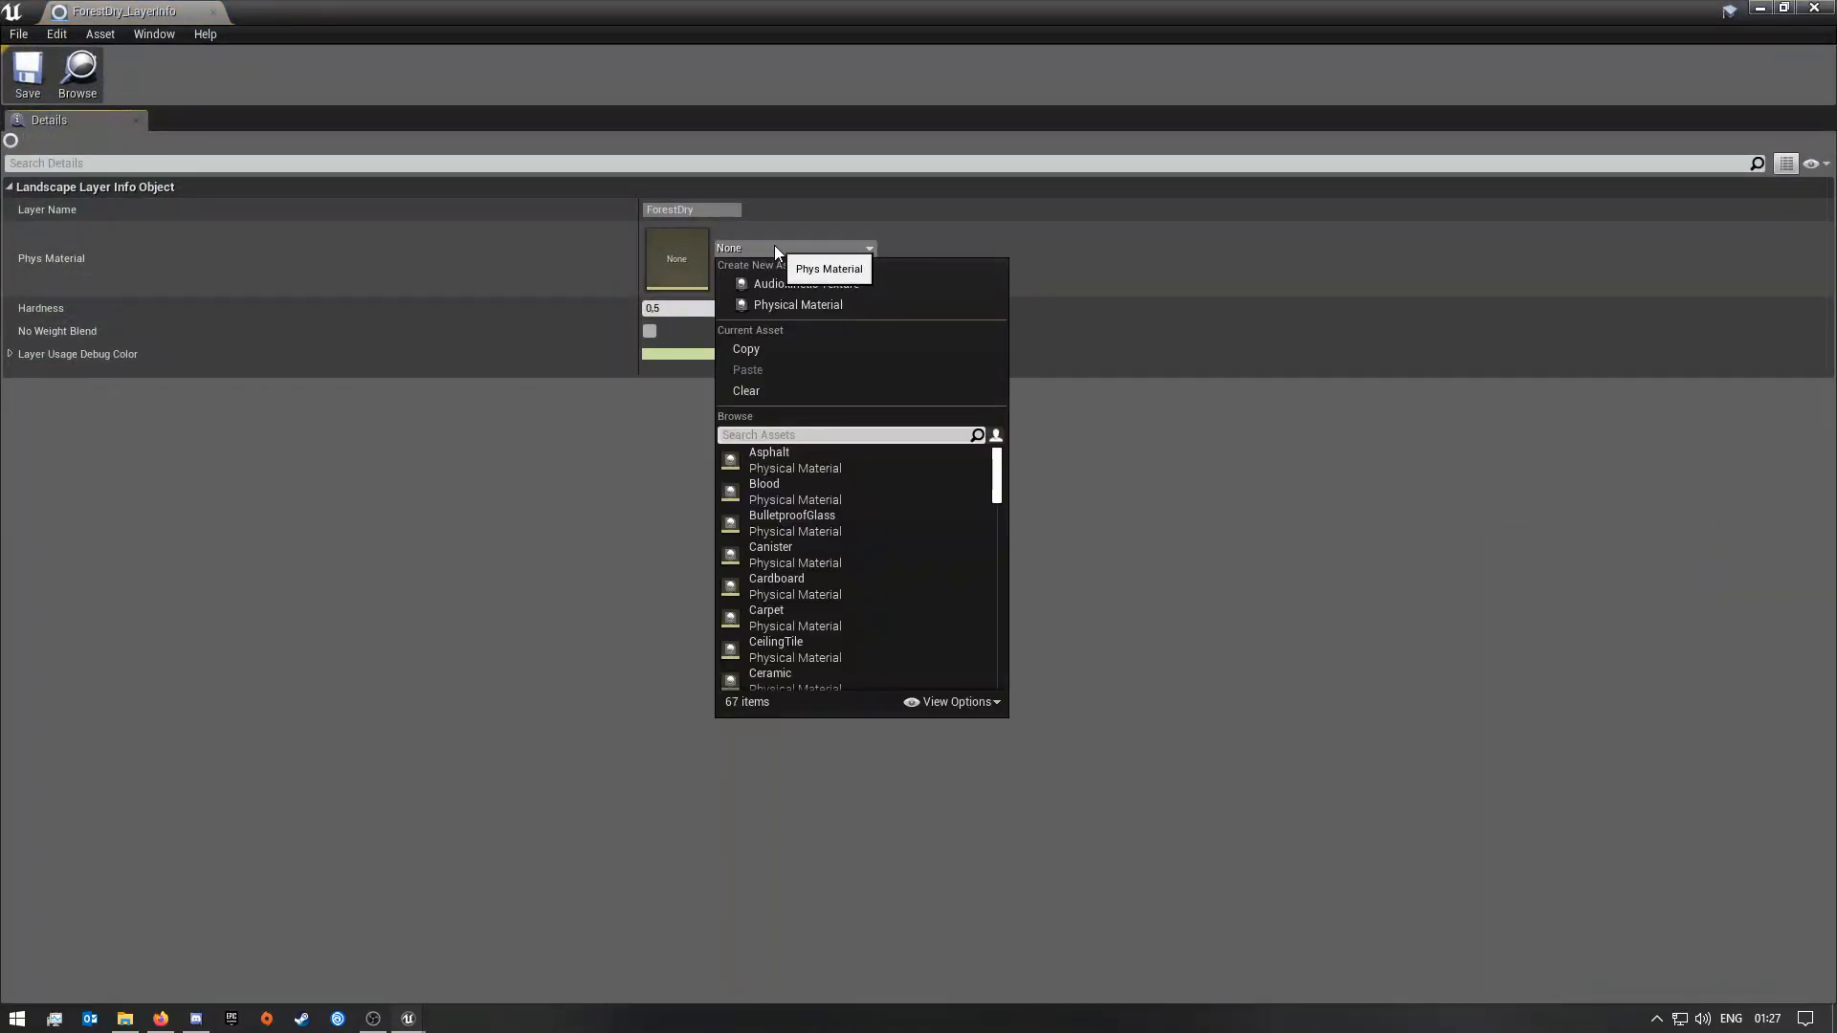
text(gra)
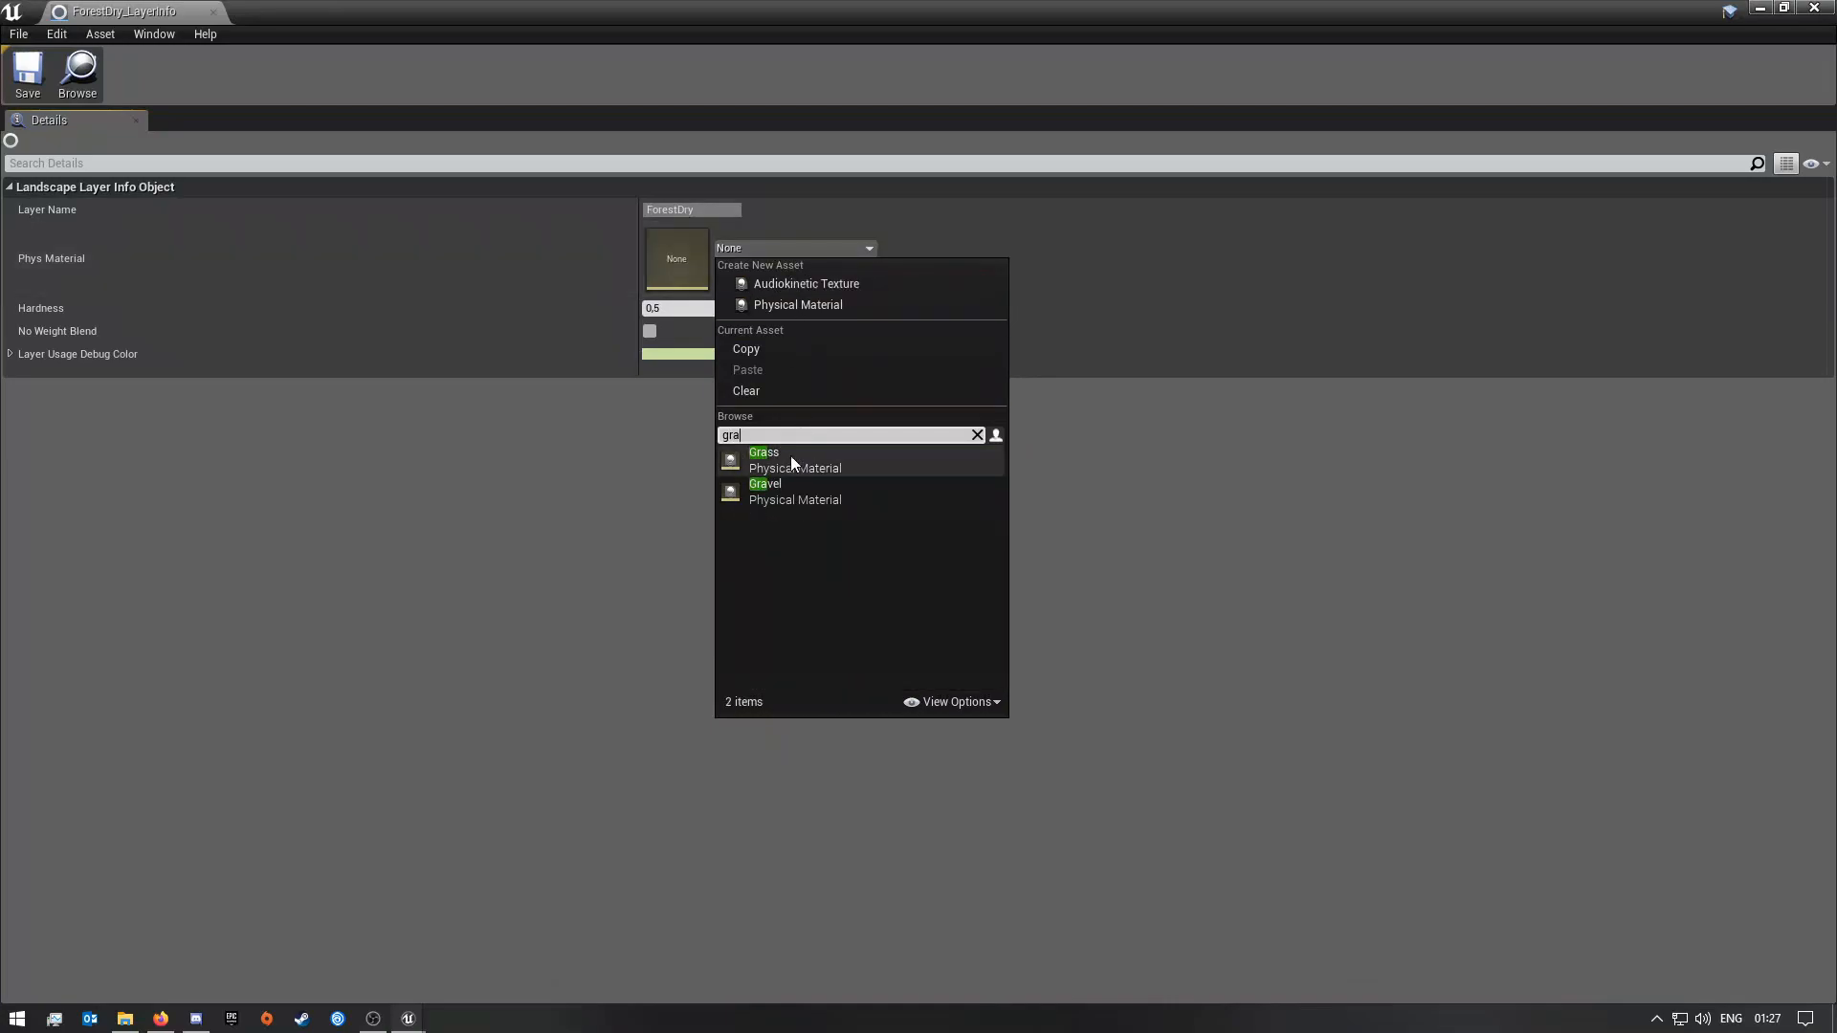
click(792, 461)
click(28, 76)
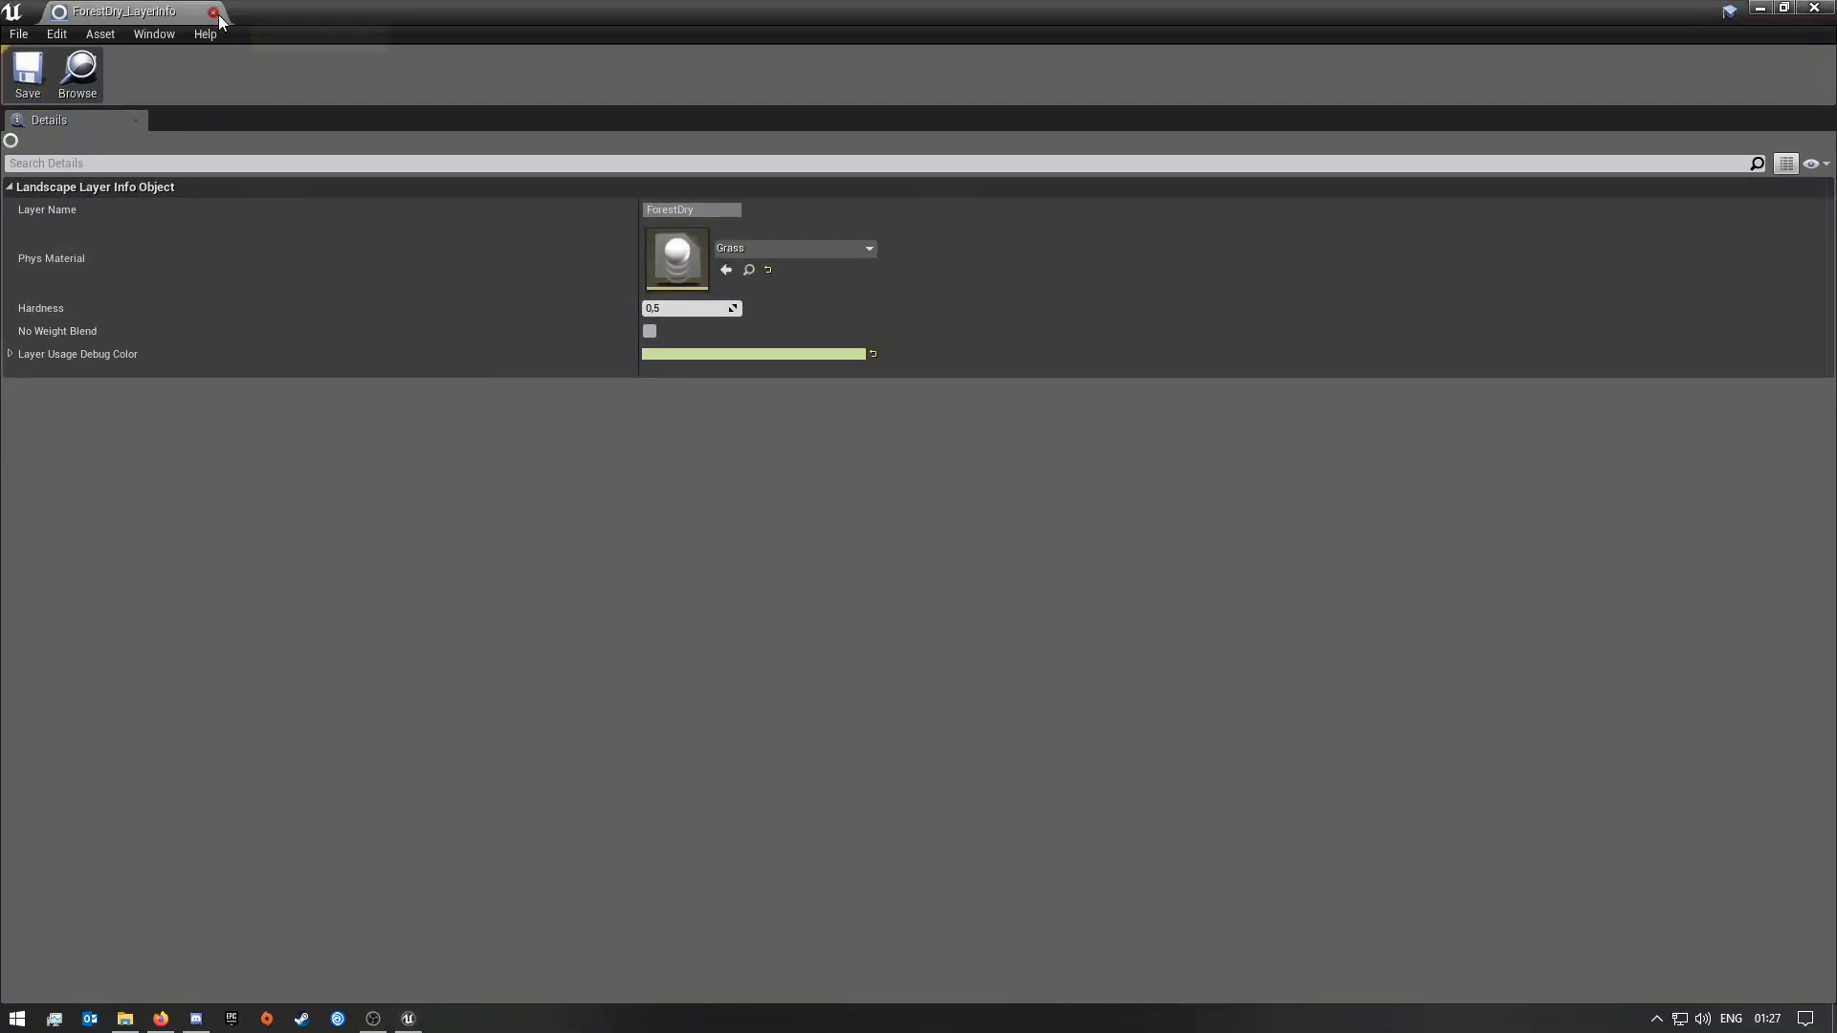
click(213, 13)
Step: Assign the Grass physical material to Forest_LayerInfo, save the asset and close it
click(1149, 844)
double_click(1149, 844)
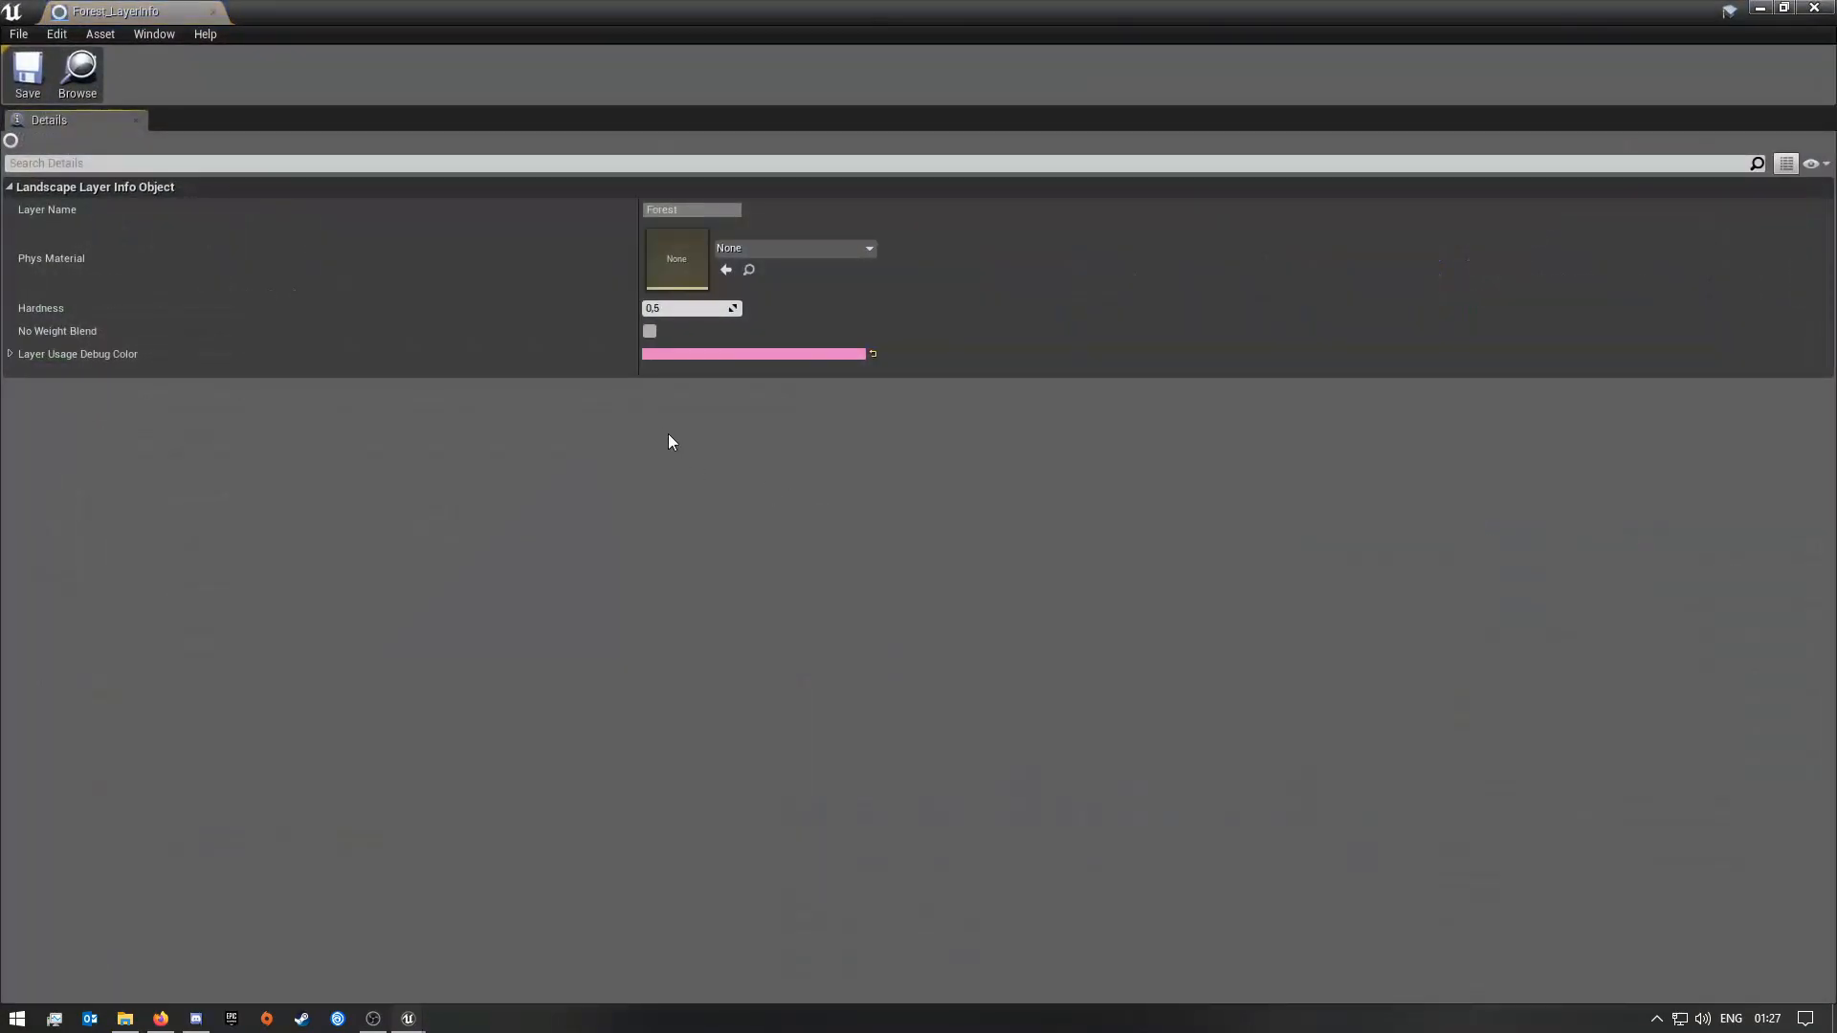
click(778, 247)
text(gras)
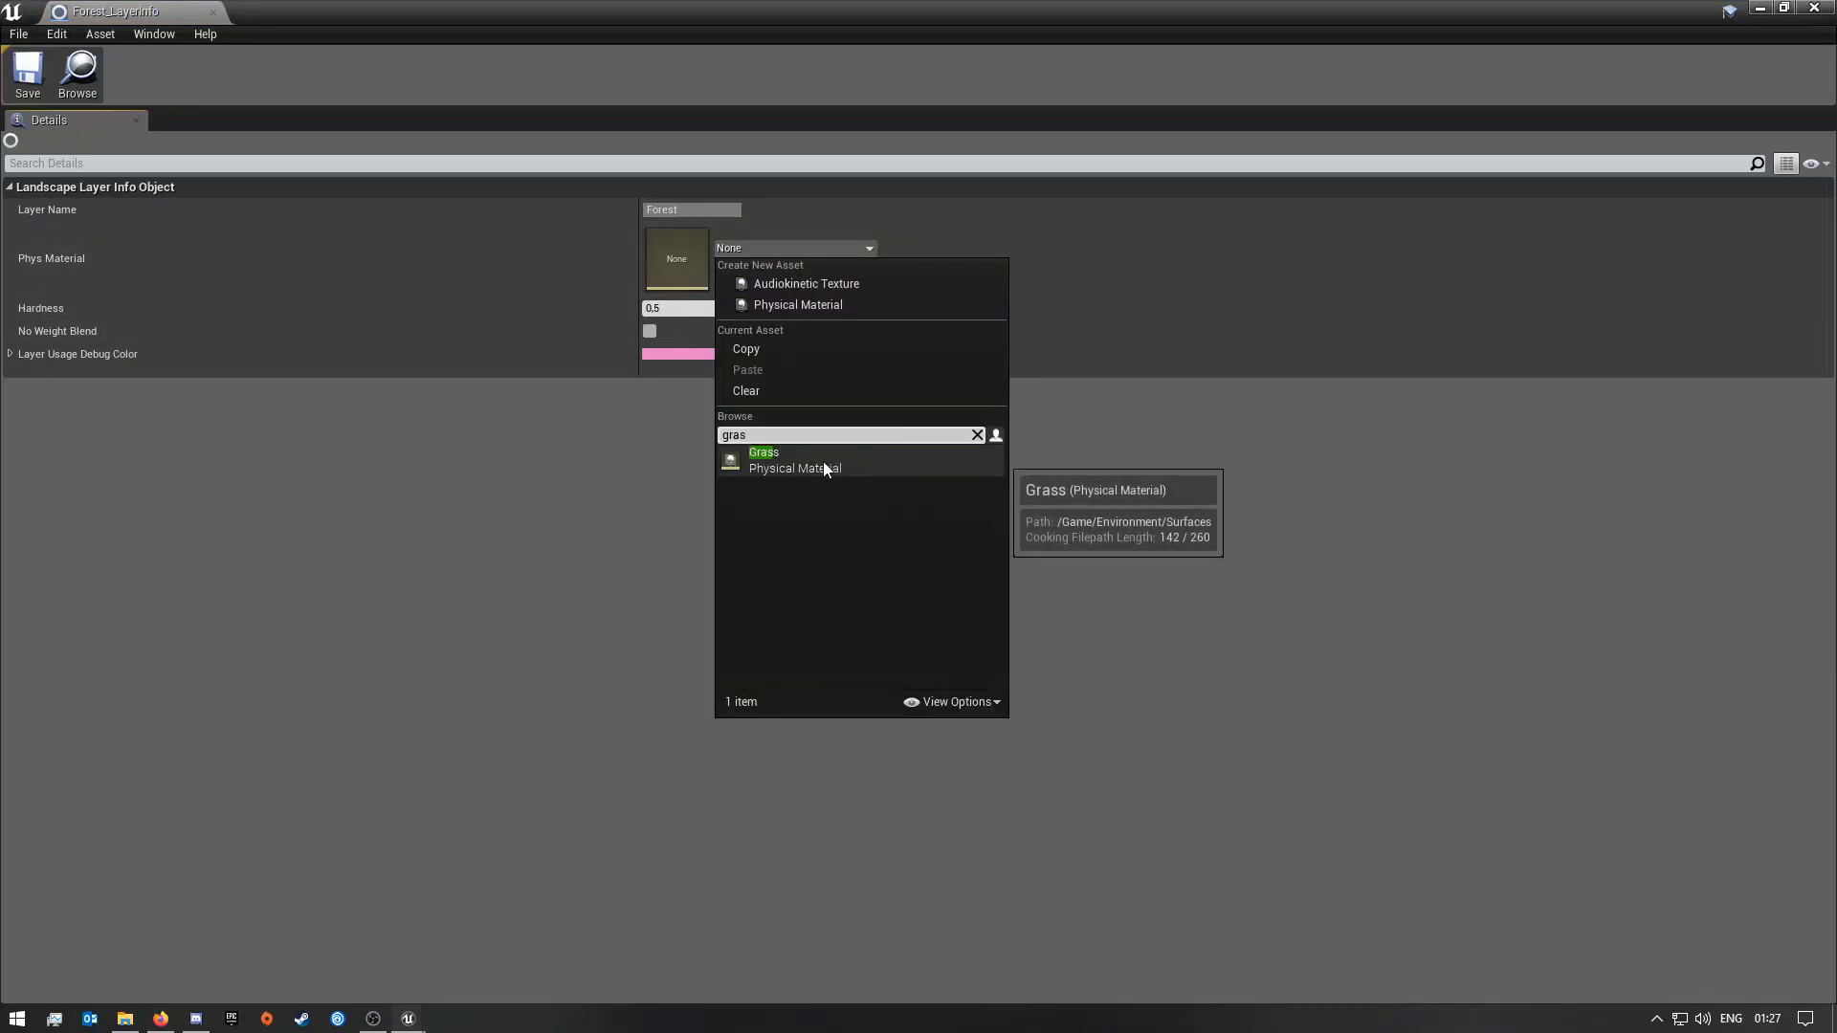
click(823, 461)
click(28, 79)
click(214, 12)
Step: Assign the Grass physical material to GrassDry_LayerInfo, save the asset and close it
double_click(1220, 833)
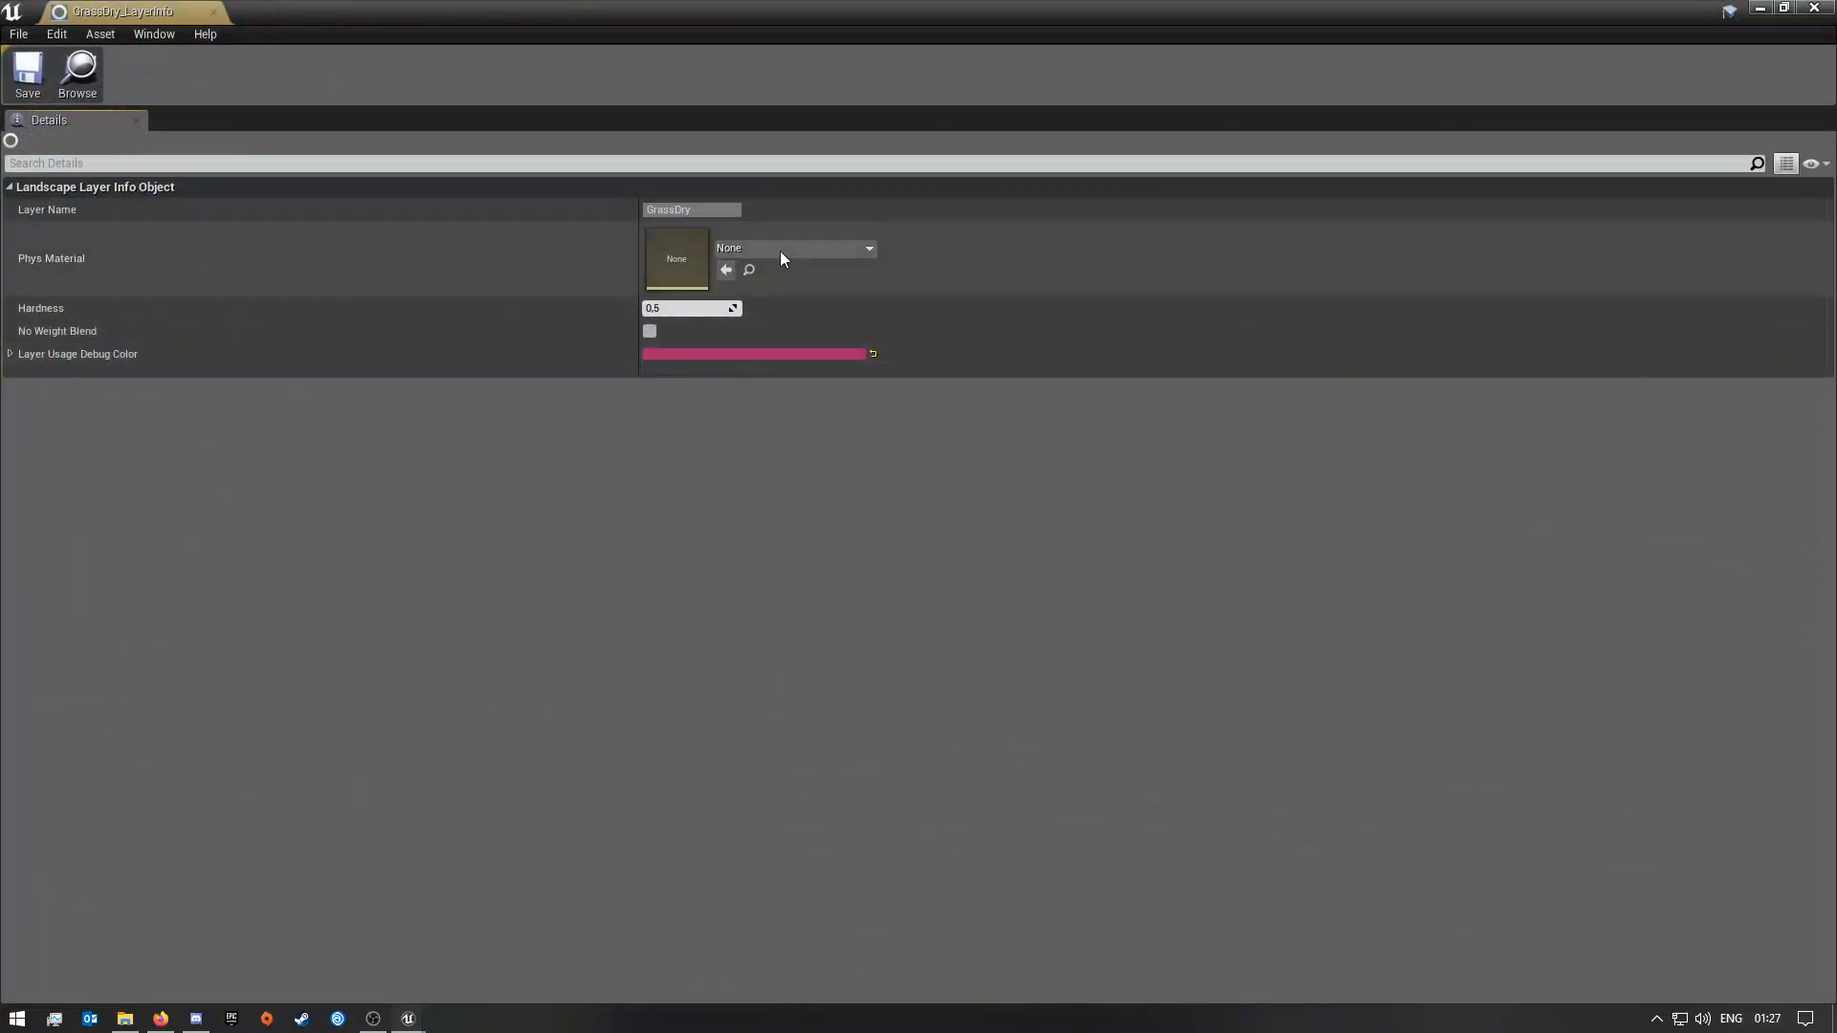
click(785, 248)
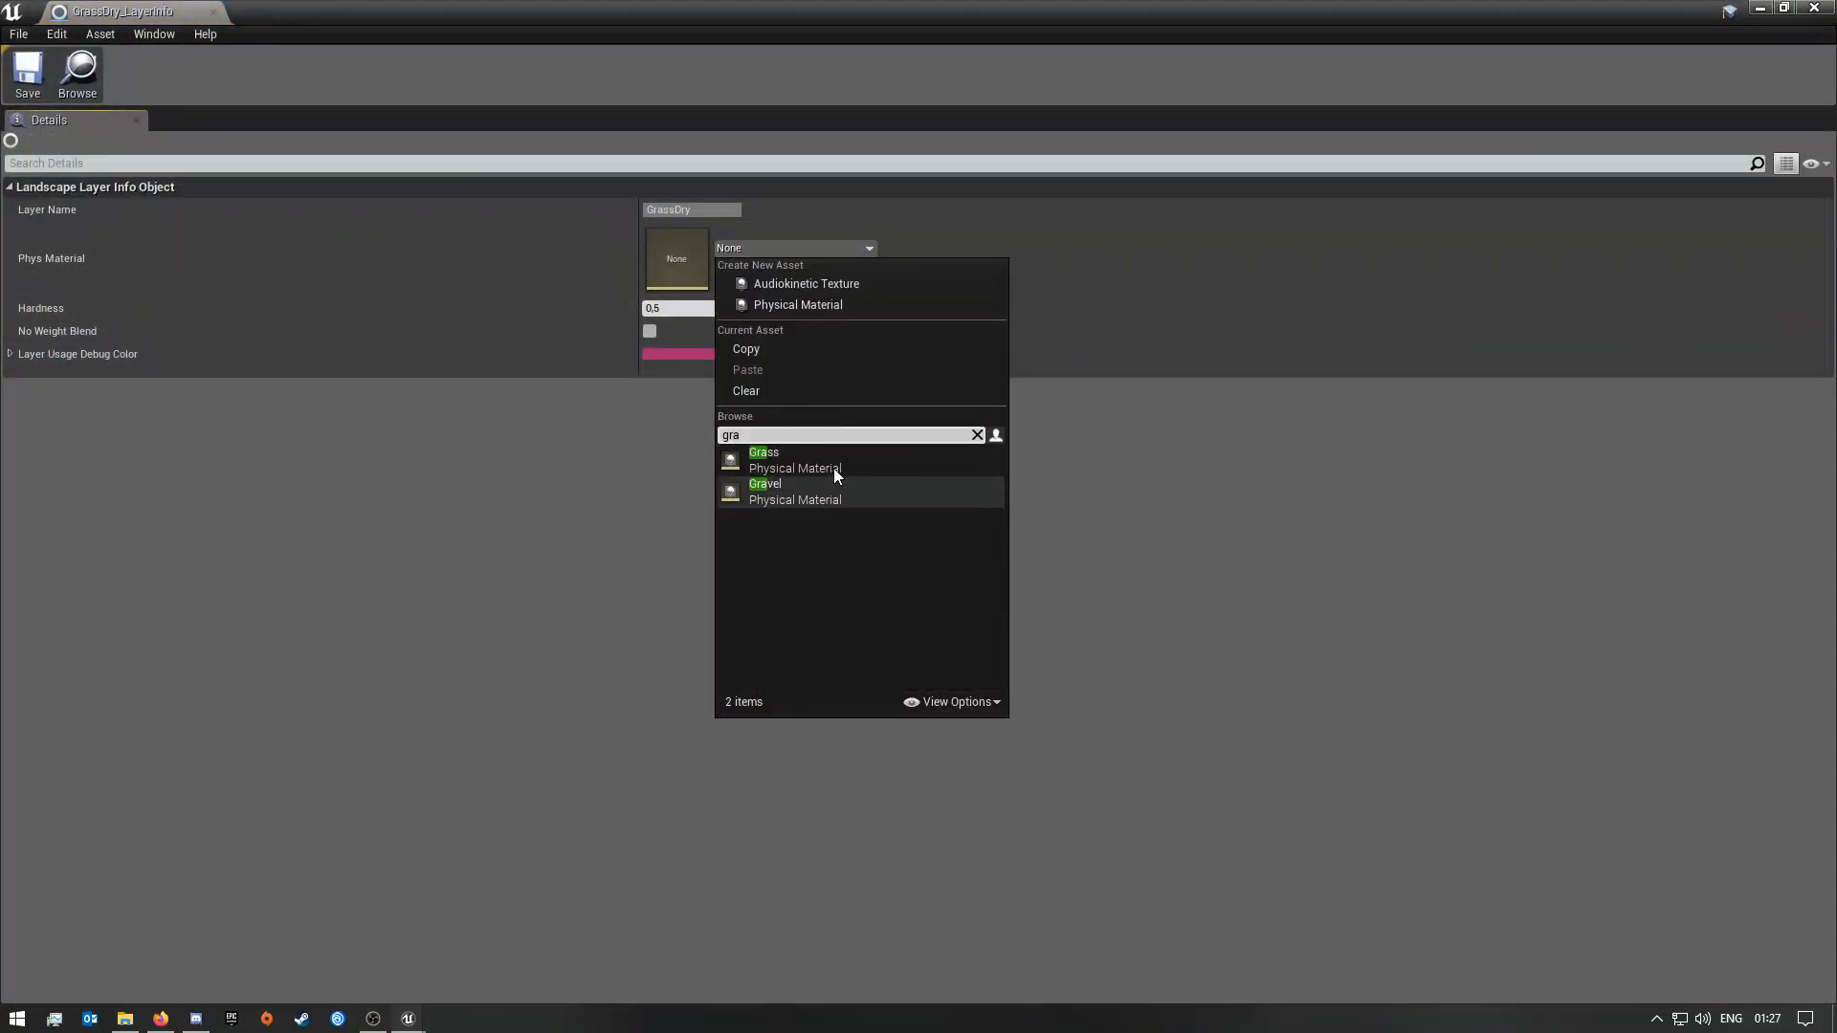
click(834, 468)
click(28, 78)
click(214, 13)
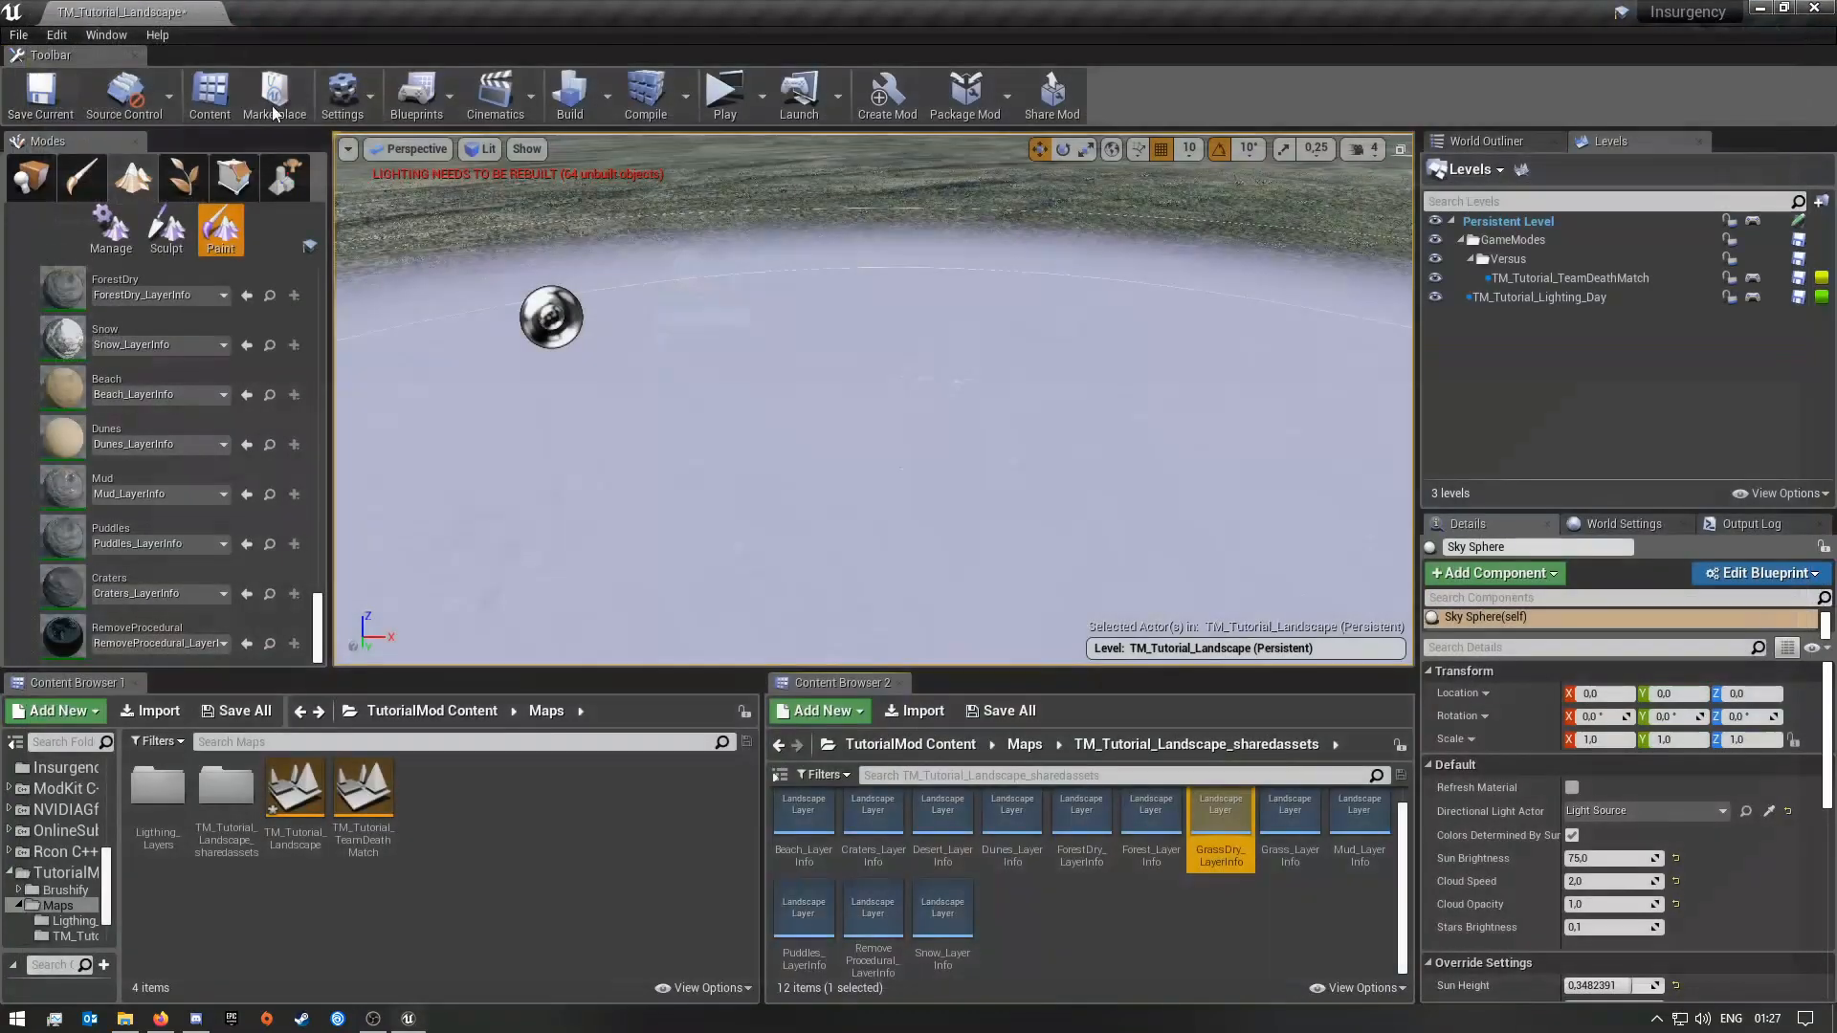
Step: Assign the Grass physical material to Grass_LayerInfo, save the asset and close it
double_click(1289, 832)
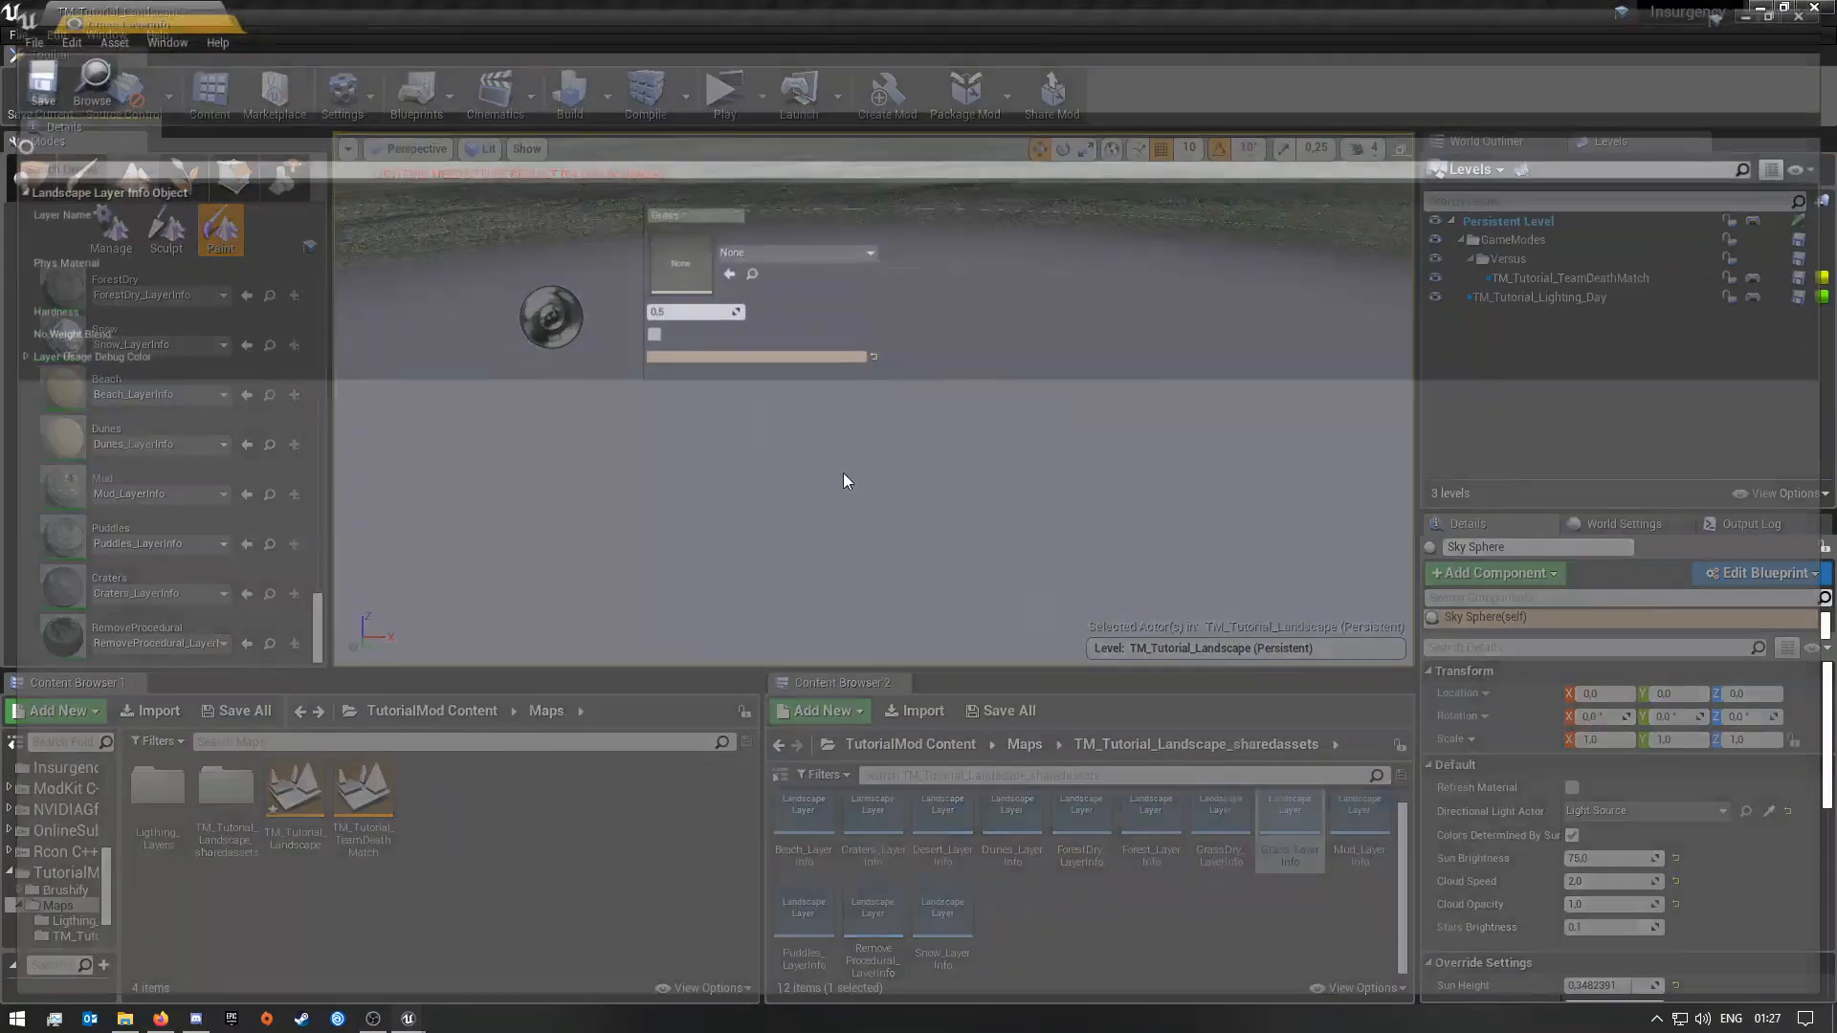
click(790, 251)
text(grass)
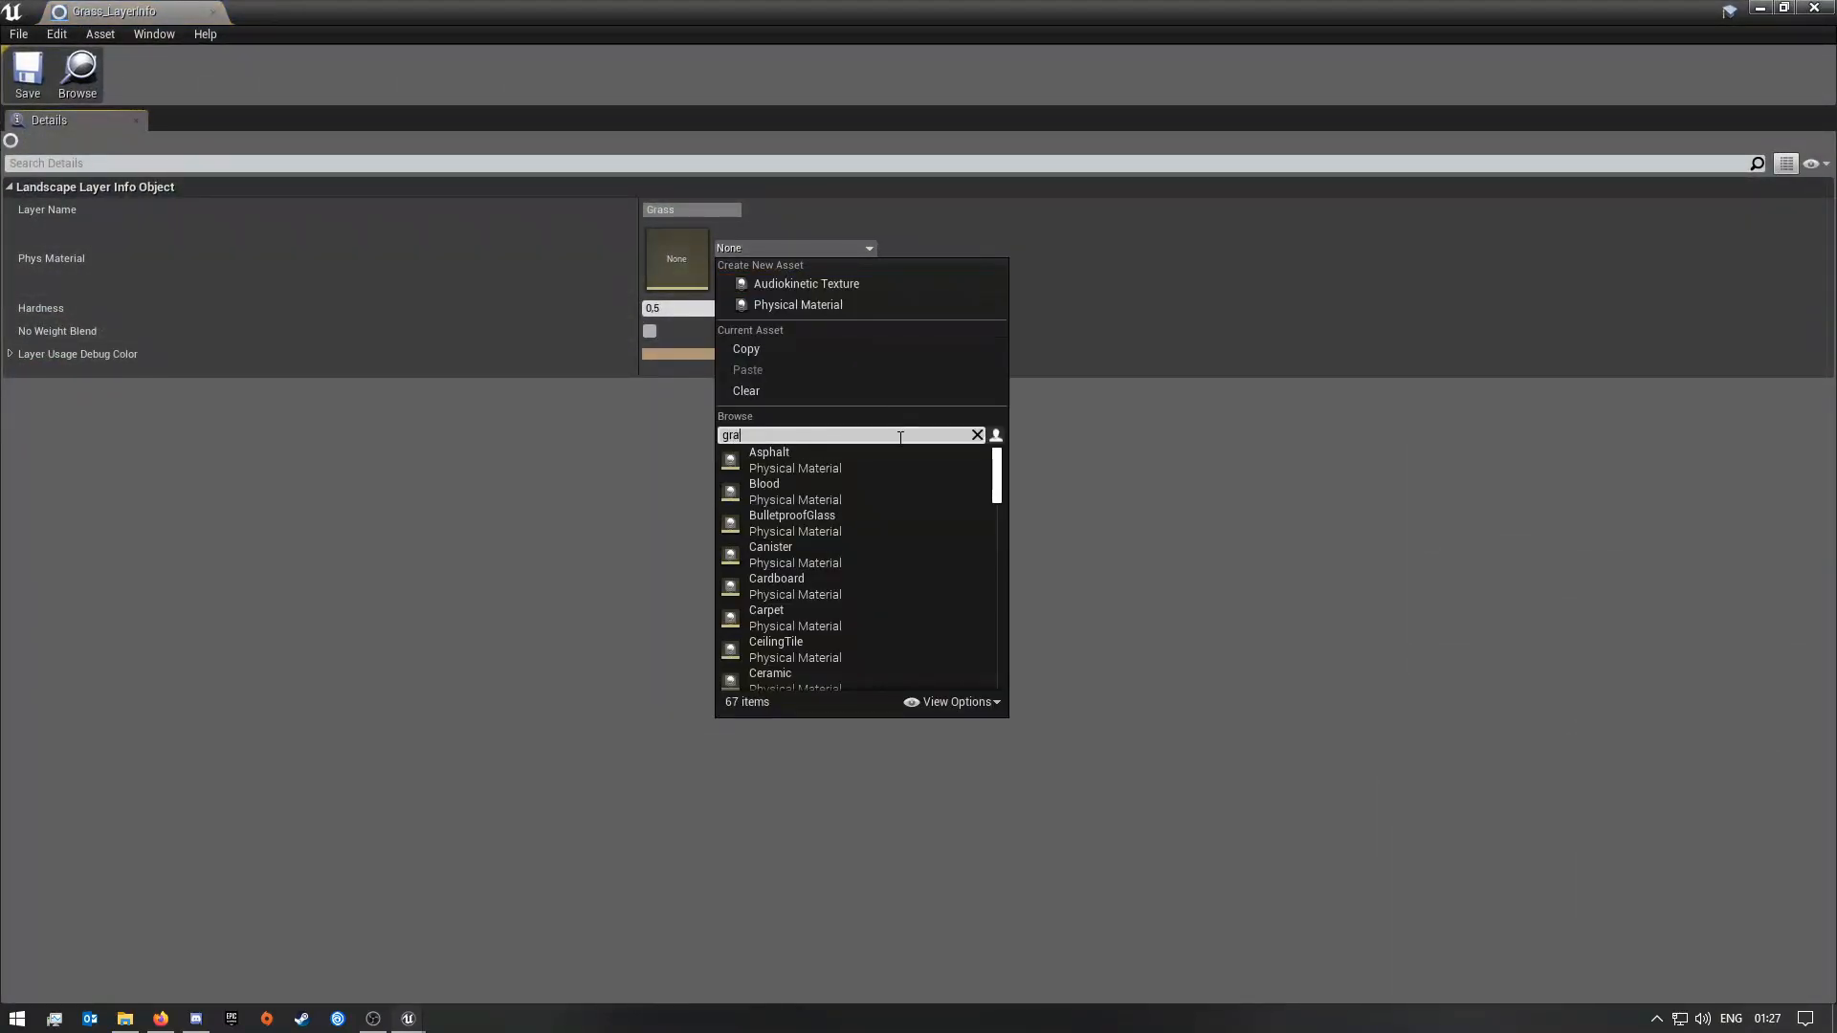
click(819, 463)
click(28, 79)
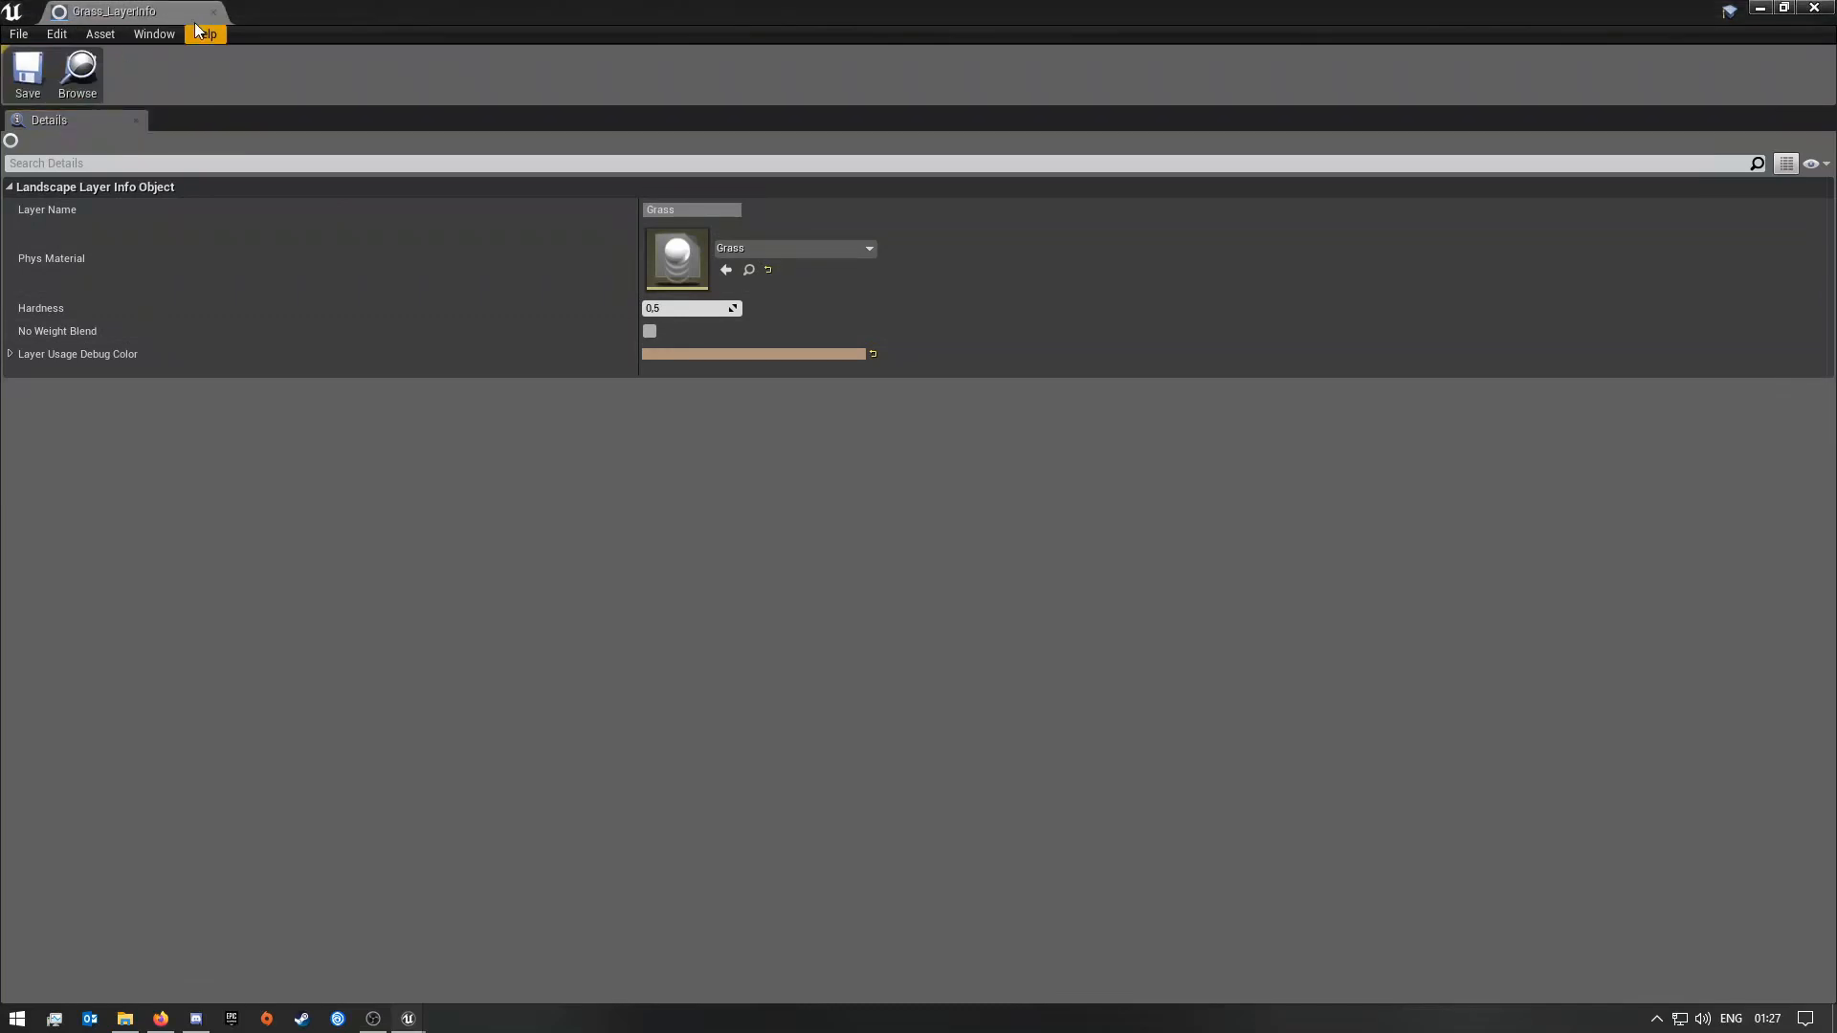
click(214, 12)
Step: Assign the Mud physical material to Mud_LayerInfo, save the asset and close it
double_click(1350, 829)
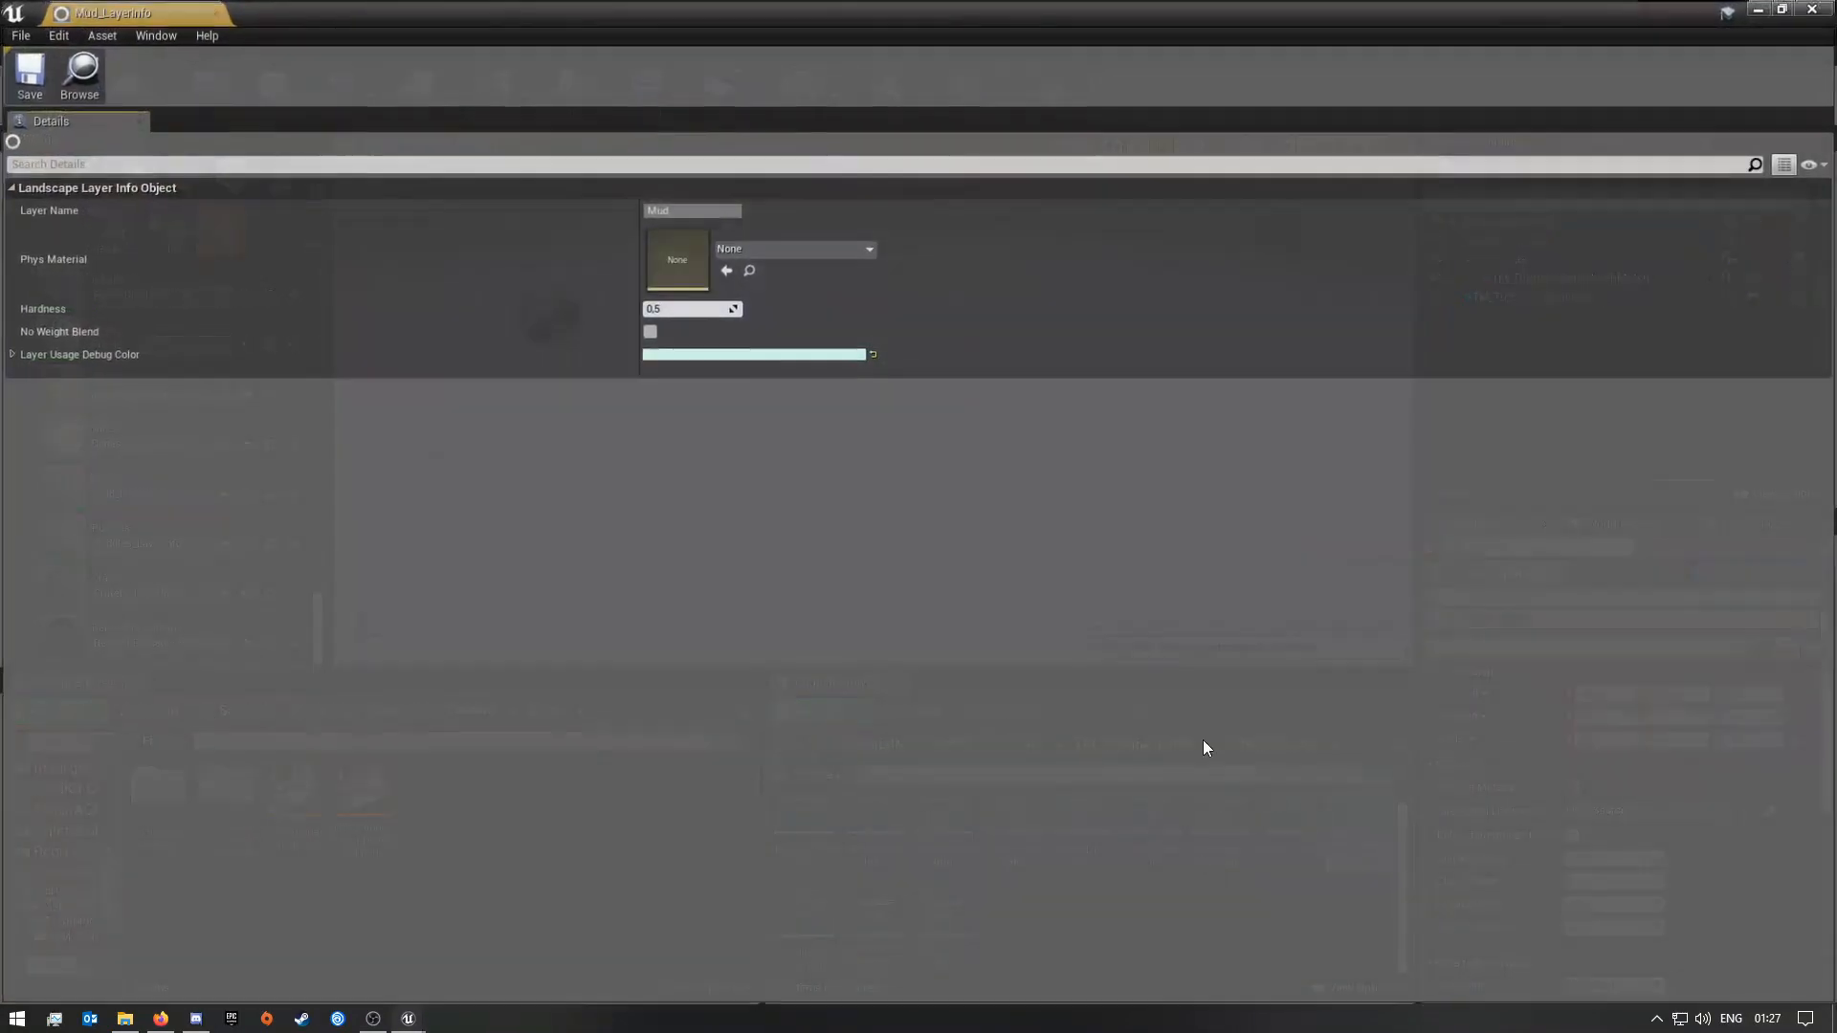
click(739, 249)
text(m)
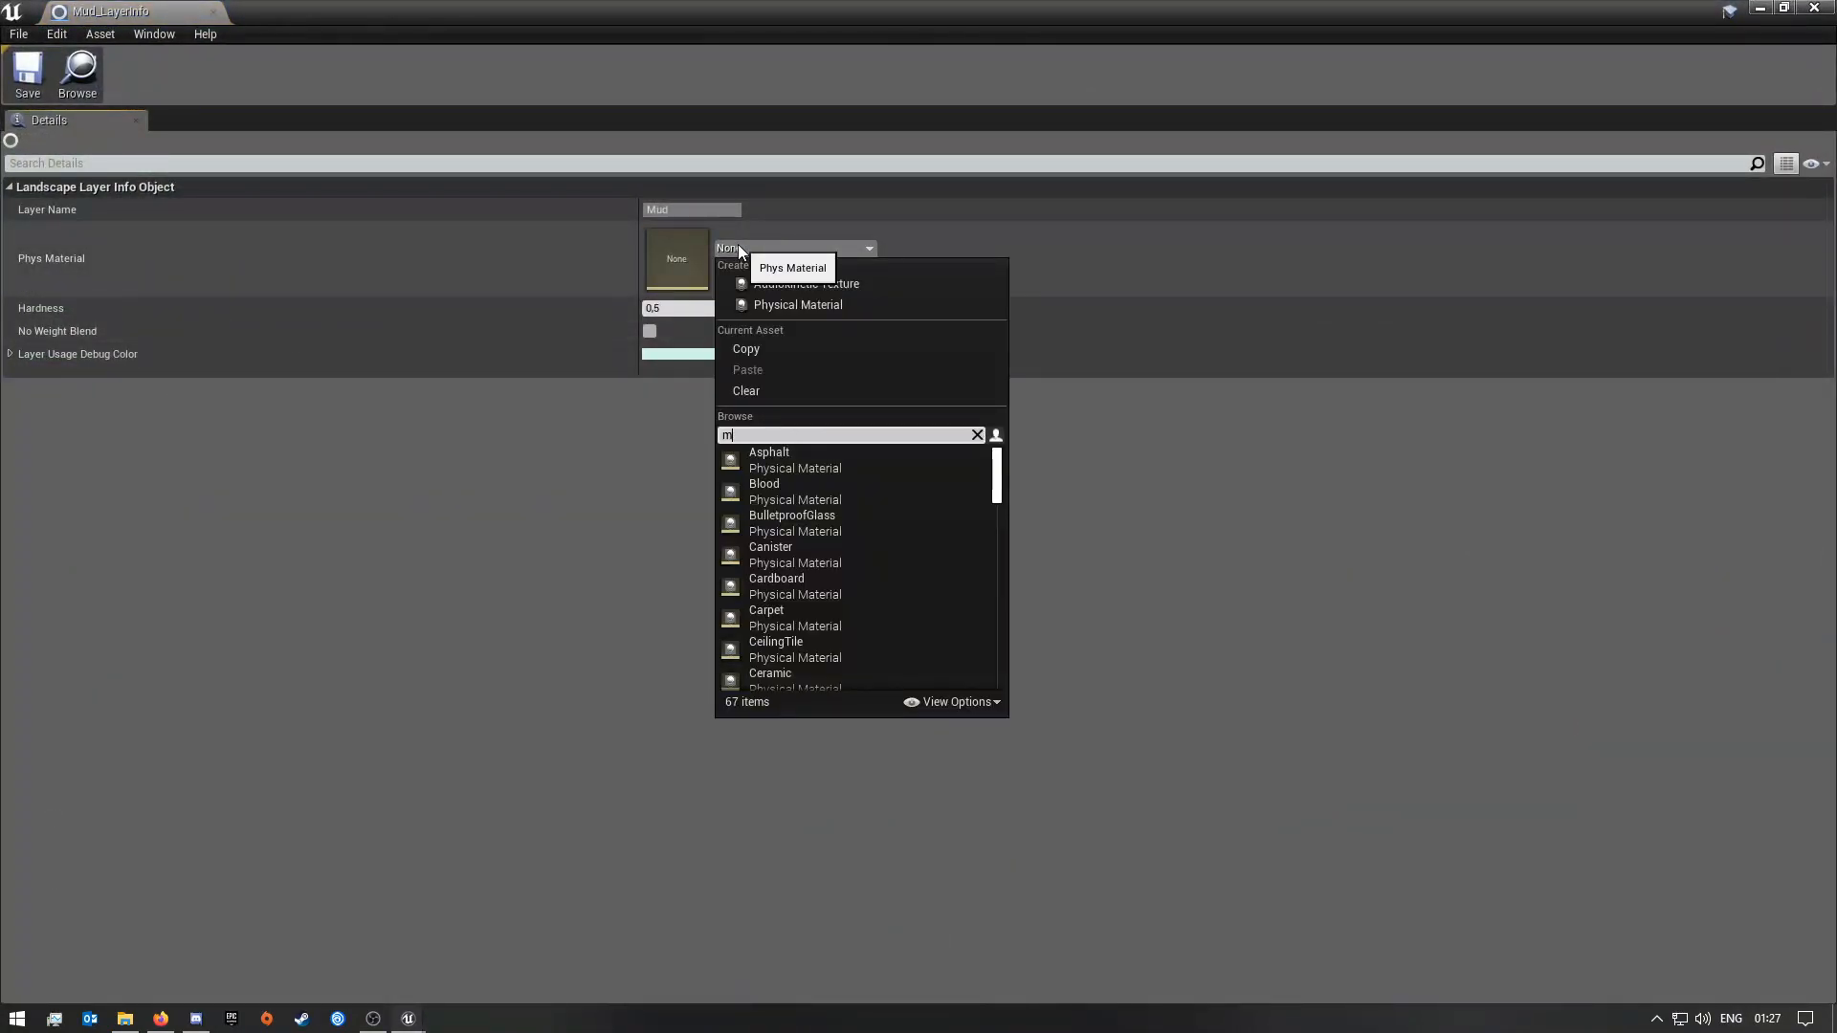
text(ud)
click(771, 461)
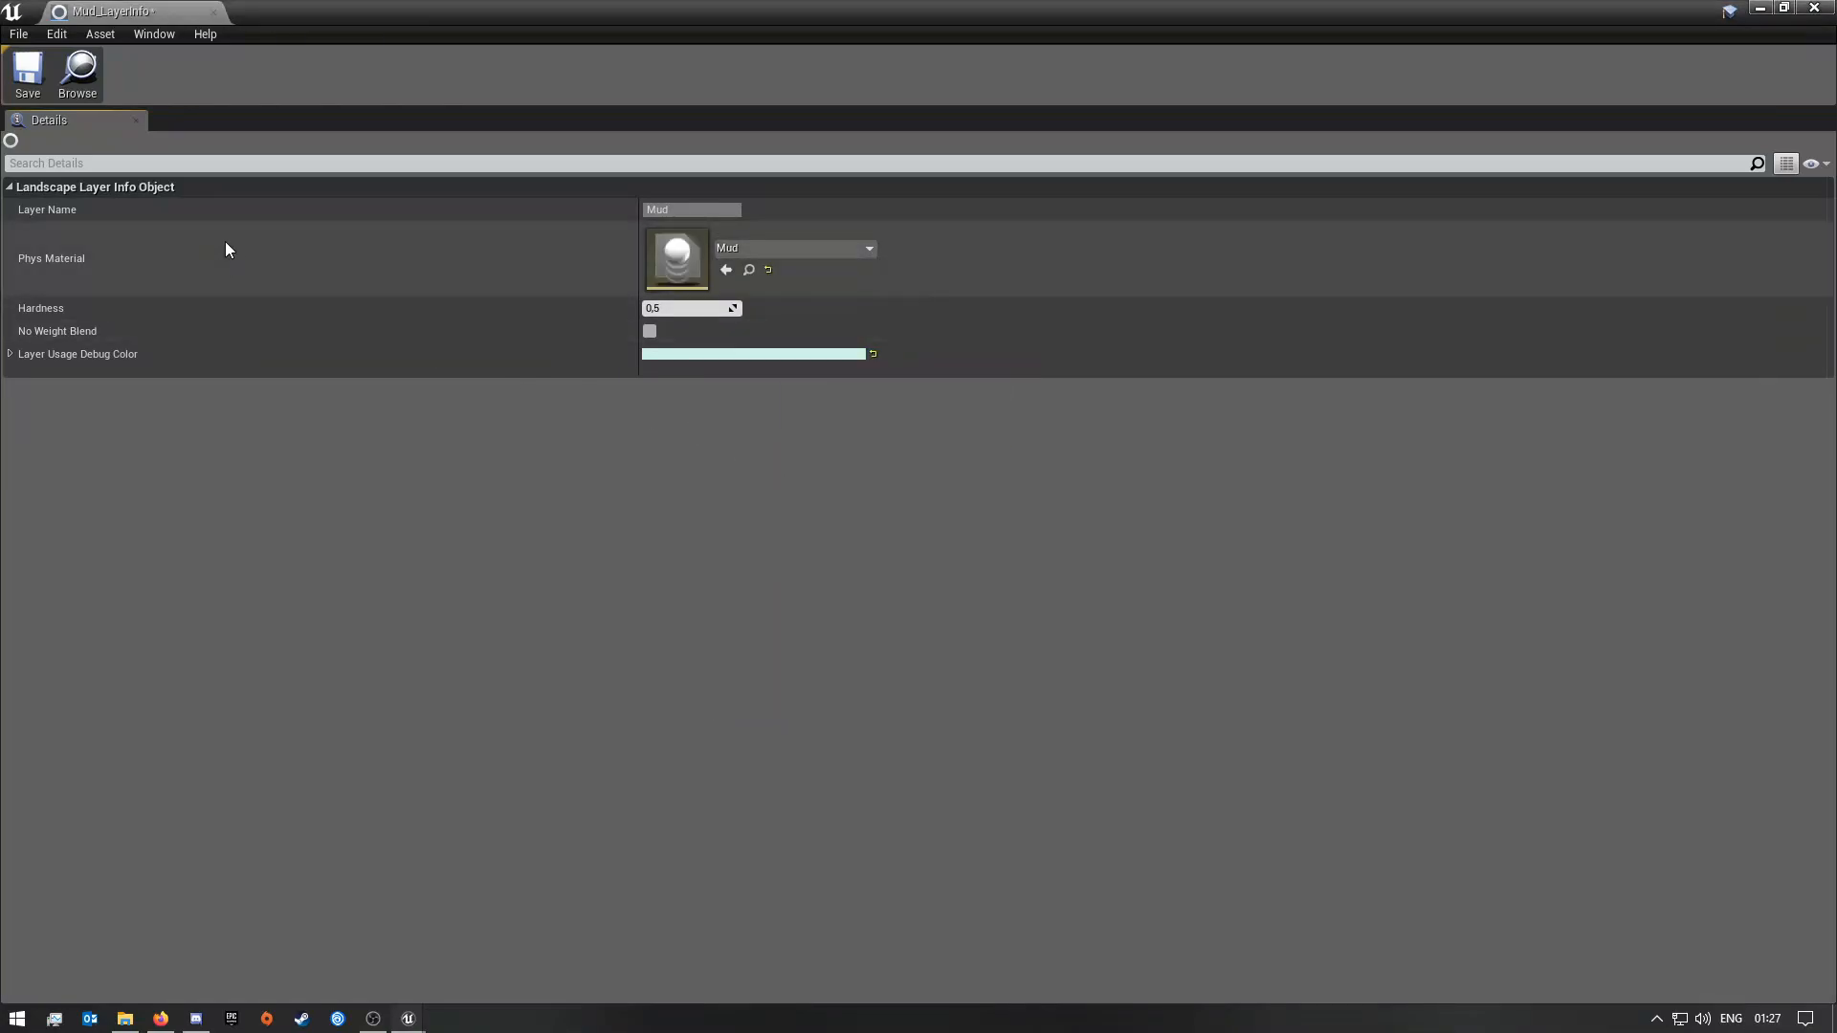
click(28, 78)
click(213, 13)
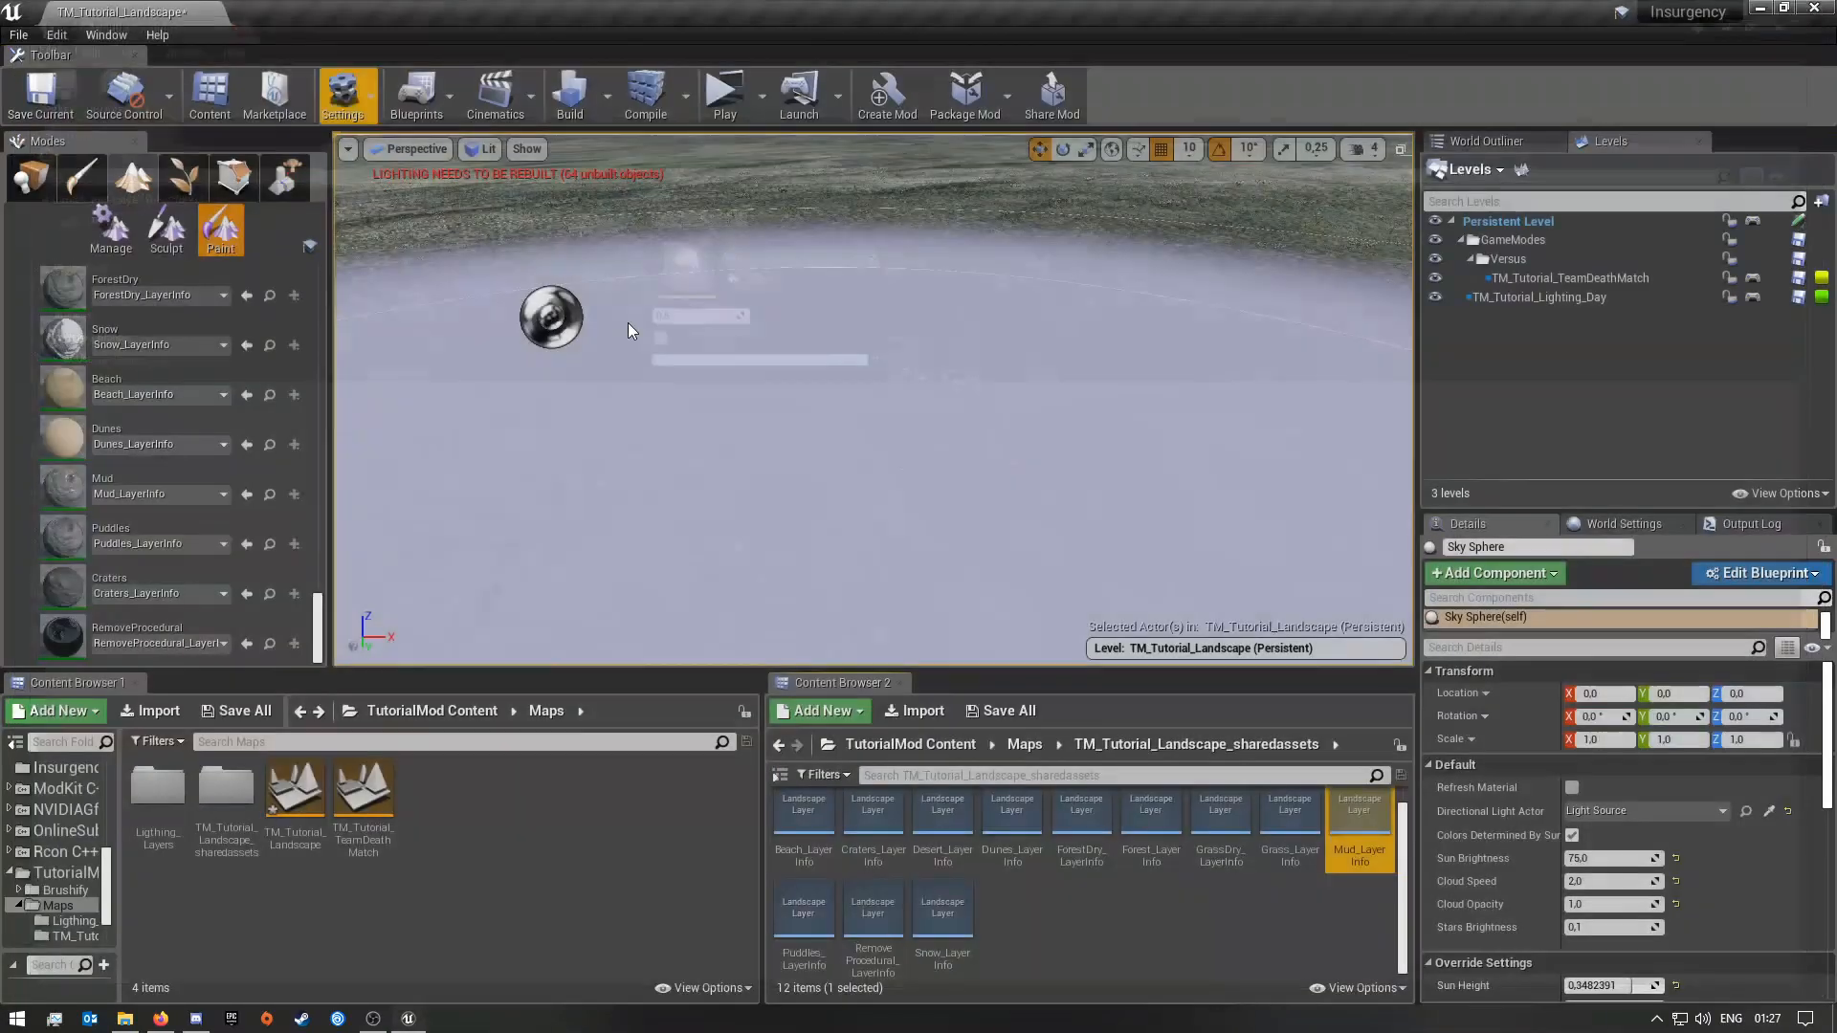
Step: Assign the Water physical material to Puddles_LayerInfo, save the asset and close it
double_click(804, 916)
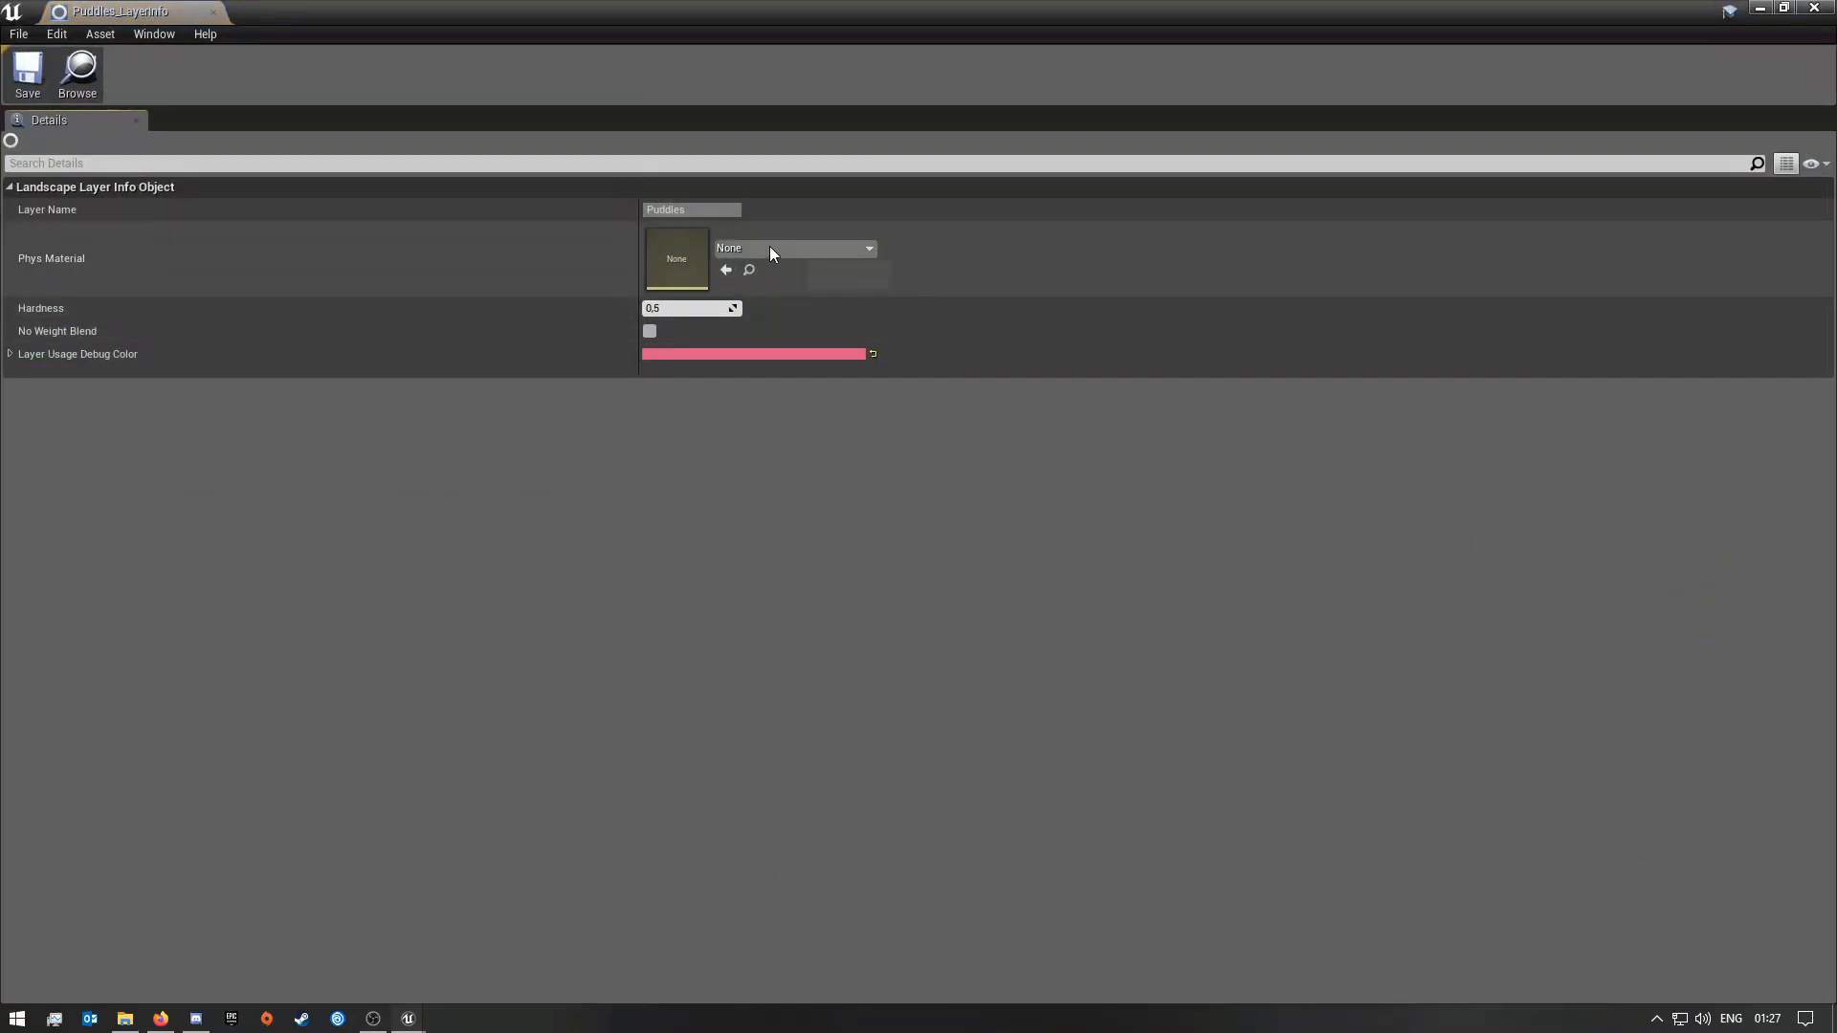
click(771, 249)
text(wat)
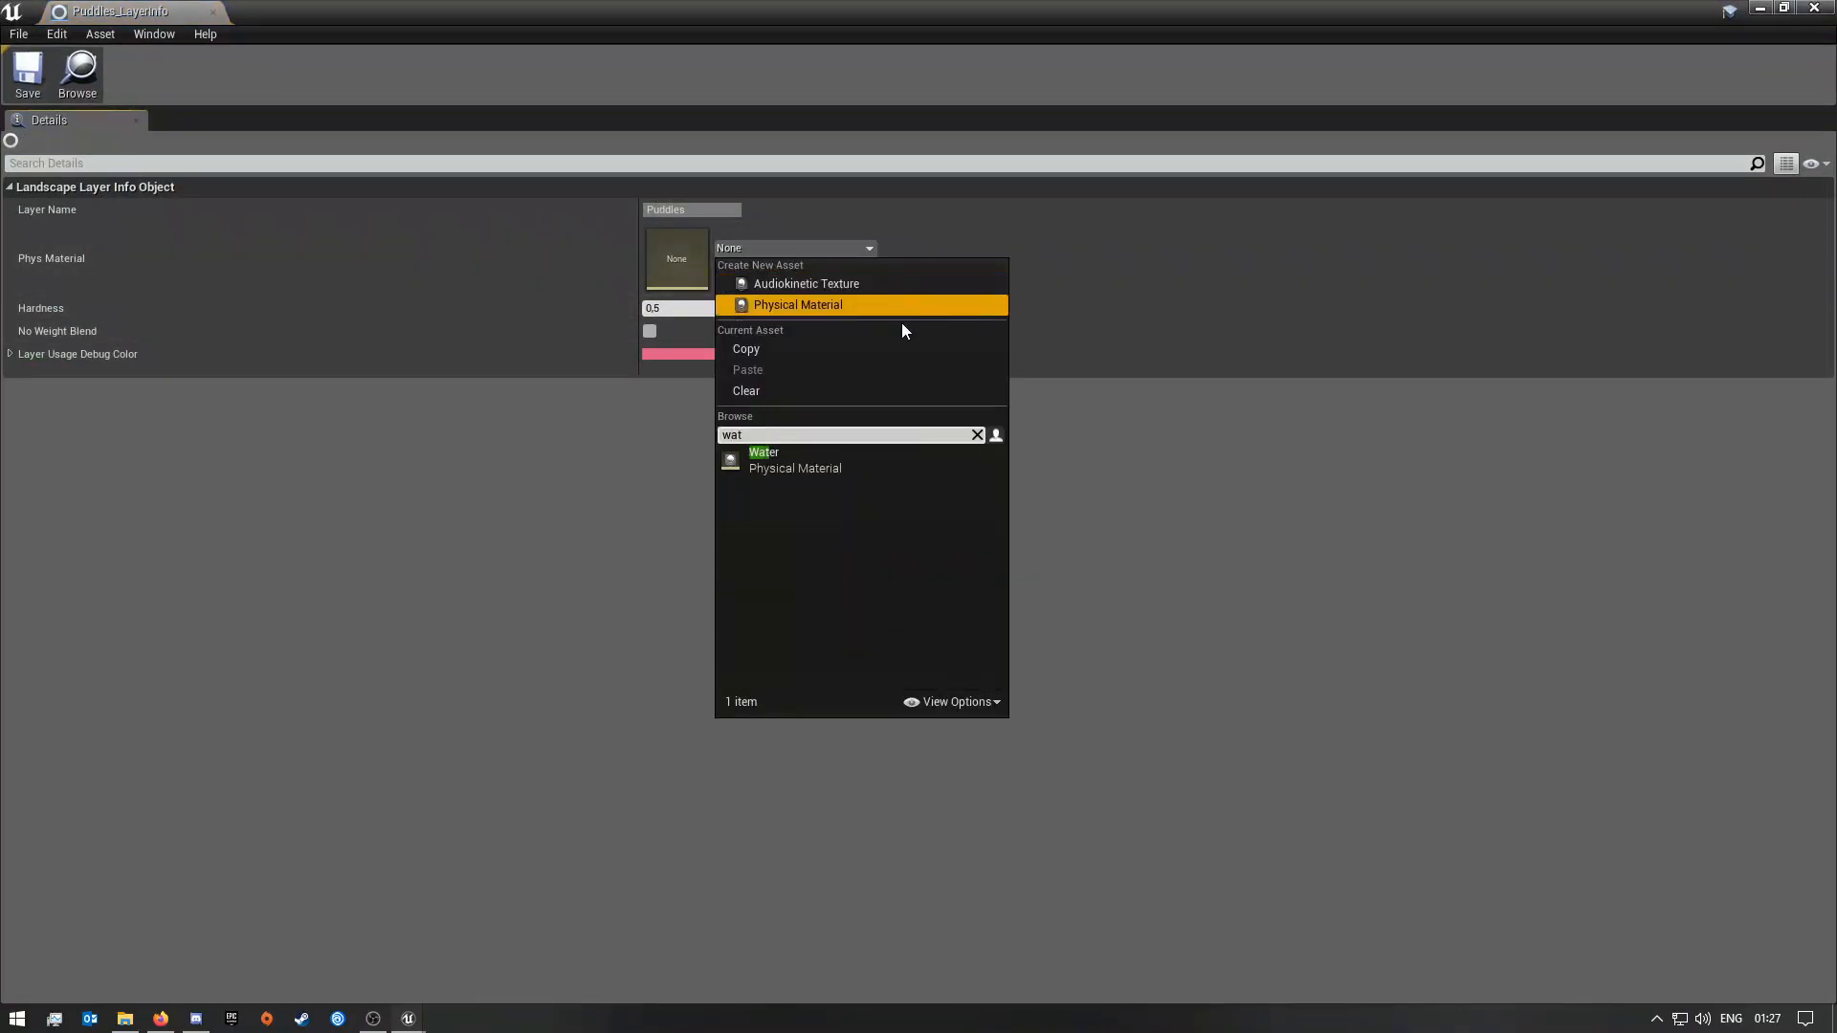
click(766, 459)
click(28, 78)
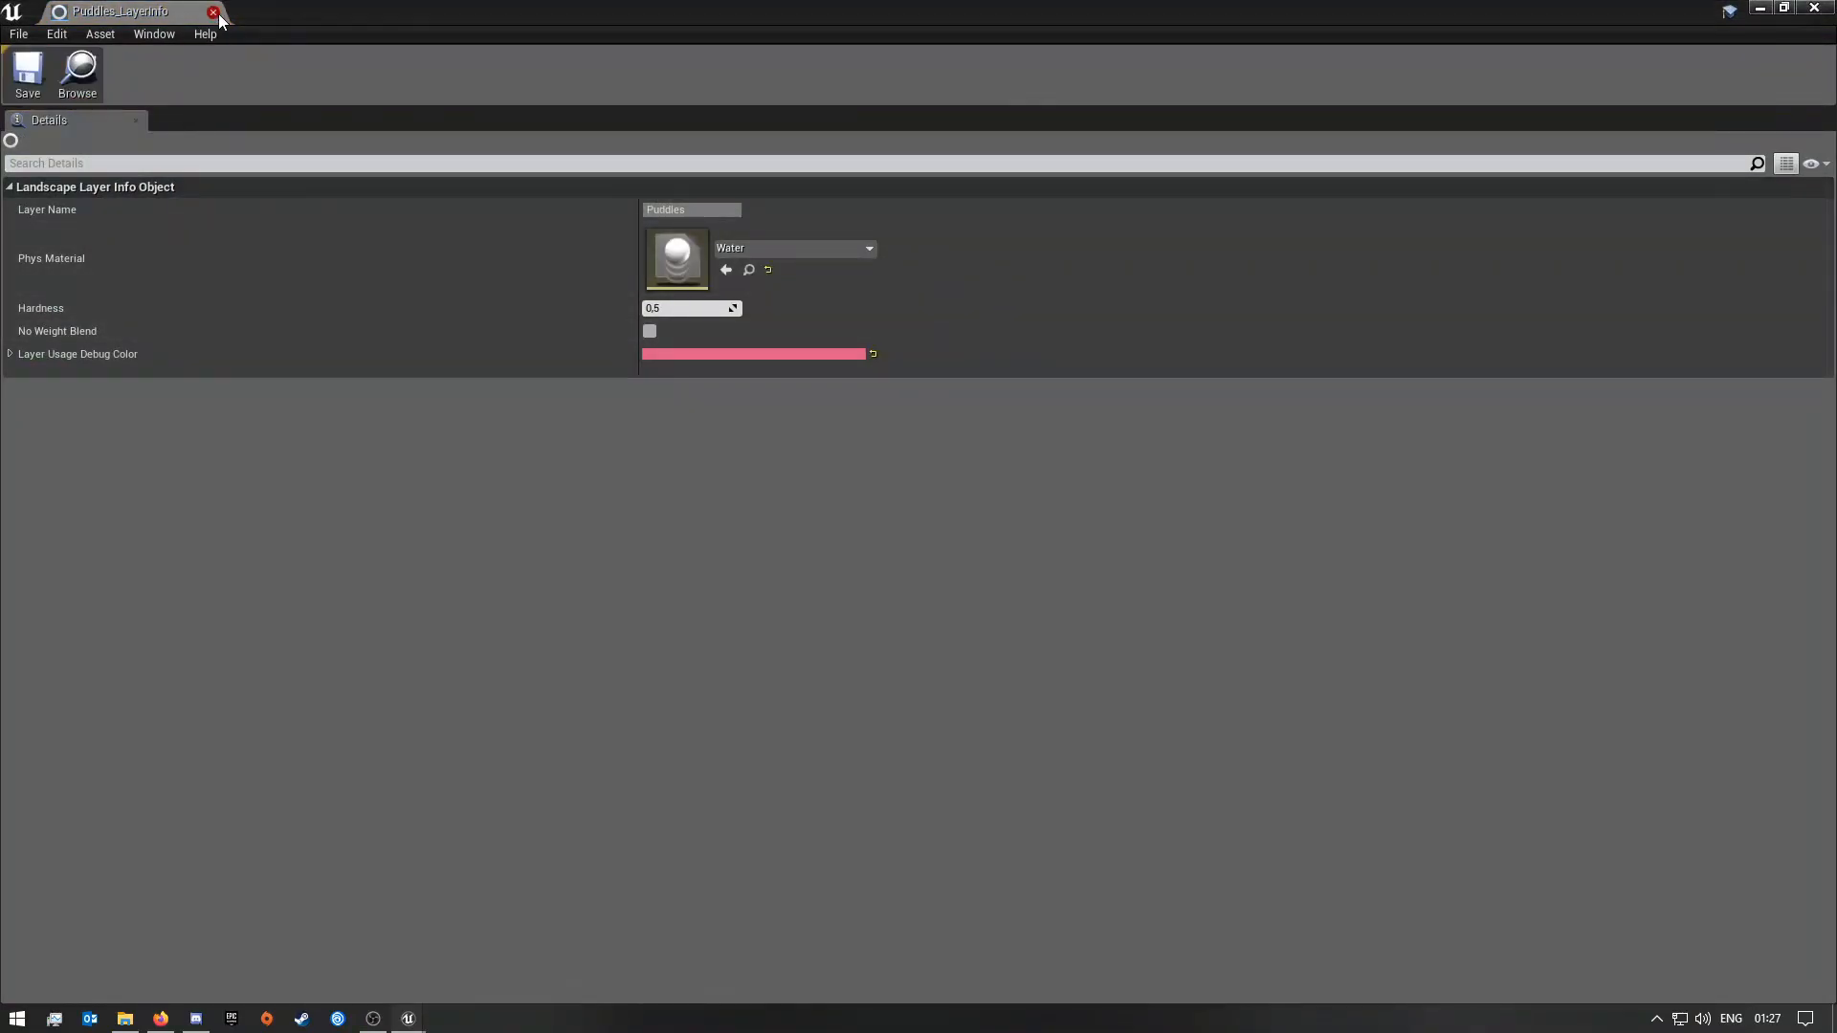
click(213, 13)
Step: Leave RemoveProcedural_LayerInfo without a physical material and assign the Snow physical material to Snow_LayerInfo
double_click(858, 888)
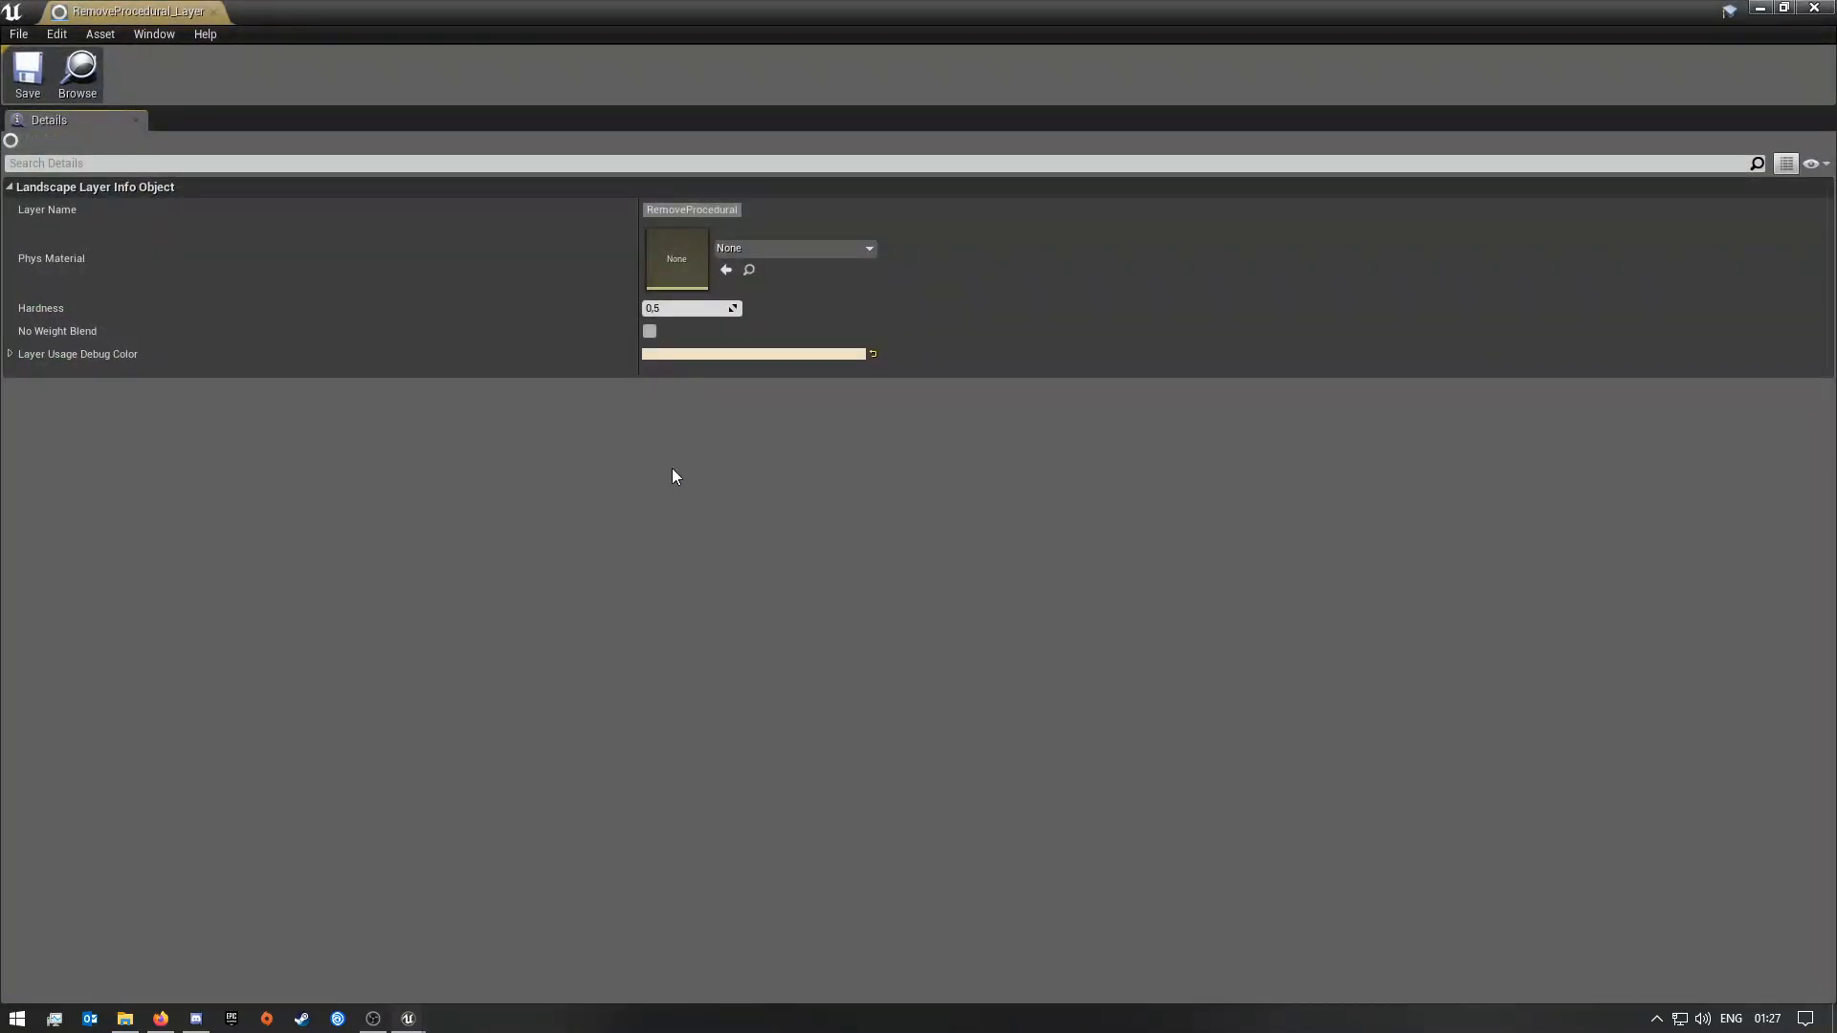
click(213, 12)
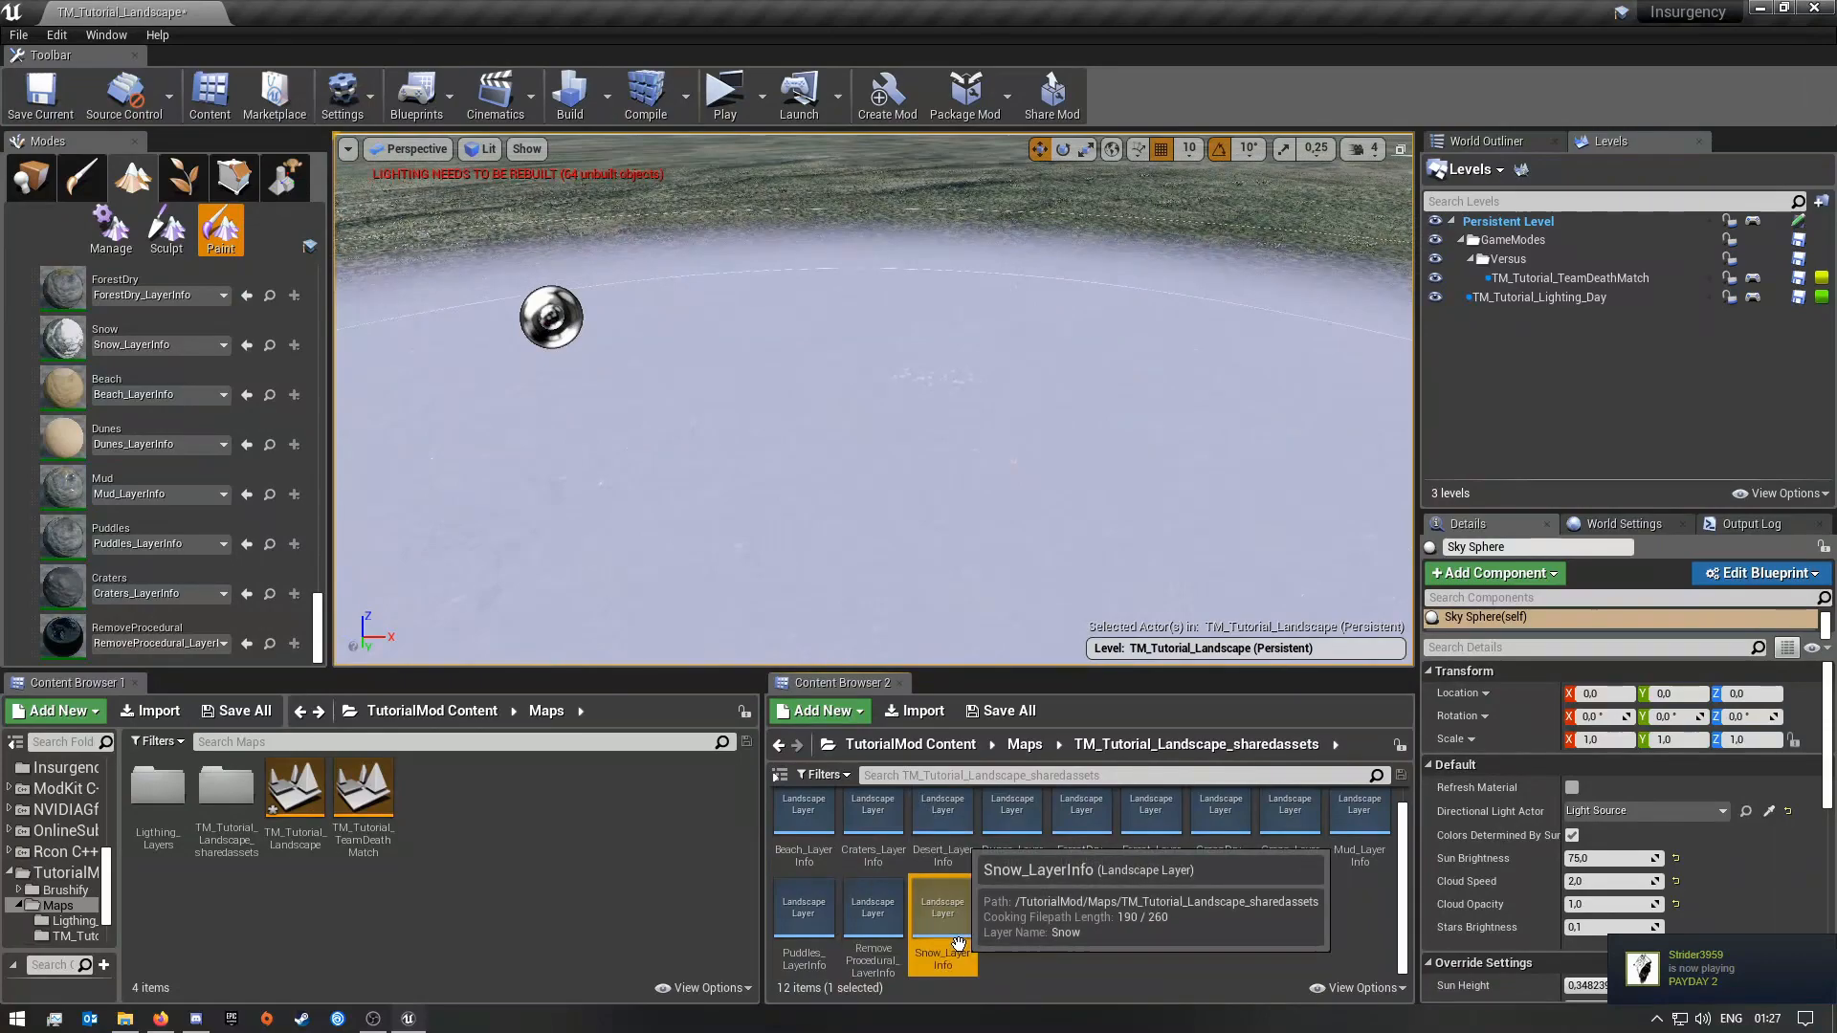
double_click(945, 948)
click(737, 248)
text(sn)
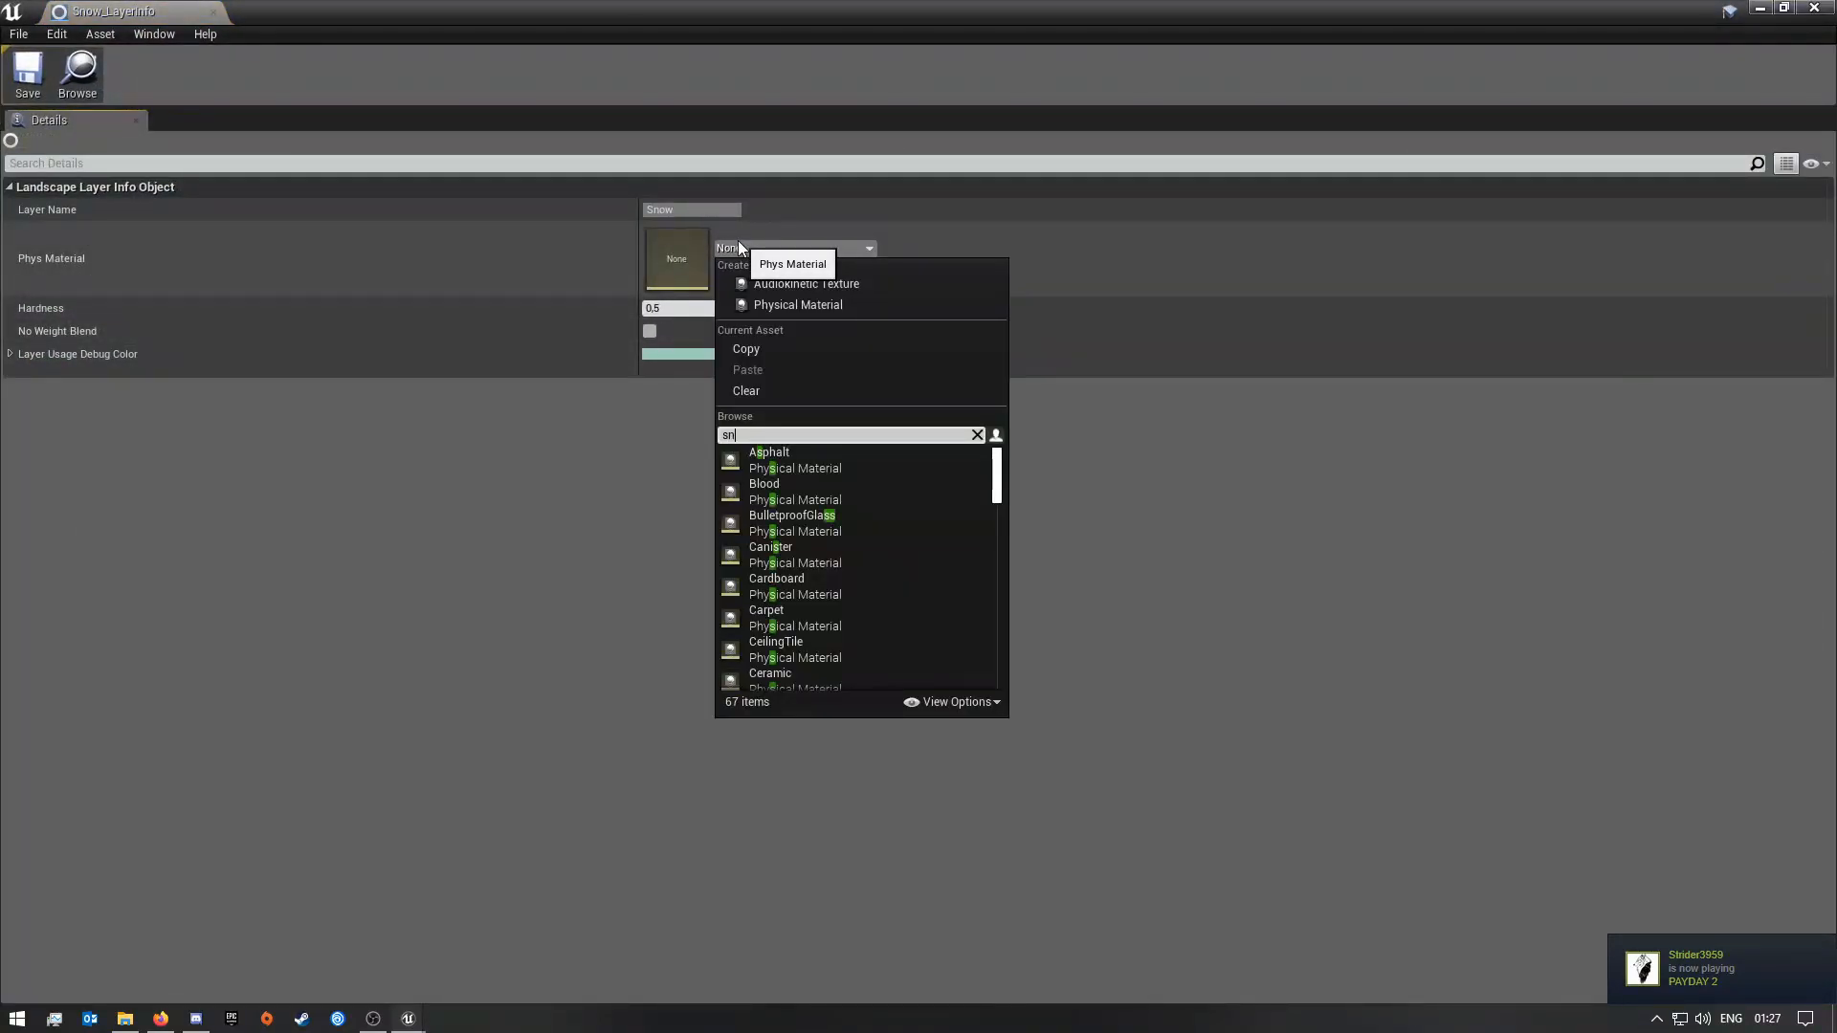
text(o)
click(798, 469)
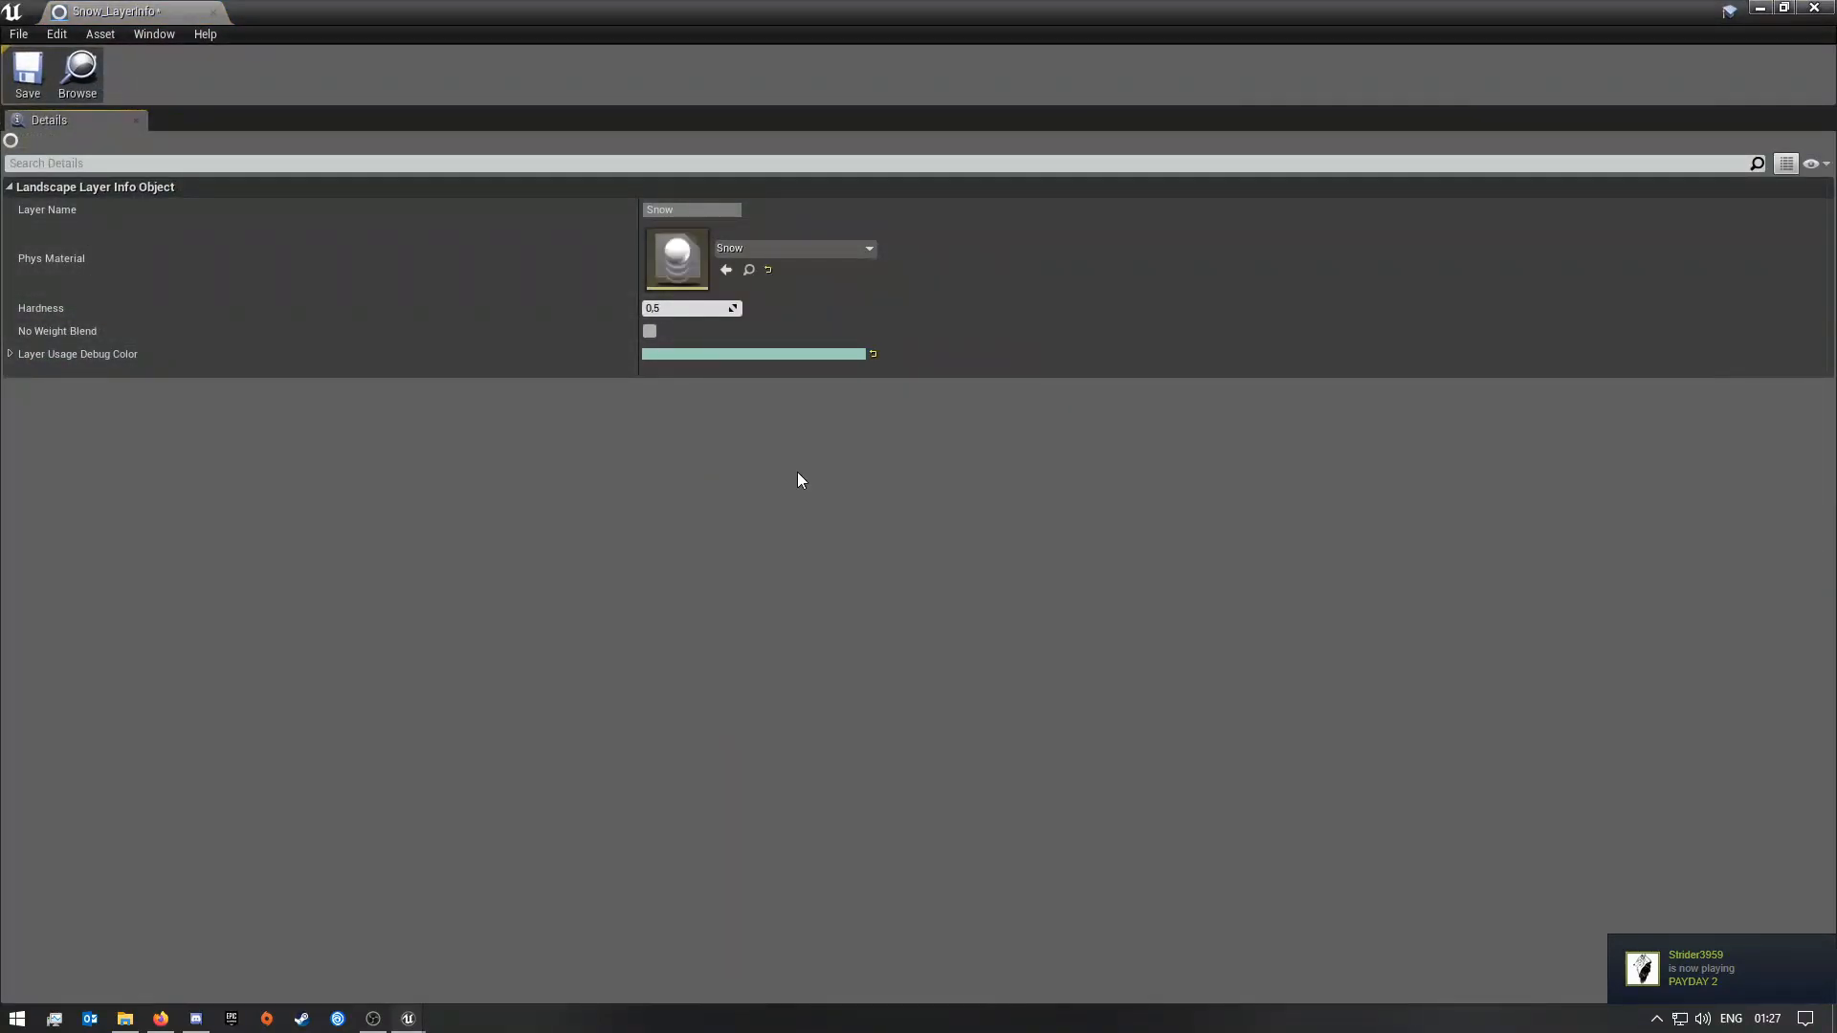
click(214, 12)
click(1116, 943)
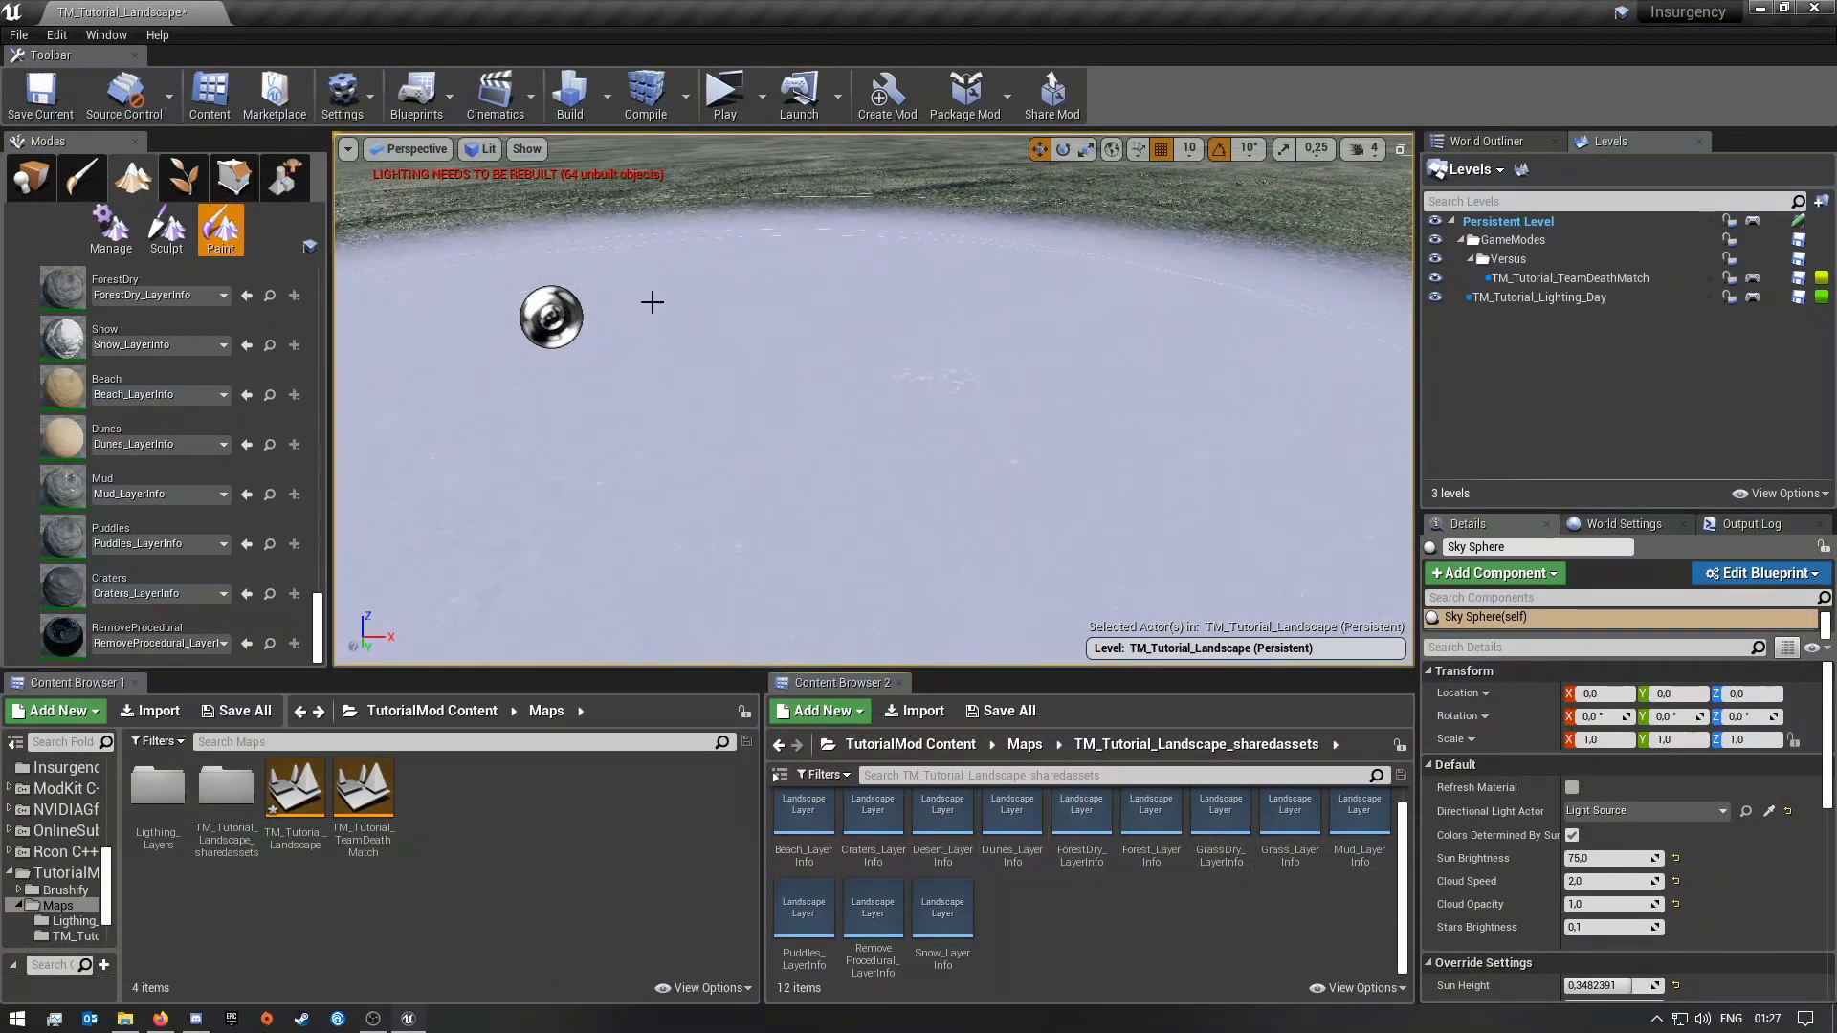
Step: Reduce the landscape paint brush size to about 152
scroll(264, 356, up, 10)
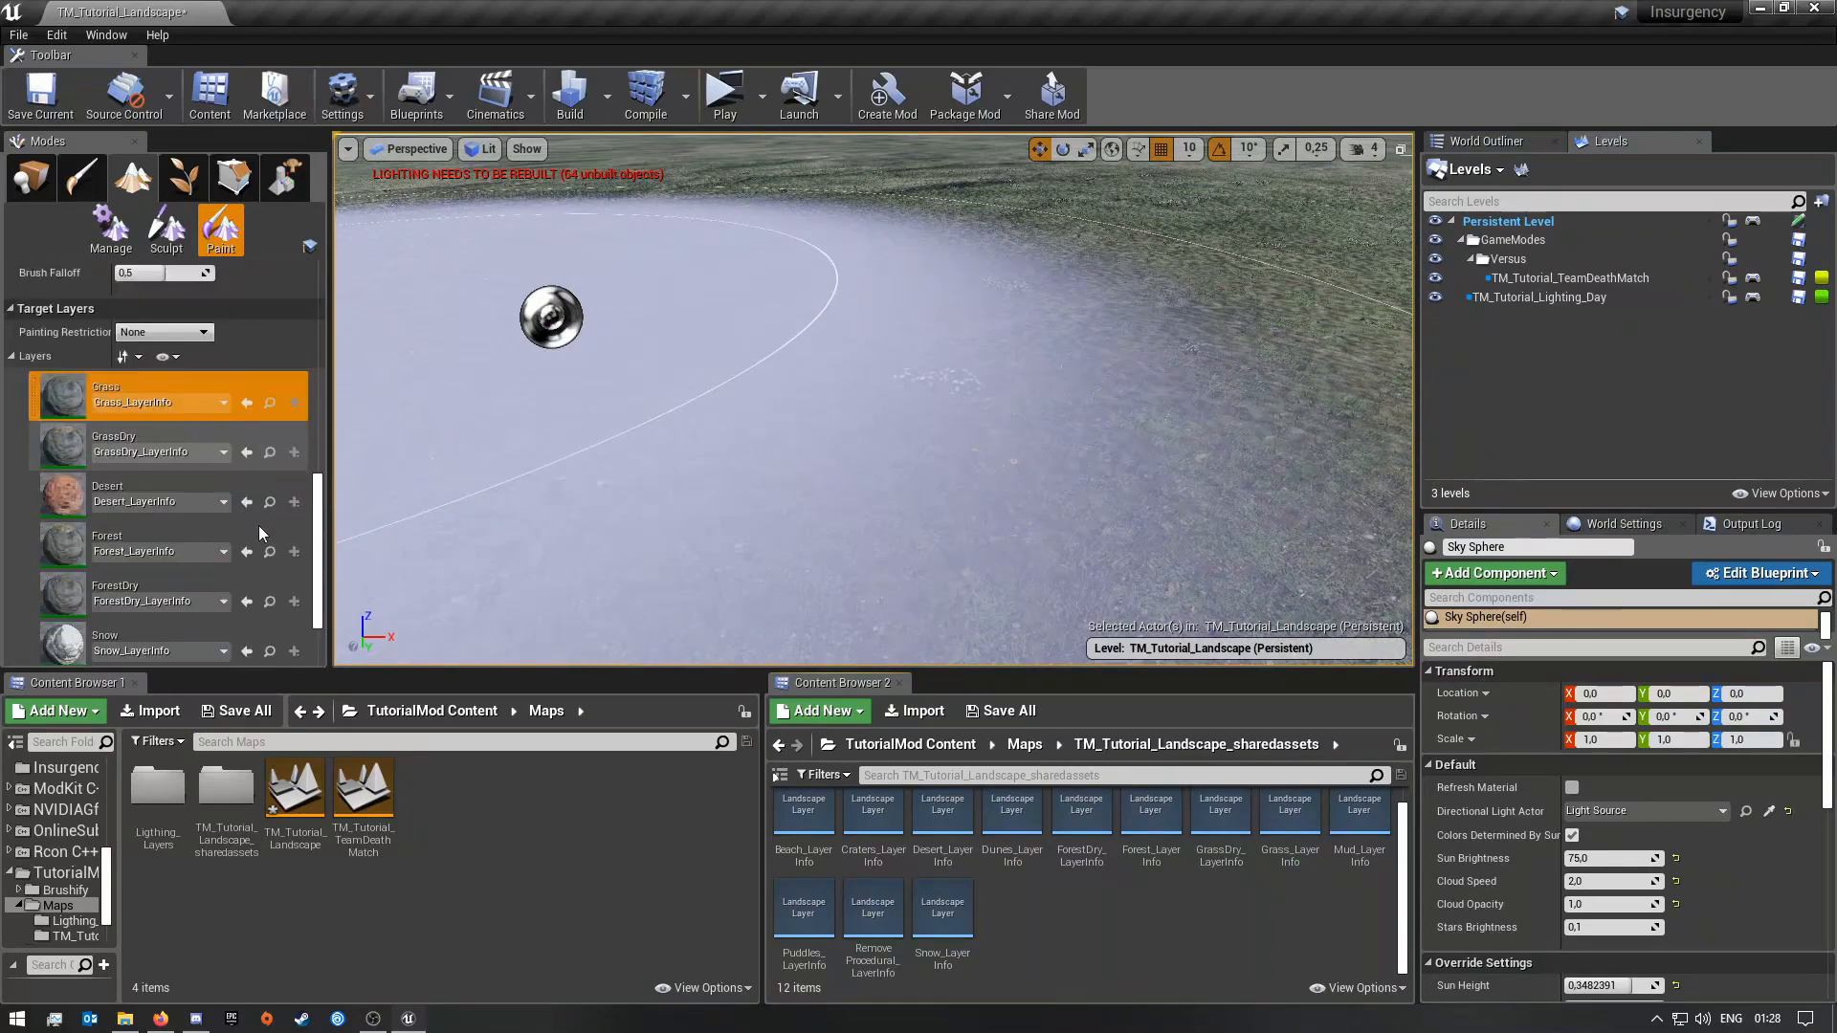
drag(317, 500, 315, 325)
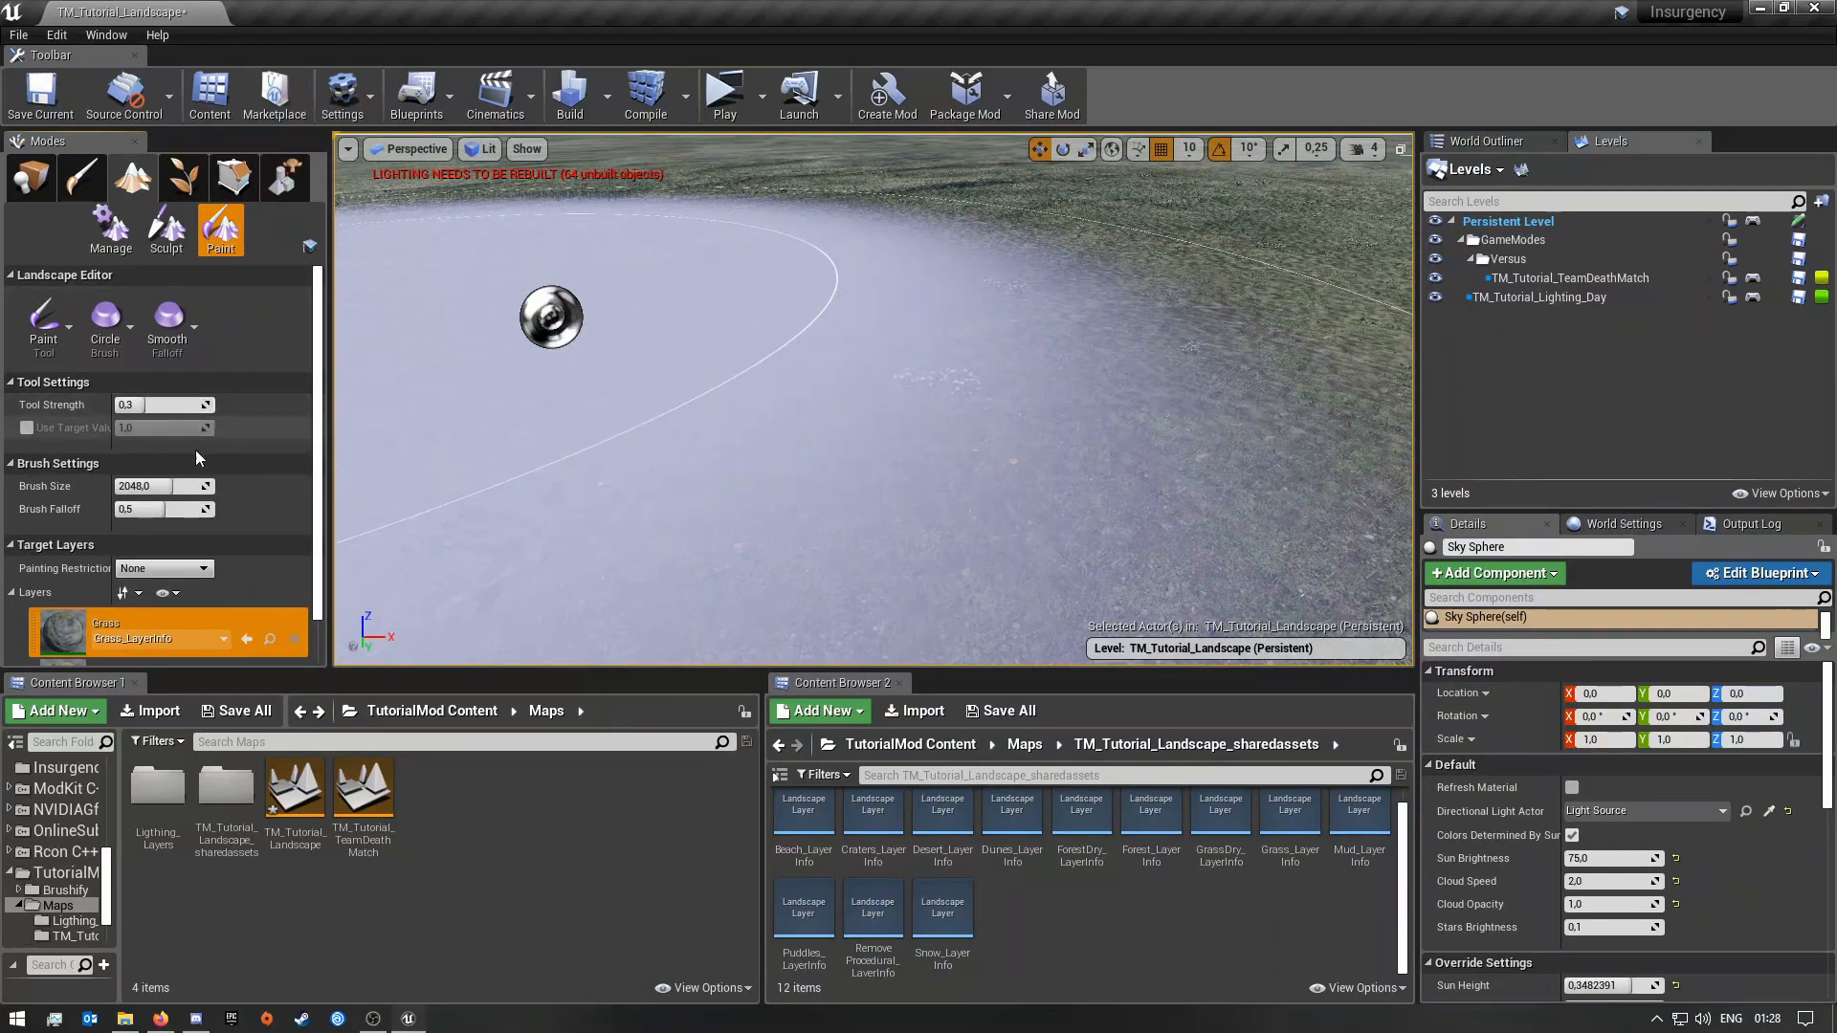
drag(194, 488, 134, 488)
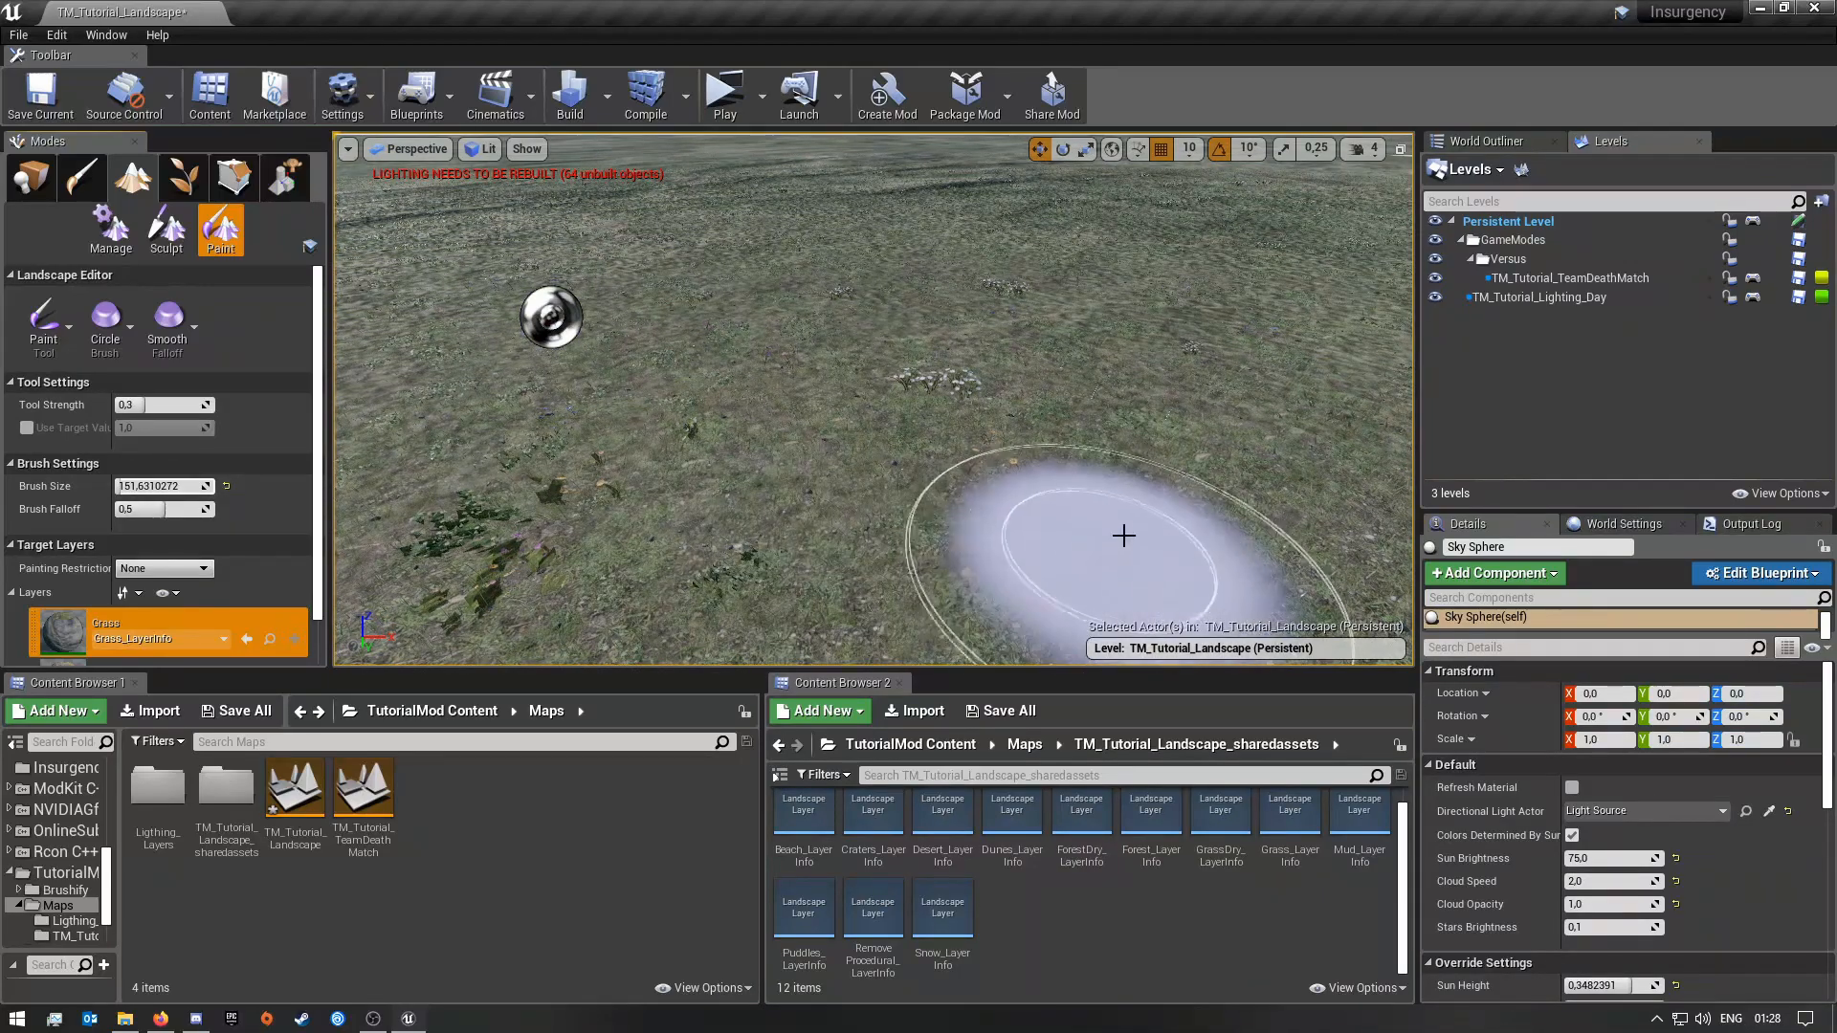
key(s)
key(d)
mouse_move(1059, 536)
right_down()
mouse_move(1079, 574)
mouse_move(1058, 574)
right_up()
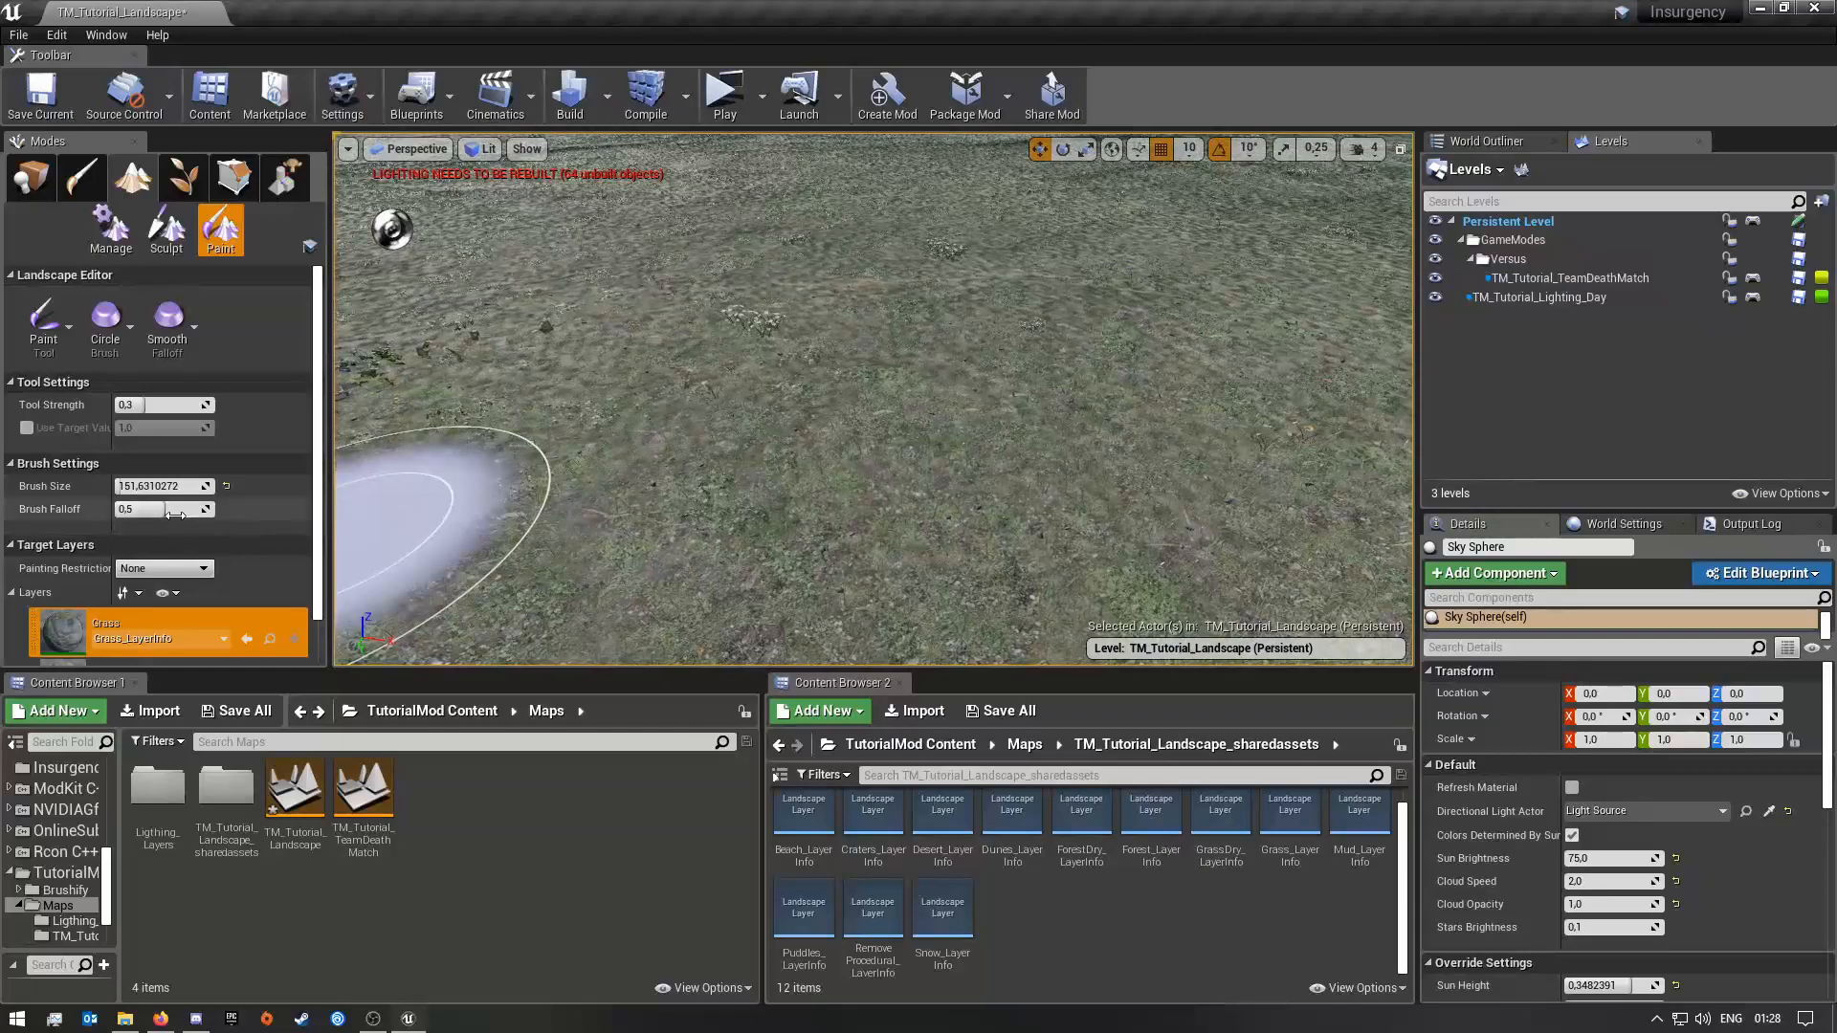
Step: Set the landscape paint brush falloff to about 0.22 and the brush size to 100
drag(174, 512, 132, 509)
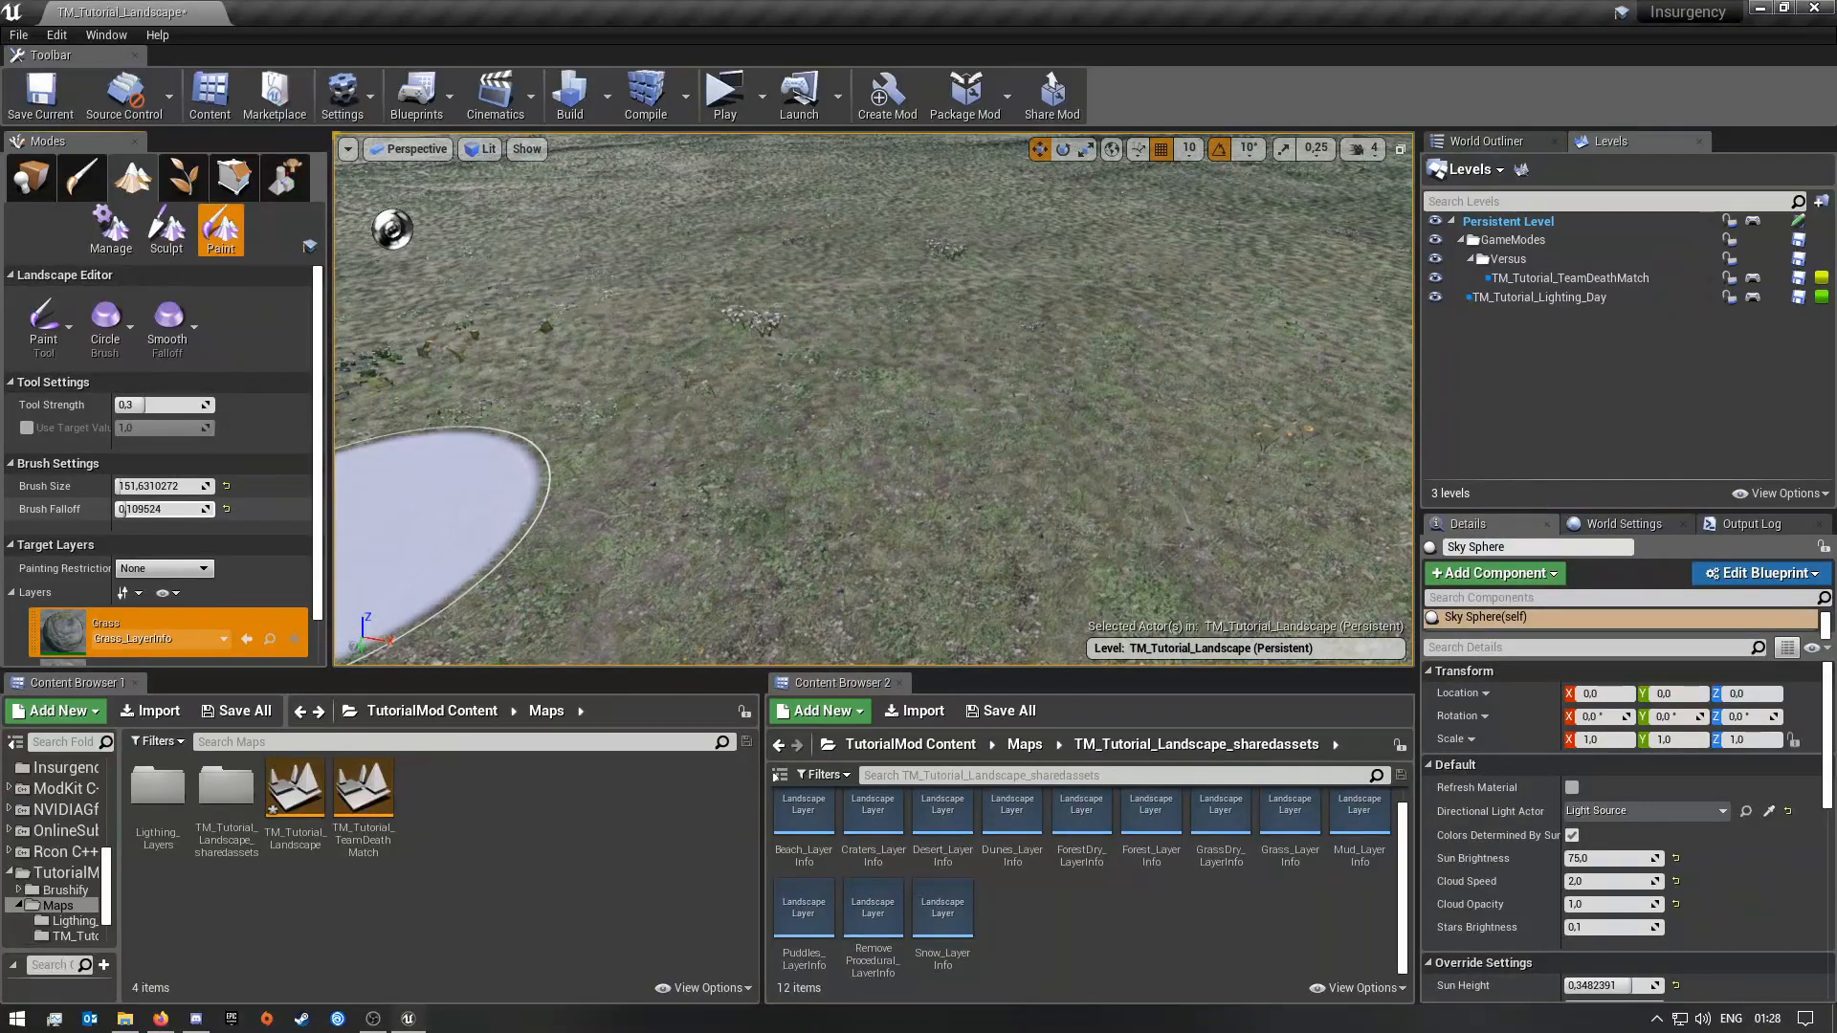
drag(134, 509, 137, 509)
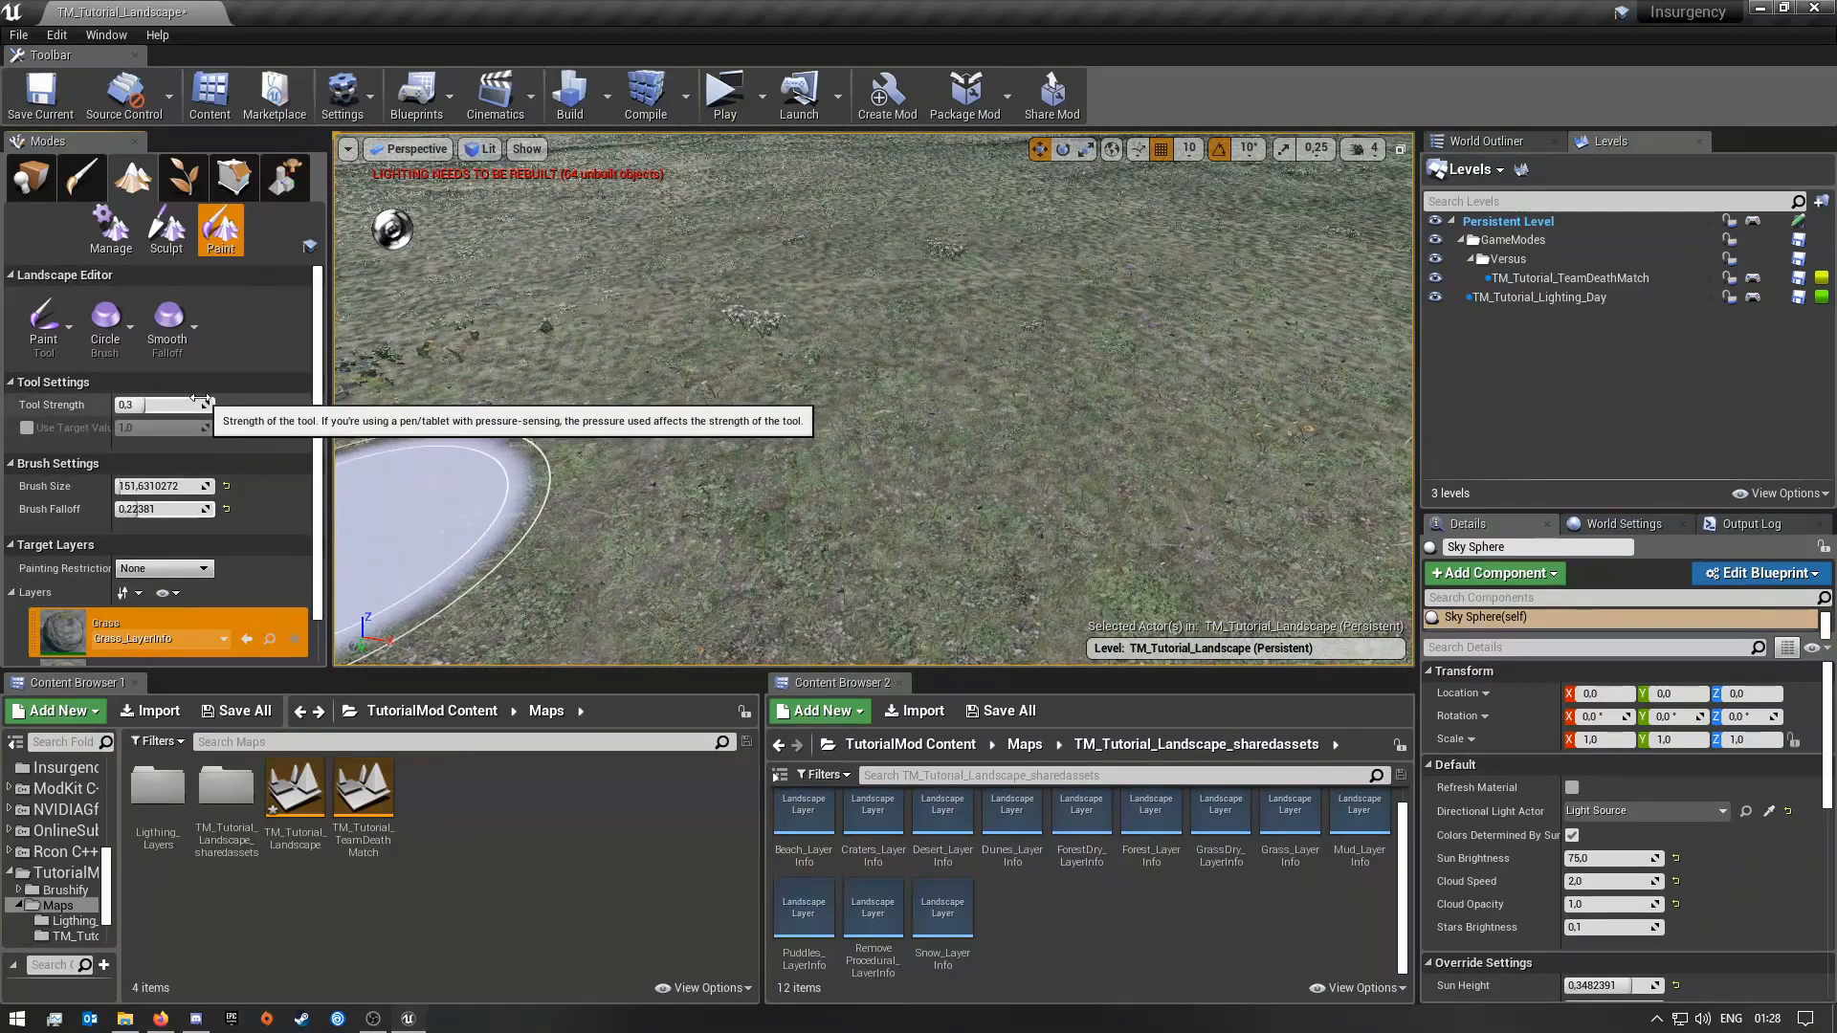
drag(179, 486, 116, 486)
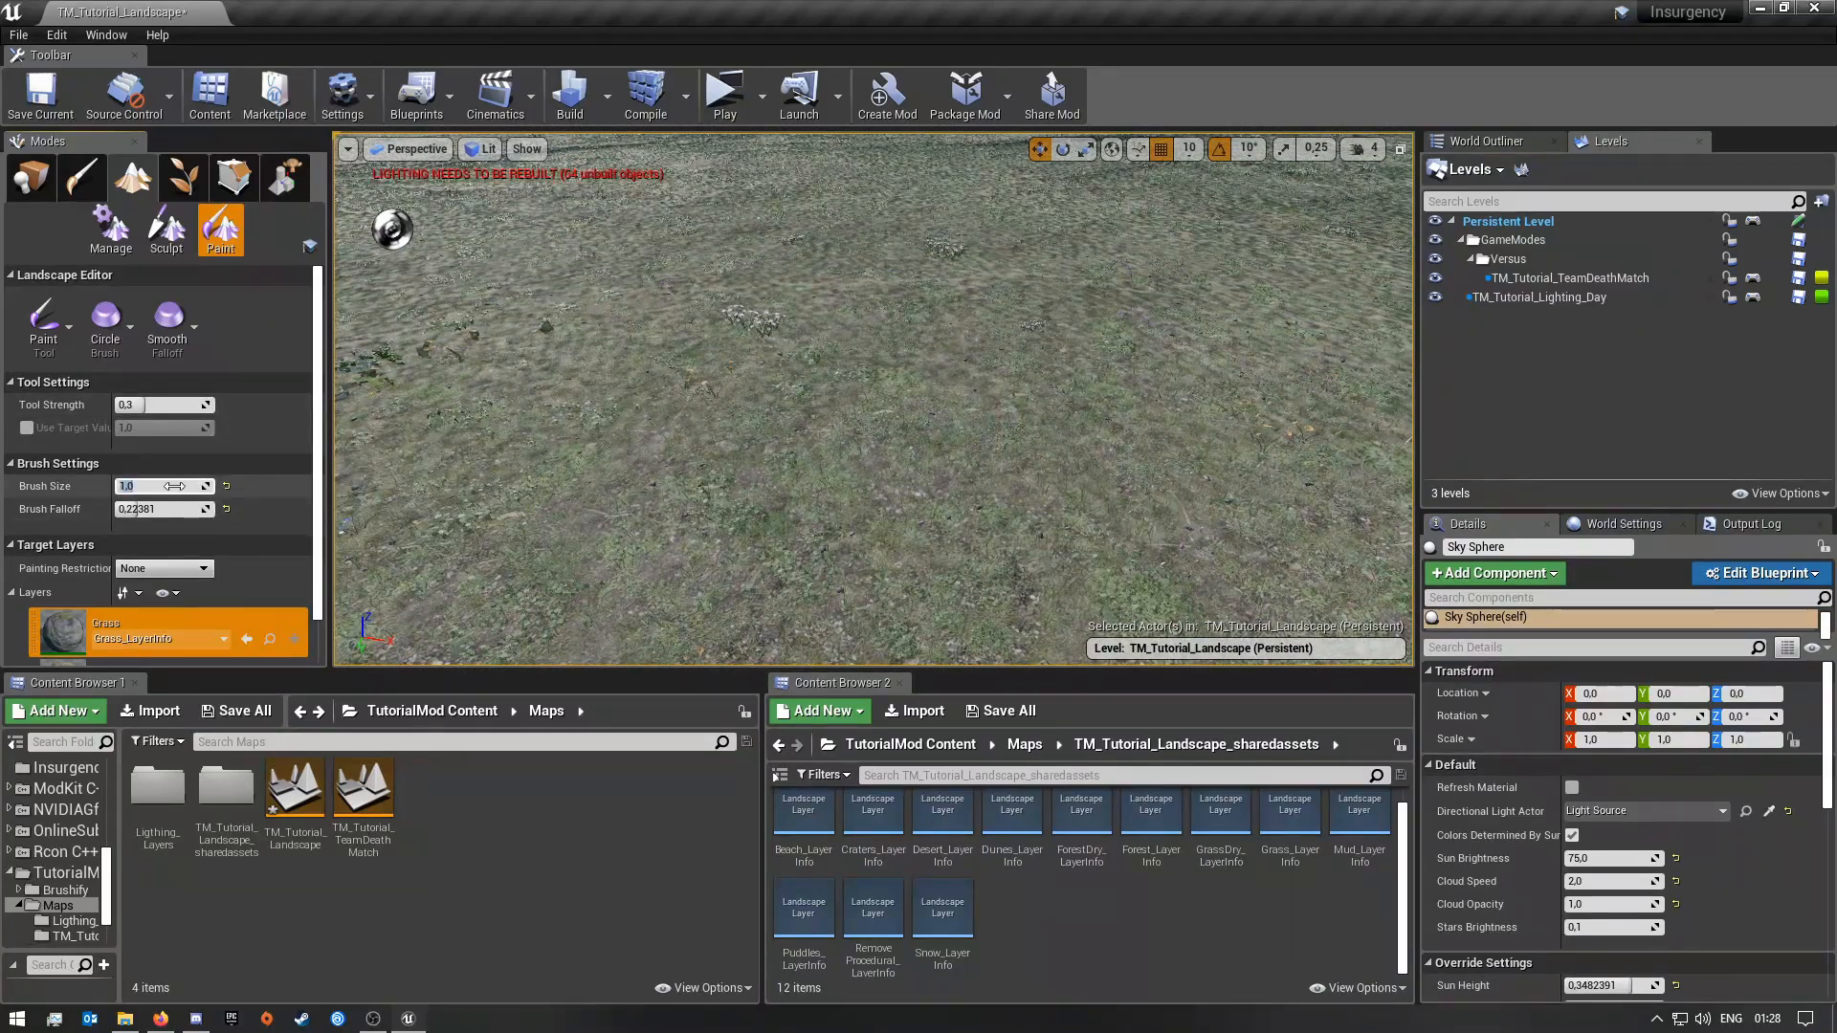
key(Return)
mouse_move(976, 480)
right_down()
mouse_move(976, 363)
mouse_move(976, 450)
mouse_move(1053, 450)
right_up()
key(w)
key(s)
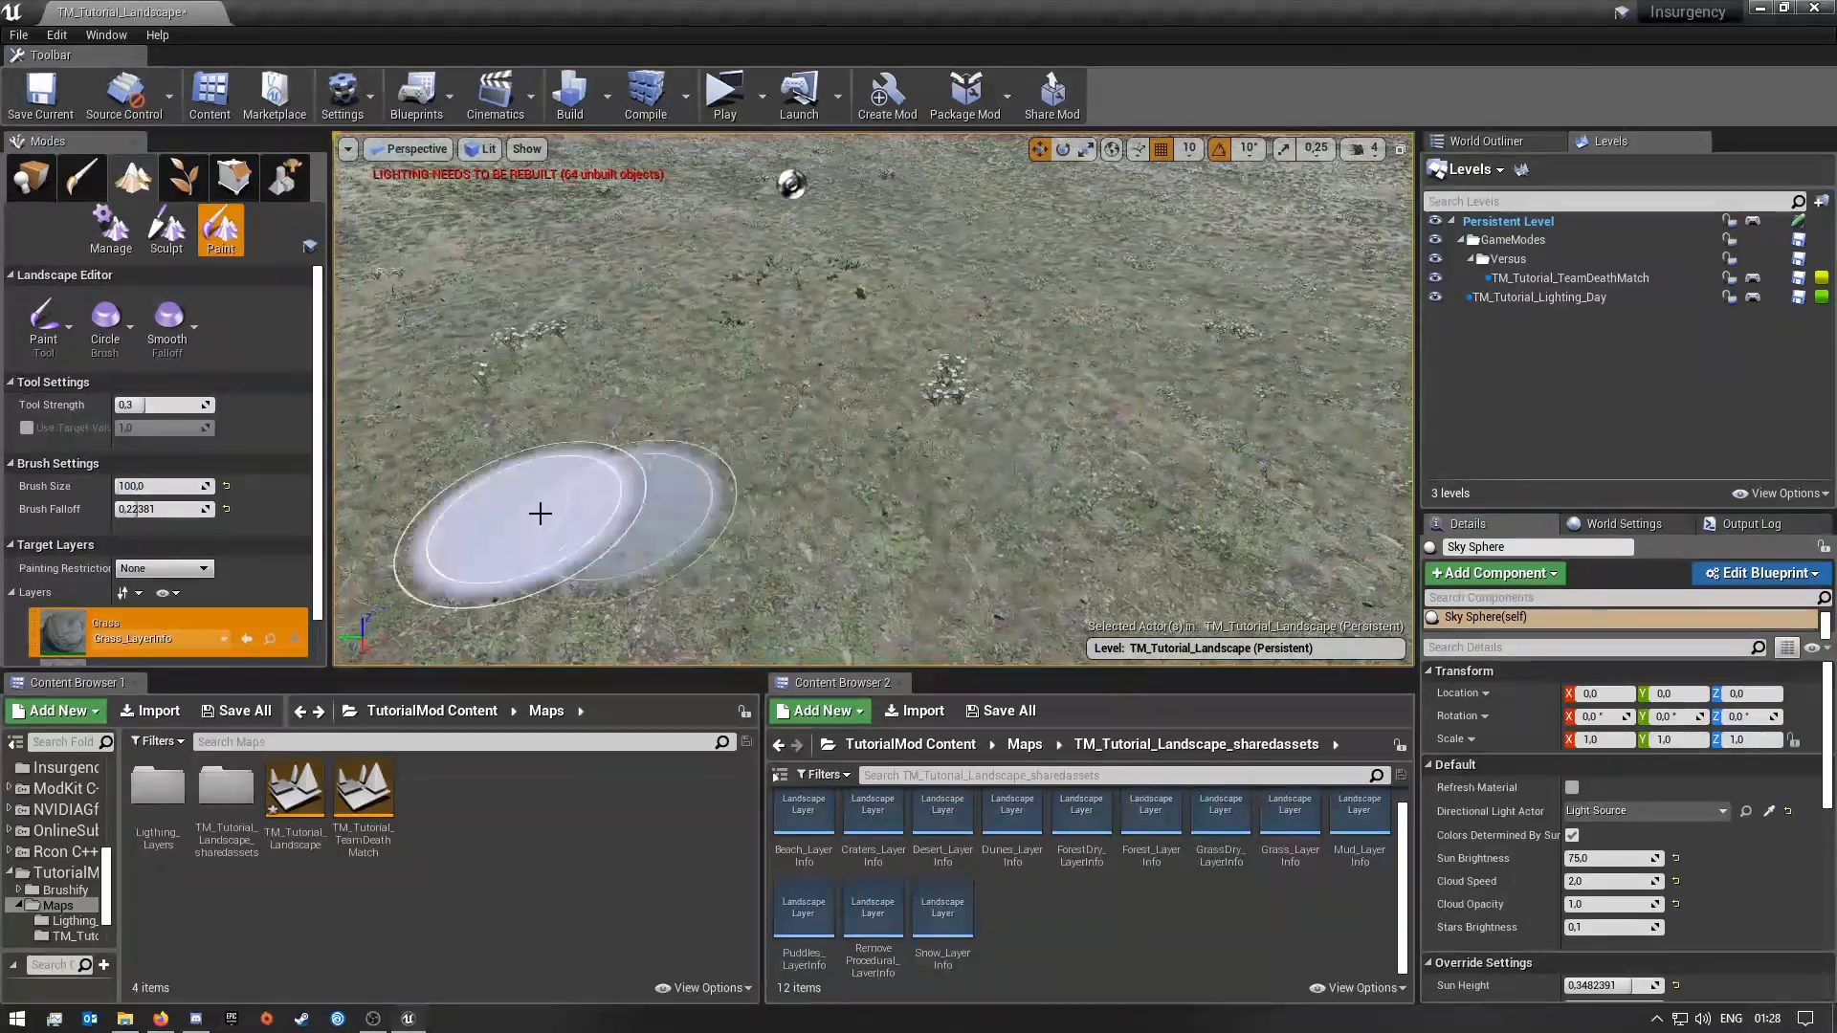
Step: Paint an irregular patch of the Dunes layer onto the grass-covered landscape
scroll(234, 559, down, 3)
scroll(233, 559, down, 2)
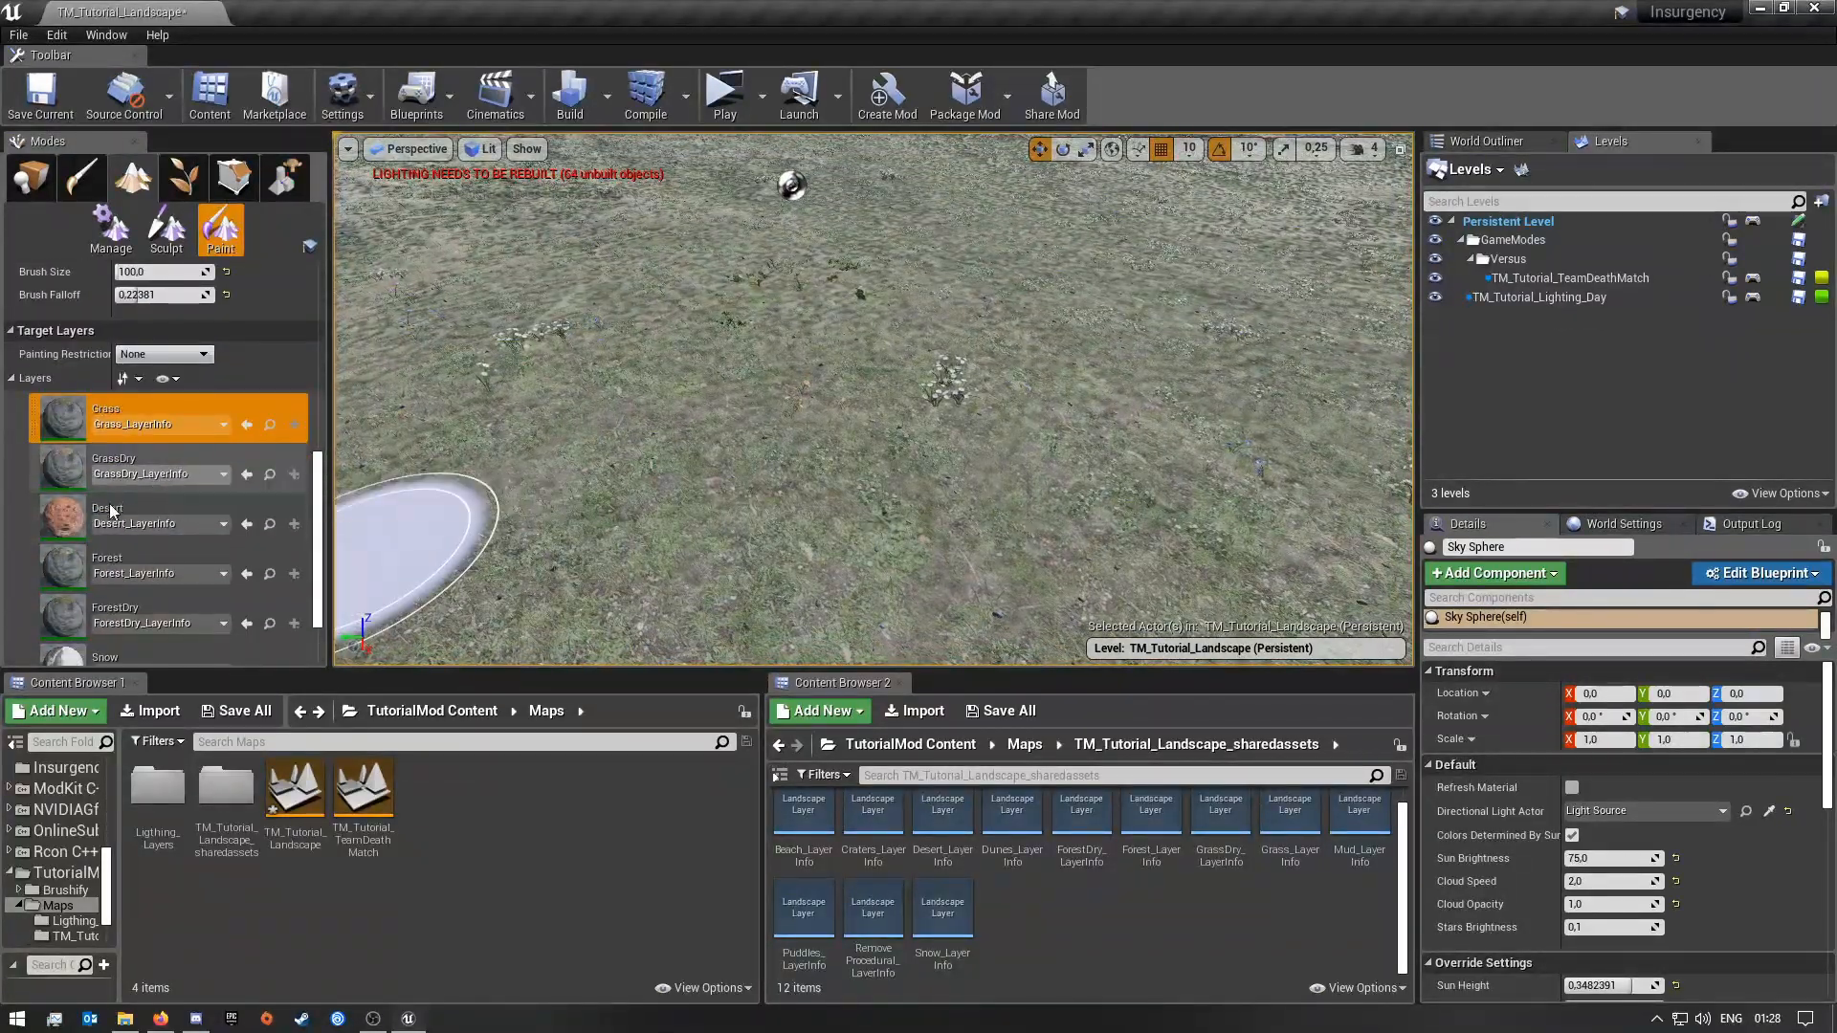
scroll(55, 617, down, 1)
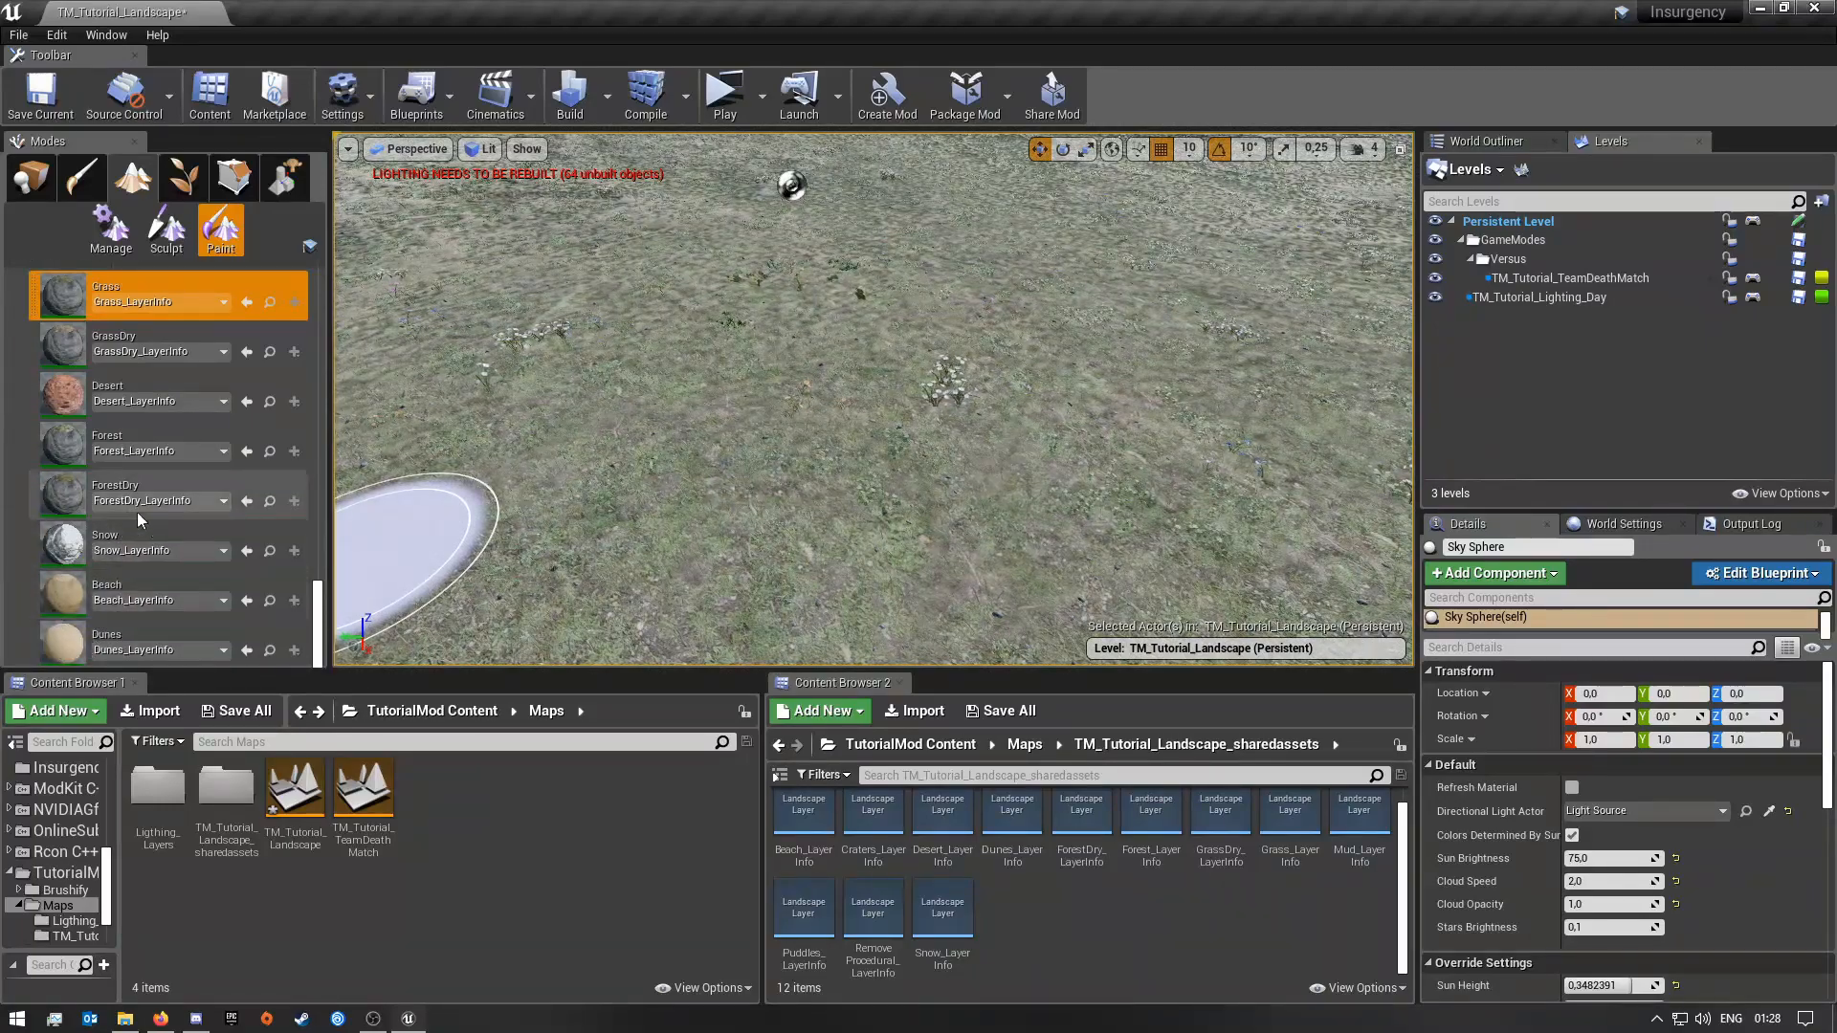
scroll(316, 613, down, 4)
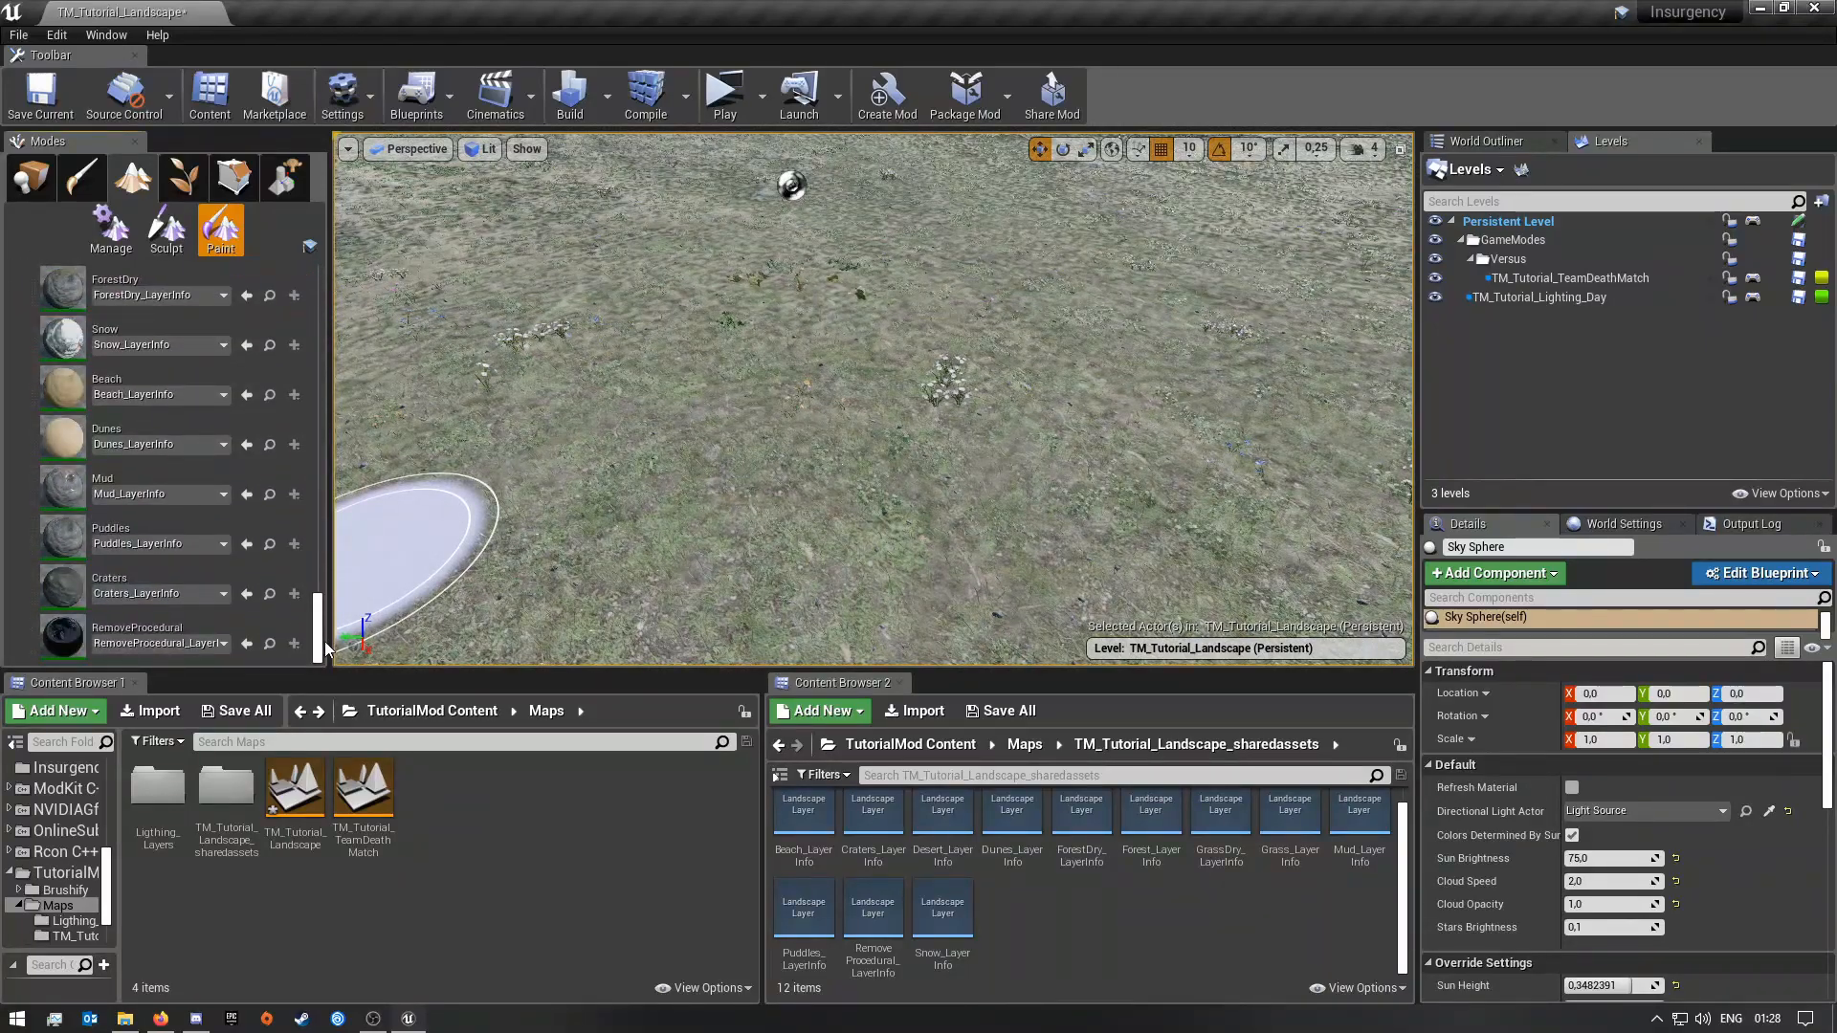
click(63, 447)
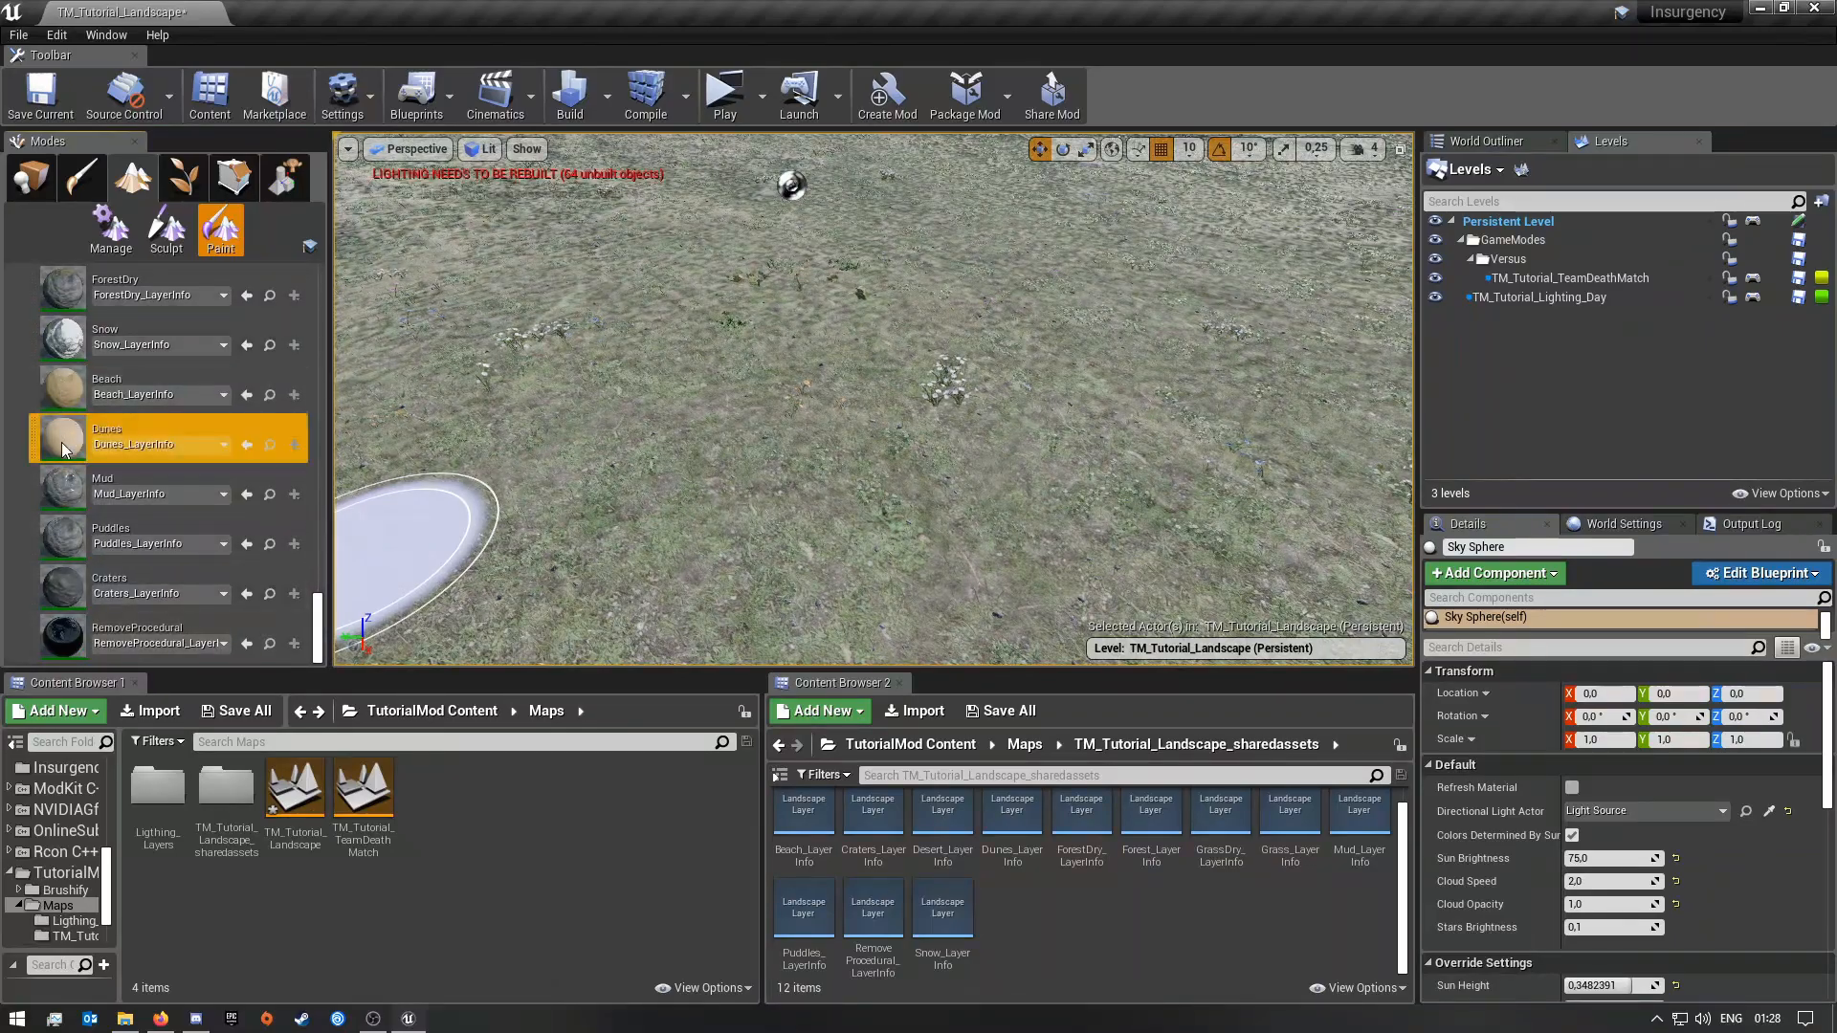
key(w)
mouse_move(927, 504)
right_down()
mouse_move(1072, 459)
mouse_move(996, 517)
mouse_move(951, 427)
right_up()
key(s)
click(935, 434)
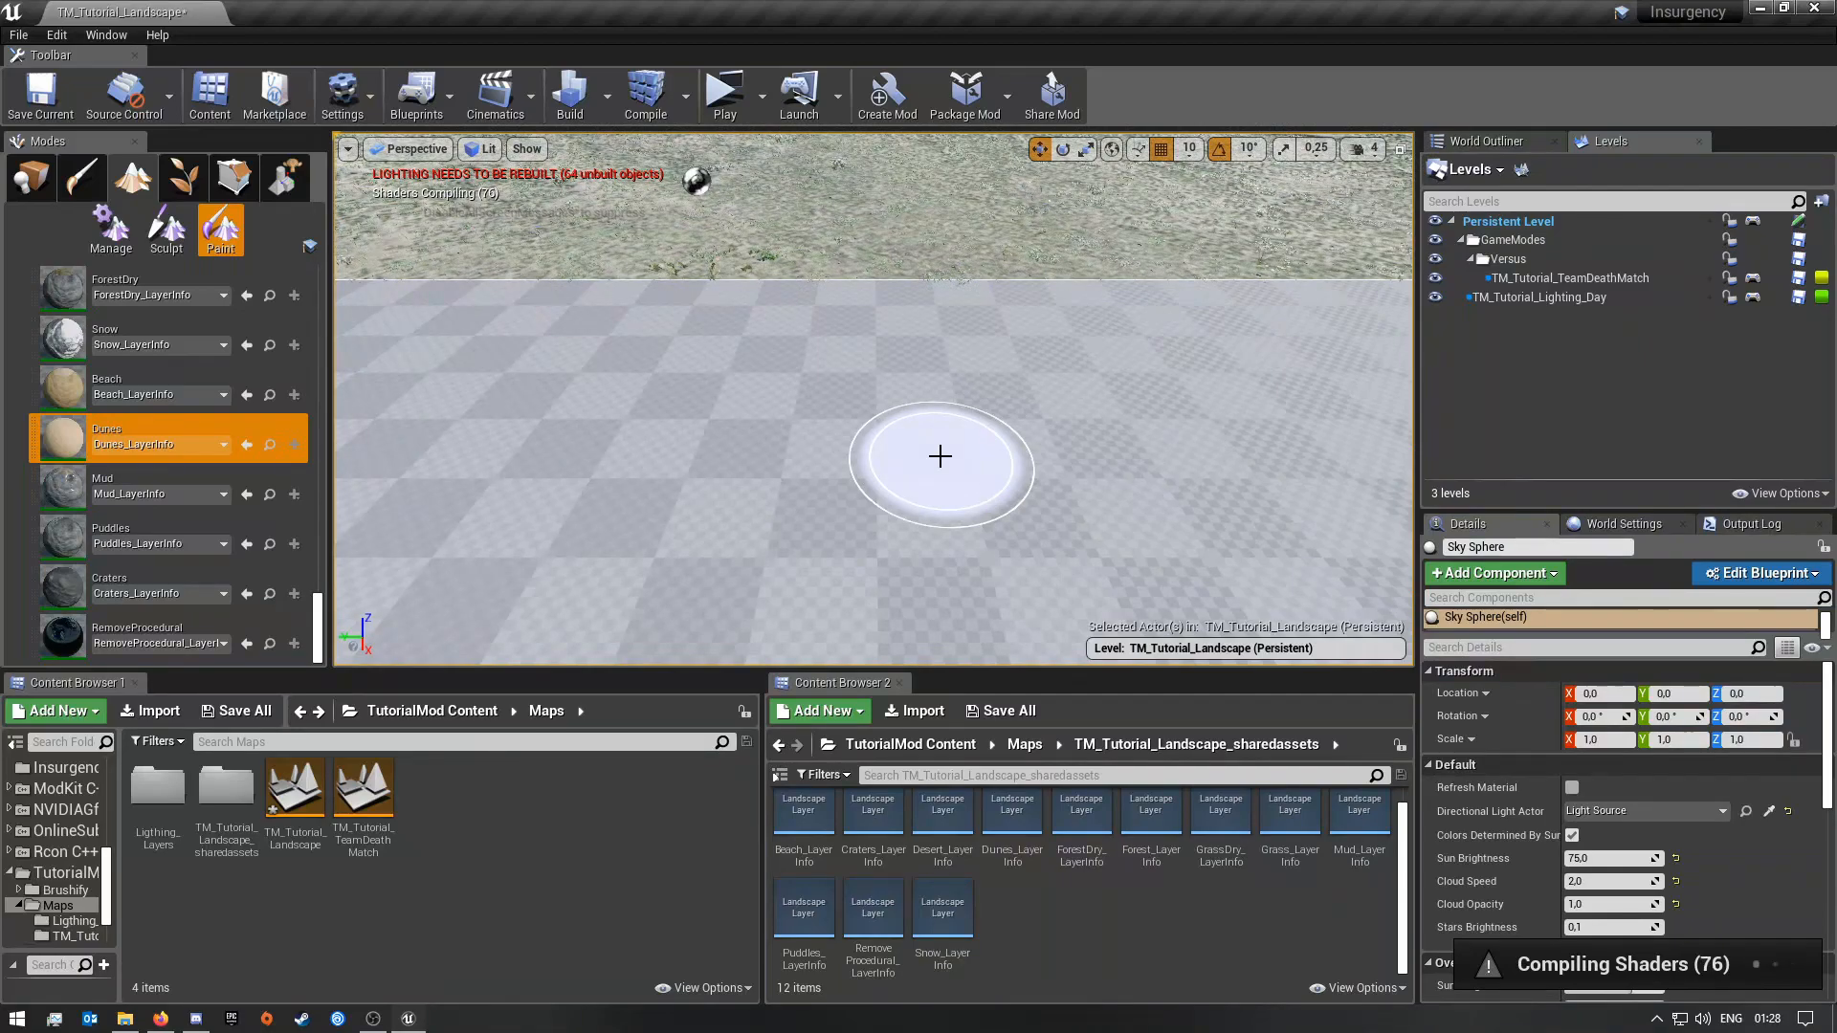
mouse_move(967, 427)
mouse_down()
mouse_move(705, 419)
mouse_move(574, 320)
mouse_move(717, 441)
mouse_up()
key(w)
right_drag(717, 442, 718, 442)
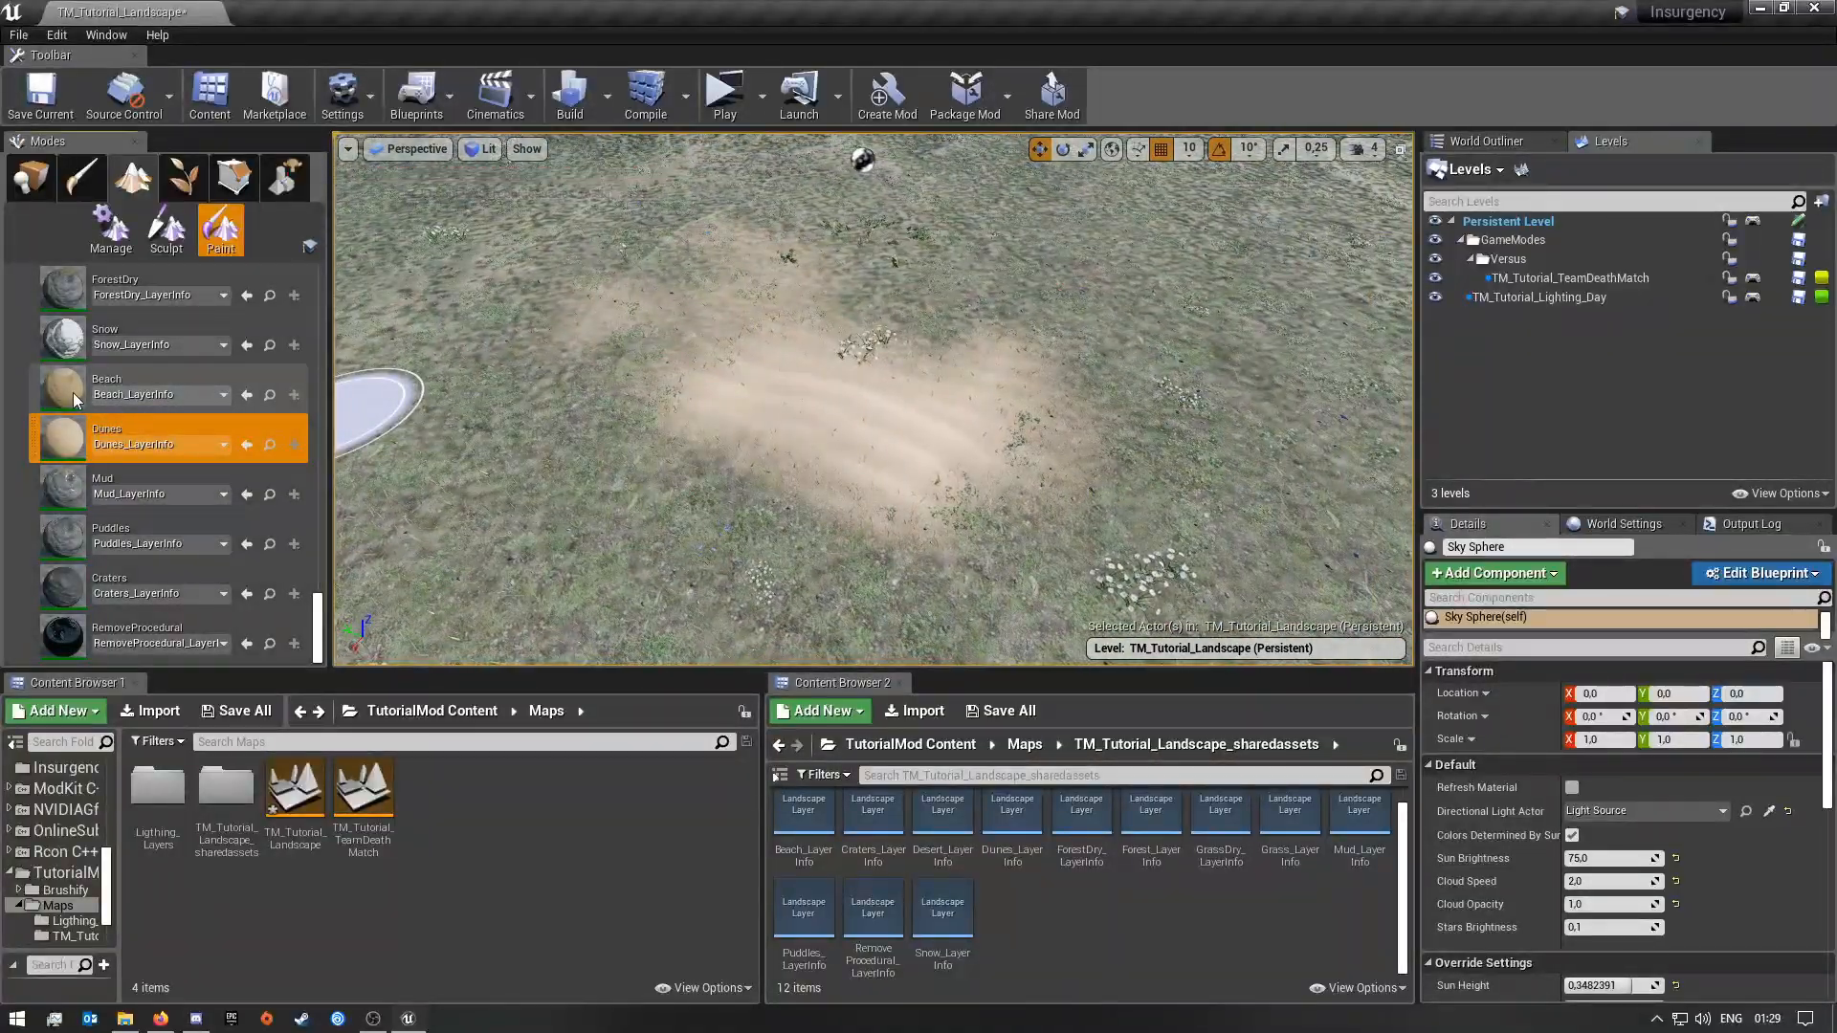
Step: Try the Beach layer over the Dunes patch and erase the Dunes paint from the grass-covered landscape
click(73, 392)
mouse_move(861, 394)
right_down()
mouse_move(899, 393)
mouse_move(899, 460)
mouse_move(787, 427)
right_up()
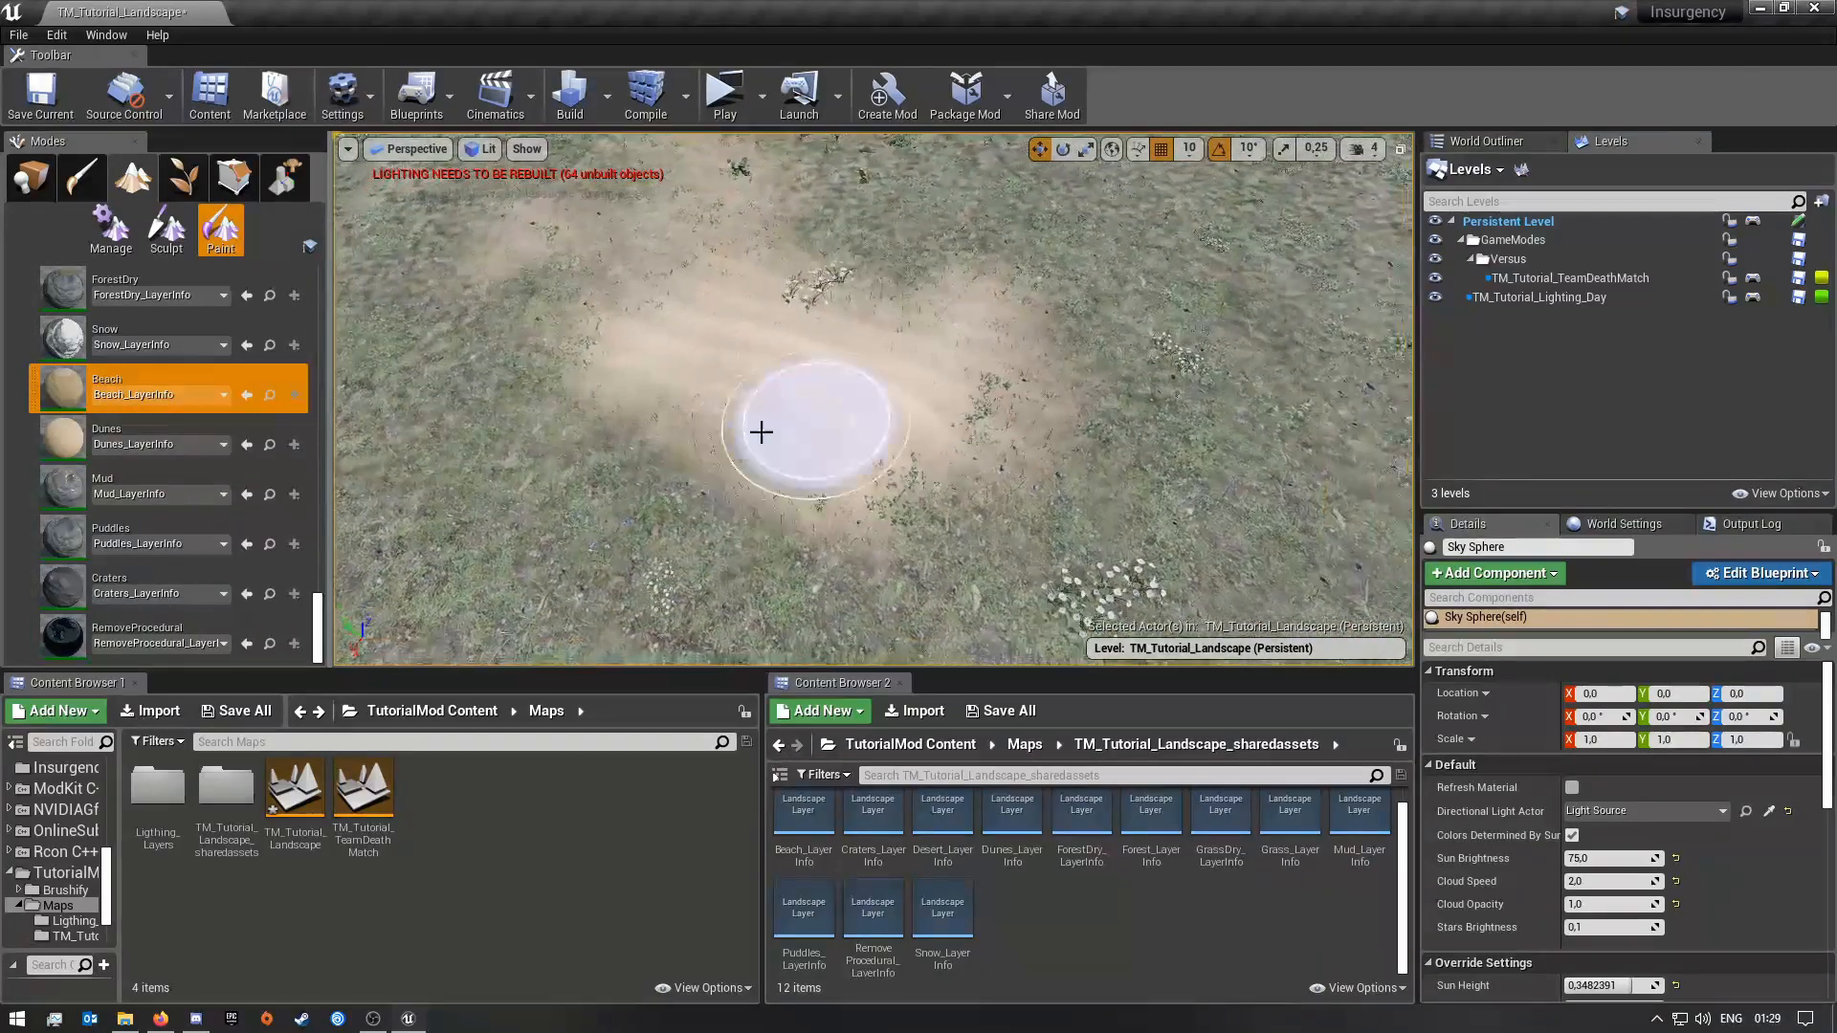
drag(846, 494, 947, 382)
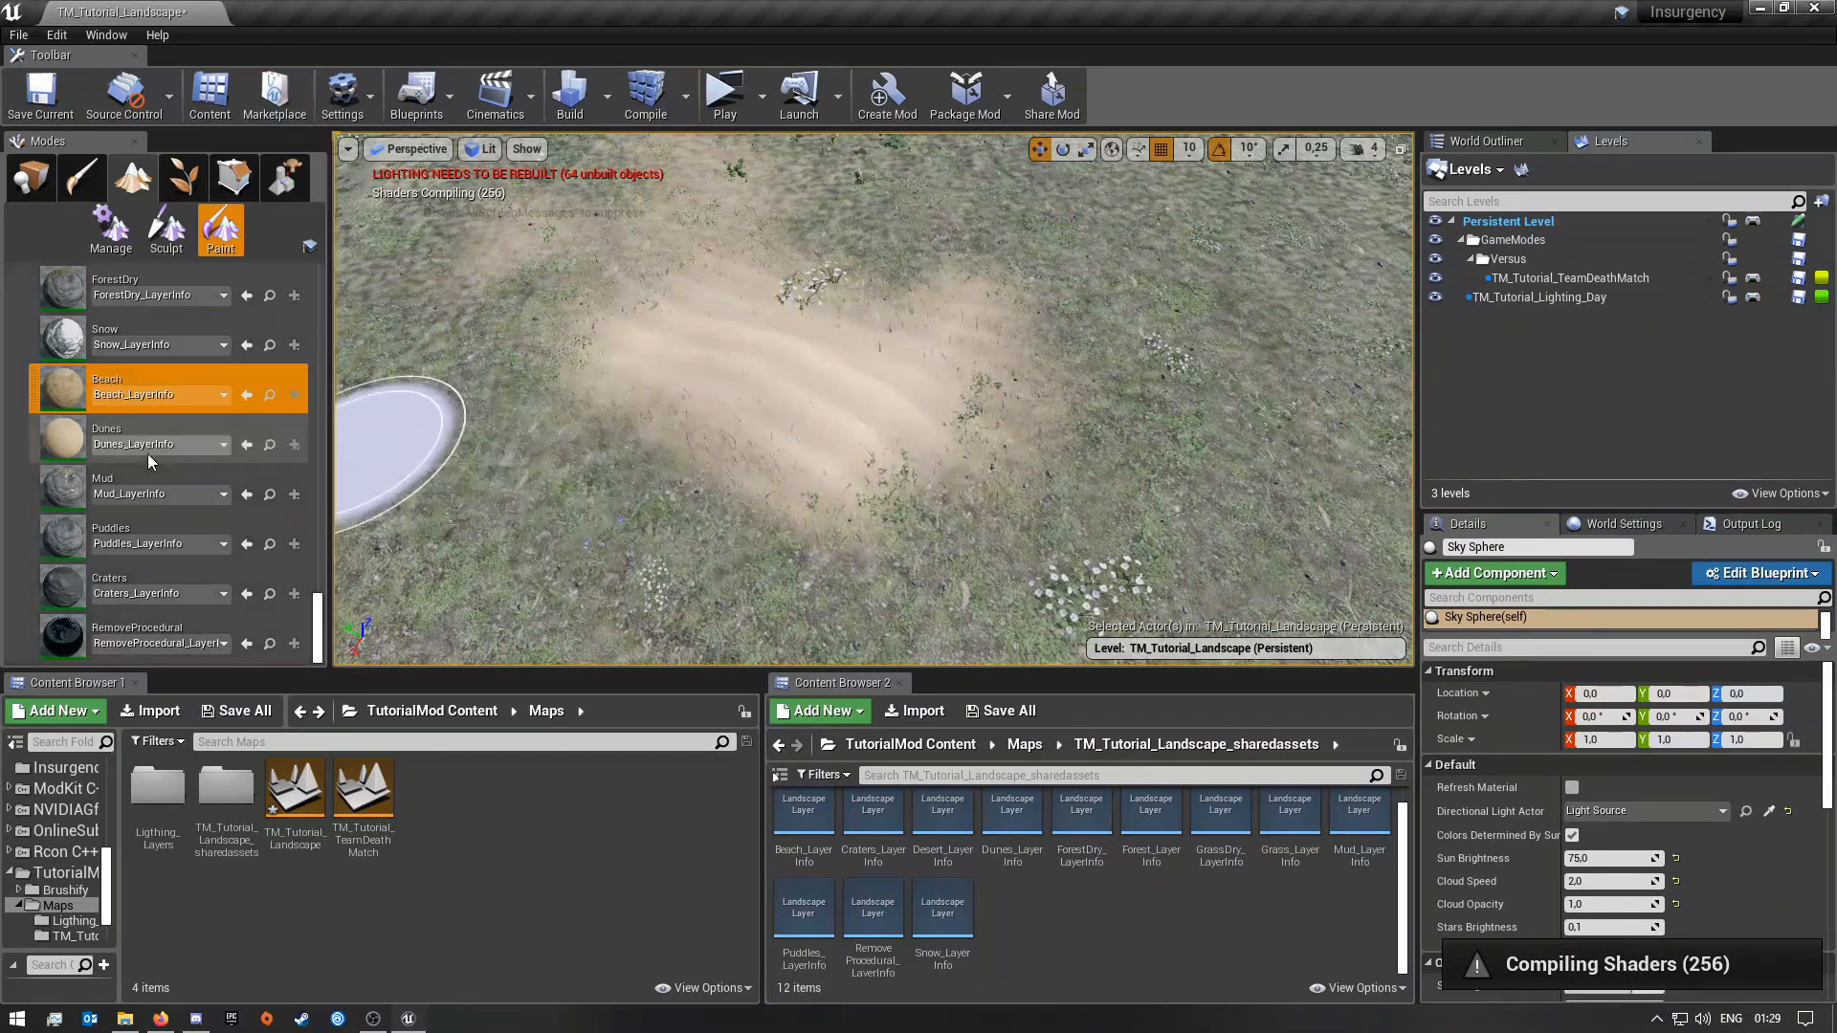
click(59, 436)
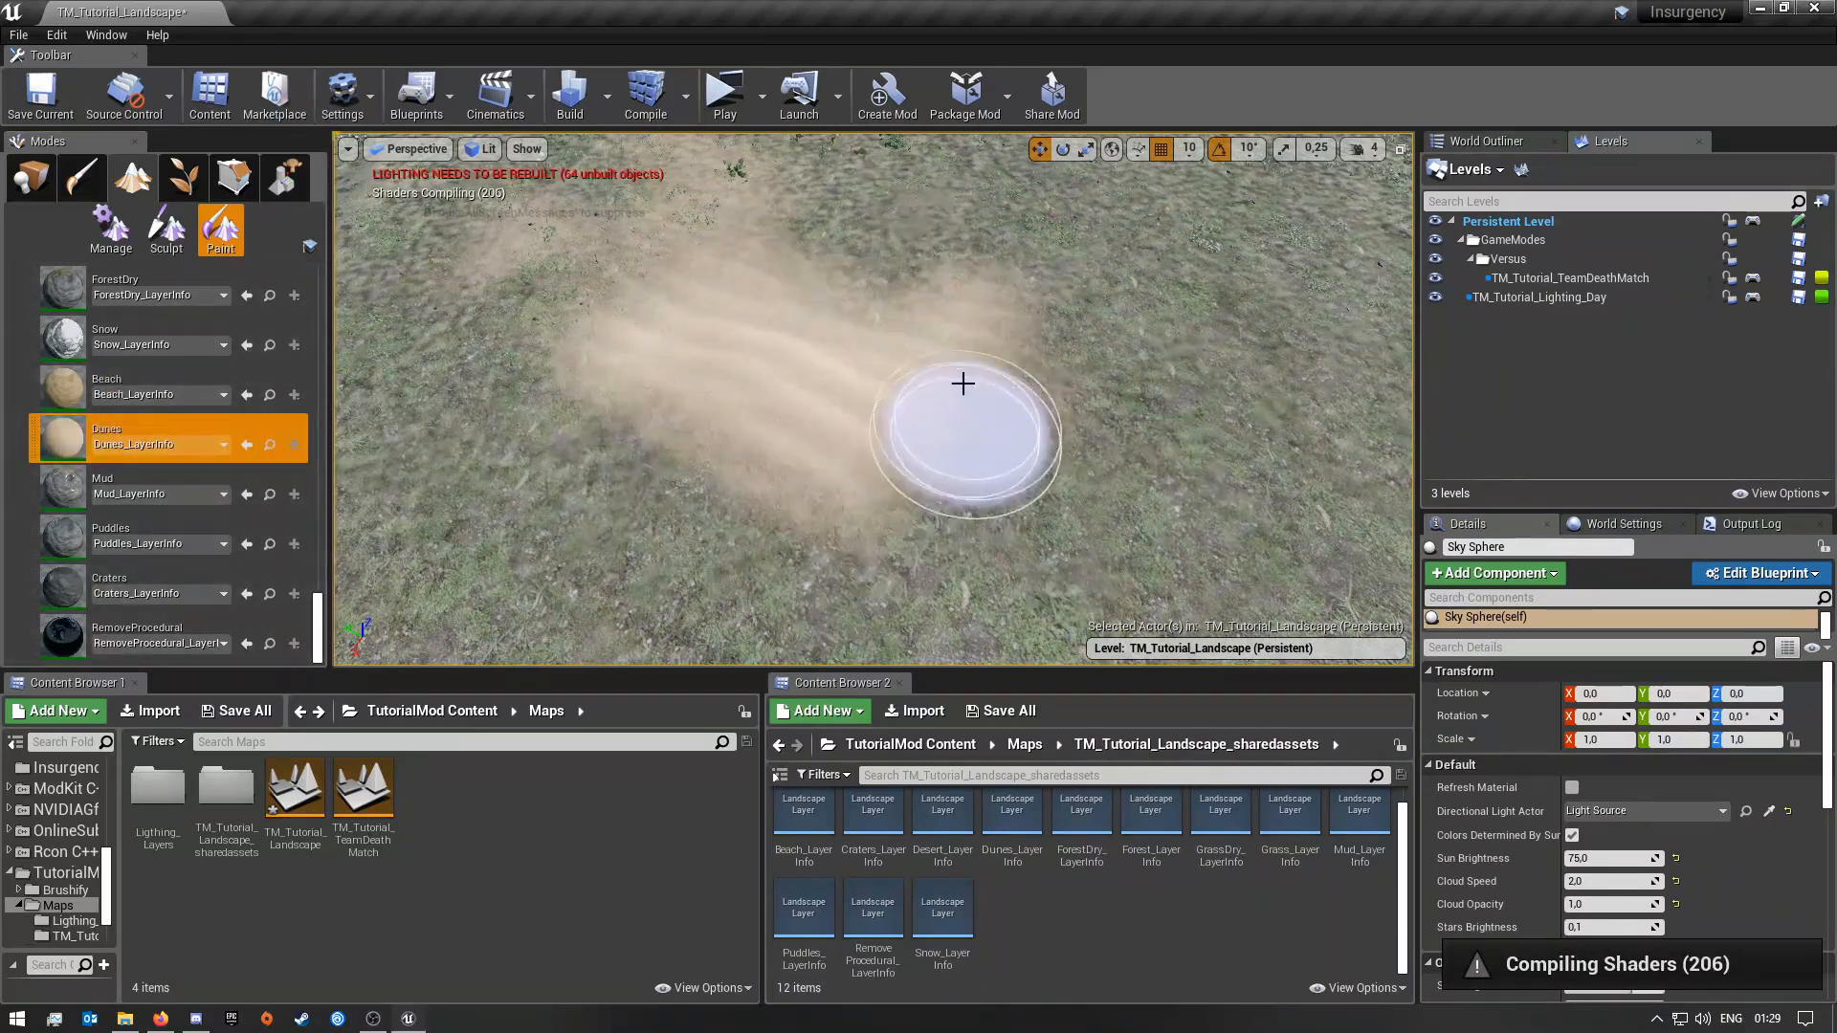
mouse_move(968, 259)
mouse_down()
mouse_move(910, 370)
mouse_move(767, 440)
mouse_move(958, 355)
mouse_move(942, 285)
mouse_move(714, 336)
mouse_move(906, 295)
mouse_move(689, 316)
mouse_move(832, 439)
mouse_move(677, 176)
mouse_move(603, 181)
mouse_move(891, 141)
mouse_move(727, 244)
mouse_move(656, 357)
mouse_move(973, 254)
mouse_up()
Step: Paint an irregular patch of the Beach layer onto the cleared grass area of the landscape
click(71, 392)
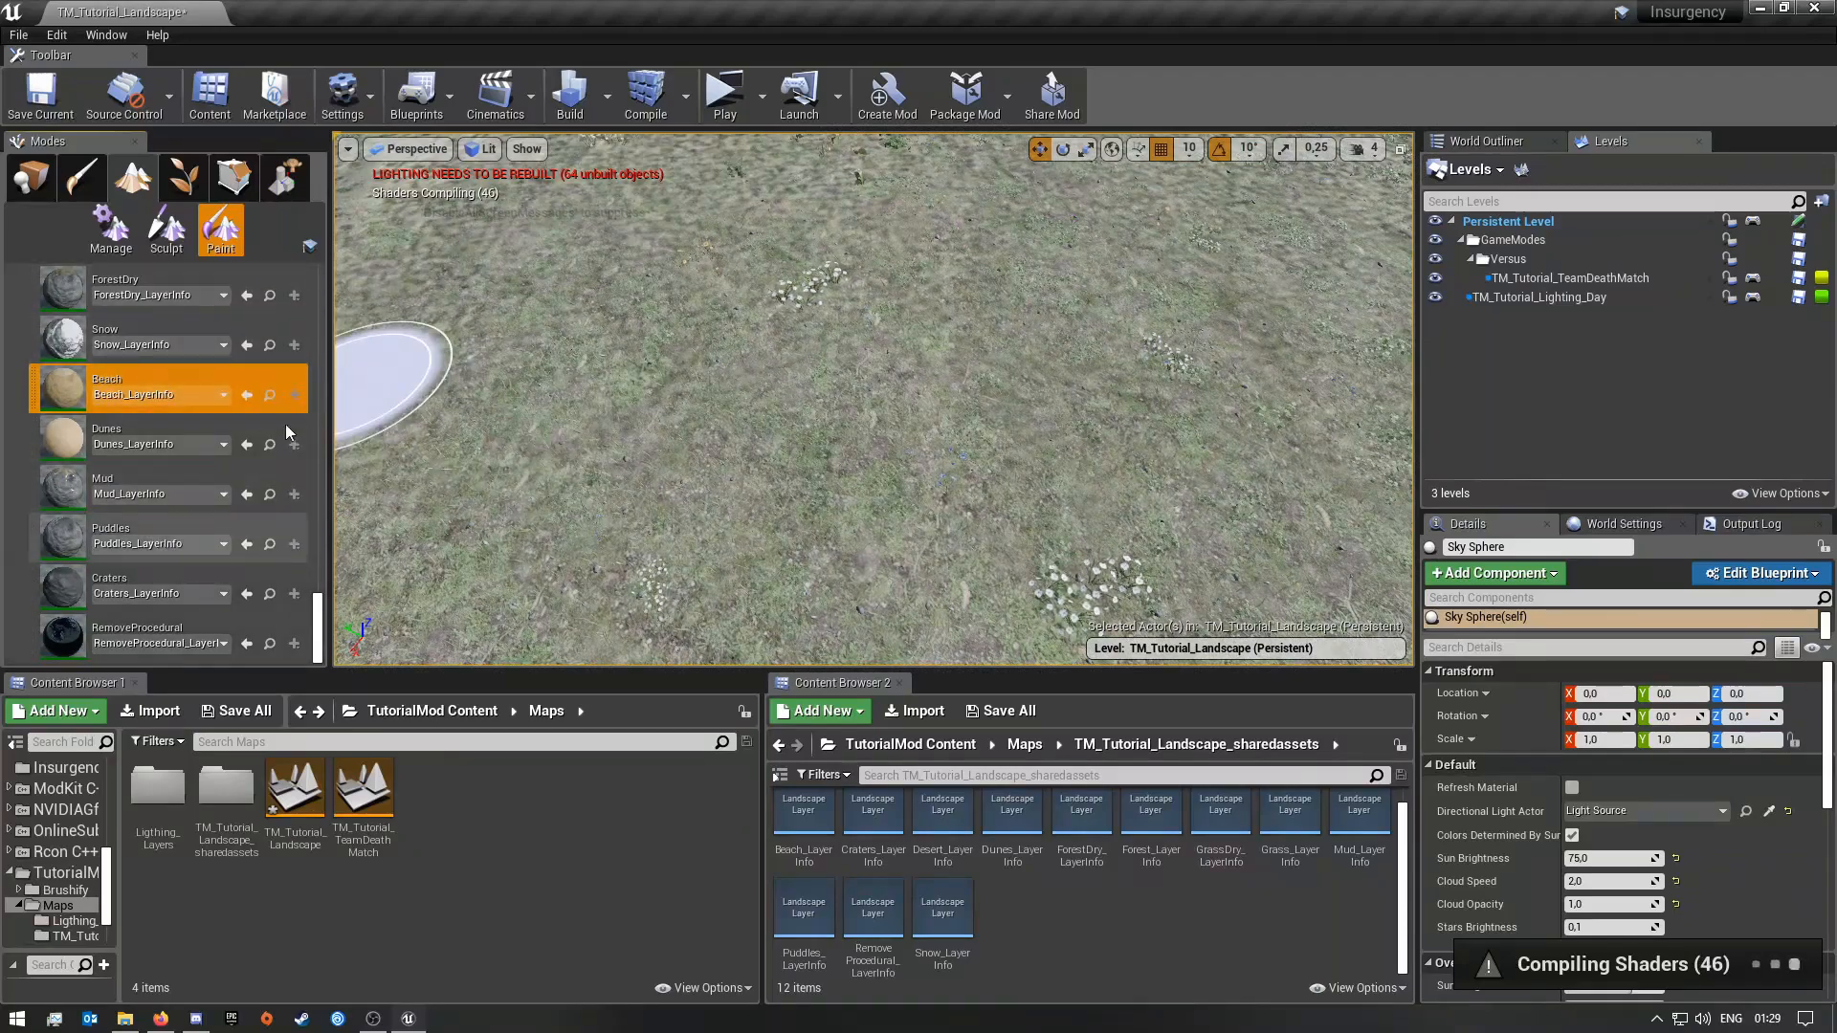
mouse_move(1009, 379)
mouse_down()
mouse_move(1001, 422)
mouse_move(853, 443)
mouse_move(669, 377)
mouse_move(922, 360)
mouse_move(689, 307)
mouse_move(541, 411)
mouse_move(762, 547)
mouse_move(820, 361)
mouse_move(824, 513)
mouse_move(668, 455)
mouse_up()
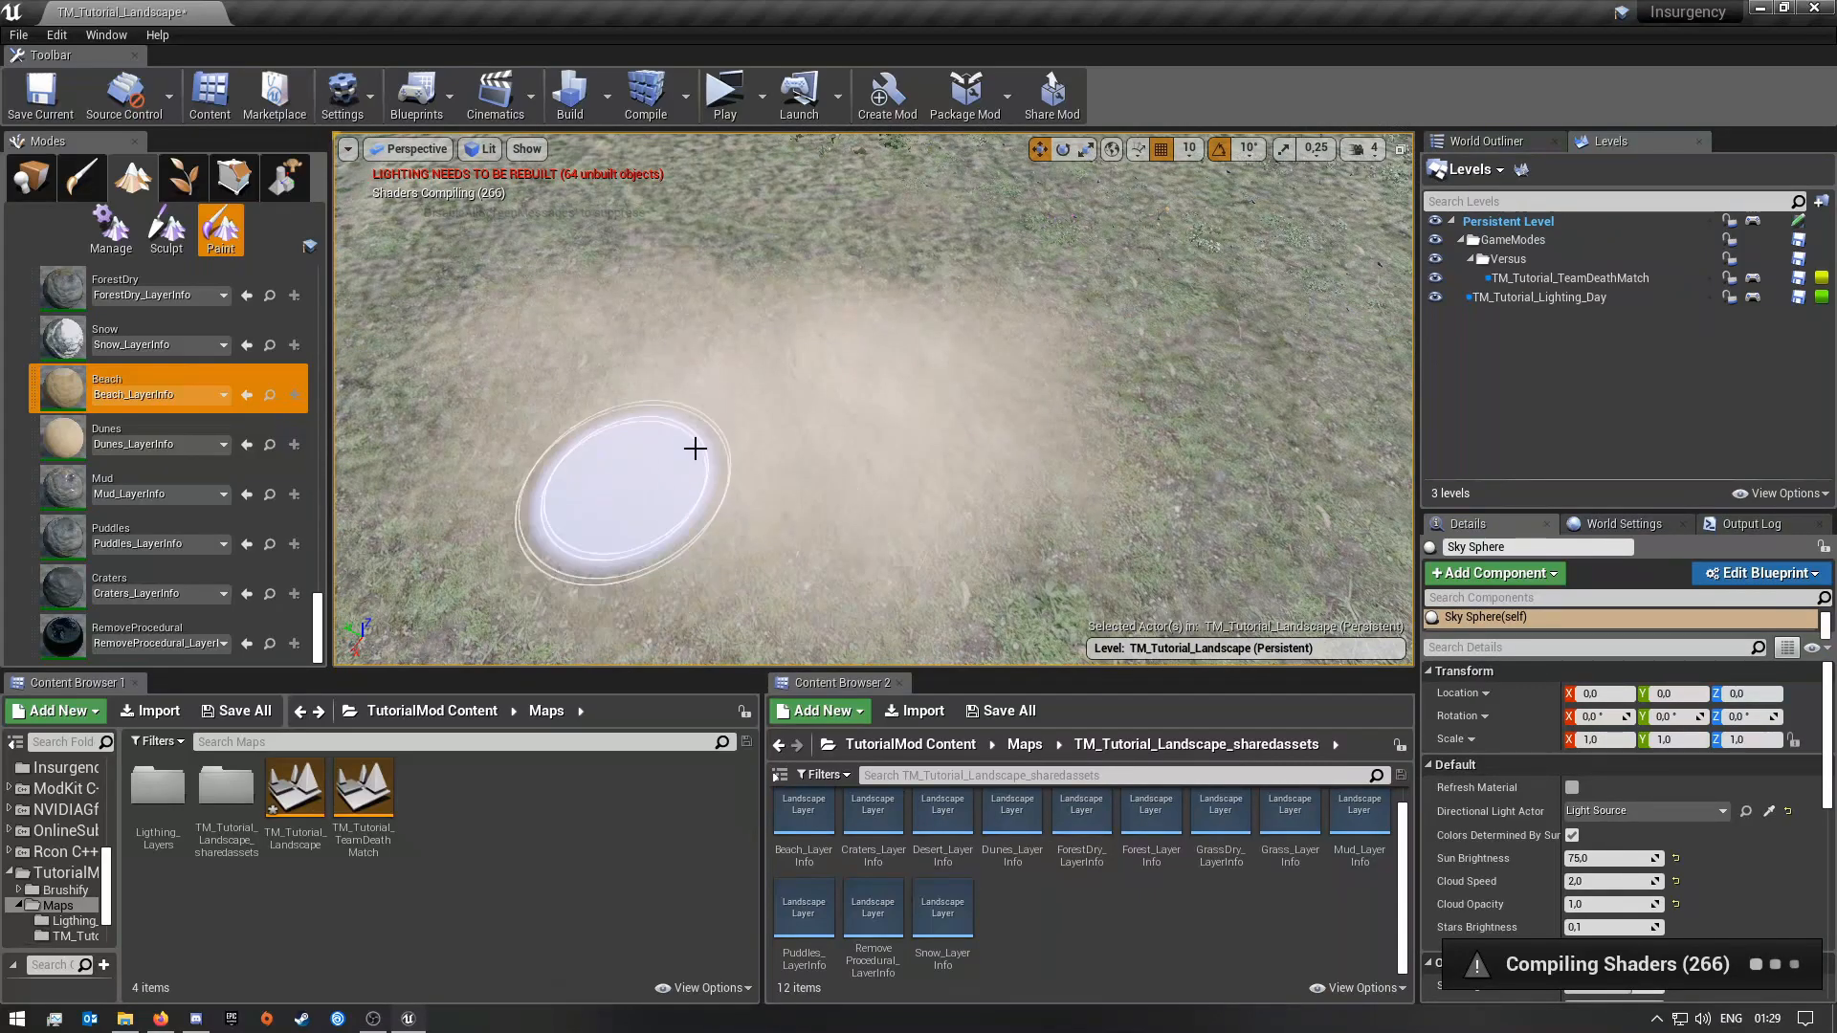
mouse_move(669, 455)
right_down()
mouse_move(497, 354)
mouse_move(412, 335)
mouse_move(460, 374)
mouse_move(612, 374)
mouse_move(657, 250)
right_up()
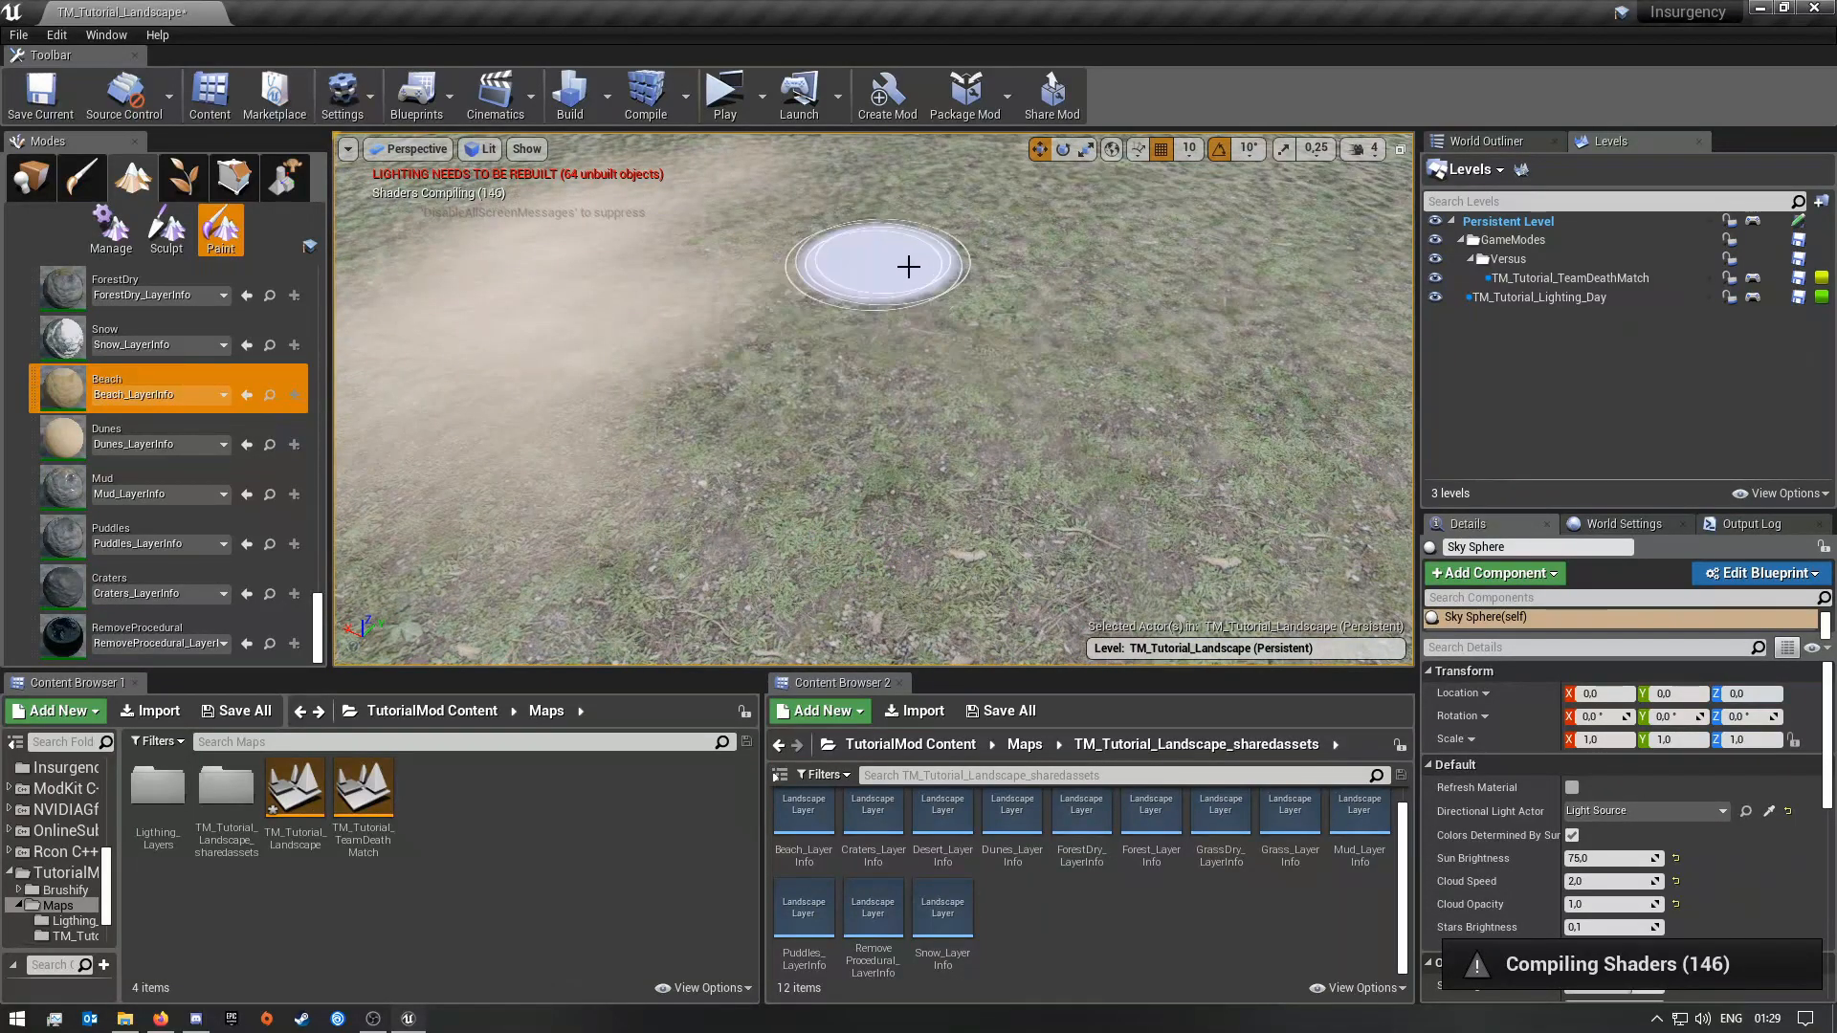
drag(799, 226, 963, 367)
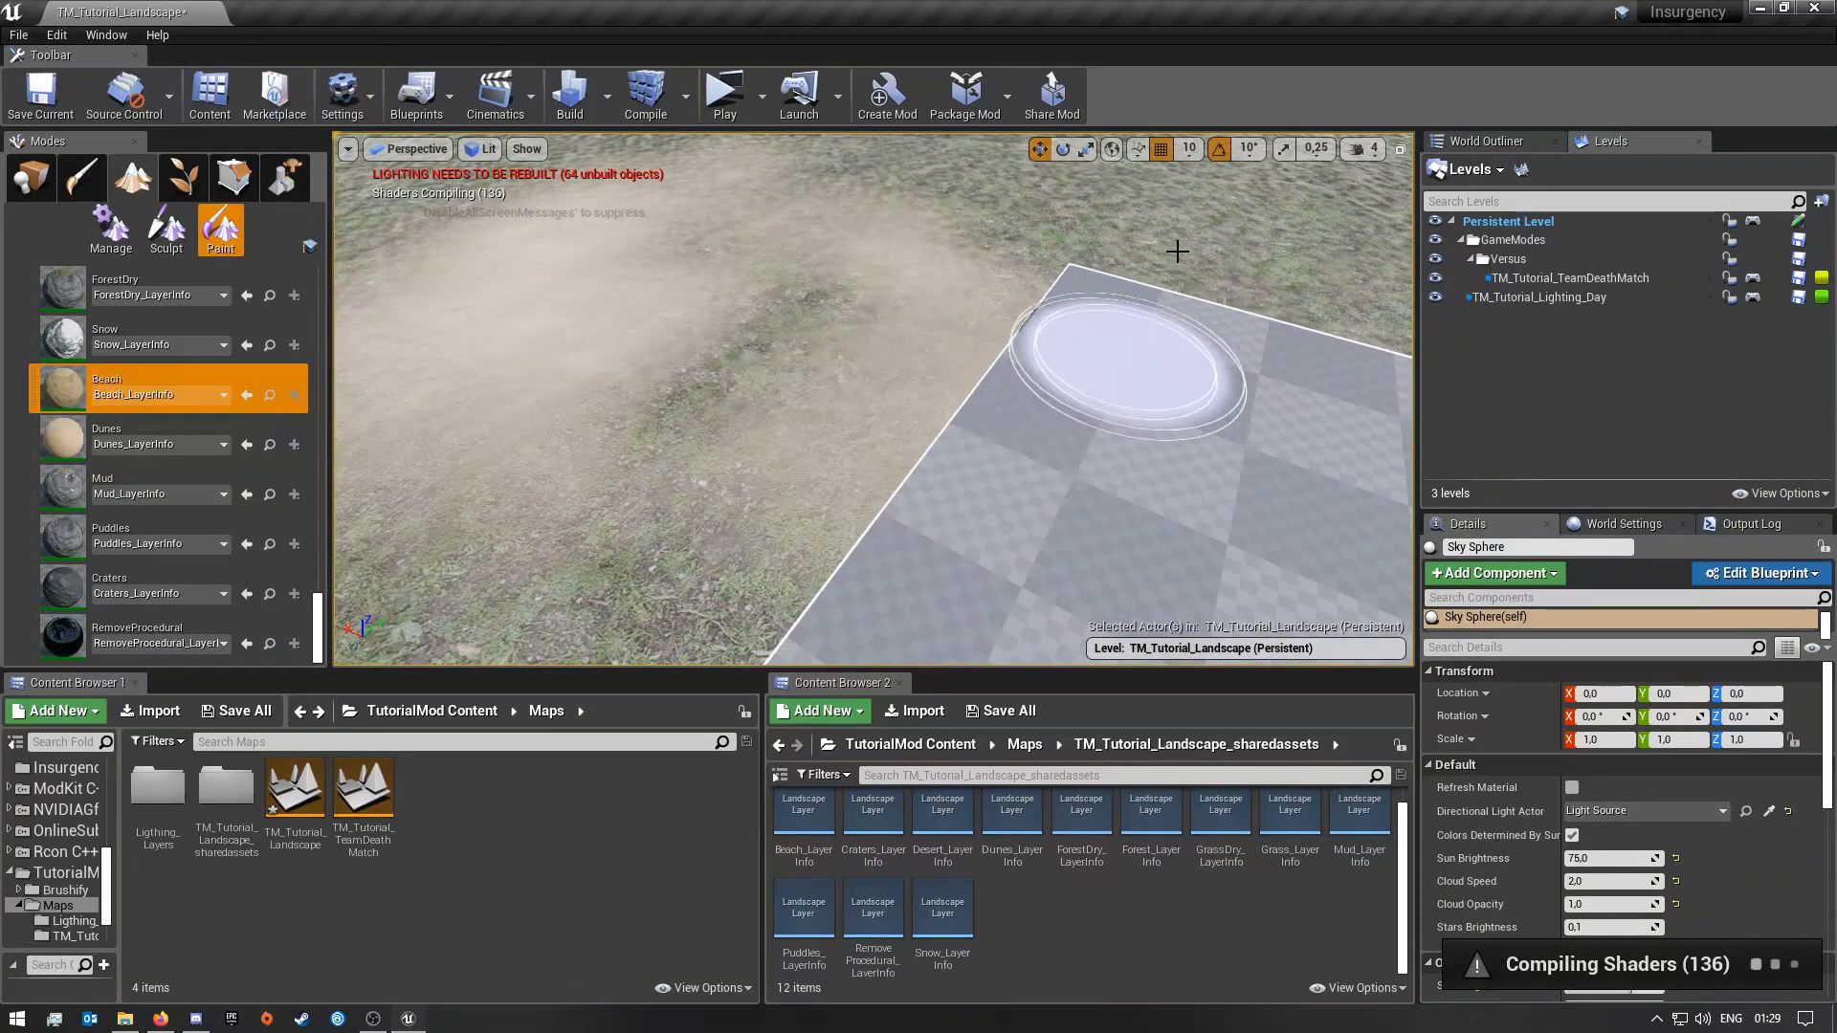
mouse_move(1209, 422)
right_down()
mouse_move(1397, 436)
mouse_move(1263, 431)
right_up()
right_drag(635, 512, 479, 524)
mouse_move(873, 399)
right_down()
mouse_move(861, 325)
mouse_move(814, 421)
mouse_move(593, 460)
right_up()
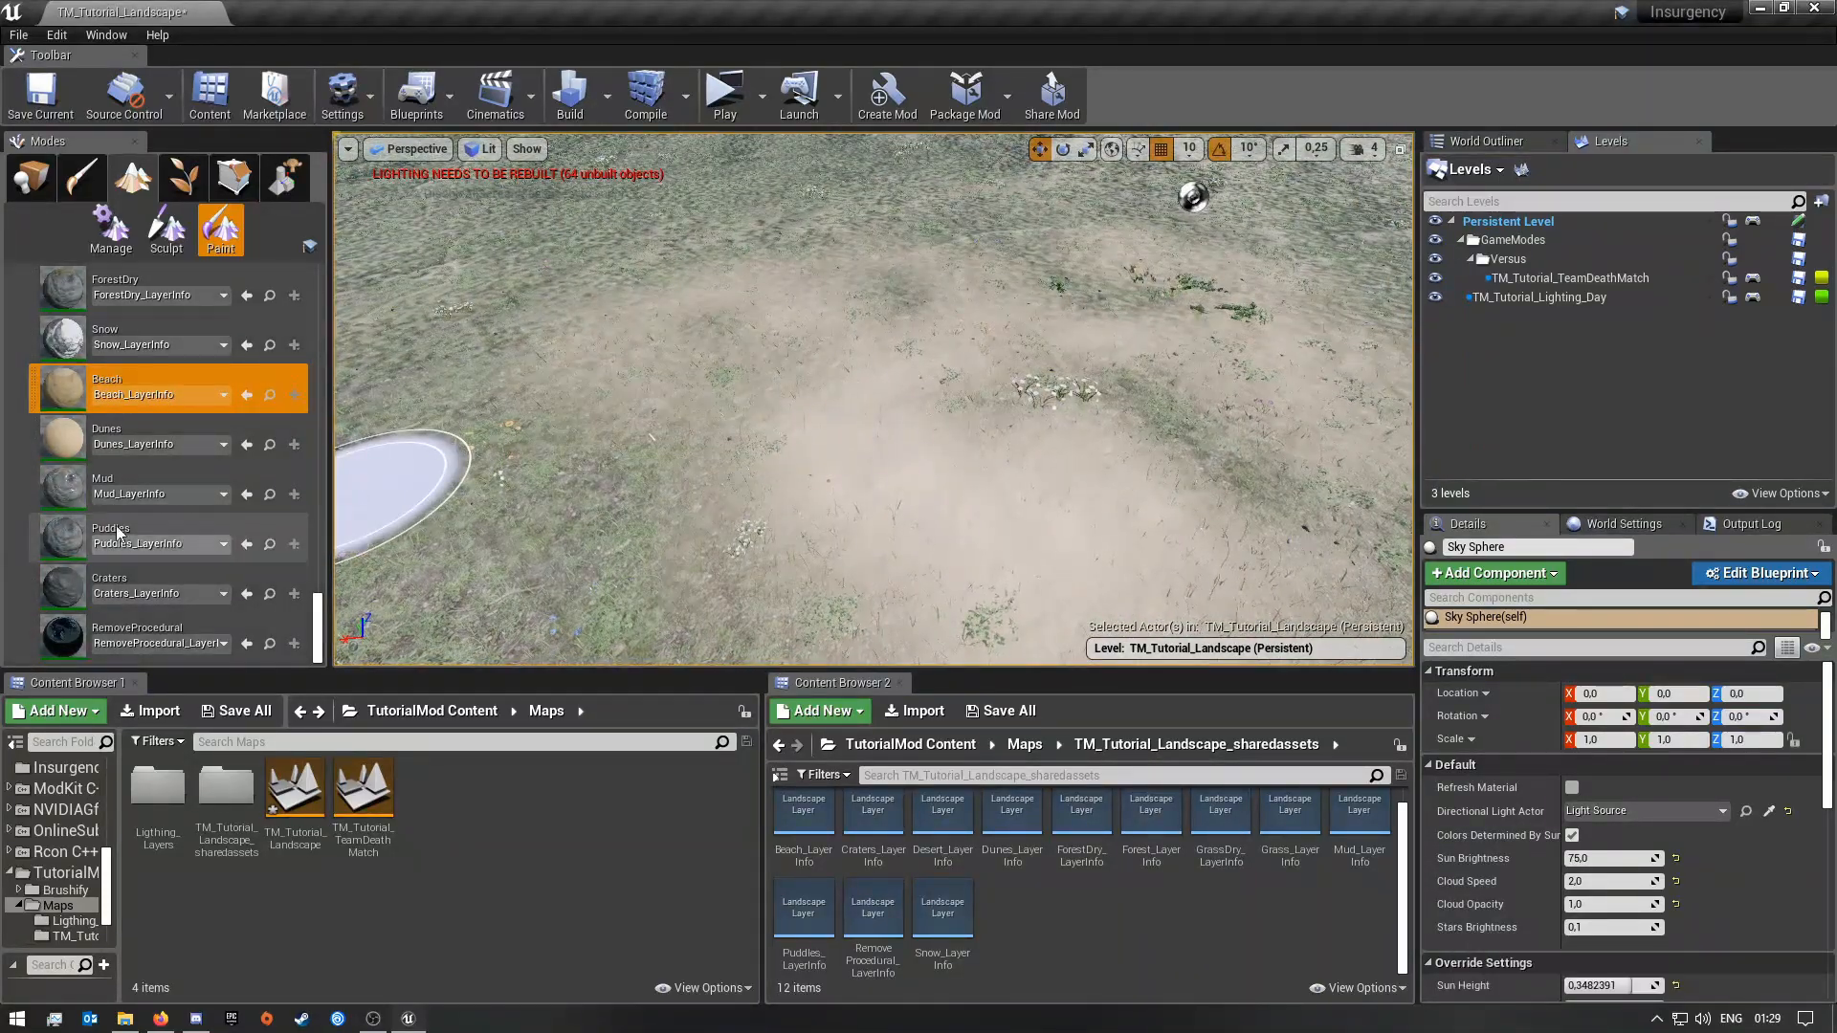
Step: Paint the Mud layer over part of the Beach patch with a tool strength of 0.2
click(52, 490)
right_drag(765, 501, 794, 584)
key(w)
scroll(231, 410, up, 6)
scroll(229, 411, up, 5)
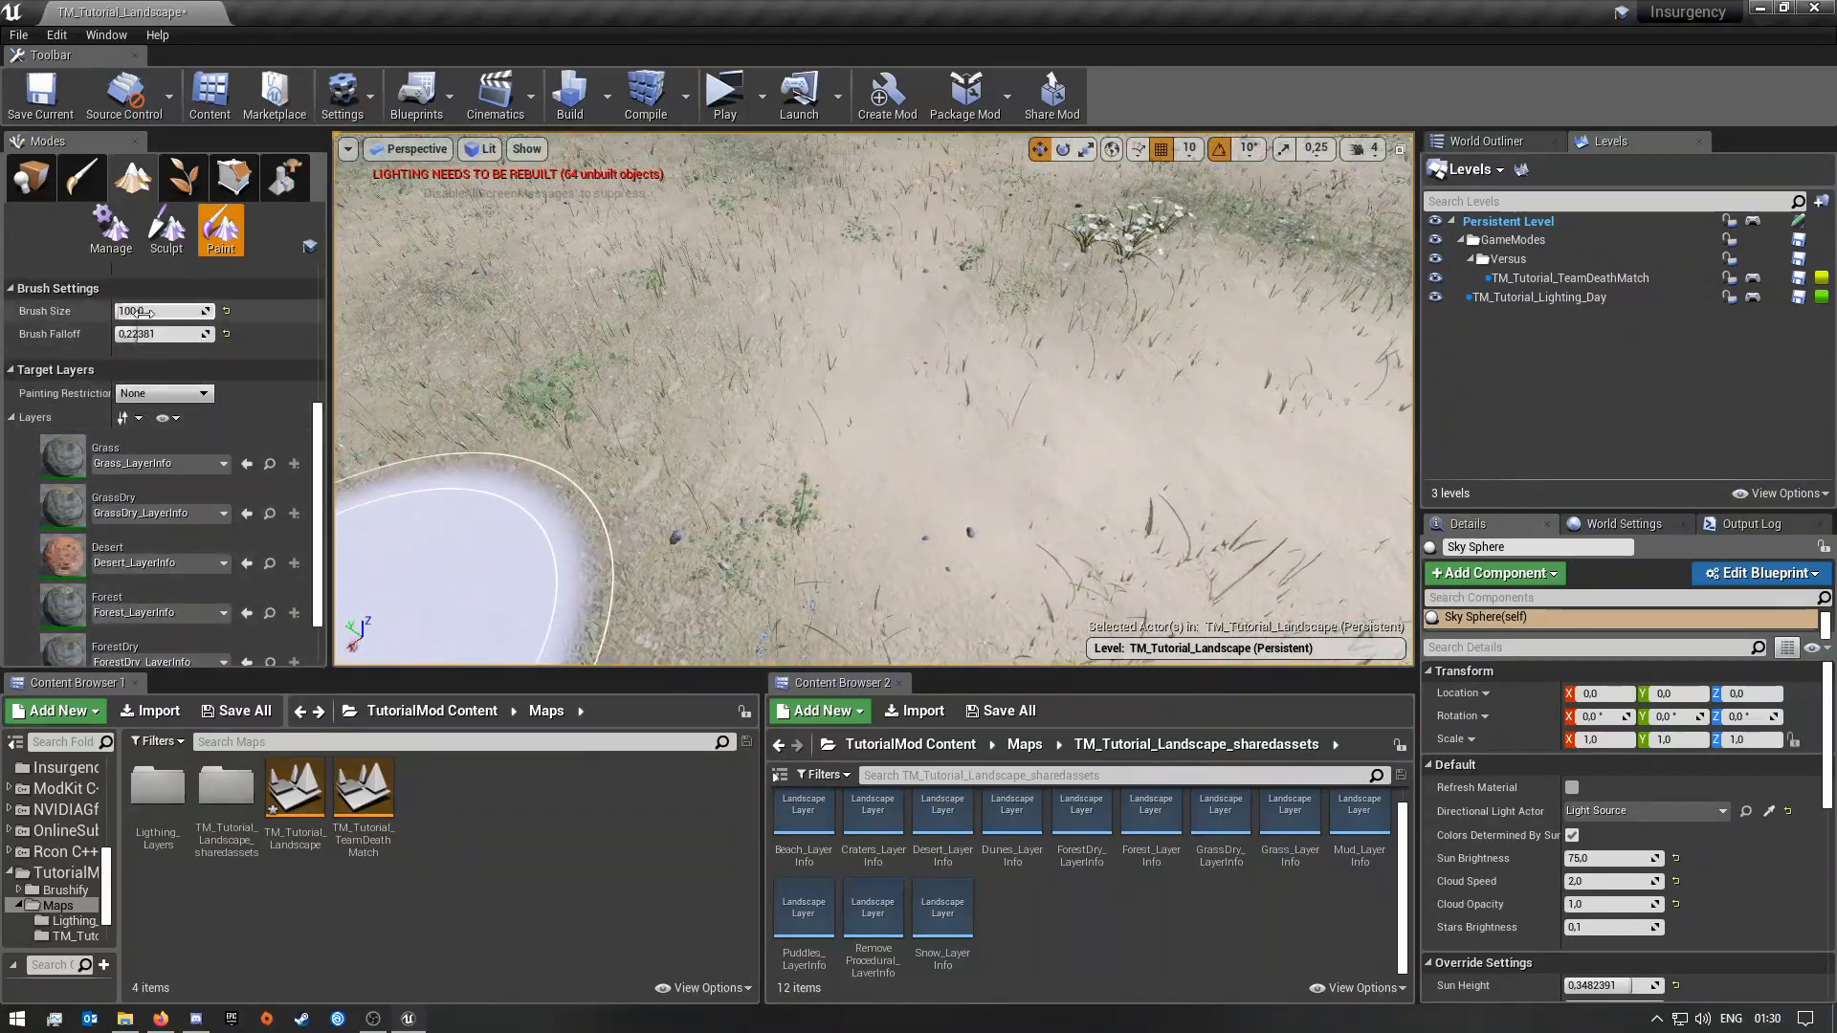
click(168, 353)
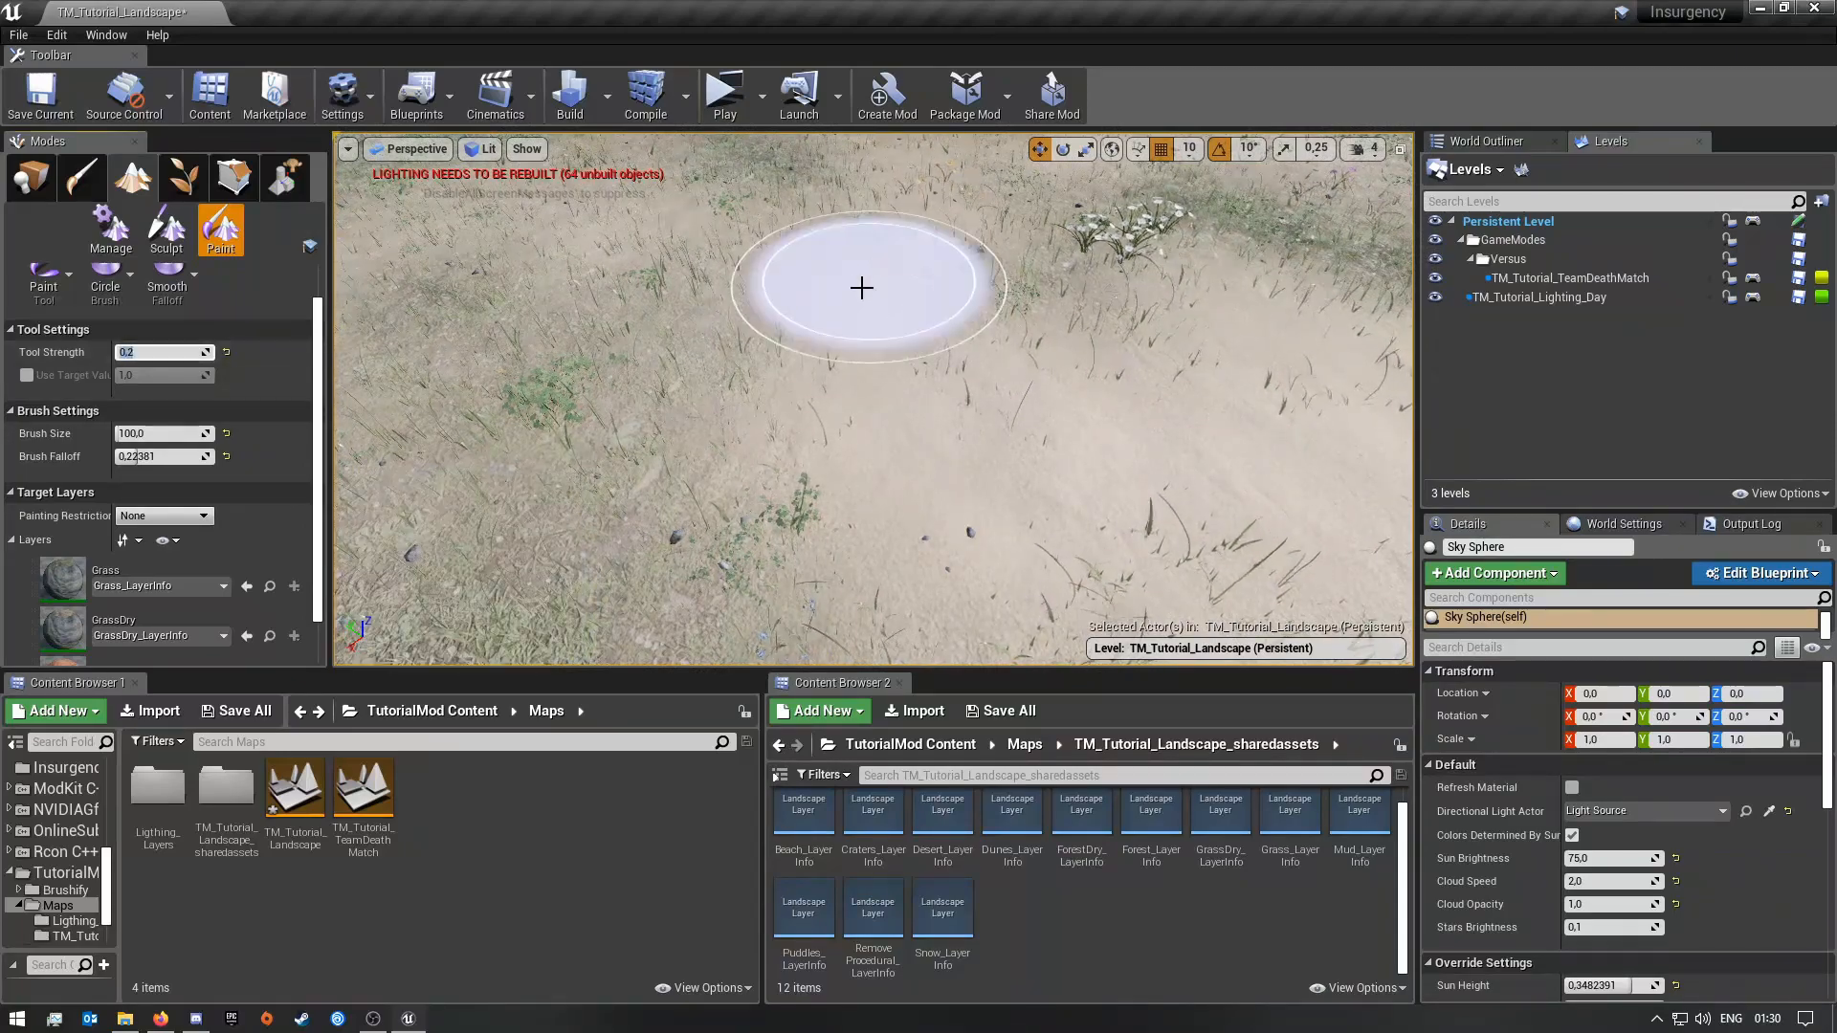
drag(881, 391, 915, 405)
right_drag(933, 418, 965, 323)
key(s)
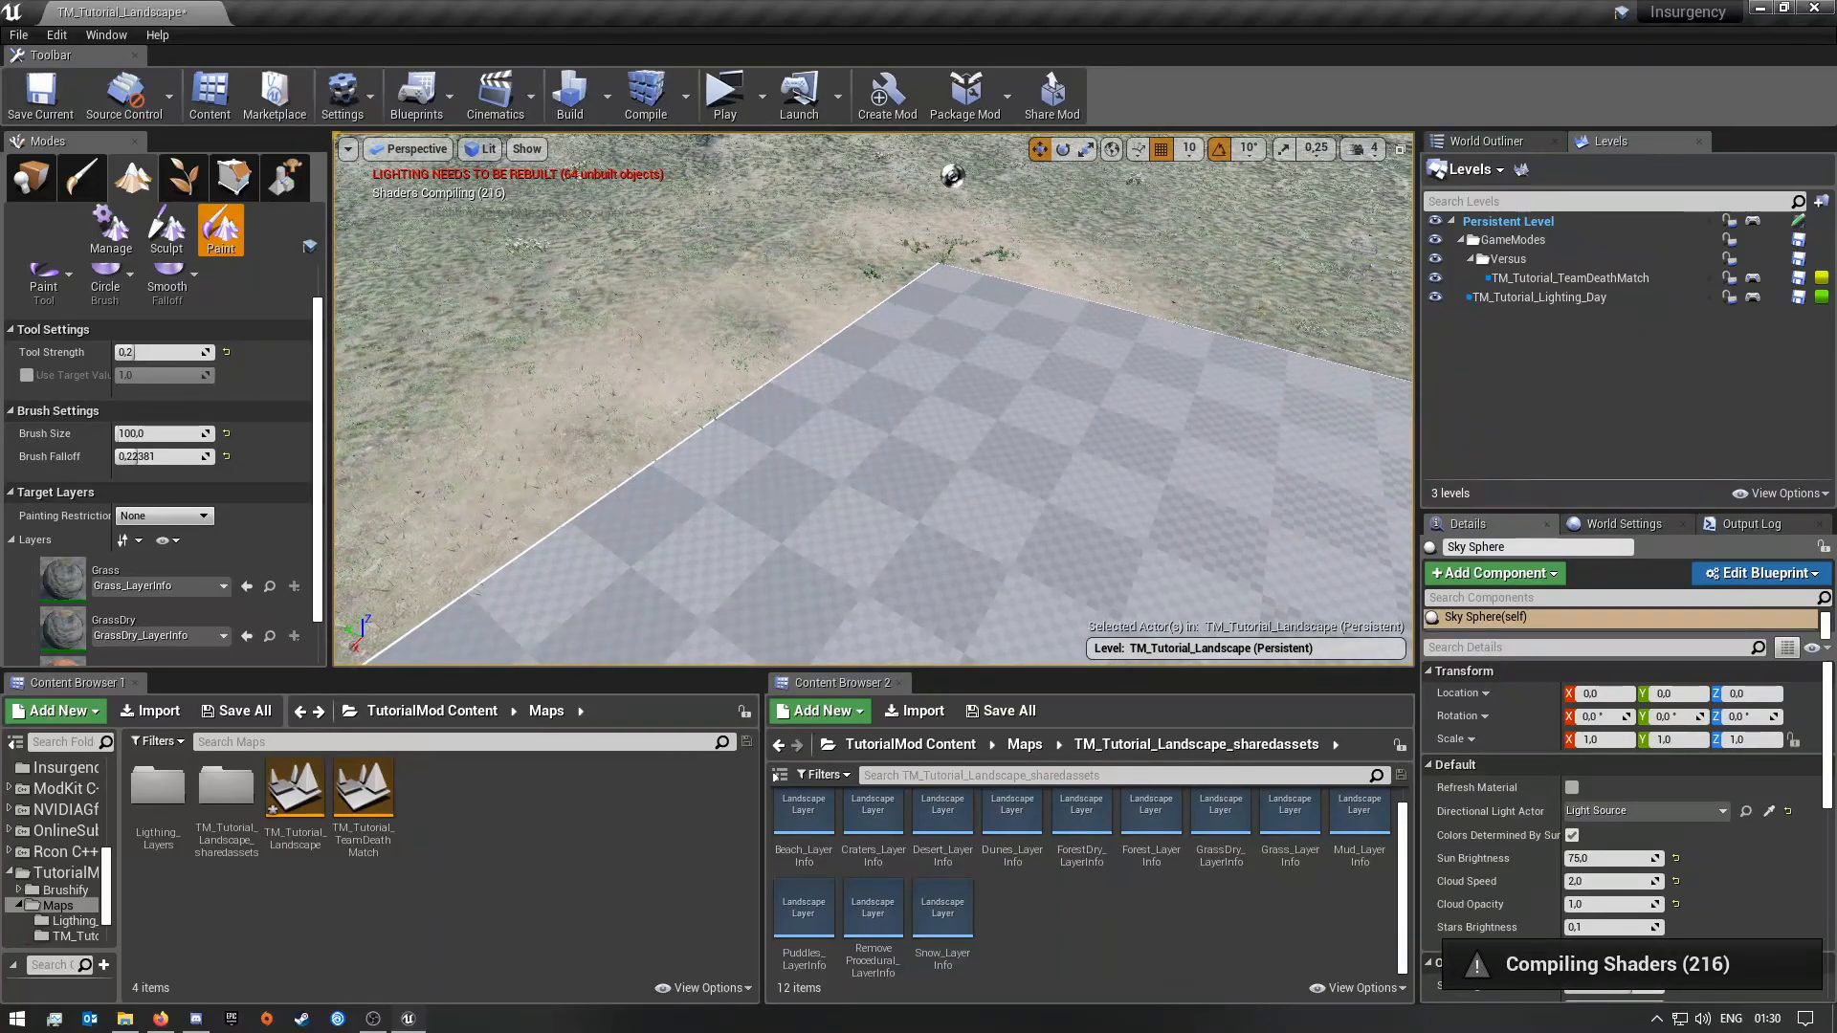
right_drag(965, 323, 1057, 343)
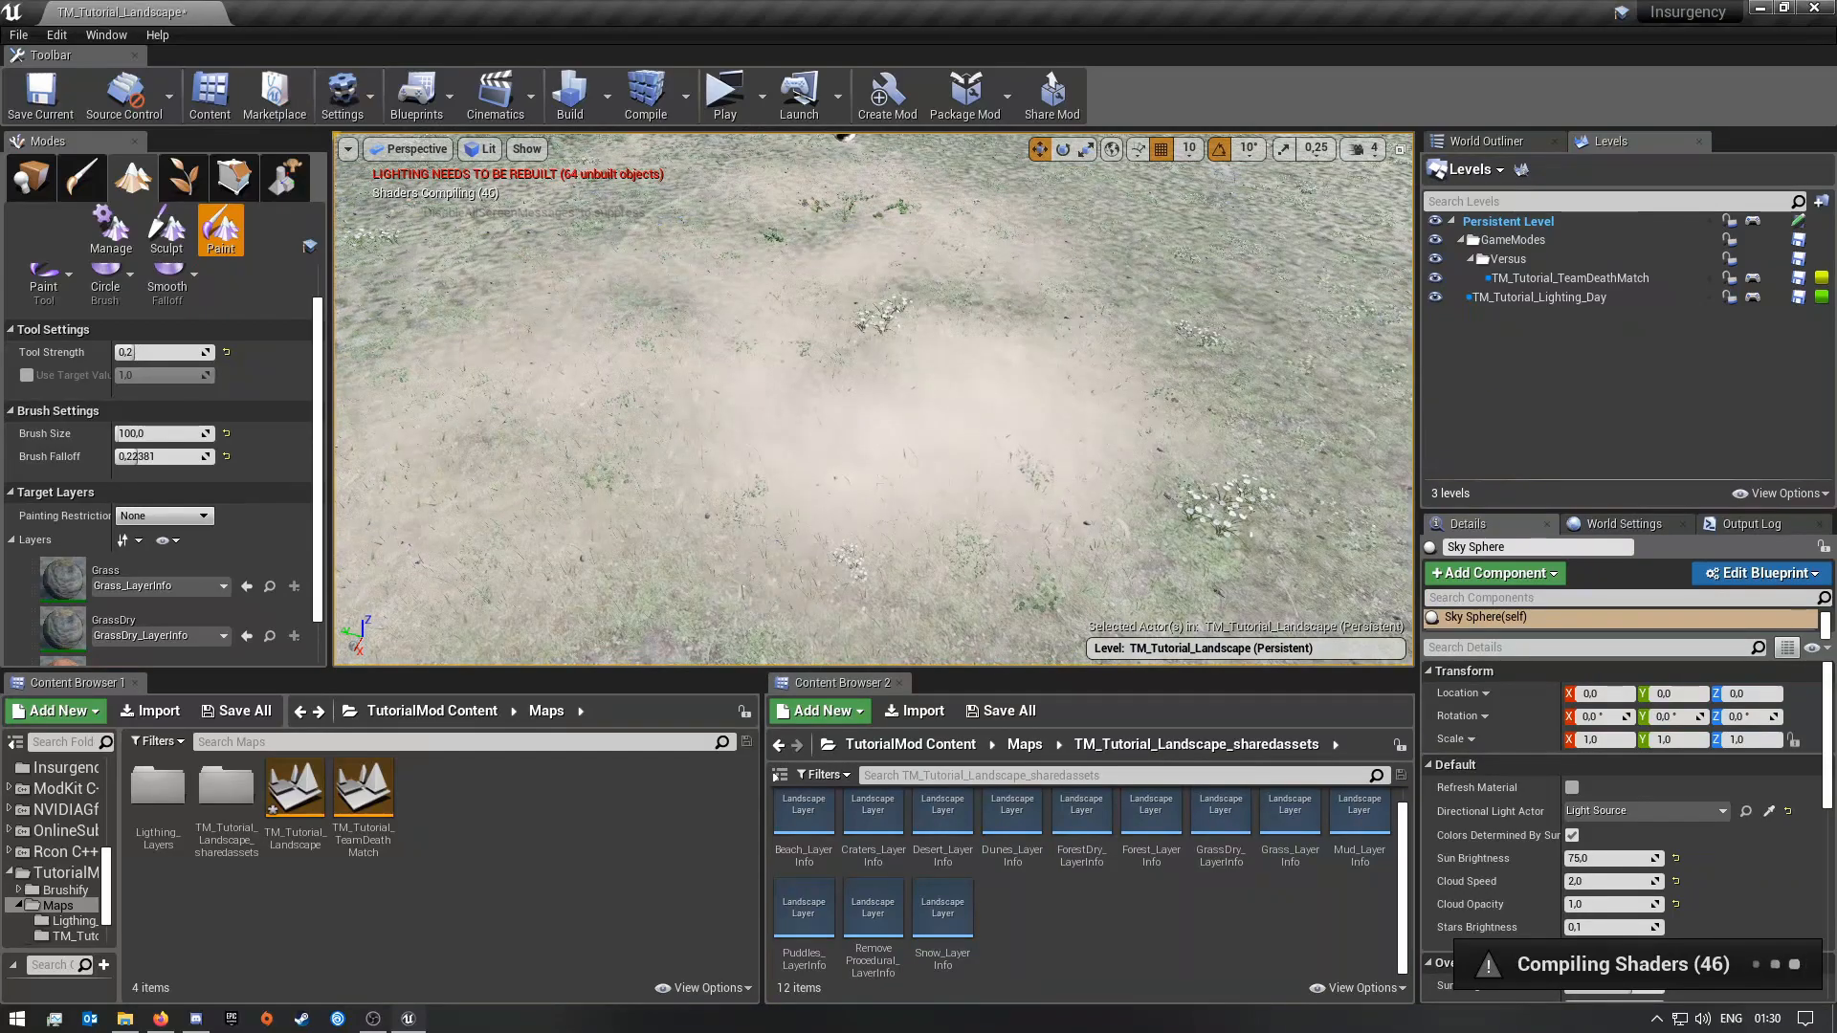
Step: Set the landscape paint brush size to 50 and the tool strength to 0.3
right_drag(921, 410, 1053, 411)
click(175, 432)
text(50)
key(Return)
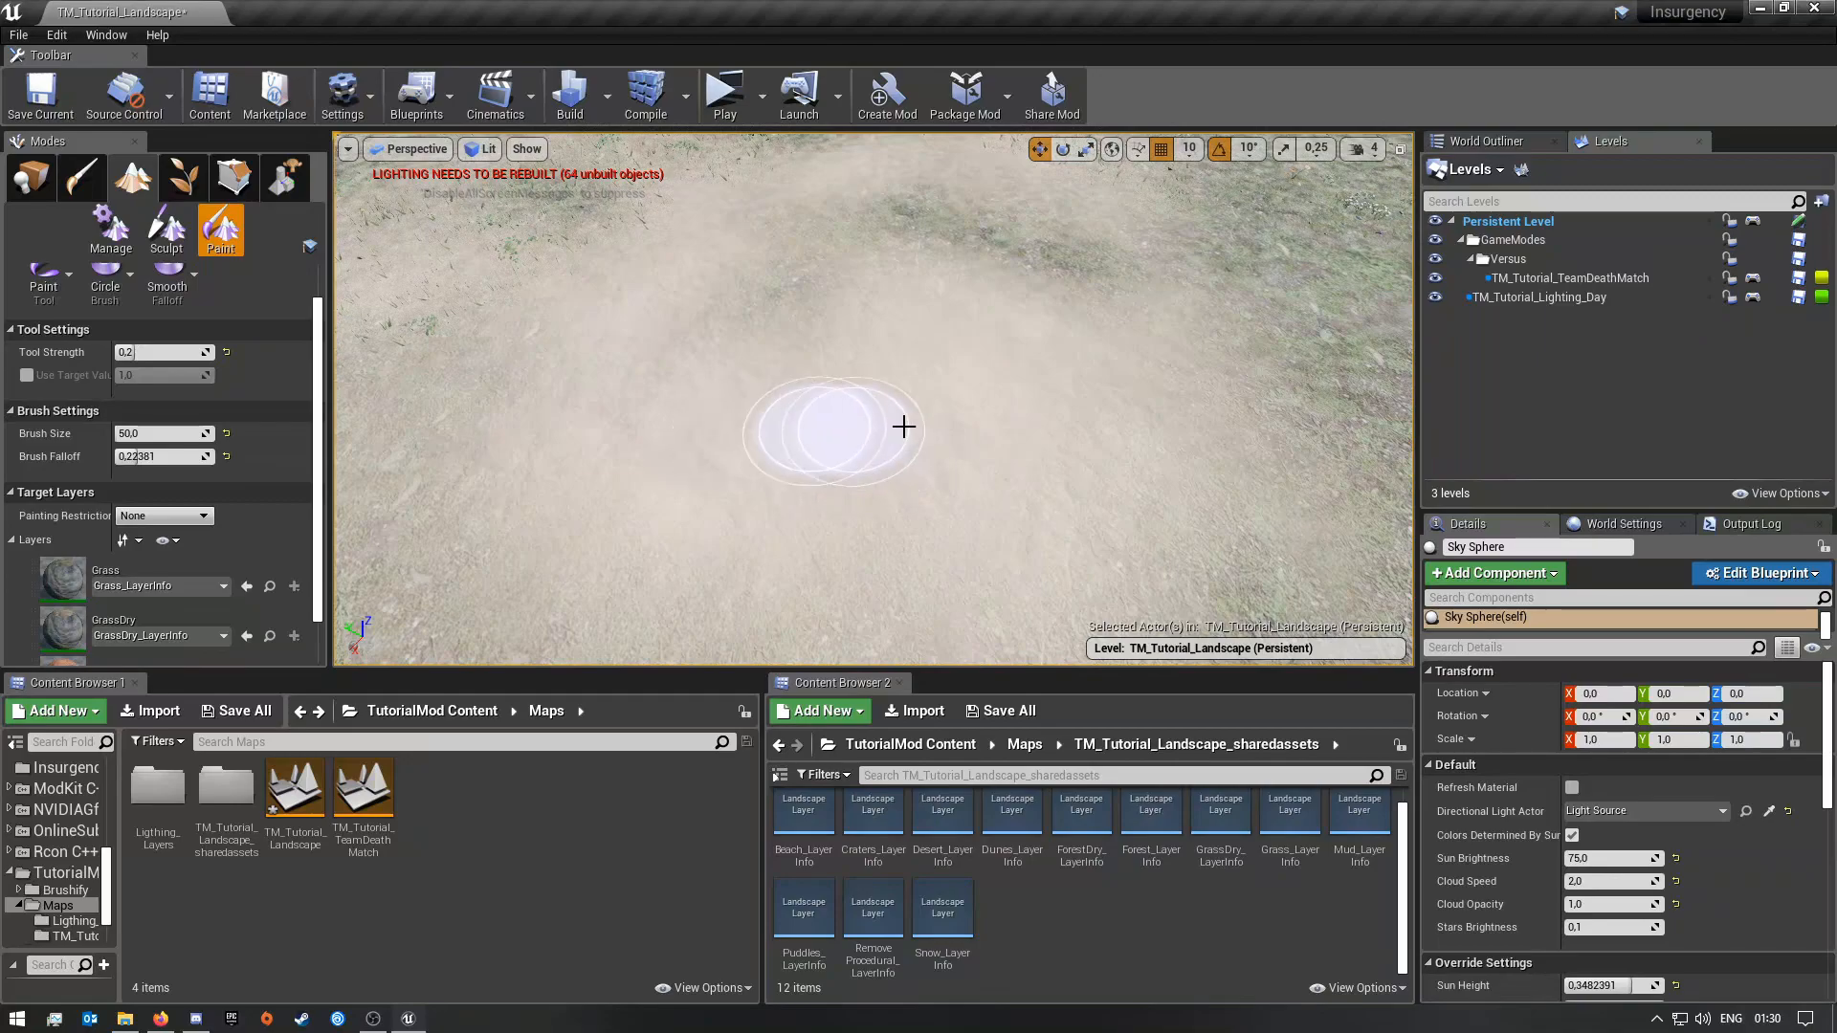
key(w)
right_drag(809, 459, 765, 460)
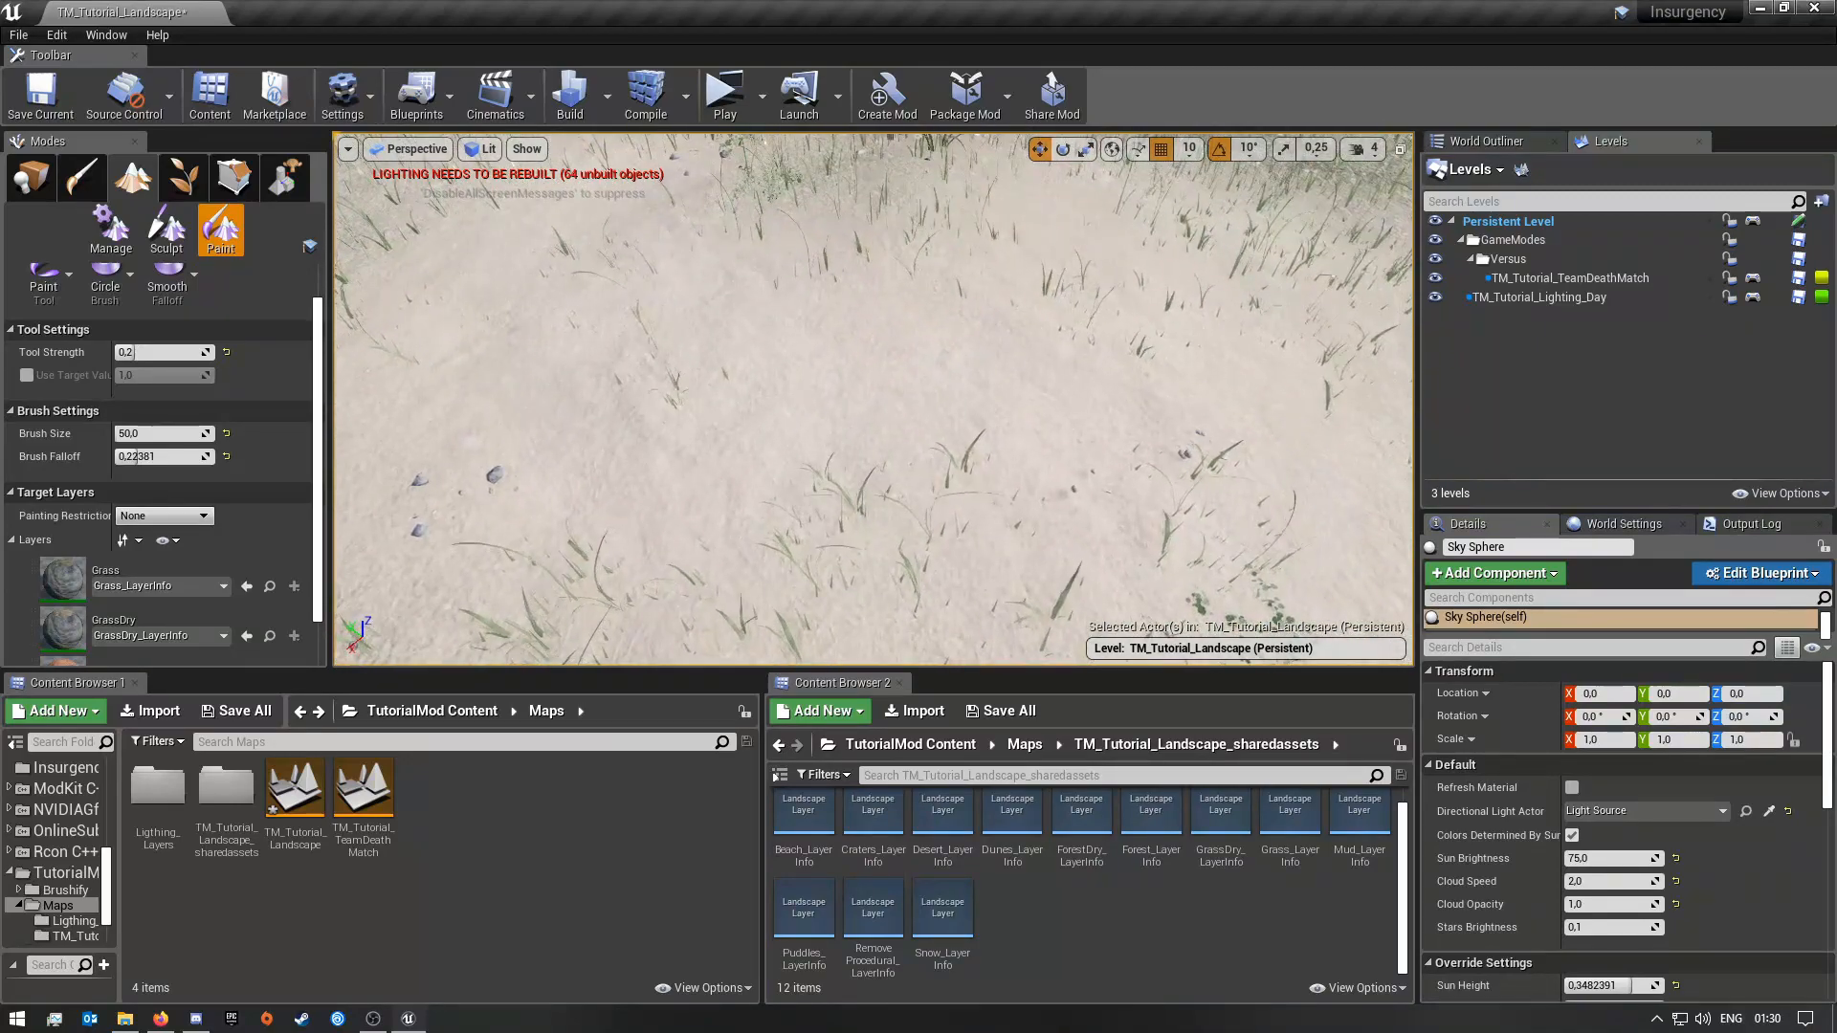
click(172, 354)
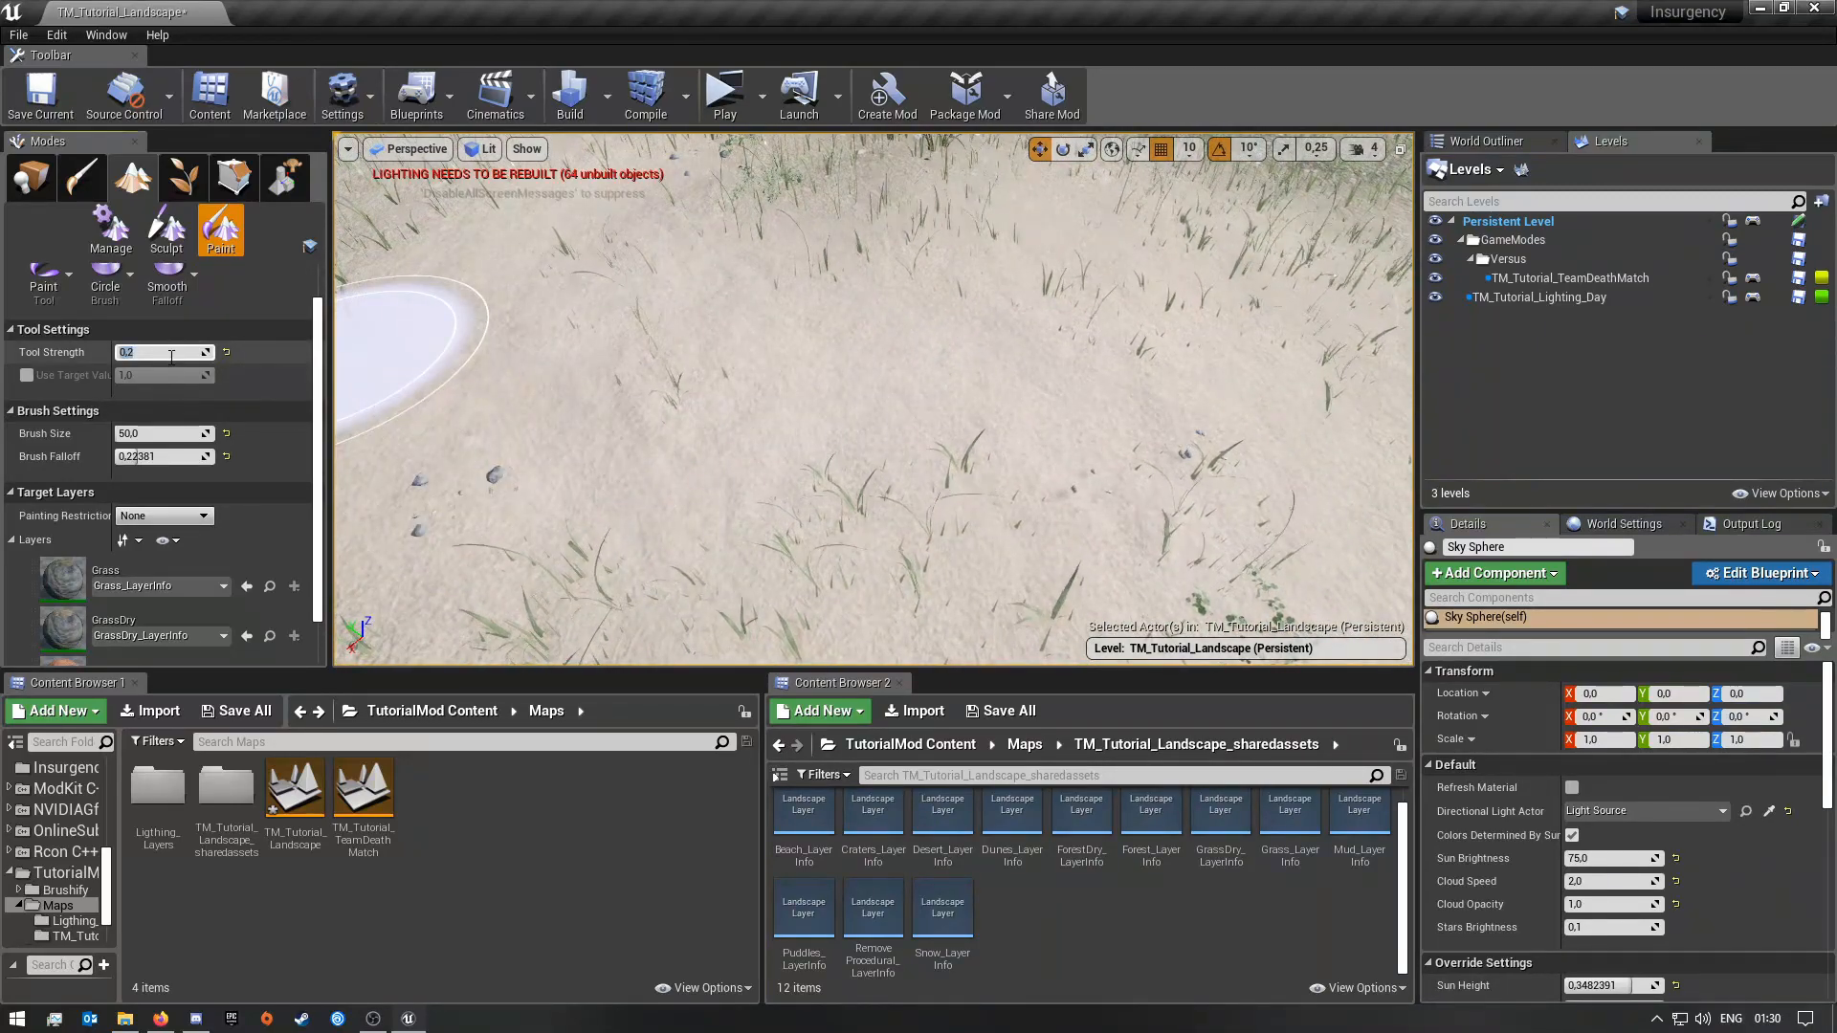
text(0,3)
key(Return)
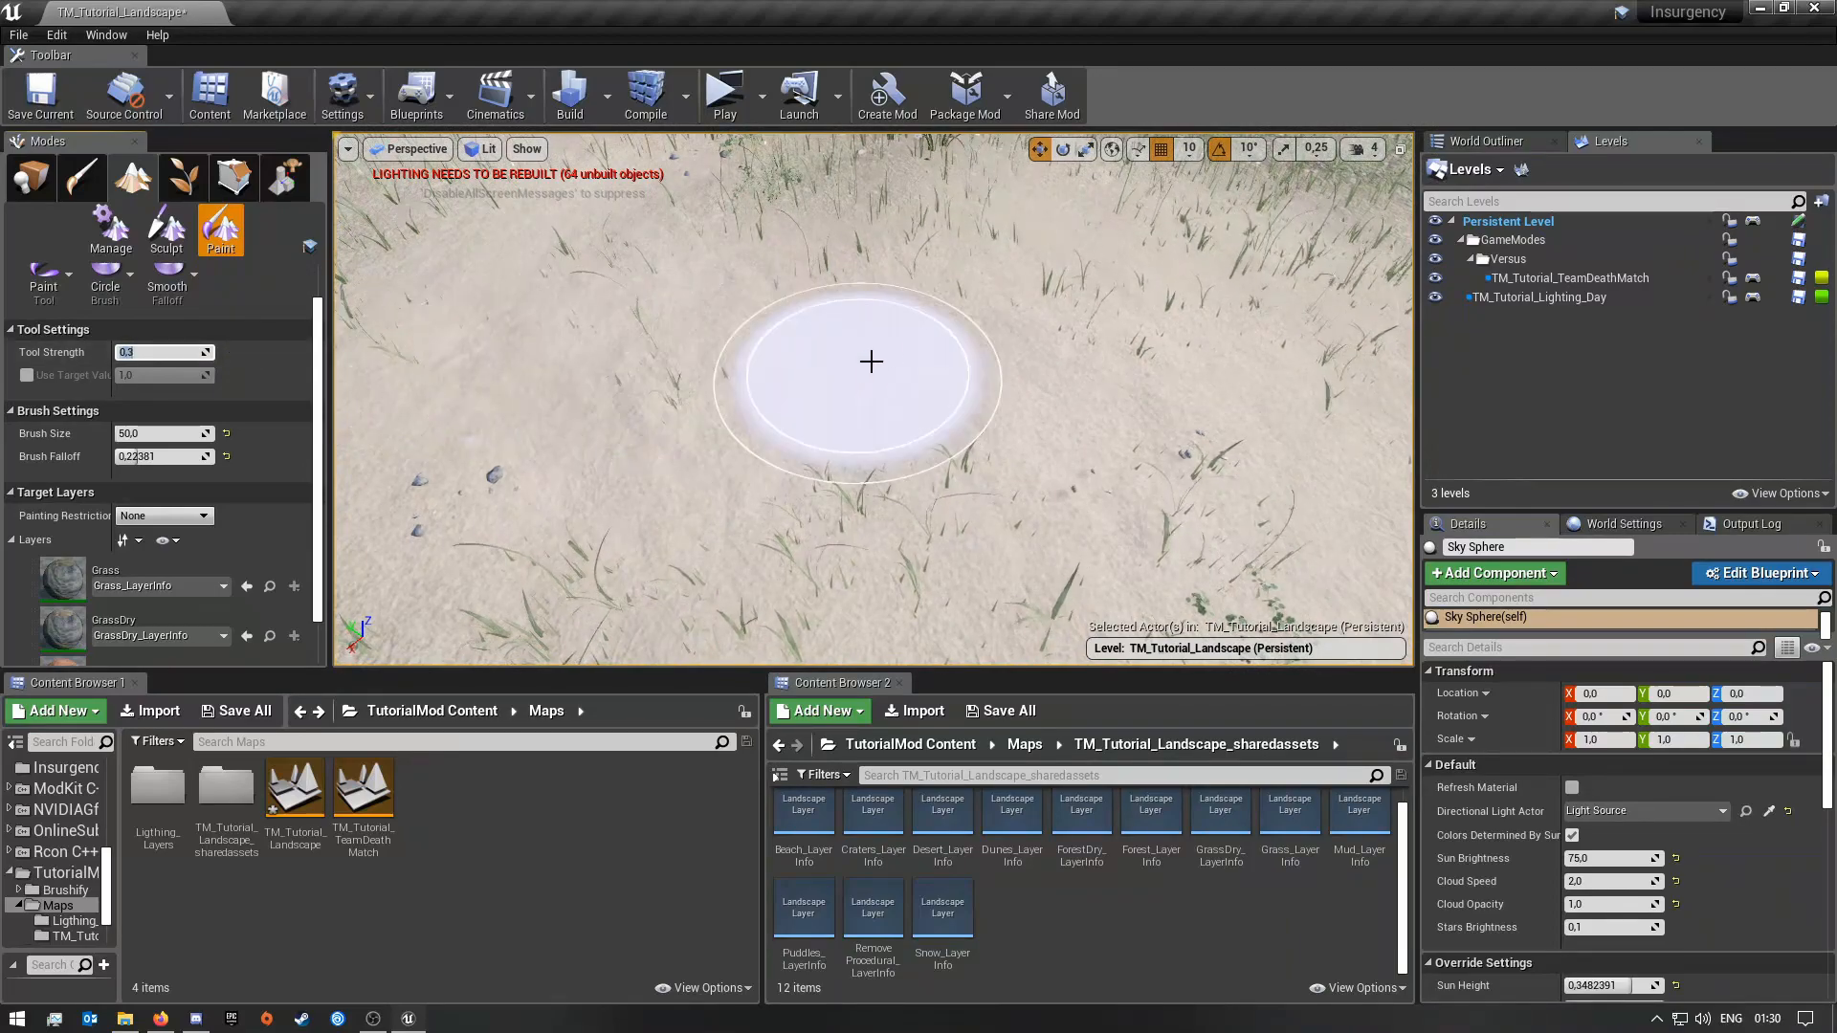
Step: Paint another Mud stroke across the Beach patch and inspect the blended ground from several angles
mouse_move(788, 341)
right_down()
mouse_move(670, 326)
mouse_move(498, 374)
mouse_move(497, 422)
mouse_move(594, 402)
mouse_move(498, 383)
right_up()
key(w)
key(s)
key(w)
right_drag(823, 421, 870, 426)
key(s)
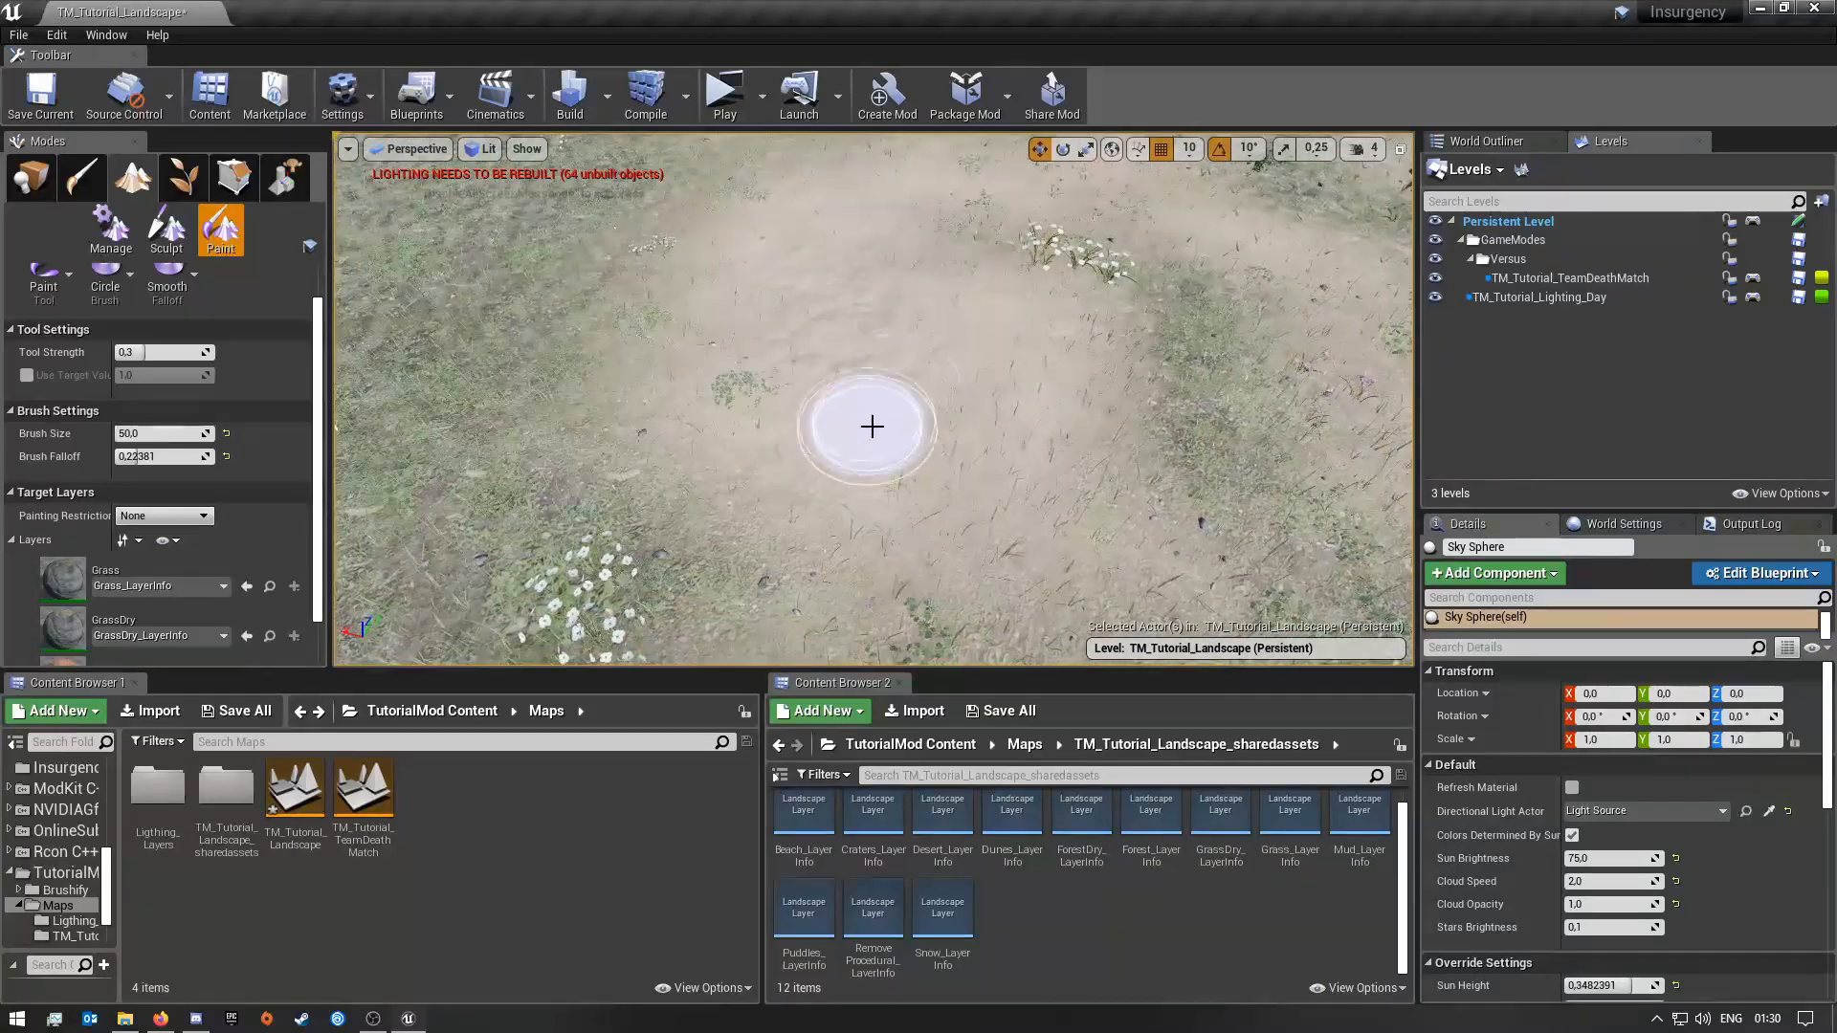
drag(869, 427, 939, 415)
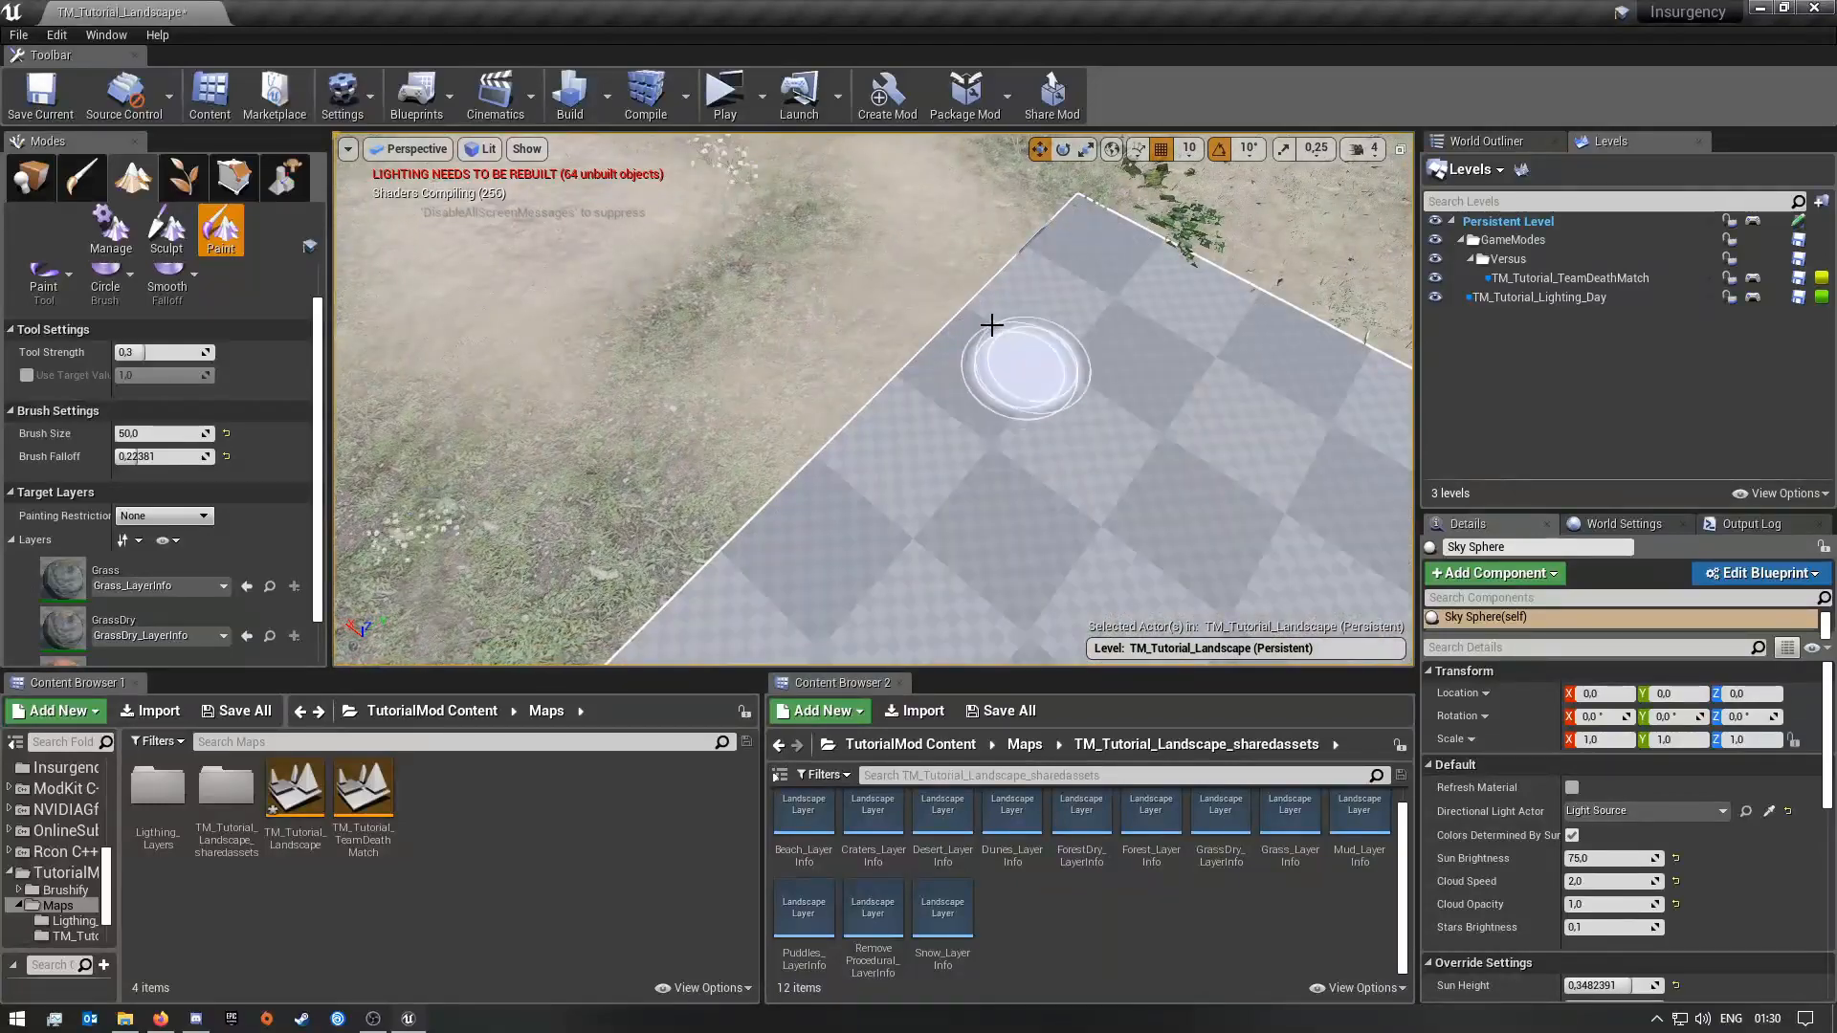
right_drag(1005, 348, 1059, 341)
key(a)
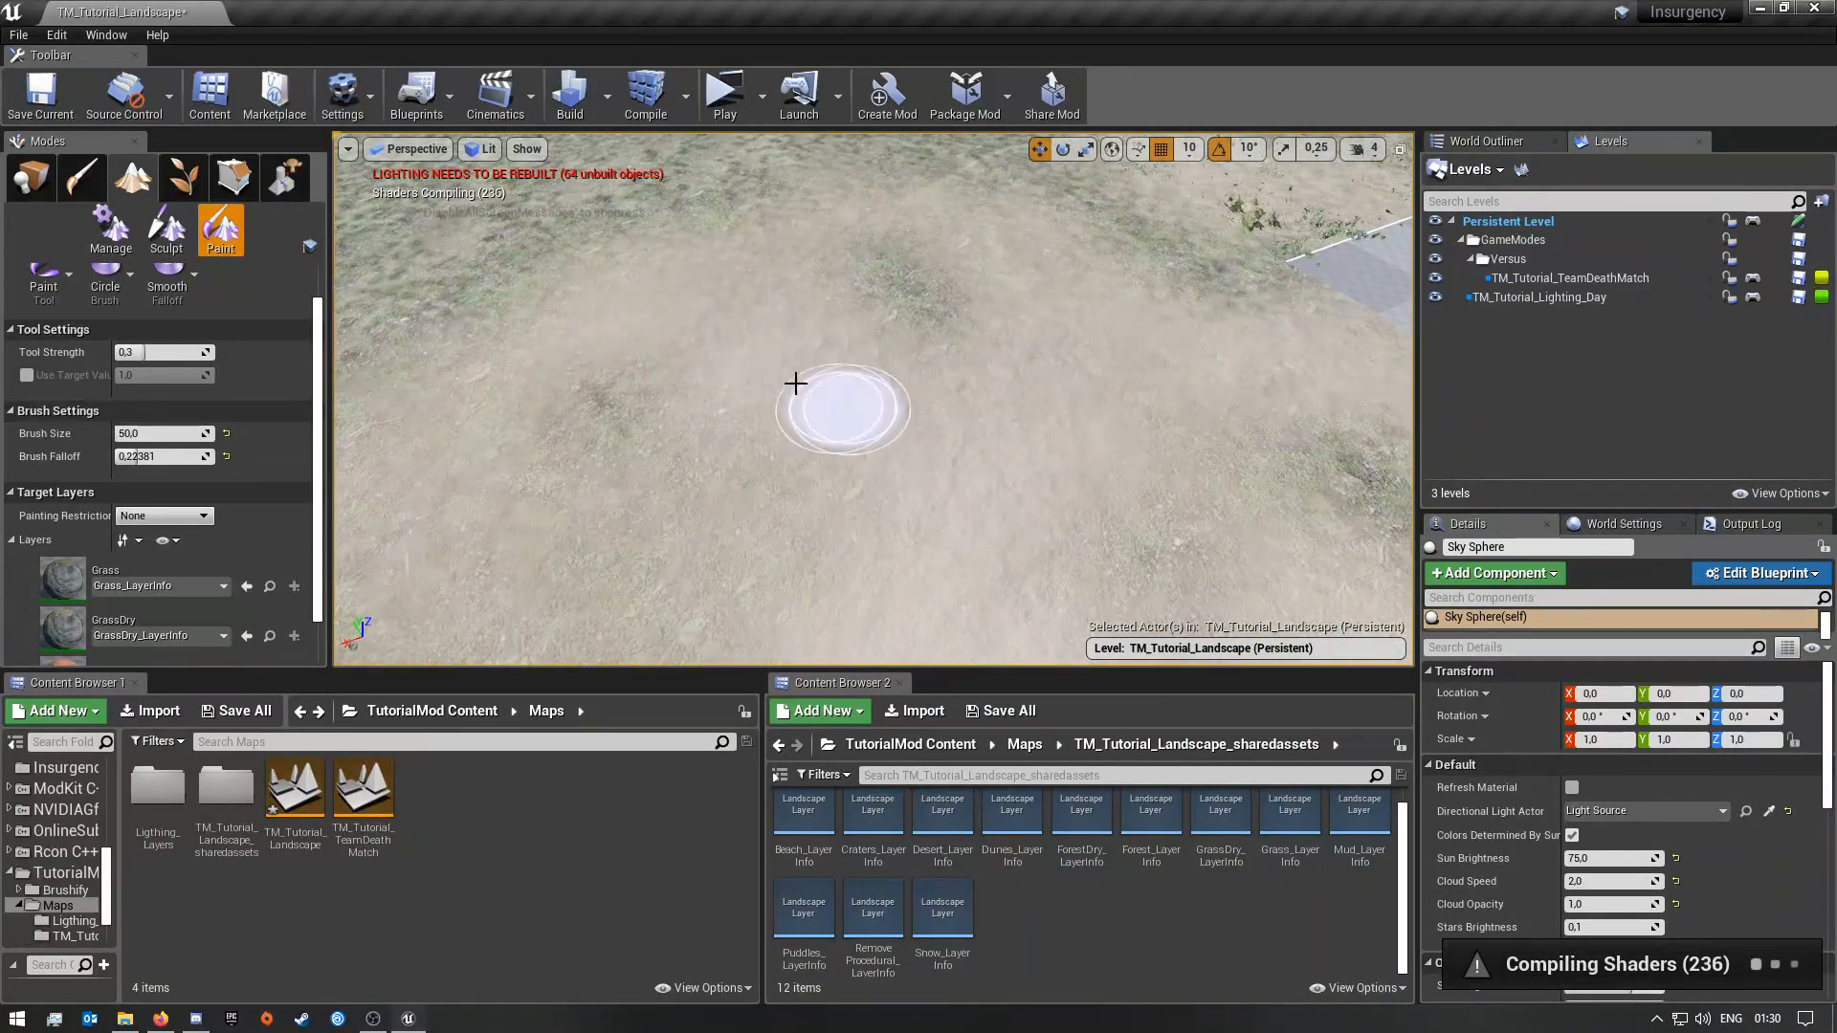
key(s)
right_drag(925, 552, 1015, 509)
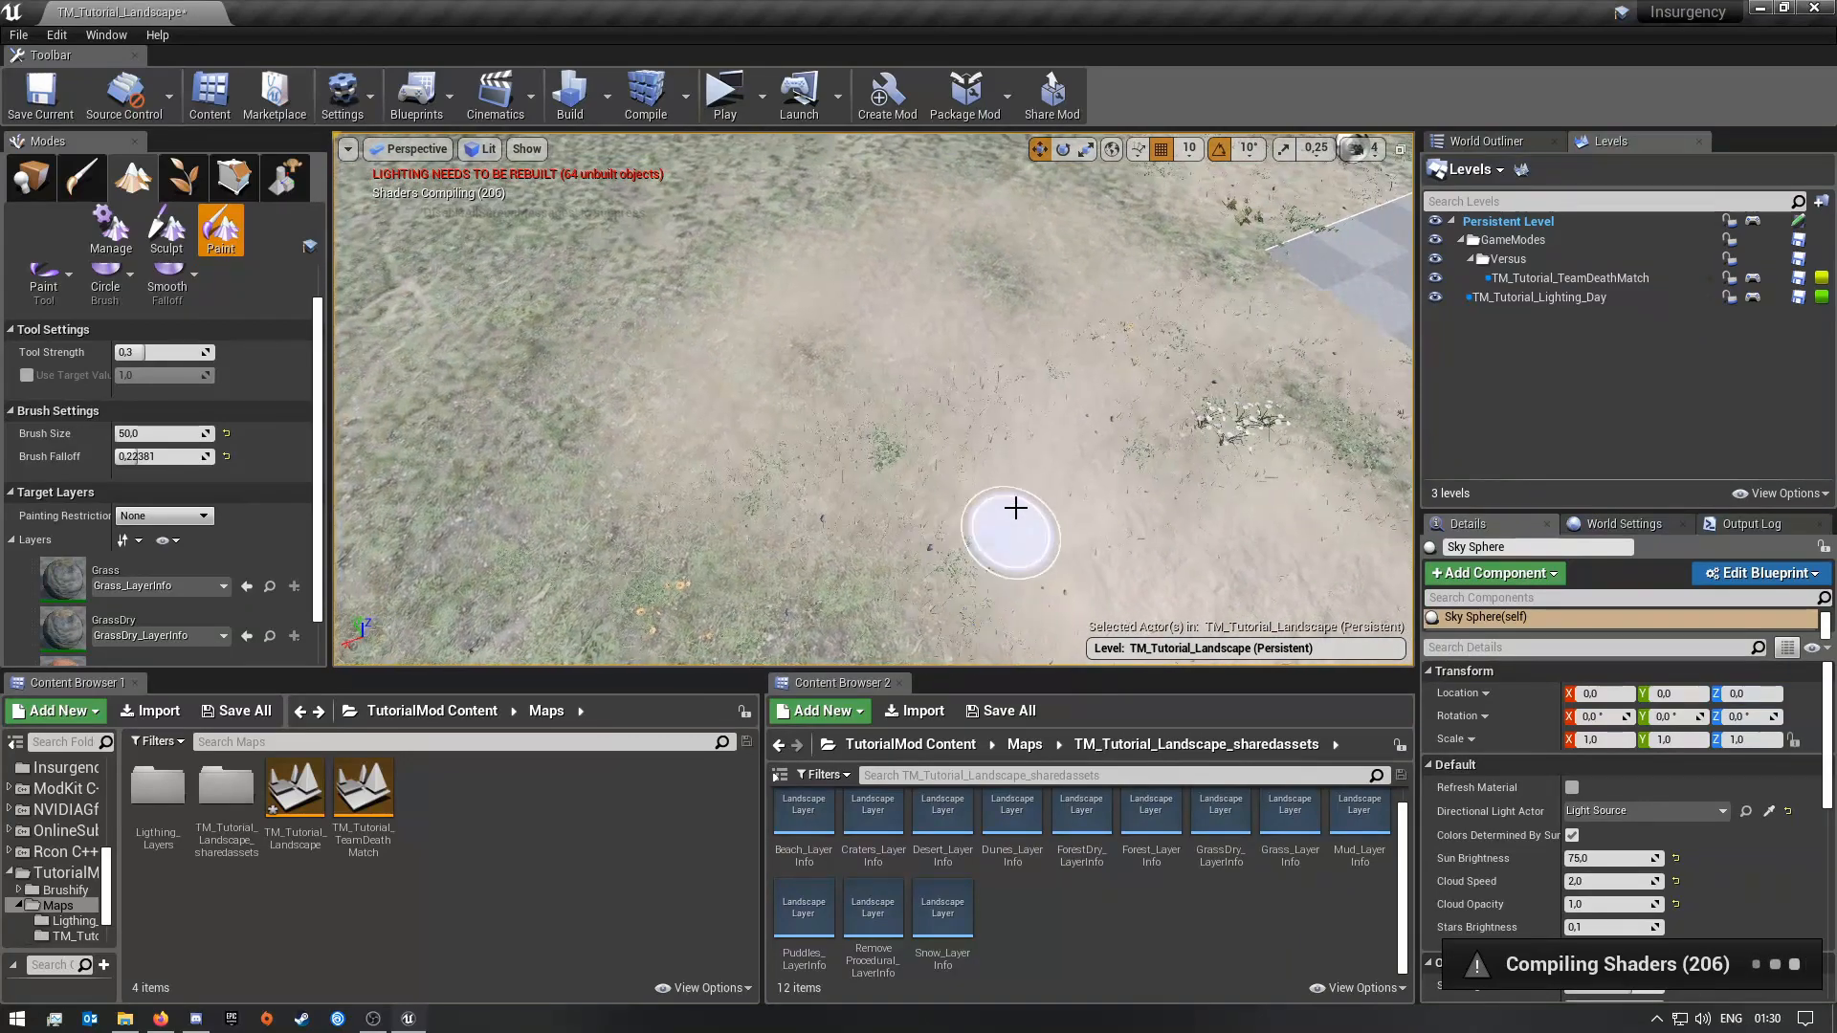
key(w)
right_drag(976, 456, 825, 488)
key(s)
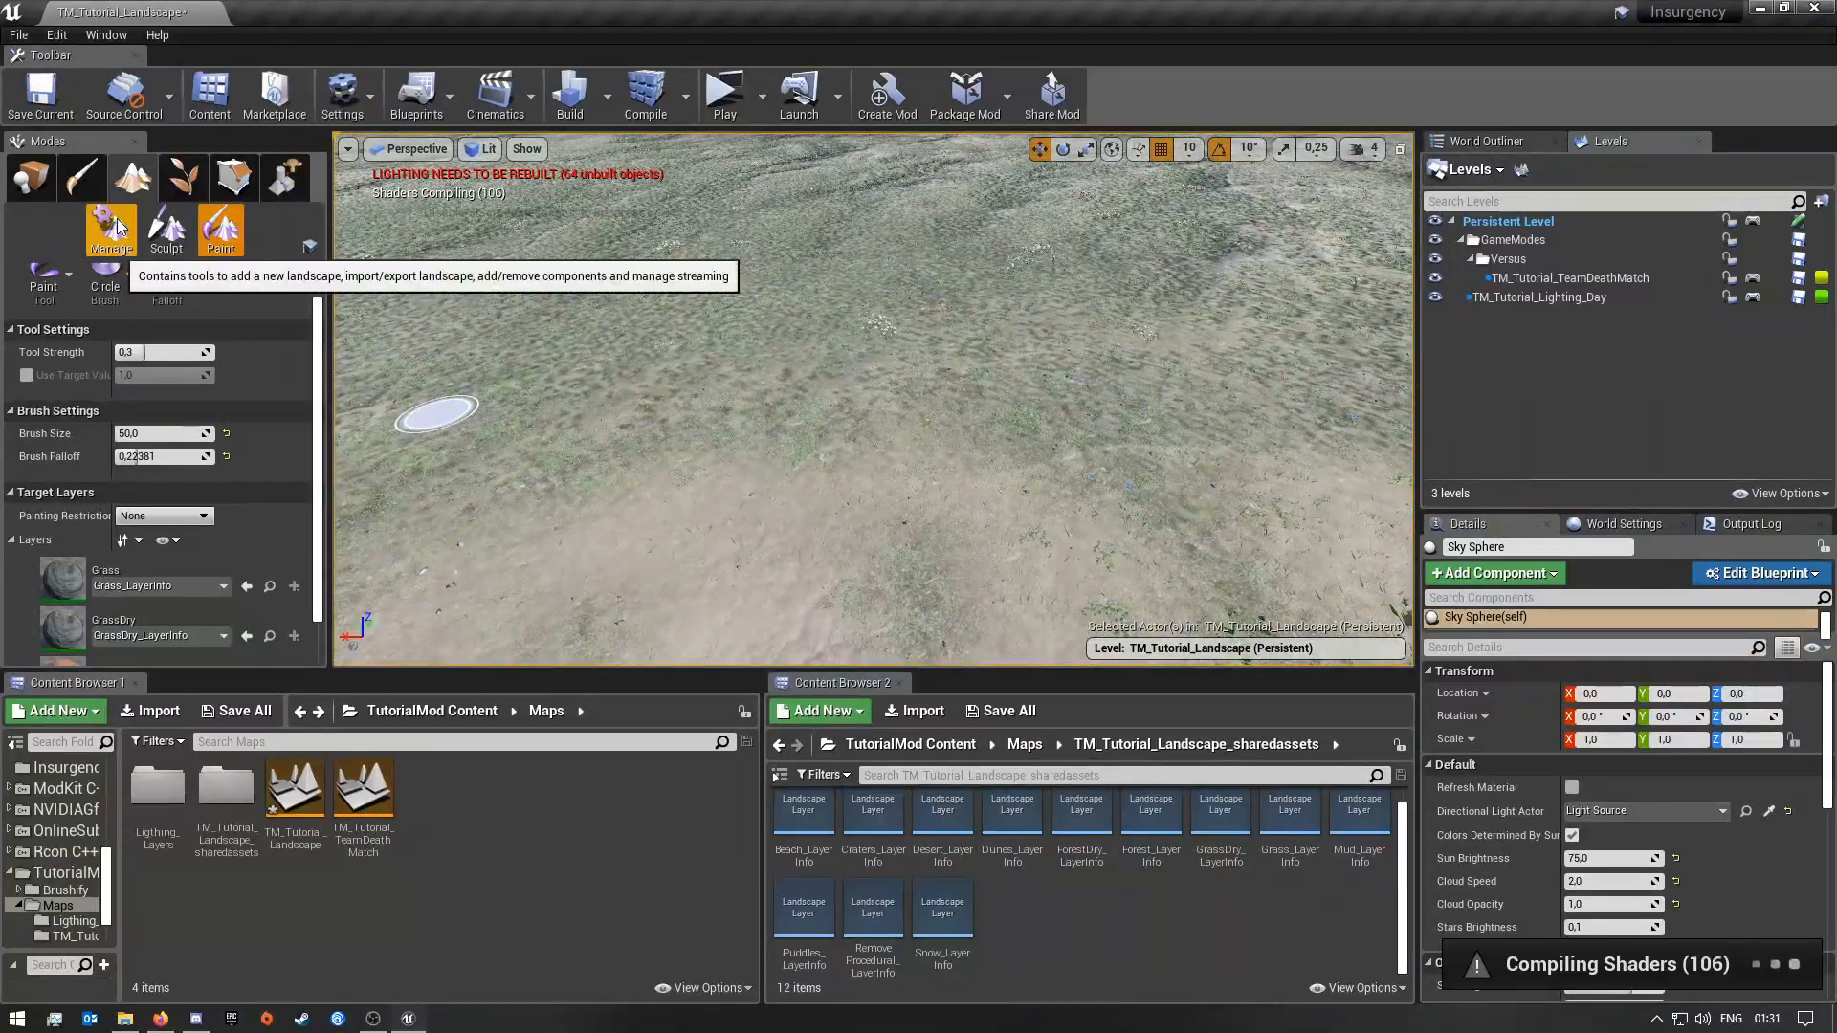
Step: Switch from painting to sculpting the landscape and set the brush size to 100
click(169, 223)
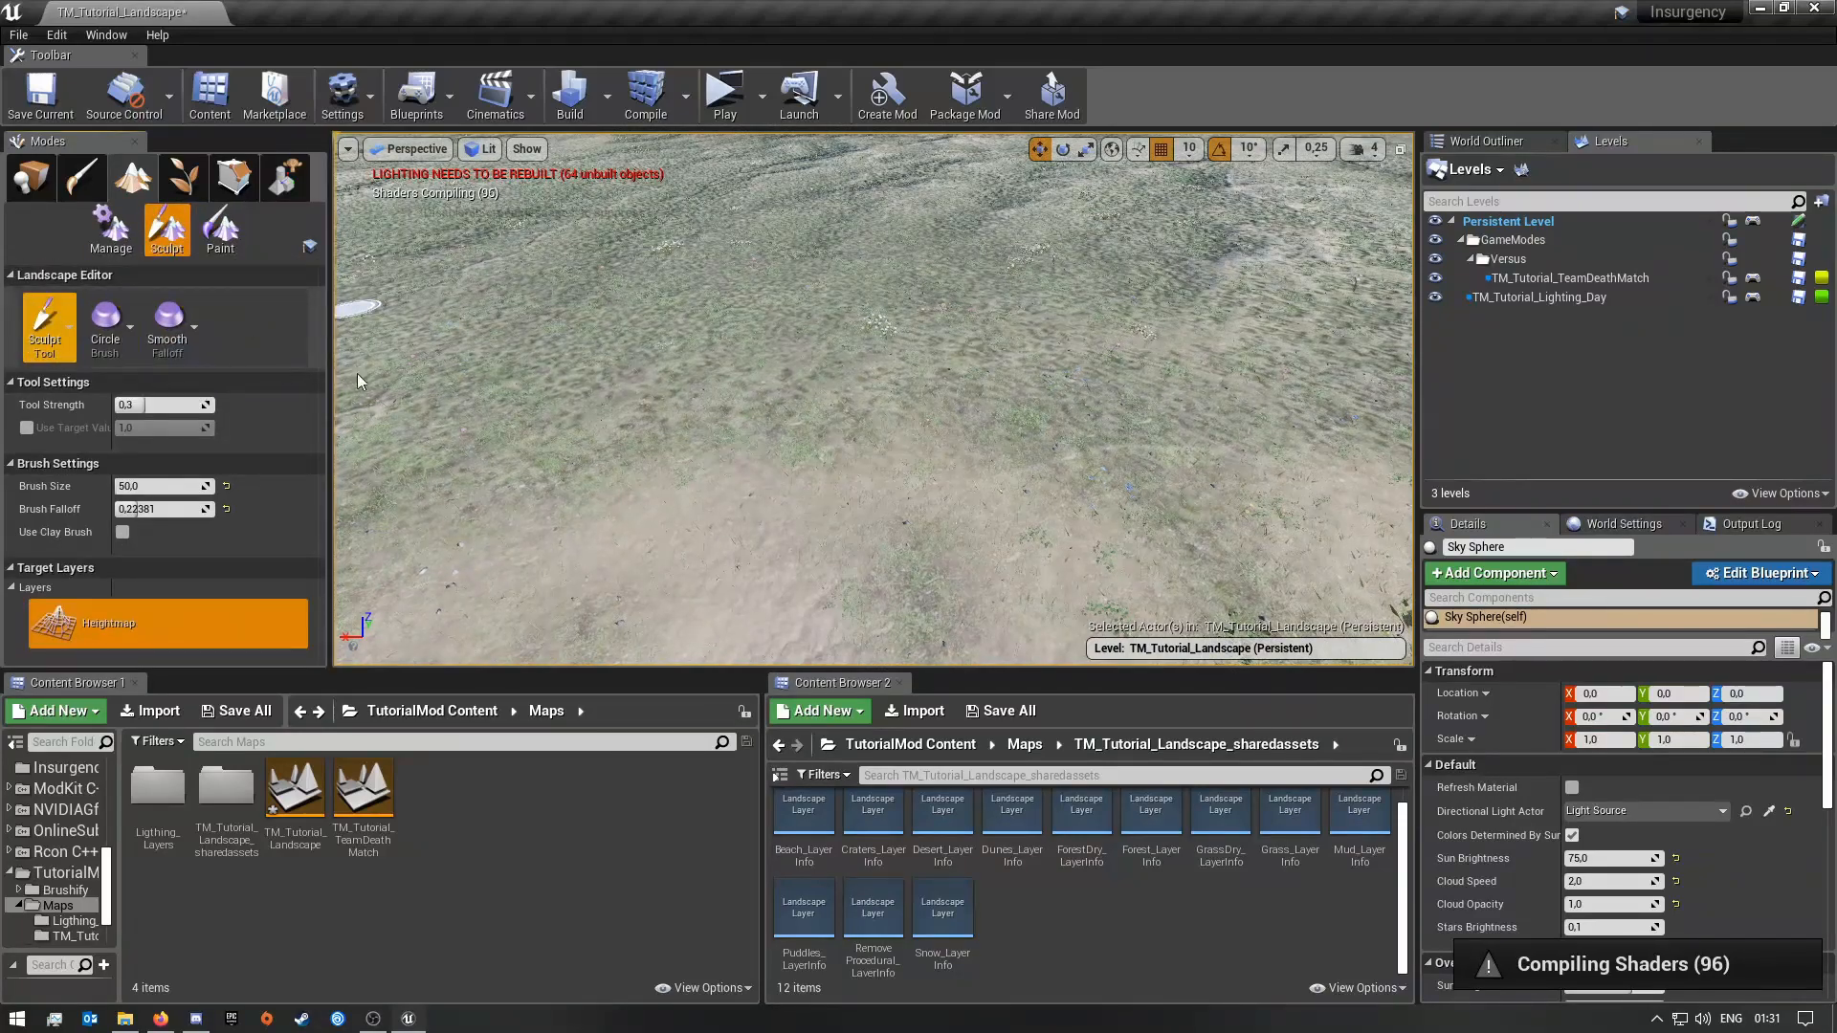
key(w)
right_drag(800, 344, 852, 326)
click(156, 485)
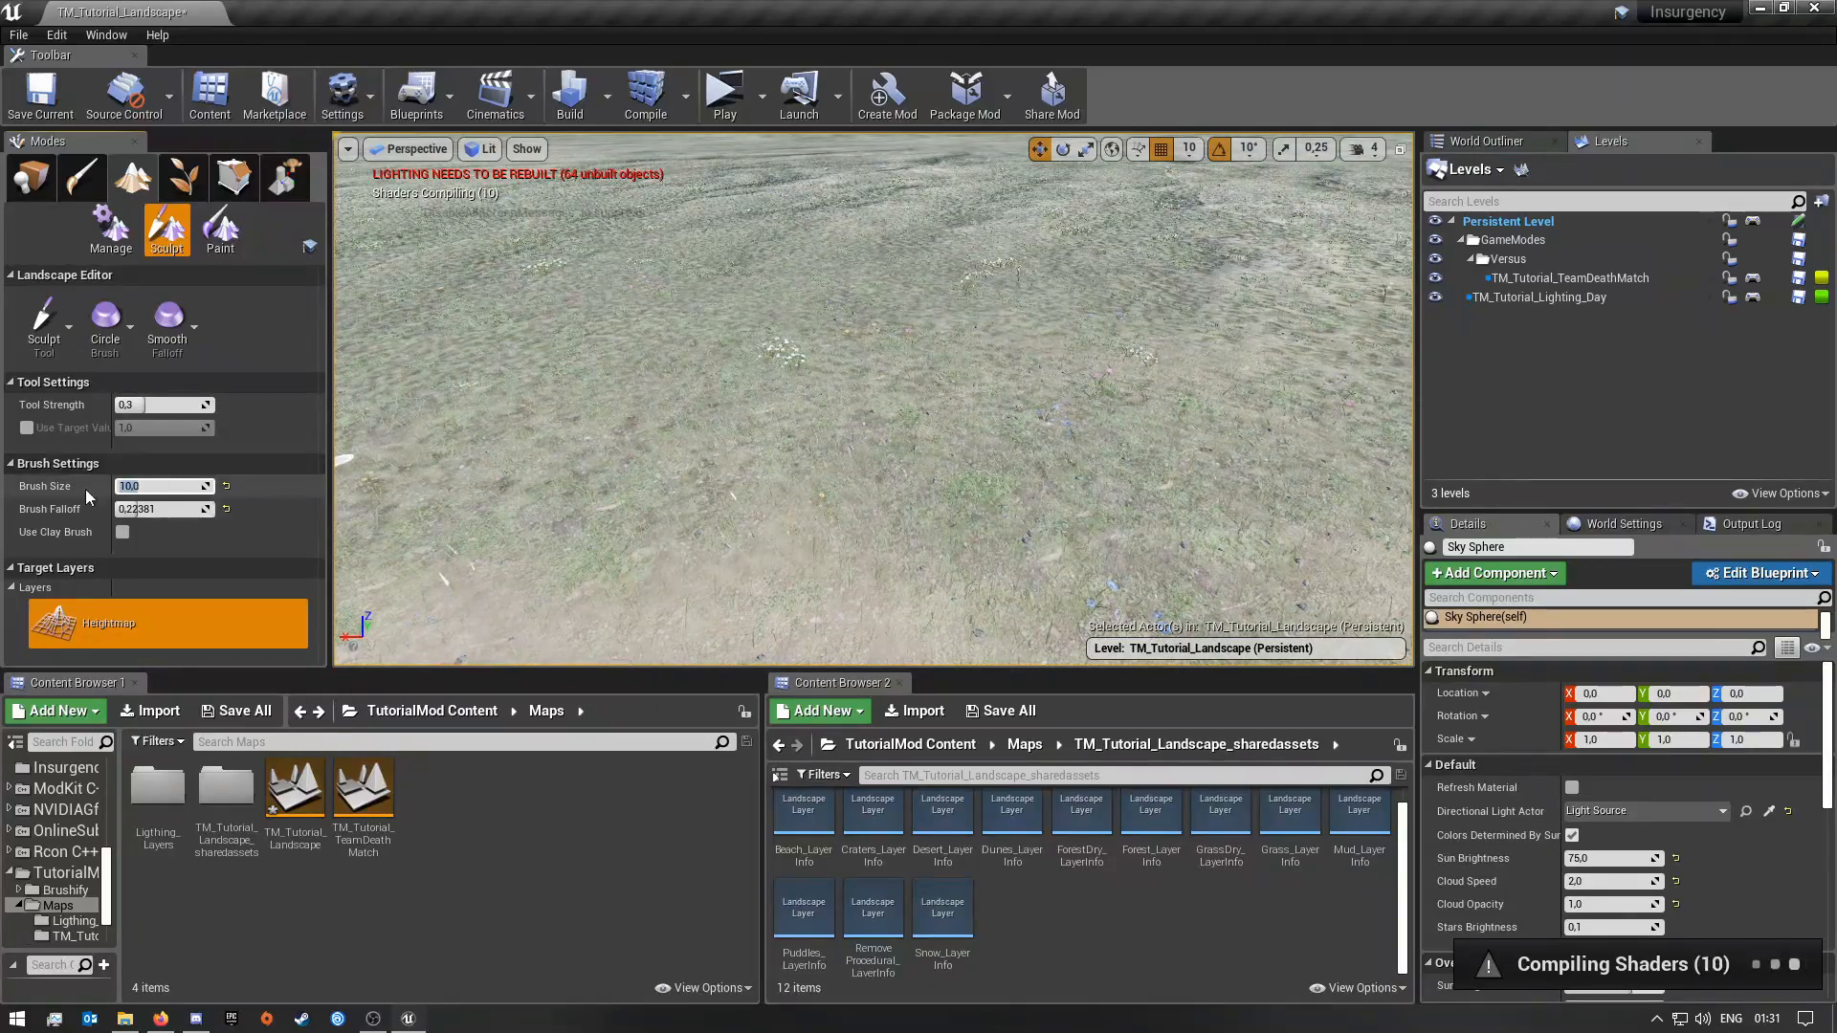
text(100)
key(Return)
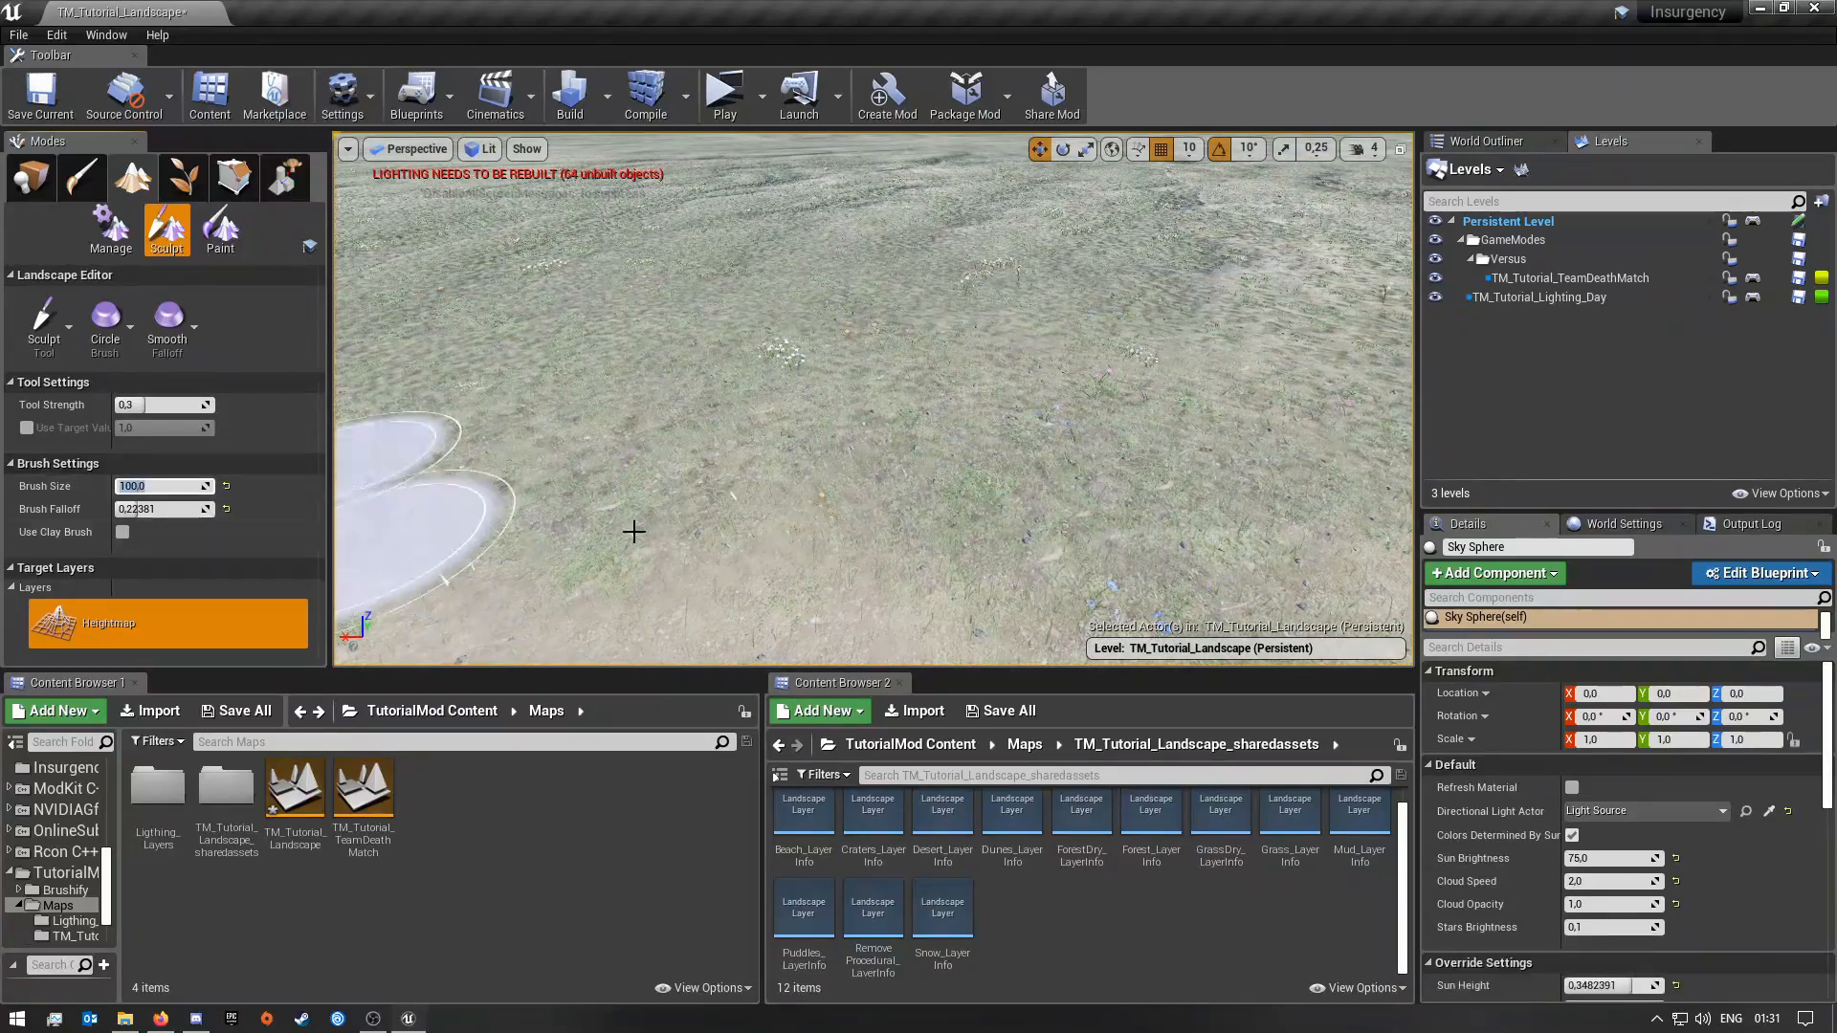
Step: Raise a steep mound on the grass beside the Beach patch with the Sculpt tool and inspect its slopes
mouse_move(873, 399)
right_down()
mouse_move(689, 373)
mouse_move(650, 320)
mouse_move(636, 402)
right_up()
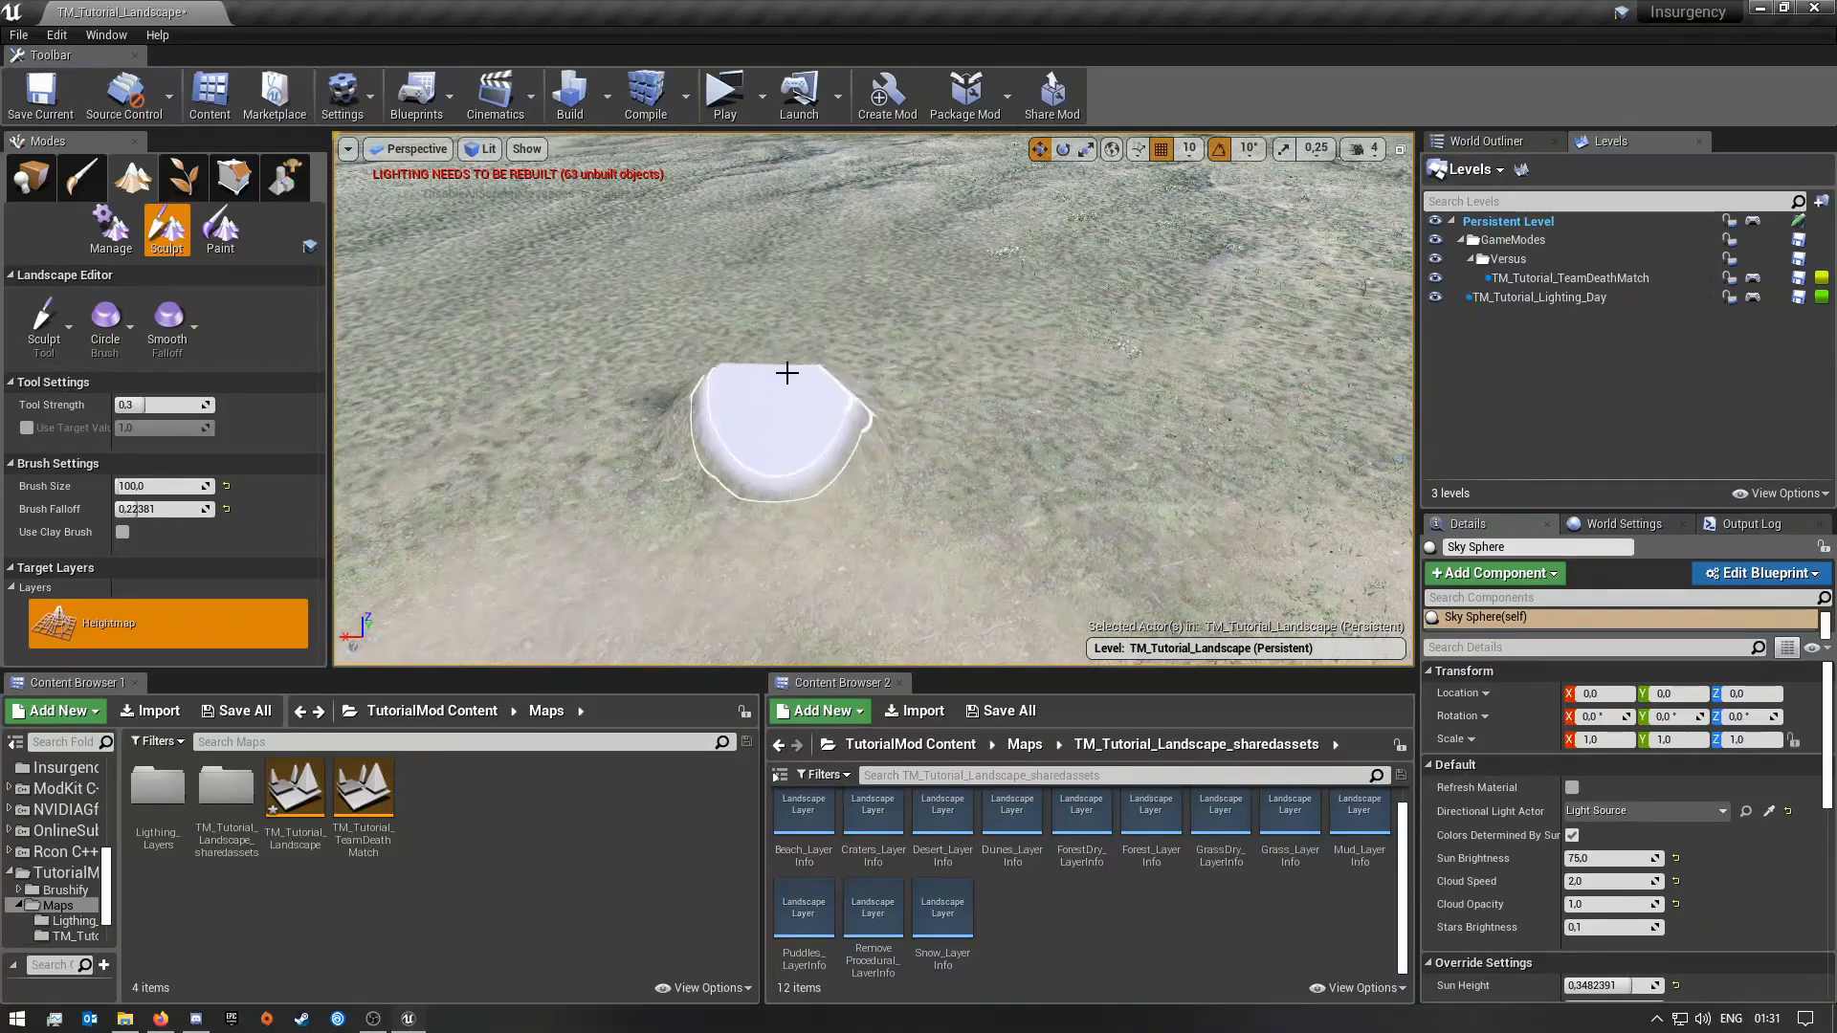
mouse_move(1118, 378)
right_down()
mouse_move(1072, 345)
mouse_move(1053, 373)
mouse_move(833, 373)
mouse_move(772, 323)
right_up()
key(w)
key(d)
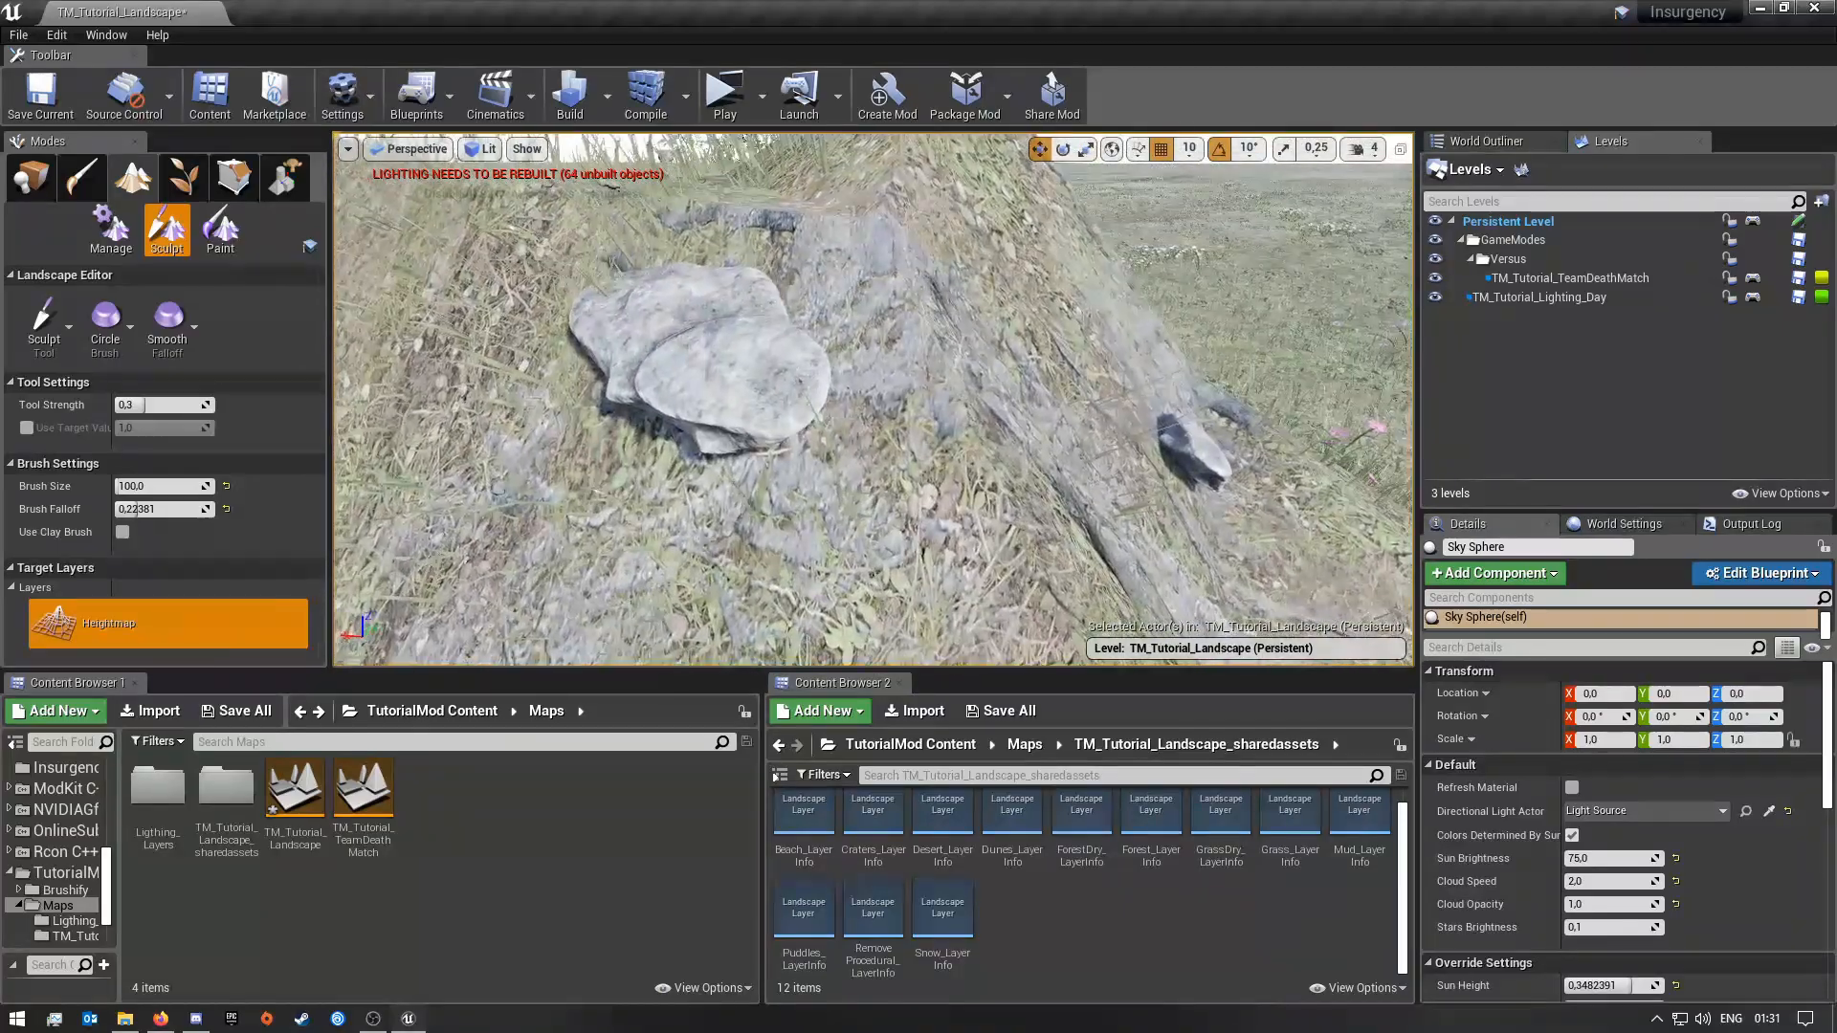
key(s)
right_drag(862, 354, 809, 337)
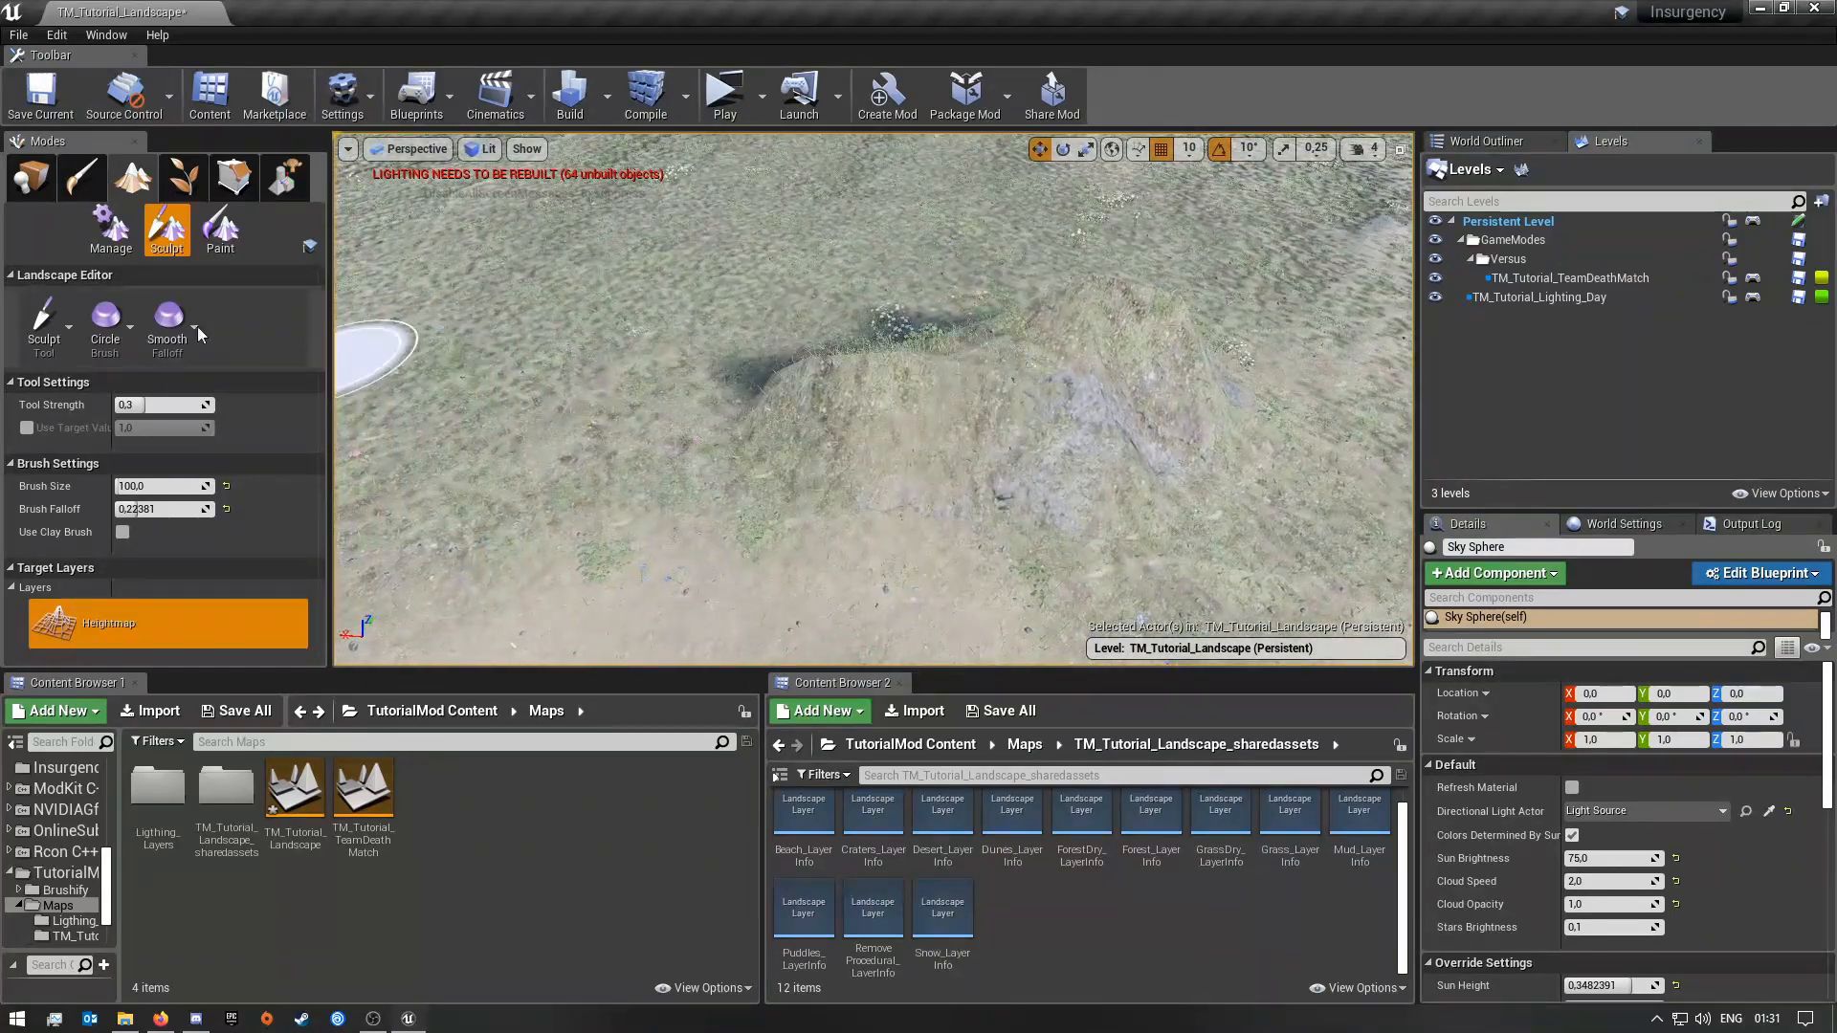
Step: Flatten the mound's top and extend it into a plateau with the Flatten tool
click(44, 320)
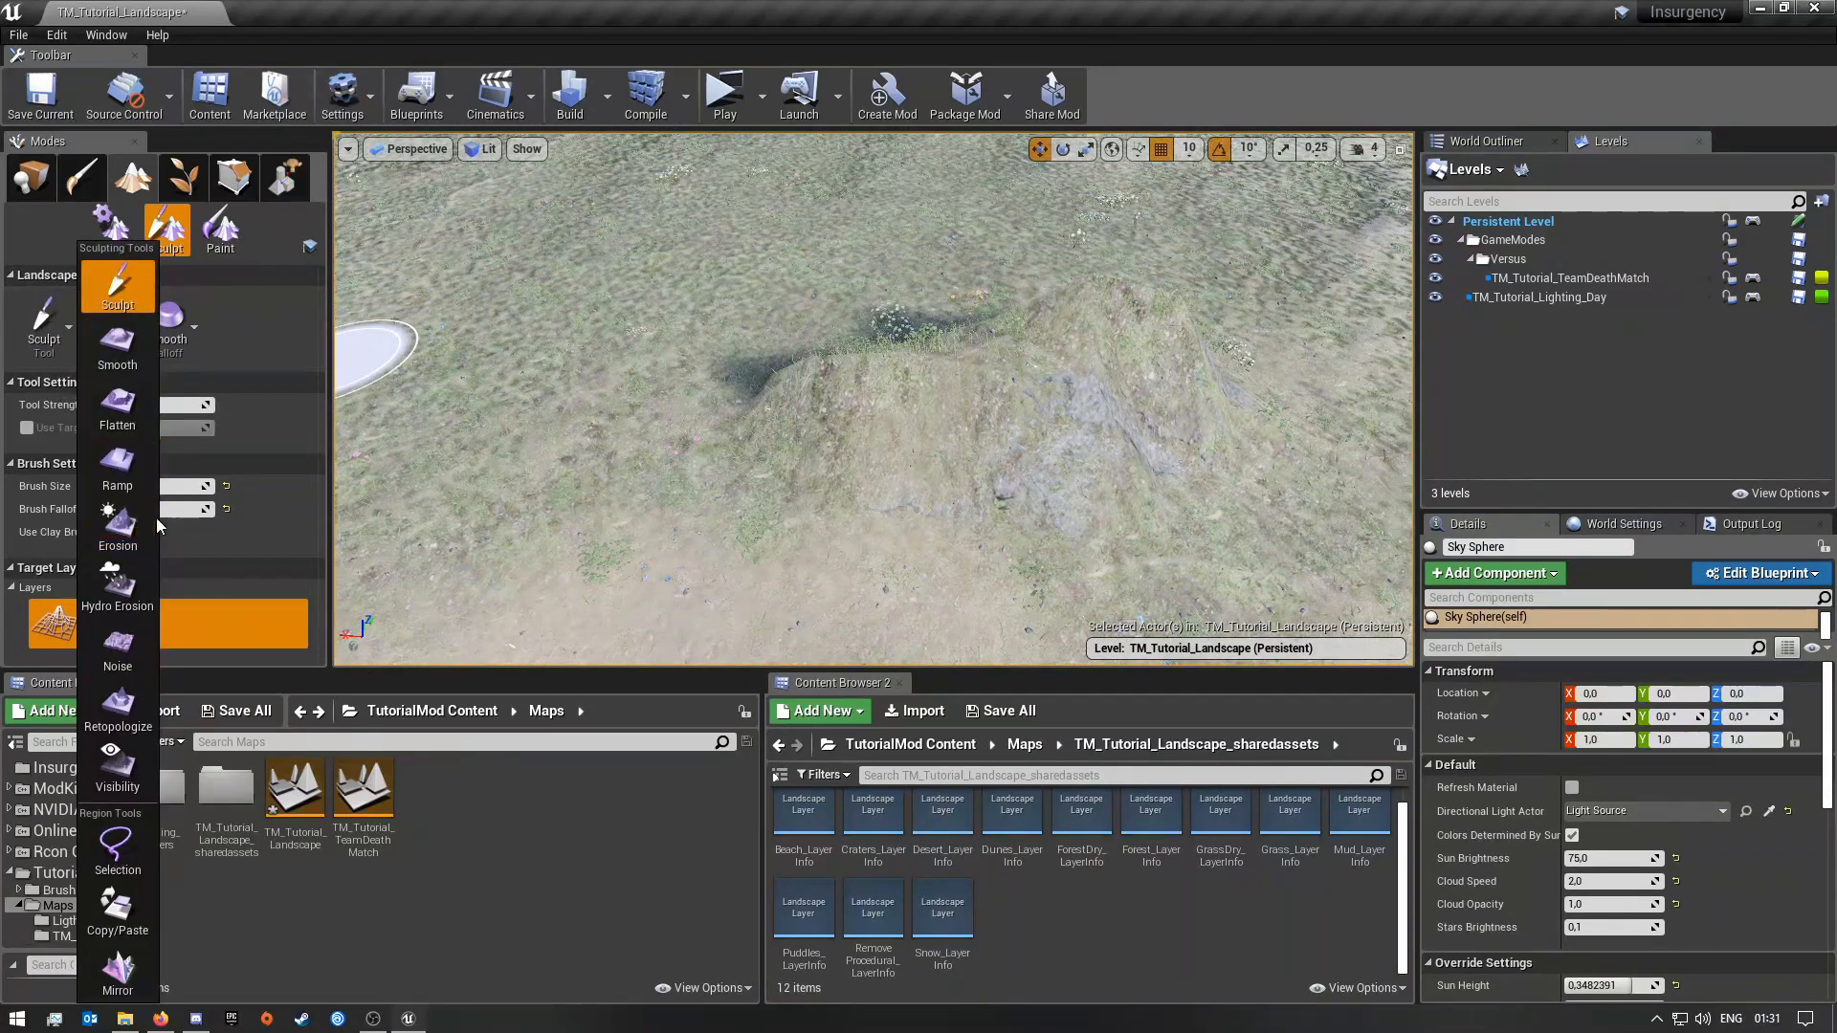
click(117, 407)
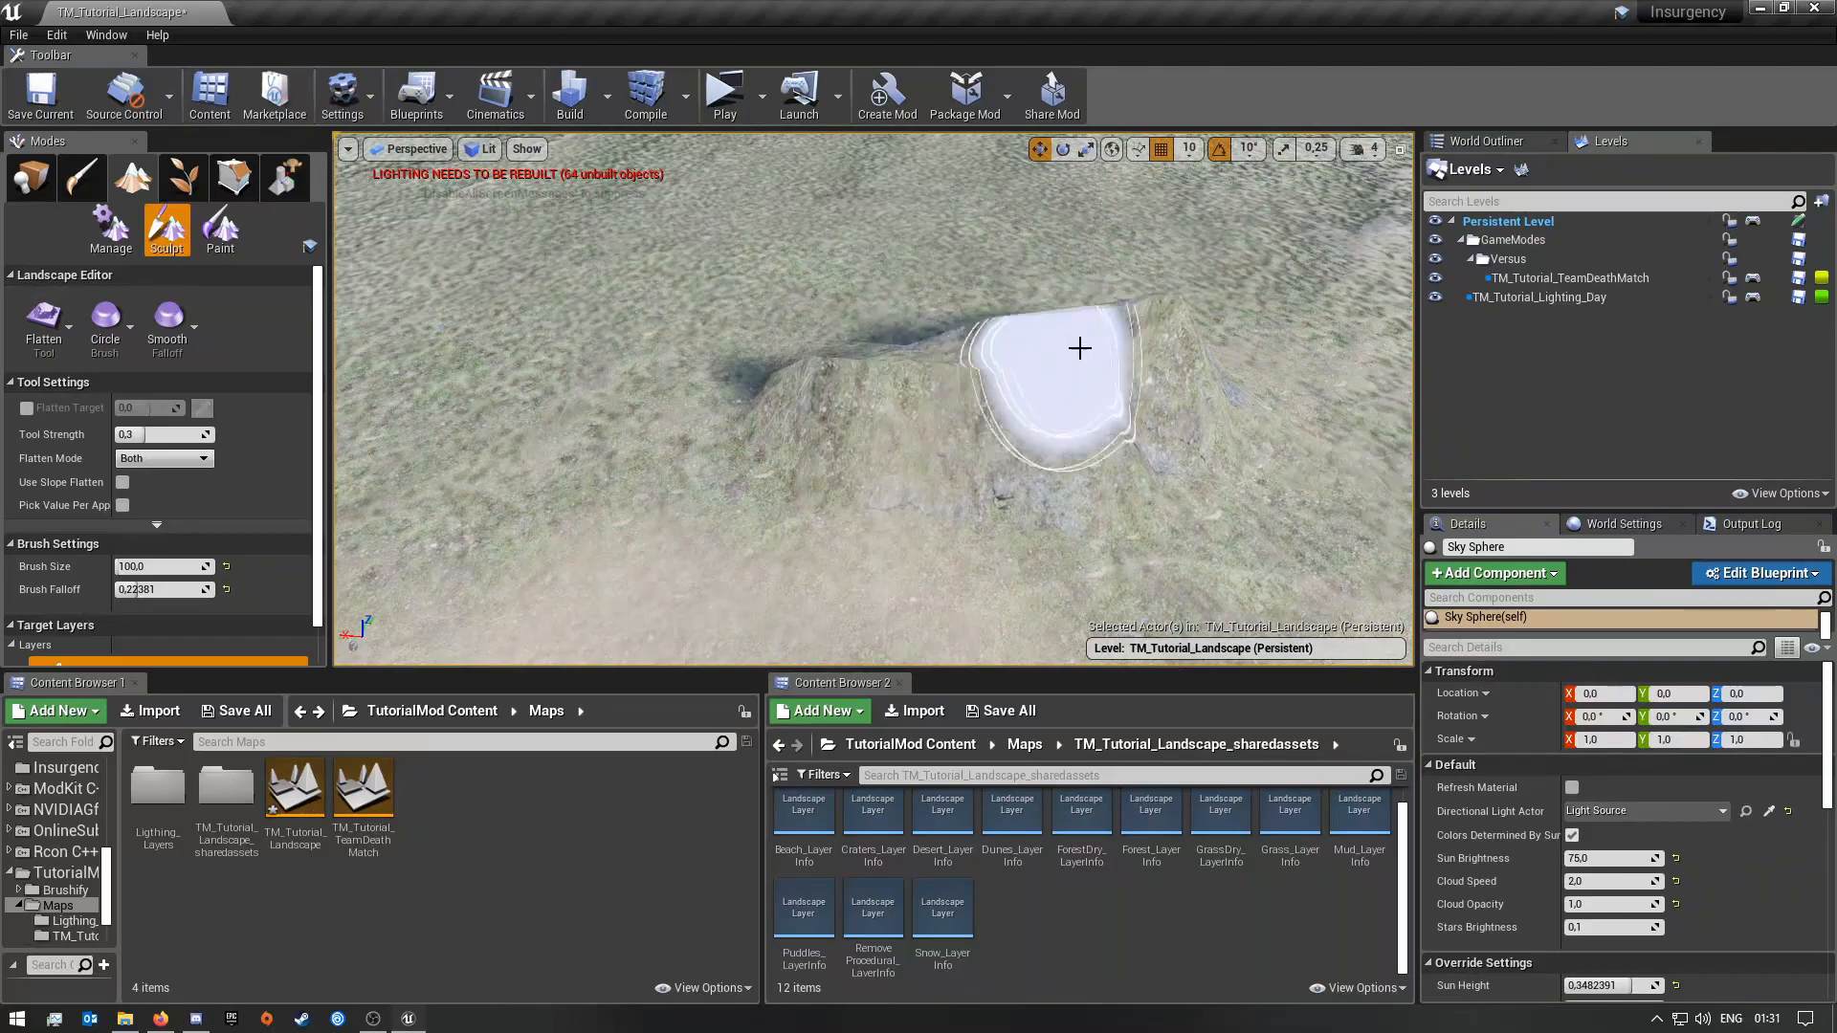
right_drag(976, 370, 1349, 402)
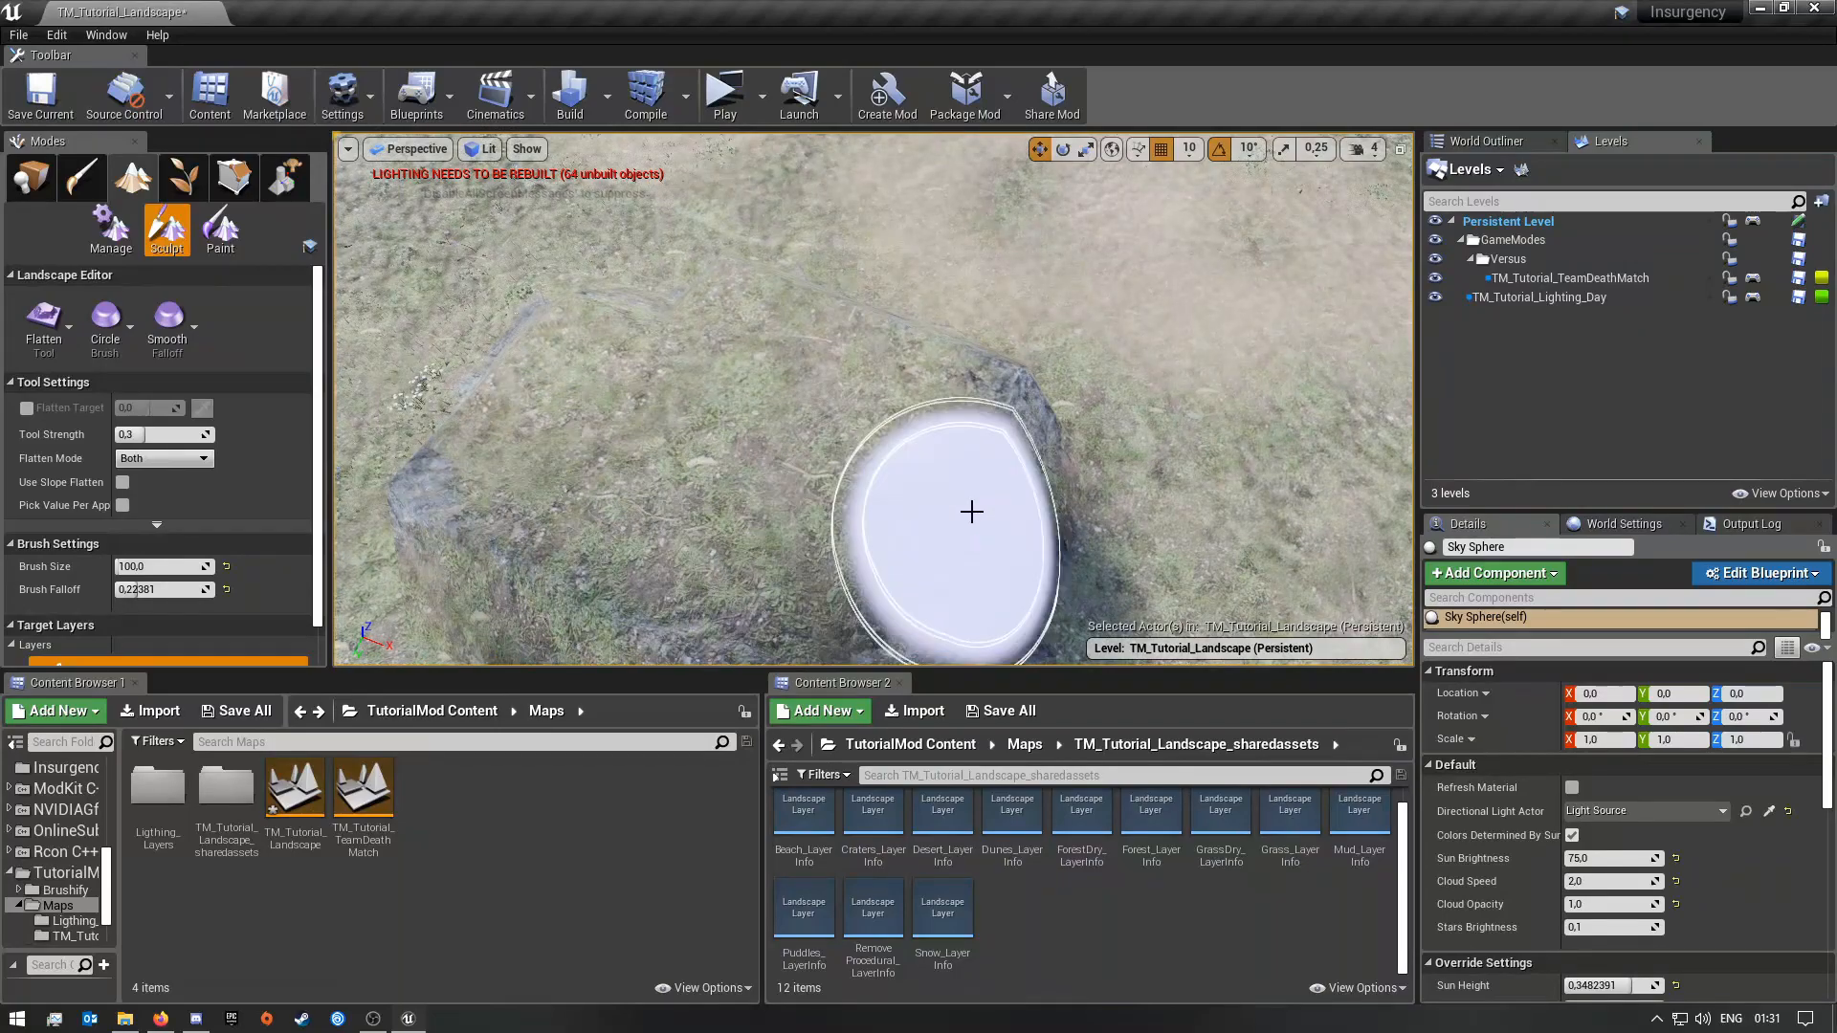
right_drag(684, 560, 813, 372)
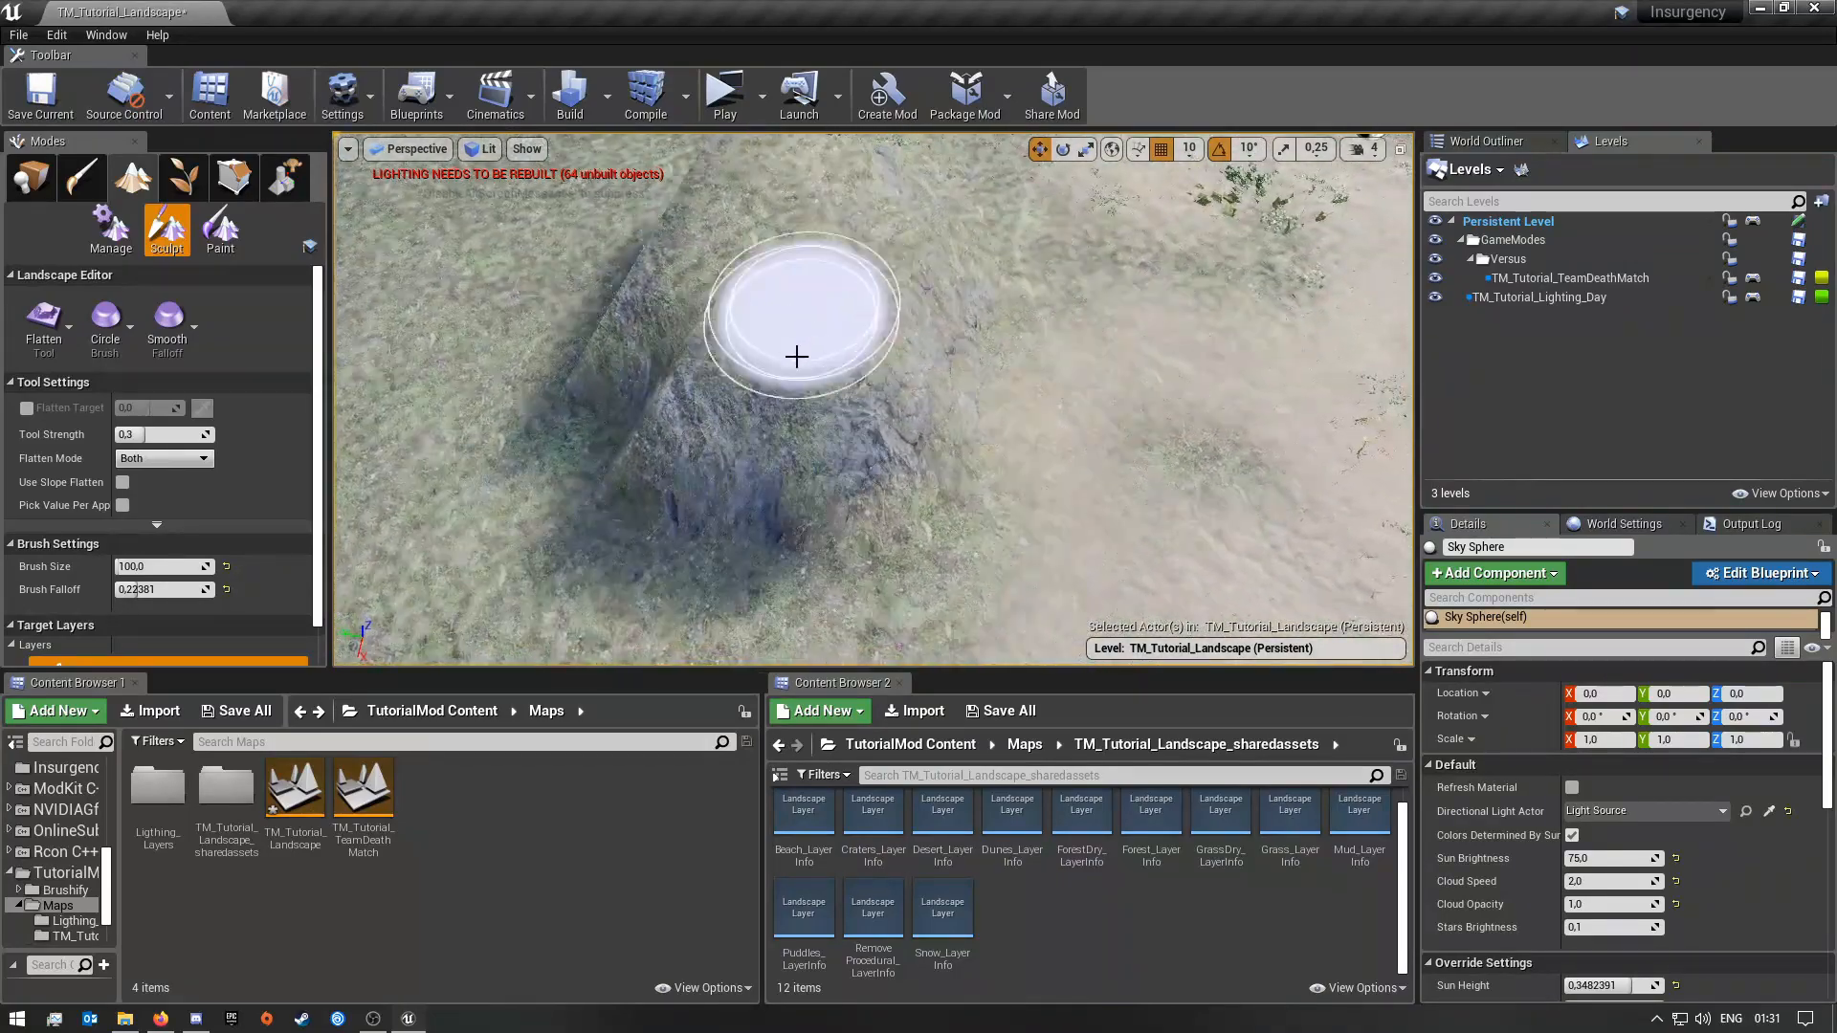
right_drag(701, 536, 402, 526)
right_drag(737, 372, 727, 449)
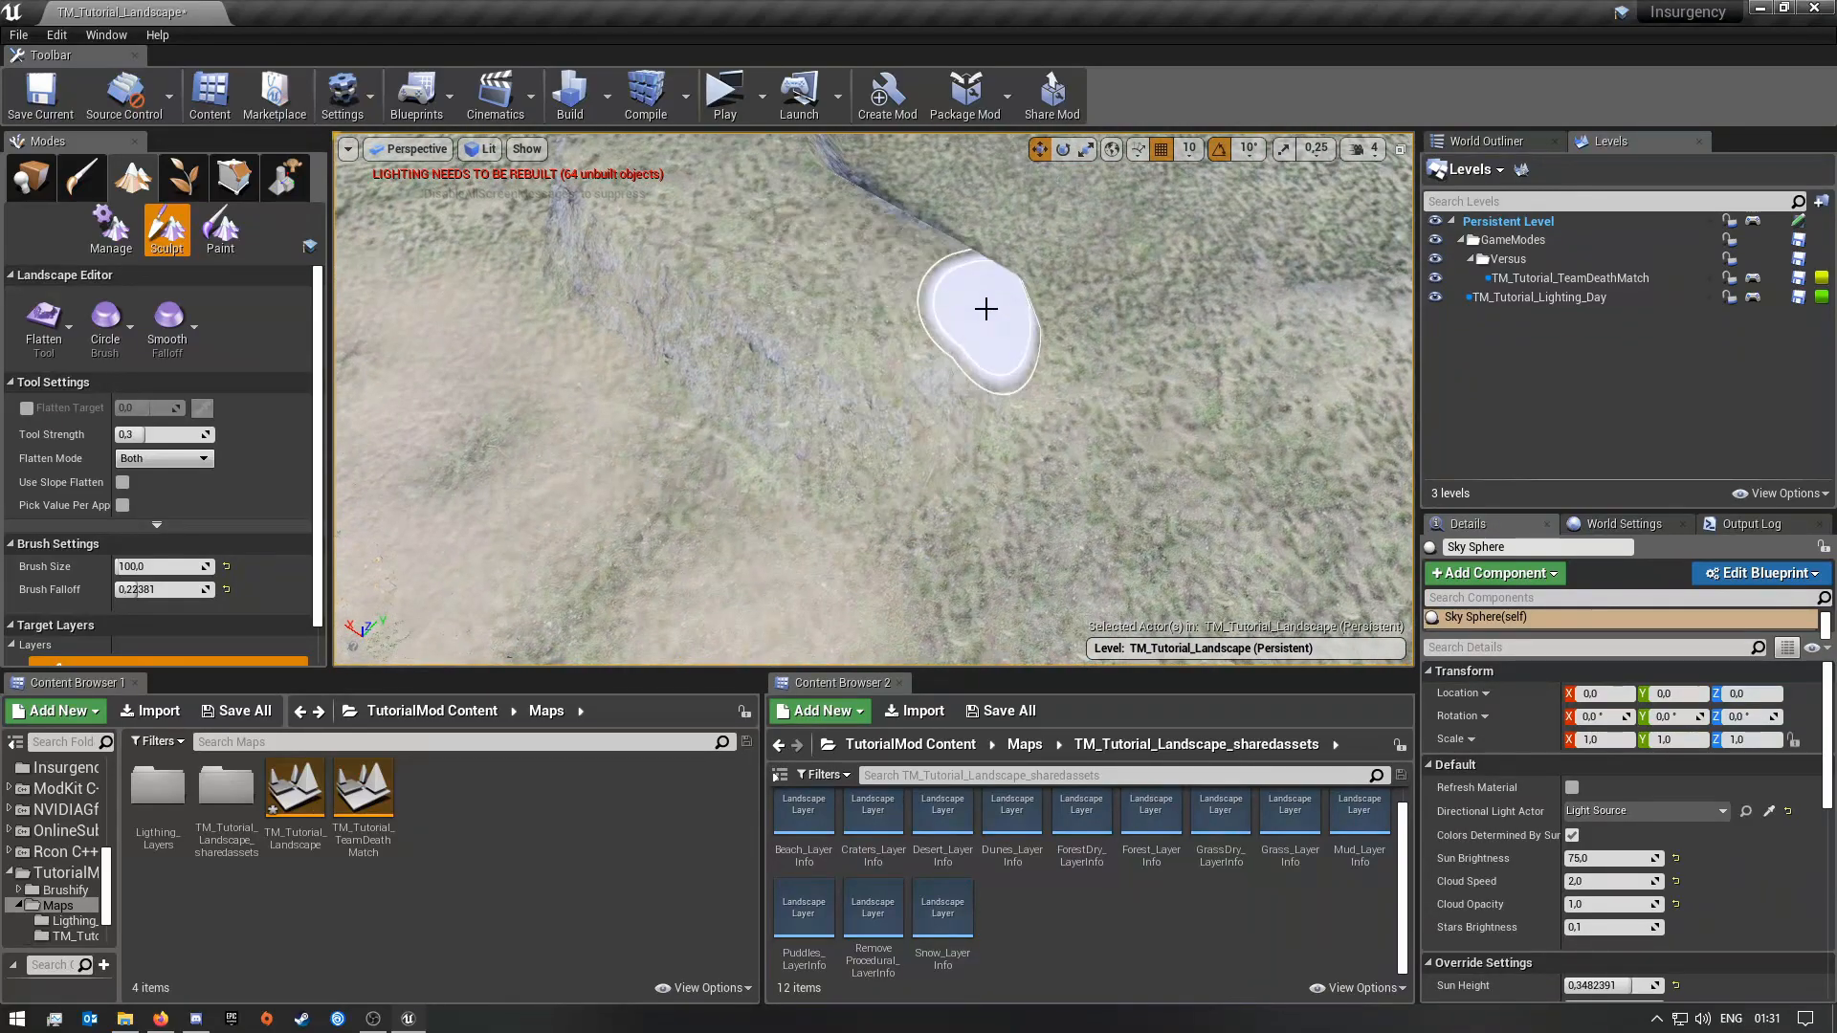
mouse_move(855, 245)
right_down()
mouse_move(1034, 239)
mouse_move(1072, 215)
mouse_move(948, 230)
mouse_move(823, 283)
mouse_move(894, 249)
mouse_move(852, 220)
mouse_move(938, 225)
right_up()
key(s)
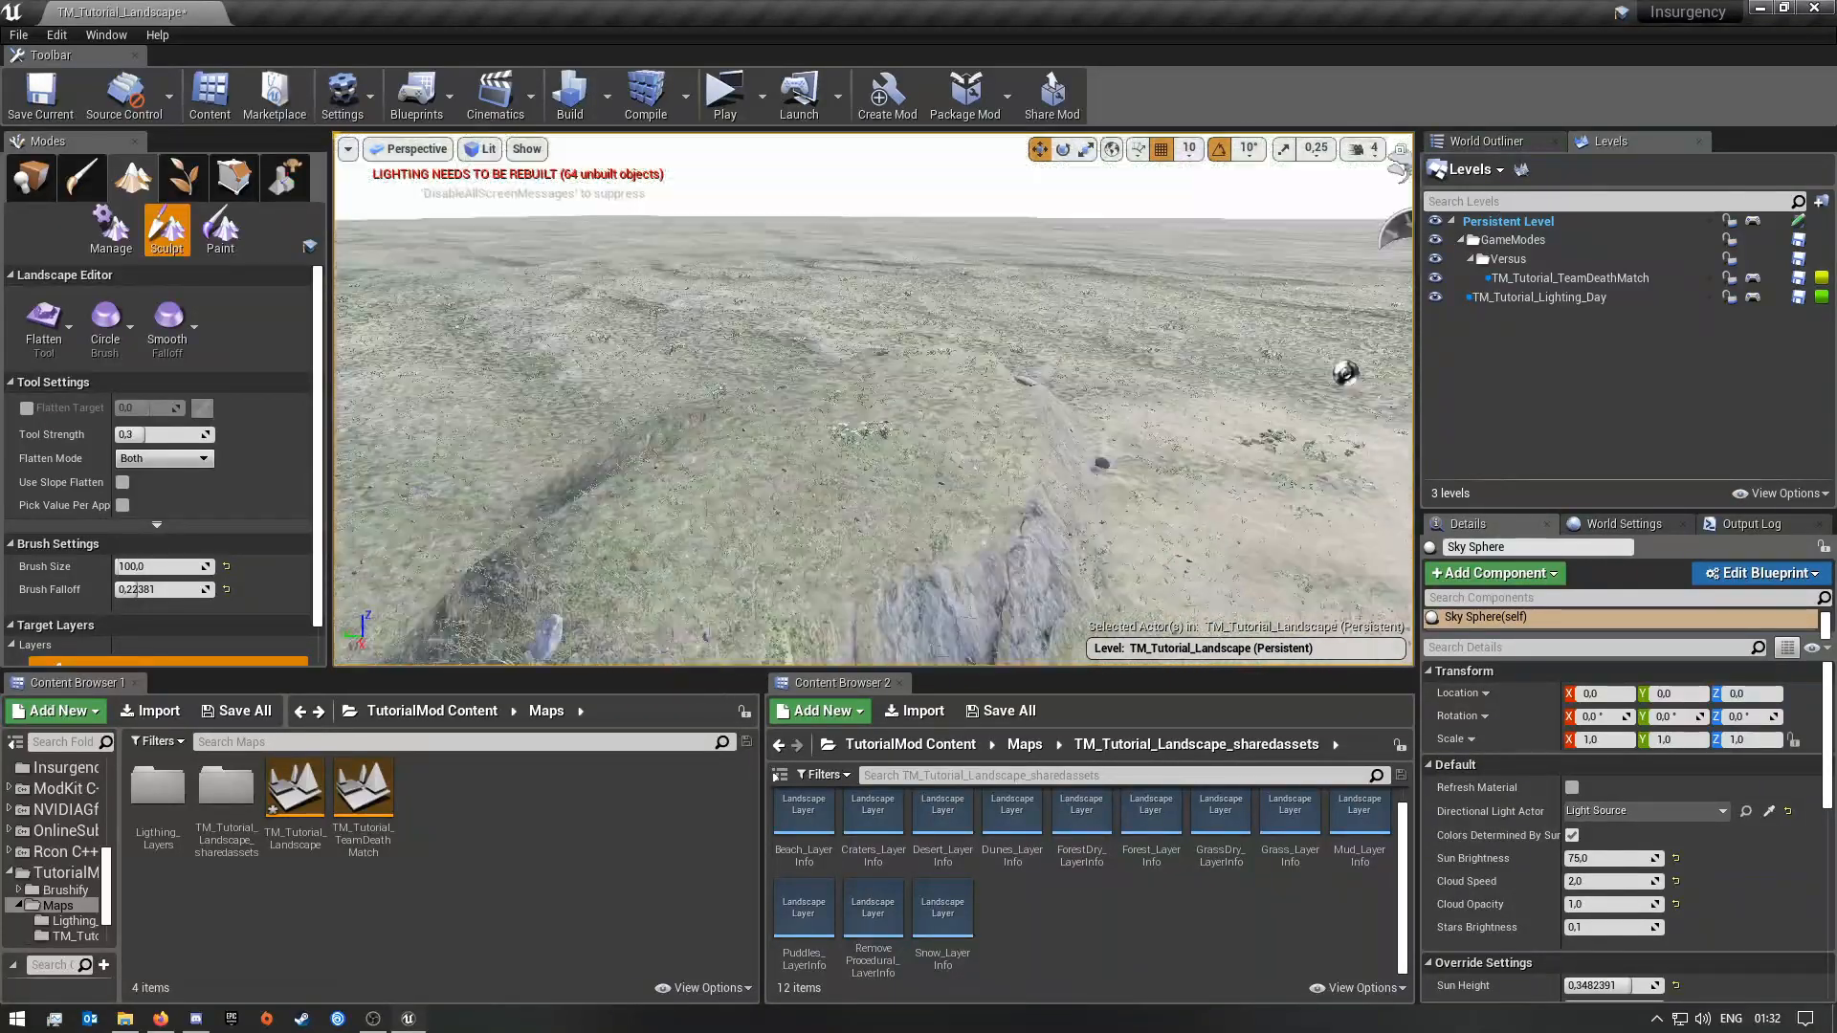
right_drag(873, 398, 766, 450)
key(s)
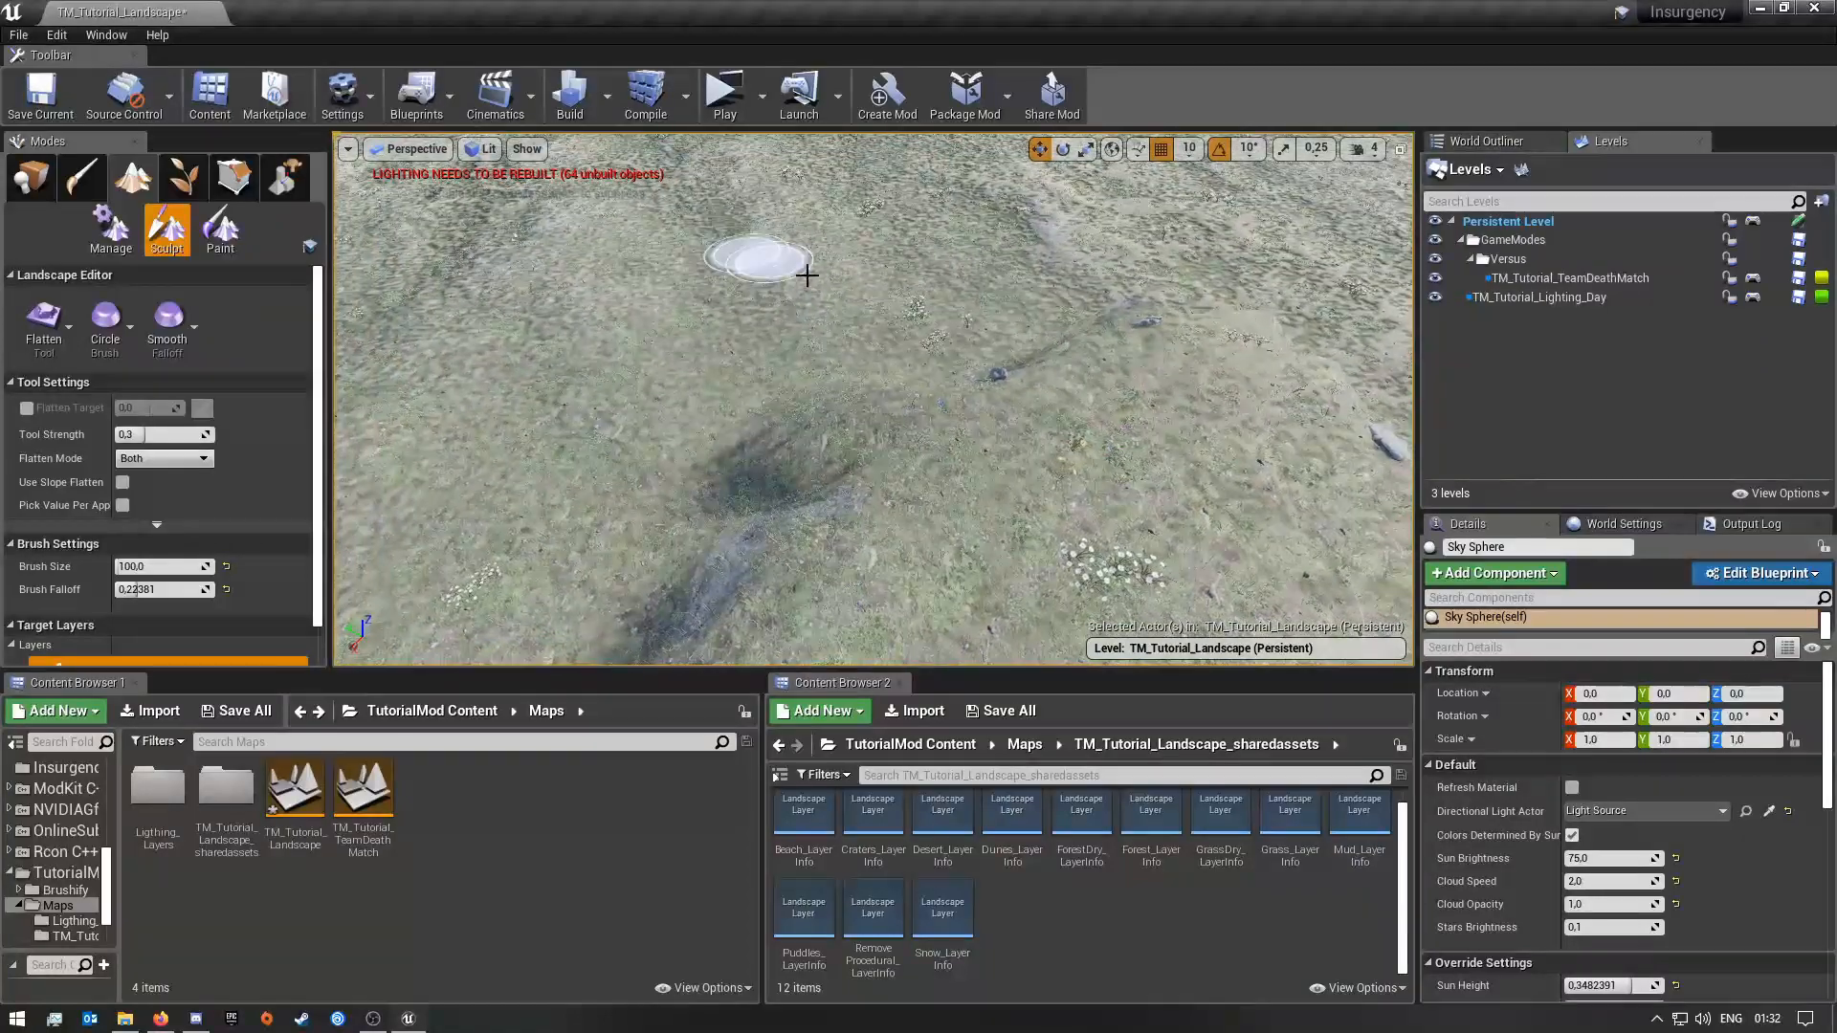
Step: Raise more ground beside the plateau with the Sculpt tool and level it into the plateau with the Flatten tool
click(46, 320)
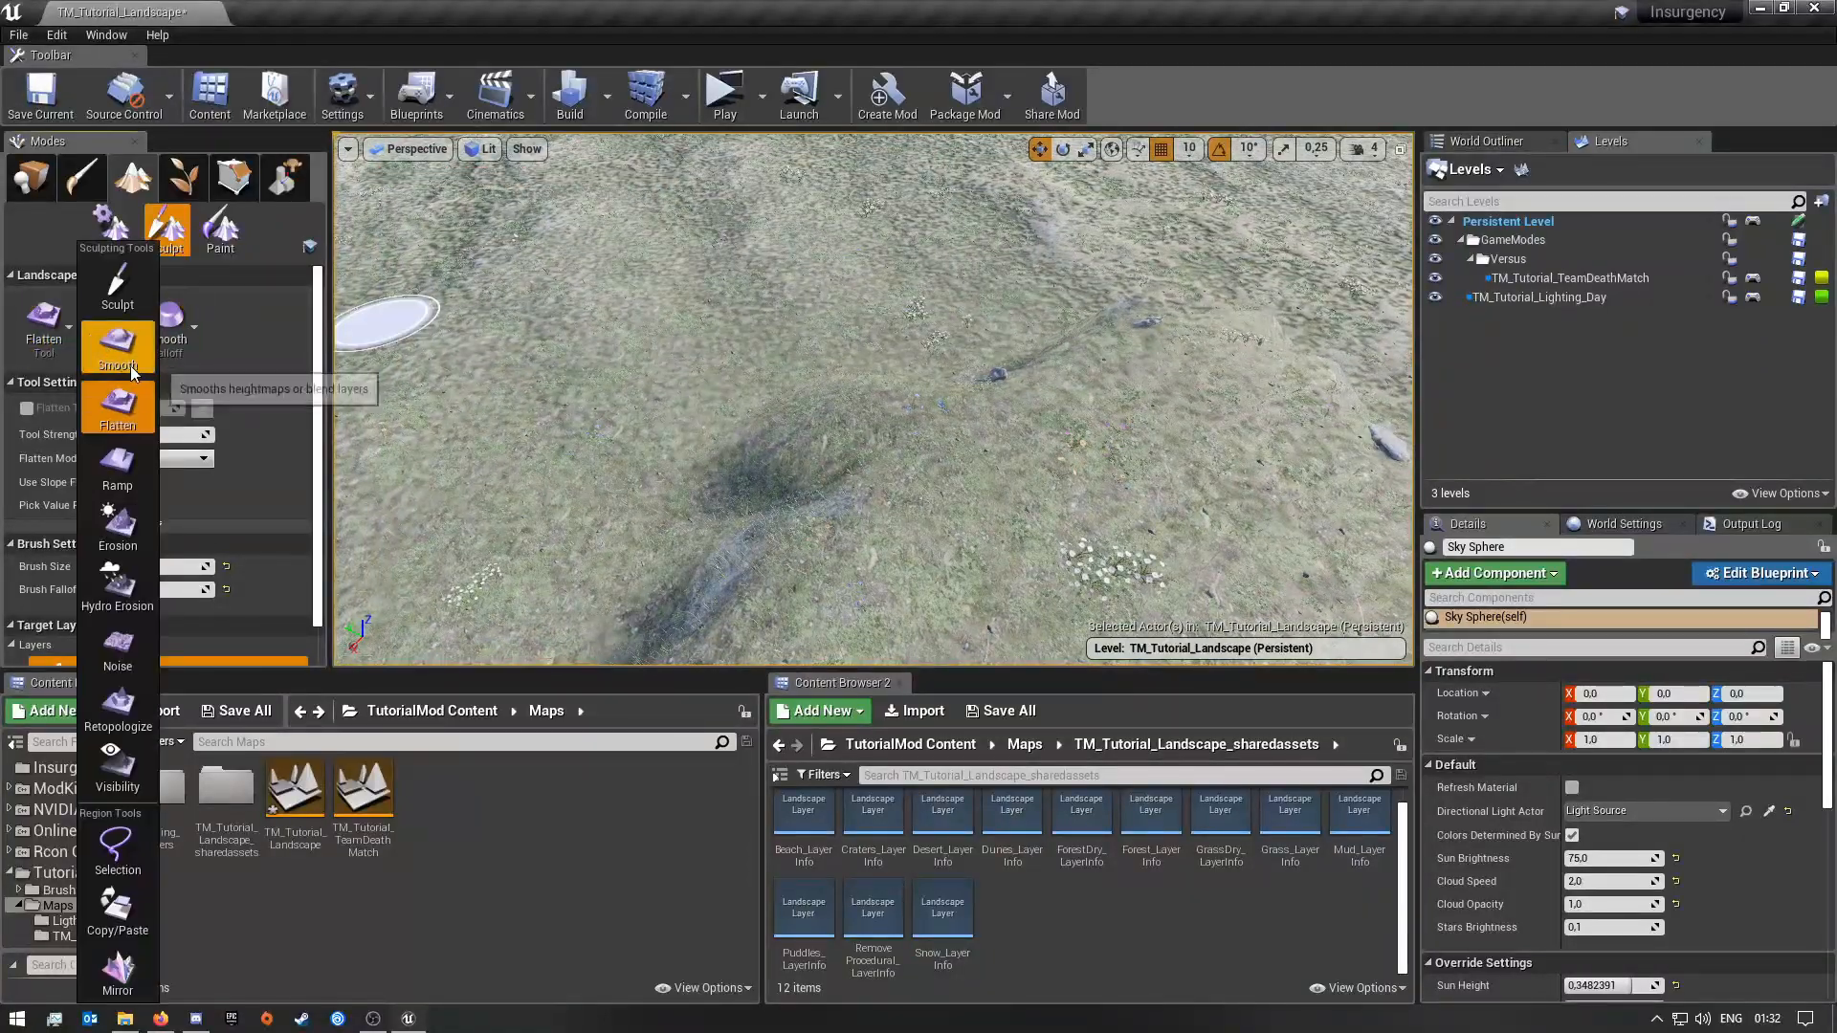
click(120, 285)
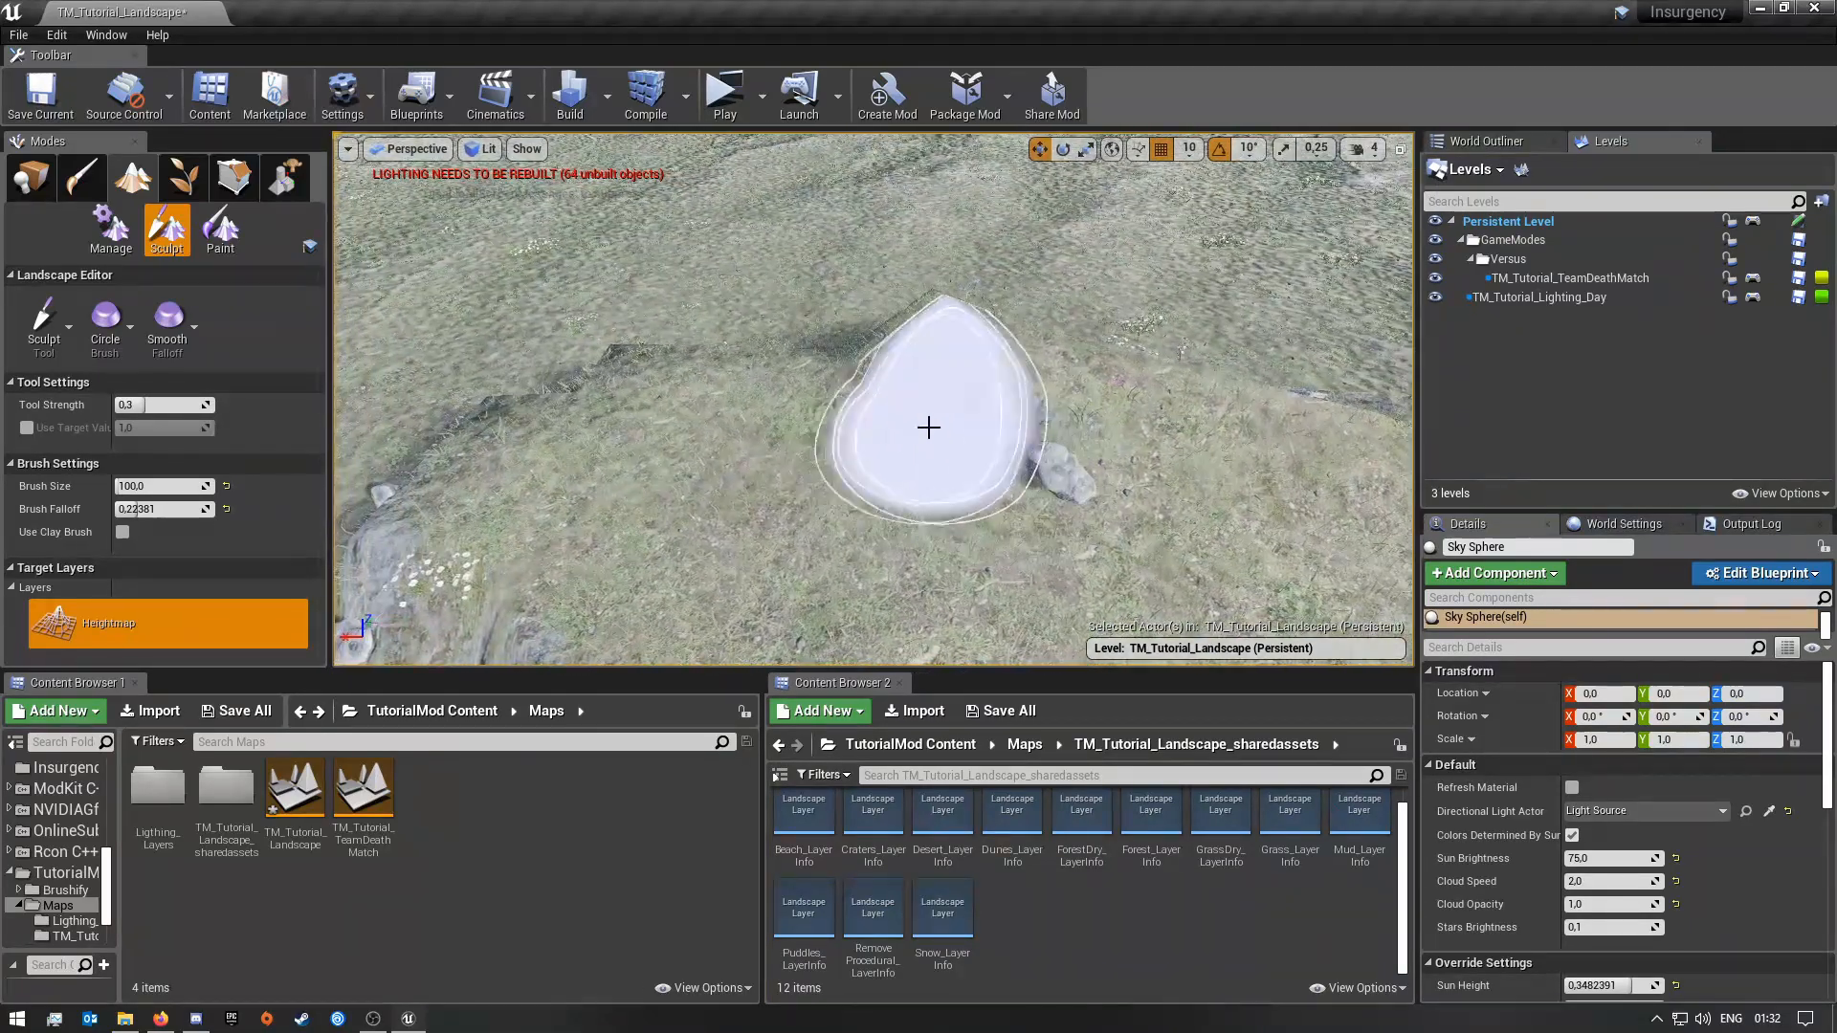
mouse_move(872, 399)
right_down()
mouse_move(873, 316)
mouse_move(872, 412)
mouse_move(851, 421)
right_up()
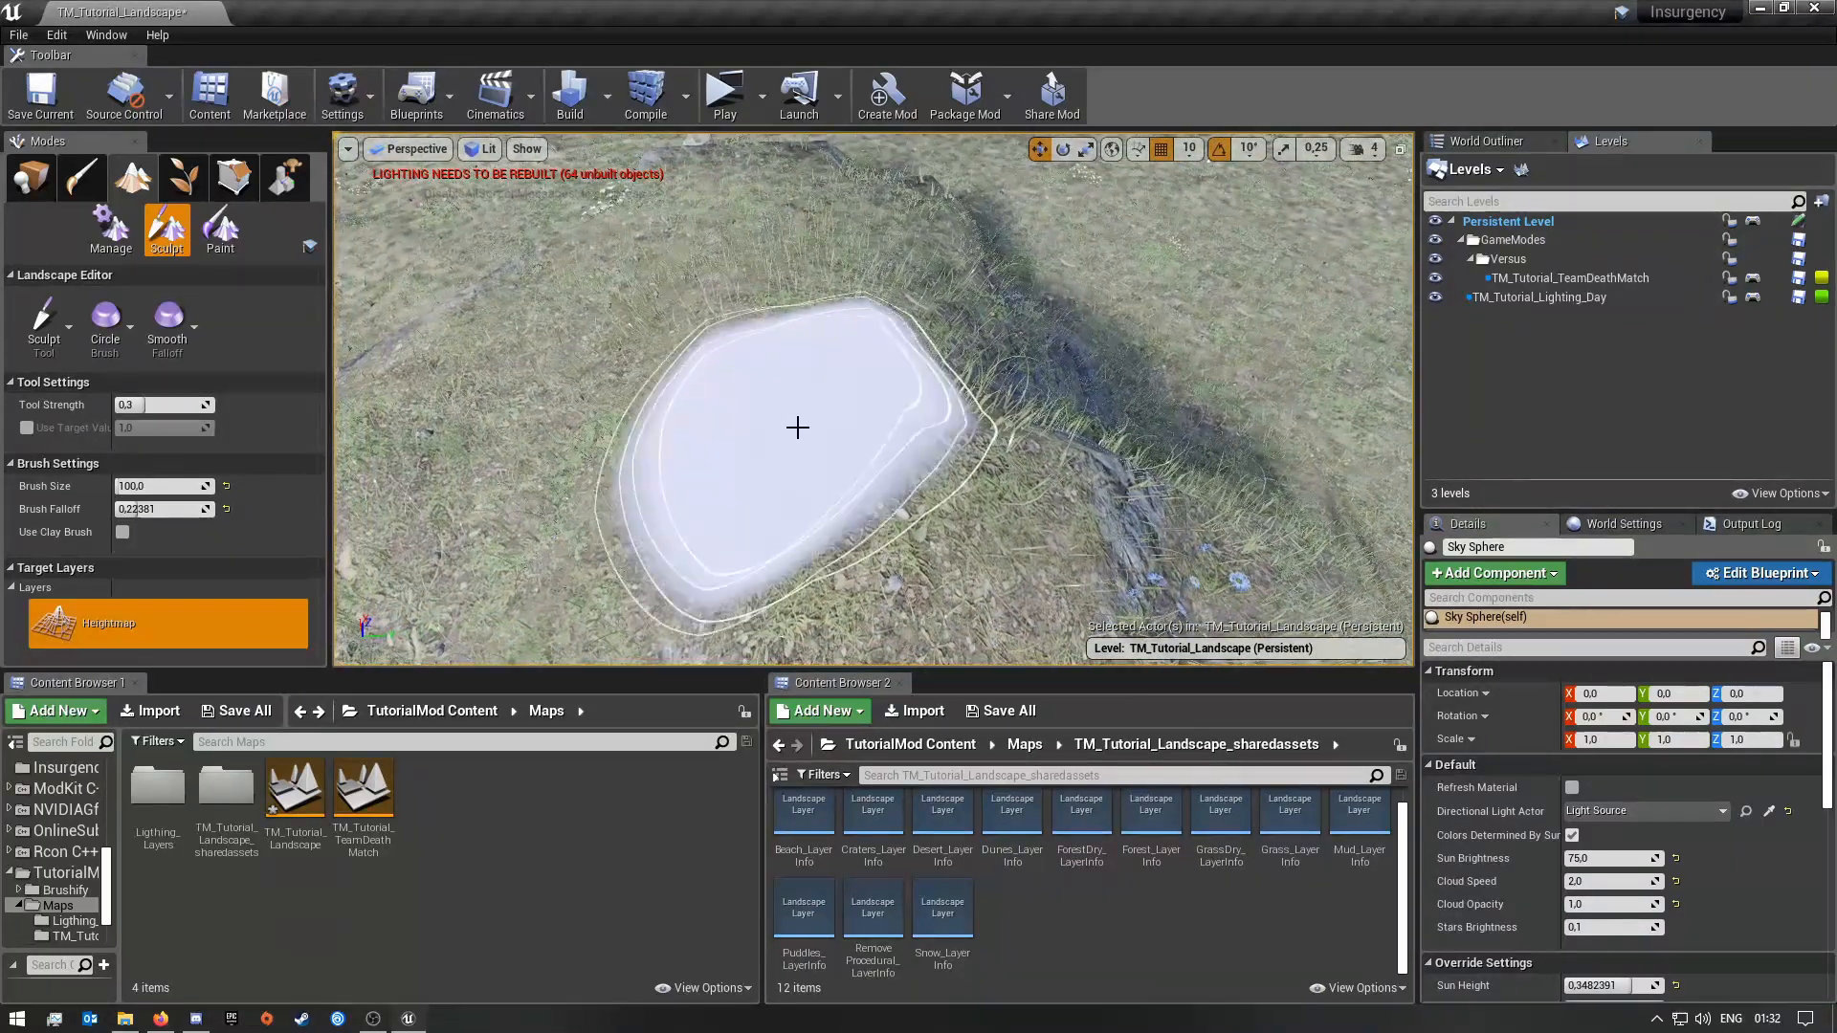
click(44, 326)
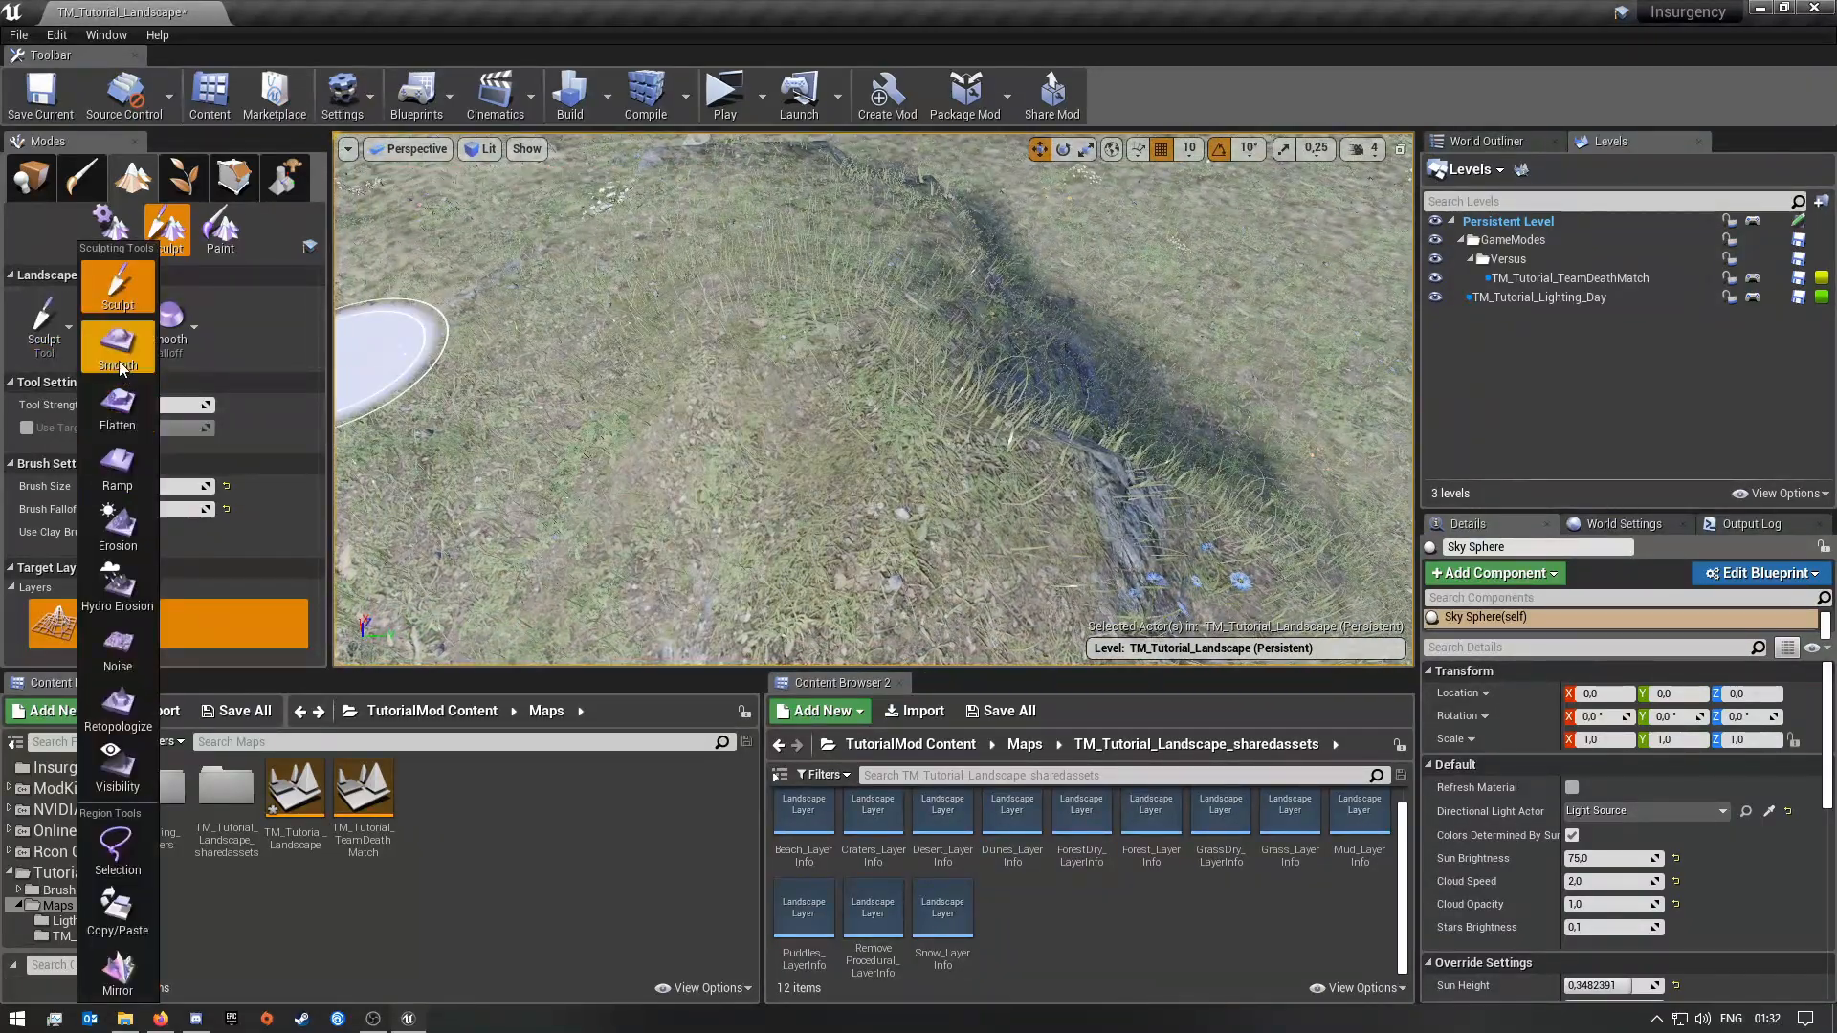
click(118, 407)
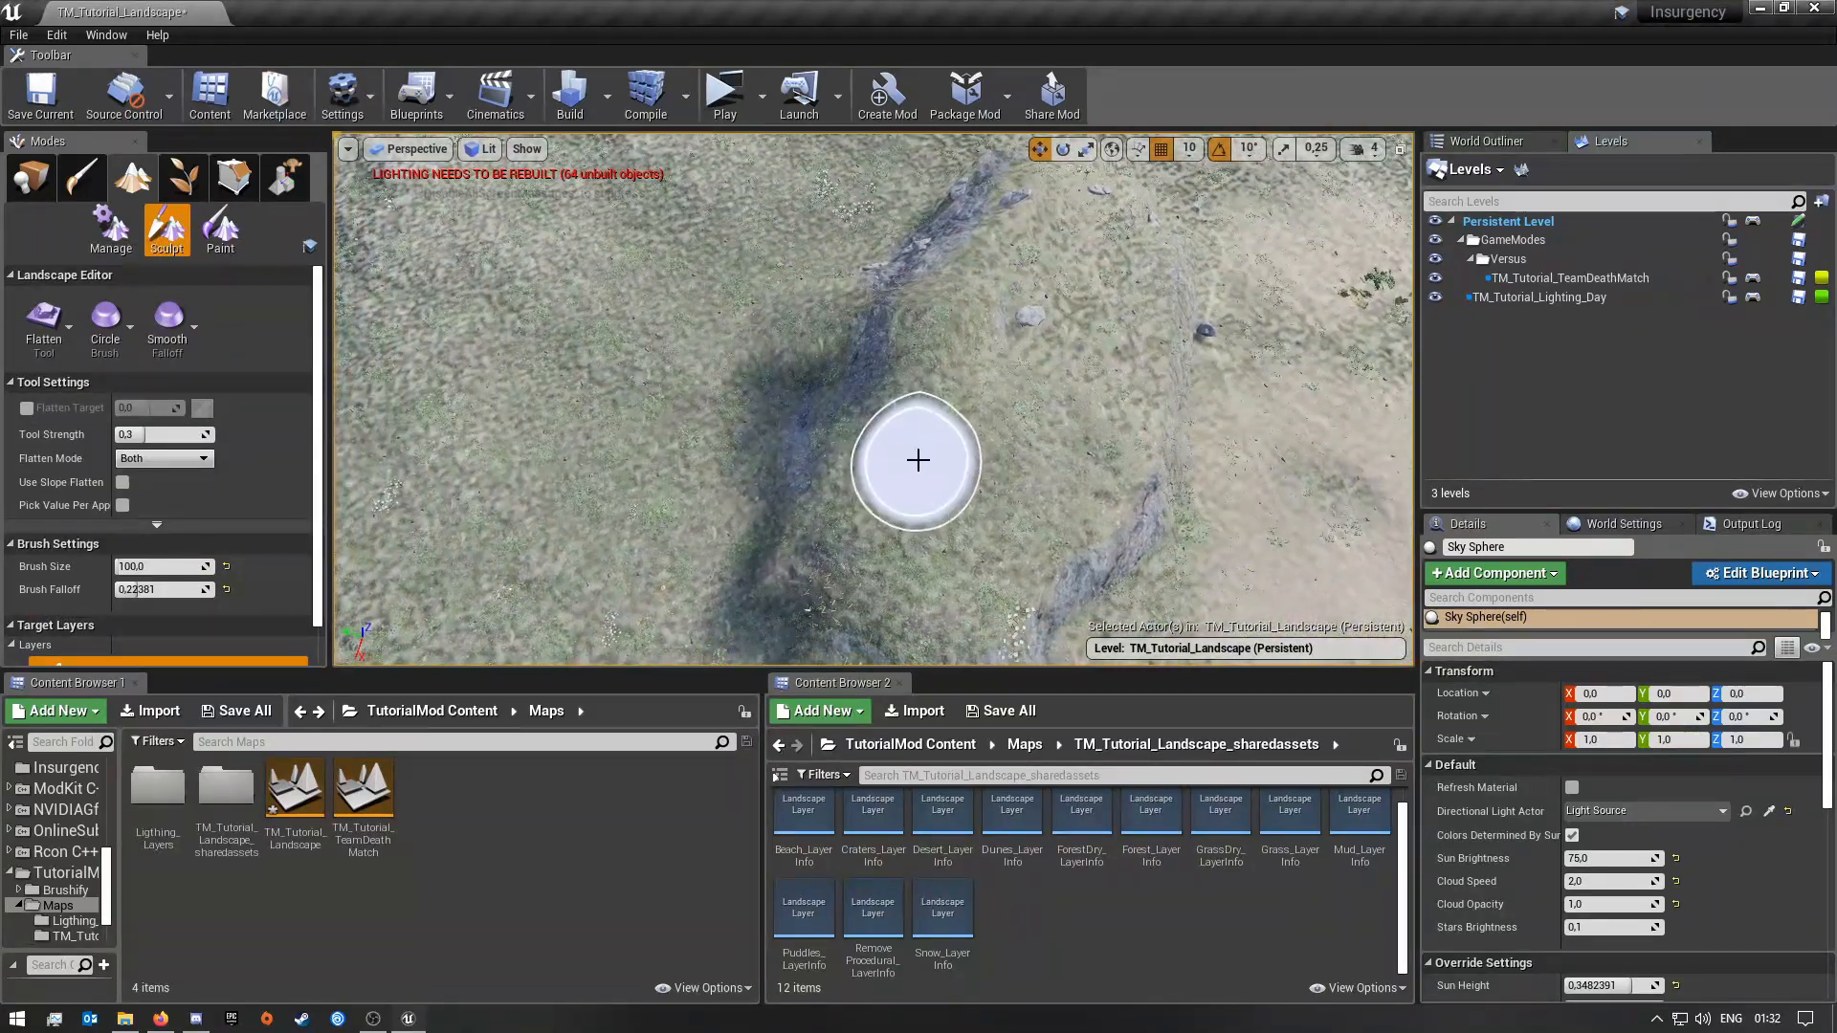
drag(755, 412, 820, 341)
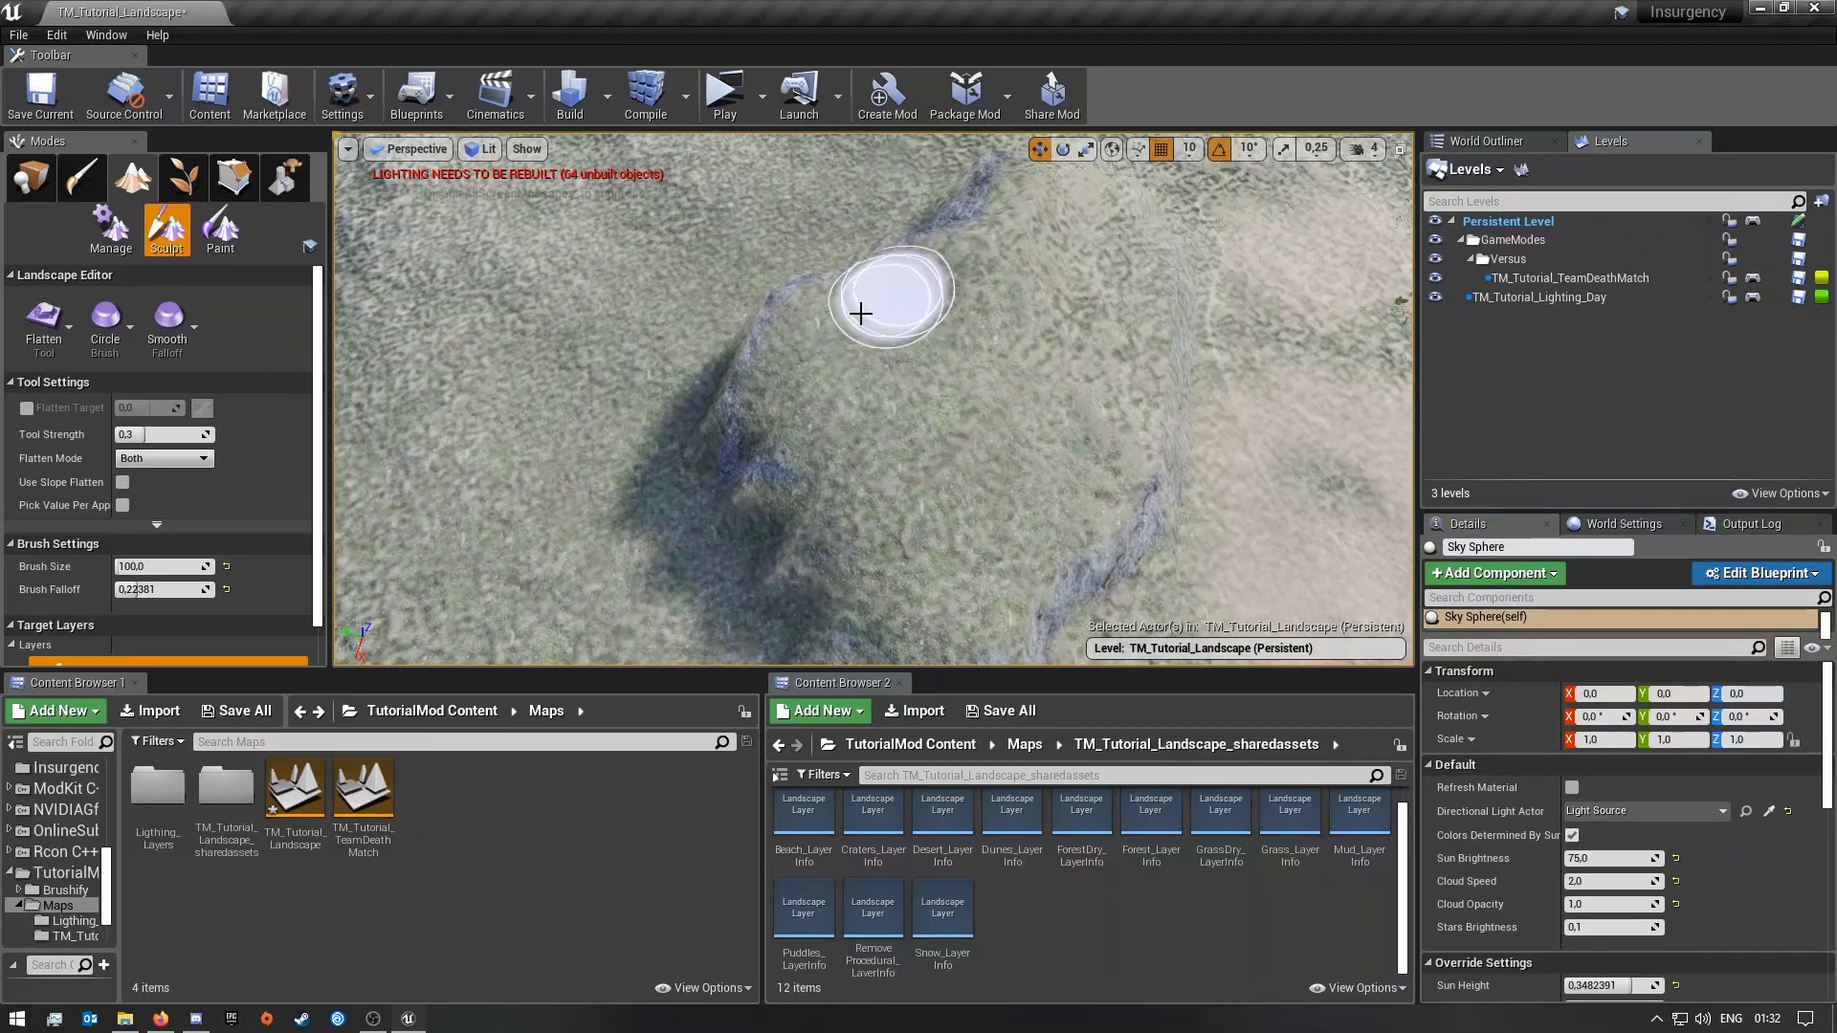
right_drag(780, 352, 881, 352)
Step: Soften the plateau's rocky corner with the Smooth tool and inspect the neighbouring cliffs
click(53, 330)
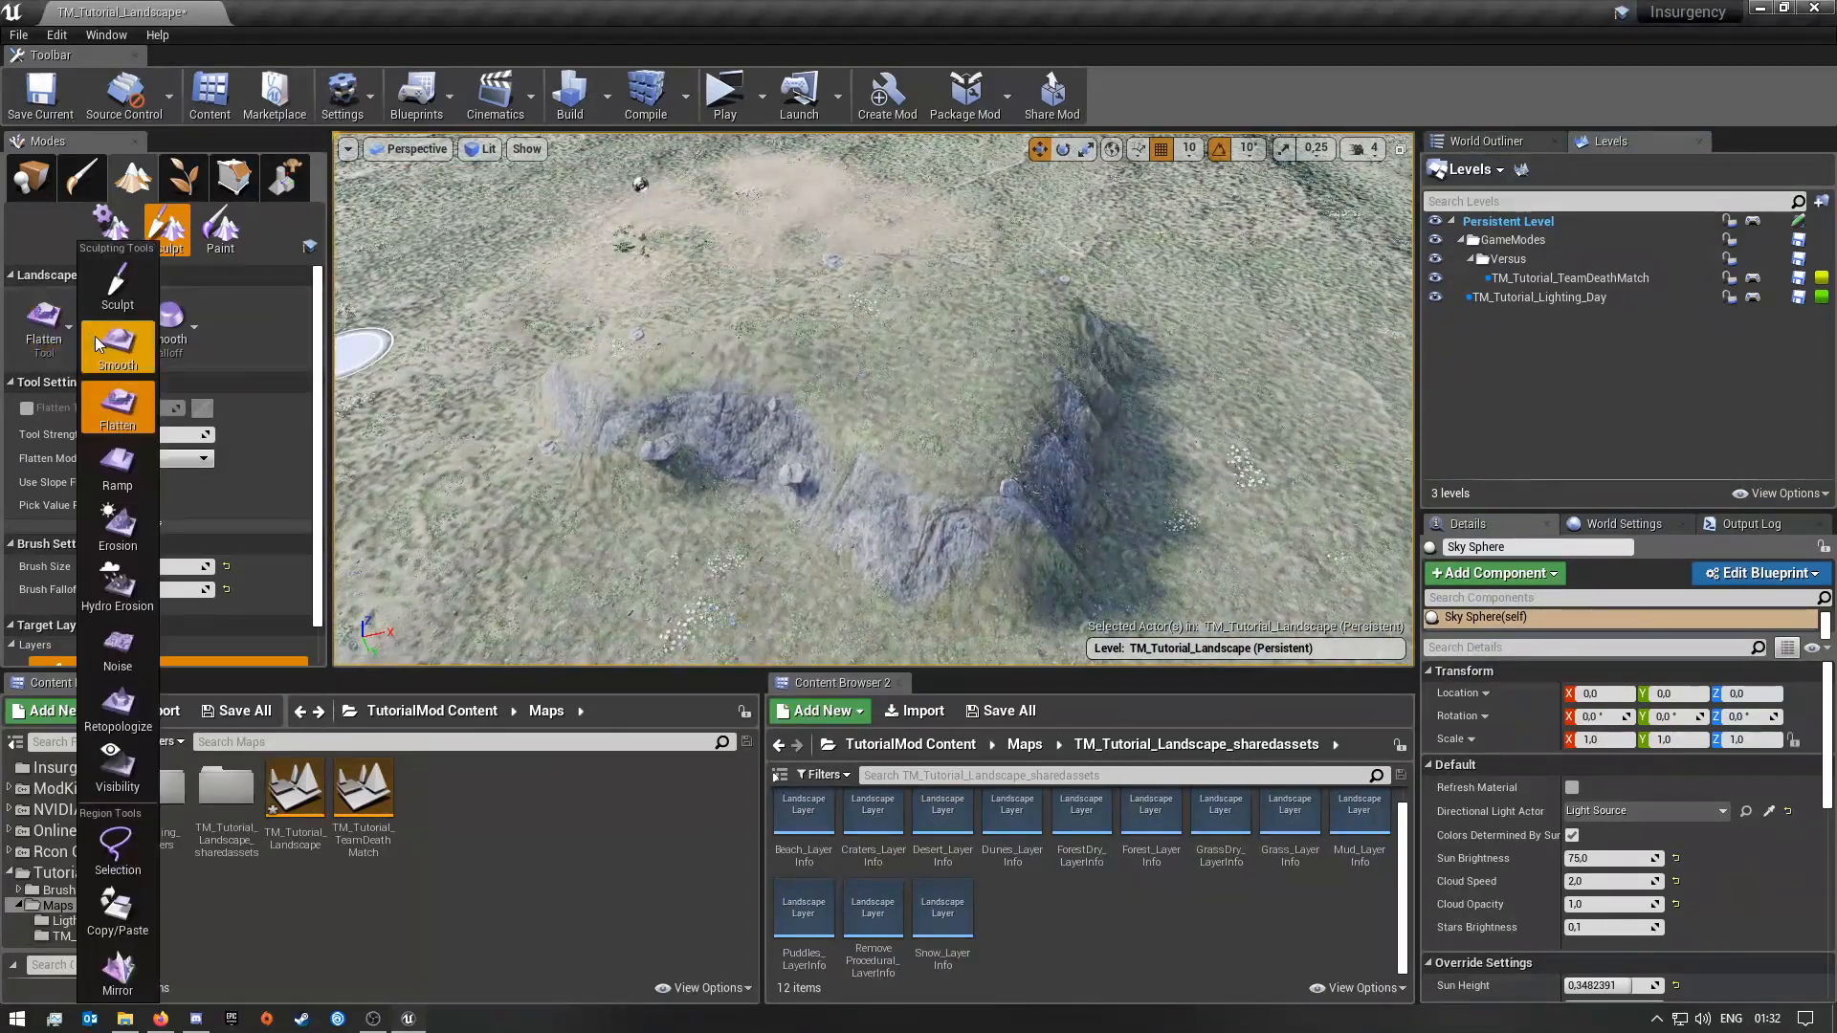
click(115, 346)
drag(864, 461, 970, 533)
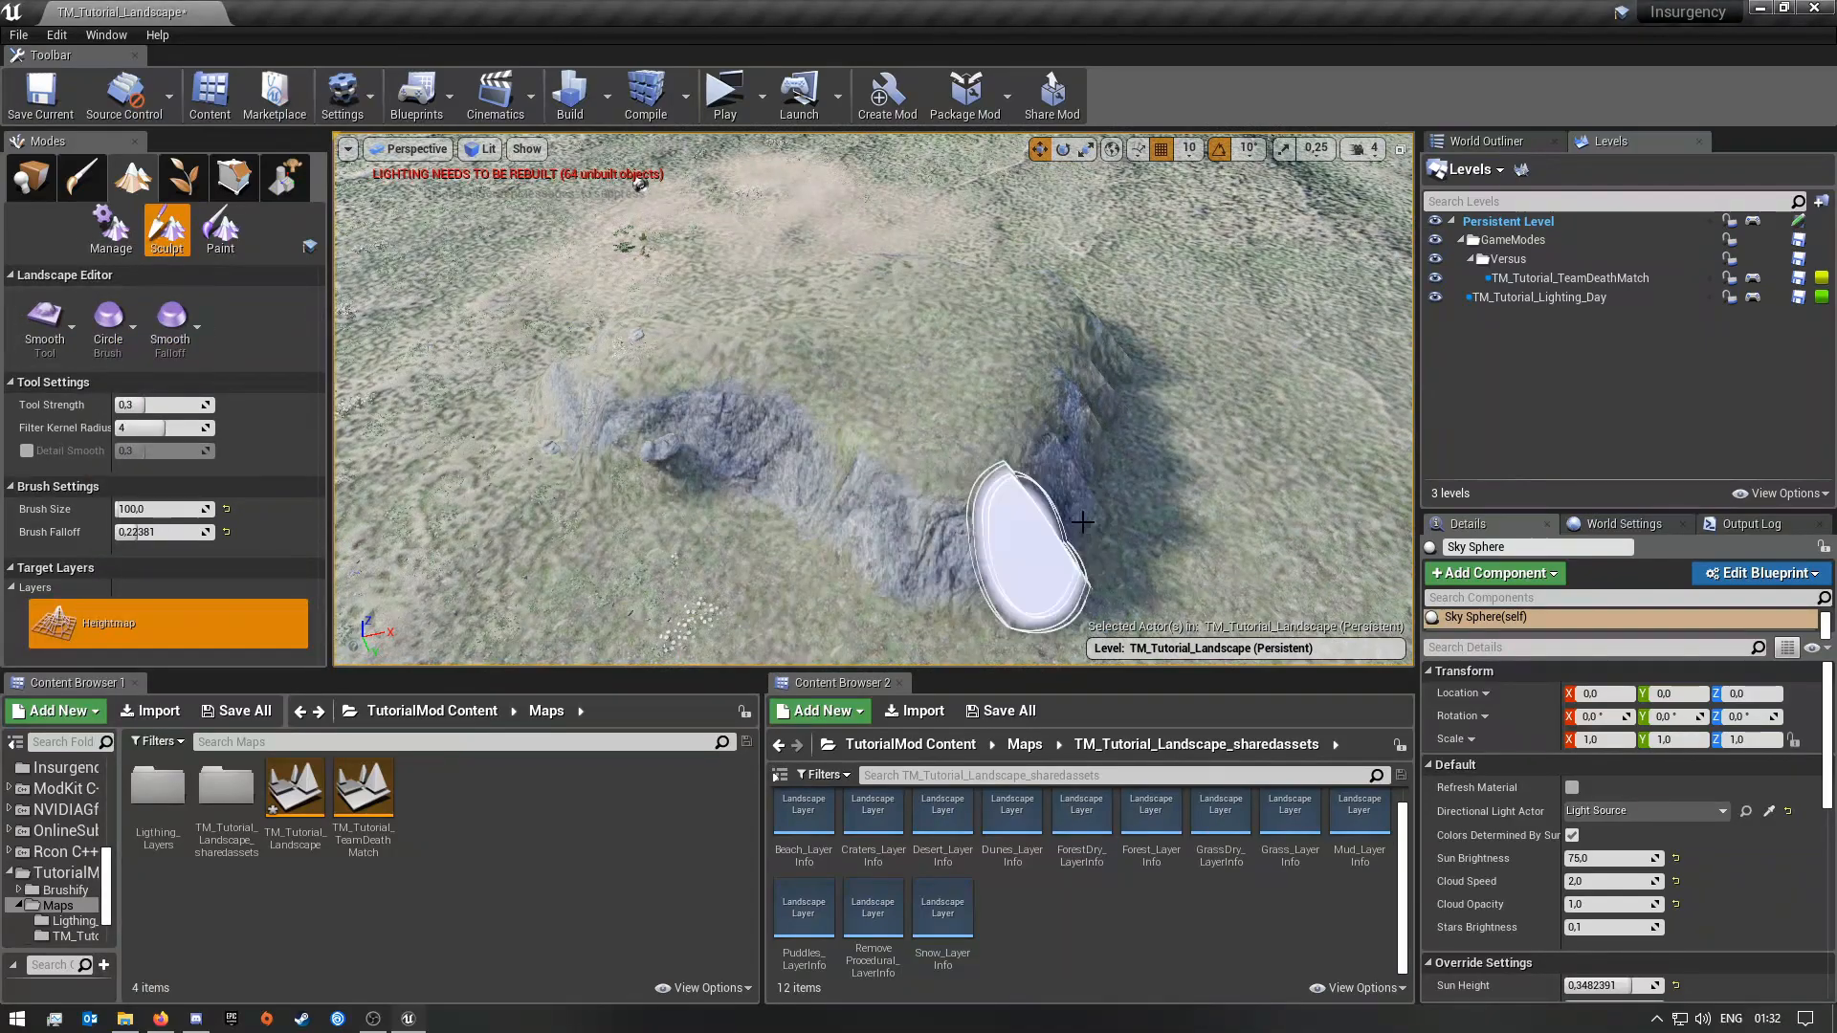
mouse_move(896, 521)
right_down()
mouse_move(881, 550)
mouse_move(784, 536)
right_up()
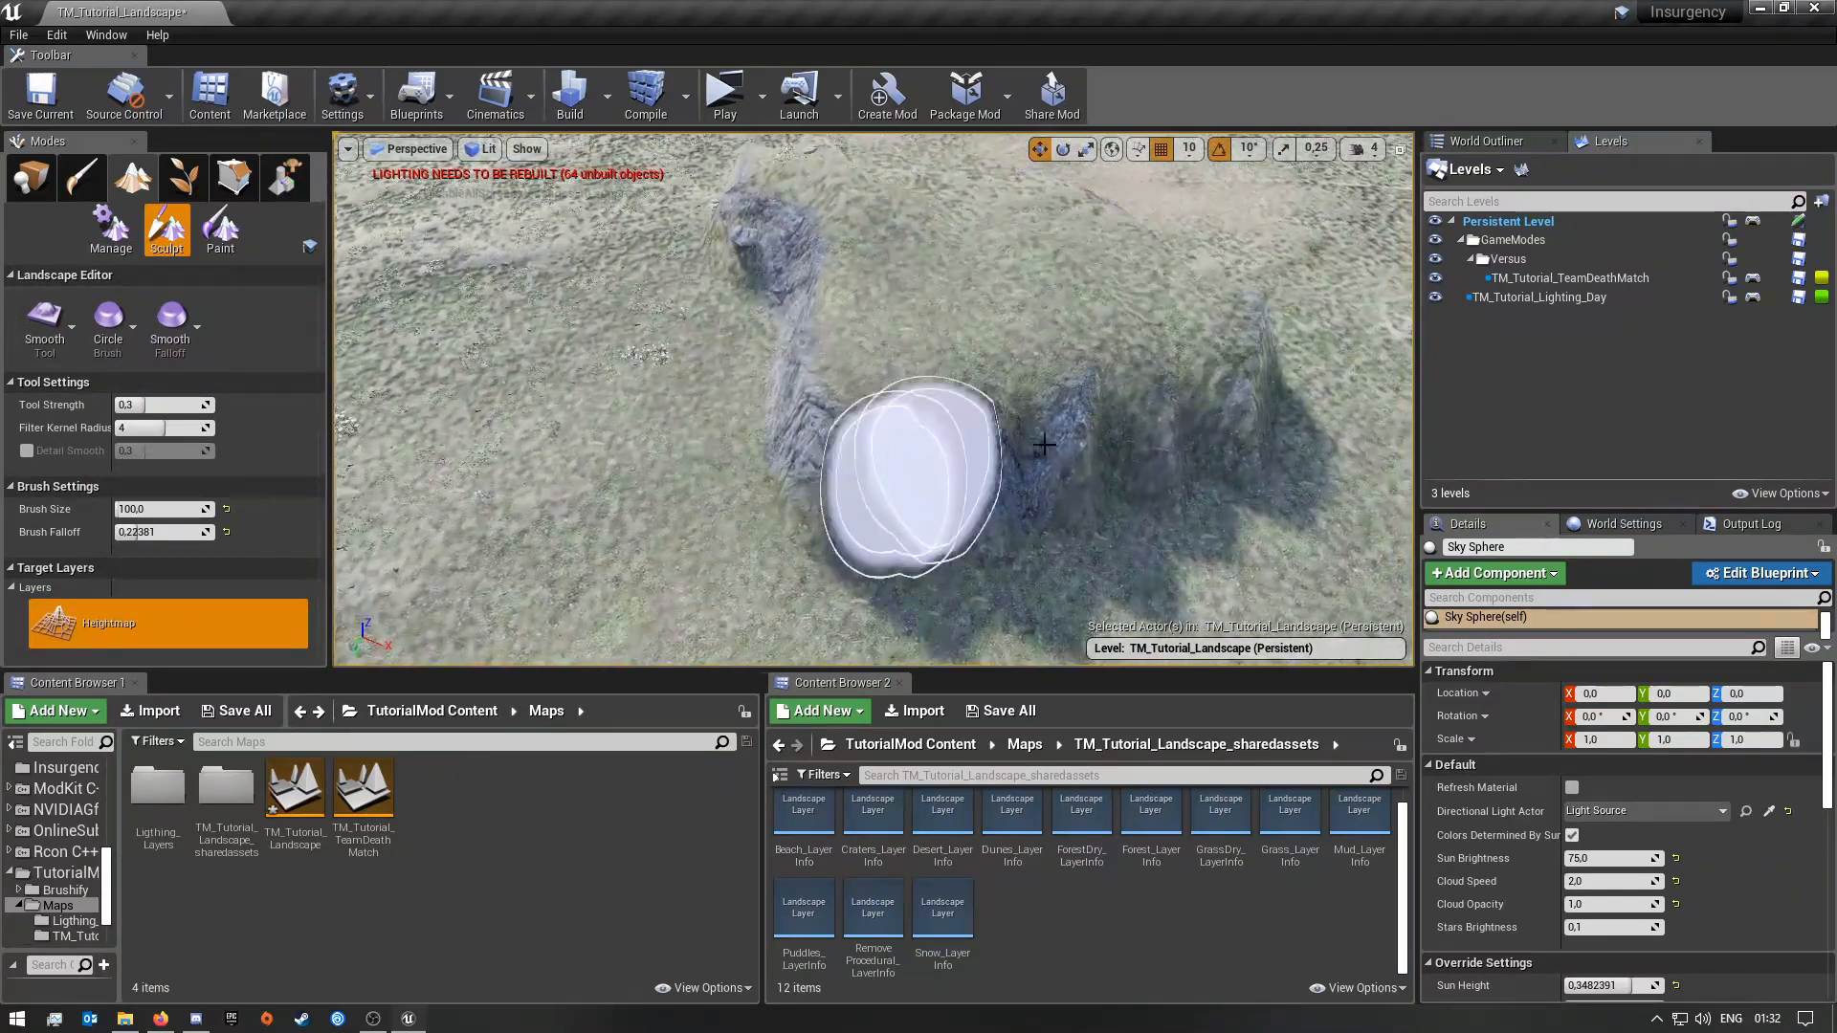
key(w)
right_drag(872, 498, 708, 507)
key(s)
Step: Set the brush size to 120 and smooth the remaining cliffs around the plateau into gentler slopes
click(165, 507)
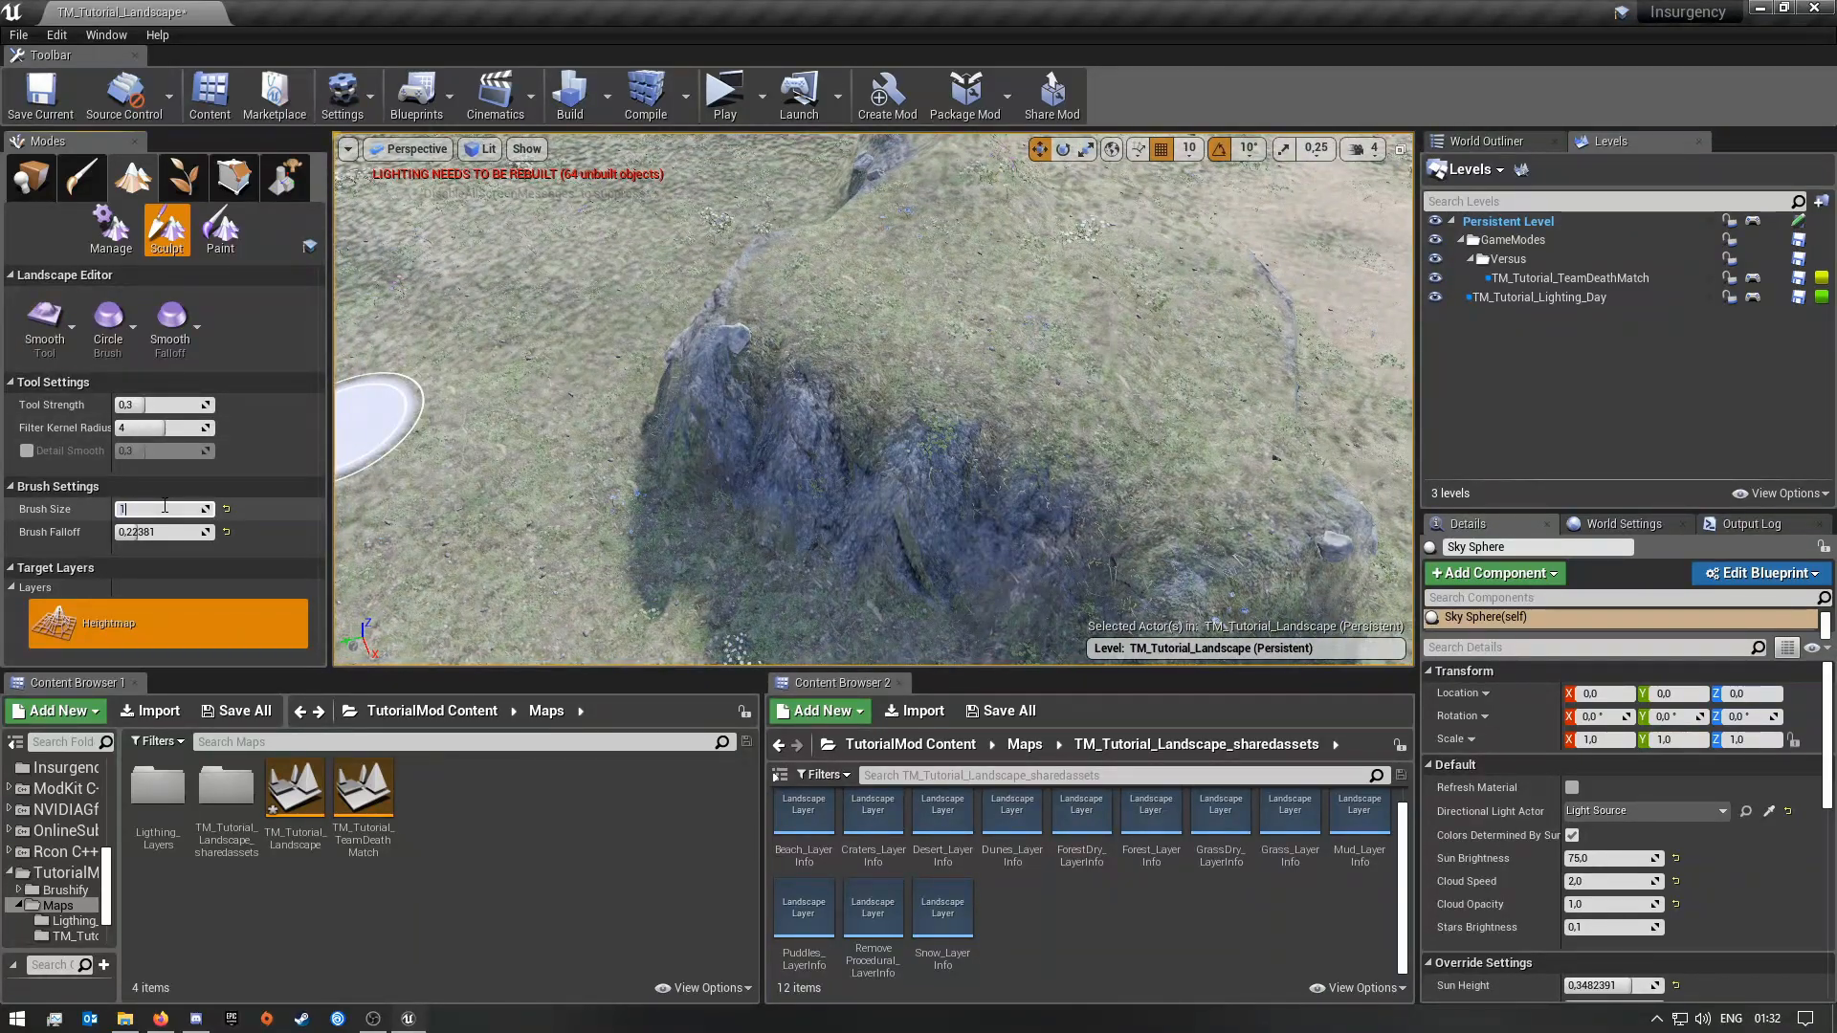
mouse_move(771, 439)
mouse_down()
mouse_move(1005, 521)
mouse_move(816, 381)
mouse_move(804, 294)
mouse_move(1050, 463)
mouse_up()
right_drag(1049, 463, 919, 479)
key(d)
mouse_move(746, 472)
mouse_down()
mouse_move(966, 413)
mouse_move(820, 373)
mouse_up()
key(d)
mouse_move(820, 374)
right_down()
mouse_move(632, 364)
mouse_move(886, 430)
right_up()
mouse_move(886, 431)
mouse_down()
mouse_move(777, 365)
mouse_move(731, 418)
mouse_move(848, 375)
mouse_move(833, 255)
mouse_move(939, 289)
mouse_up()
key(s)
mouse_move(939, 289)
right_down()
mouse_move(862, 289)
mouse_move(938, 289)
mouse_move(861, 345)
right_up()
mouse_move(861, 344)
mouse_down()
mouse_move(734, 422)
mouse_move(935, 402)
mouse_move(866, 407)
mouse_up()
mouse_move(866, 406)
right_down()
mouse_move(914, 416)
mouse_move(737, 450)
right_up()
mouse_move(738, 451)
mouse_down()
mouse_move(910, 283)
mouse_move(852, 421)
mouse_up()
right_drag(852, 421, 734, 520)
key(s)
mouse_move(734, 520)
mouse_down()
mouse_move(988, 427)
mouse_move(1101, 411)
mouse_move(976, 390)
mouse_move(808, 525)
mouse_up()
mouse_move(808, 525)
right_down()
mouse_move(689, 550)
mouse_move(689, 431)
mouse_move(833, 459)
mouse_move(986, 407)
mouse_move(1100, 330)
mouse_move(1119, 282)
right_up()
key(w)
key(w)
right_drag(878, 287, 878, 422)
key(s)
mouse_move(1045, 320)
mouse_down()
mouse_move(772, 349)
mouse_move(1001, 328)
mouse_move(750, 497)
mouse_up()
key(w)
mouse_move(750, 496)
right_down()
mouse_move(861, 497)
mouse_move(727, 402)
mouse_move(583, 364)
mouse_move(354, 450)
mouse_move(459, 407)
mouse_move(708, 392)
right_up()
key(w)
key(s)
key(a)
key(s)
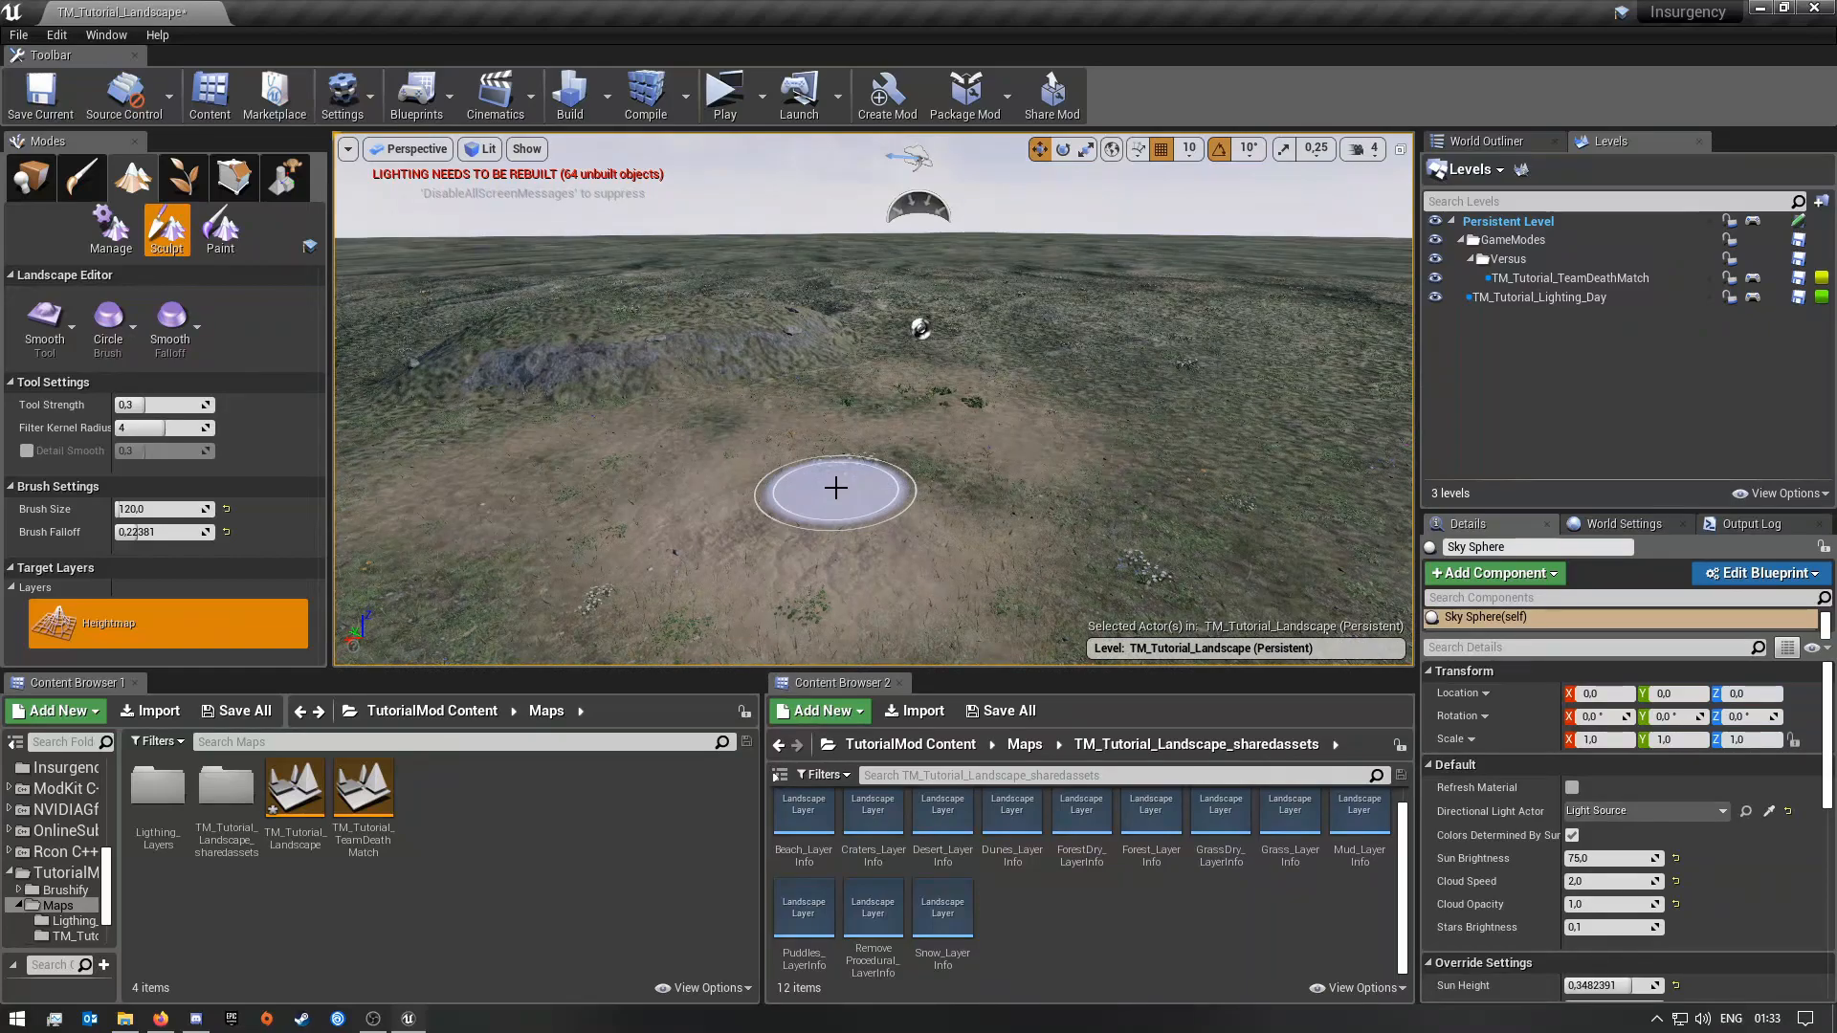
Step: Save the modified TM_Tutorial_Landscape level and open the Scenarios folder of TutorialMod Content
click(237, 711)
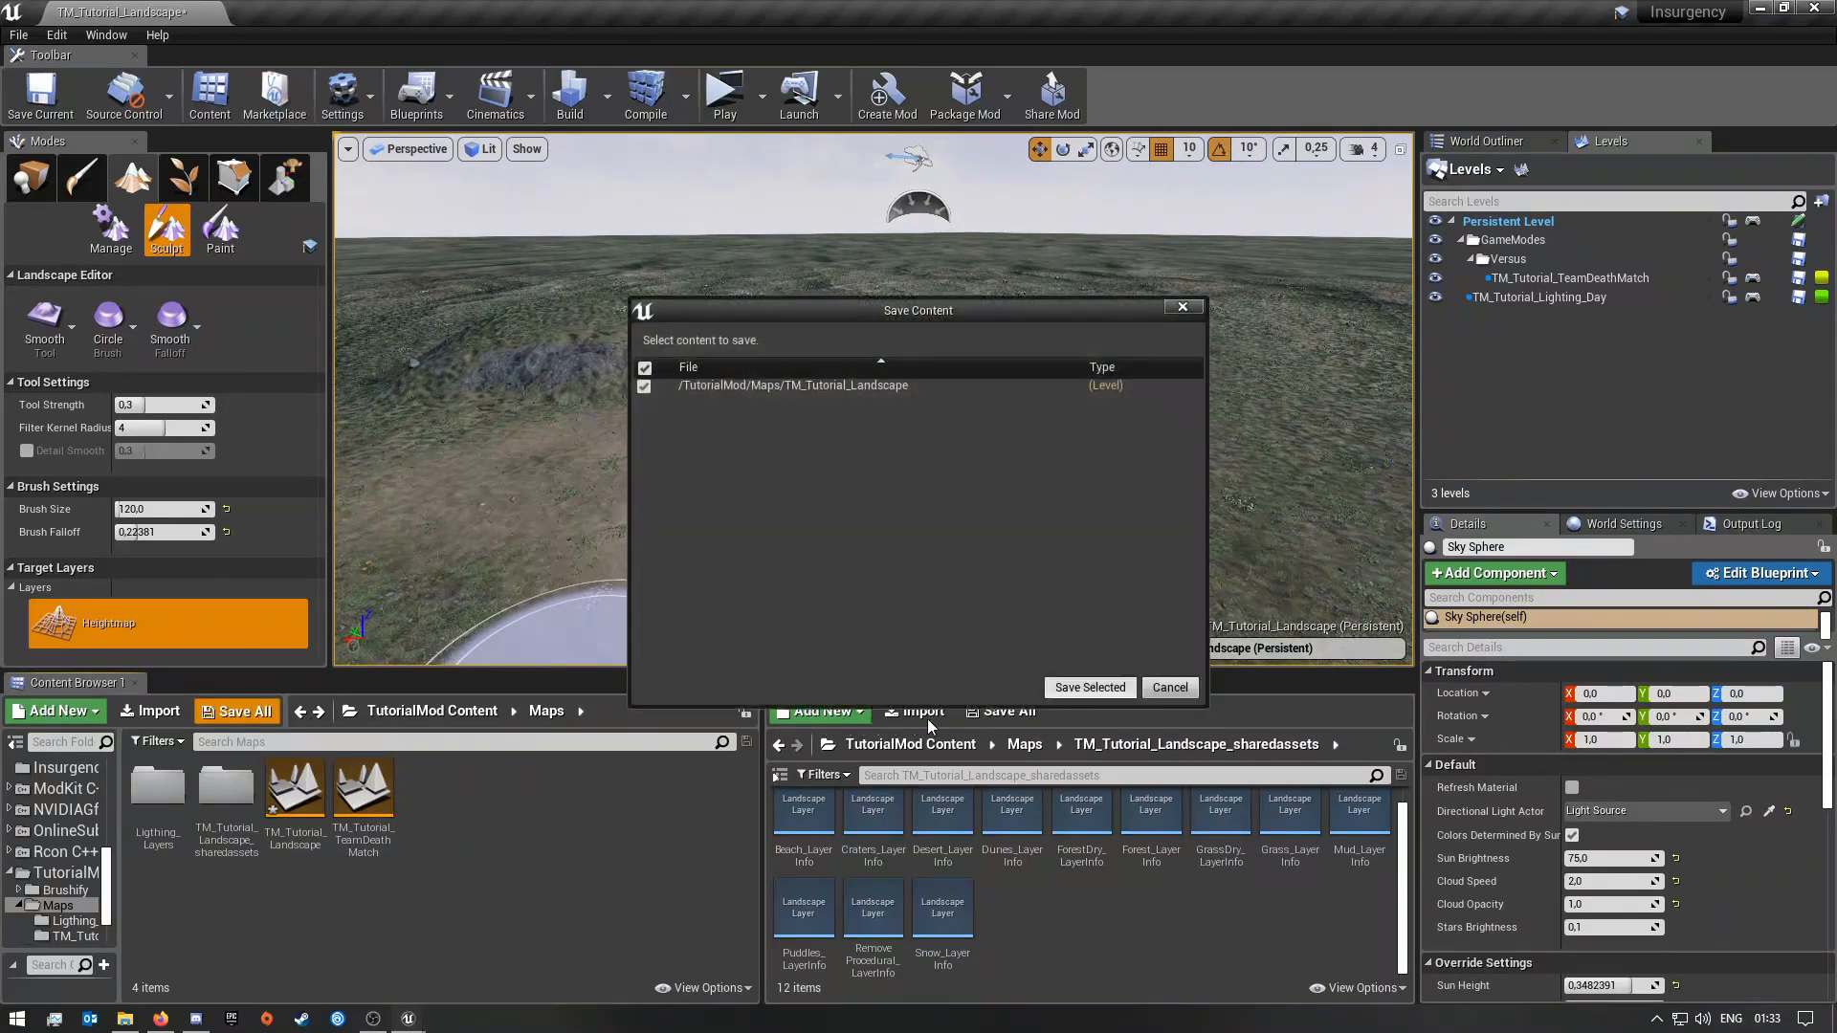
click(1086, 687)
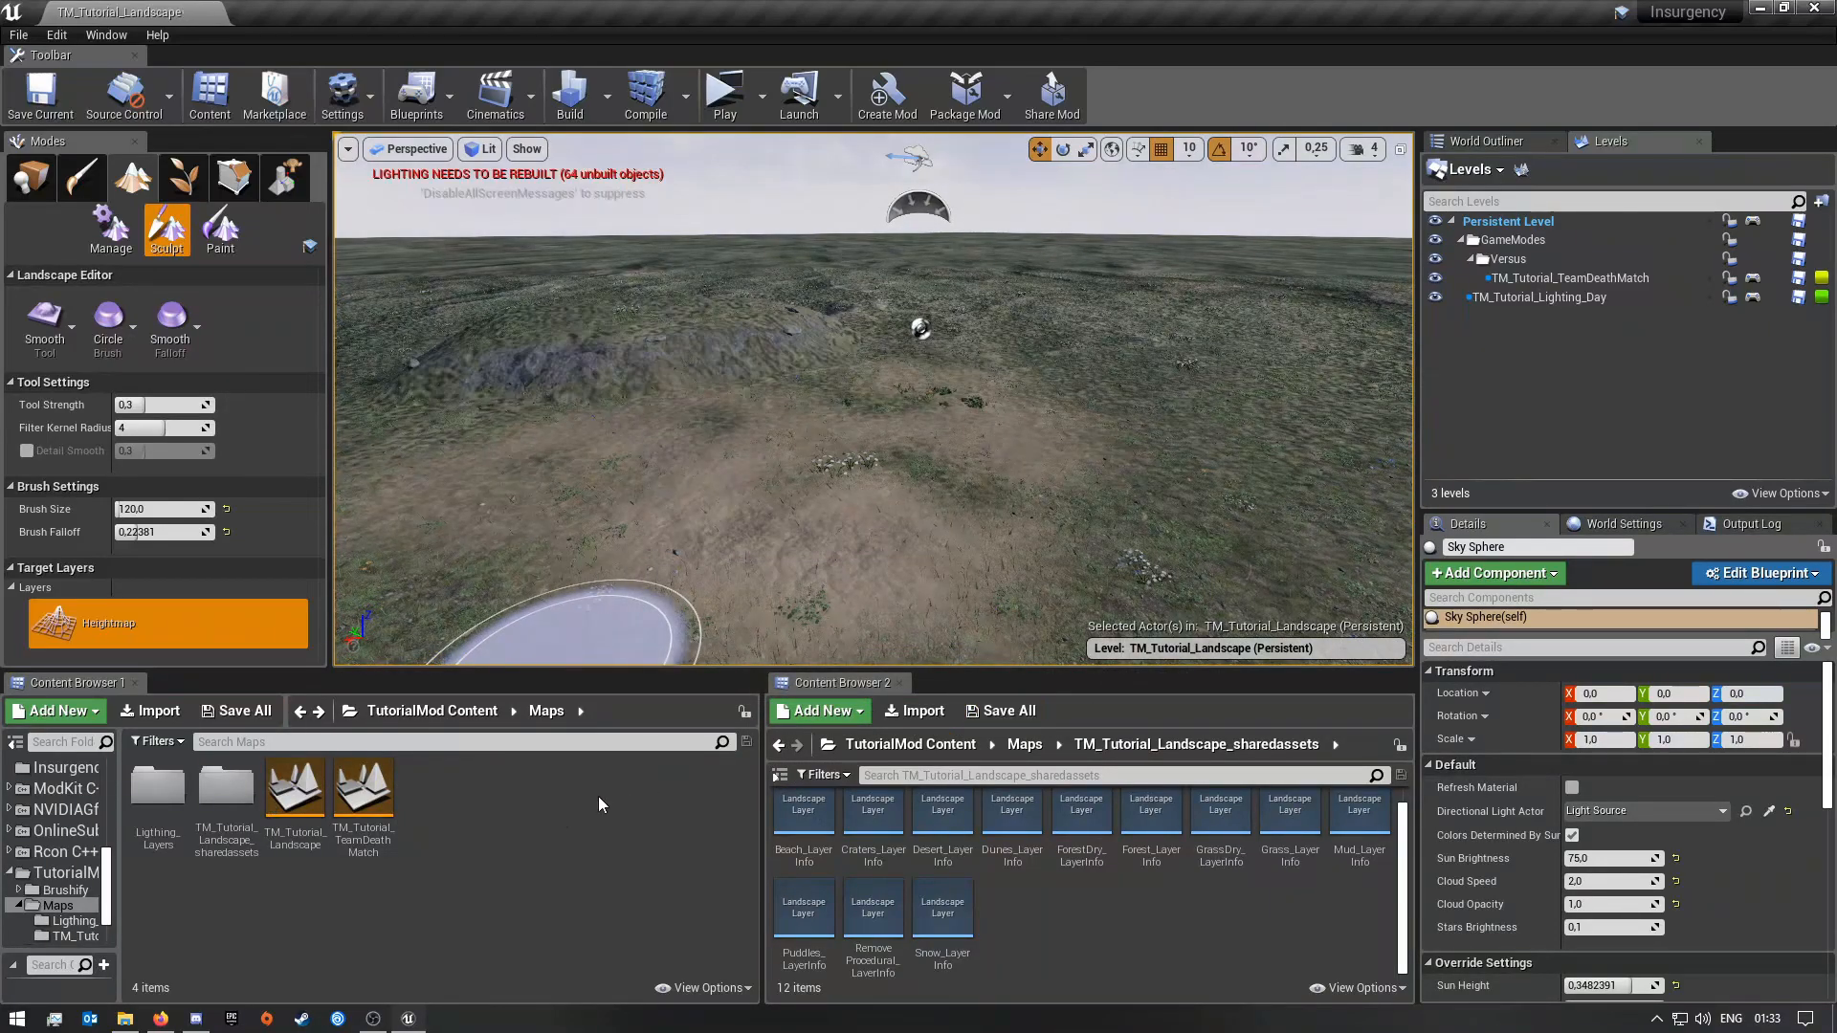
click(453, 710)
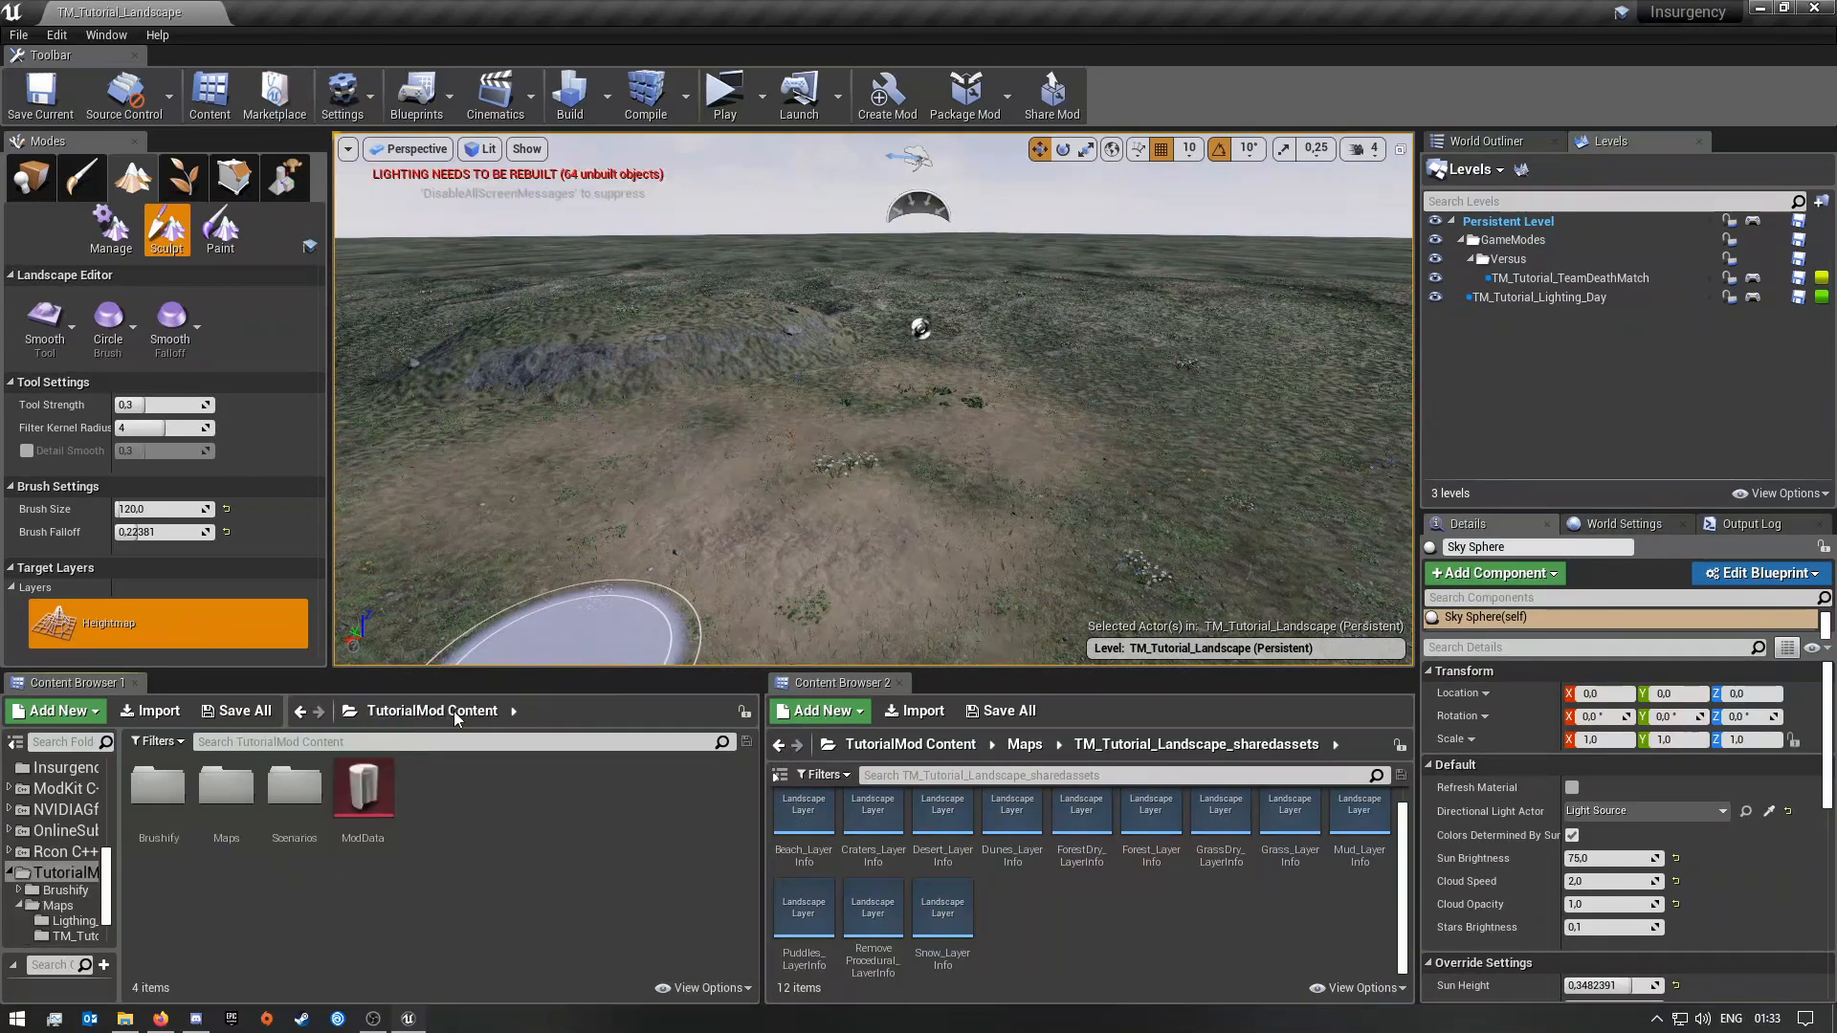
double_click(301, 807)
Step: Create an Insurgency Scenario asset of class ScenarioMultiplayer in the Scenarios folder
right_click(381, 839)
mouse_move(459, 708)
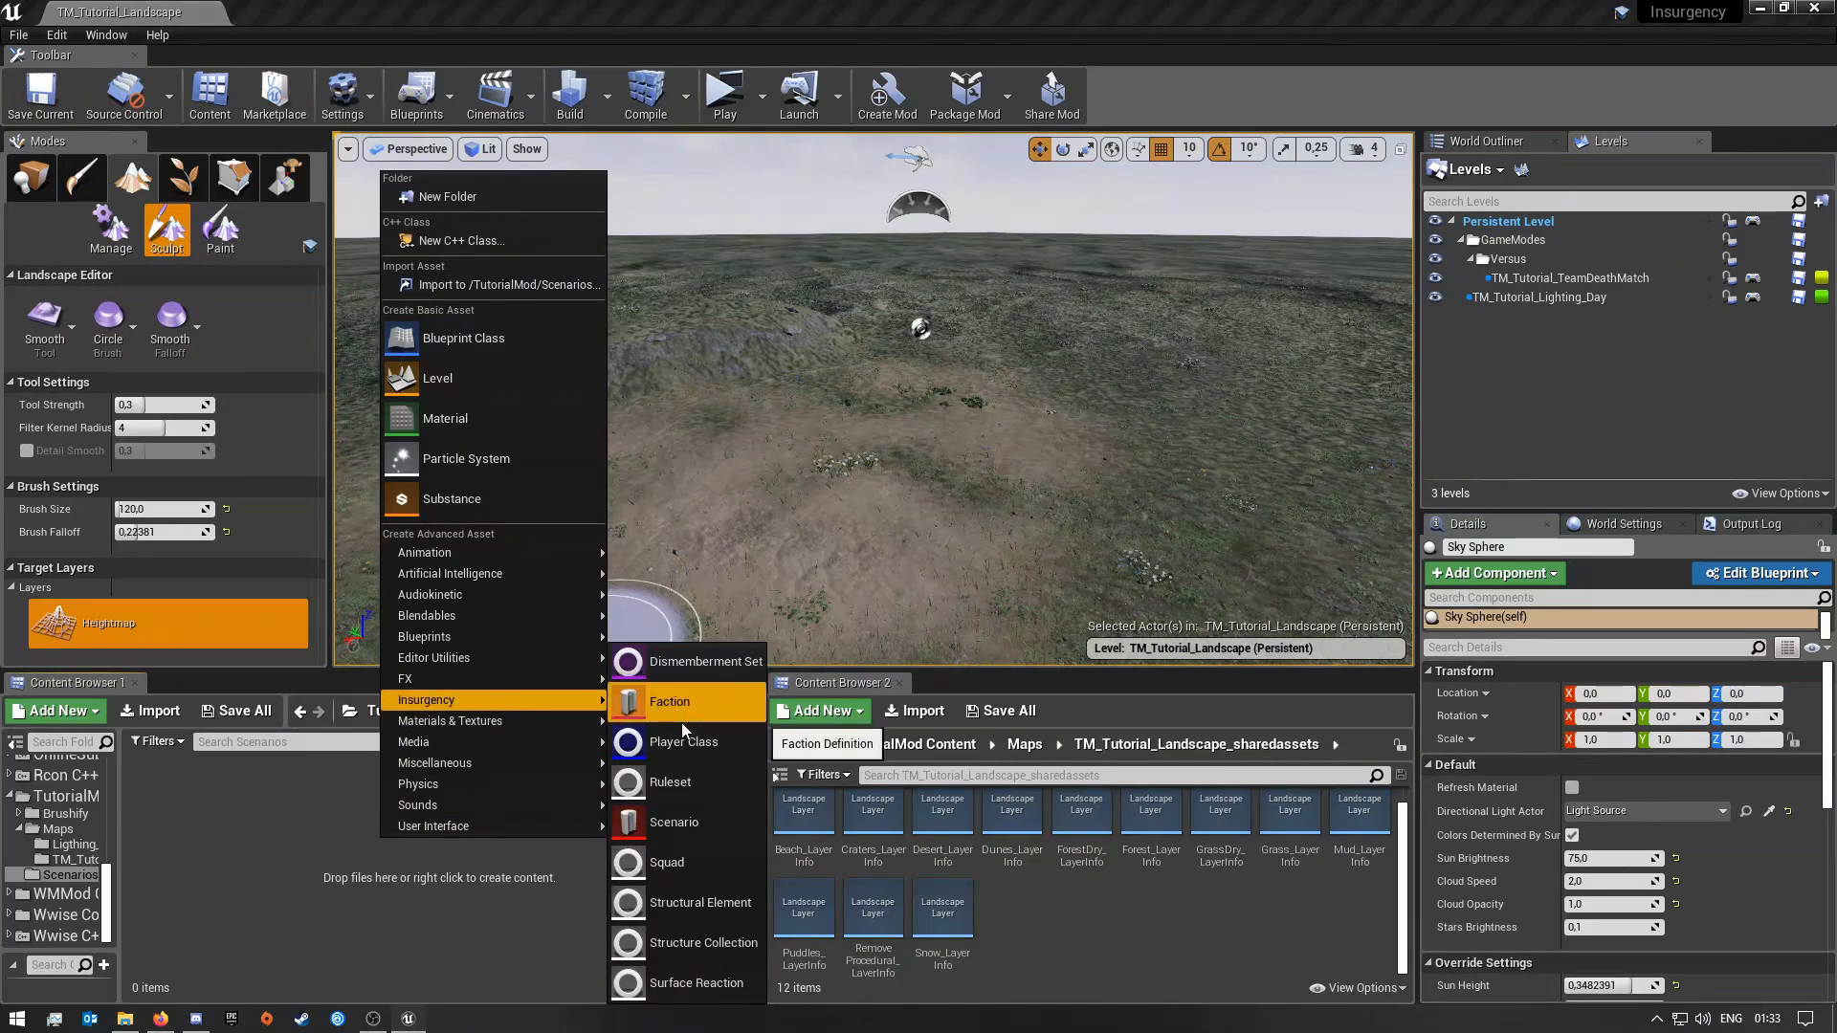
click(679, 827)
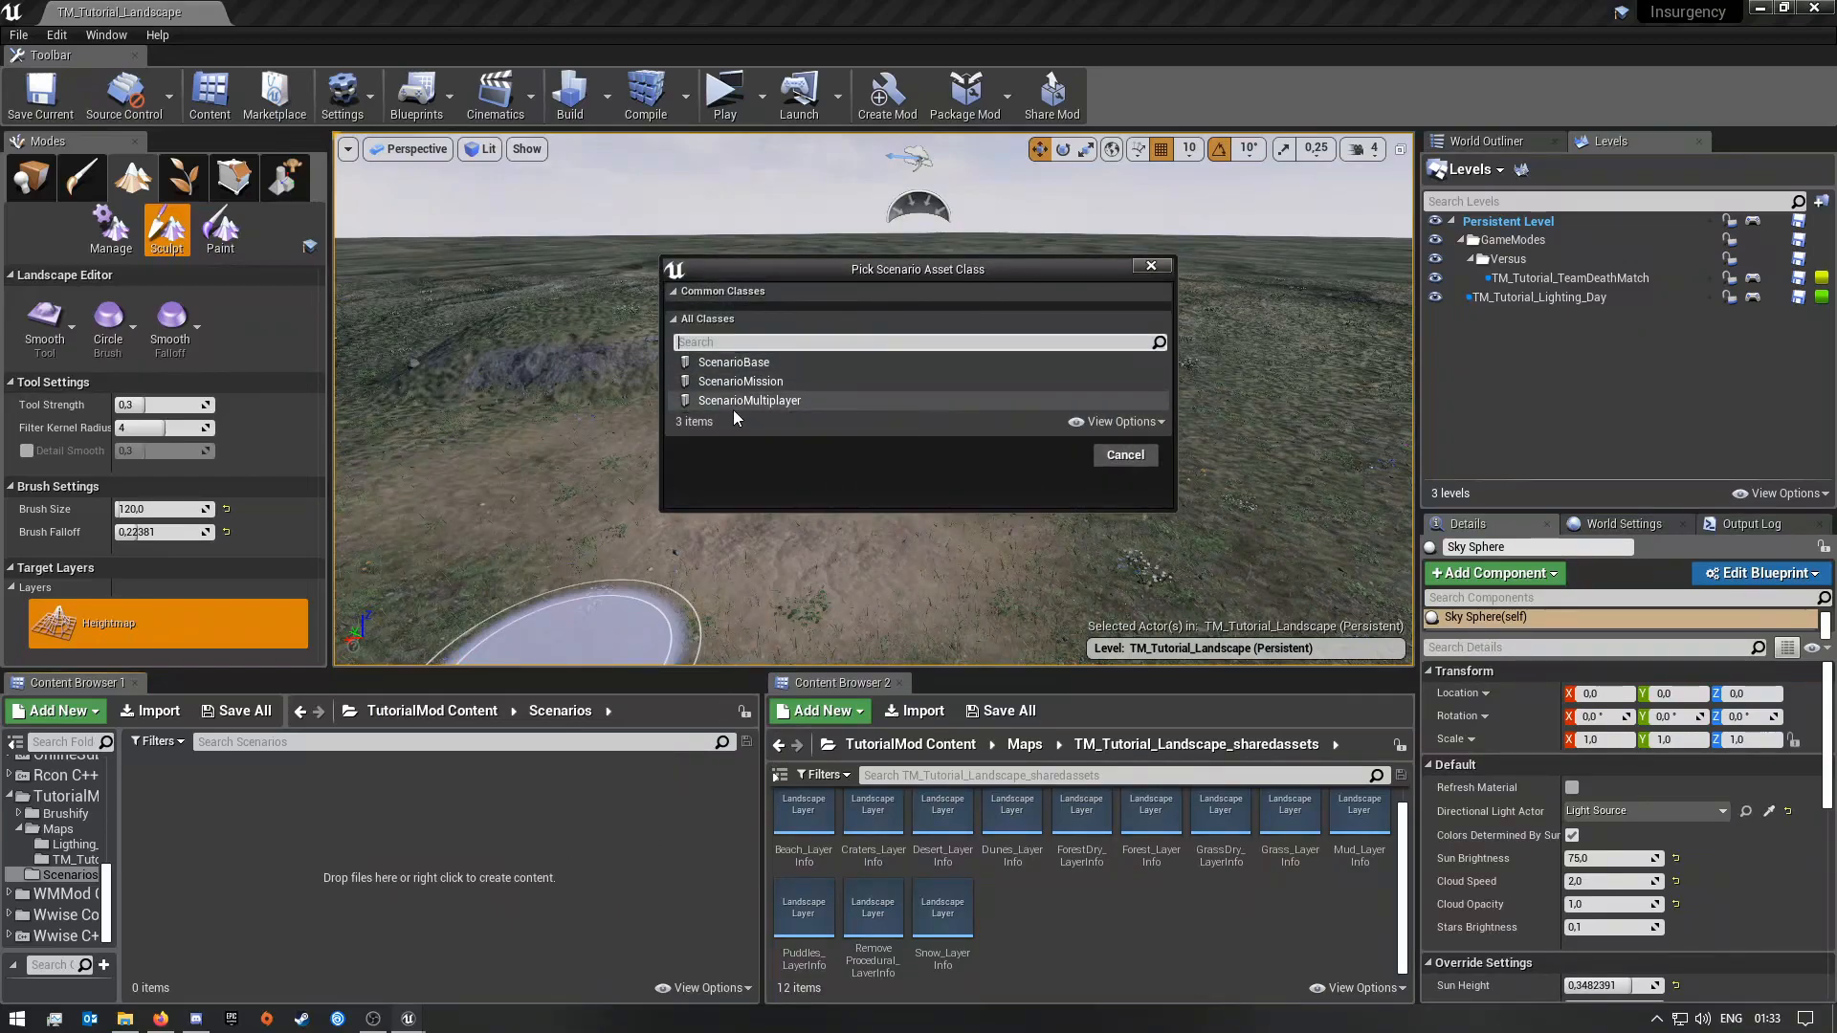
click(767, 403)
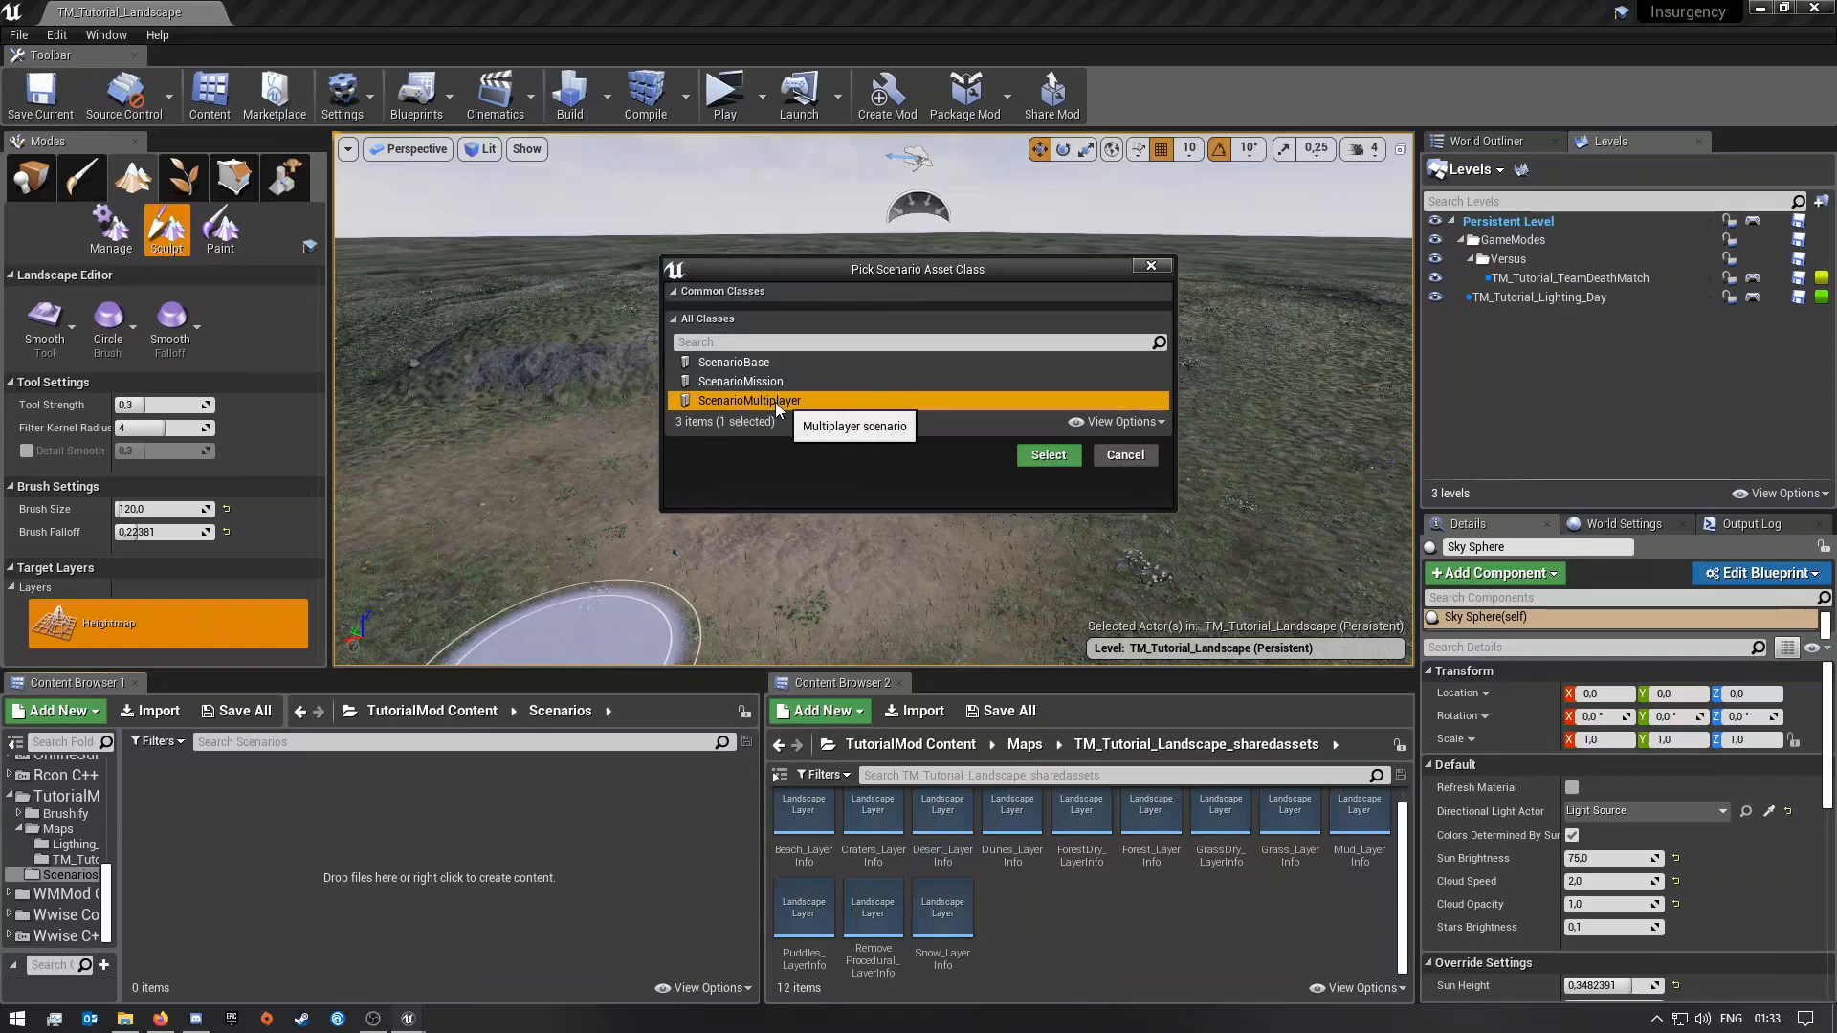
click(1048, 455)
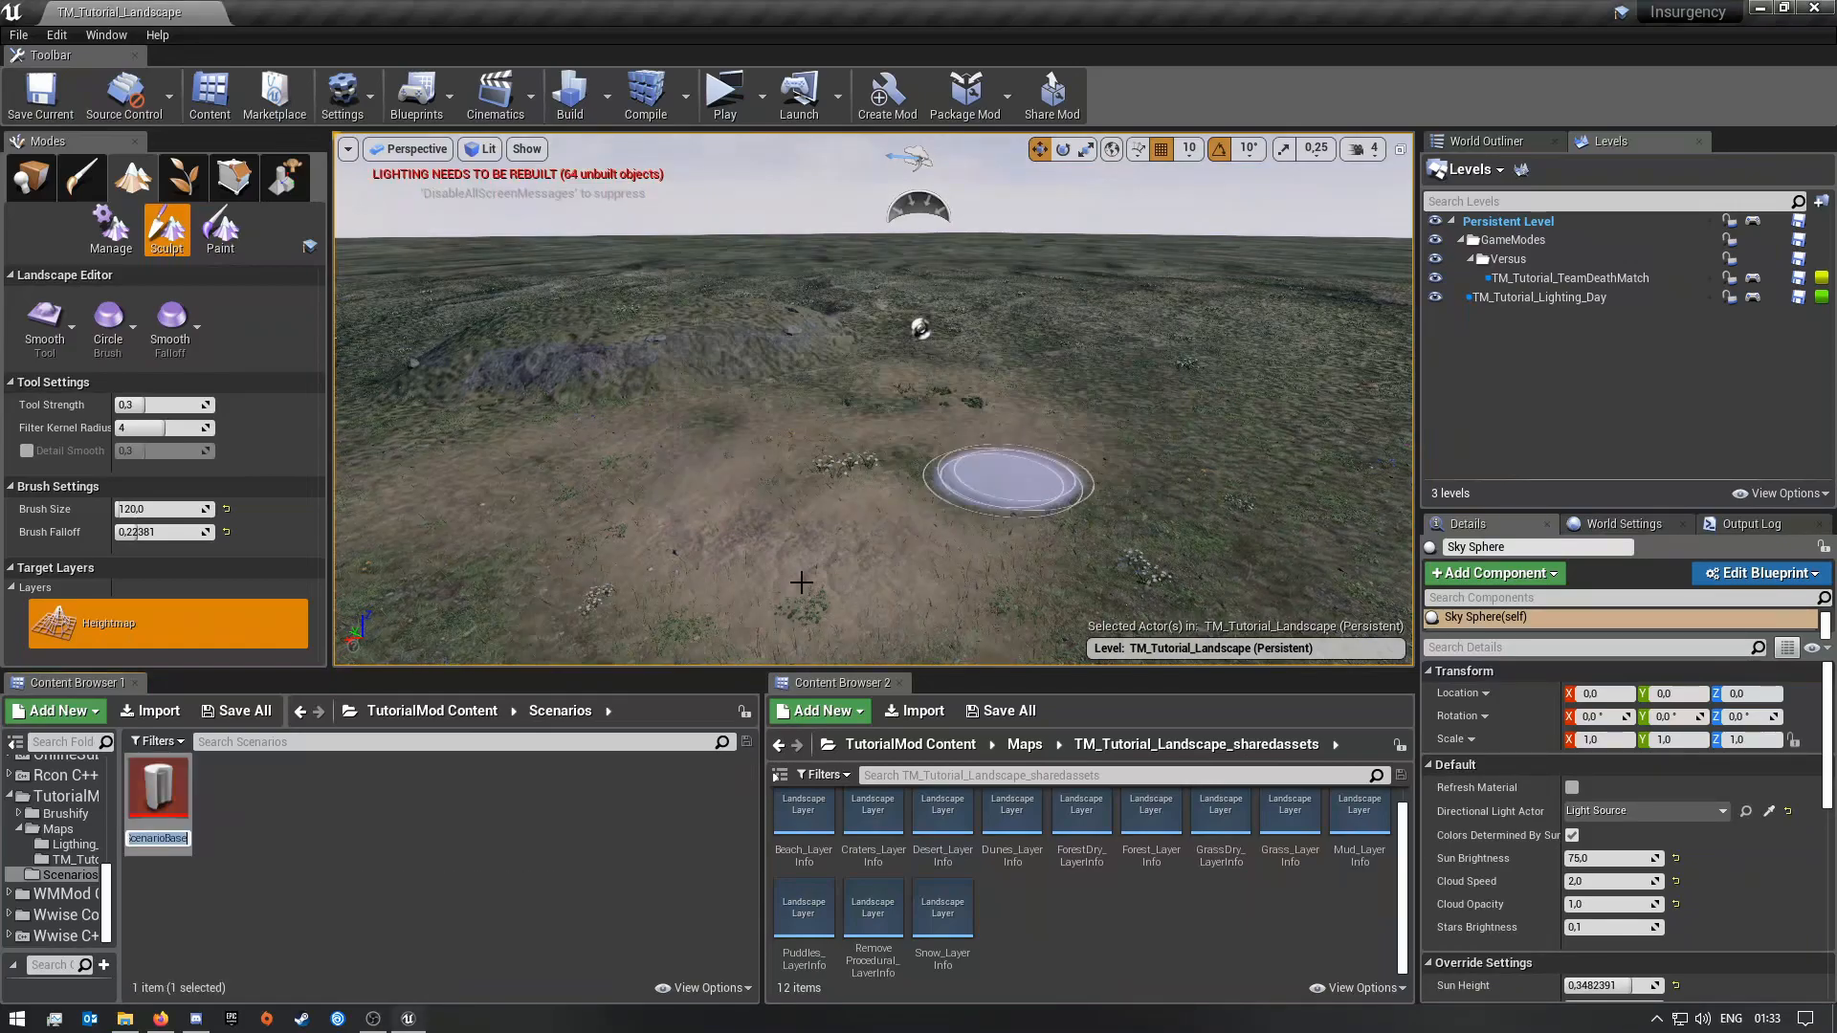
Step: Examine how the existing scenarios are named in the Scenarios folder of WMMod Content, using the second content browser
right_click(168, 809)
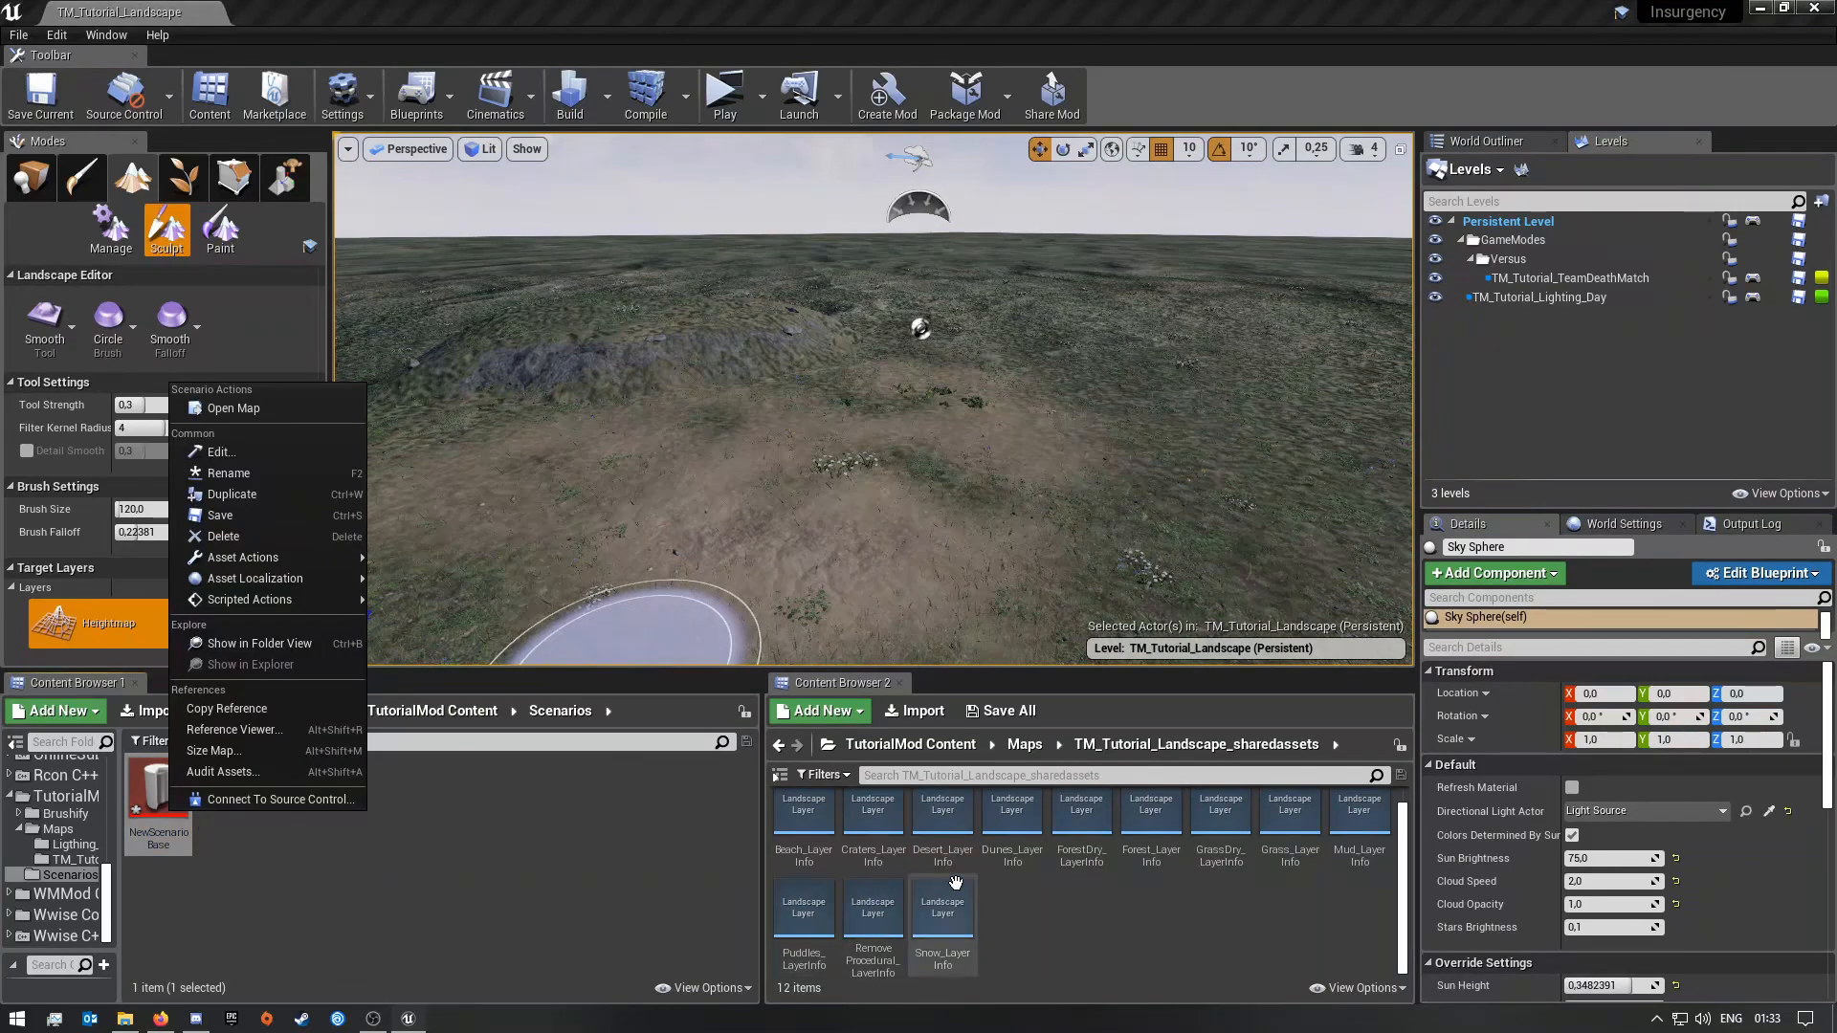
click(780, 746)
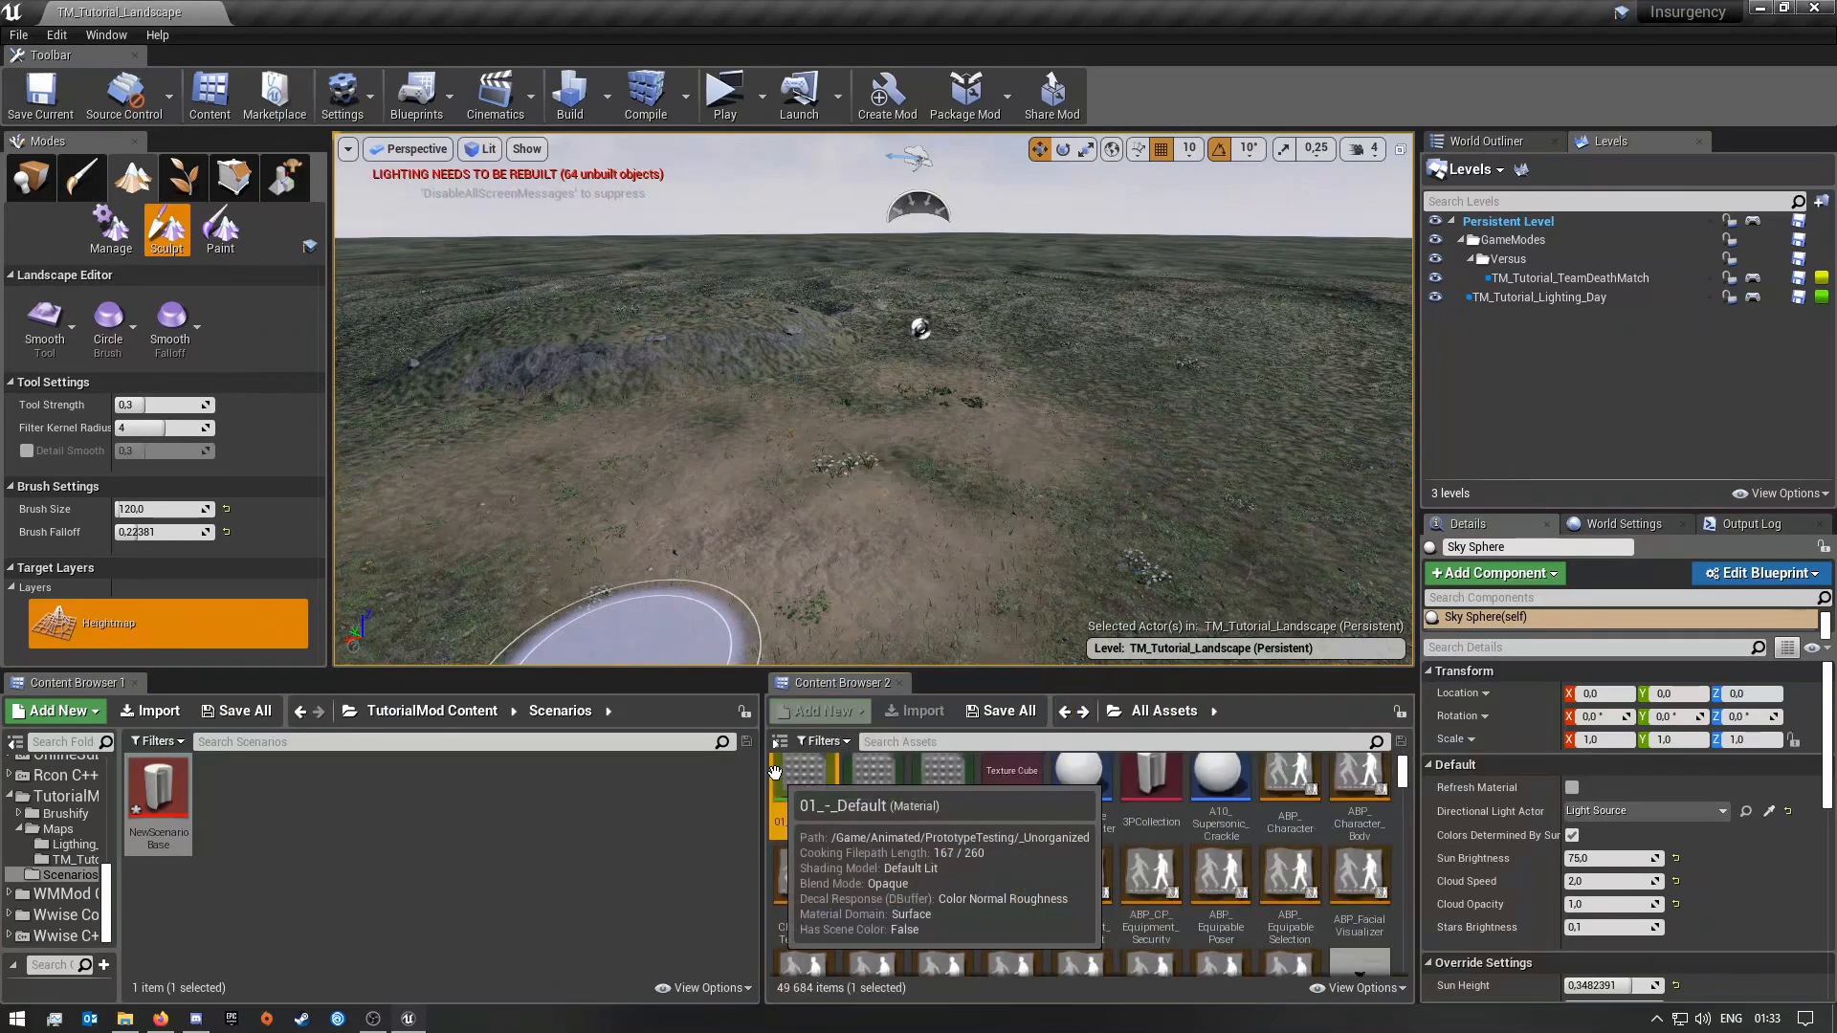
click(1082, 711)
click(778, 744)
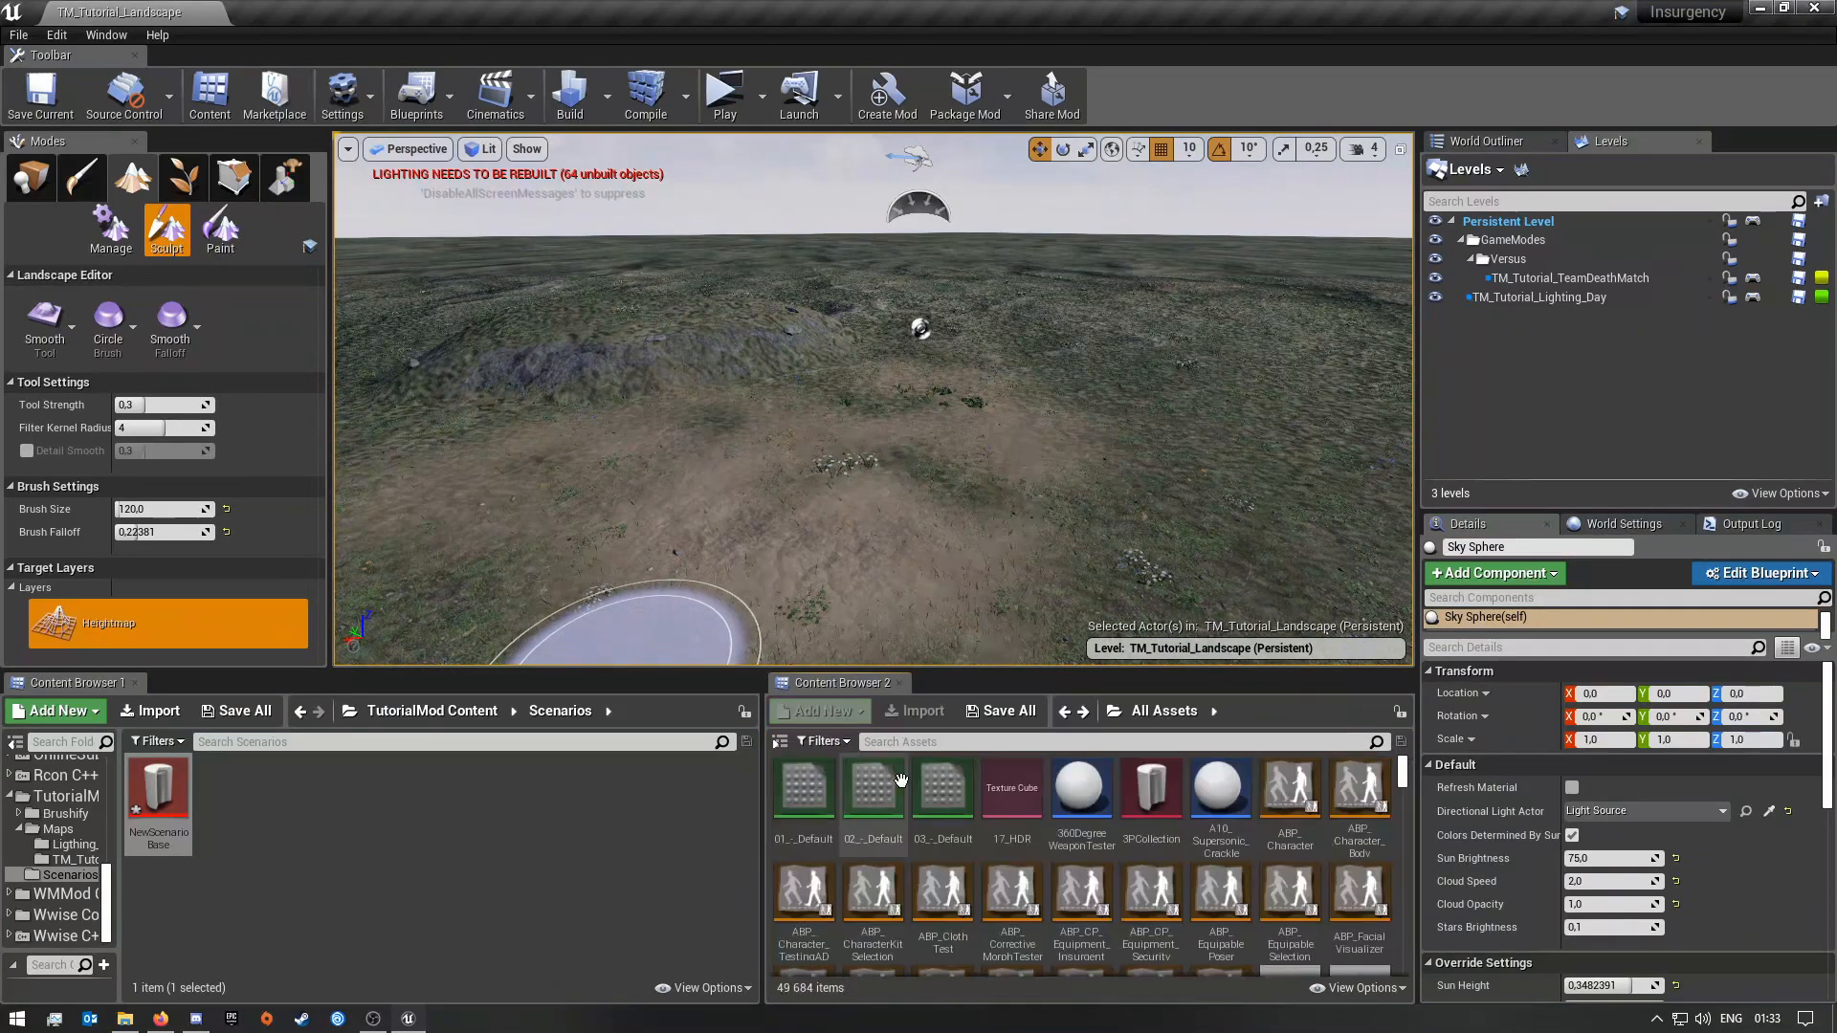
click(779, 748)
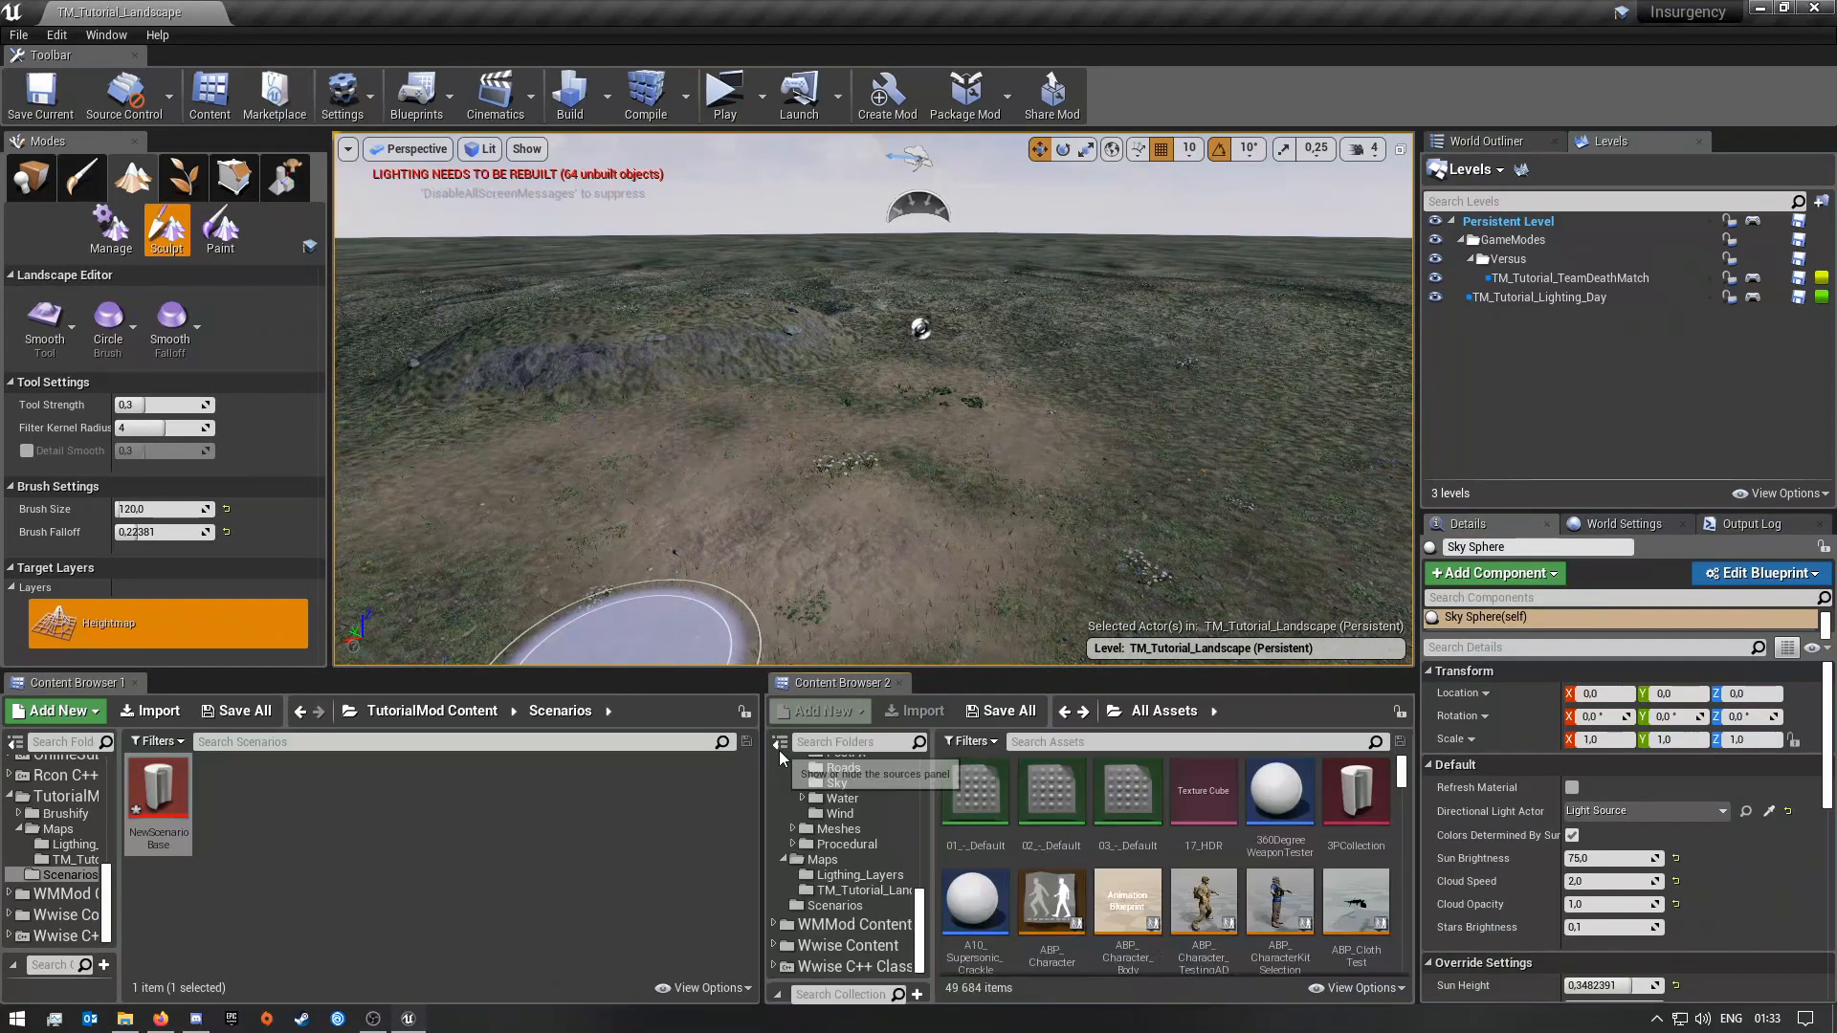
click(846, 926)
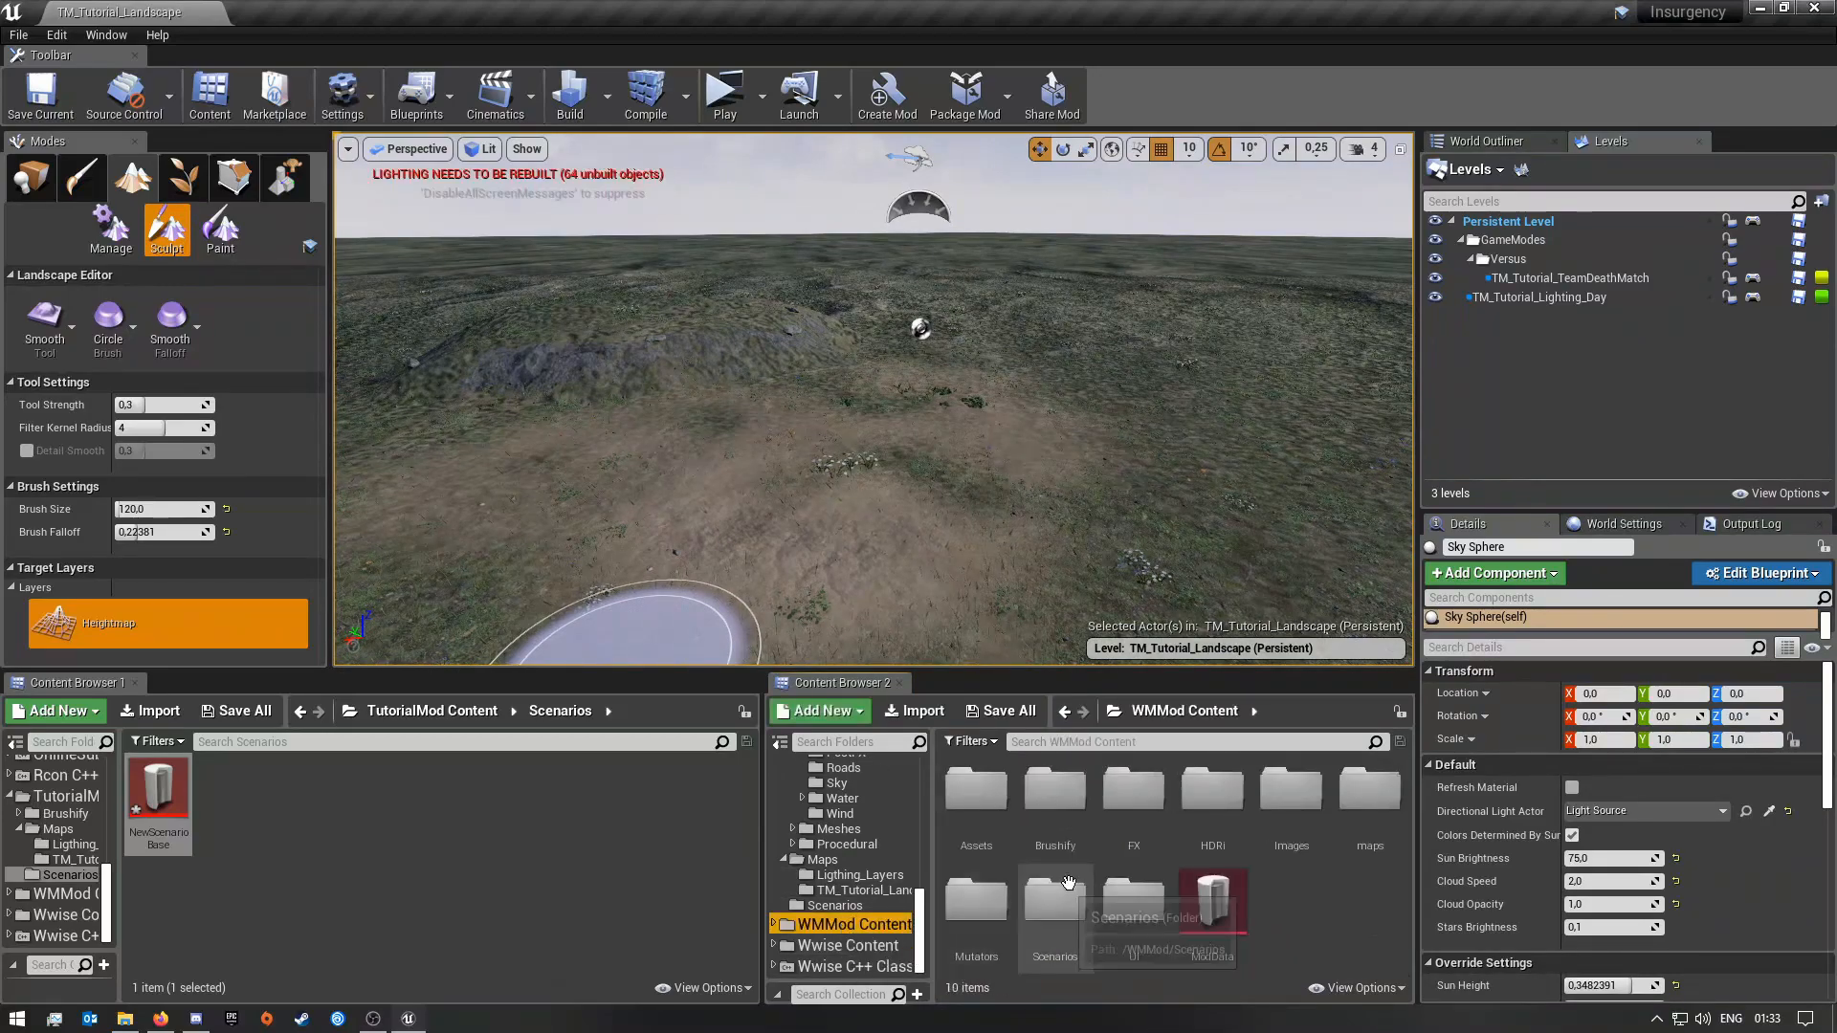
double_click(1058, 930)
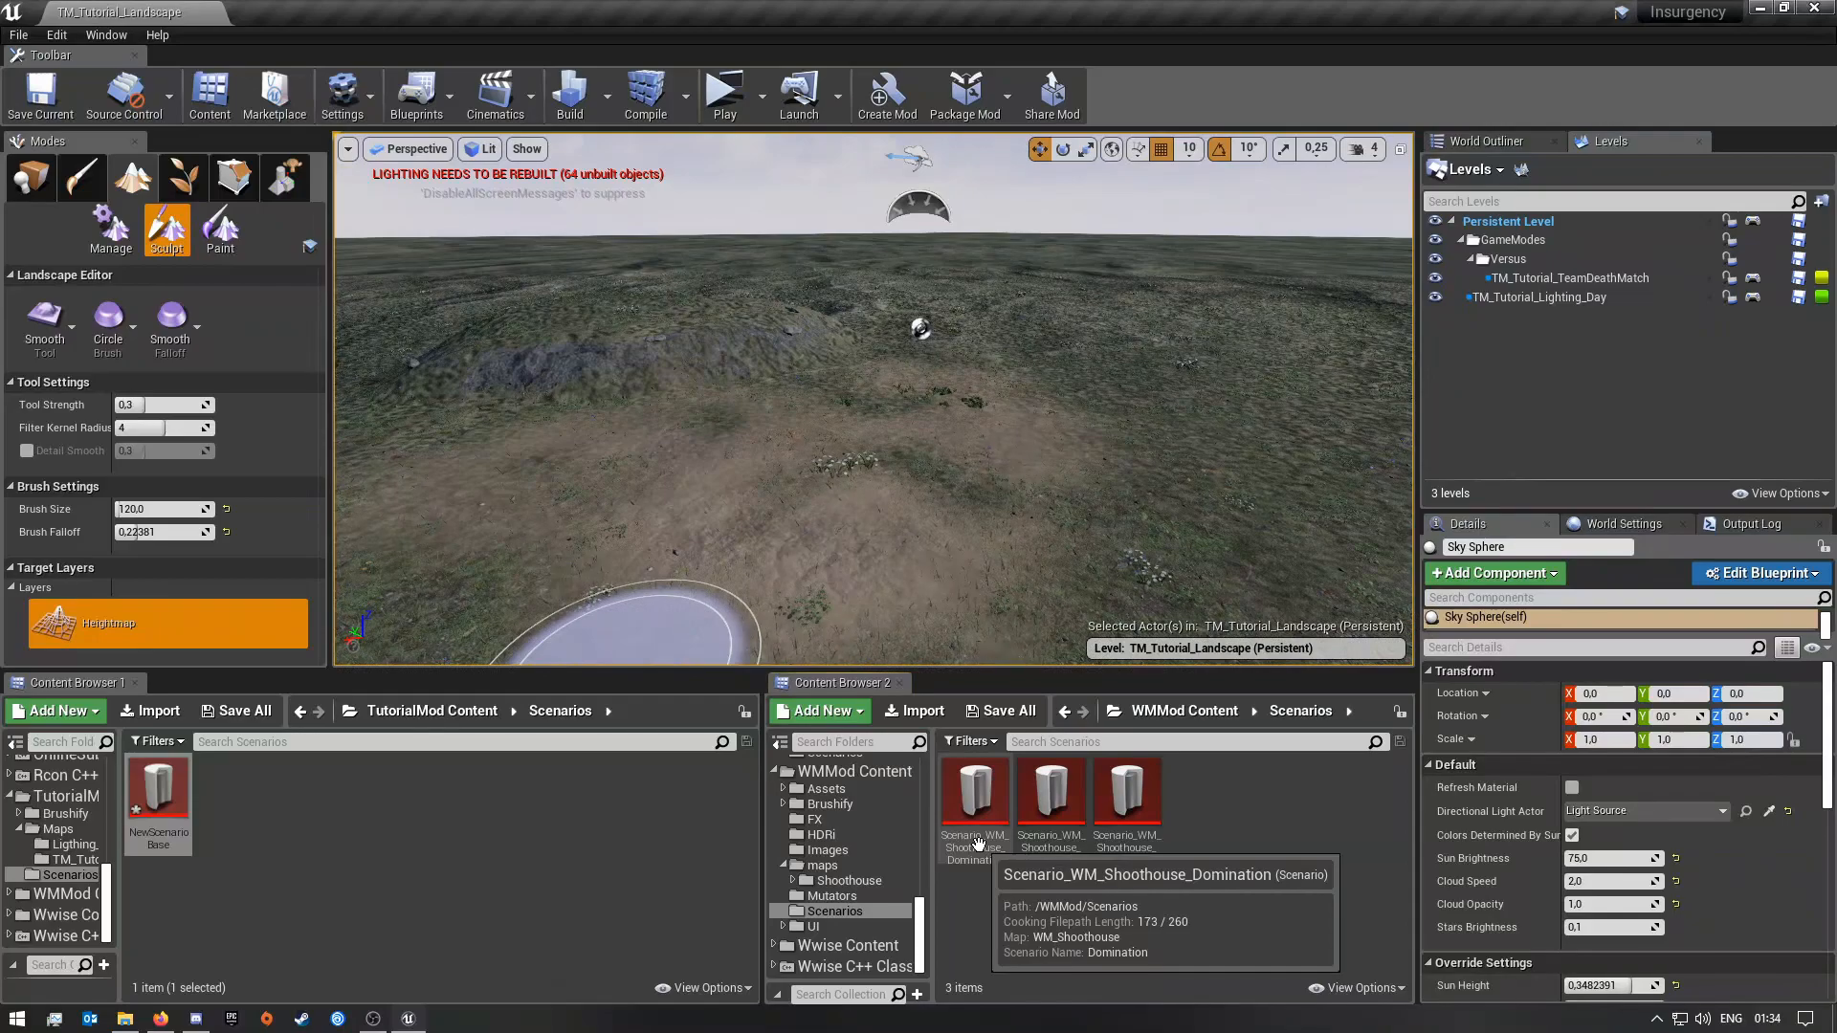
Step: Rename the new scenario asset as Scenario_TM_Tutorial_TeamDeathmatch
right_click(141, 803)
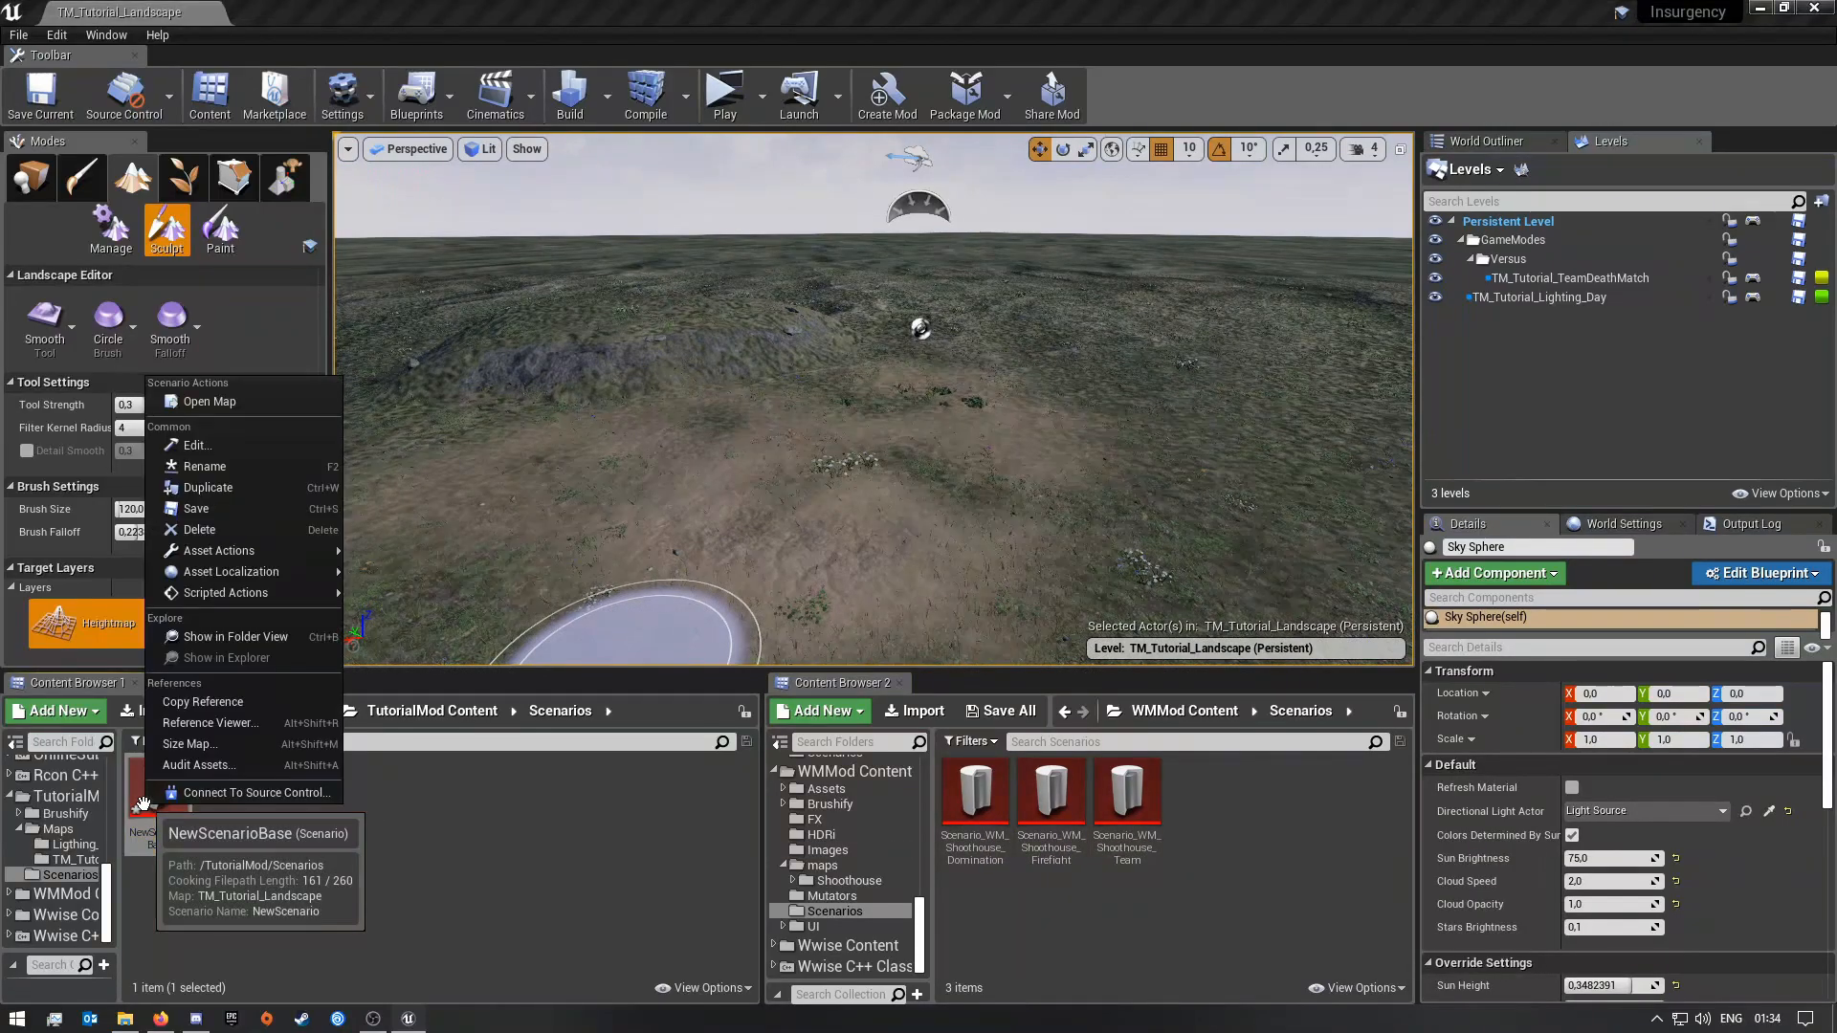
click(213, 471)
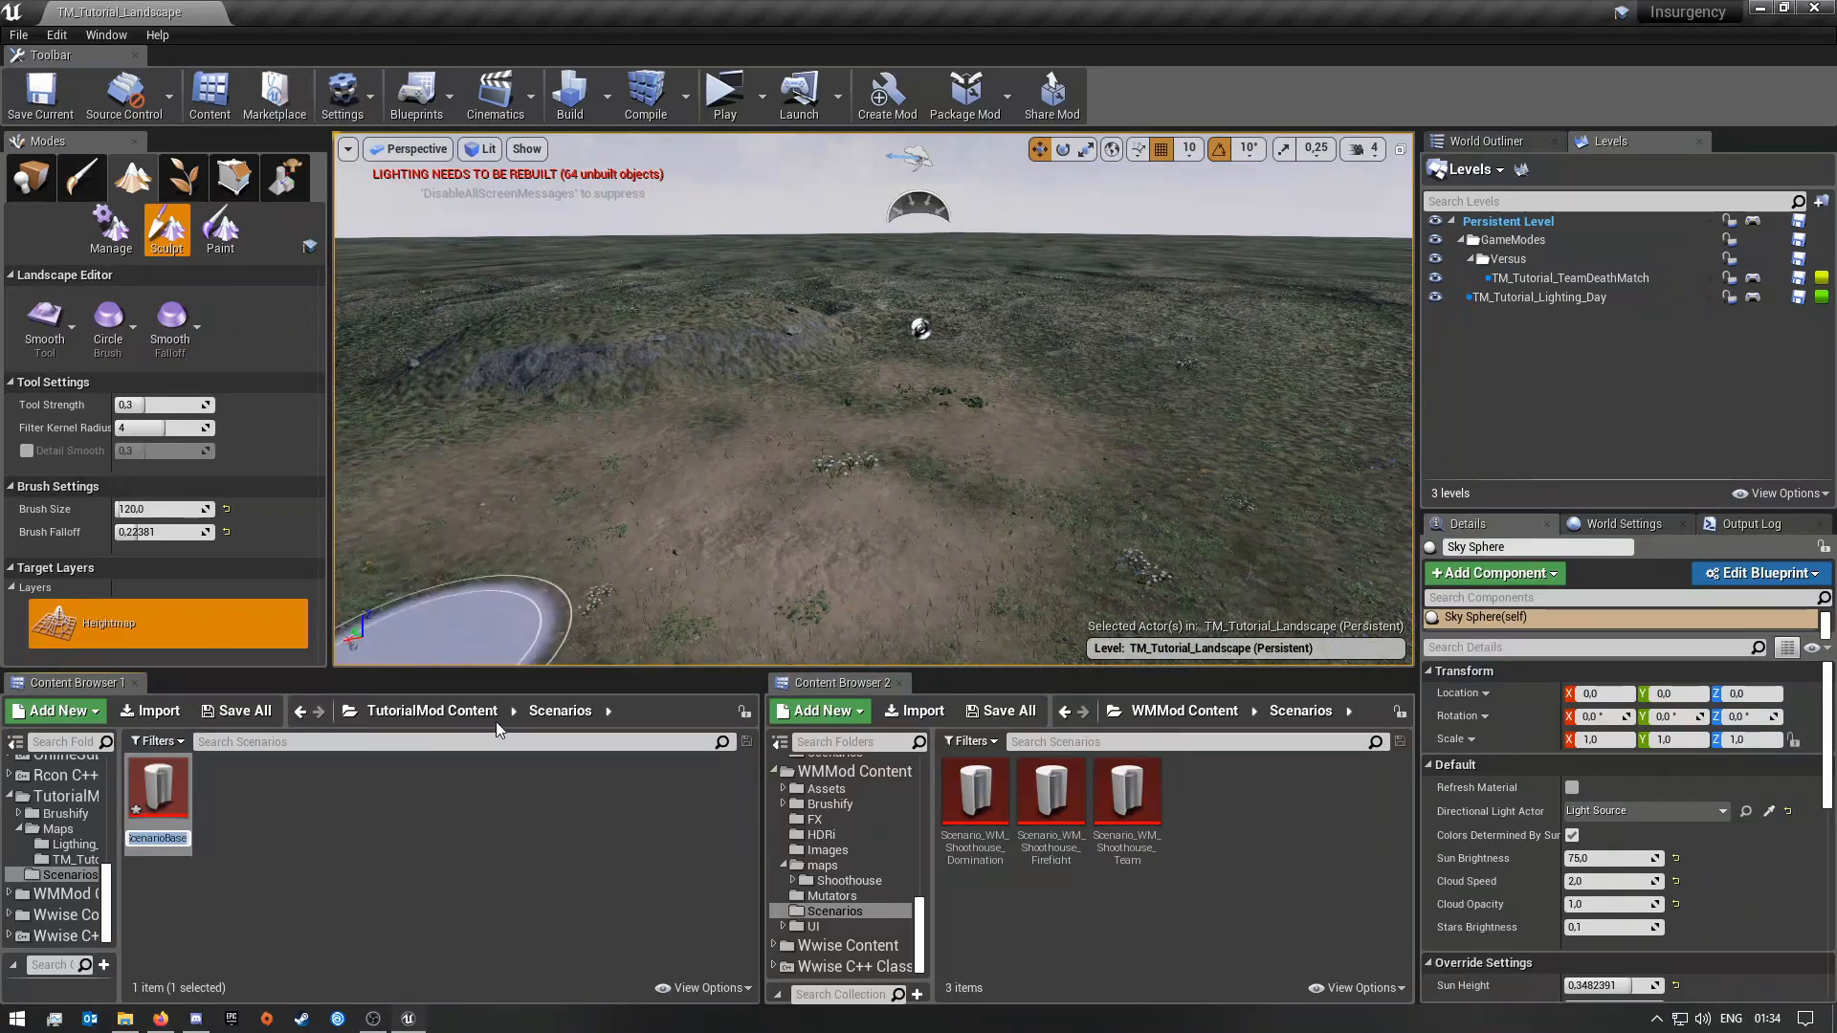
right_click(149, 806)
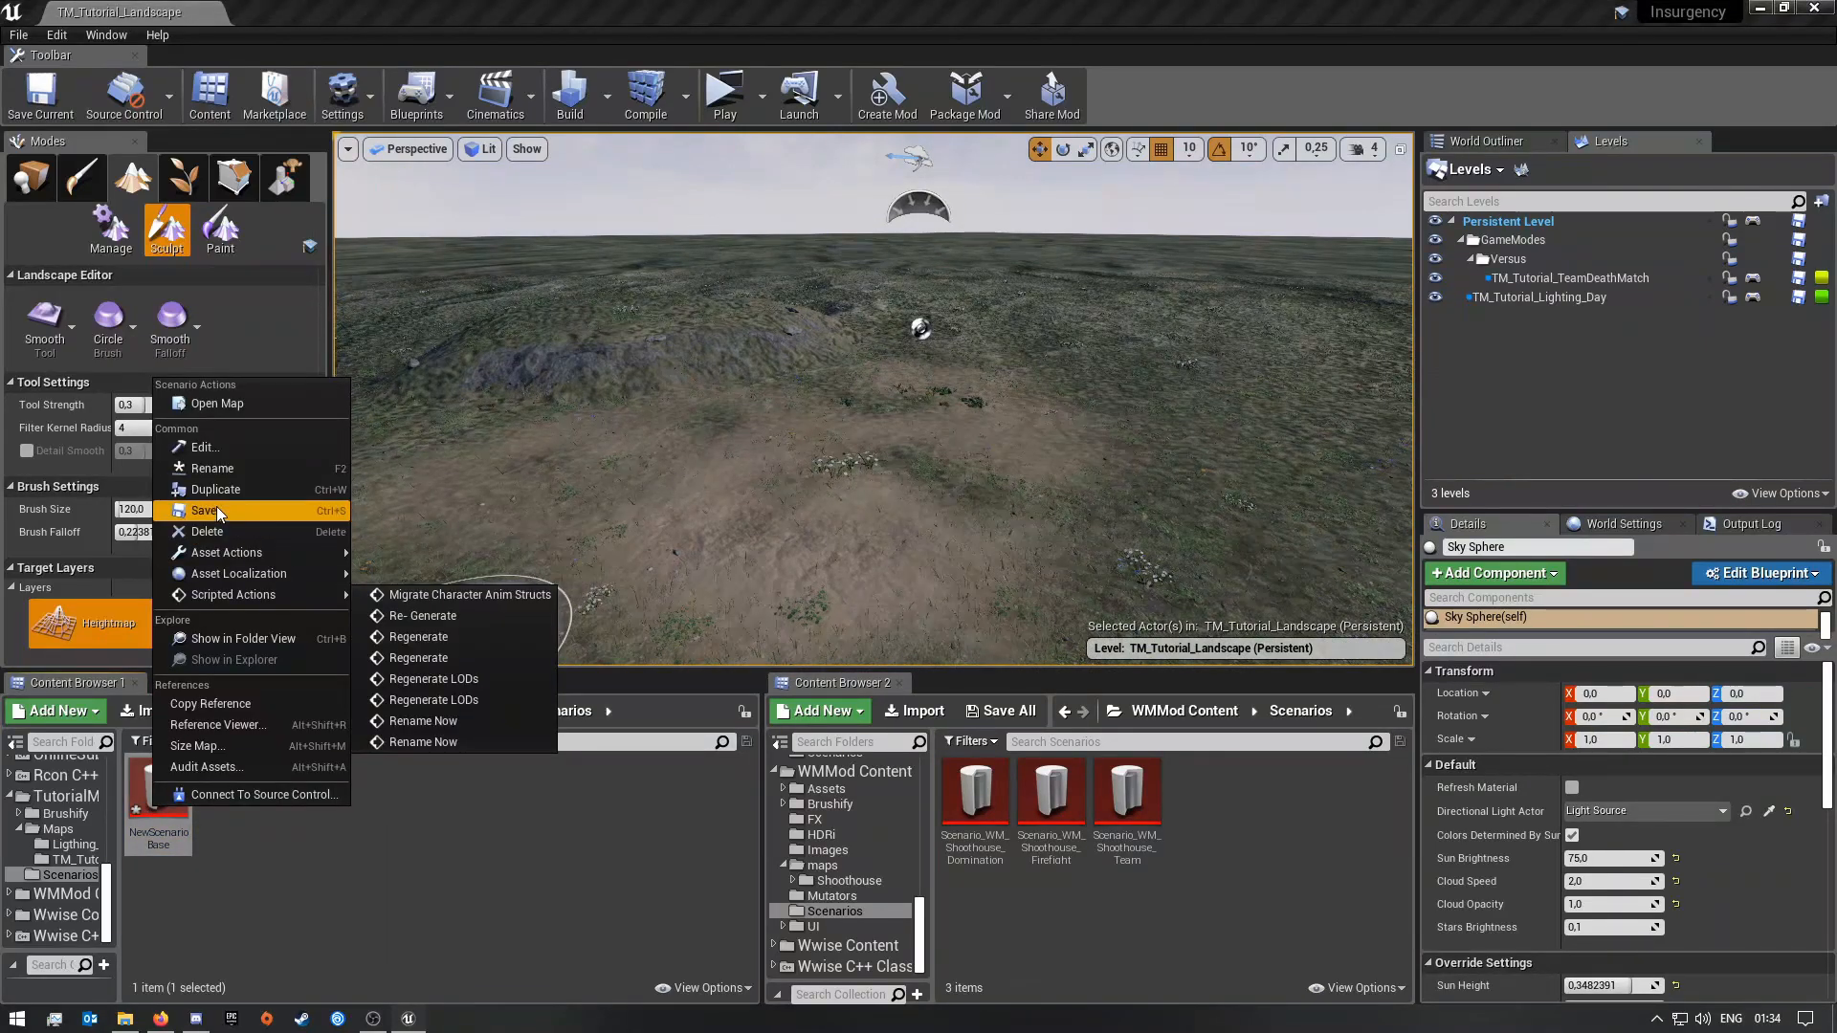
click(215, 474)
text(S)
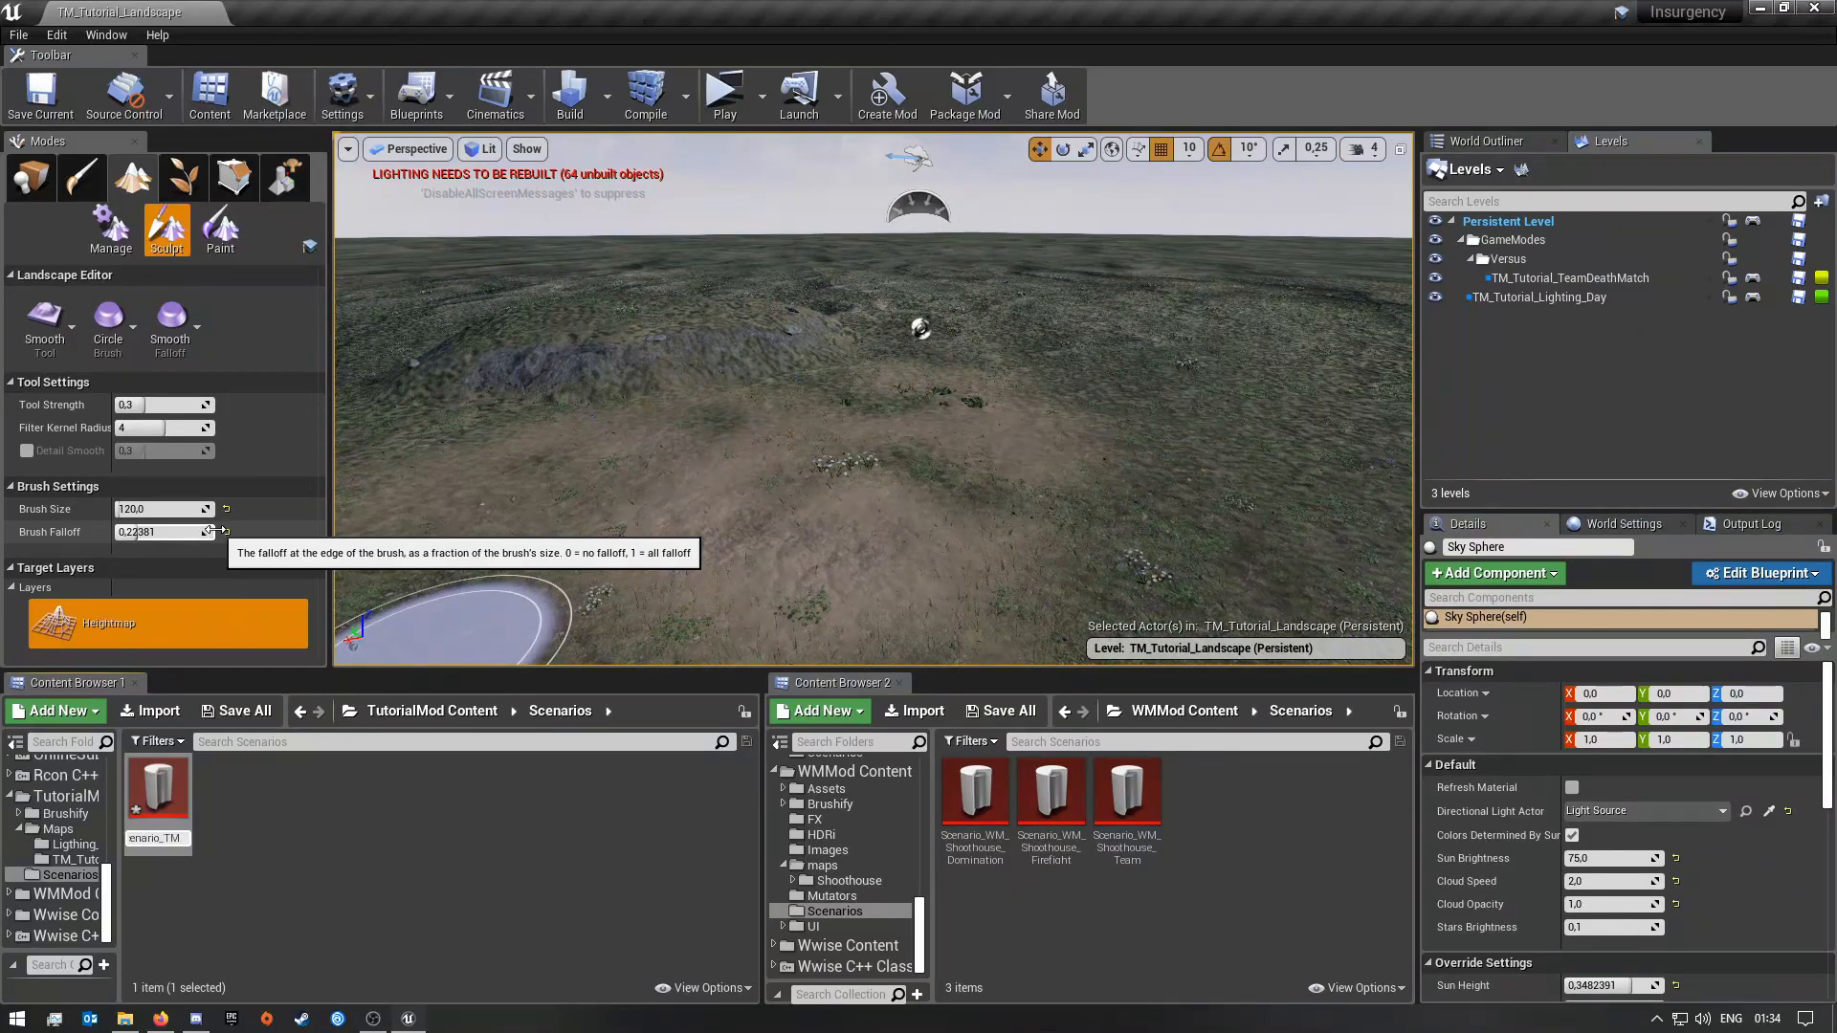
text(torial)
key(Return)
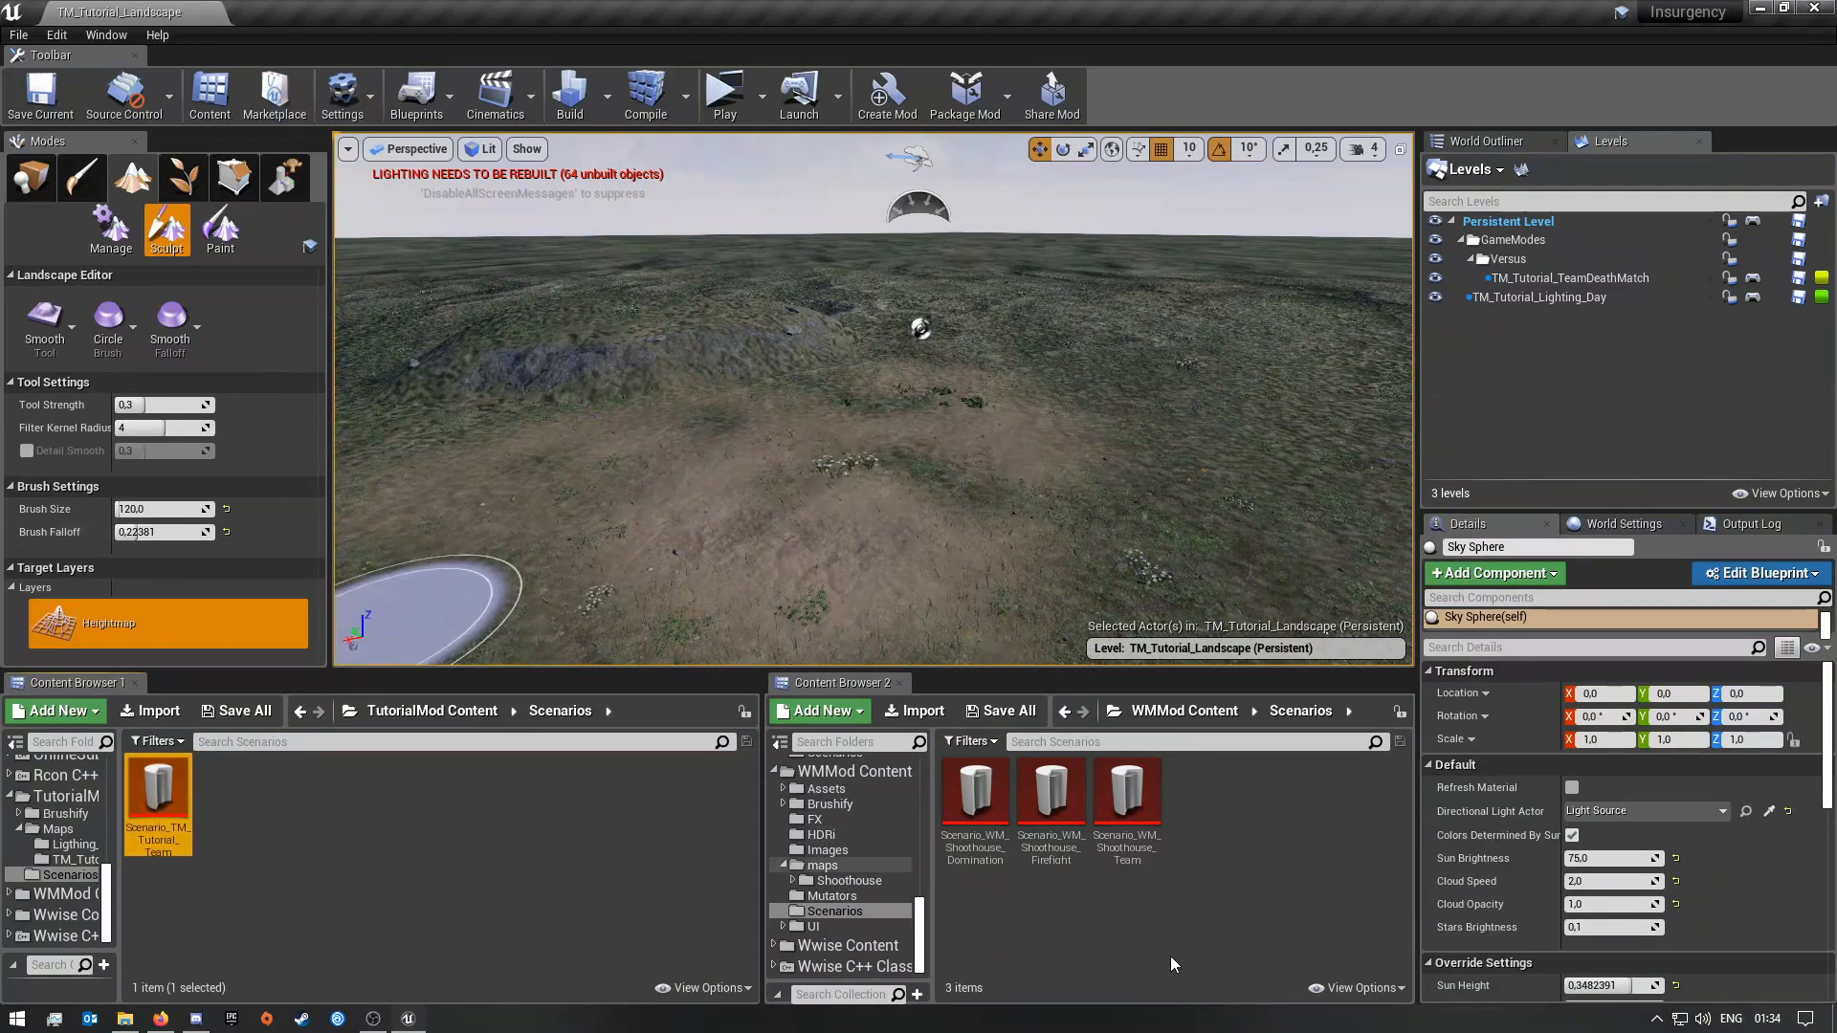
Step: Return the second content browser to the TutorialMod Content root and hide its folder tree
click(802, 772)
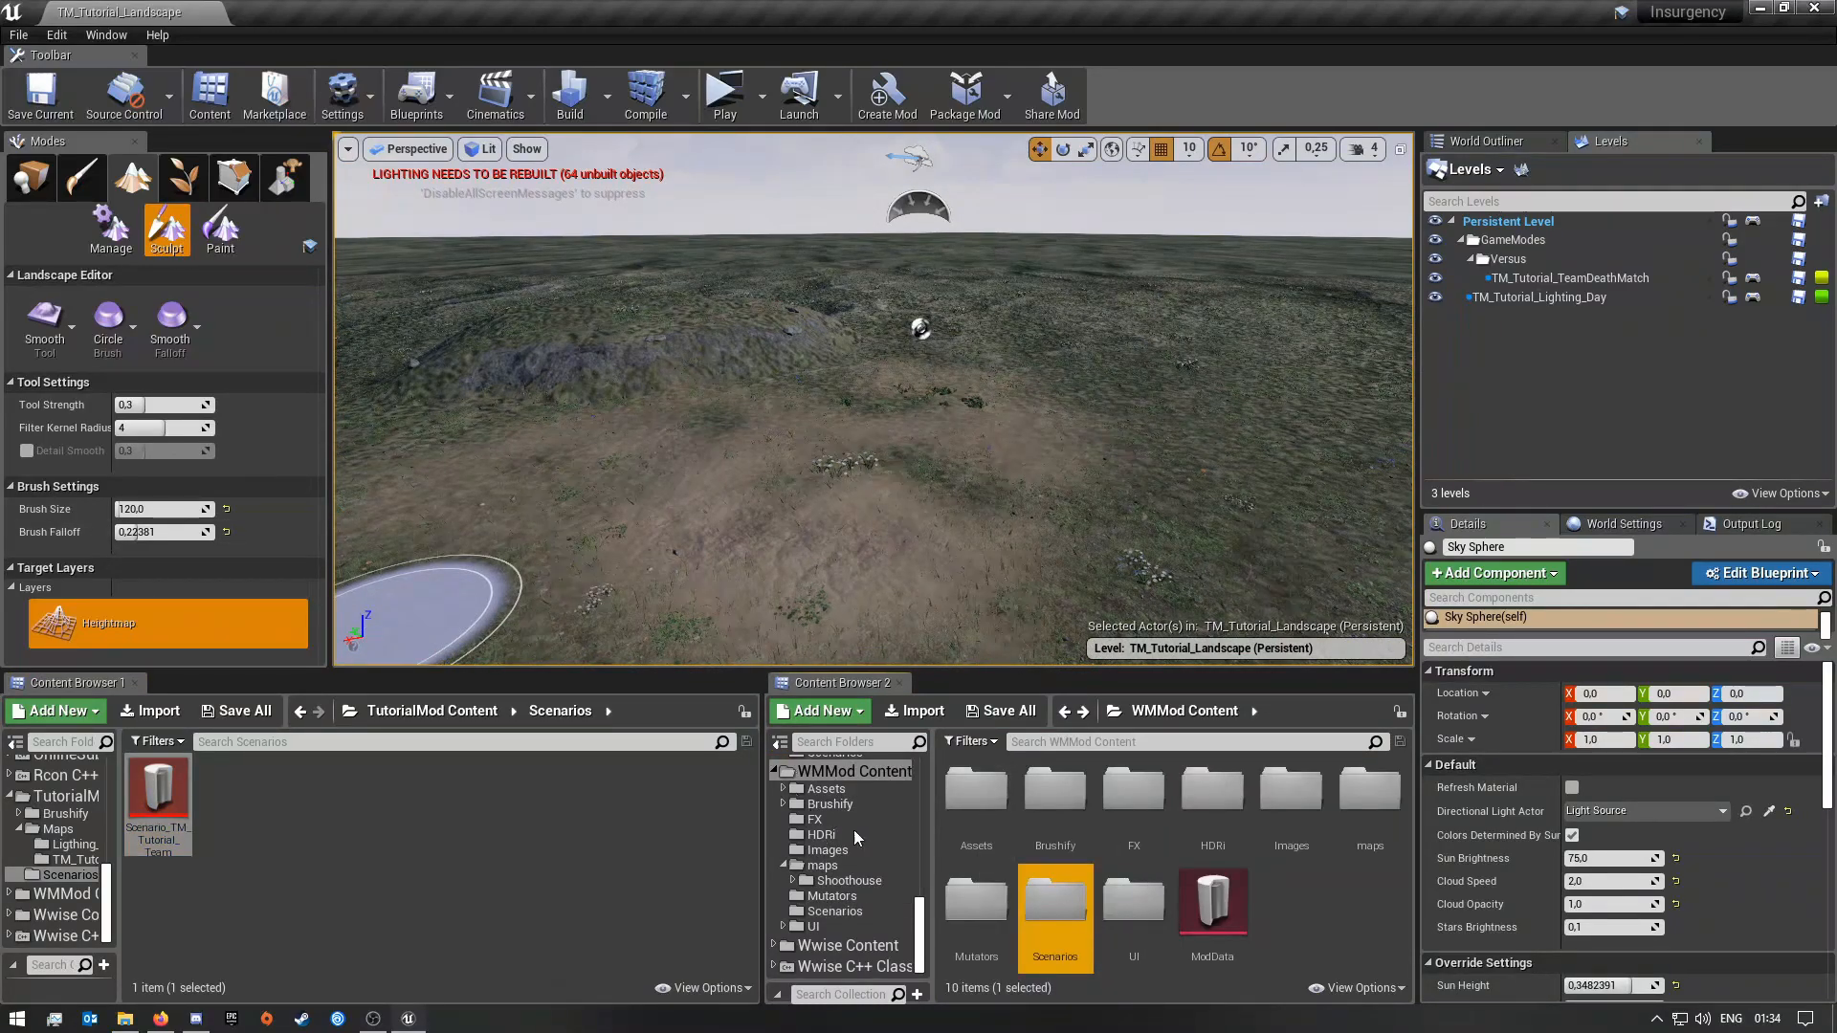
key(alt+Left)
key(alt+Left)
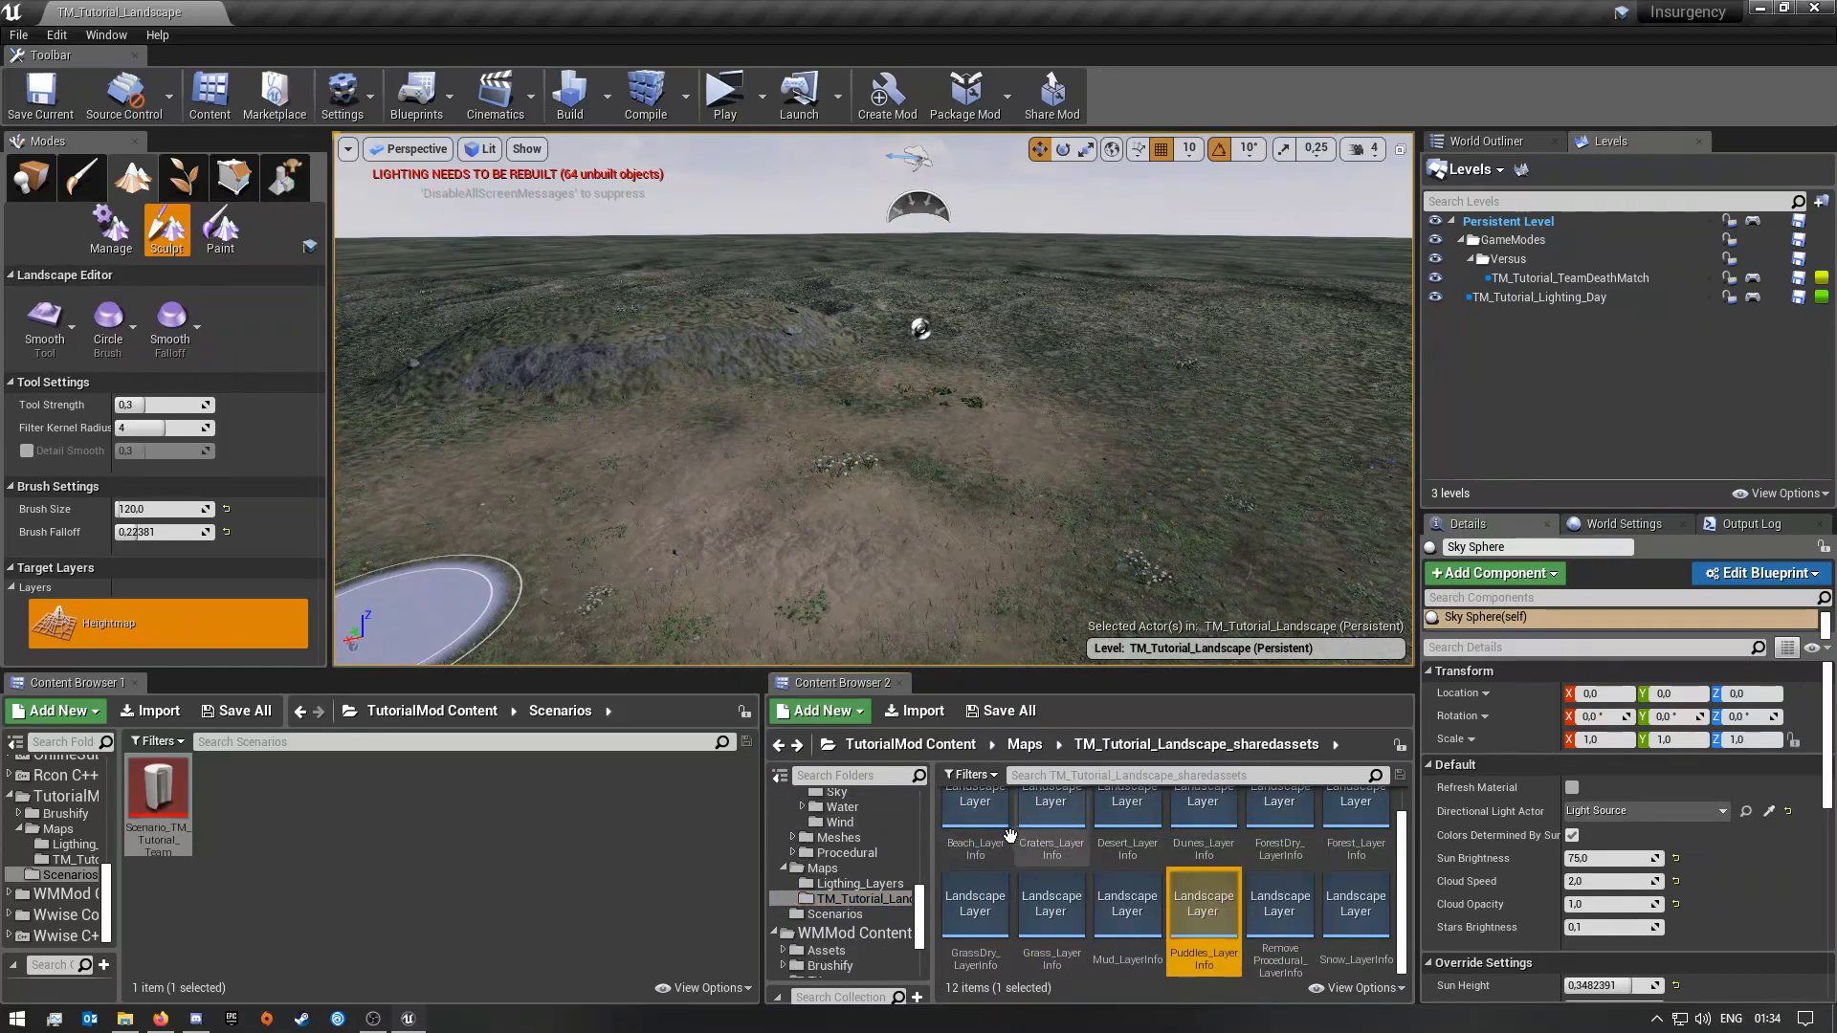
key(alt+Left)
key(alt+Left)
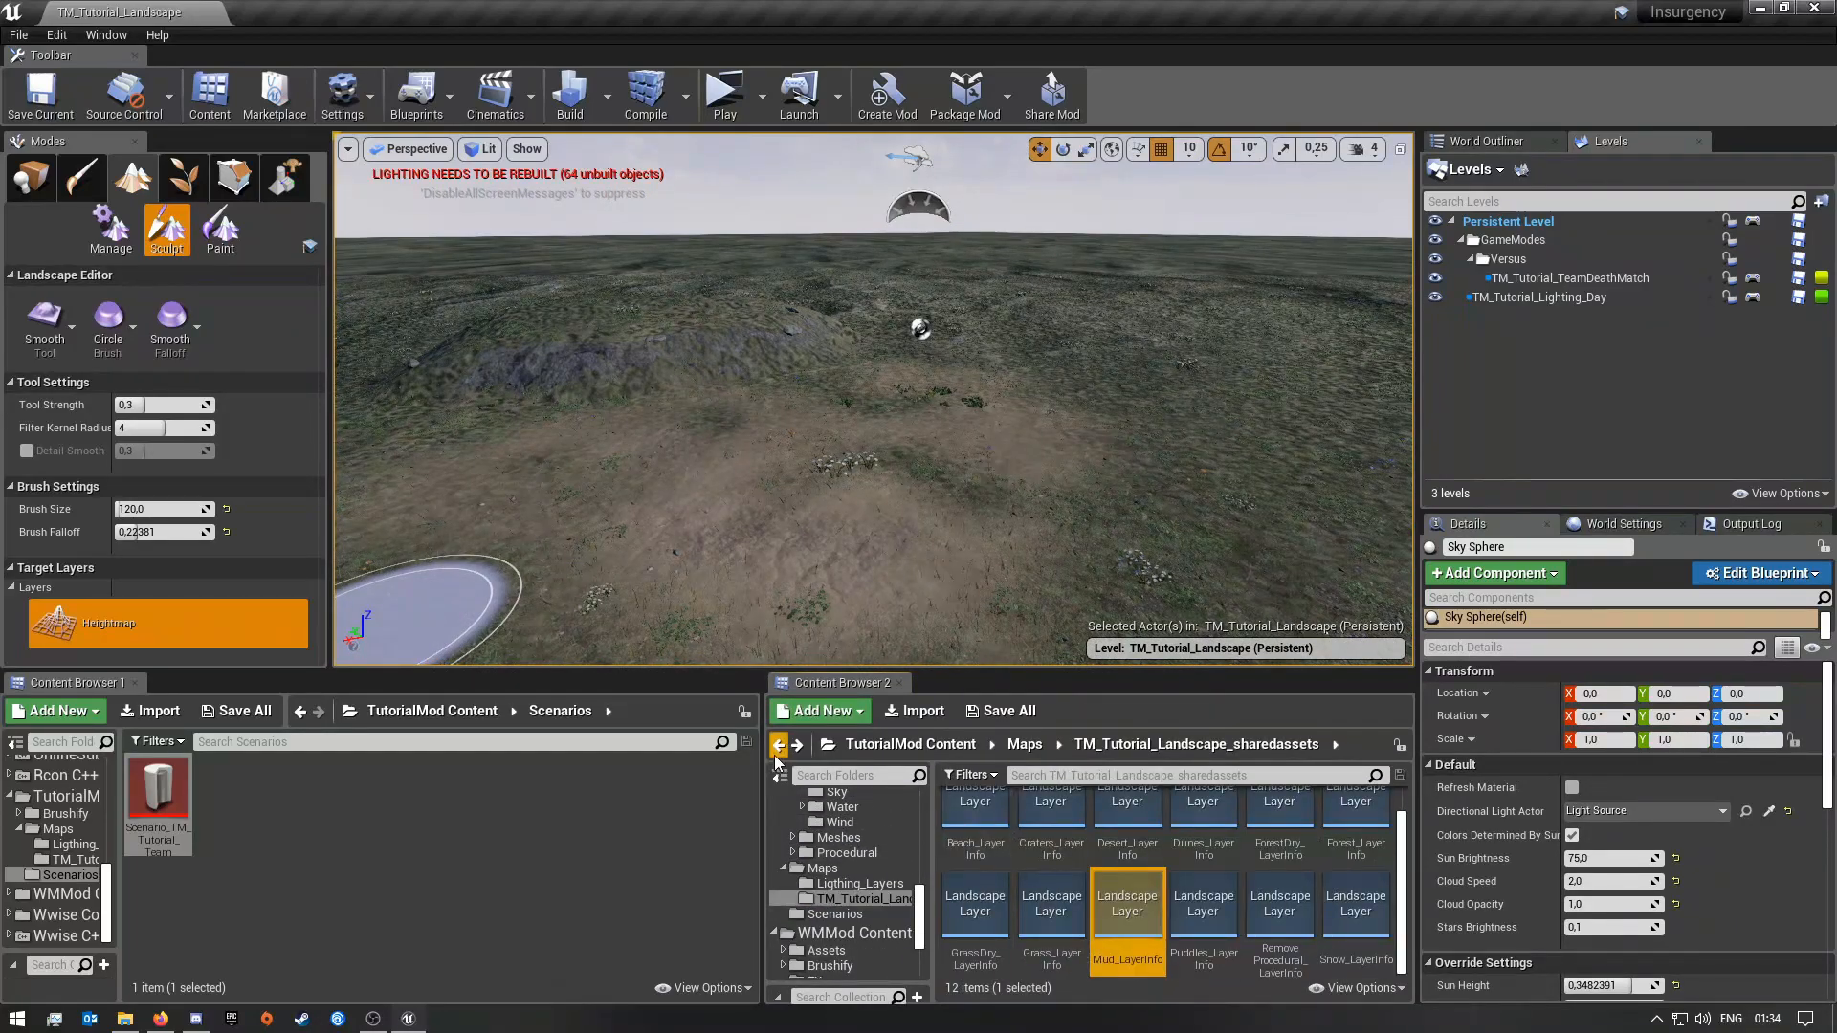
click(780, 775)
click(914, 745)
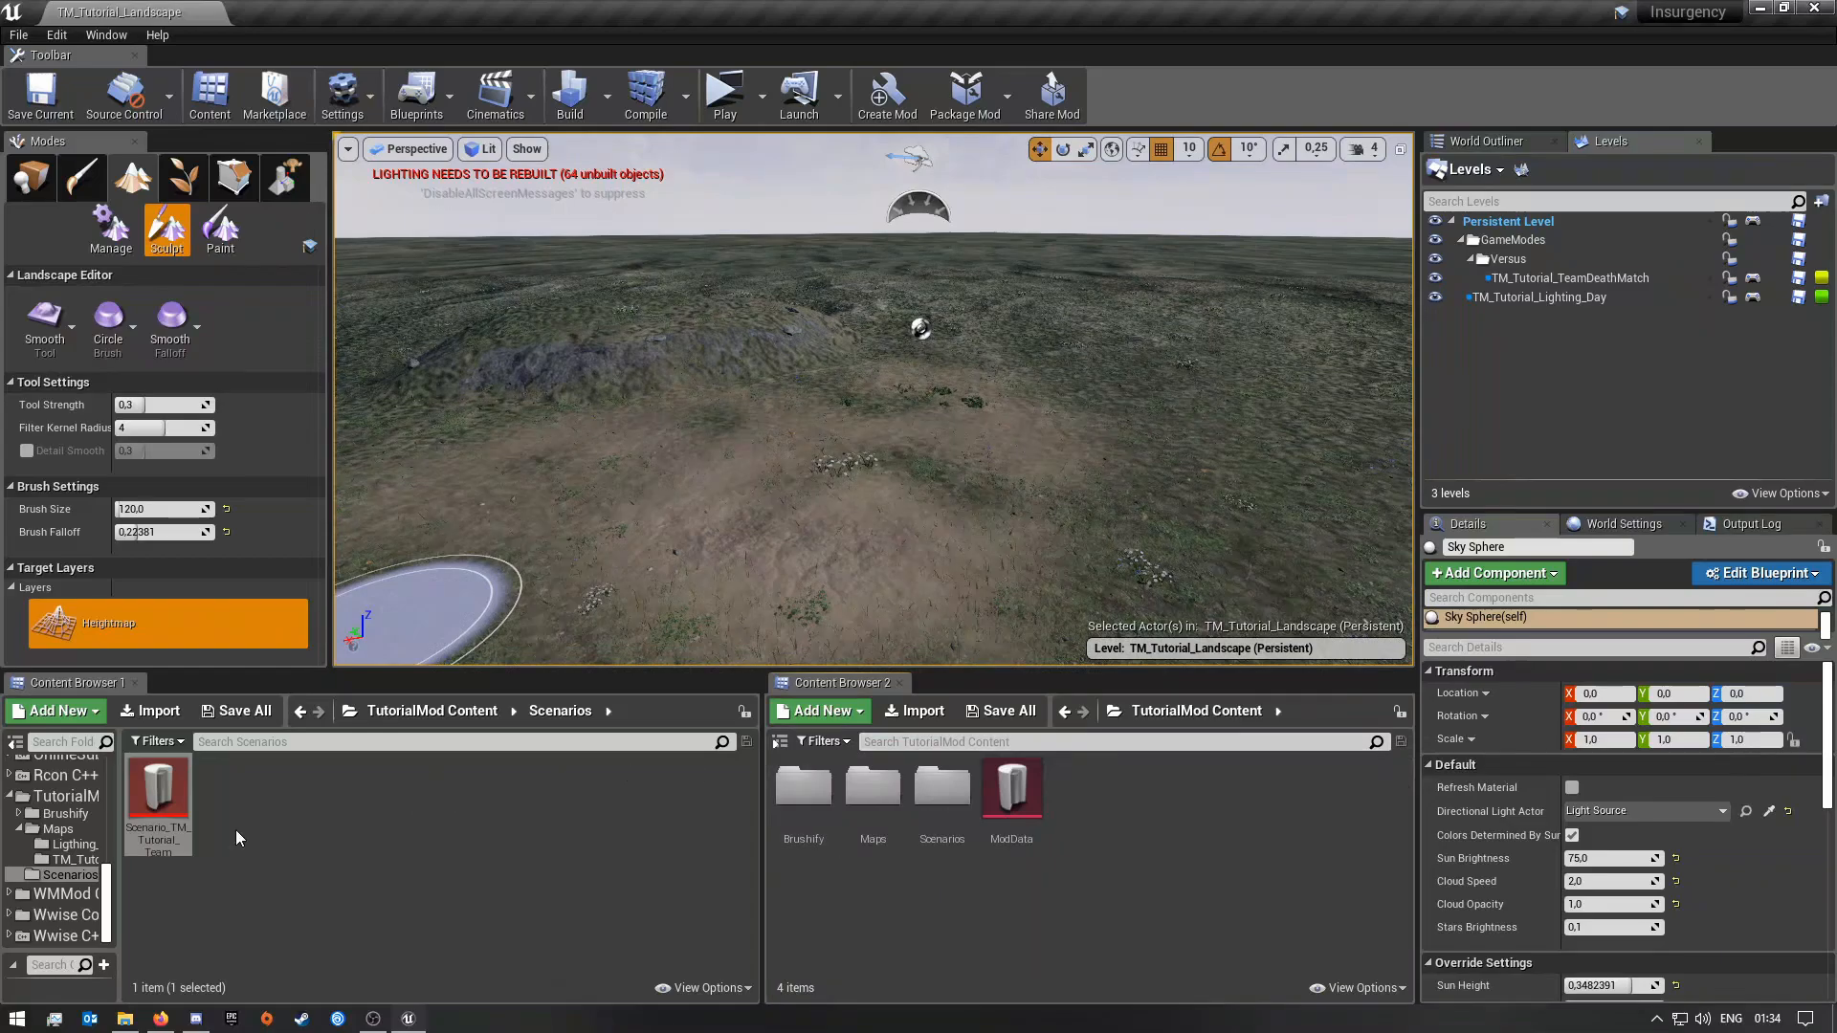
Step: Open the team deathmatch scenario for editing with its map view focused on the painted Beach patch
double_click(171, 796)
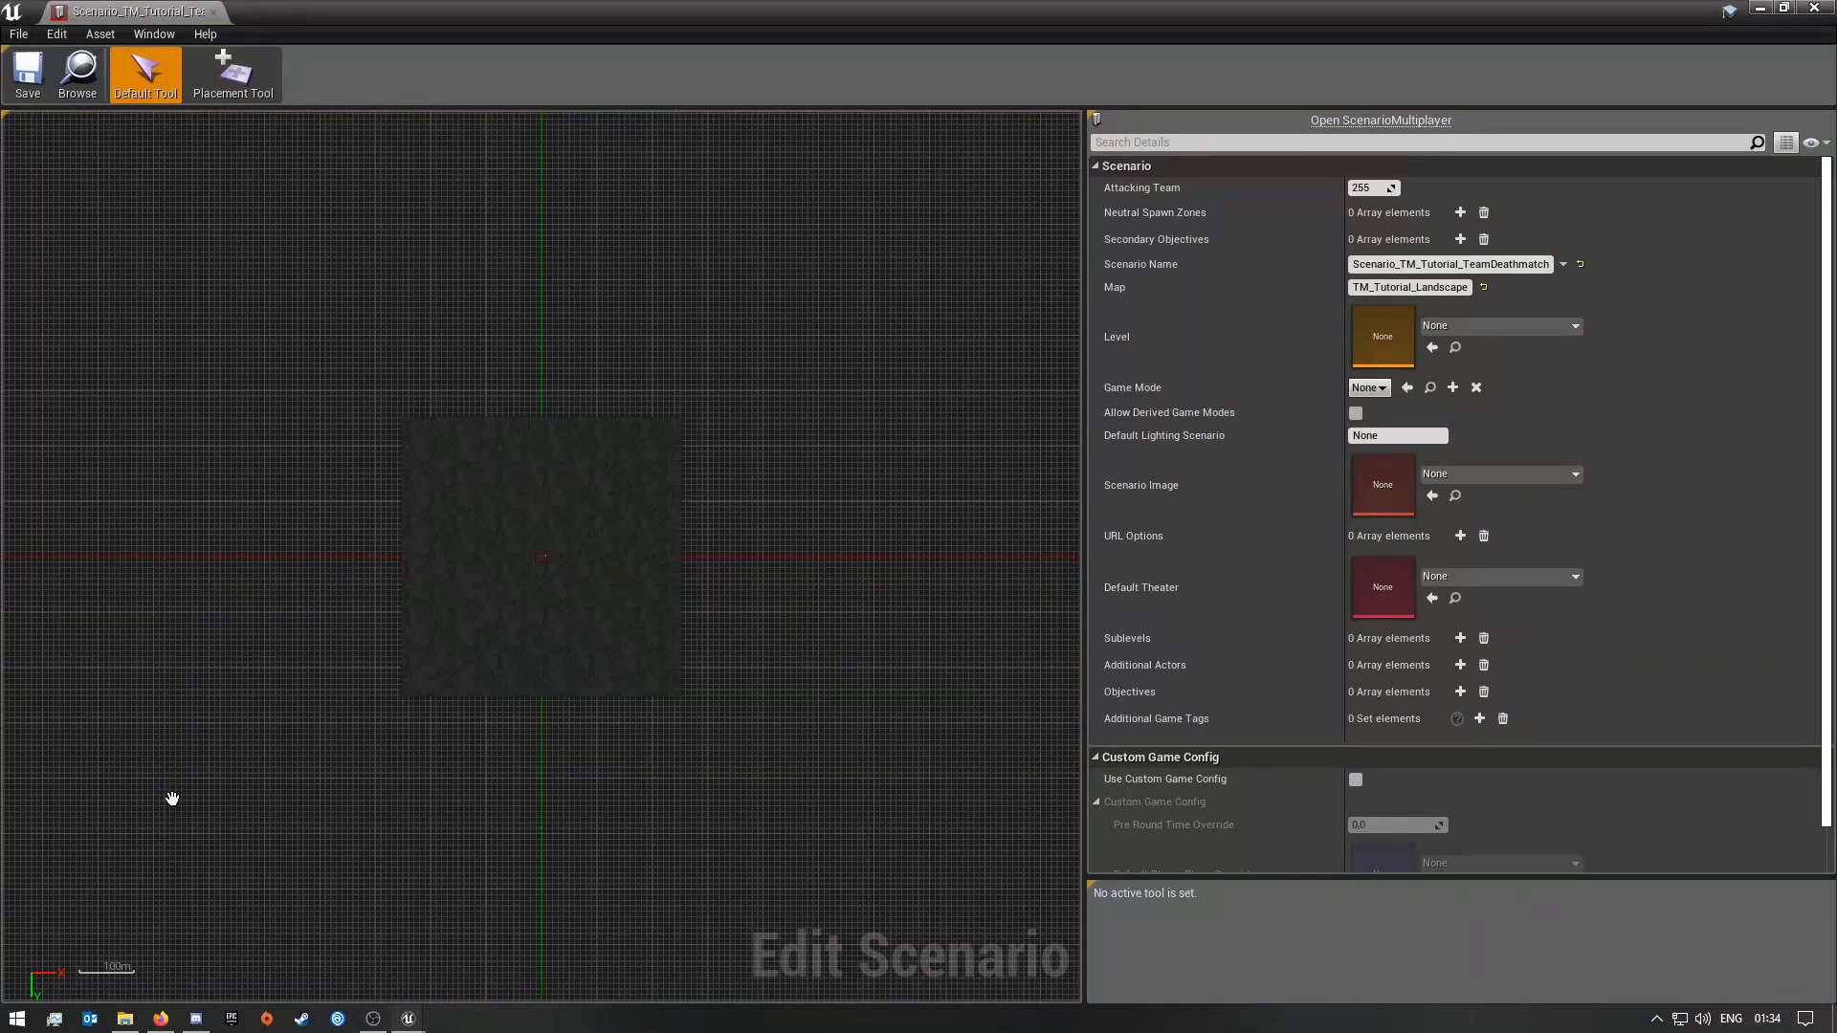
scroll(476, 553, up, 10)
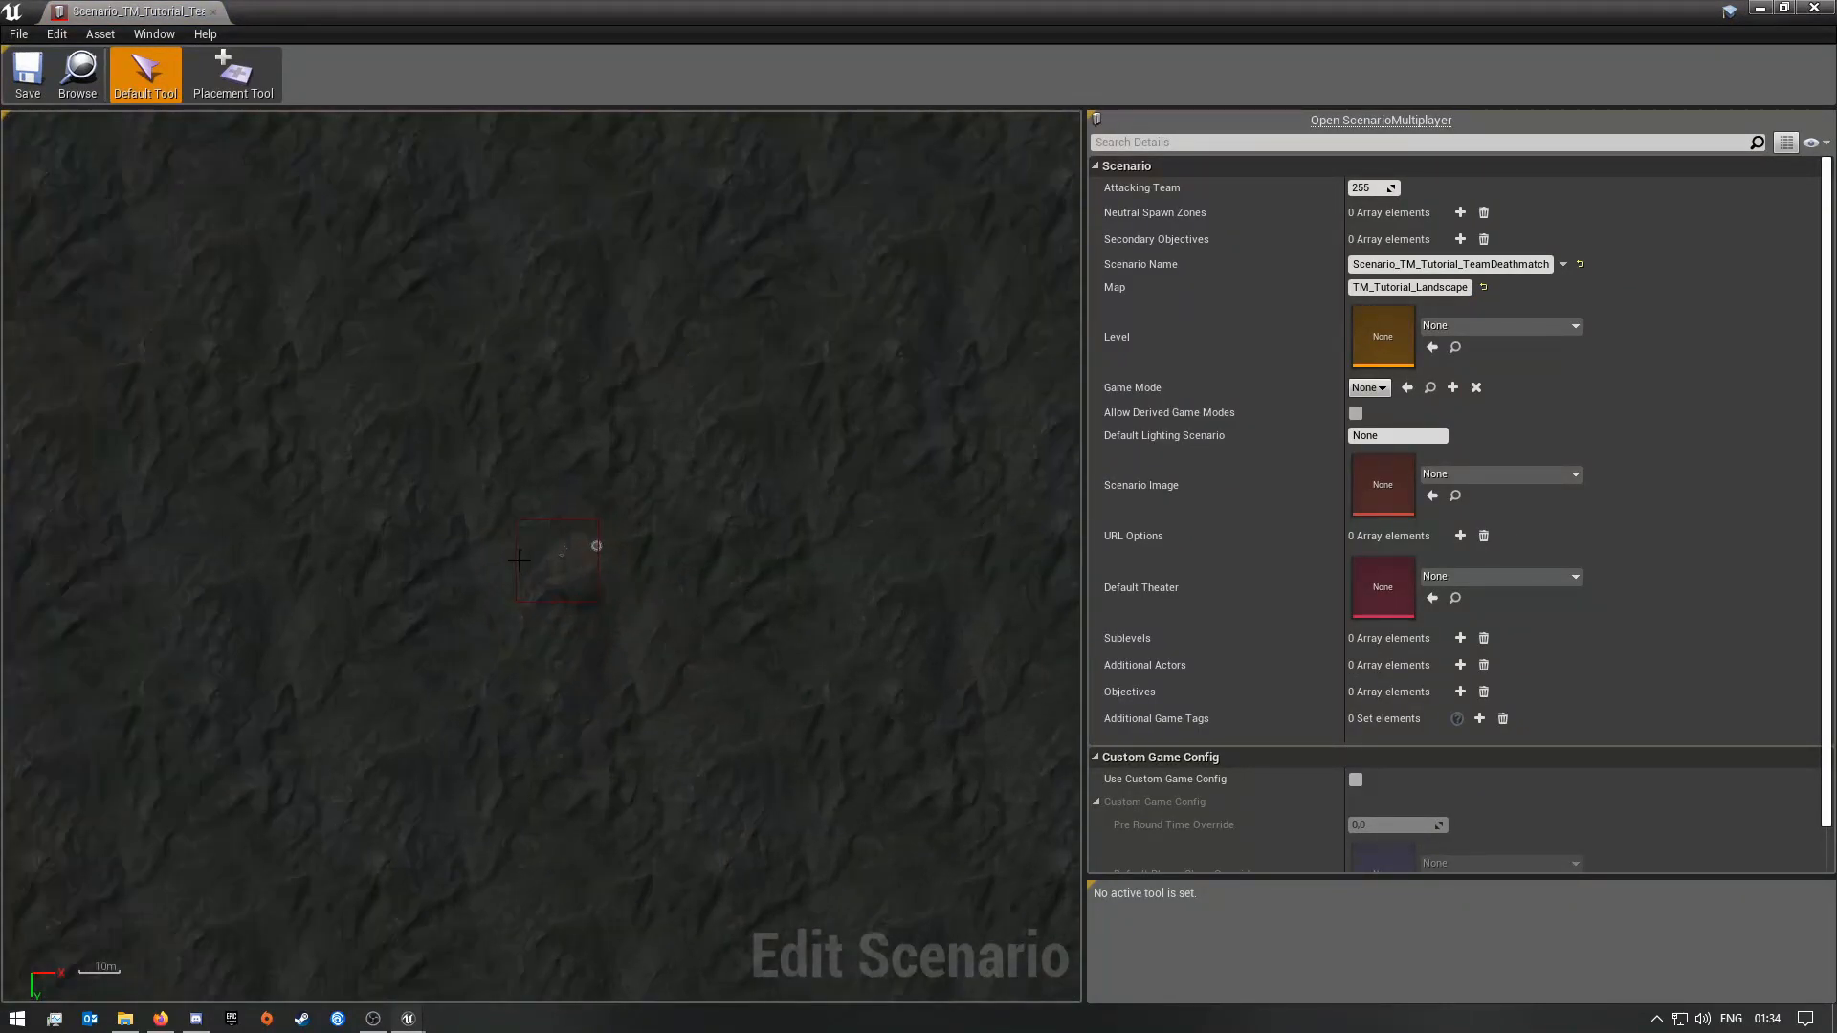
scroll(548, 567, up, 8)
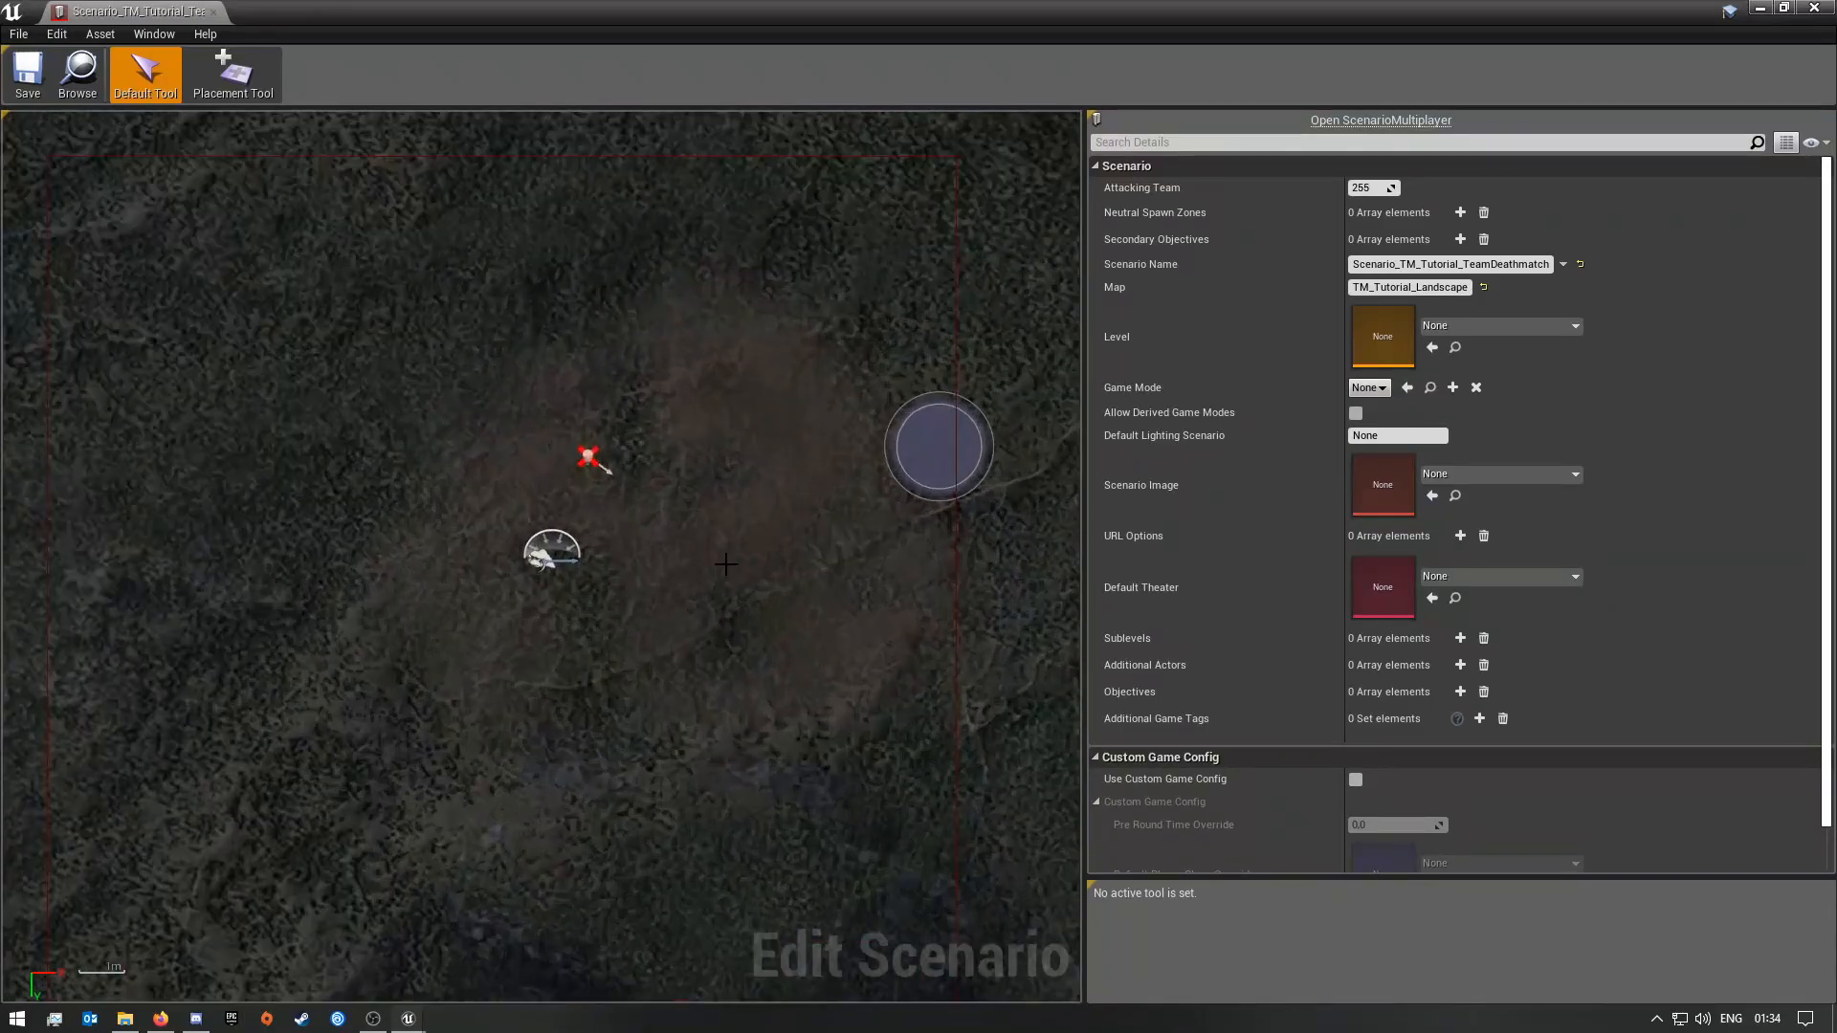
Step: Set the scenario's Level to TM_Tutorial_Landscape, filtering the level assets by "TM"
scroll(584, 602, down, 8)
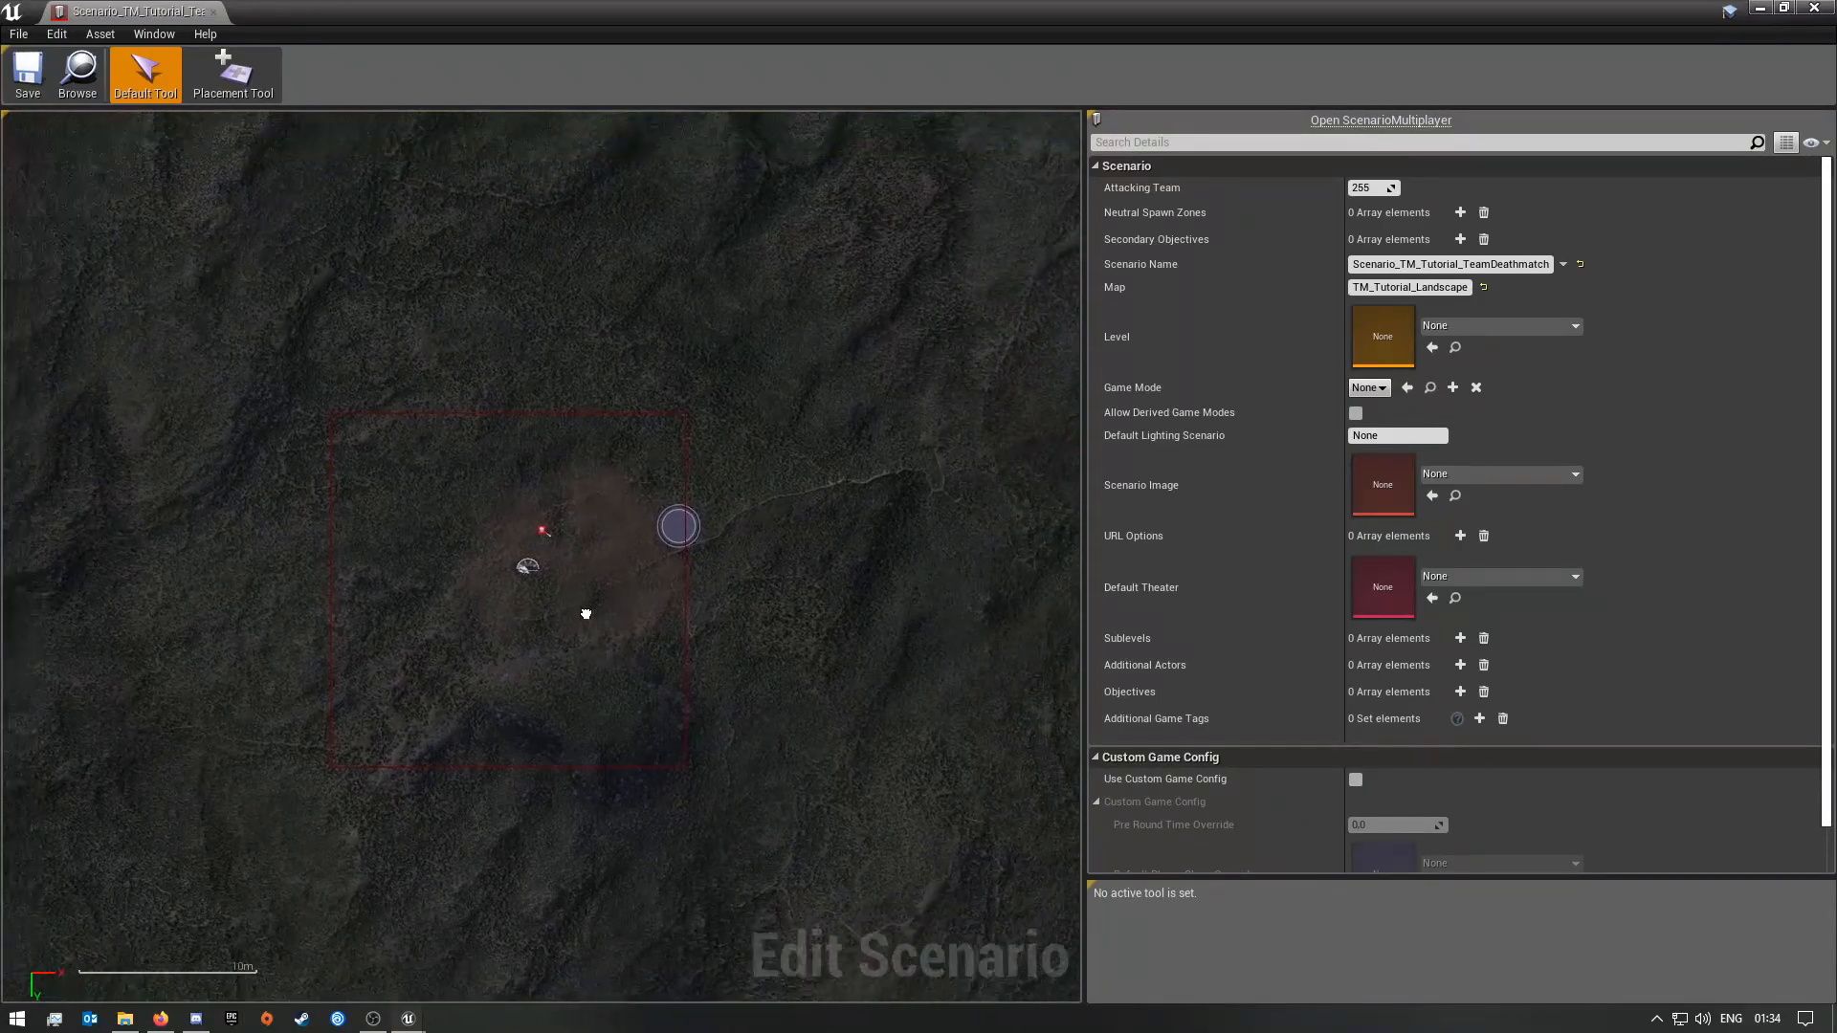
click(1481, 327)
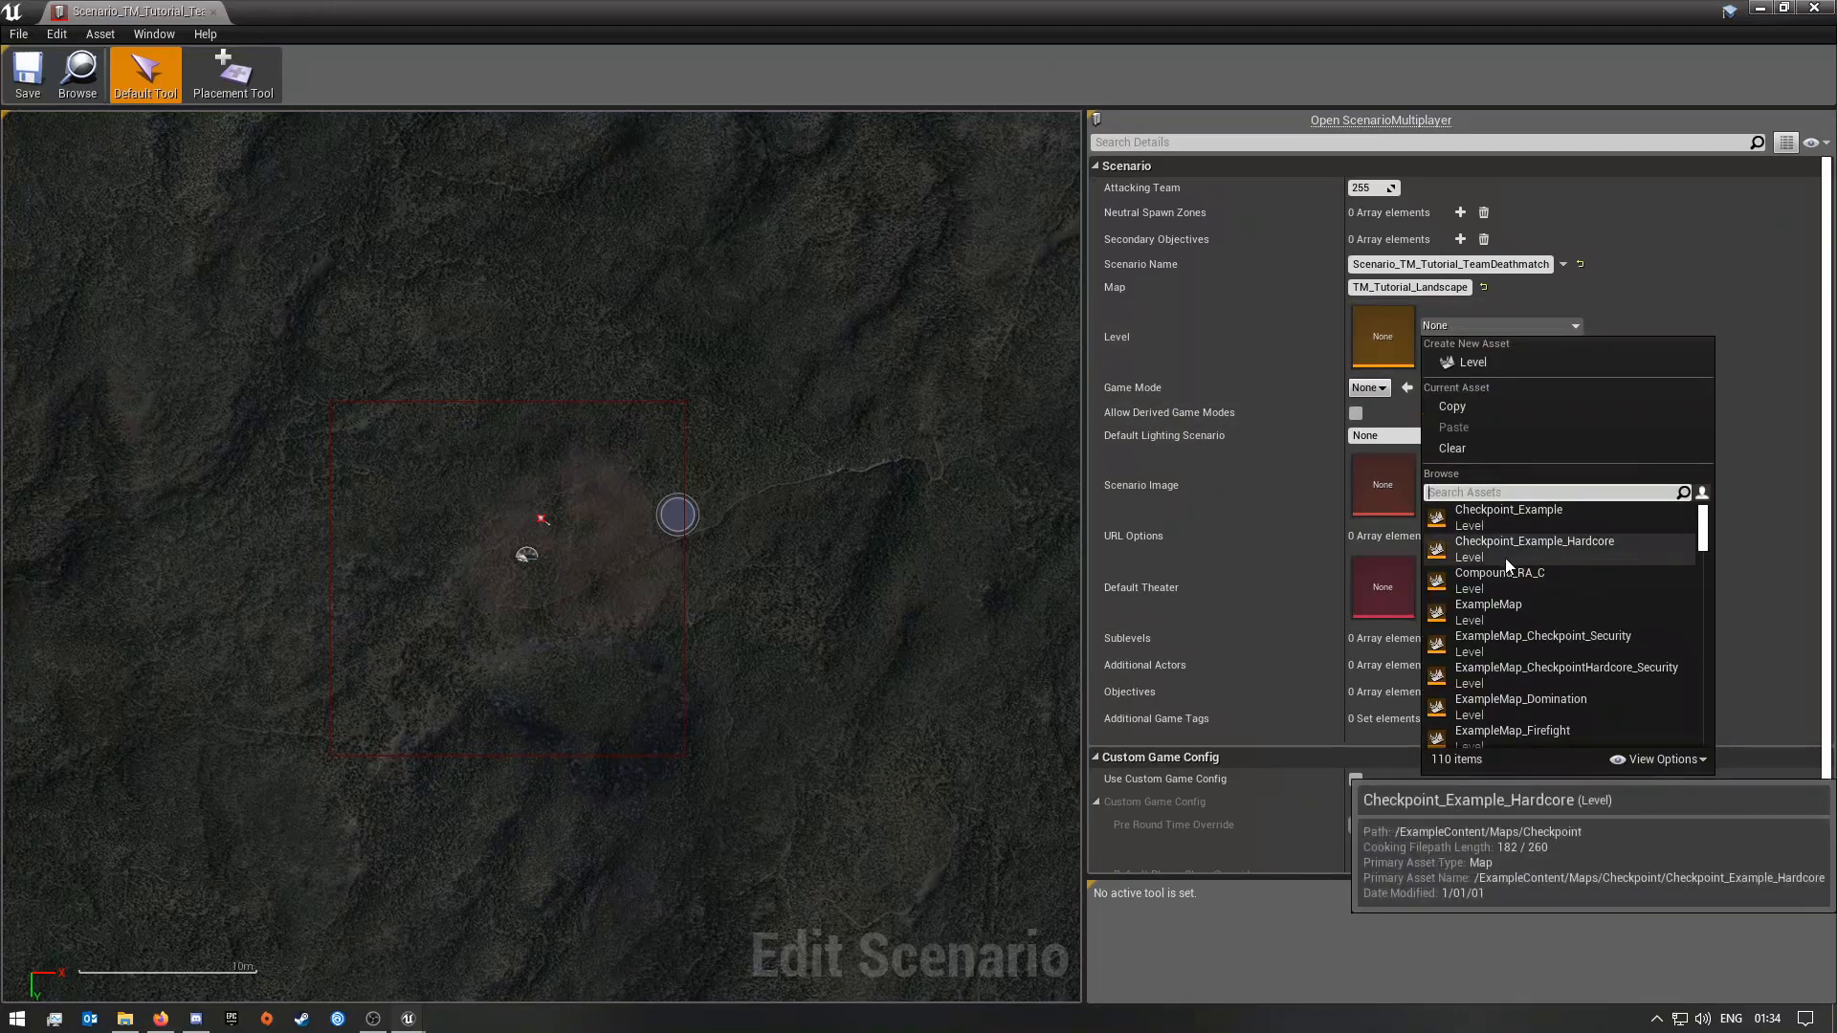
text(TM)
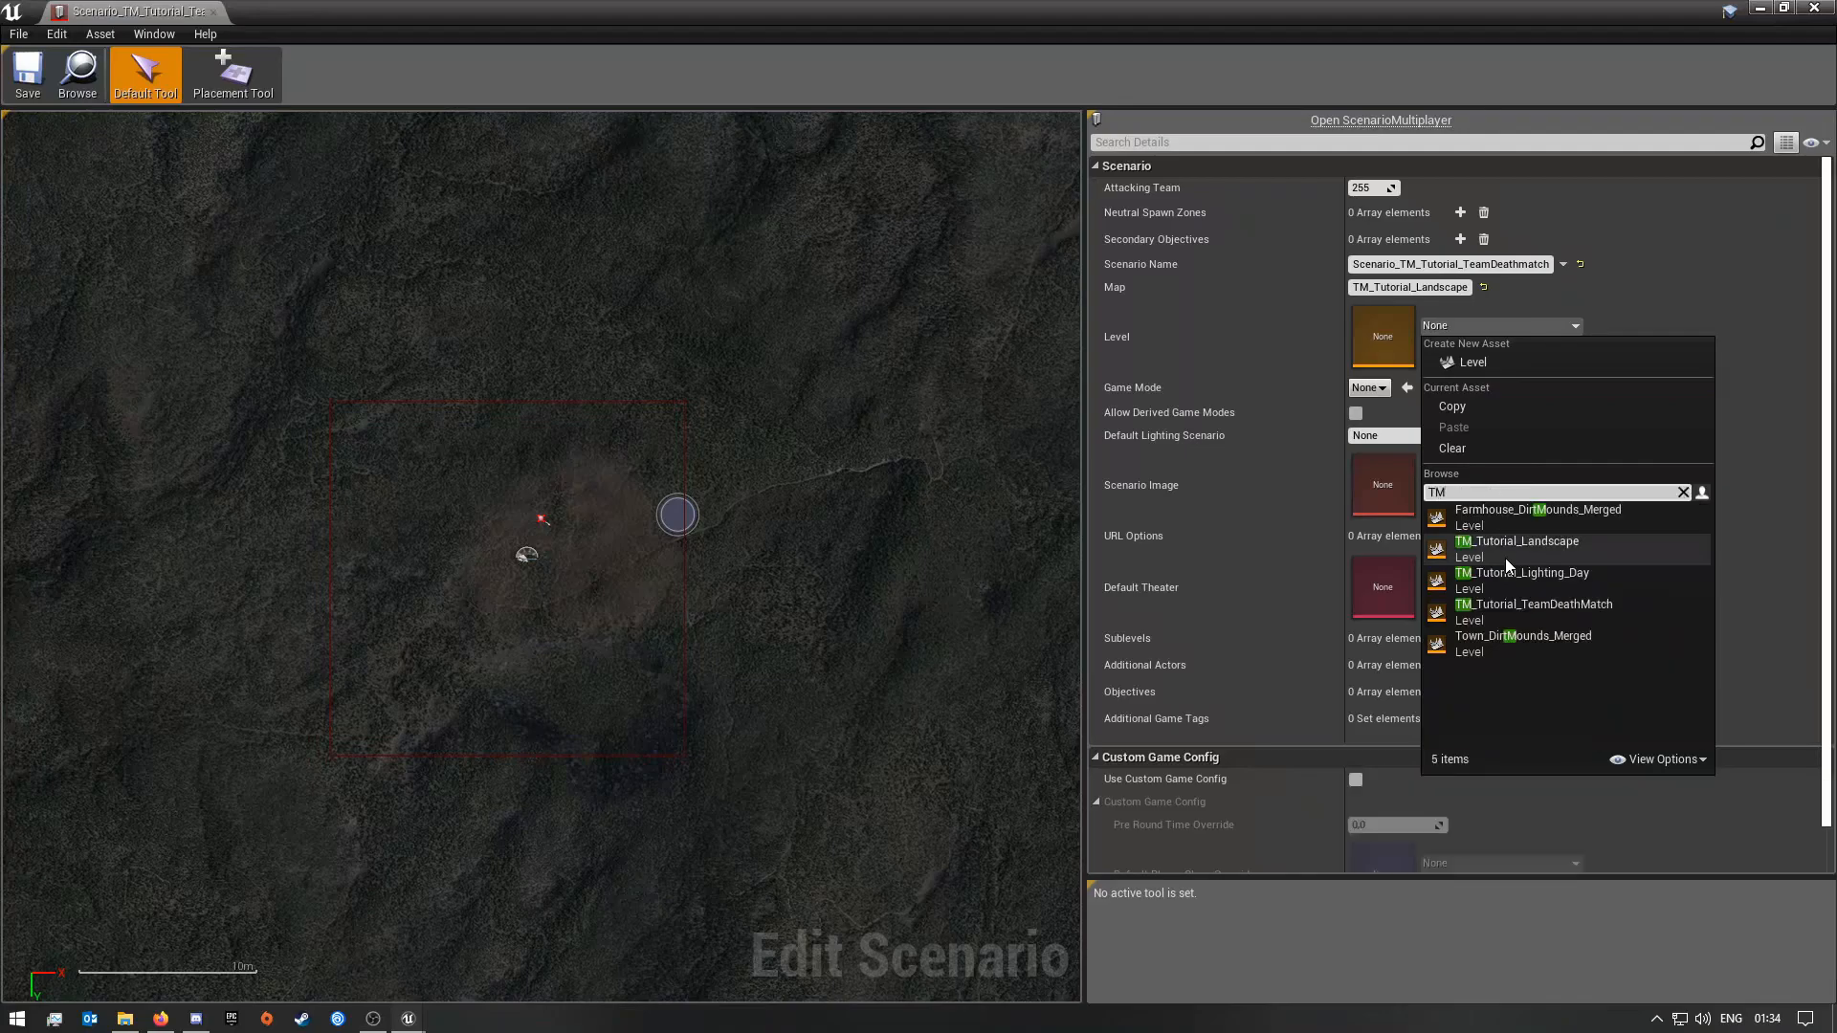
click(1554, 543)
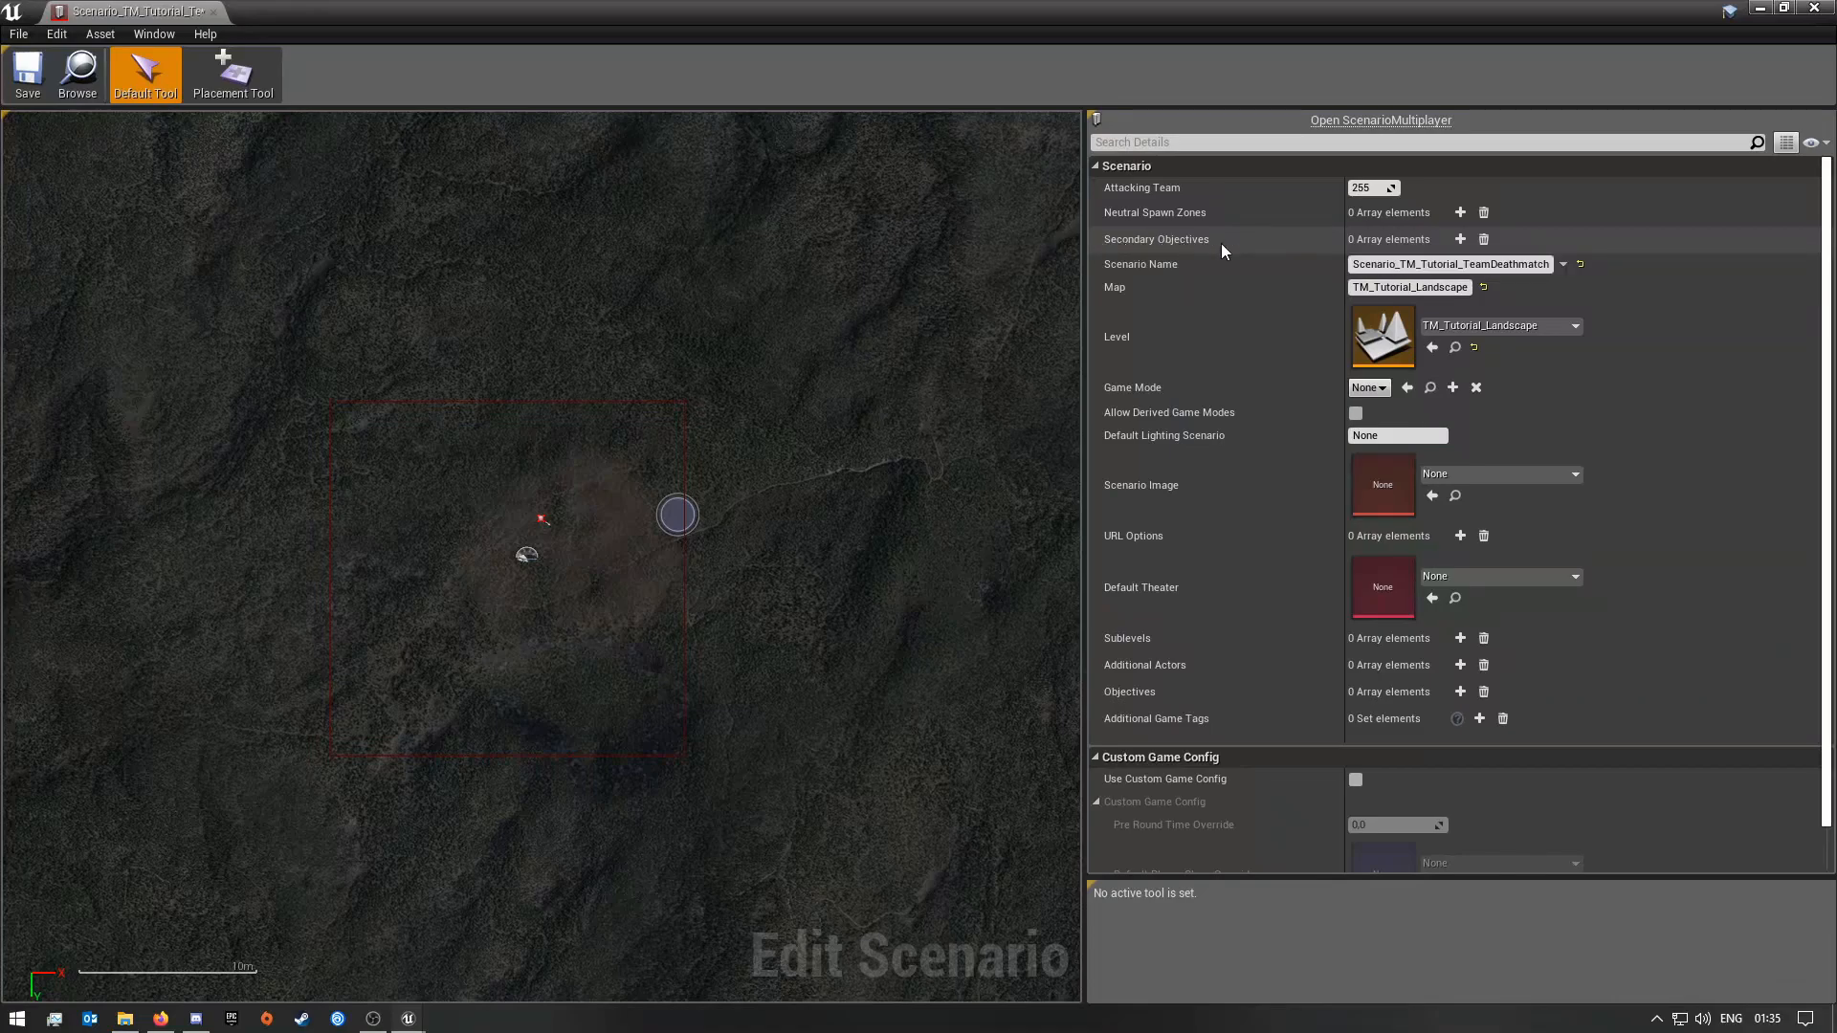
Step: Set the scenario's Game Mode to INSTeamDeathmatchGameMode
mouse_move(1181, 245)
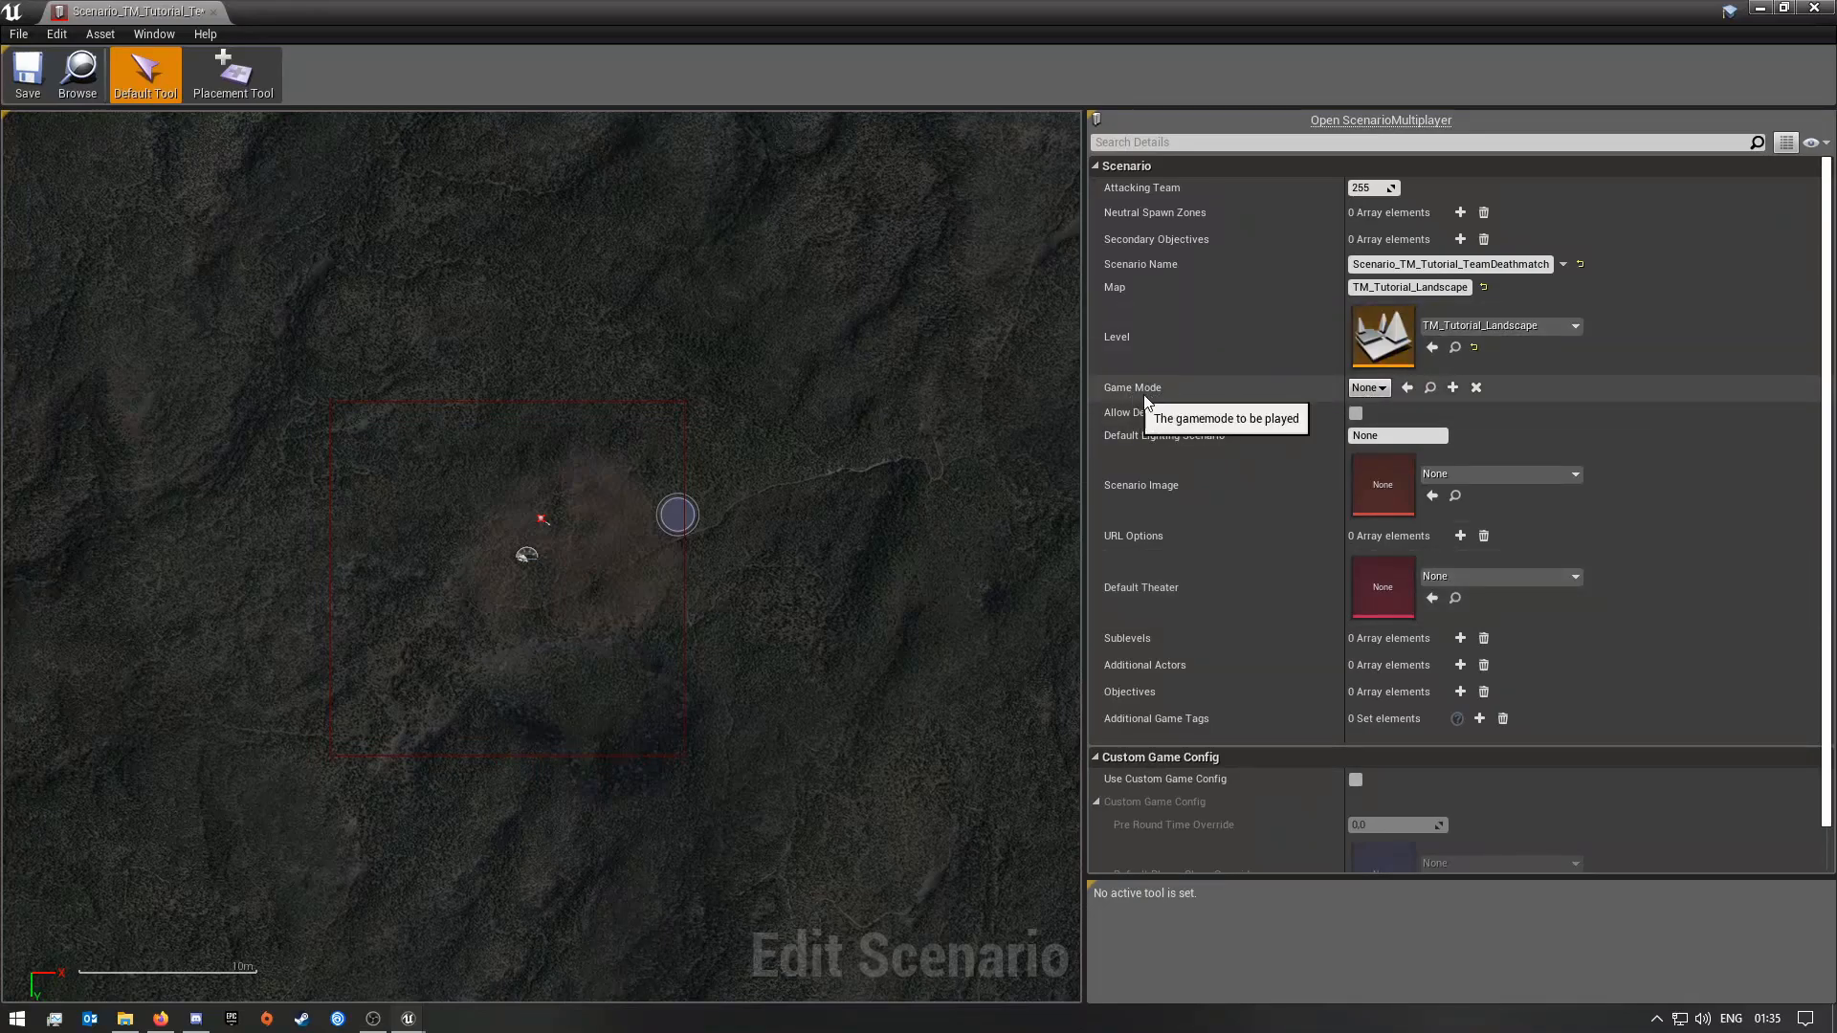
click(1371, 387)
scroll(1472, 756, down, 3)
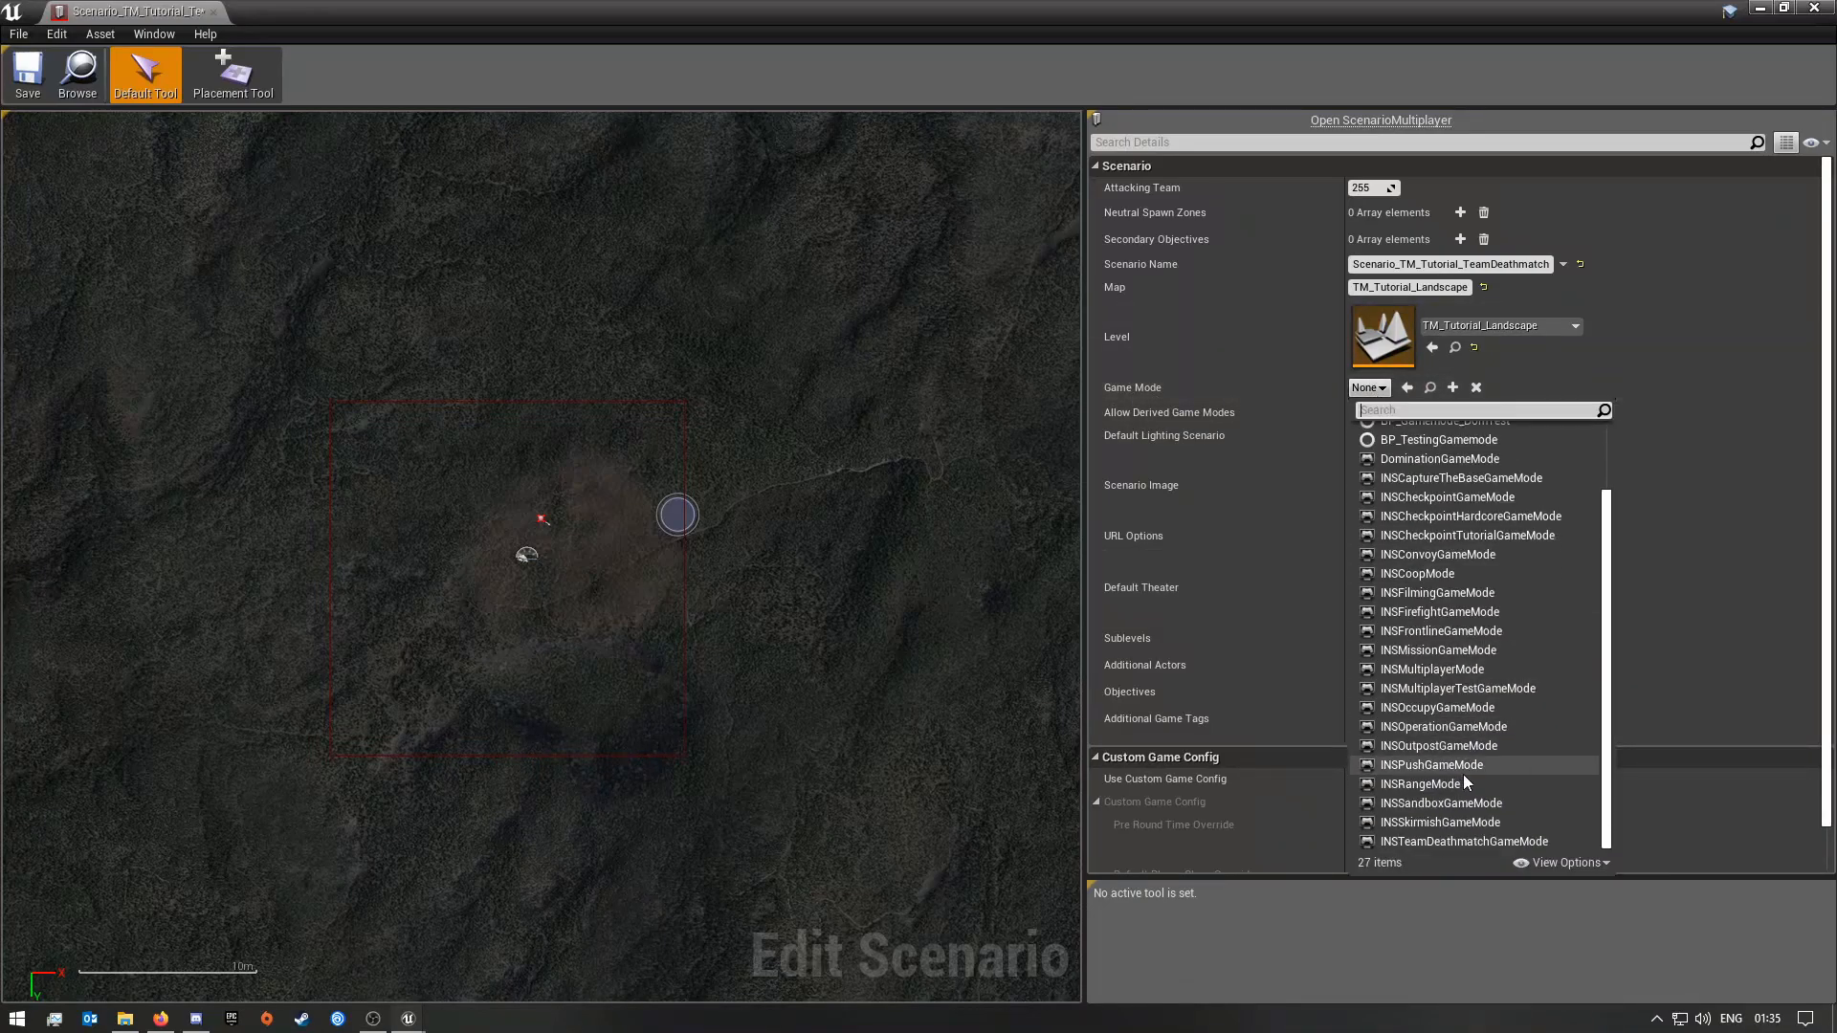
click(1461, 840)
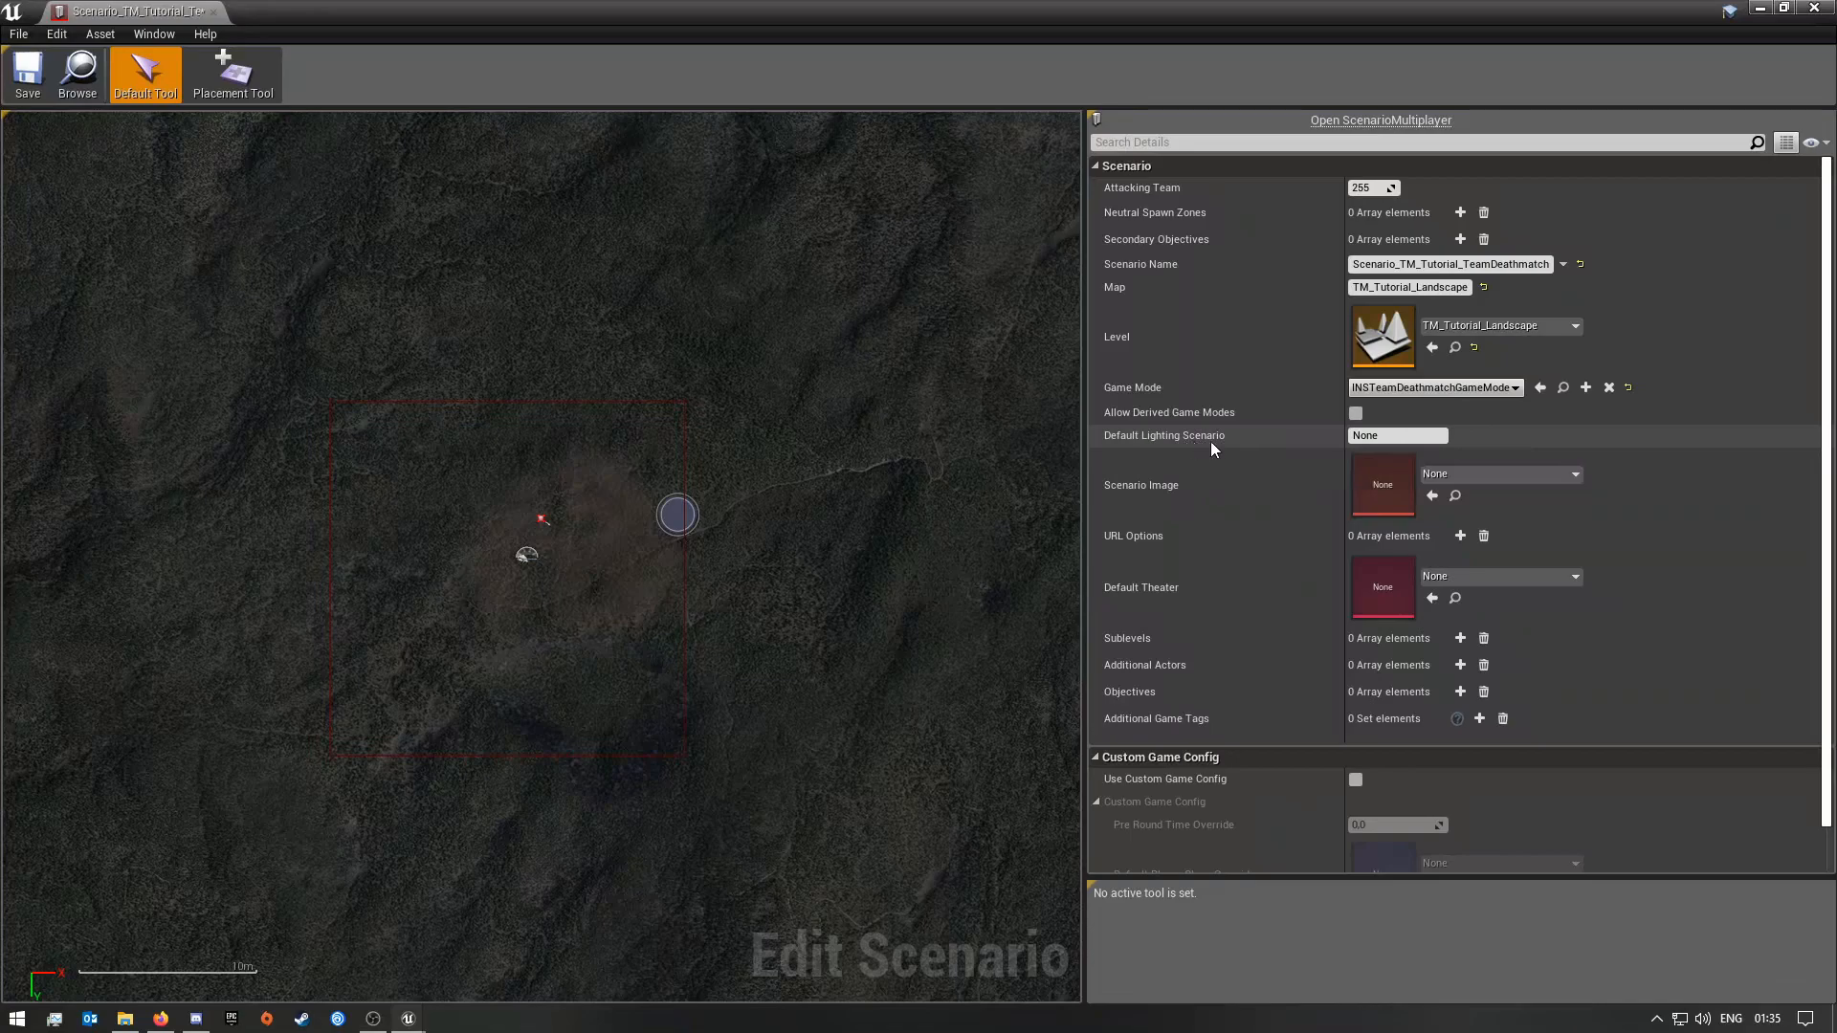
Step: Dock the scenario editor alongside the TM_Tutorial_Landscape level editor and switch the level editor to Place mode
click(1388, 436)
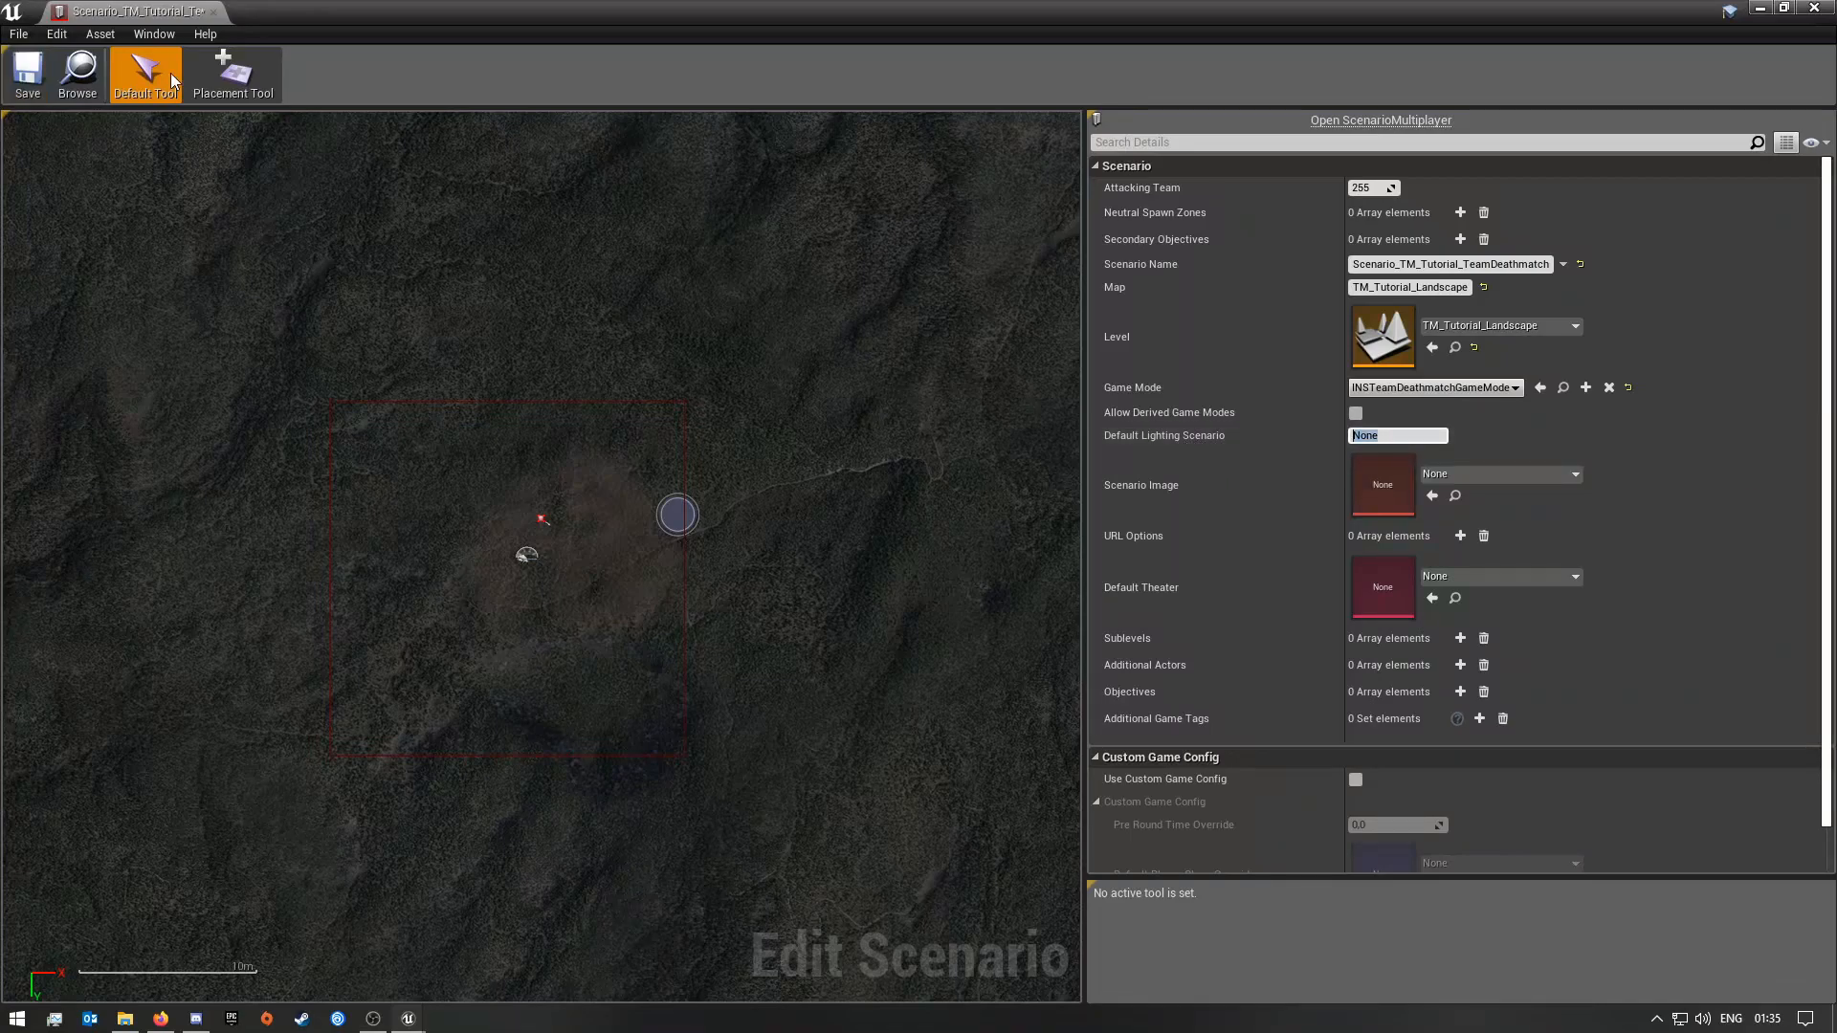
drag(165, 11, 497, 12)
click(168, 12)
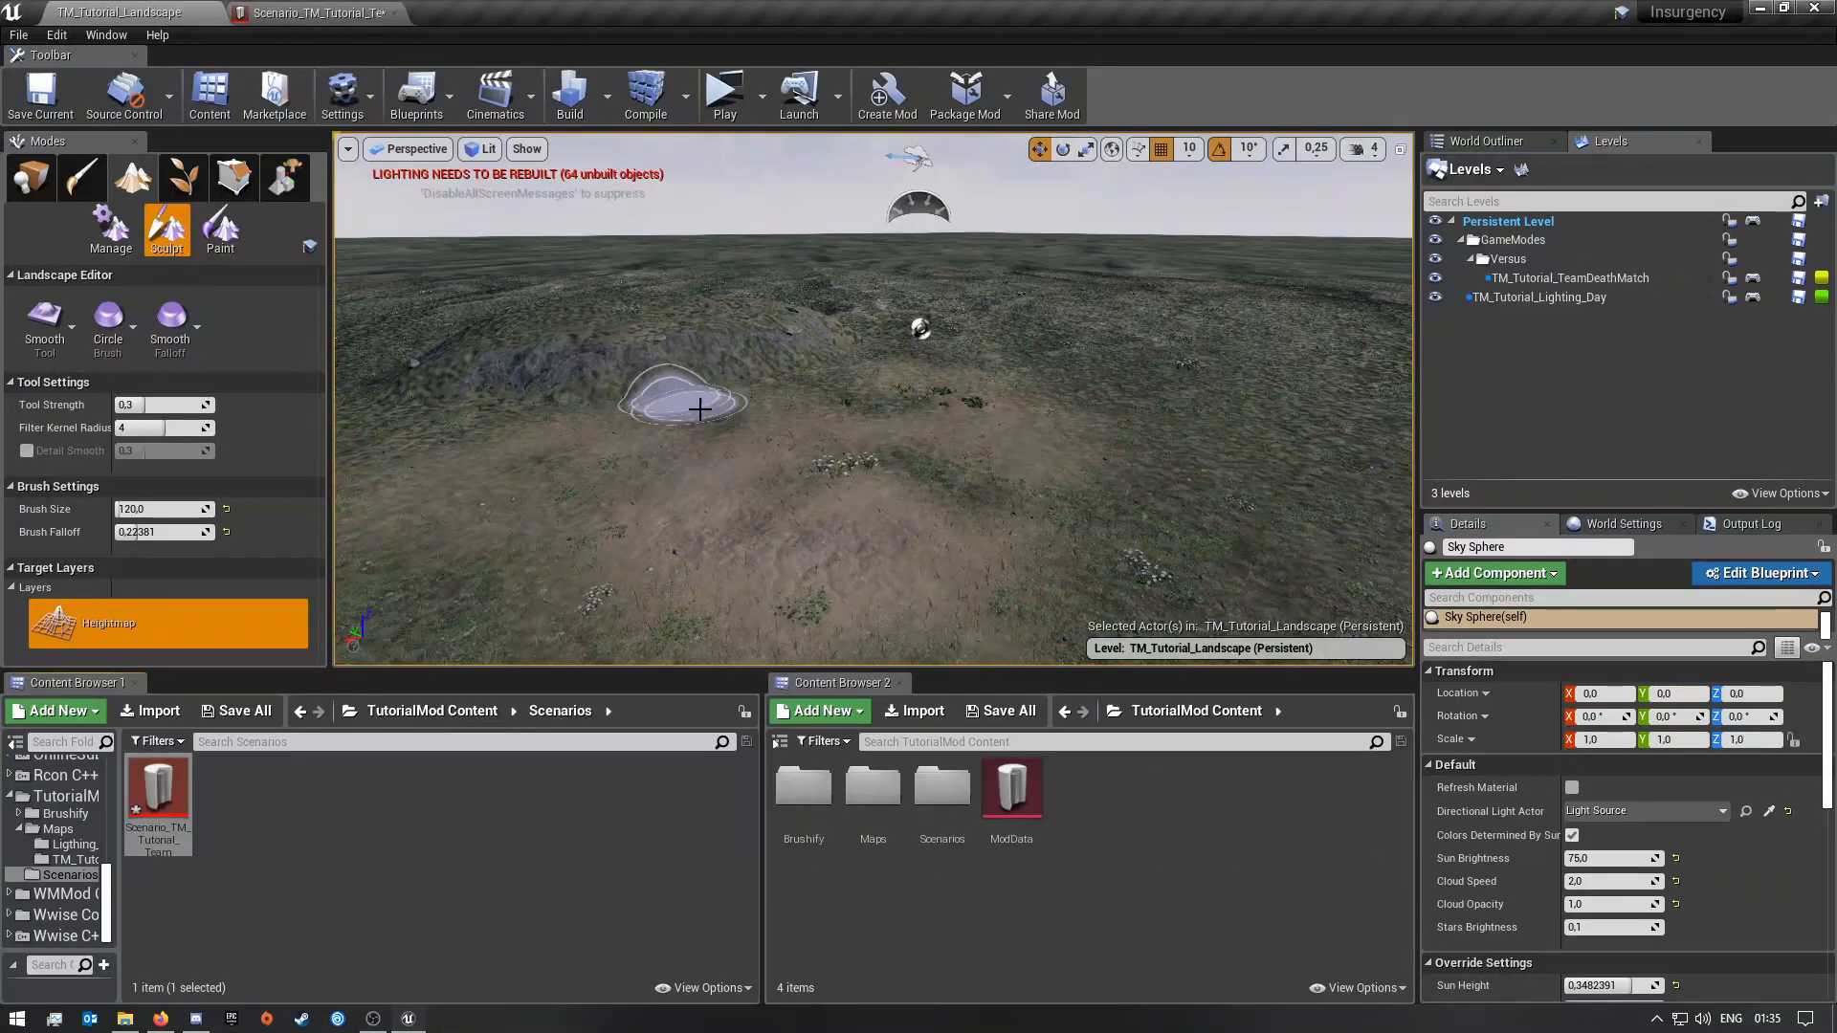
click(32, 177)
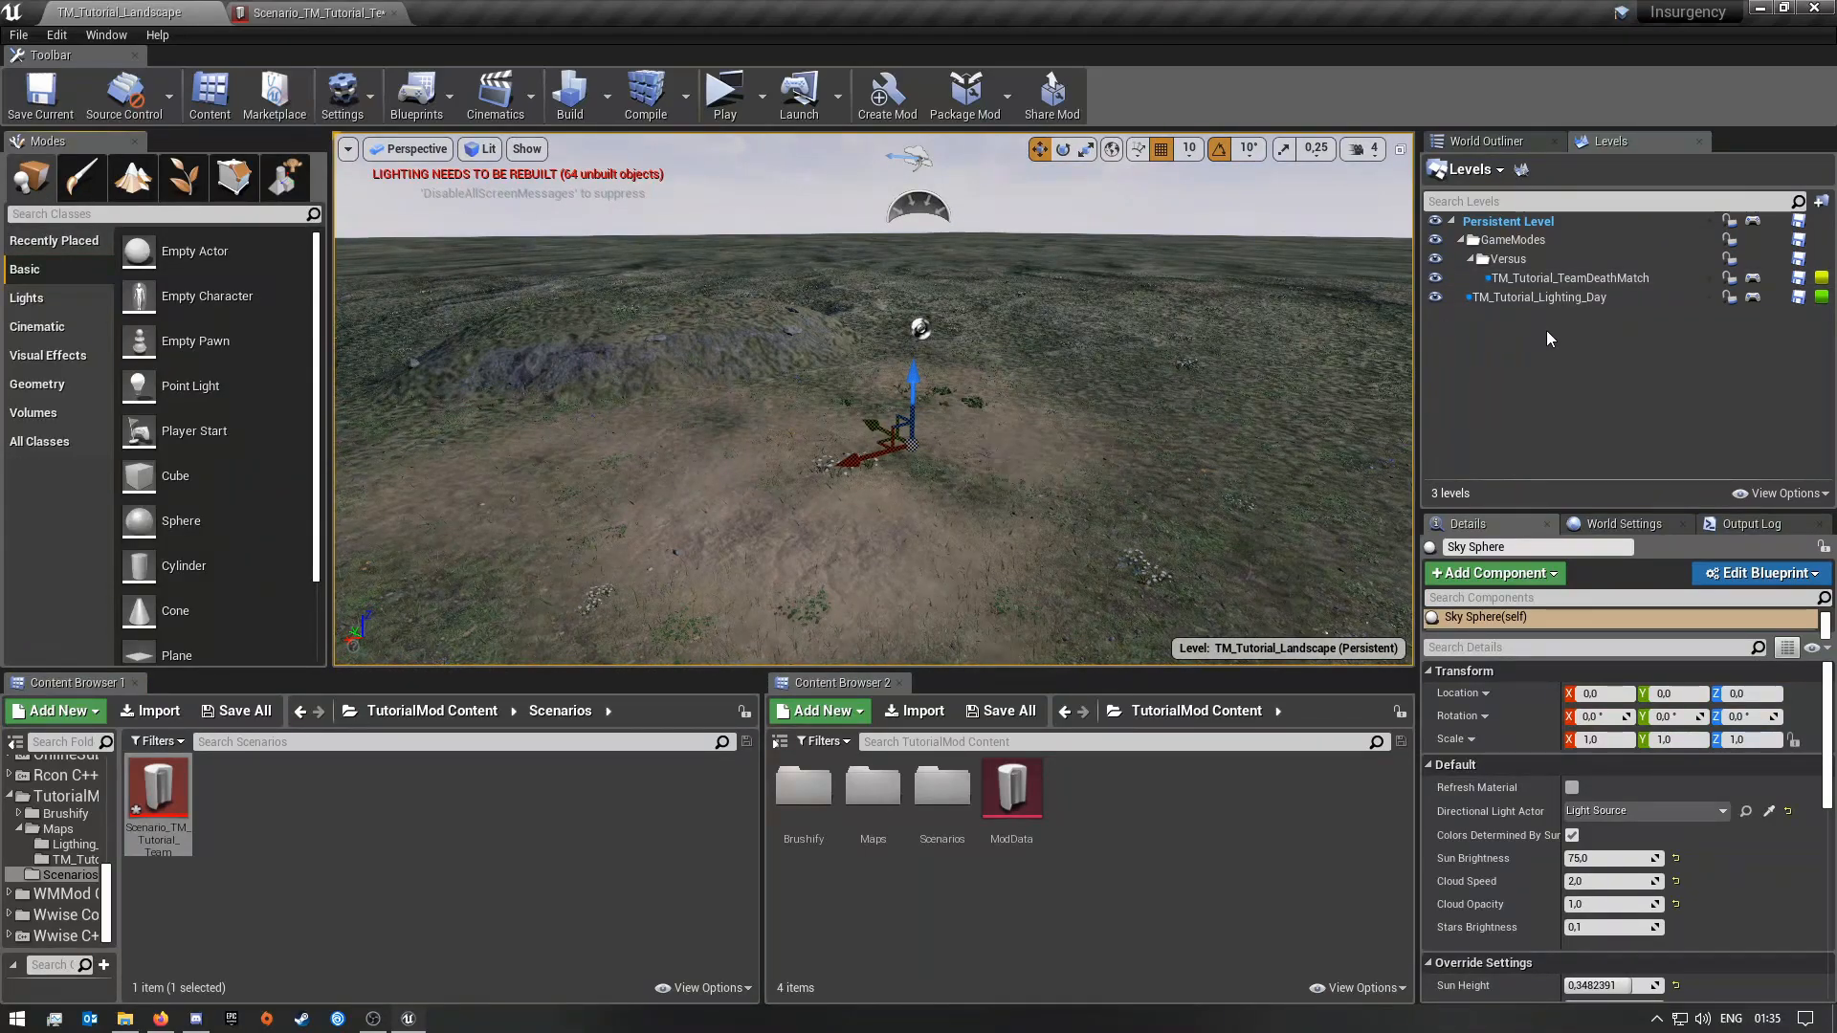
click(1533, 299)
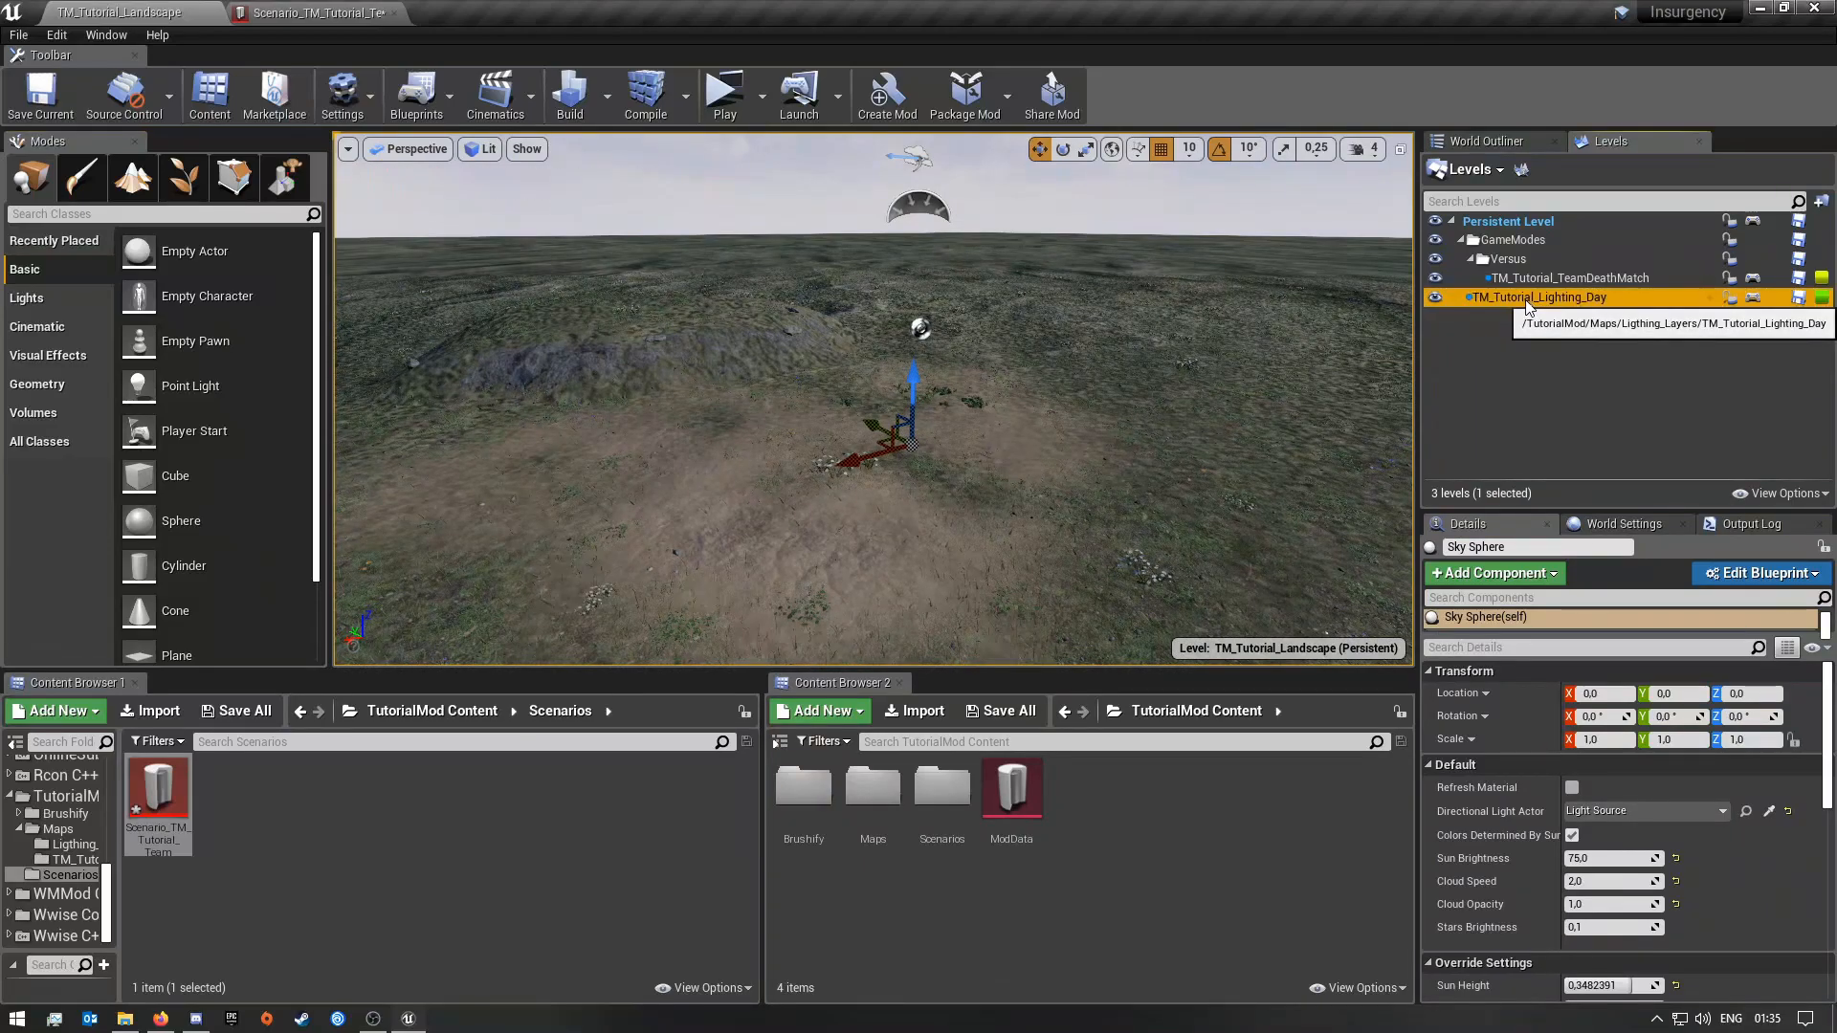
right_click(1526, 301)
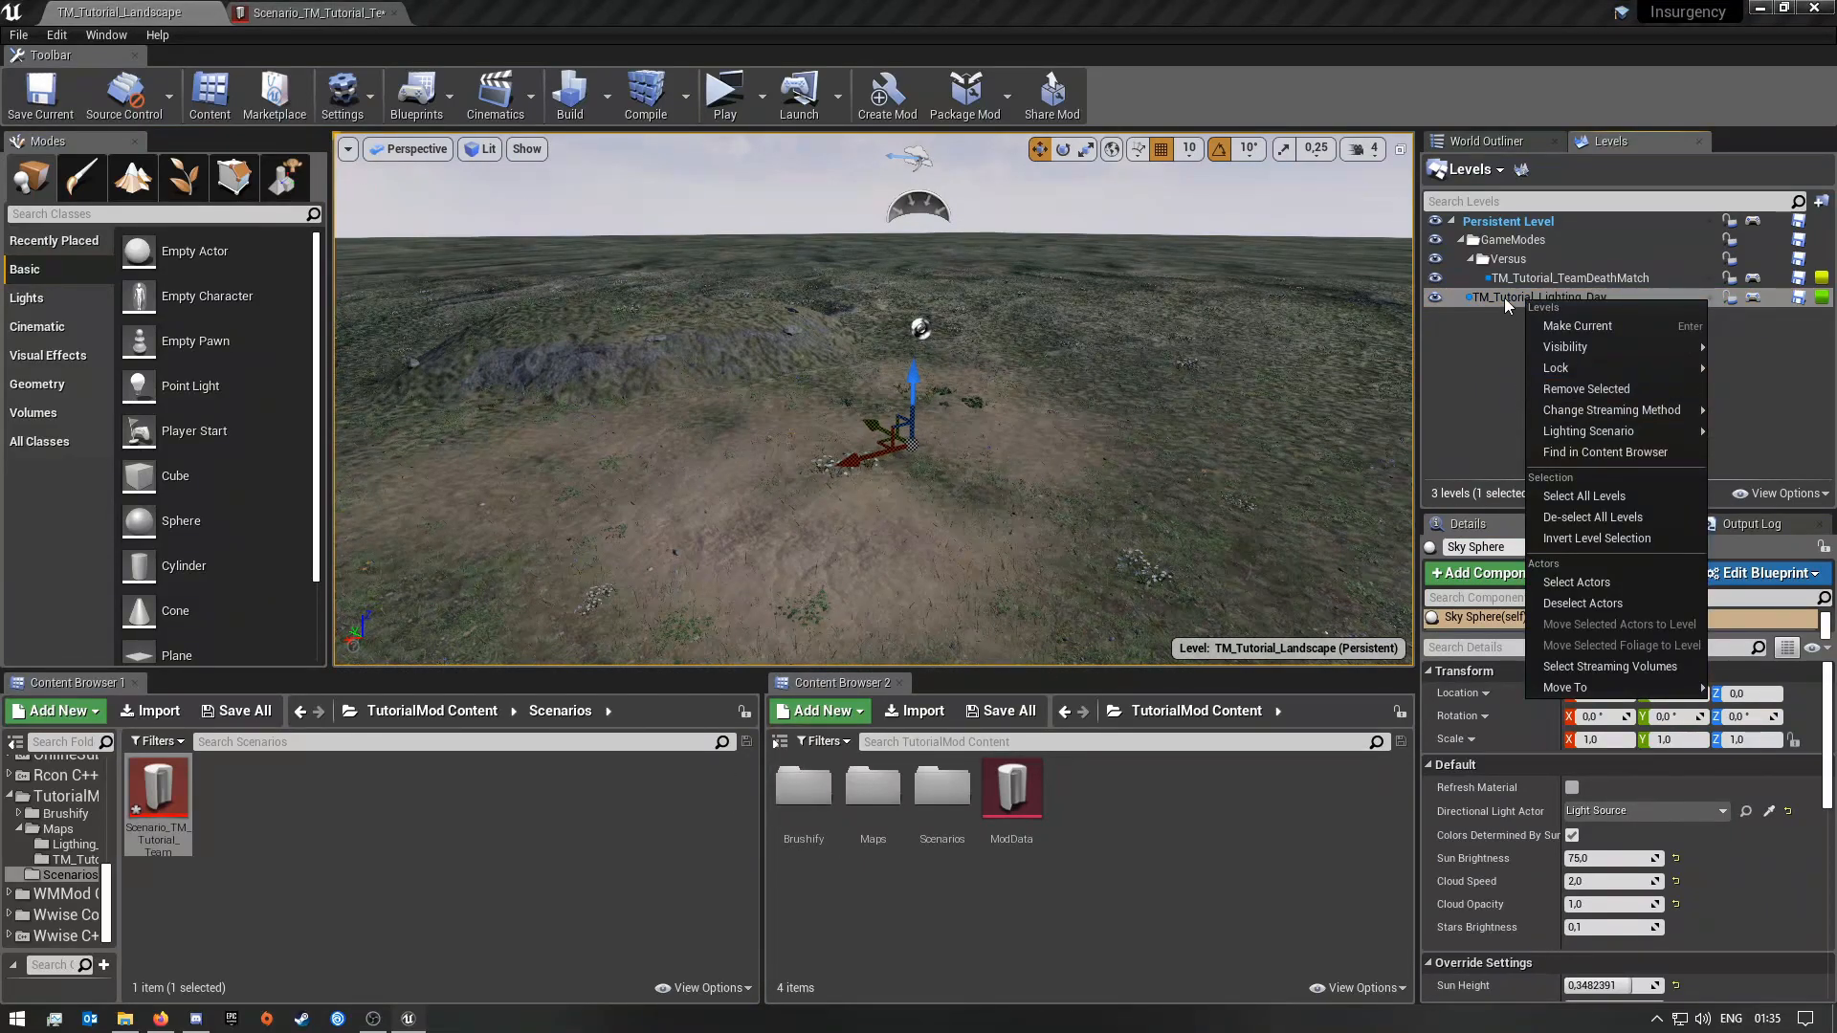
click(1505, 296)
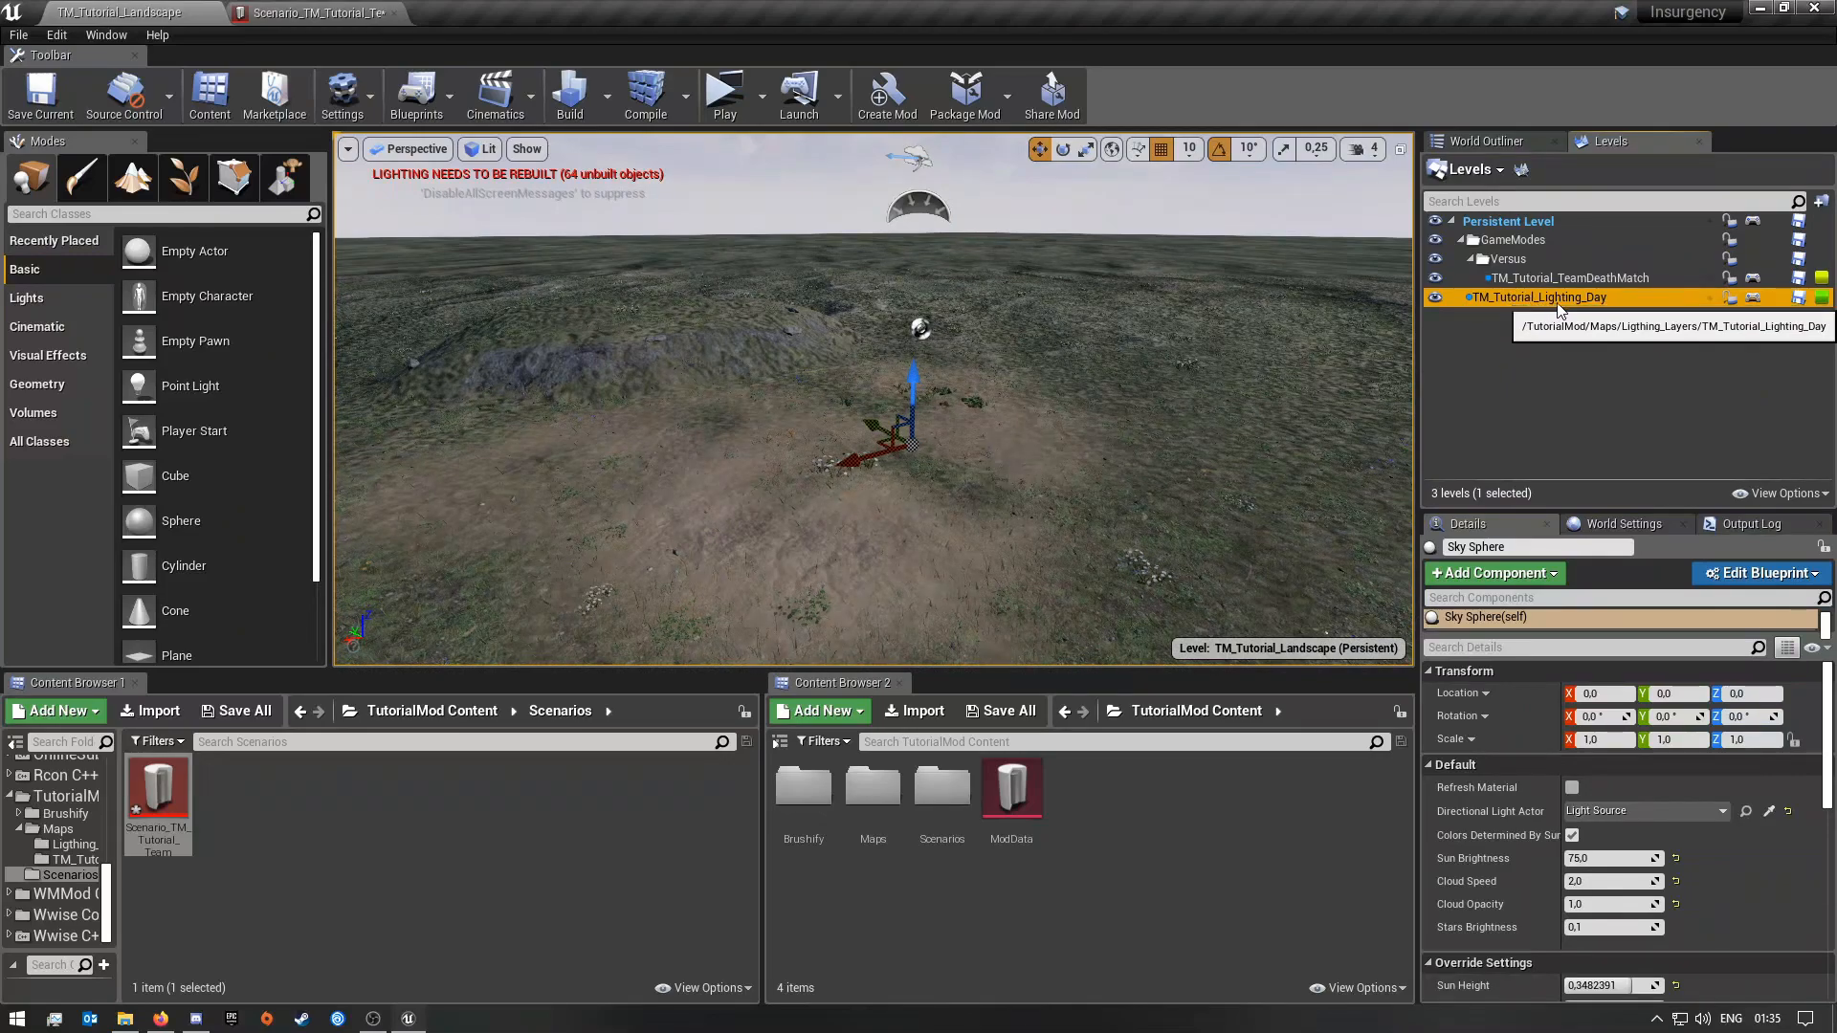
double_click(1533, 299)
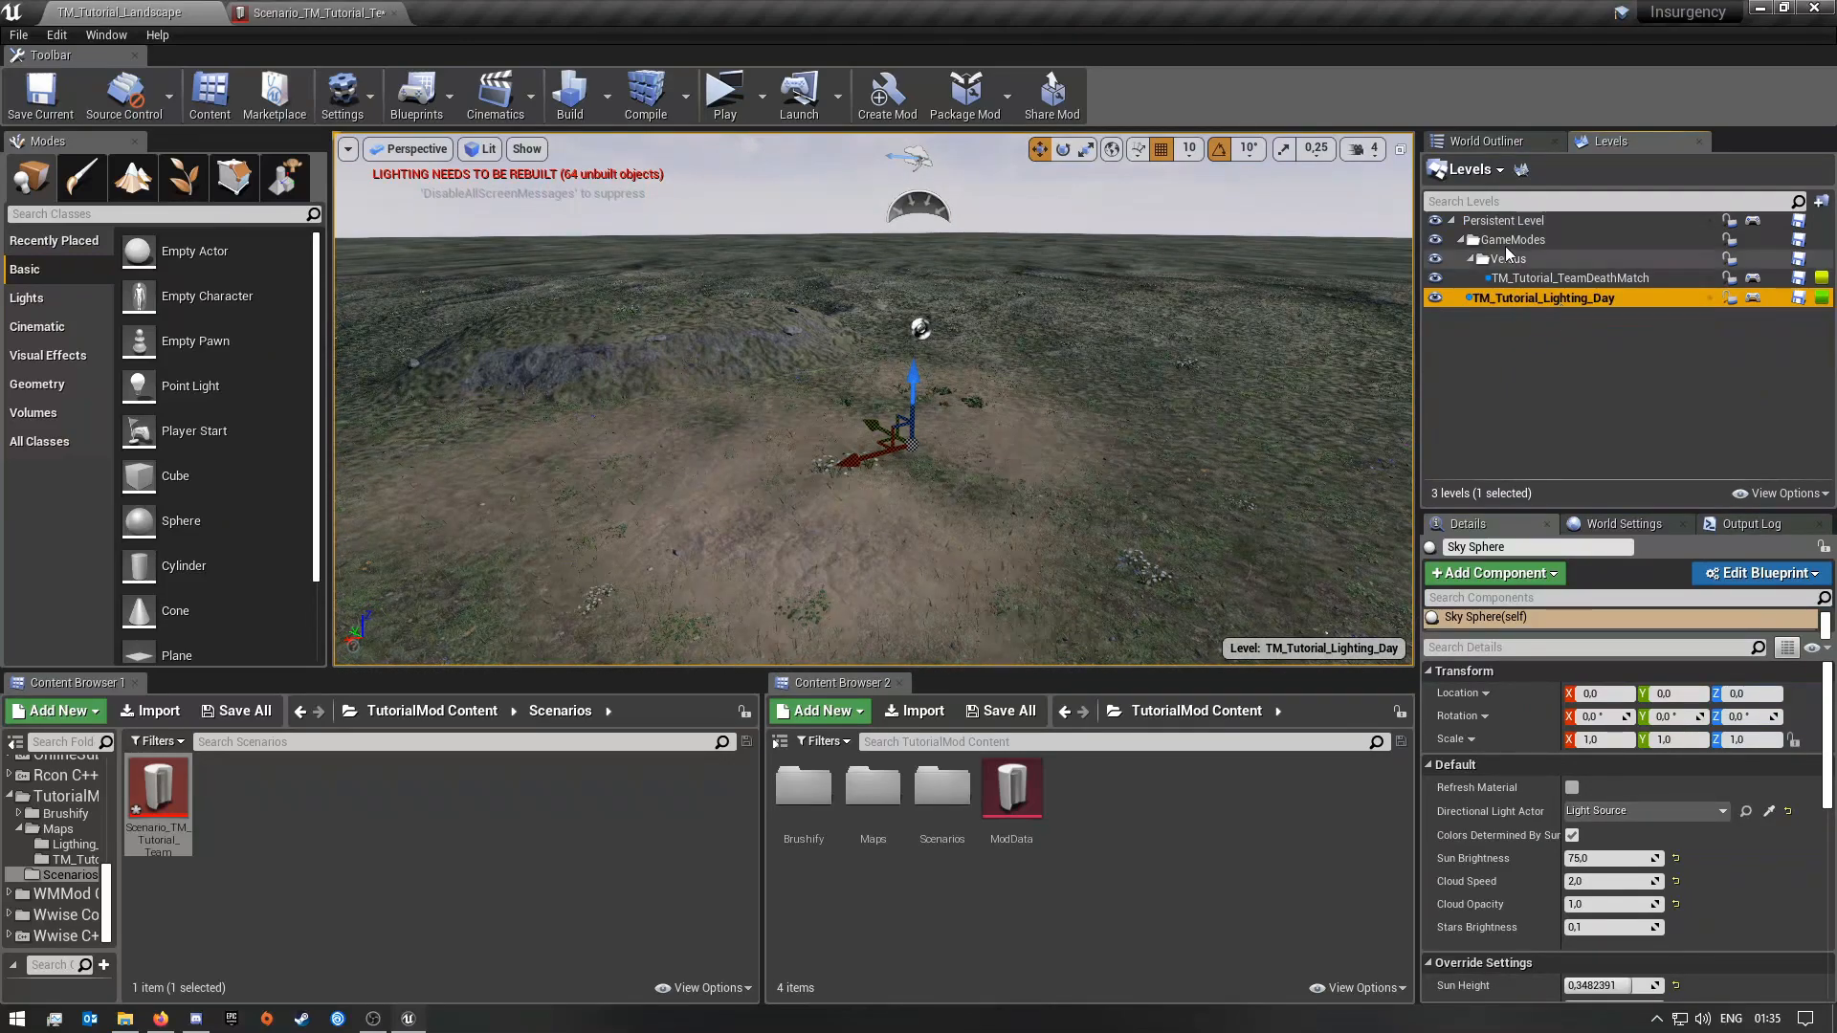
double_click(1507, 221)
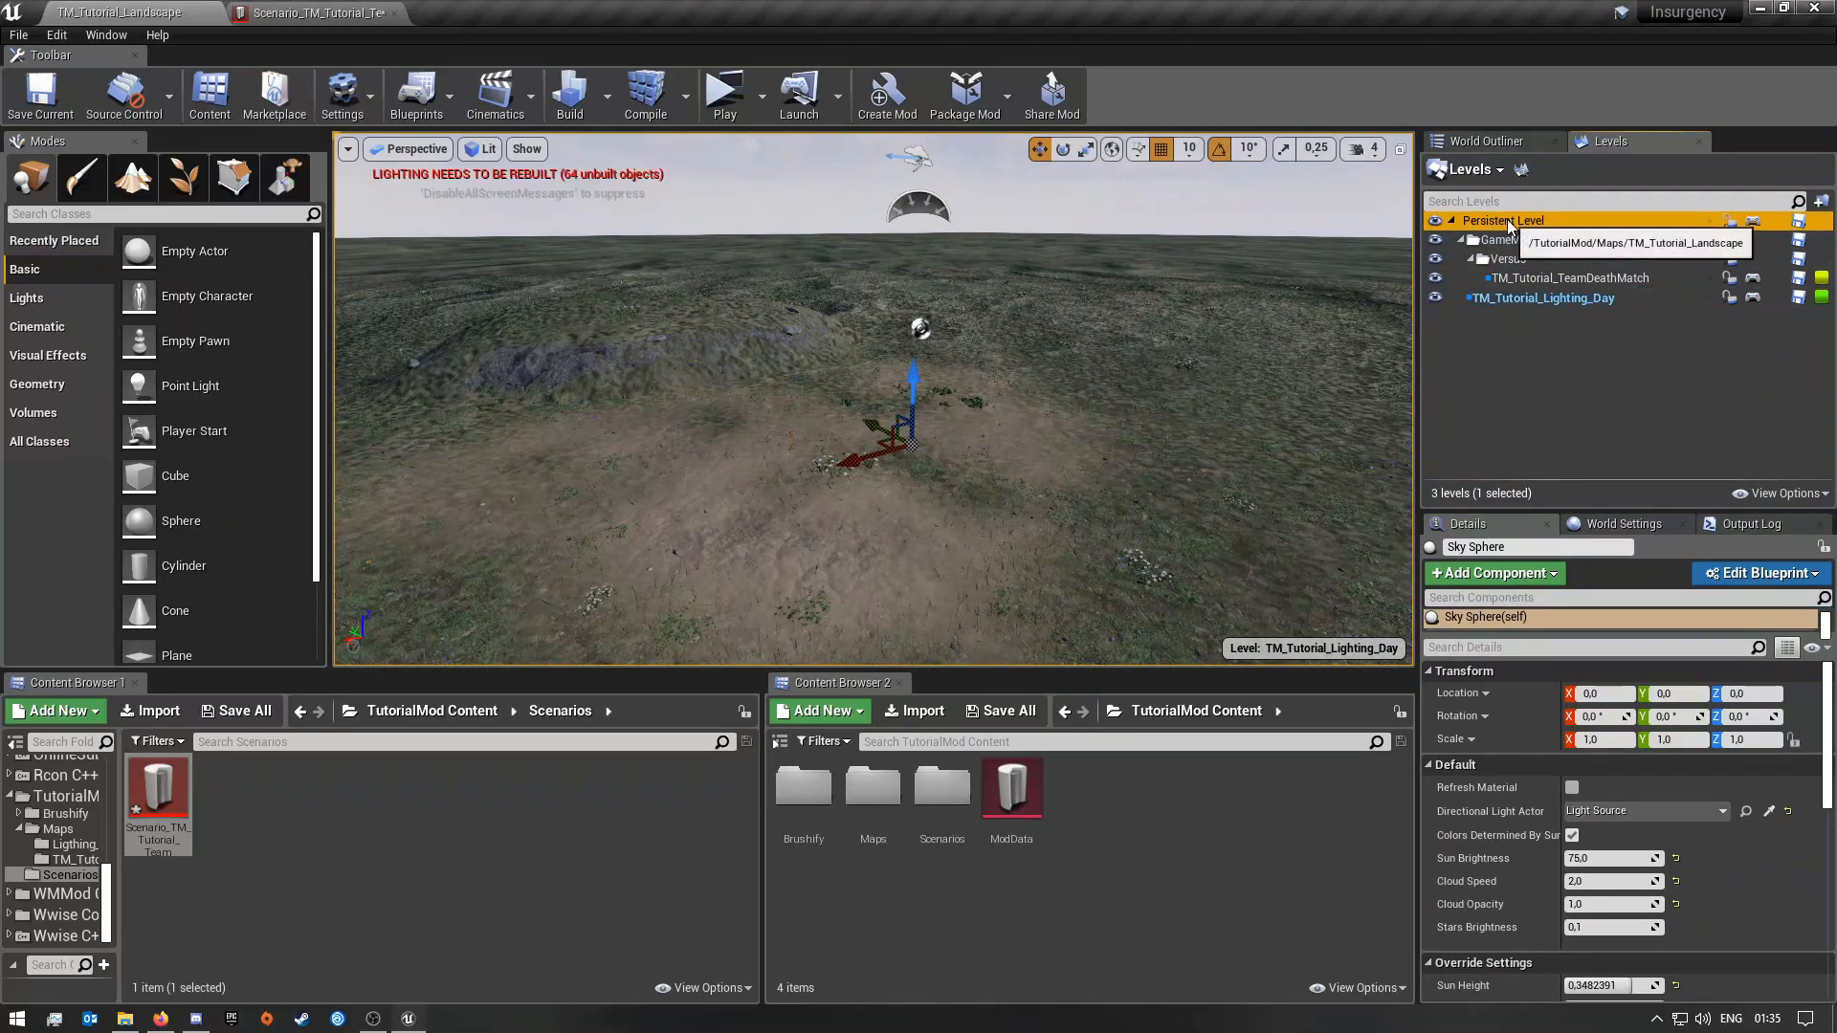
Step: Copy the name of the TM_Tutorial_Lighting_Day level asset from the Ligthing_Layers folder inside Maps
click(266, 847)
double_click(878, 825)
click(804, 821)
double_click(804, 820)
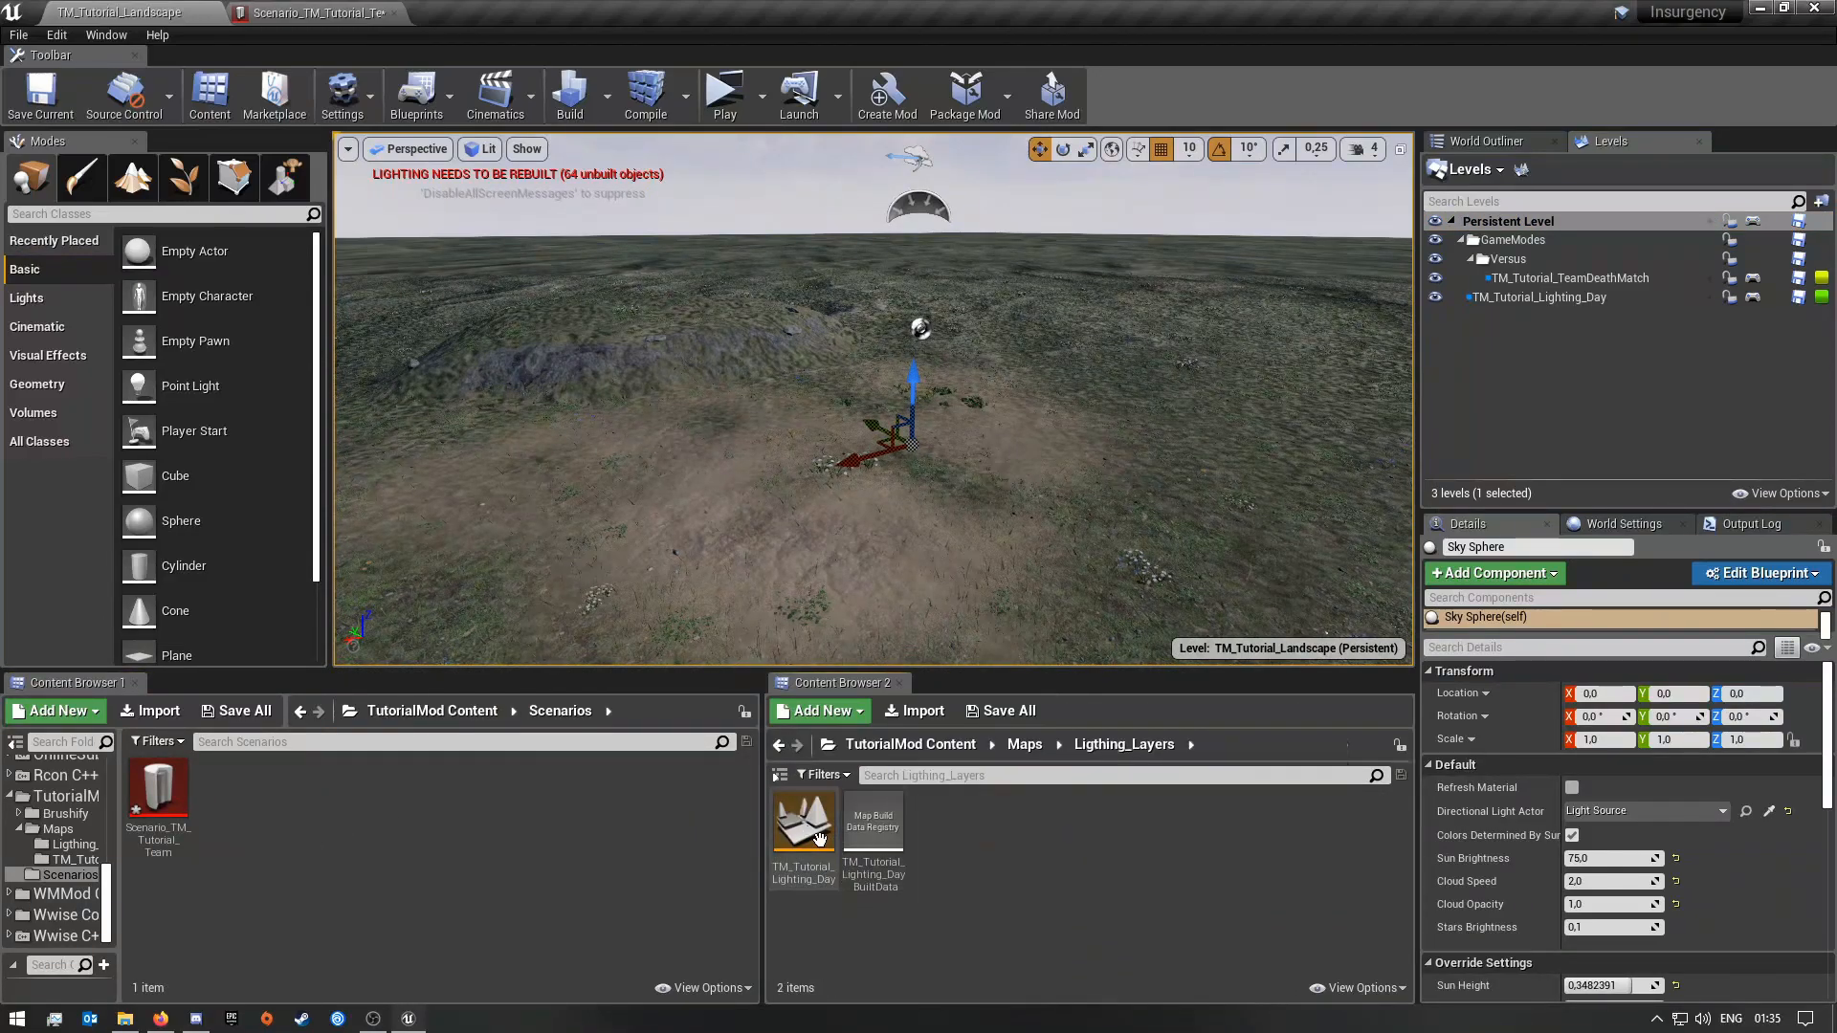
right_click(811, 821)
click(889, 504)
key(ctrl+c)
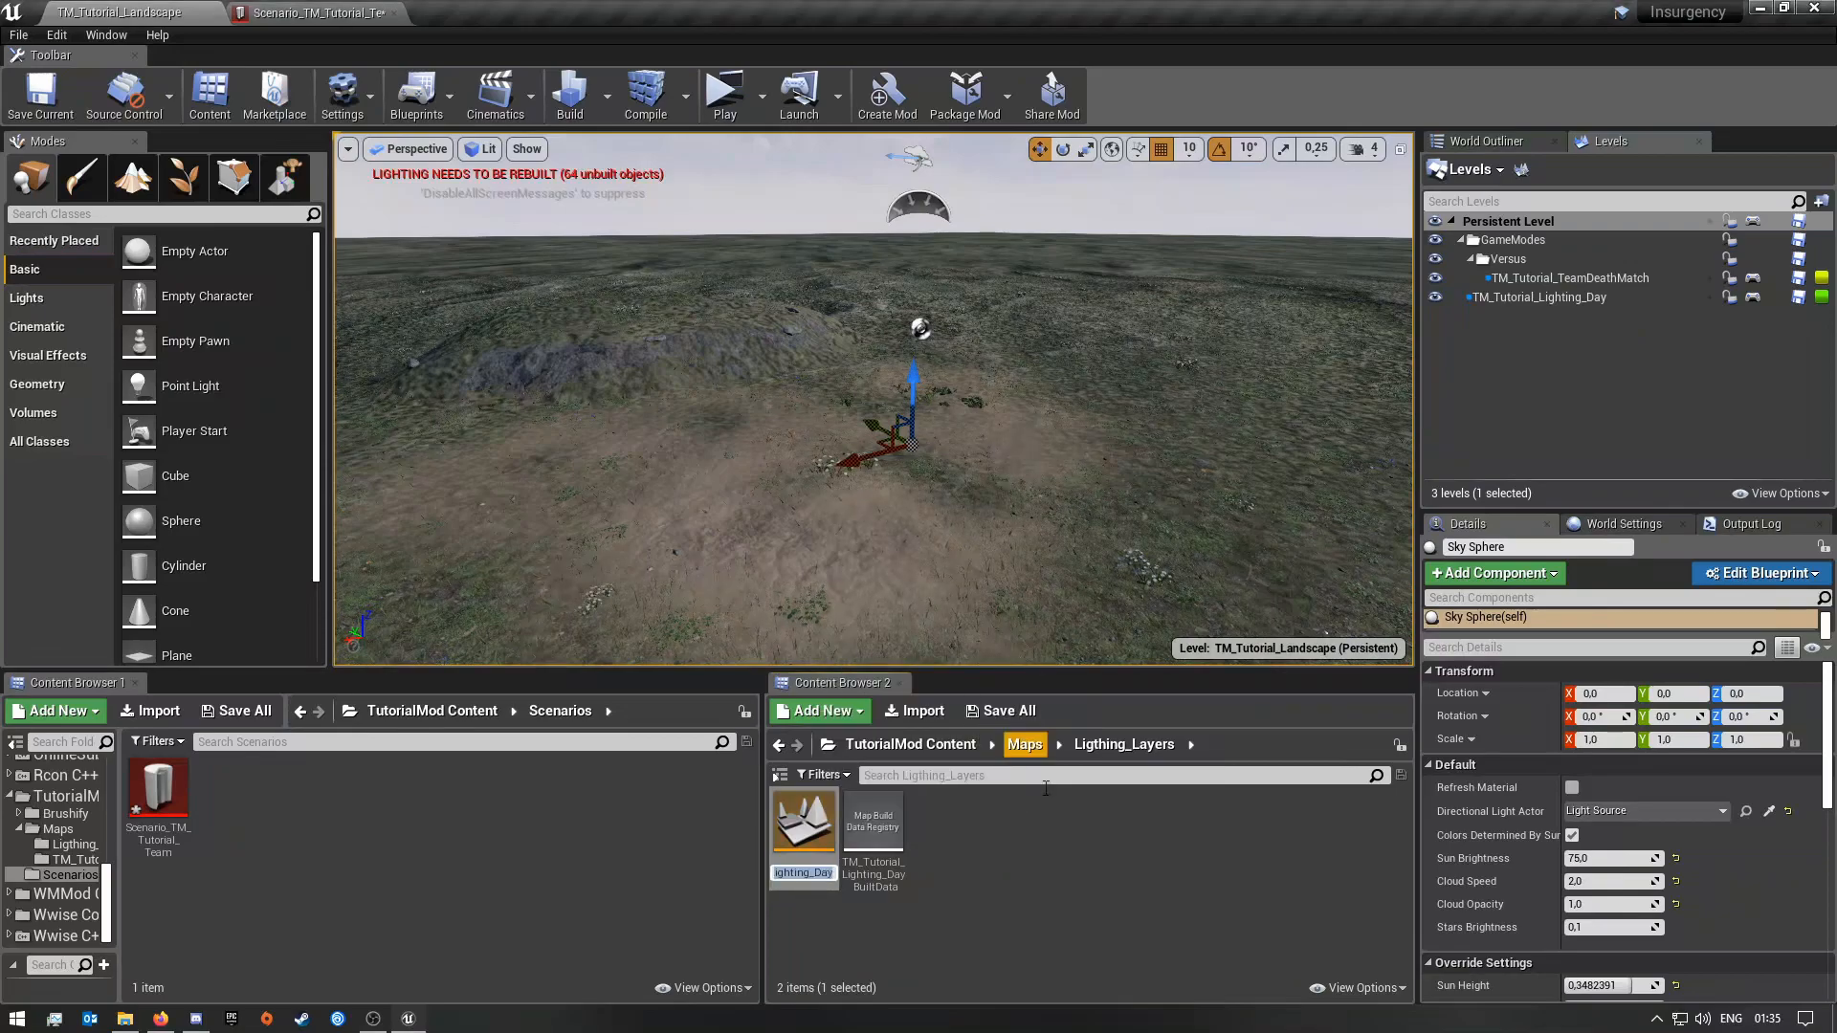
click(1042, 842)
Step: Set the scenario's Default Lighting Scenario to TM_Tutorial_Lighting_Day
click(337, 13)
click(1403, 436)
key(ctrl+v)
click(1612, 489)
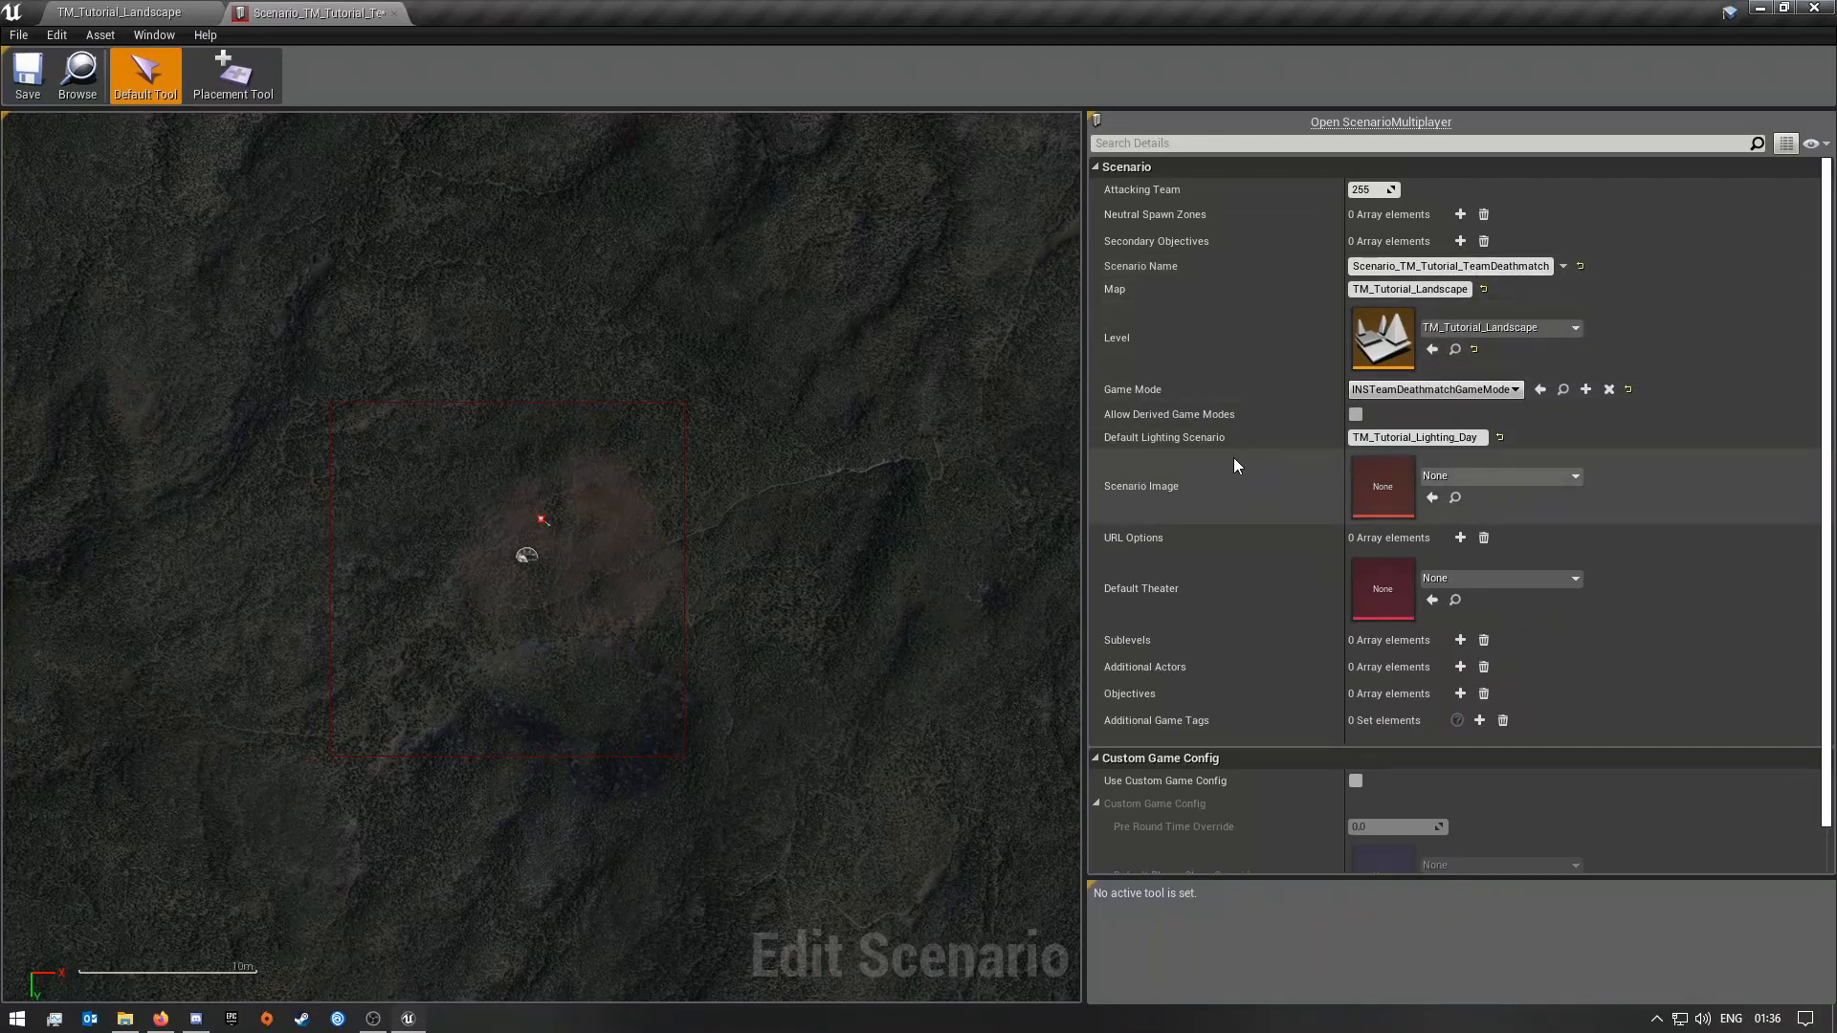
click(1414, 289)
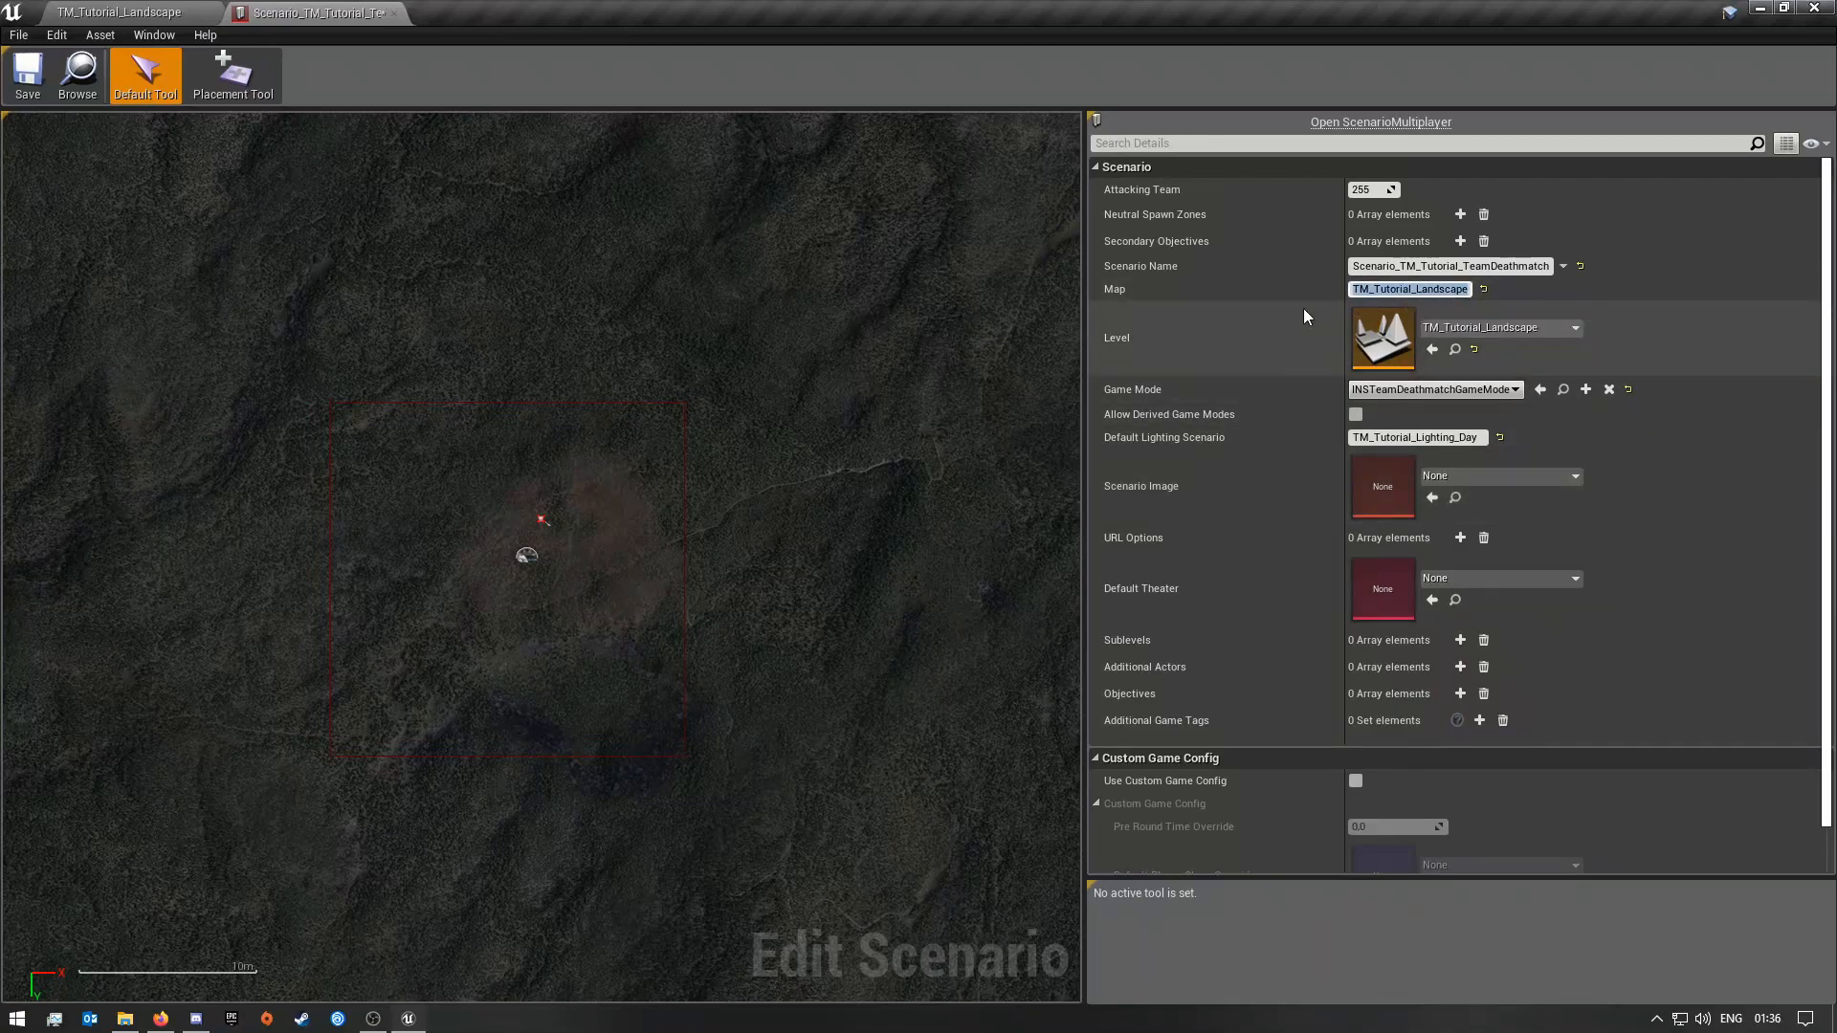
click(1173, 315)
mouse_move(1167, 413)
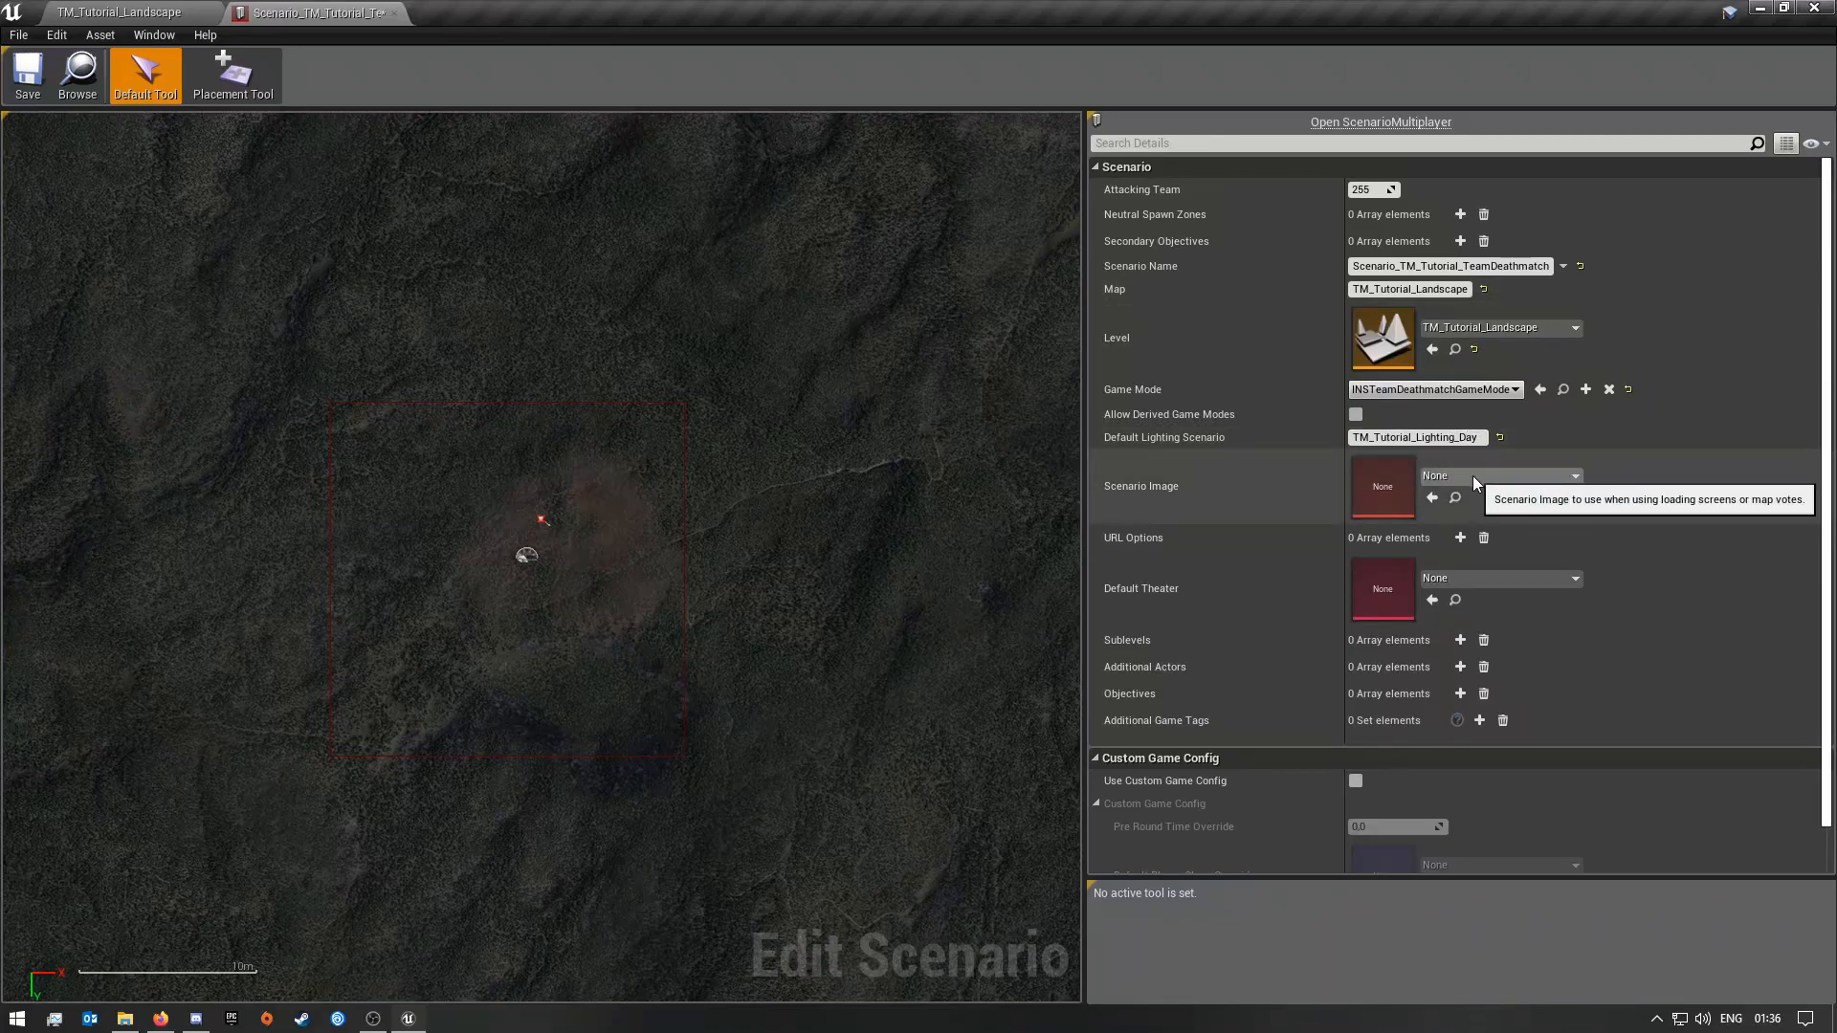
click(226, 11)
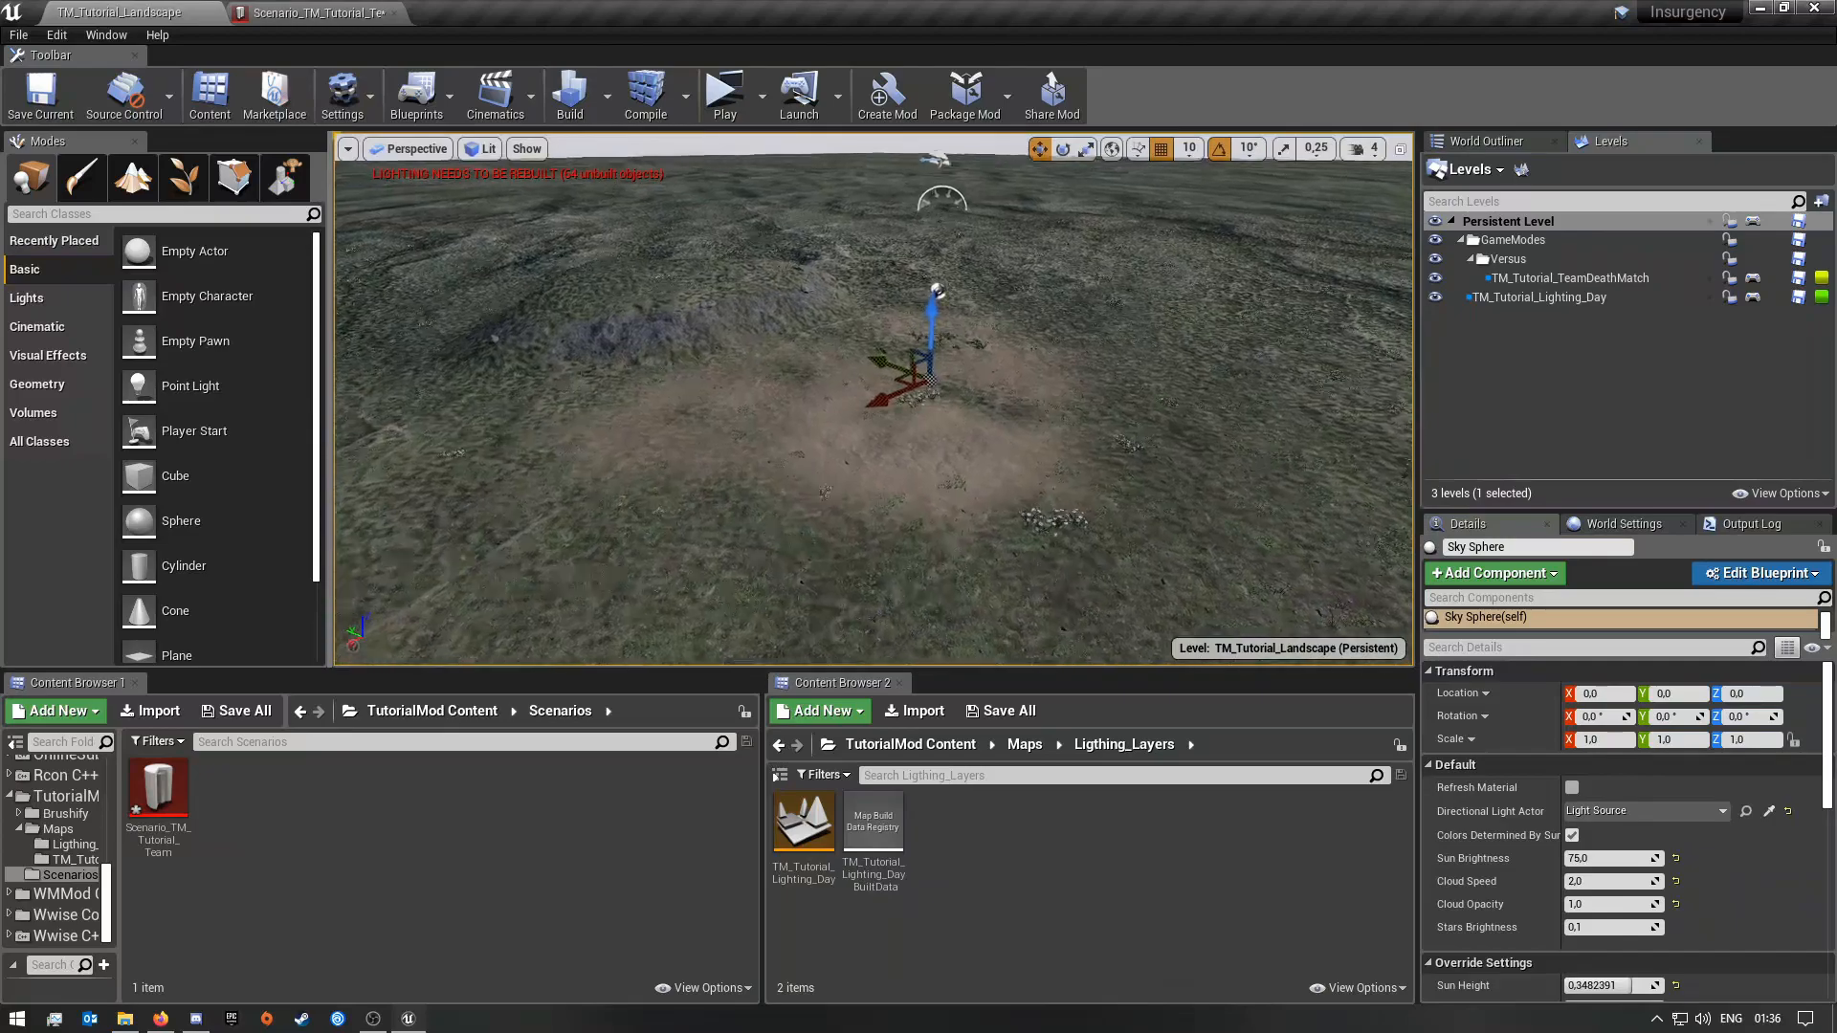
right_drag(882, 482, 883, 475)
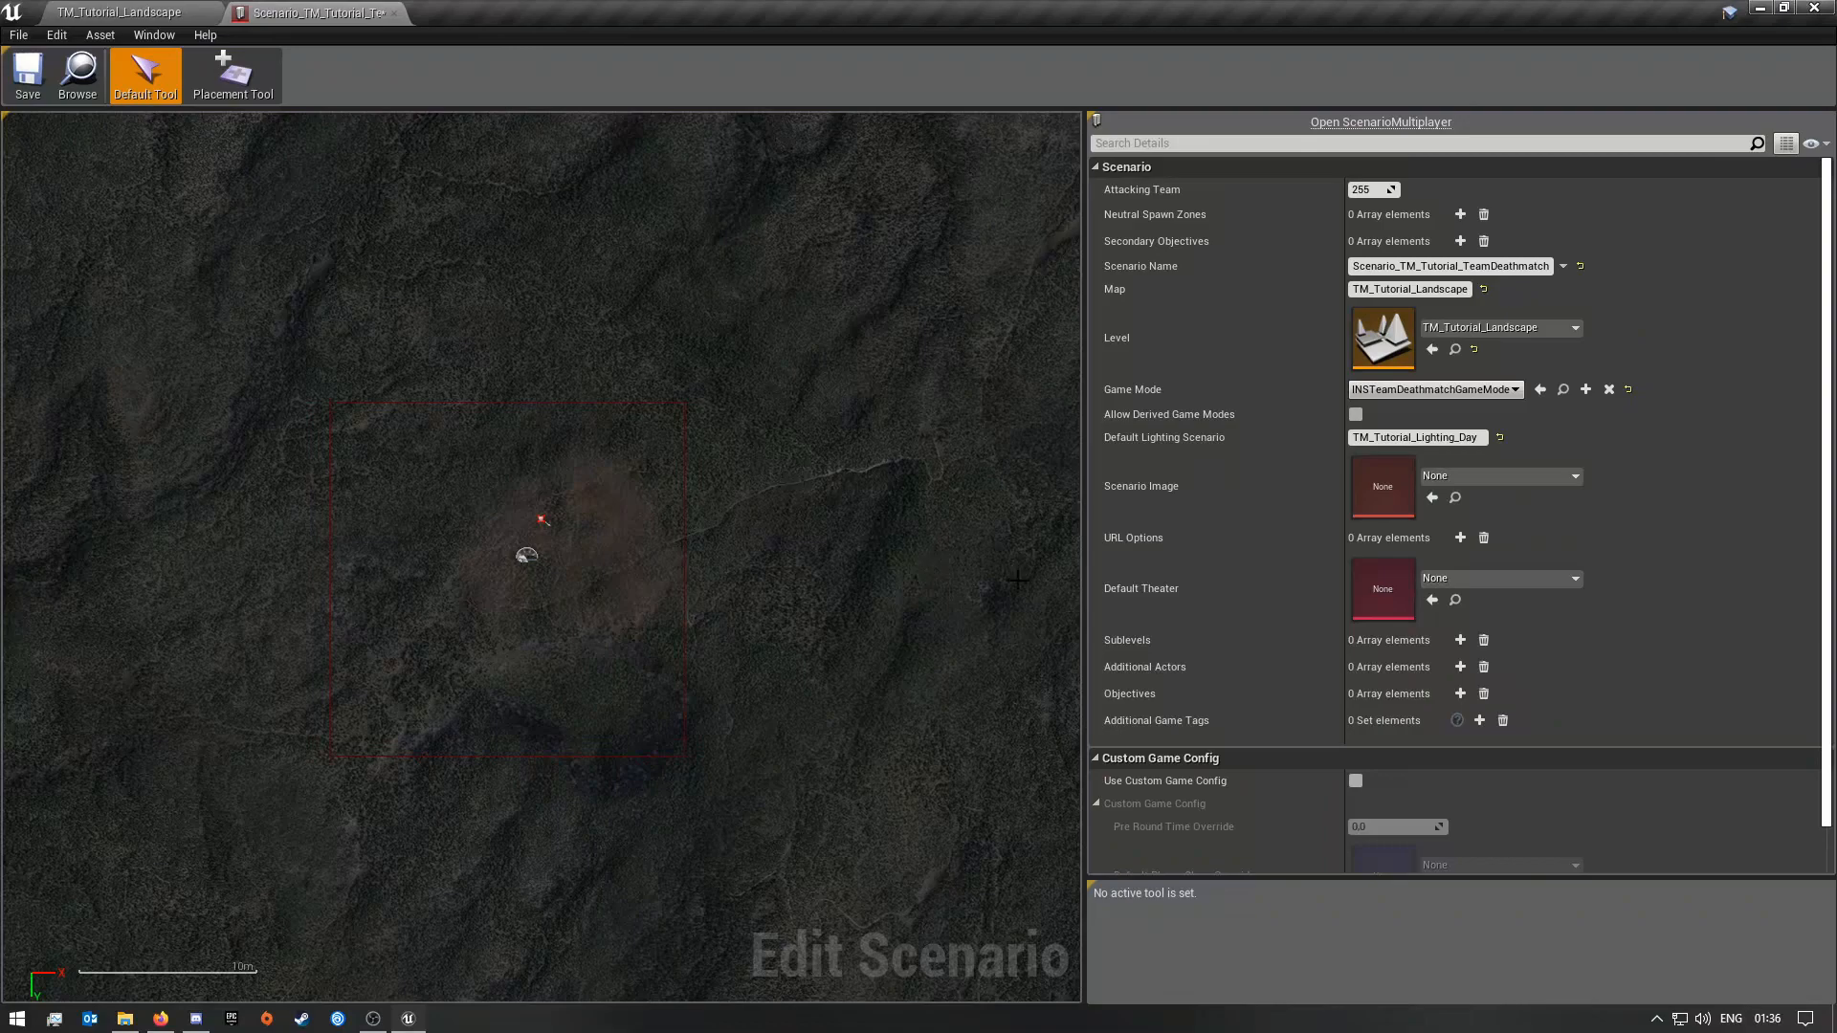
Step: Set the scenario's Default Theater to THTR_SecurityInsurgents
click(1513, 580)
click(1517, 724)
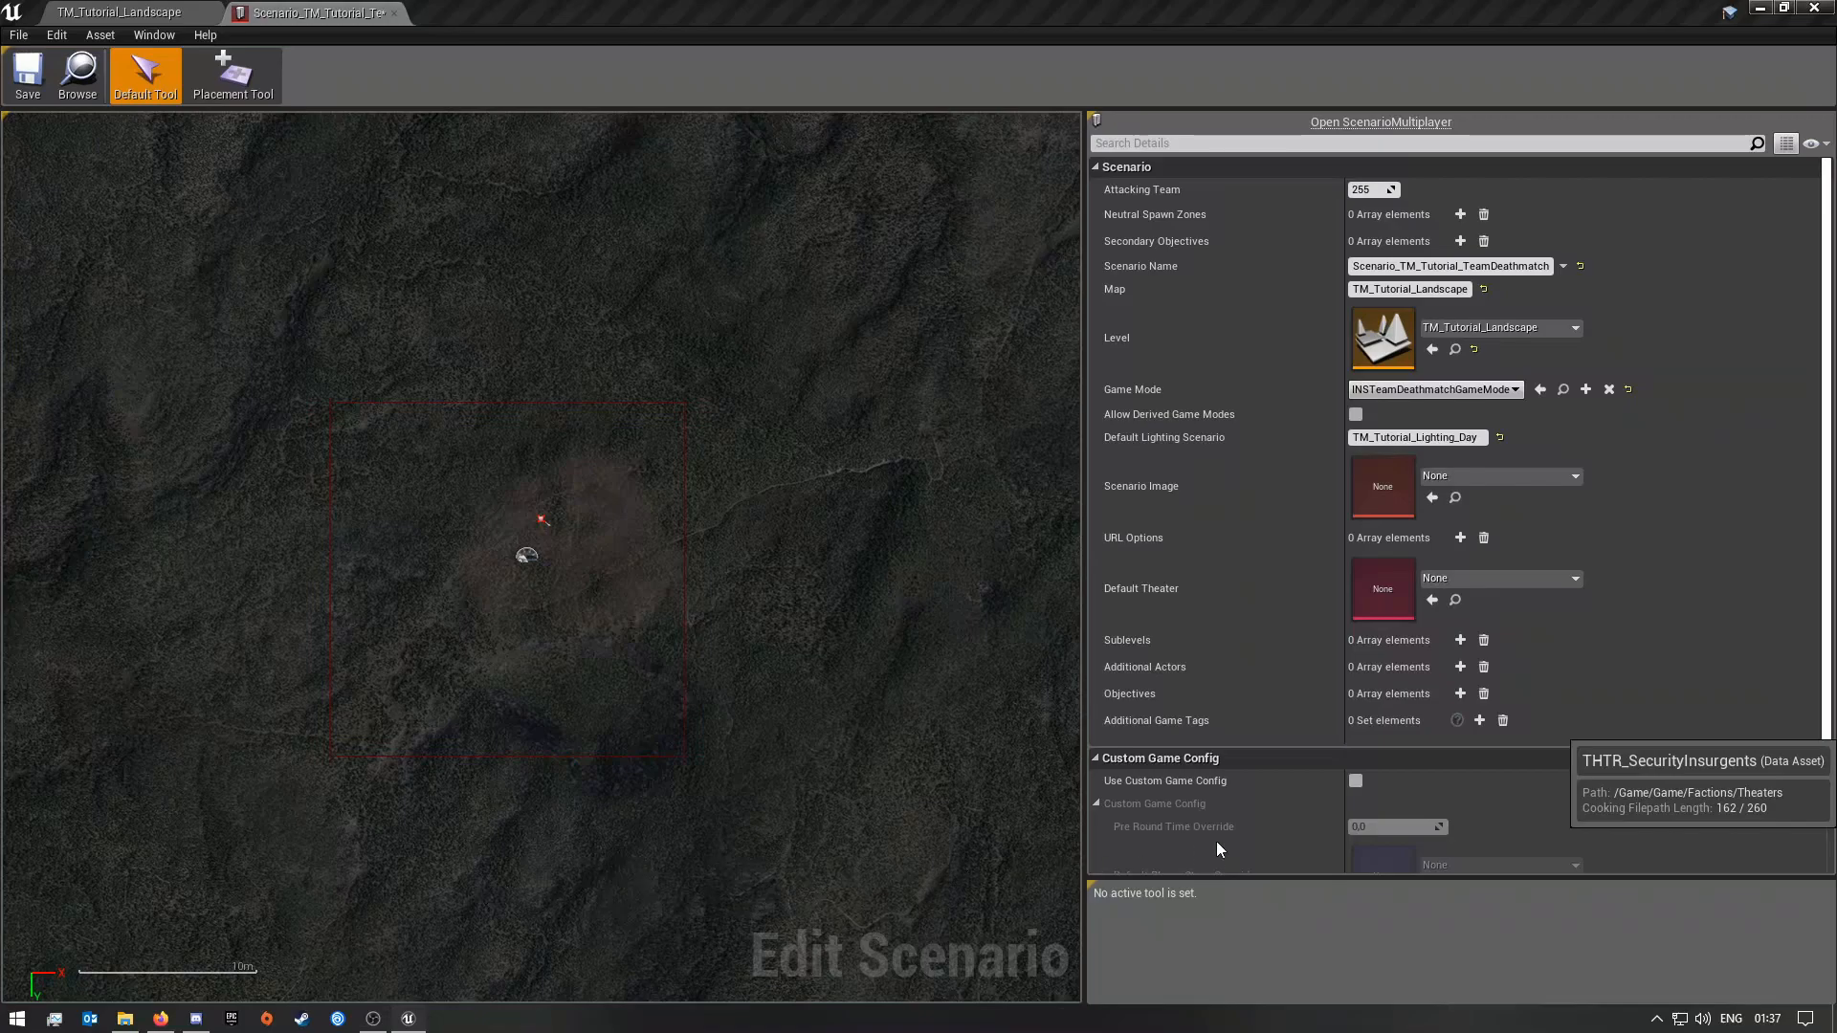
click(1361, 735)
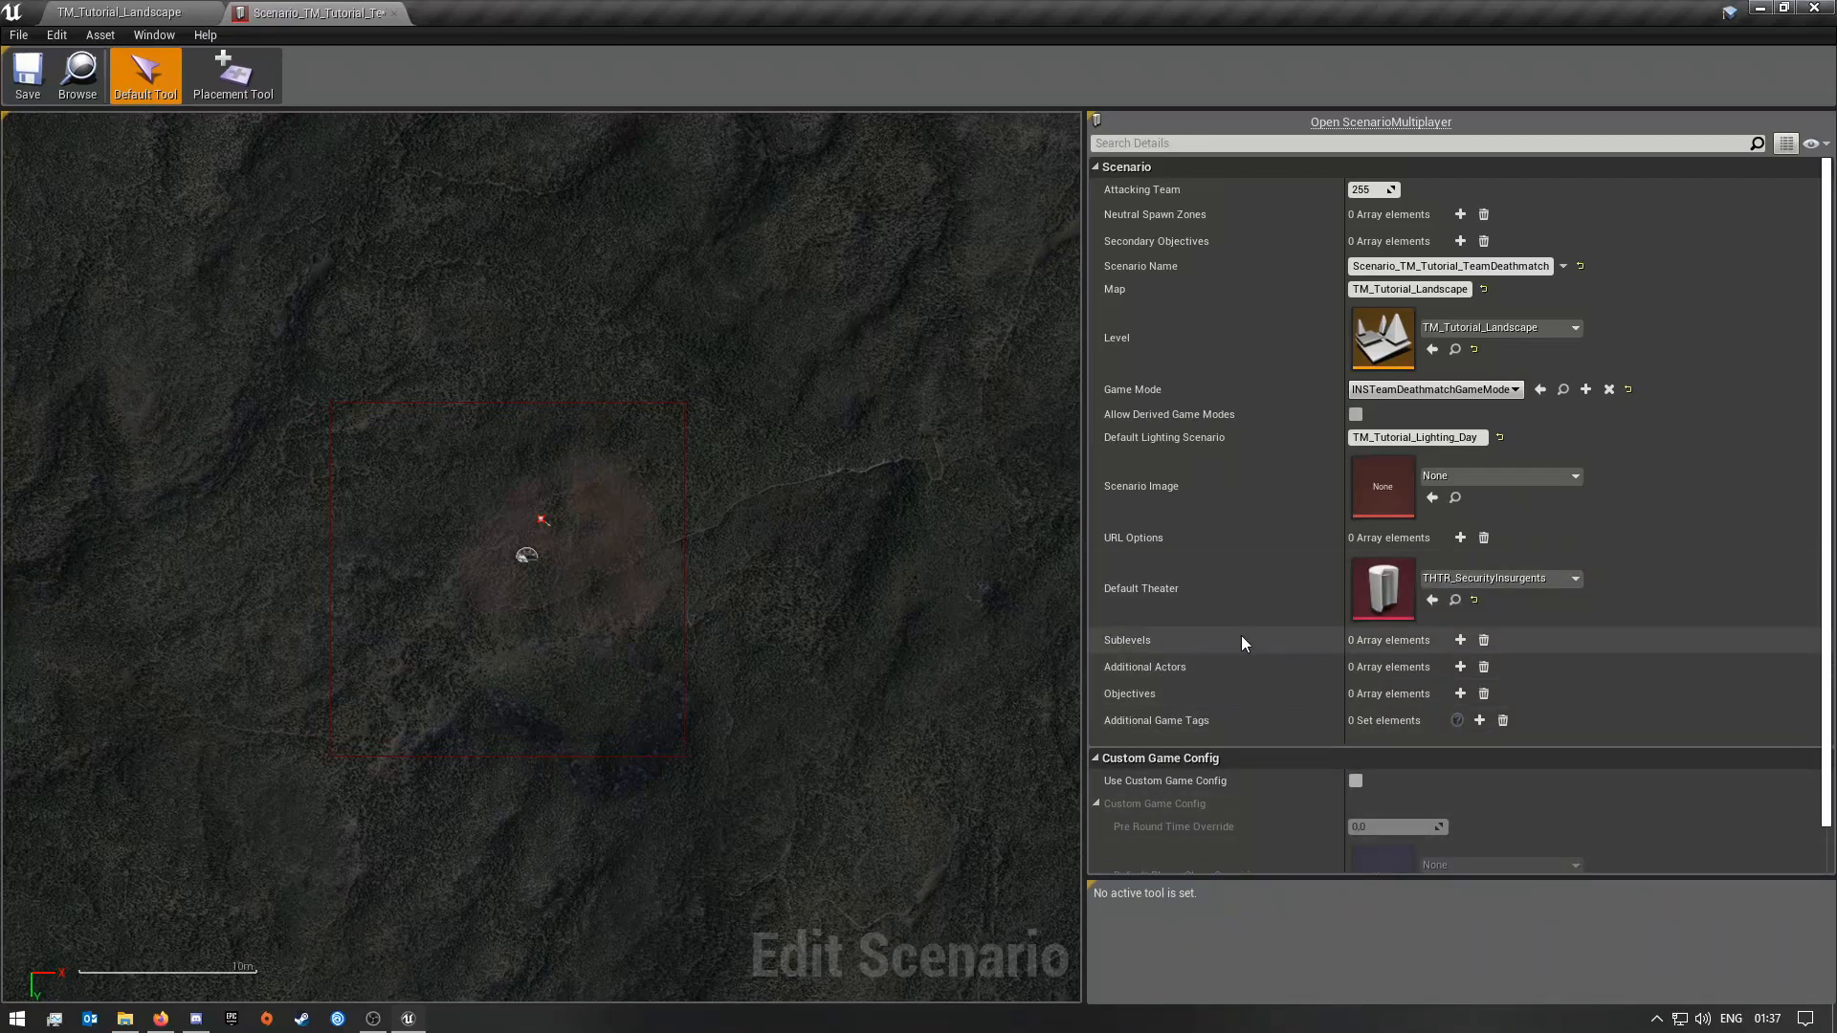
Step: Add two Sublevels entries to the scenario and expand both to show their properties
click(1460, 640)
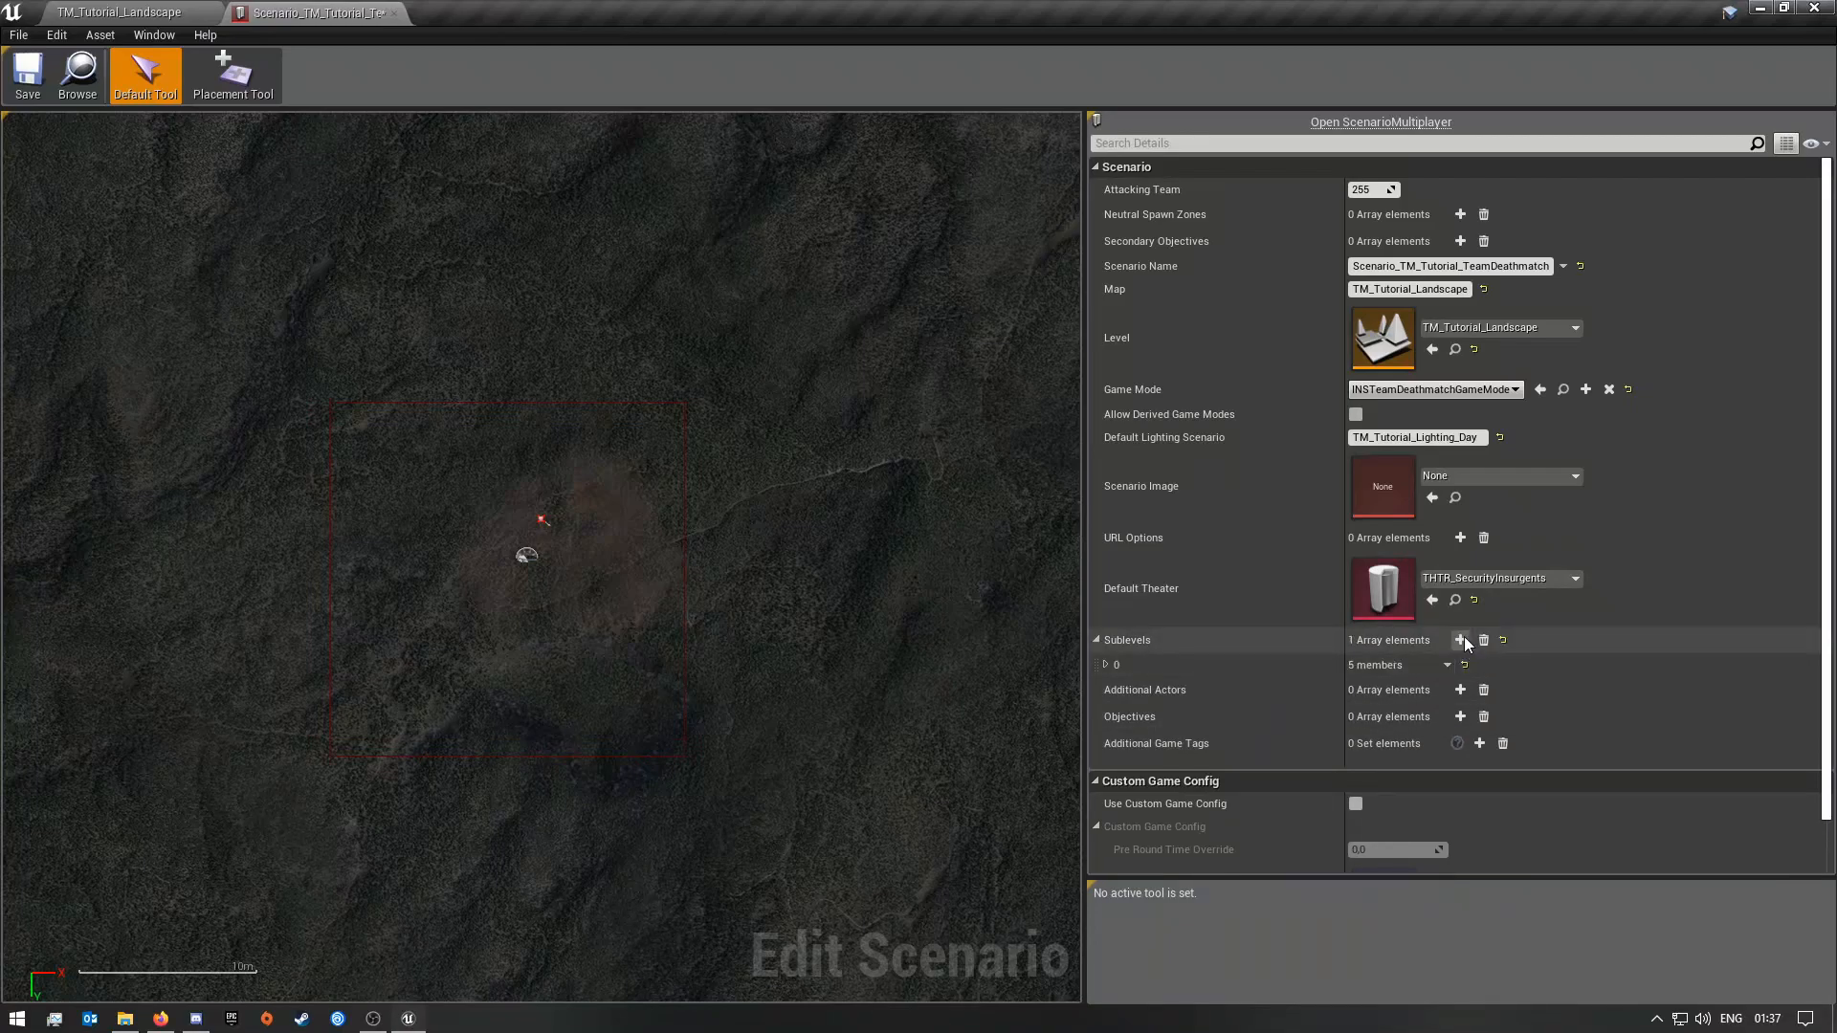
click(1461, 640)
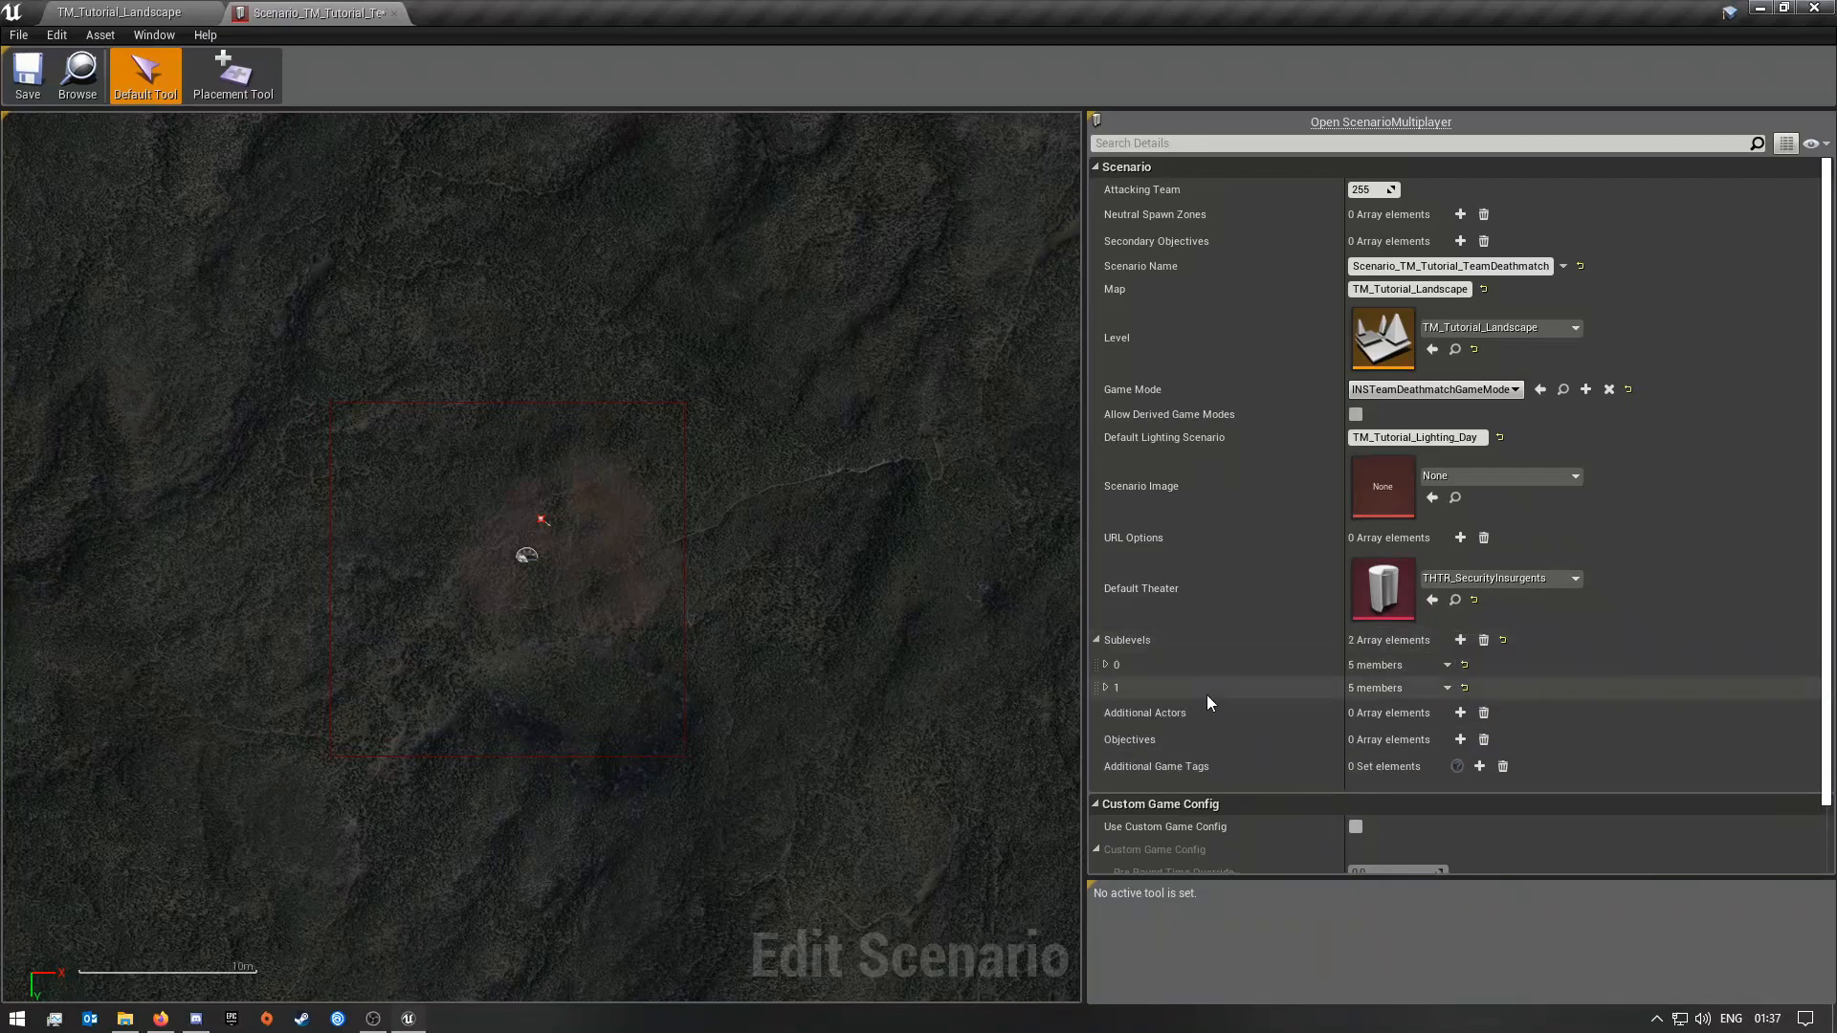
click(1106, 687)
click(1106, 664)
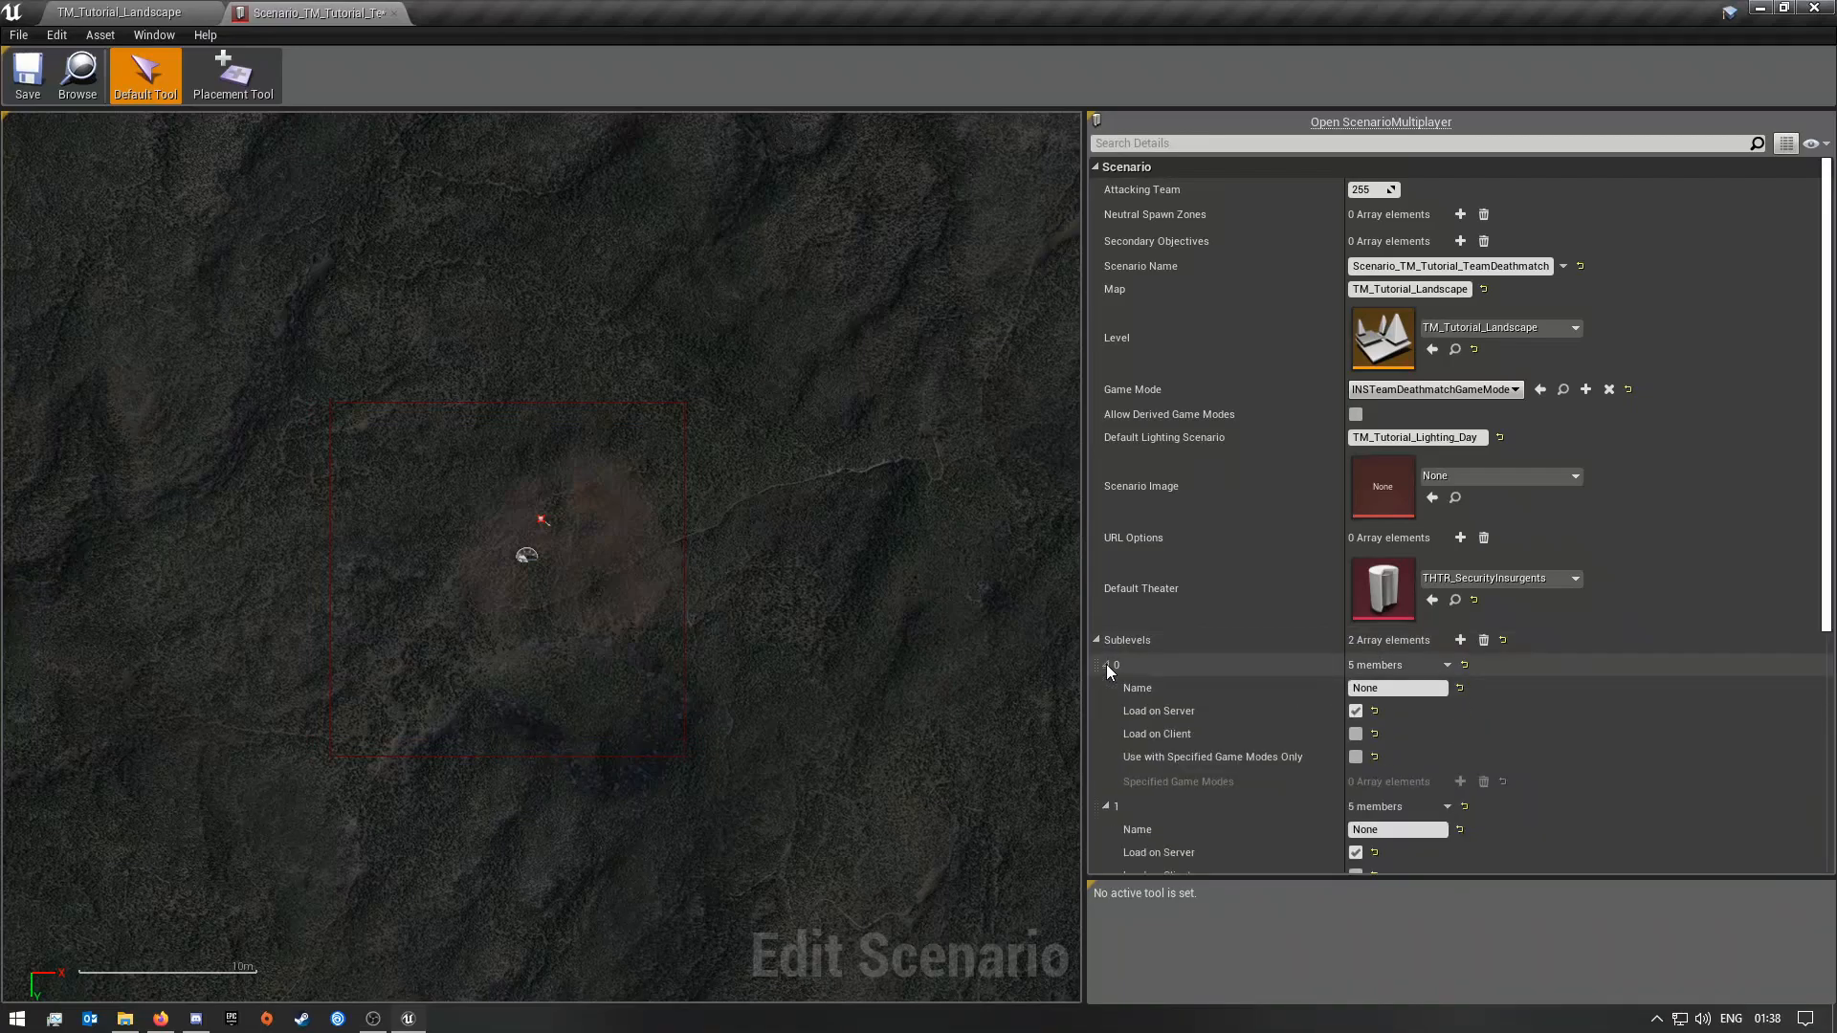
Step: Copy the name of the TM_Tutorial_TeamDeathMatch level asset from the Maps folder
scroll(1350, 732, down, 5)
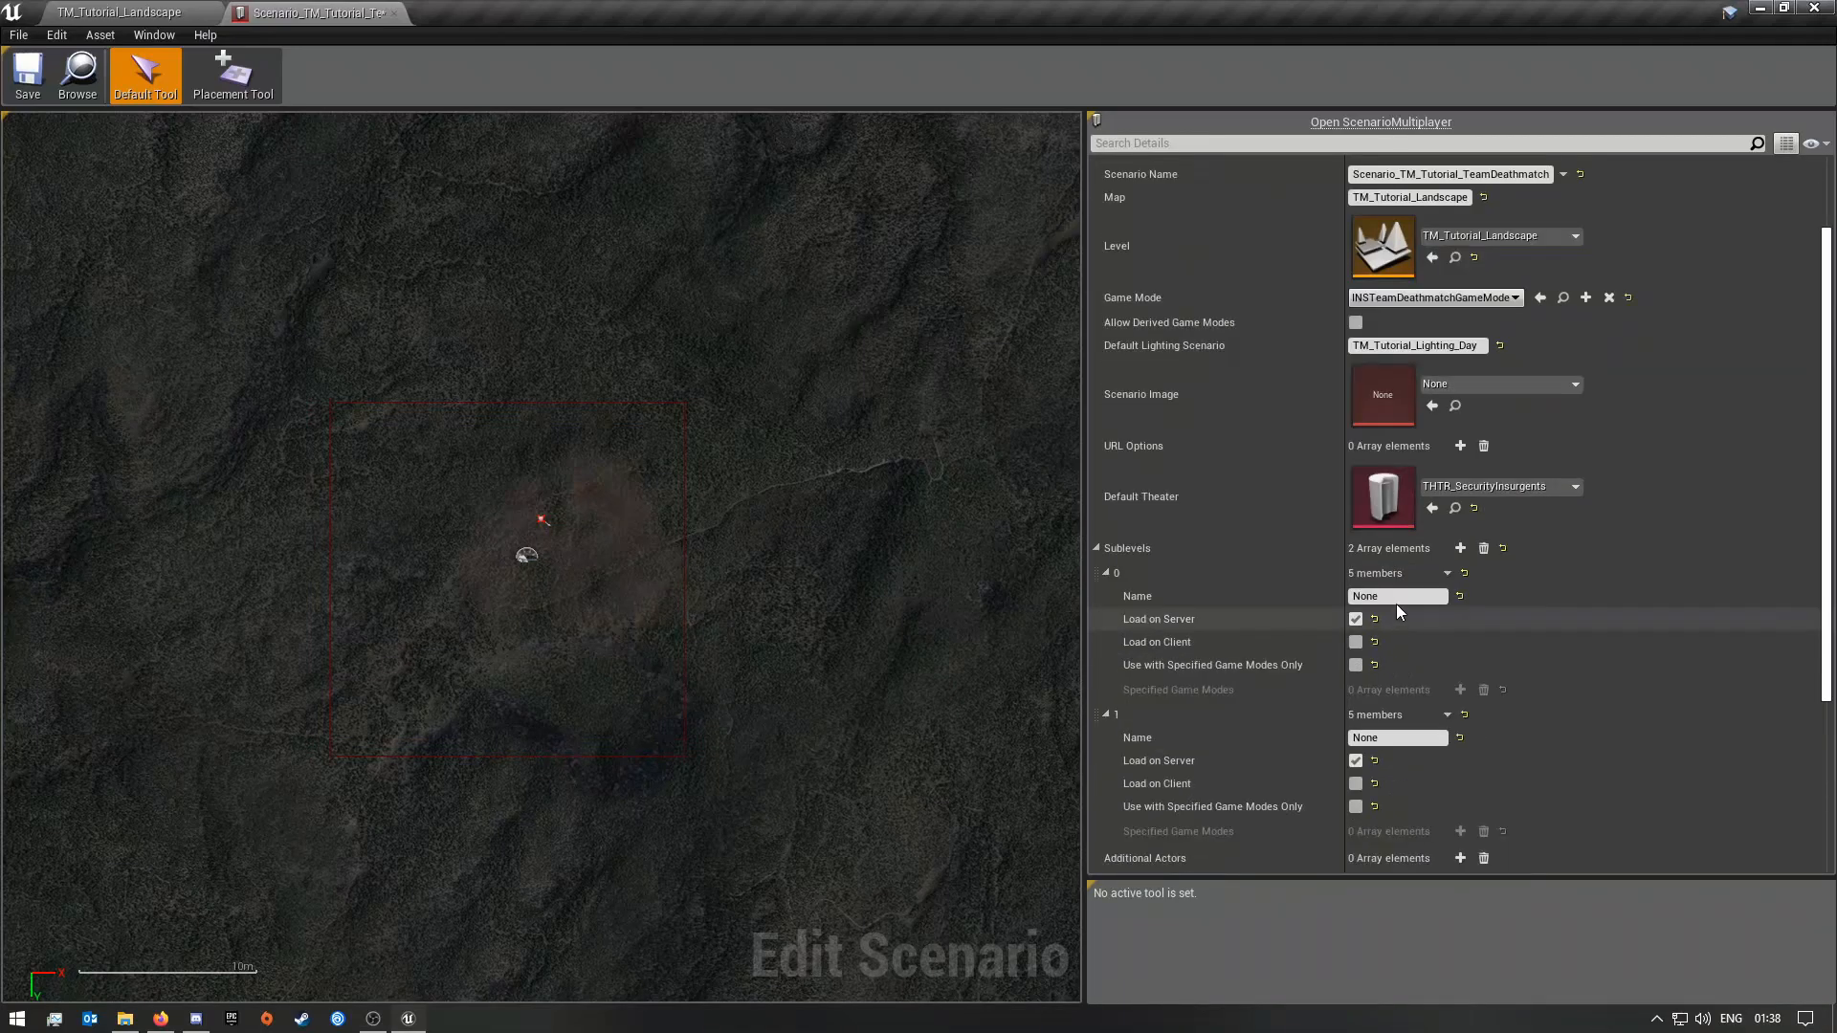
click(1393, 504)
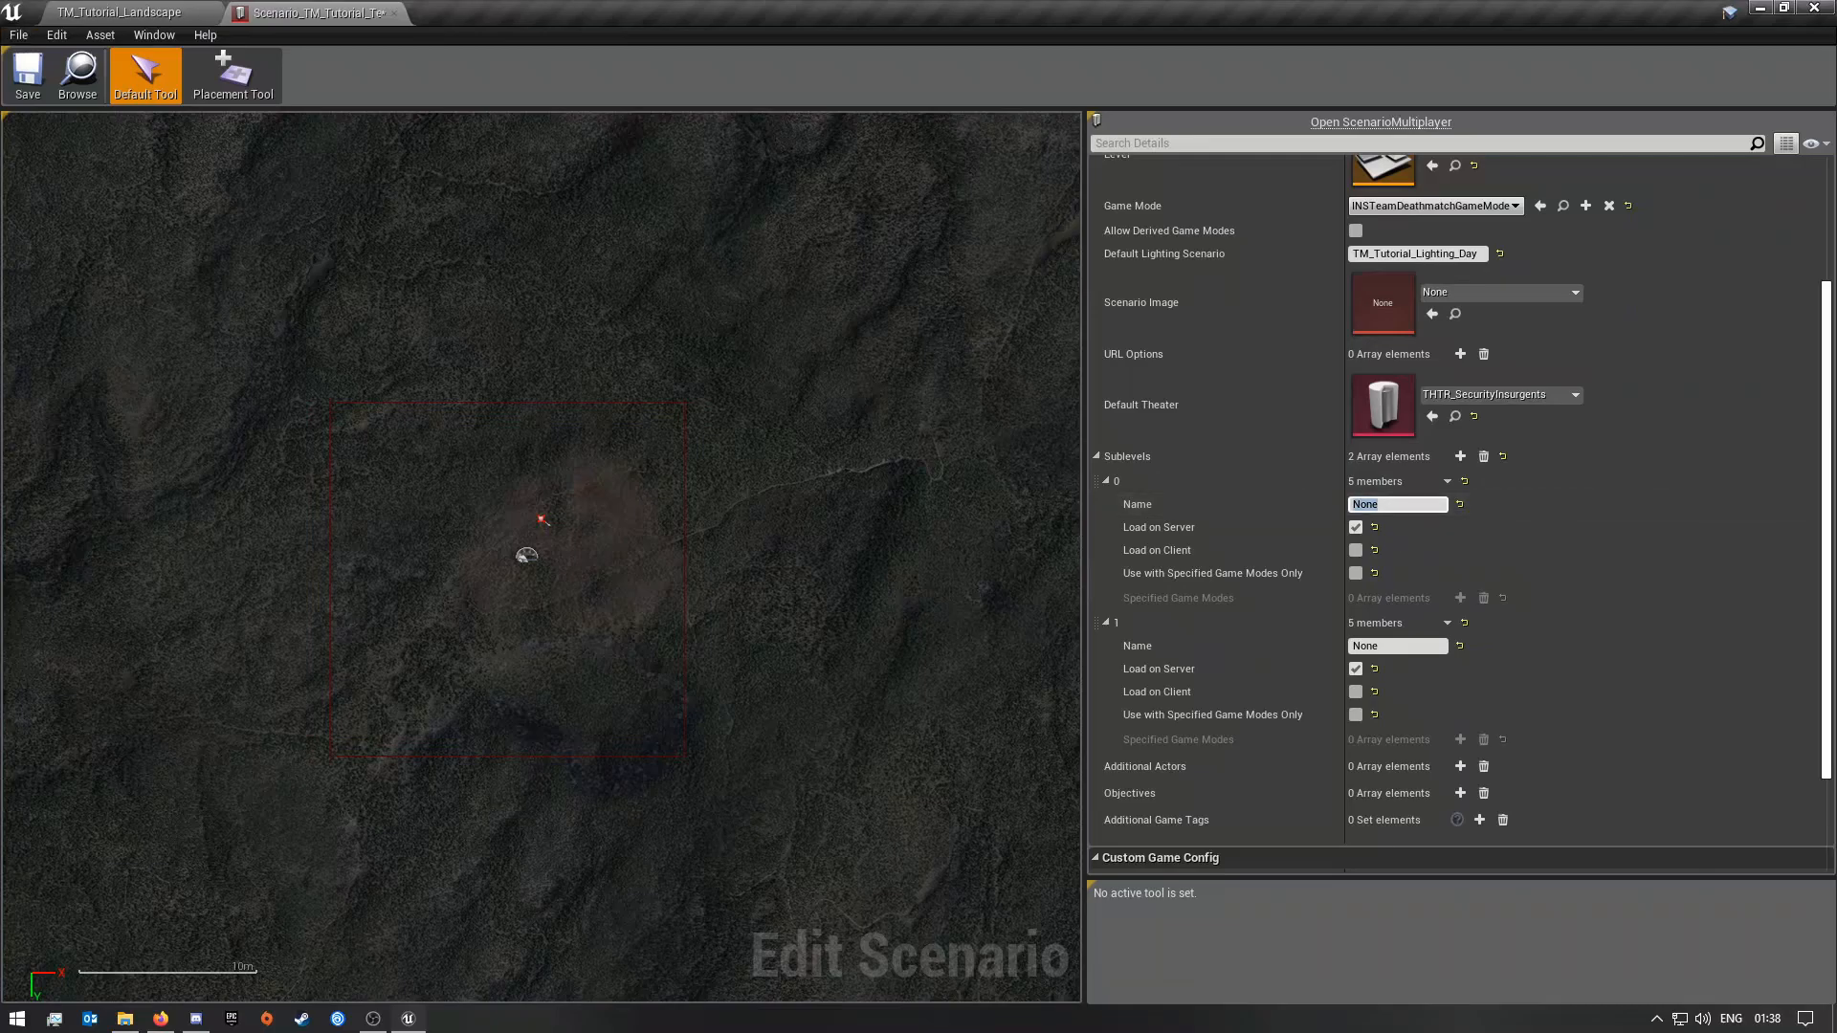
click(112, 11)
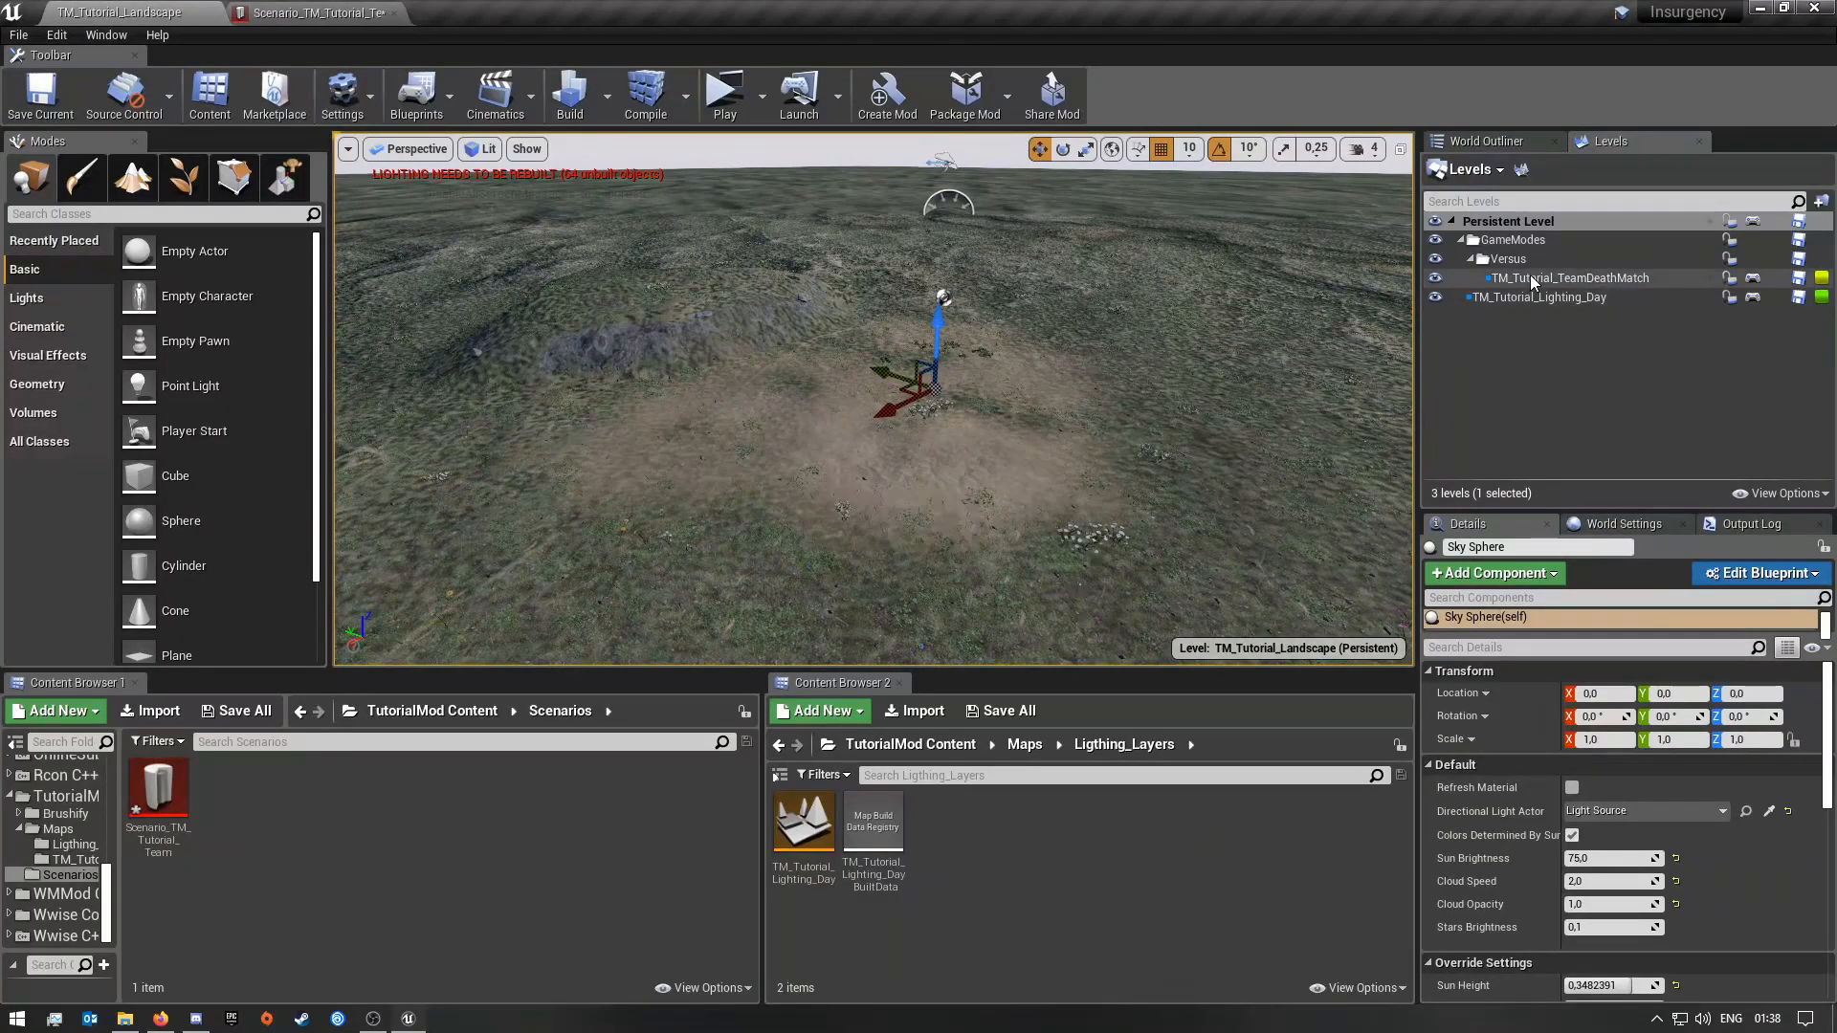
right_click(1567, 284)
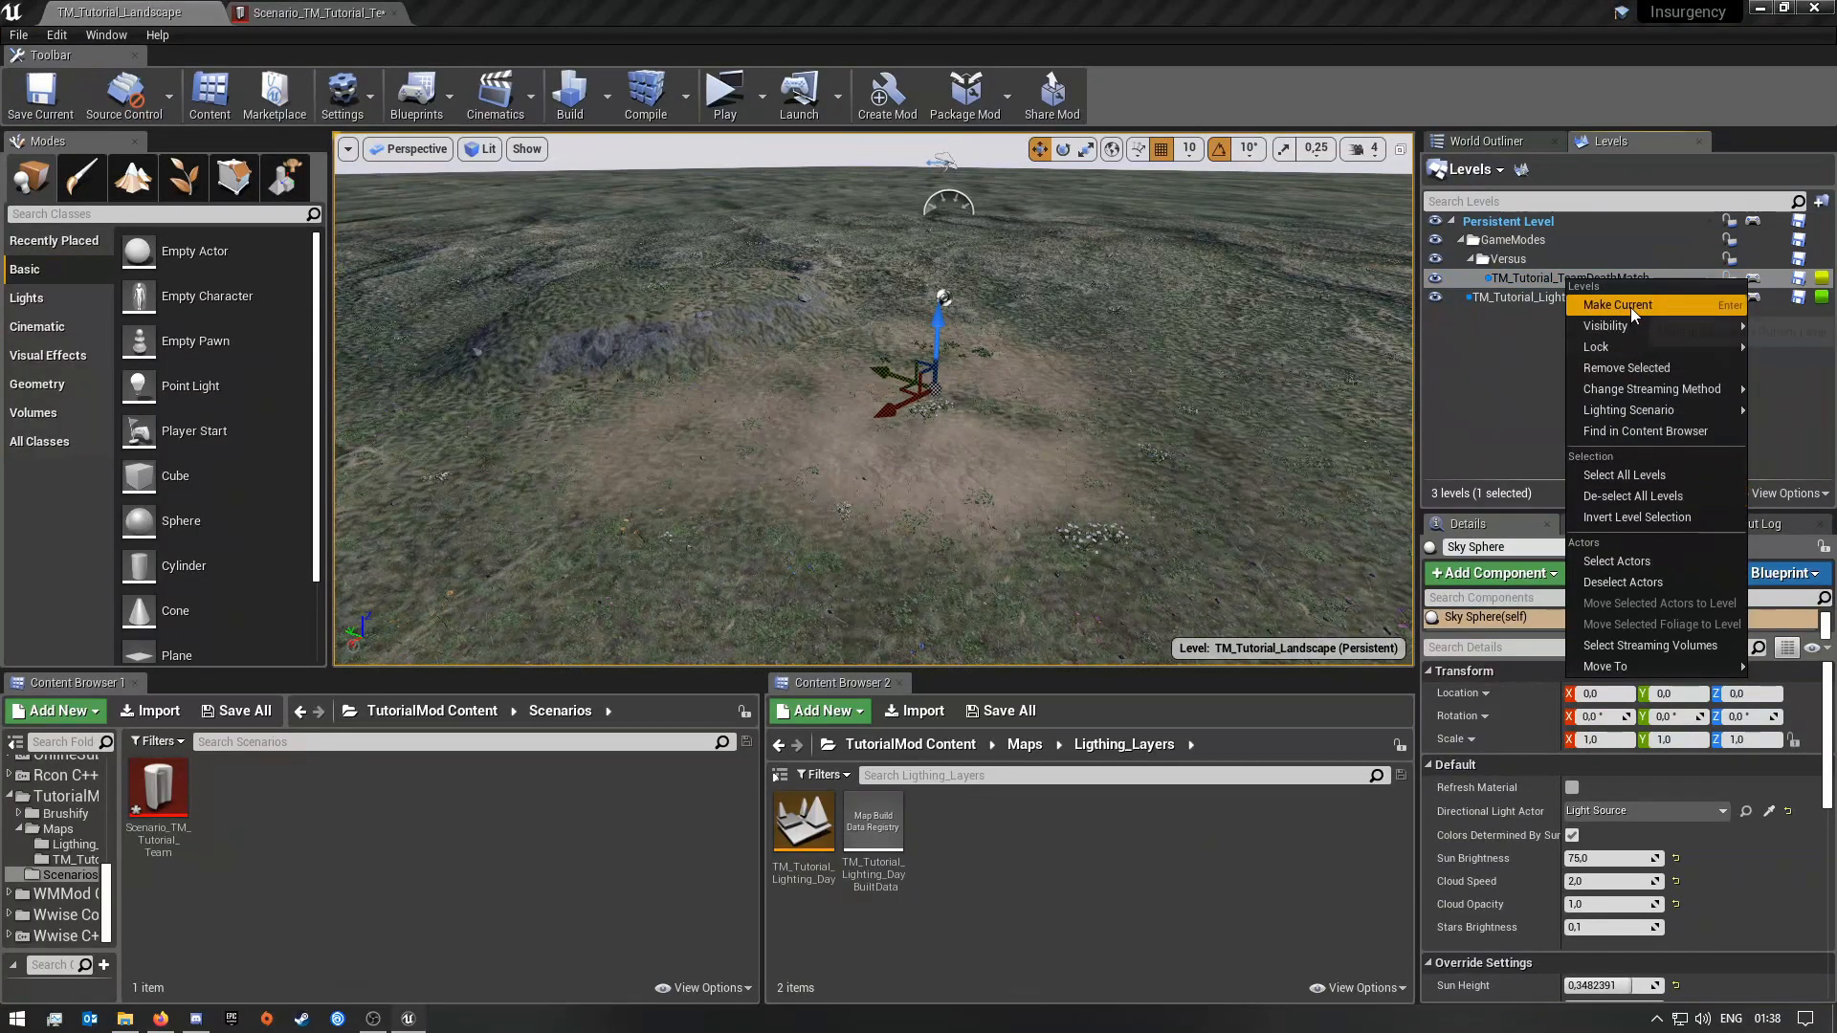
click(456, 833)
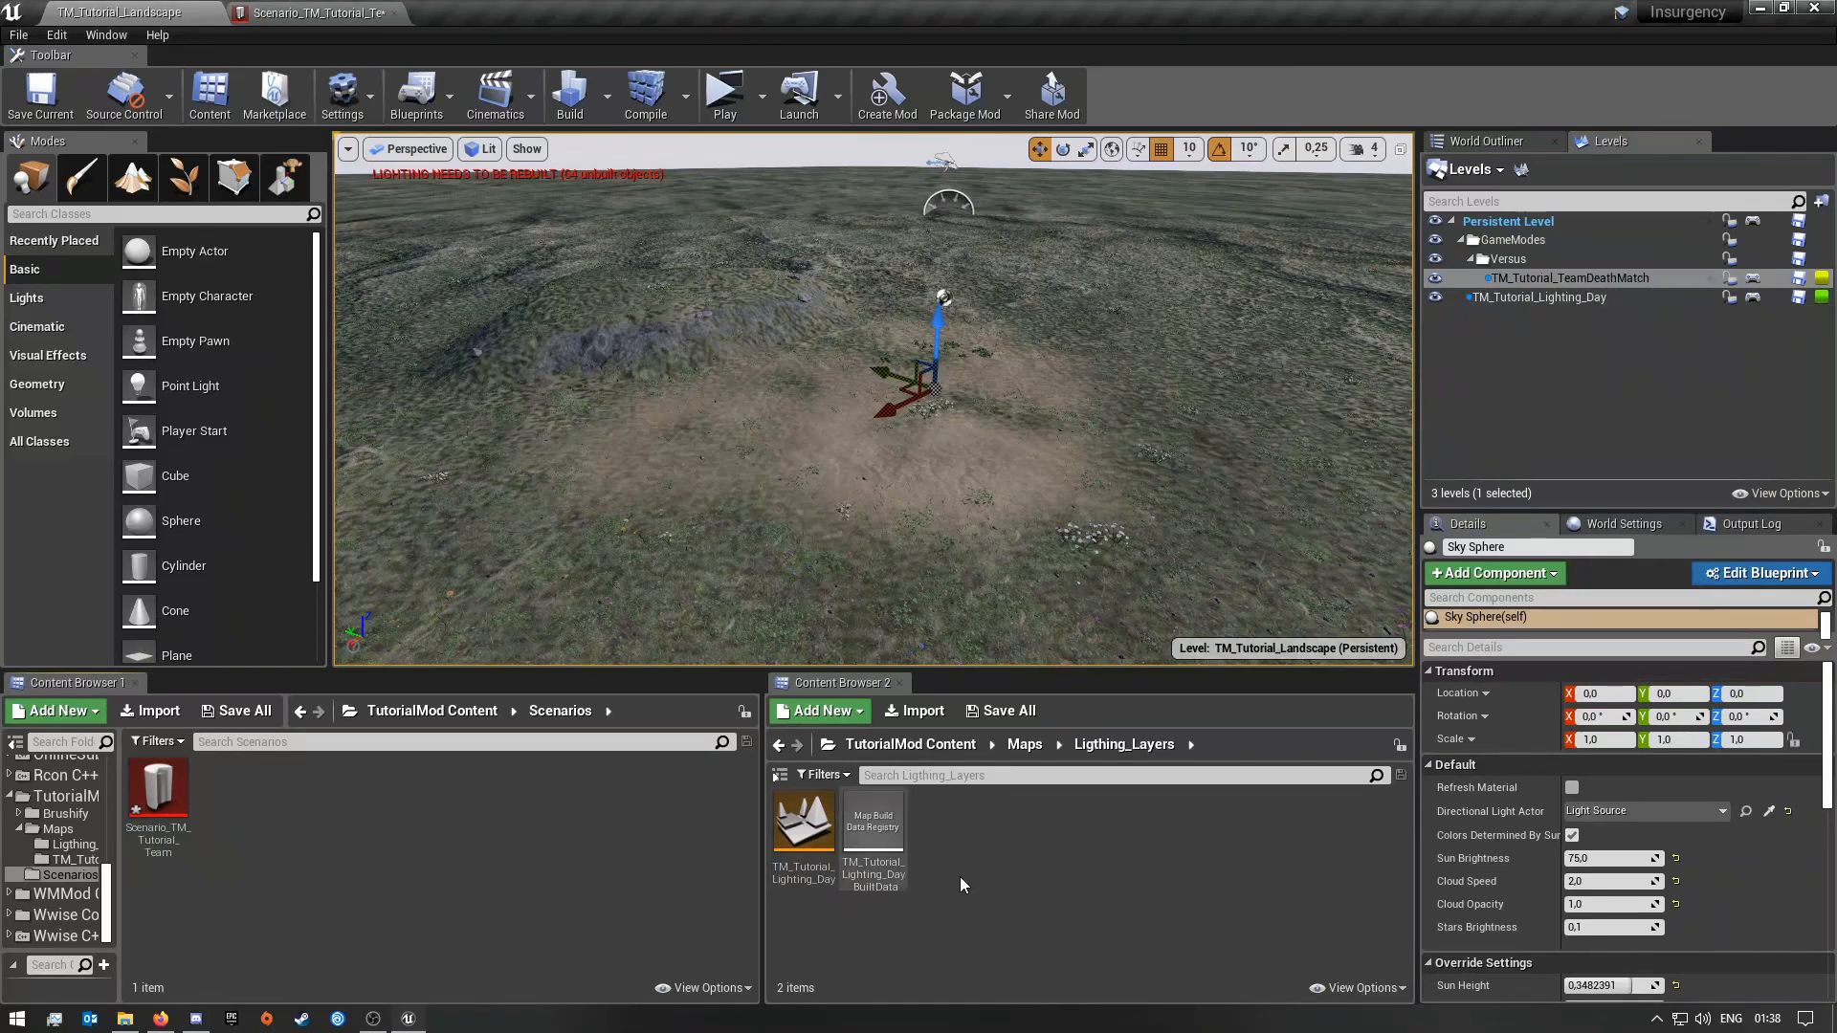
key(alt+Left)
right_click(1012, 799)
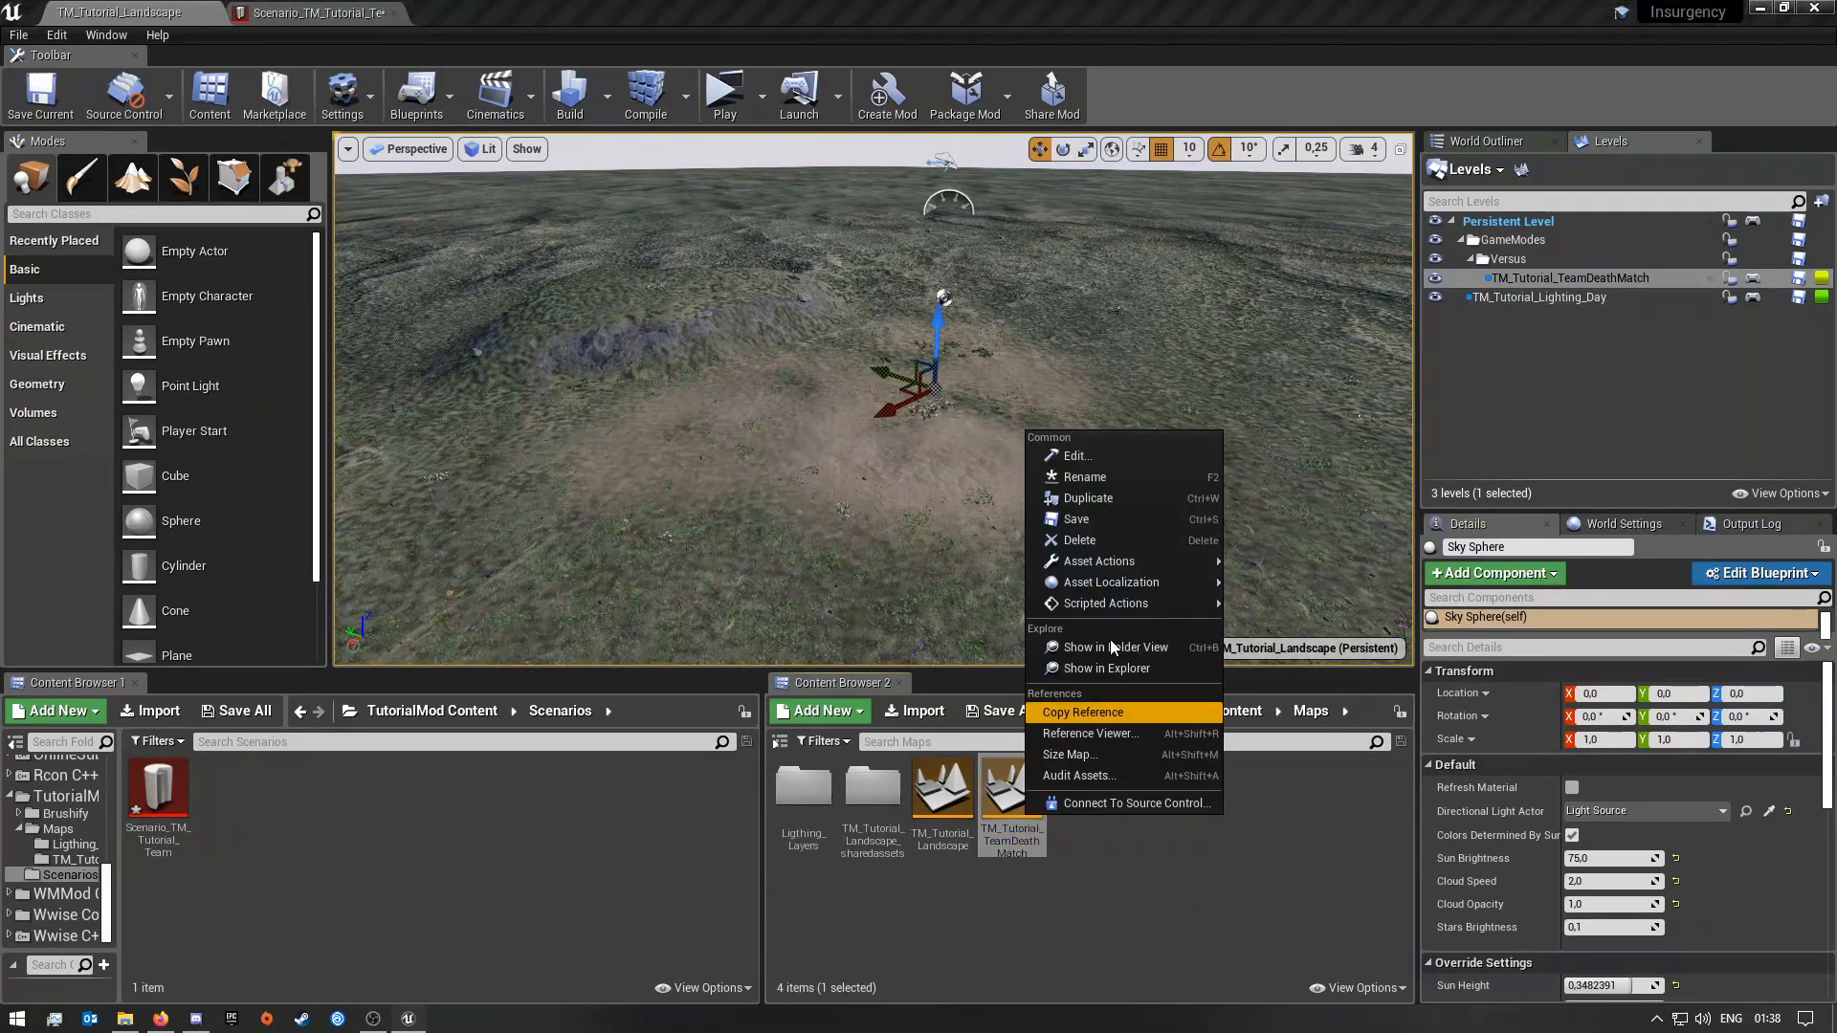
click(1114, 494)
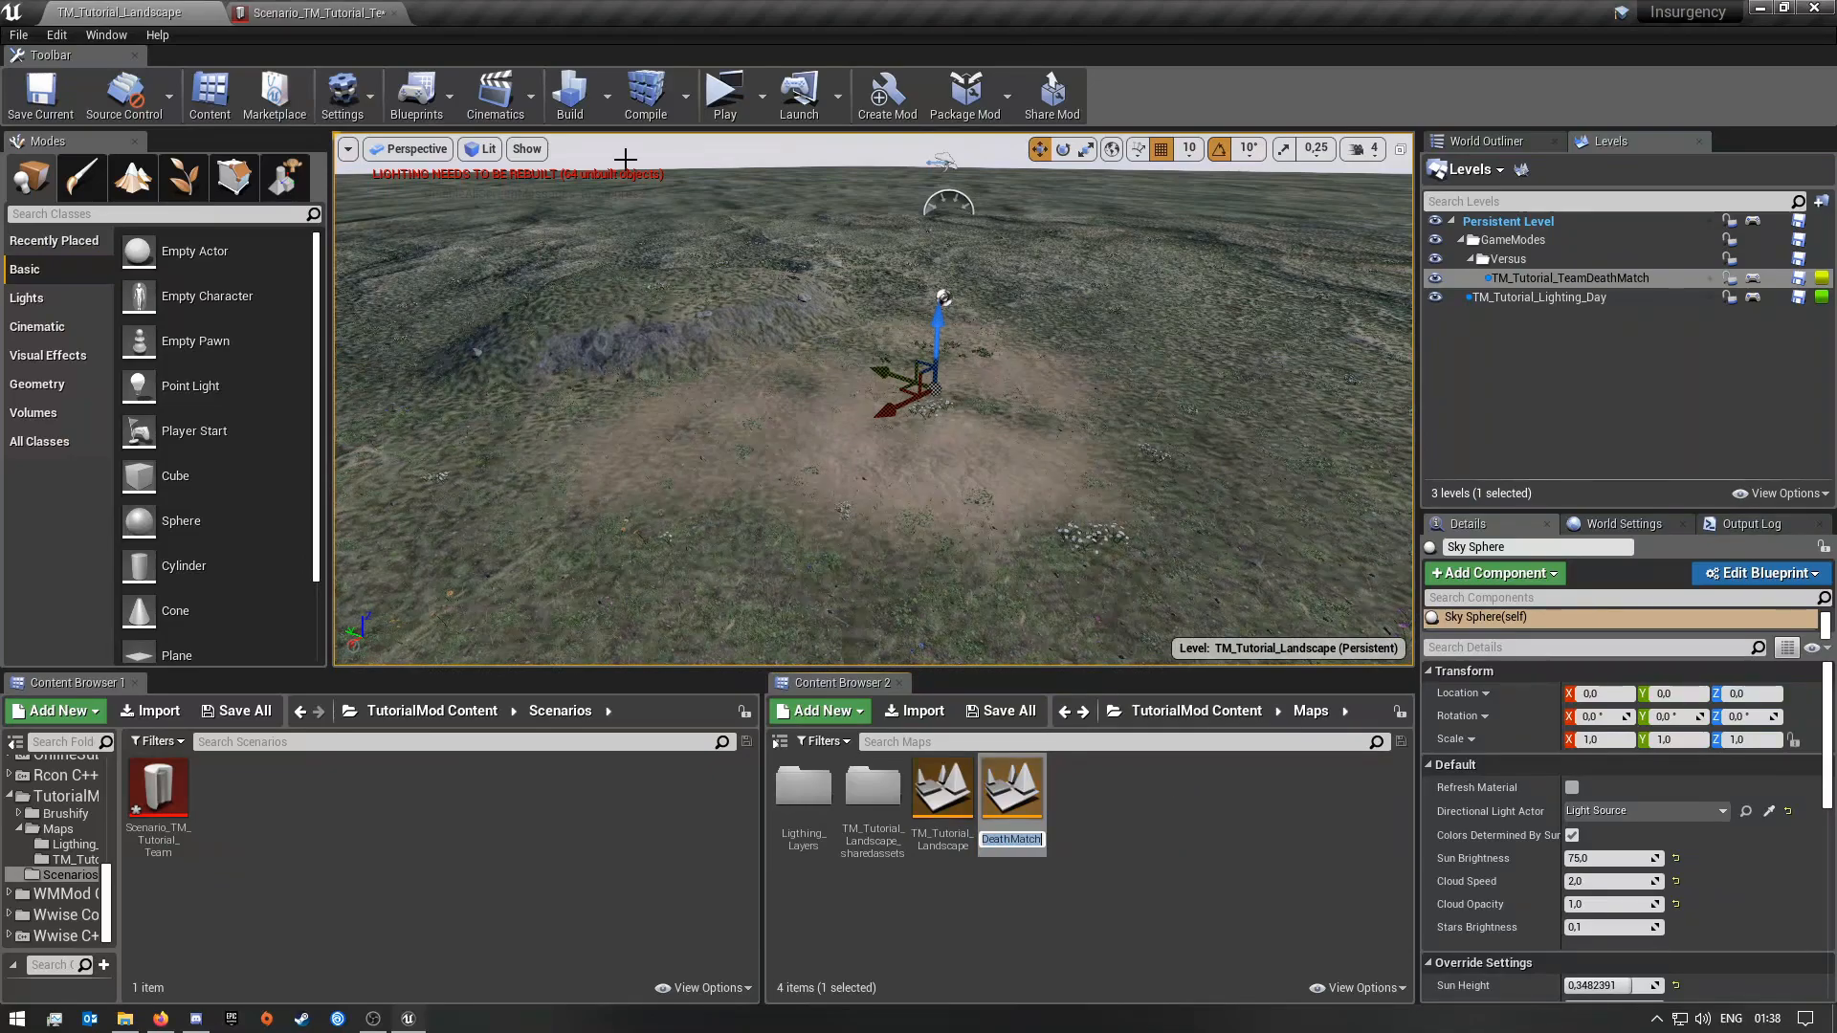
Step: Set the Name of sublevel entry 0 in the scenario to TM_Tutorial_TeamDeathMatch
click(311, 12)
click(1415, 504)
text(TM_Tutorial_TeamDeathMatch)
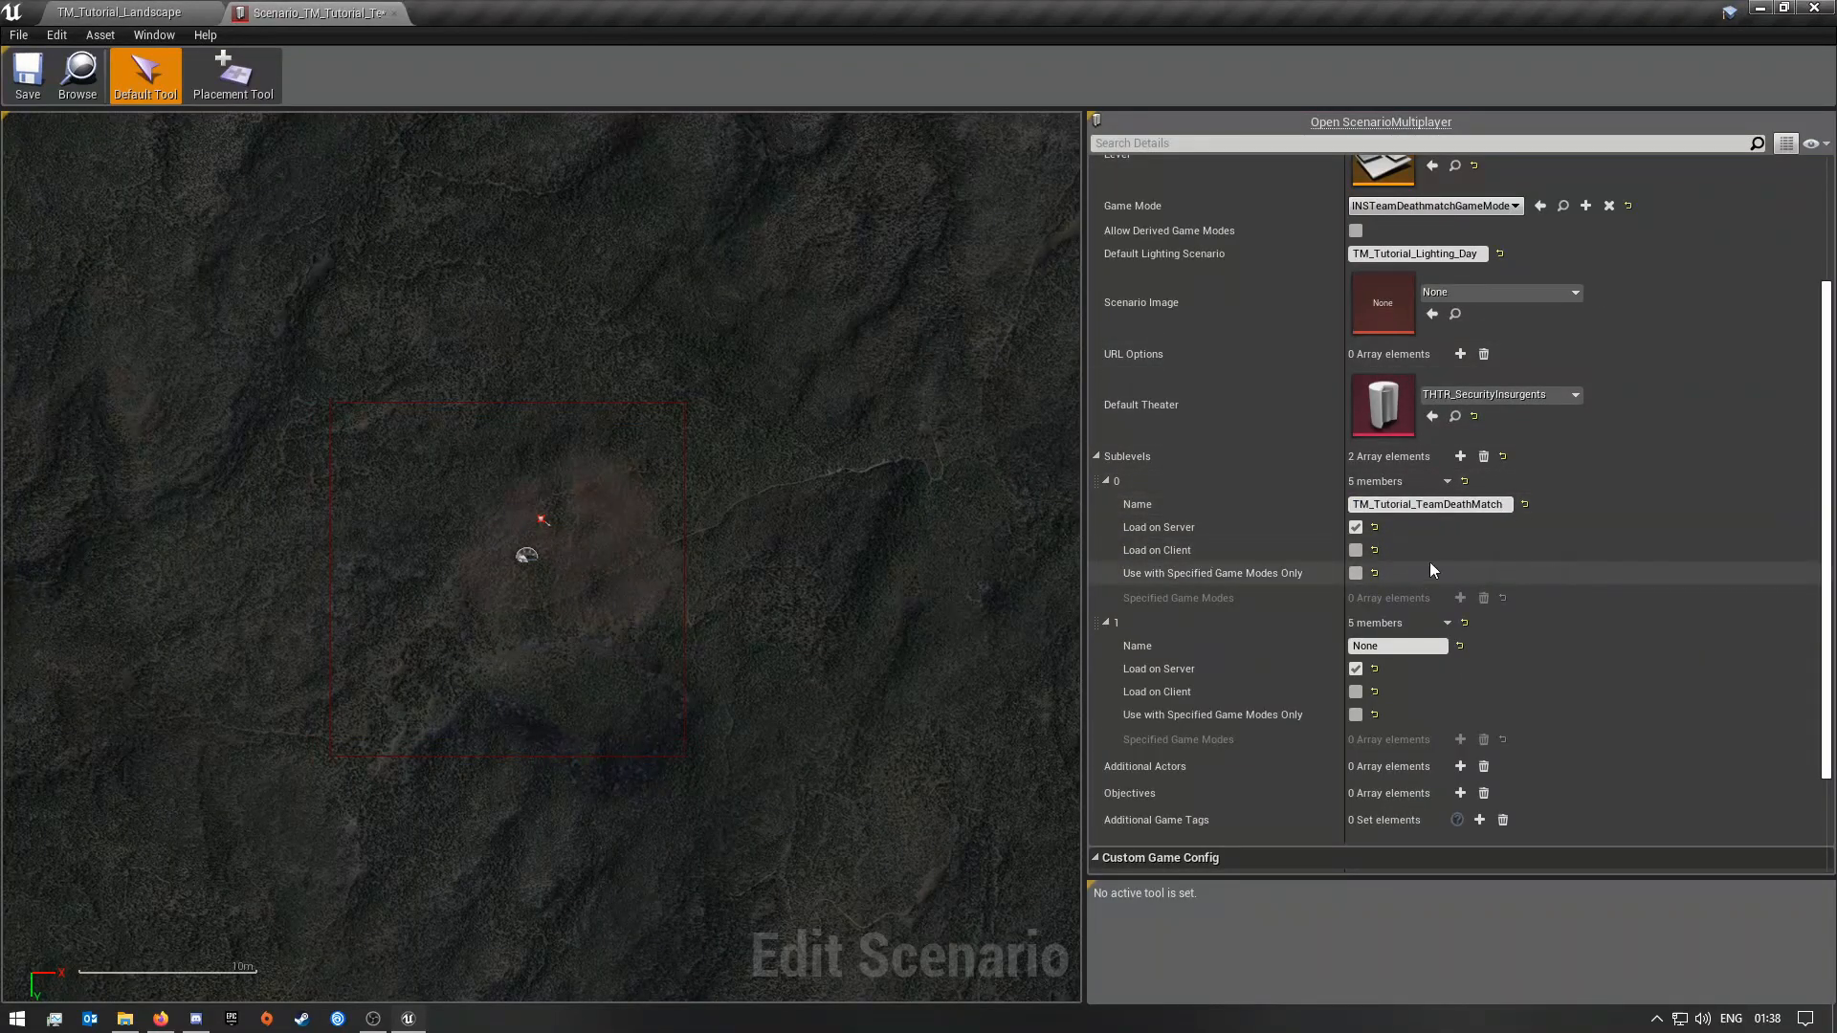
Step: Copy the Default Lighting Scenario name TM_Tutorial_Lighting_Day into the Name of sublevel entry 1 and save the scenario asset
click(163, 9)
click(318, 12)
scroll(1489, 390, up, 2)
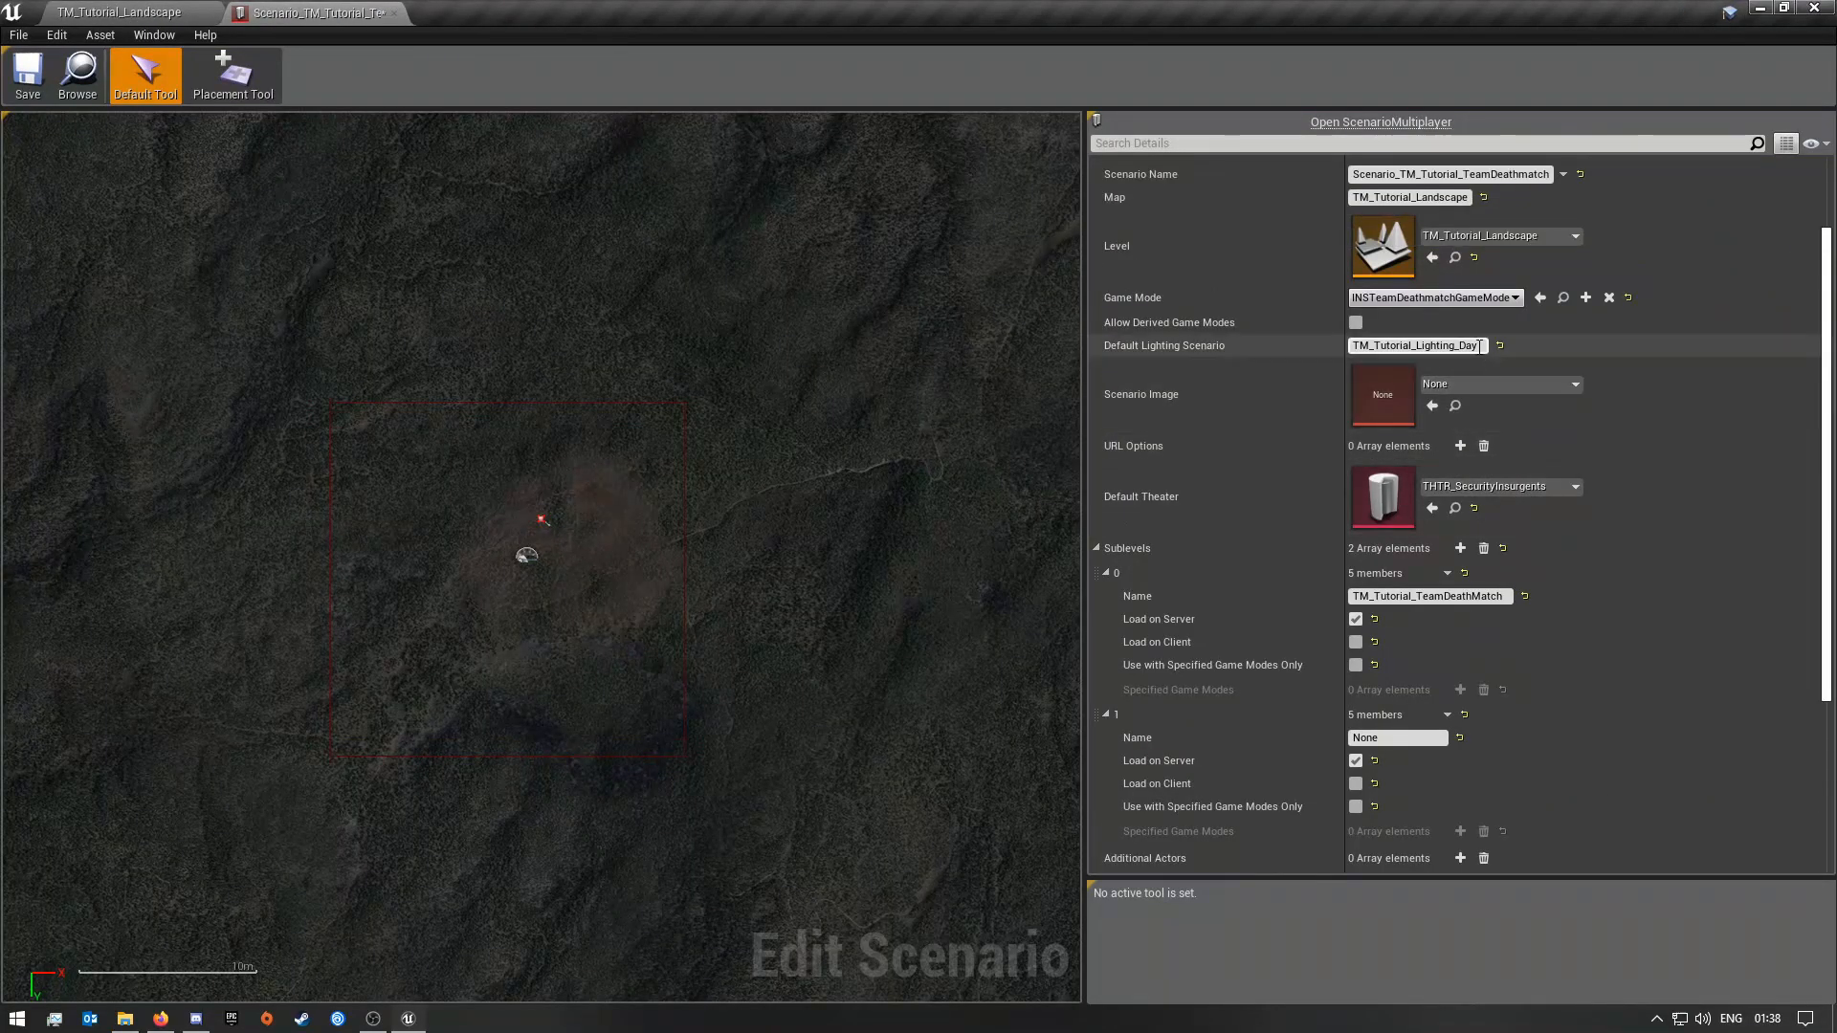
click(1378, 345)
key(ctrl+c)
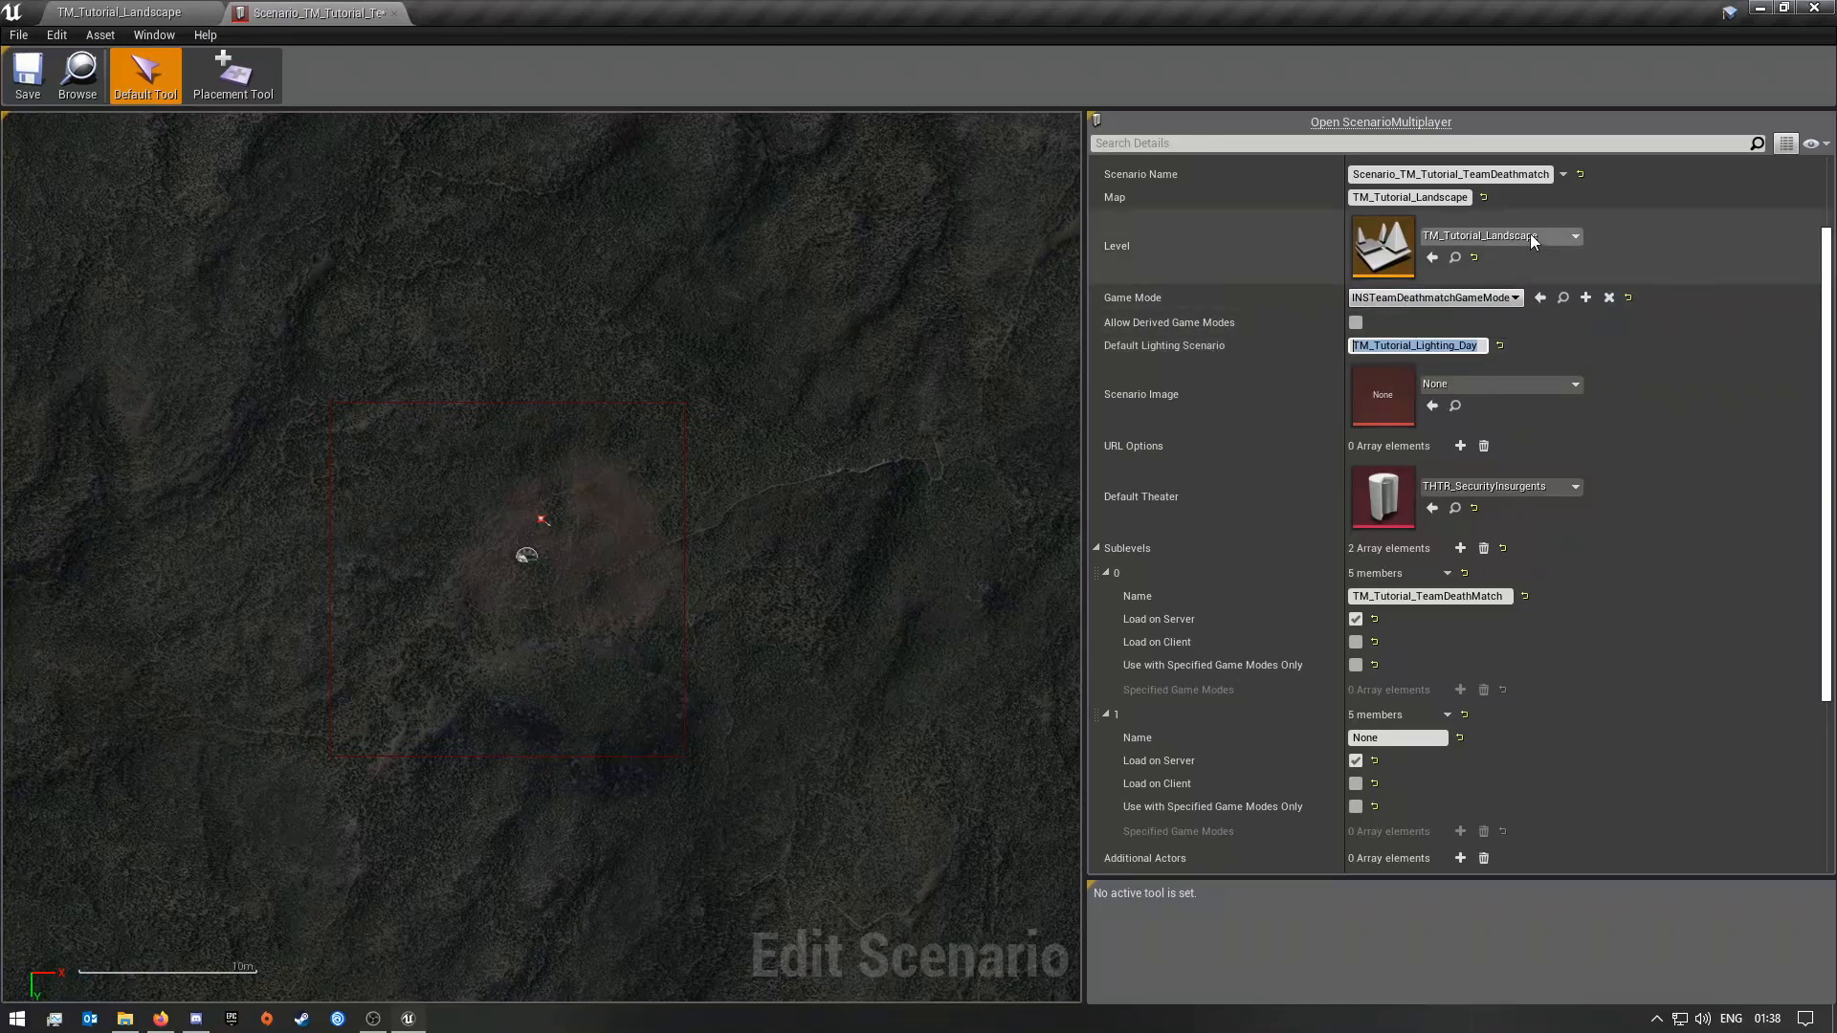
click(1378, 738)
key(ctrl+v)
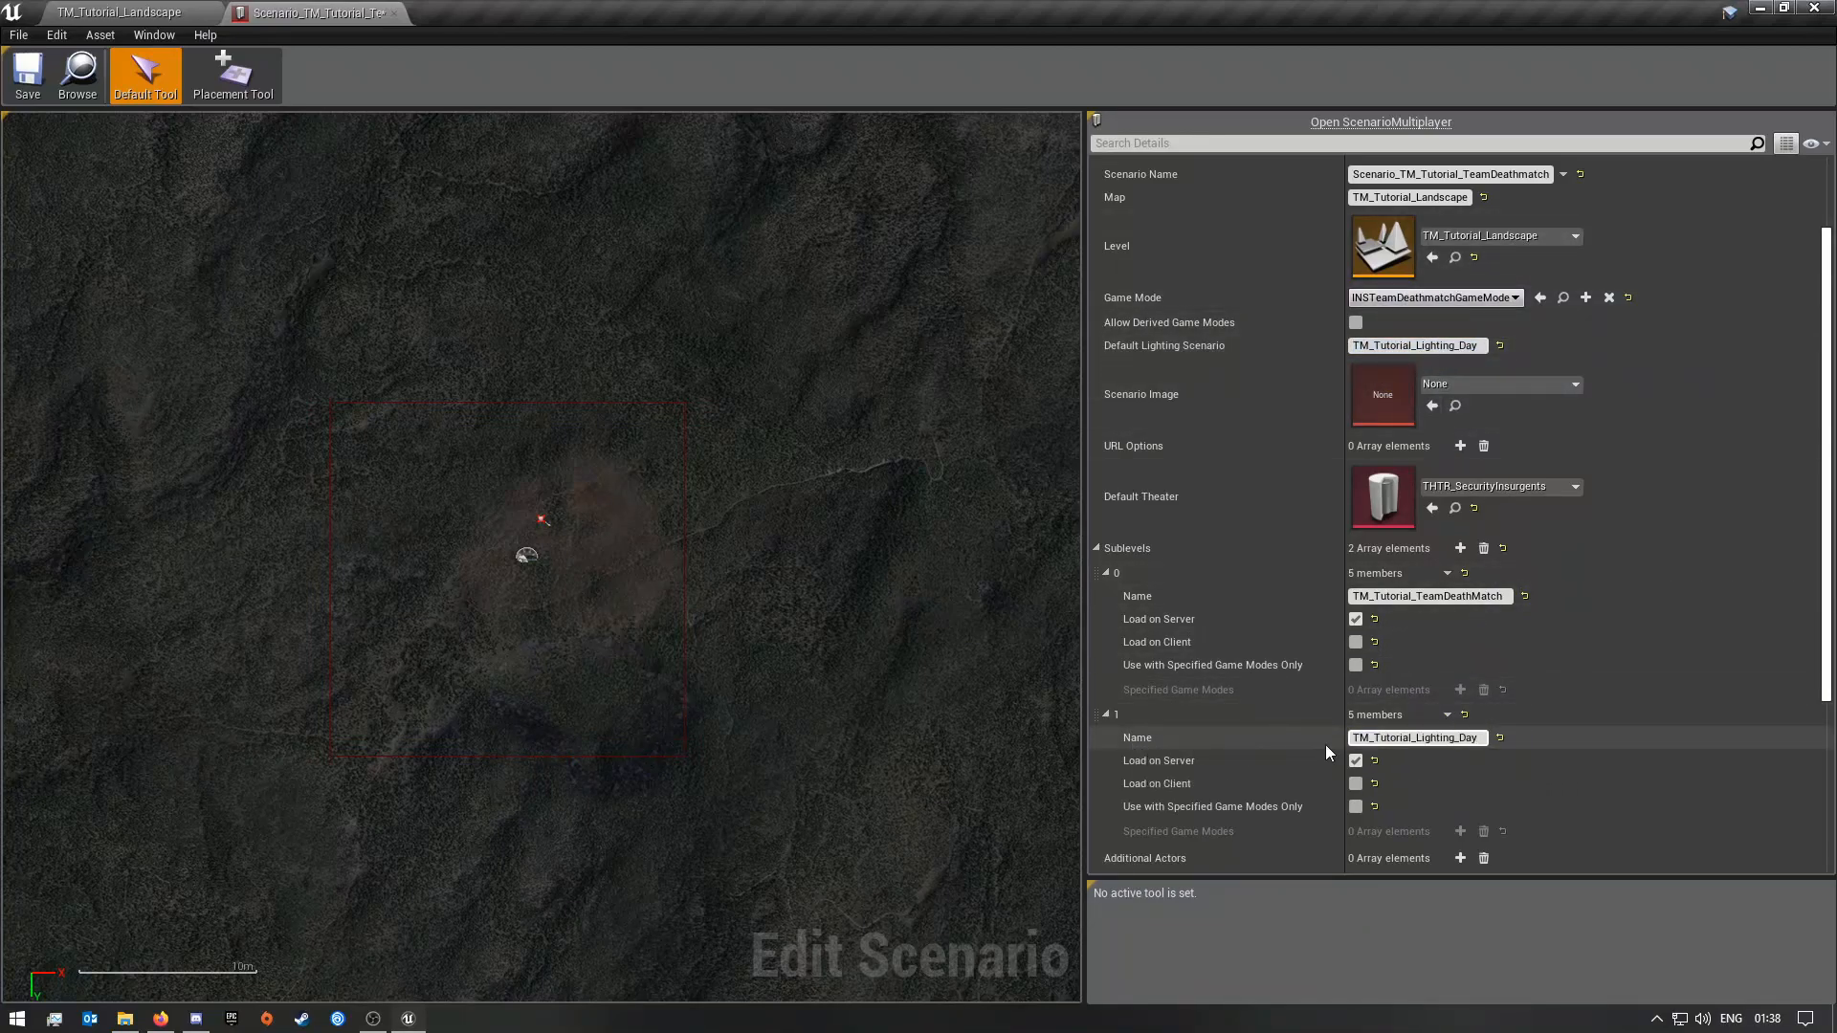
click(1587, 735)
scroll(1476, 722, down, 5)
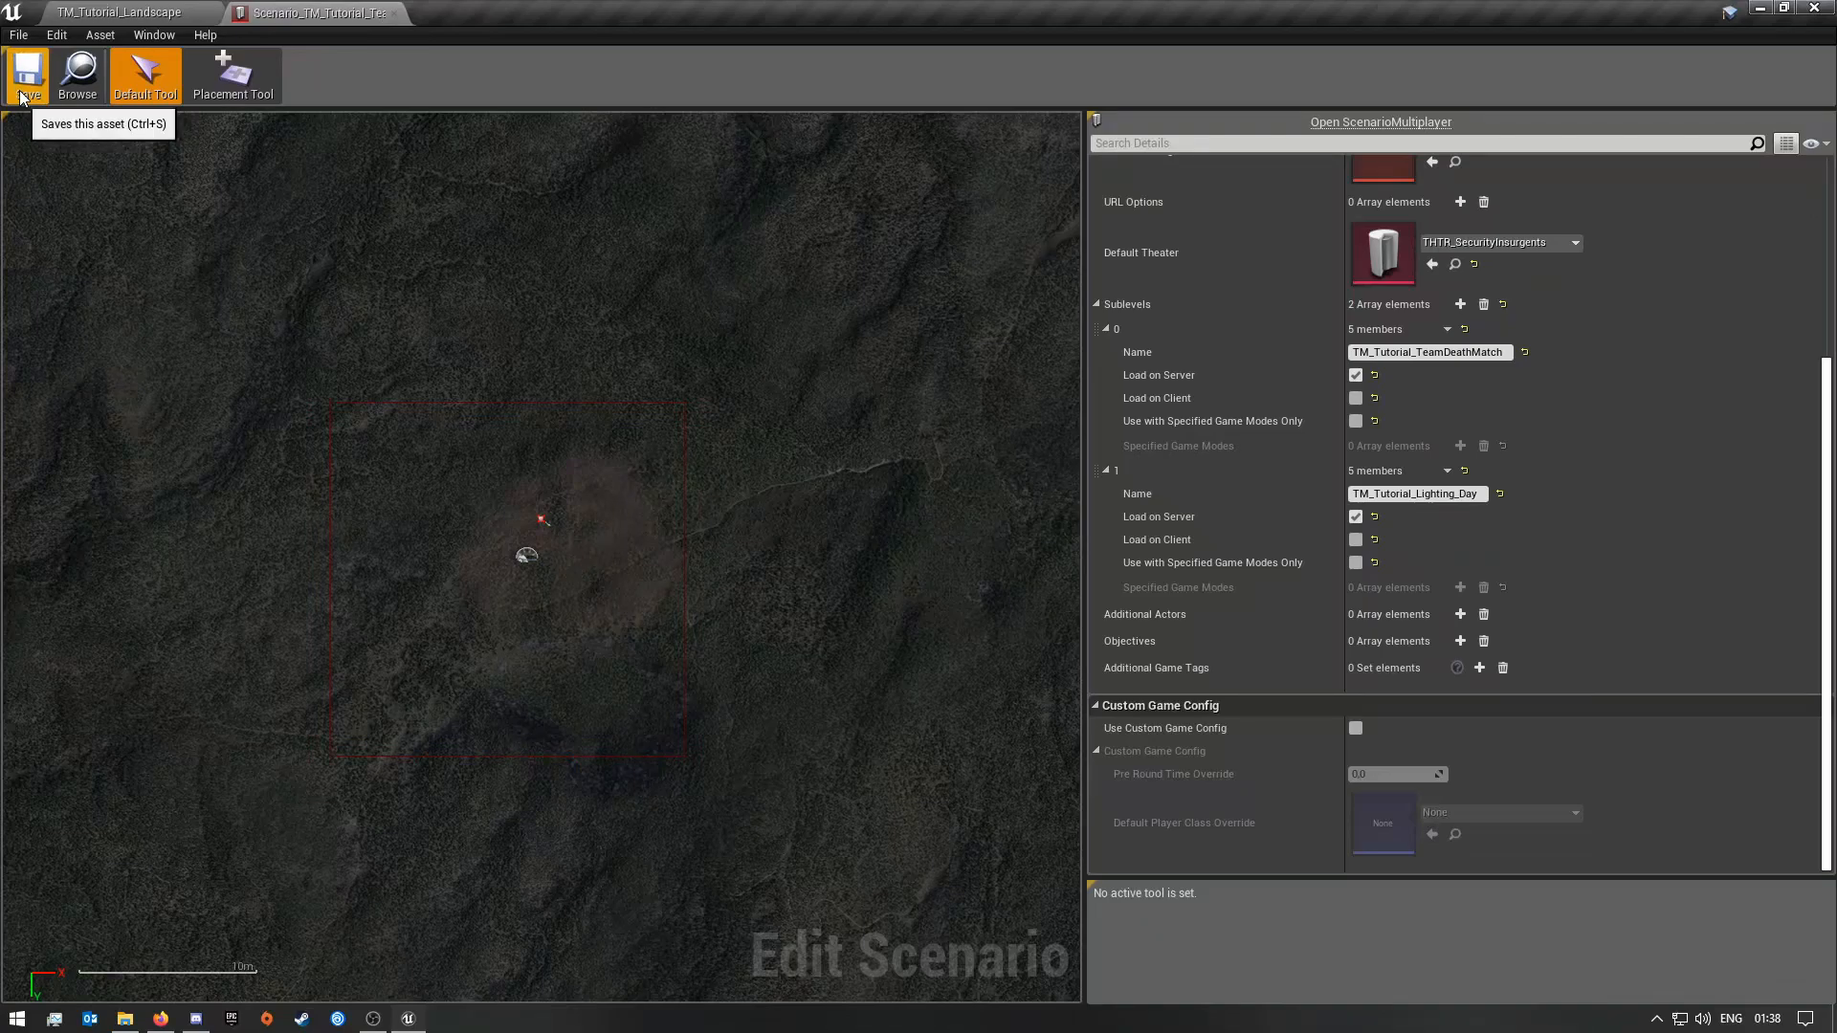
Step: Add a Default Scenarios entry in the World Settings of TM_Tutorial_Landscape and expand its members
click(124, 13)
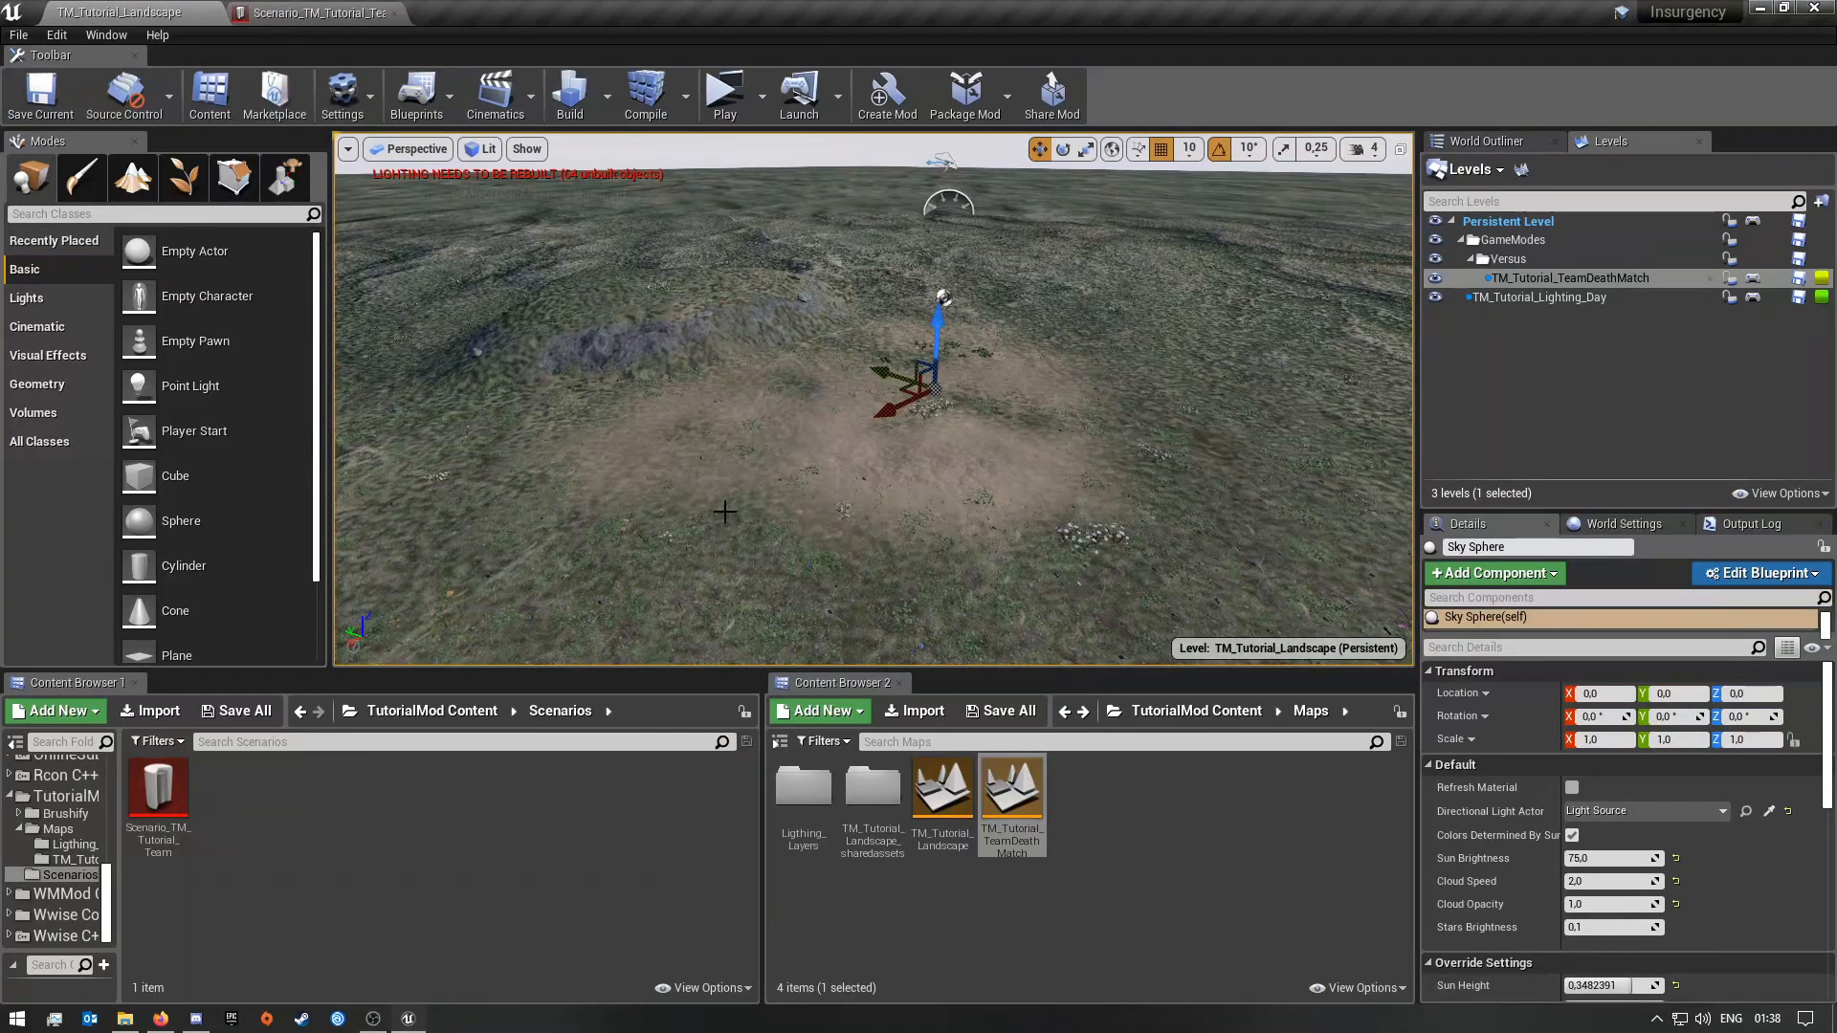
click(1619, 525)
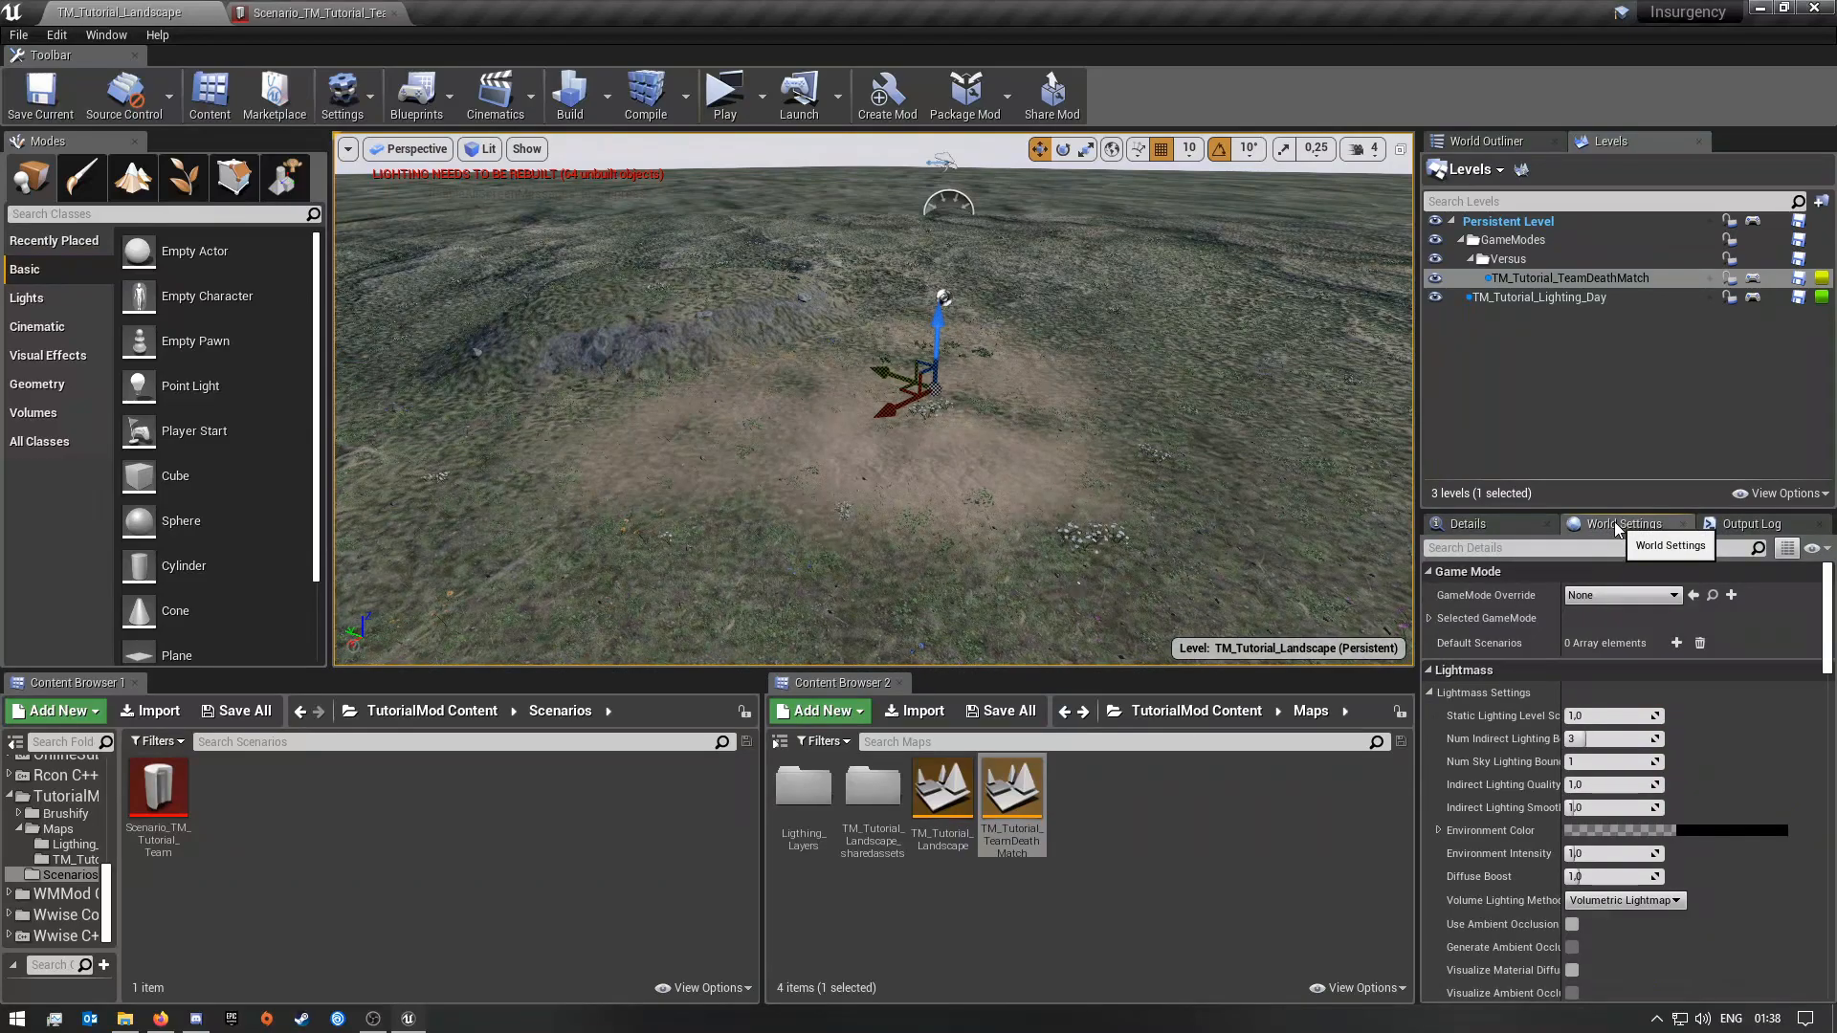
click(1677, 643)
click(1443, 667)
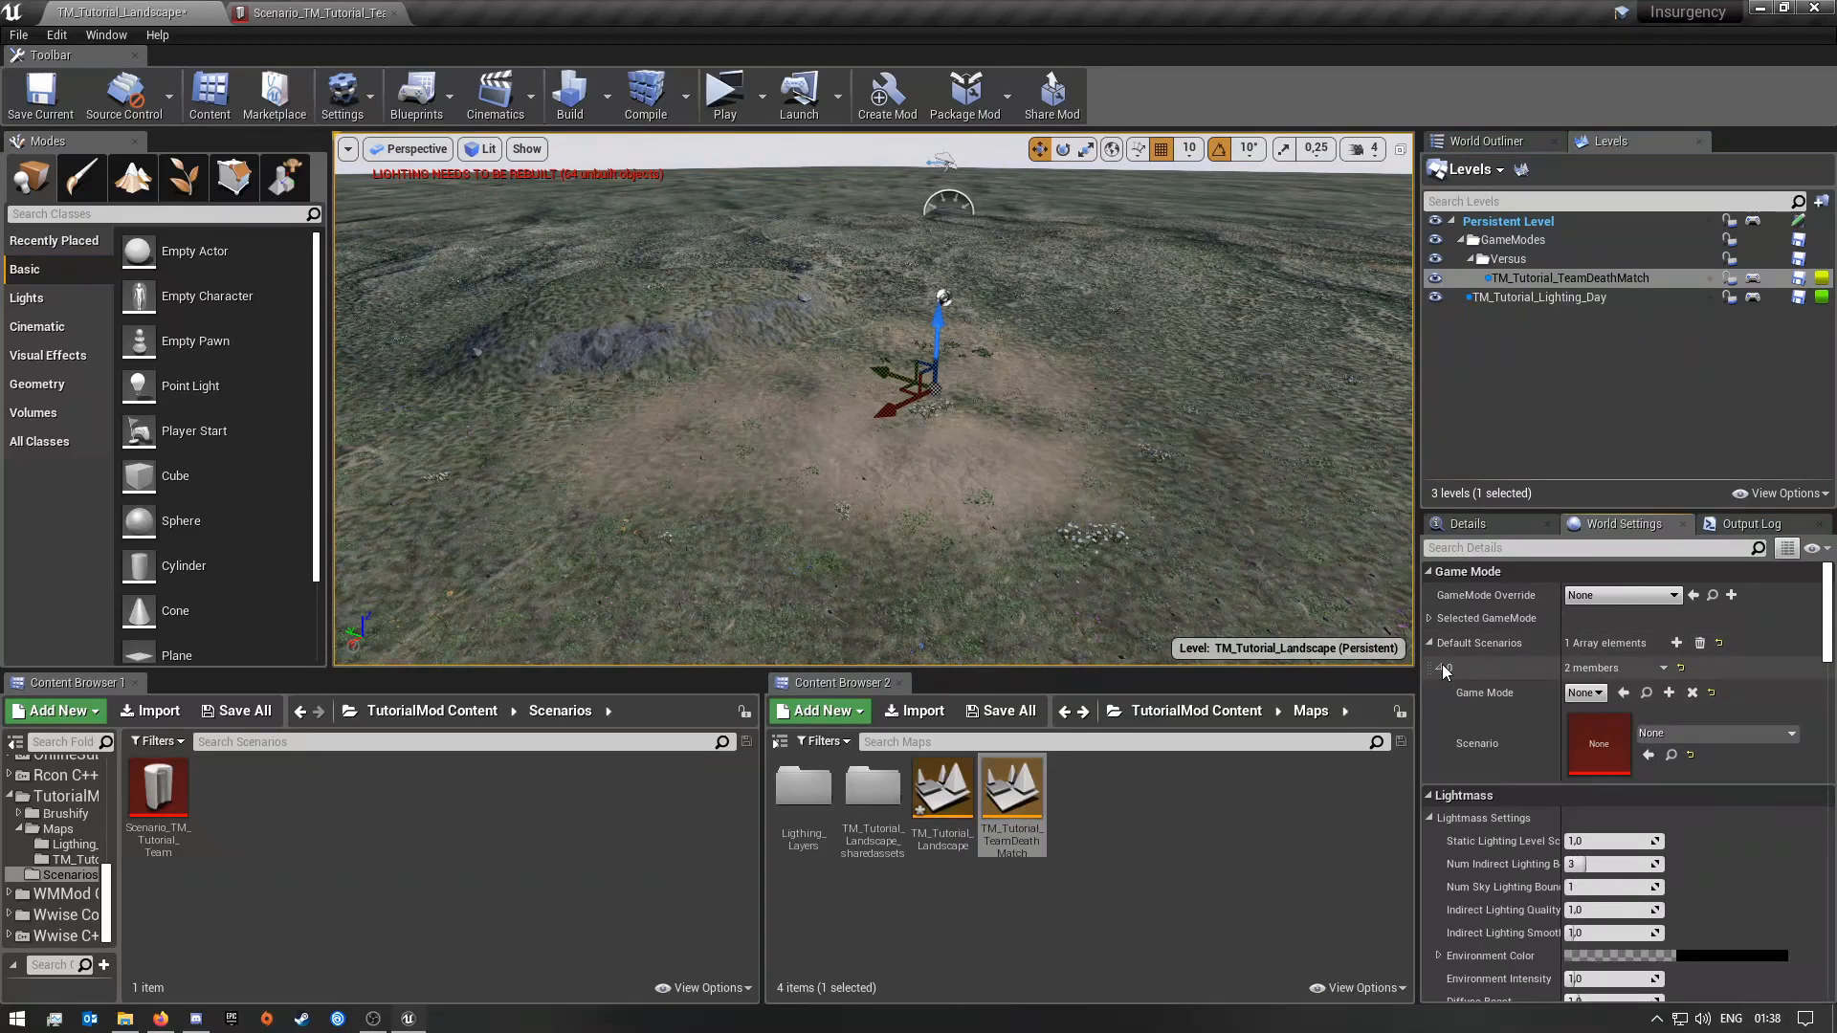
Step: Set the default scenario entry's Game Mode to INSTeamDeathmatchGameMode and its Scenario to Scenario_TM_Tutorial_TeamDeathmatch
click(1594, 696)
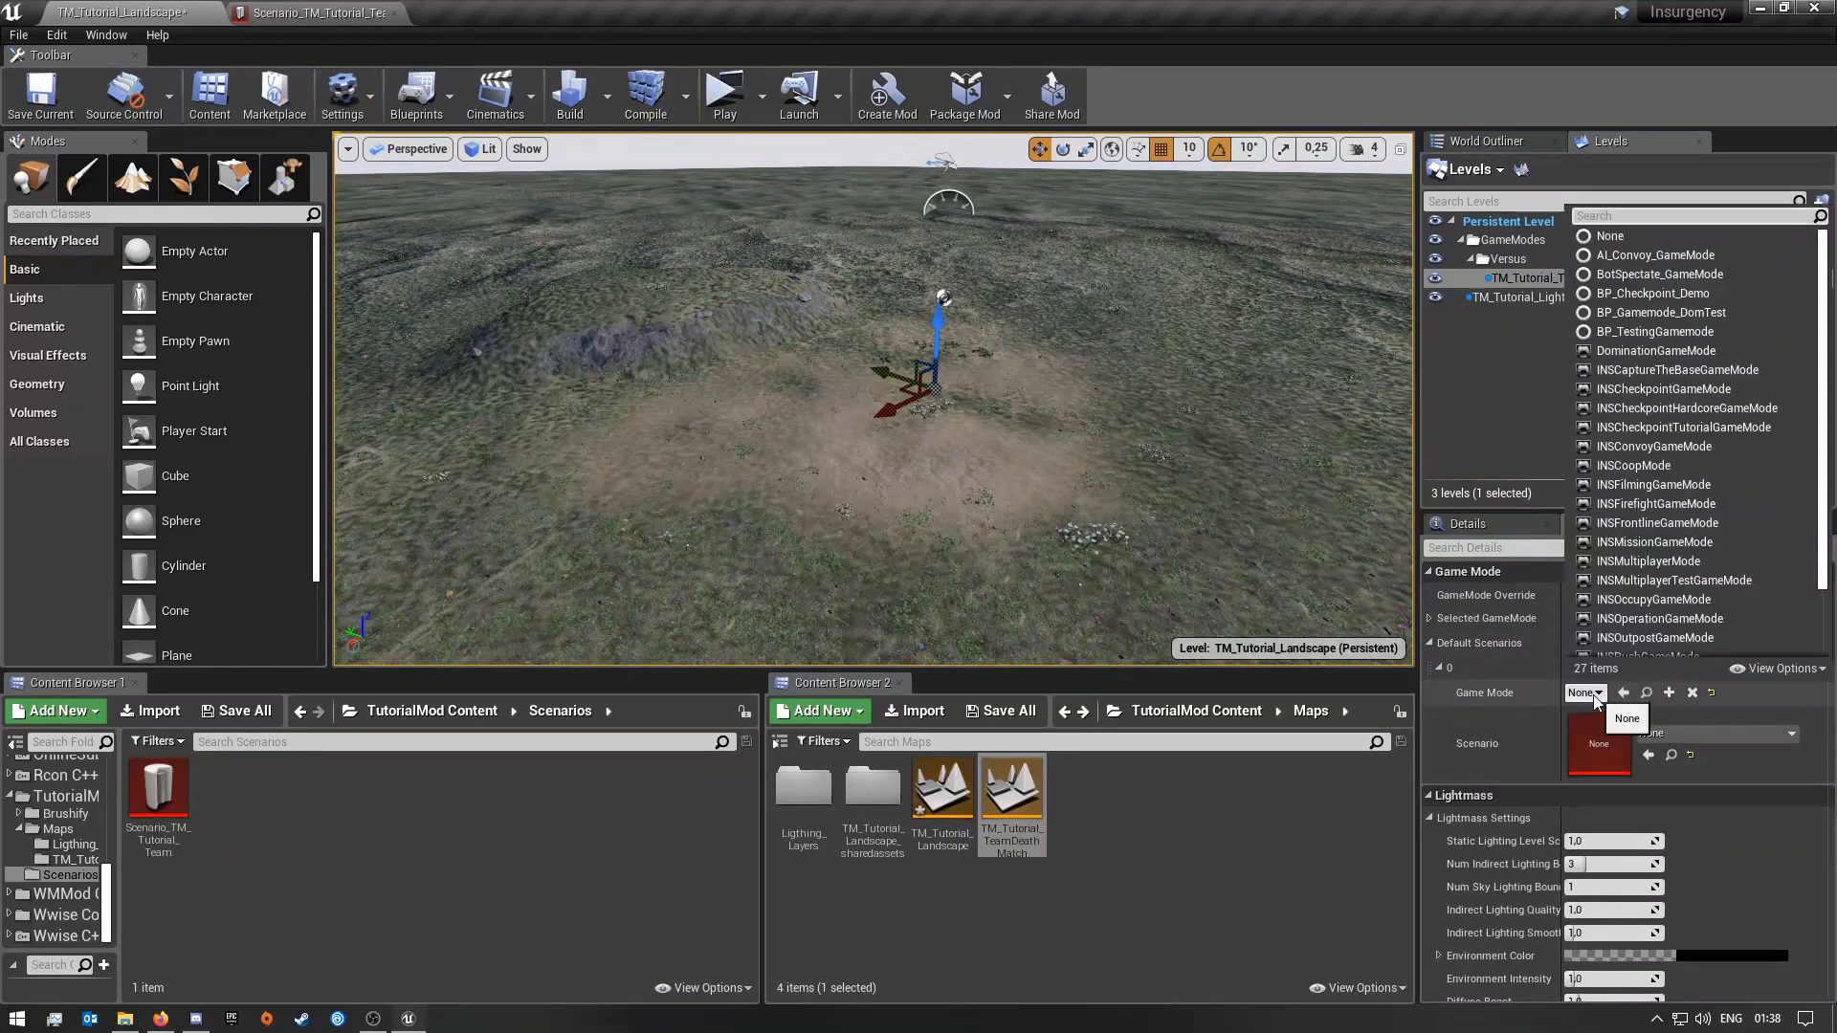
scroll(1738, 594, down, 3)
click(1673, 648)
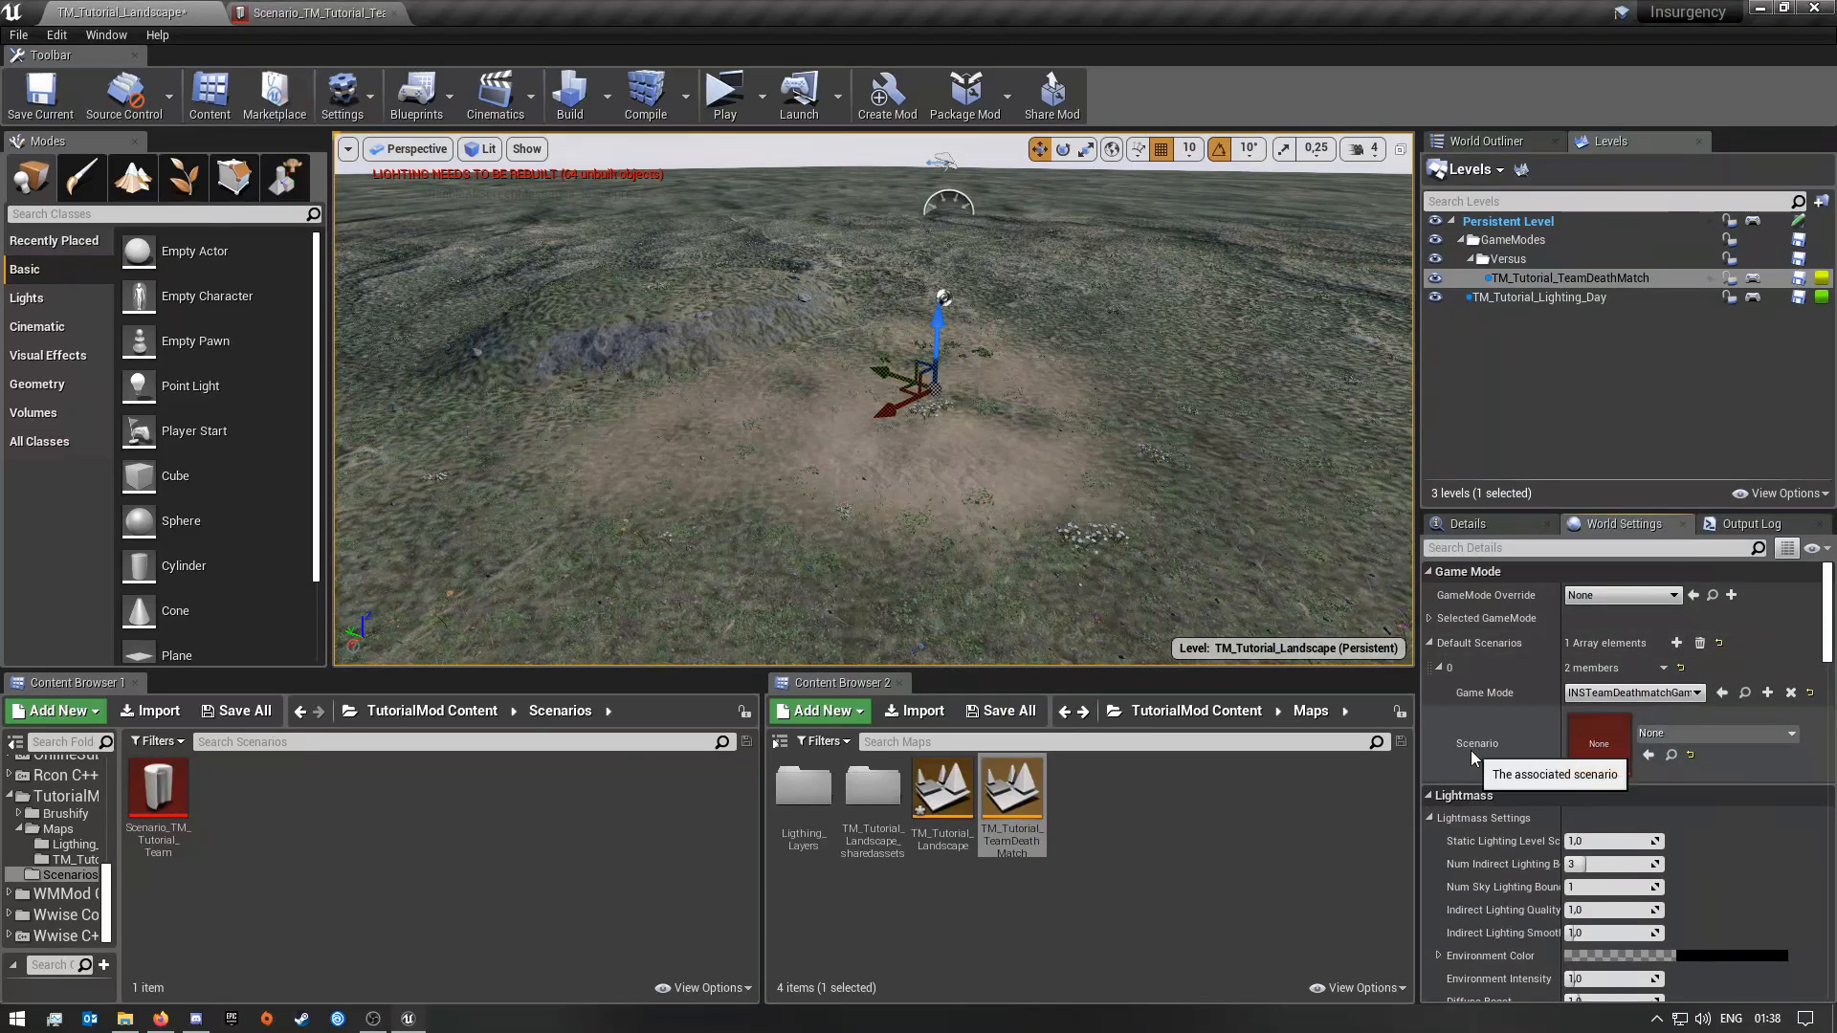
click(1680, 733)
text(TM)
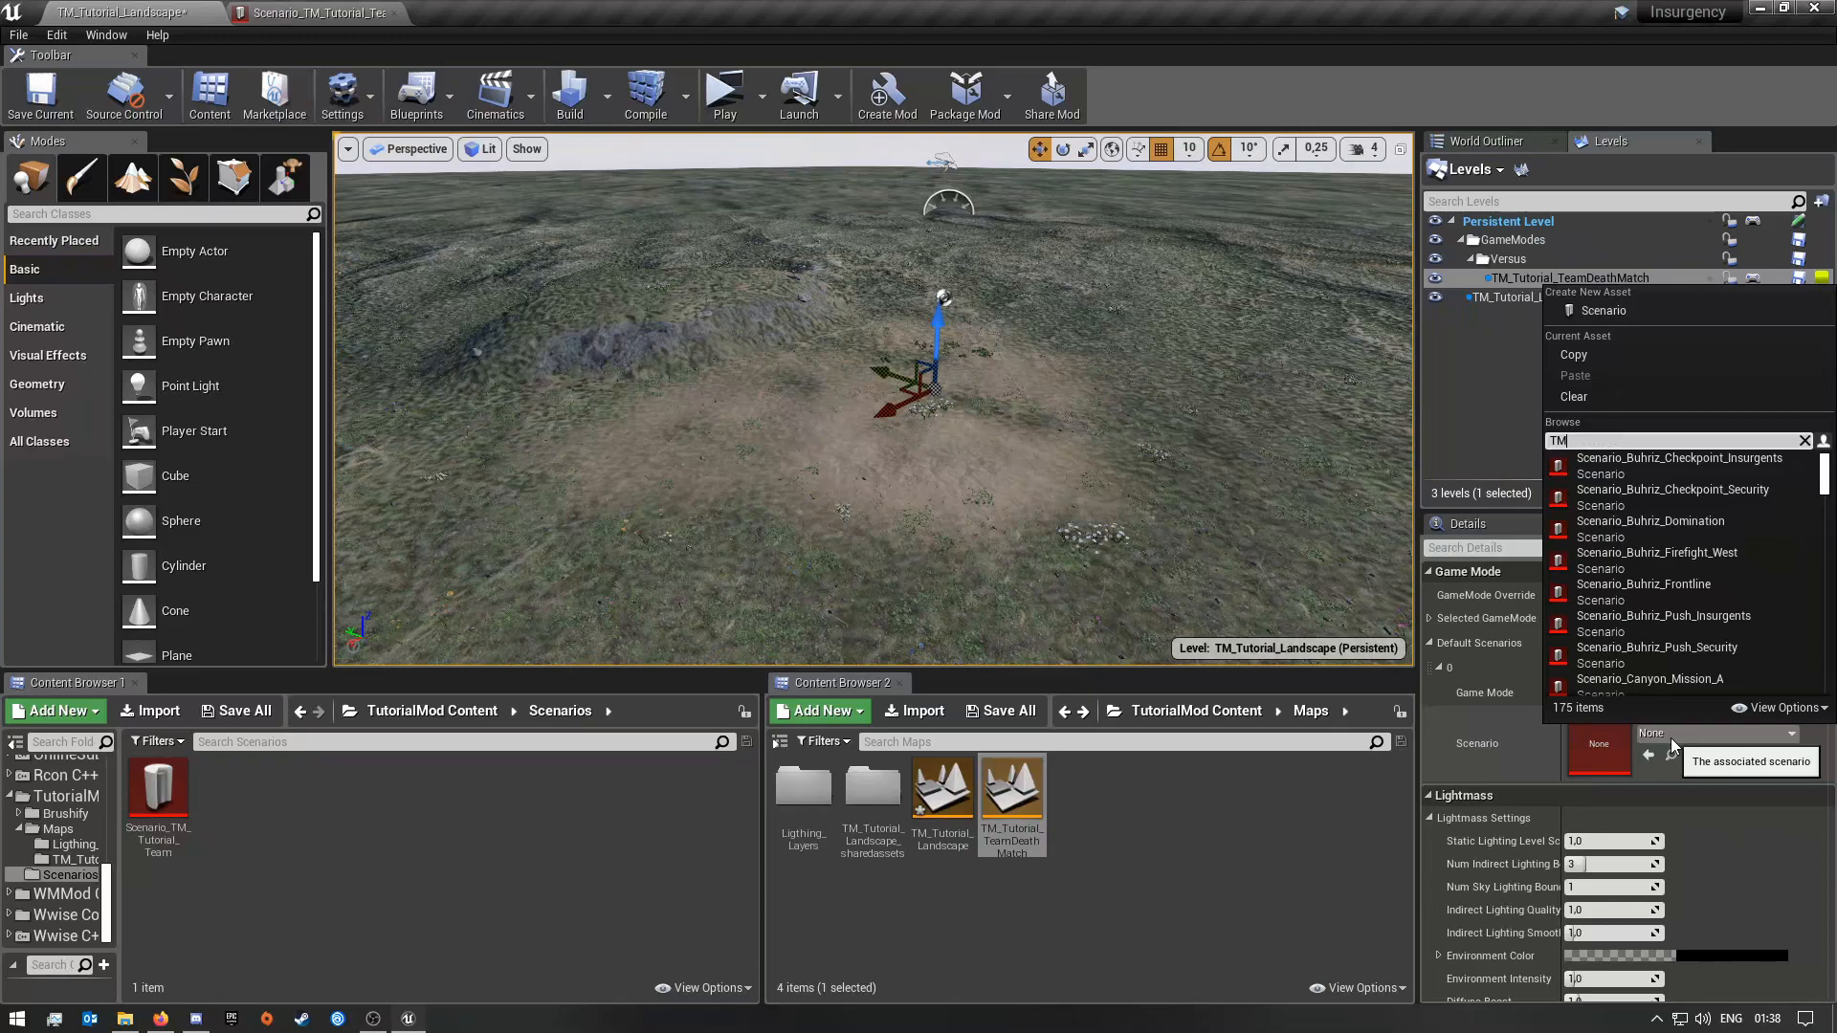
click(1676, 466)
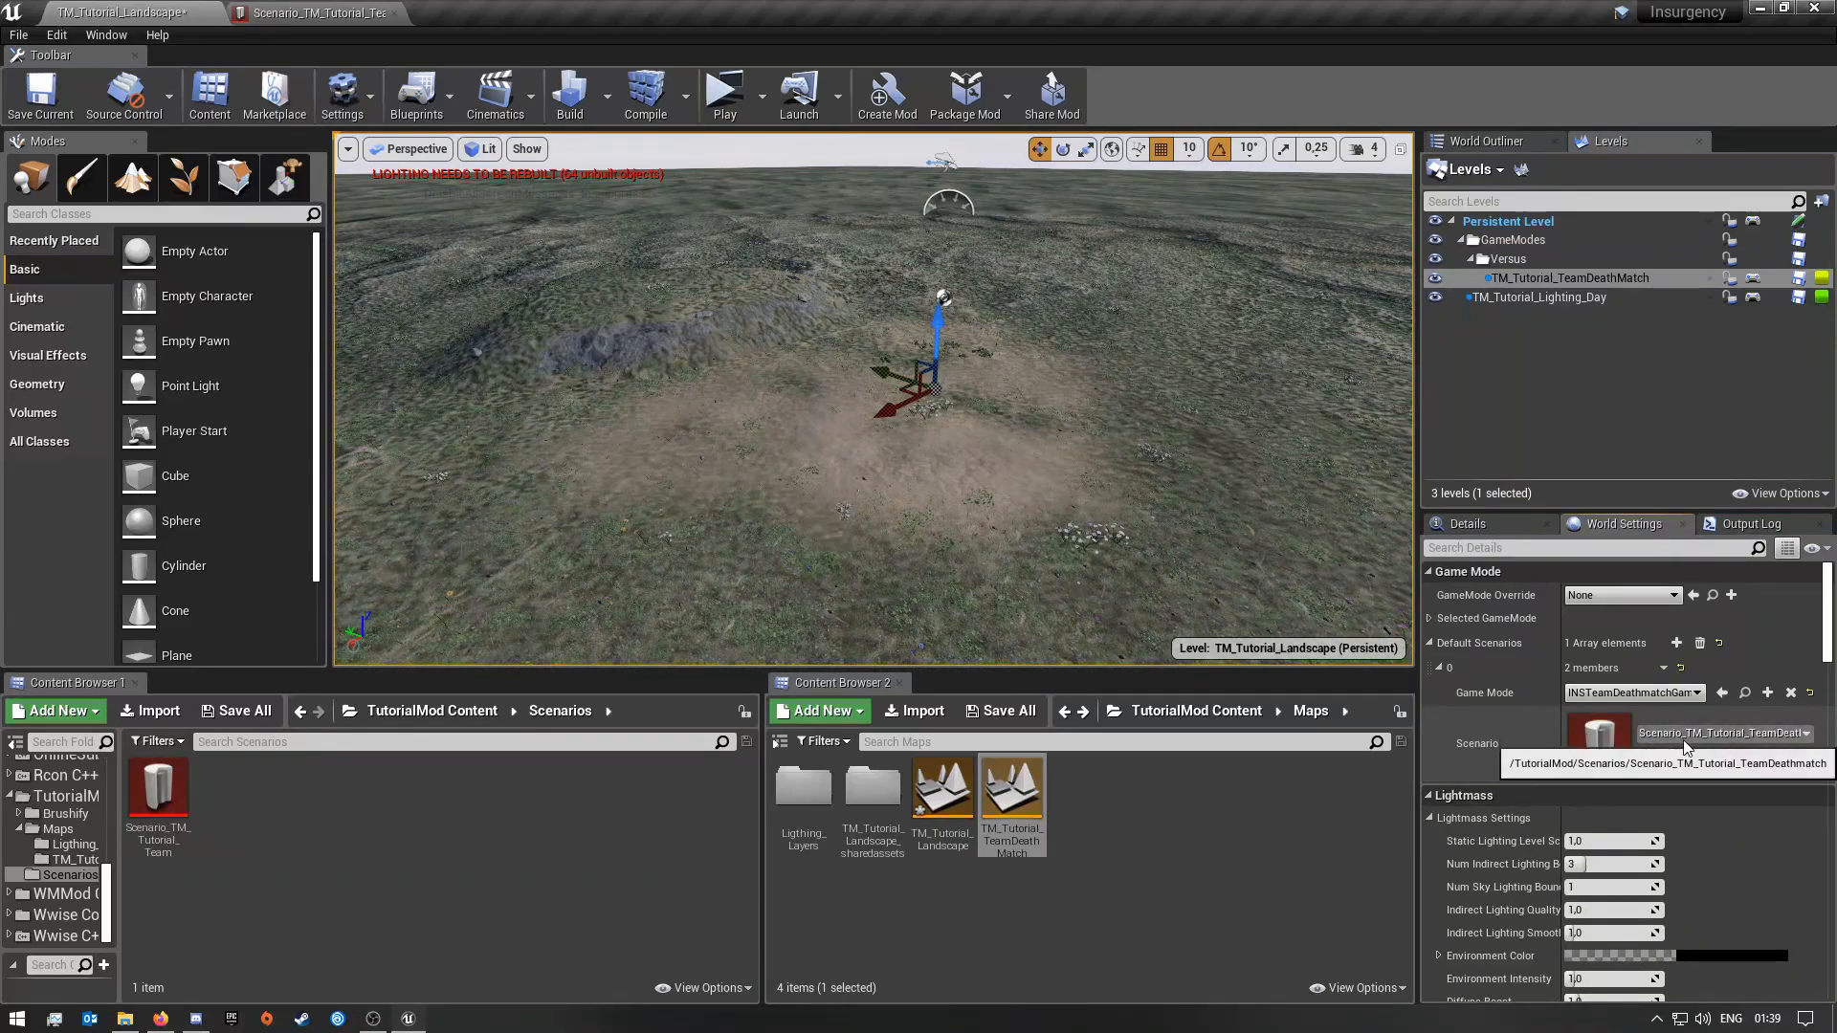
Step: Set the play Scenario Override to Scenario_TM_Tutorial_TeamDeathmatch and save the modified TM_Tutorial_Landscape level
click(765, 100)
mouse_move(818, 440)
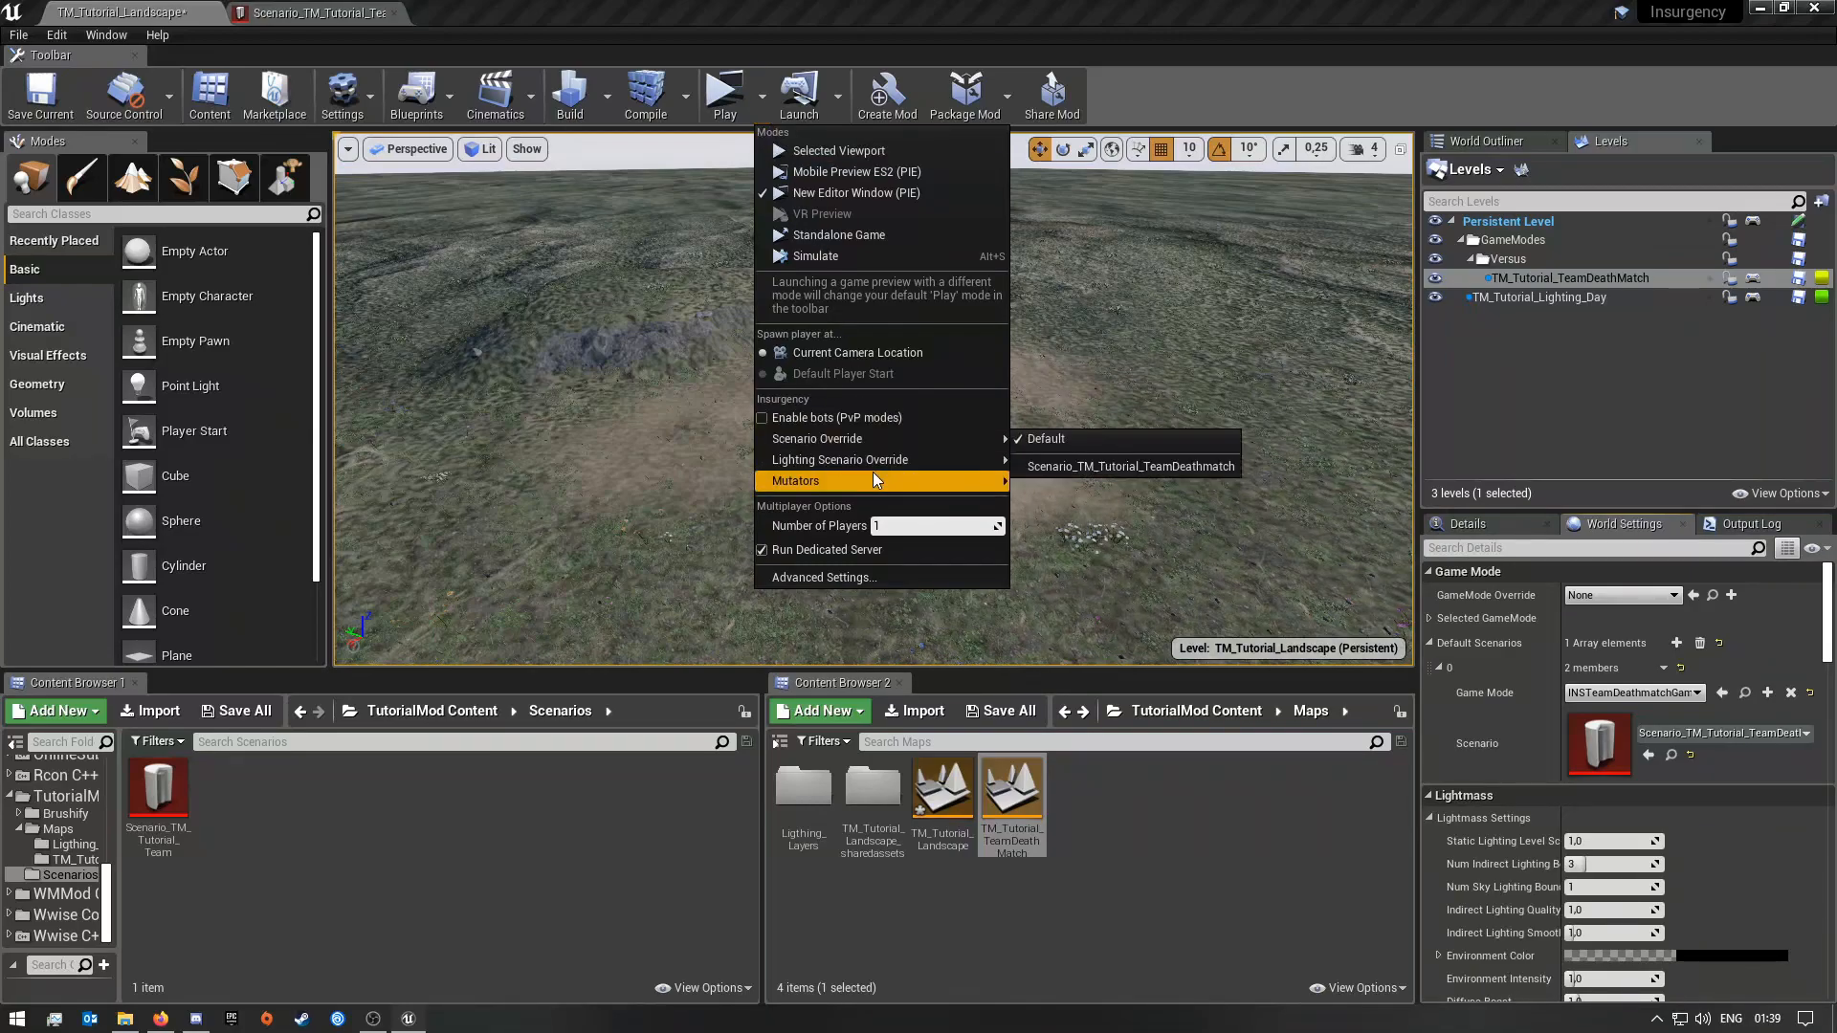
click(1164, 467)
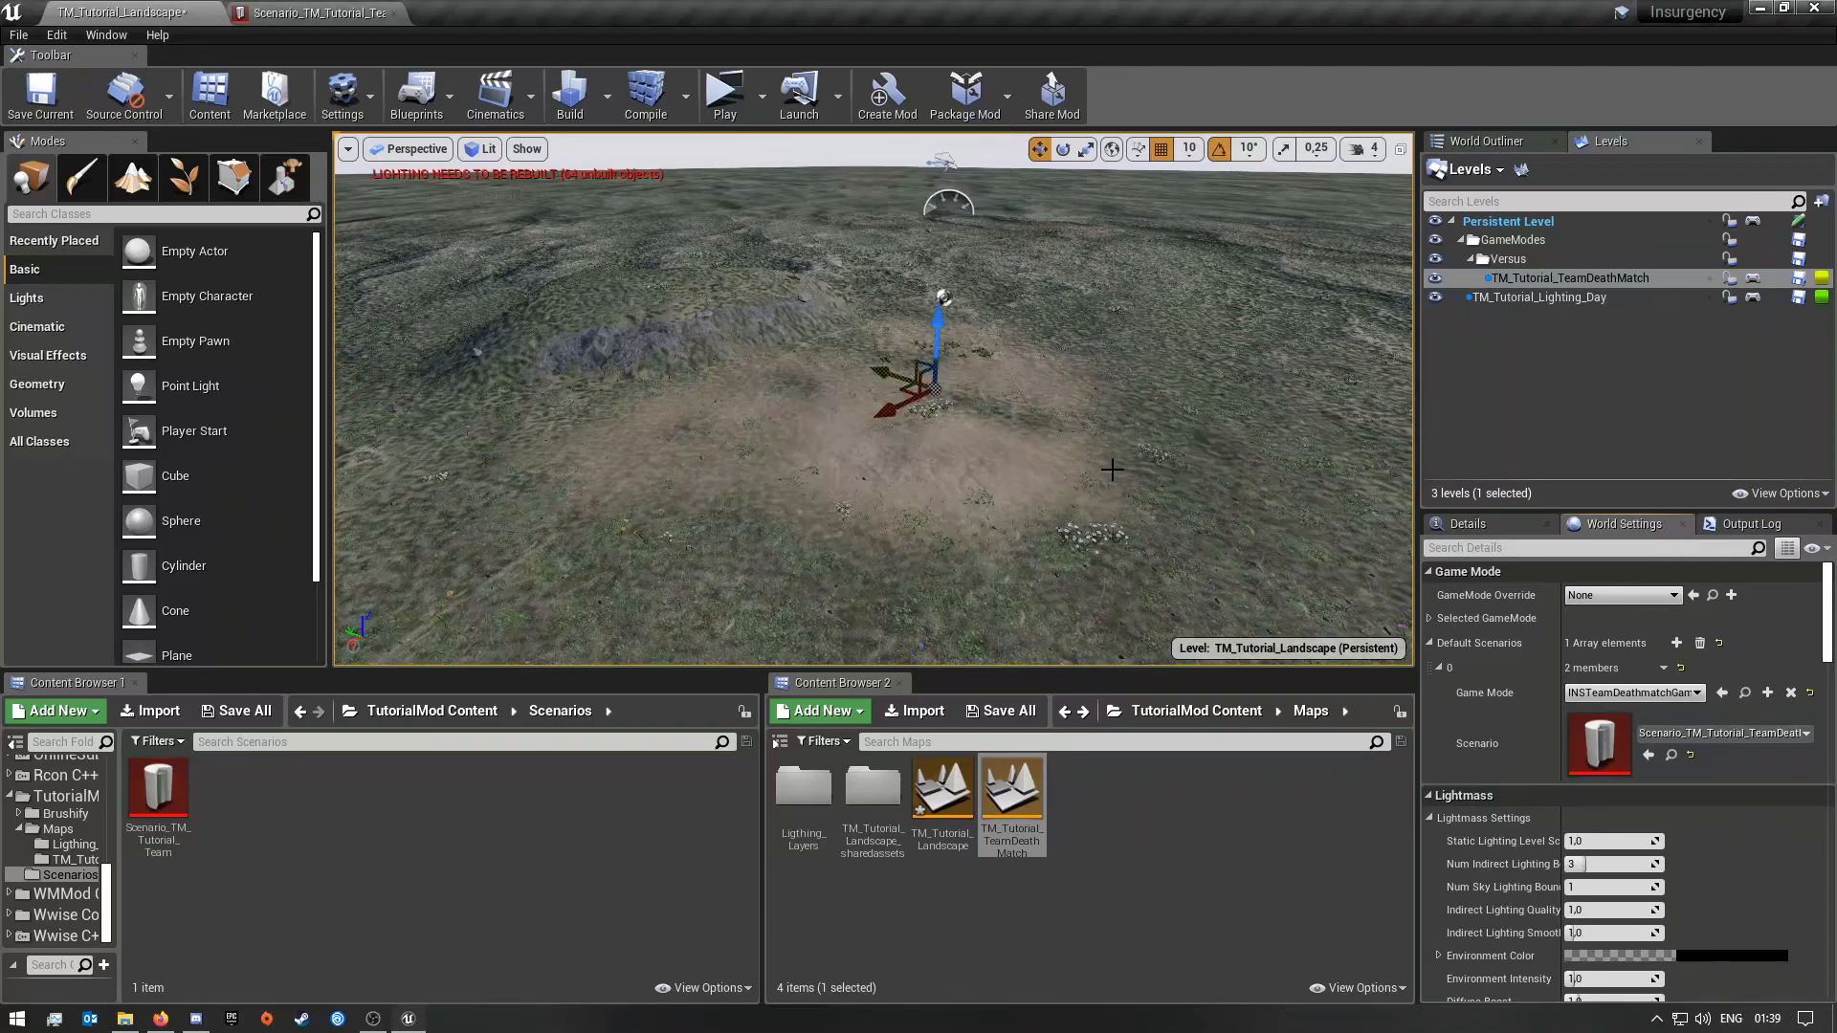
click(762, 96)
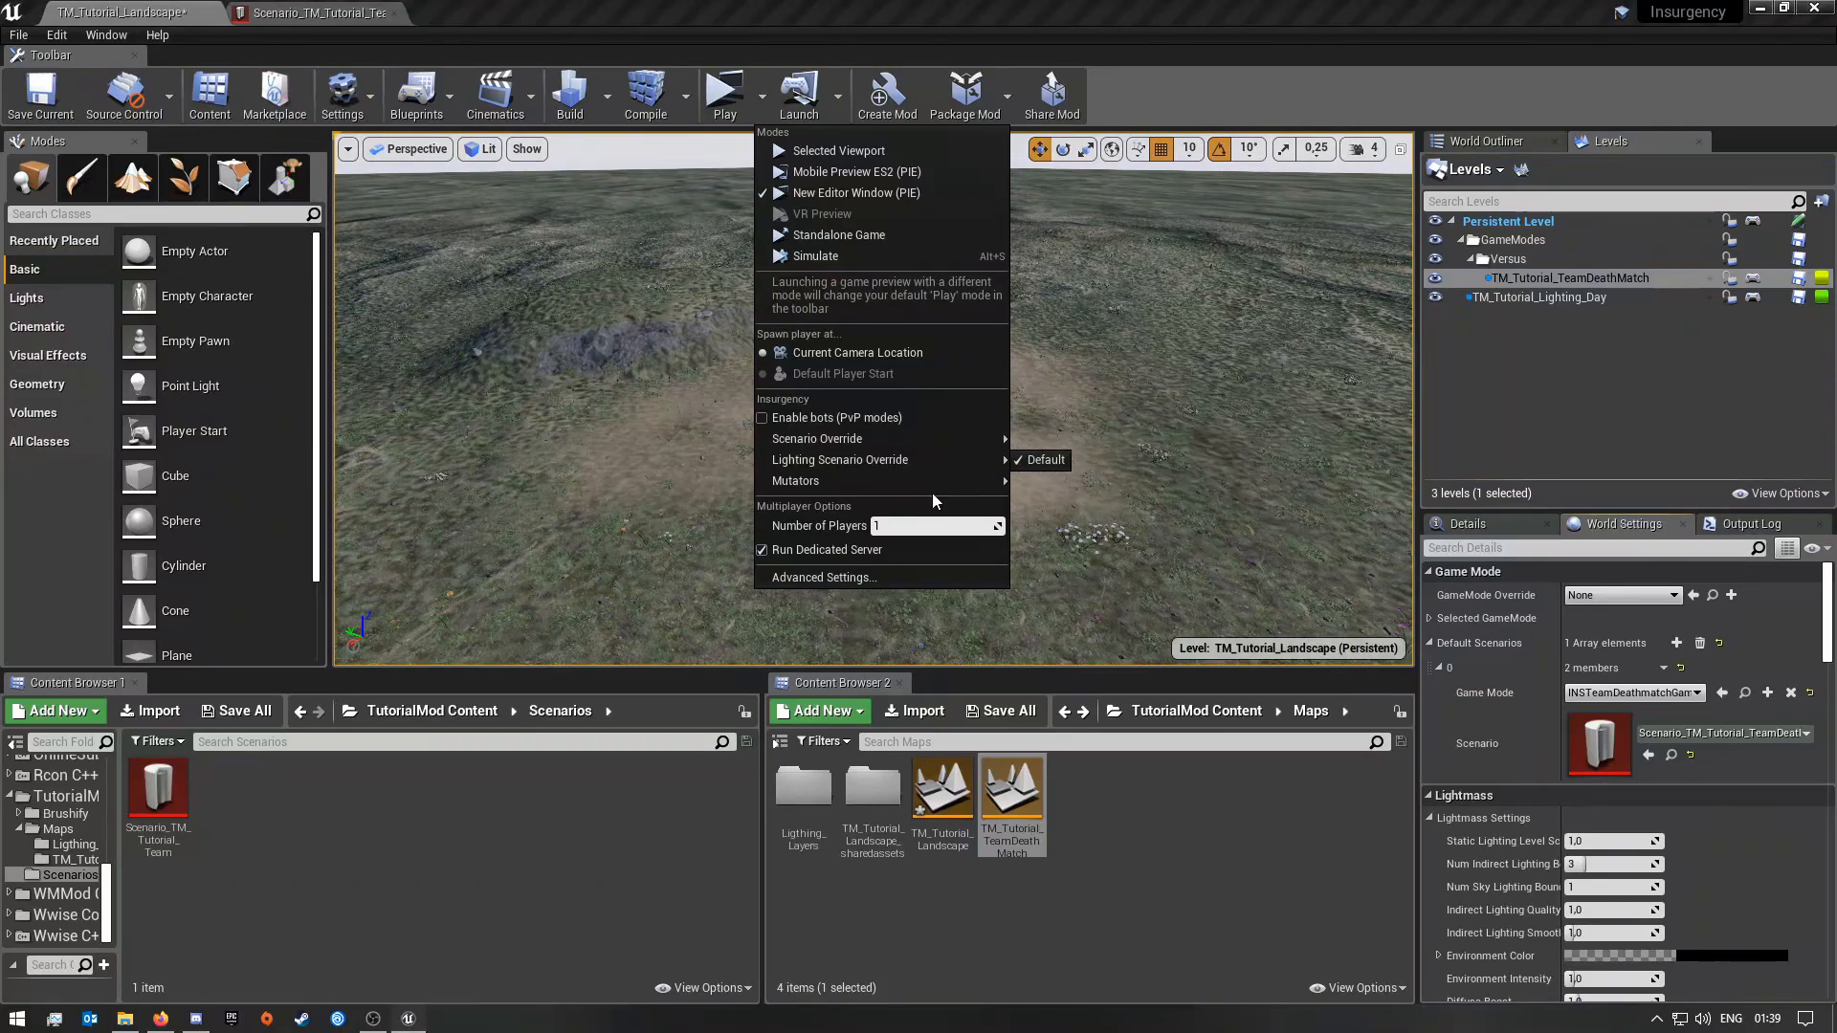
click(698, 847)
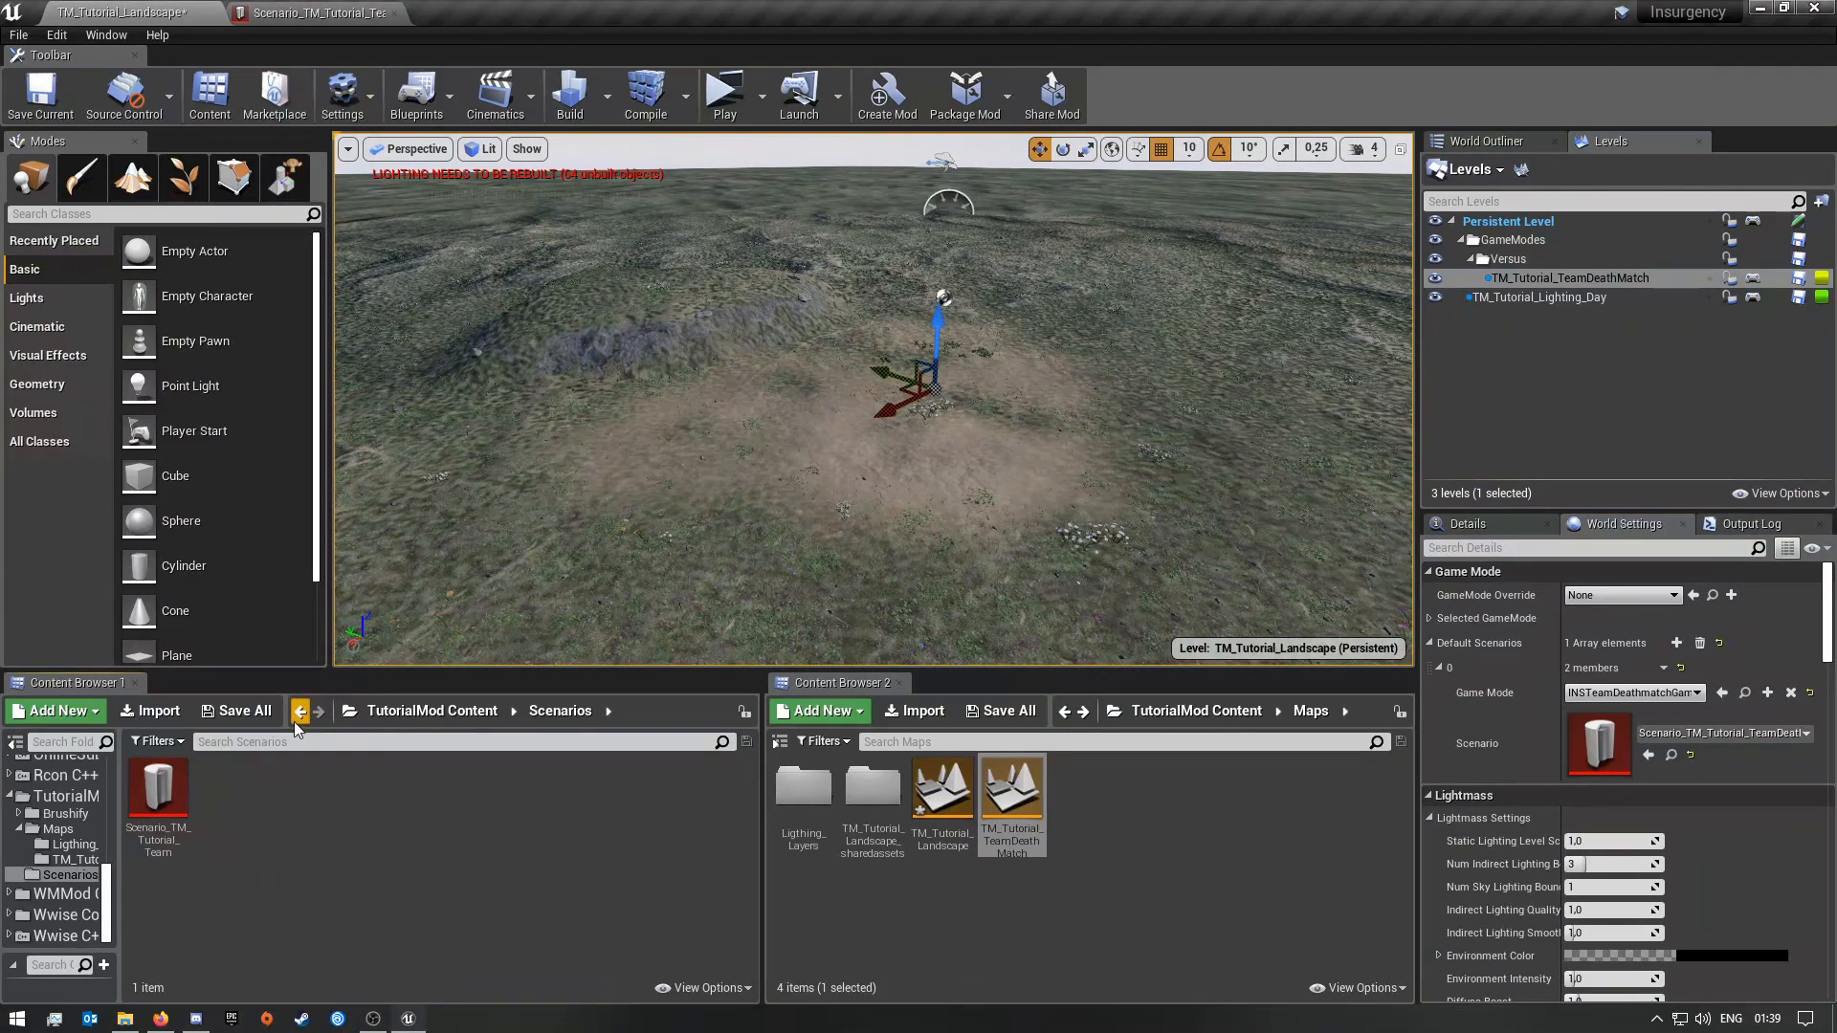
click(239, 712)
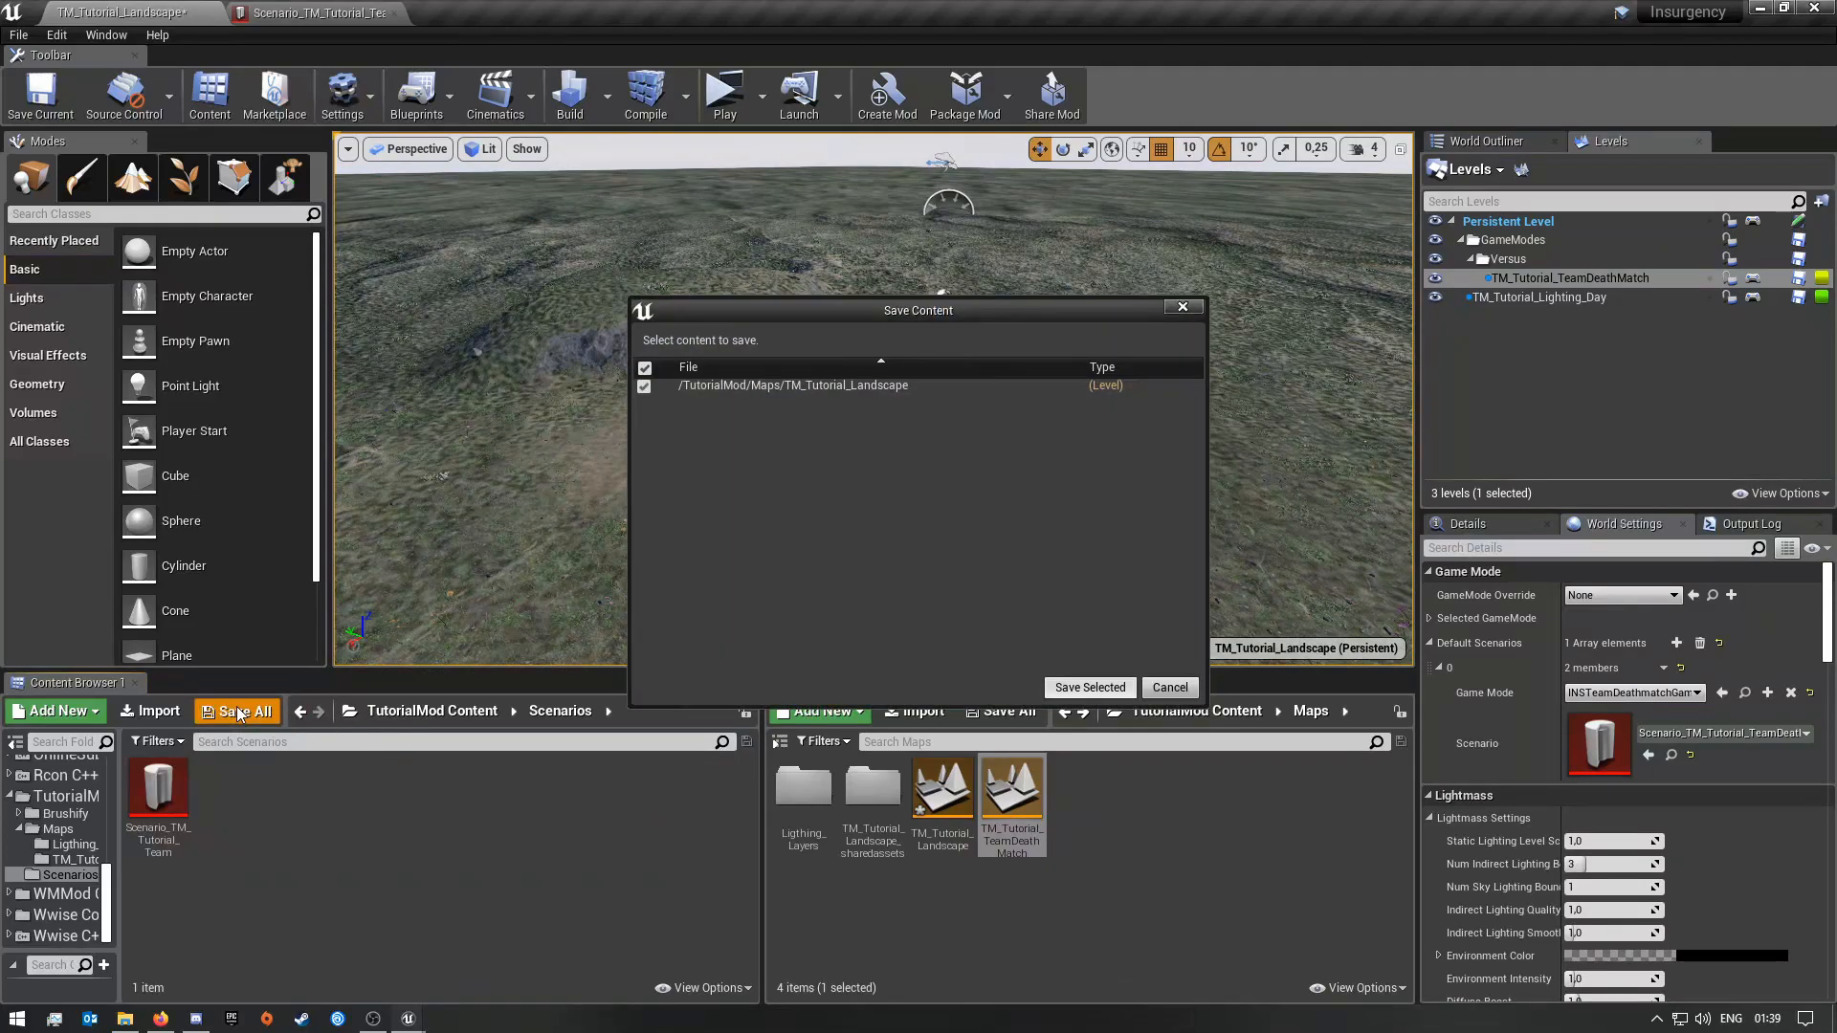
click(1091, 687)
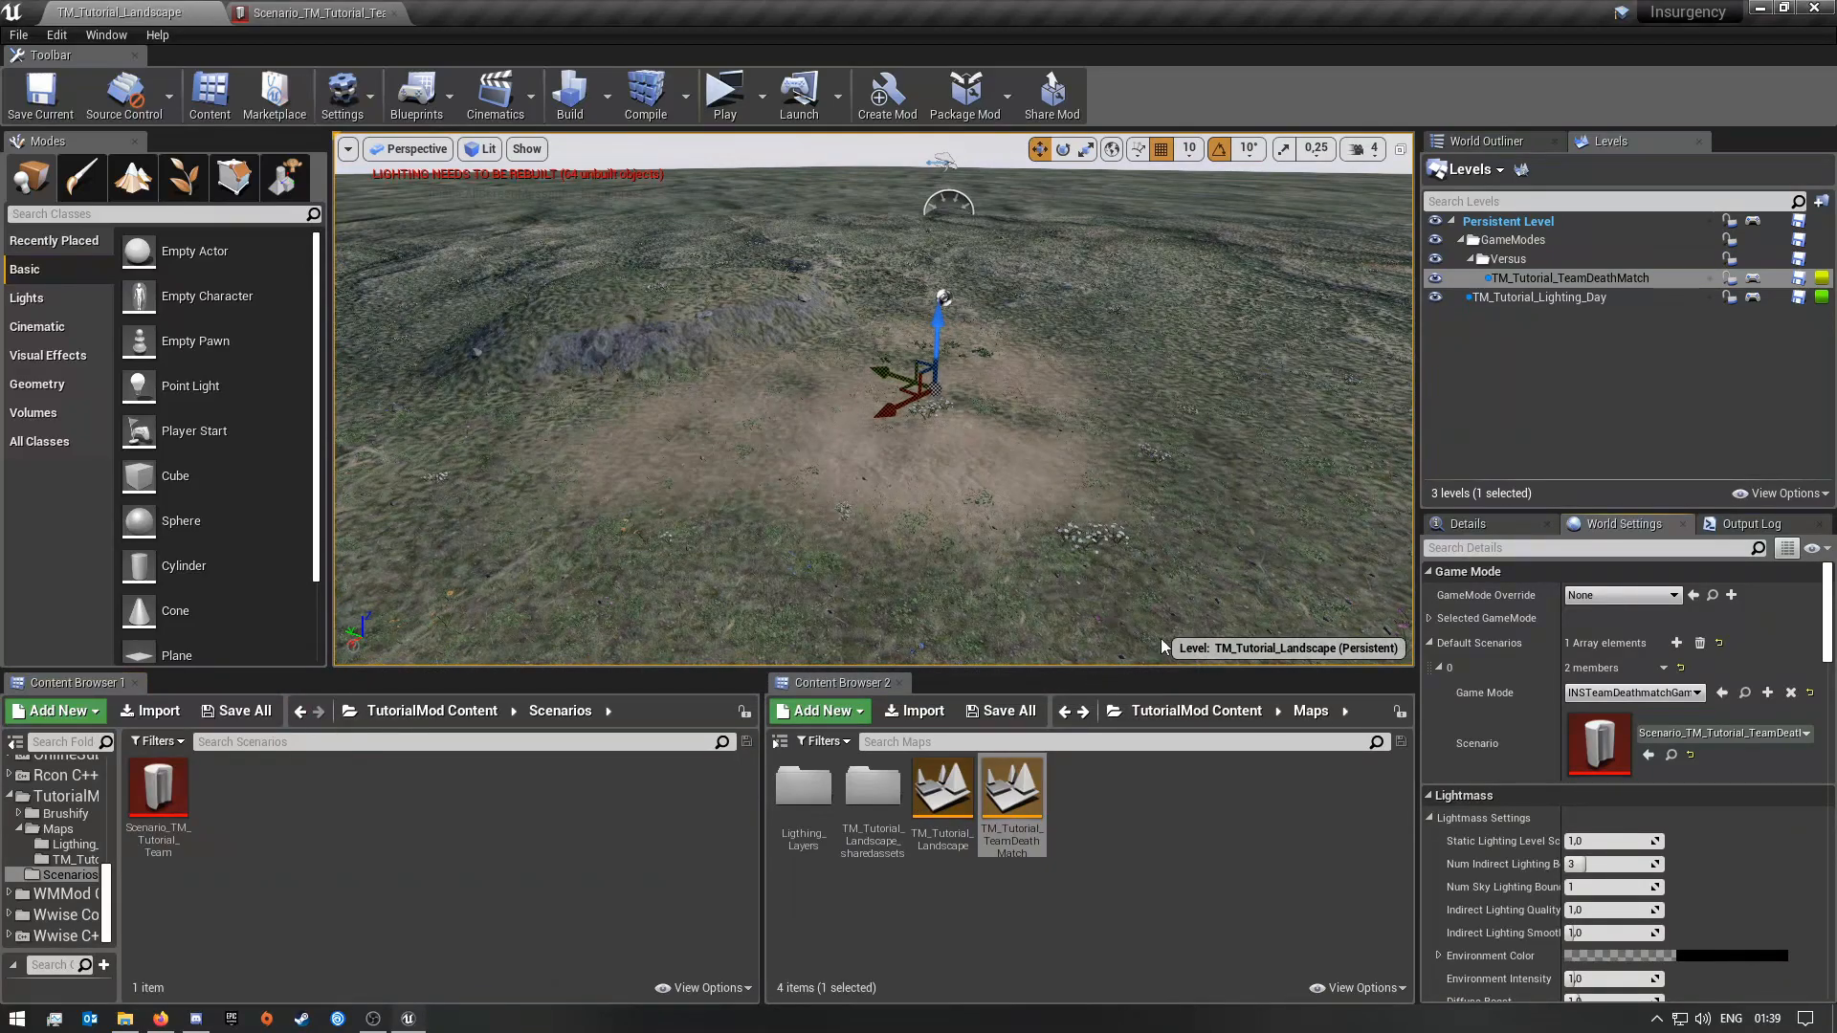
key(w)
right_drag(873, 398, 838, 326)
key(w)
key(d)
drag(942, 467, 945, 235)
right_drag(945, 234, 1301, 153)
key(a)
key(s)
right_drag(1136, 206, 1136, 335)
drag(874, 381, 946, 349)
click(1562, 354)
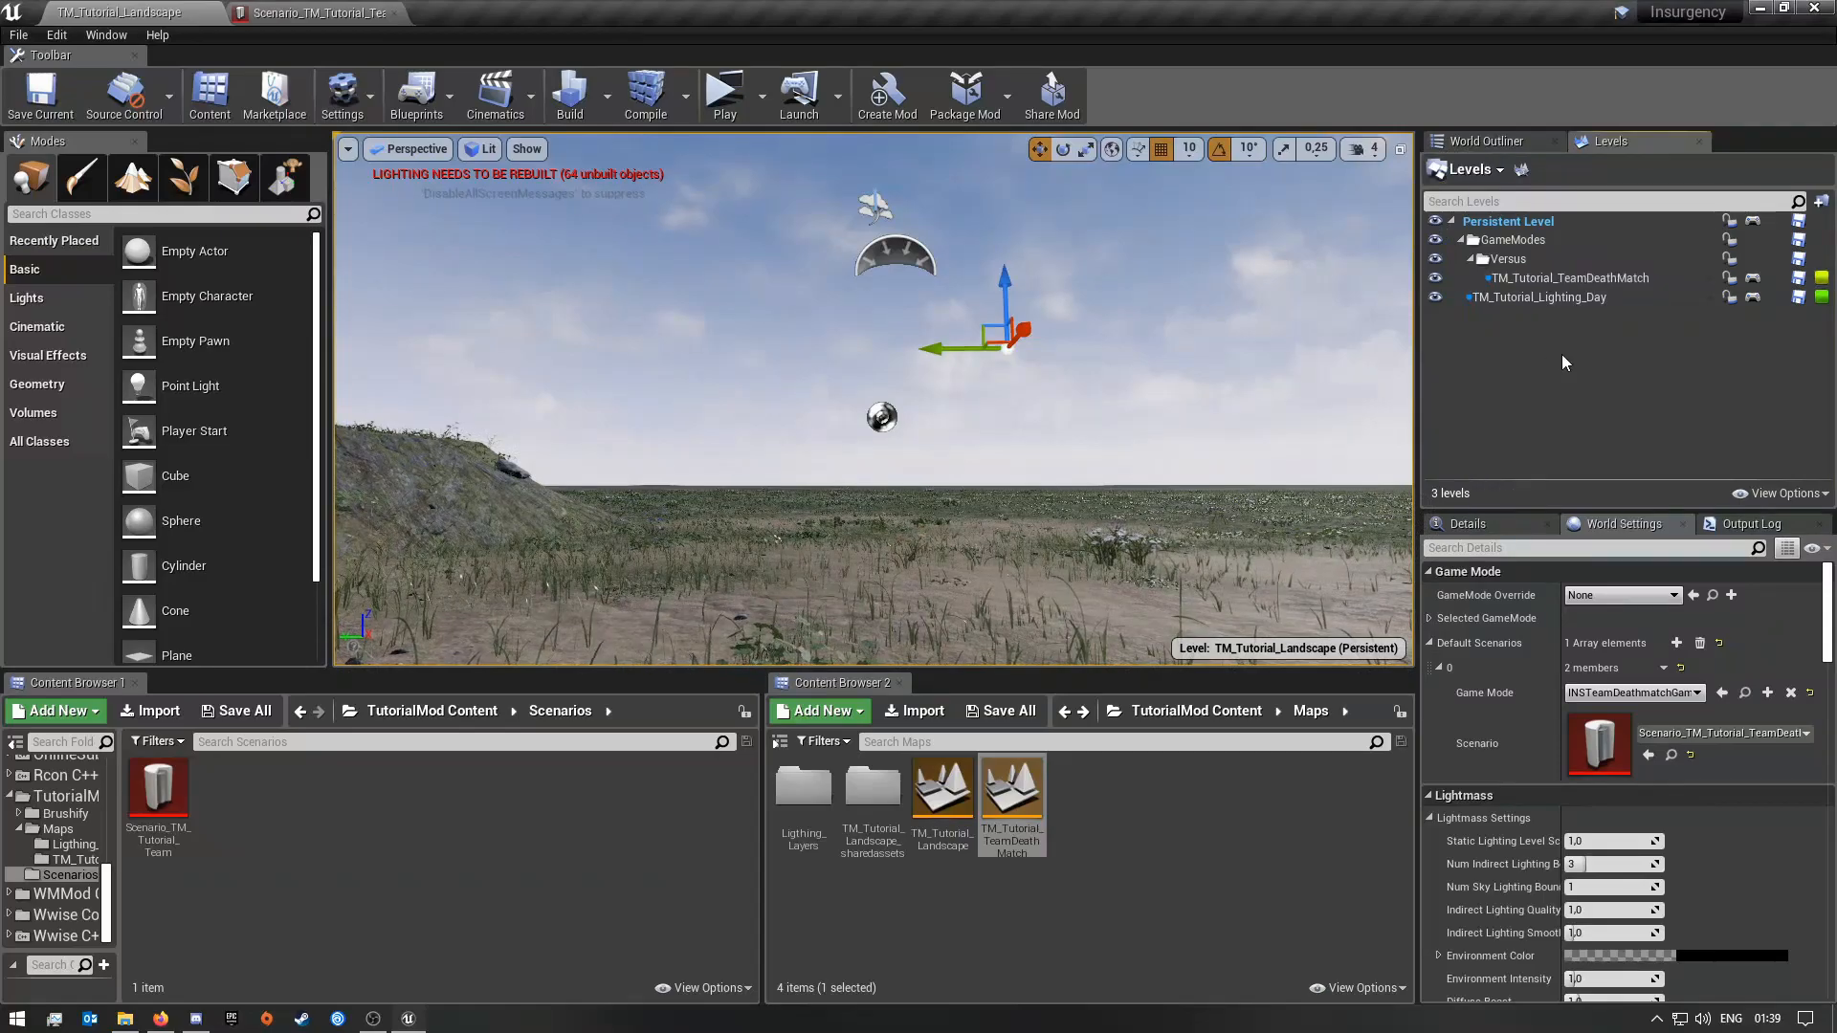
right_drag(1296, 283, 1196, 364)
key(s)
right_drag(873, 398, 986, 445)
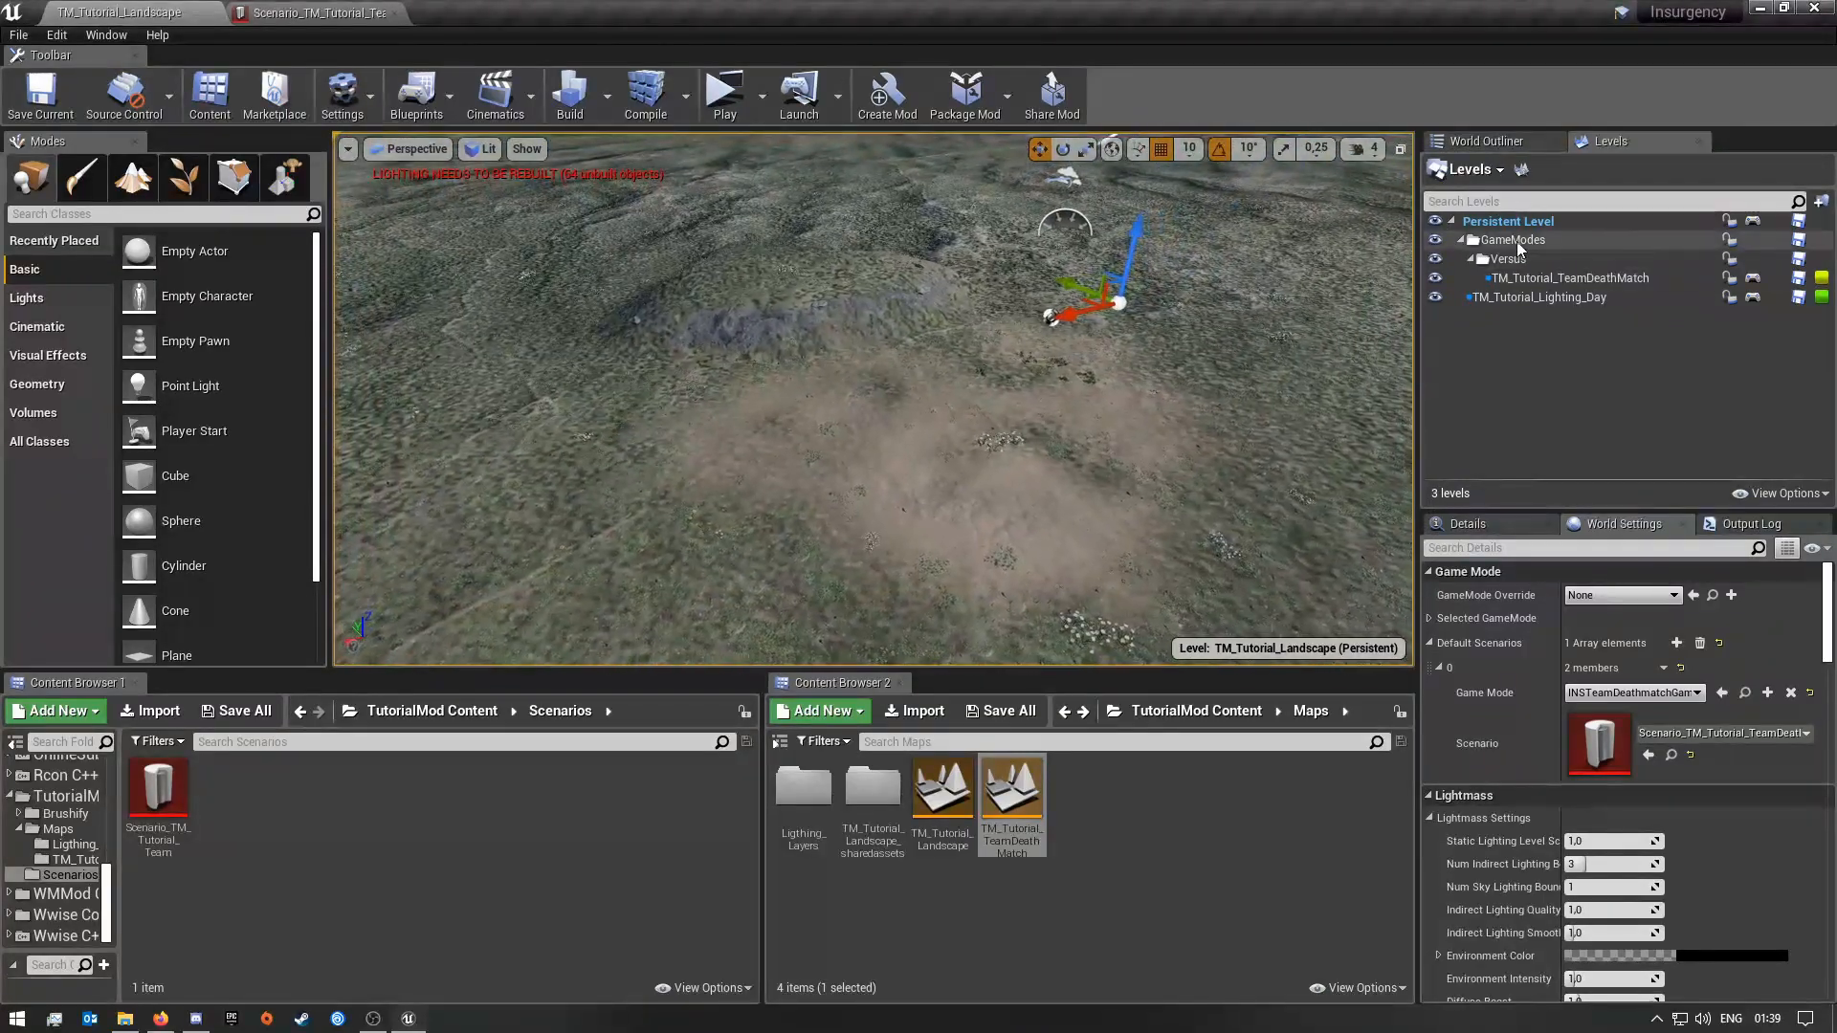
Step: Make TM_Tutorial_TeamDeathMatch the current level and show its actors in the World Outliner
double_click(1572, 278)
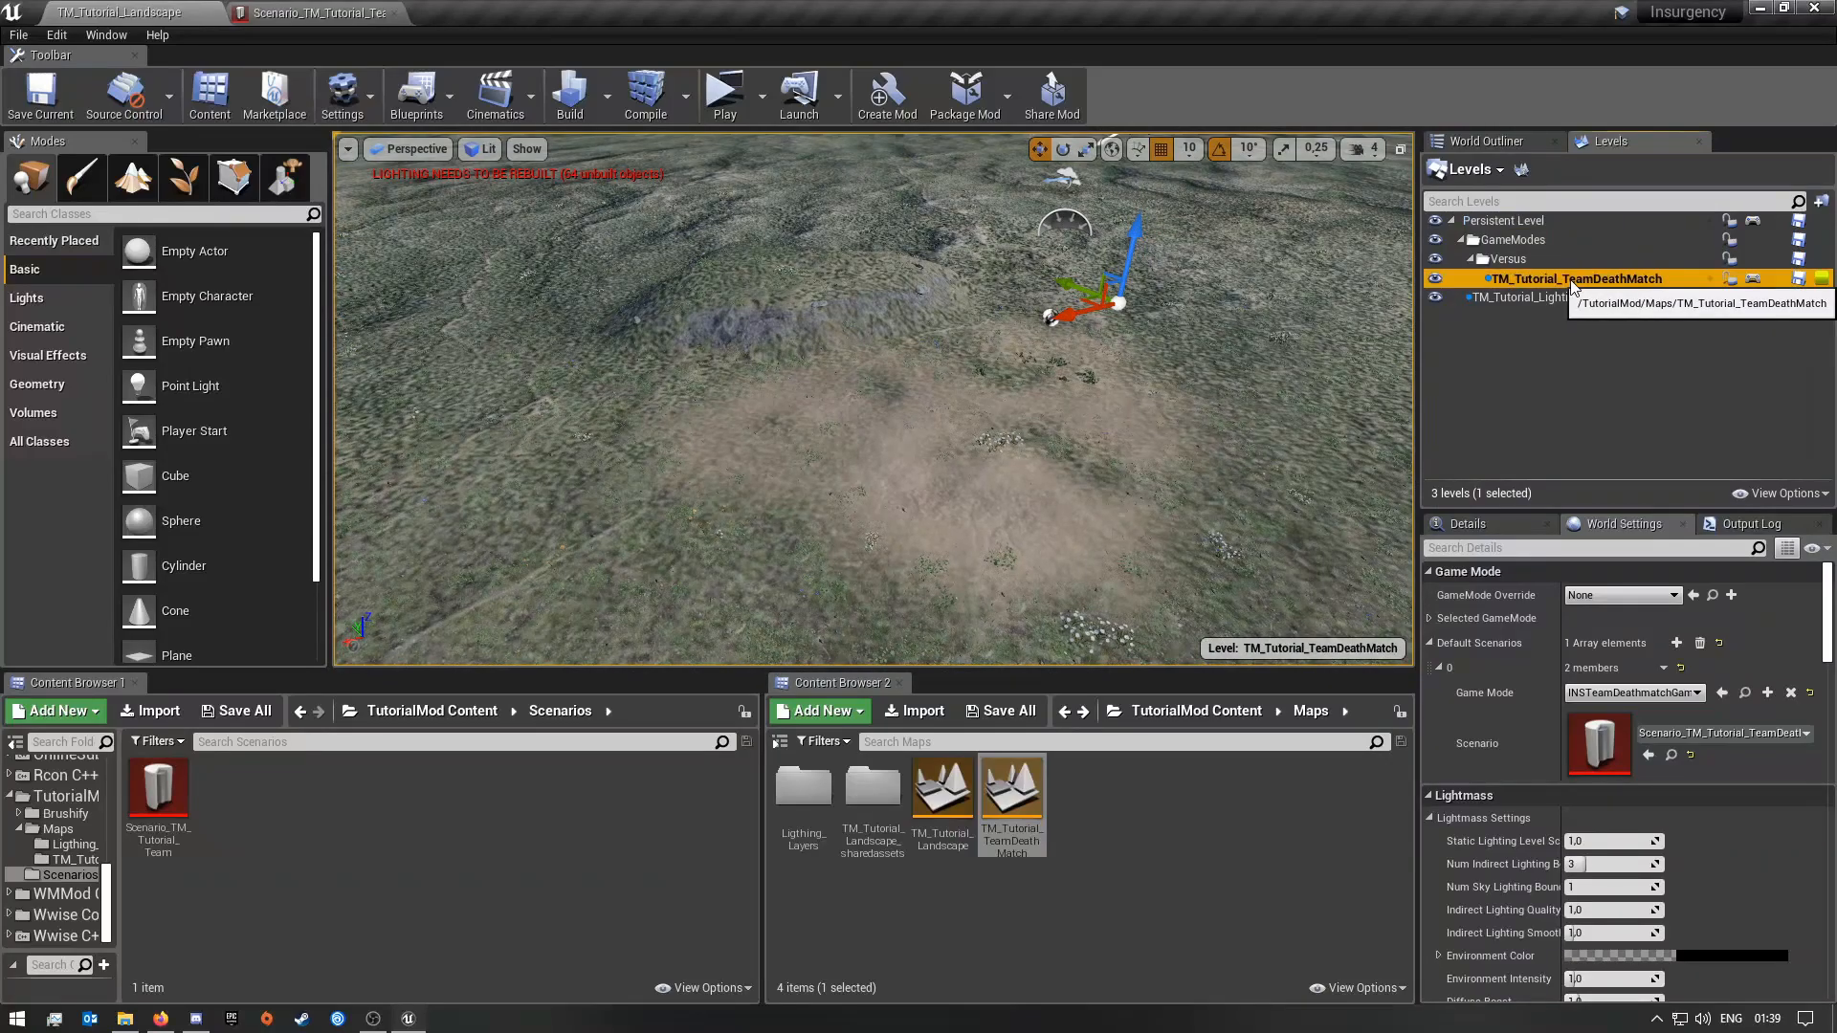
click(1502, 141)
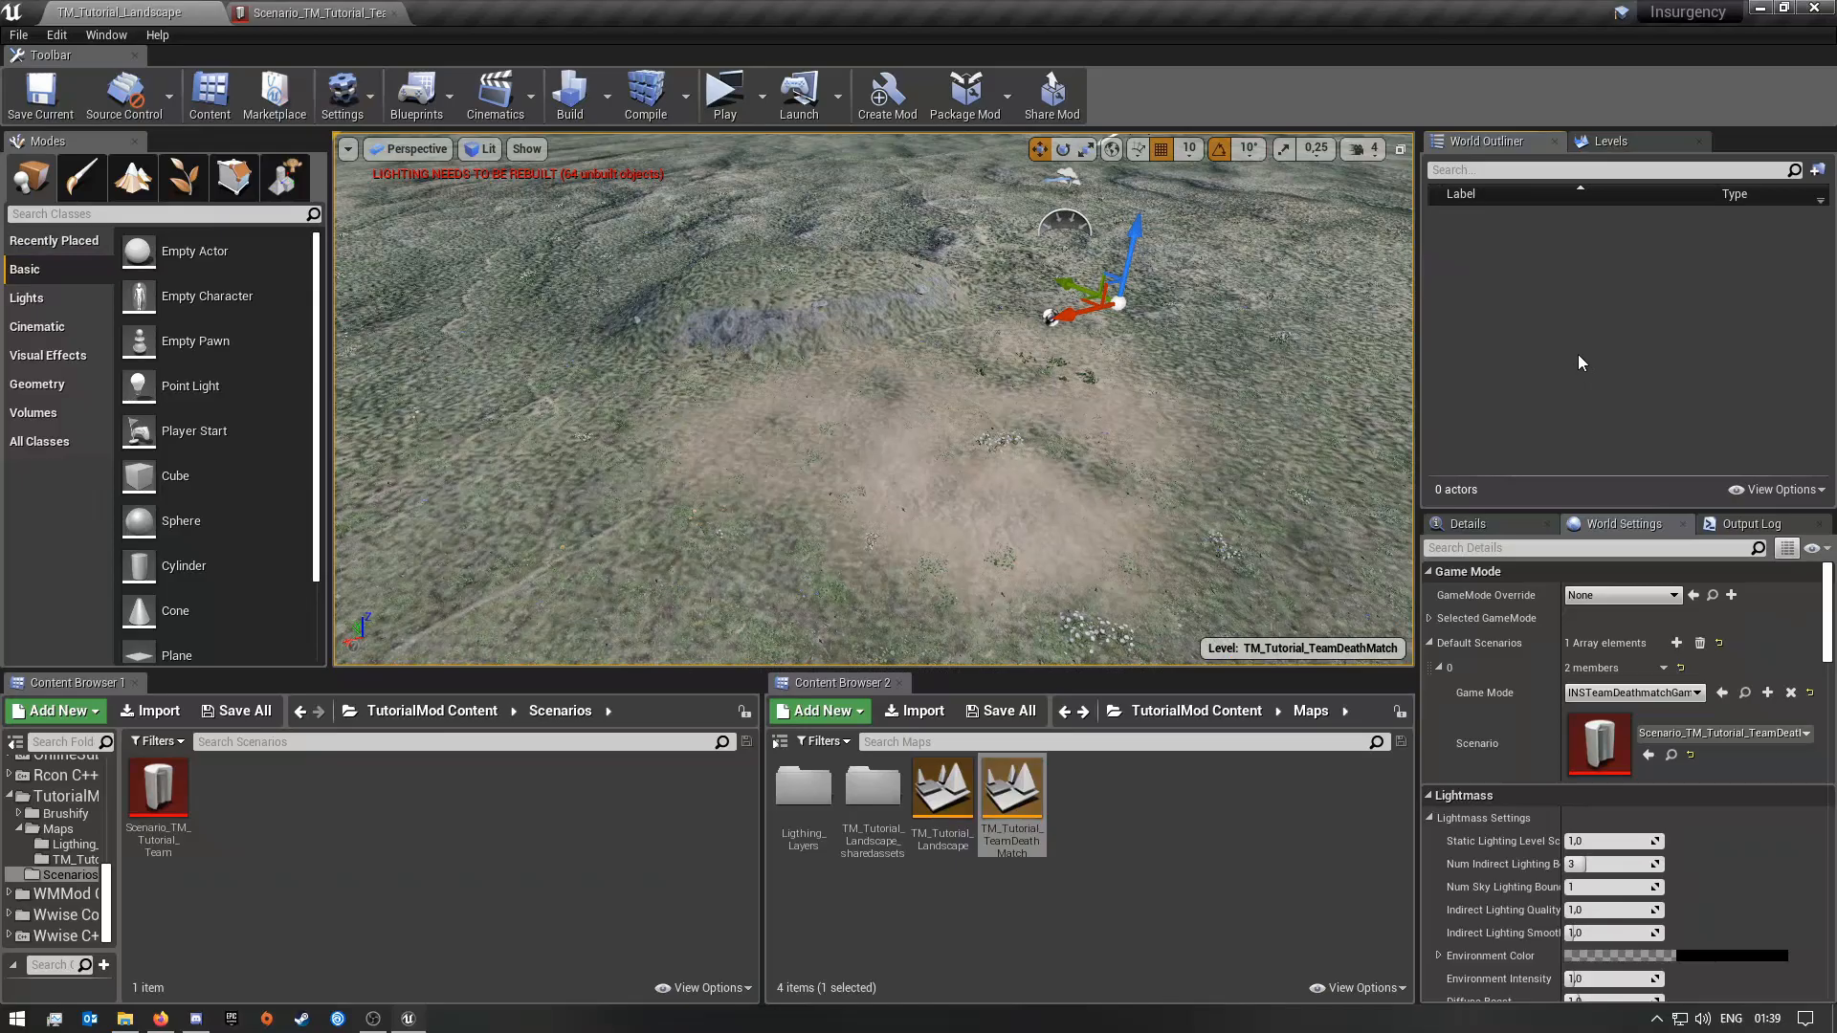
Step: Find the Spawn Zone class among all placeable classes and place one on the dirt area near the rocky mound
right_drag(945, 444, 909, 483)
key(w)
key(w)
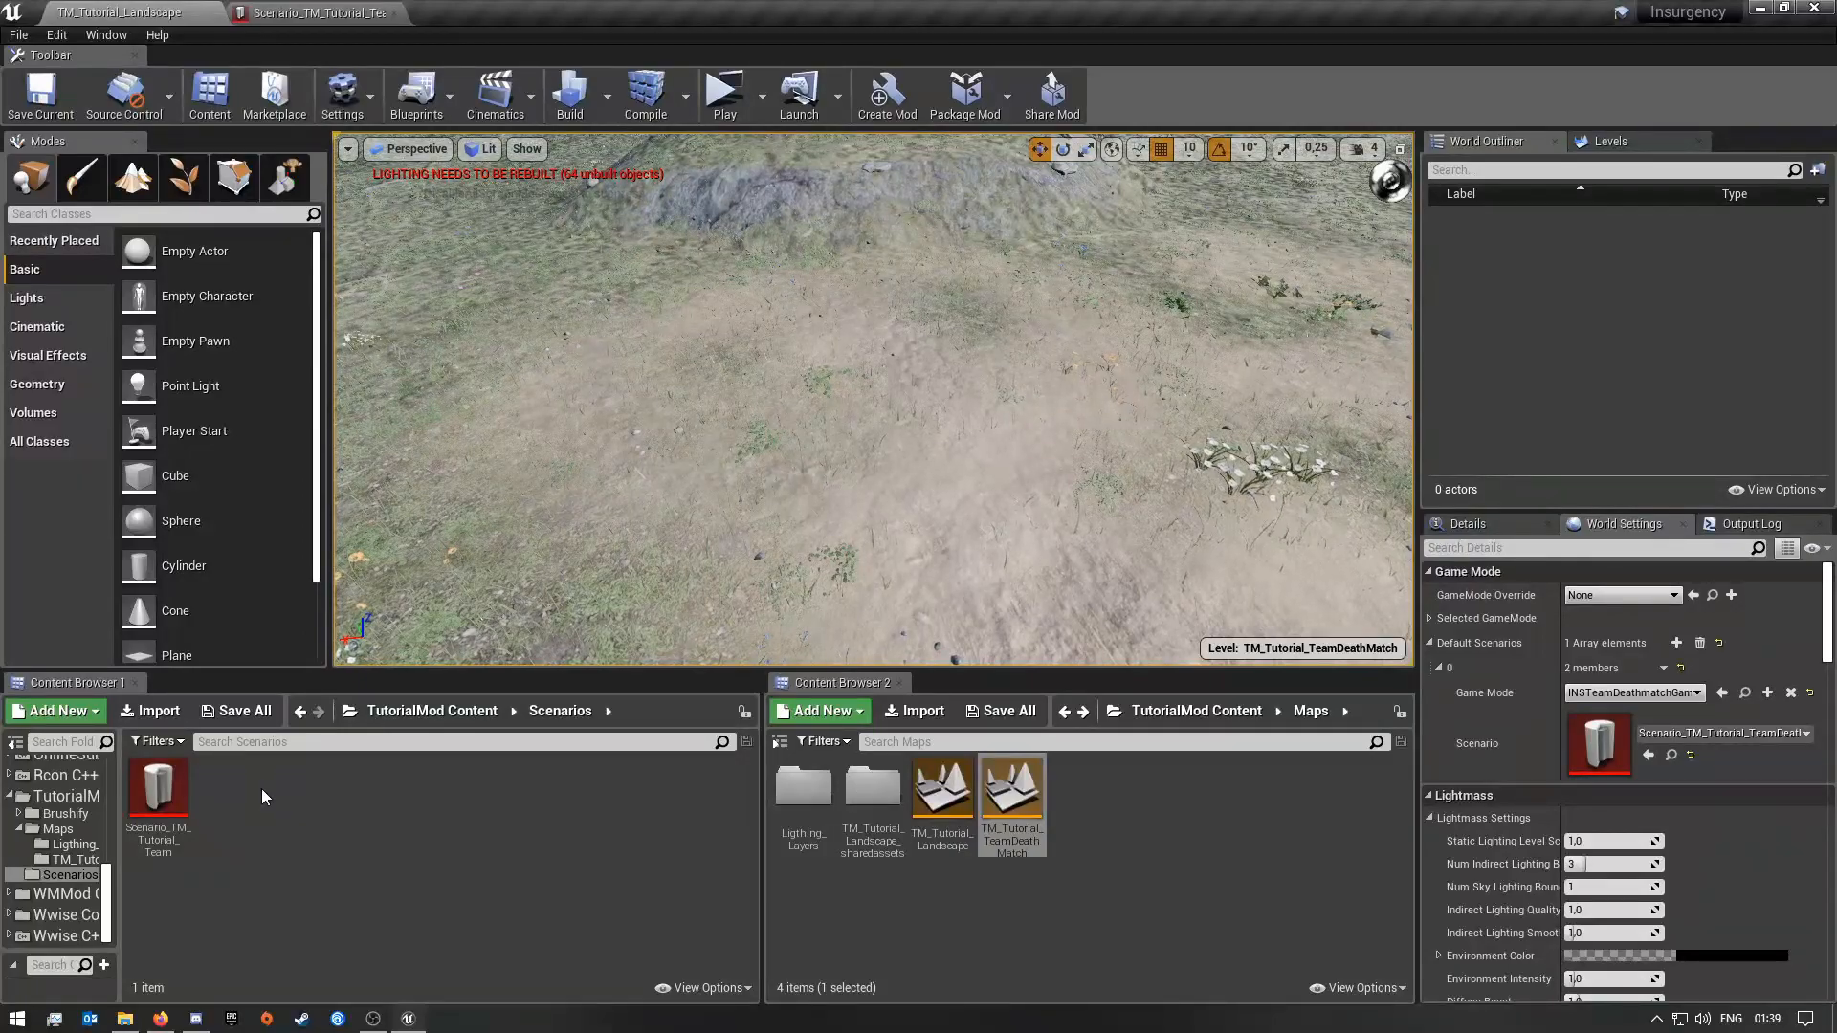
click(42, 442)
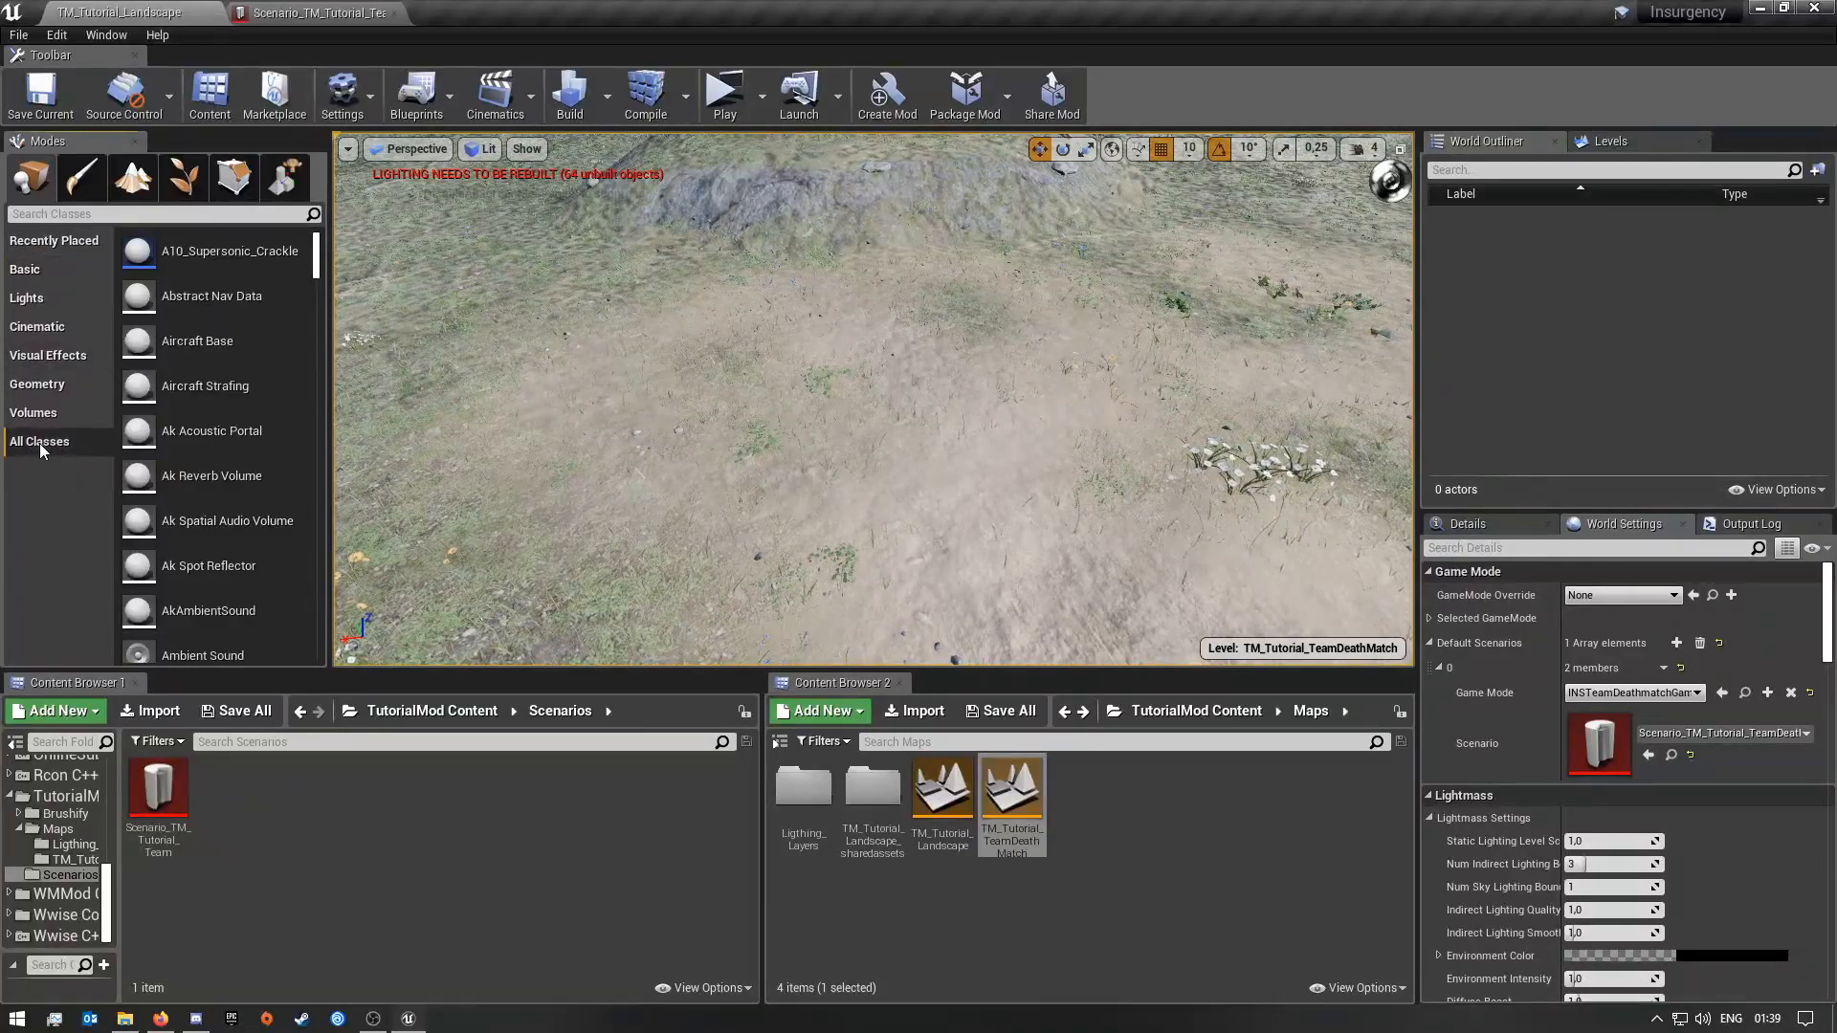
click(70, 214)
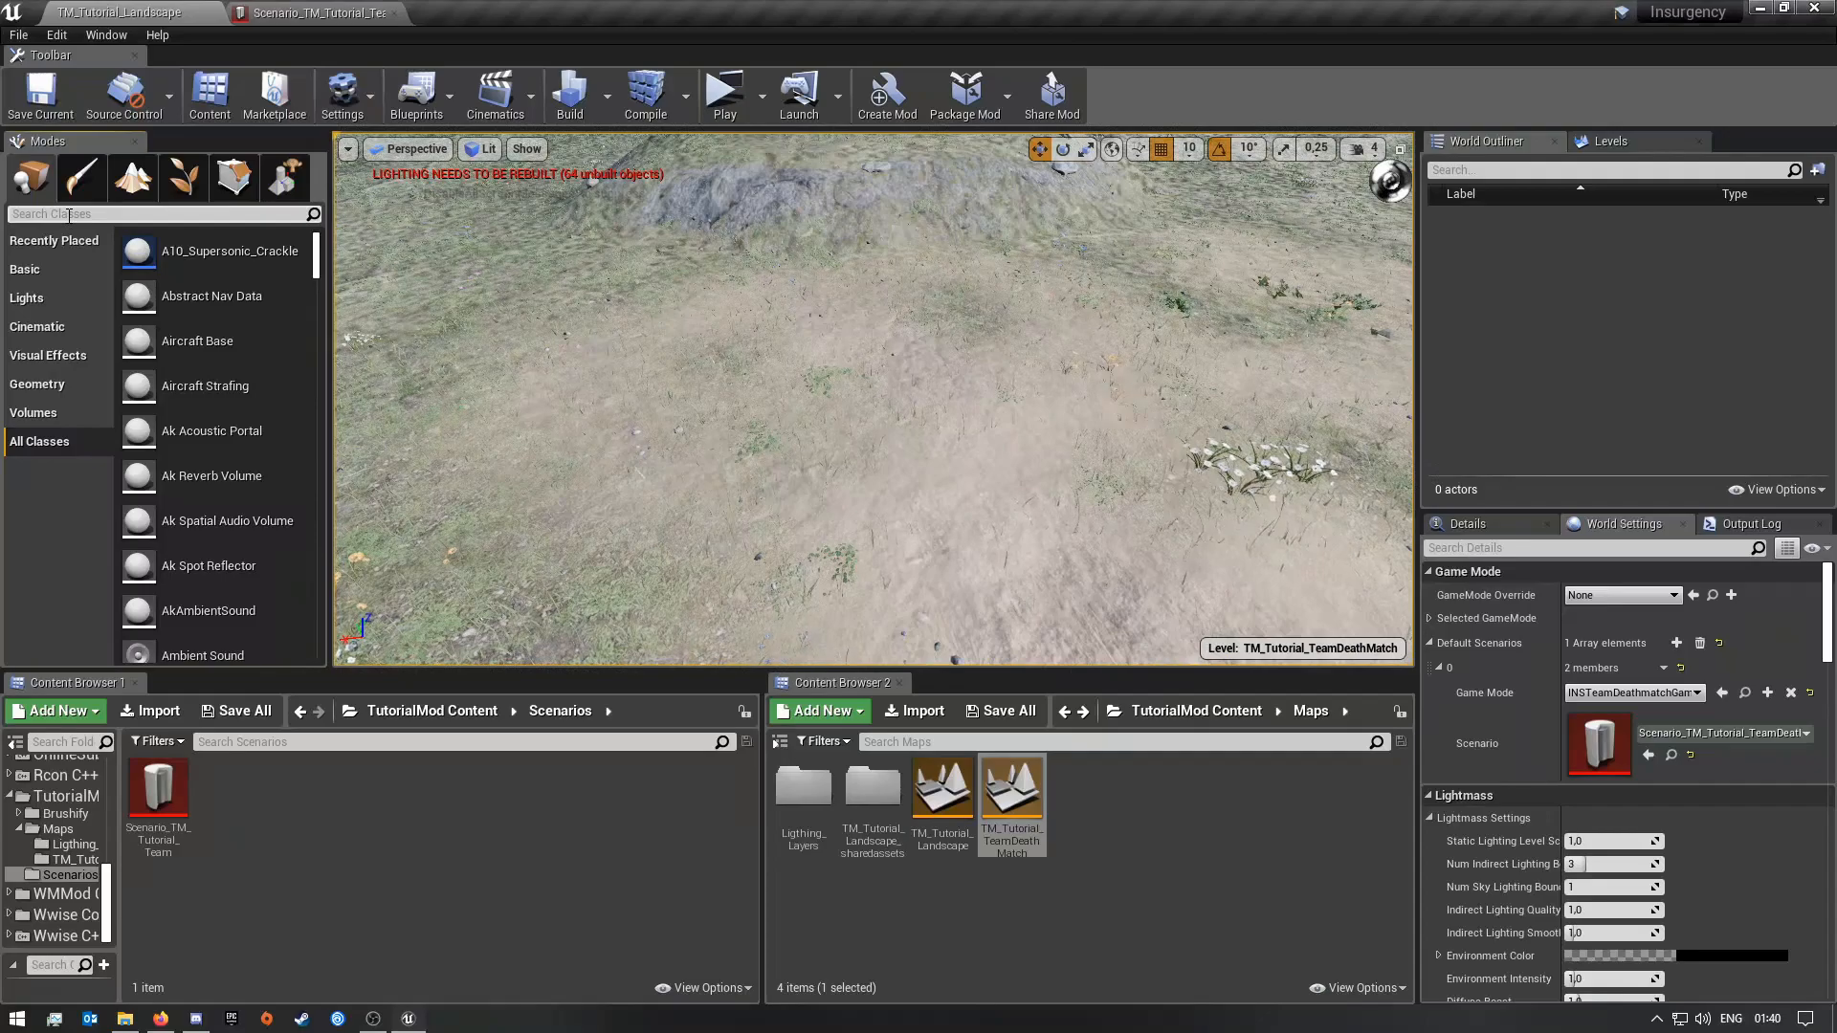
text(spaw)
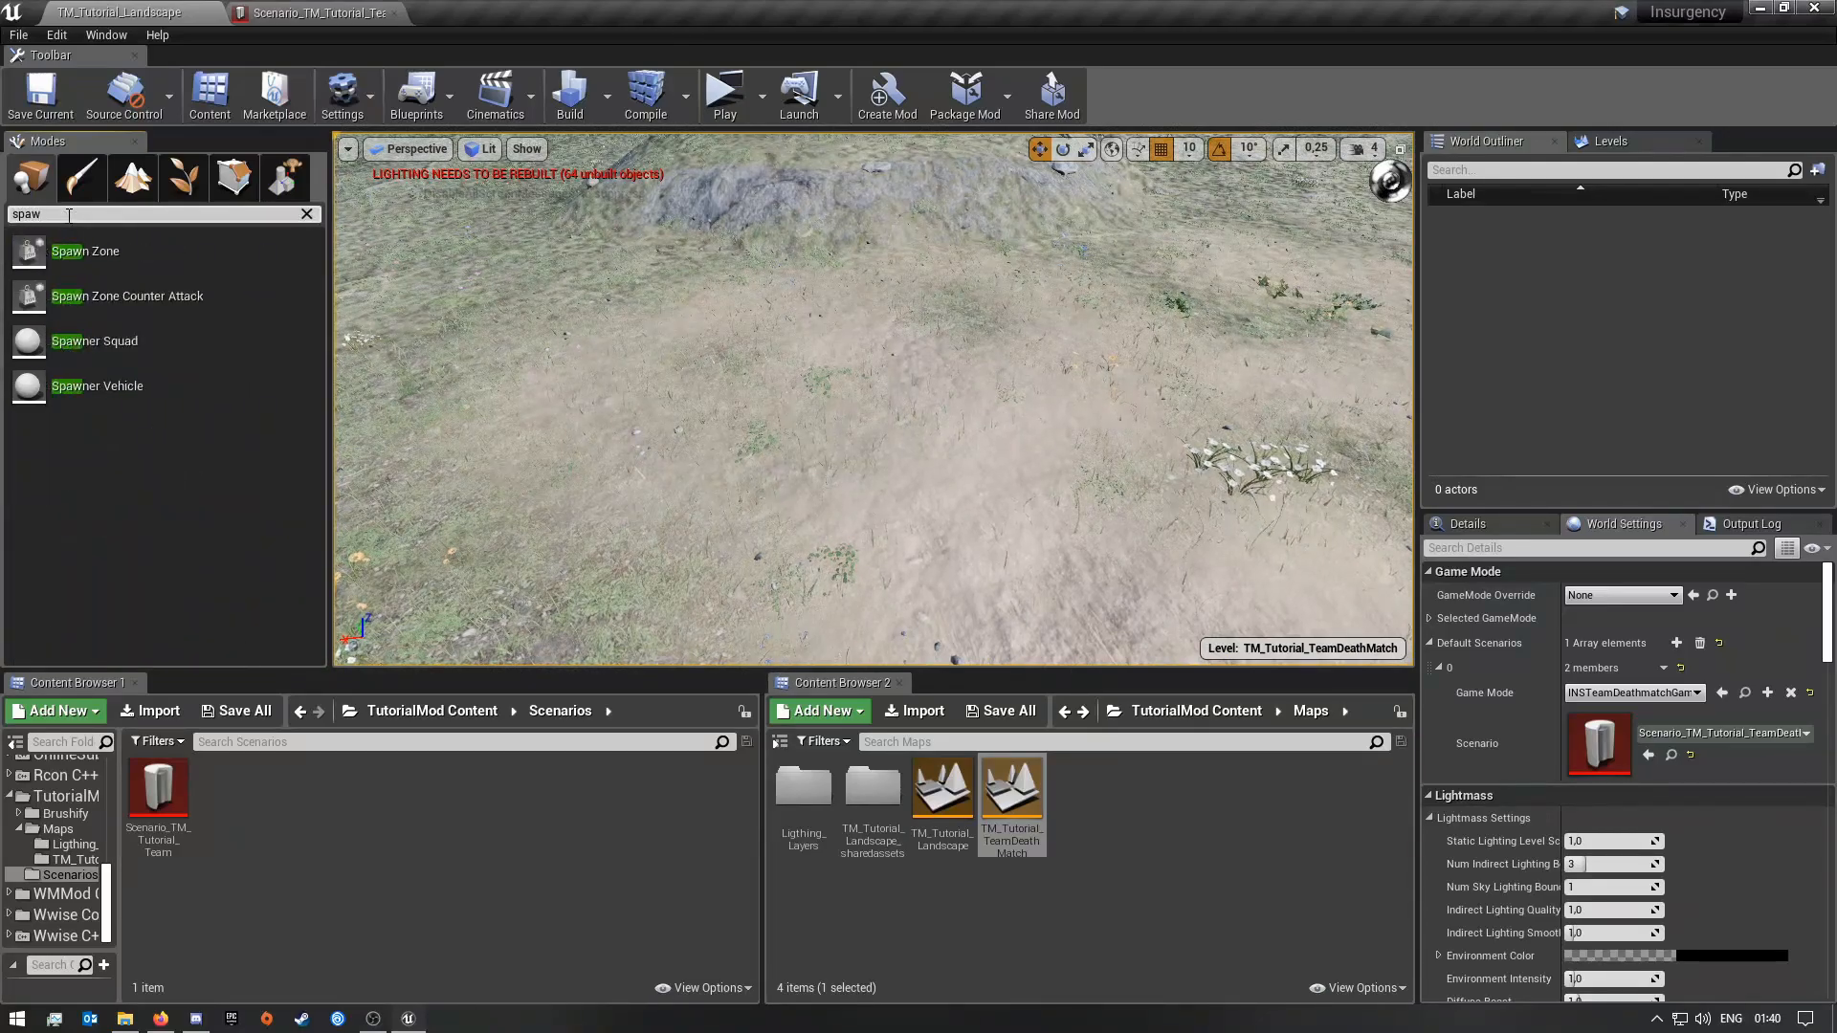
drag(134, 251, 995, 373)
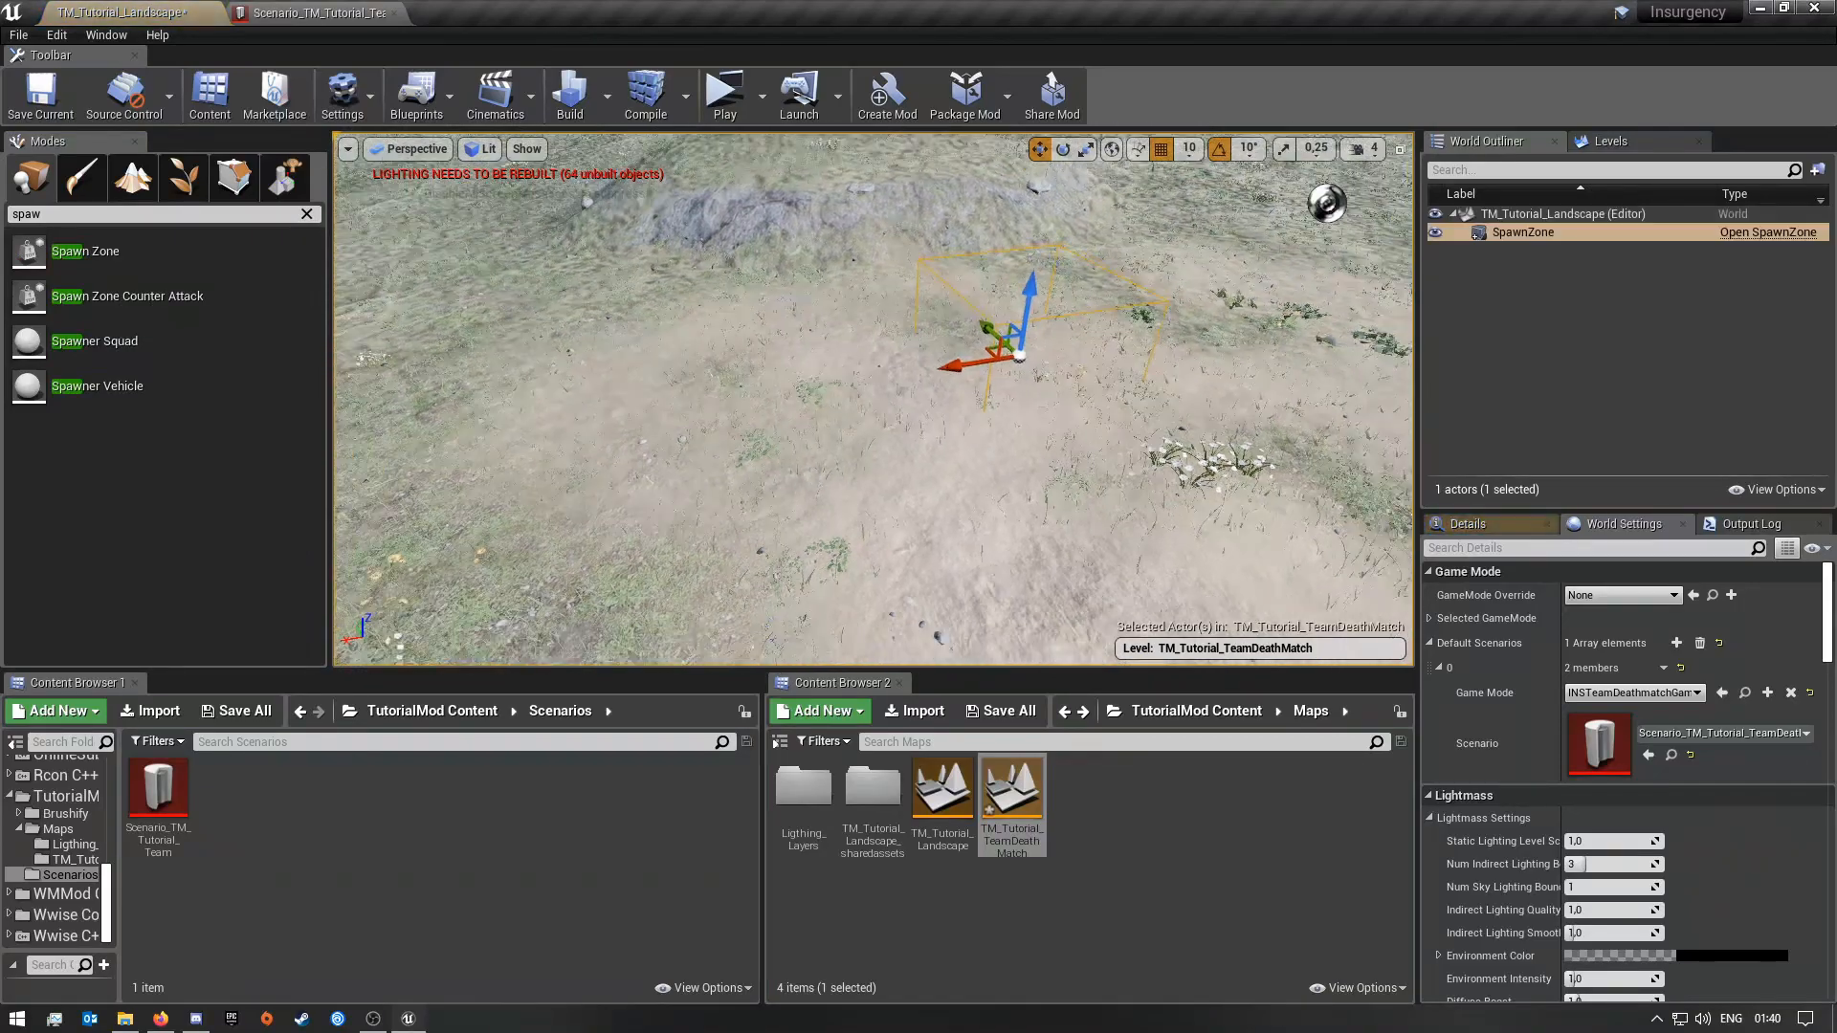
Step: Move the spawn zone to the grassy edge of the dirt area, just beyond the leafy plants
right_drag(840, 377, 936, 377)
key(s)
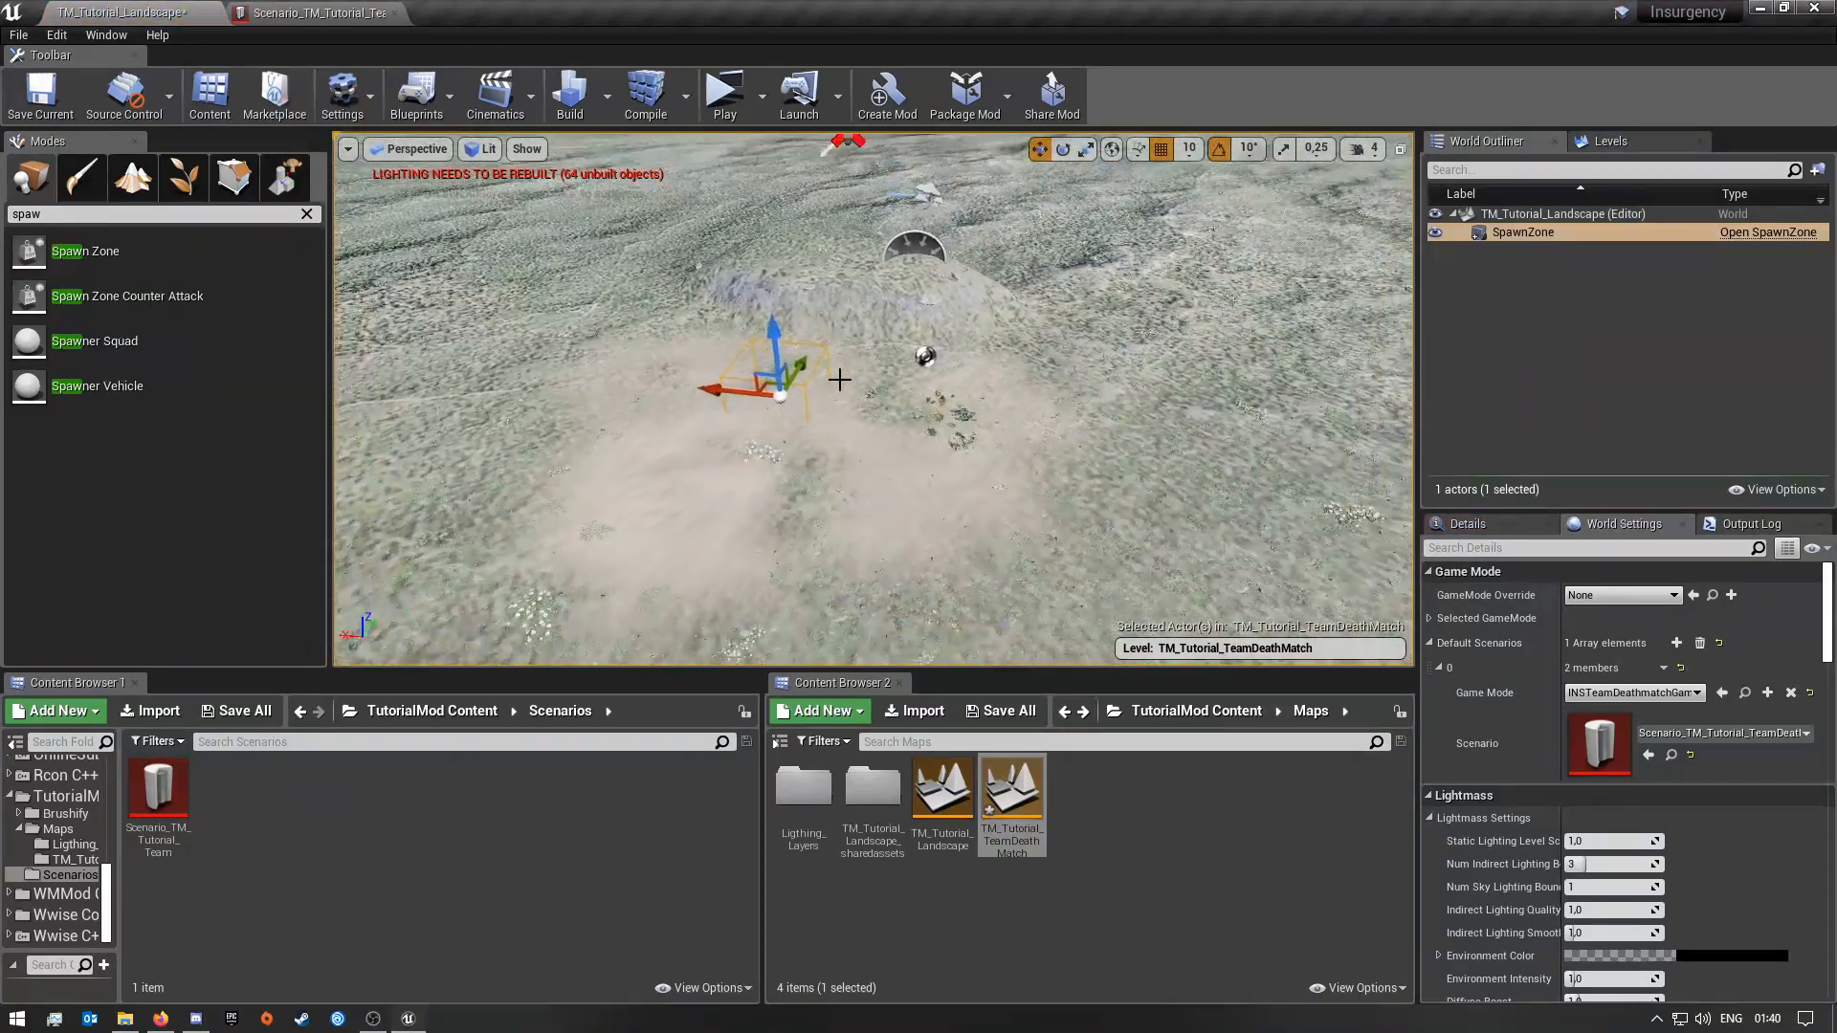
drag(795, 358, 777, 410)
drag(683, 449, 986, 482)
key(w)
key(a)
right_drag(986, 481, 1100, 481)
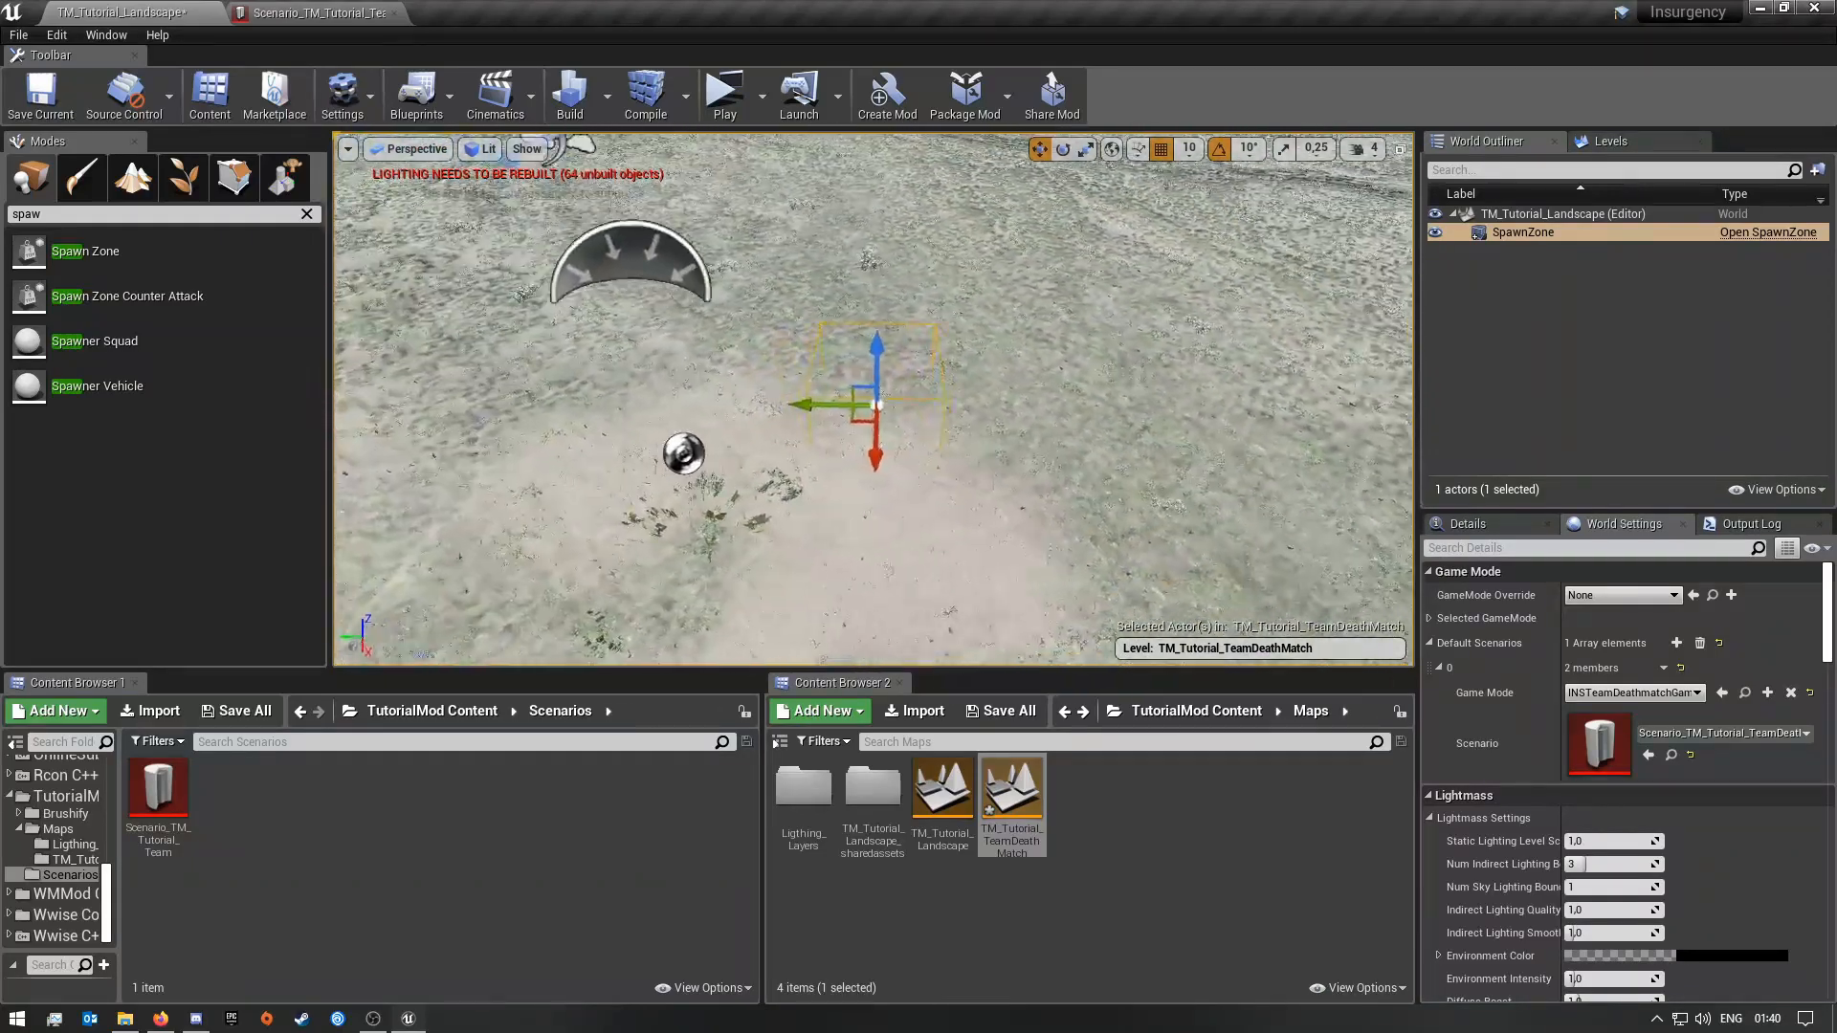
right_drag(942, 431, 1000, 431)
key(s)
key(a)
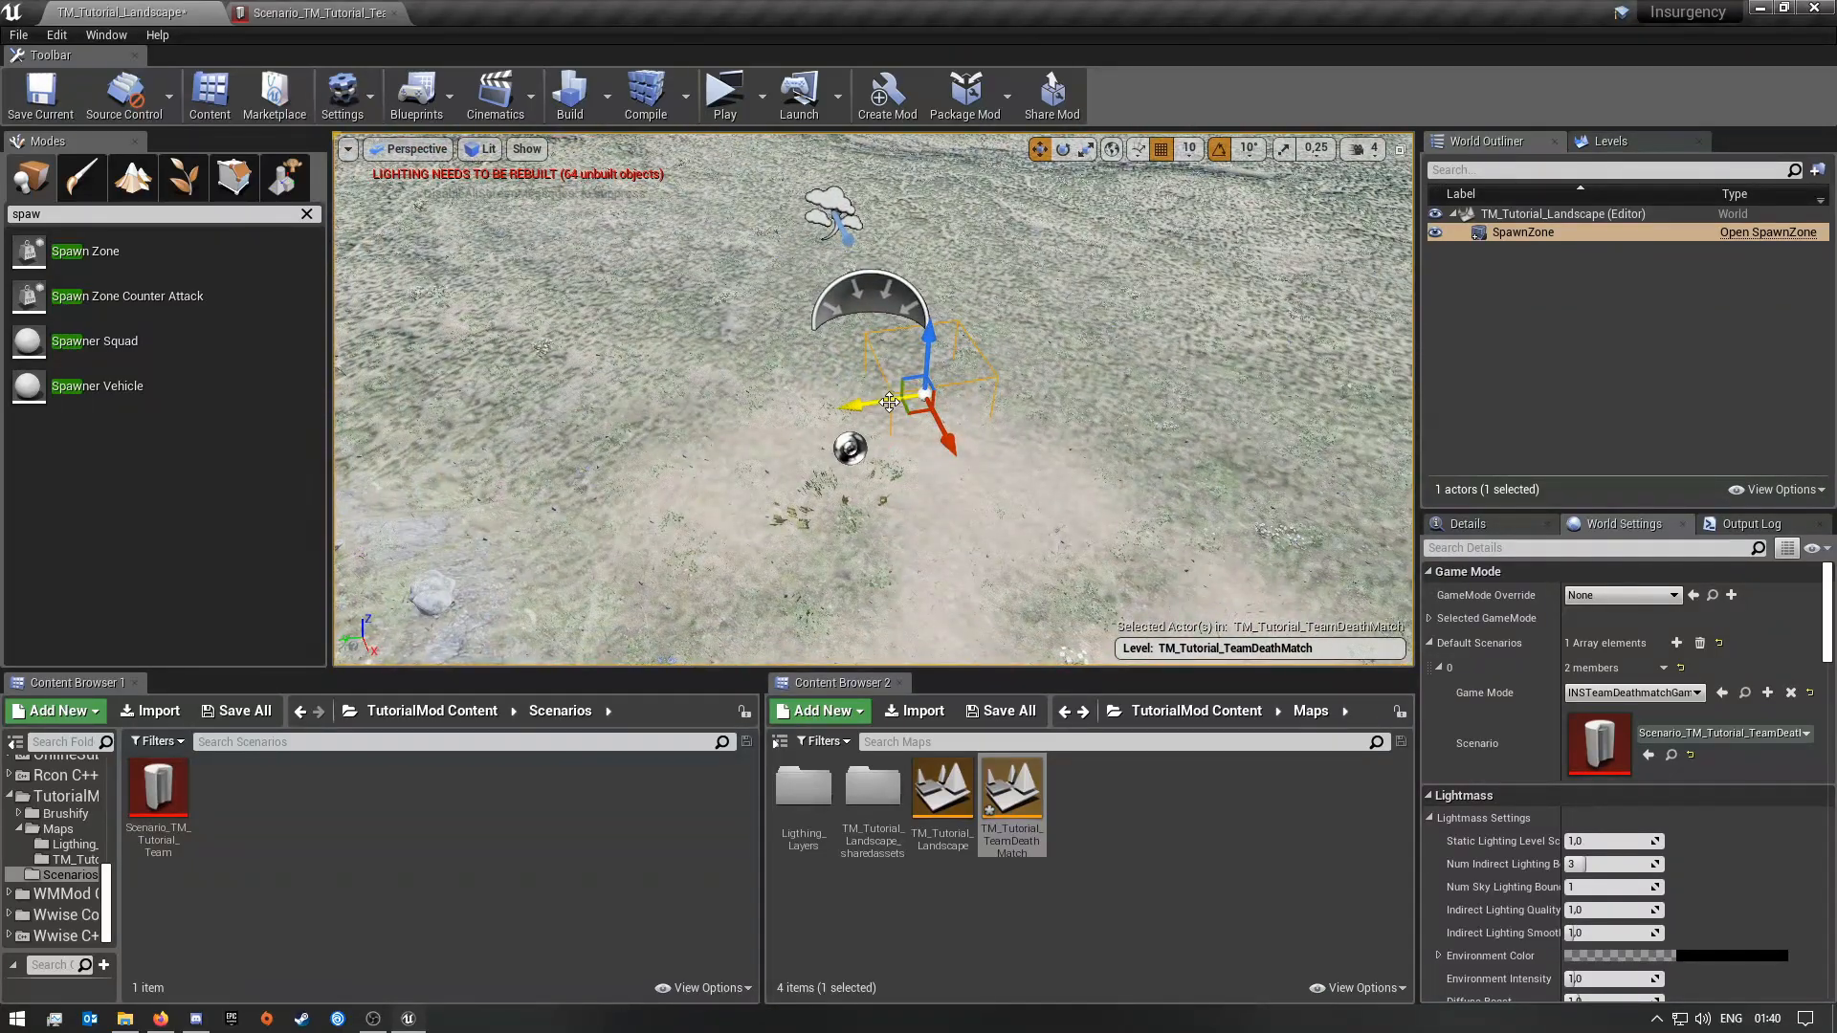
drag(881, 402, 826, 406)
key(d)
right_drag(958, 437, 720, 437)
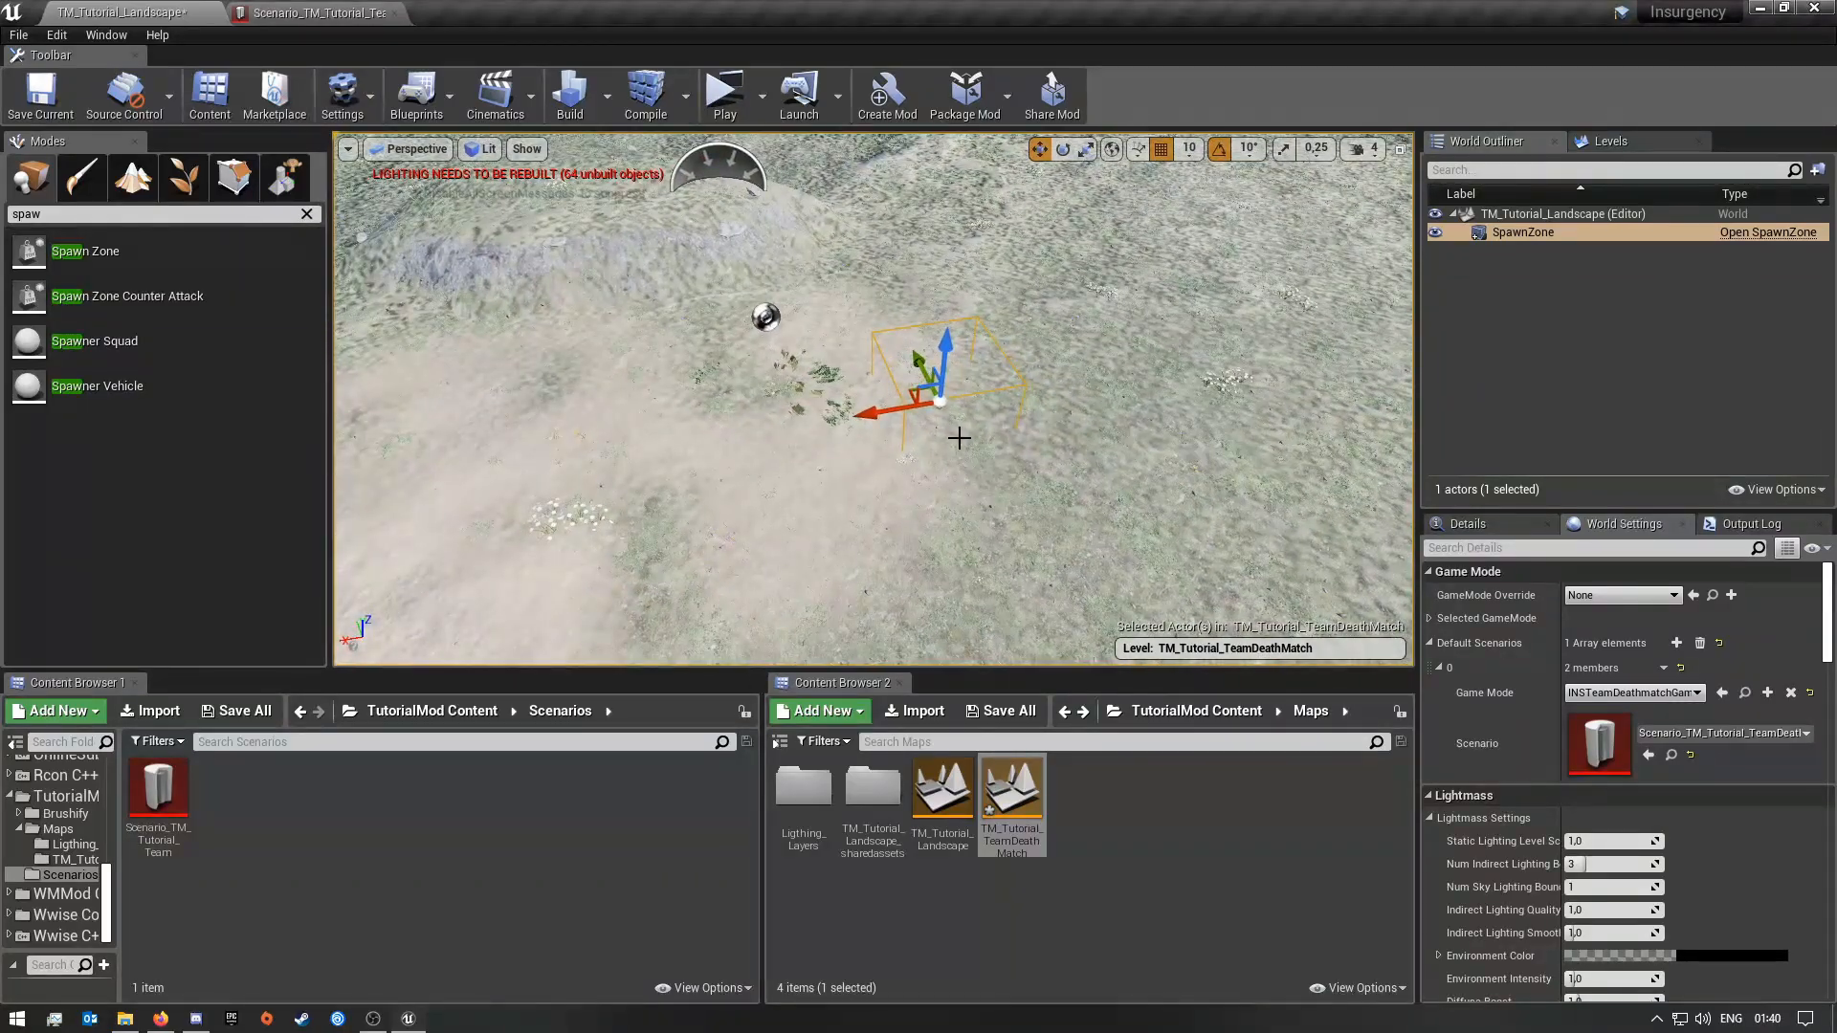
Step: Move the sphere reflection capture away from the spawn zone, over towards the rocky mound
click(766, 317)
drag(737, 304, 516, 333)
key(w)
right_drag(517, 333, 569, 339)
Step: Select the spawn zone by its wireframe box and adjust its height against the terrain
right_drag(853, 341, 814, 340)
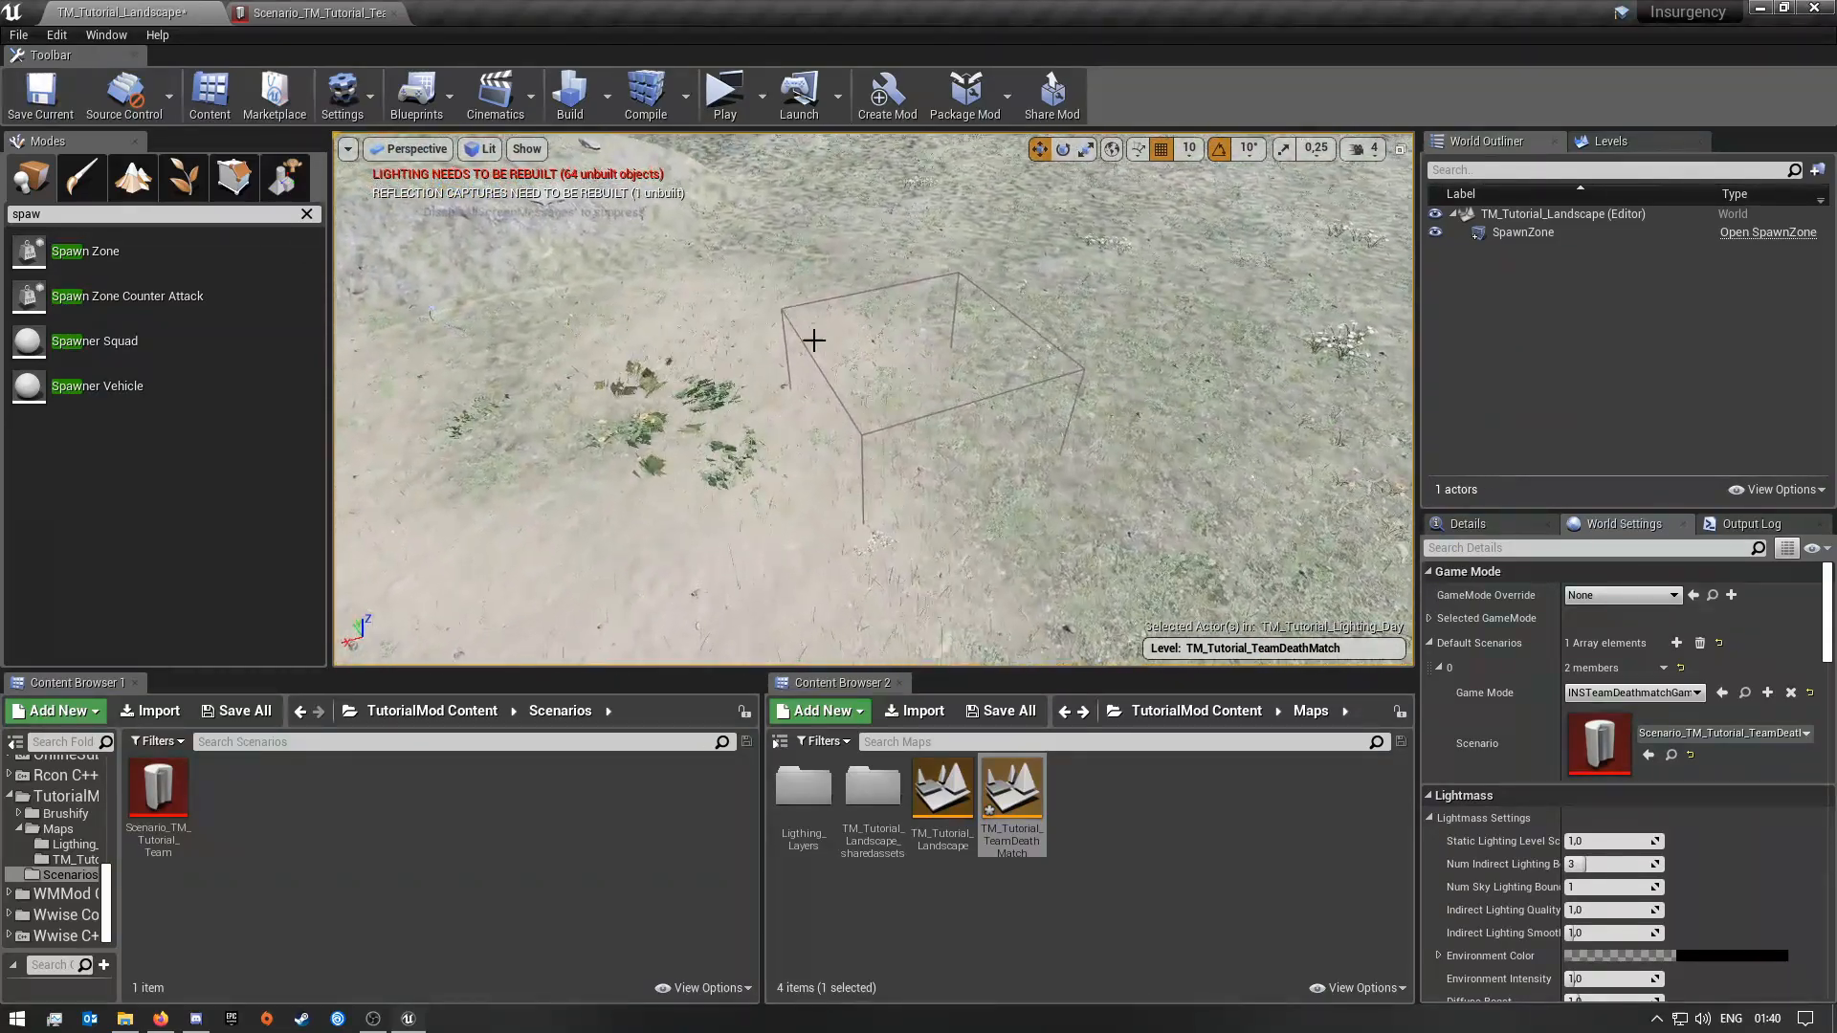
click(864, 436)
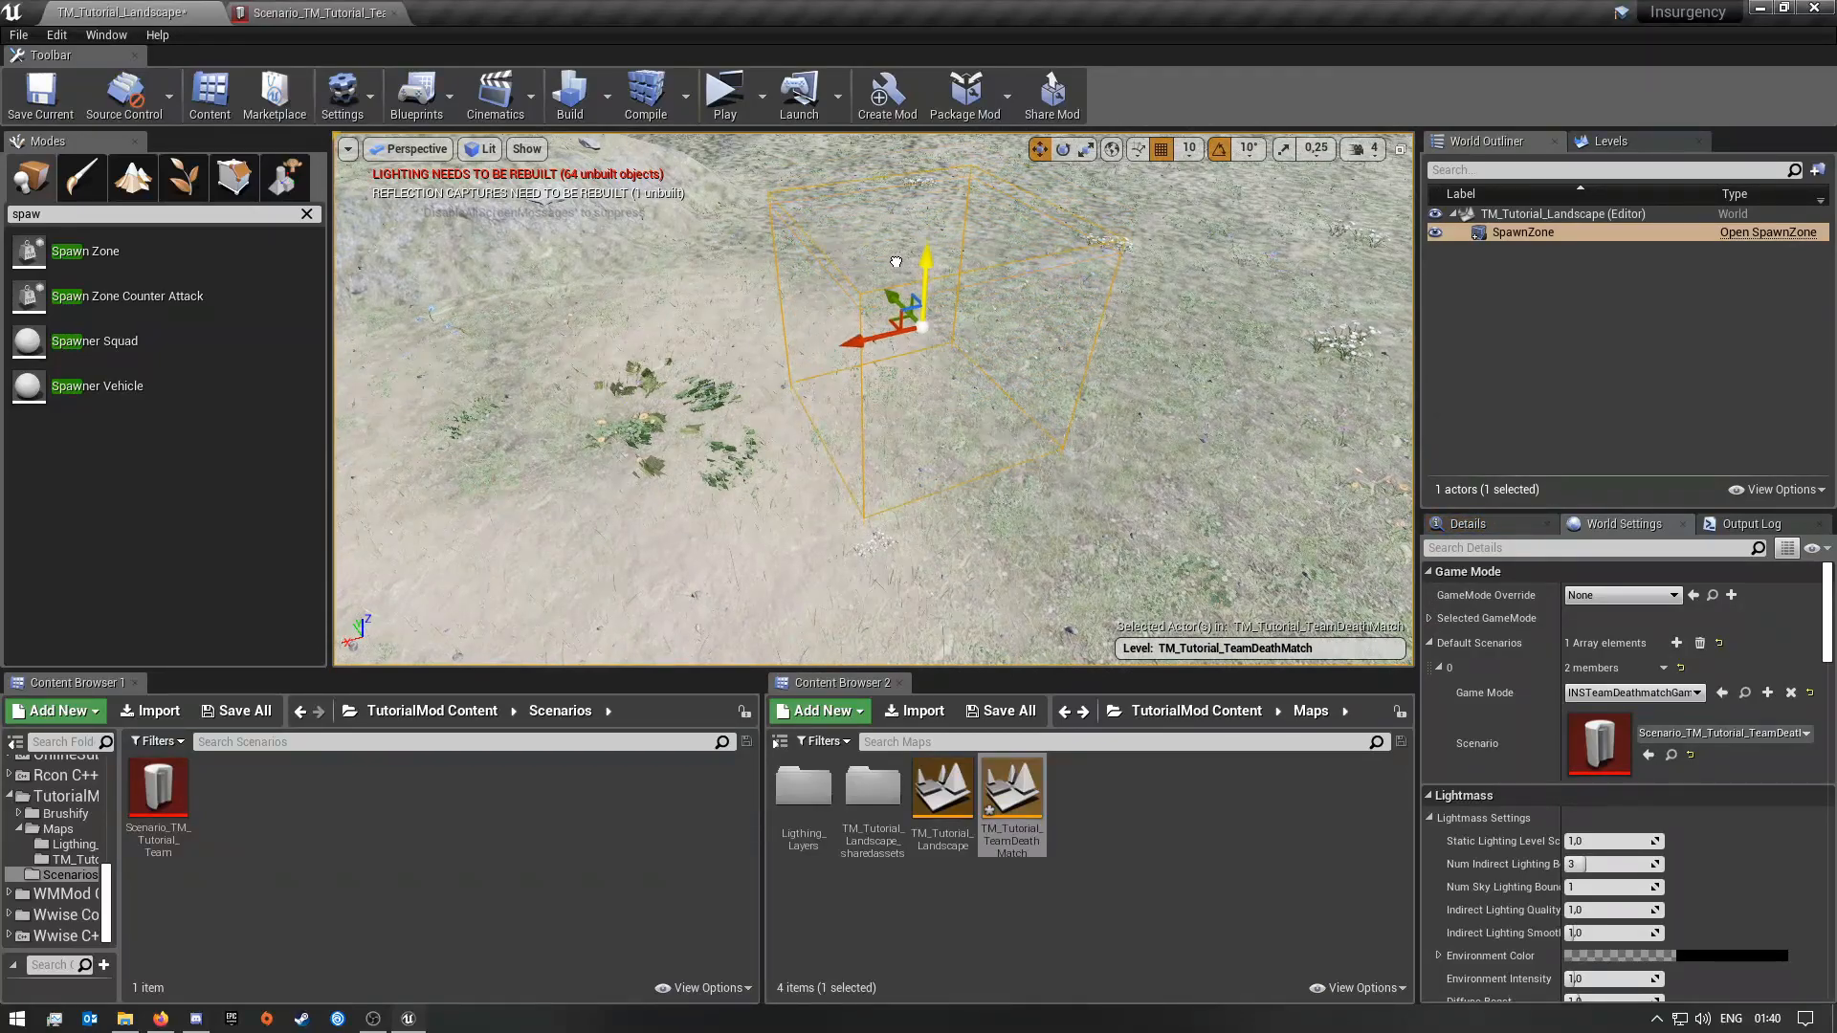
right_drag(895, 267, 1259, 315)
key(a)
key(w)
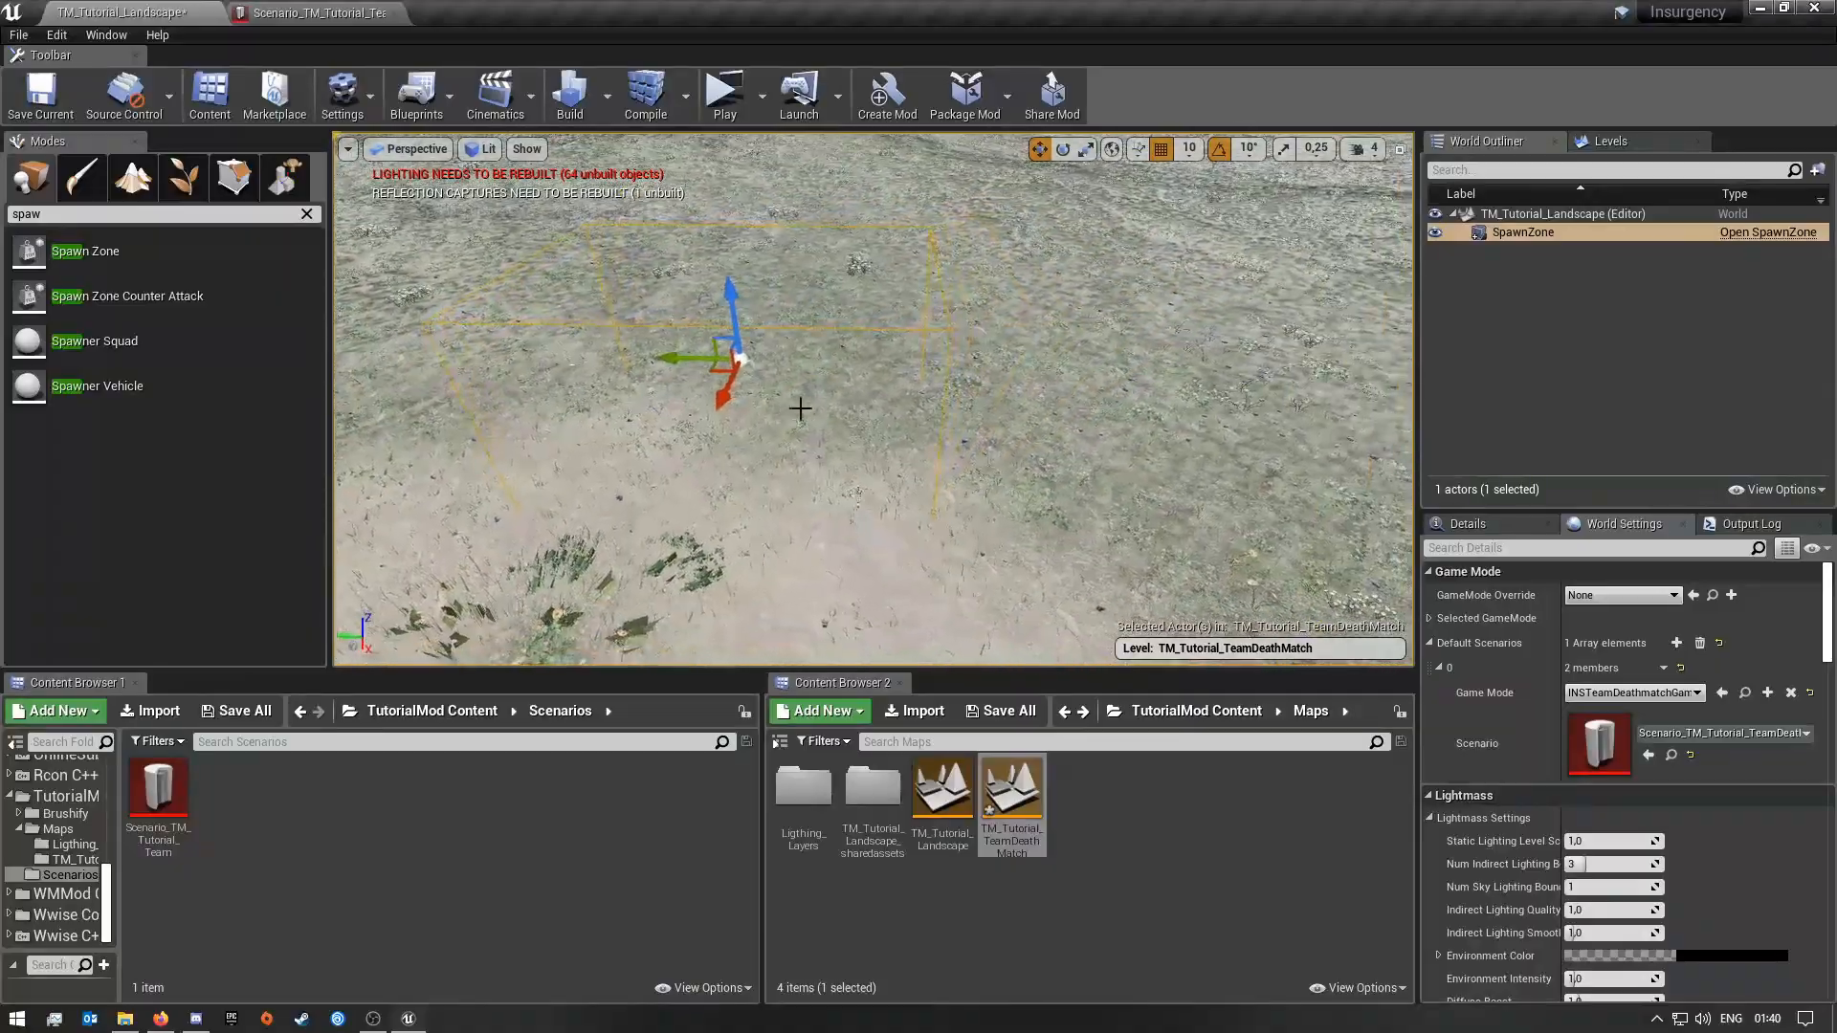
Step: Duplicate the spawn zone and move the copy across the dirt area, away from the original
right_drag(795, 456, 796, 455)
key(s)
alt+drag(929, 384, 567, 383)
right_drag(568, 384, 589, 364)
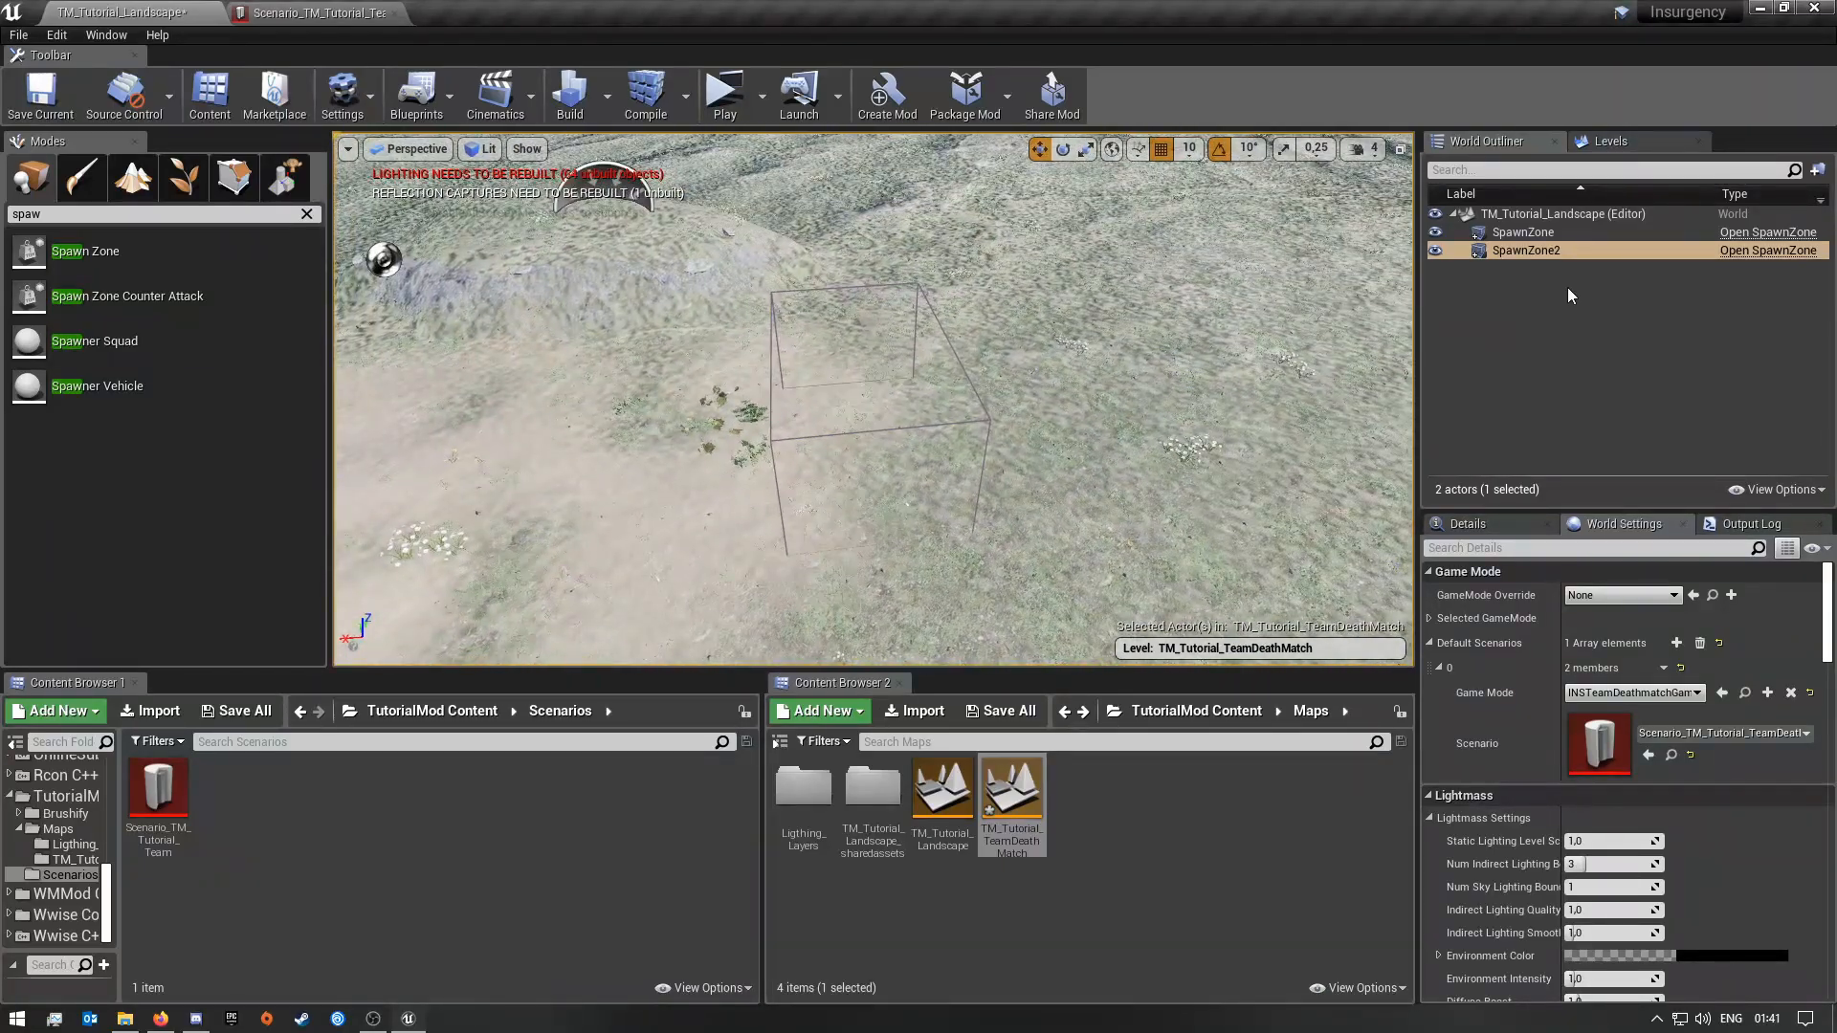
click(1550, 232)
right_click(1543, 232)
mouse_move(1621, 399)
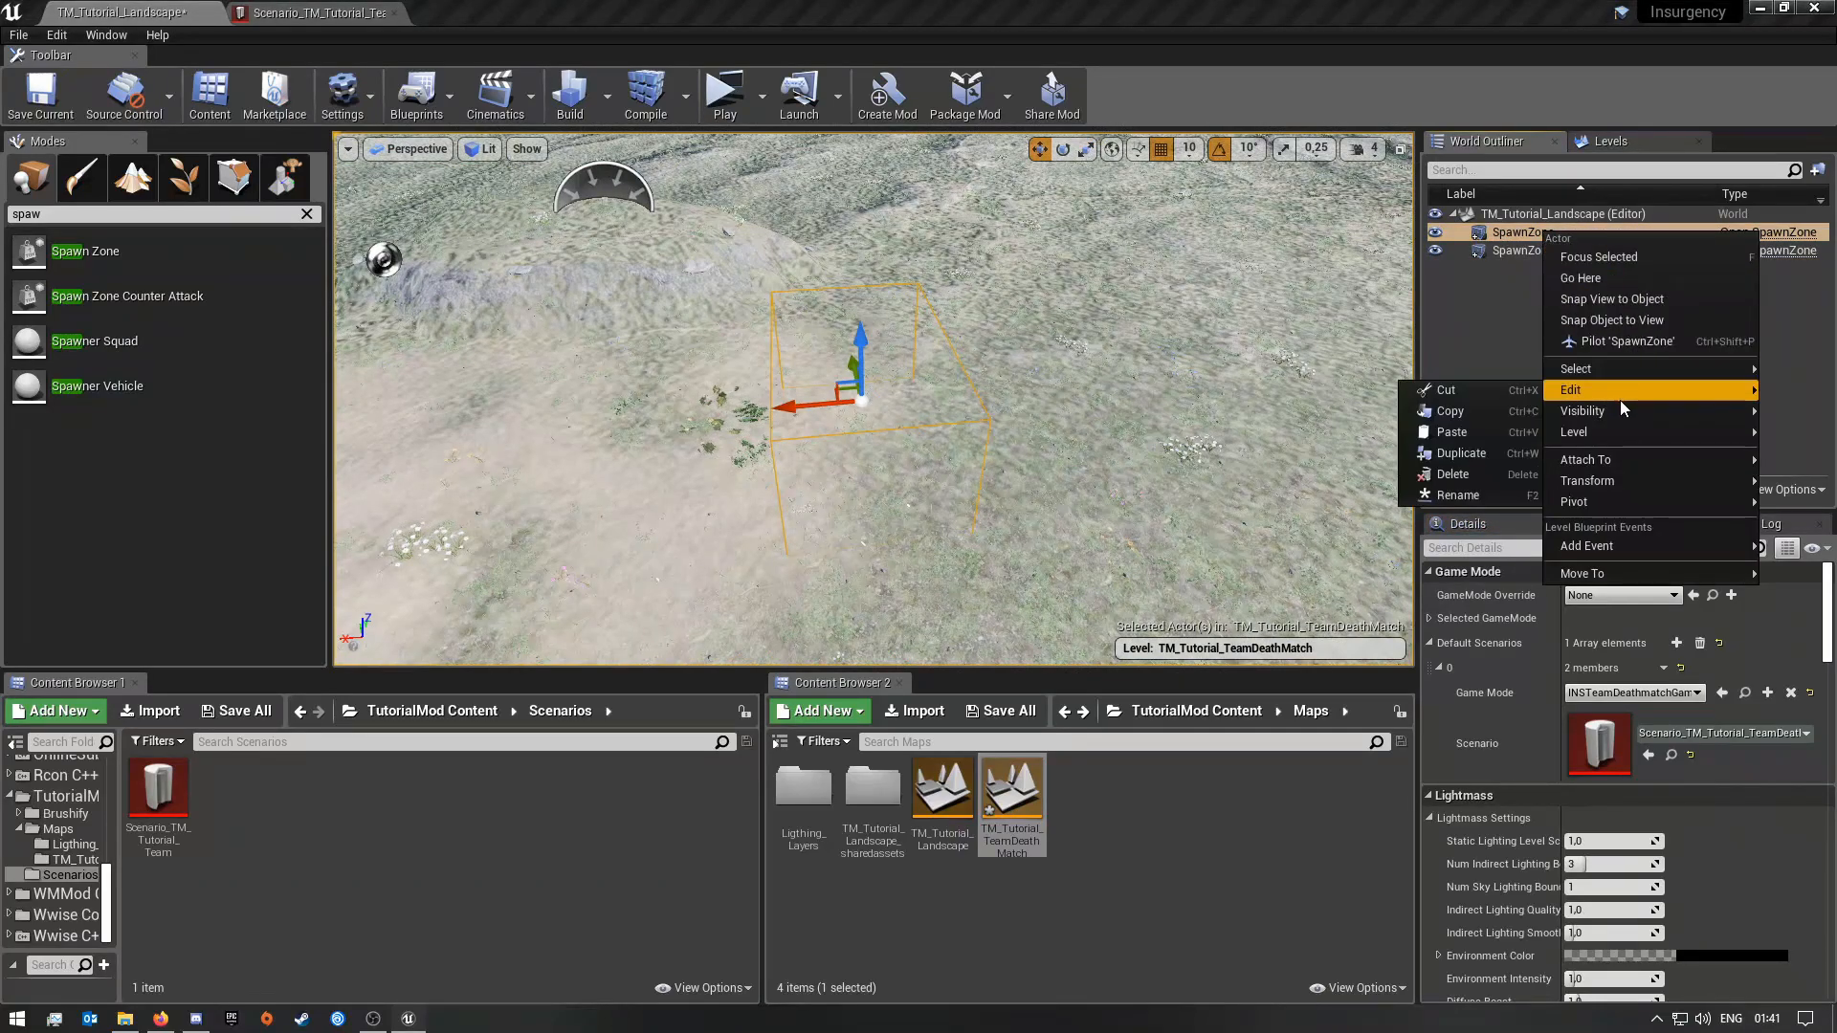
click(1531, 233)
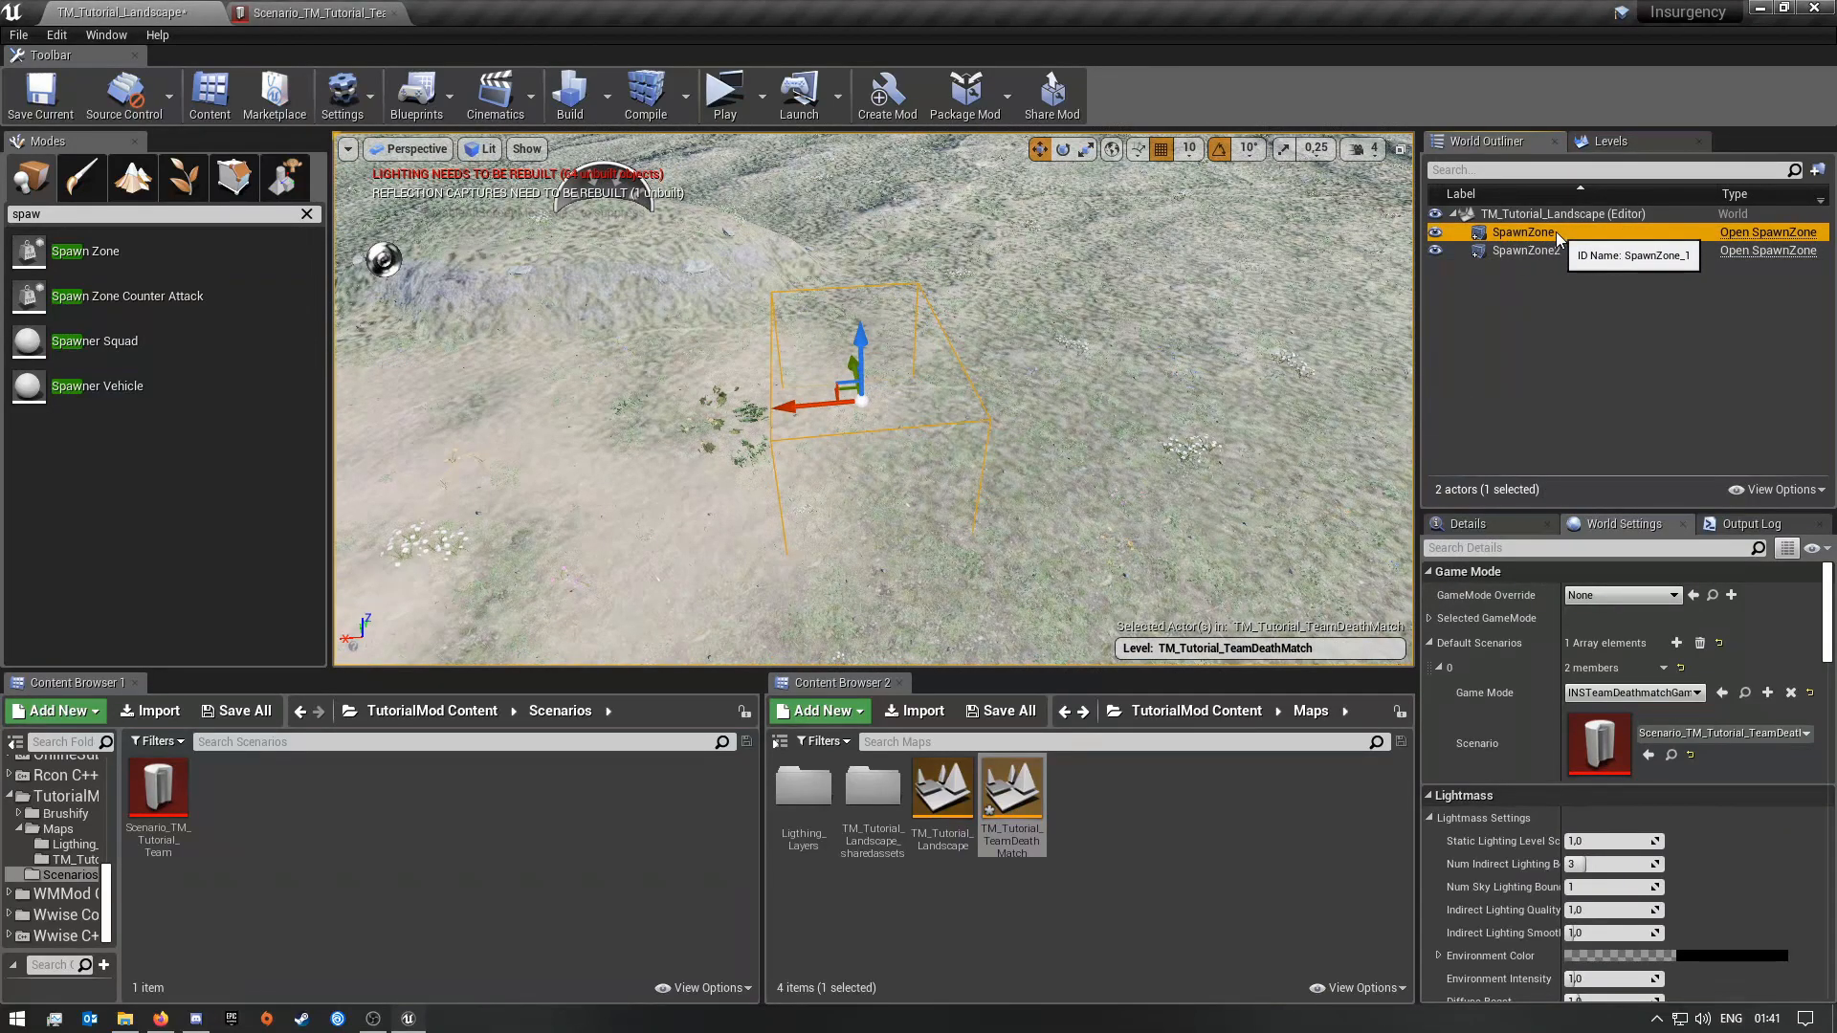
click(1555, 231)
click(1627, 231)
click(1516, 319)
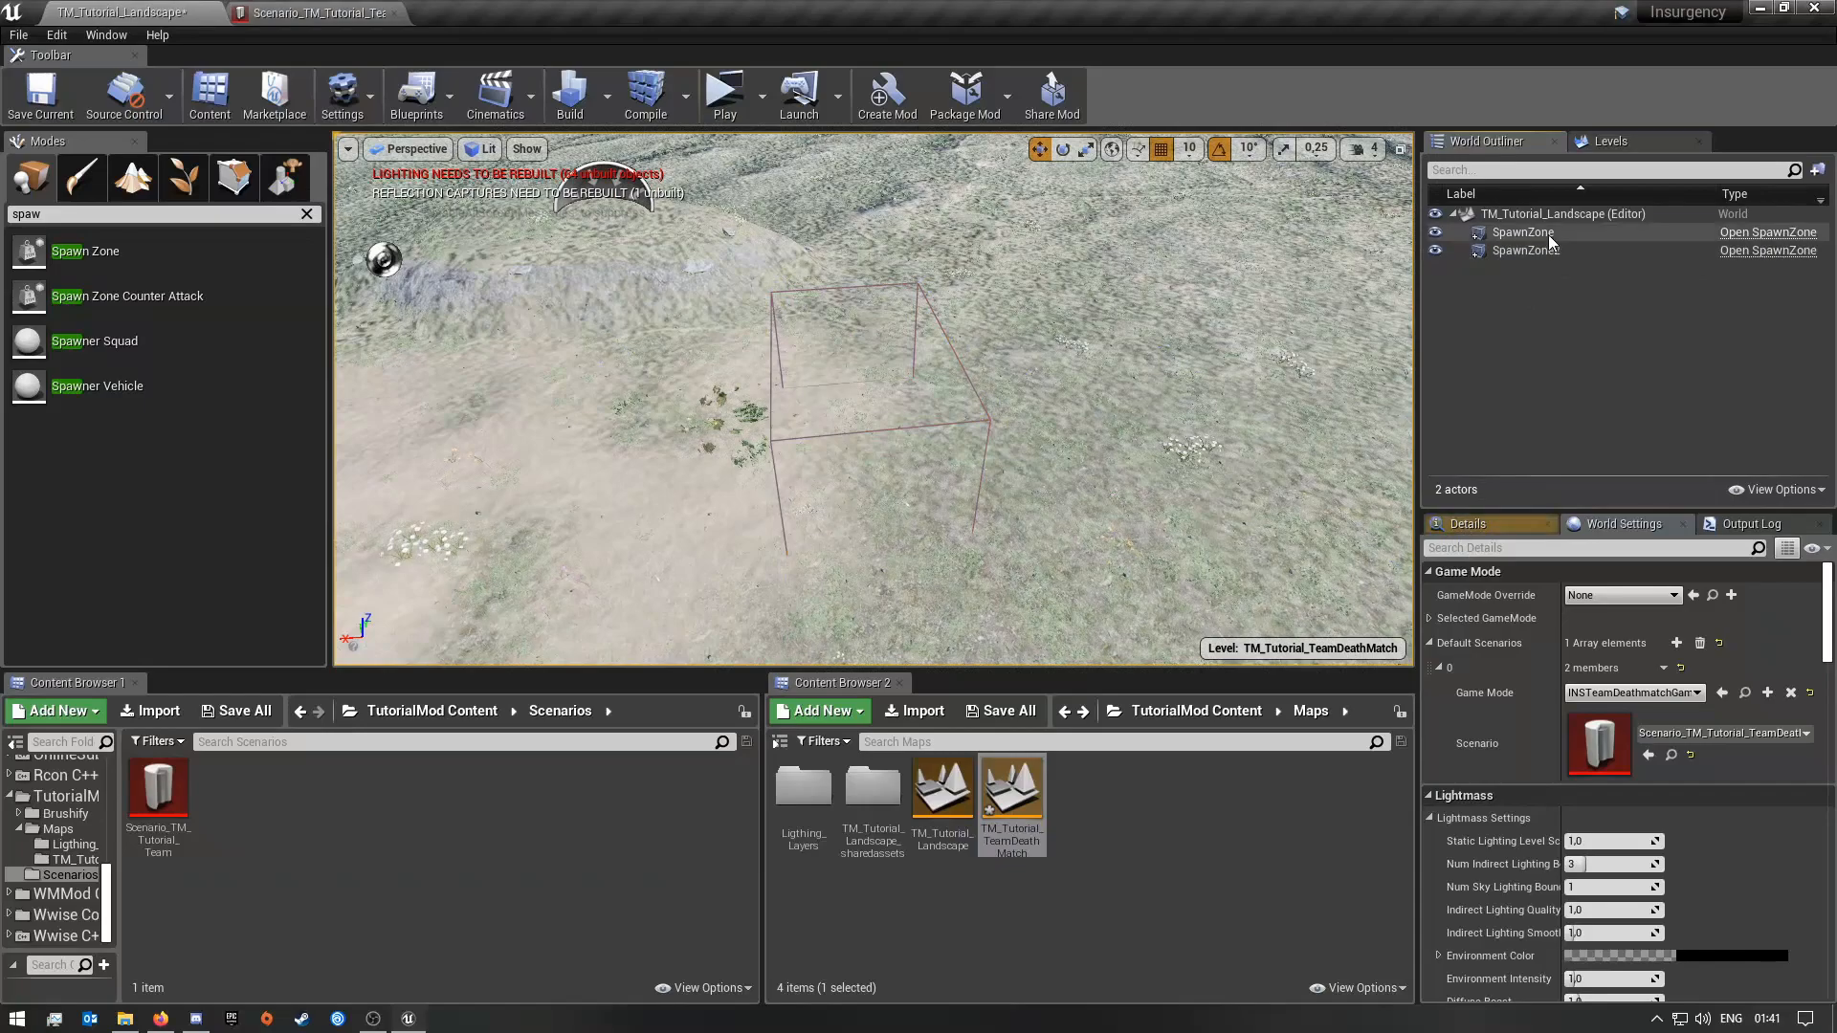
right_click(1548, 235)
click(1503, 329)
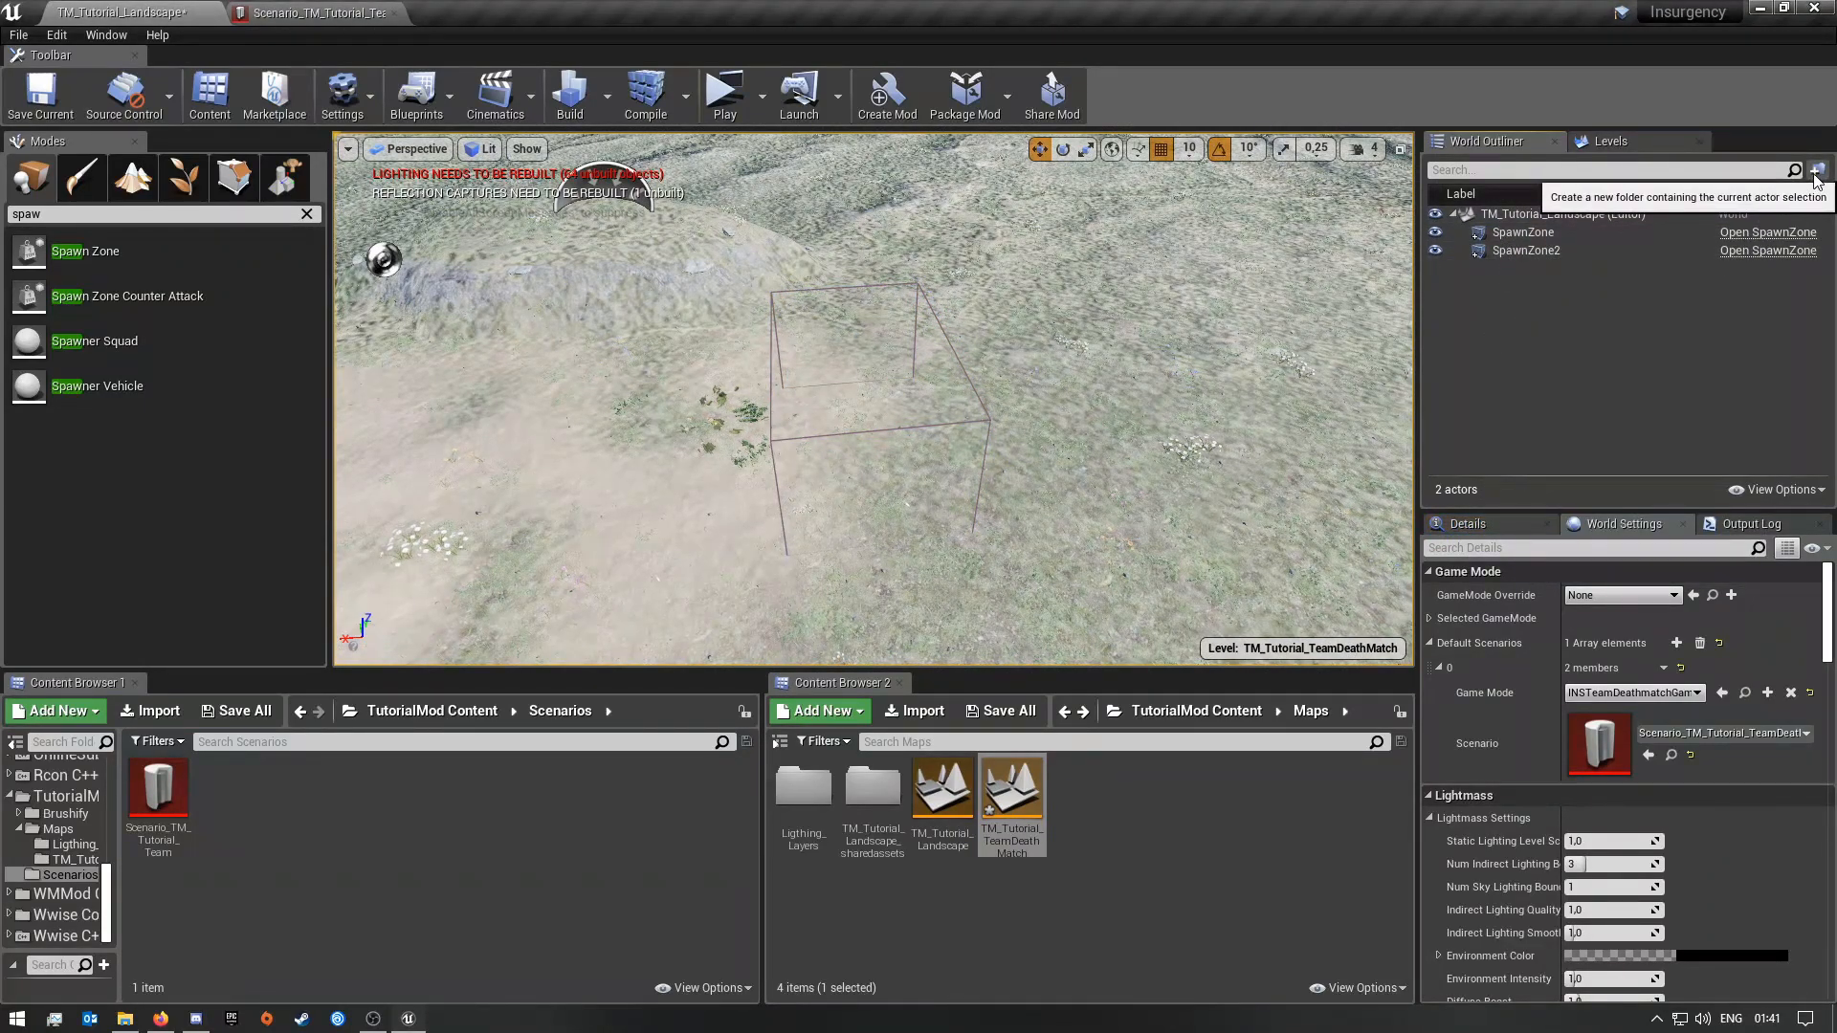
Step: Put SpawnZone and SpawnZone2 each into its own new folder in the World Outliner
click(1519, 235)
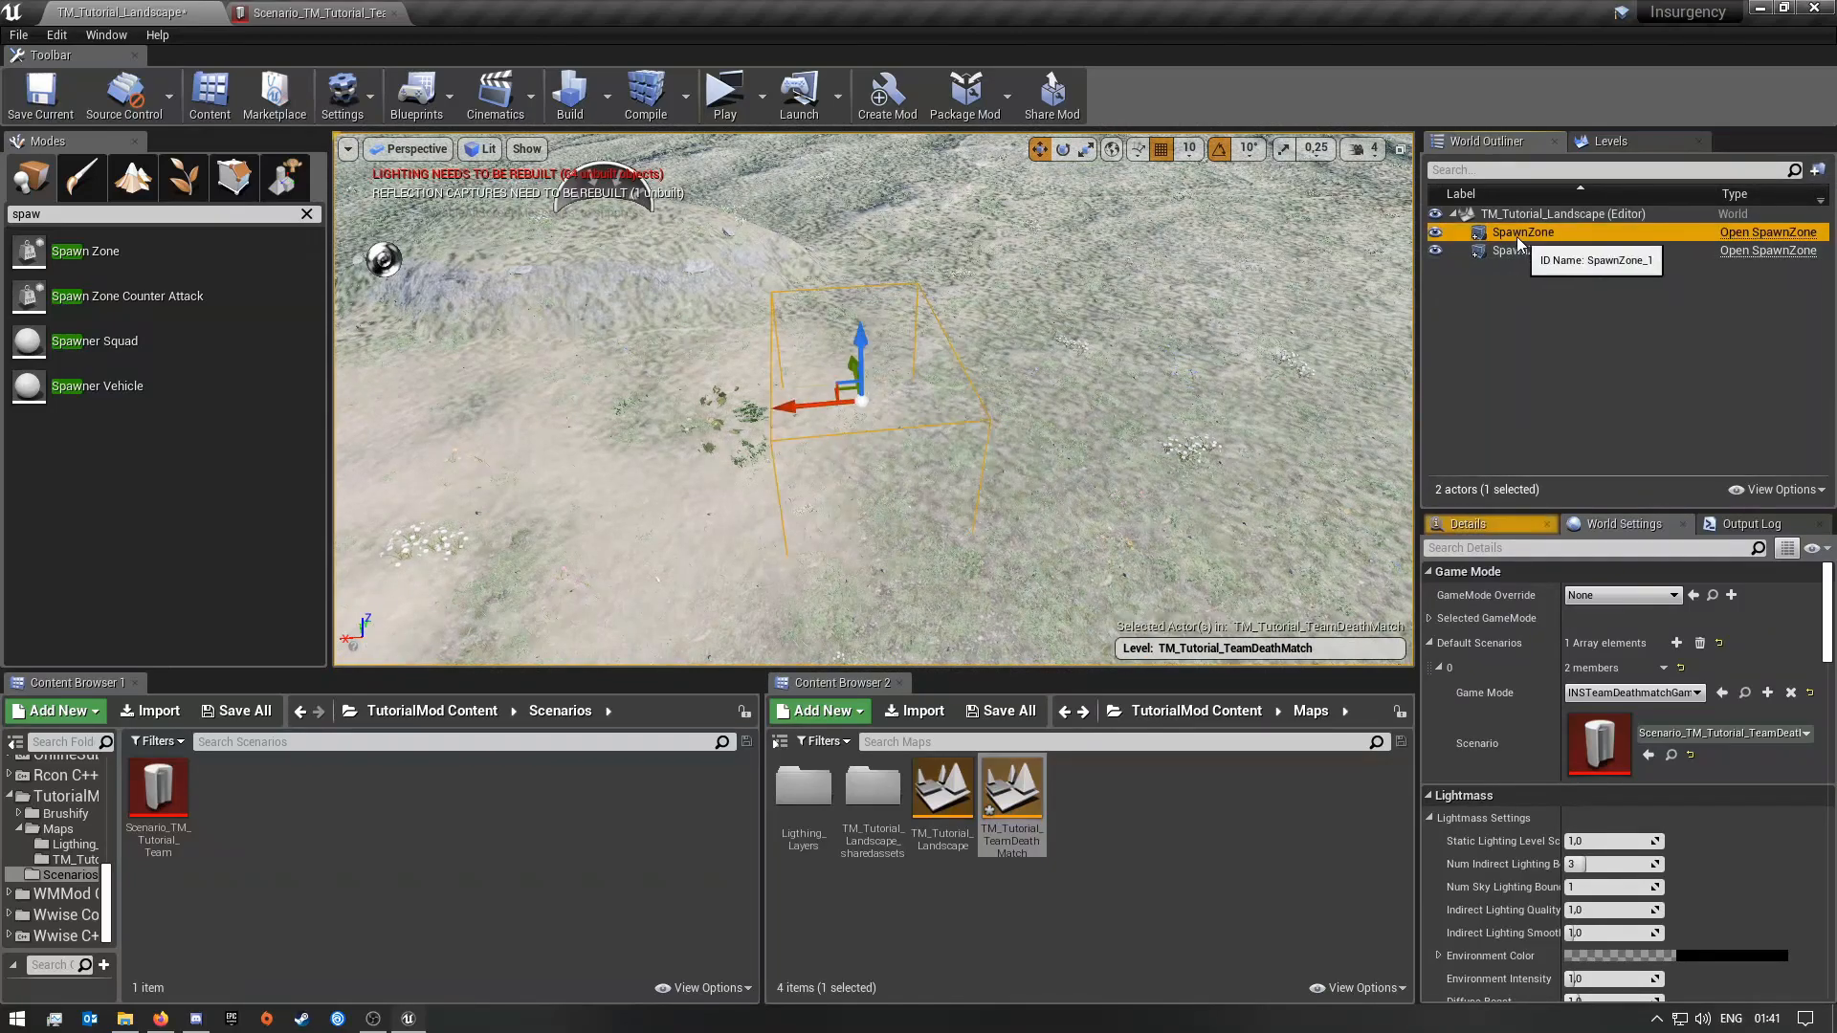
click(1817, 171)
click(1614, 265)
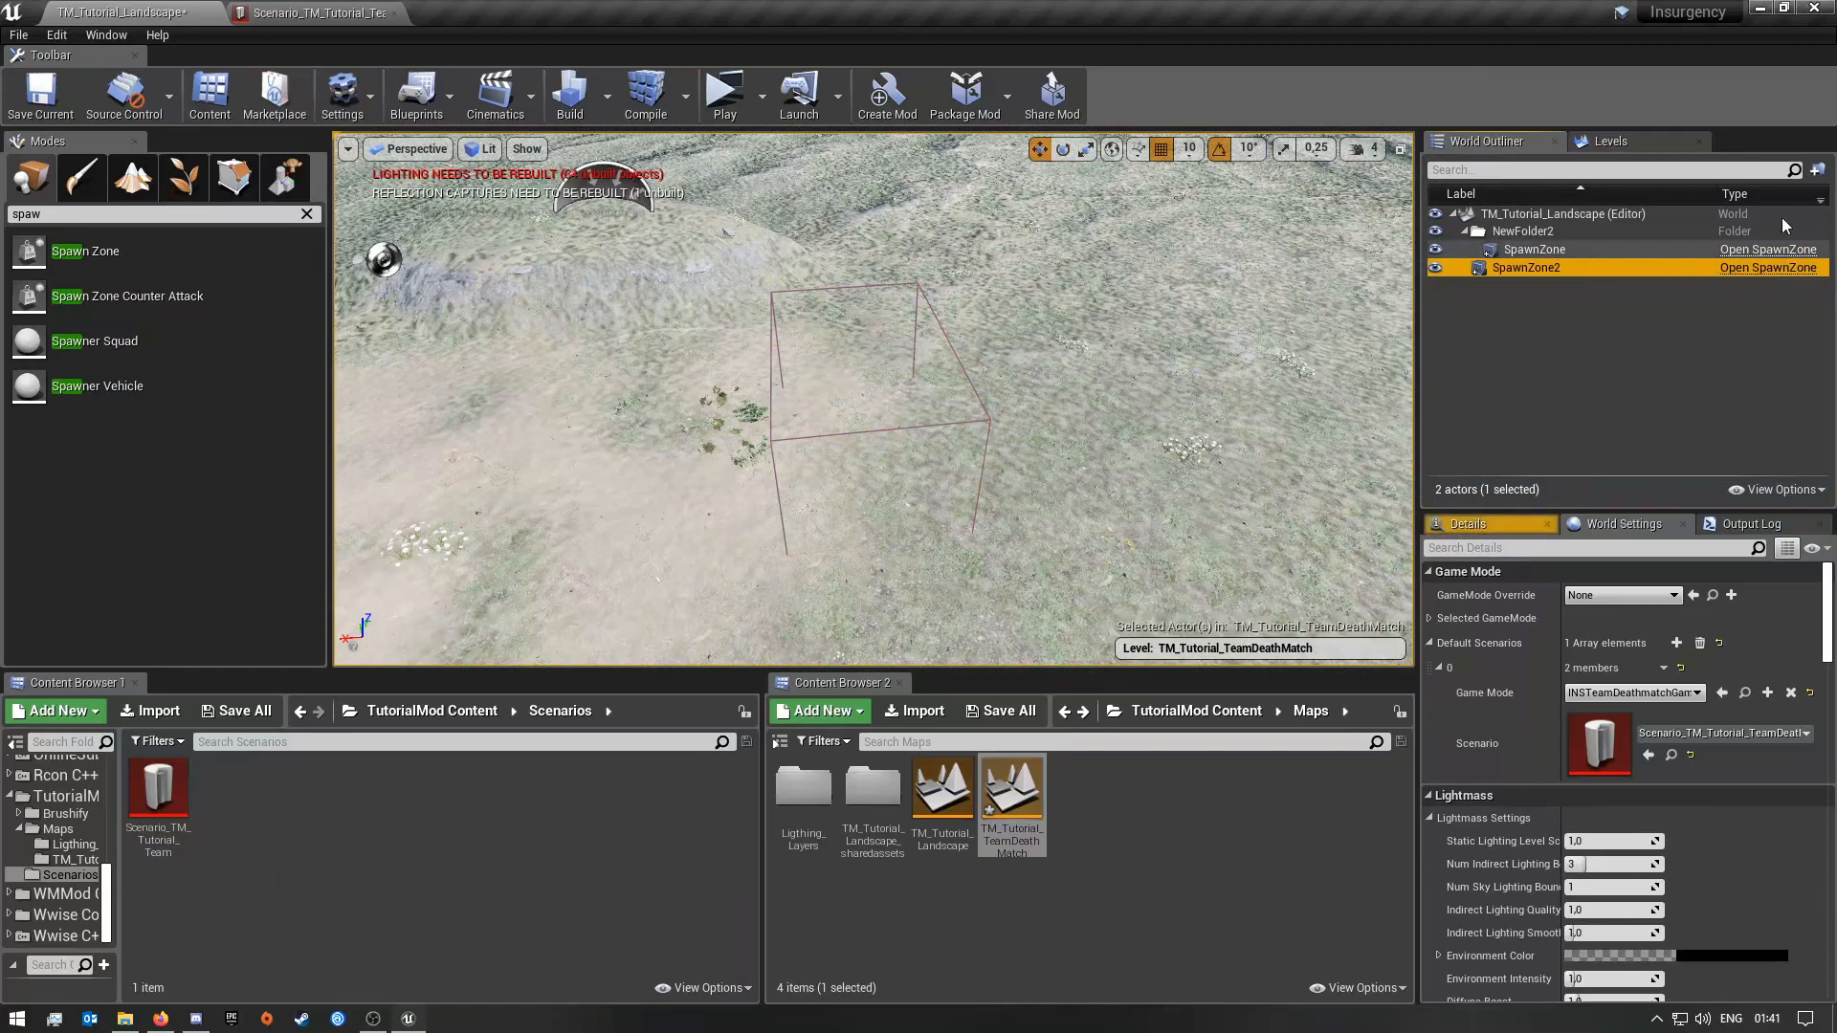
click(1817, 171)
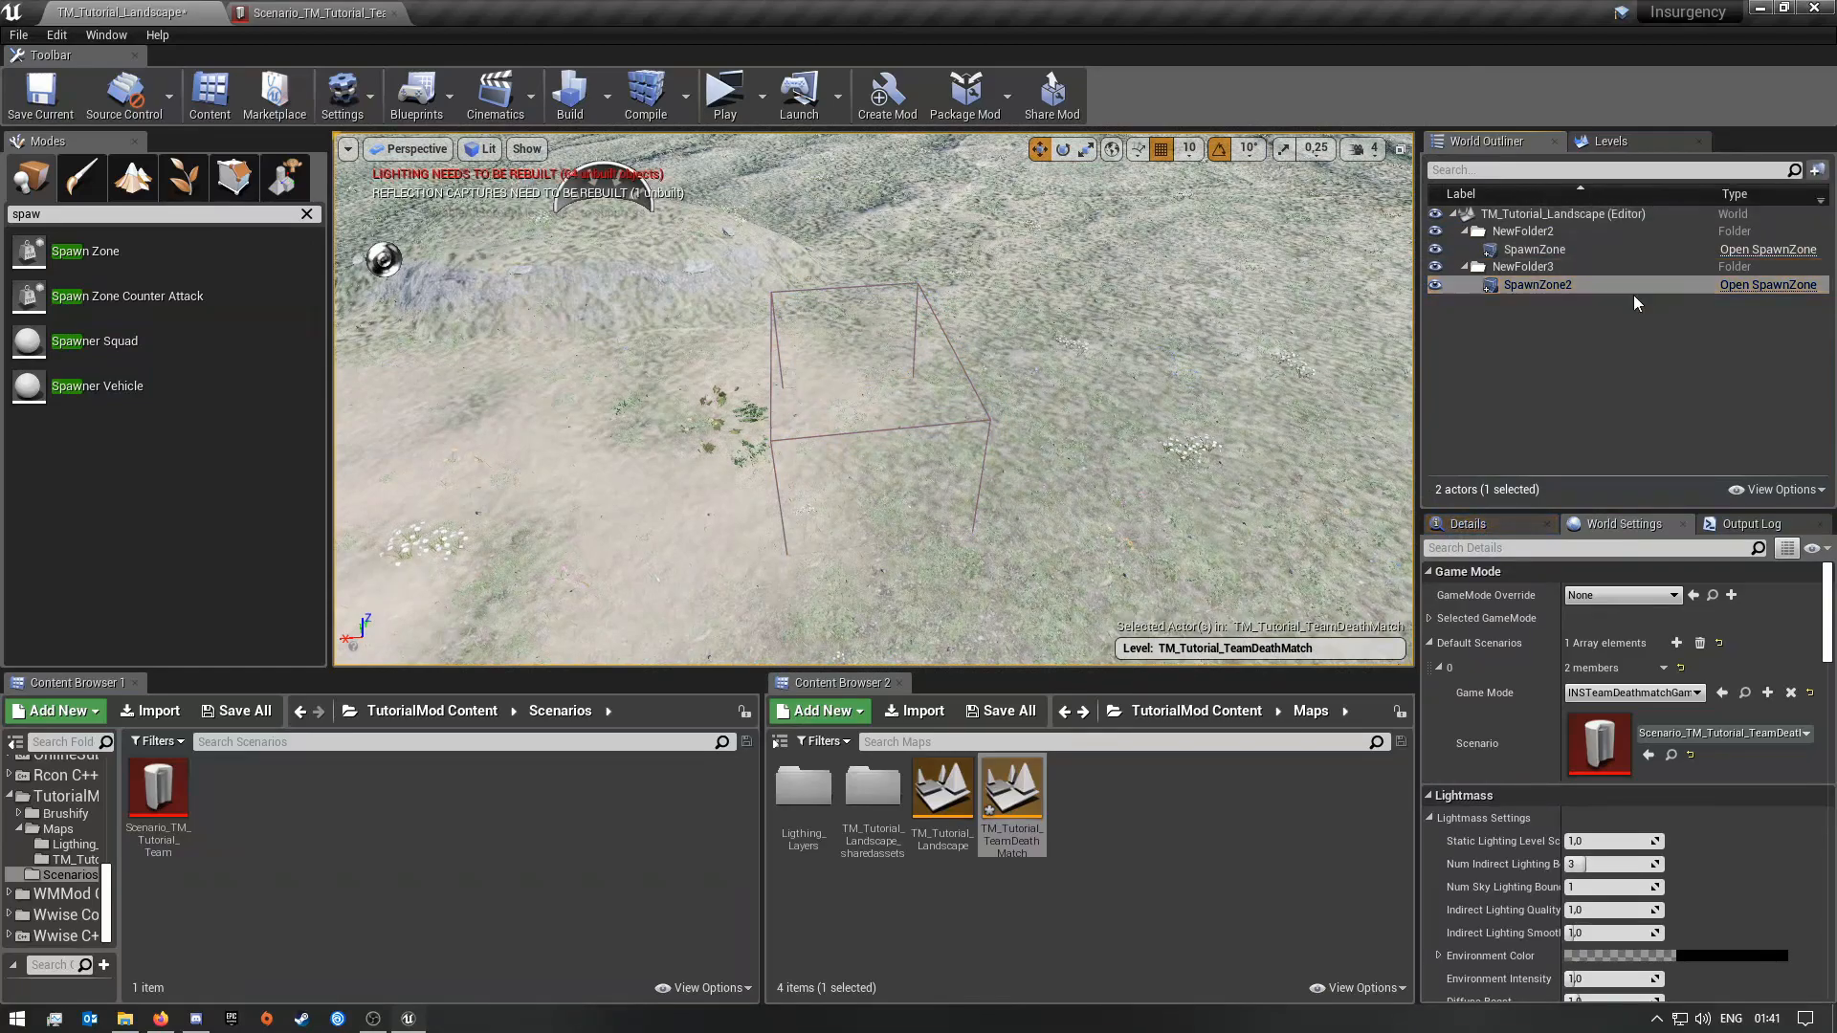
Step: Rename the outliner folder that contains SpawnZone to Team1
double_click(1572, 234)
double_click(1567, 232)
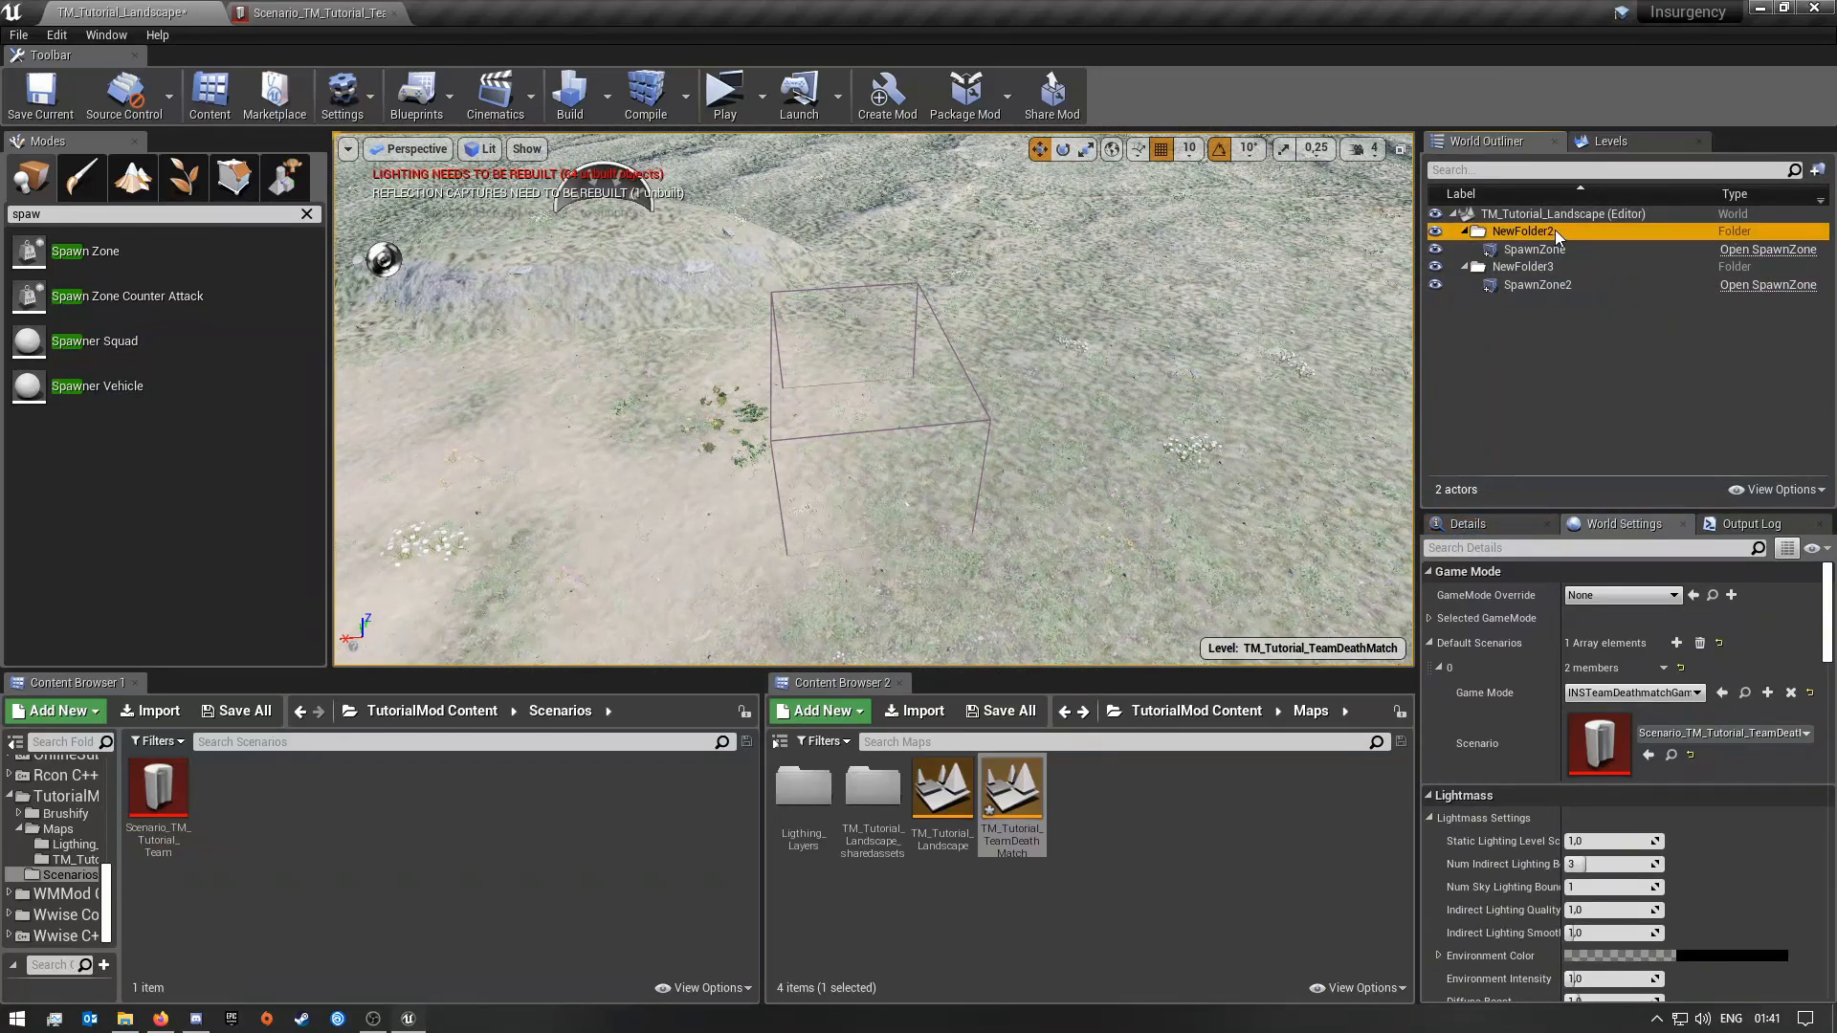
click(1556, 232)
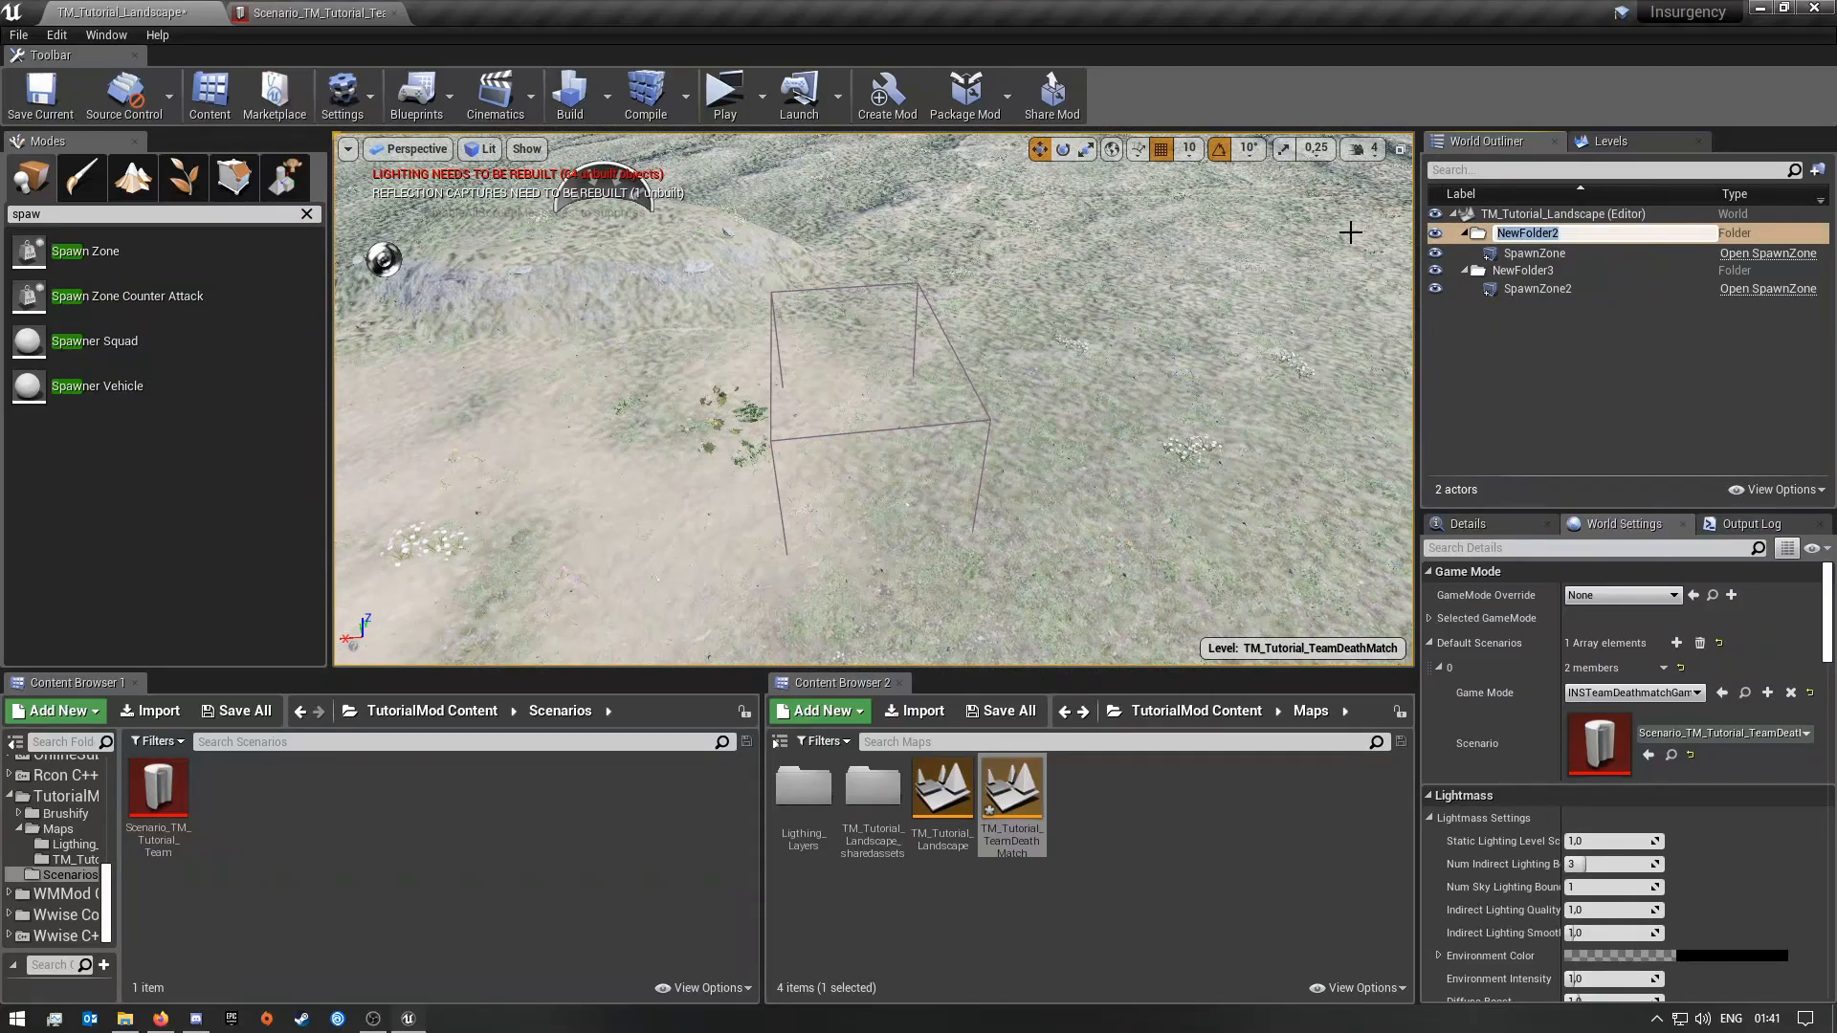
text(Team1)
key(Return)
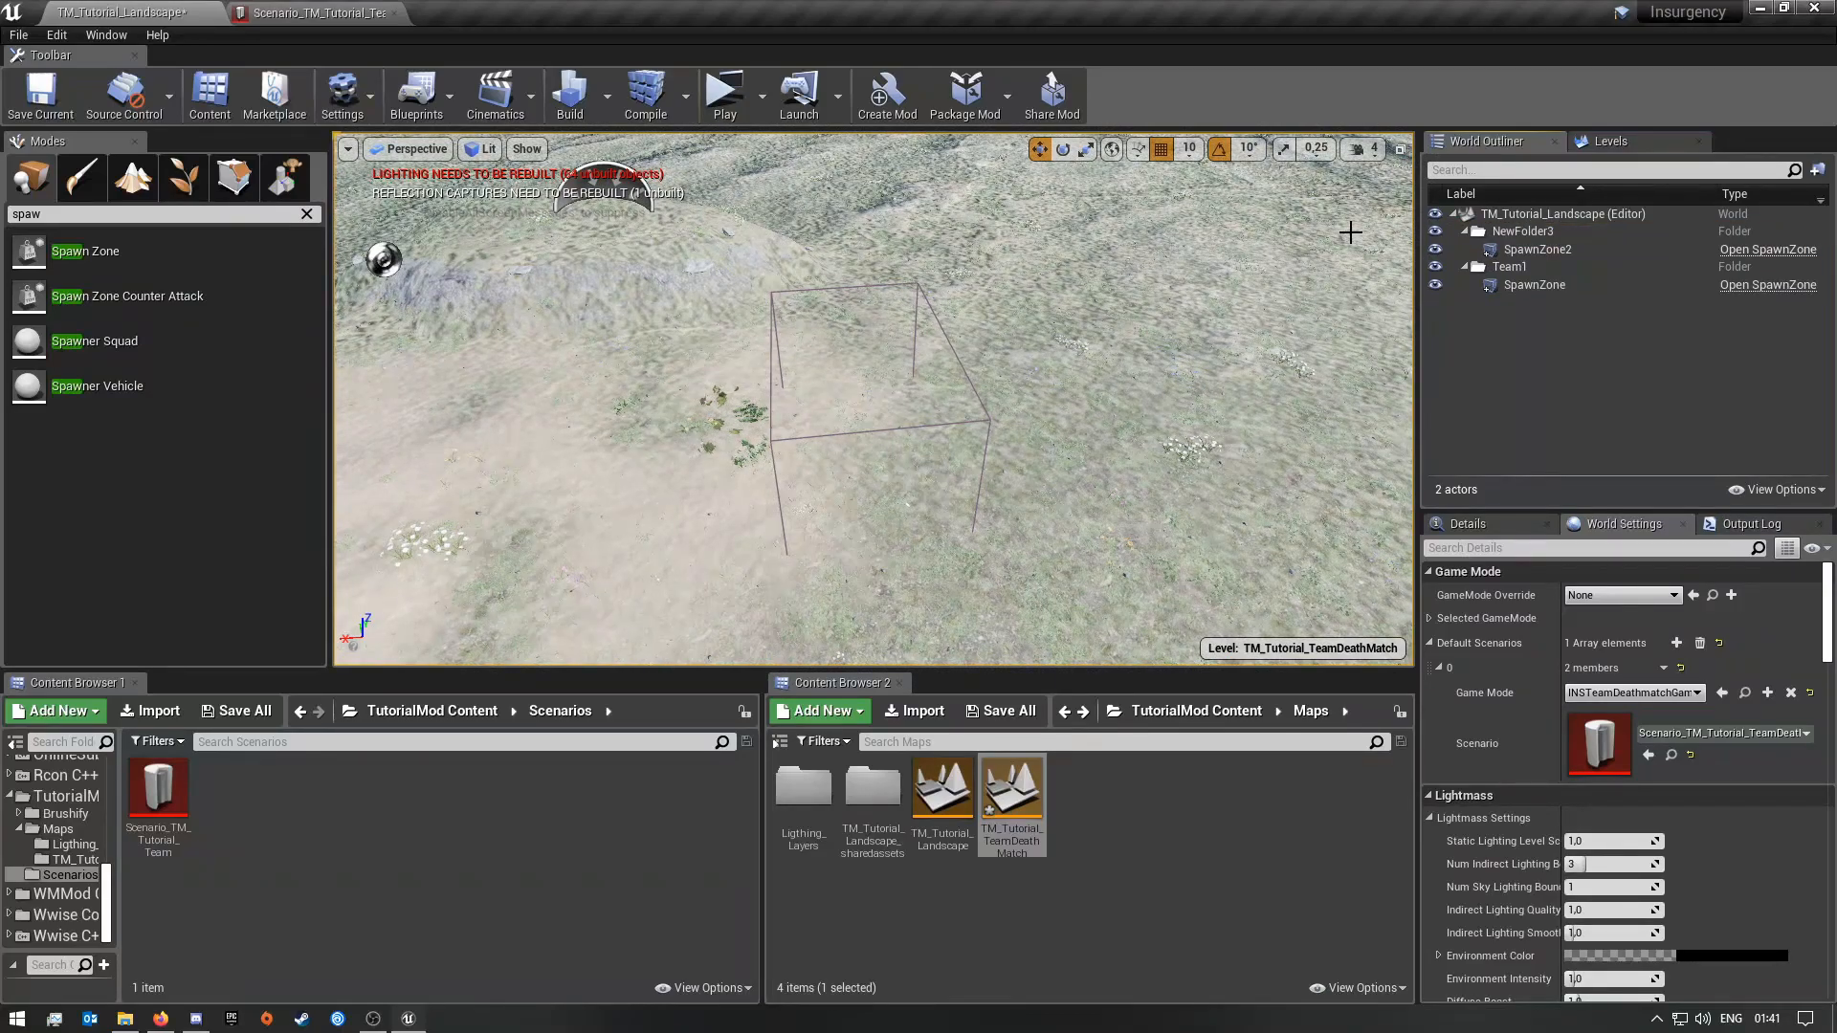
Step: Rename the outliner folder that contains SpawnZone2 to Team2
click(1523, 232)
click(1526, 234)
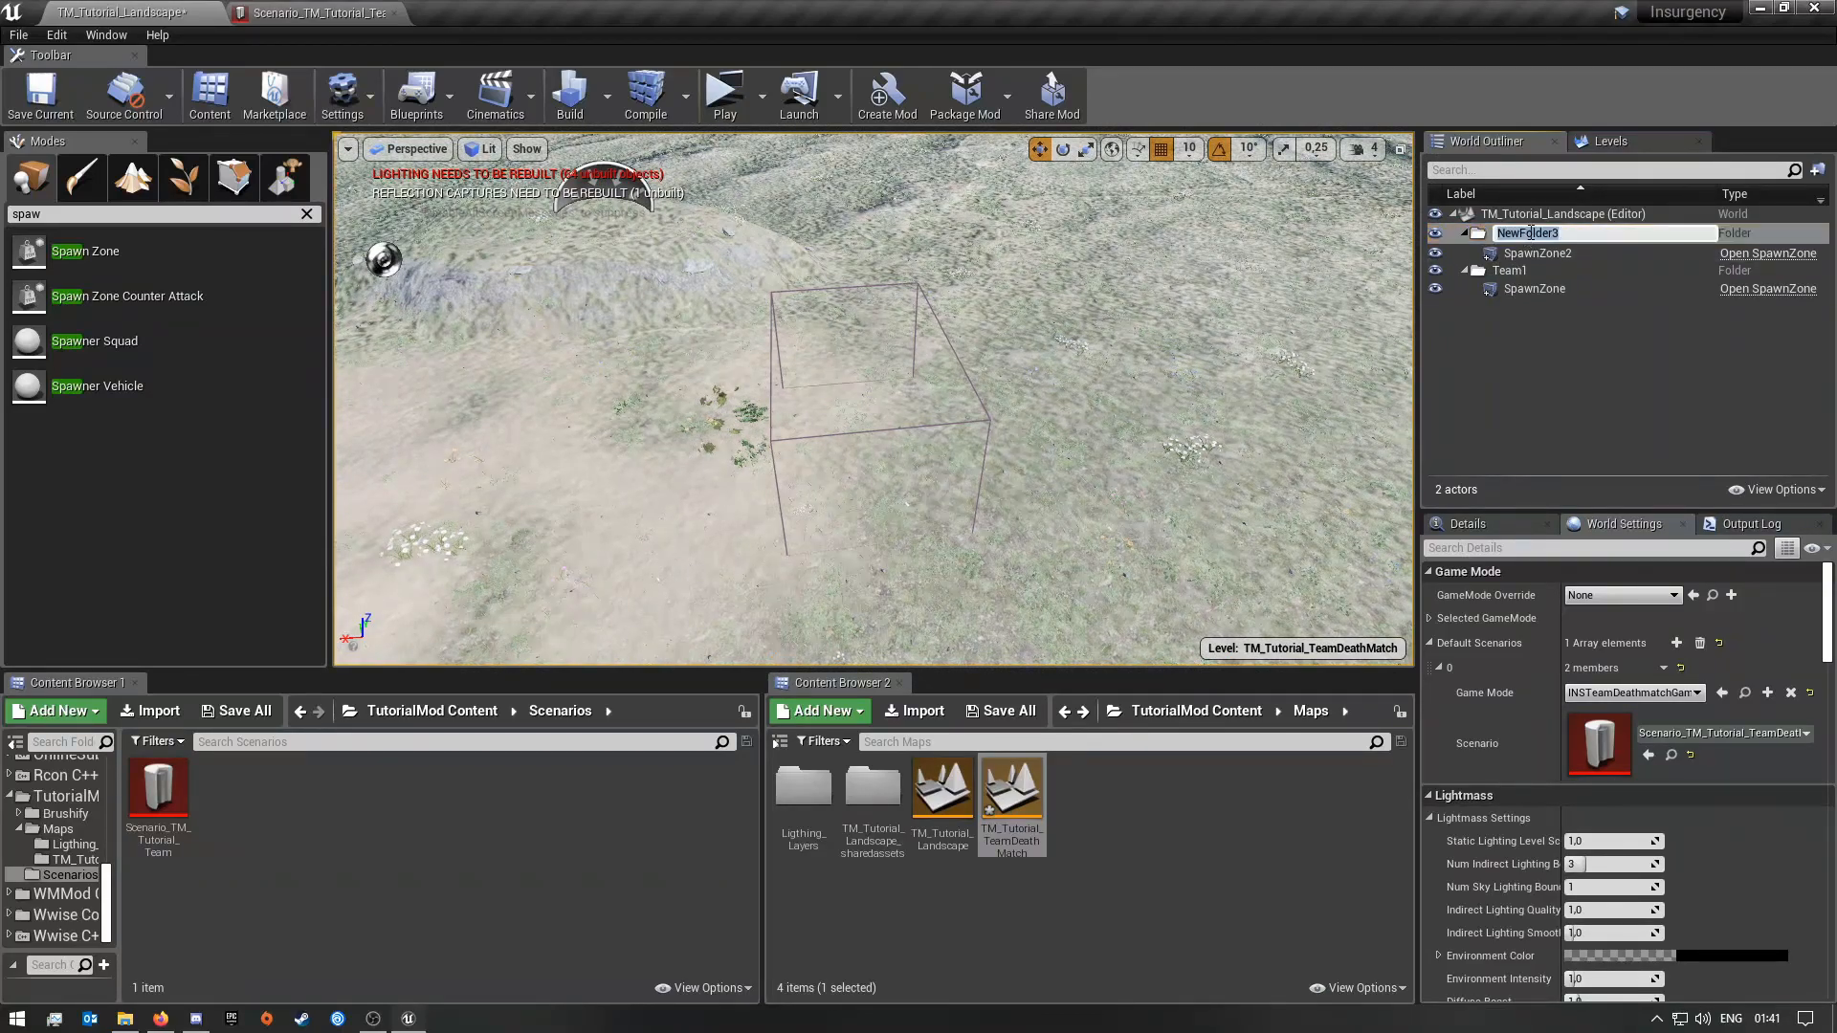
text(Team2)
key(Return)
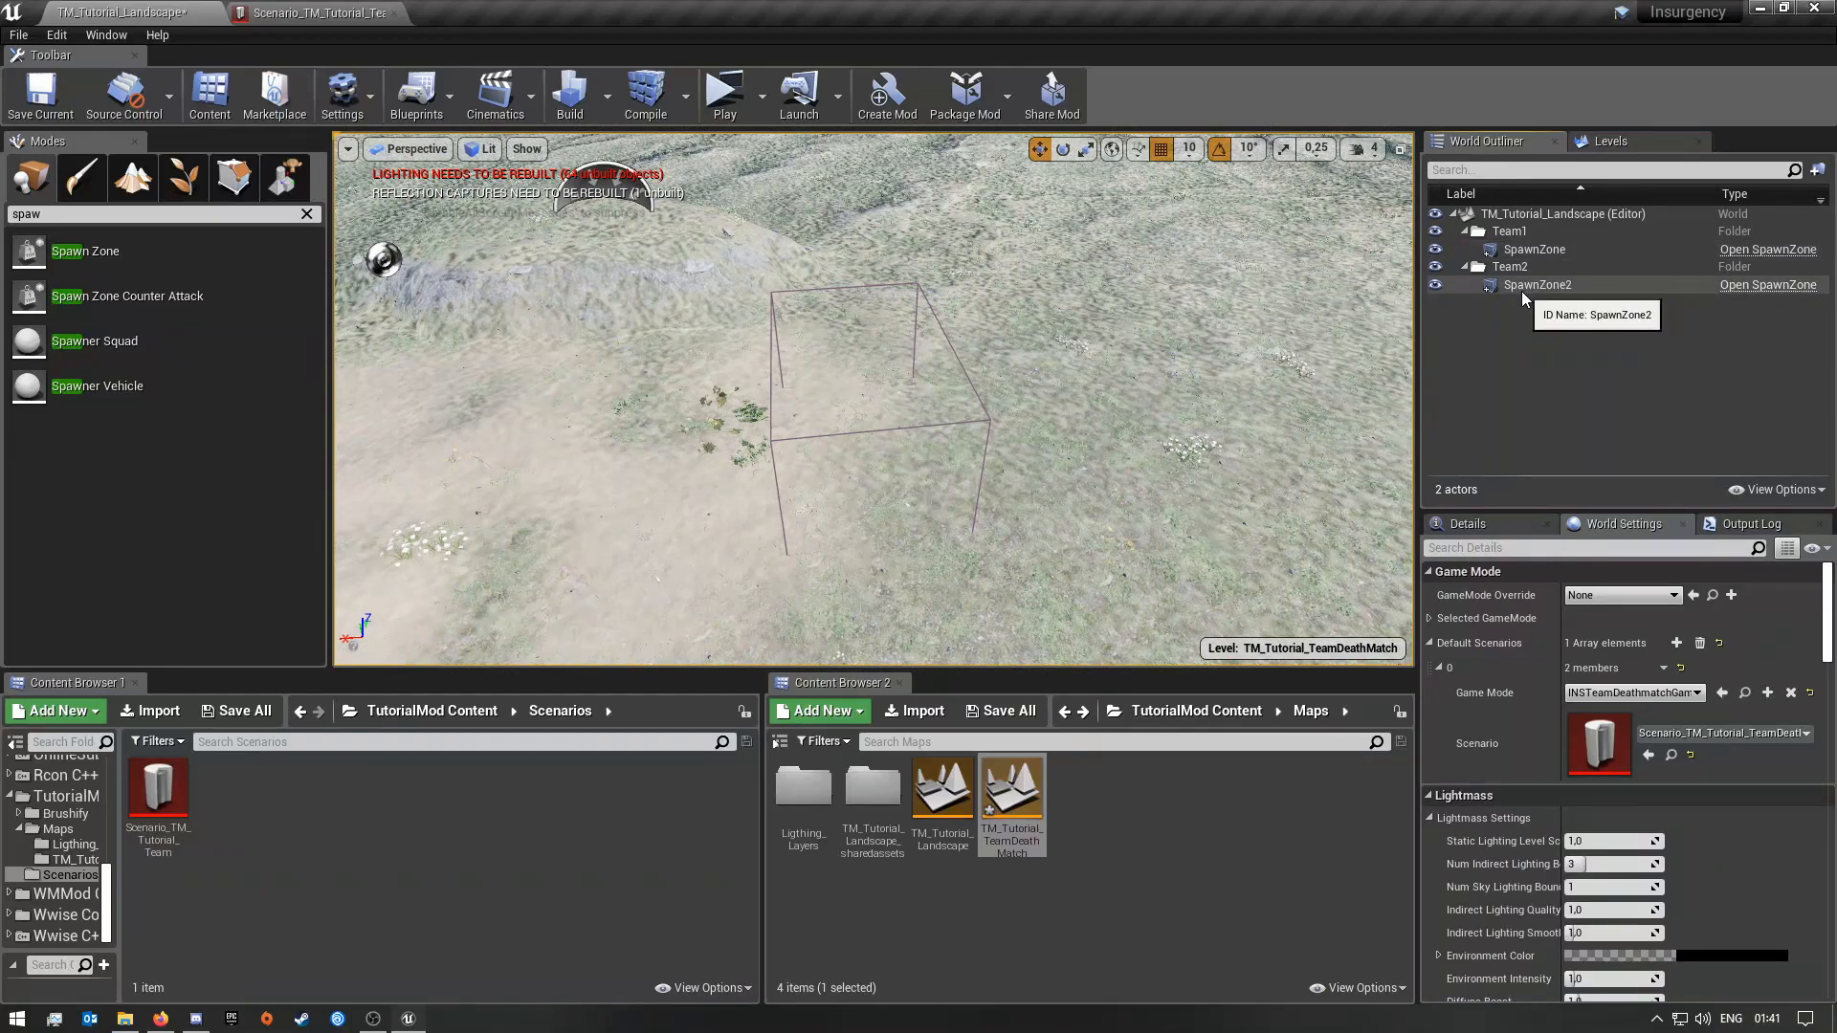
Step: Rename the spawn zone in the Team1 folder to SpawnZone_Team1
click(1546, 250)
right_click(1560, 255)
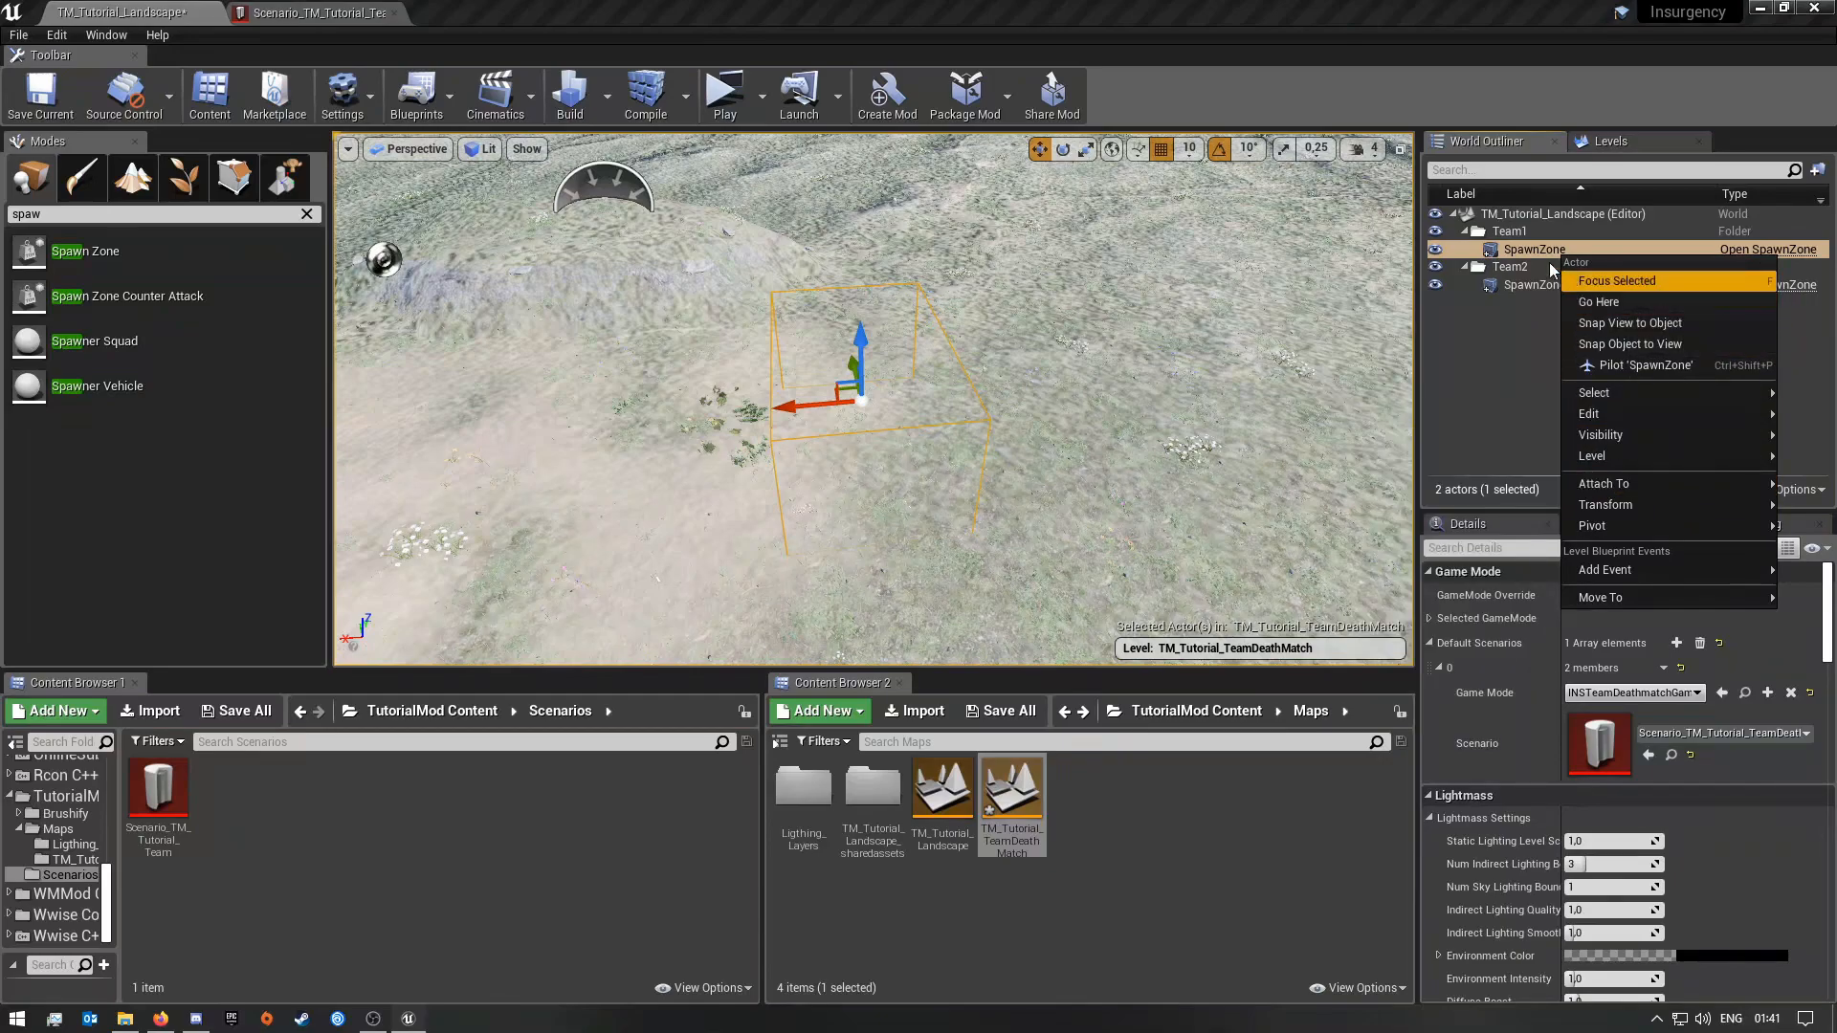
click(1548, 251)
click(1570, 252)
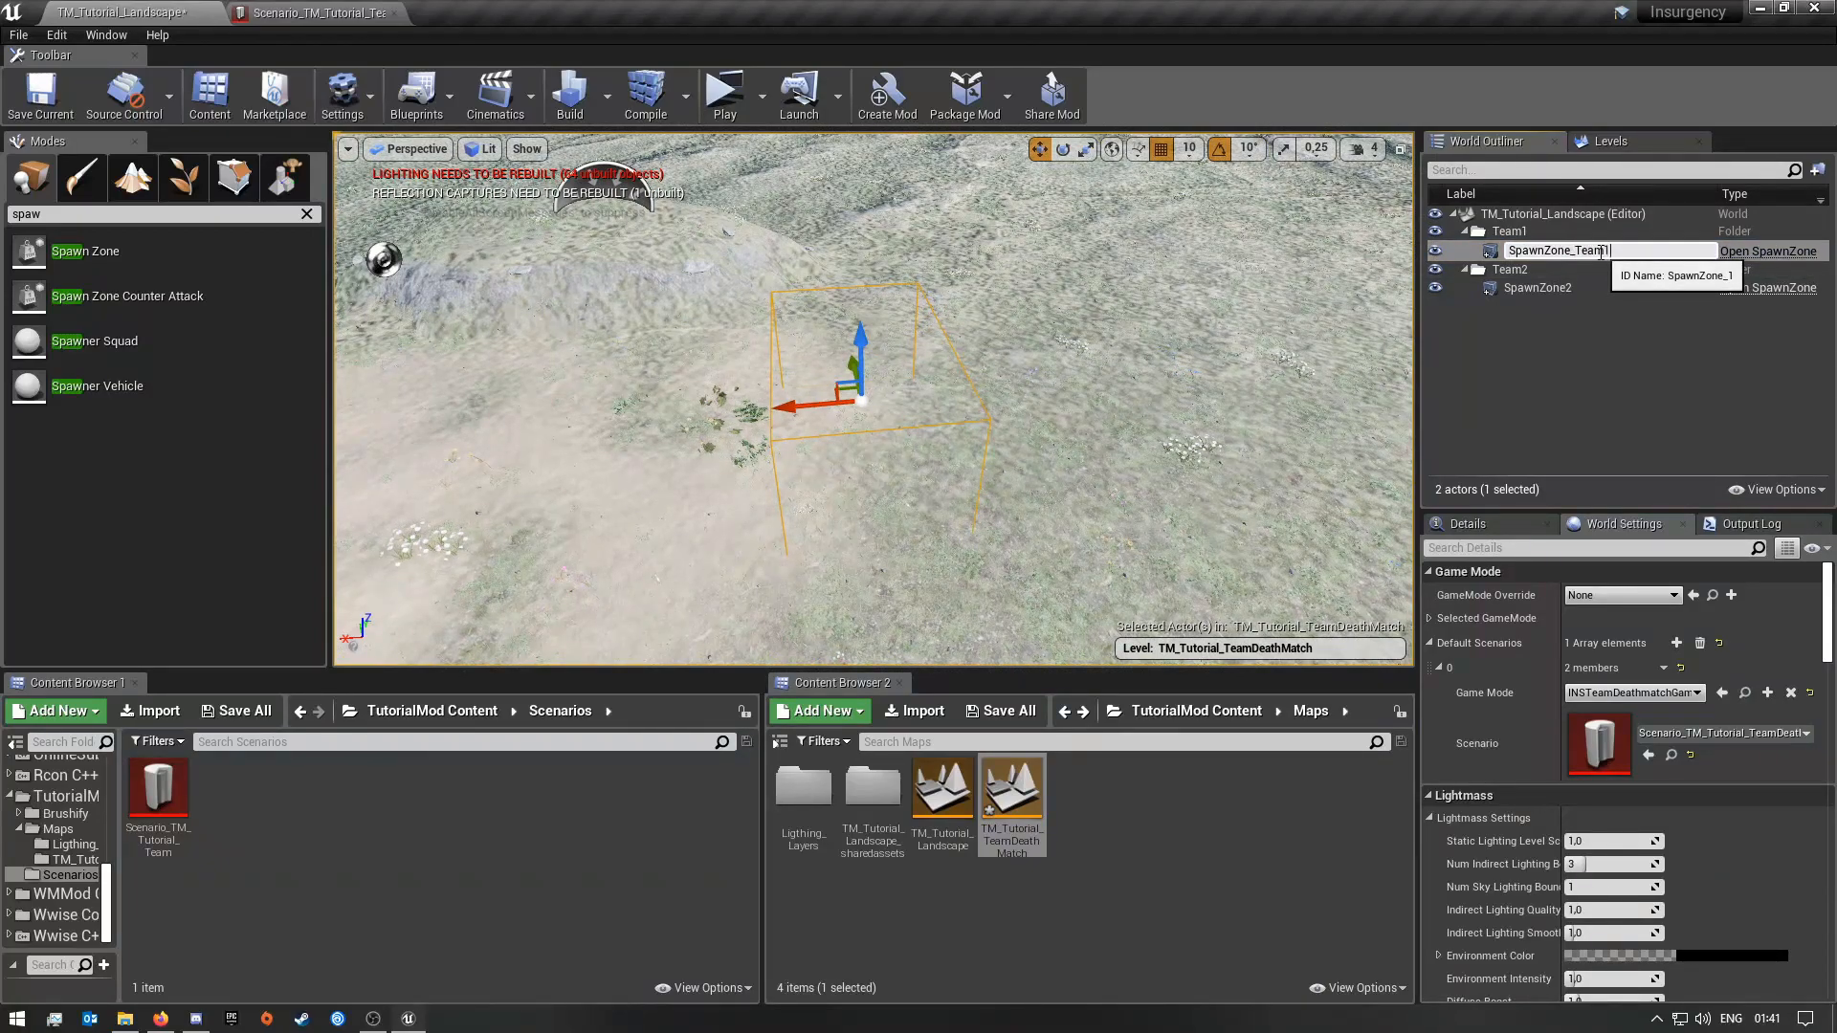
key(Return)
Step: Rename the spawn zone in the Team2 folder to SpawnZone_Team2
click(1575, 283)
right_click(1575, 283)
click(1551, 277)
click(1577, 283)
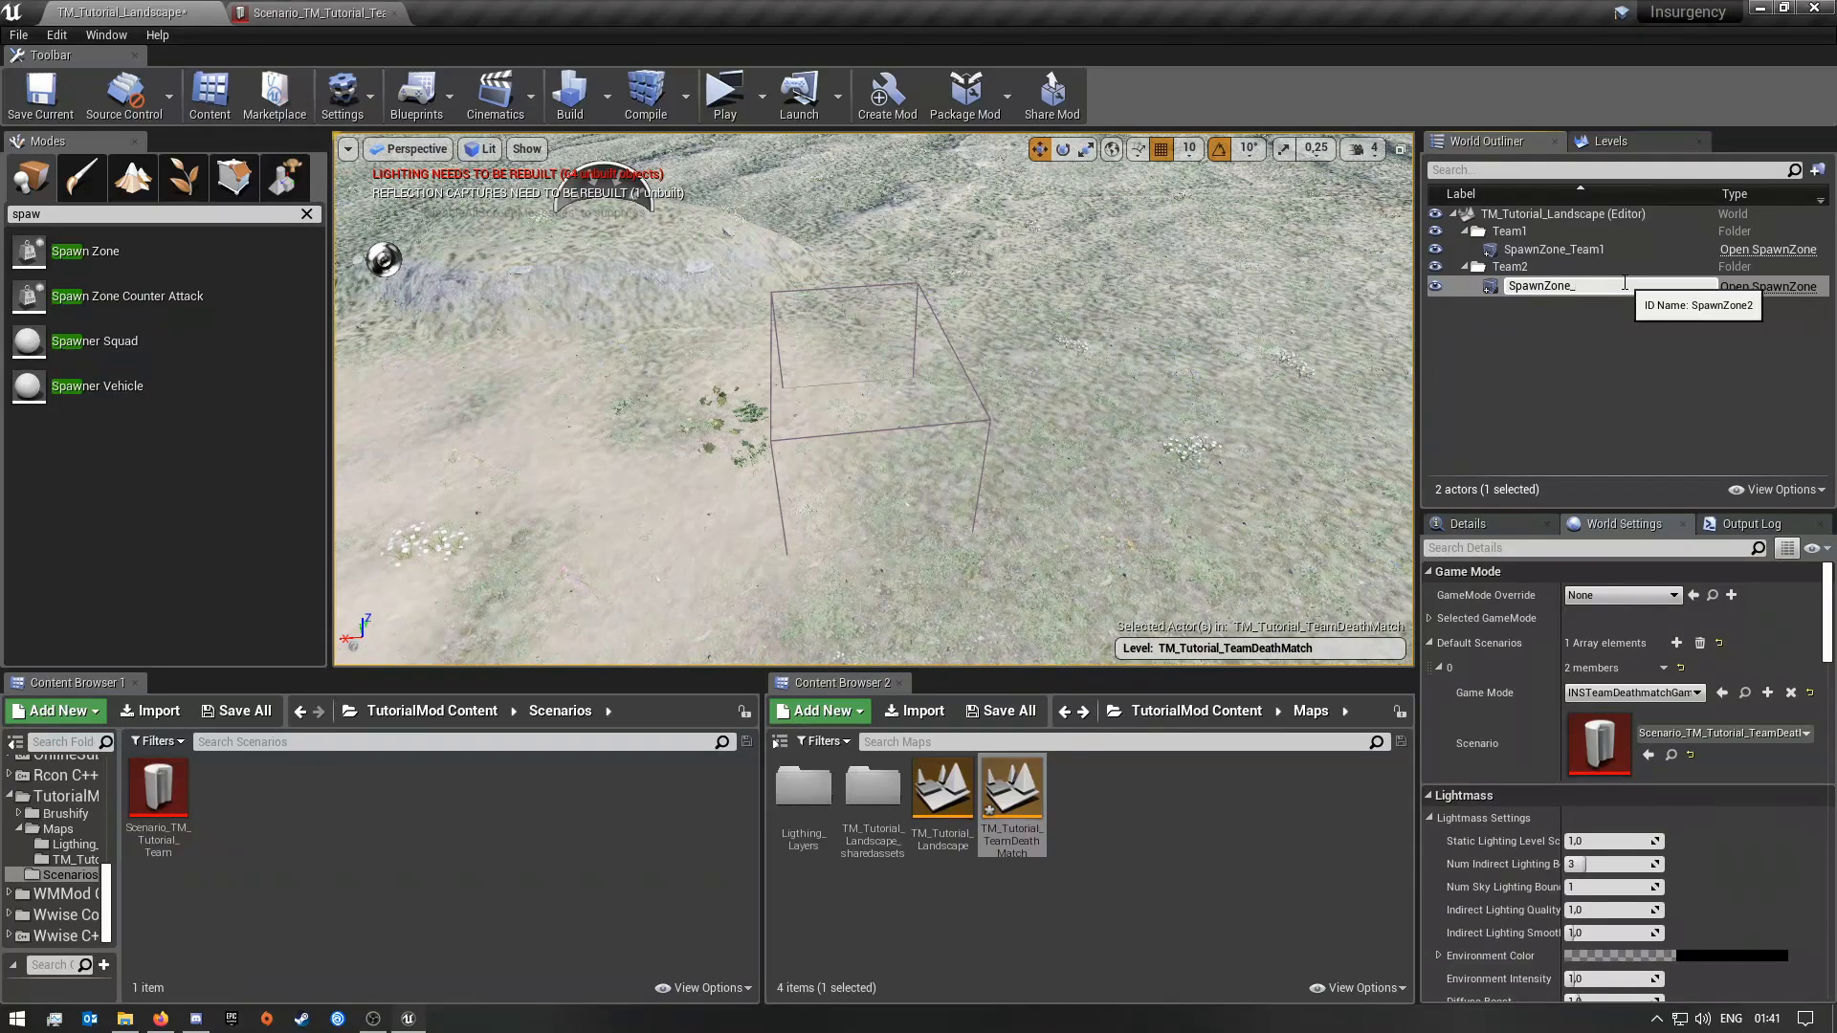
text(_Team2)
key(Return)
click(1615, 347)
Step: Examine the placement of both teams' spawn zones and the dirt area between them from several angles
right_drag(1268, 416, 1197, 410)
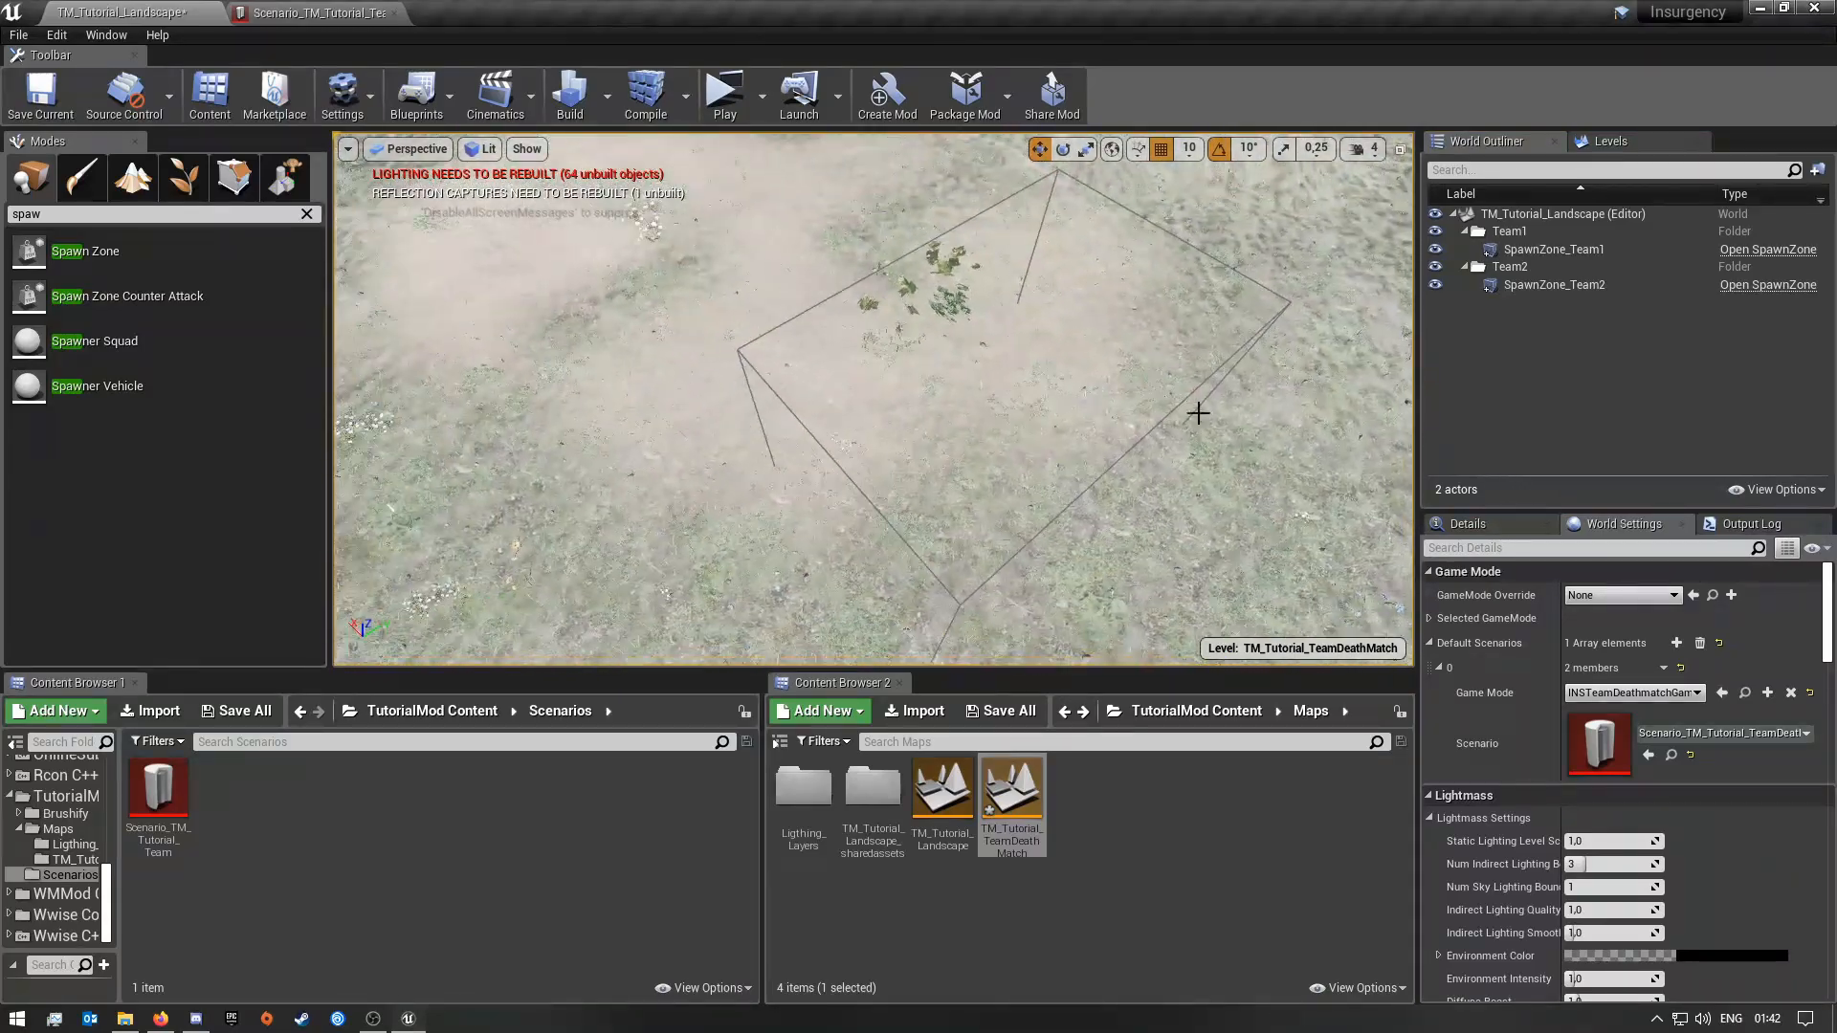
right_drag(1003, 417, 985, 458)
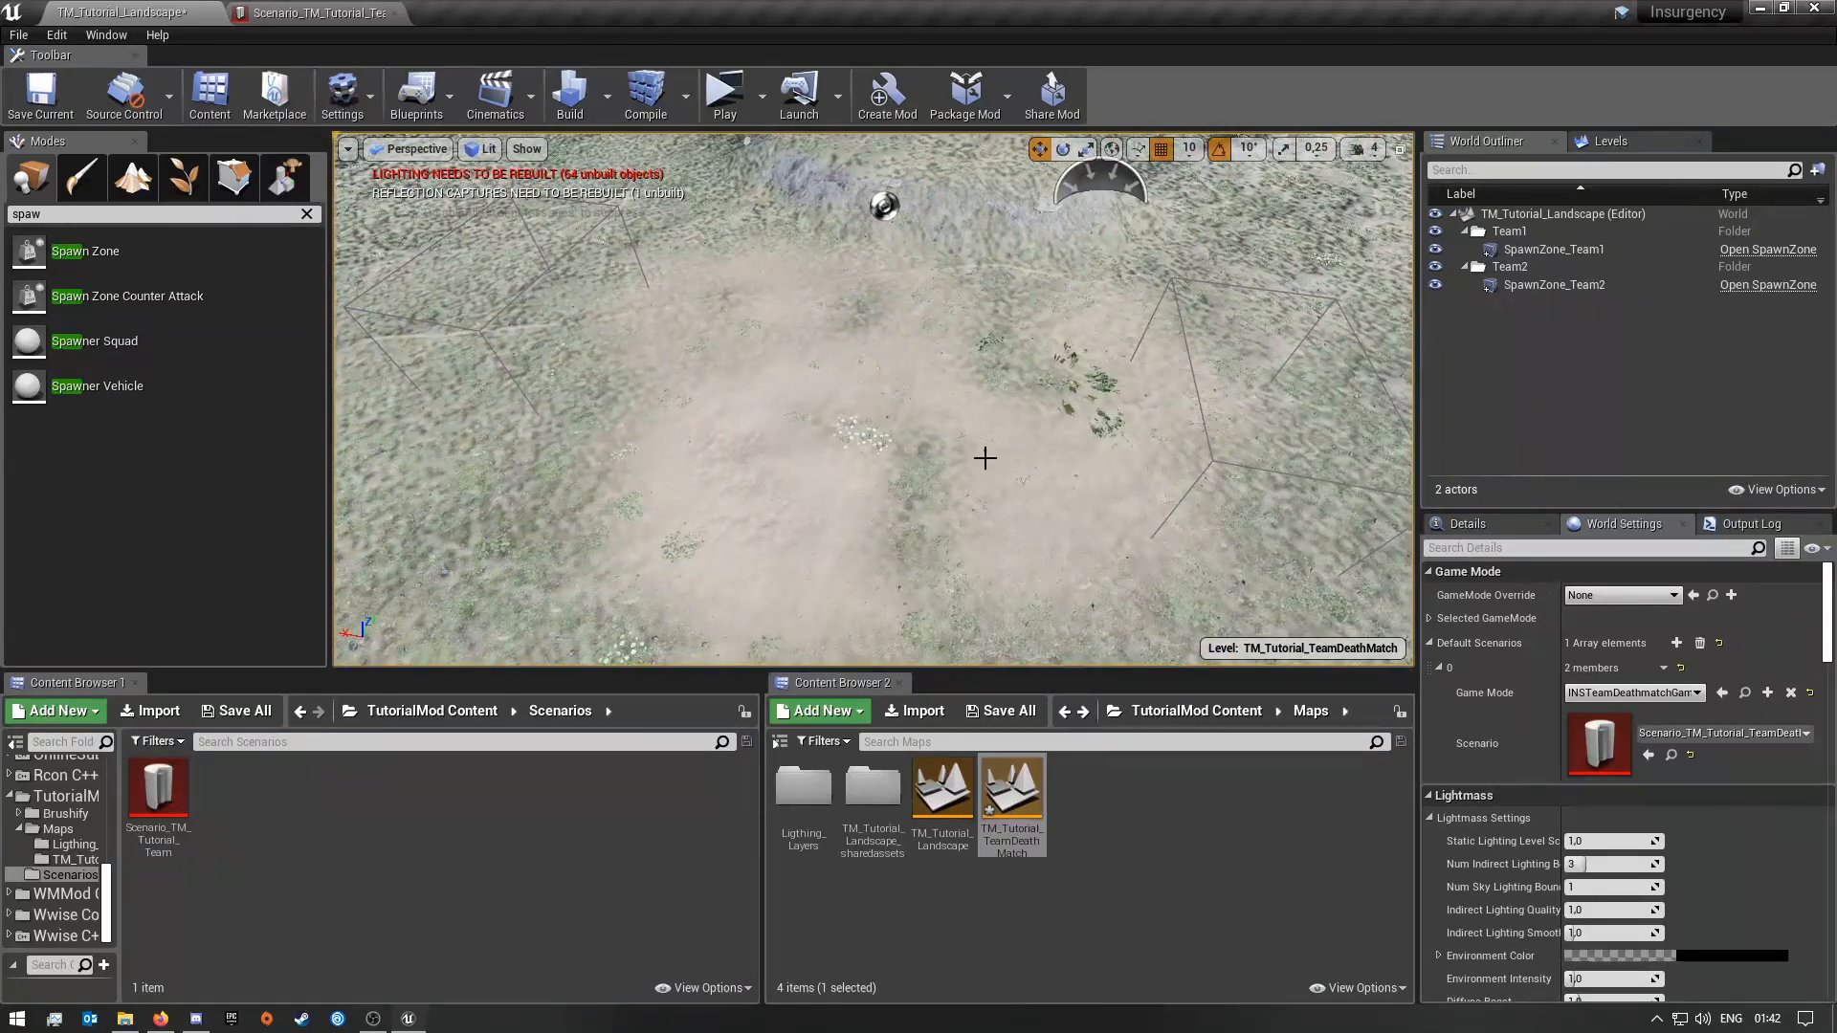
right_drag(785, 387, 673, 233)
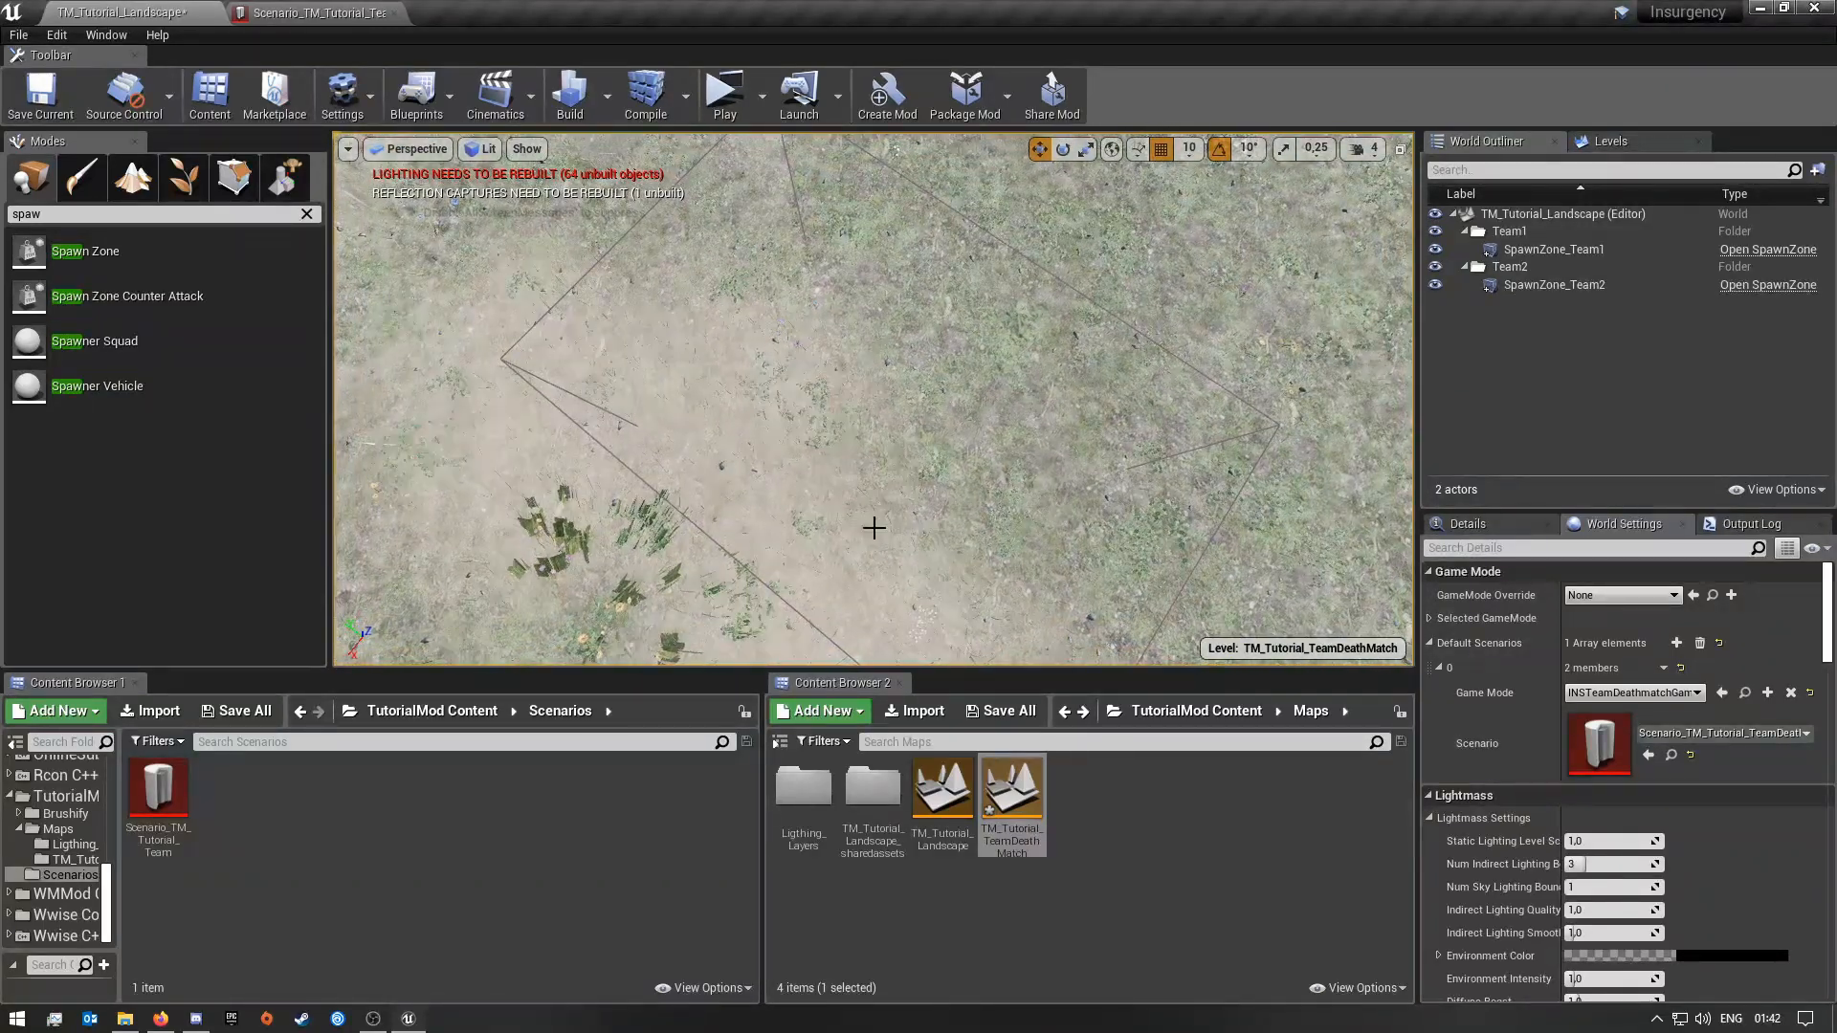
mouse_move(895, 461)
right_down()
mouse_move(842, 450)
mouse_move(898, 447)
right_up()
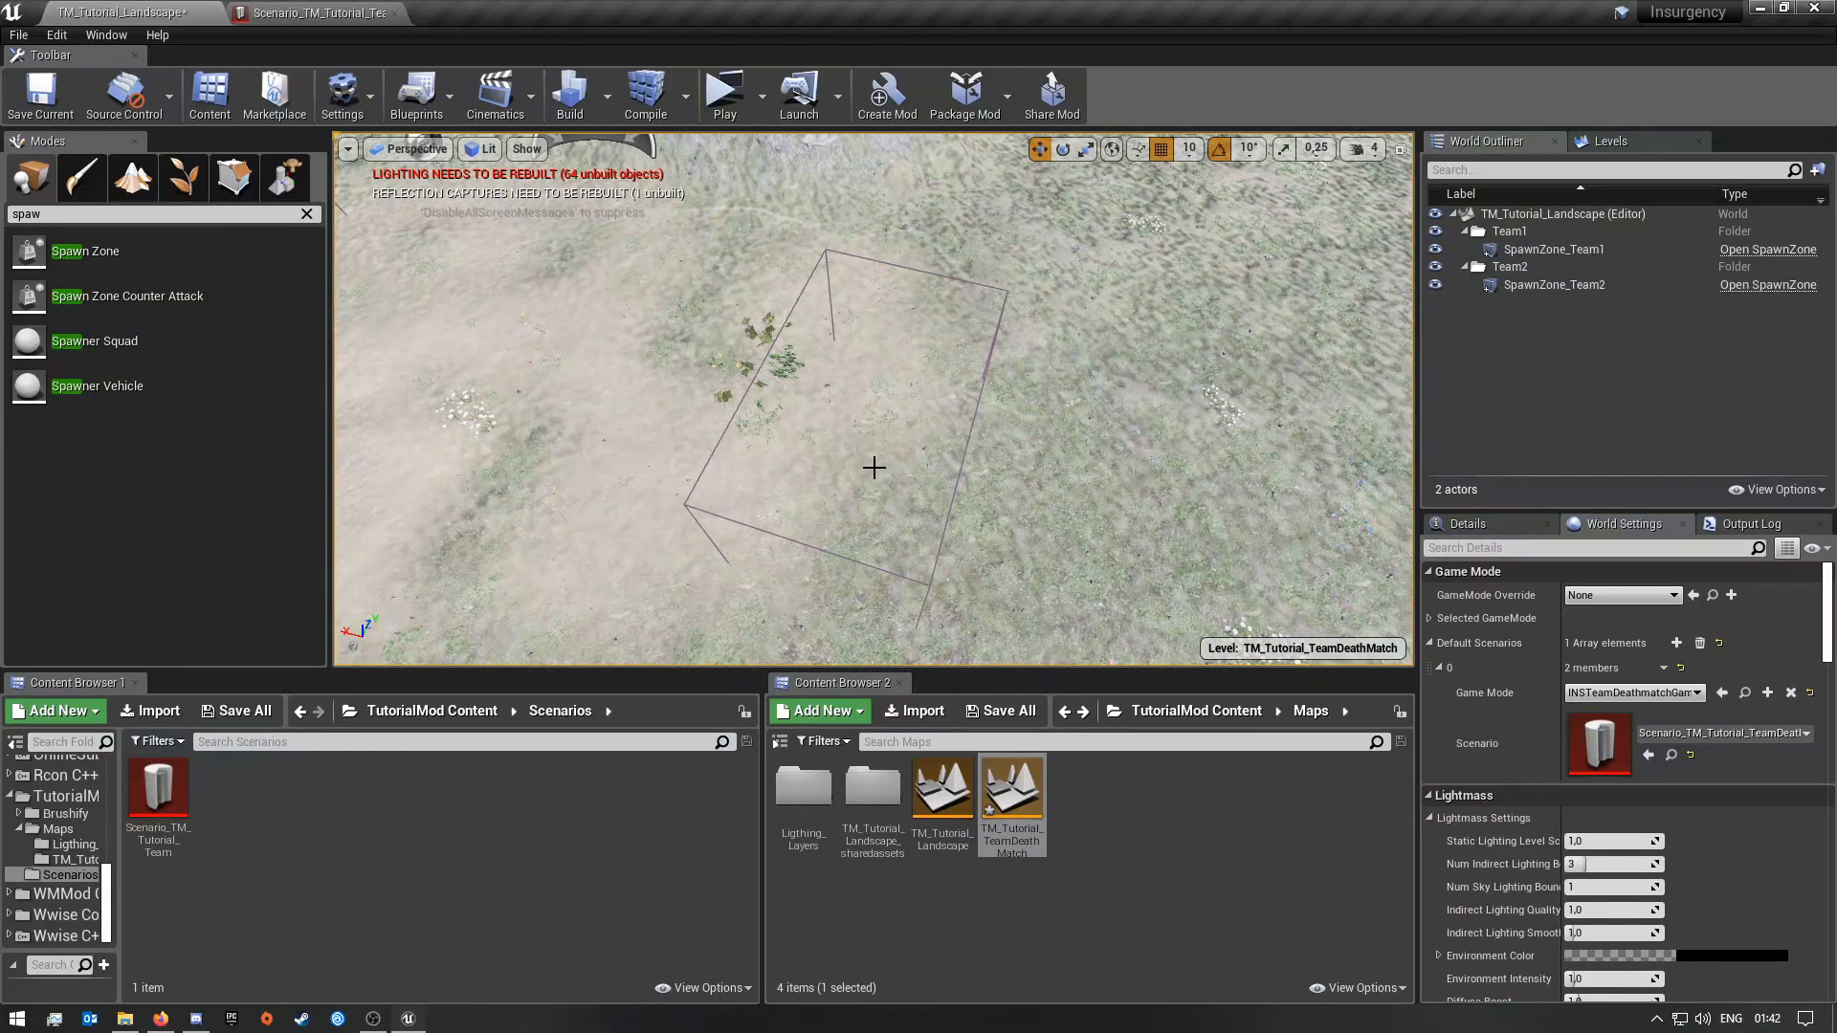
right_drag(918, 479, 958, 479)
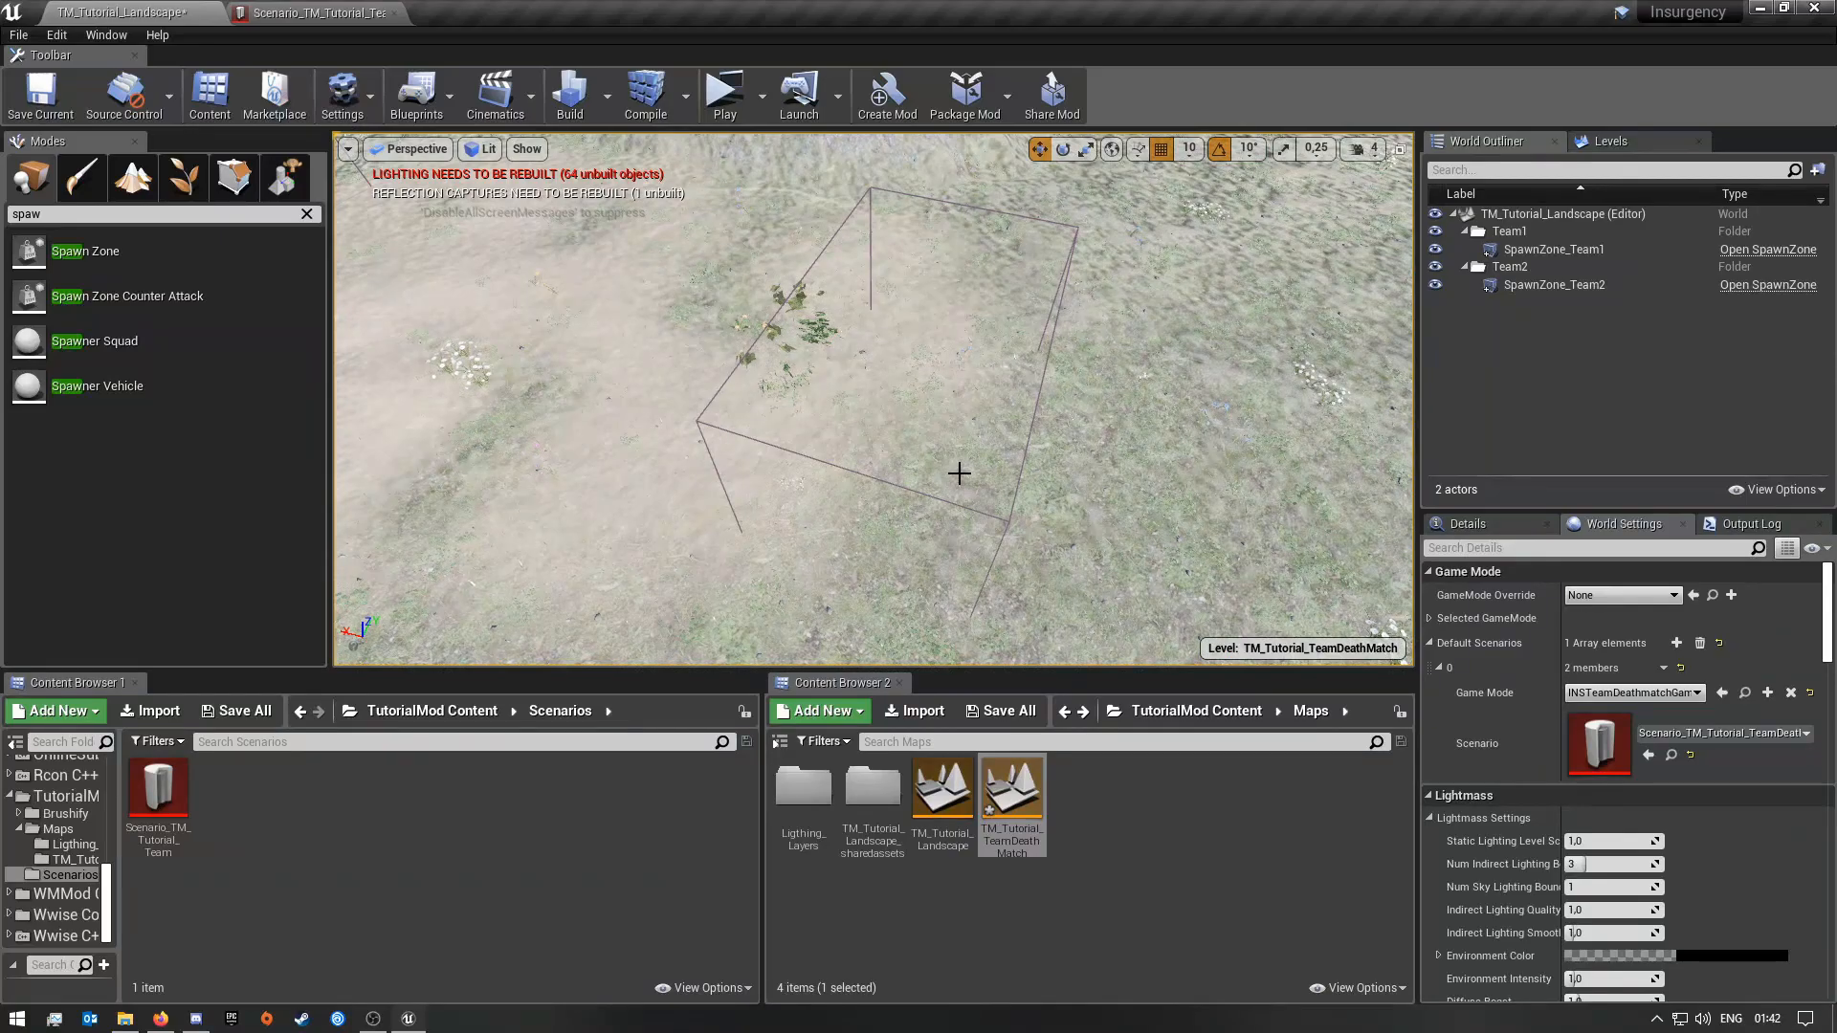
right_drag(879, 469, 923, 405)
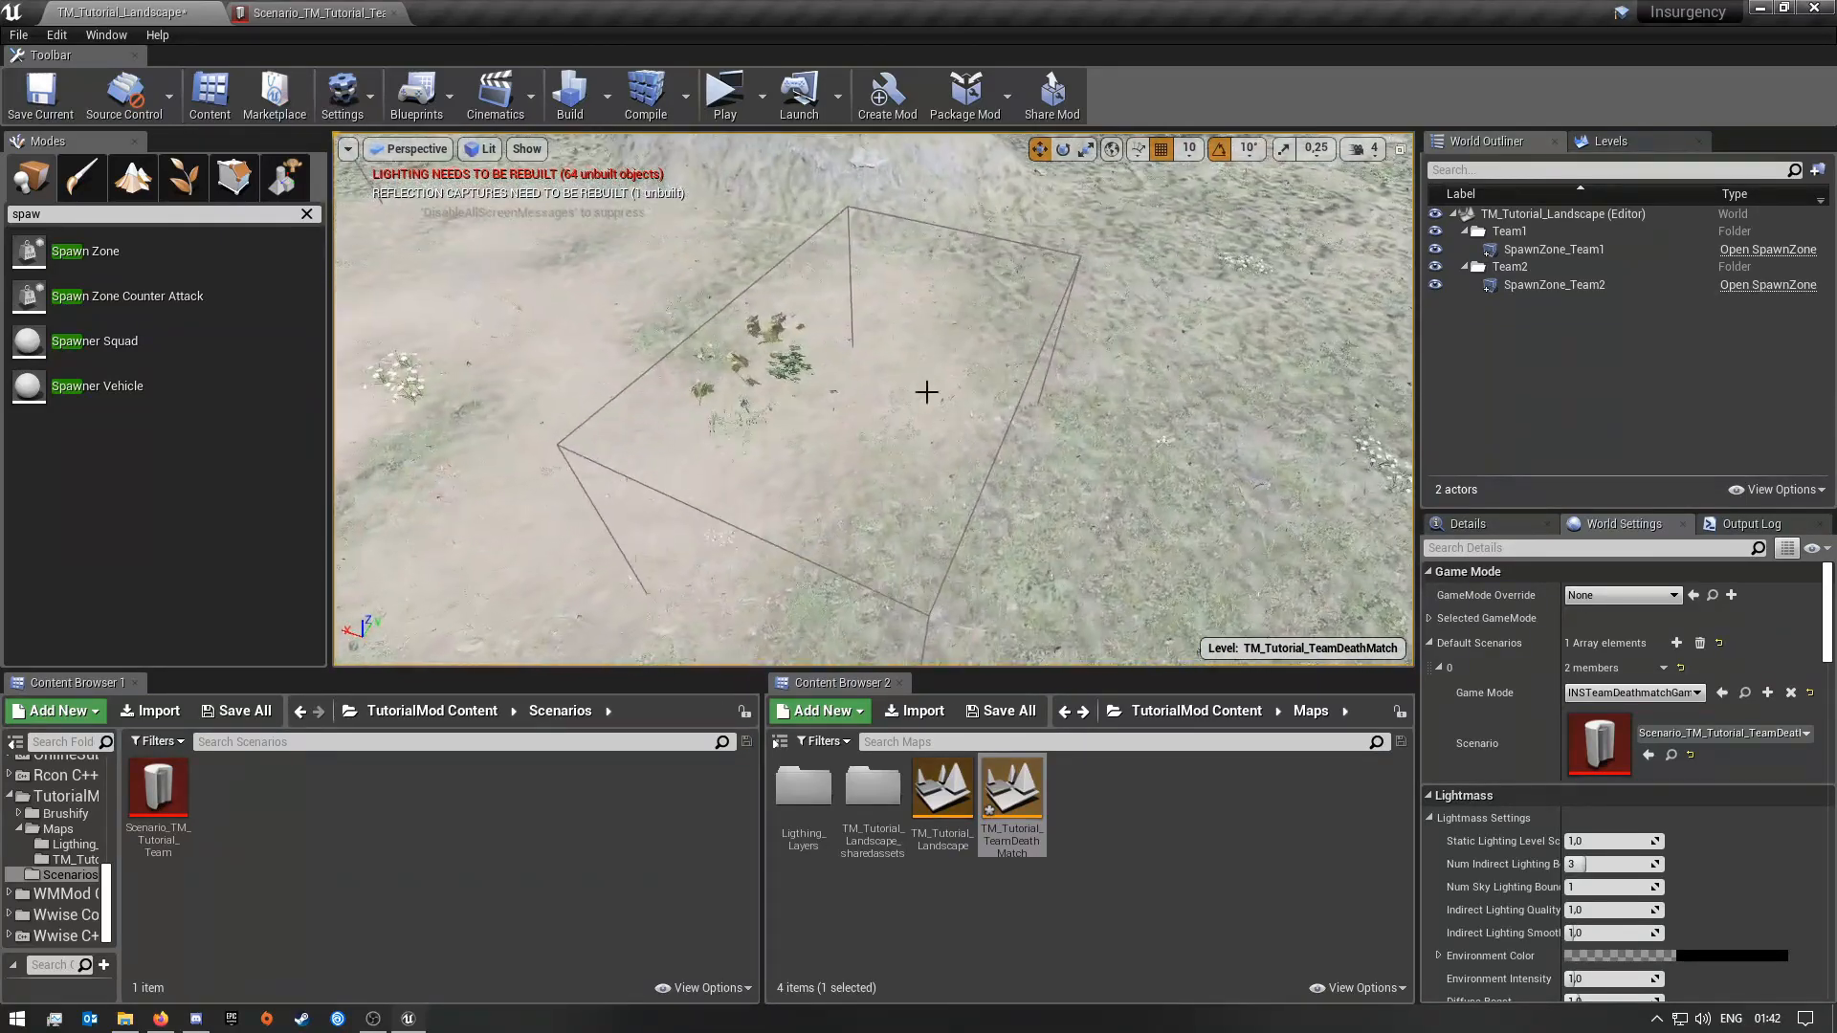
right_drag(886, 470, 738, 439)
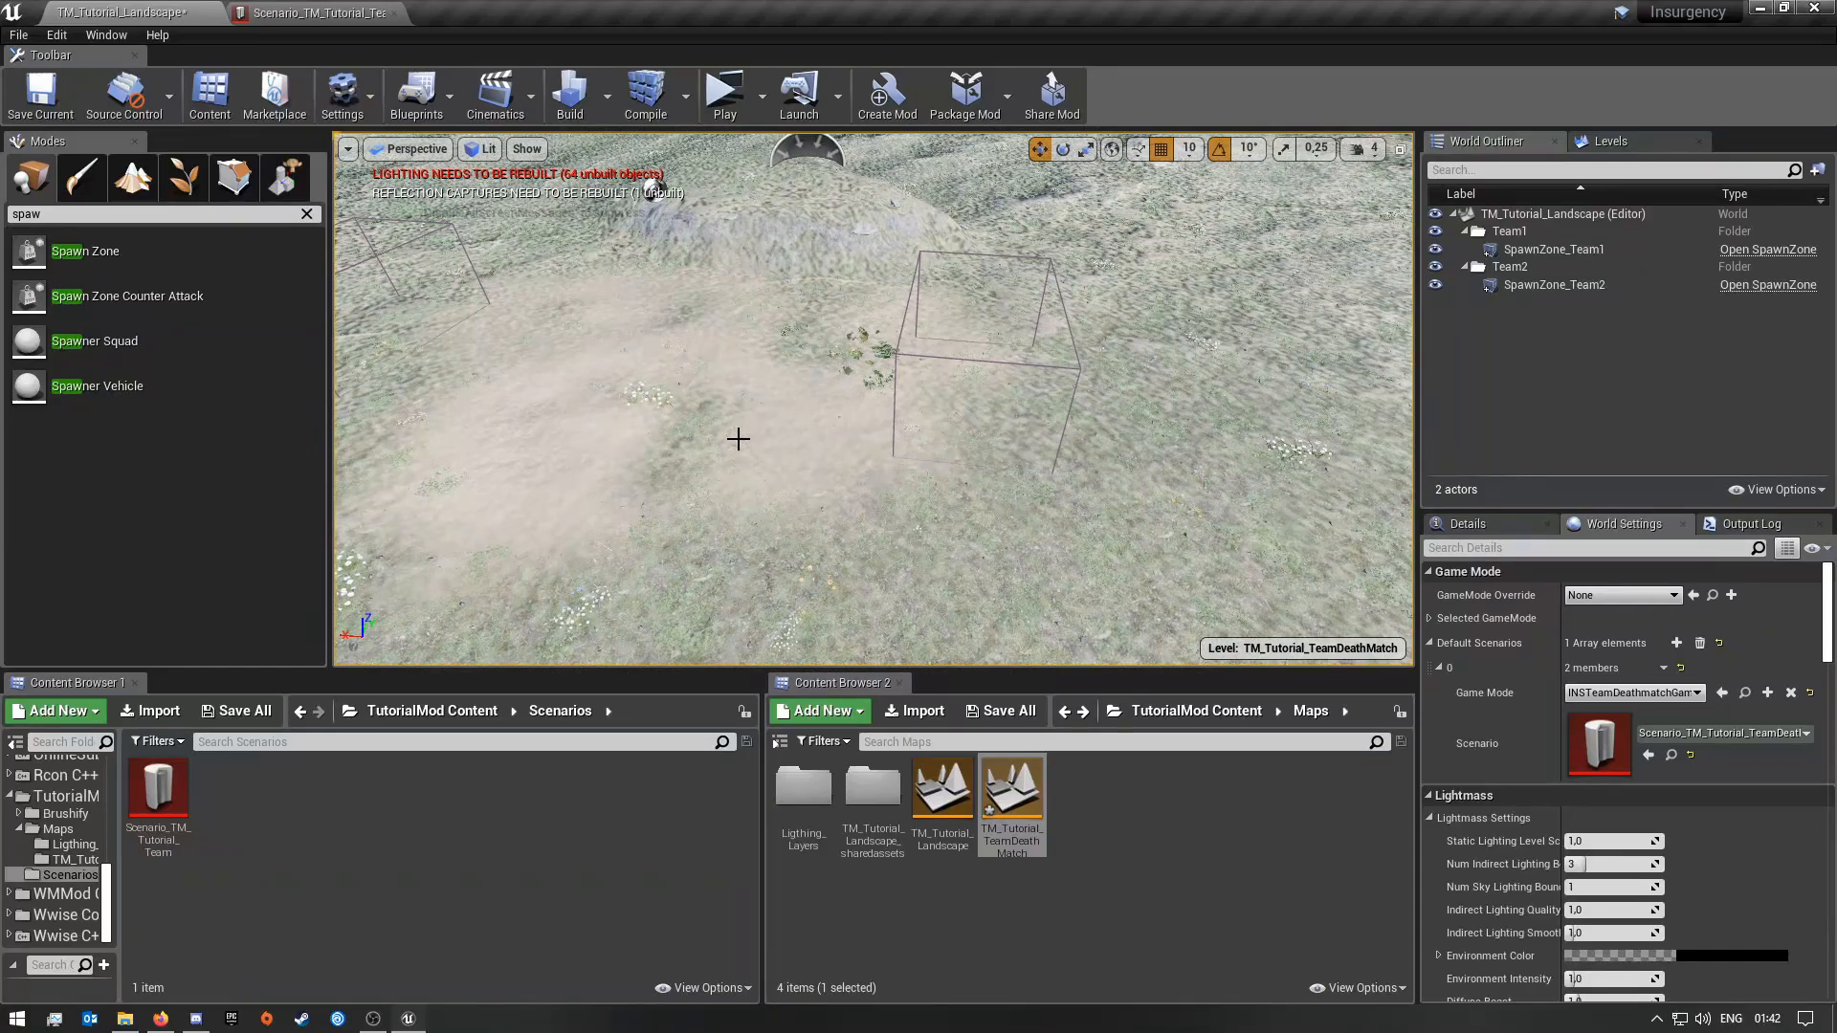
right_drag(791, 446, 718, 483)
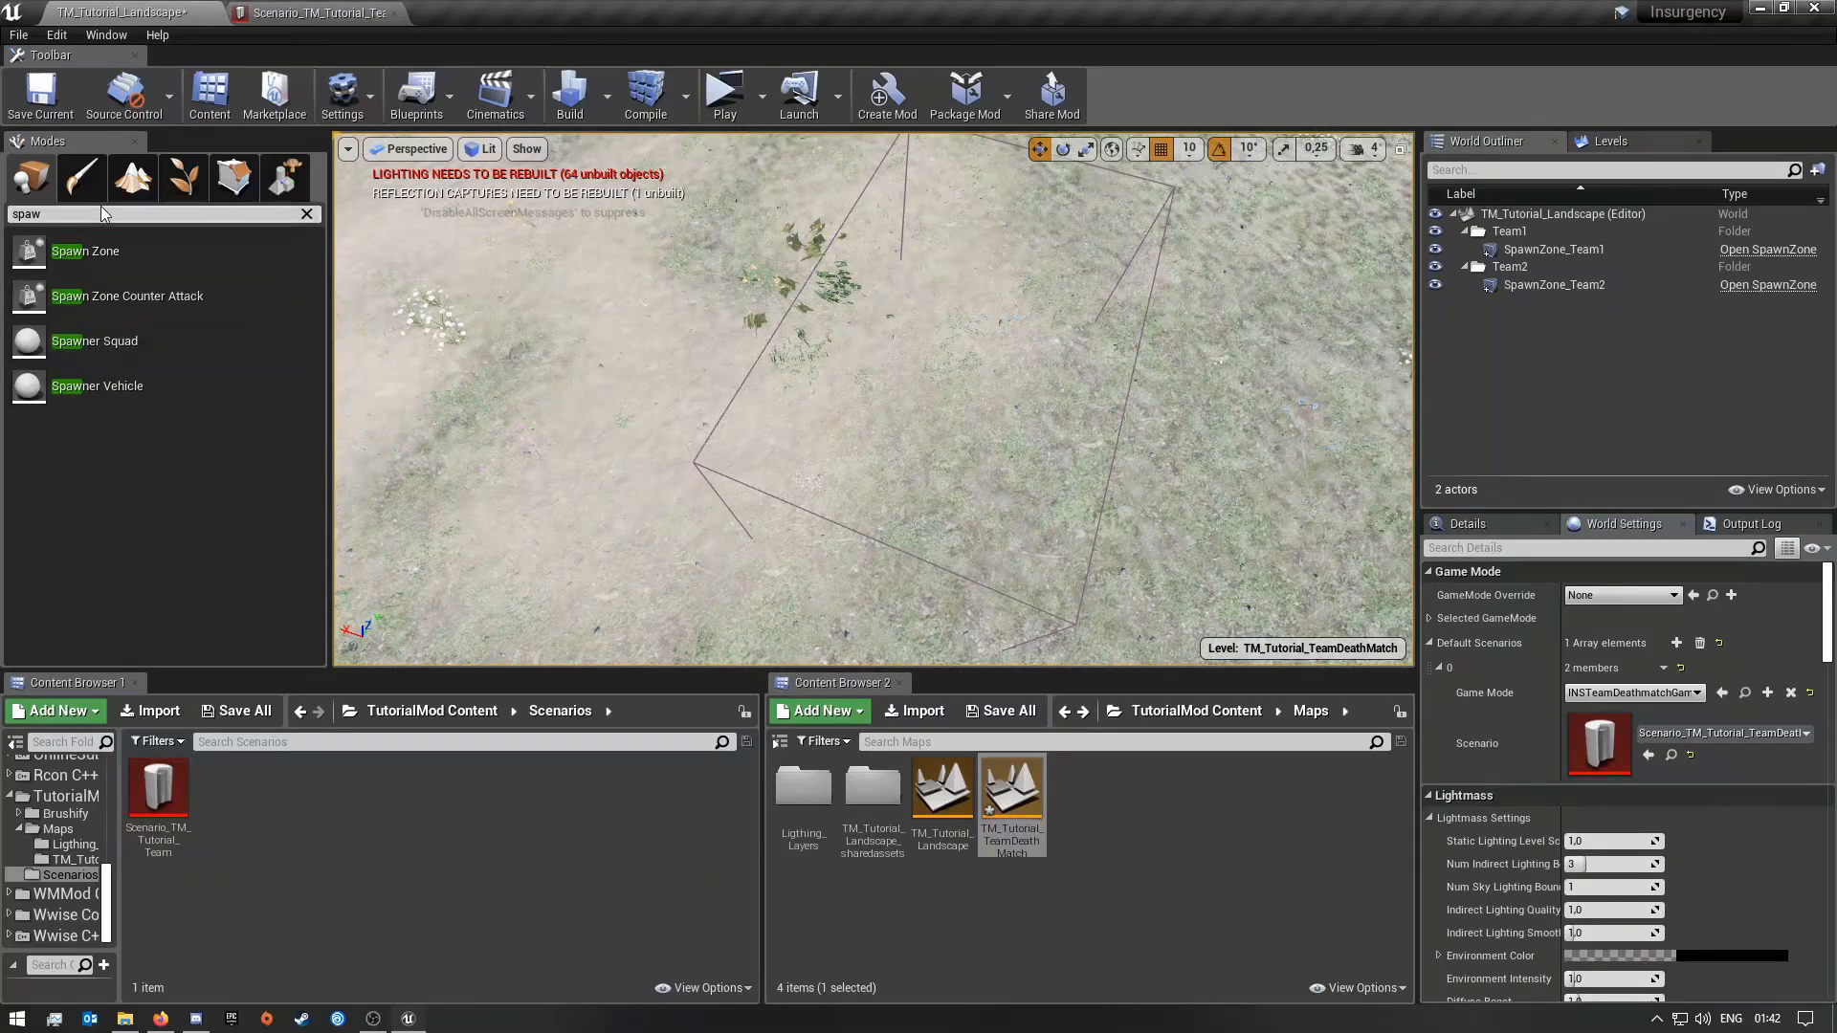
Step: Find the Insurgency Player Start actor, place one inside the Team 1 spawn zone and shift it towards one end of the zone
click(306, 214)
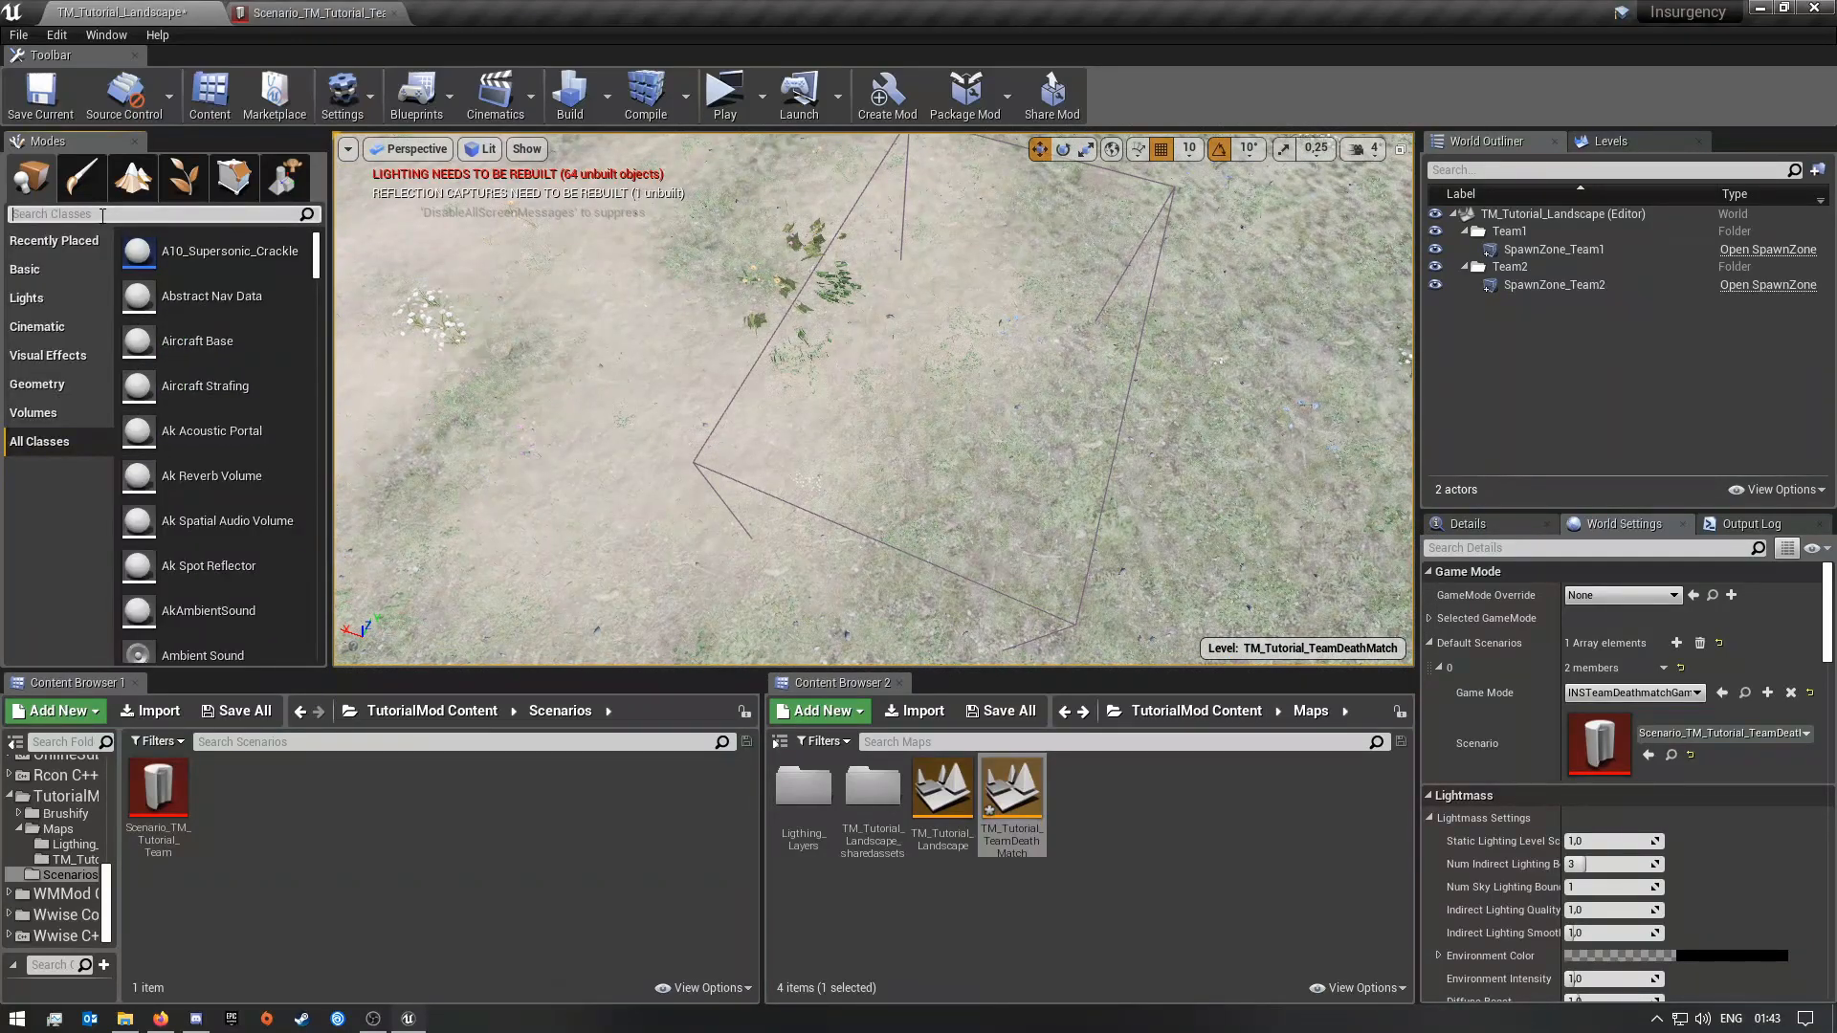
text(player)
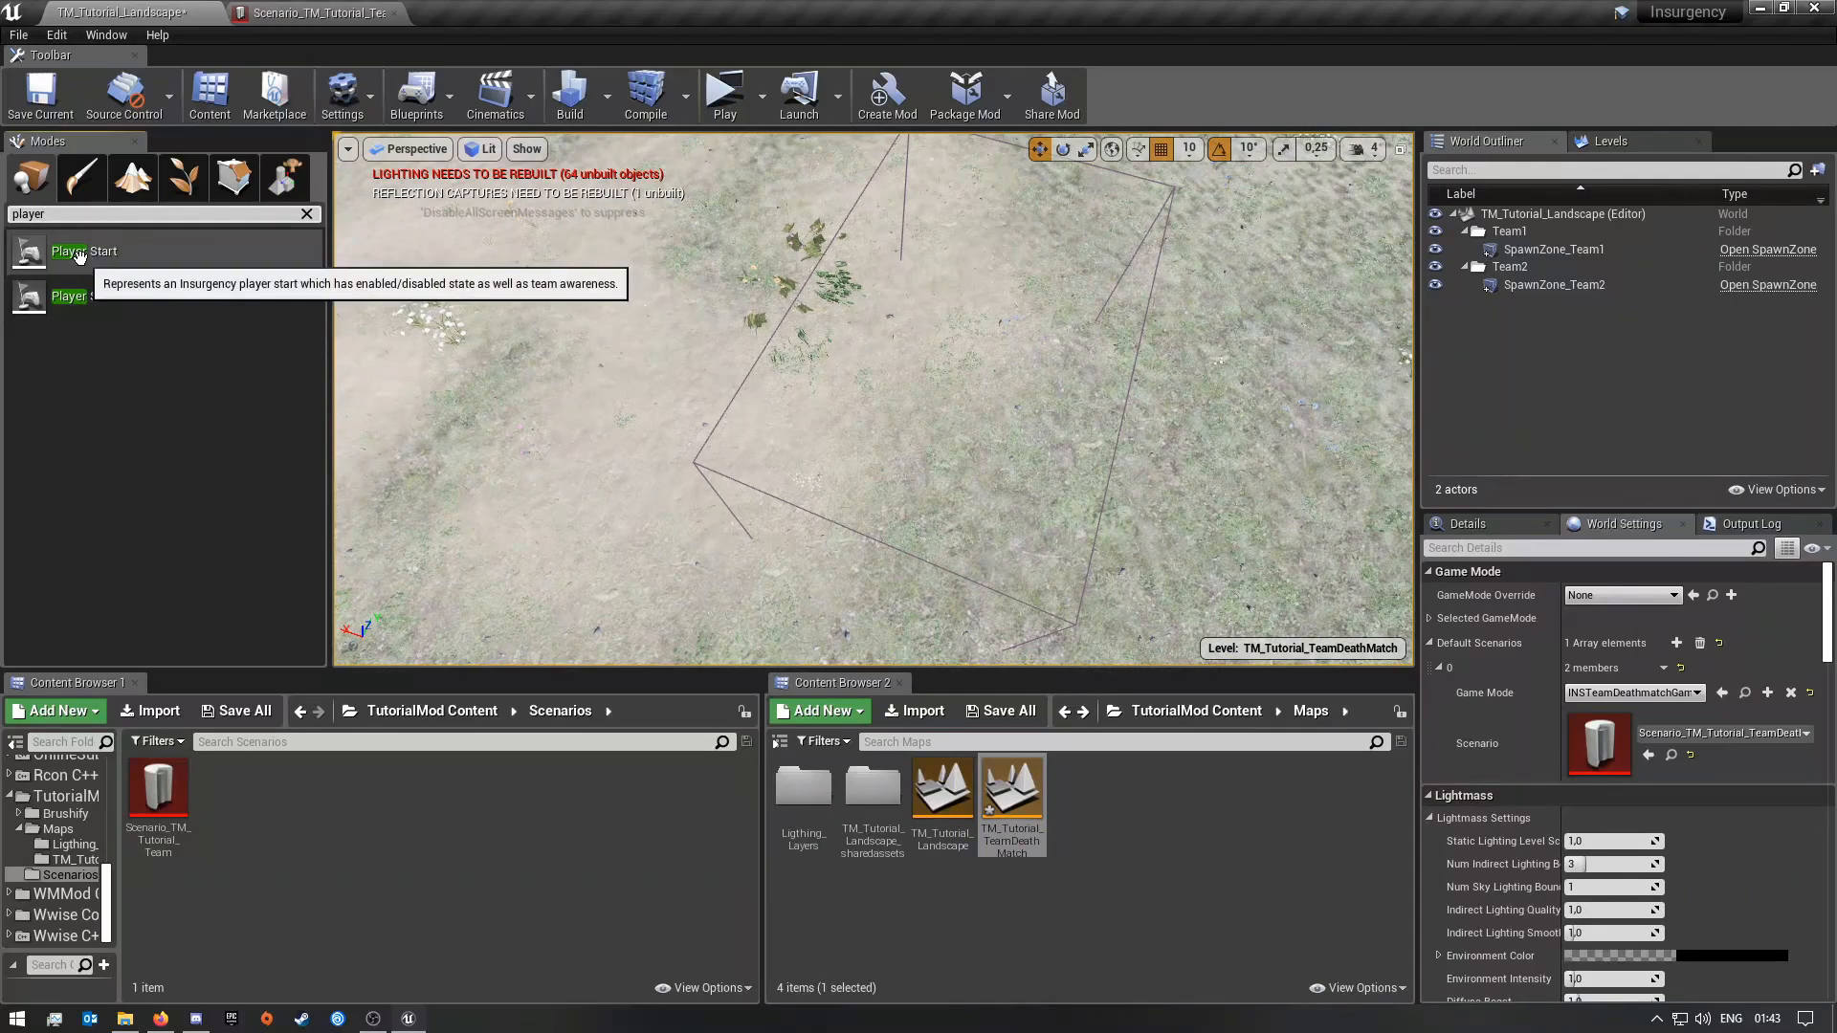
drag(91, 296, 944, 415)
right_drag(943, 414, 1126, 420)
click(1468, 523)
click(1512, 306)
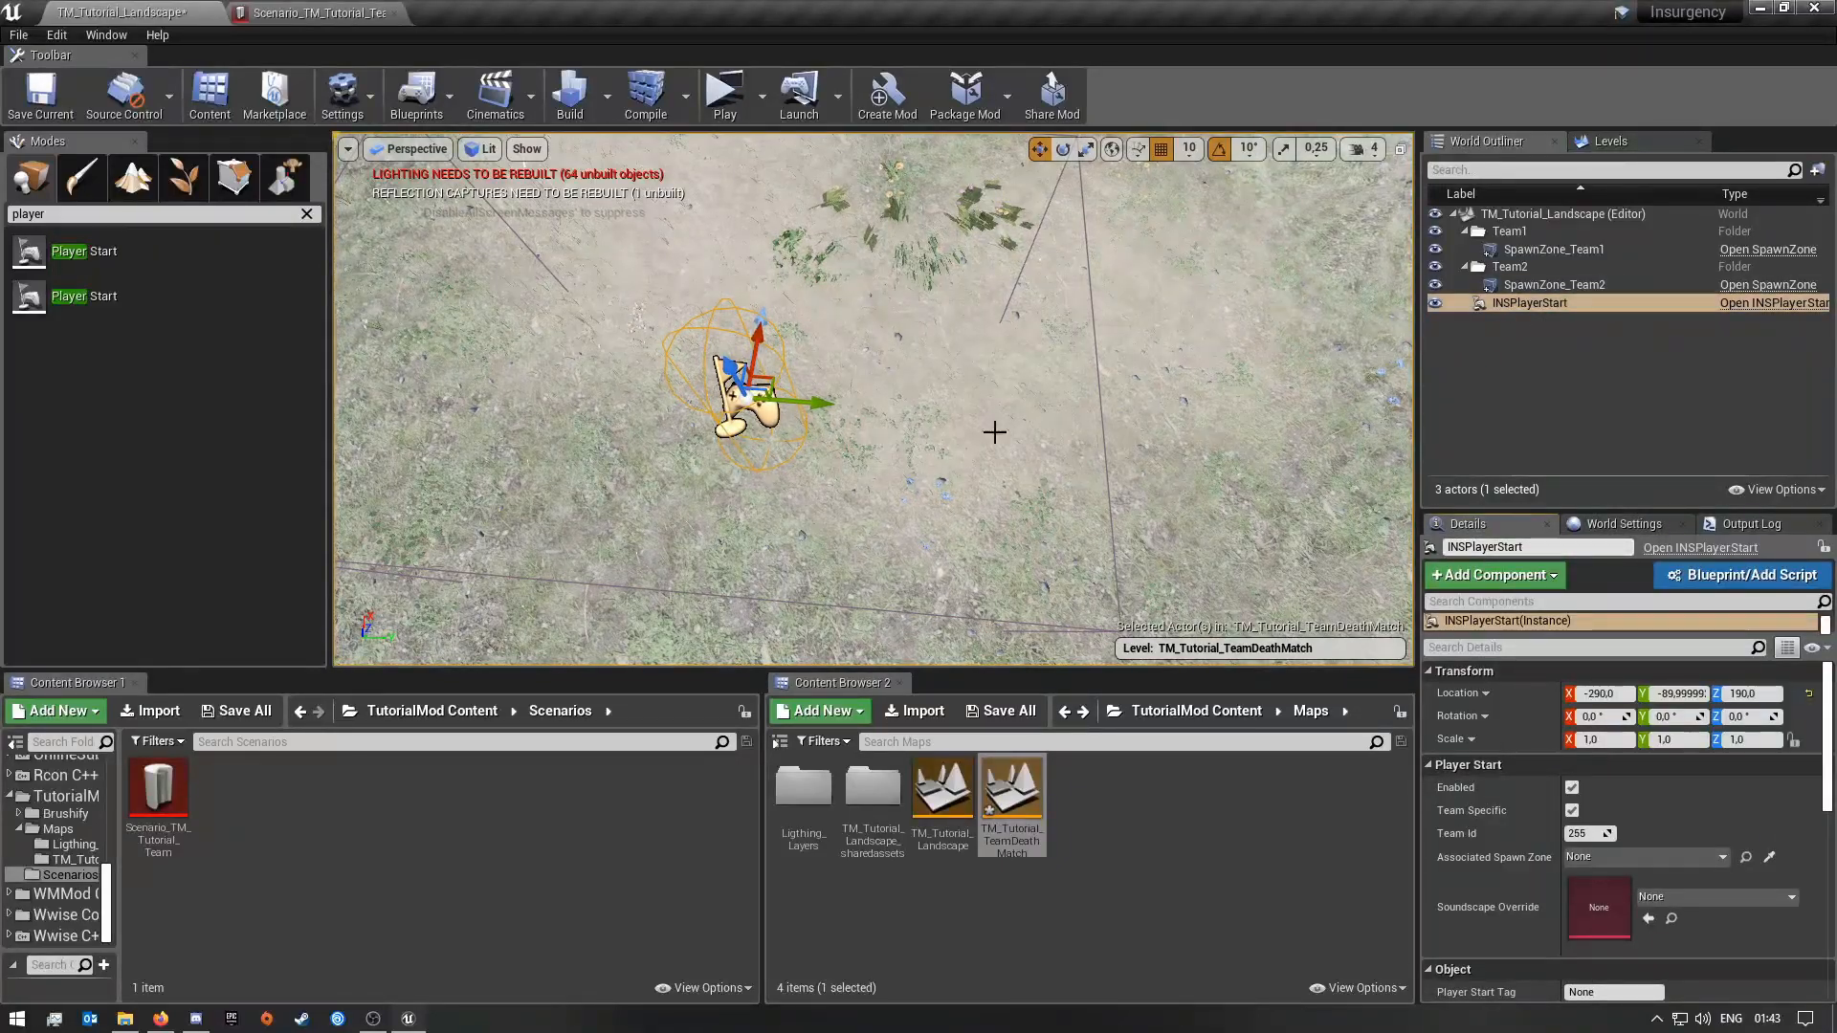
drag(809, 406, 1004, 413)
right_drag(997, 422, 1045, 422)
Step: Duplicate the player start along the spawn zone to form an evenly spaced row of four
alt+drag(979, 404, 949, 406)
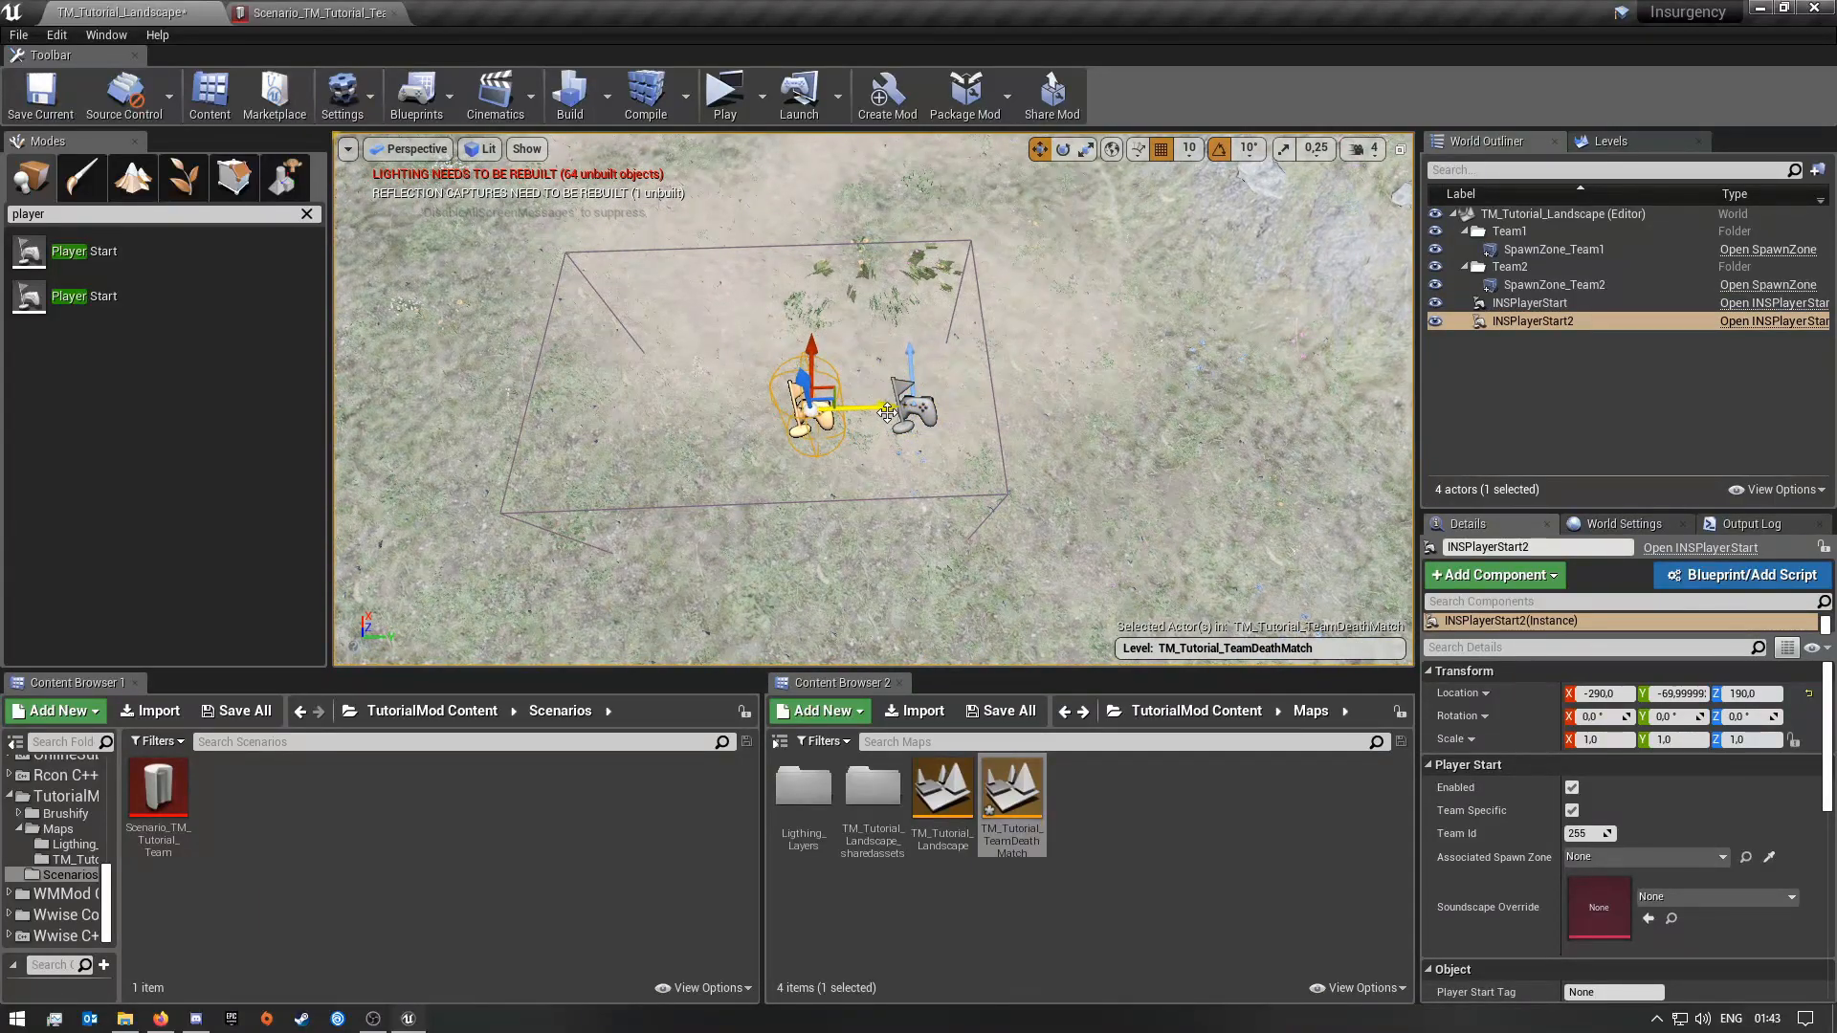
alt+drag(888, 412, 695, 414)
right_drag(755, 478, 803, 501)
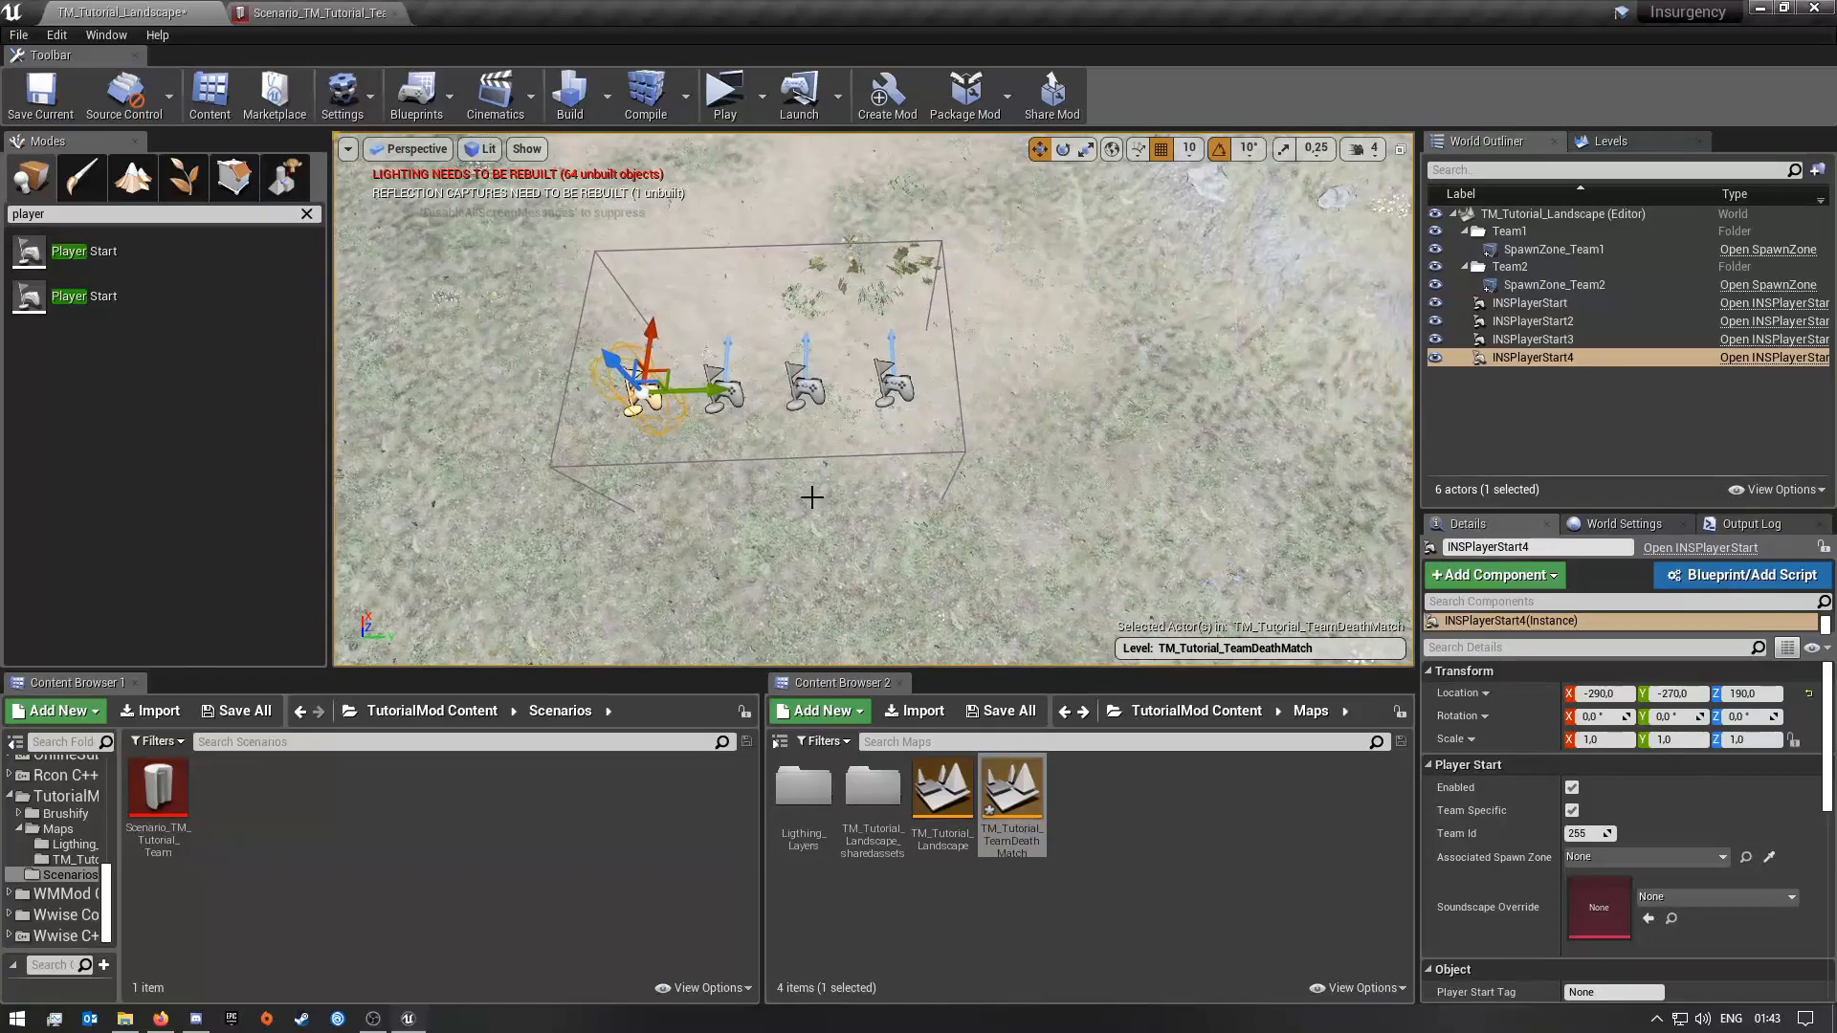
Step: Scale SpawnZone_Team1 to about 1.27 in X and 2.60 in Y around the row of player starts
click(961, 450)
right_drag(942, 511, 961, 523)
key(e)
key(r)
drag(877, 430, 921, 396)
right_drag(893, 430, 1004, 433)
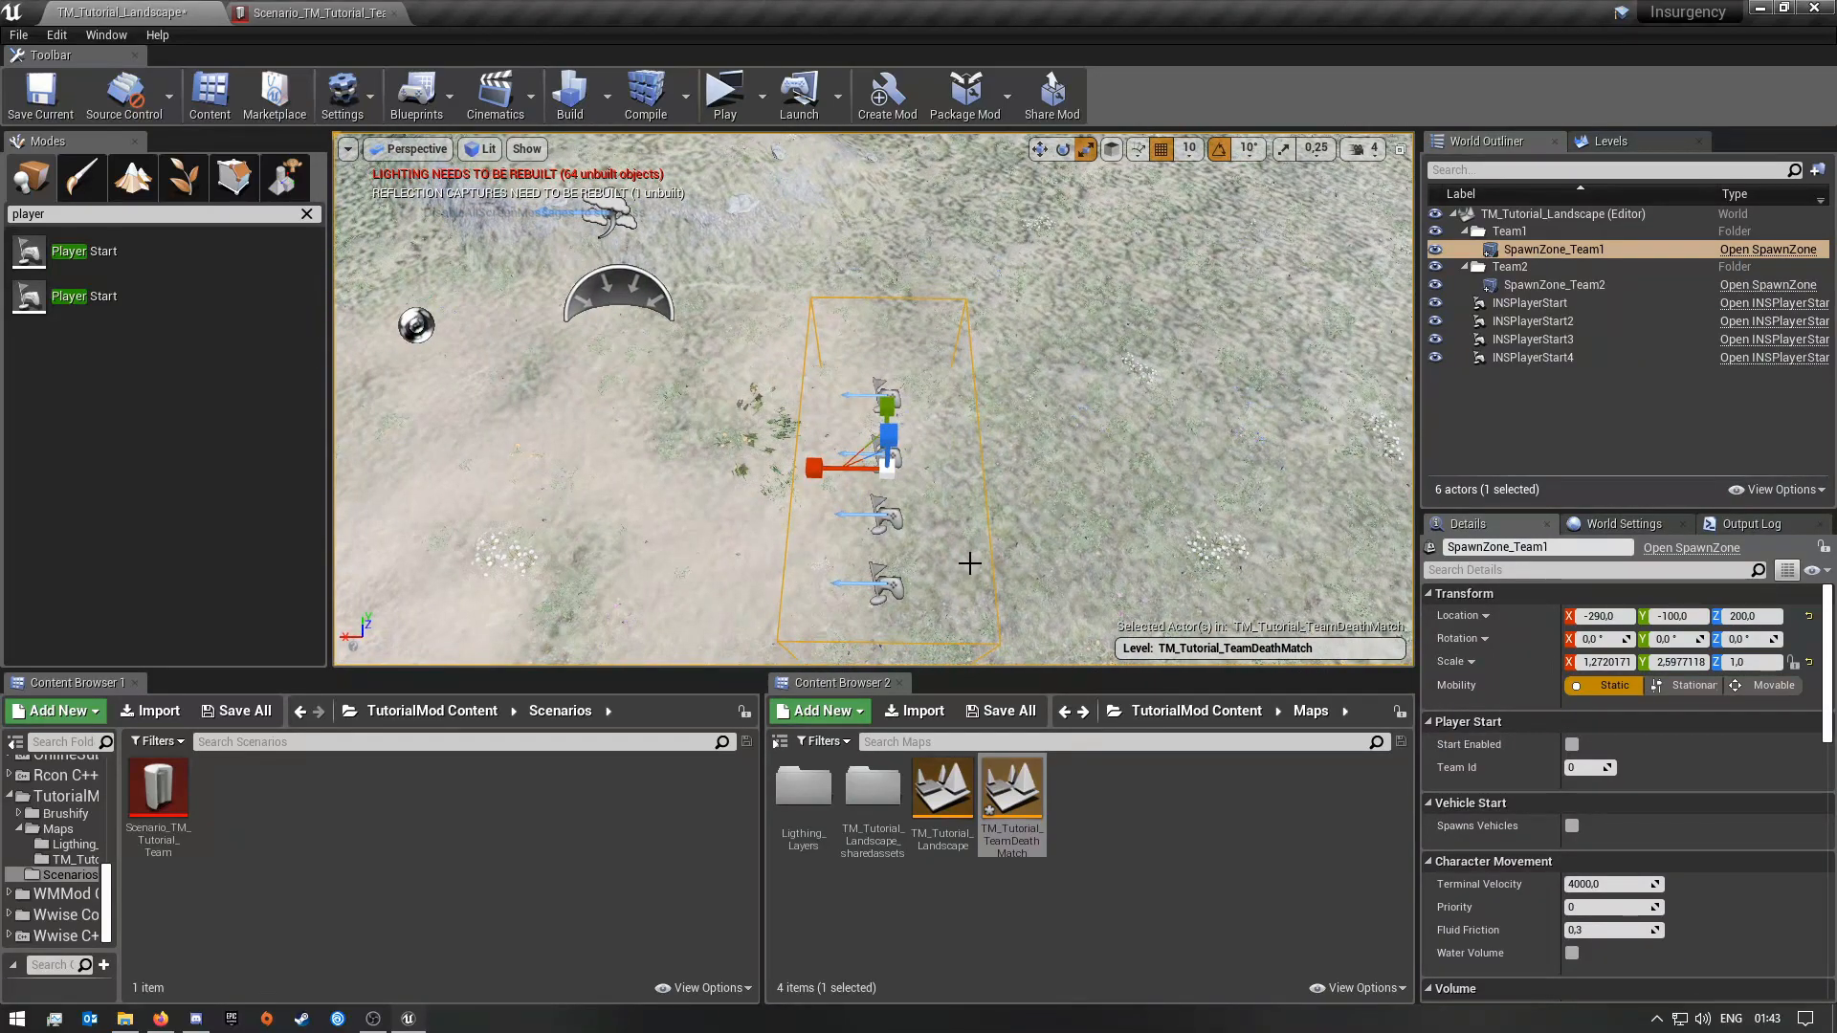
key(w)
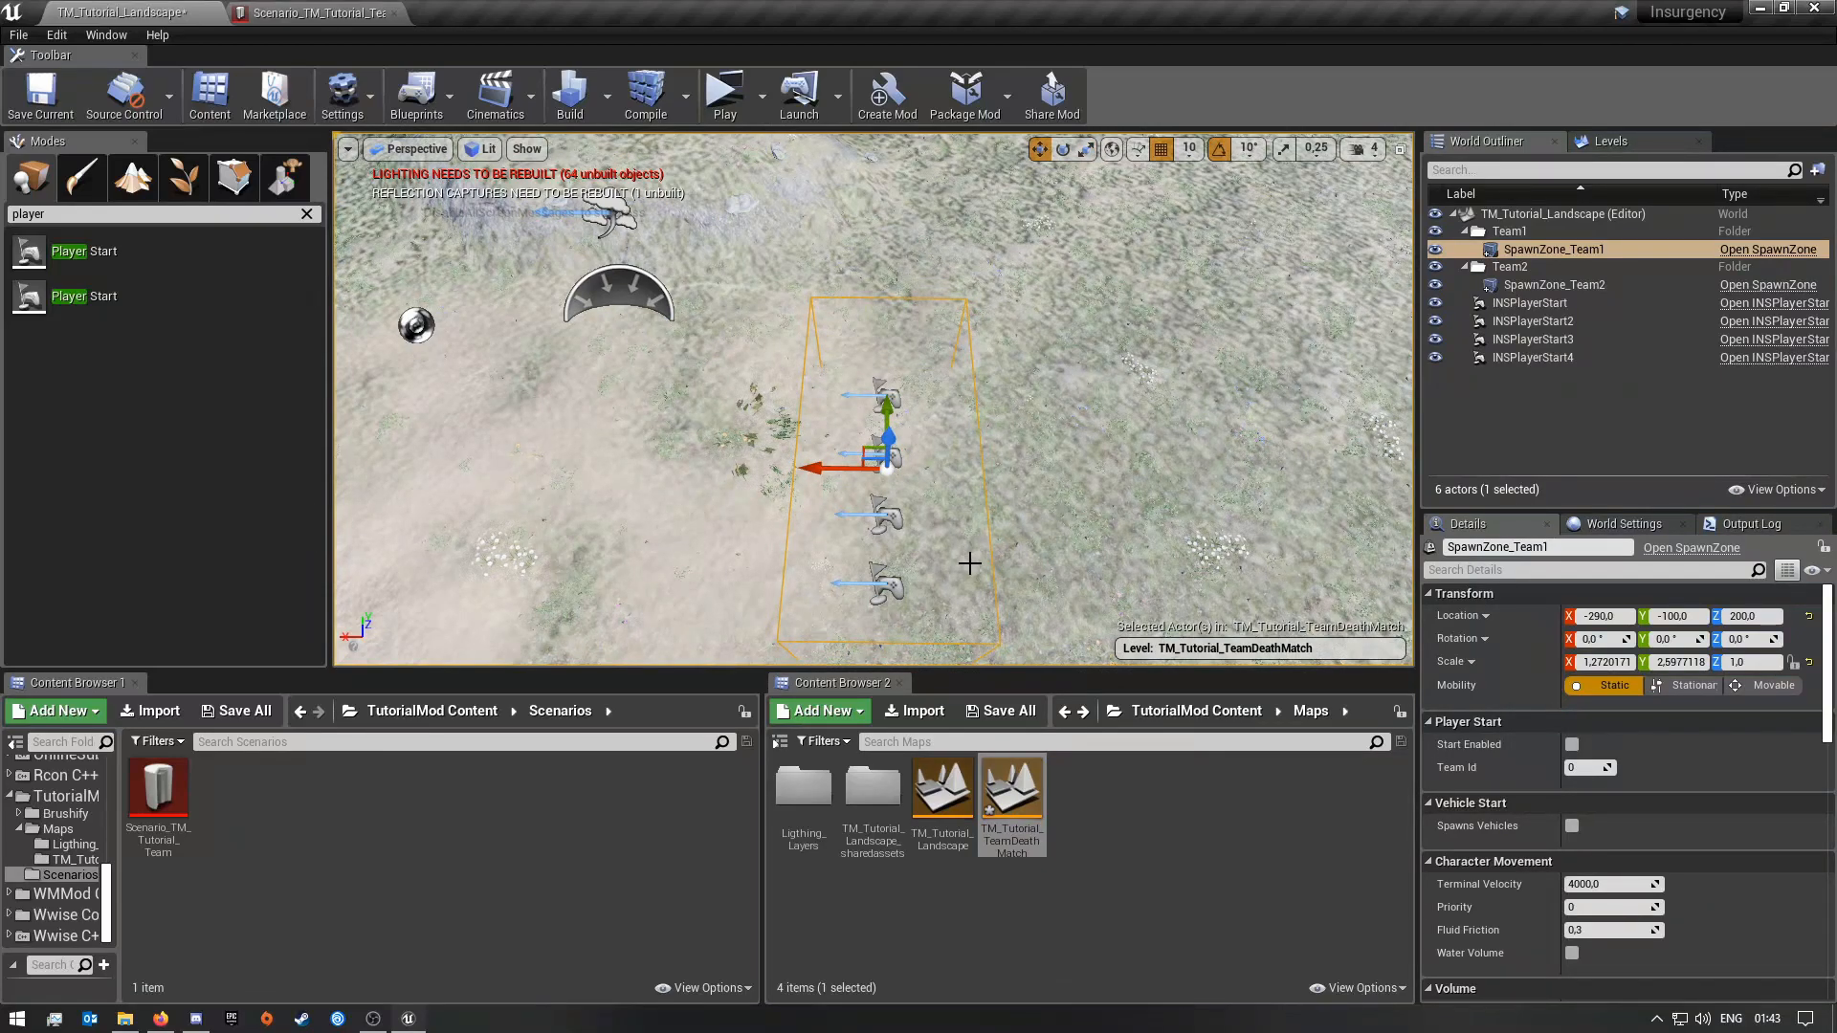
click(1083, 531)
right_drag(1083, 531, 1125, 476)
click(1110, 452)
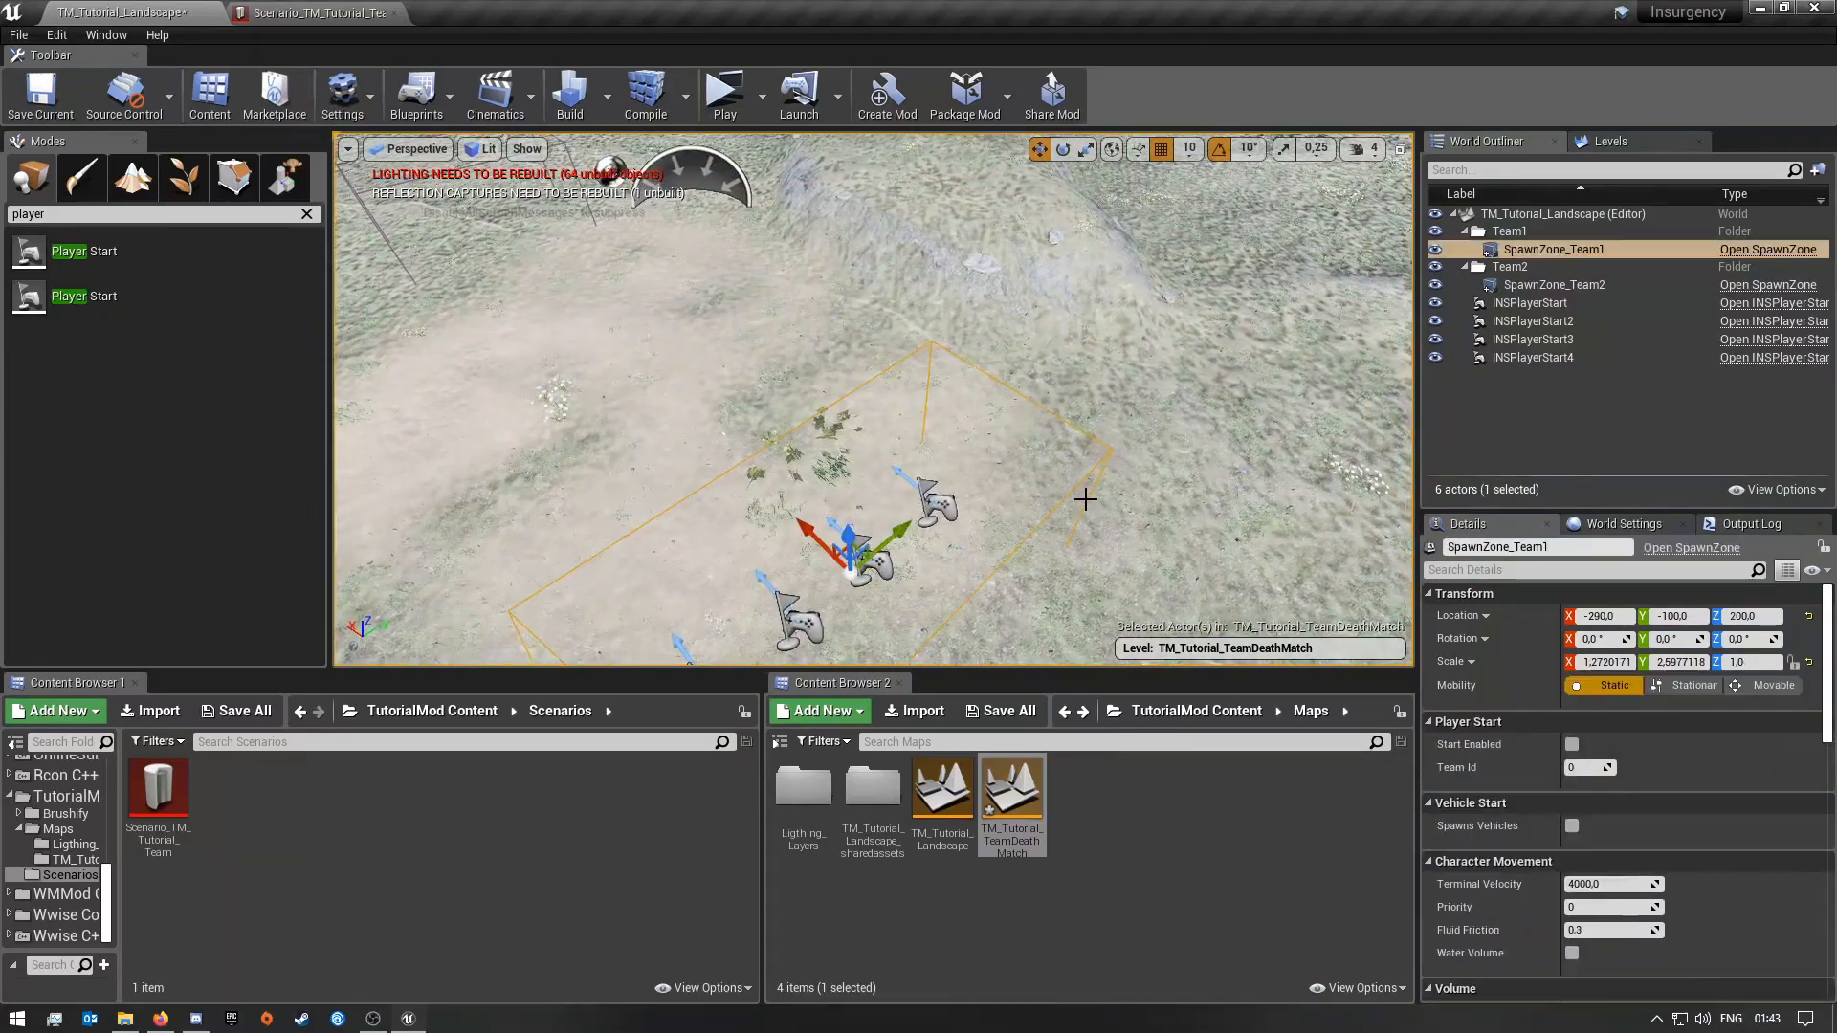
key(e)
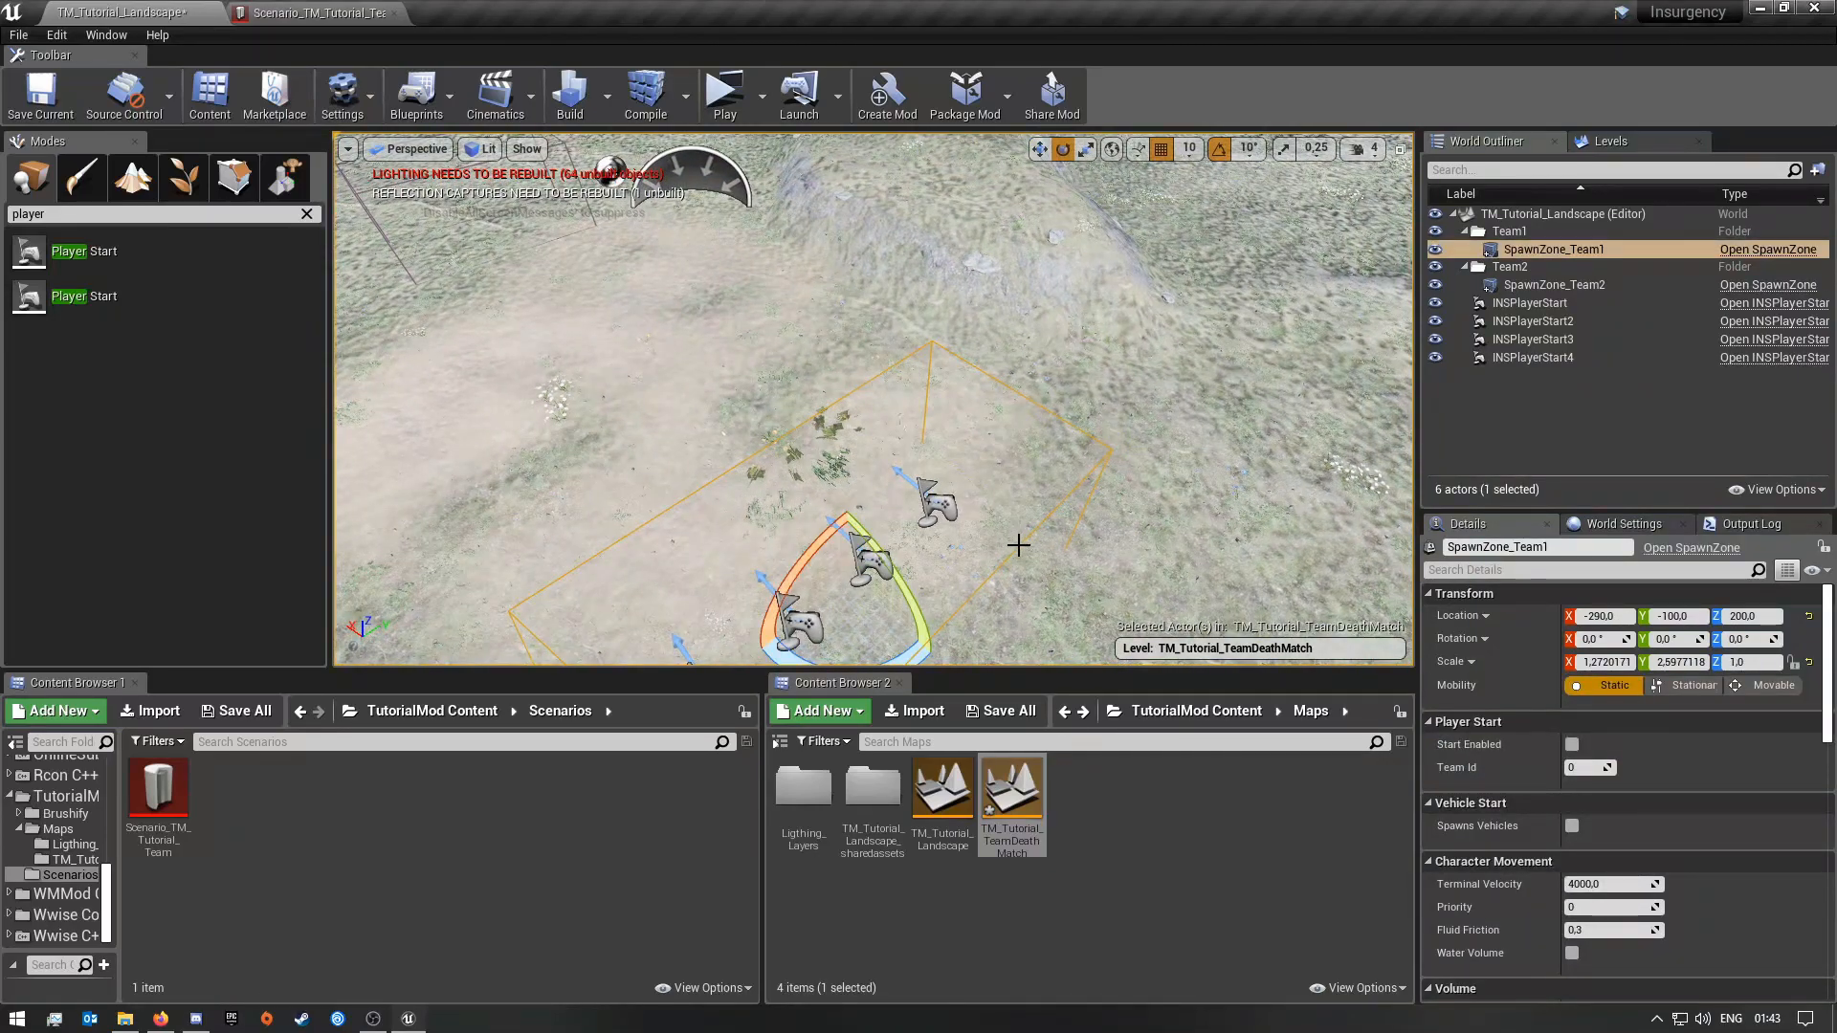
key(f)
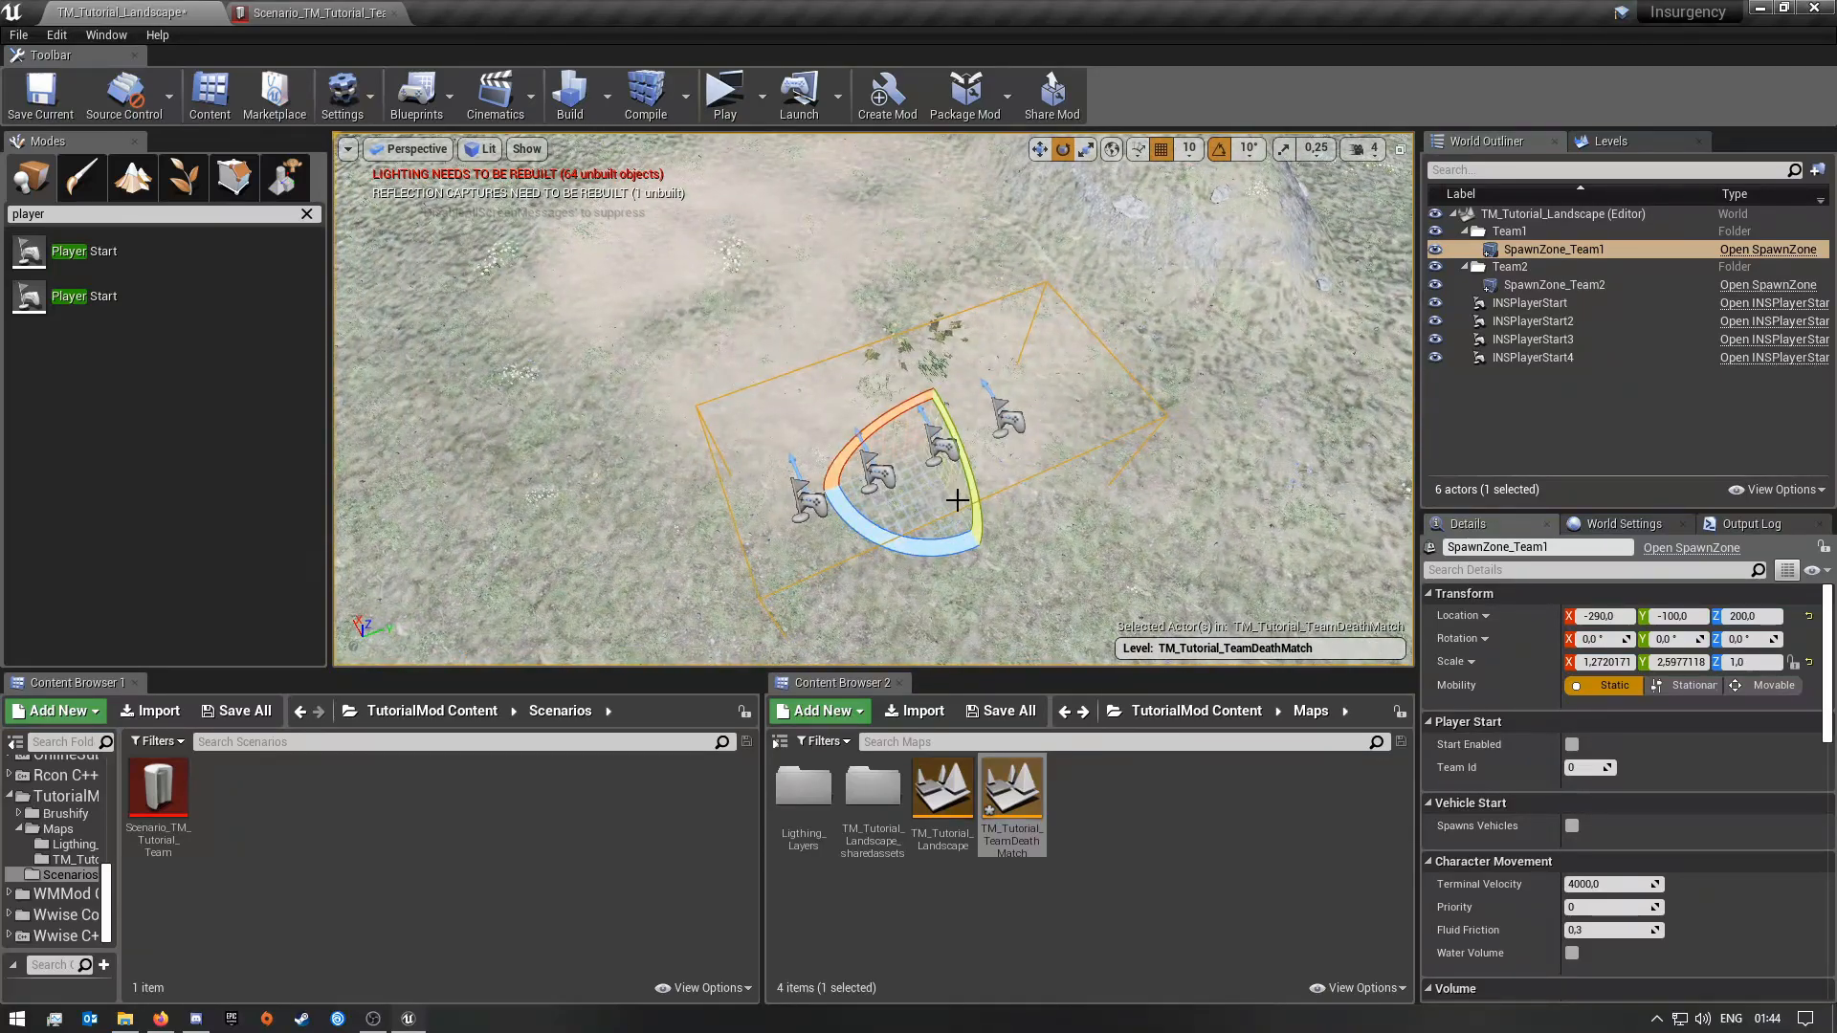
key(w)
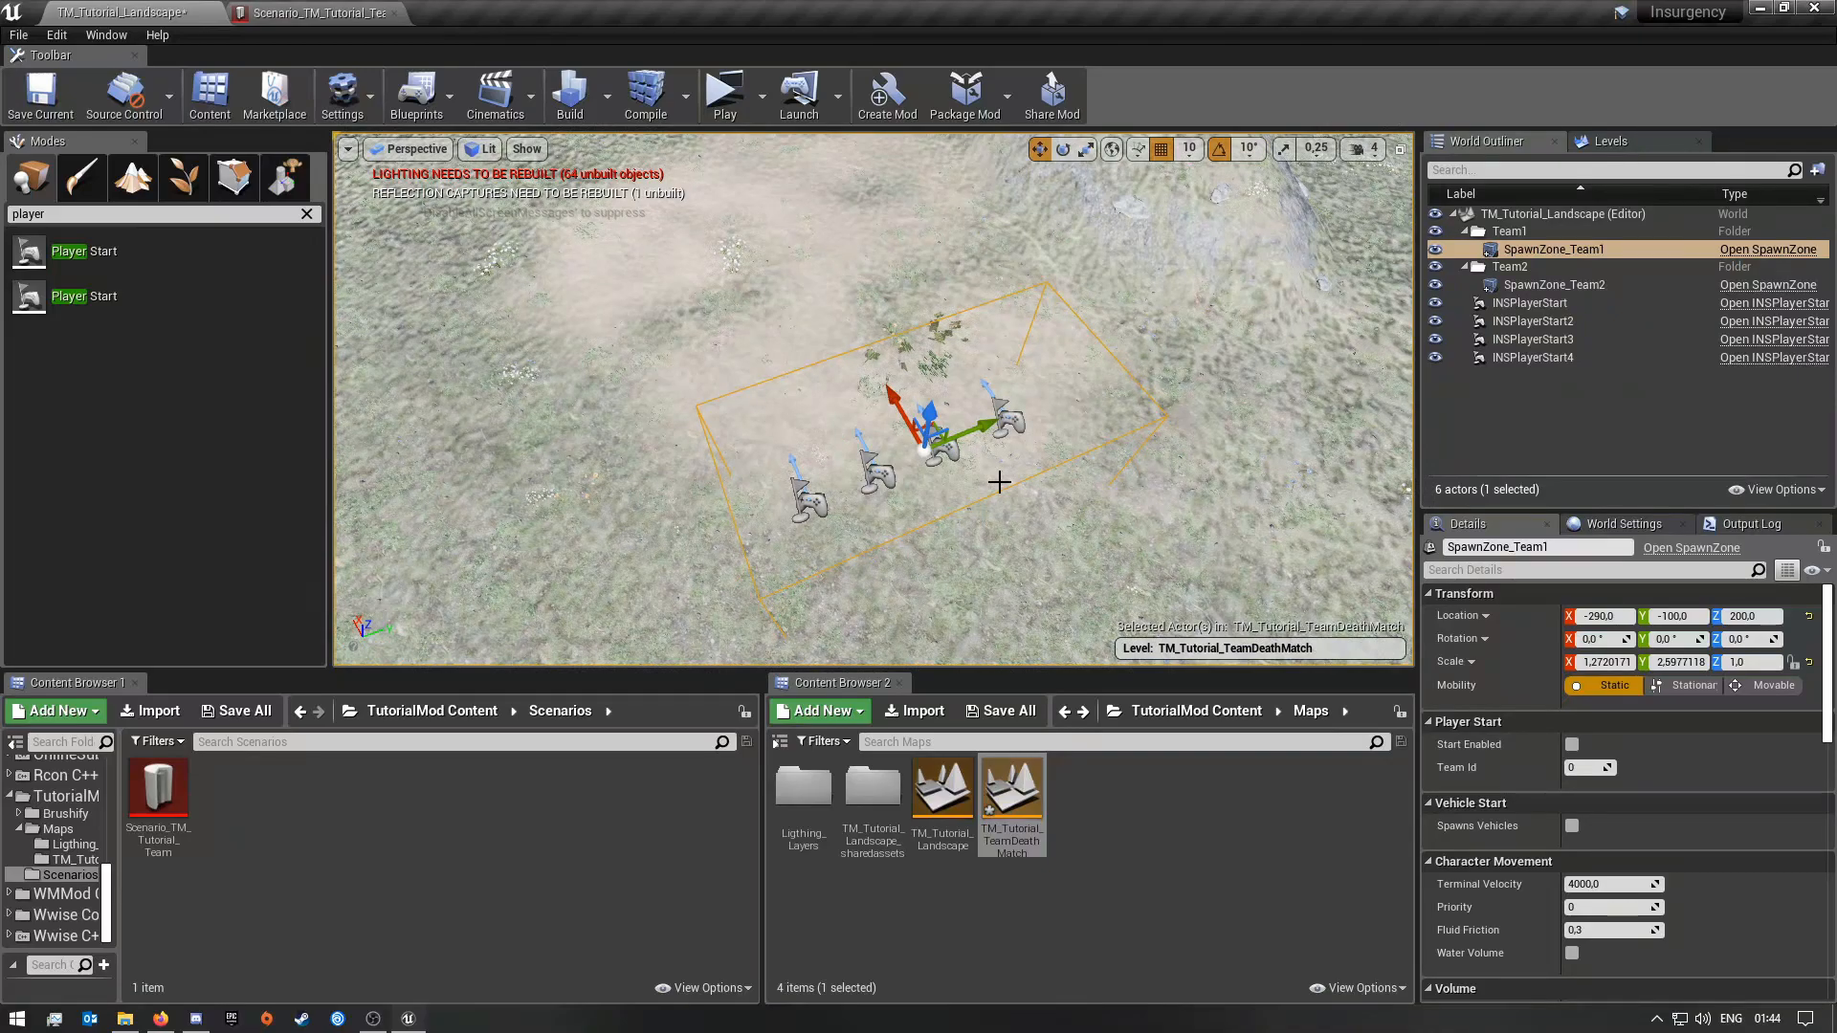
key(e)
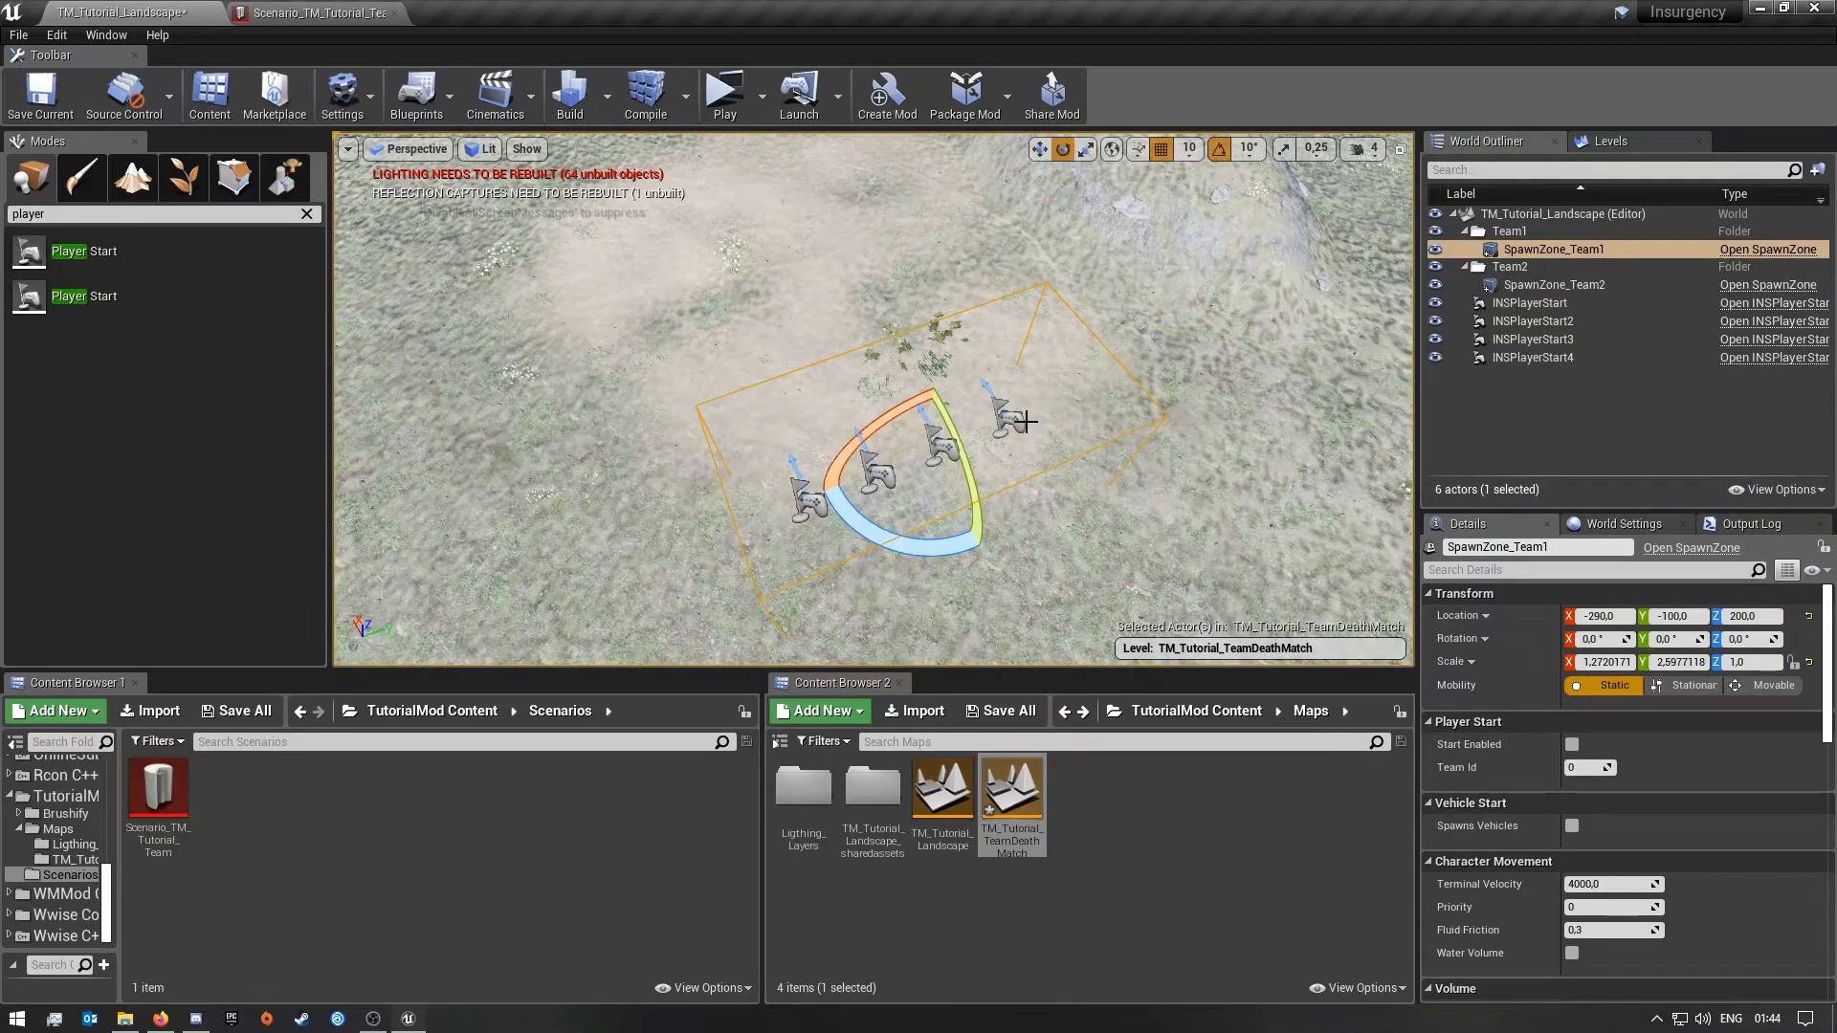
key(w)
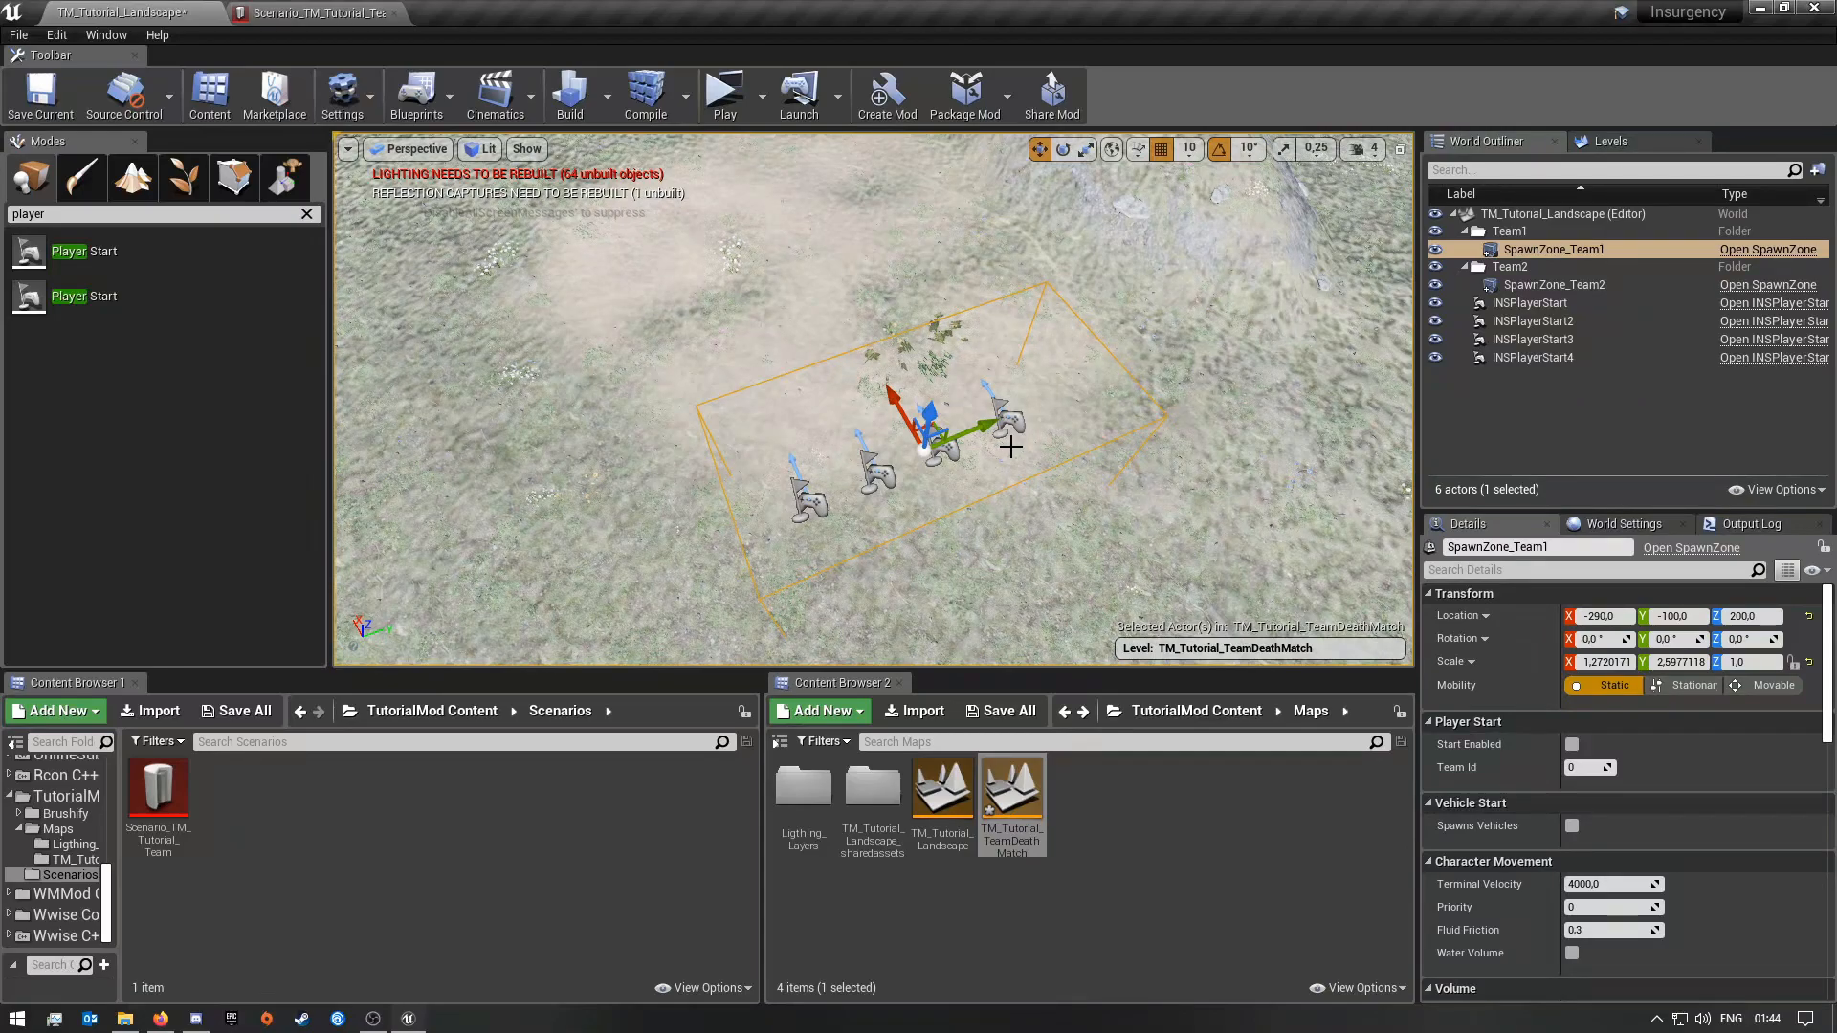
key(e)
key(r)
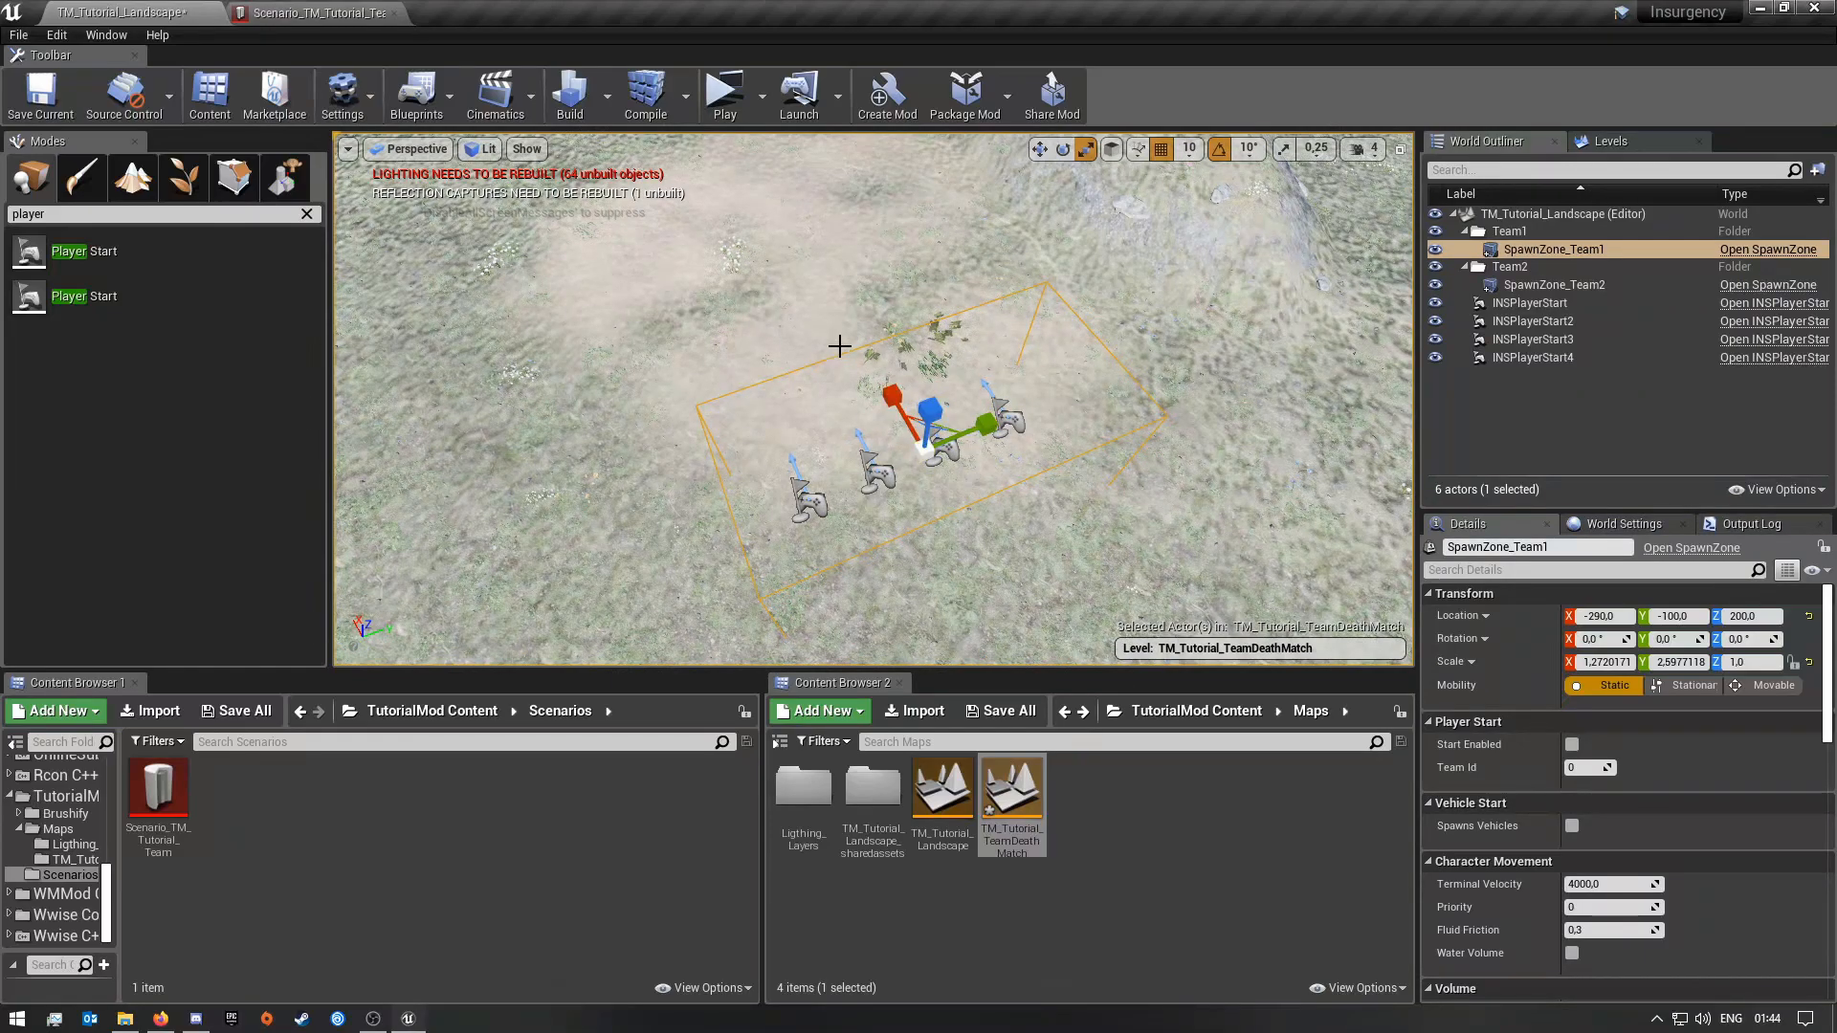
key(w)
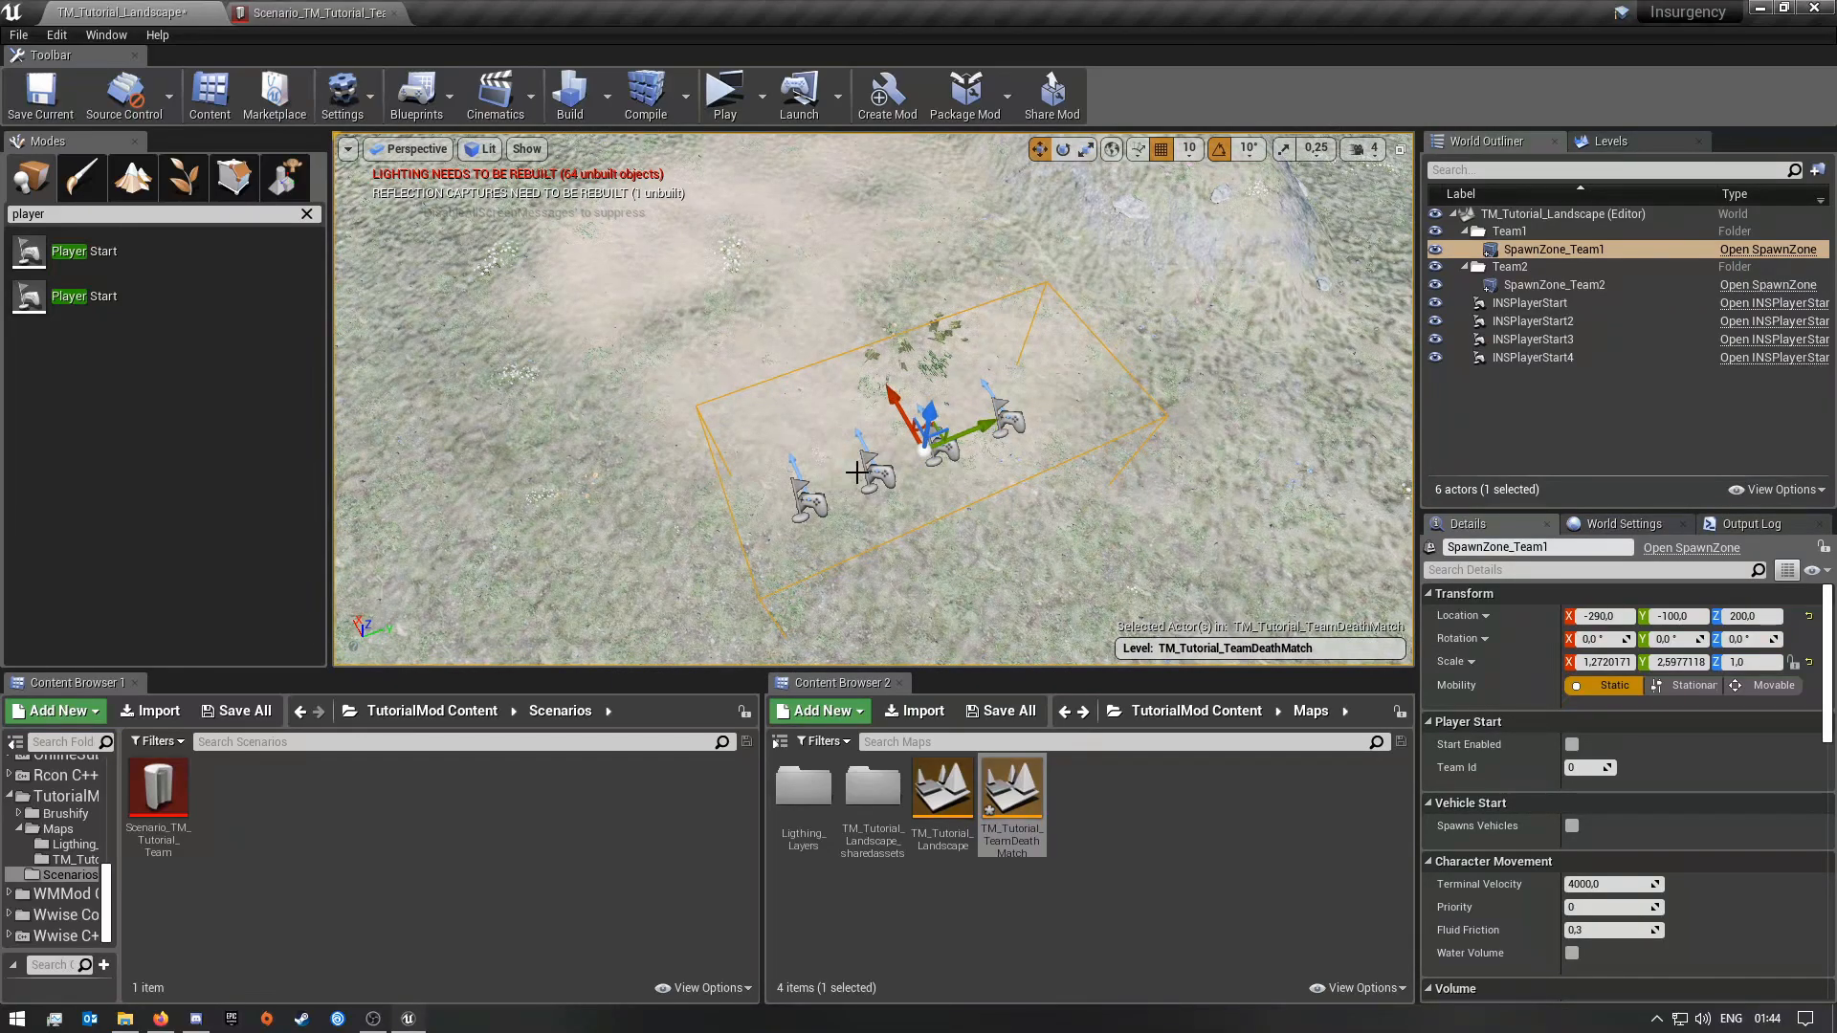
key(e)
right_drag(987, 512, 1005, 551)
key(w)
click(935, 469)
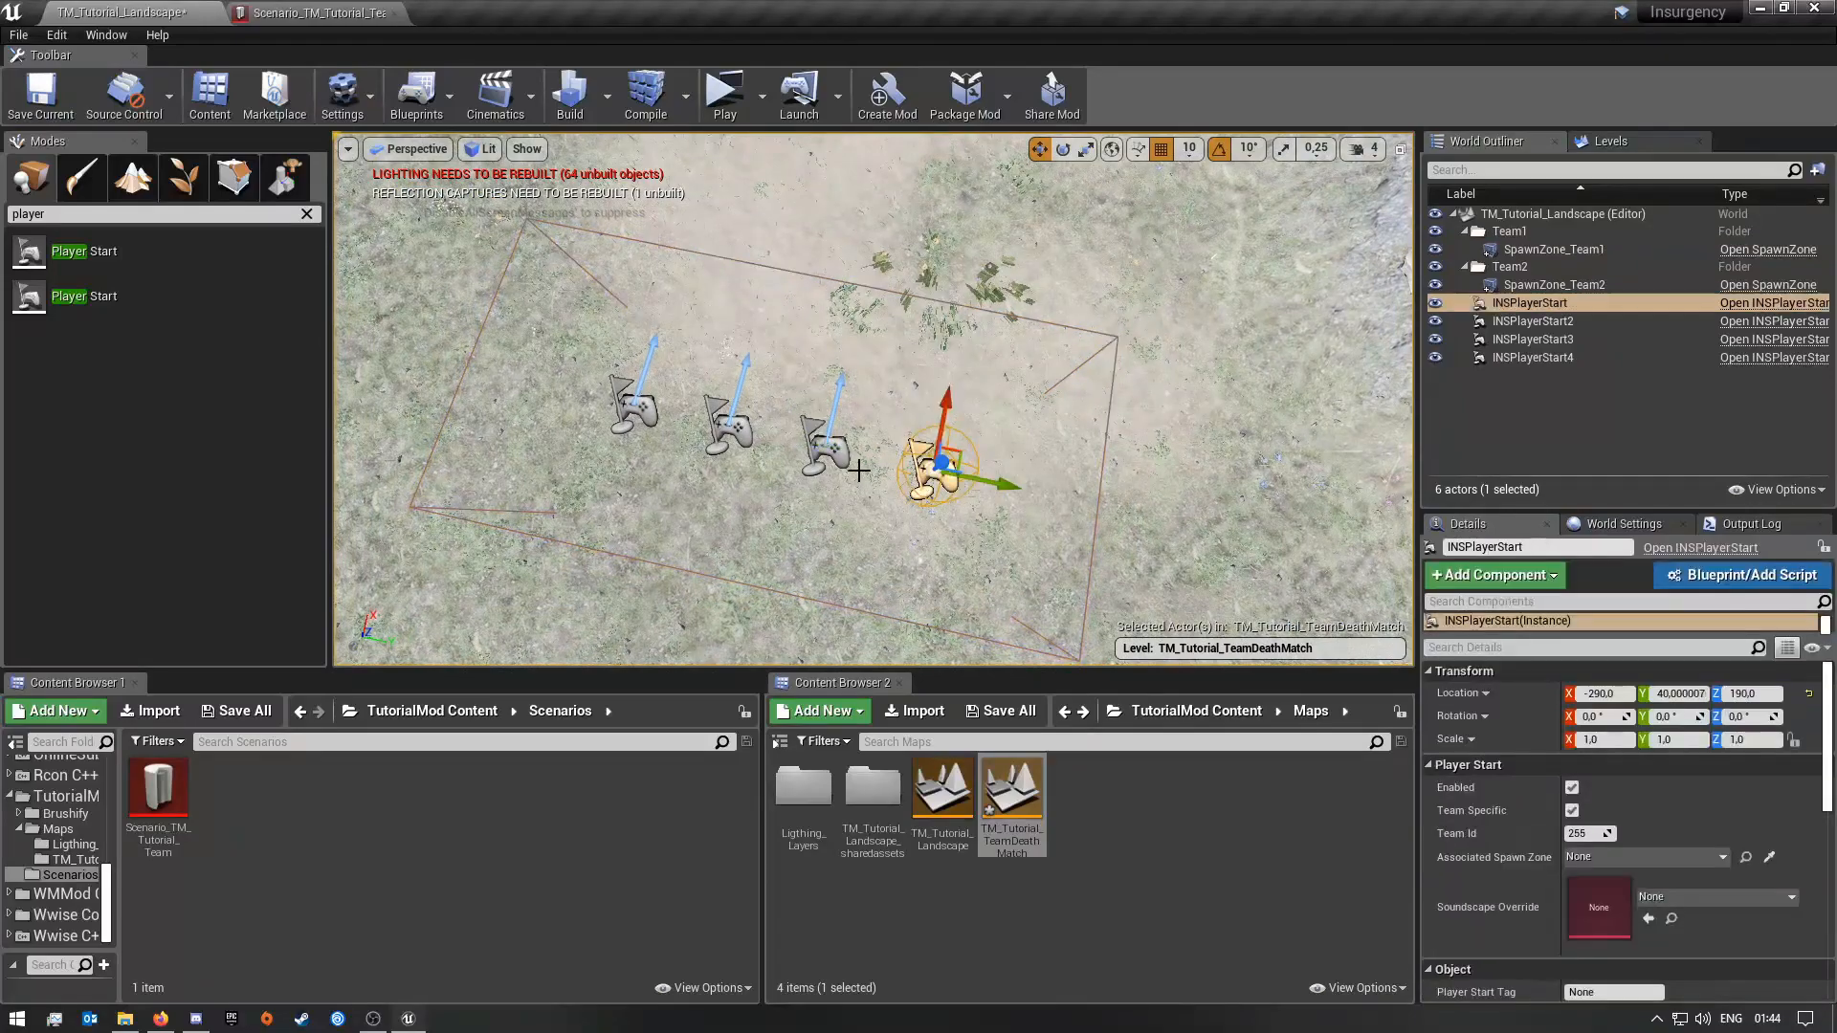
ctrl+click(823, 450)
ctrl+click(725, 436)
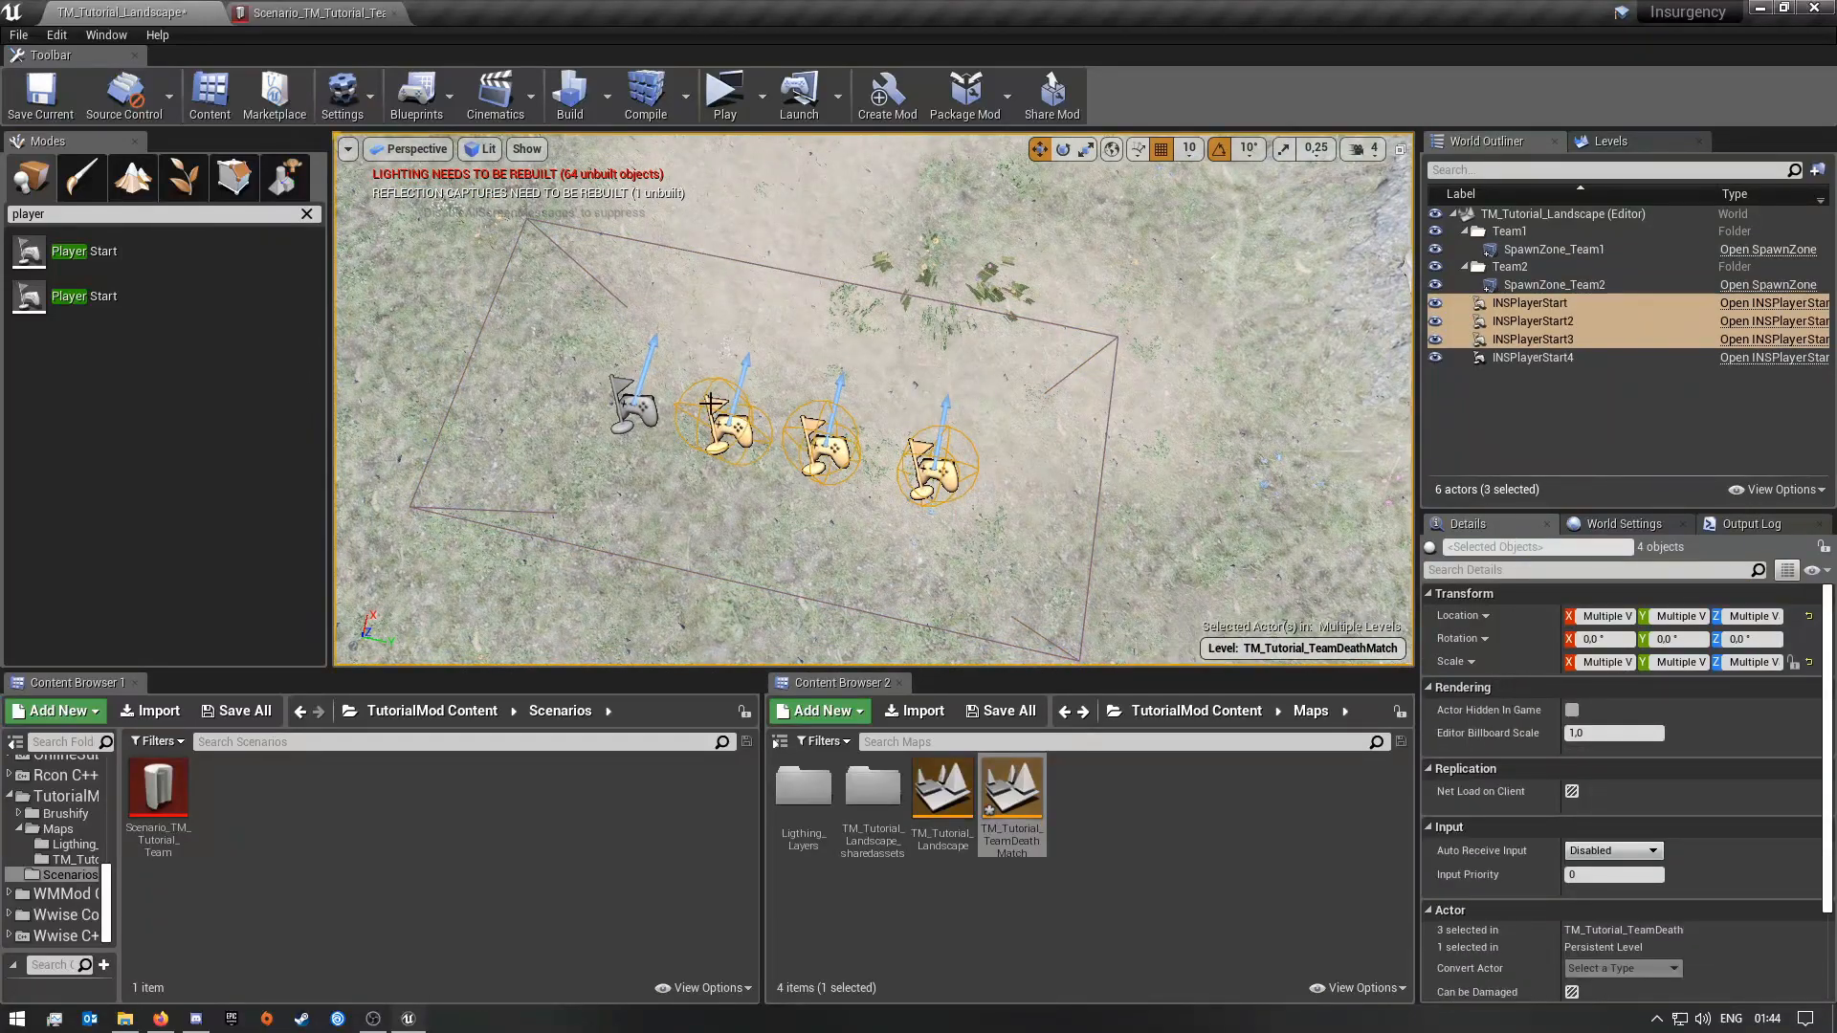
ctrl+click(639, 413)
mouse_move(646, 352)
mouse_down()
mouse_move(641, 372)
mouse_move(642, 351)
mouse_up()
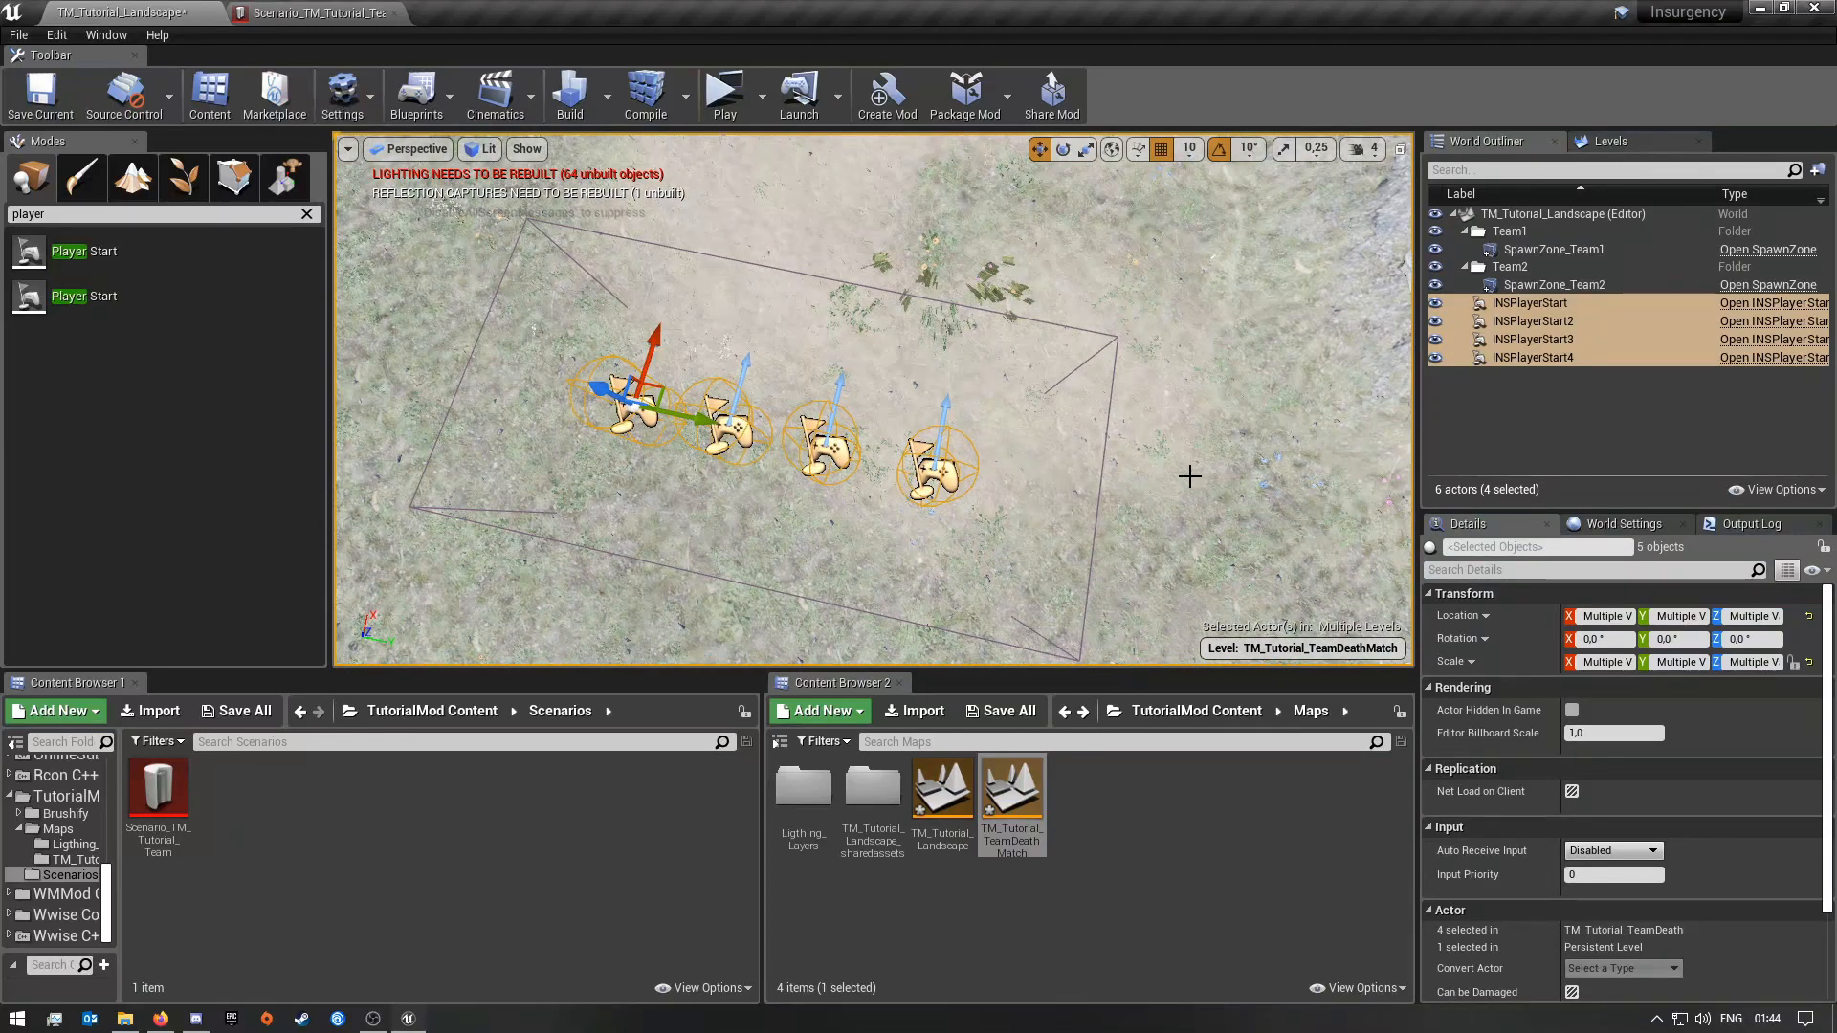
click(1013, 528)
right_drag(1012, 528, 899, 354)
key(Escape)
Step: Shift the four Team 1 player starts back to X -310 and duplicate the row into the Team 2 spawn zone at X 1000
click(900, 536)
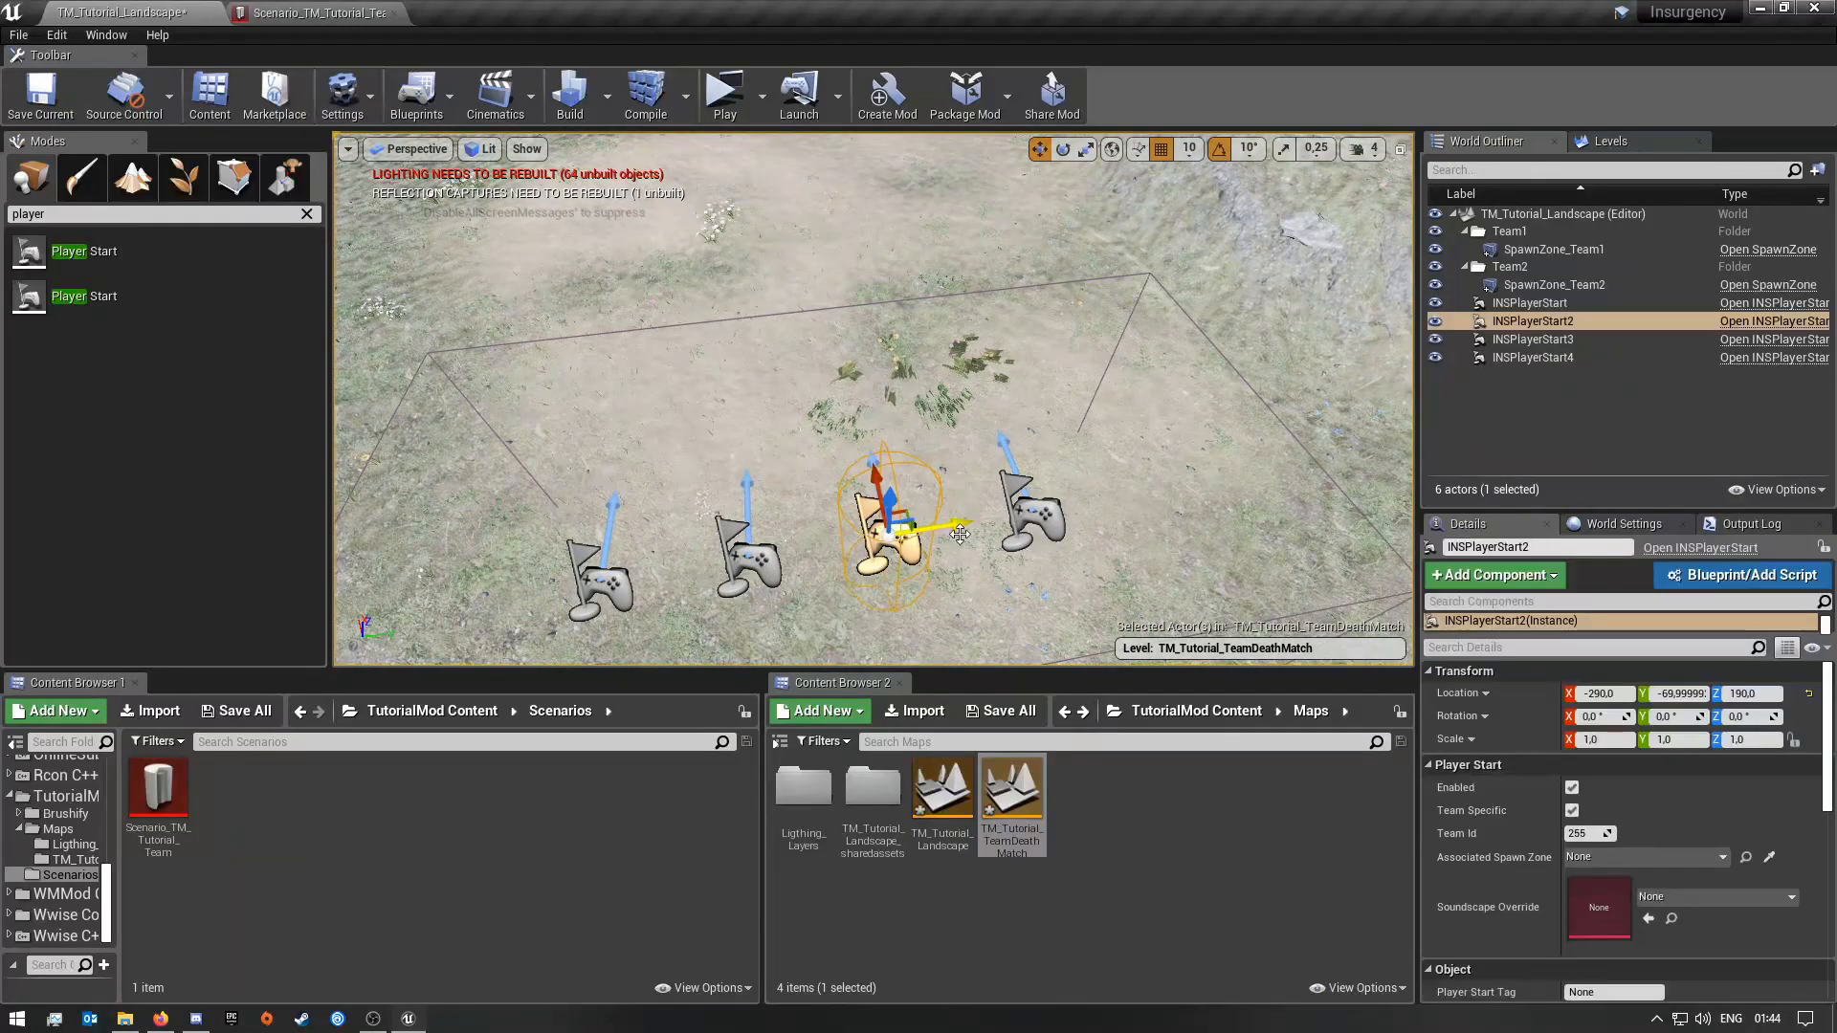
ctrl+click(1026, 510)
ctrl+click(747, 563)
ctrl+click(598, 579)
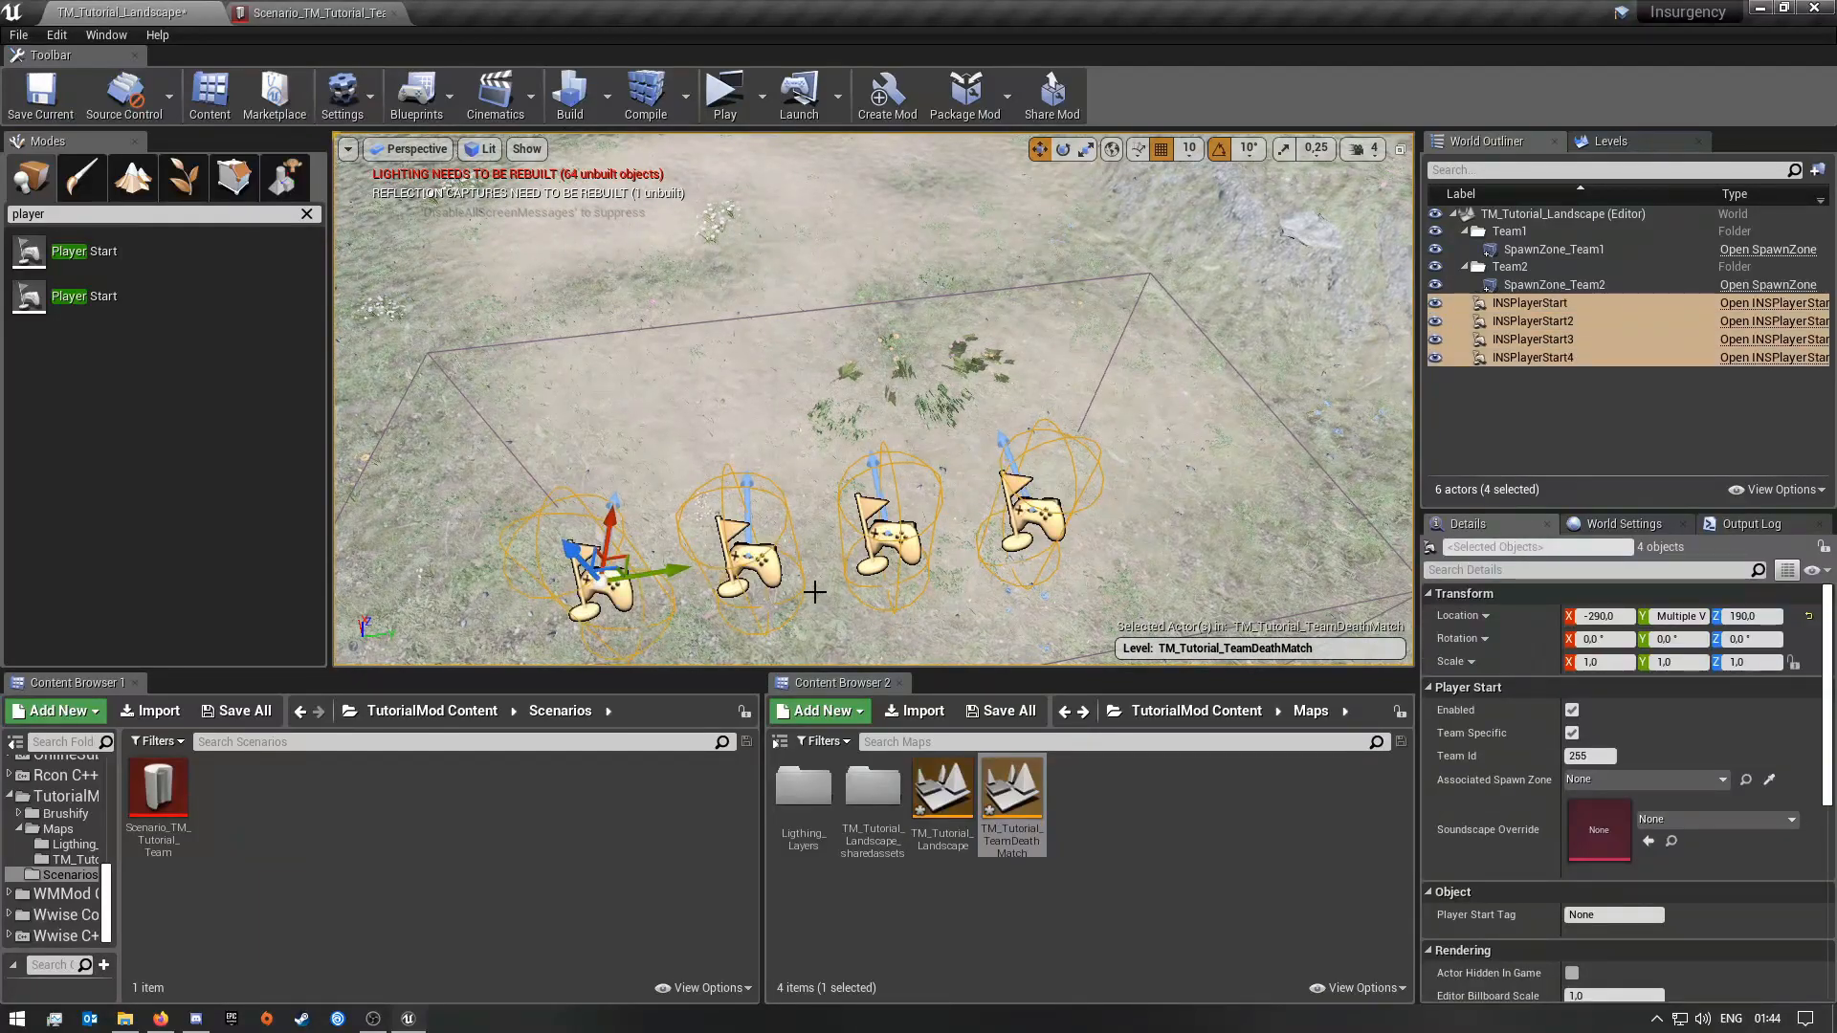
key(f)
right_drag(812, 560, 857, 510)
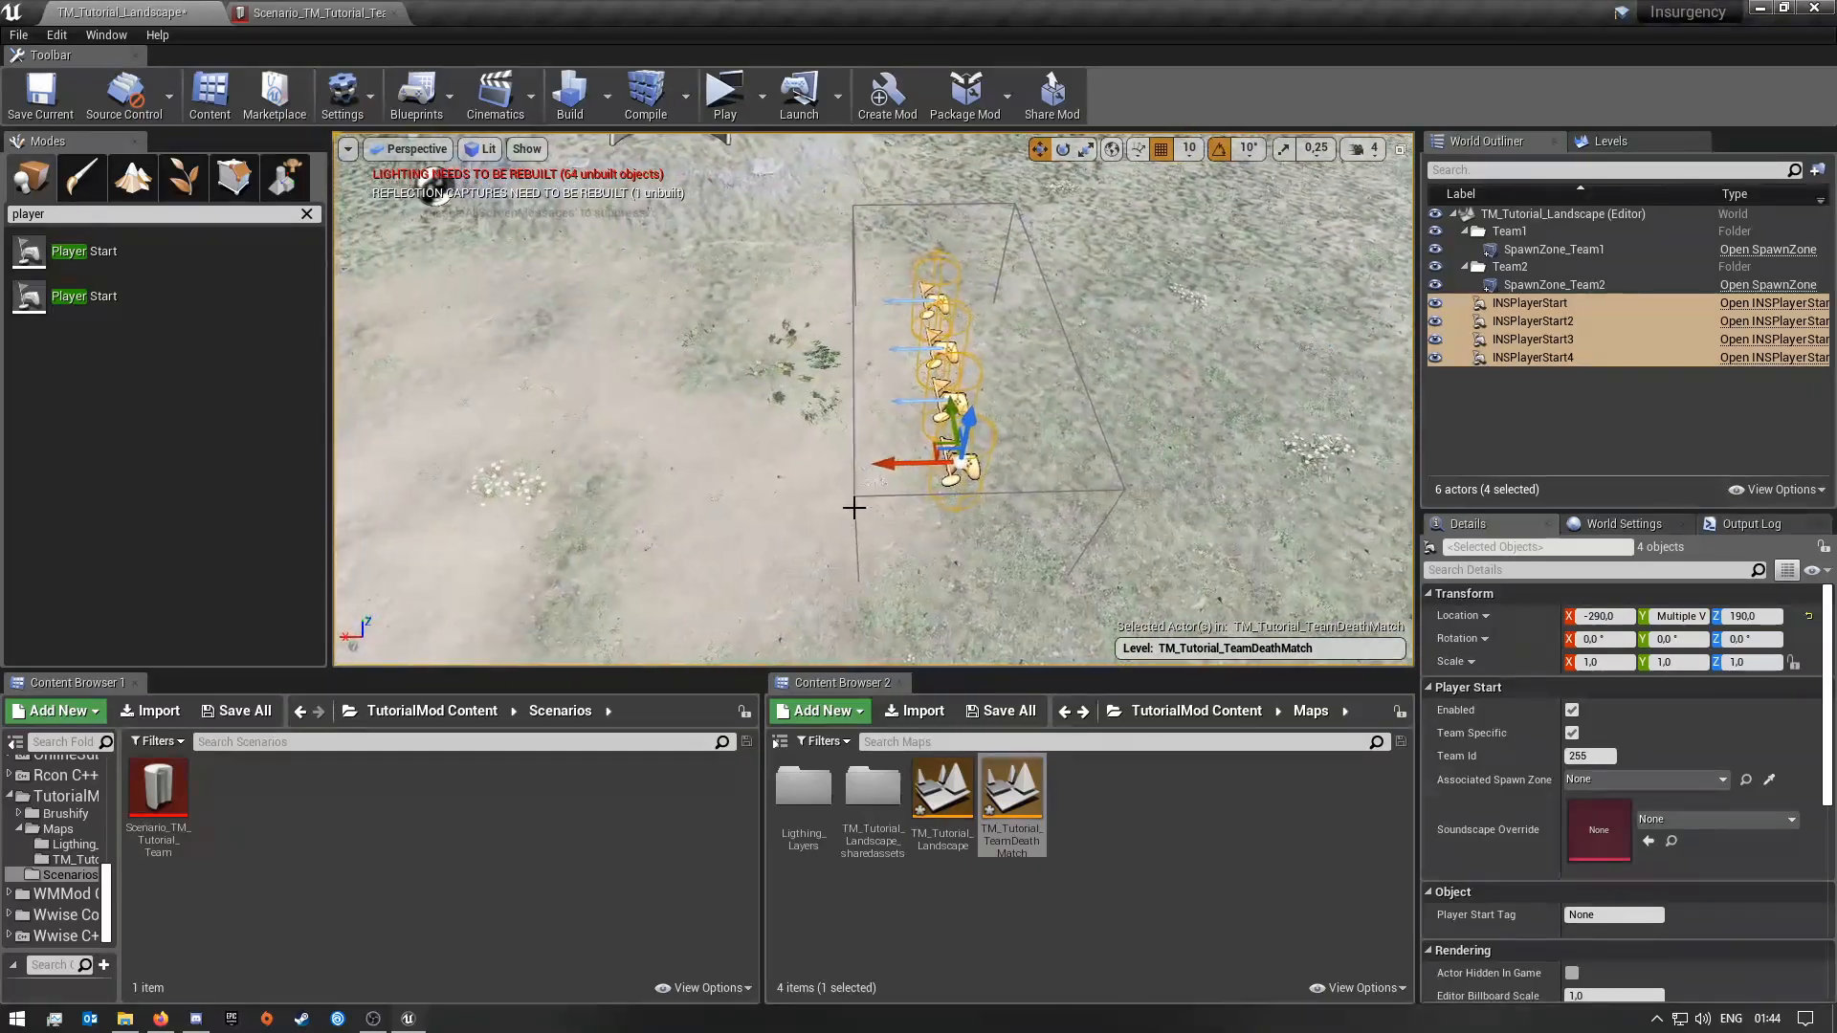
drag(899, 463, 915, 463)
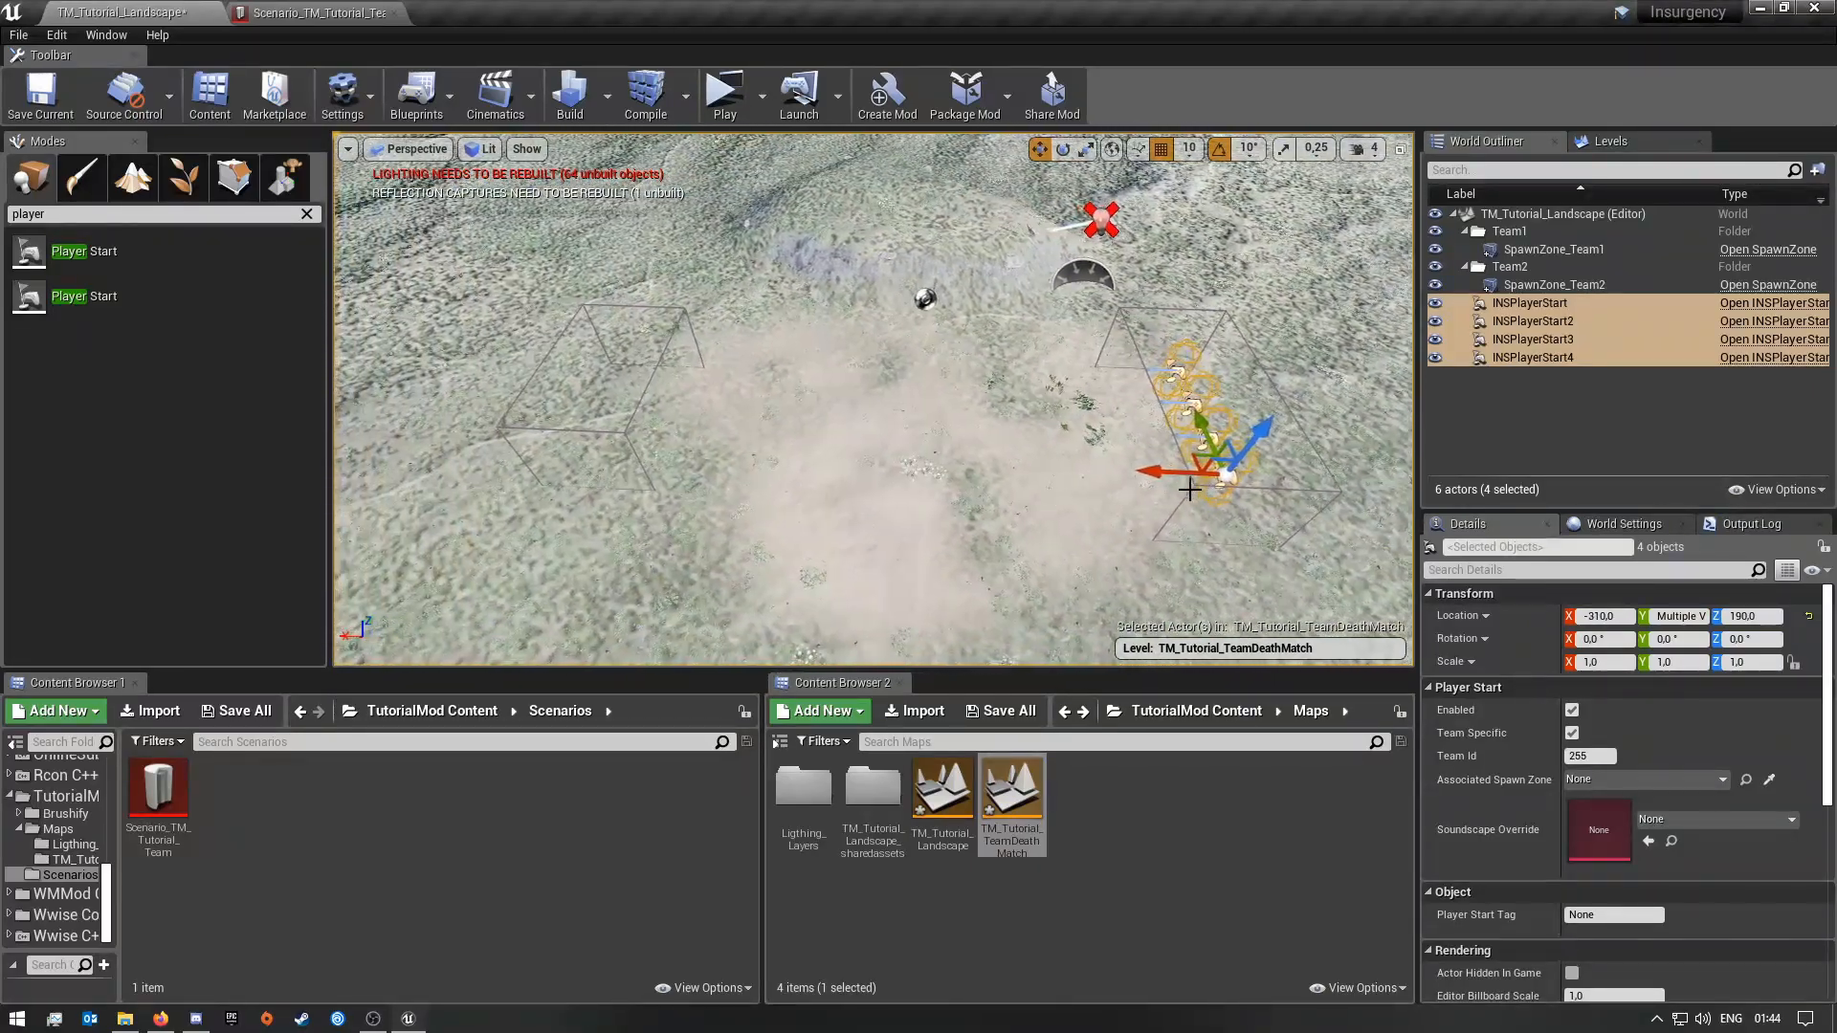
key(ctrl+w)
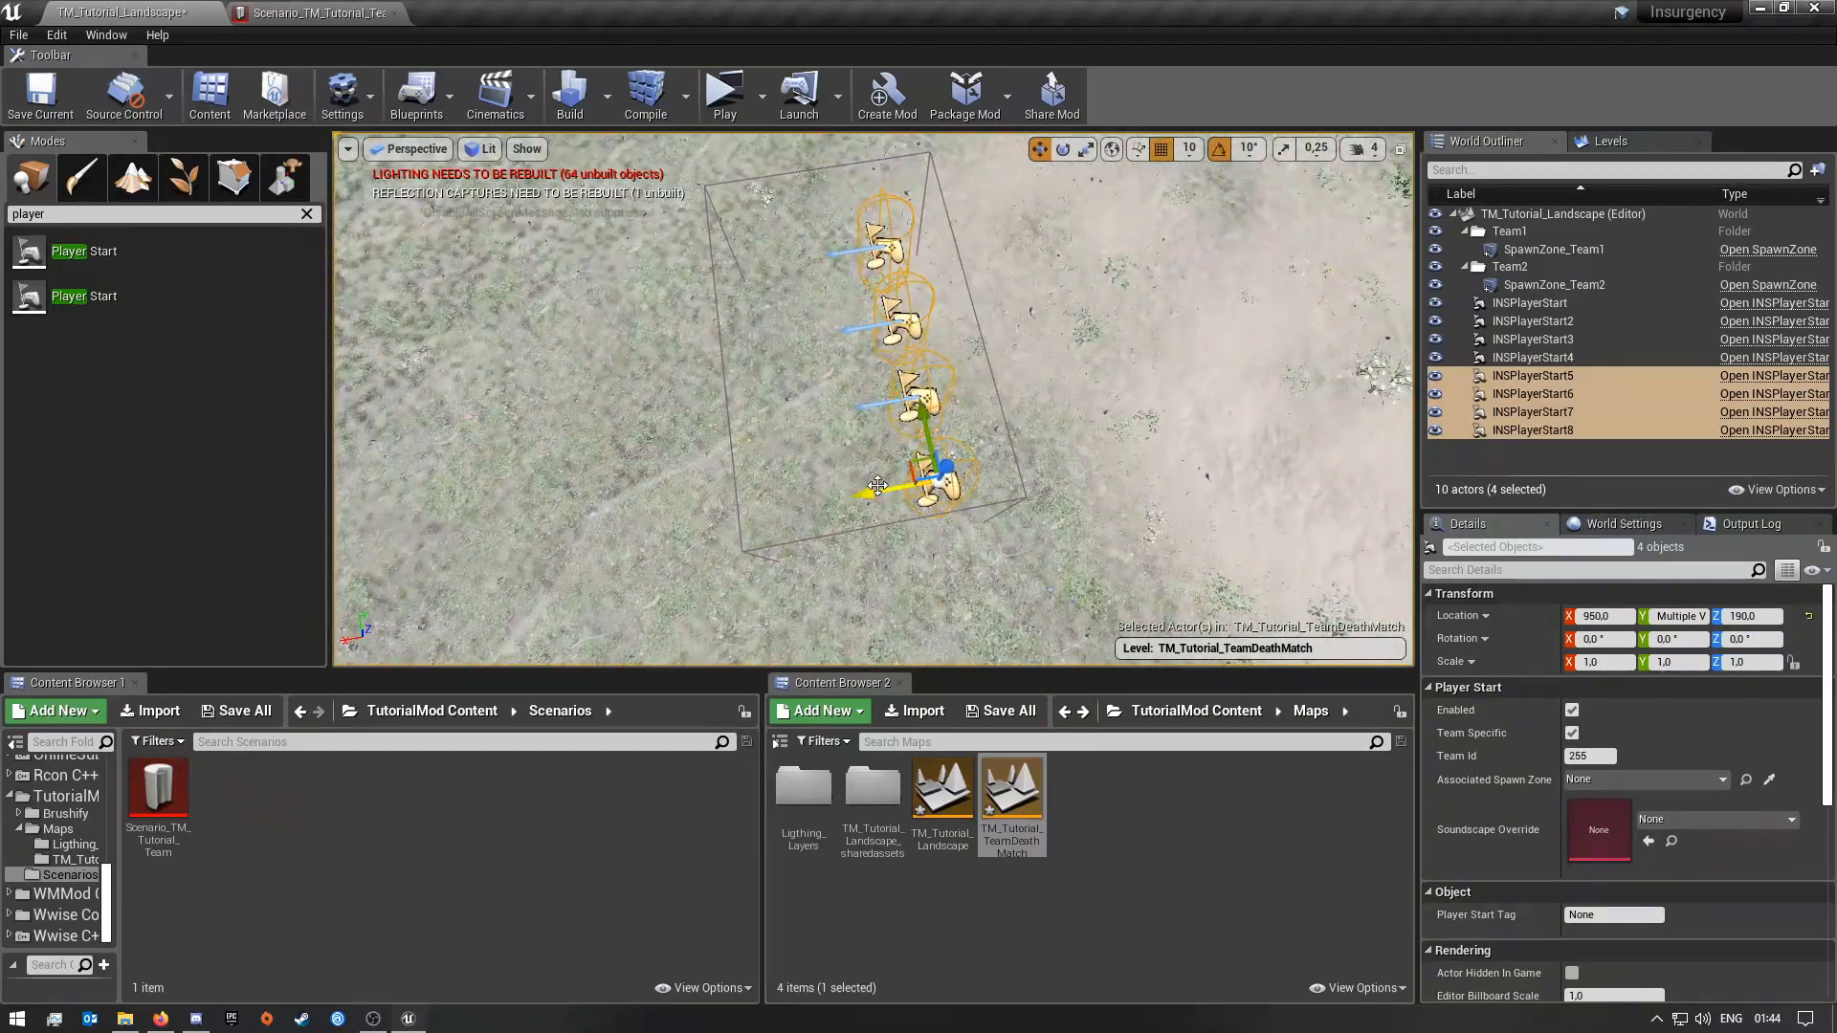
right_drag(847, 518, 935, 520)
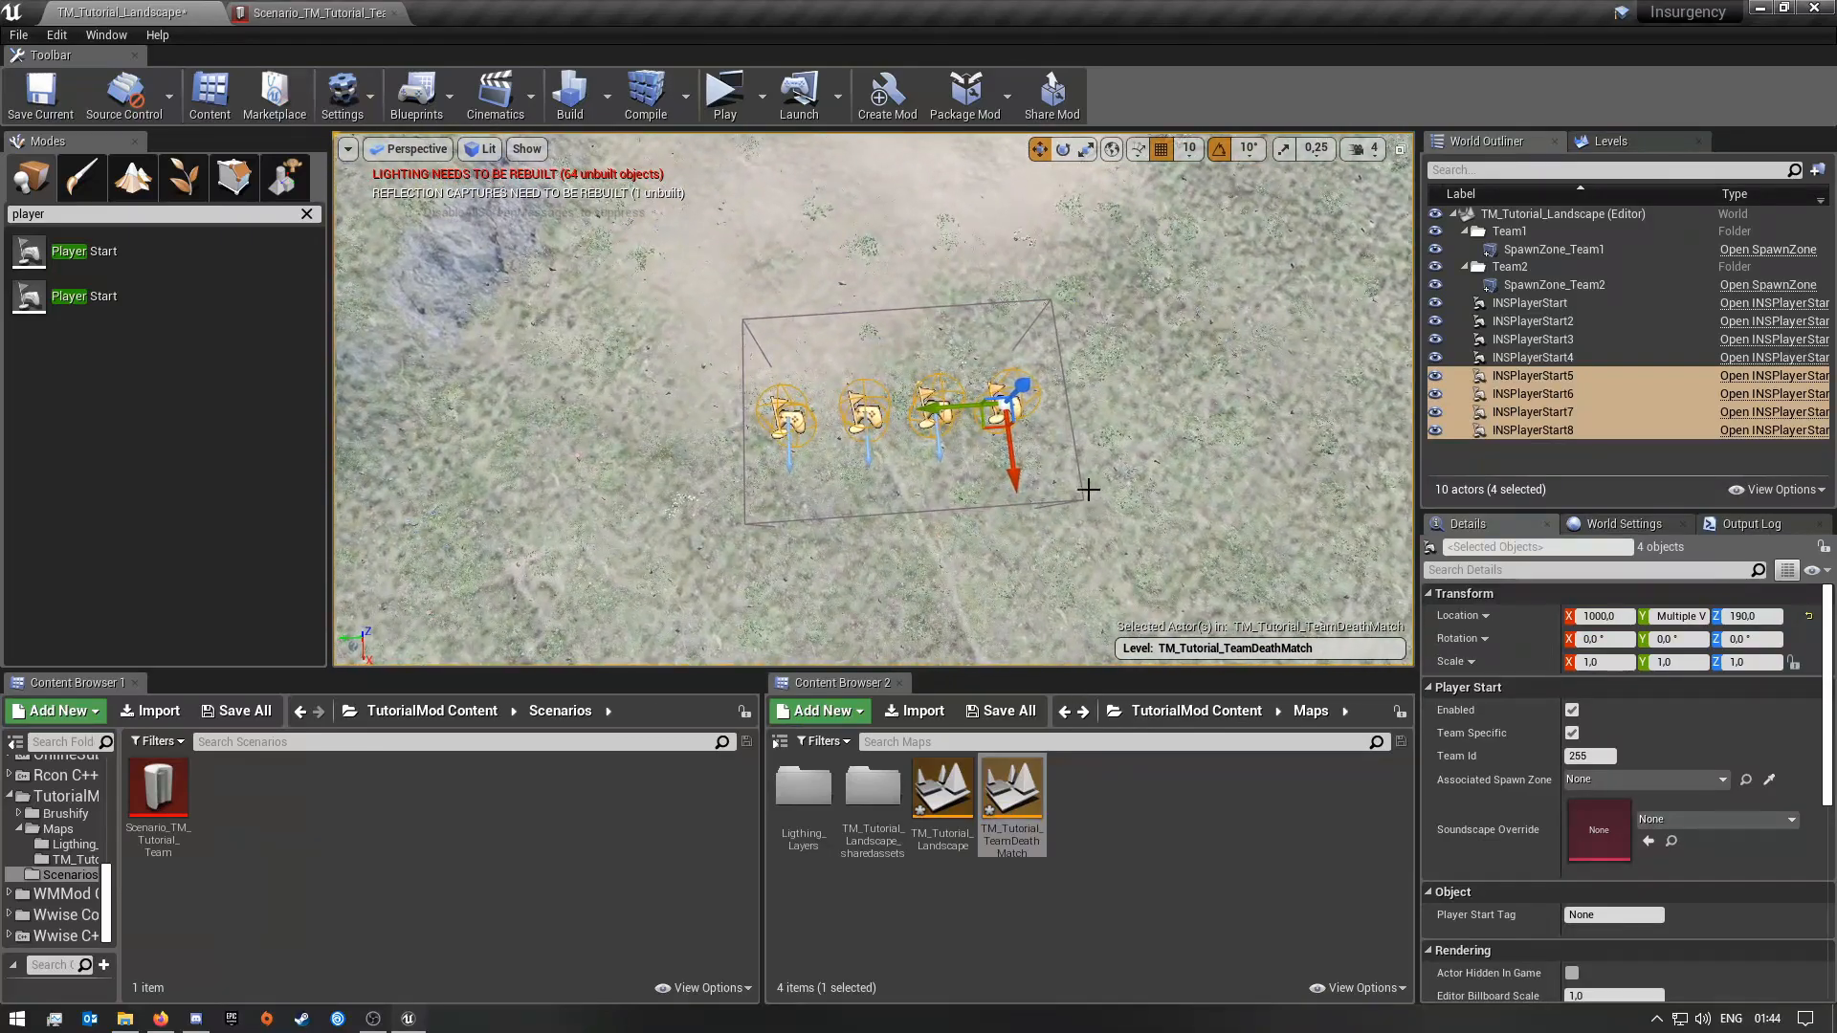
Step: Scale SpawnZone_Team2 to about 2.66 in Y so it extends evenly past its row of player starts
click(1081, 493)
key(e)
key(r)
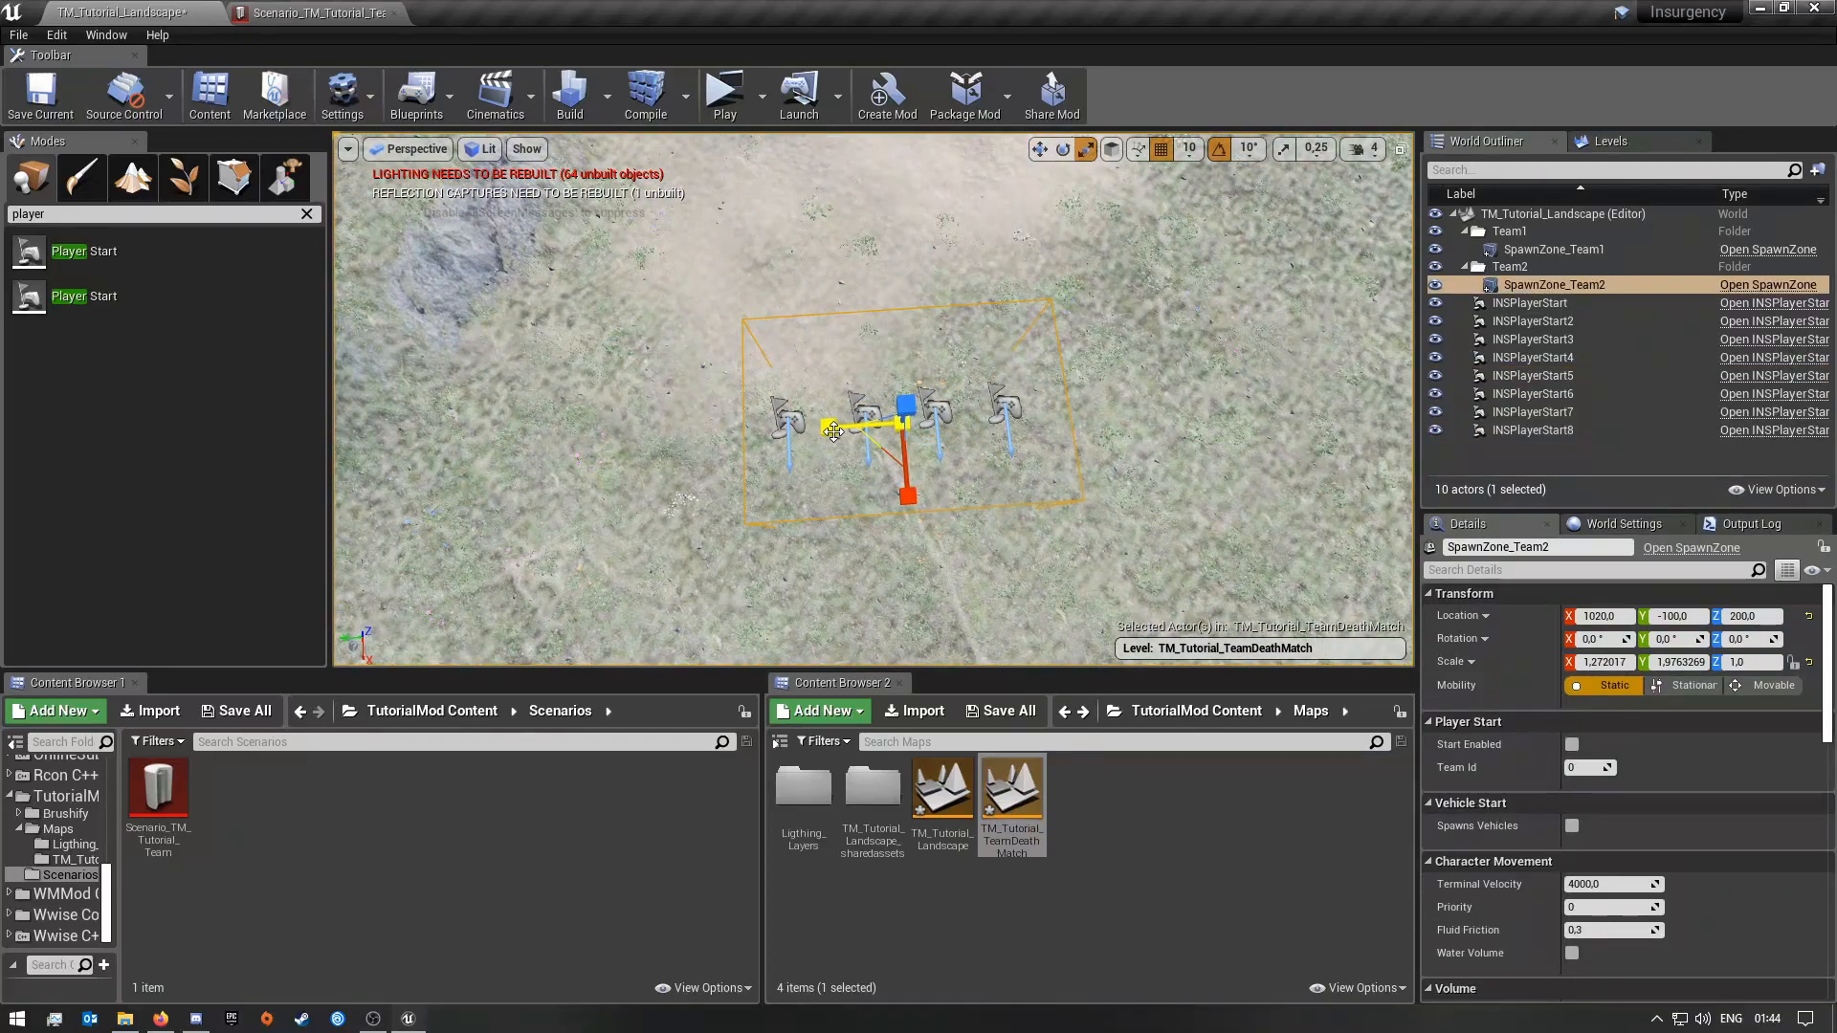
Step: Rotate the four Team 2 player starts 180° about Z and move them back inside their spawn zone at about X 1040
click(942, 416)
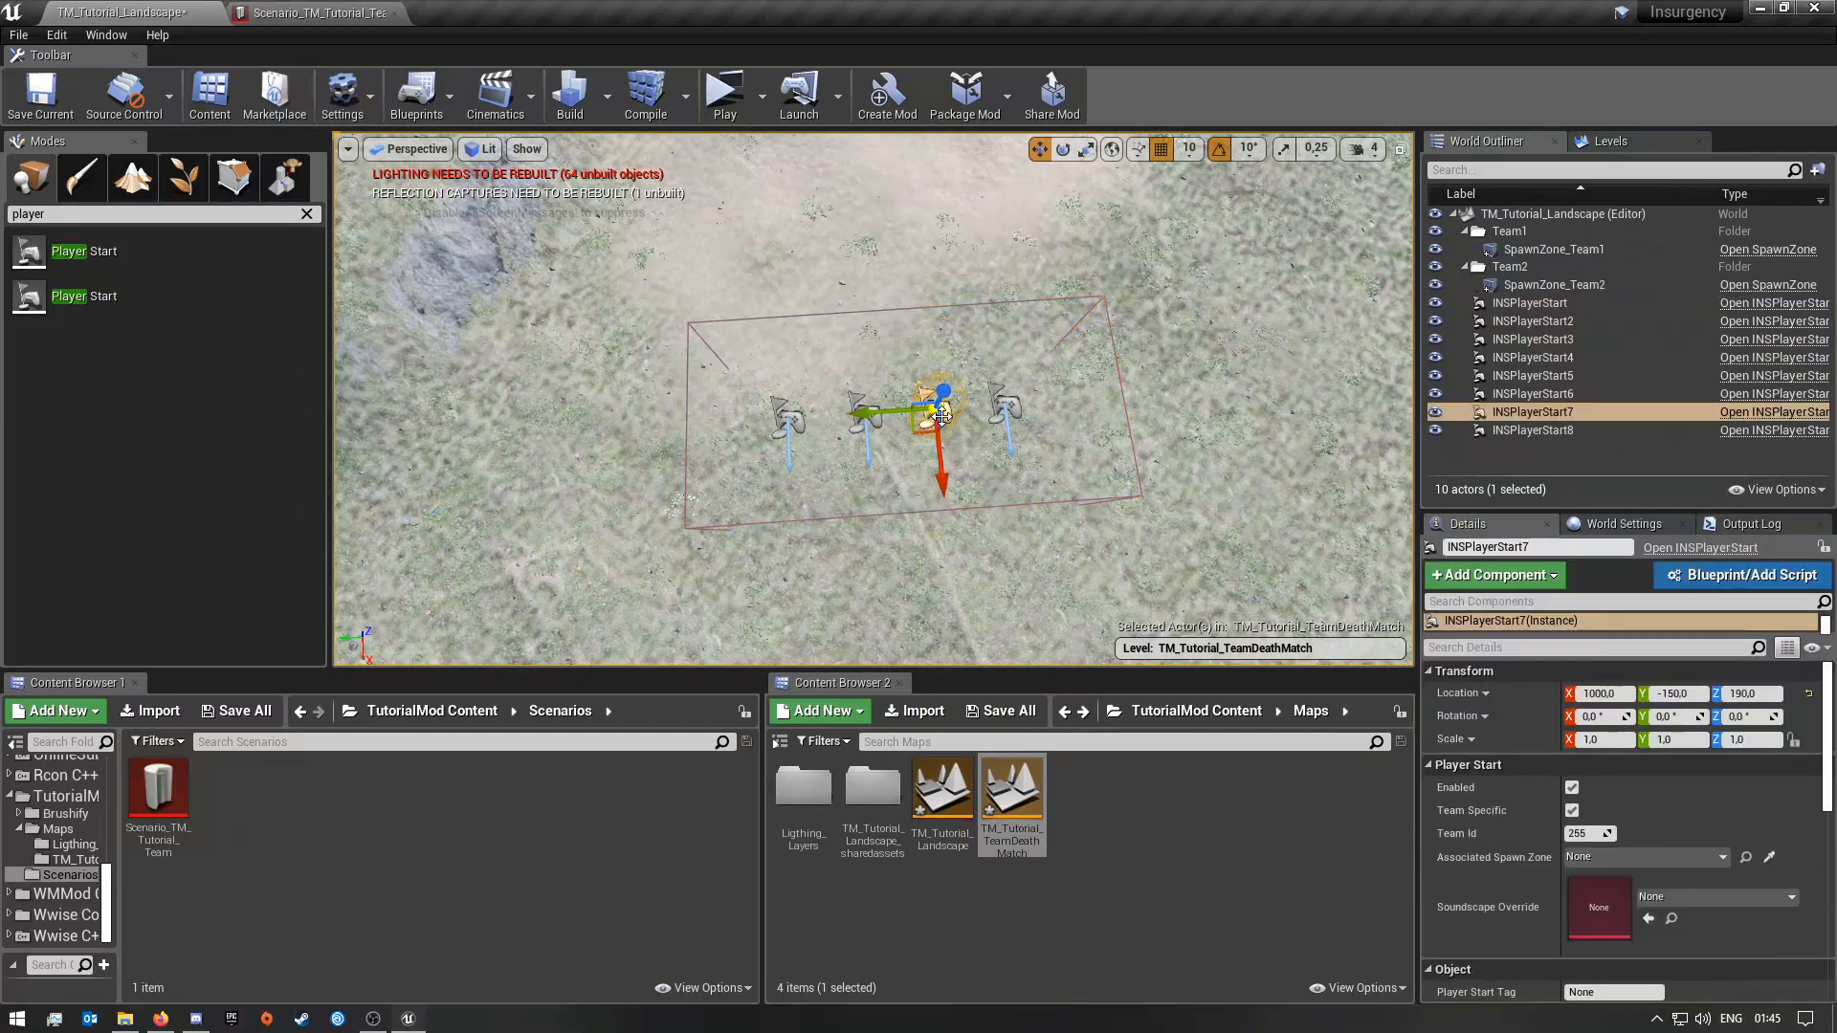
ctrl+click(791, 415)
ctrl+click(866, 412)
ctrl+click(1008, 406)
key(e)
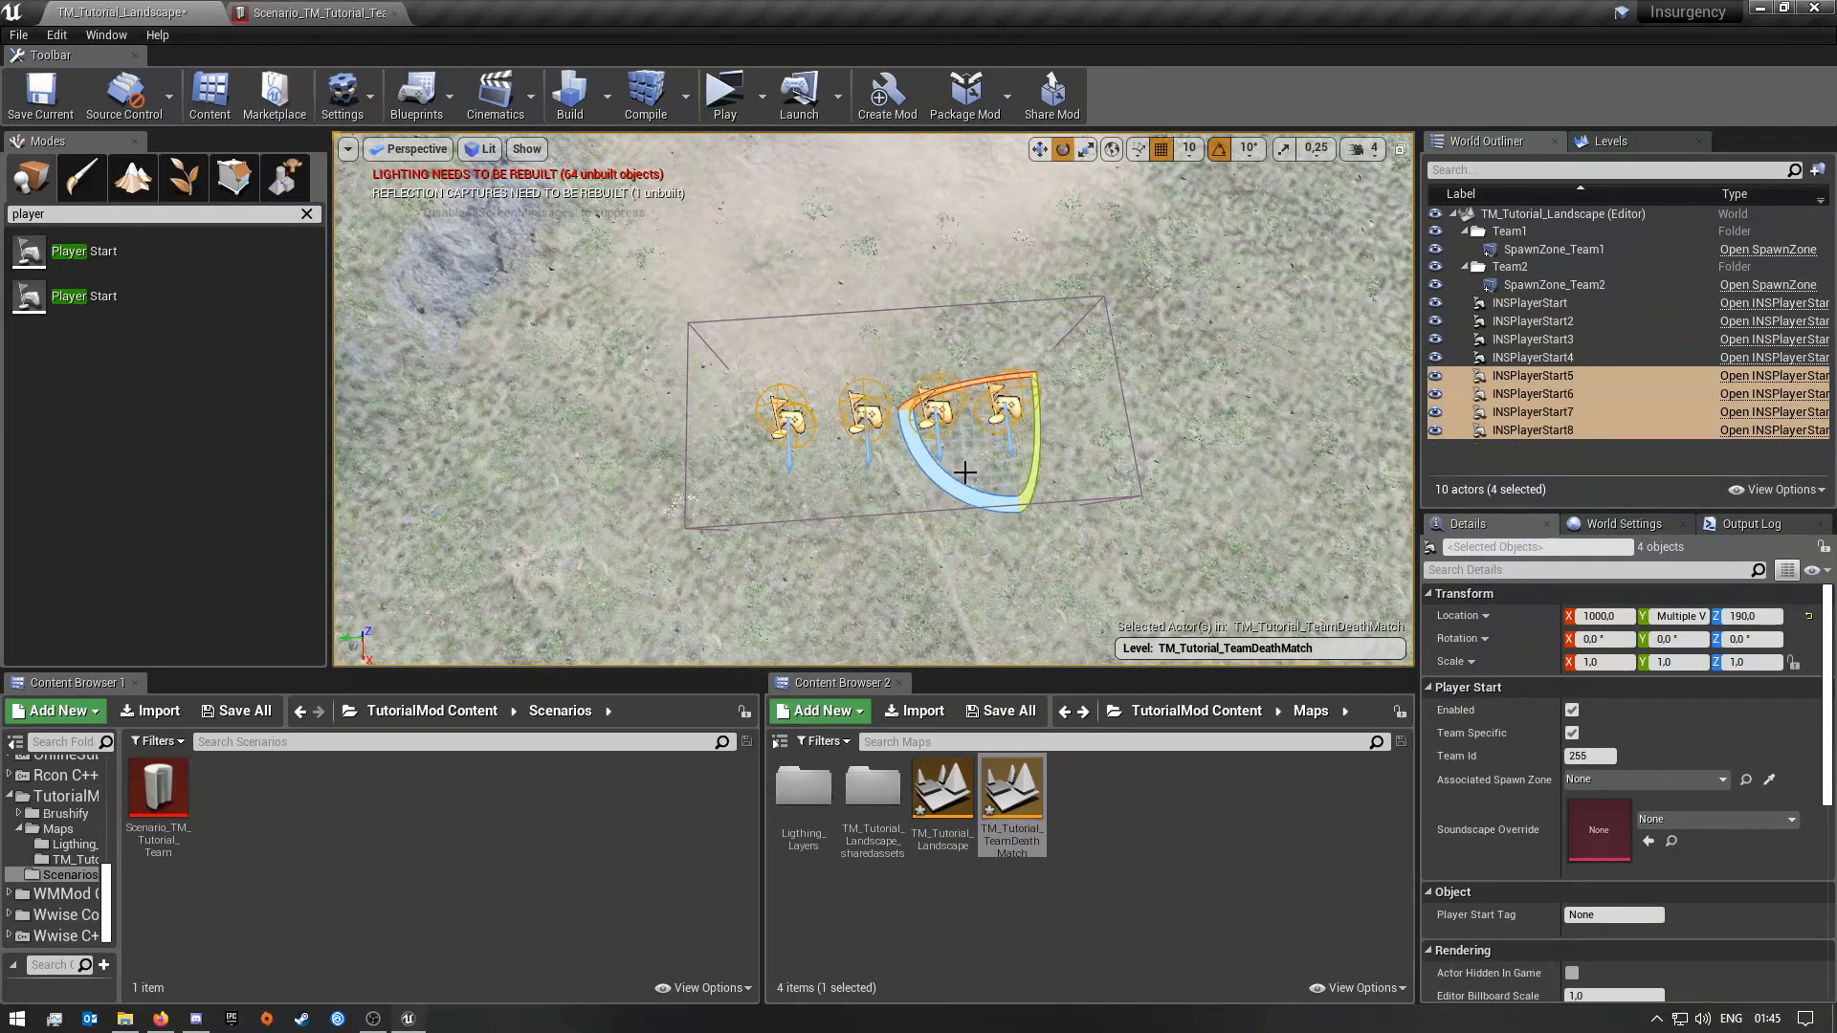
drag(993, 498, 842, 502)
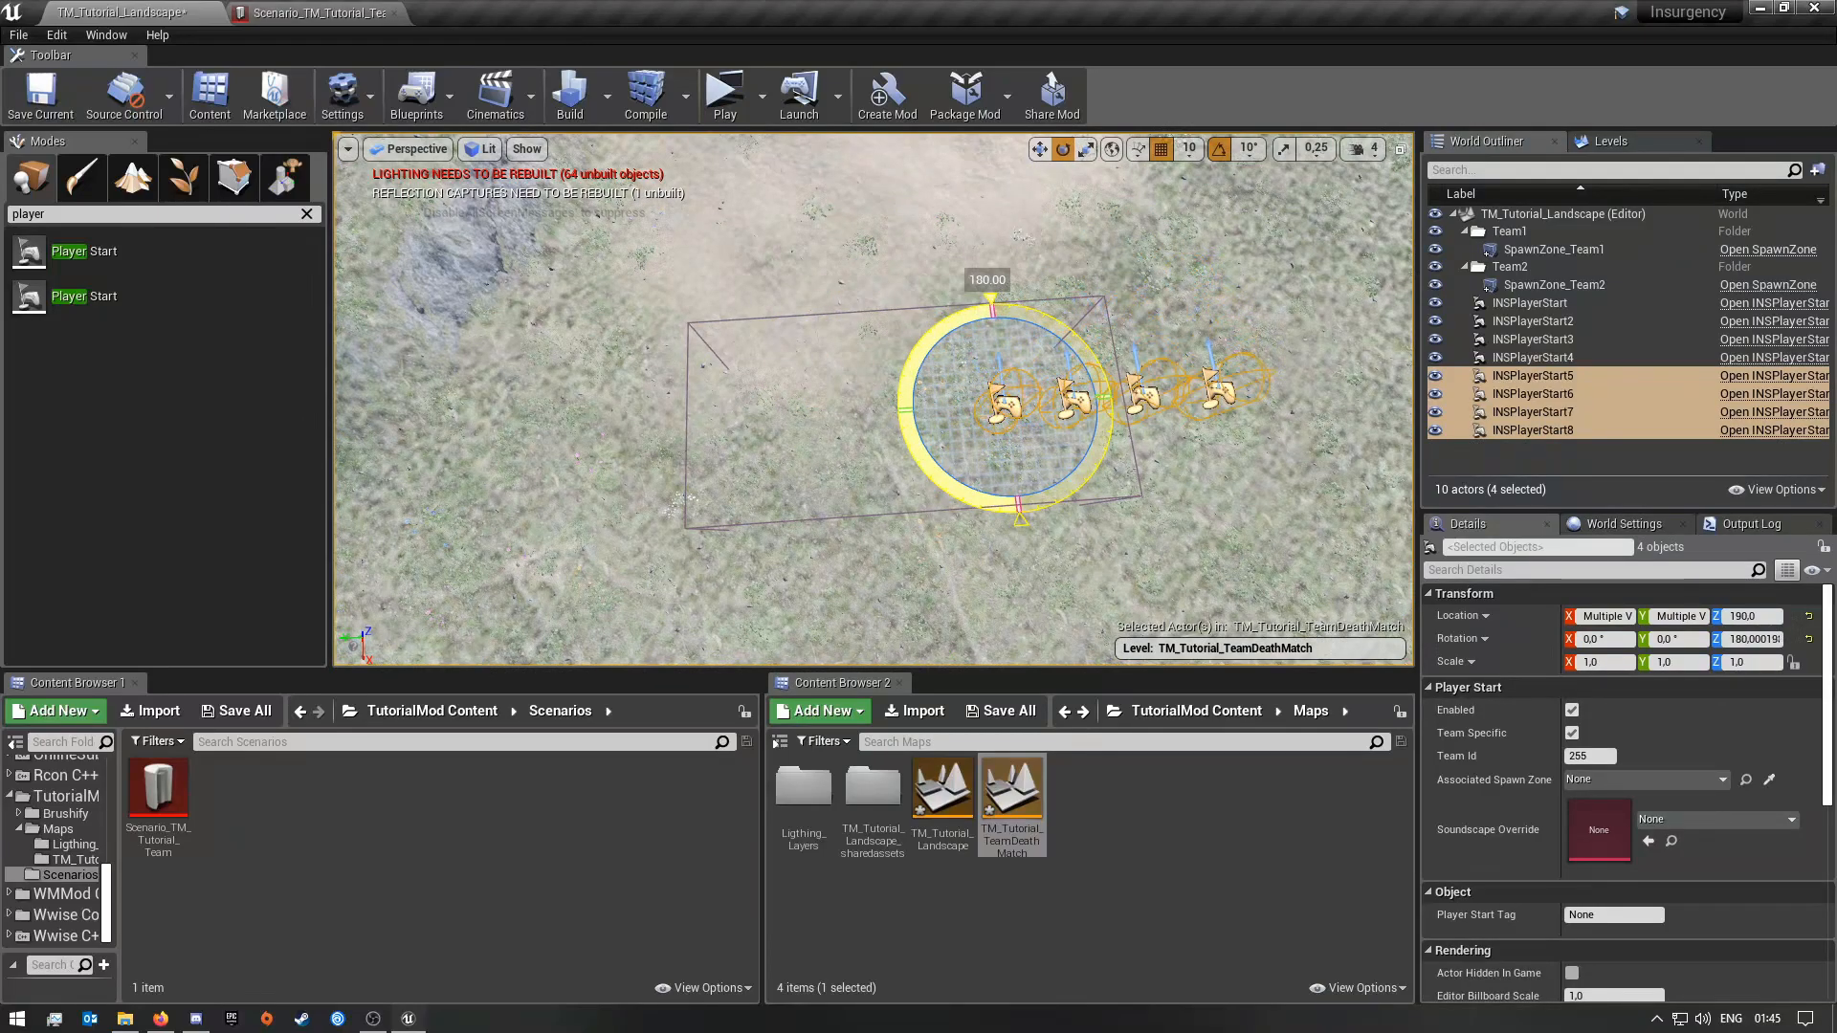
key(w)
drag(1008, 460, 1009, 489)
drag(955, 434, 744, 442)
key(Escape)
Step: Select the four player starts in the Team 1 spawn zone and move them into the Team1 folder
right_drag(955, 507, 1109, 569)
right_drag(991, 493, 729, 509)
click(653, 418)
ctrl+click(790, 410)
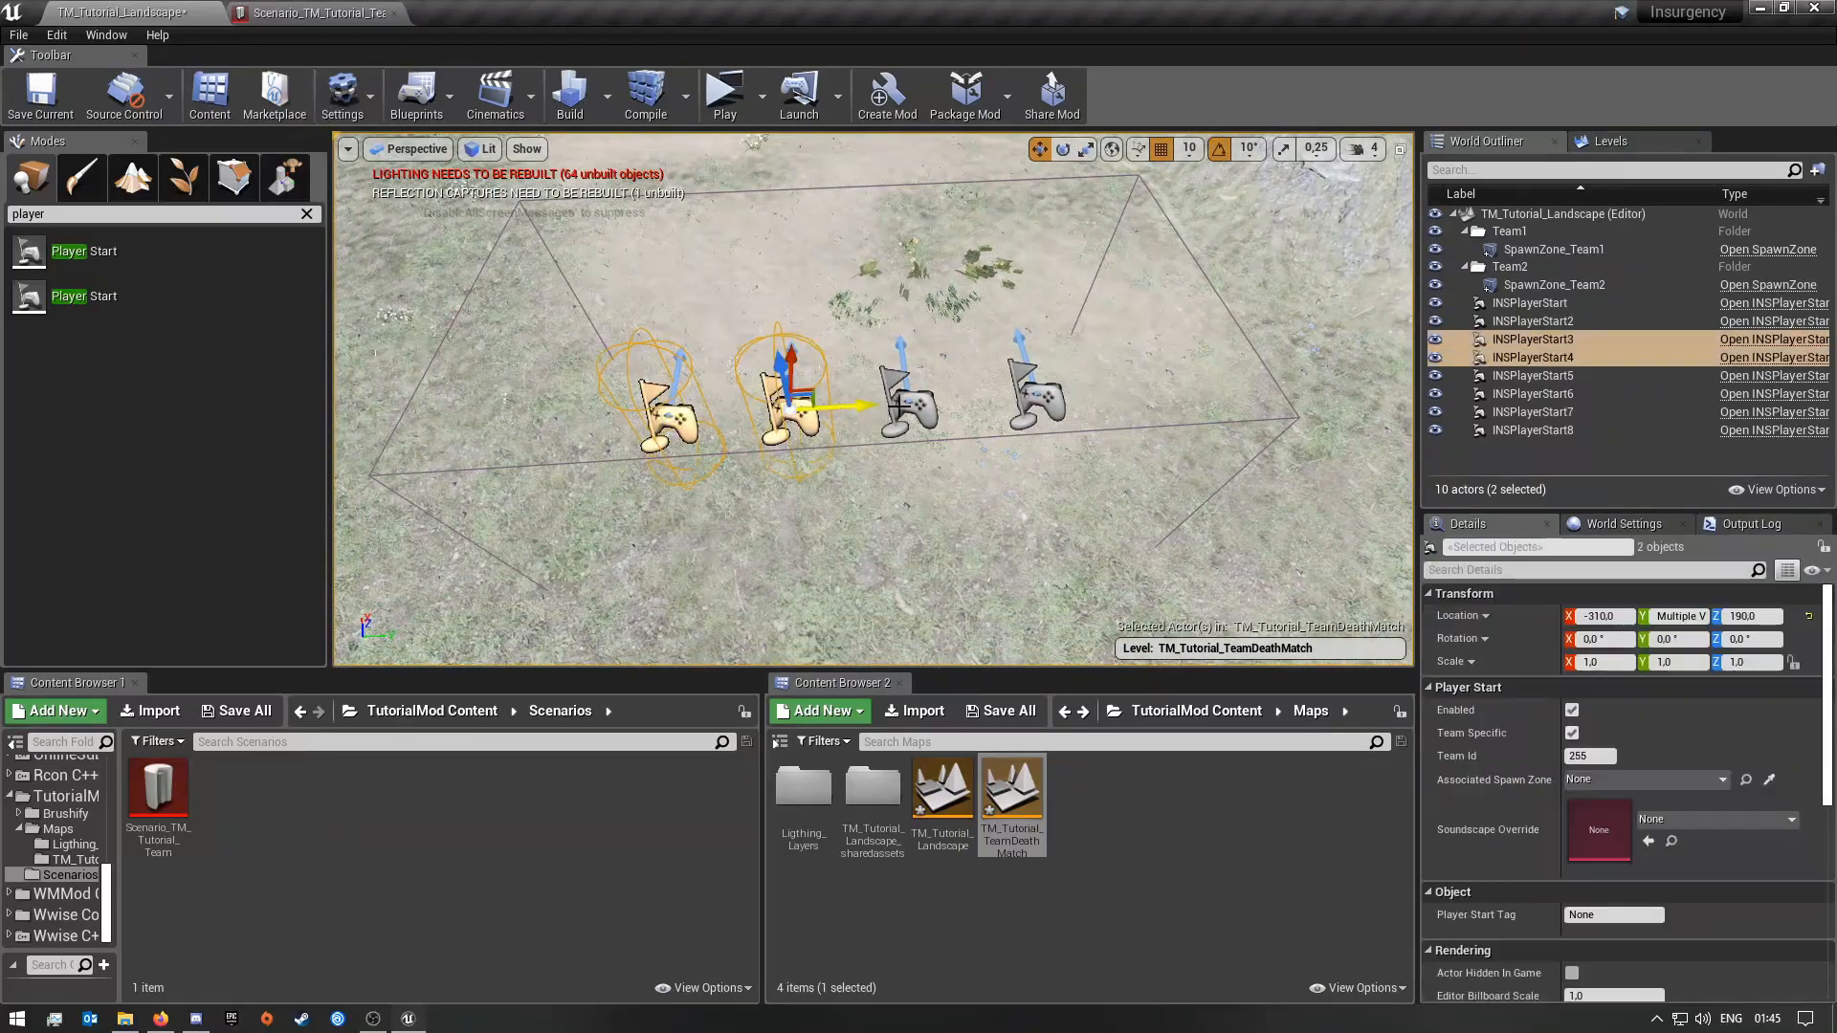
ctrl+click(913, 409)
ctrl+click(1040, 395)
drag(1520, 347, 1526, 228)
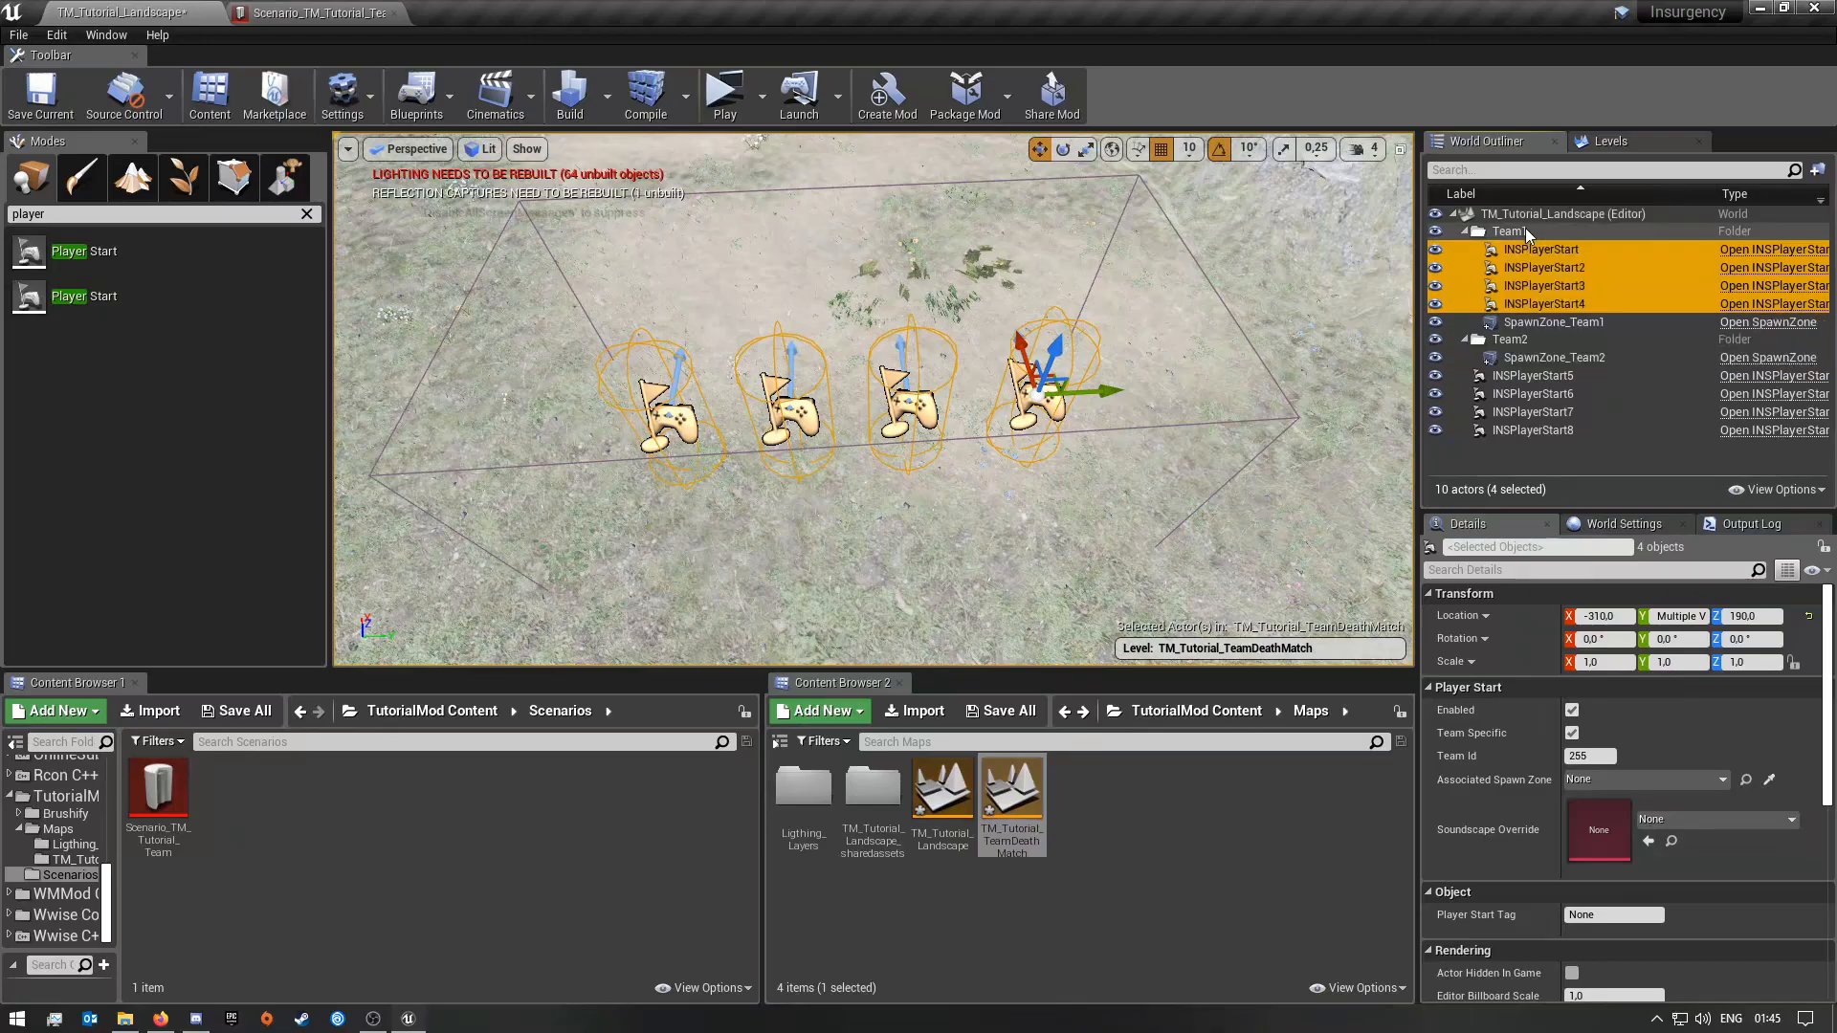
Step: Move INSPlayerStart5 through INSPlayerStart8 into the Team2 folder
right_drag(1028, 527, 1234, 526)
click(1540, 376)
shift+click(1541, 432)
drag(1541, 432, 1529, 343)
Step: Rename INSPlayerStart to INSPlayerStart_Team1 and INSPlayerStart2 to INSPlayerStart2_Team1
right_drag(1042, 468, 1253, 488)
click(1601, 252)
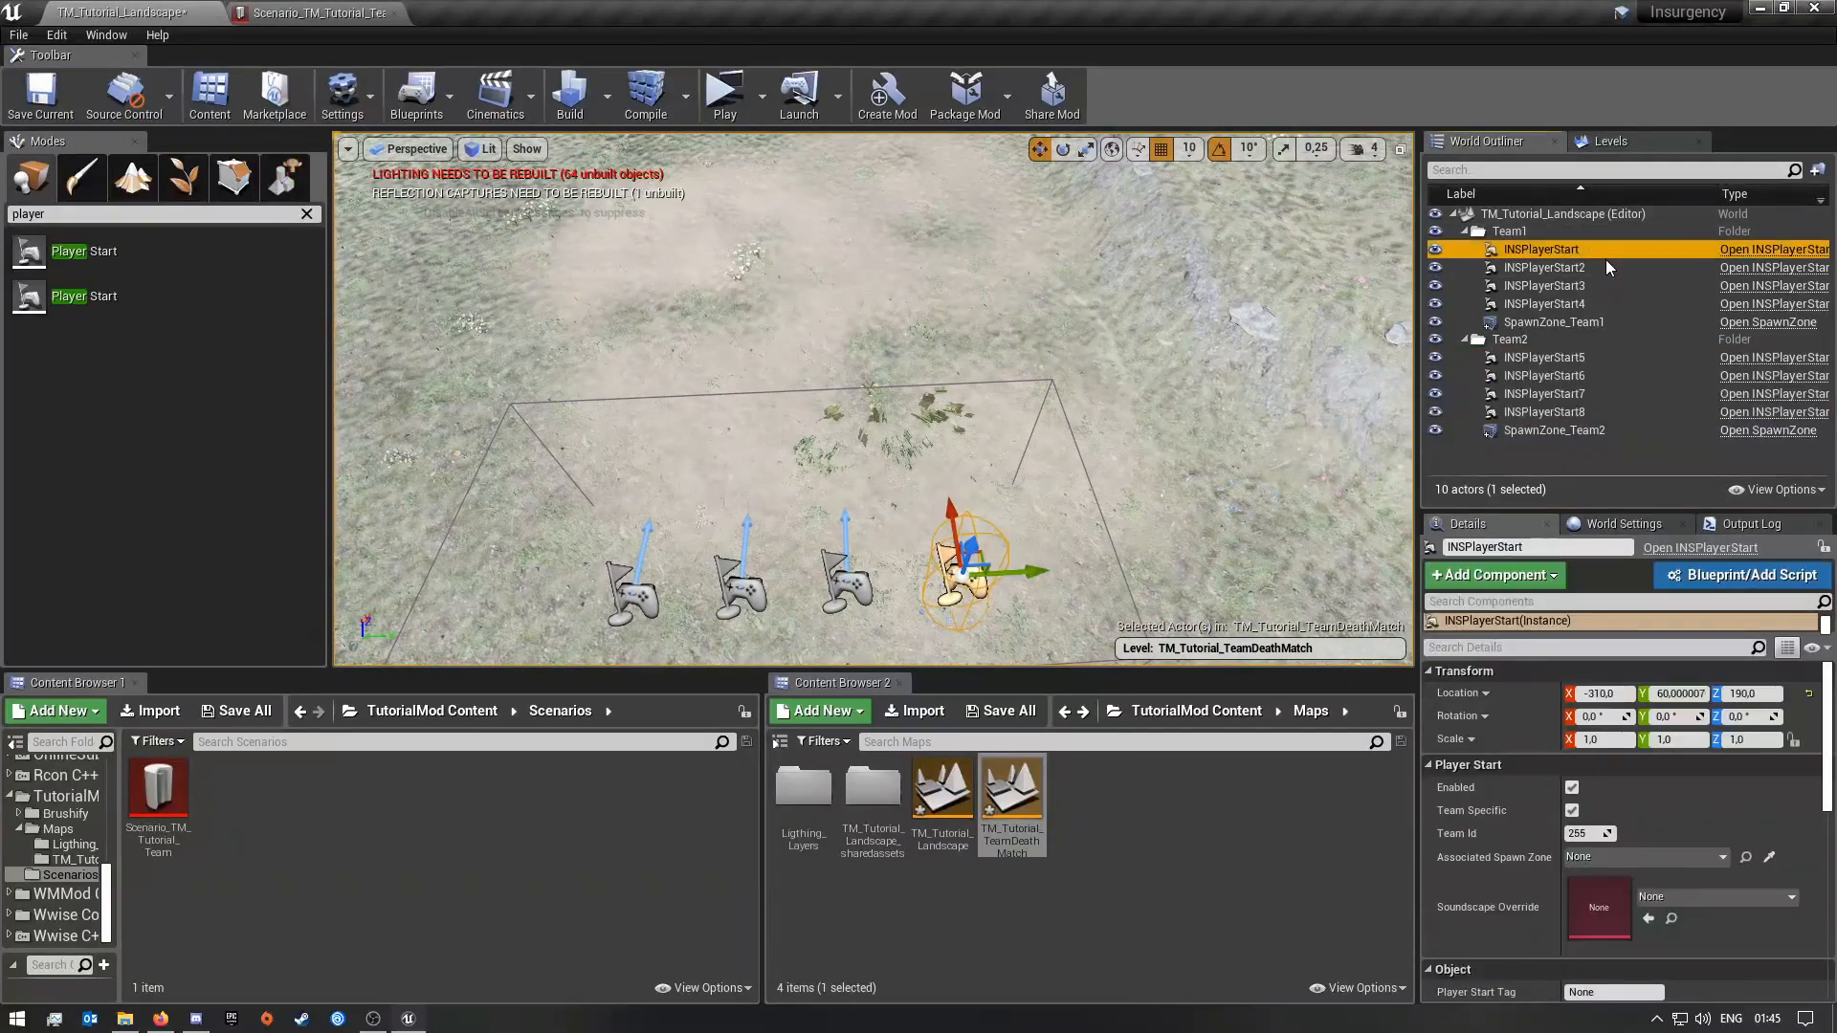
click(1602, 251)
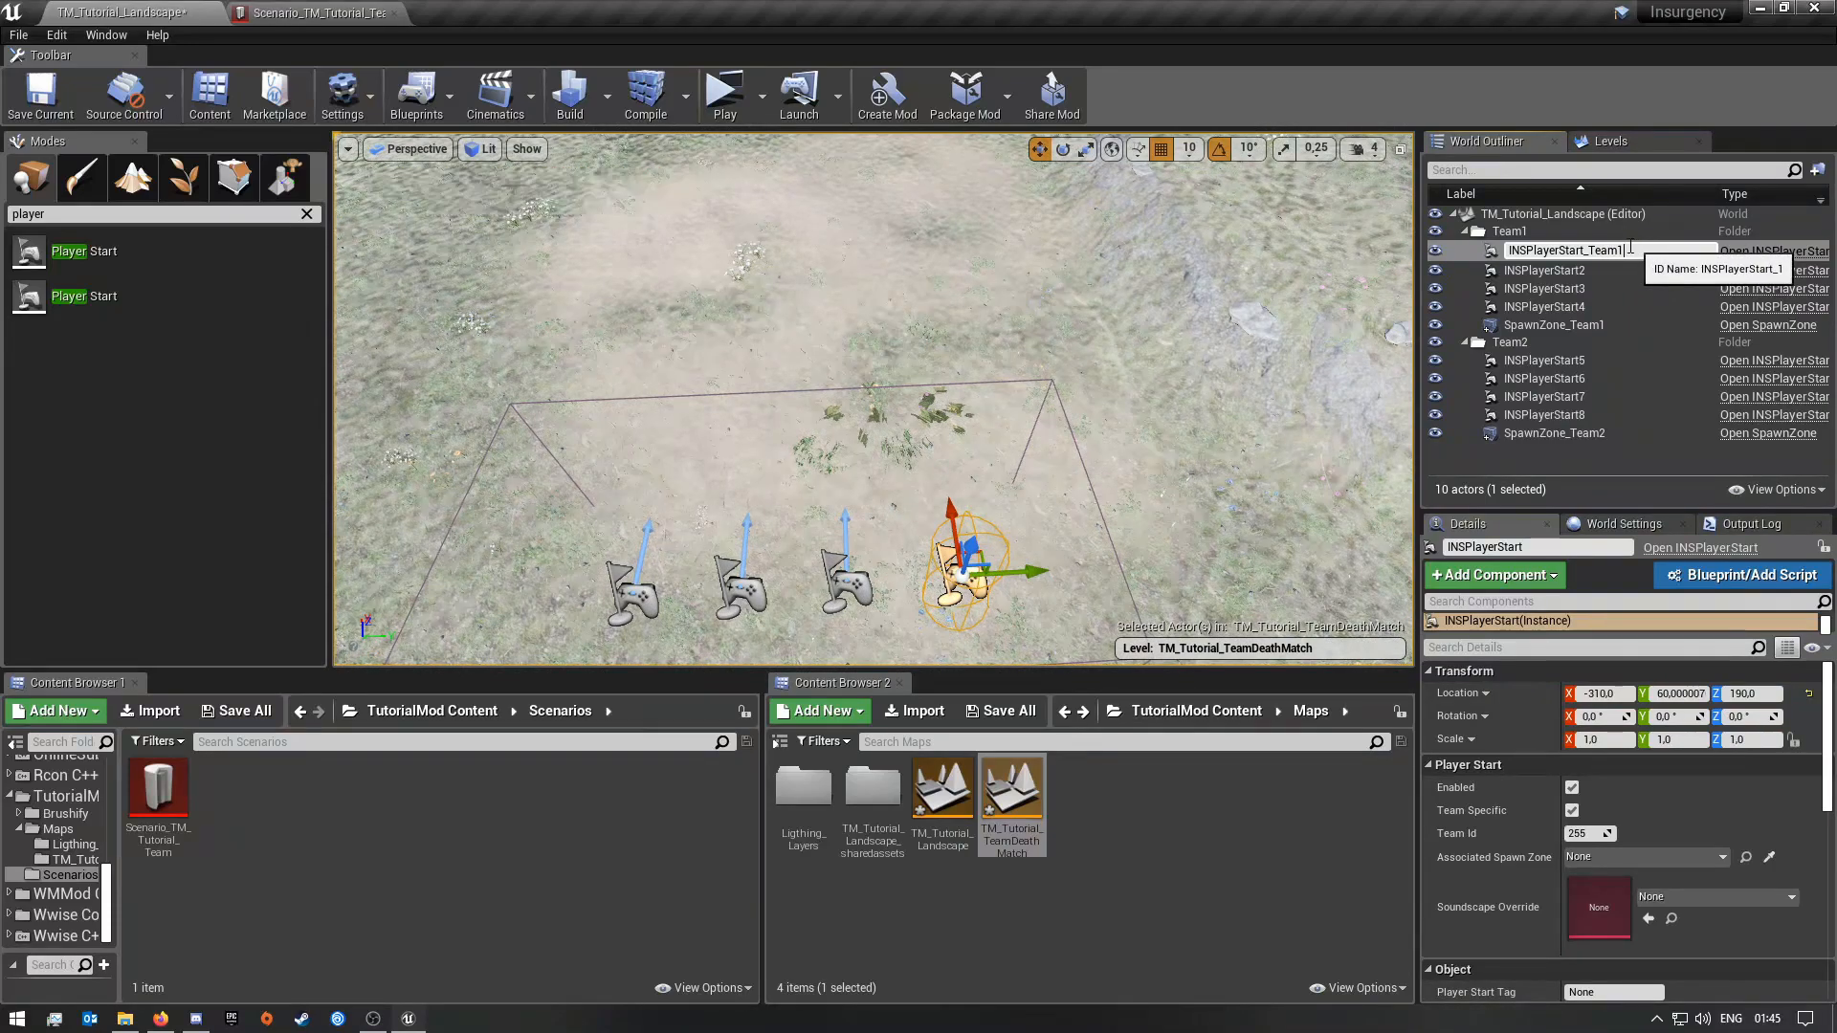
click(1600, 278)
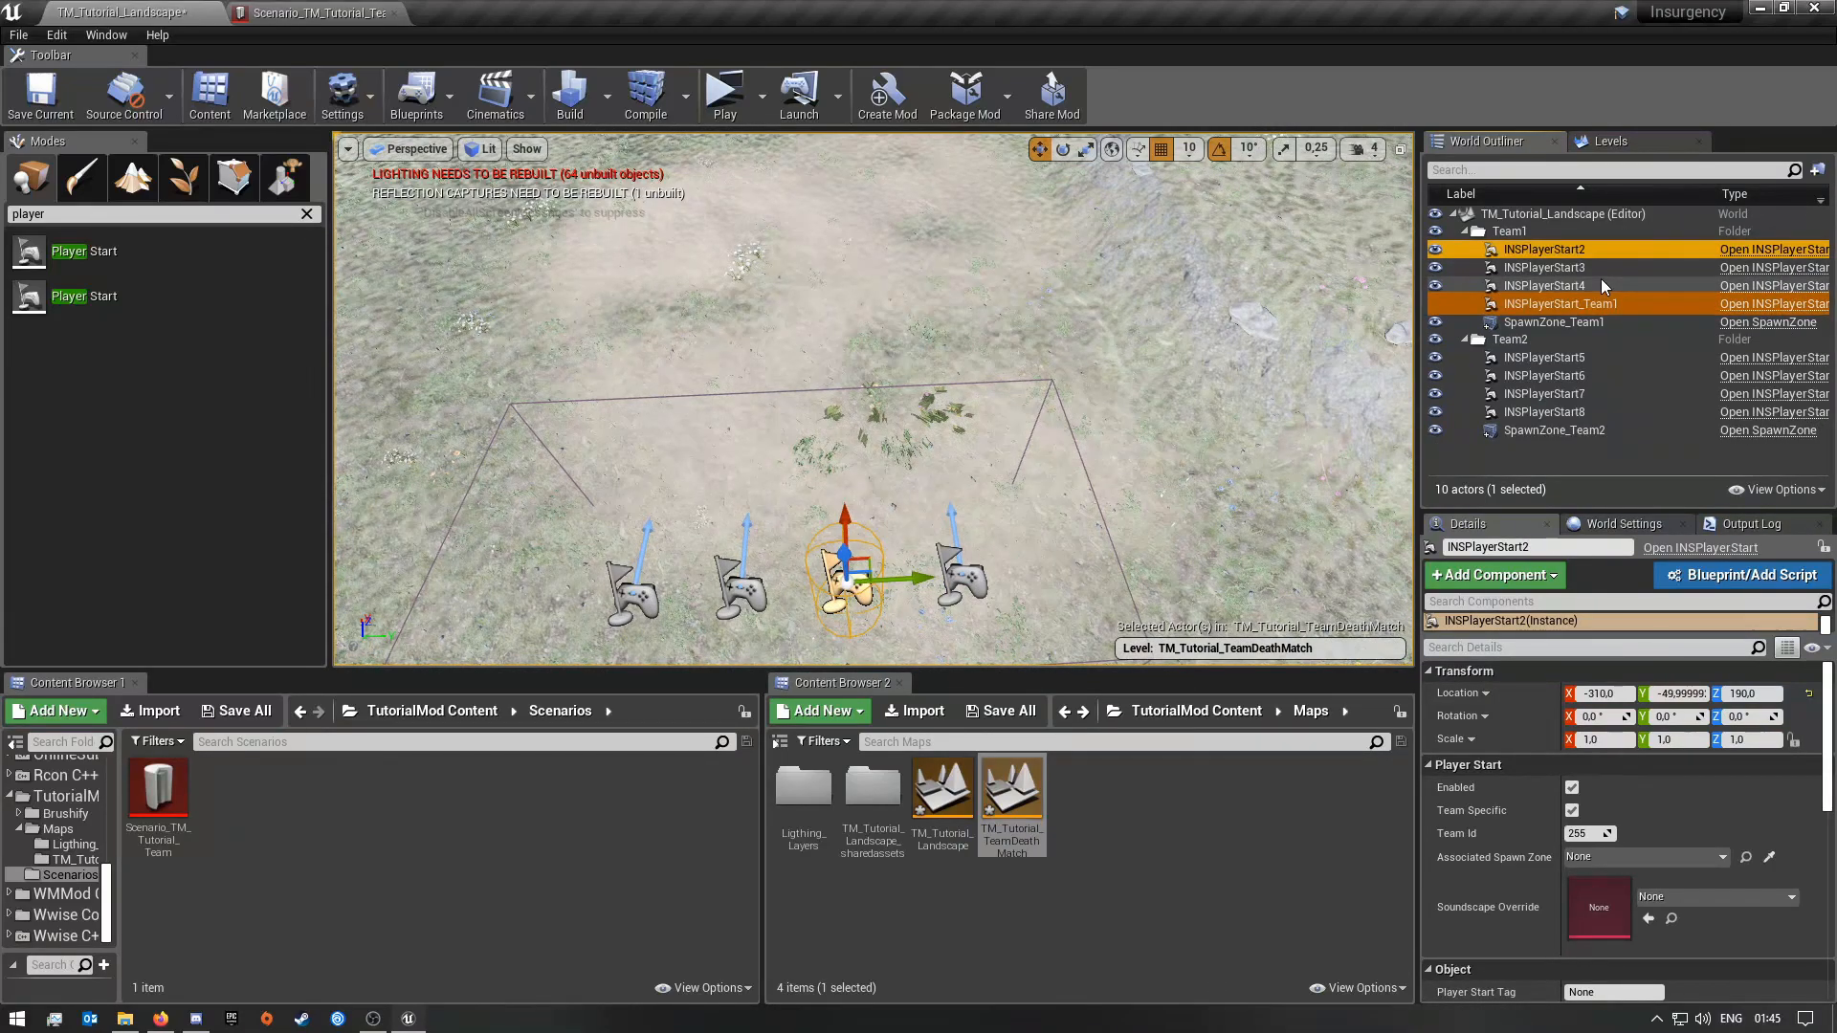
double_click(1605, 250)
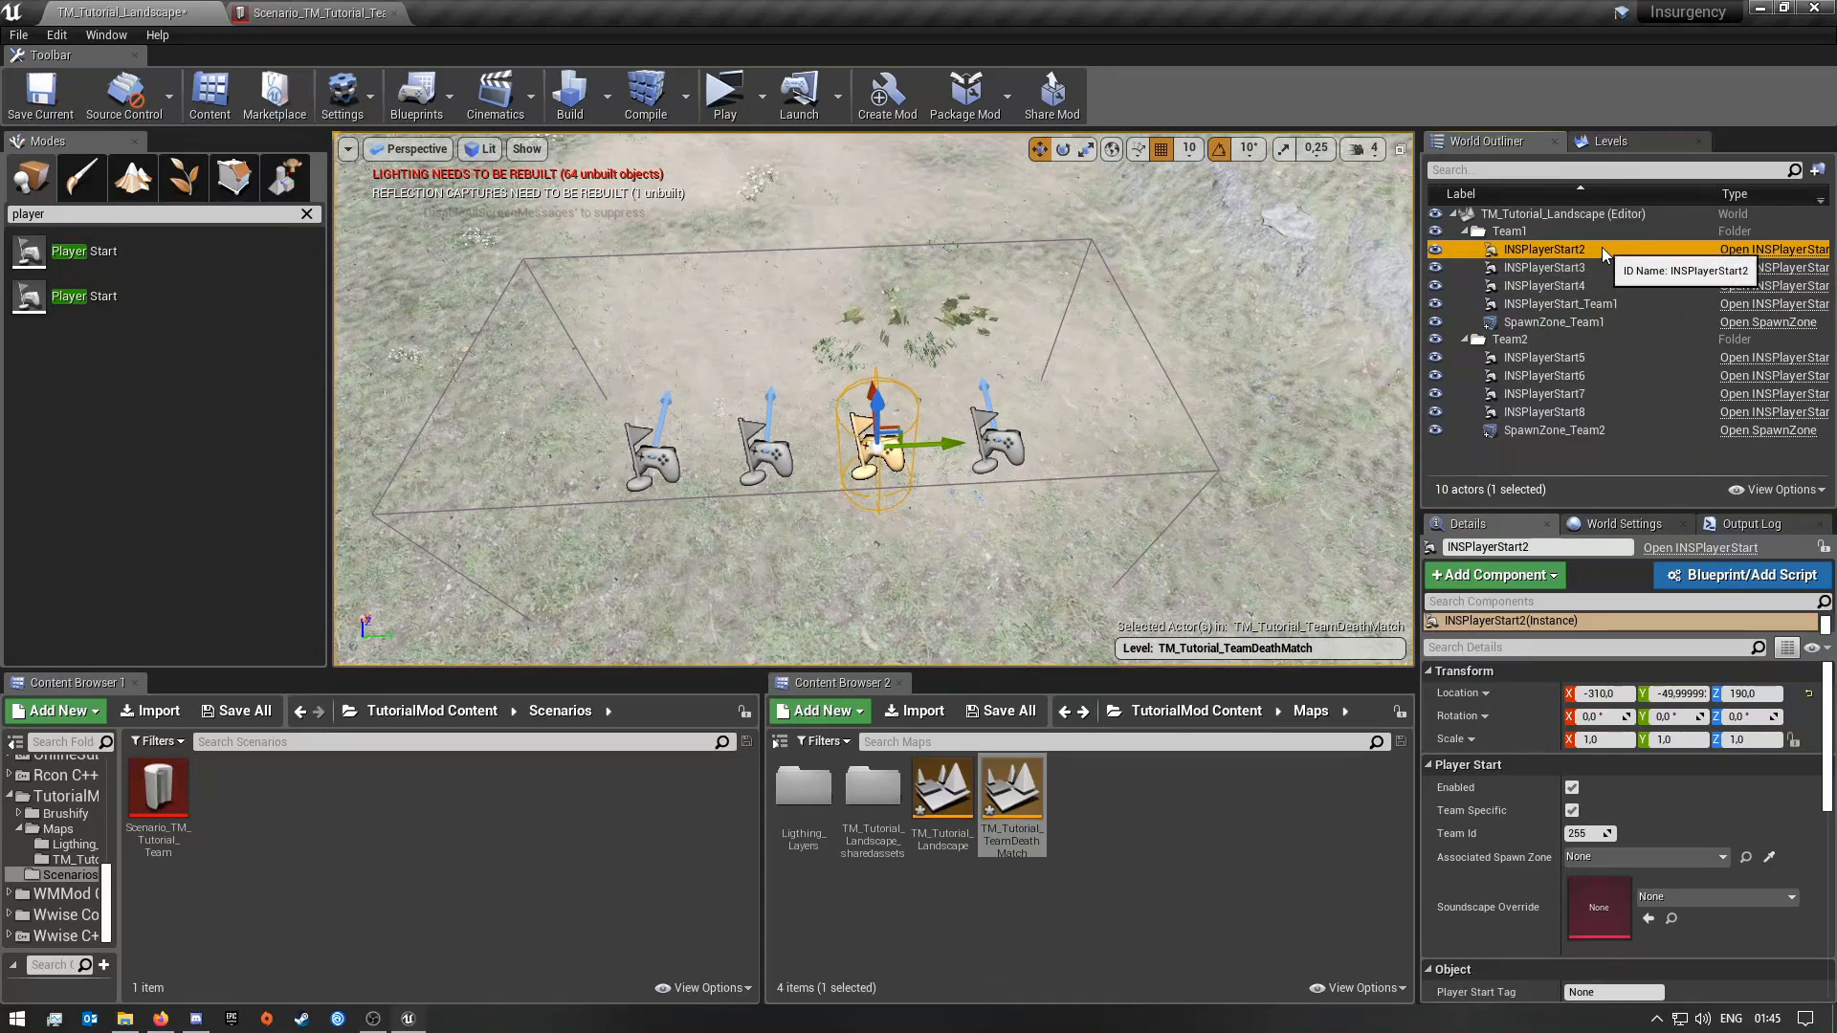
click(1604, 250)
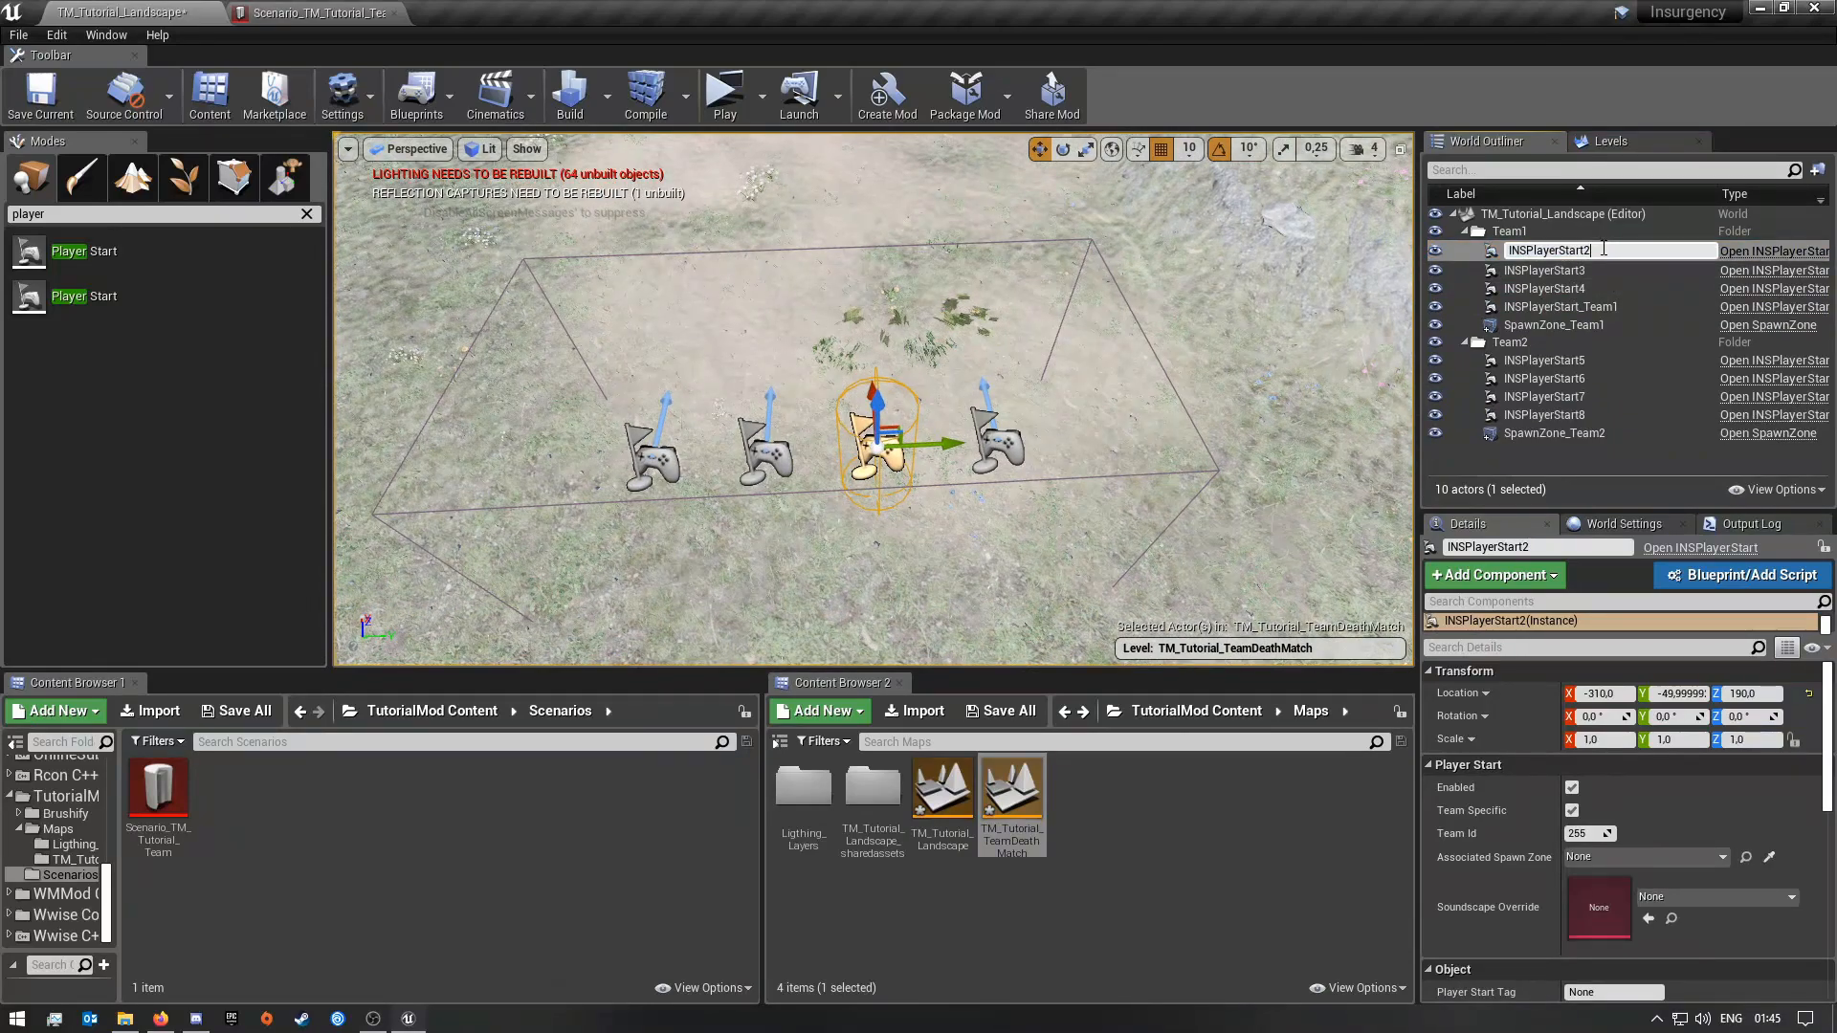
text(_Team1)
key(Return)
Step: Rename INSPlayerStart3 to INSPlayerStart3_Team1 and INSPlayerStart4 to INSPlayerStart4_Team1
click(1623, 273)
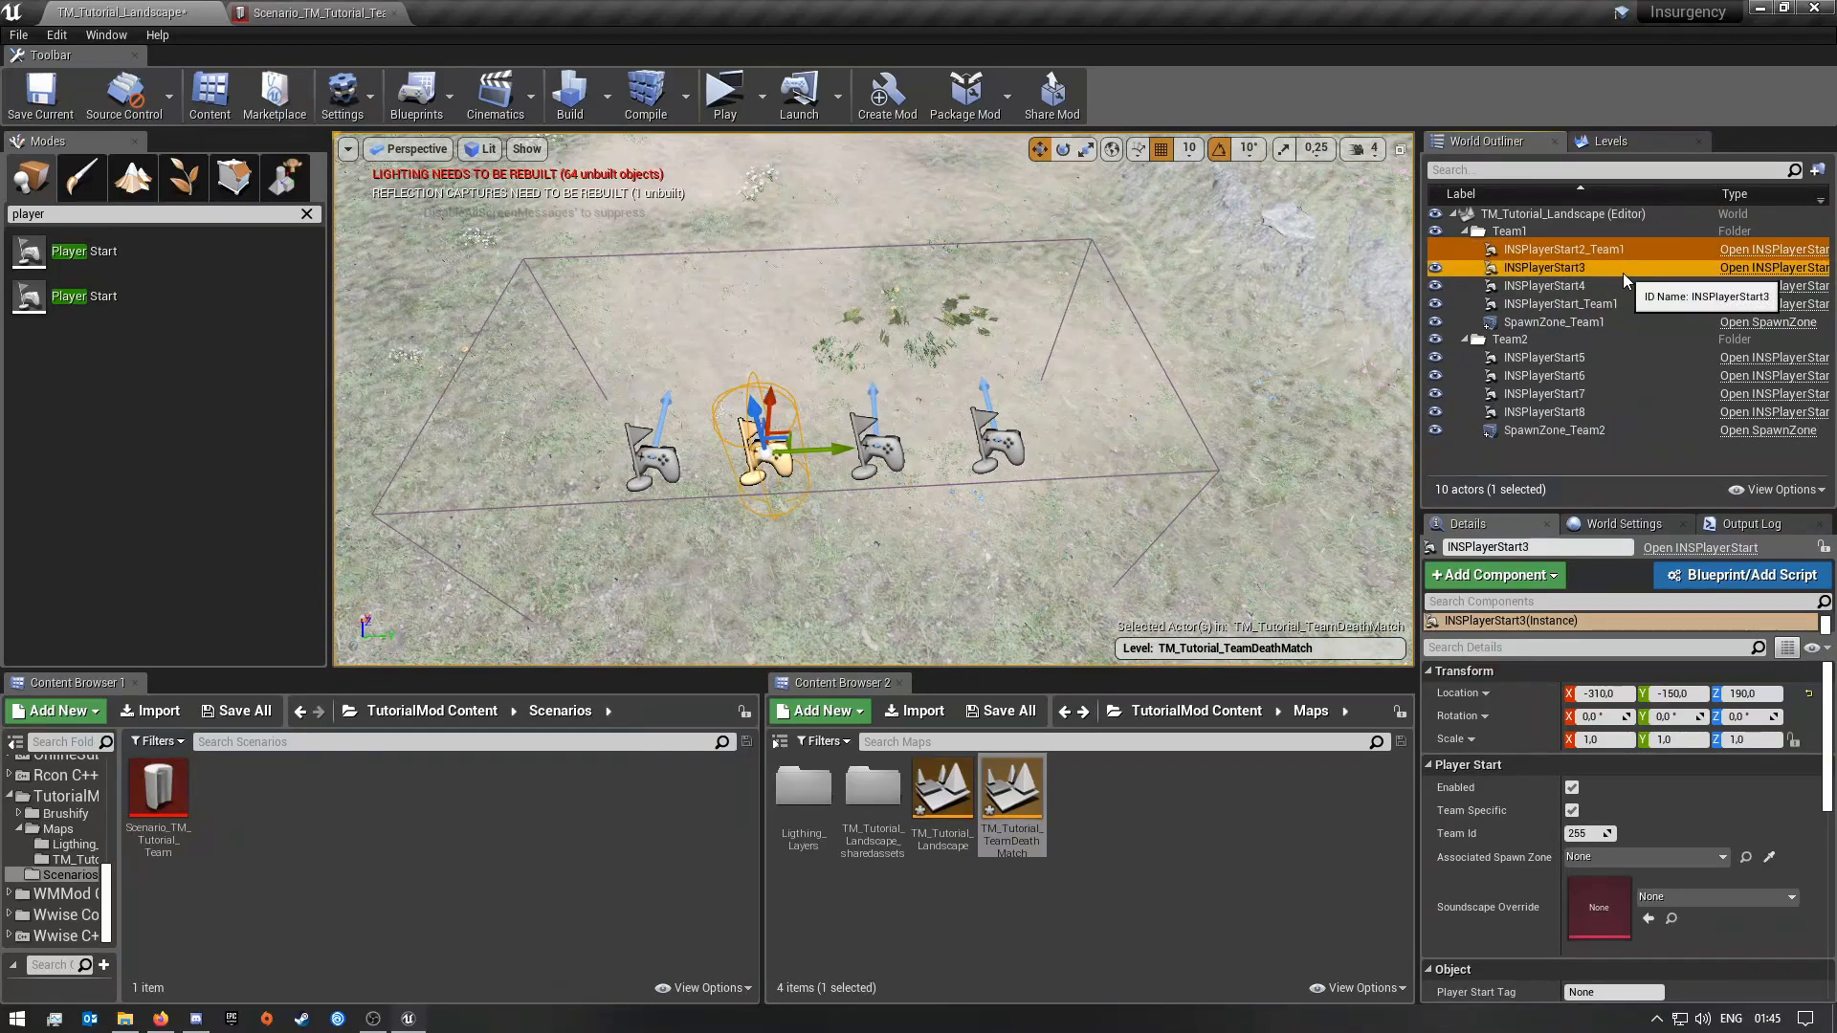
click(1610, 268)
key(End)
text(_Team1)
key(Return)
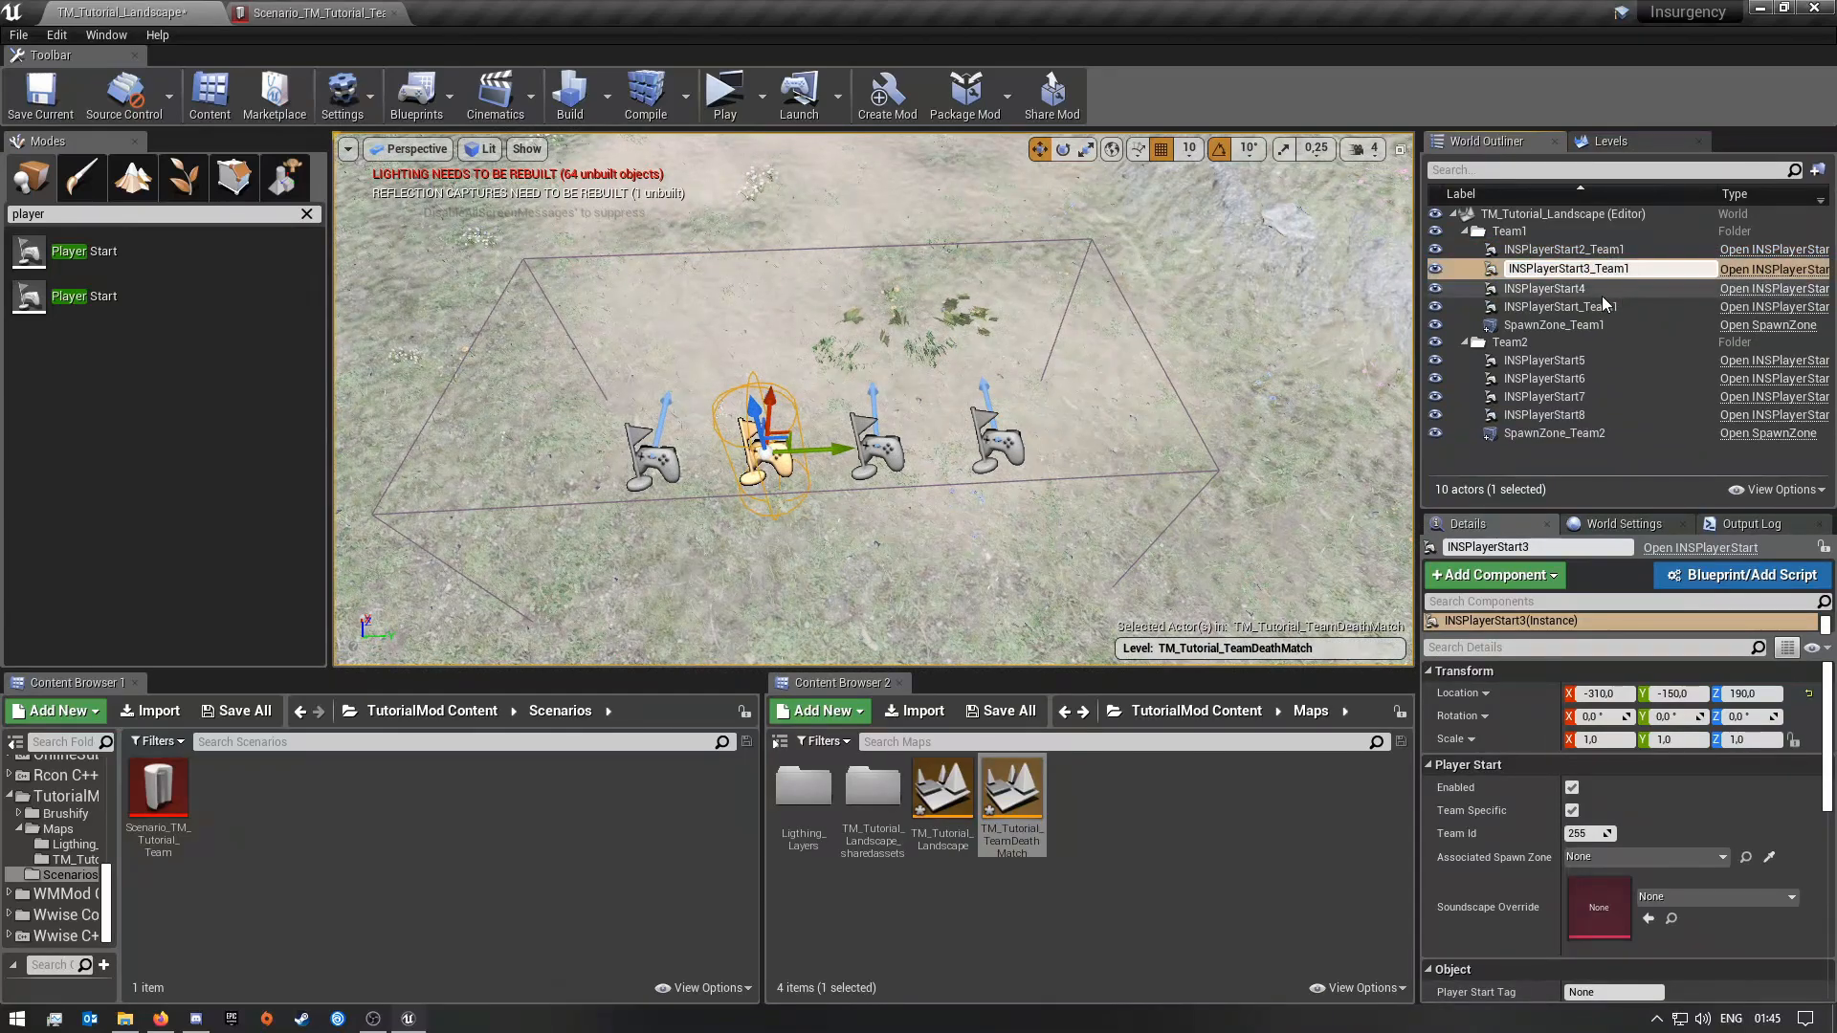
click(1606, 287)
click(1606, 287)
key(End)
text(_Team1)
key(Return)
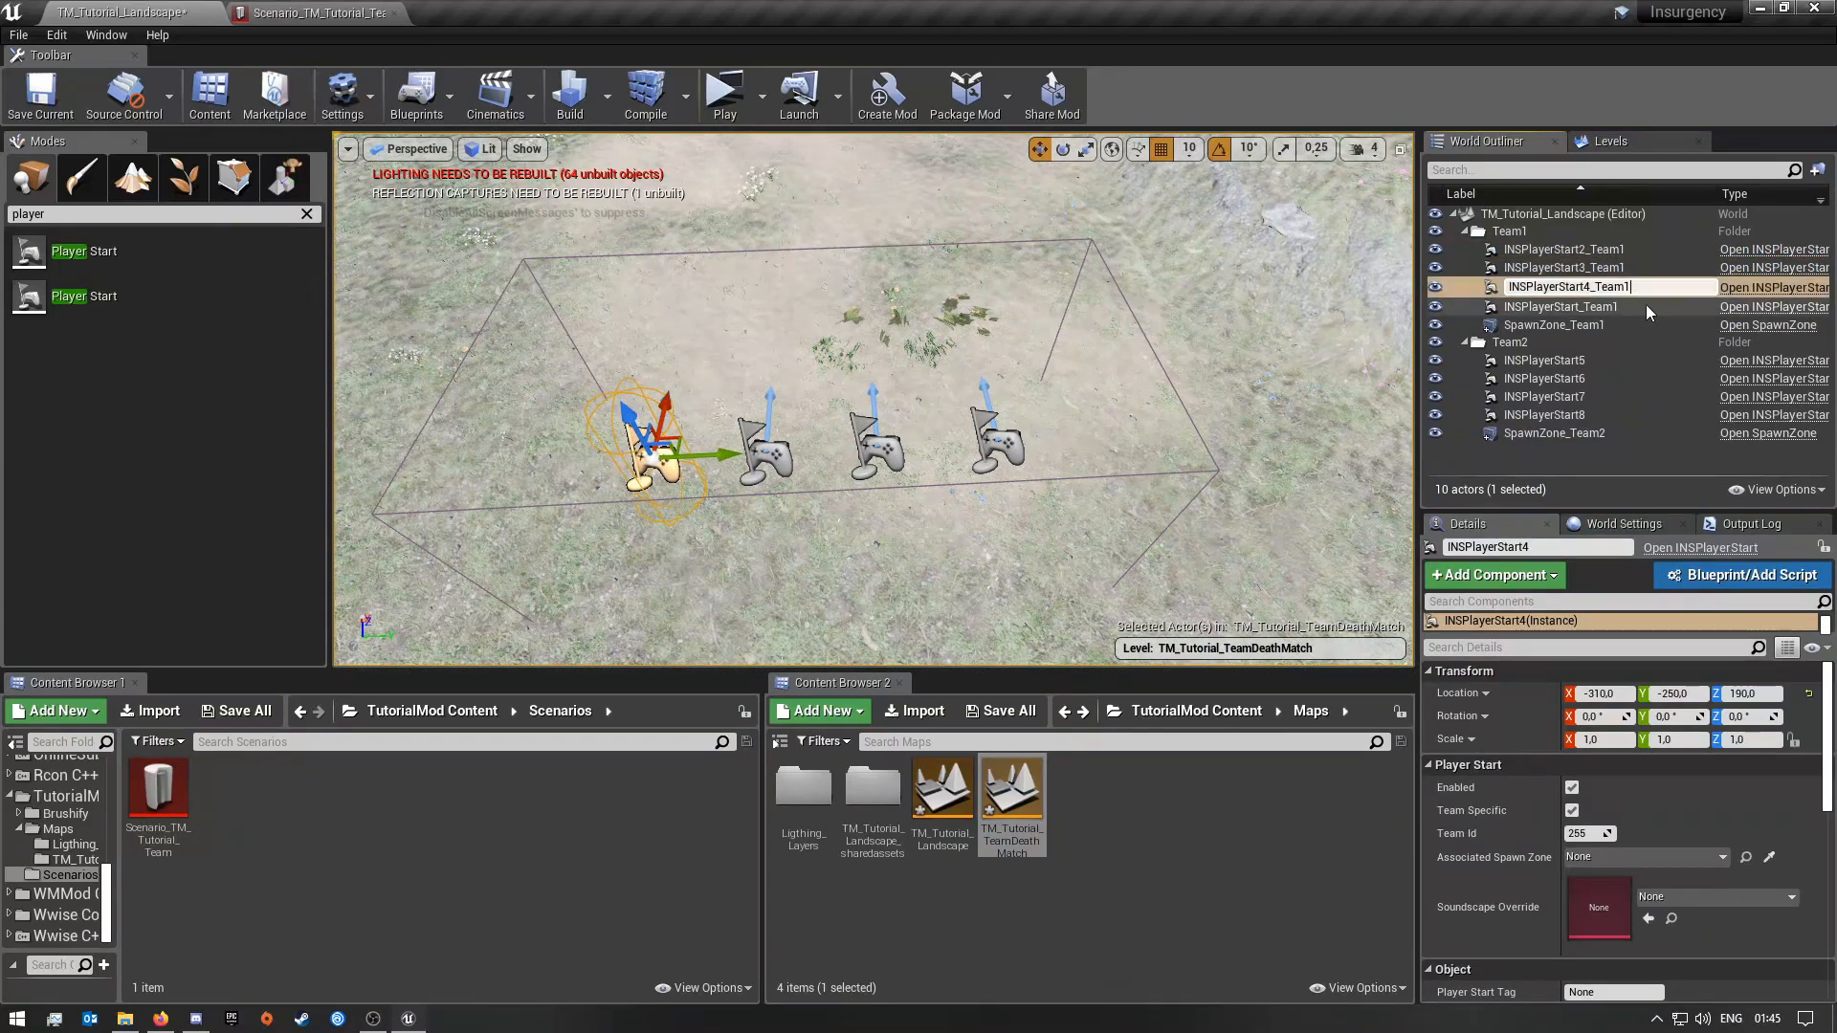
click(1667, 342)
Step: Rename INSPlayerStart5 to INSPlayerStart5_Team2 and INSPlayerStart6 to INSPlayerStart6_Team2
click(1598, 359)
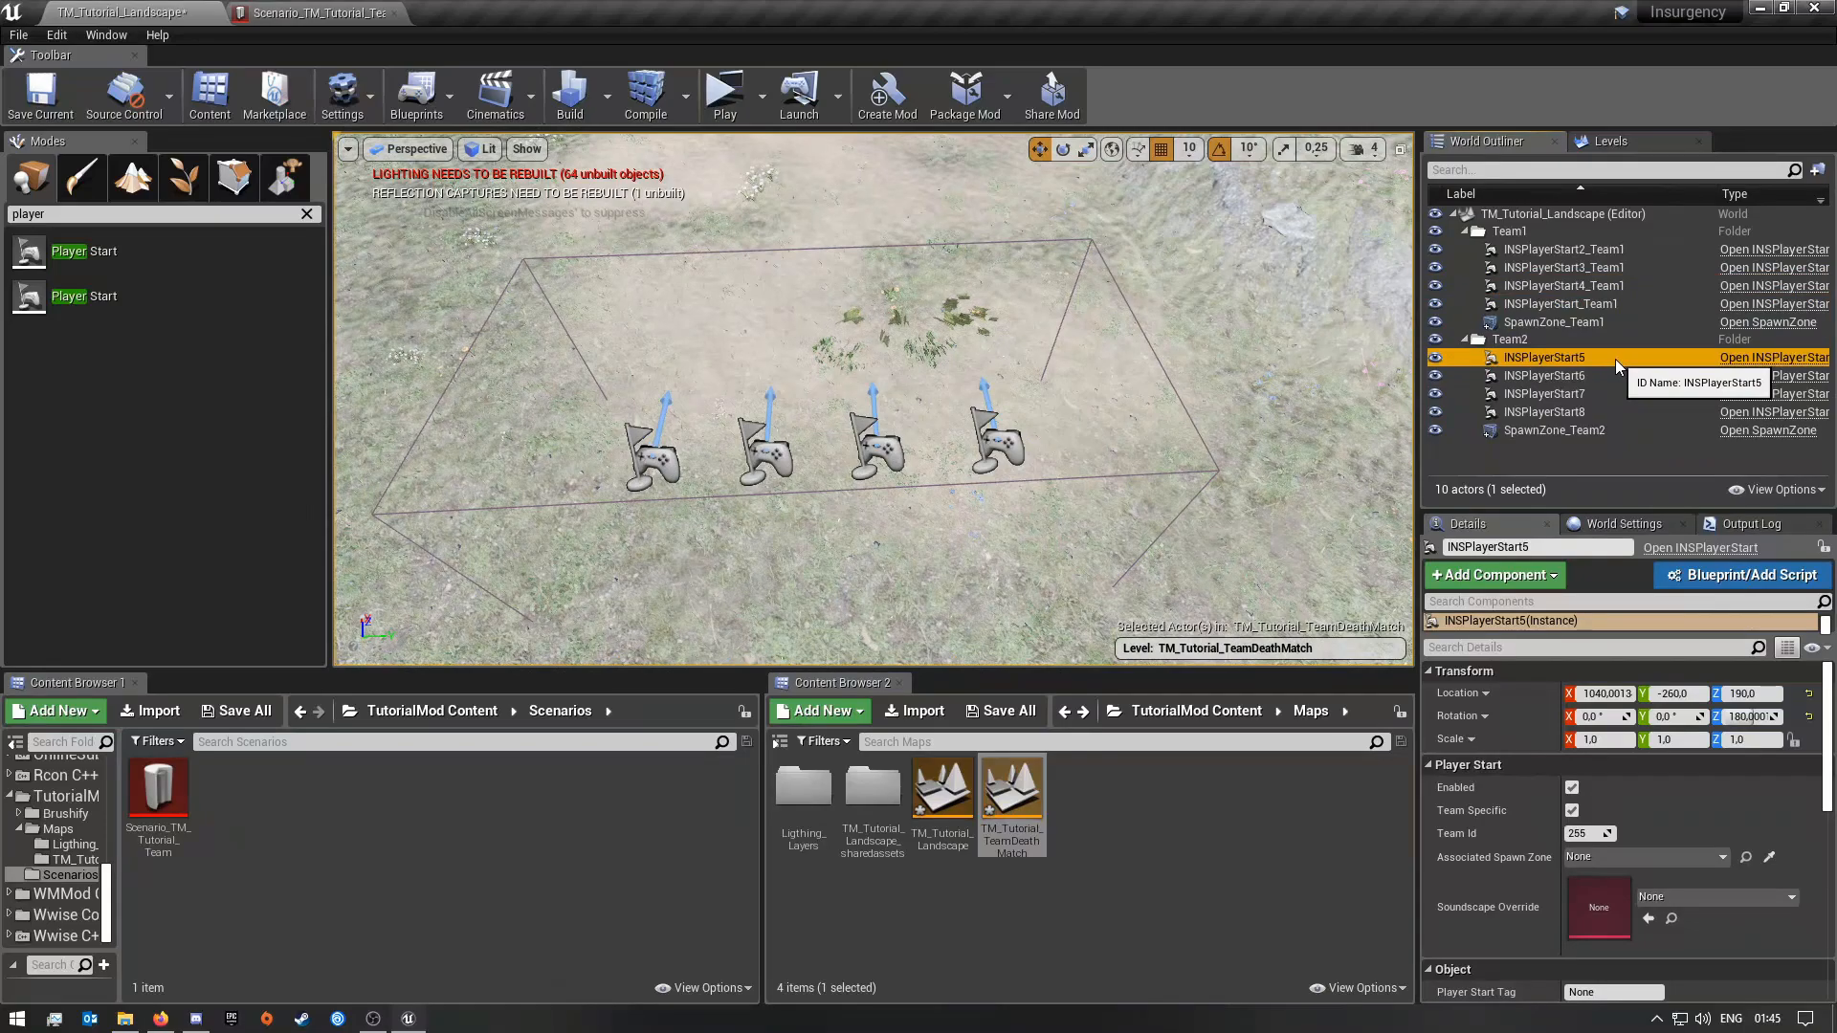
click(1615, 359)
key(End)
text(_Team1)
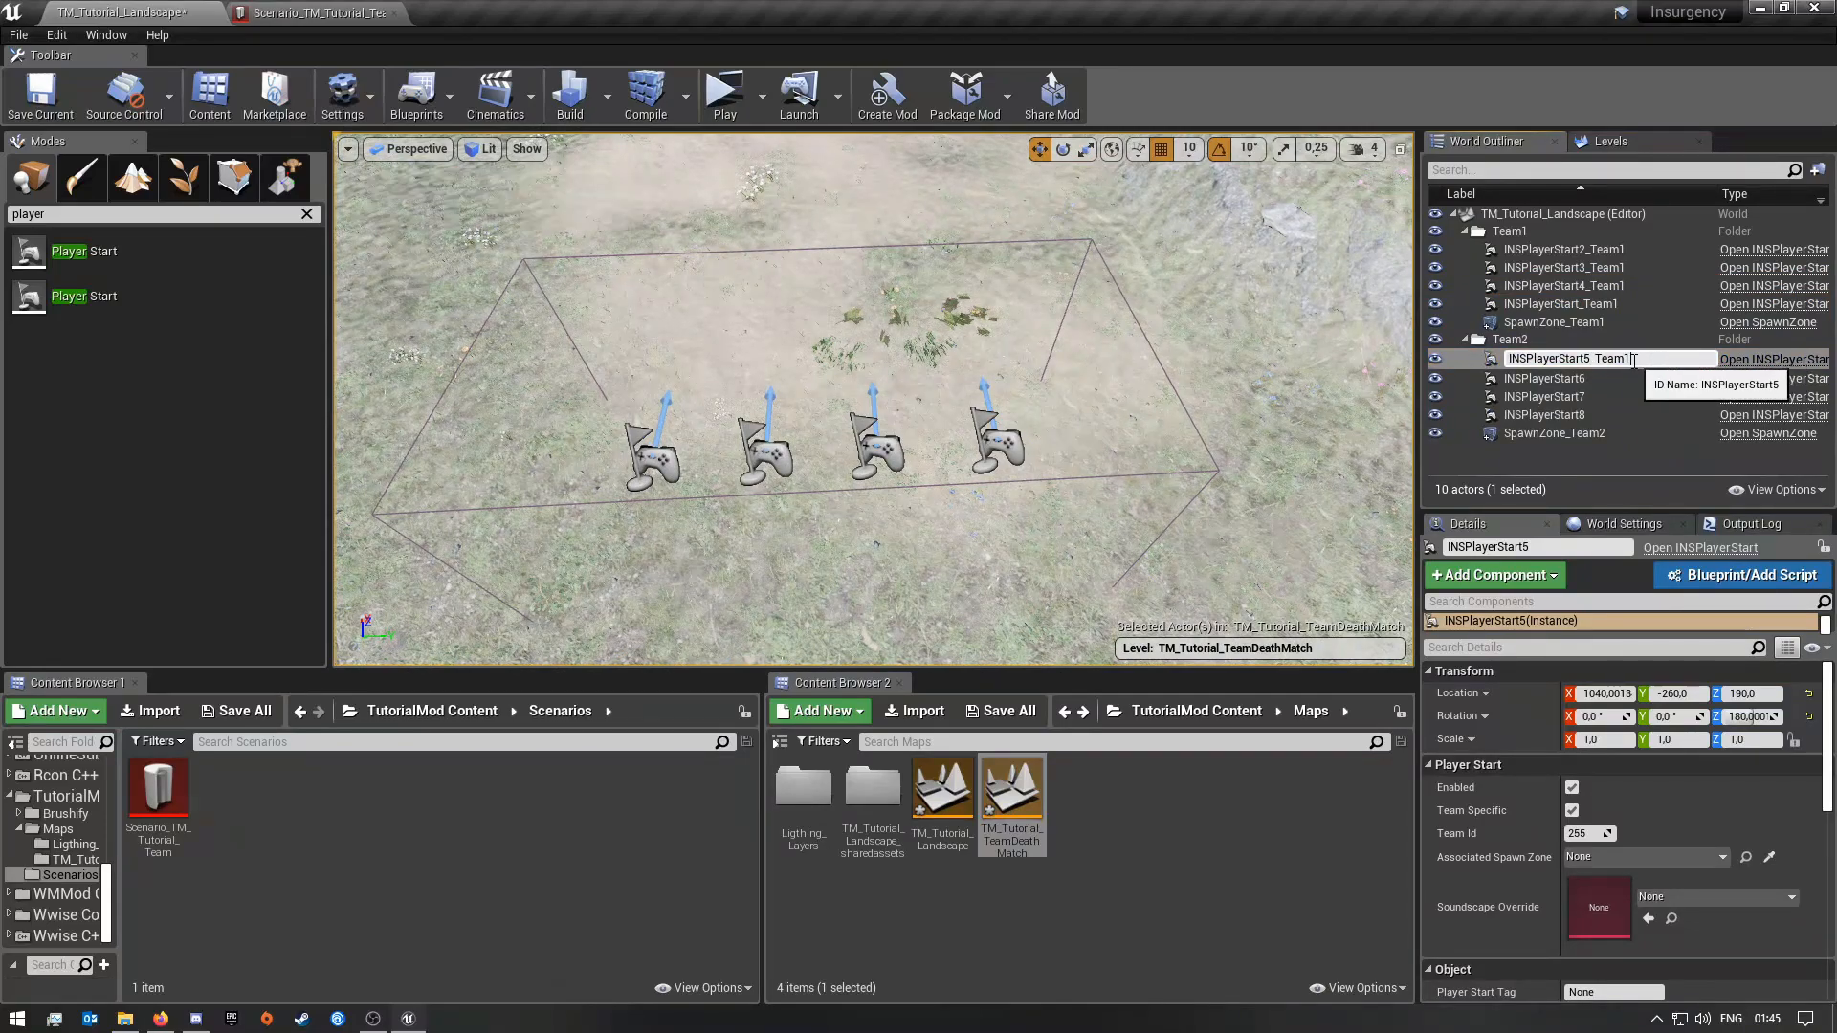
key(BackSpace)
text(2)
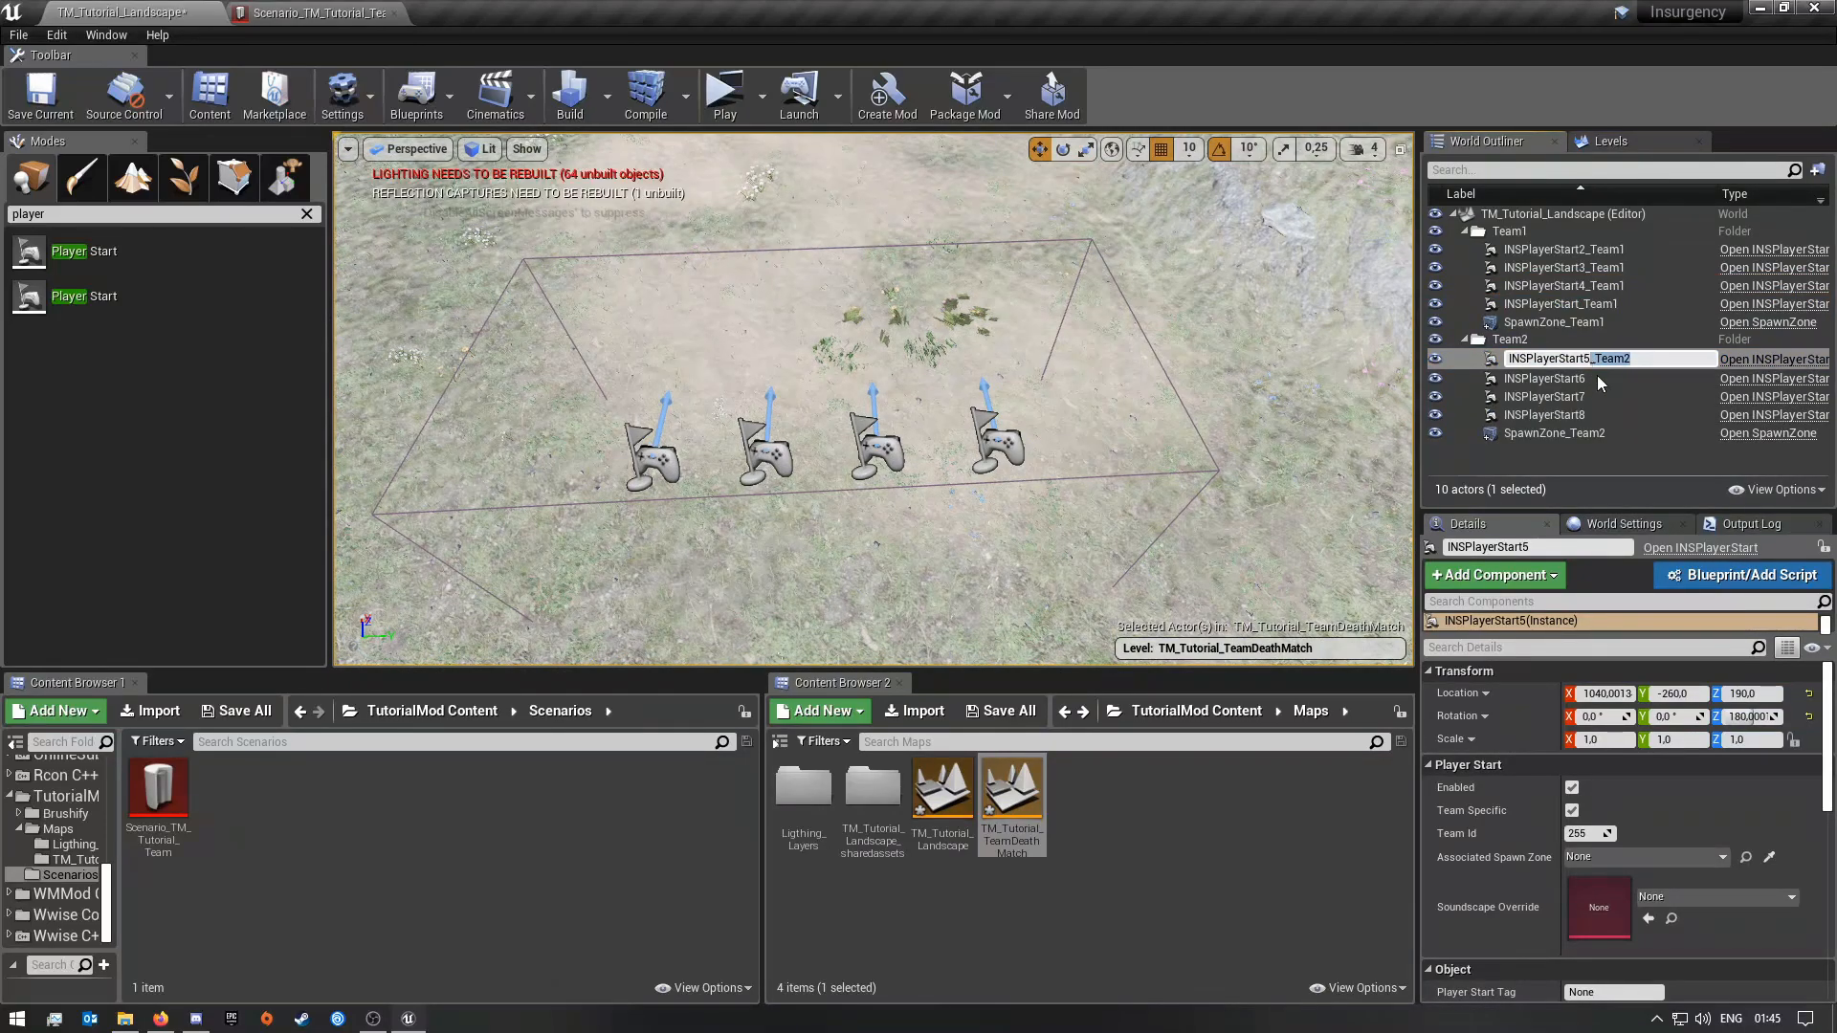
key(Return)
click(1604, 379)
click(1607, 375)
click(1611, 377)
text(_Team2)
Step: Rename INSPlayerStart7 to INSPlayerStart7_Team2 and INSPlayerStart8 to INSPlayerStart8_Team2
click(1613, 395)
click(1617, 394)
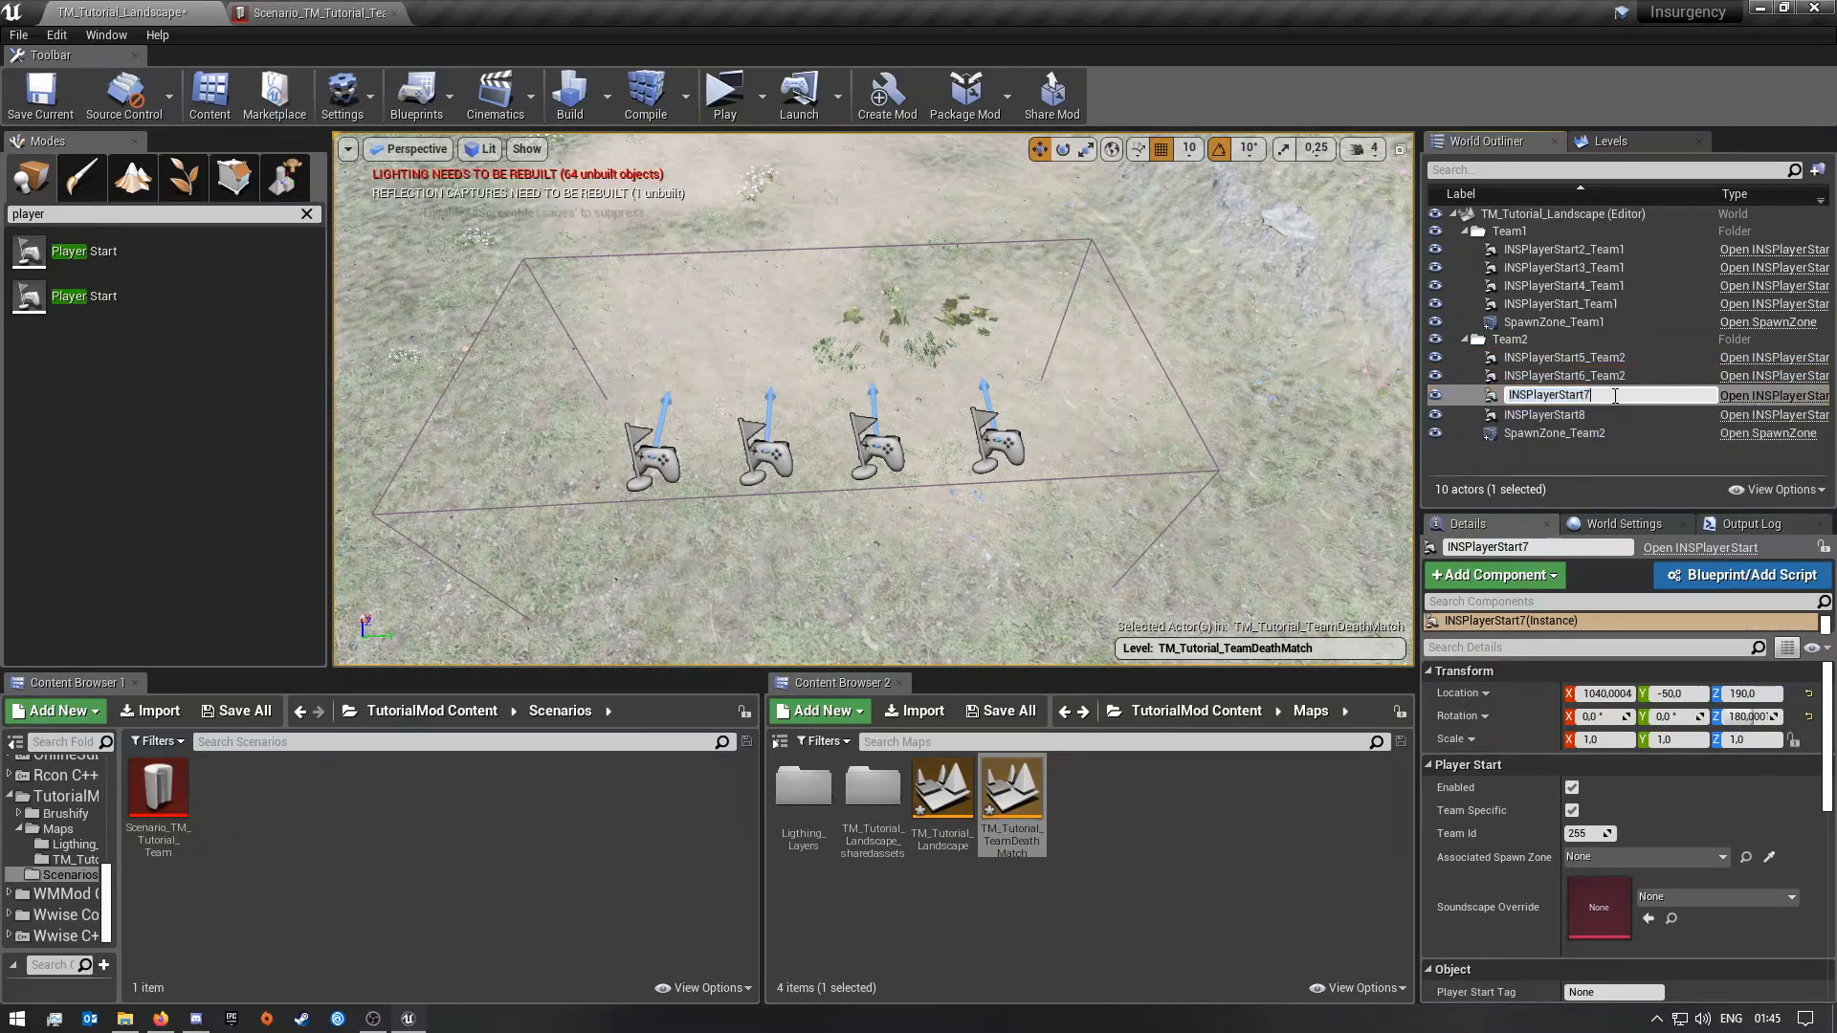
text(_Team2)
click(1604, 415)
click(1611, 415)
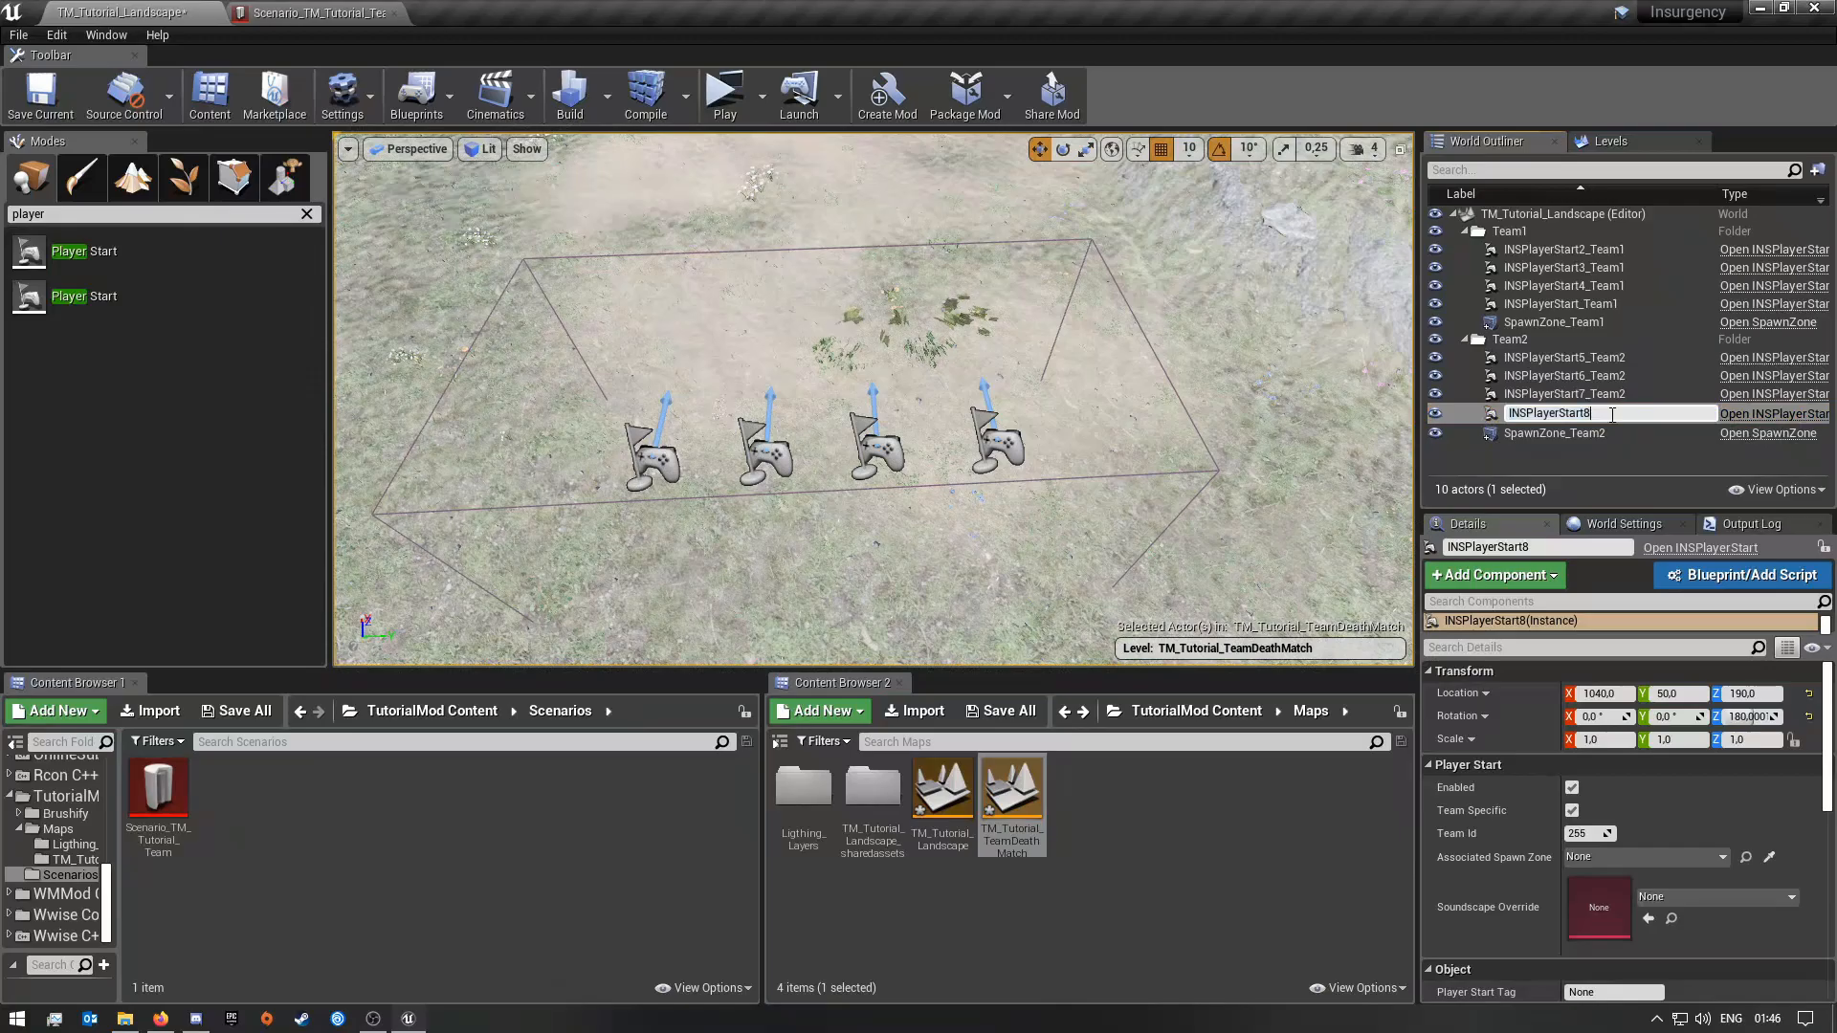
click(1611, 467)
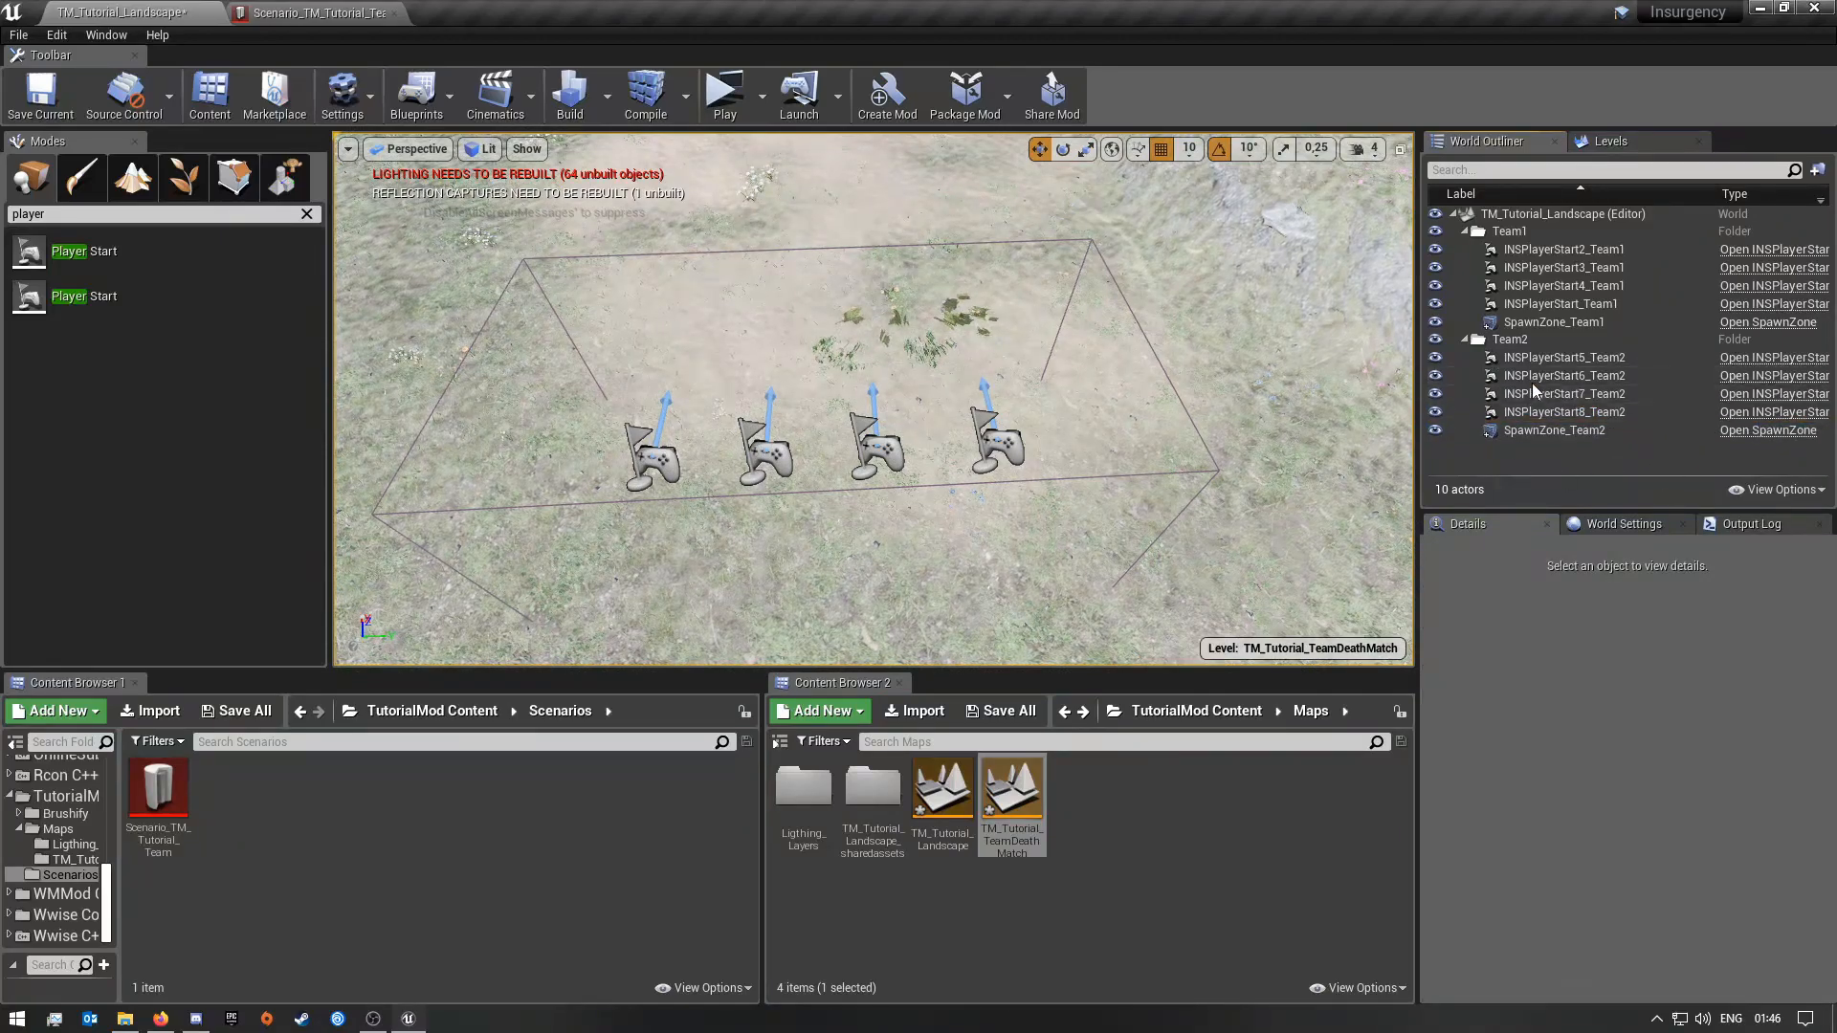
right_drag(873, 399, 970, 486)
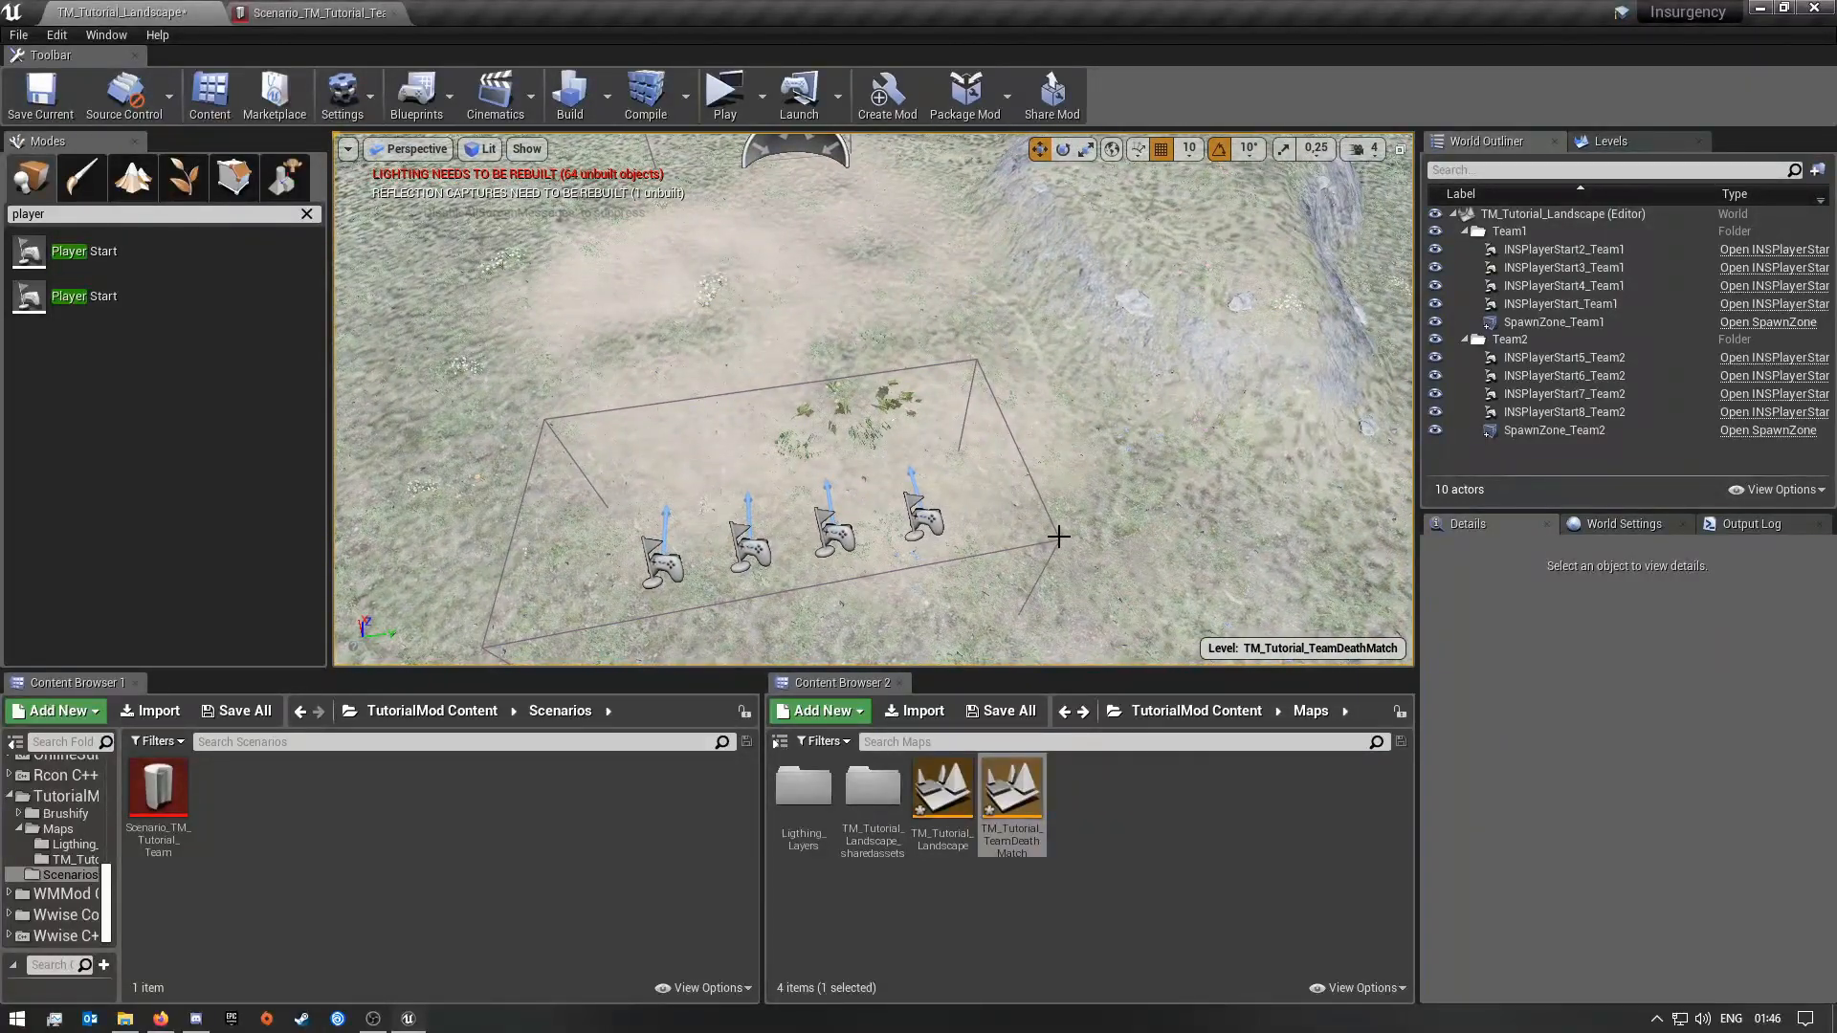
click(1052, 542)
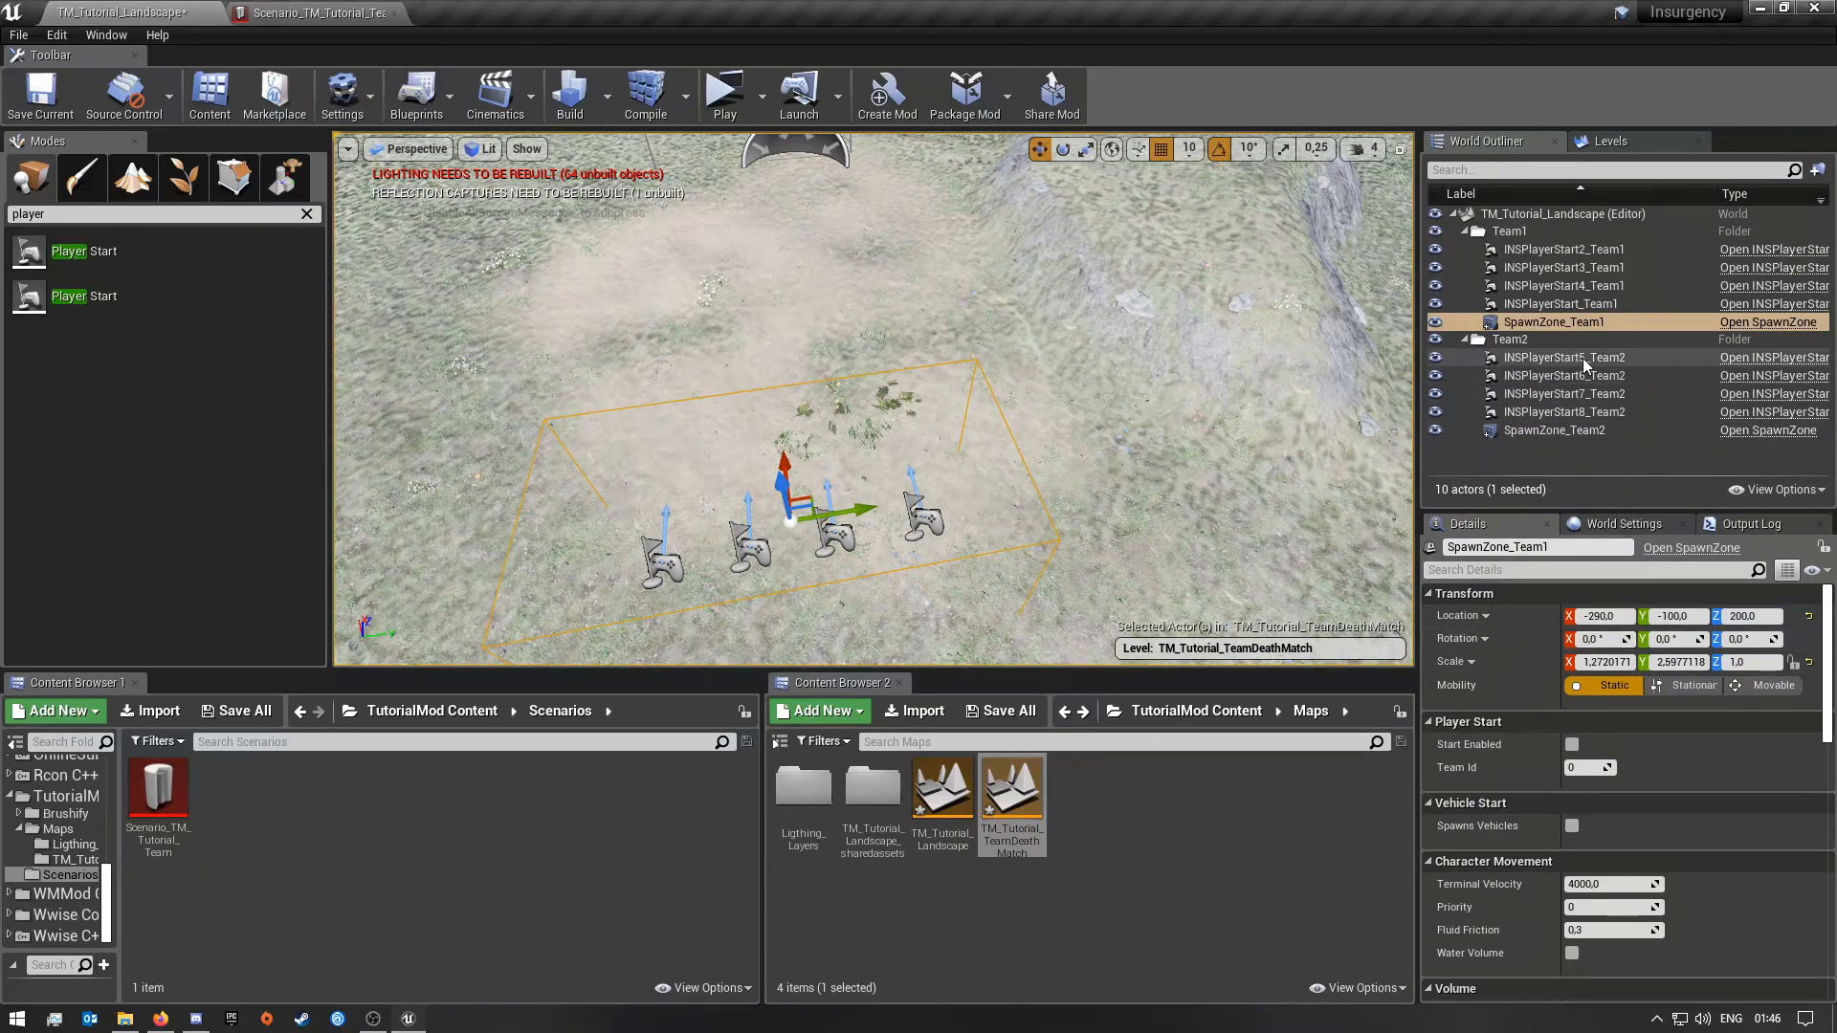
click(1572, 745)
right_drag(1217, 494, 832, 427)
click(1573, 745)
Step: Set the Team Id of SpawnZone_Team2 to 1
click(849, 422)
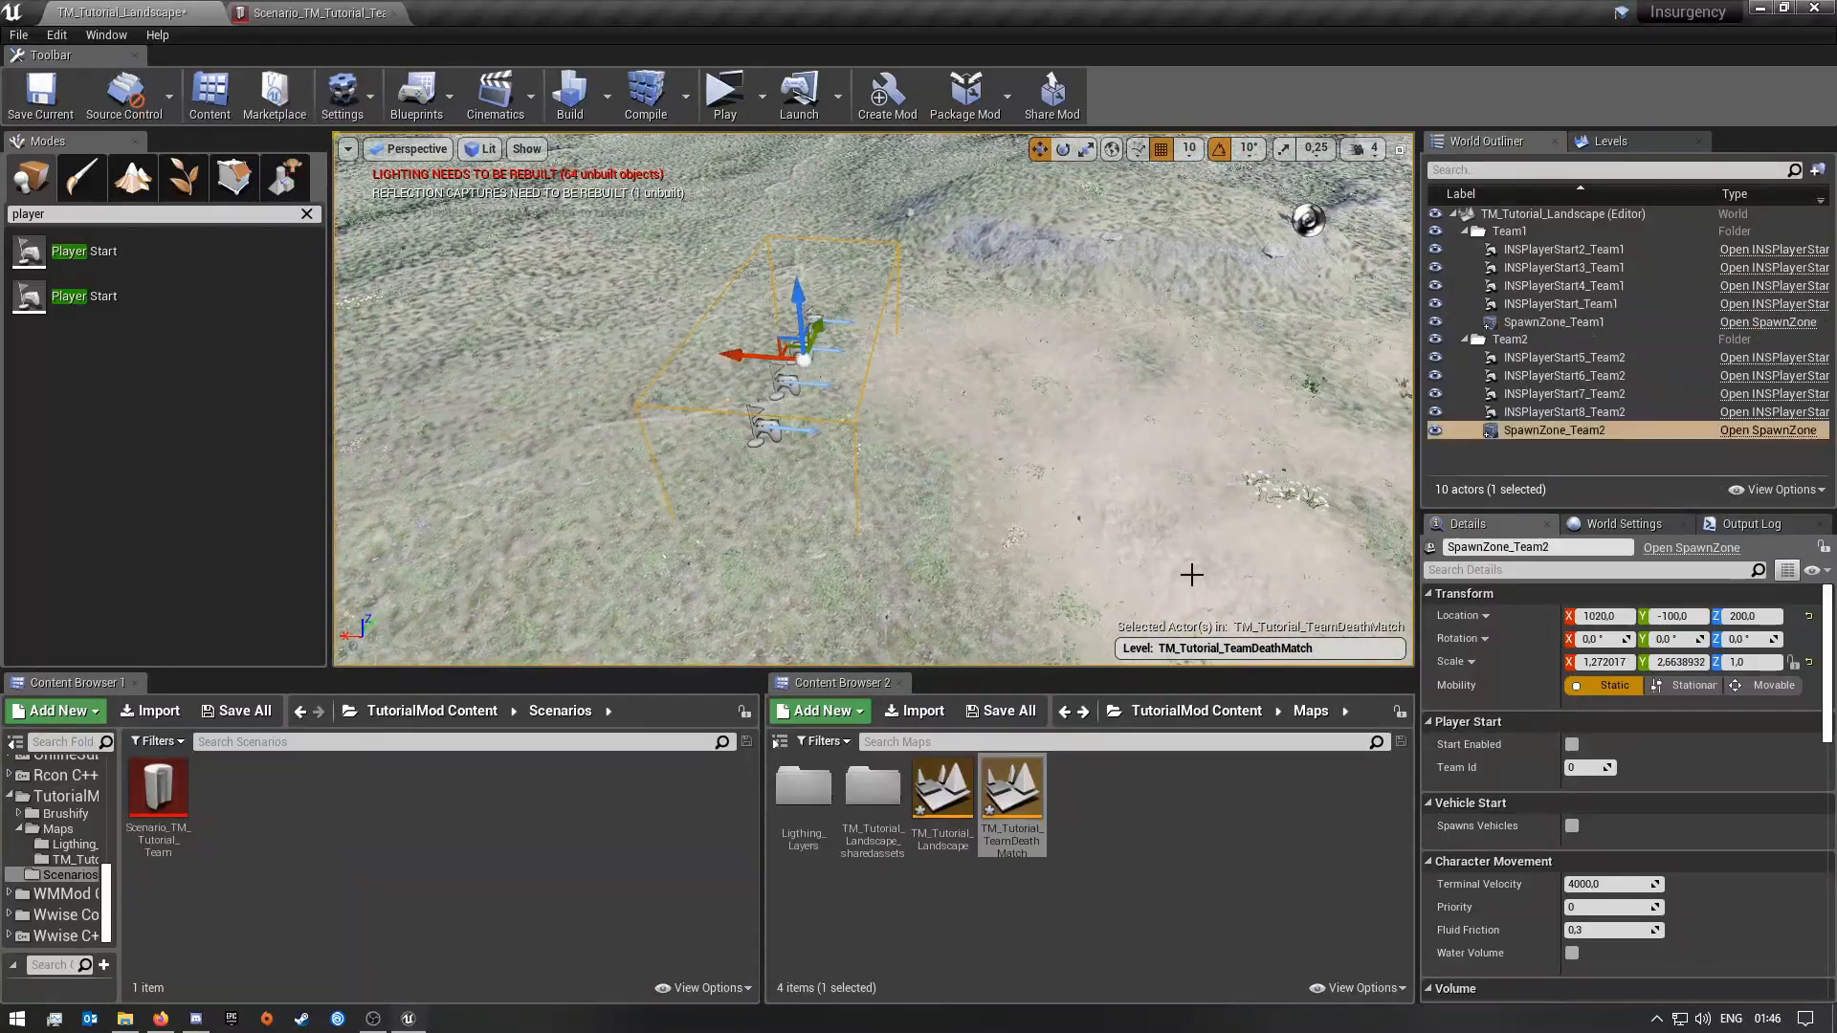
click(1577, 767)
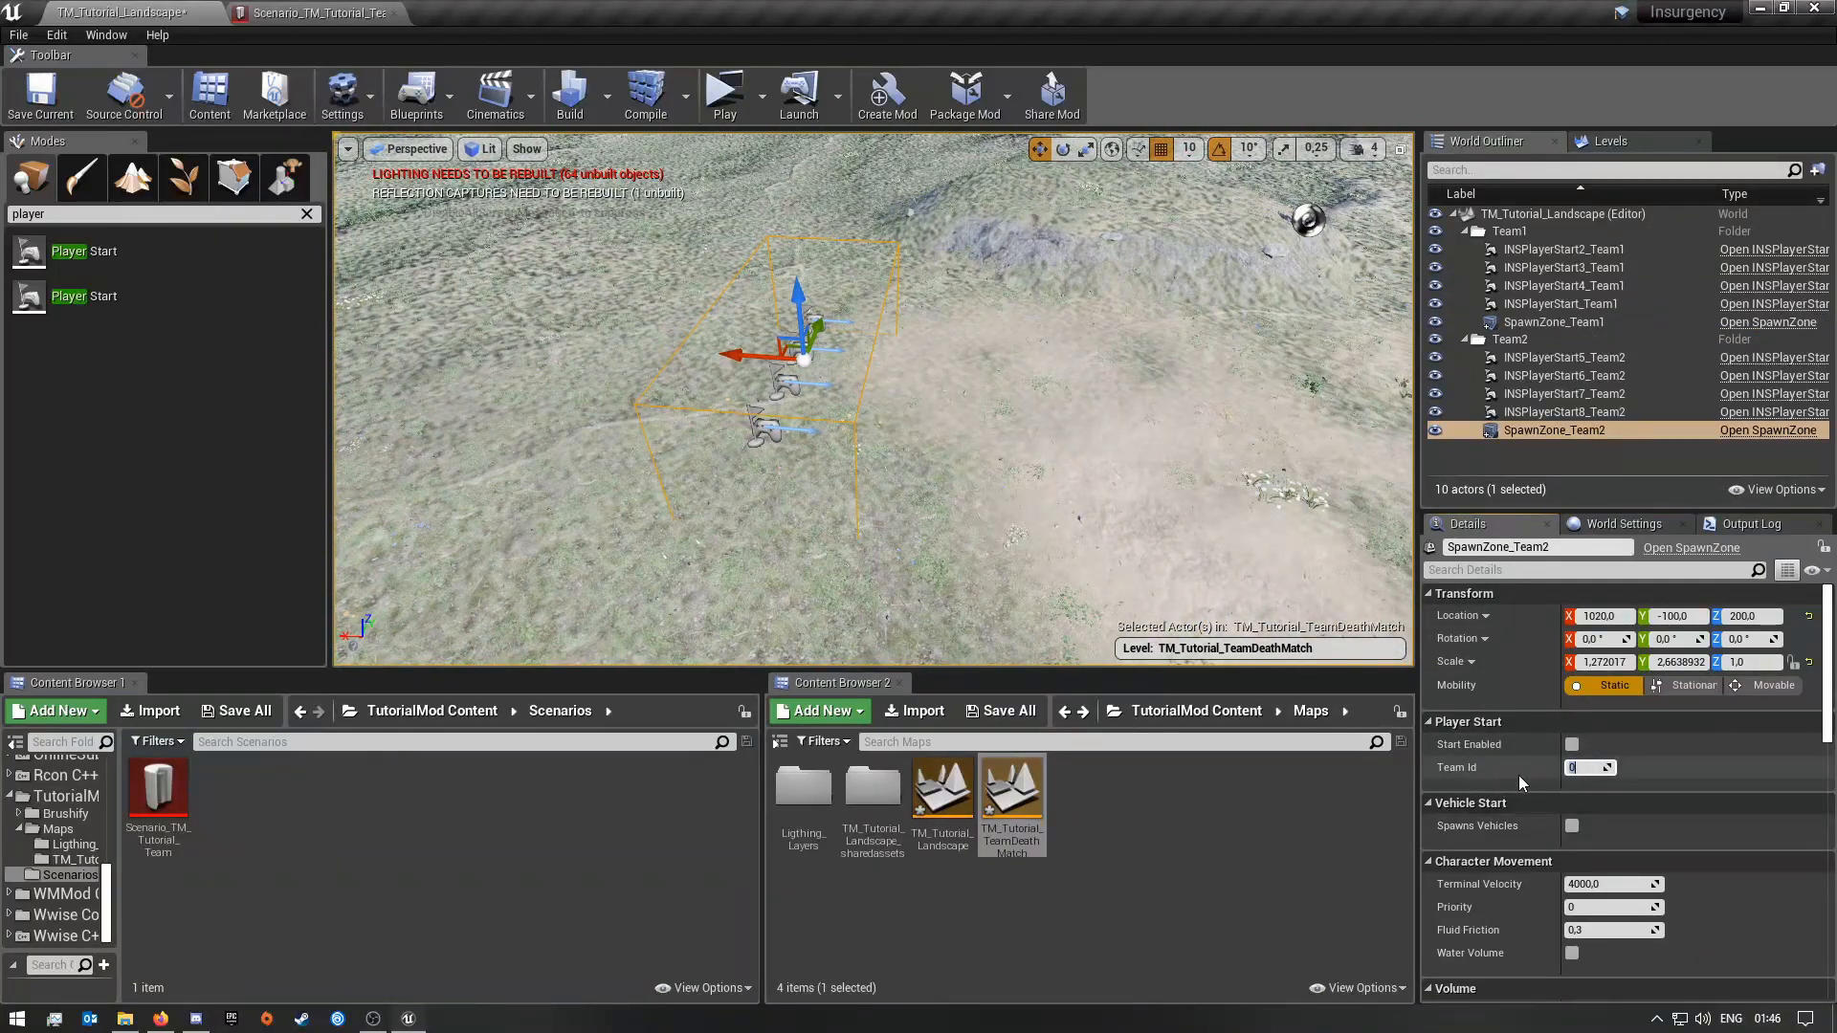
text(1)
Step: Examine the properties of SpawnZone_Team1, including its Player Start, collision and brush settings
right_drag(1053, 460, 1075, 593)
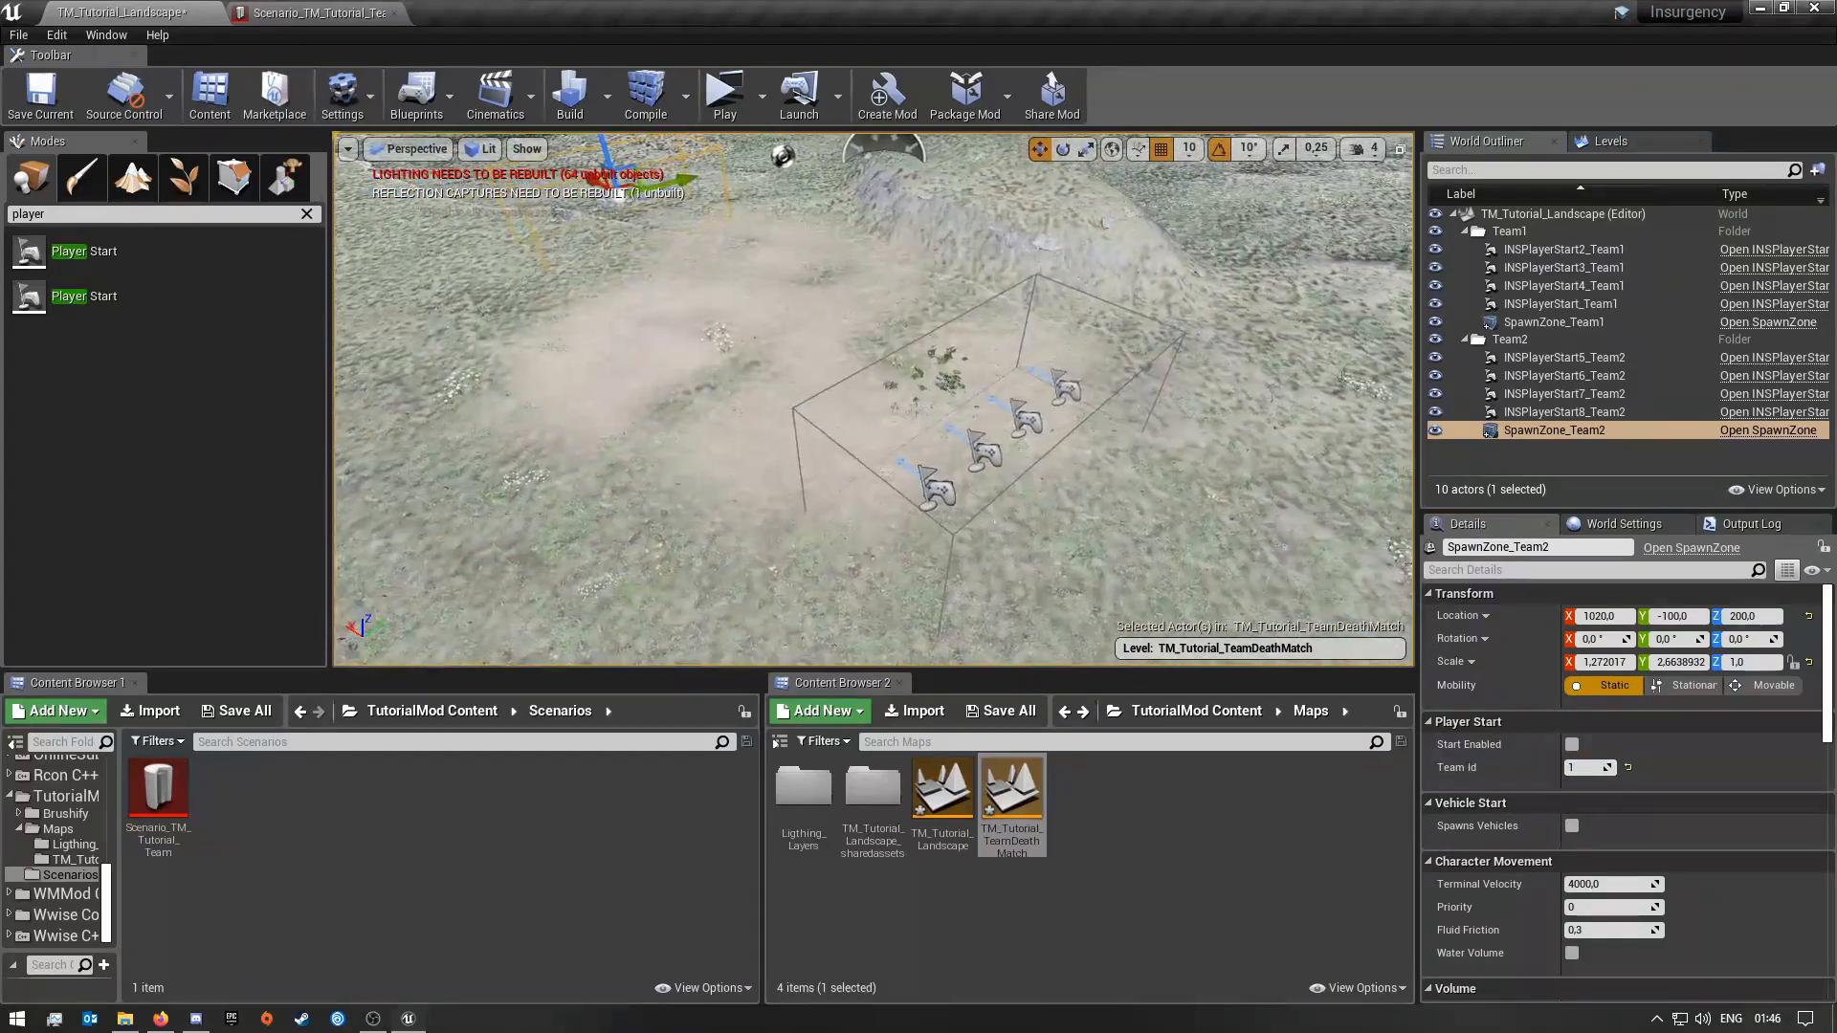
click(949, 534)
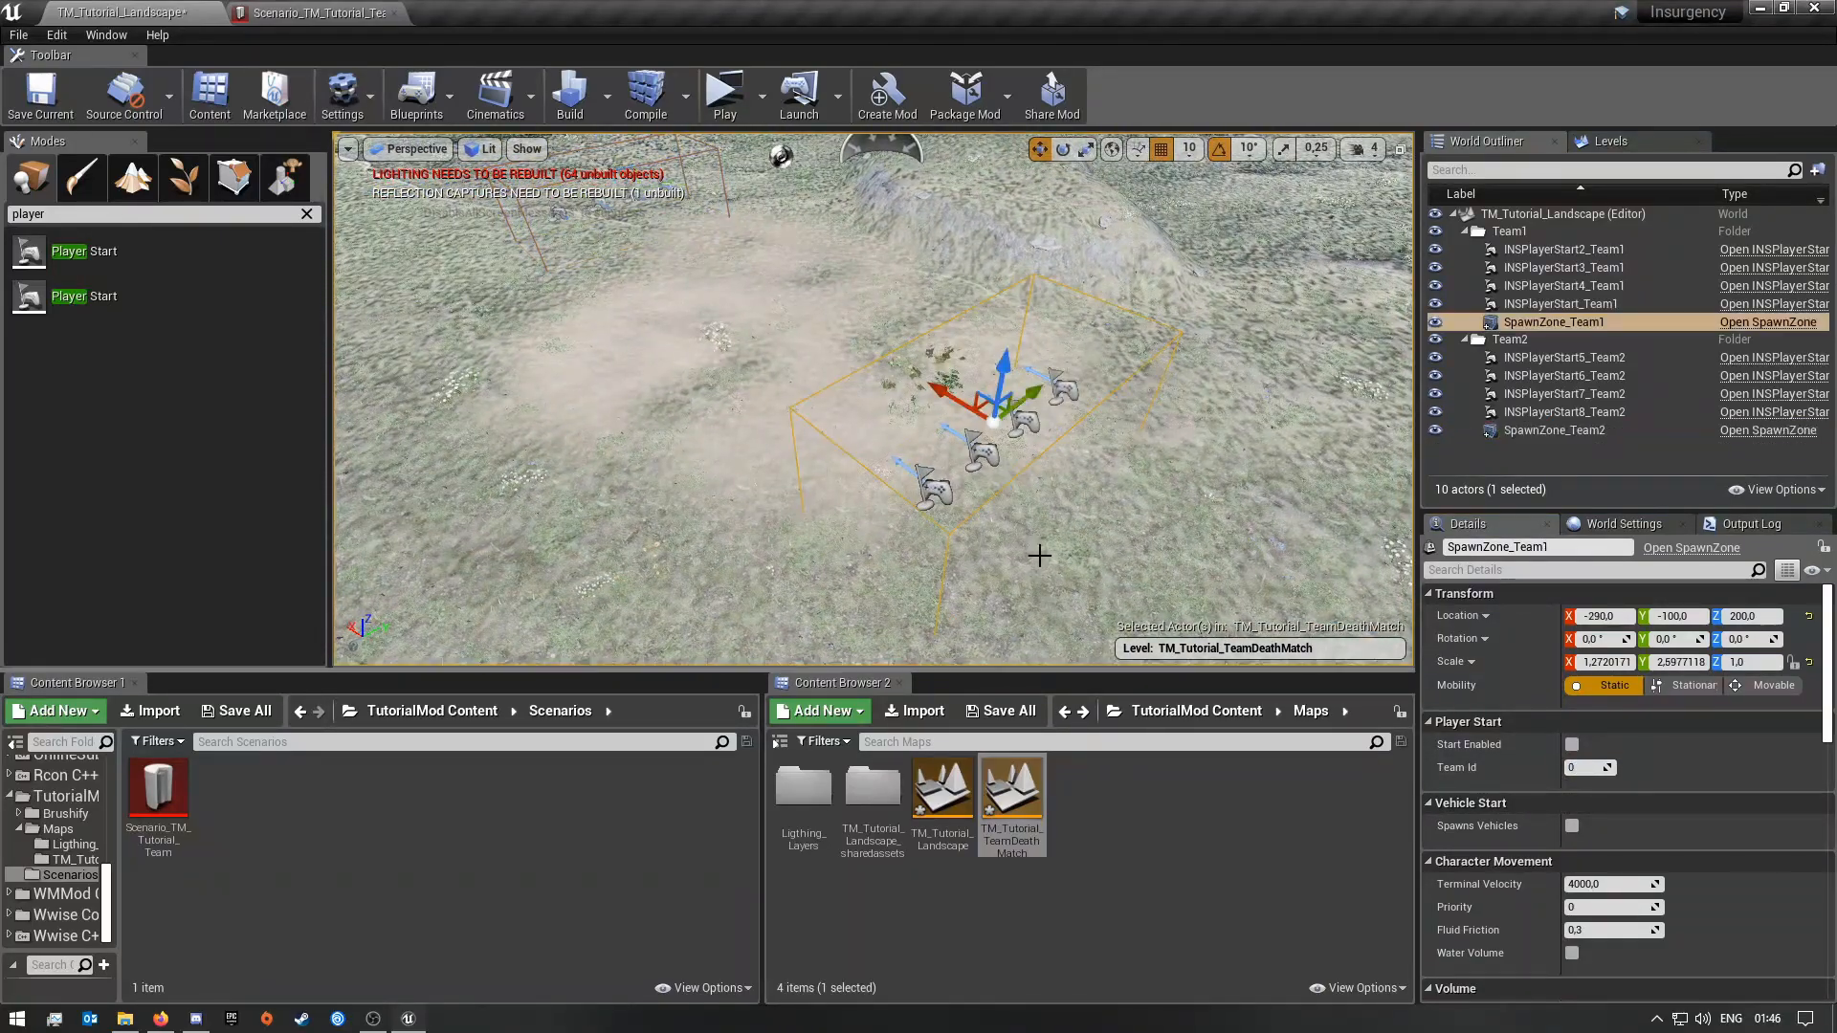
right_drag(1167, 562, 1350, 649)
scroll(1627, 800, down, 6)
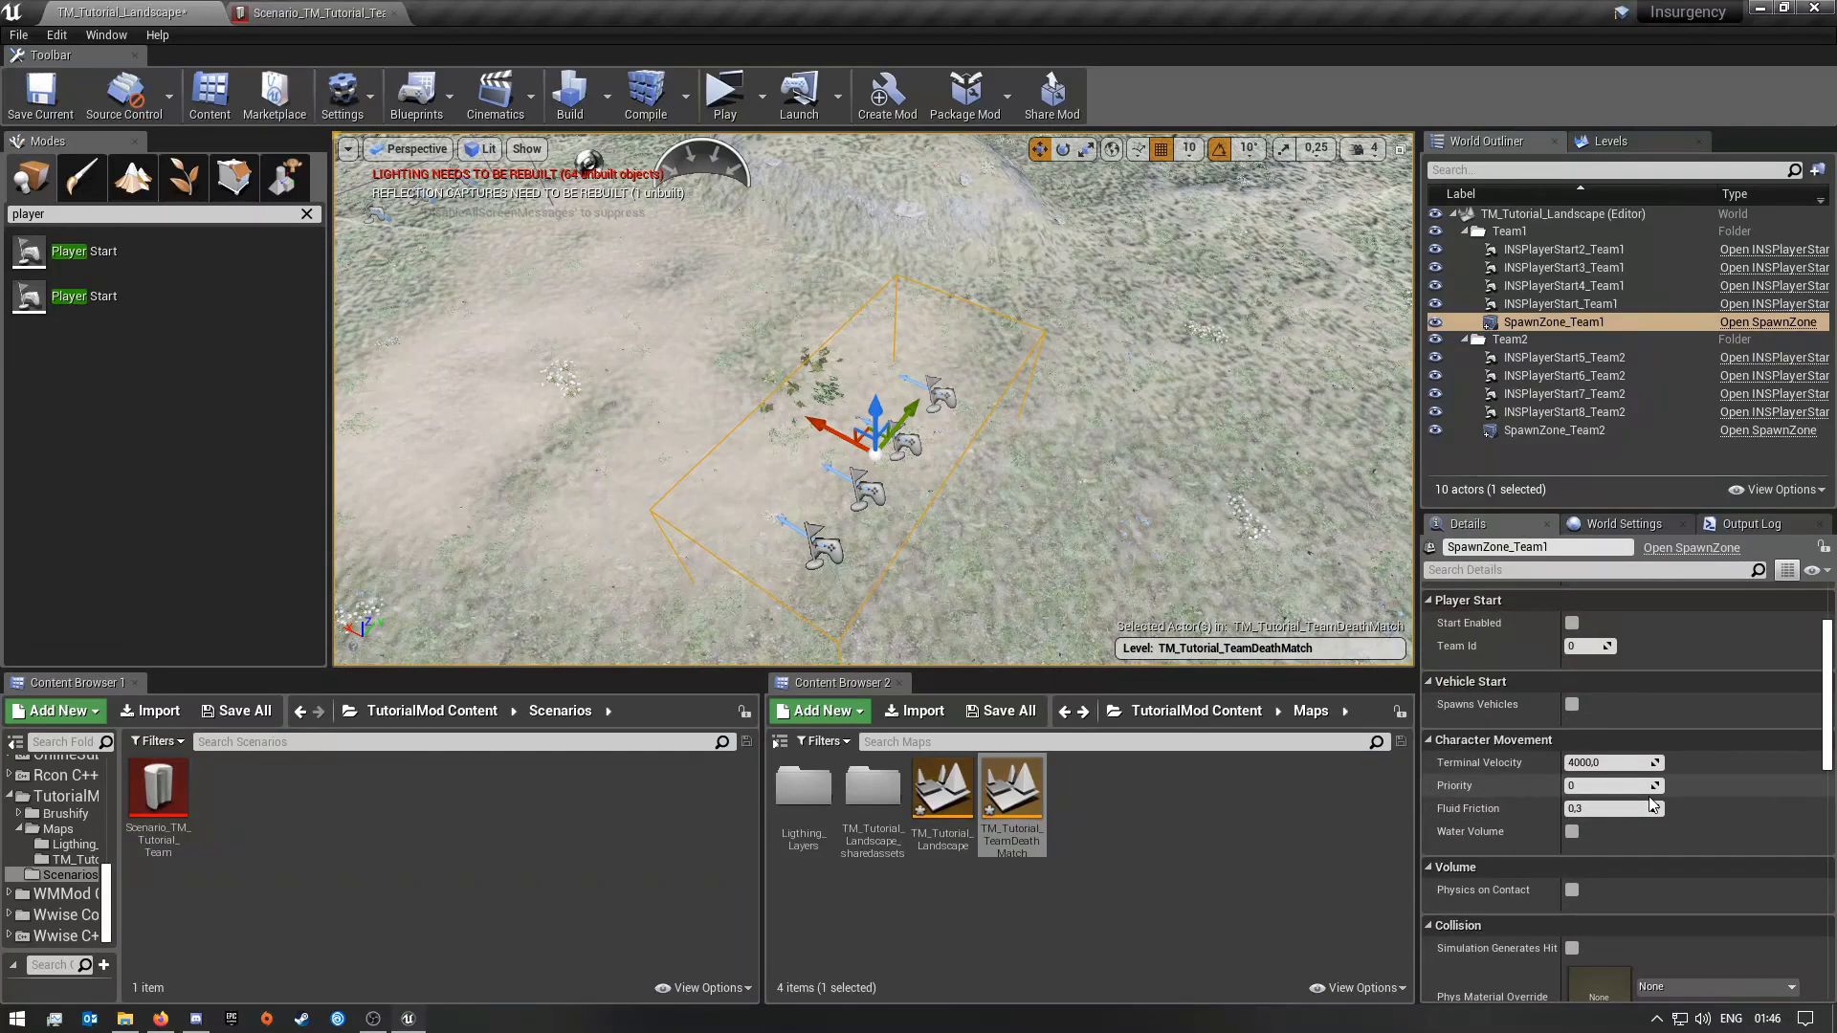
scroll(1650, 796, down, 10)
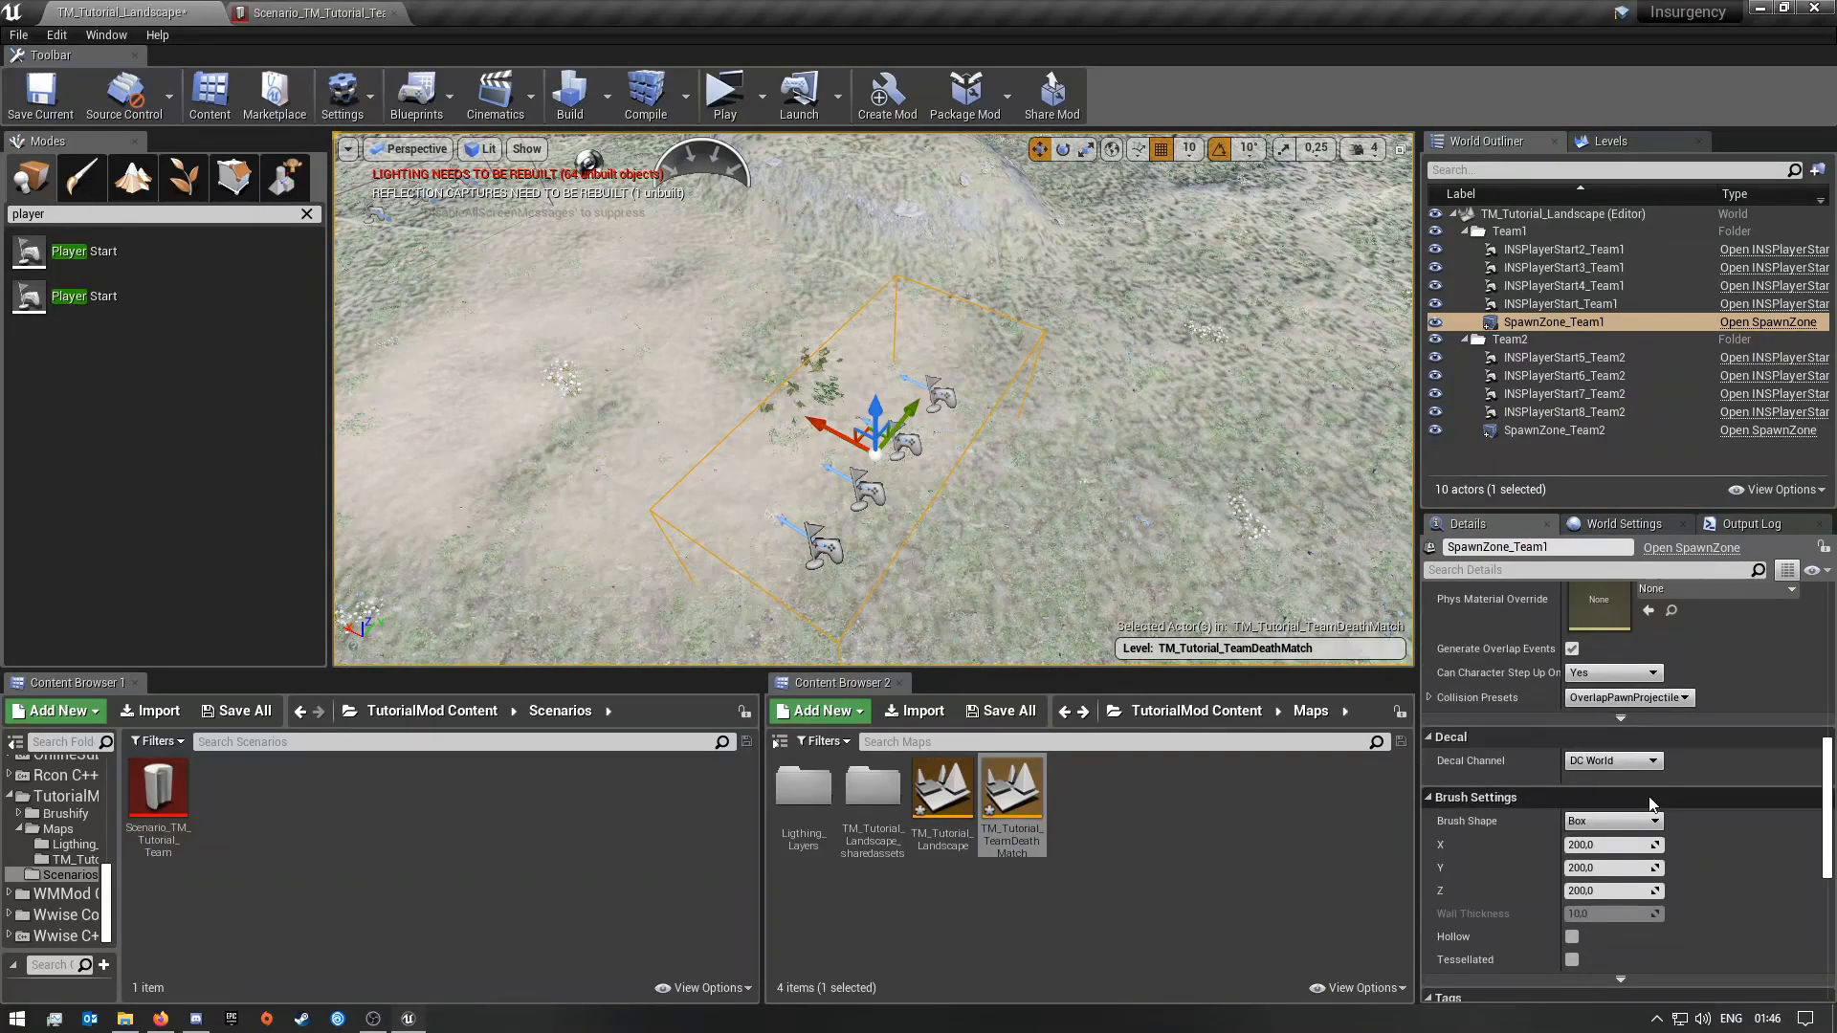
scroll(1650, 796, up, 5)
scroll(1650, 796, down, 5)
scroll(1650, 802, up, 15)
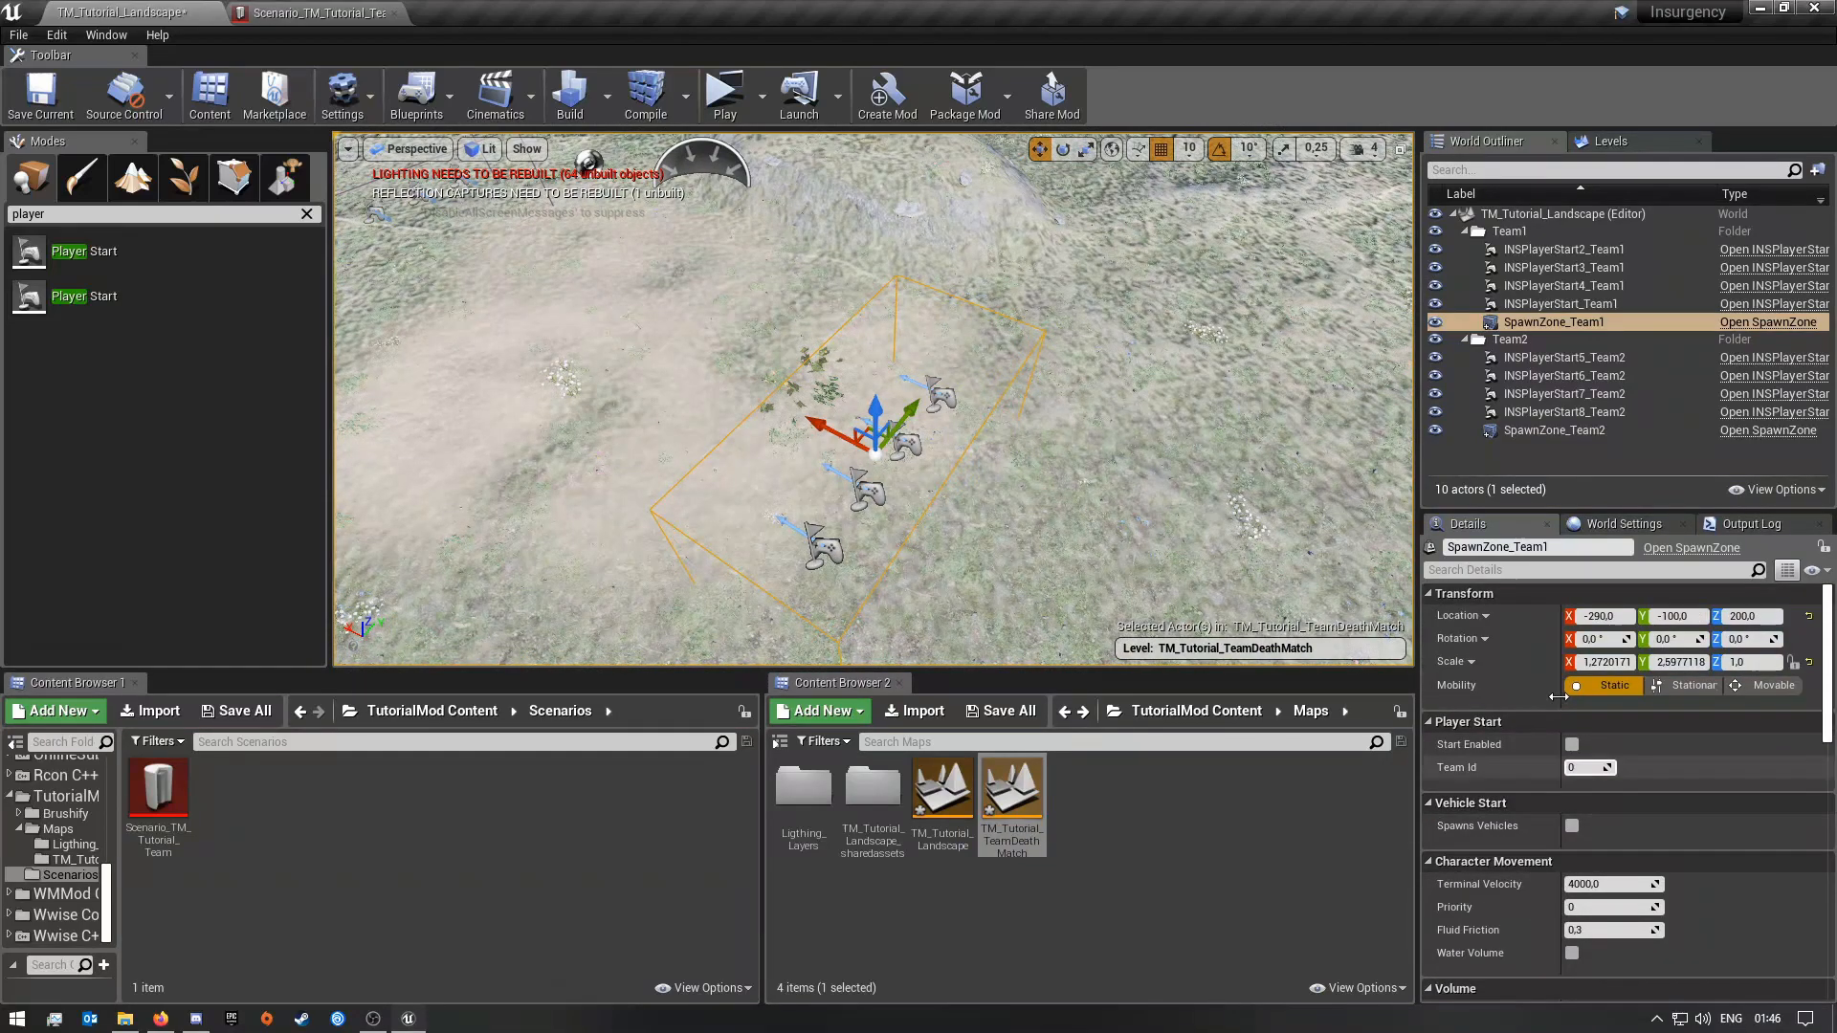
Step: Select the four Team1 player starts together and set their Team Id to 0
right_drag(1093, 436, 1053, 383)
key(f)
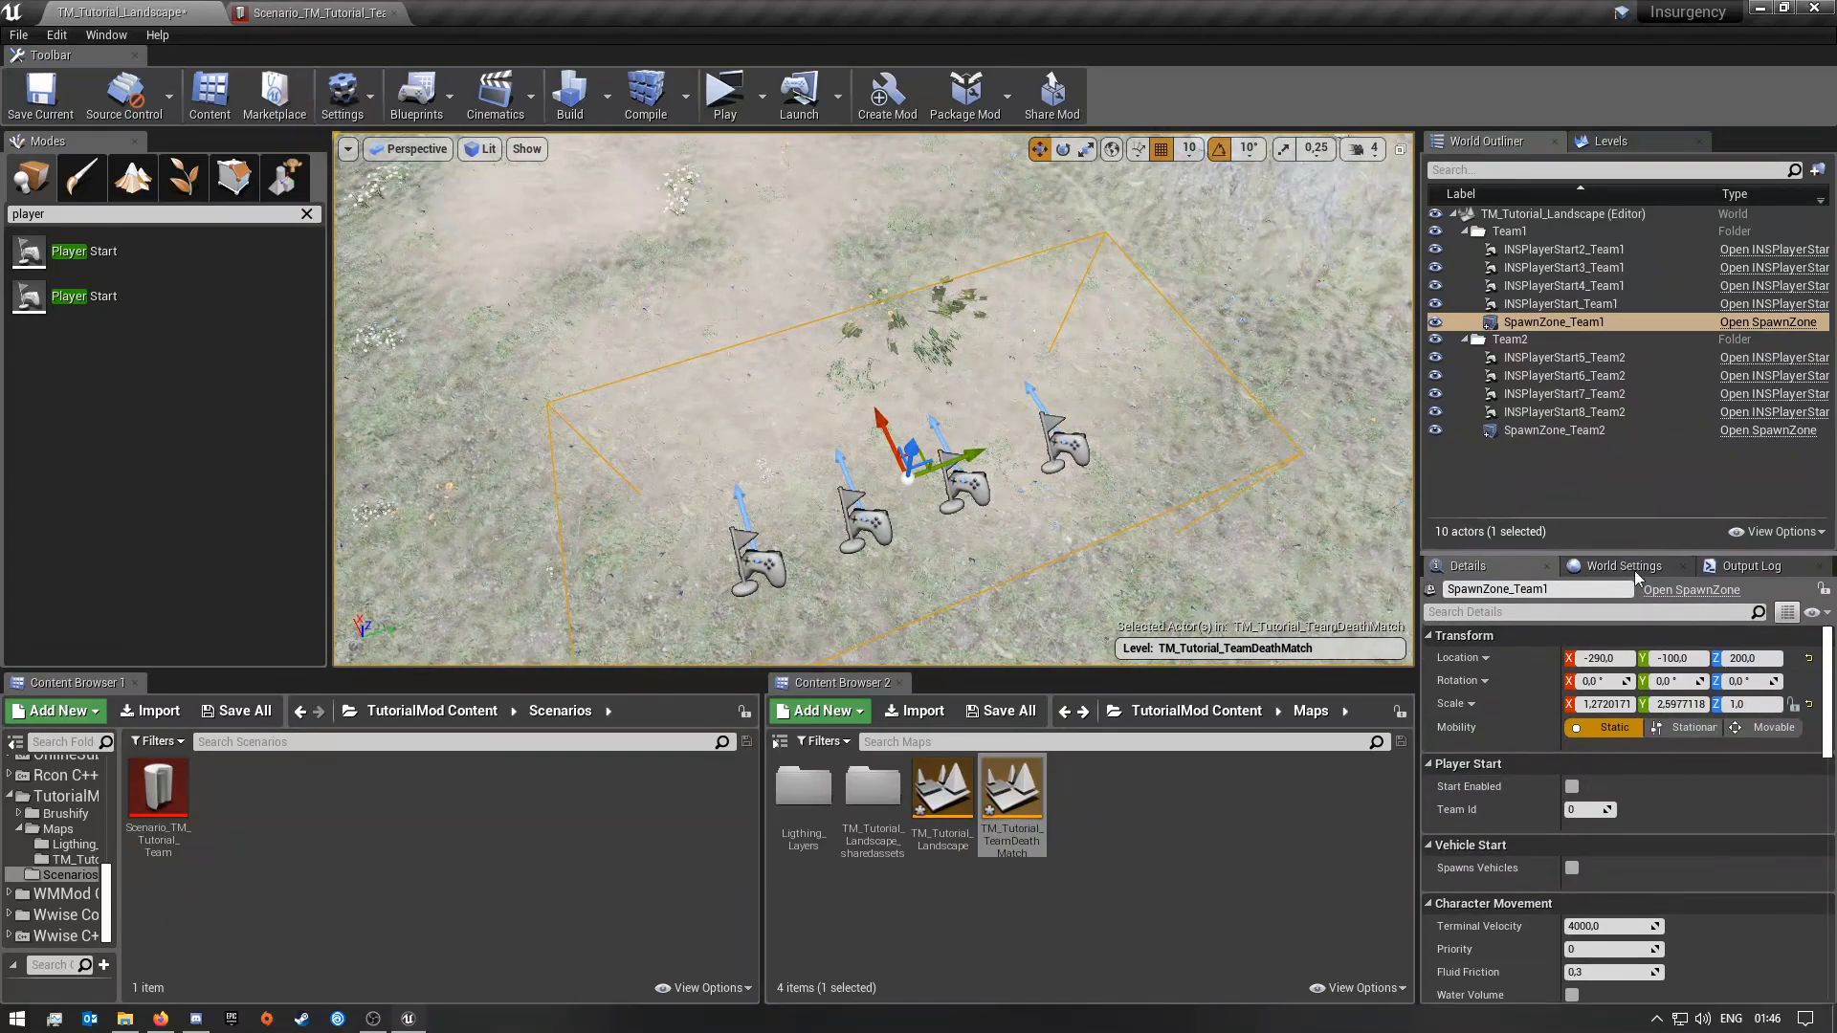
click(777, 562)
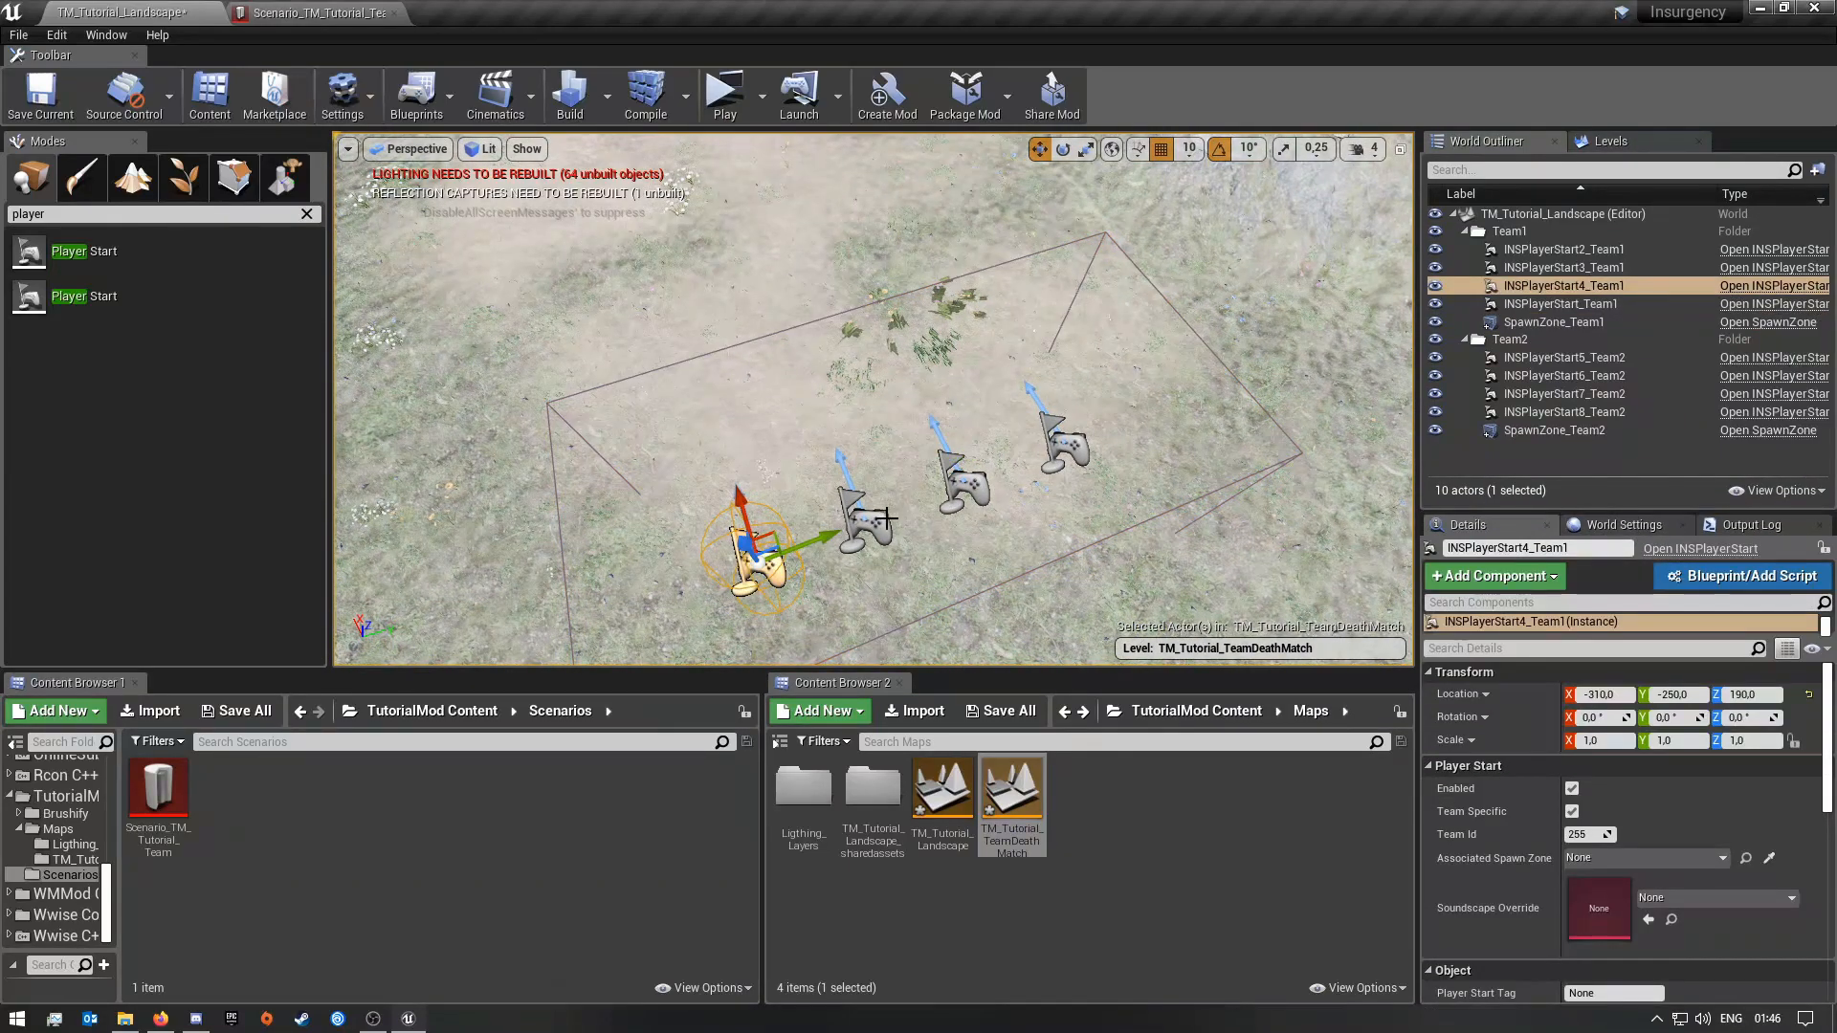
ctrl+click(866, 520)
ctrl+click(963, 485)
ctrl+click(1065, 445)
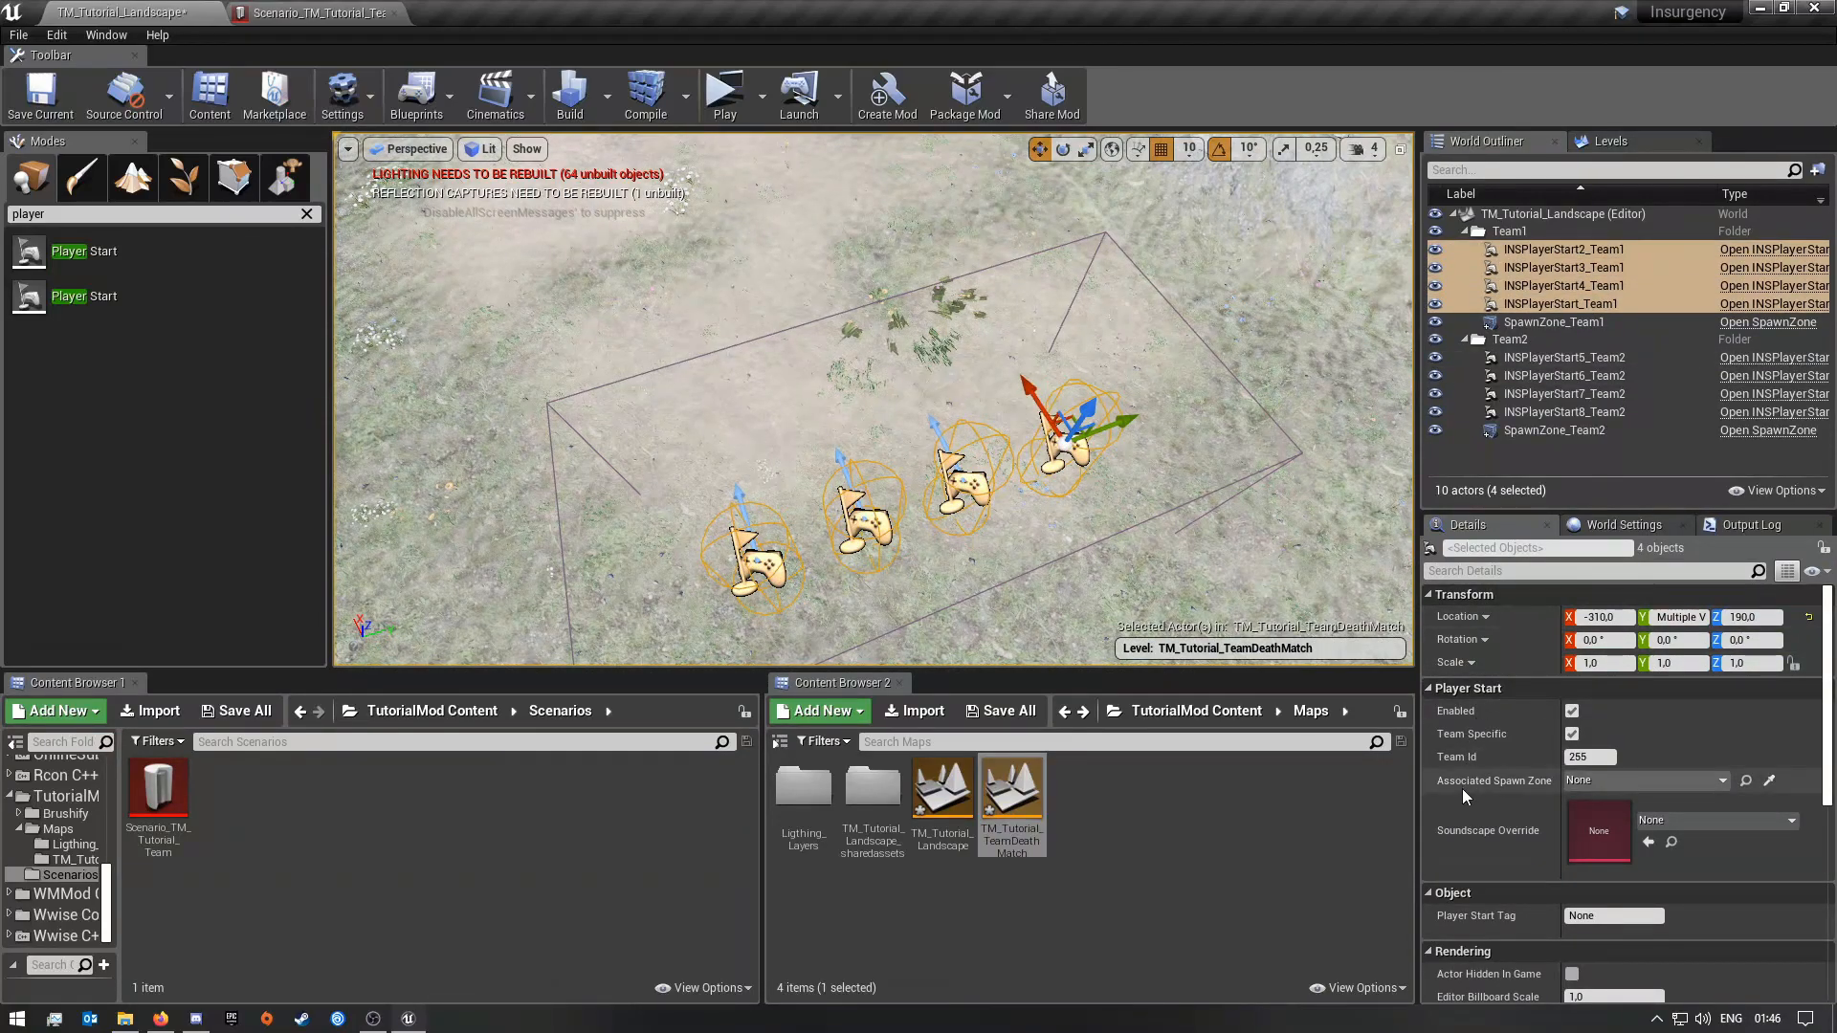
click(1589, 757)
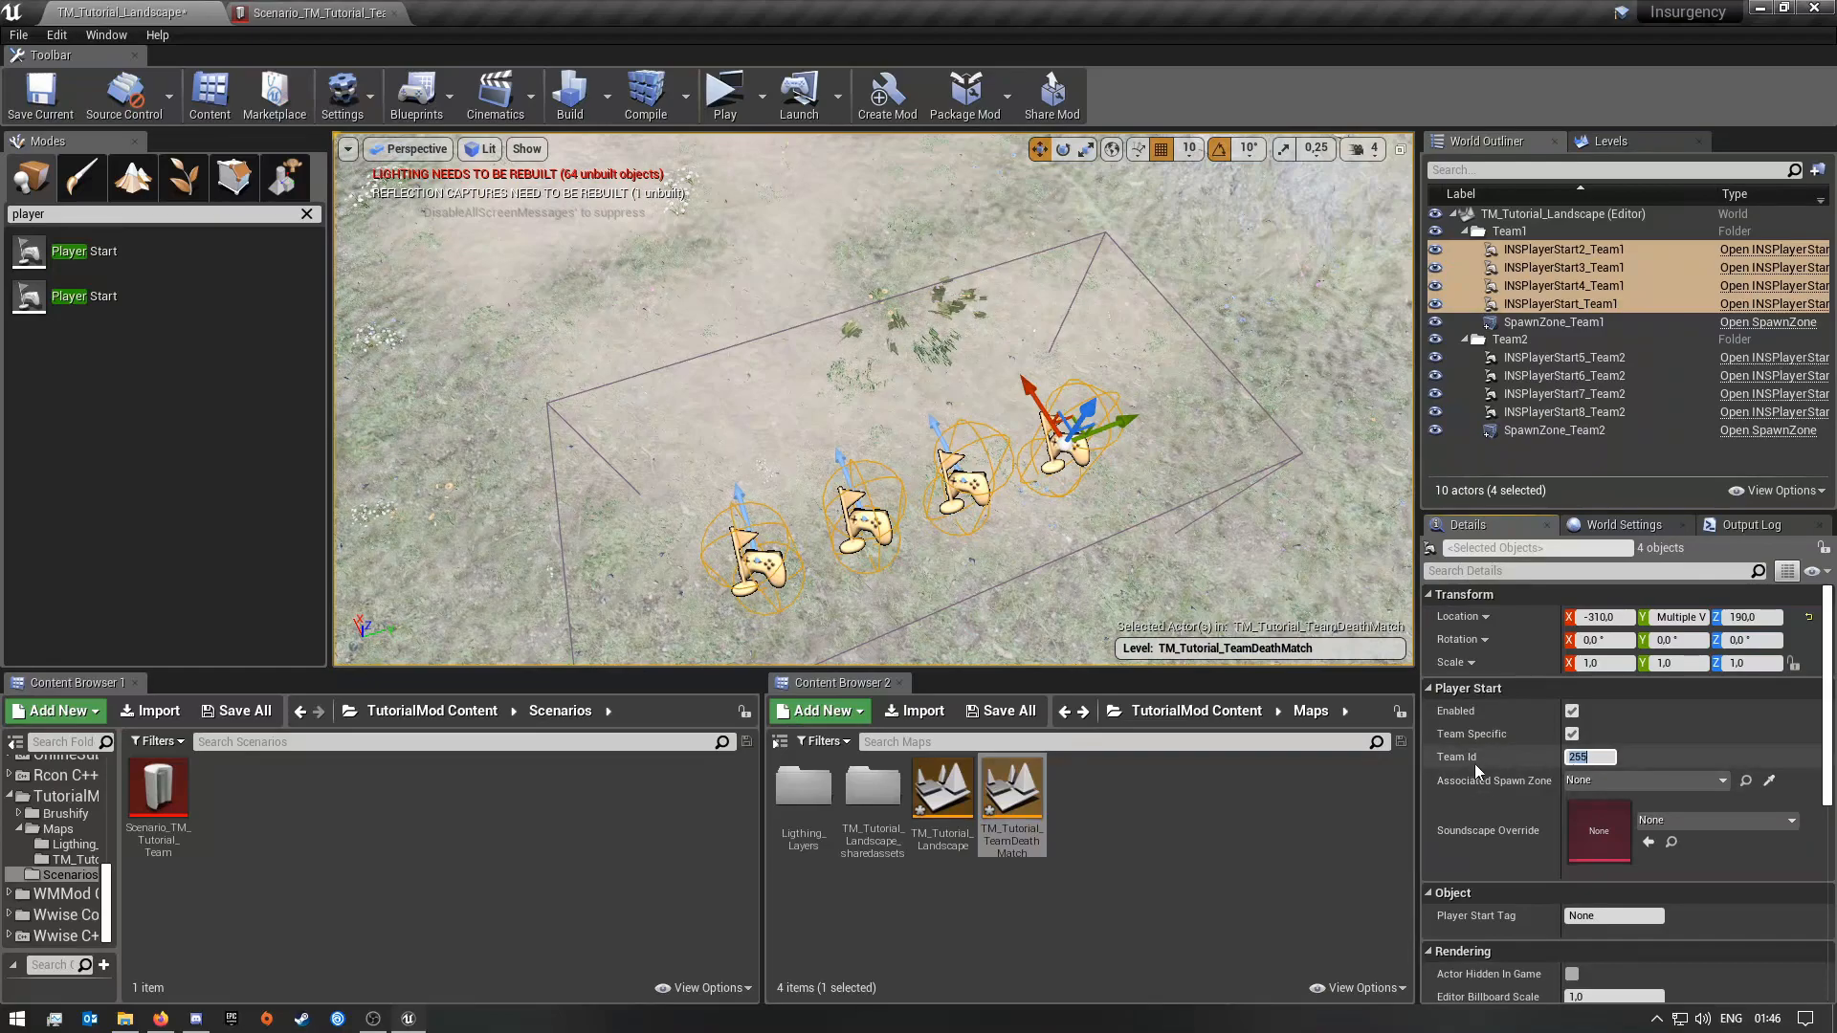
key(Return)
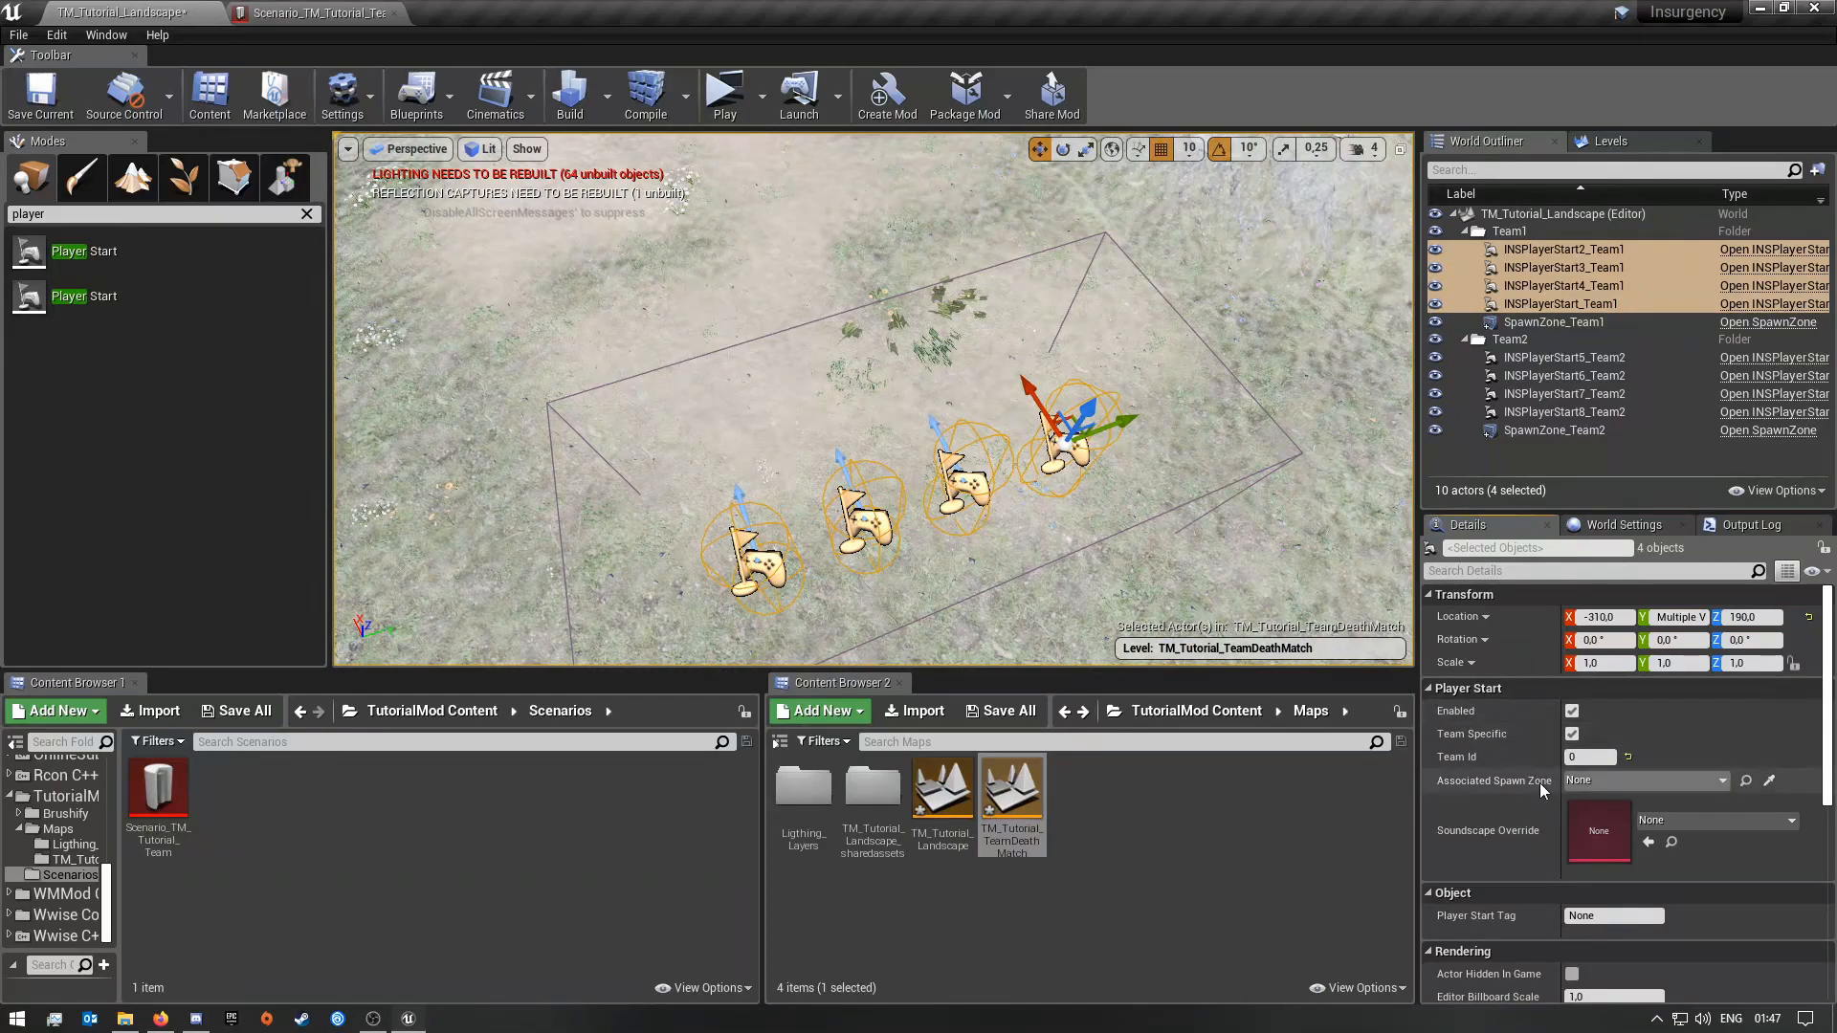
Step: Set the Associated Spawn Zone of the Team1 player starts to SpawnZone_Team1 and save all modified content
click(1652, 787)
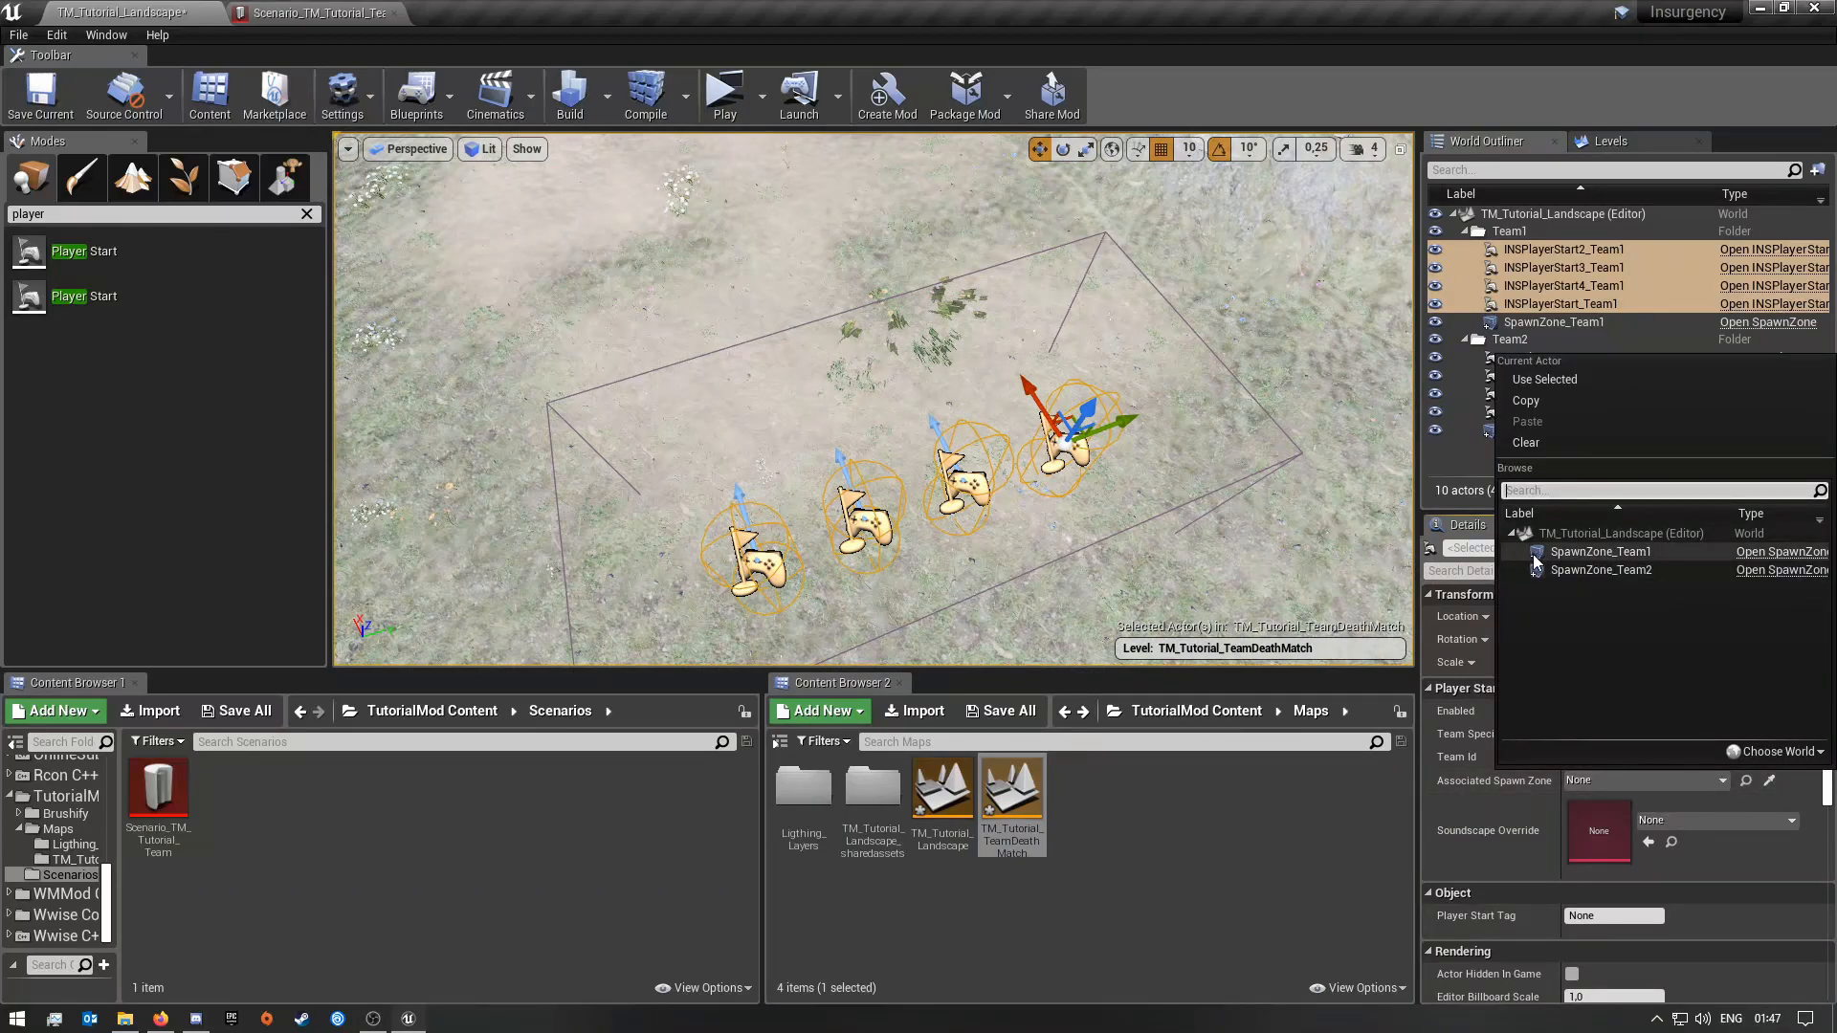
click(1612, 555)
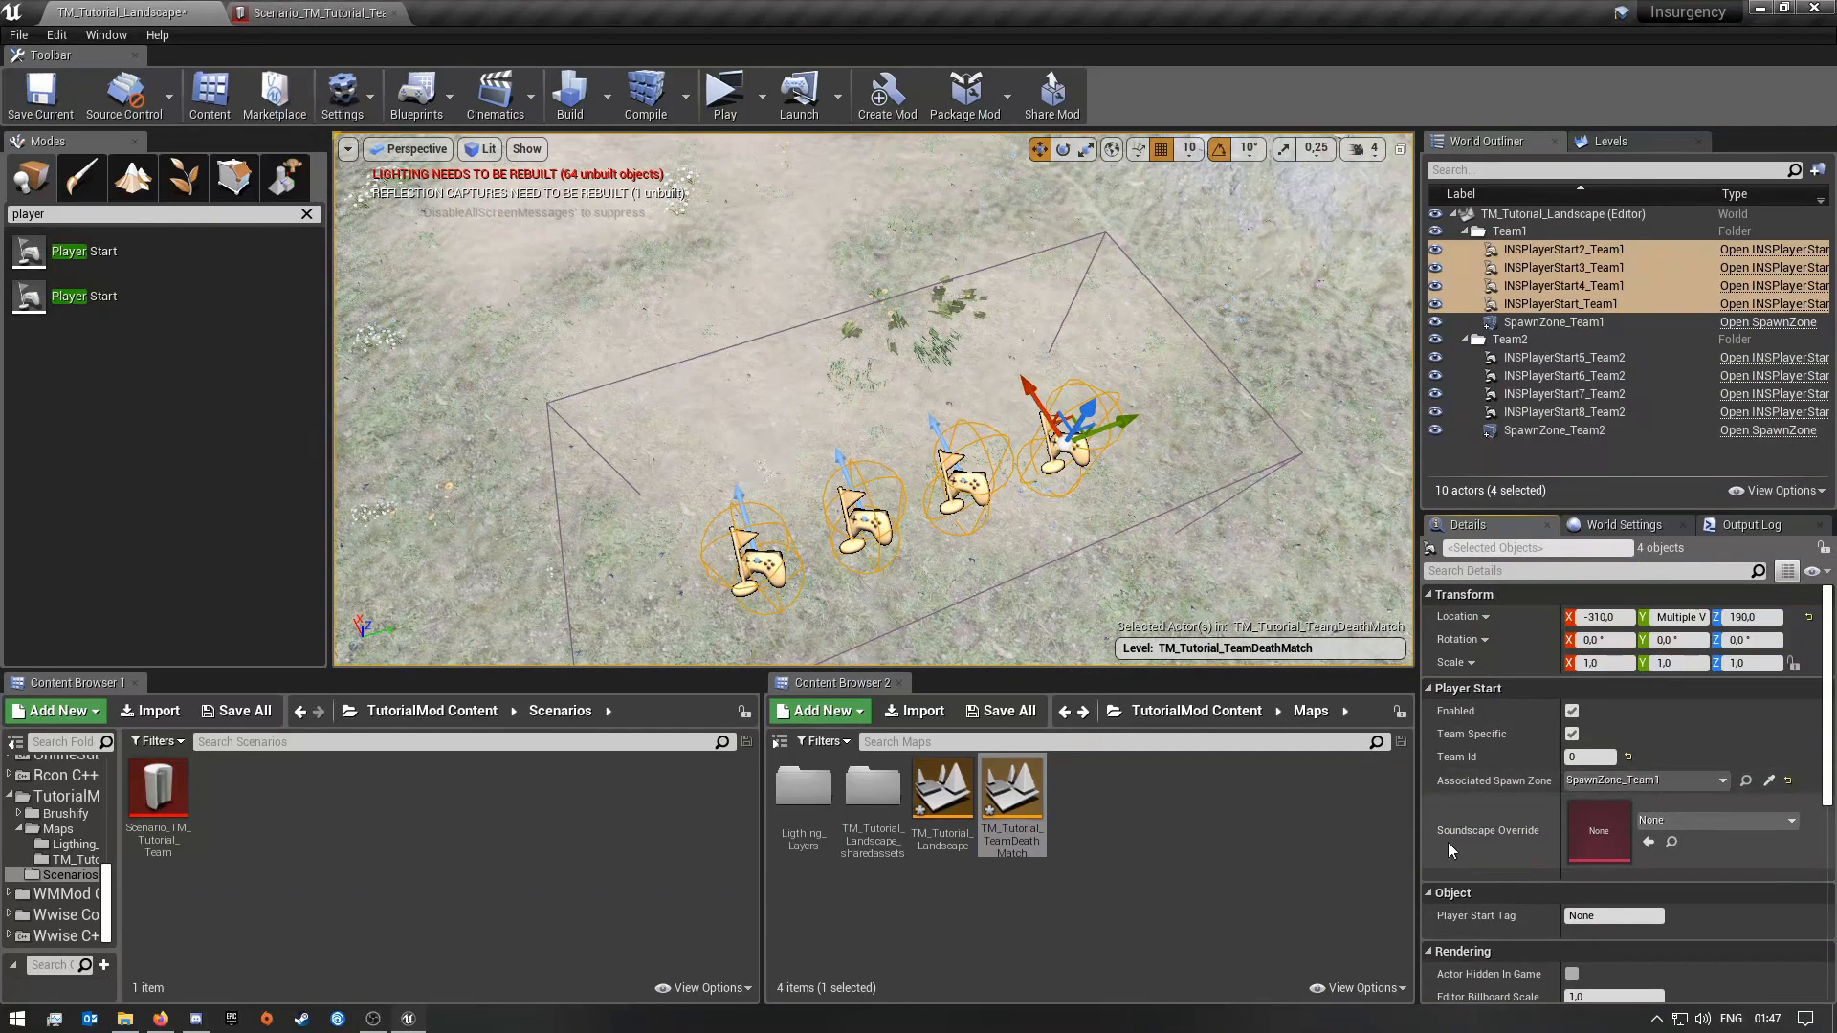
scroll(1449, 844, down, 1)
scroll(1449, 842, up, 1)
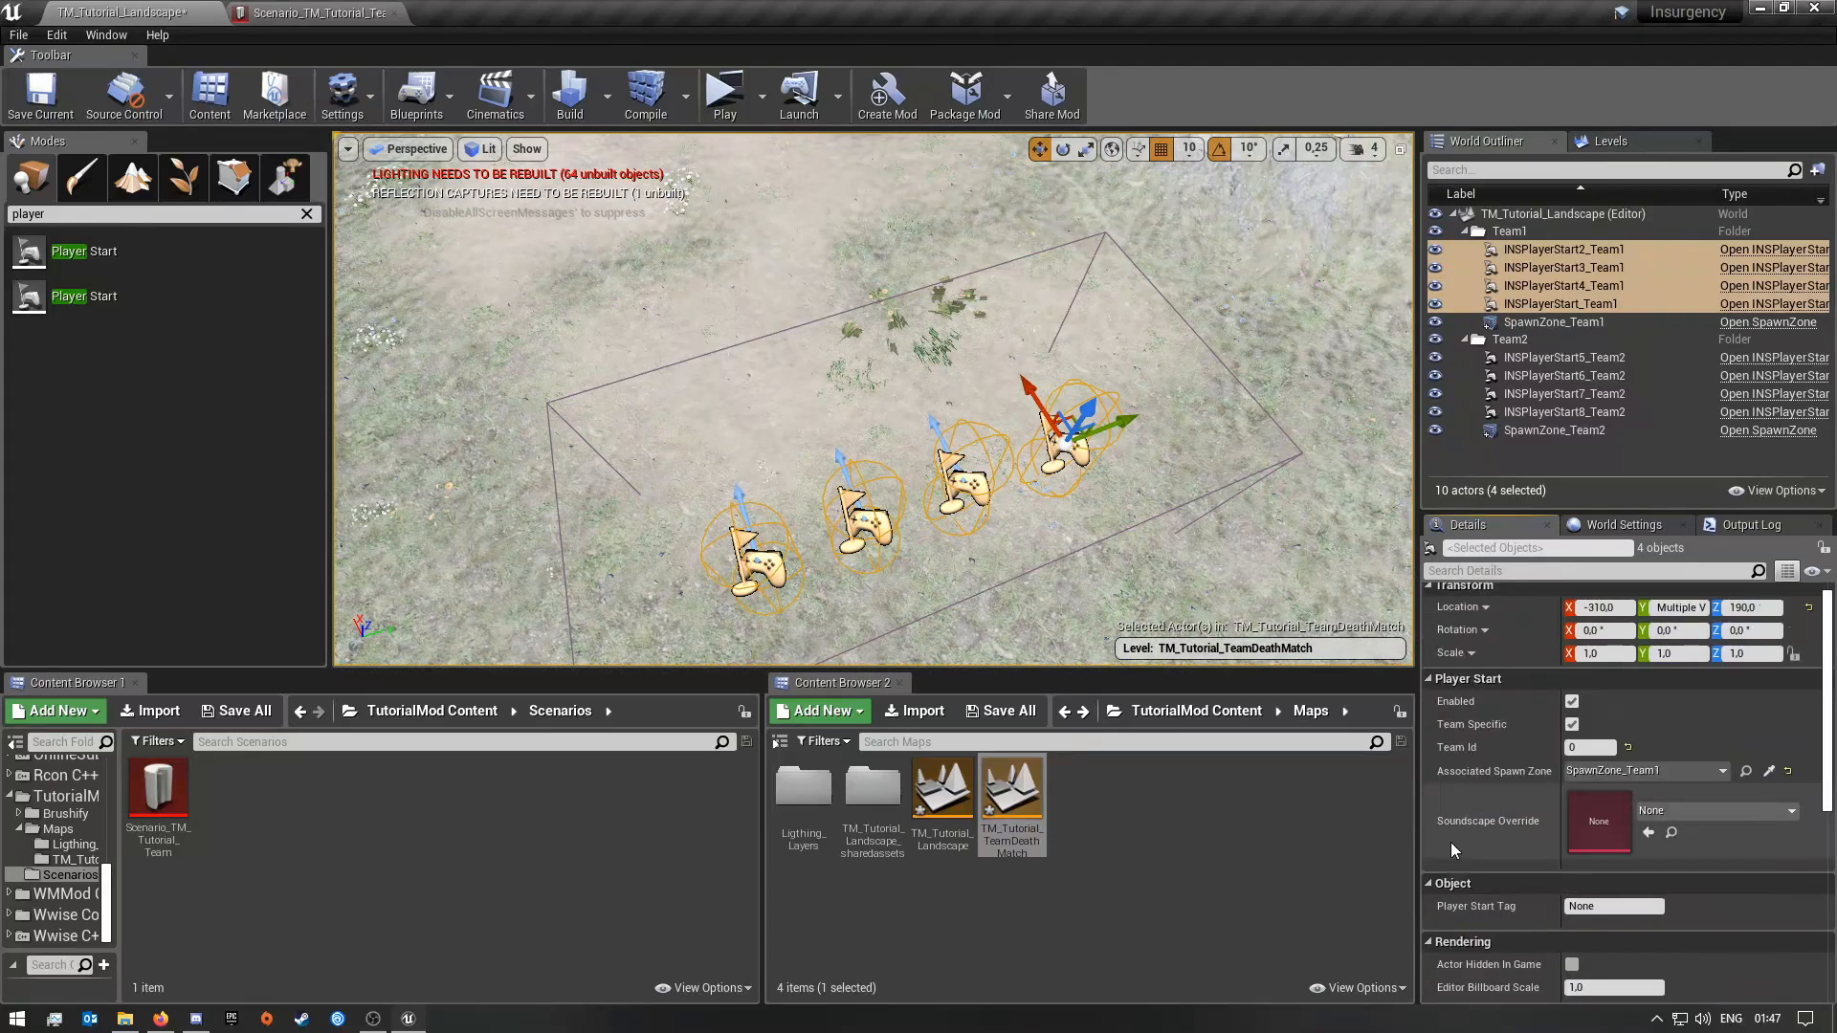
click(255, 718)
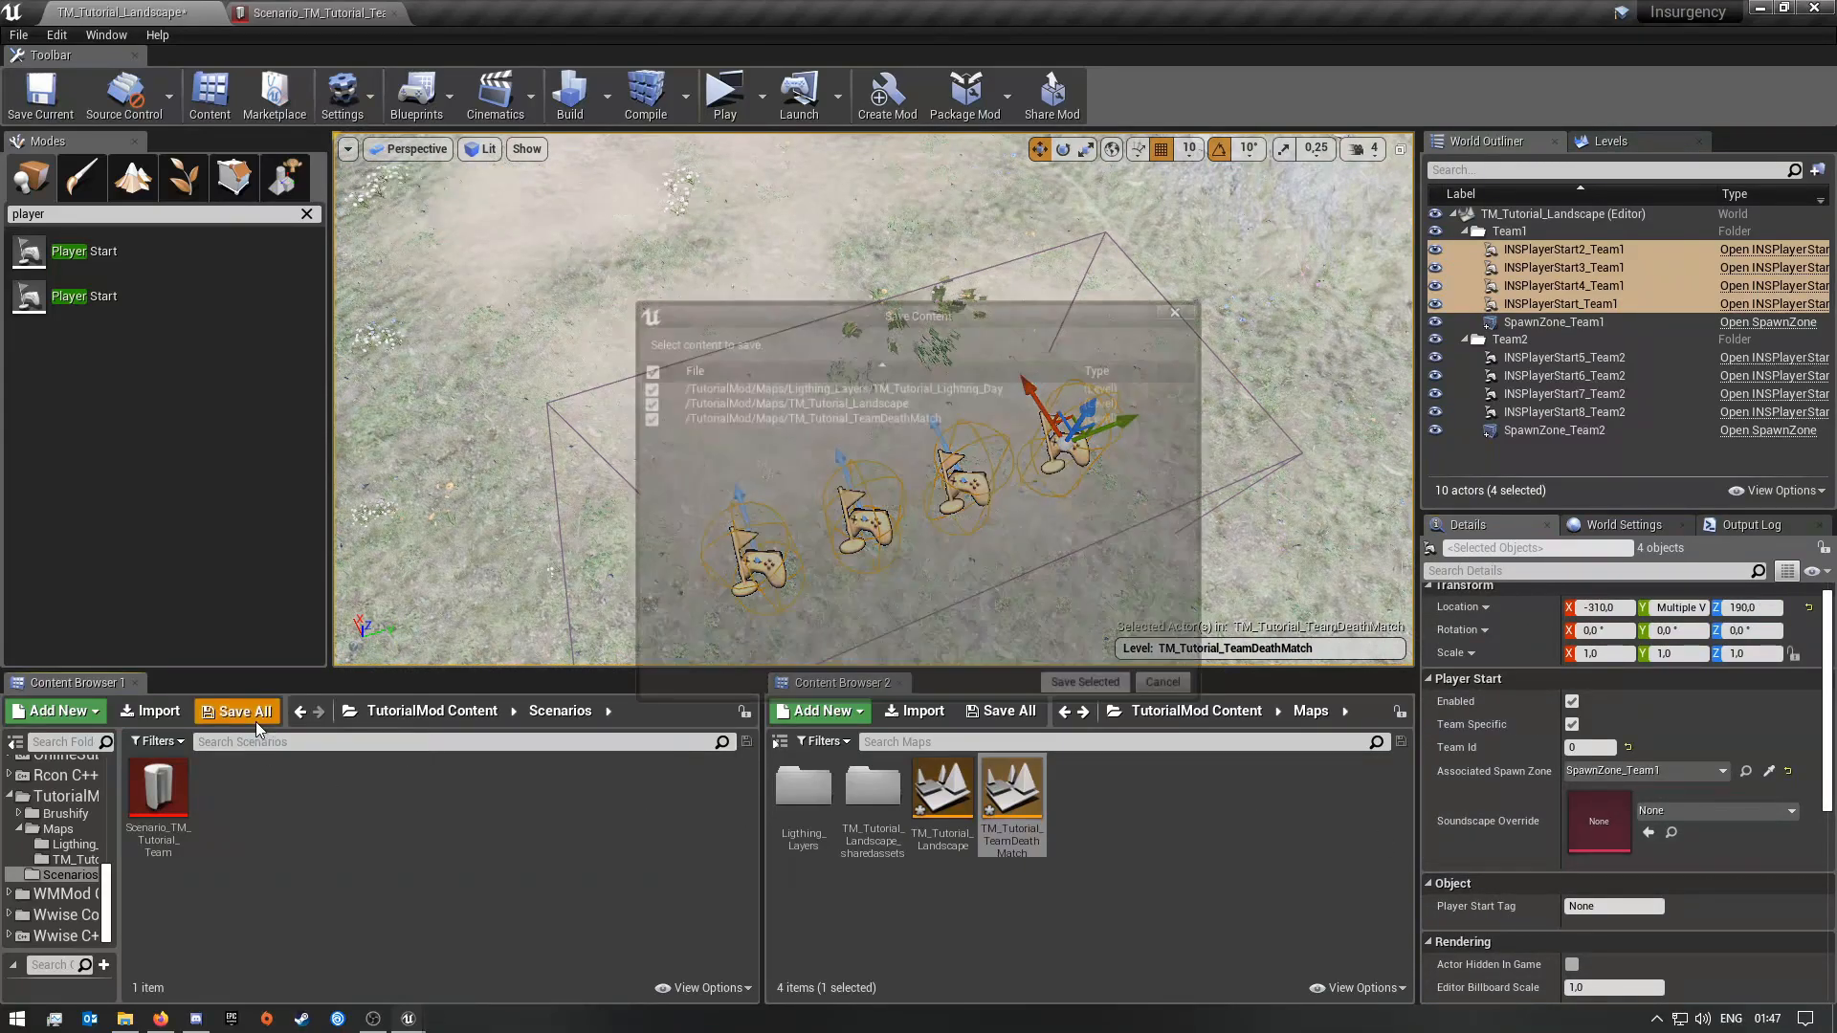
click(1083, 681)
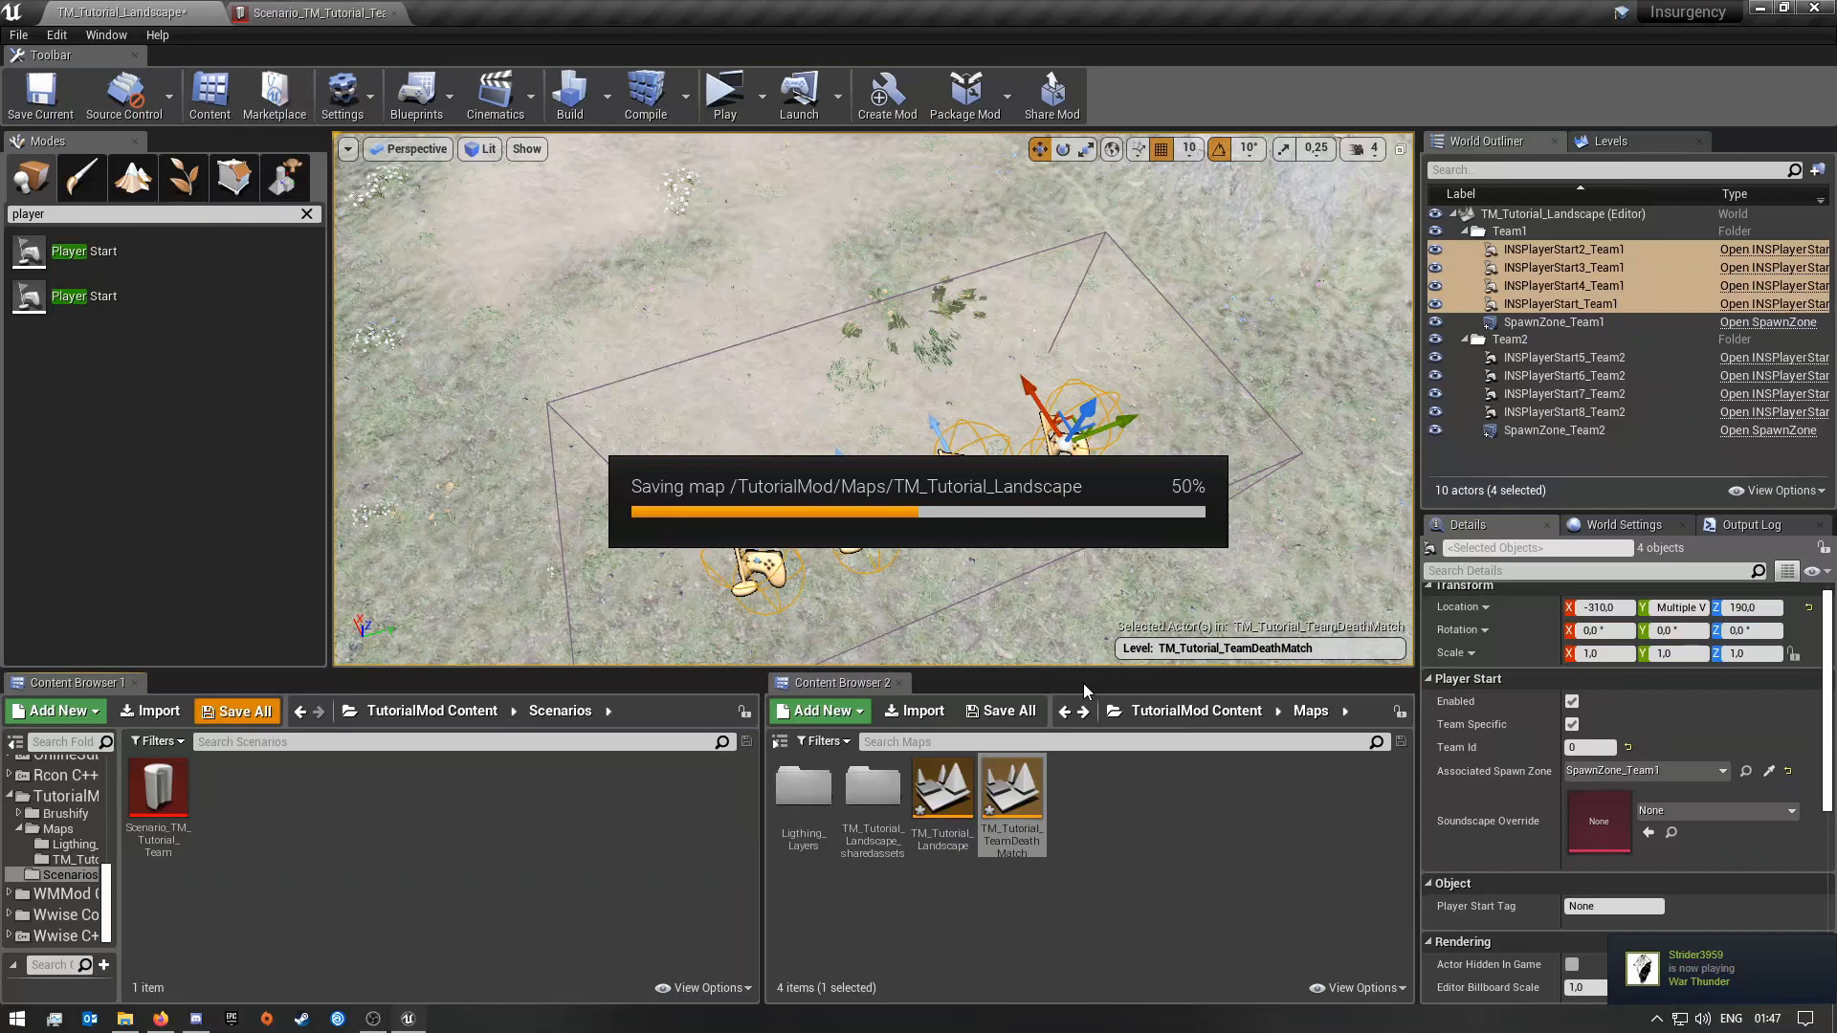
Step: Select the four Team2 player starts together and set their Team Id to 1
click(1545, 355)
shift+click(1583, 415)
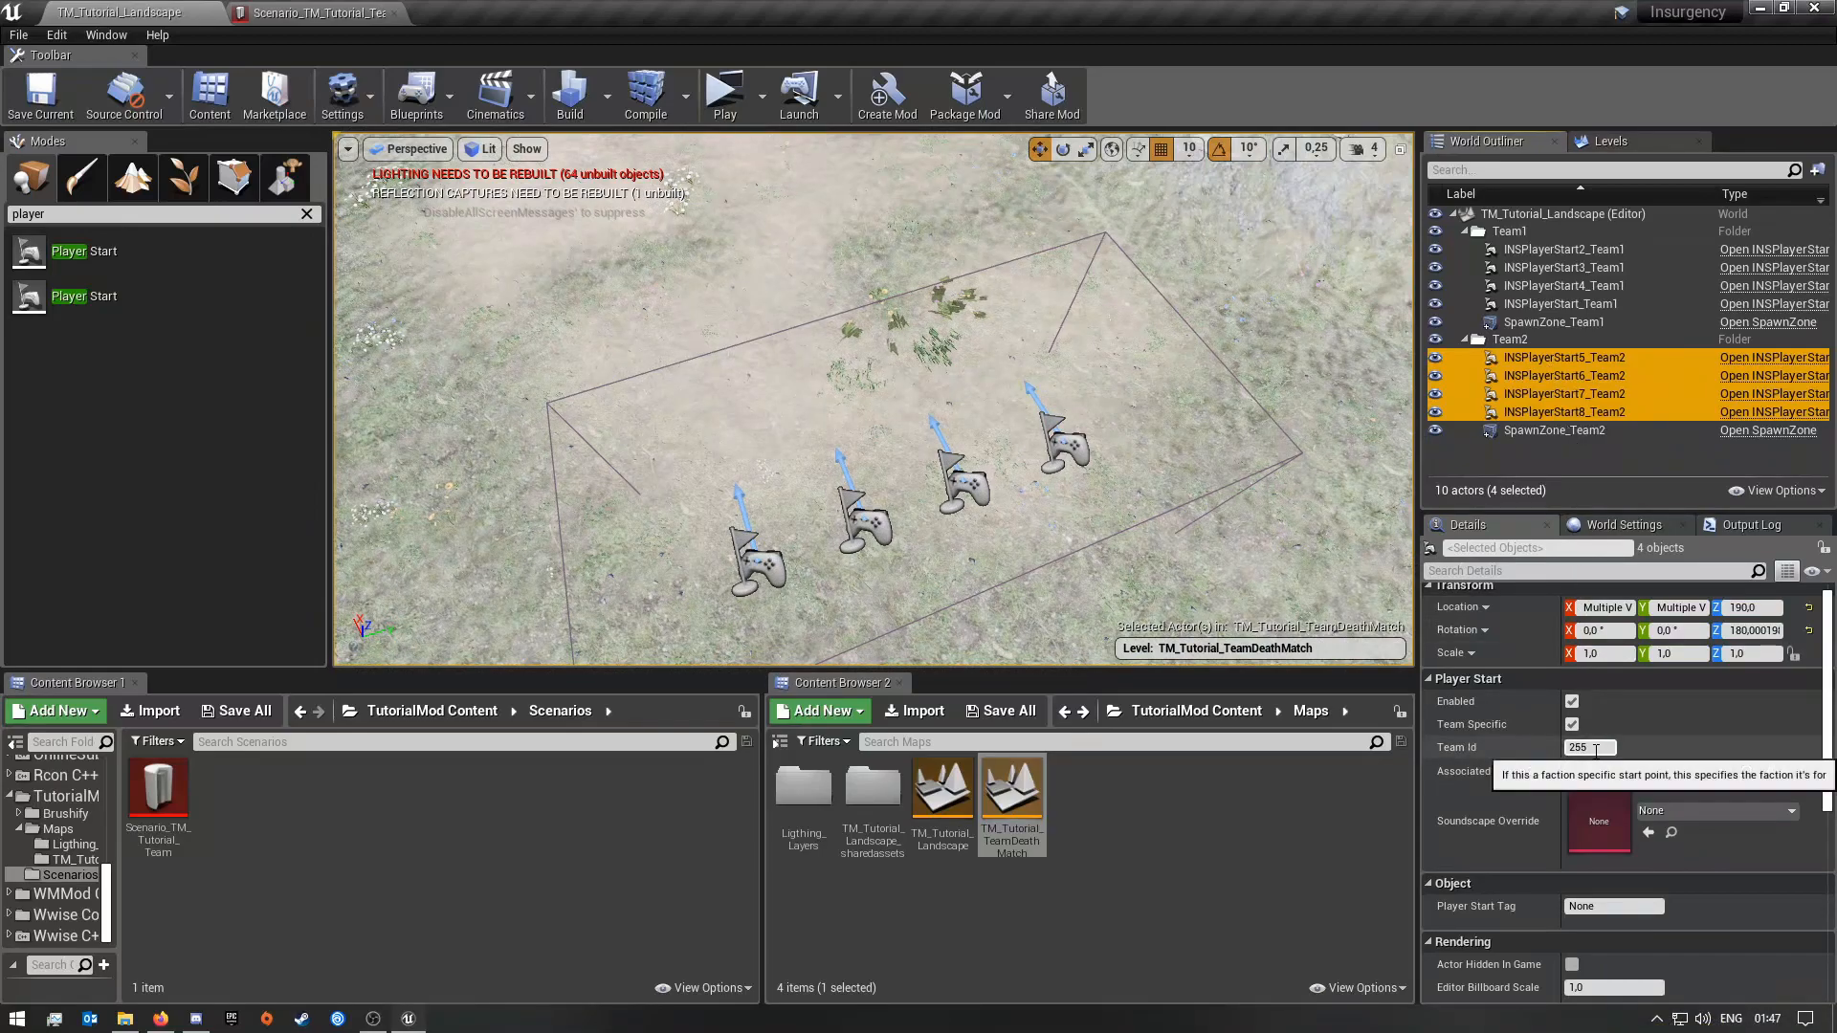
click(1589, 747)
text(1)
Step: Set the Associated Spawn Zone of the Team2 player starts to SpawnZone_Team2 and save all modified content
click(1627, 771)
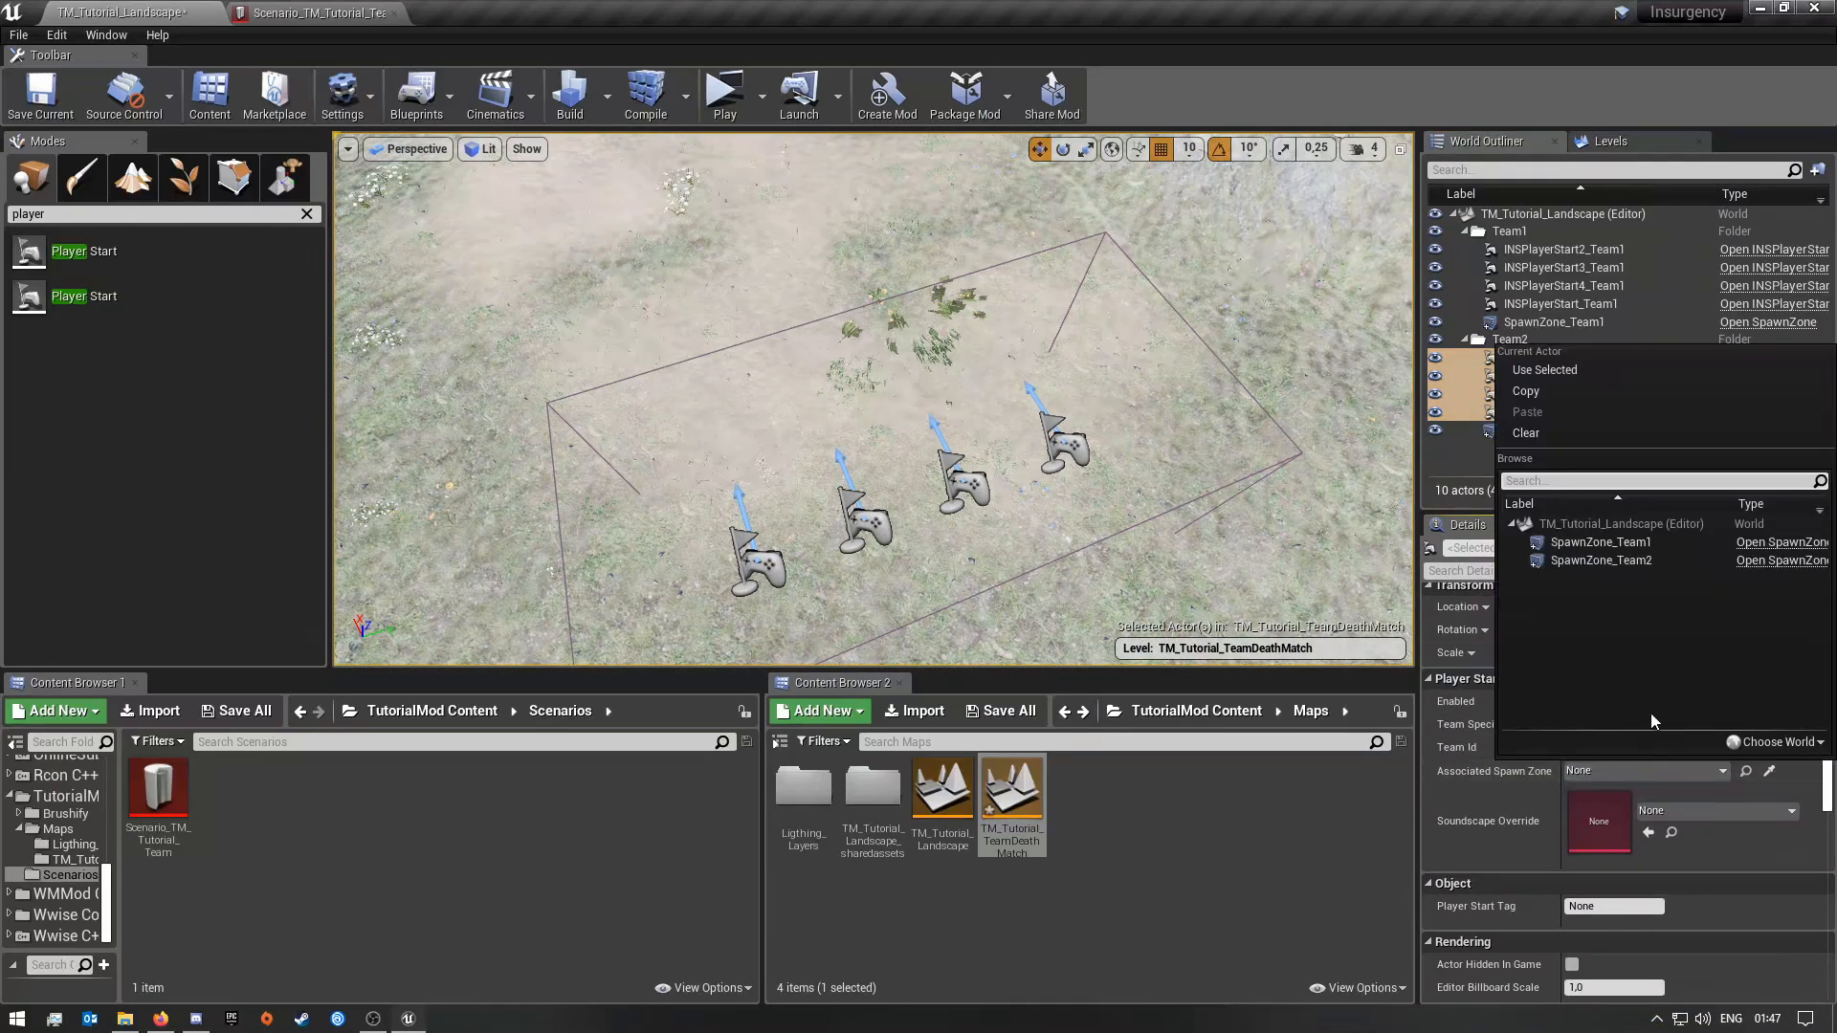
click(1609, 567)
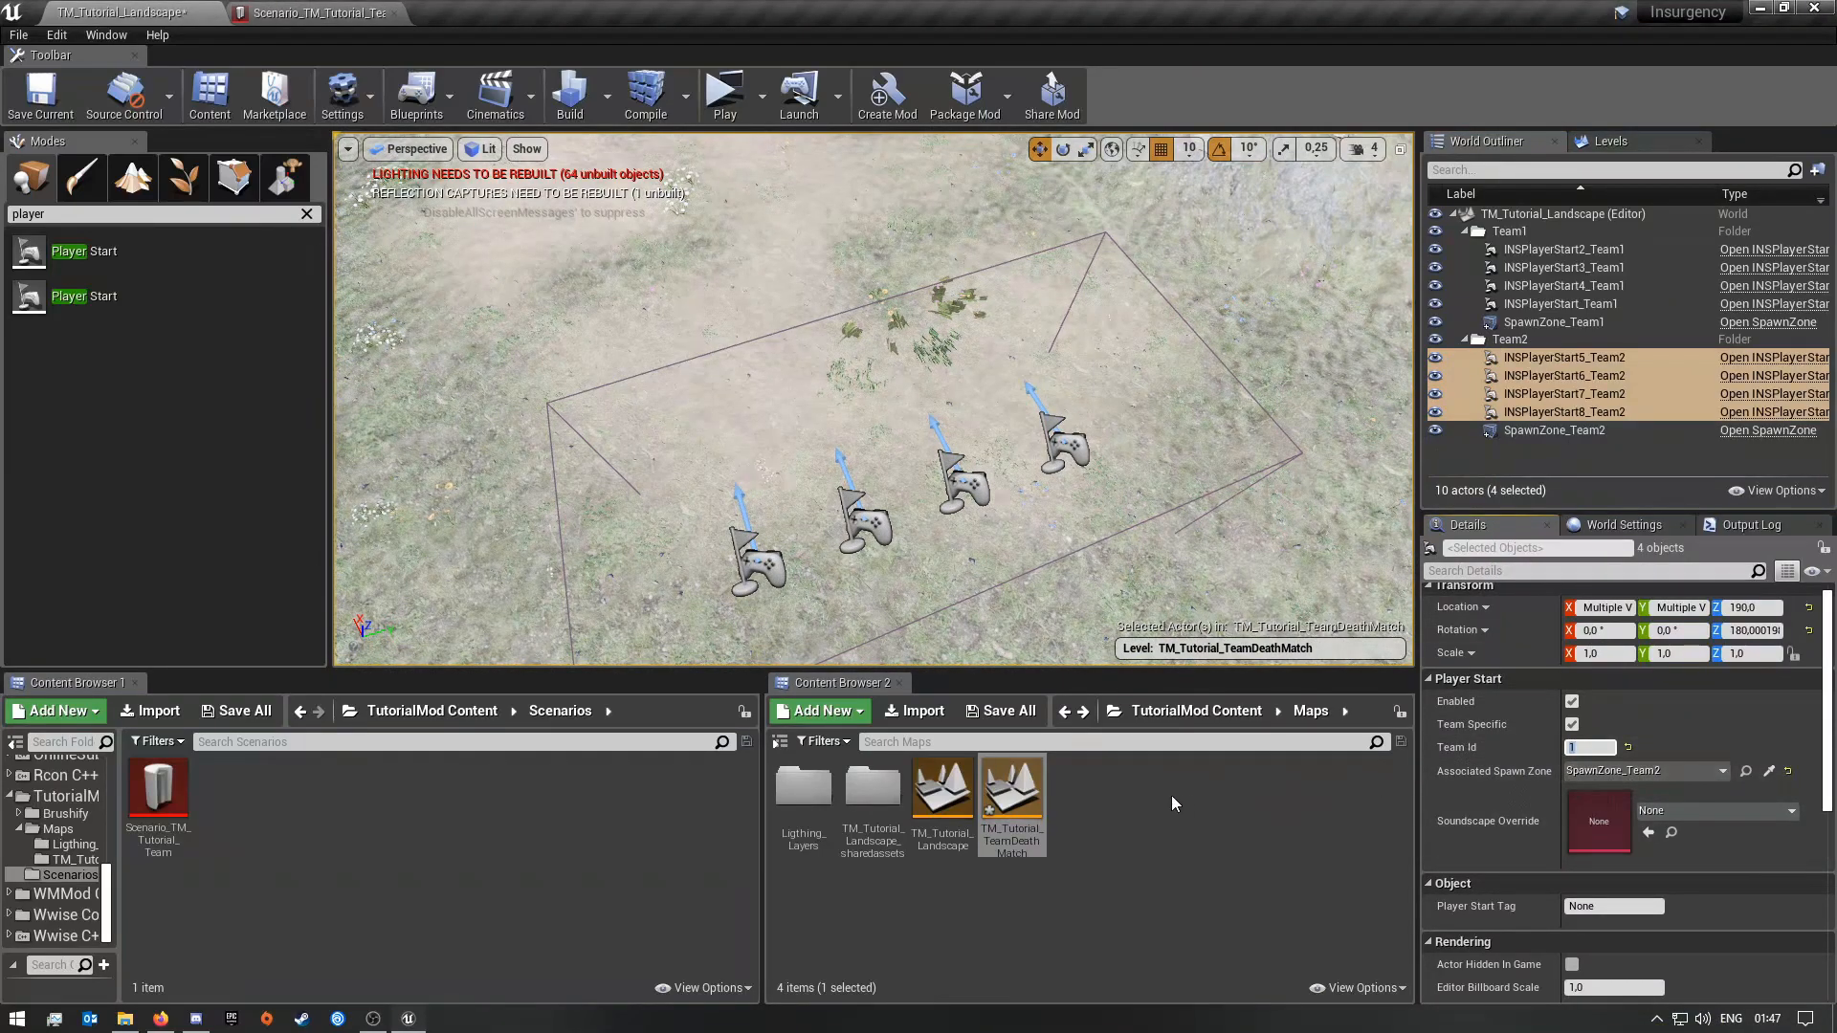
click(236, 710)
click(1084, 686)
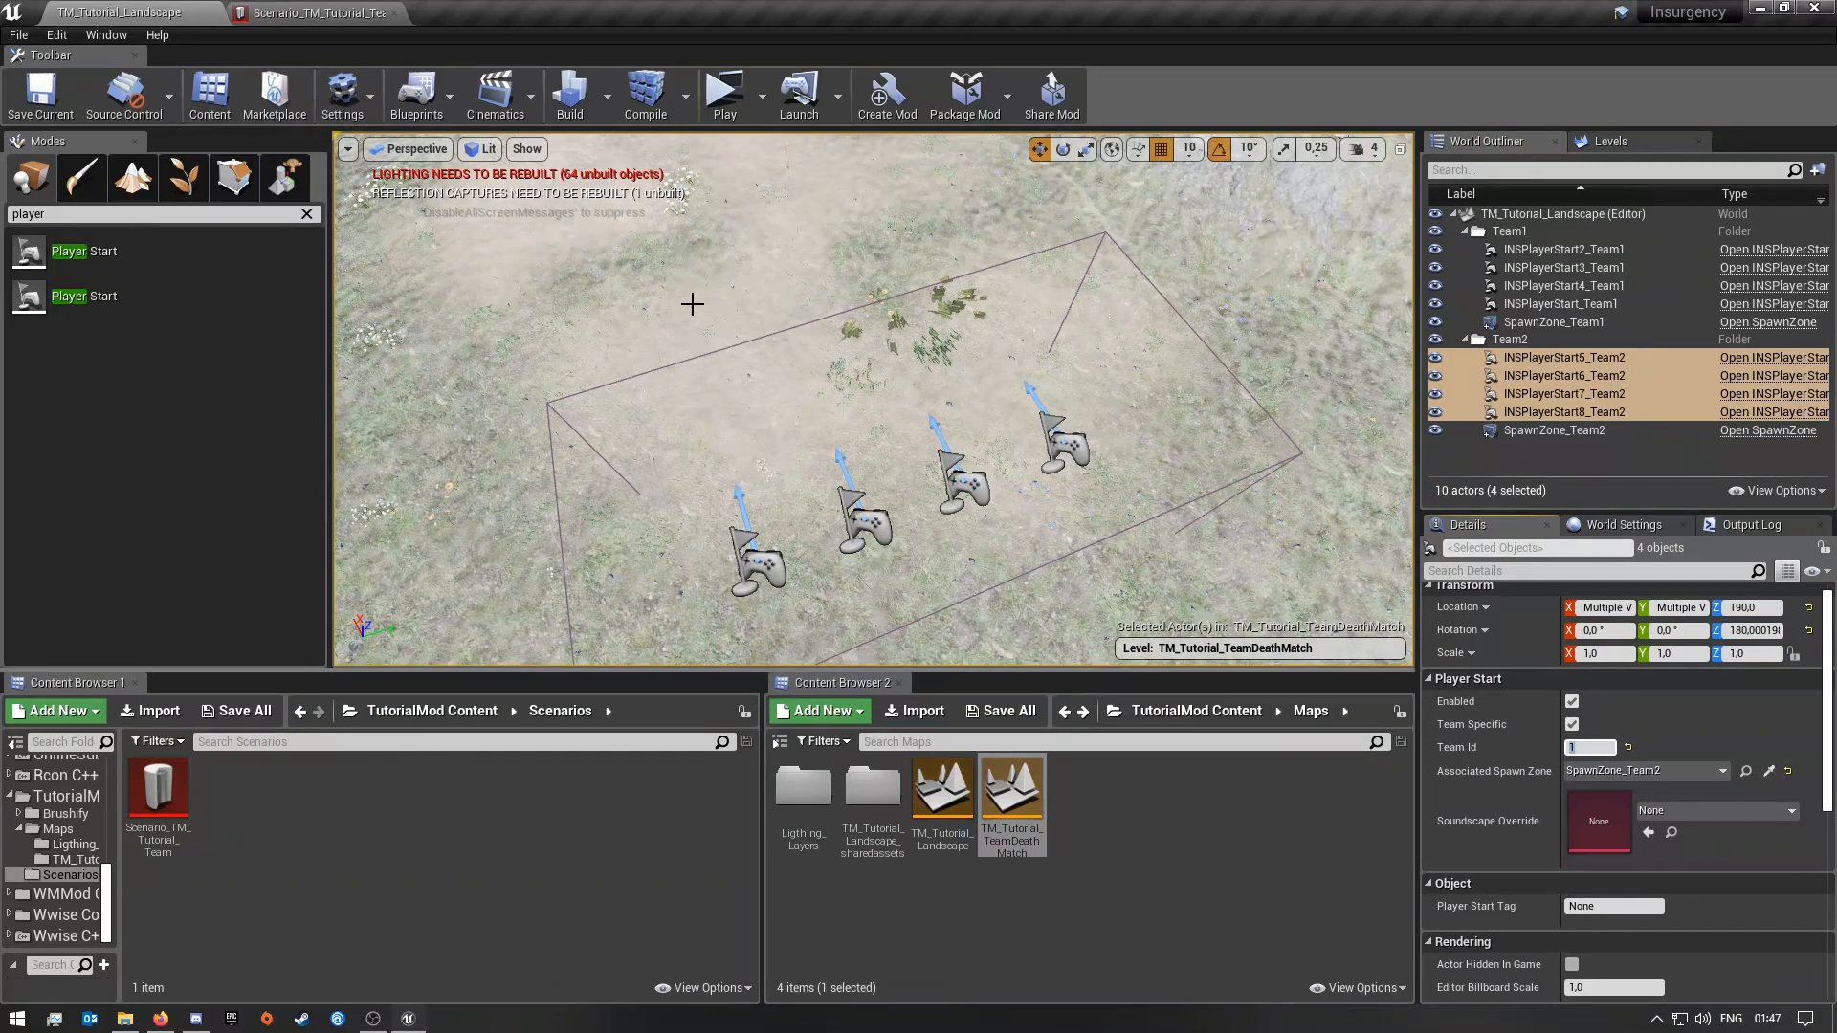
Step: Add two Neutral Spawn Zones entries to the Team Deathmatch scenario asset
click(294, 13)
right_drag(584, 582, 619, 636)
scroll(751, 579, up, 3)
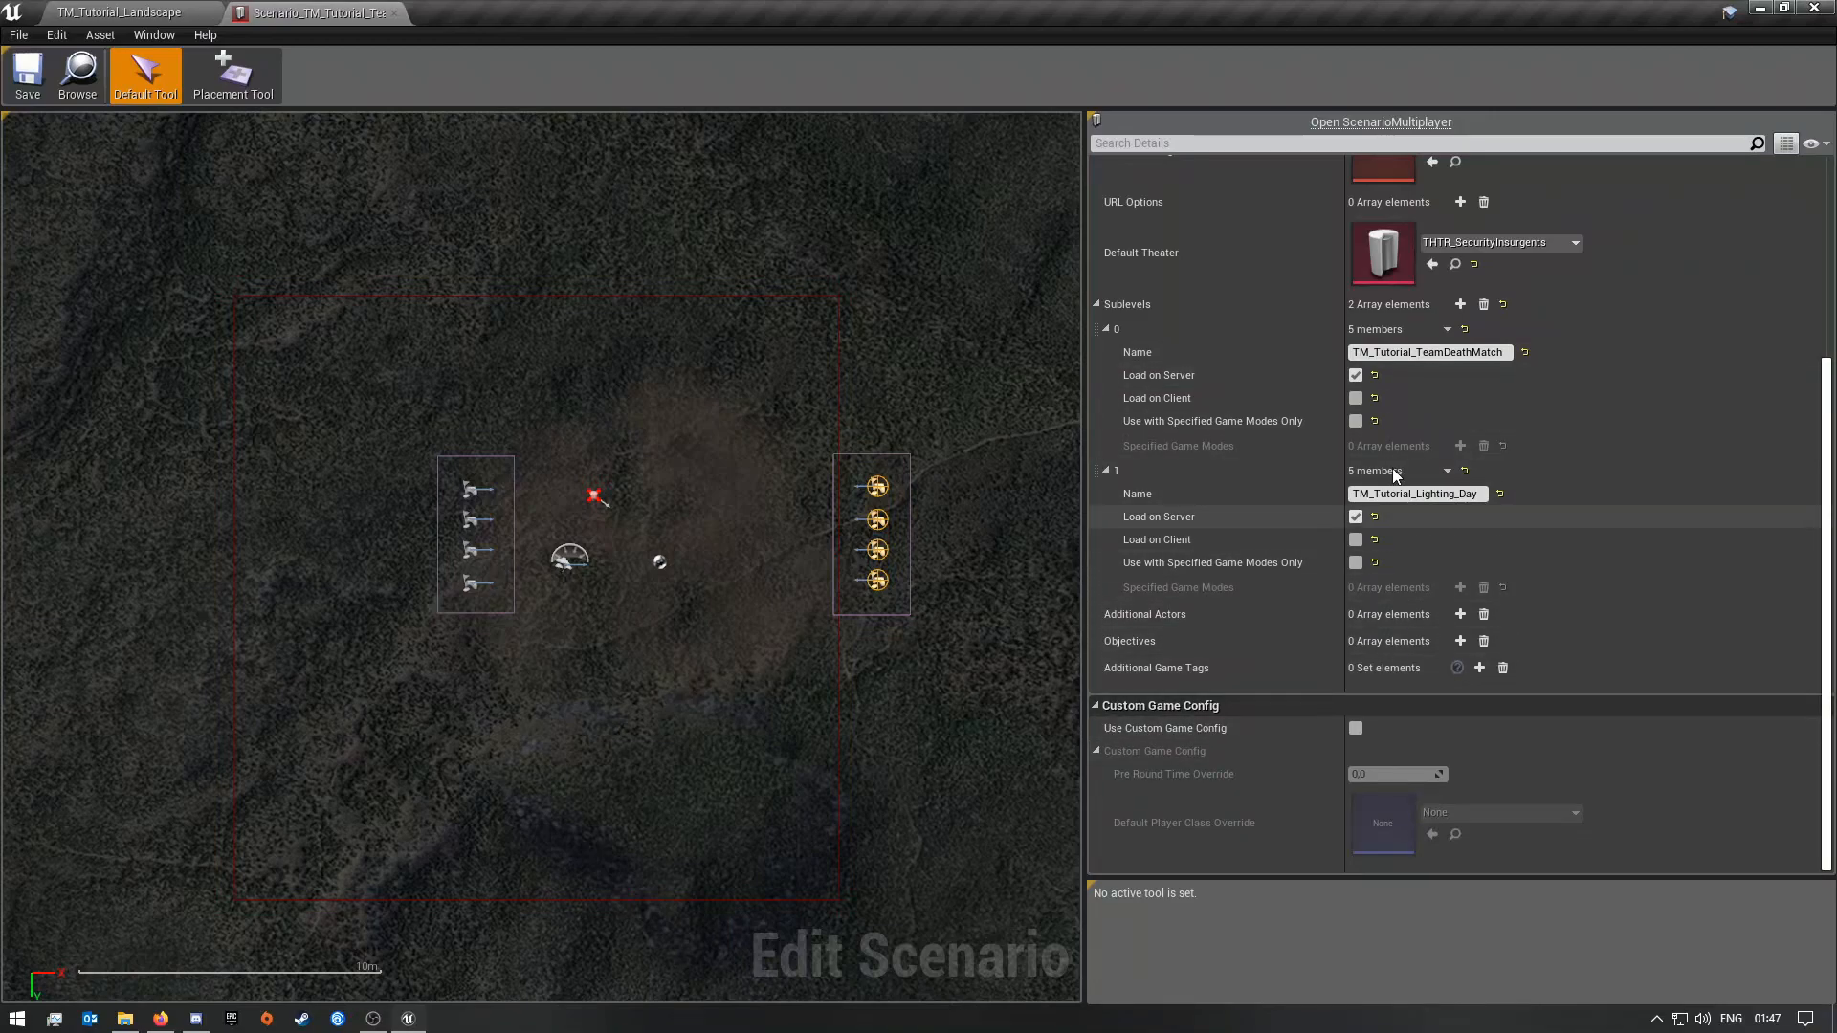
scroll(1398, 441, up, 5)
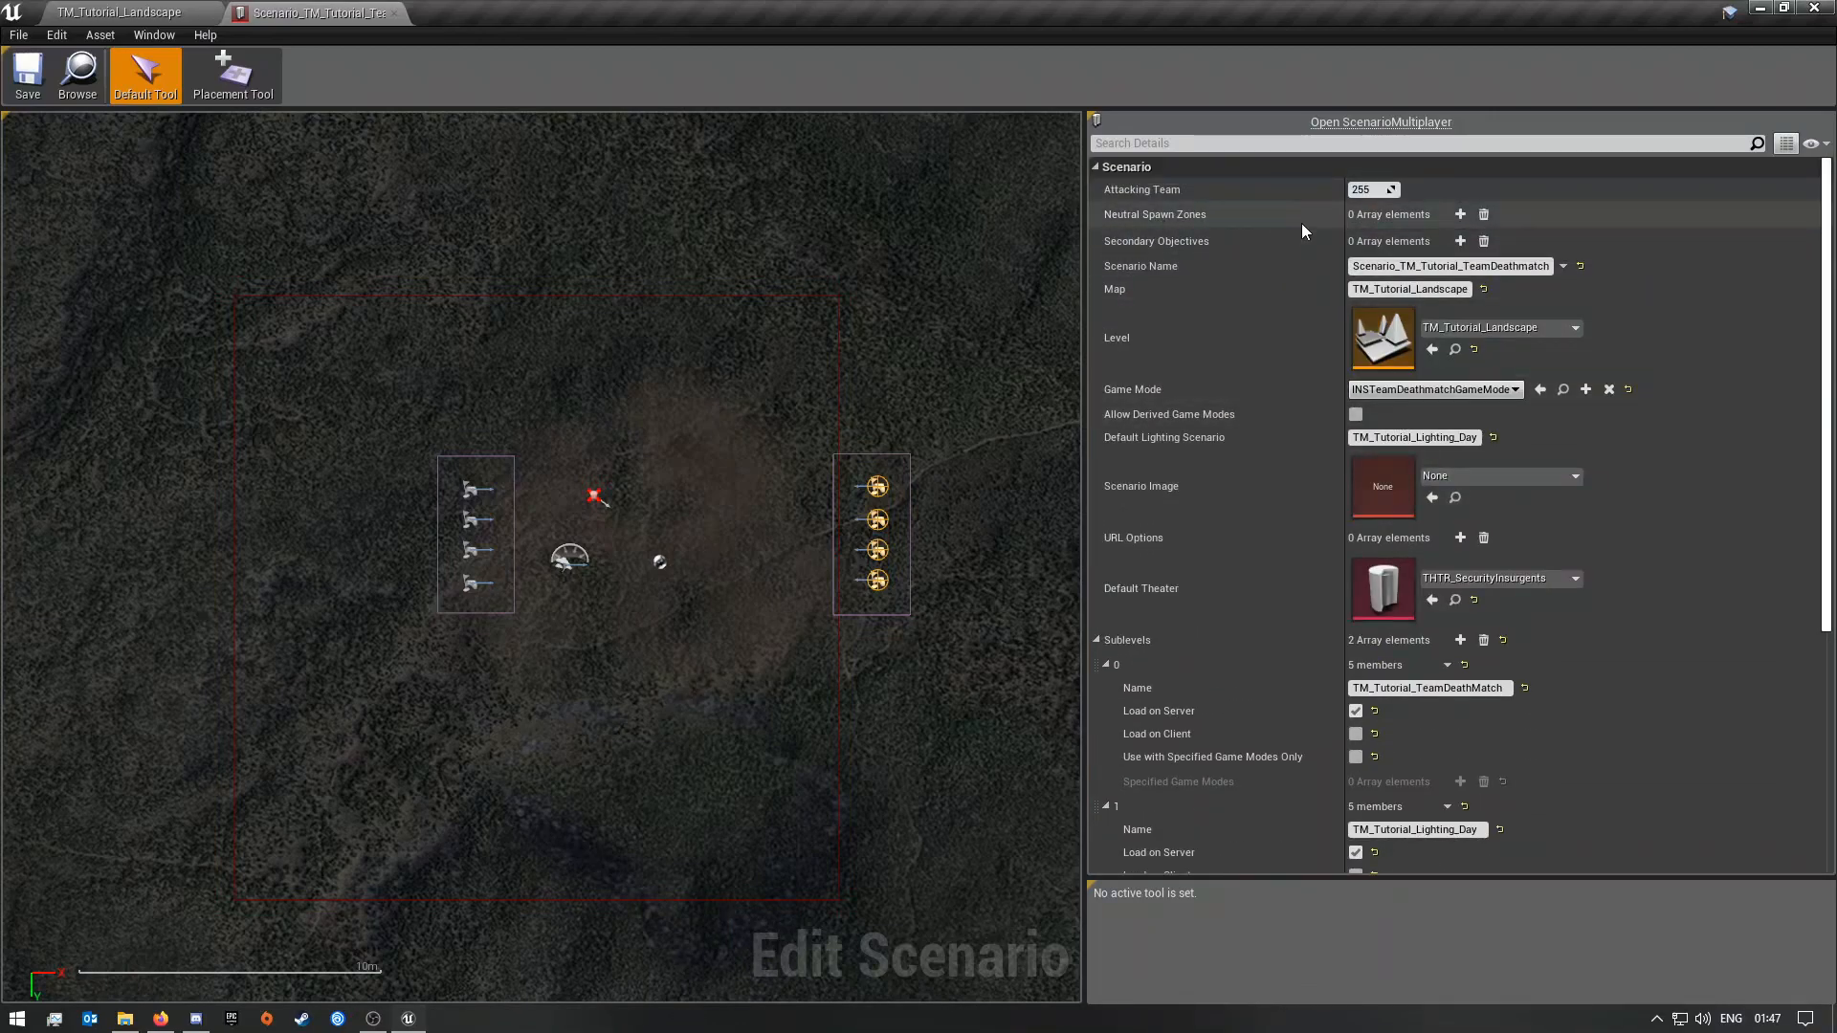
click(1461, 215)
click(1461, 216)
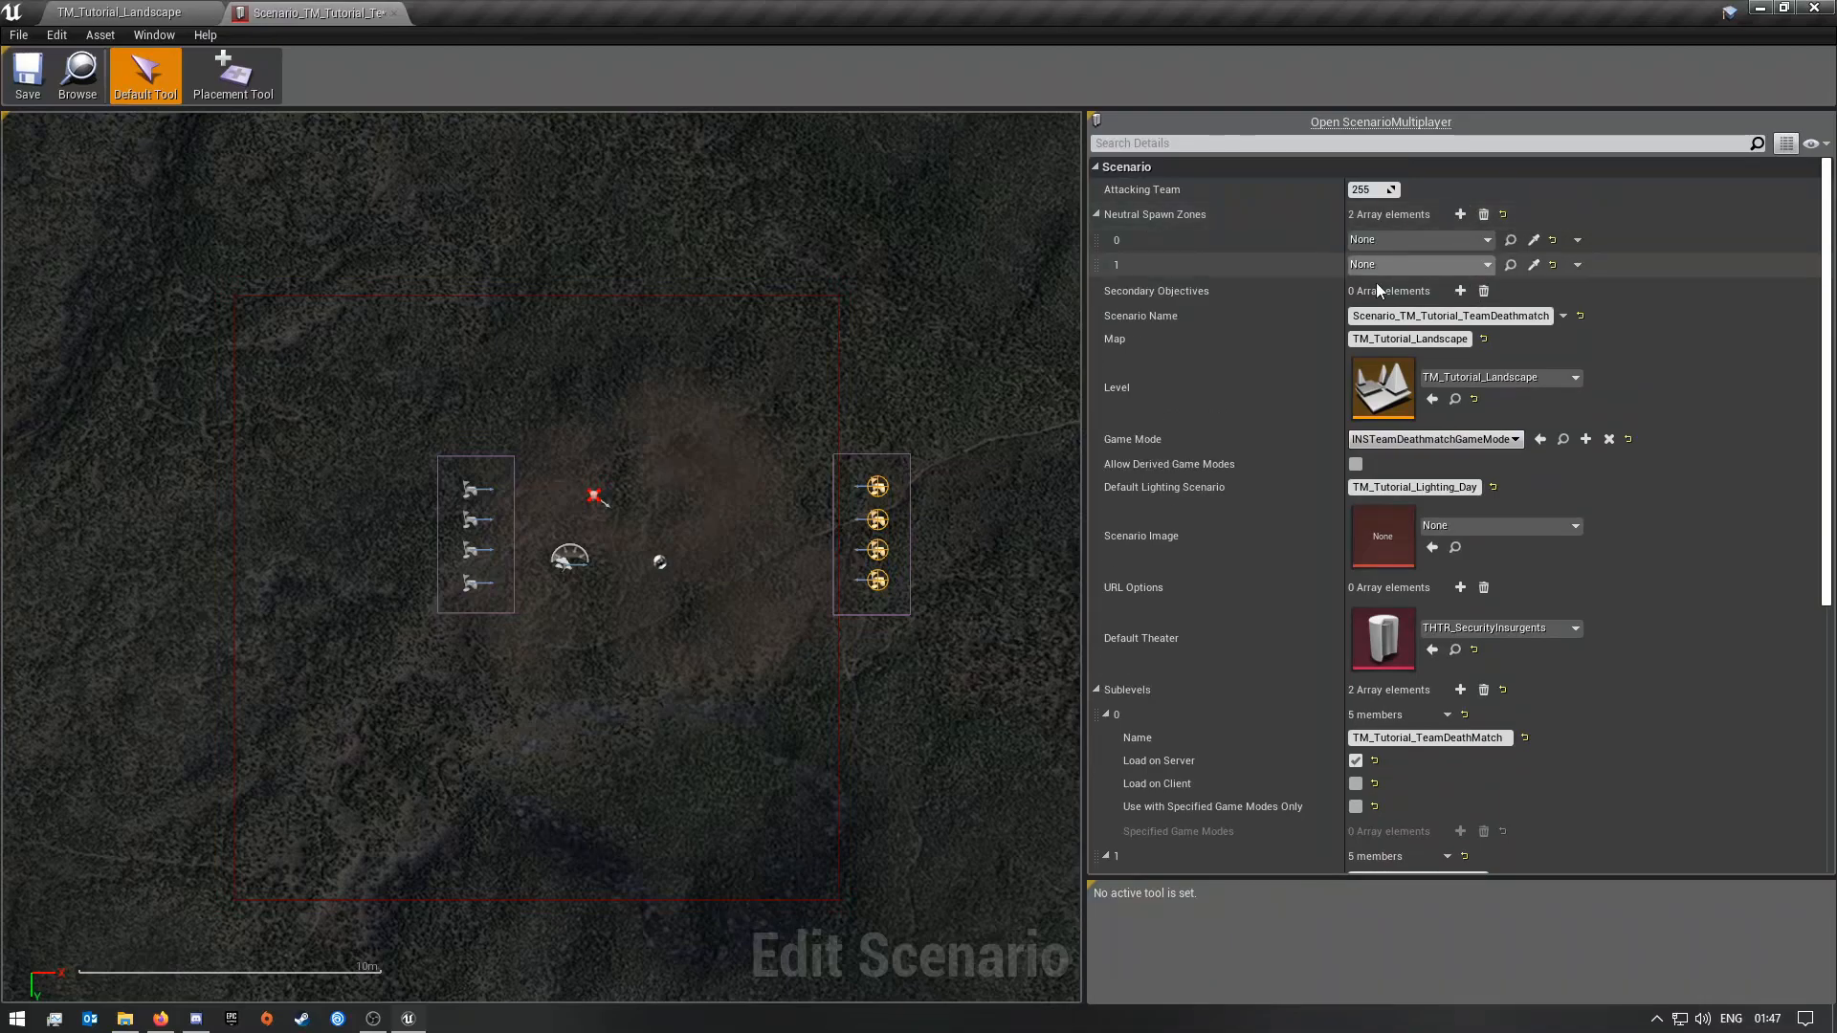
Step: Assign SpawnZone_Team1 and SpawnZone_Team2 to neutral spawn zone entries 0 and 1, and save and close the scenario
click(1425, 240)
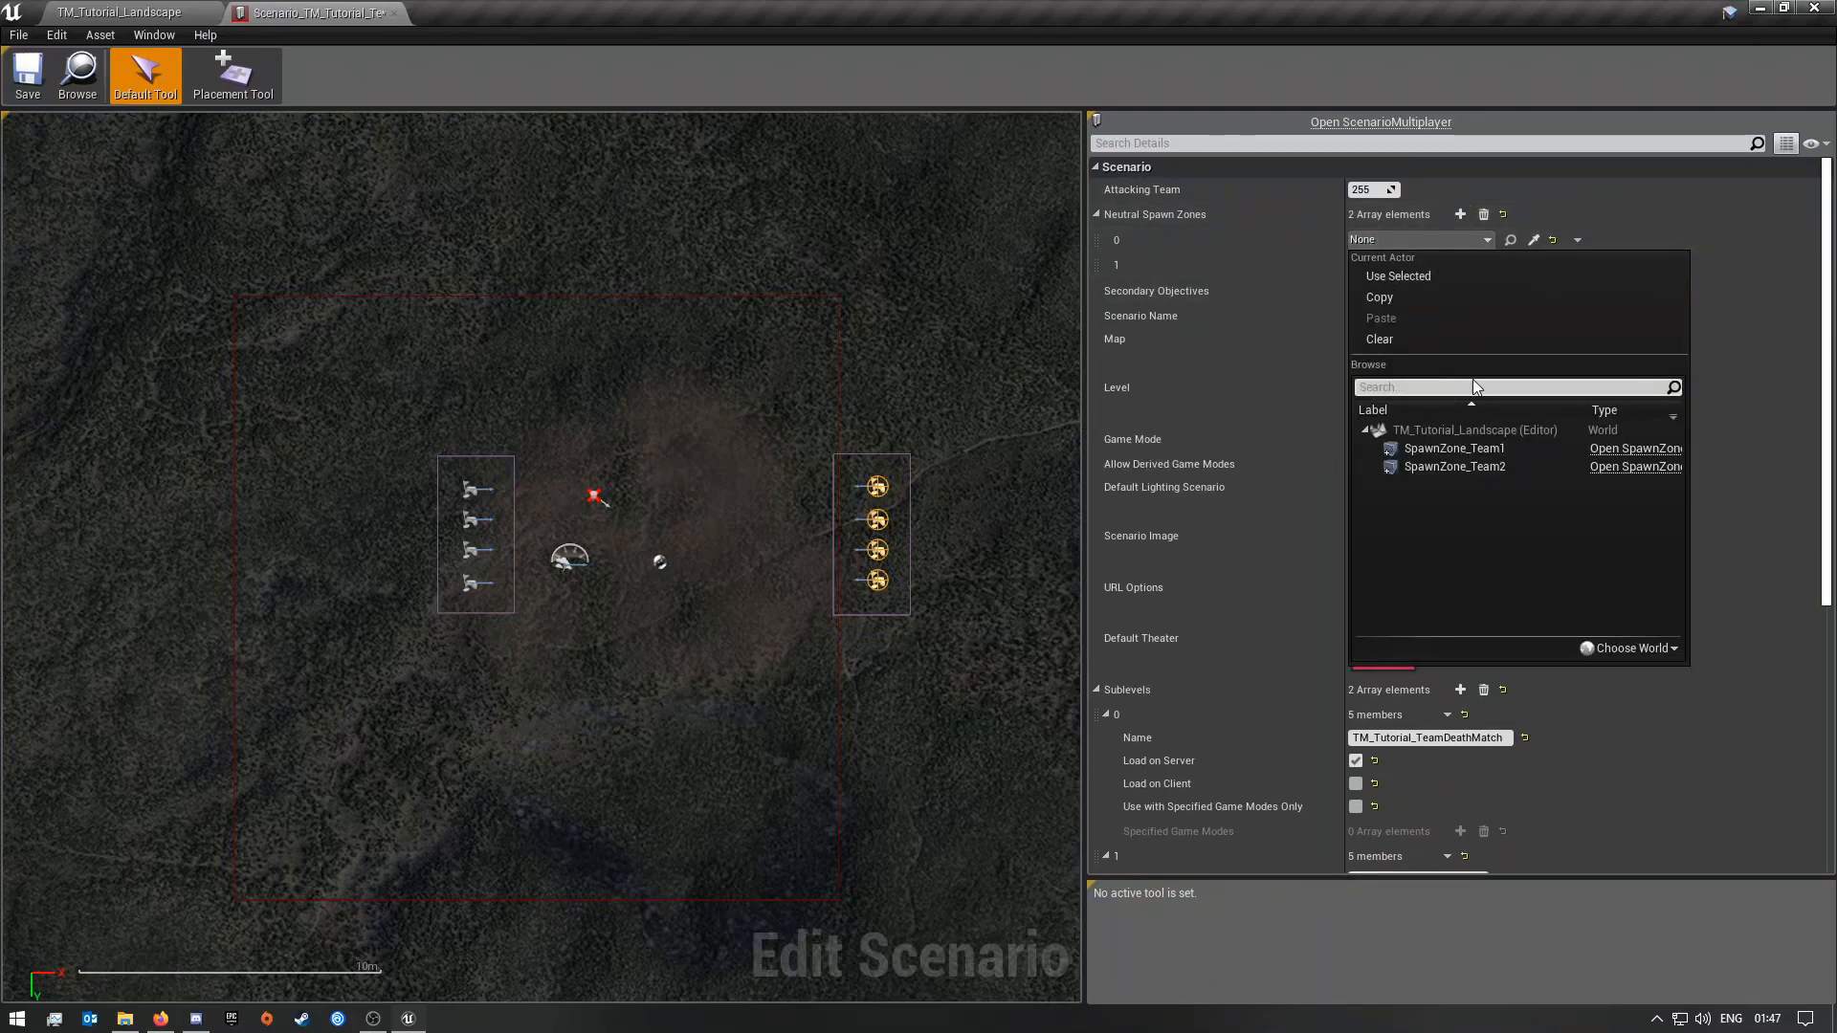
click(1436, 449)
click(1404, 264)
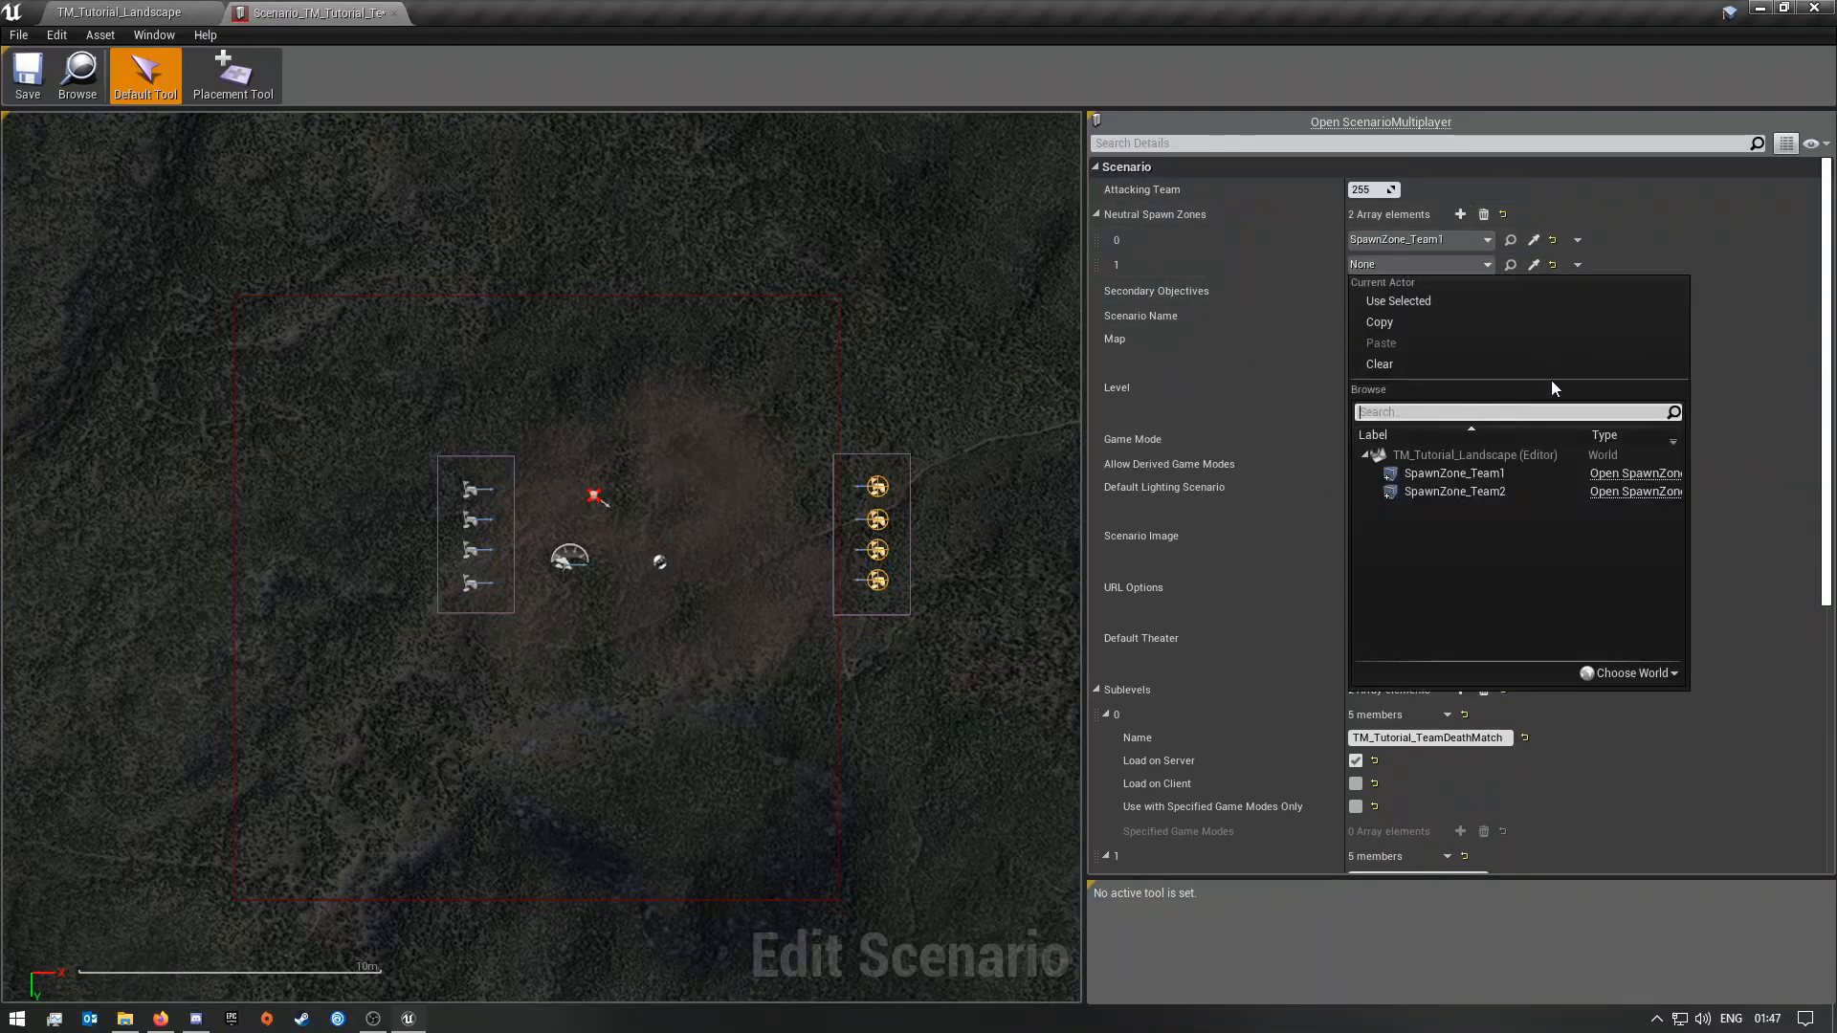
click(1489, 497)
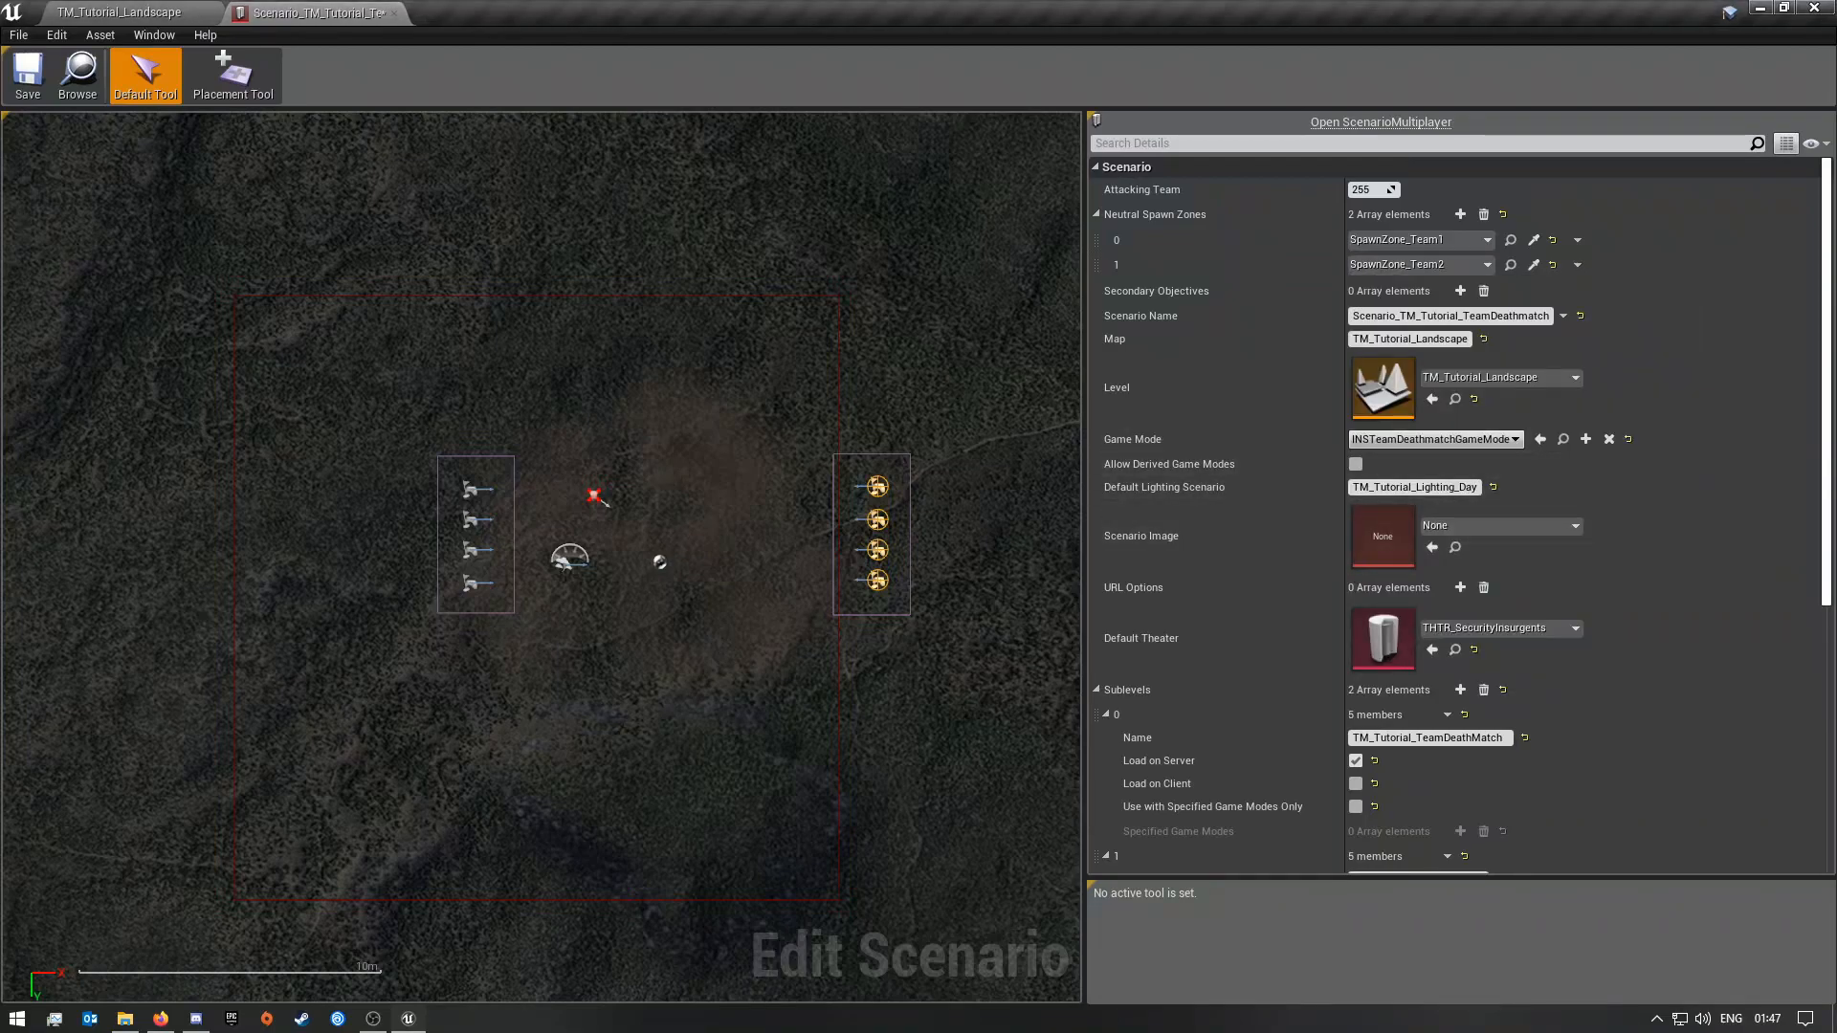
click(27, 91)
click(394, 14)
Step: Place an Intro Camera Actor beside the arena between the two spawn zones, at about X 320, Y -780, Z 440
mouse_move(839, 427)
right_down()
mouse_move(957, 402)
mouse_move(1129, 316)
mouse_move(1167, 335)
mouse_move(1235, 277)
mouse_move(1206, 335)
mouse_move(857, 517)
mouse_move(885, 536)
mouse_move(890, 450)
mouse_move(871, 435)
right_up()
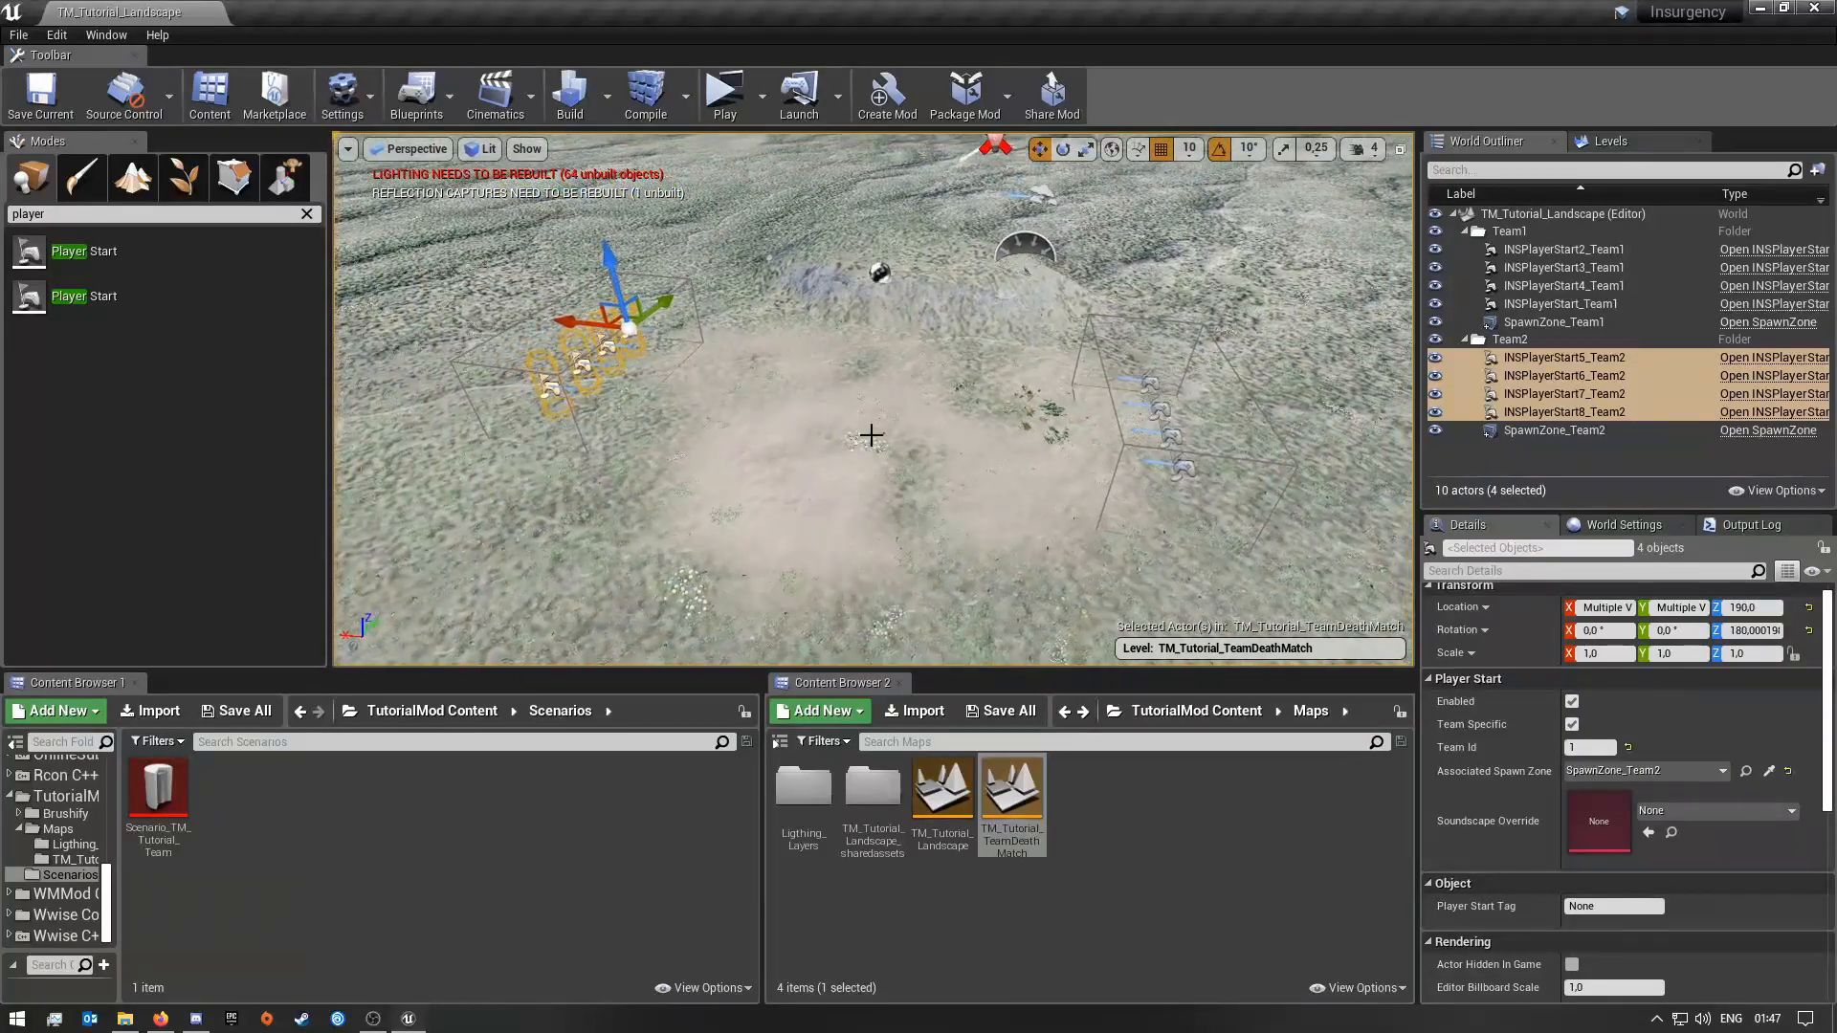
click(307, 213)
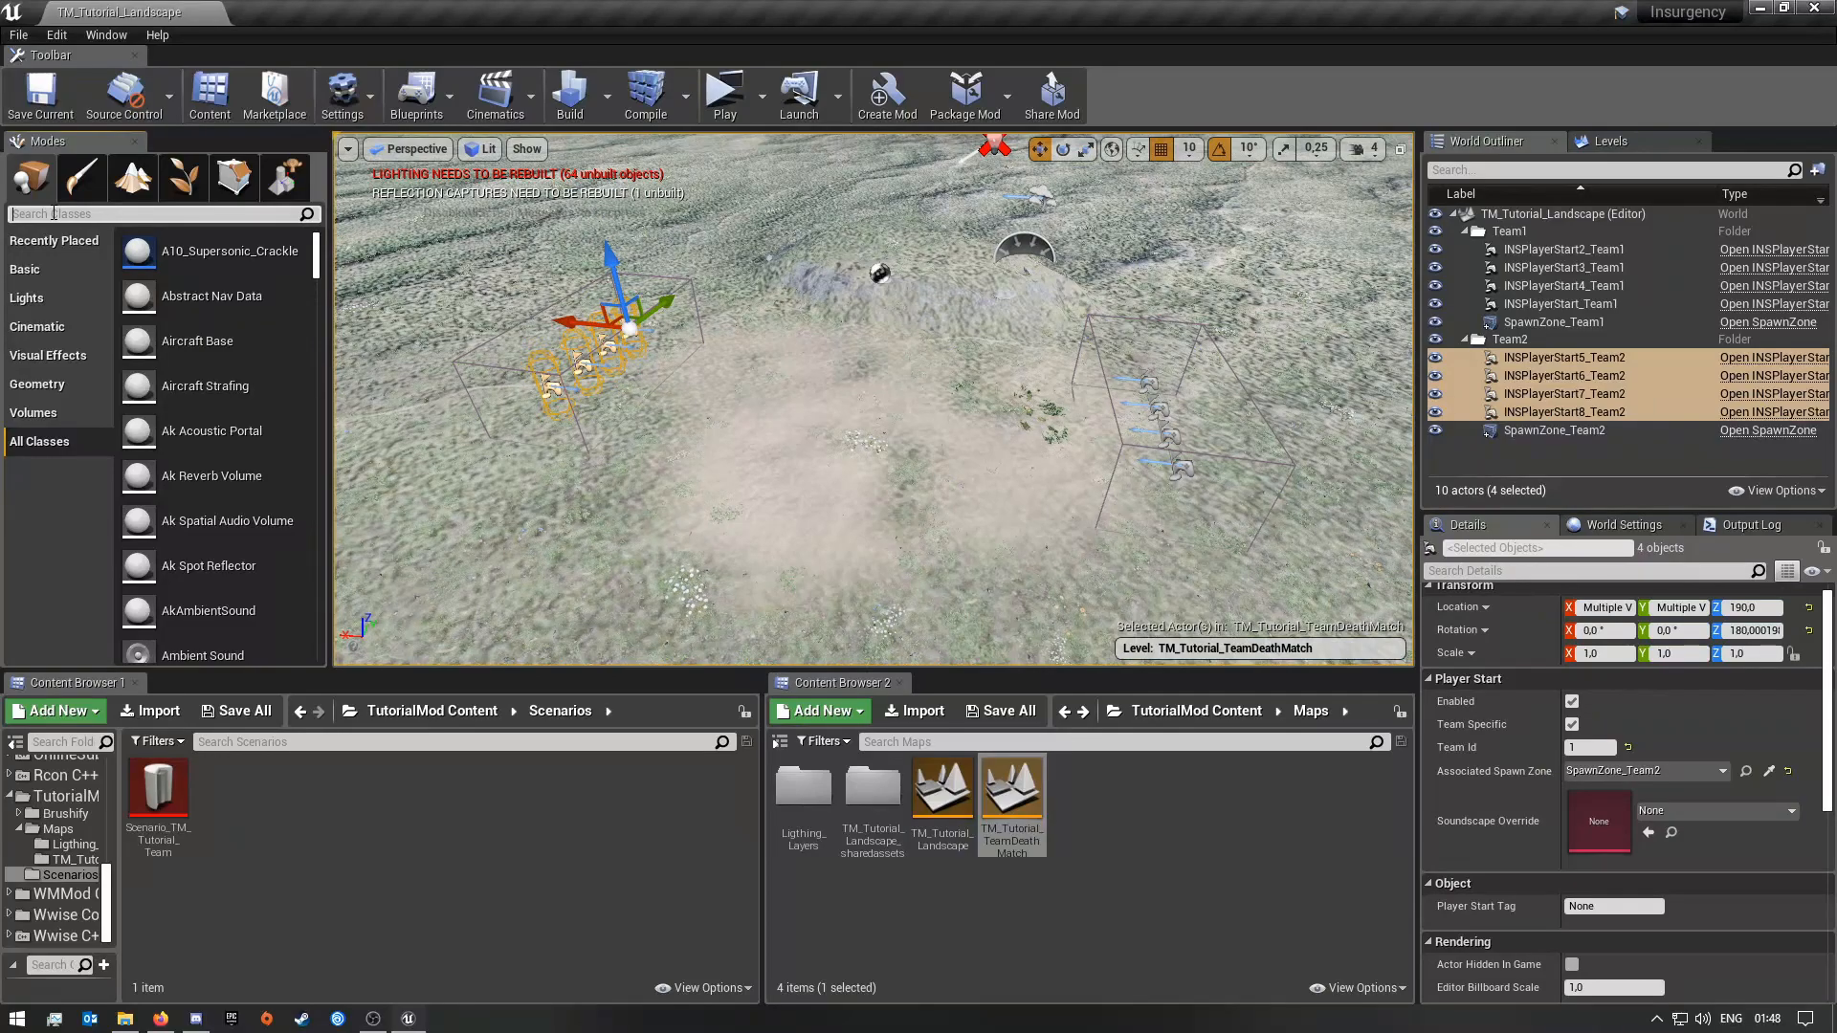
text(intro)
drag(167, 258, 763, 383)
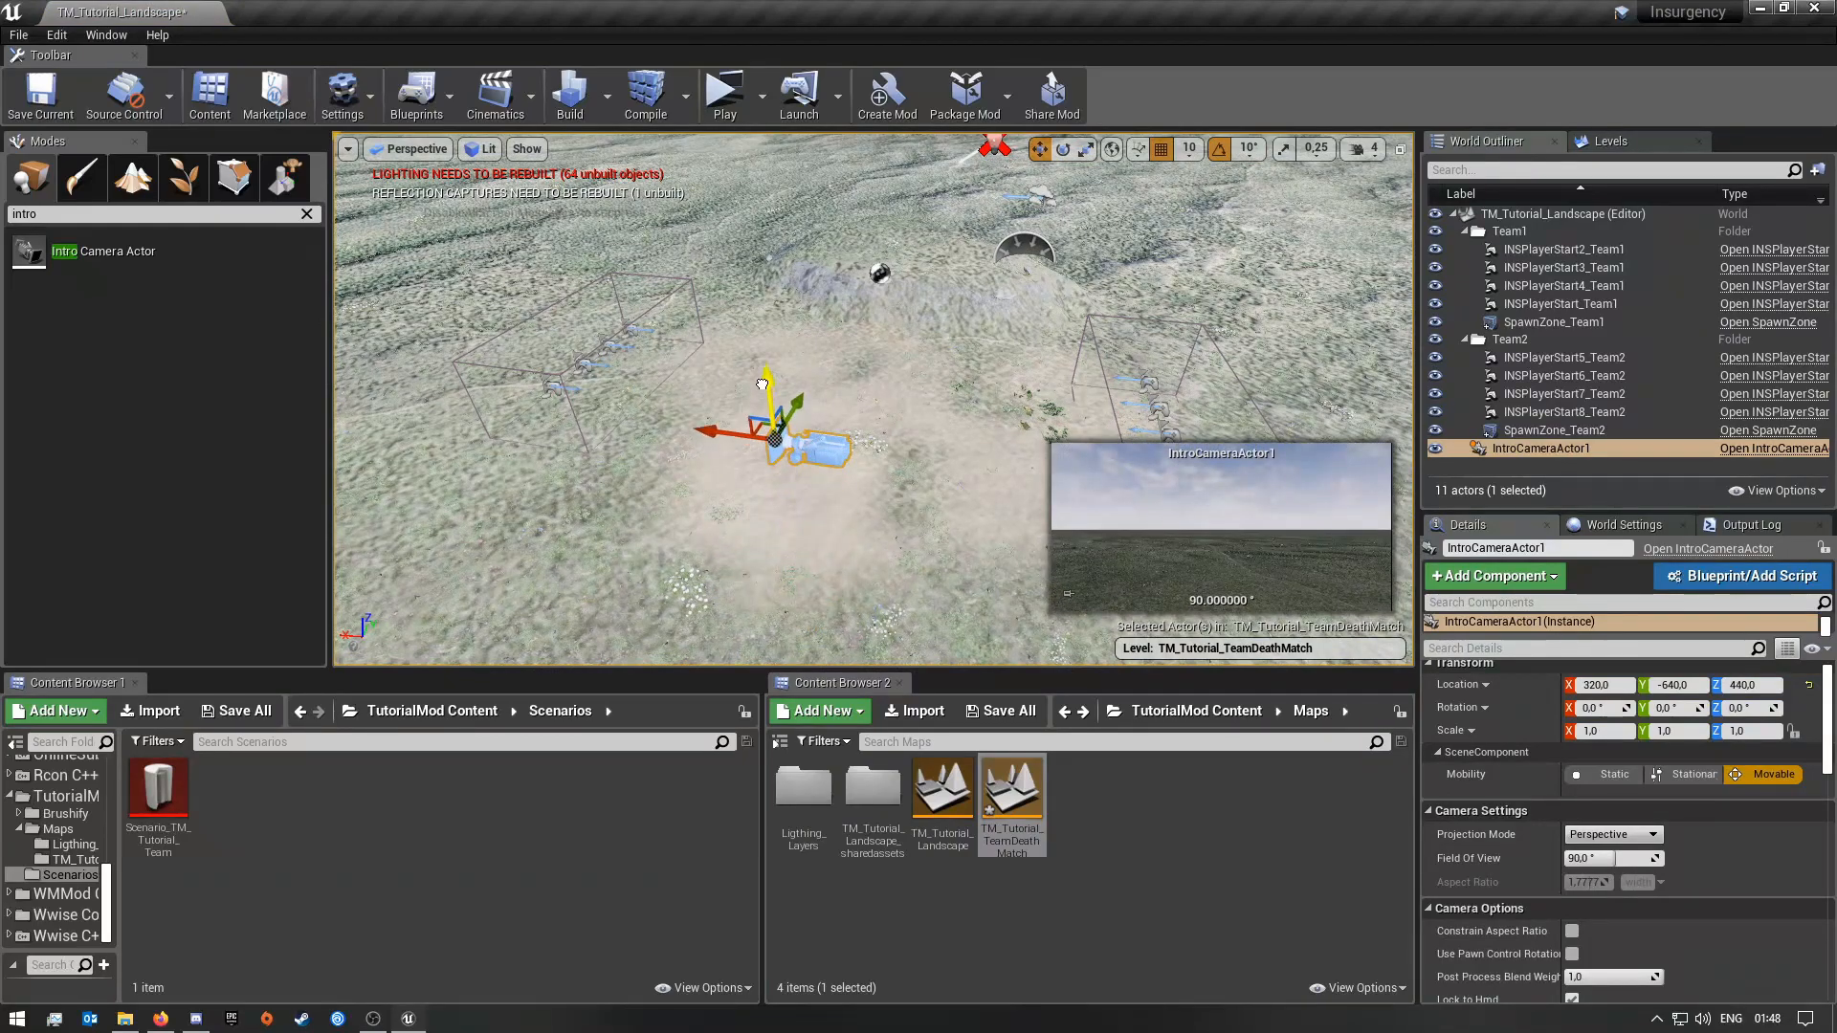
right_drag(889, 436, 874, 398)
drag(862, 386, 820, 448)
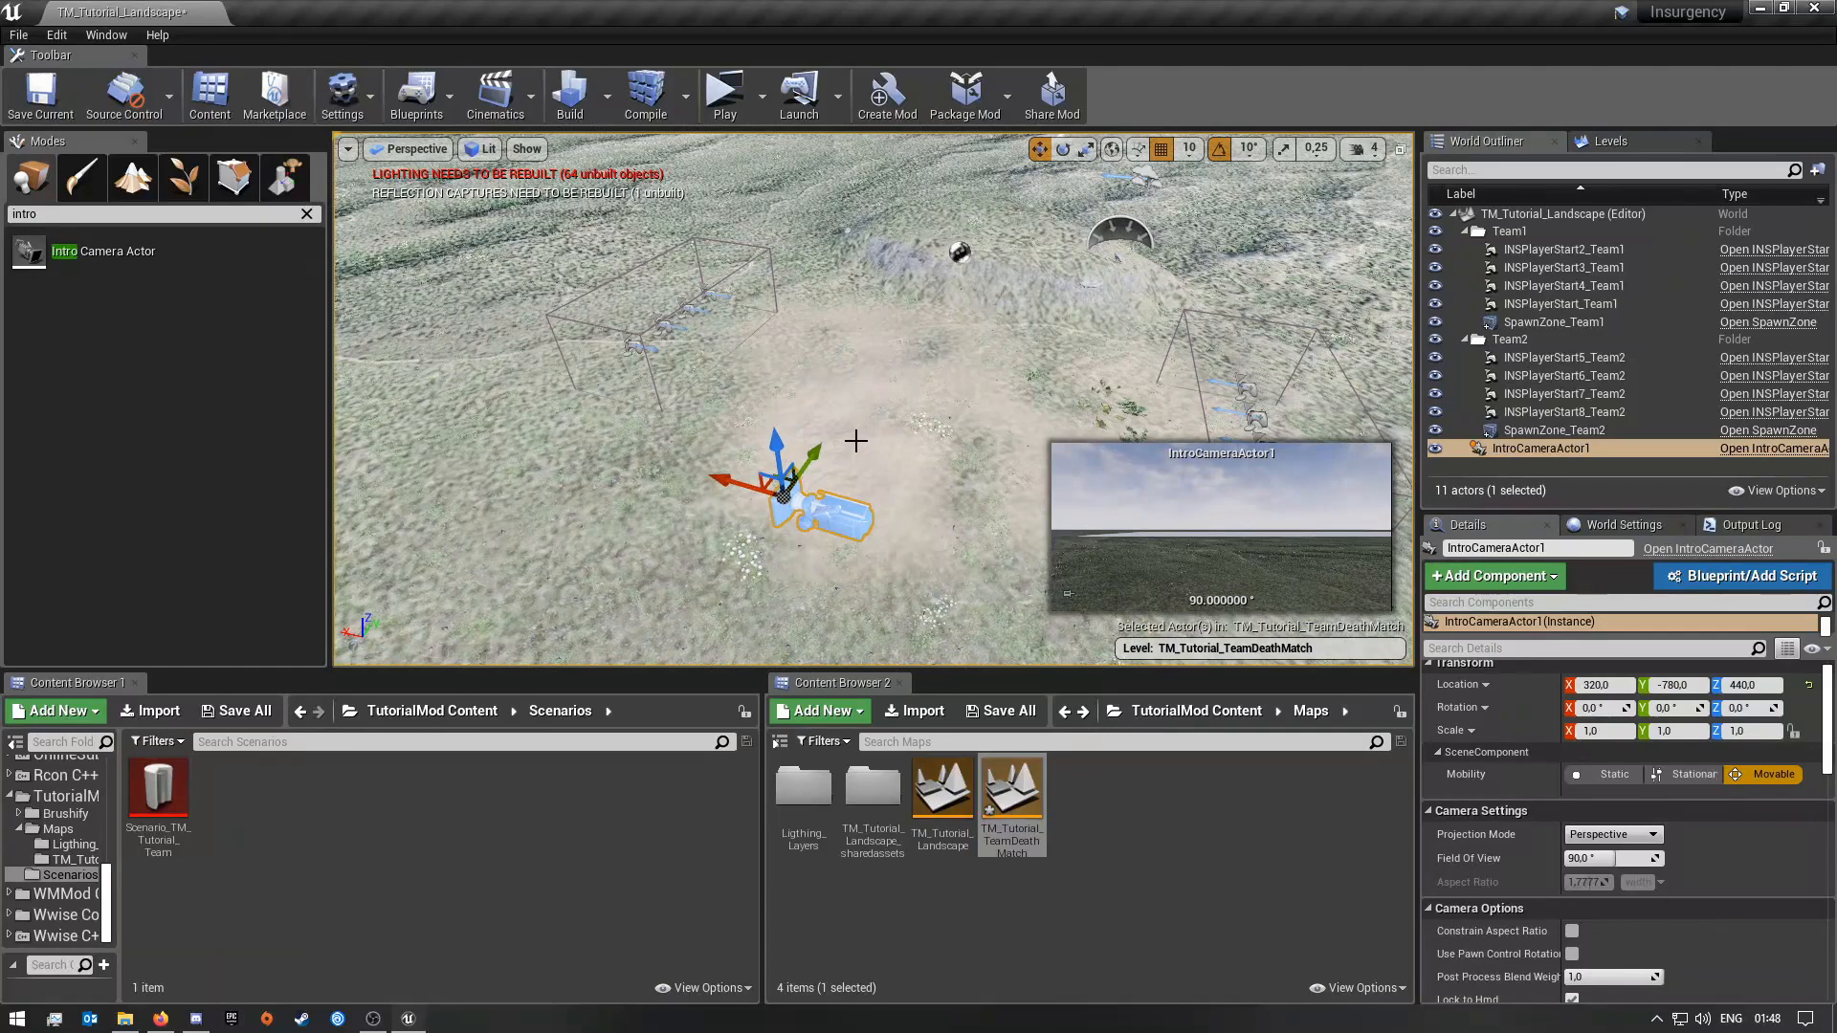
Step: Rotate the intro camera about 100° around Z and tilt it down about 20° to face the arena
key(e)
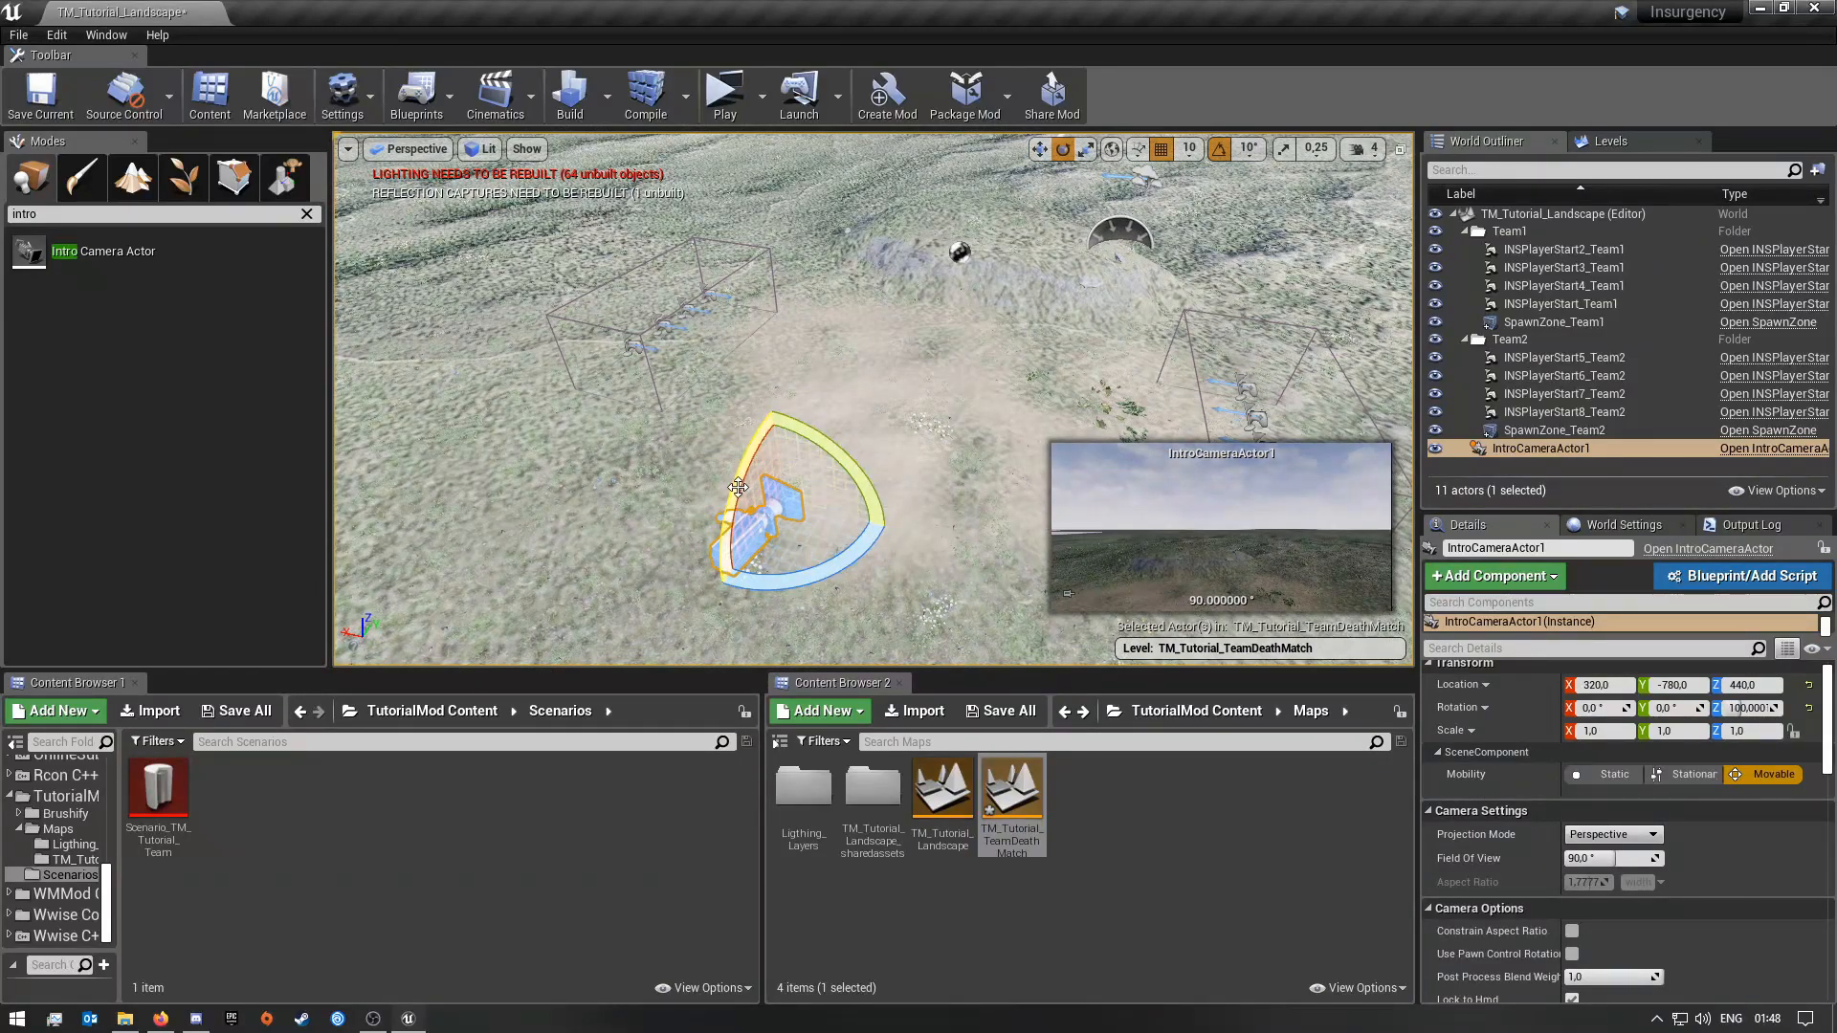
right_drag(911, 539, 1045, 526)
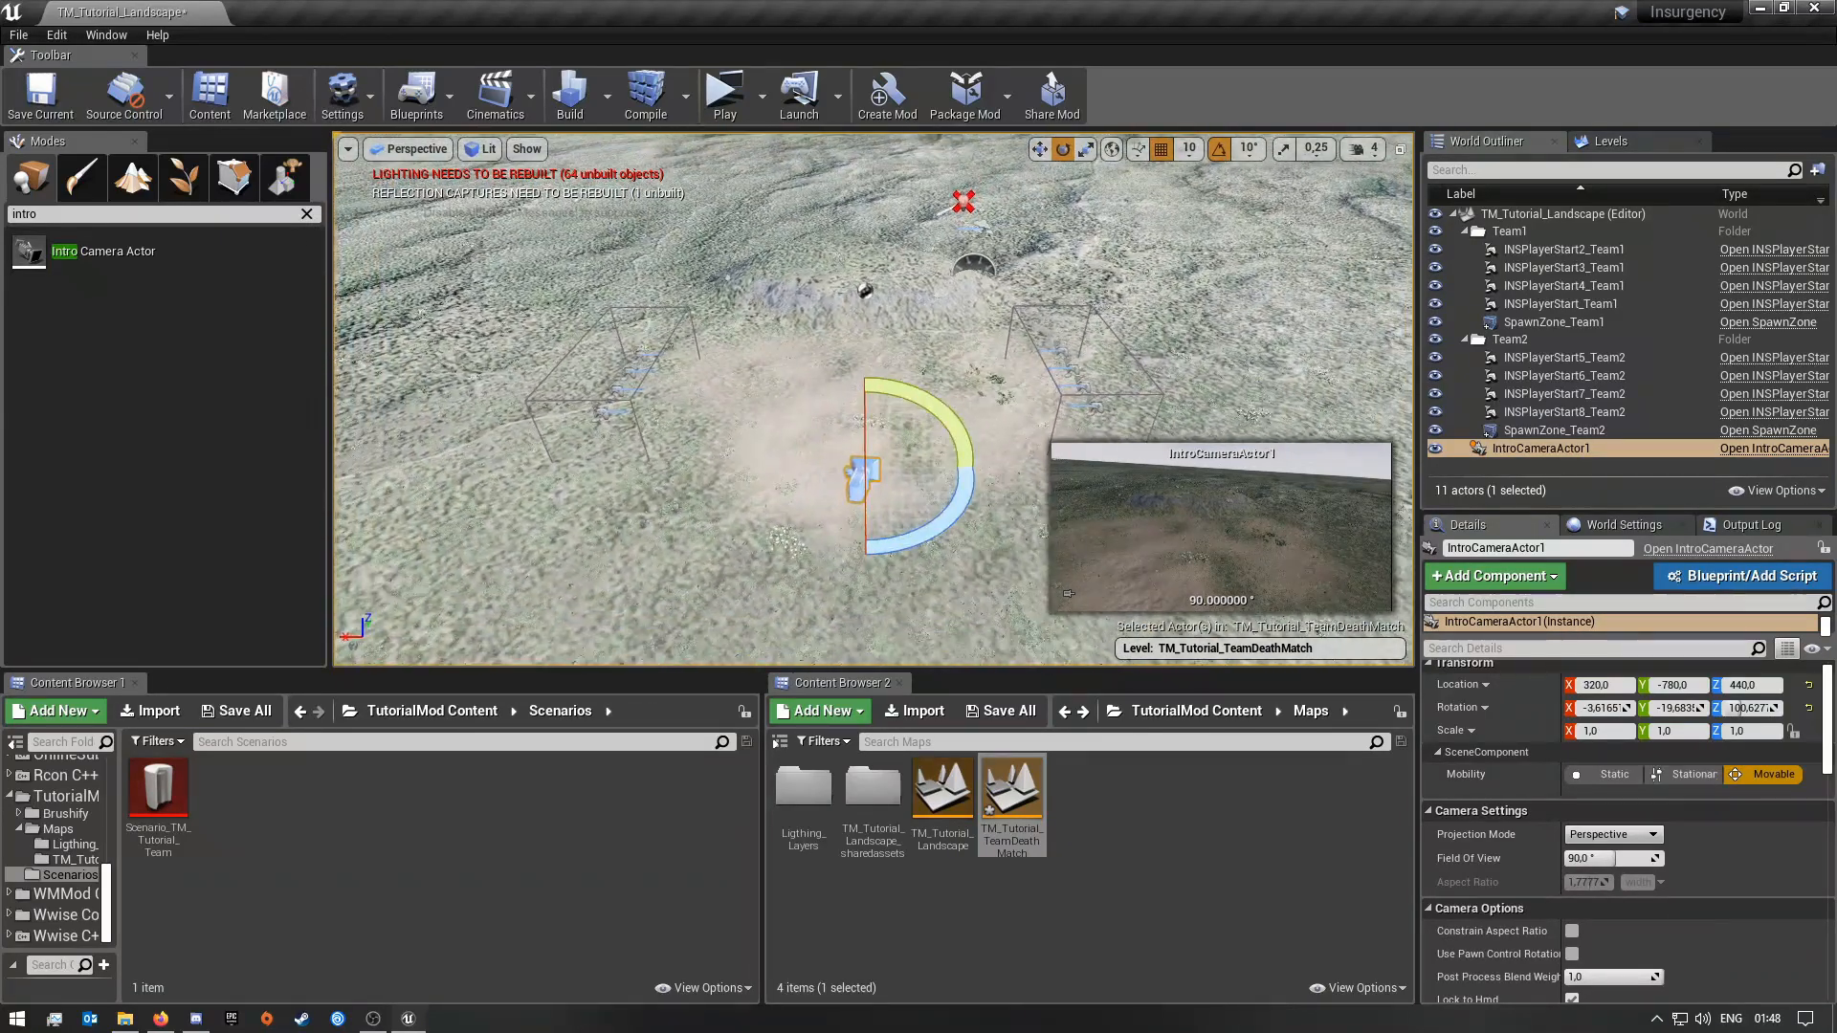
Step: Fine-tune the intro camera's rotation without angle snapping to about X -0.5°, Y -20.2°, Z 99.6°, and re-enable rotation snapping
key(w)
mouse_move(935, 450)
right_down()
mouse_move(924, 517)
mouse_move(842, 507)
mouse_move(918, 541)
mouse_move(861, 335)
mouse_move(823, 517)
mouse_move(727, 382)
mouse_move(674, 375)
mouse_move(956, 437)
right_up()
key(d)
key(w)
key(w)
key(w)
drag(707, 334, 713, 340)
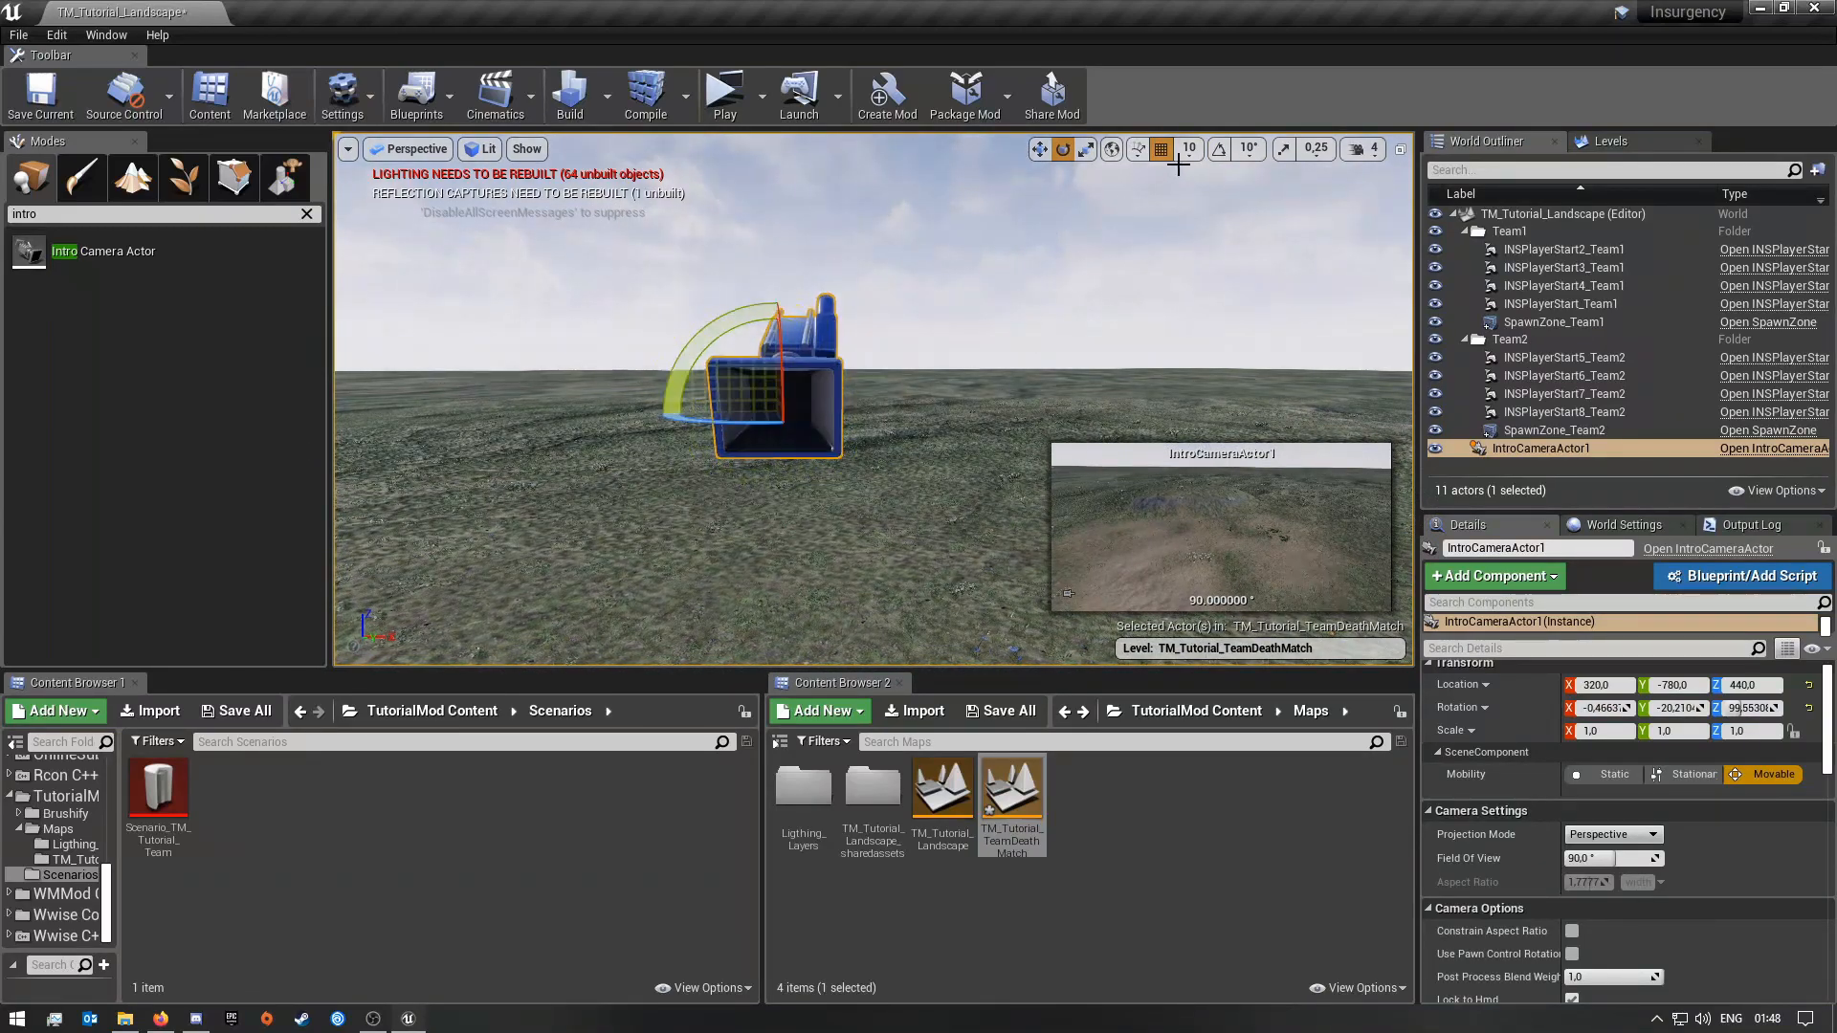
click(1220, 151)
Step: Move the intro camera back and up to about Y -990, Z 500, and deselect it
right_drag(1053, 287, 976, 398)
key(w)
drag(829, 371, 646, 339)
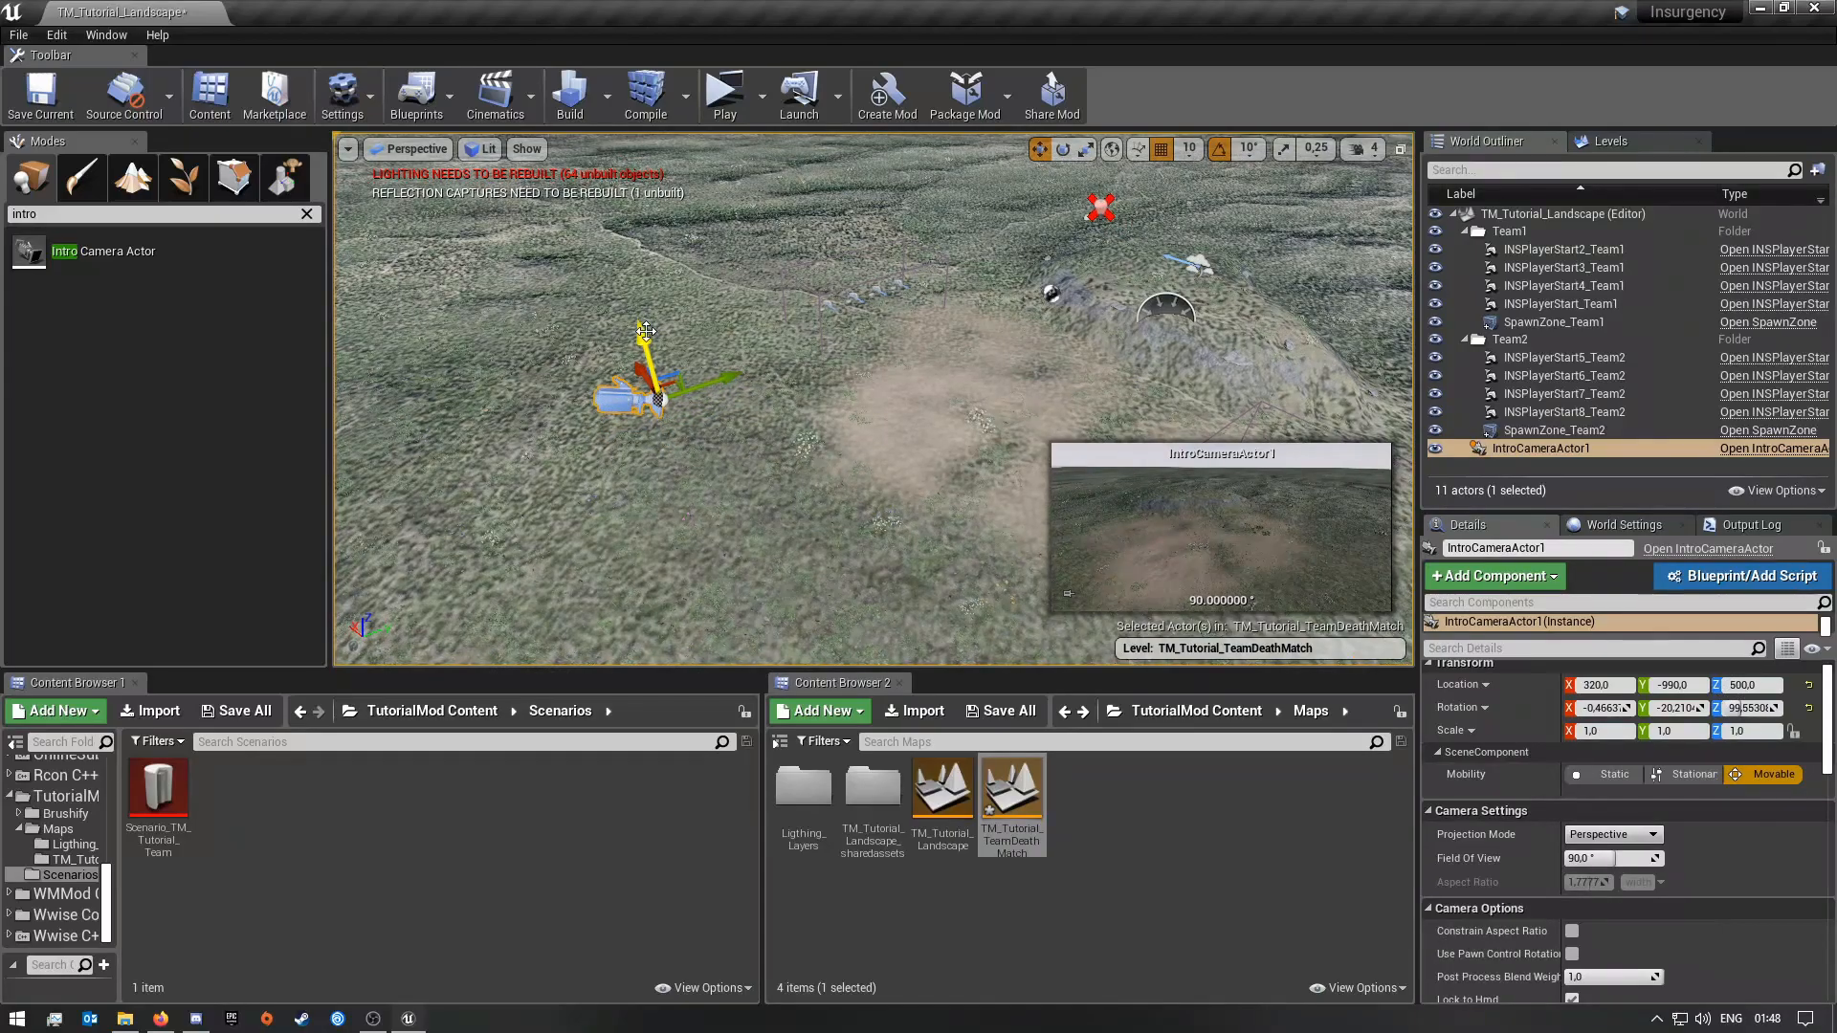
click(767, 476)
right_drag(766, 476, 736, 420)
key(Escape)
key(w)
Step: Clear the actor class search and save the TM_Tutorial_TeamDeathMatch level
click(307, 215)
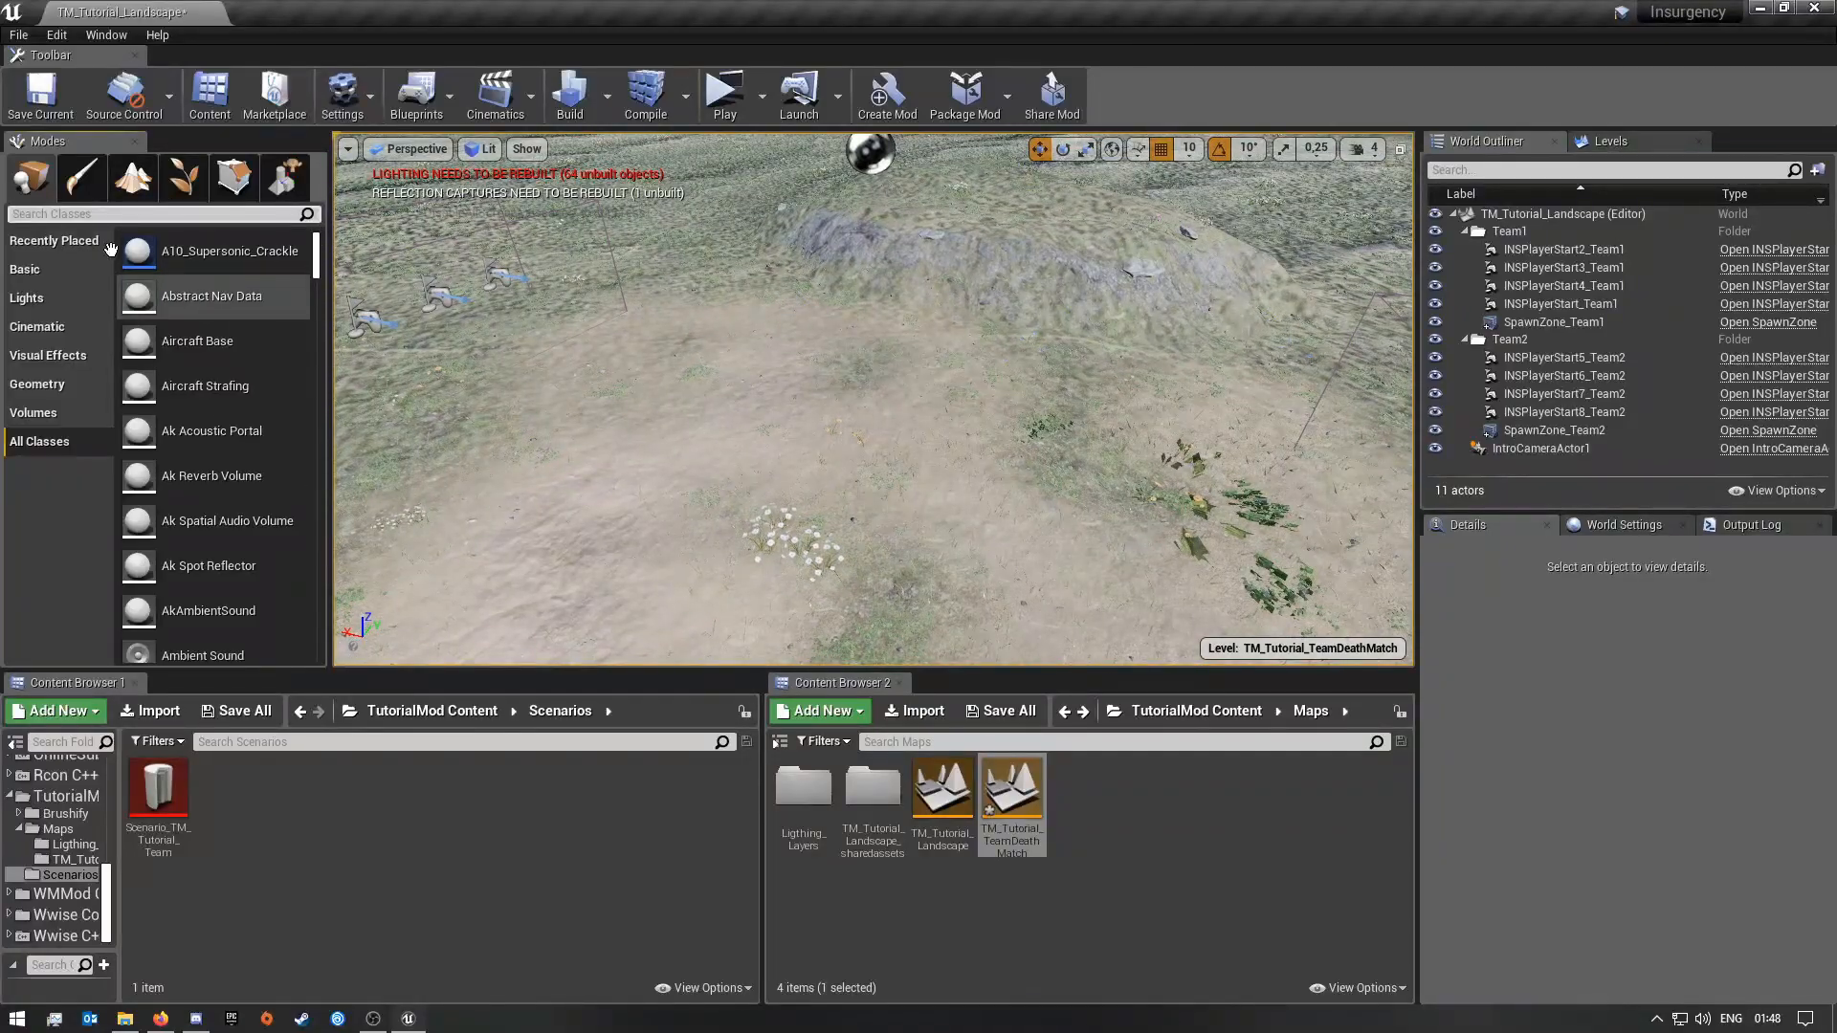
click(239, 712)
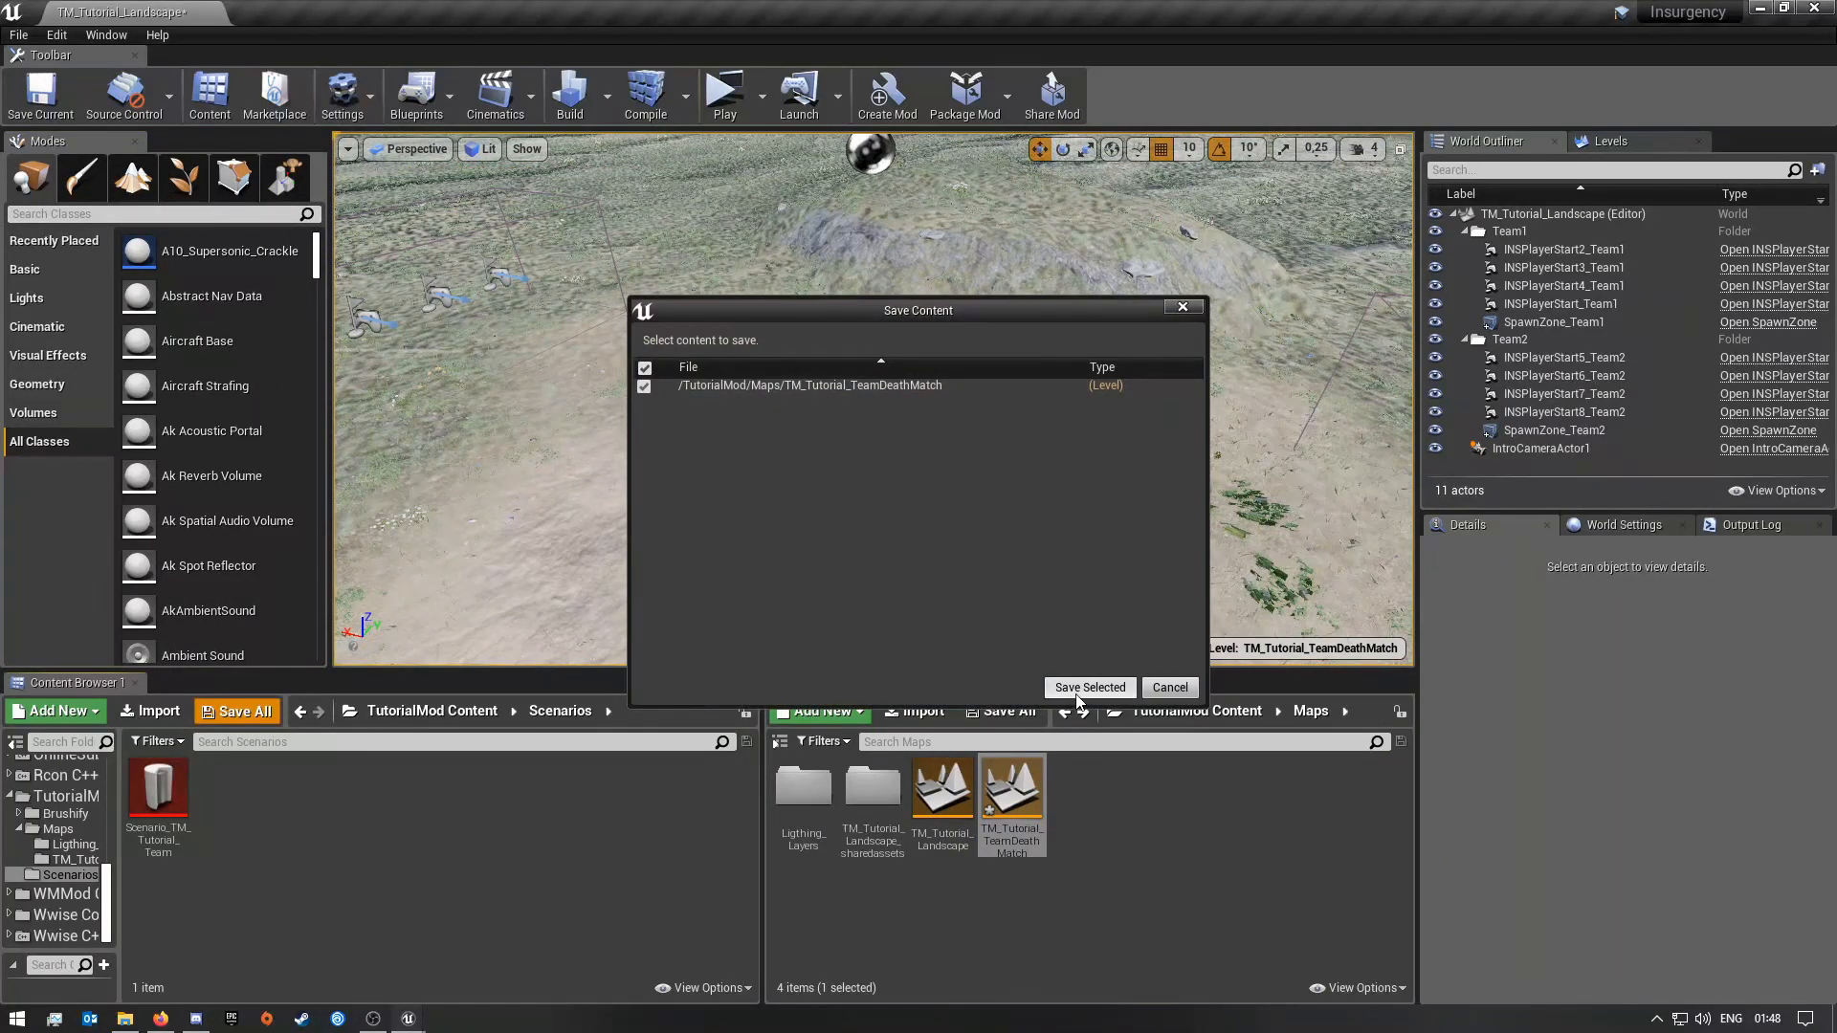
click(1070, 691)
Step: Search the entire Content folder for "Ammo" assets
right_drag(681, 320, 316, 320)
right_drag(662, 261, 1205, 383)
right_drag(1052, 402, 786, 520)
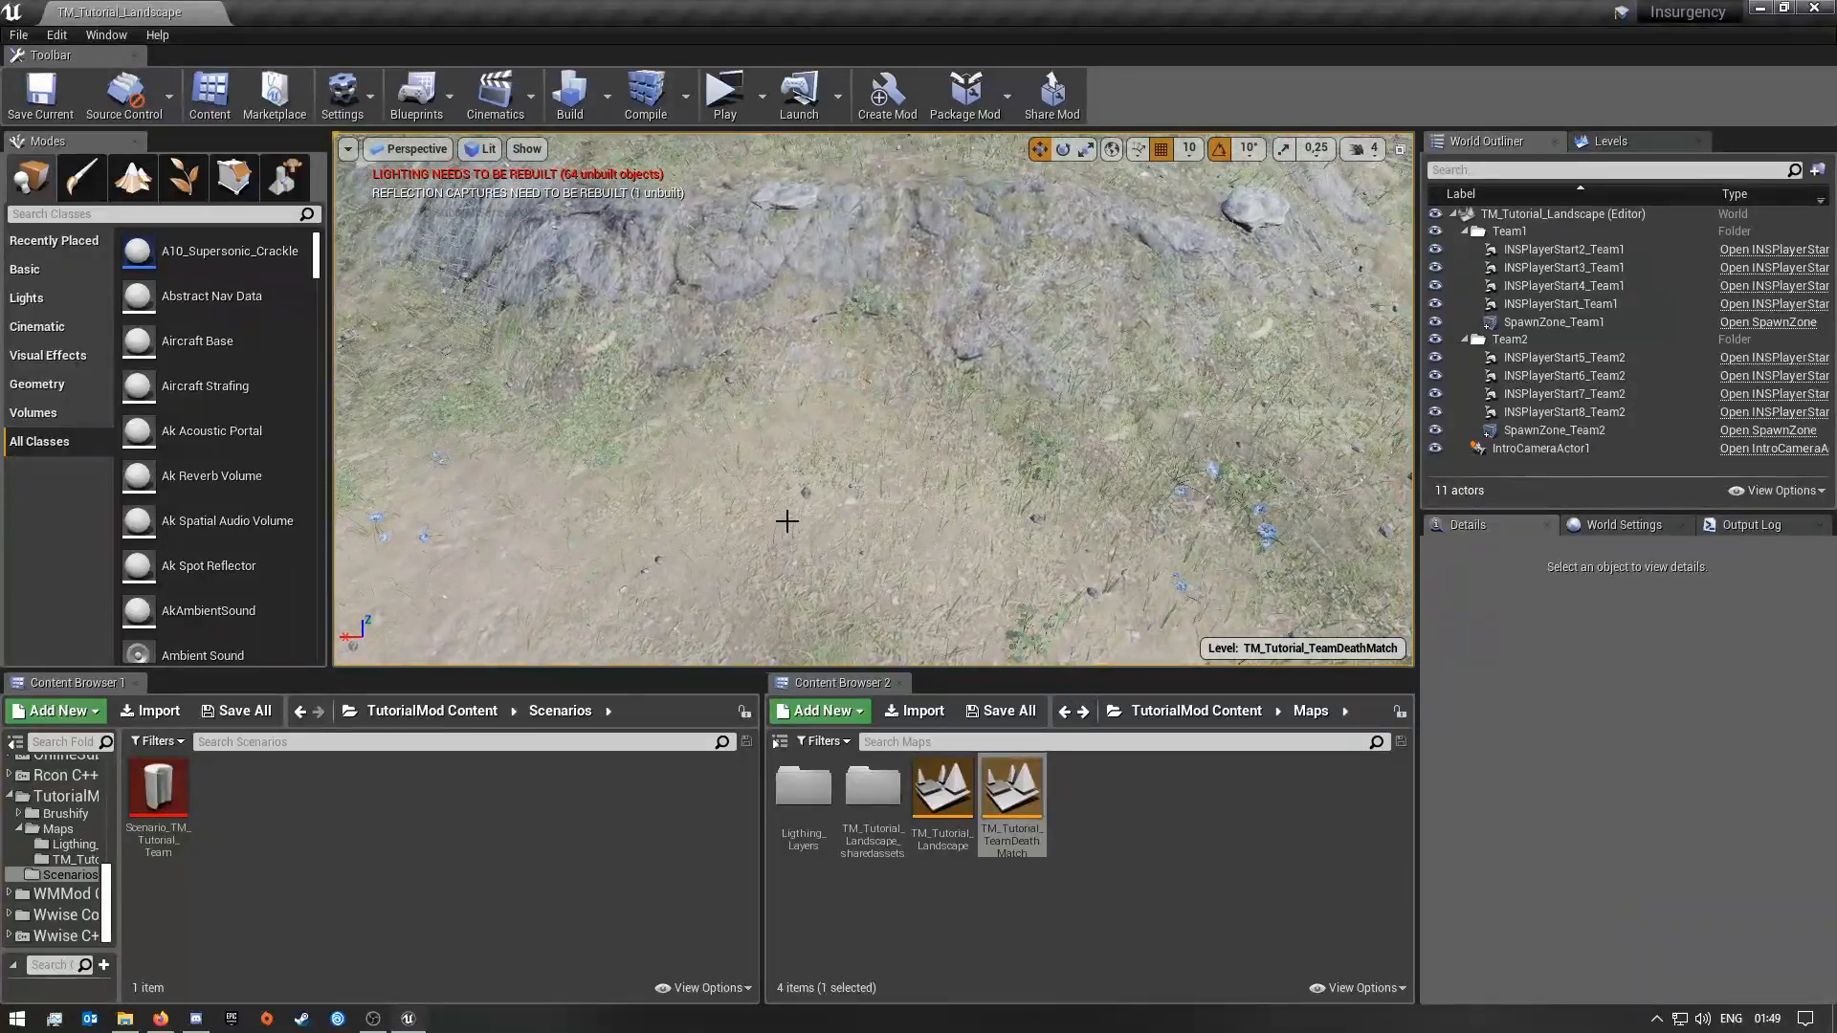
click(783, 743)
scroll(881, 828, up, 5)
scroll(881, 829, up, 3)
click(848, 770)
click(781, 742)
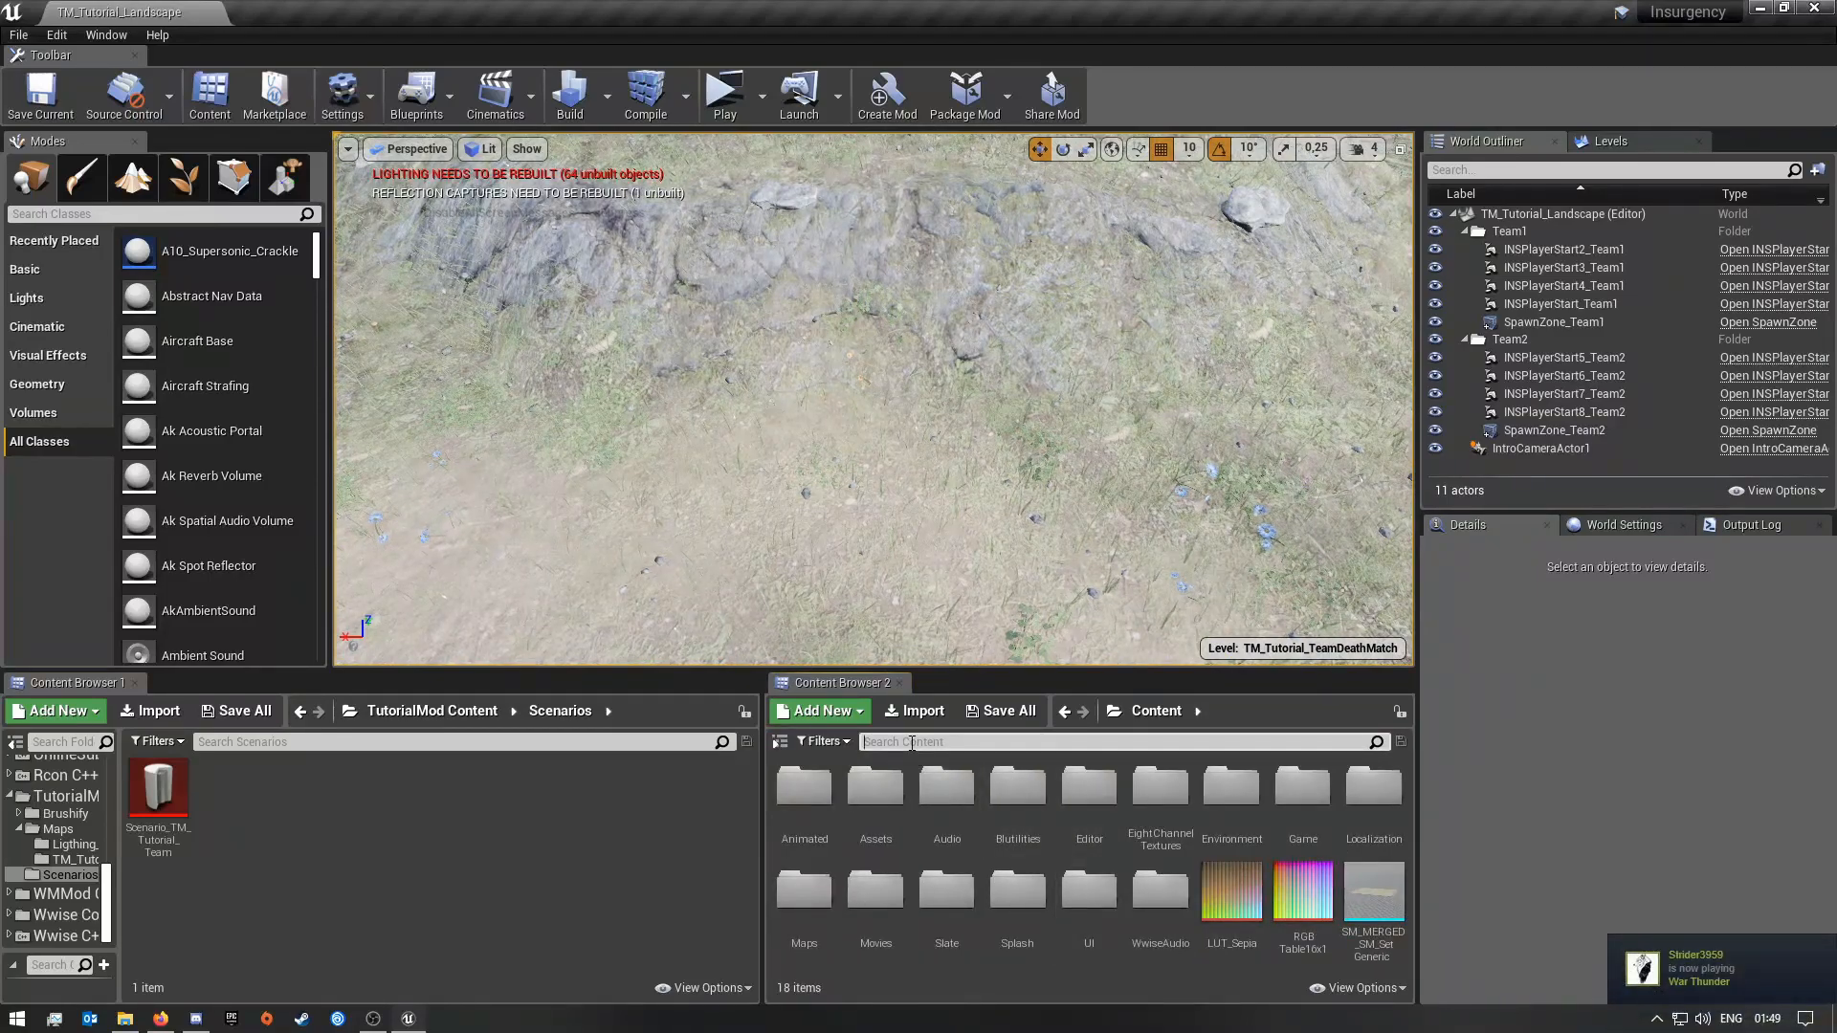
click(912, 744)
text(Ammo)
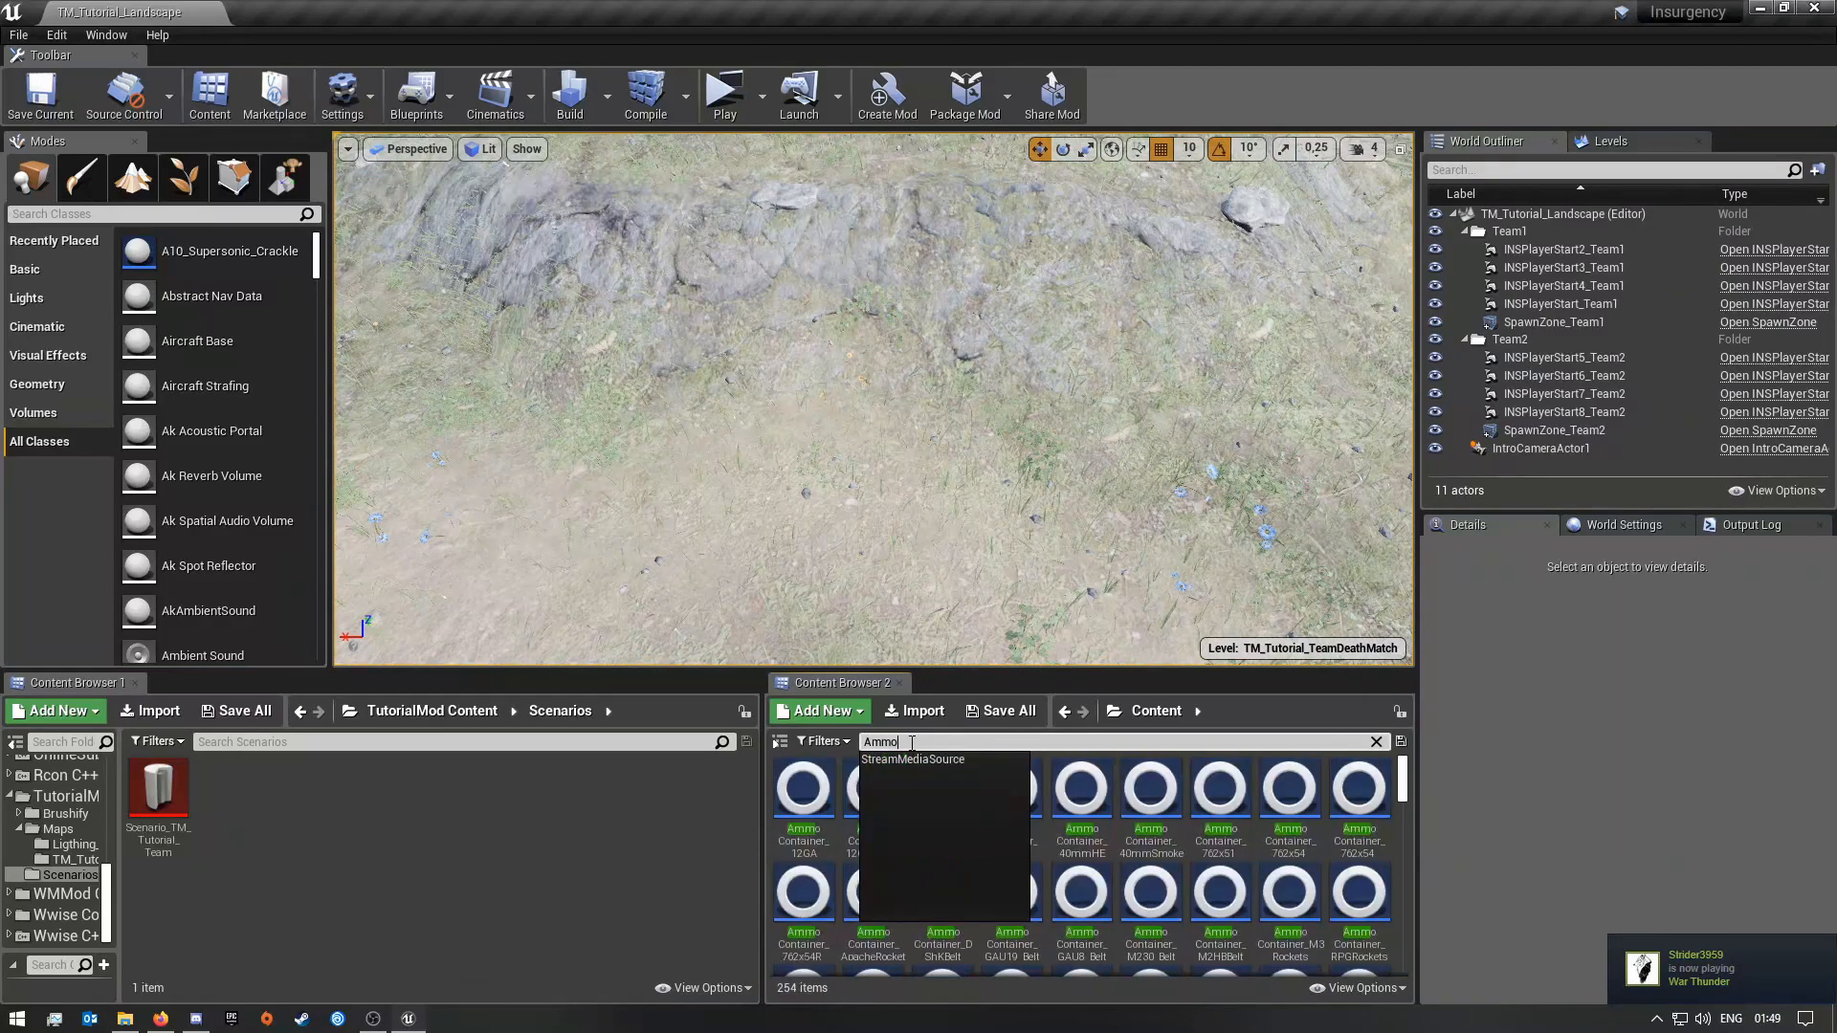
Step: Look through the Ammo search results for a resupply crate blueprint
scroll(1302, 833, down, 10)
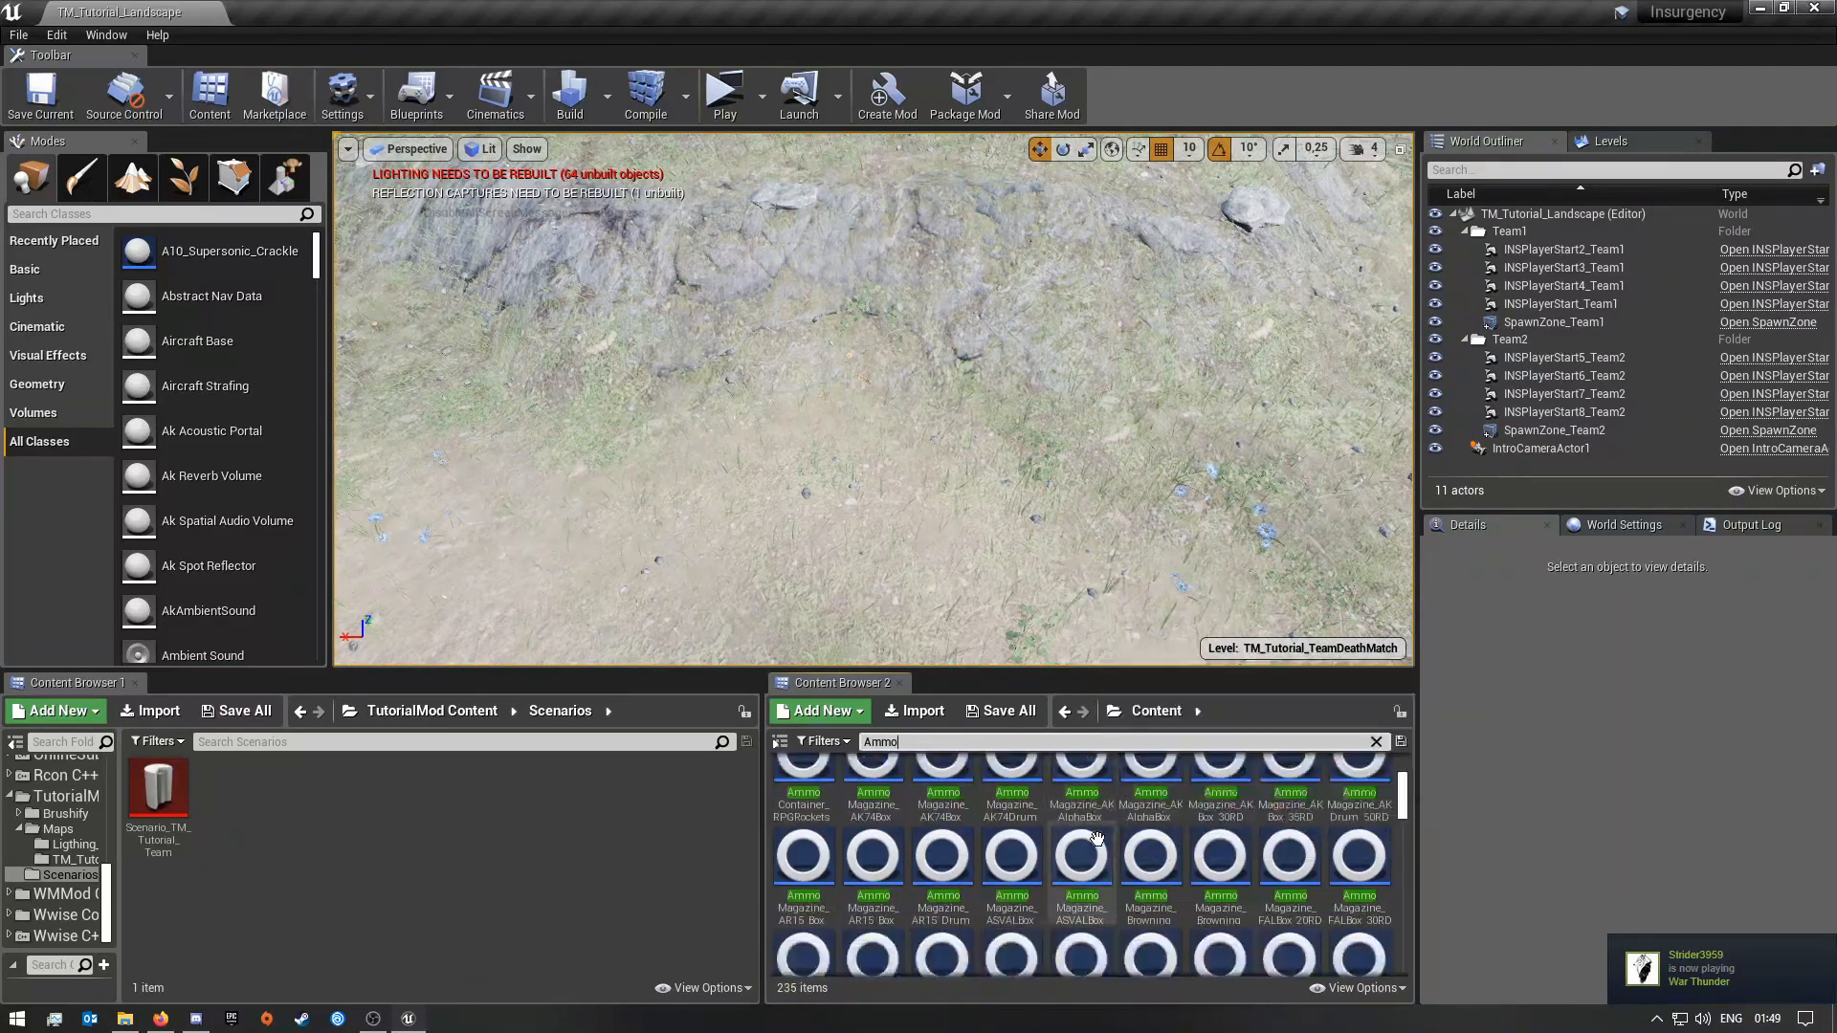
scroll(1299, 833, down, 5)
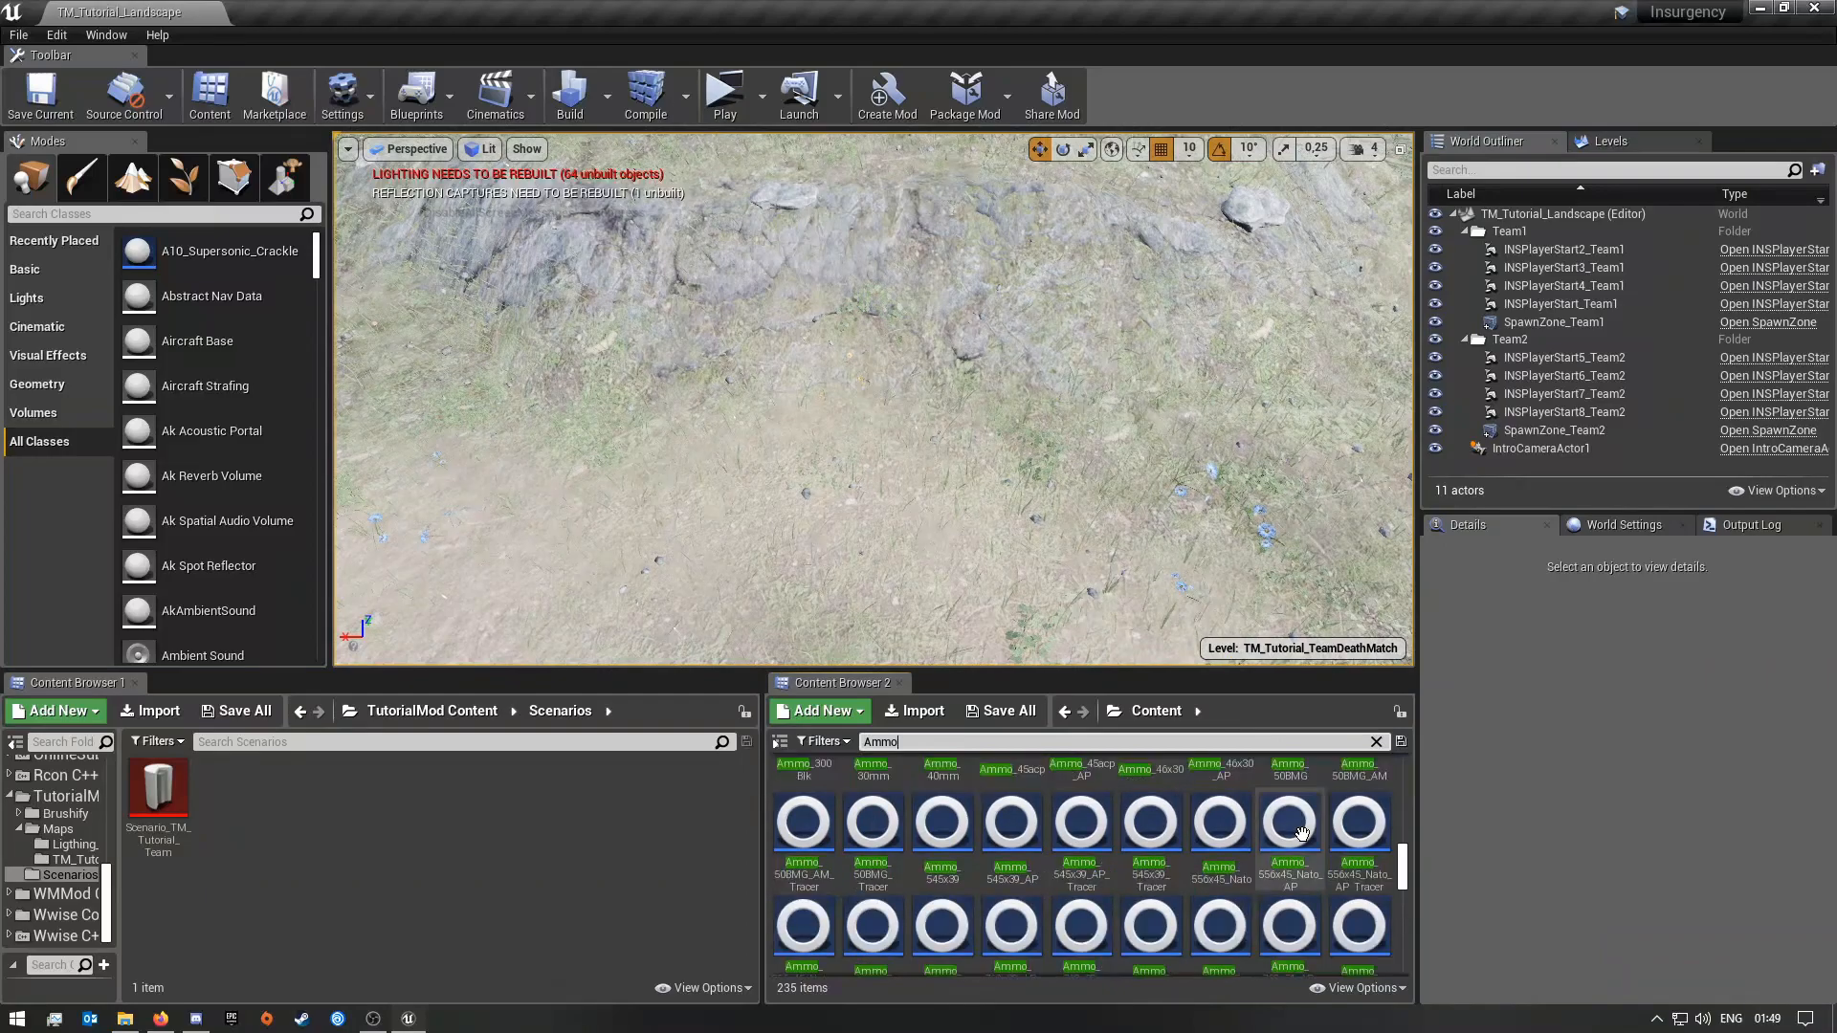
scroll(1285, 832, down, 5)
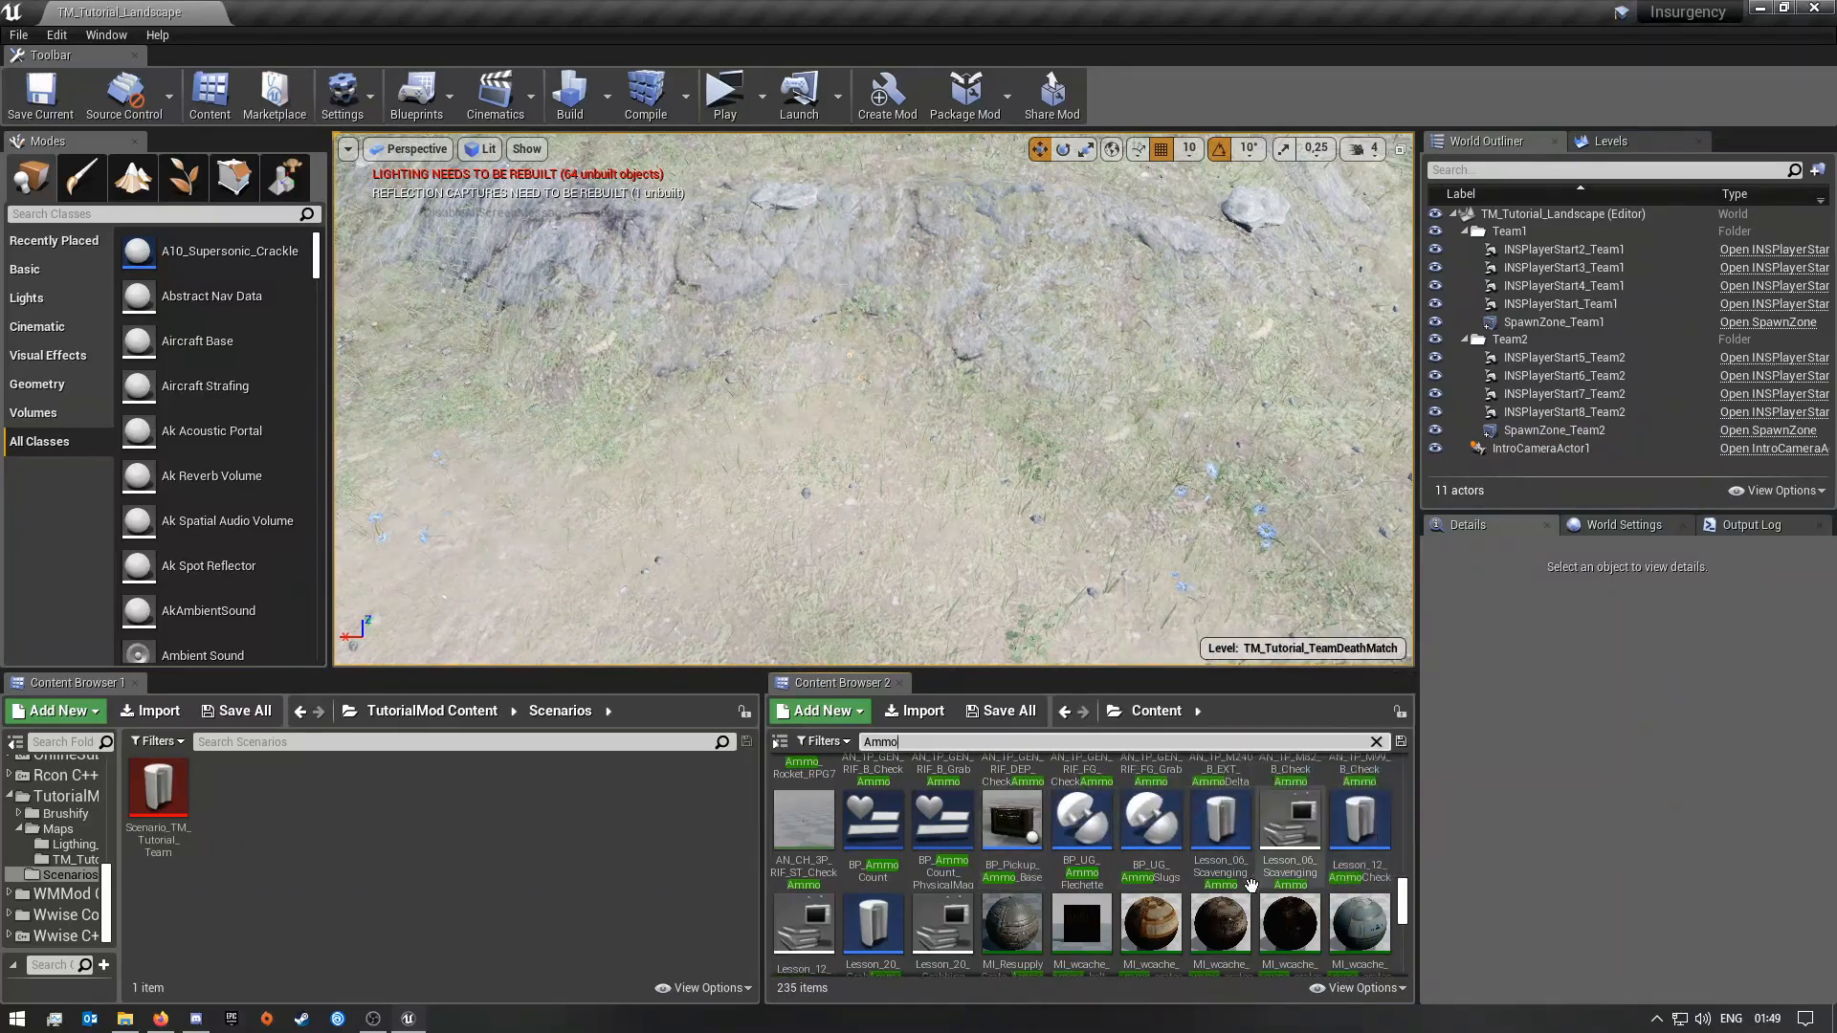
scroll(1353, 894, down, 5)
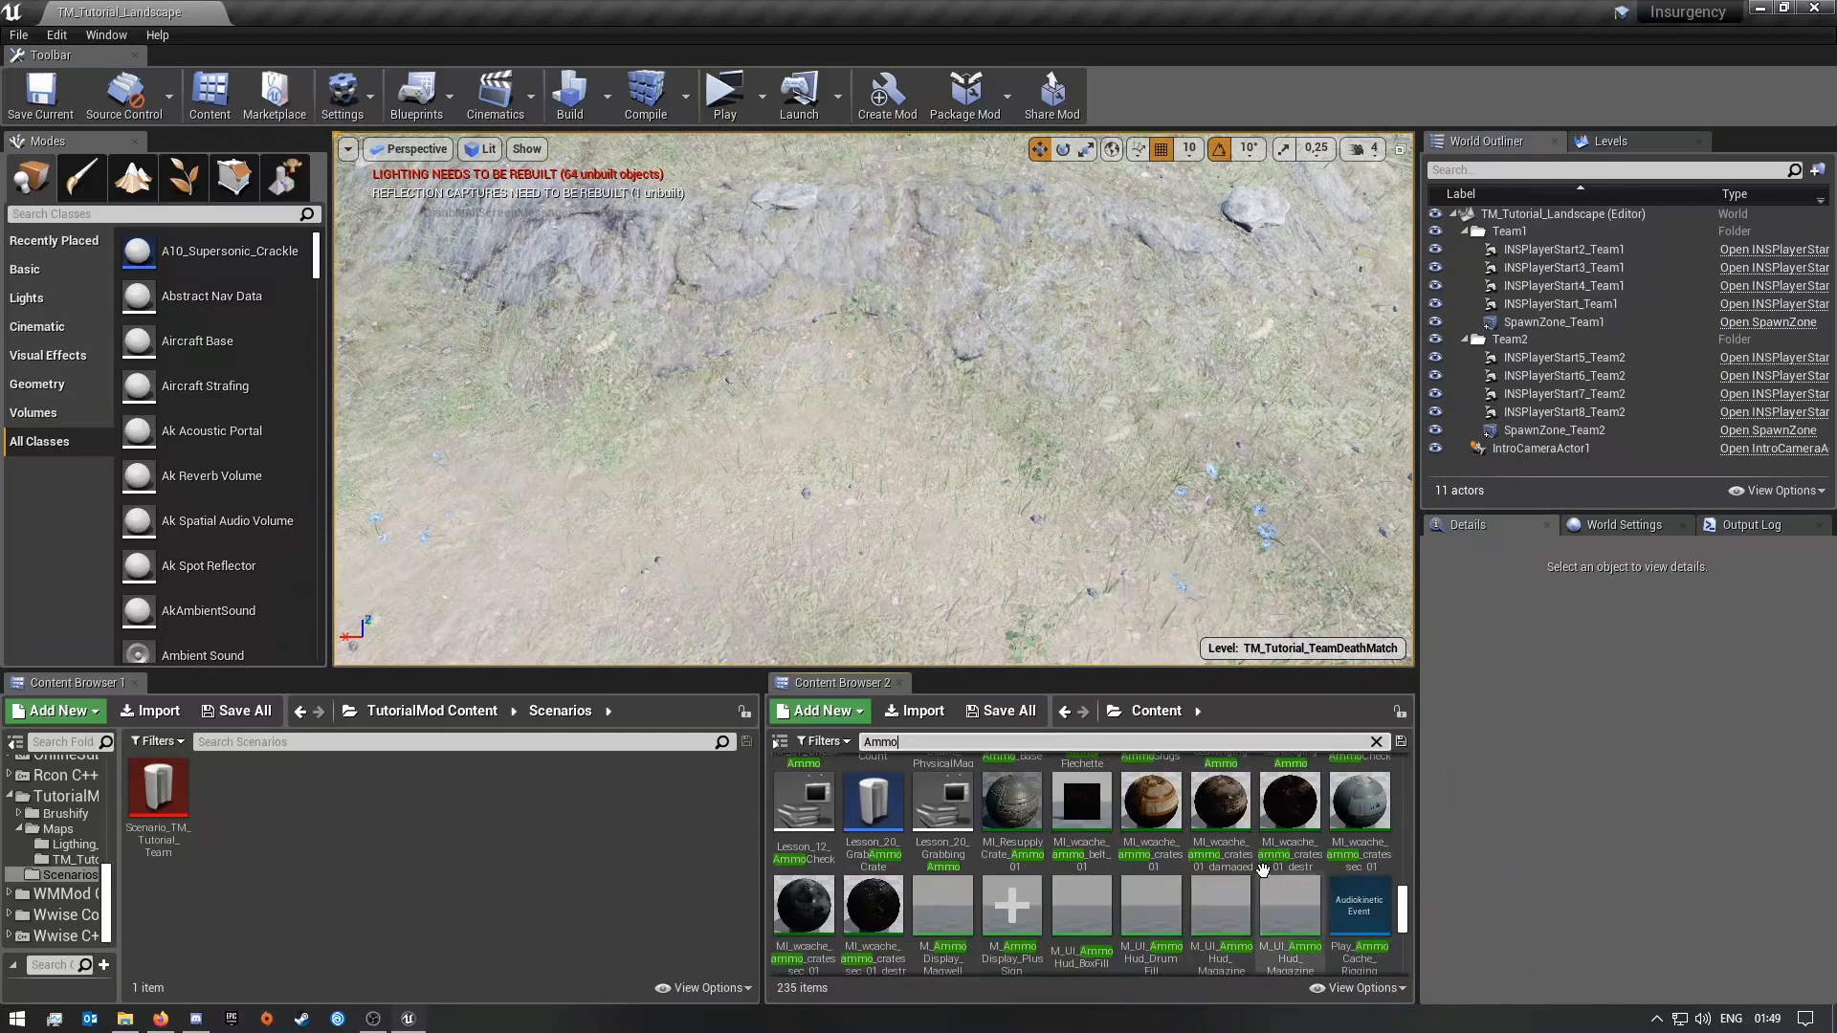
scroll(1292, 891, down, 5)
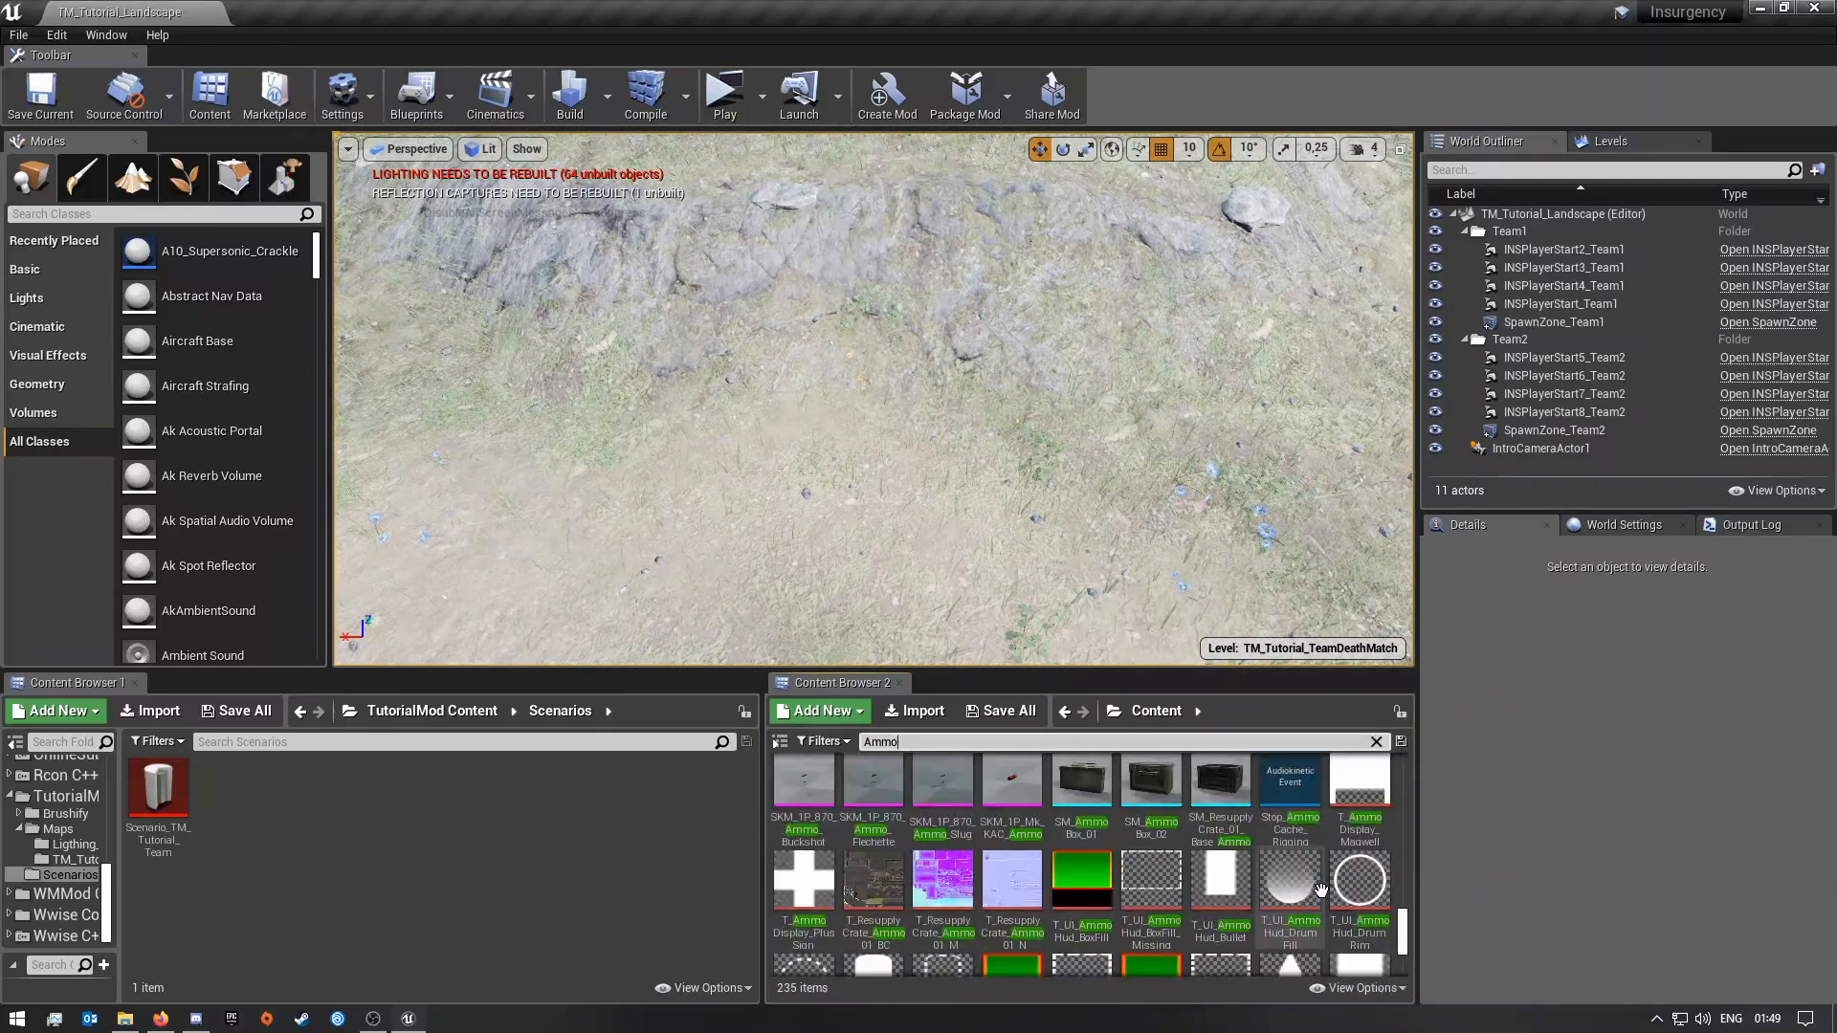
scroll(1322, 885, down, 3)
scroll(1323, 874, up, 8)
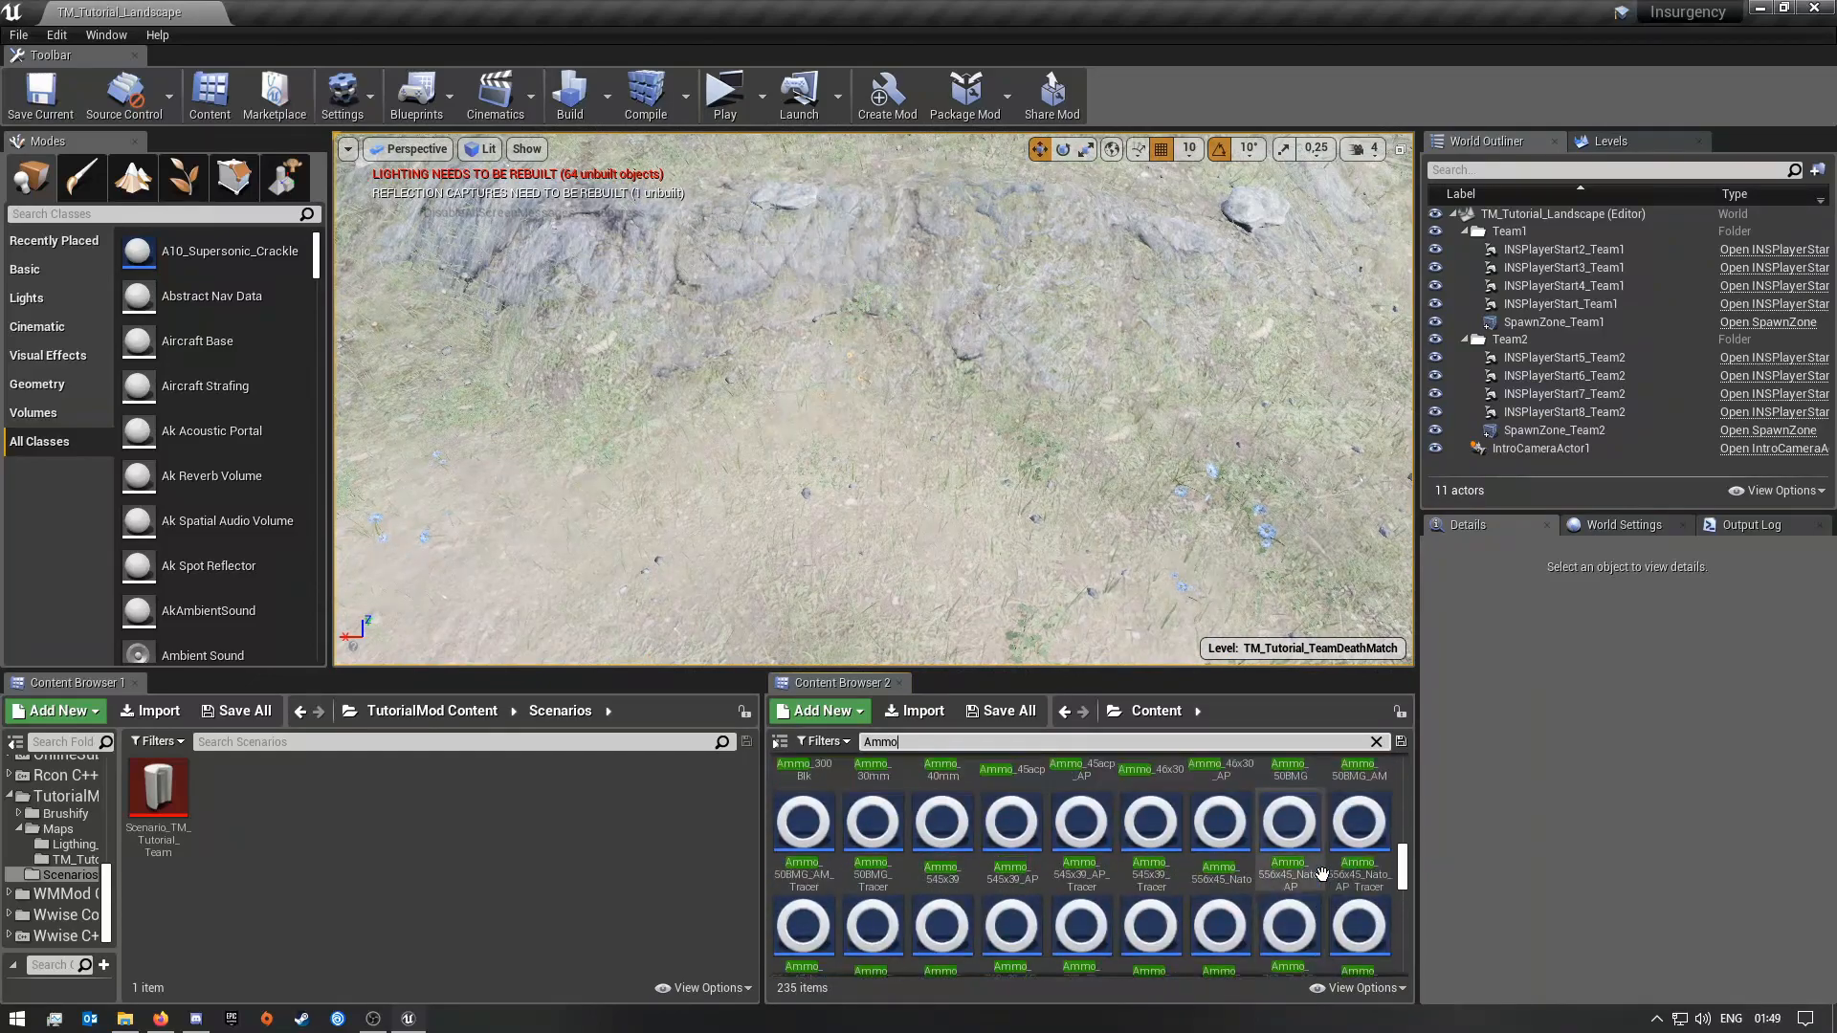
scroll(1323, 874, up, 6)
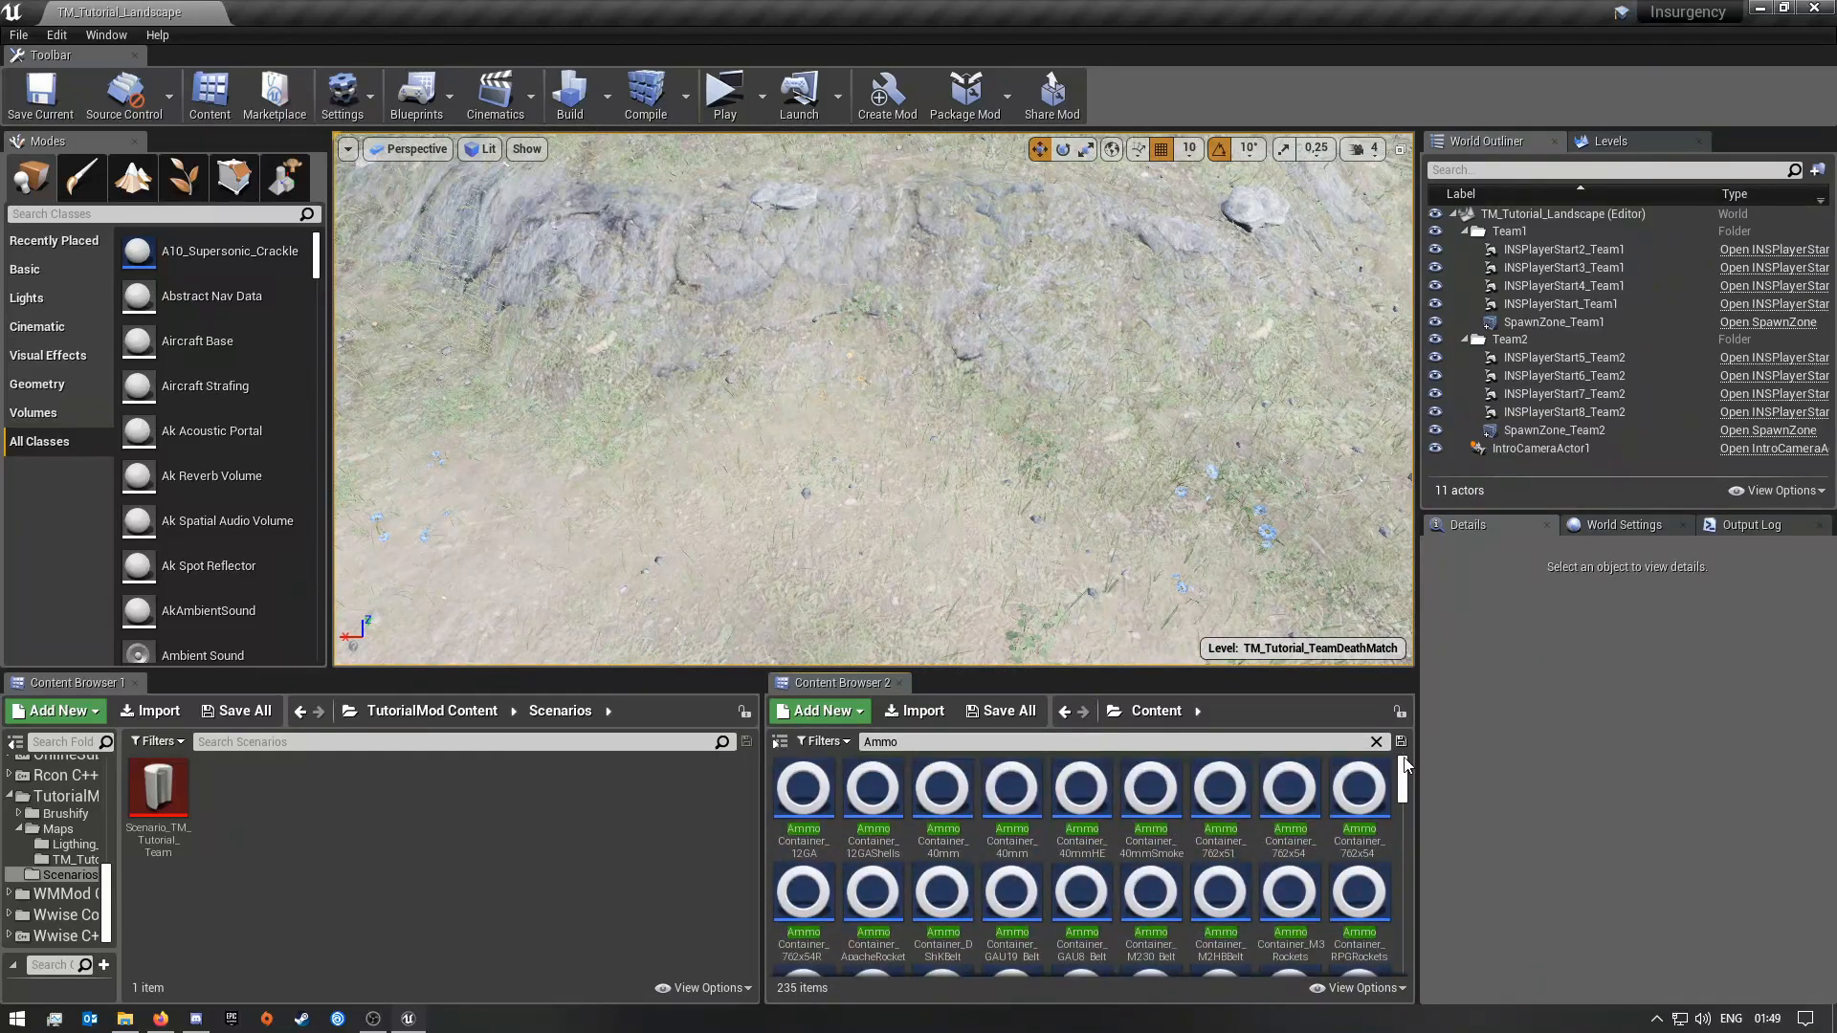
Step: Filter the content to Blueprint Class, Enumeration and Structure assets and search for "Supply"
click(780, 741)
click(780, 741)
click(823, 742)
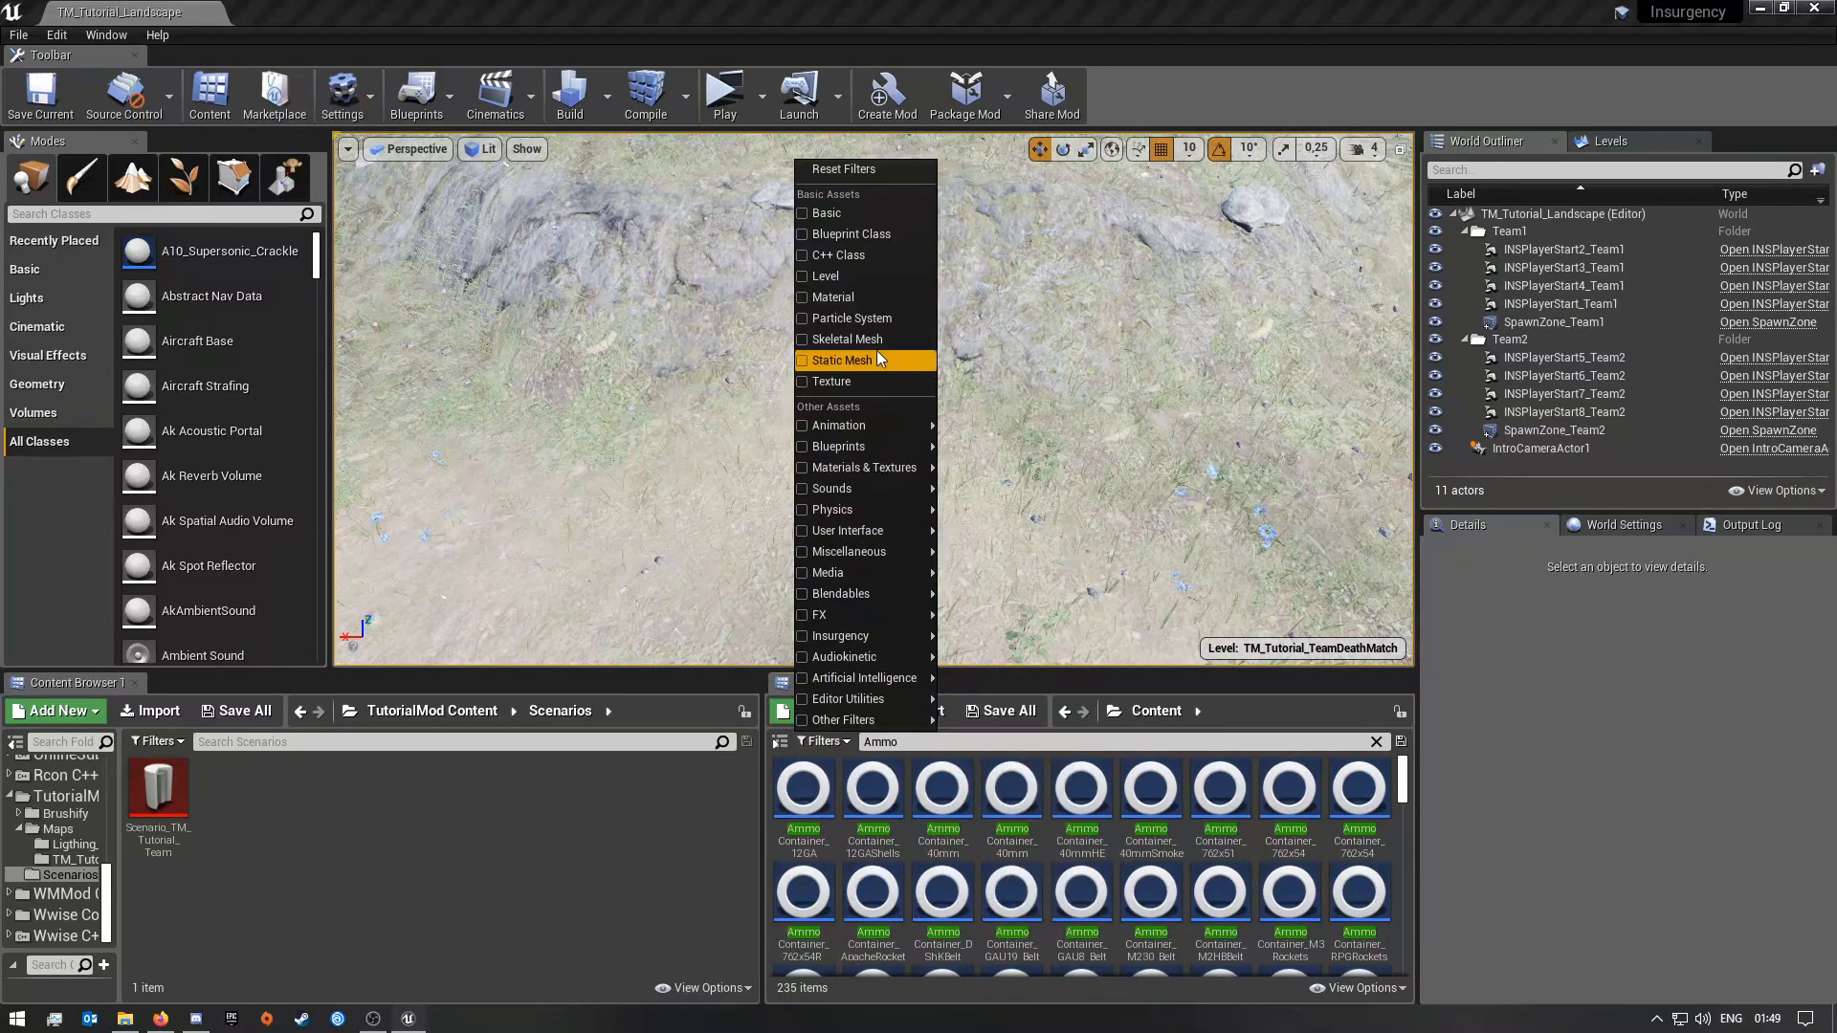
click(873, 235)
click(850, 443)
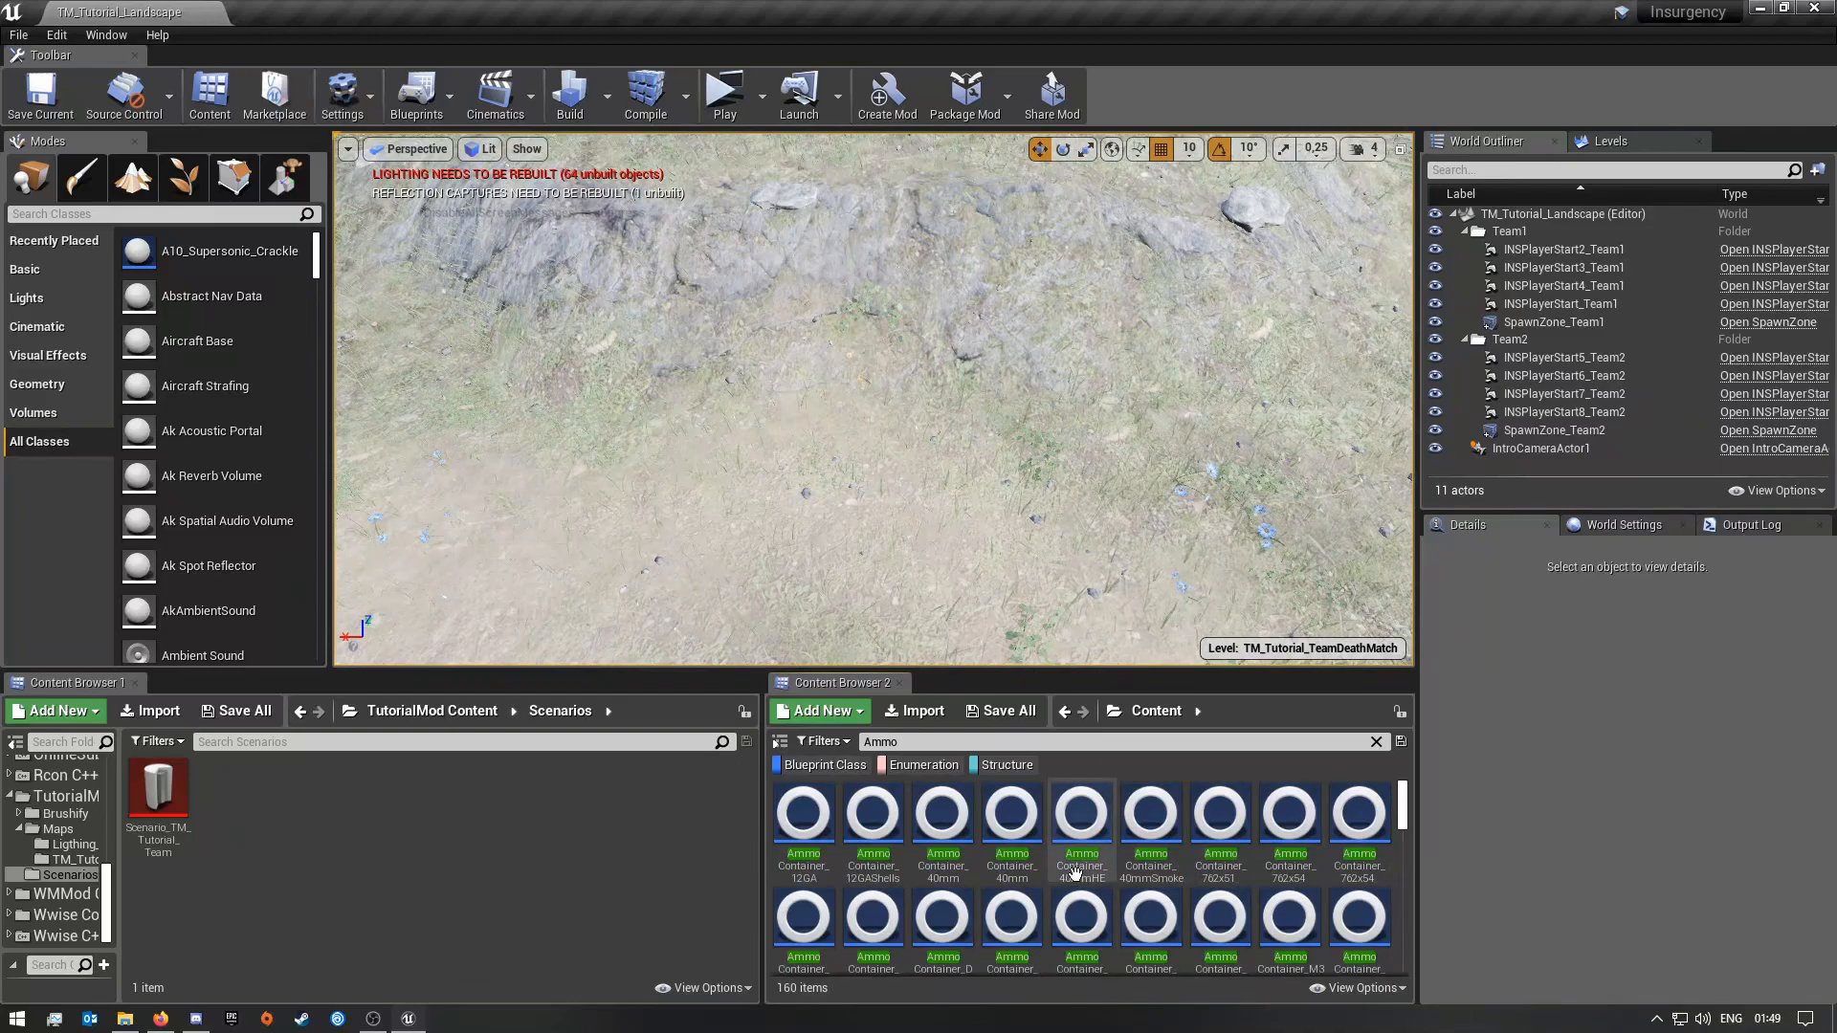
scroll(1043, 813, down, 5)
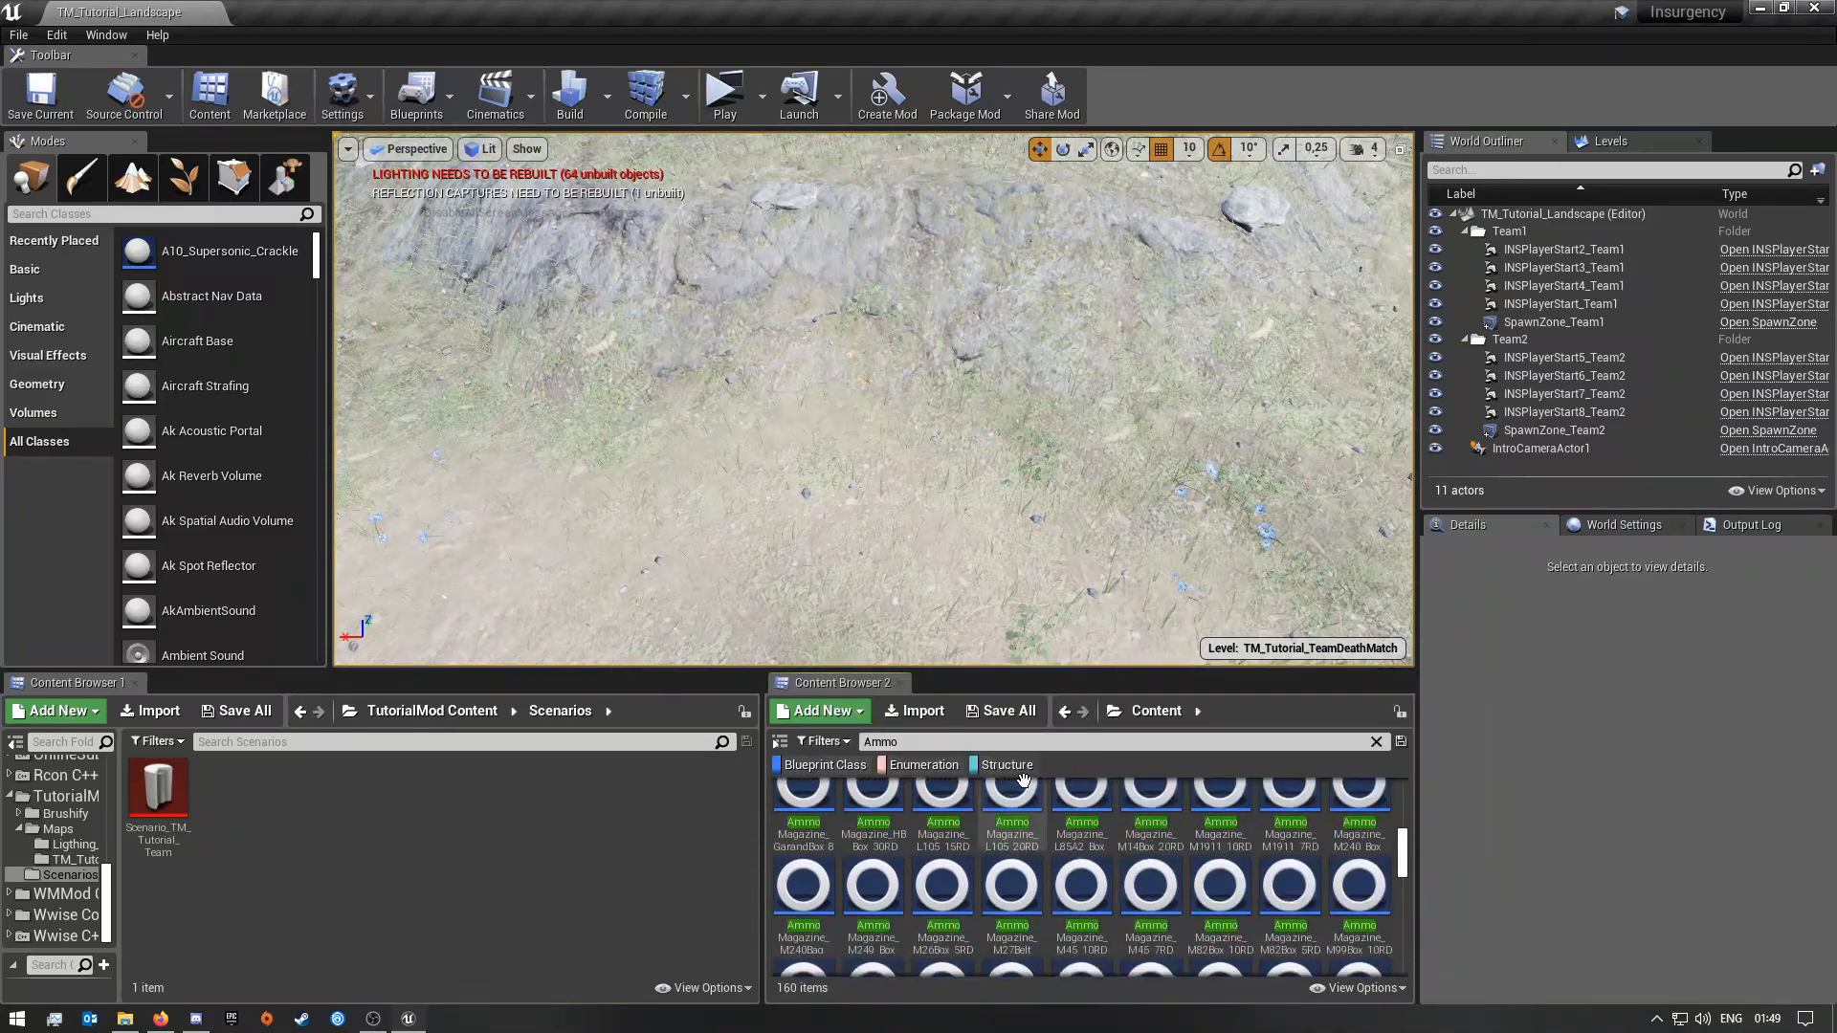
click(926, 739)
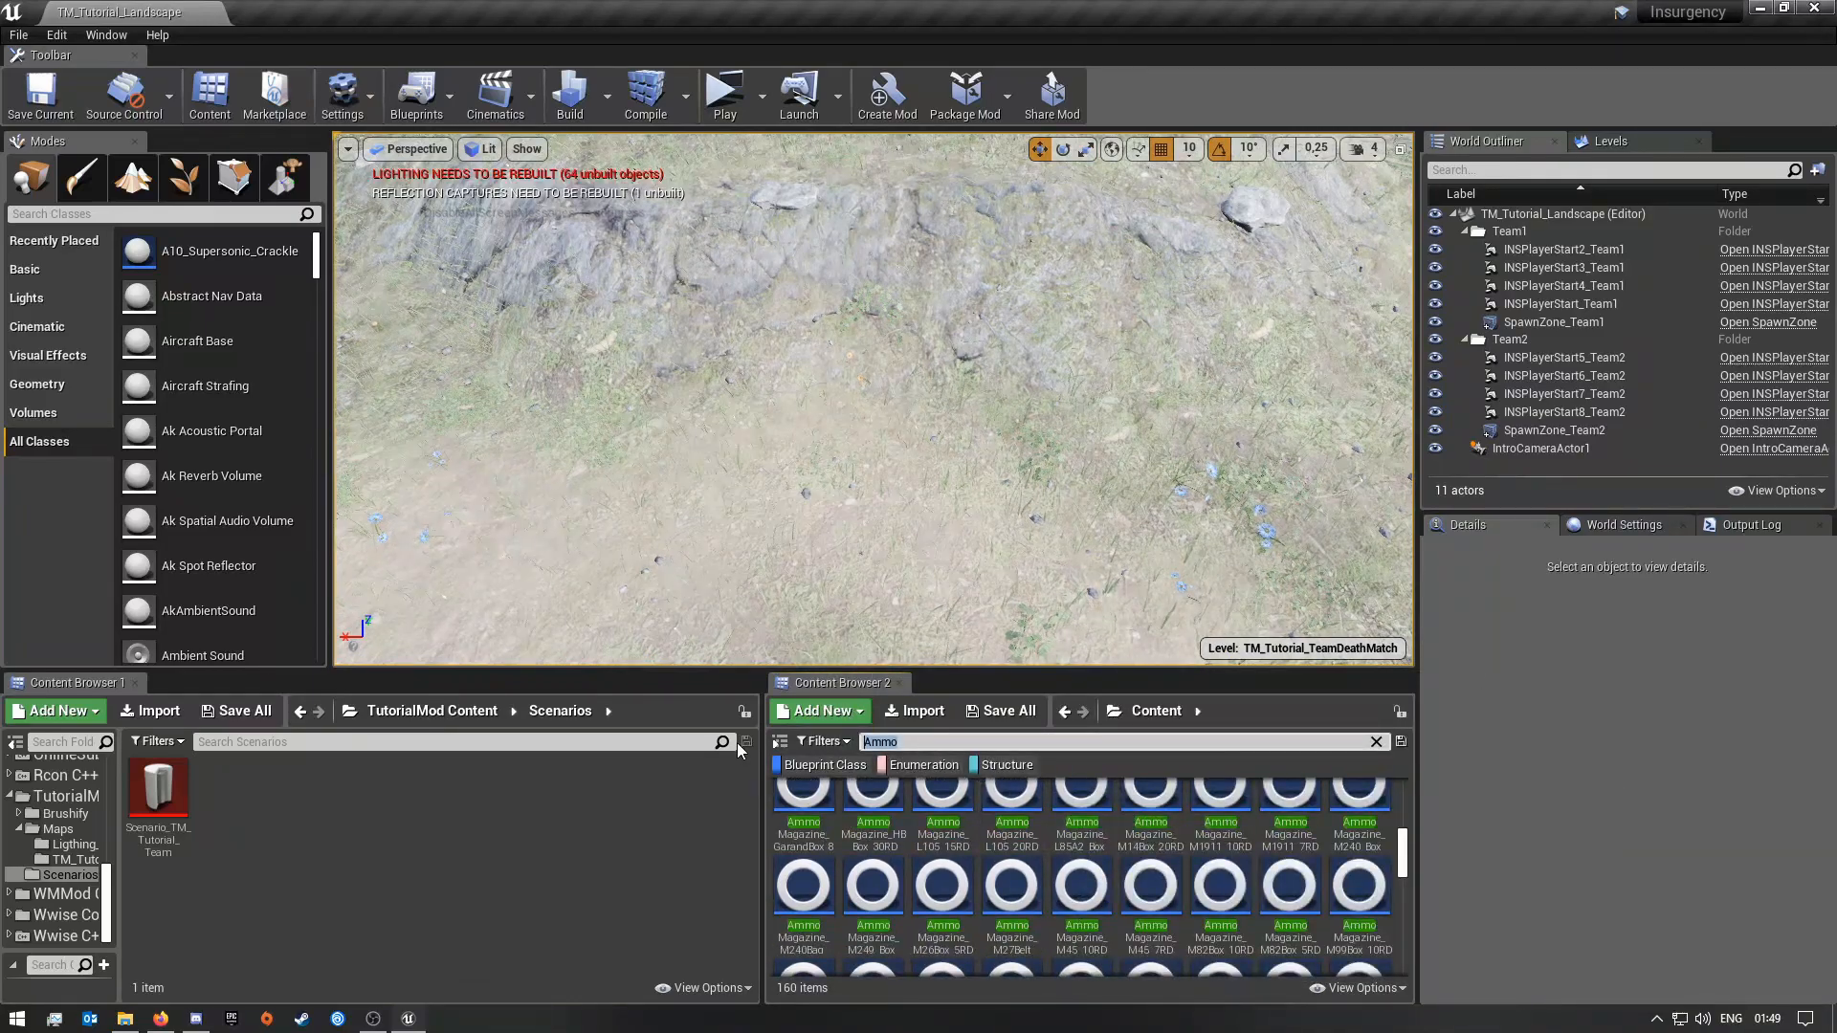
text(Supply)
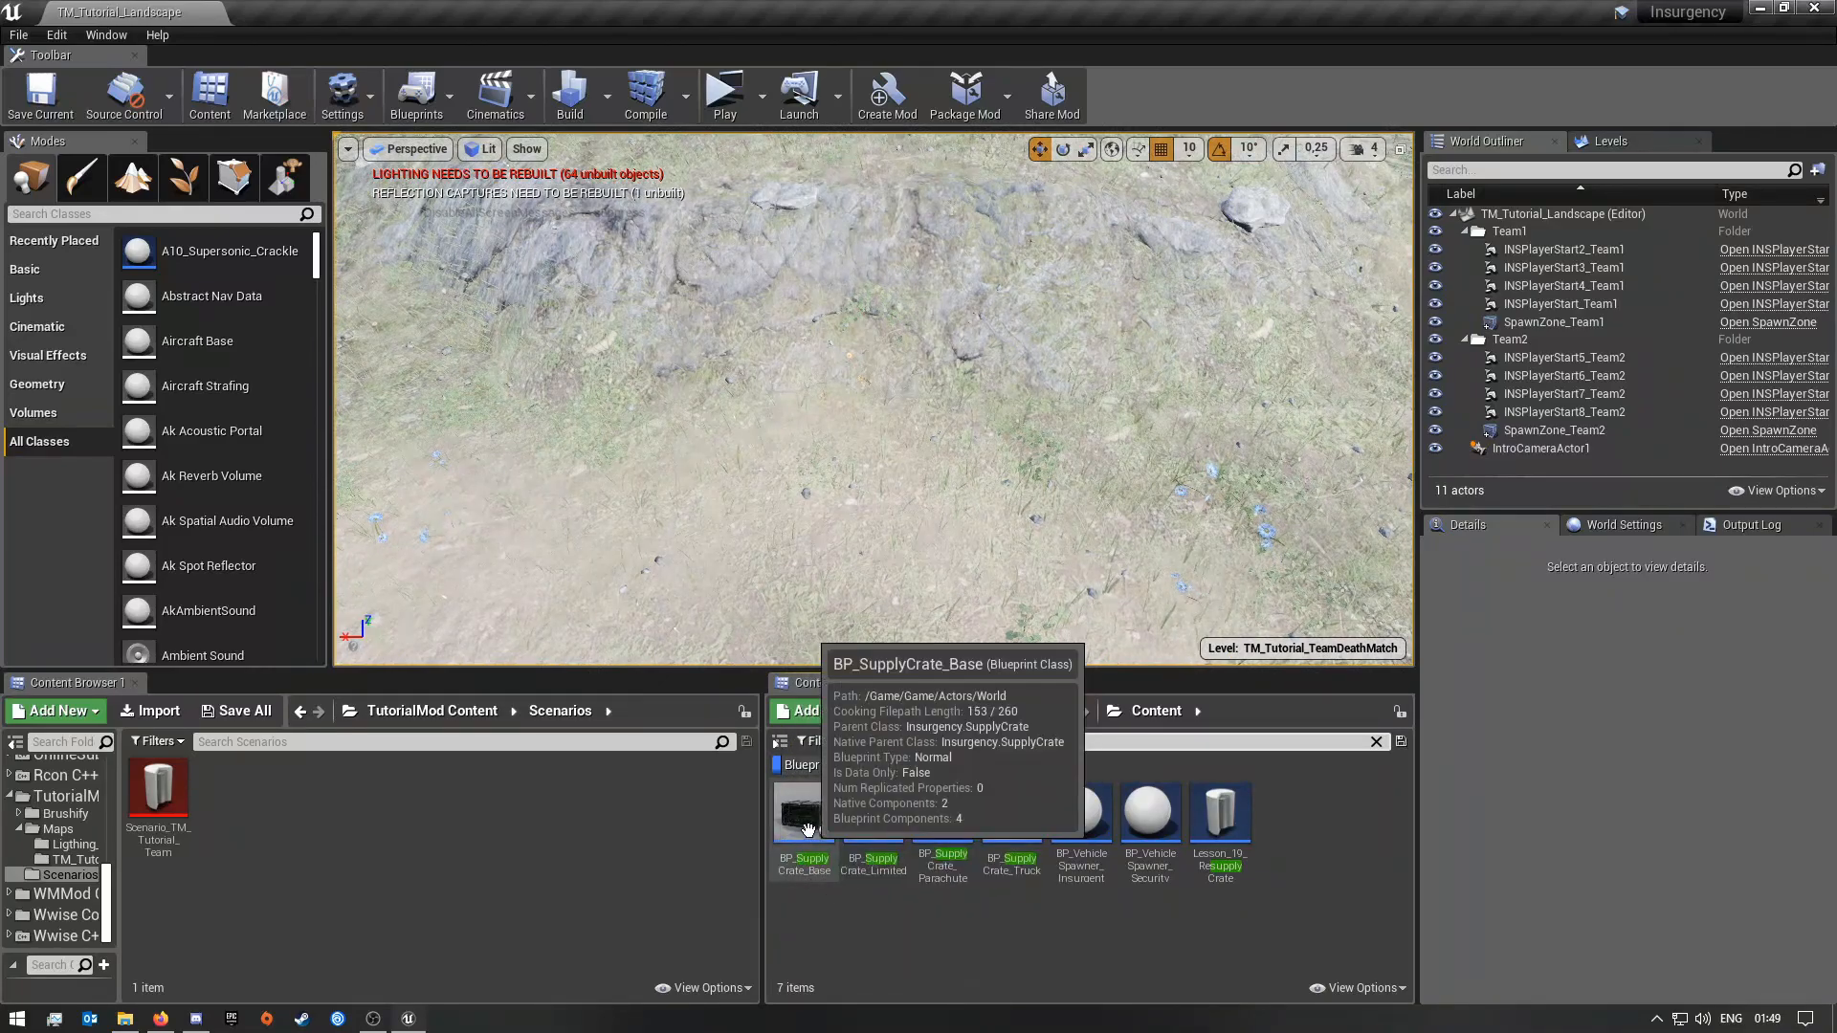
Step: Place BP_SupplyCrate_Base in the arena between the spawn zones and rotate it 180° around Z
drag(815, 825, 878, 496)
right_drag(879, 496, 960, 509)
key(e)
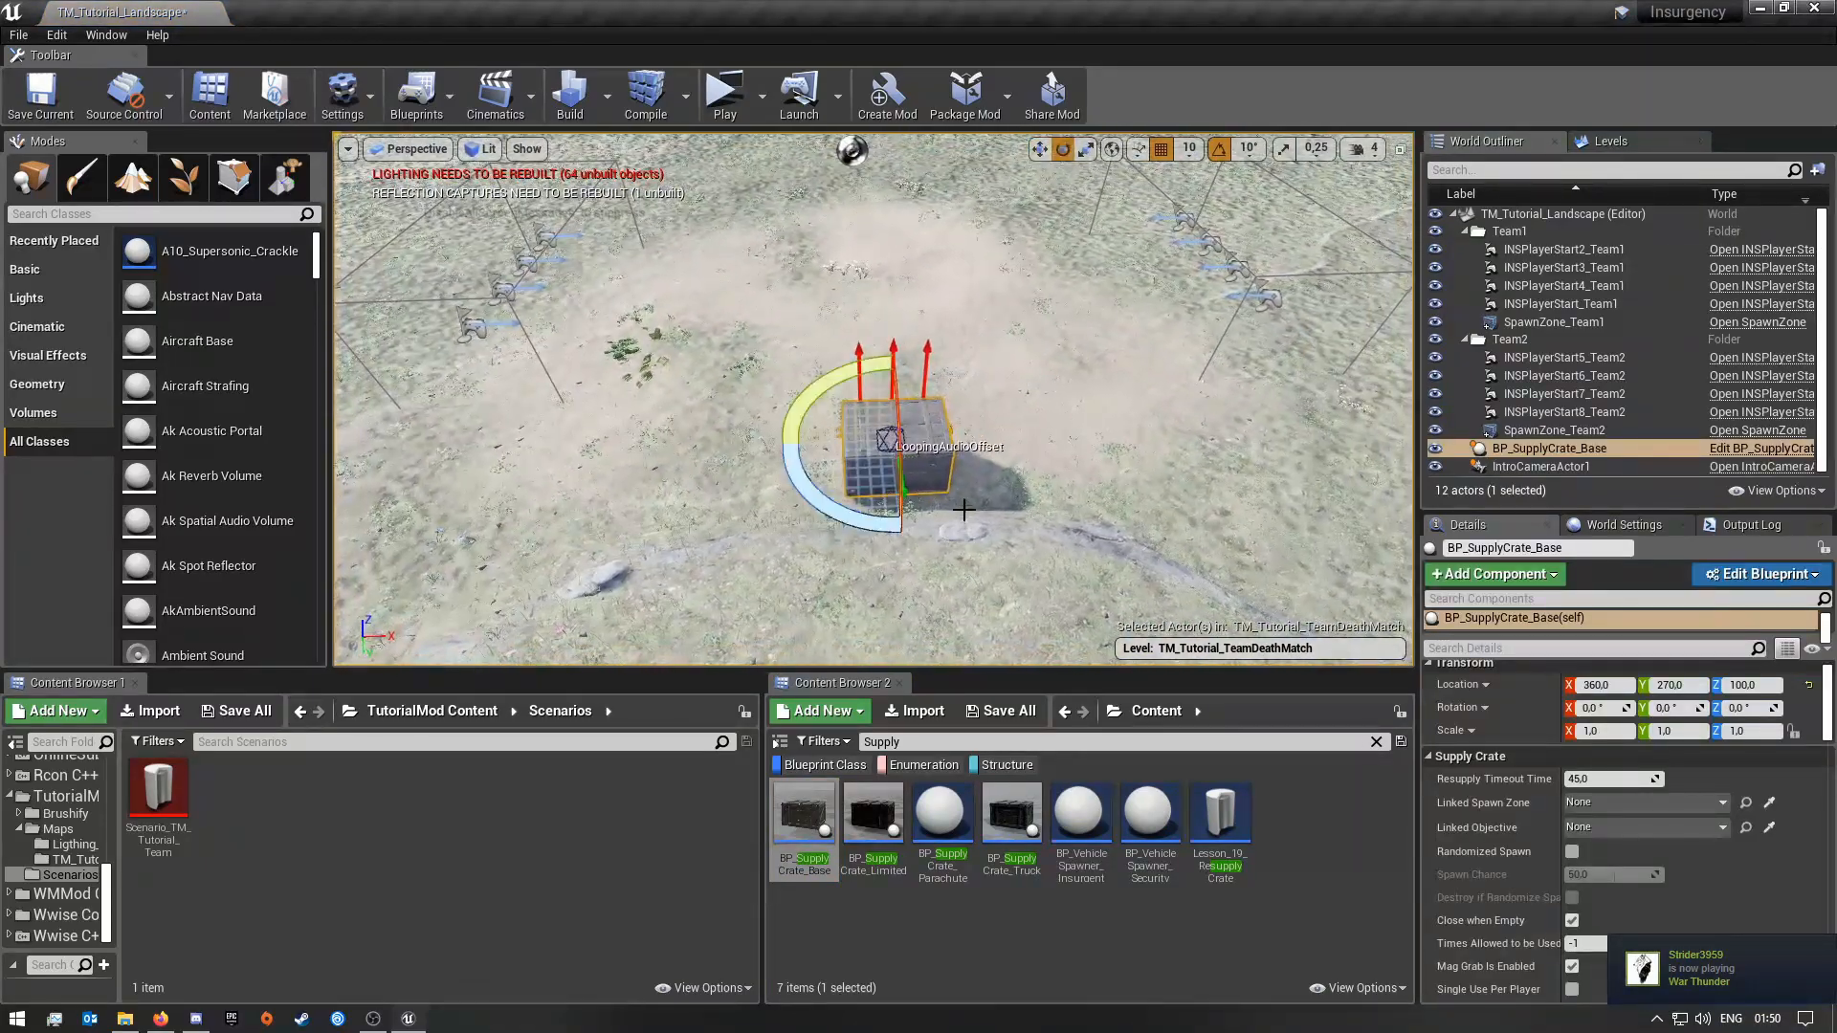
drag(867, 519, 956, 521)
drag(781, 431, 771, 549)
Step: Move the supply crate beside the Team1 spawn zone, to about X -290, Y 330
key(w)
right_drag(771, 549, 800, 504)
drag(876, 480, 561, 505)
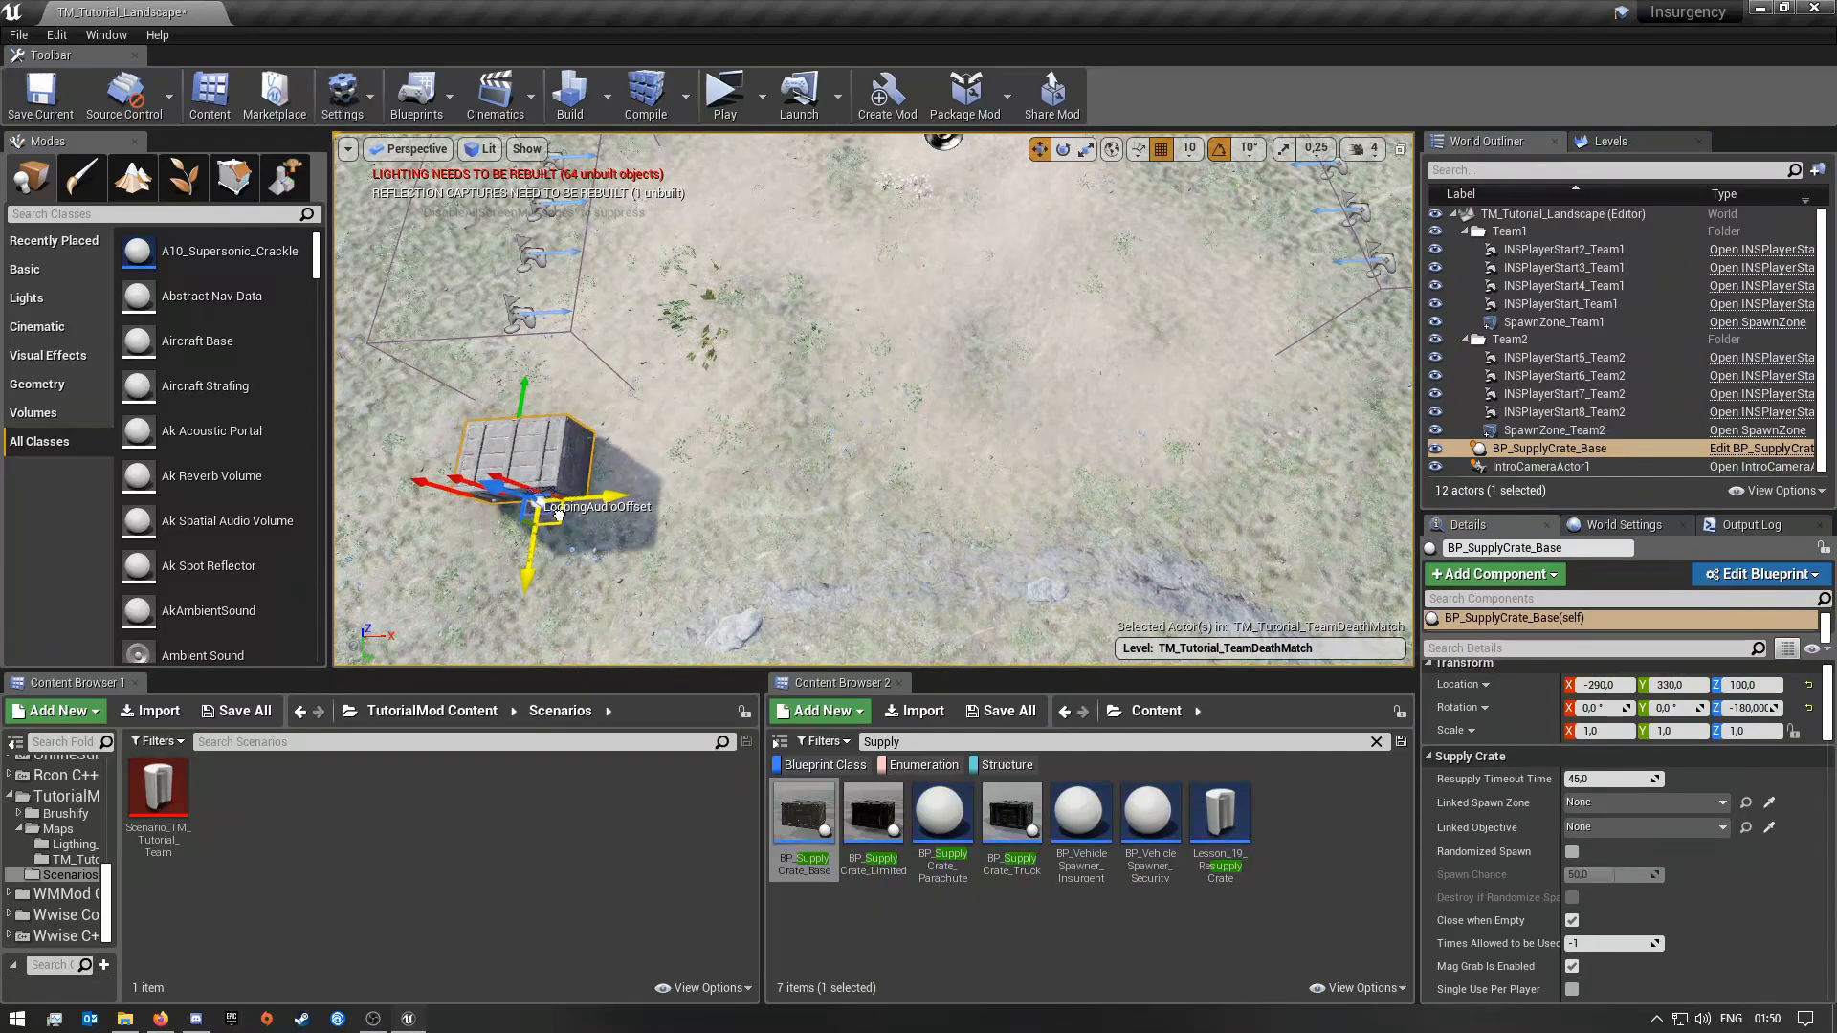
scroll(560, 505, down, 5)
Step: Duplicate the supply crate across the arena beside the Team2 spawn zone, at about X 1030, Y 330
right_drag(561, 505, 615, 505)
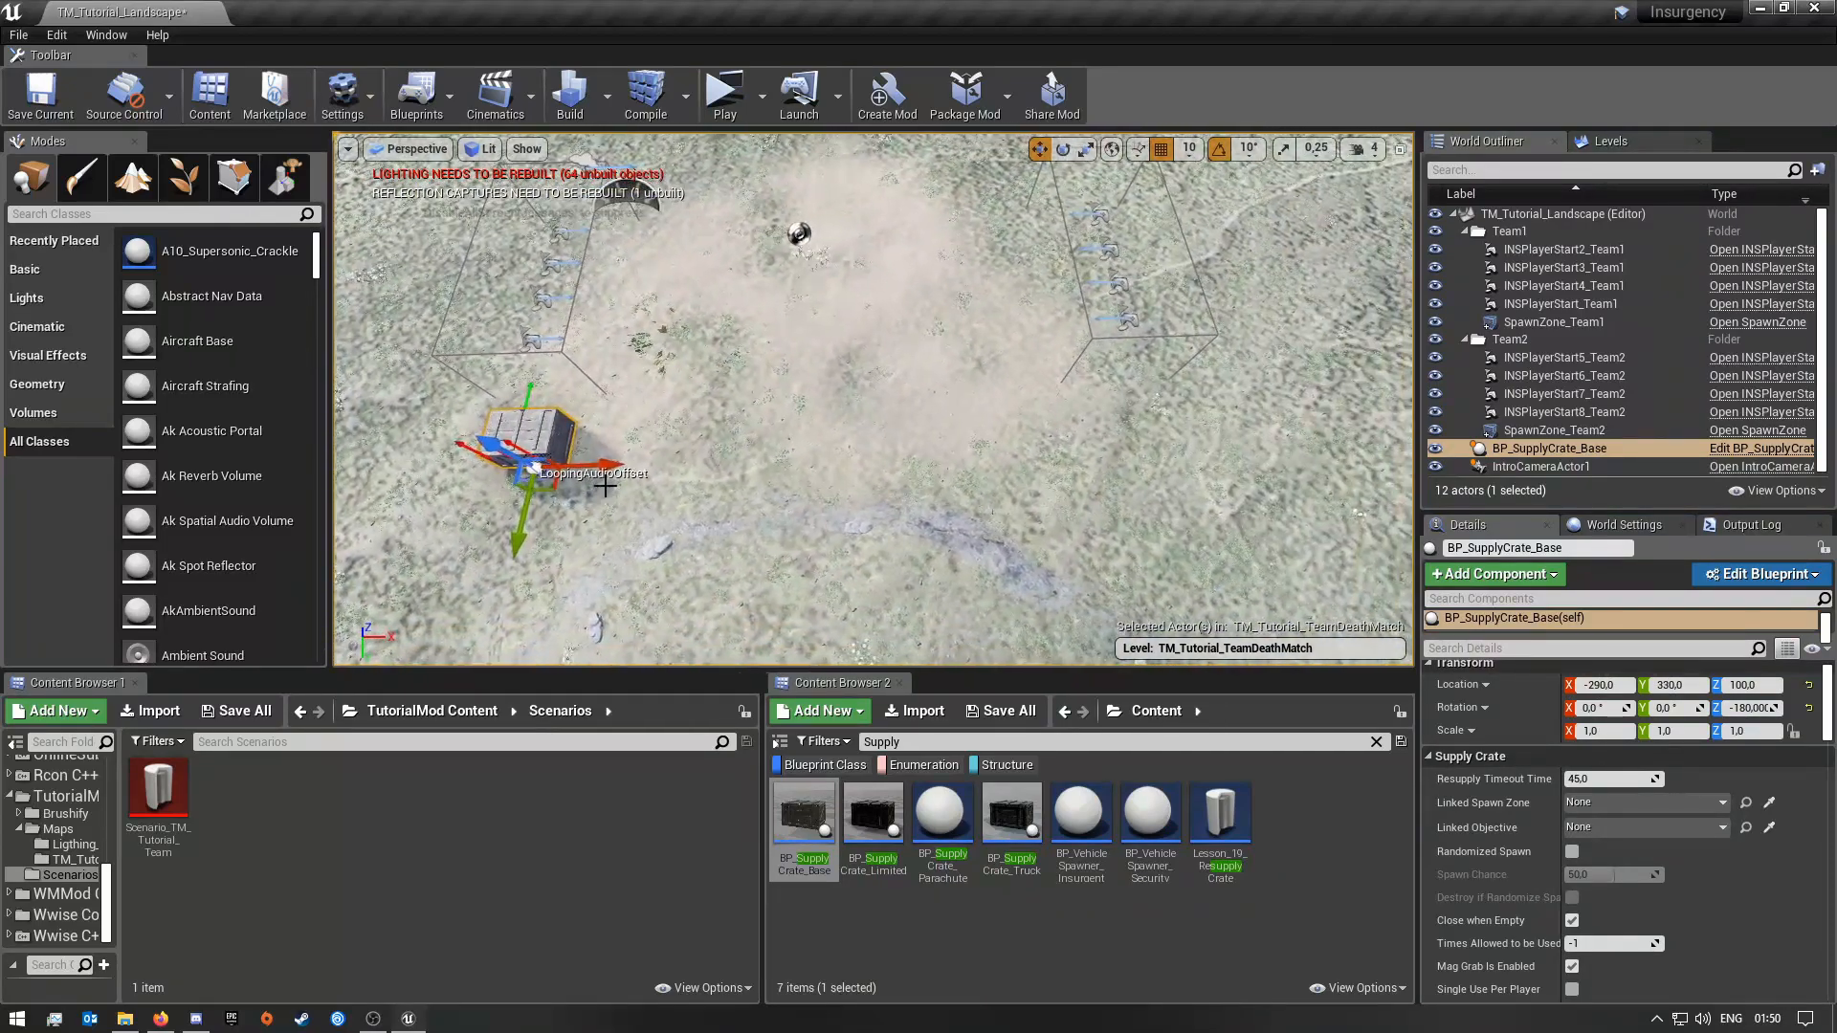
alt+drag(586, 468, 1194, 445)
key(Escape)
right_drag(1194, 445, 1149, 434)
key(w)
Step: Sort the original supply crate into the Team1 folder and its copy into the Team2 folder
click(823, 437)
drag(1550, 448, 1527, 236)
drag(1550, 466, 1514, 359)
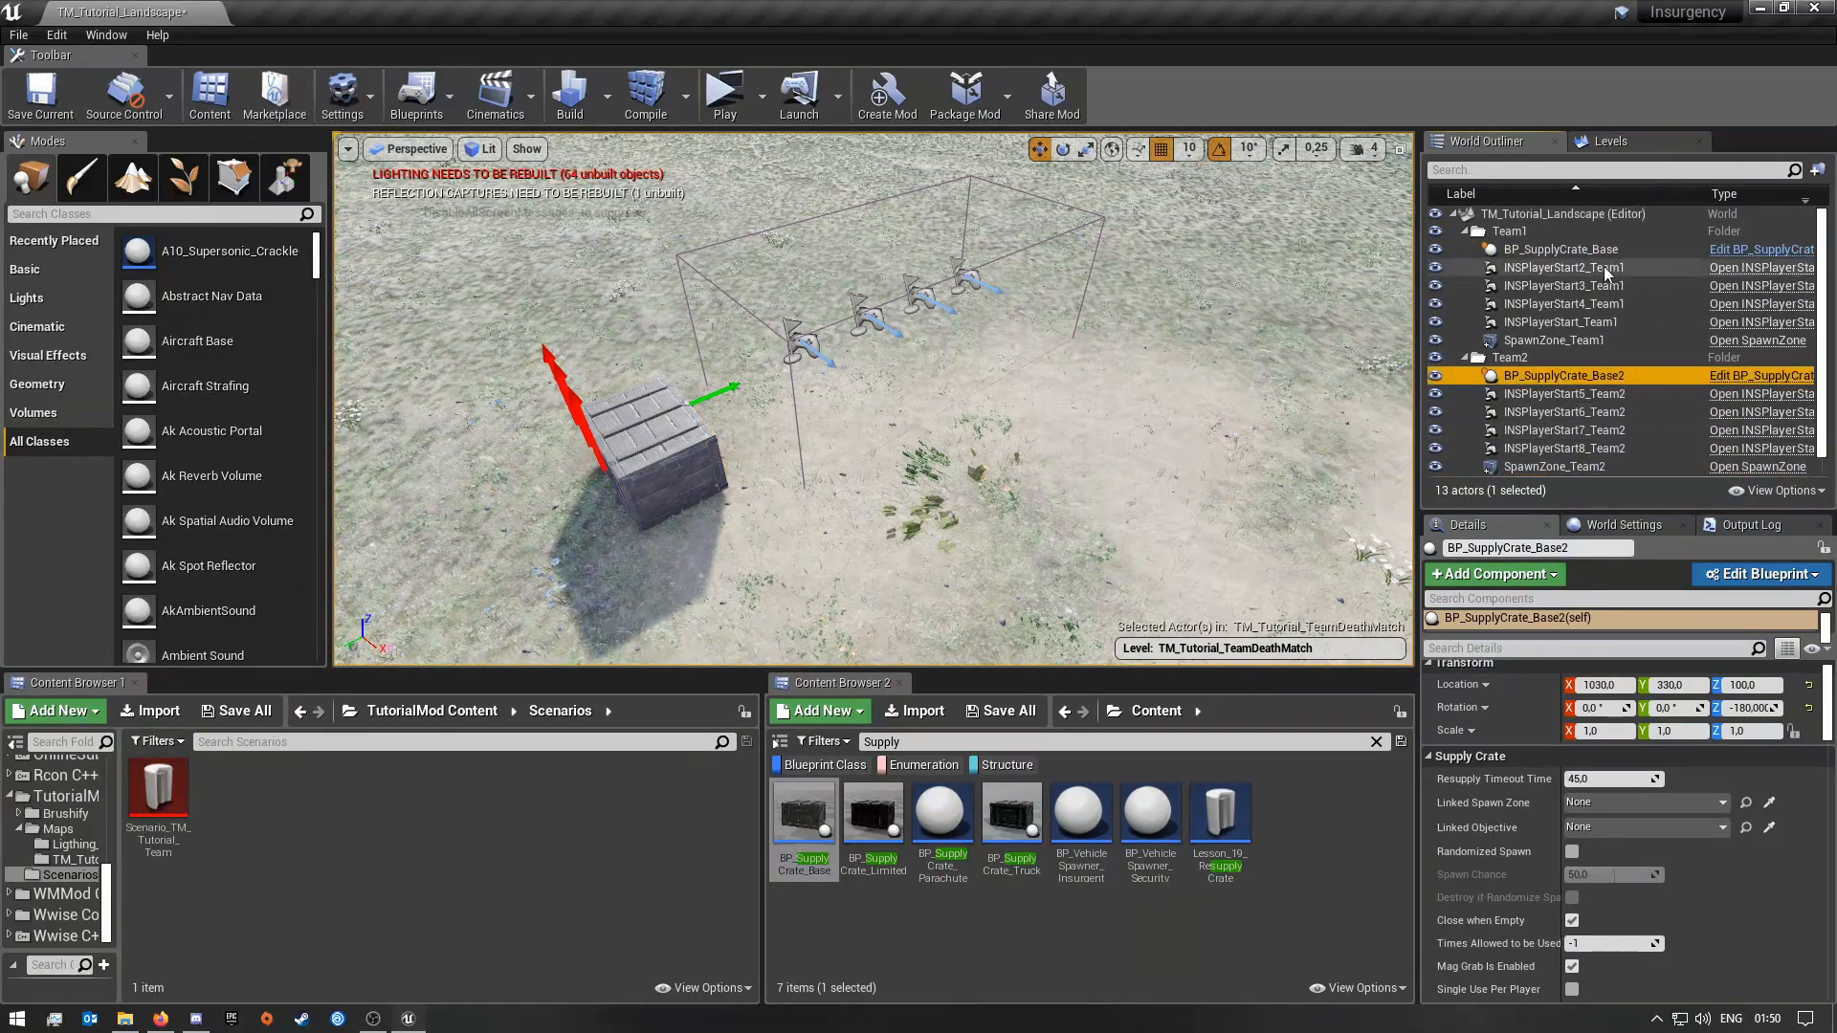
Step: Rename the supply crate in the Team1 folder as BP_SupplyCrate_Base_Team1
click(1640, 253)
click(1636, 251)
click(1644, 250)
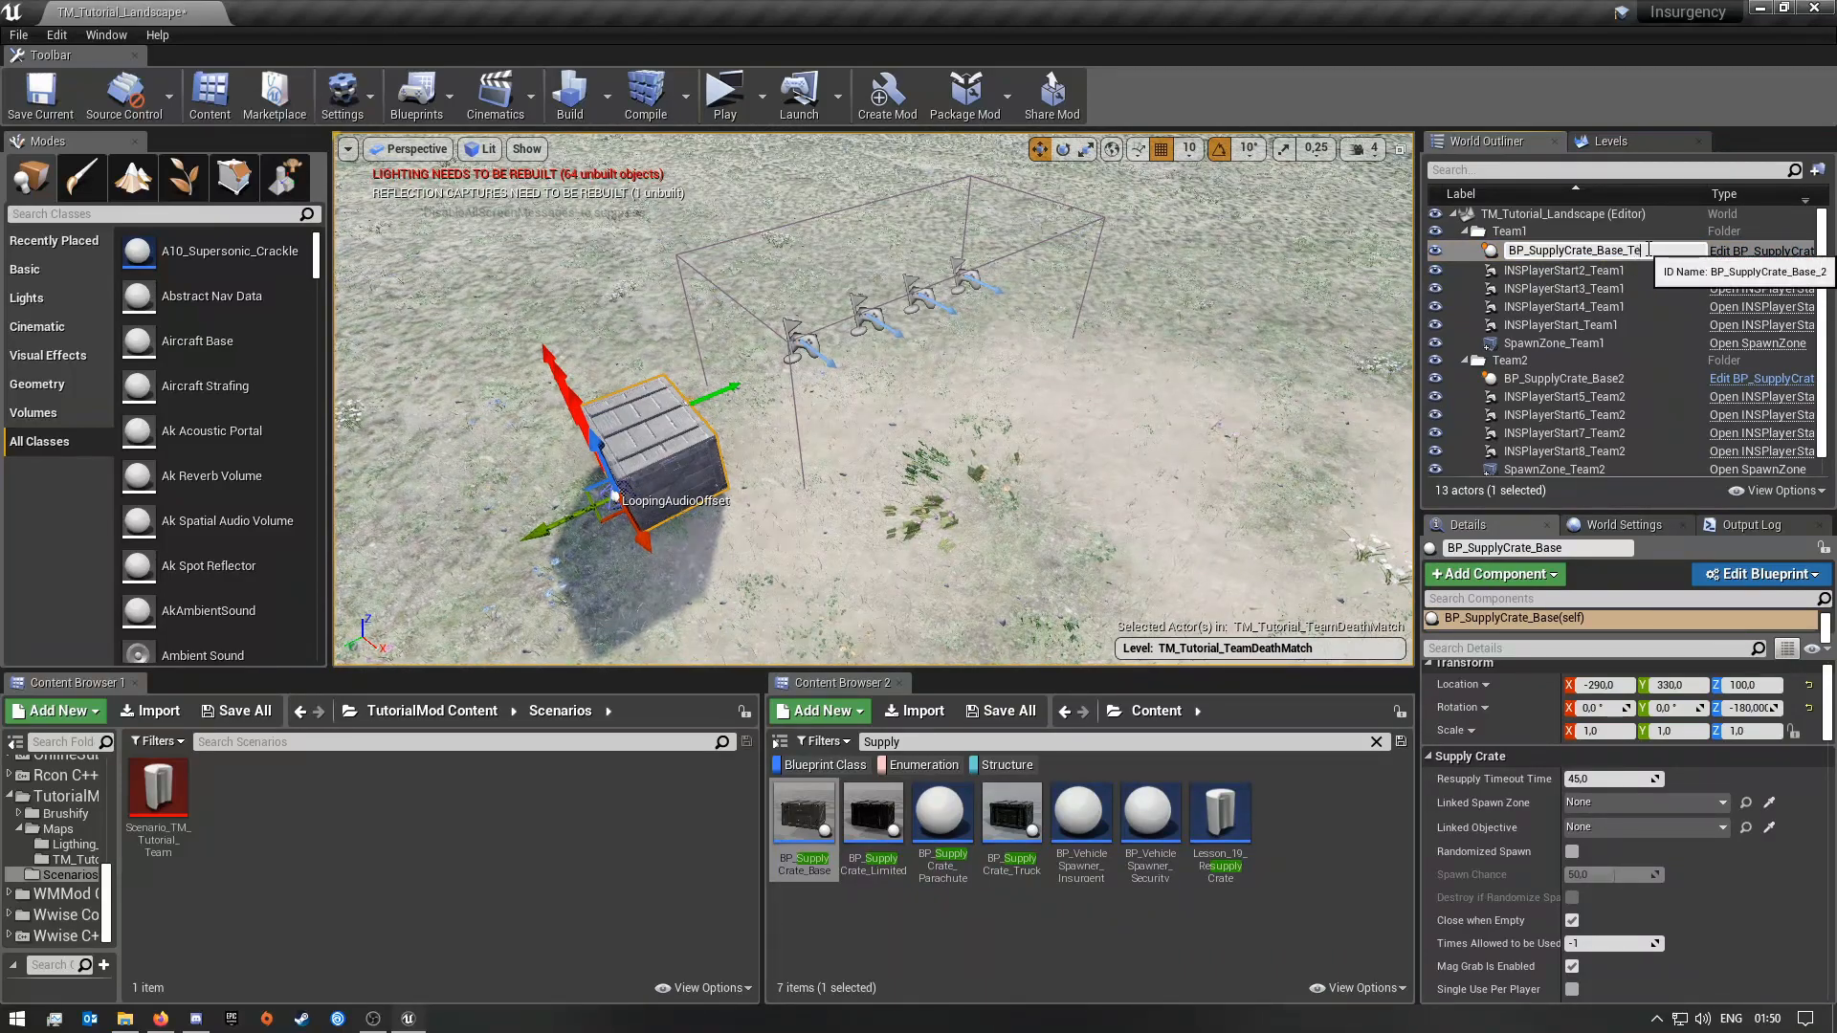
click(1671, 304)
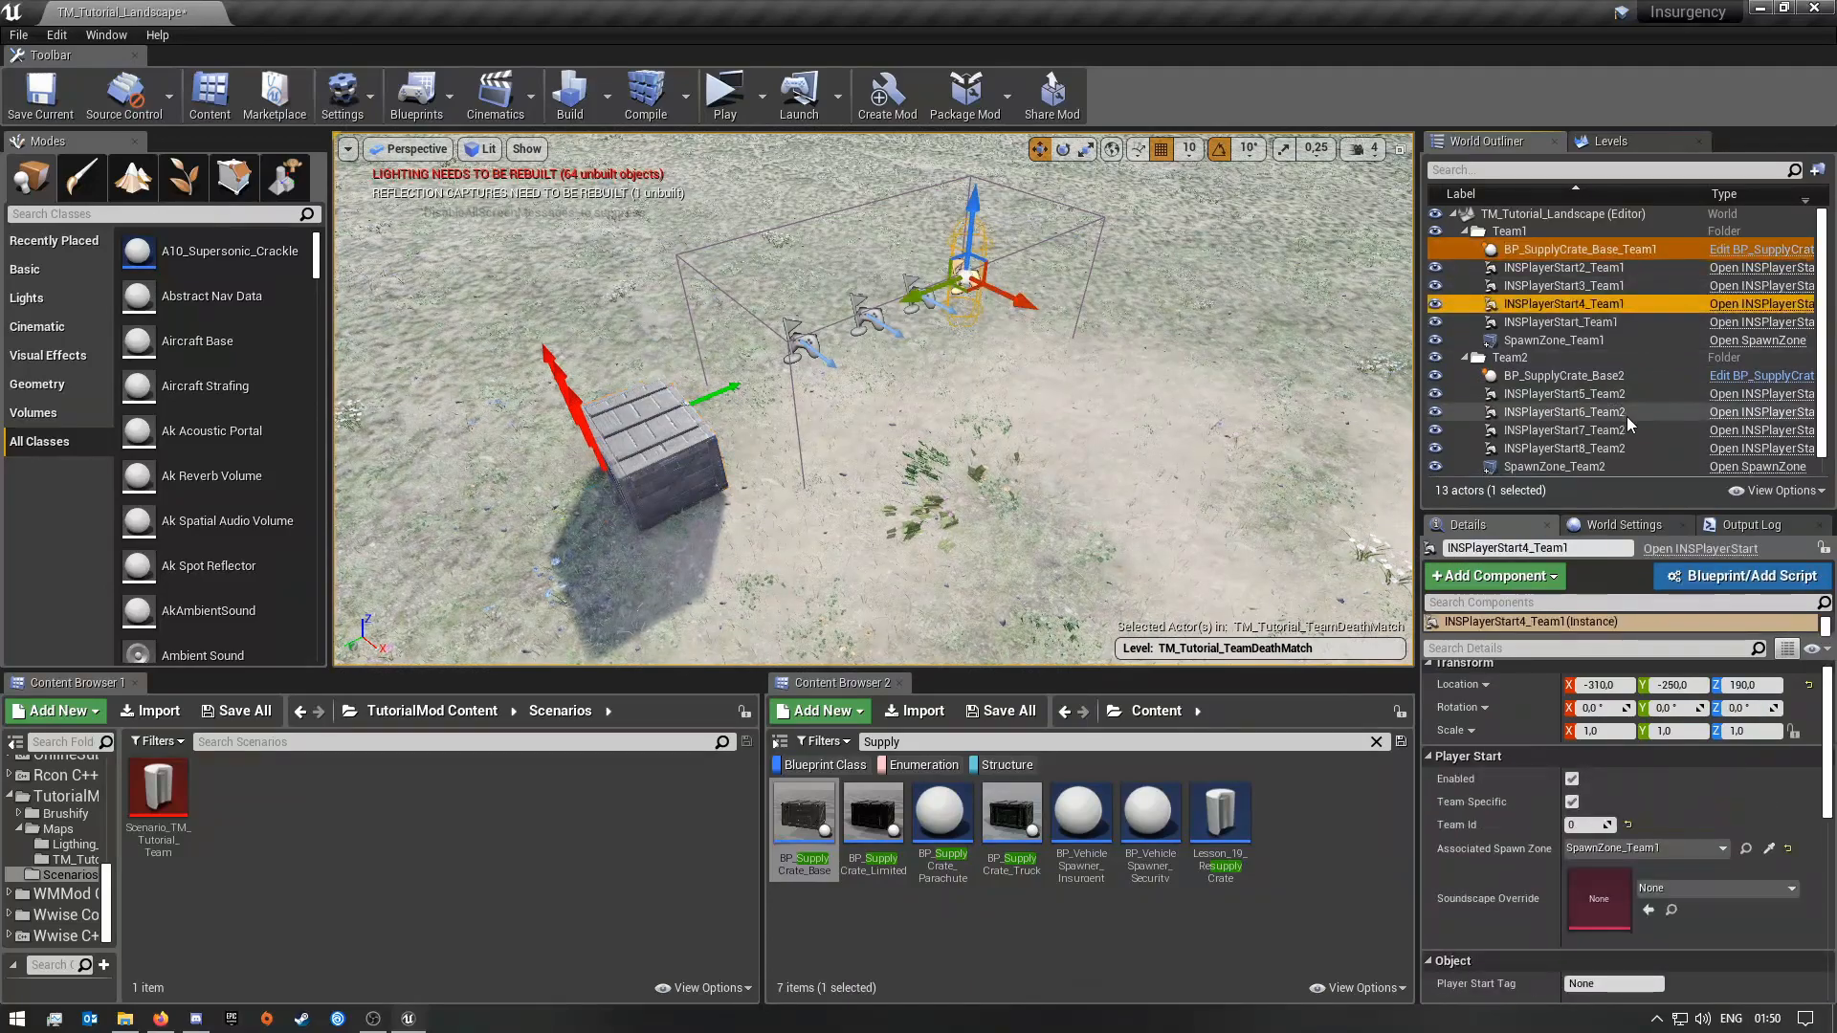
Step: Rename the supply crate in the Team2 folder as BP_SupplyCrate_Base_Team2
click(1613, 377)
right_click(1645, 371)
click(1645, 371)
double_click(1645, 371)
click(1644, 371)
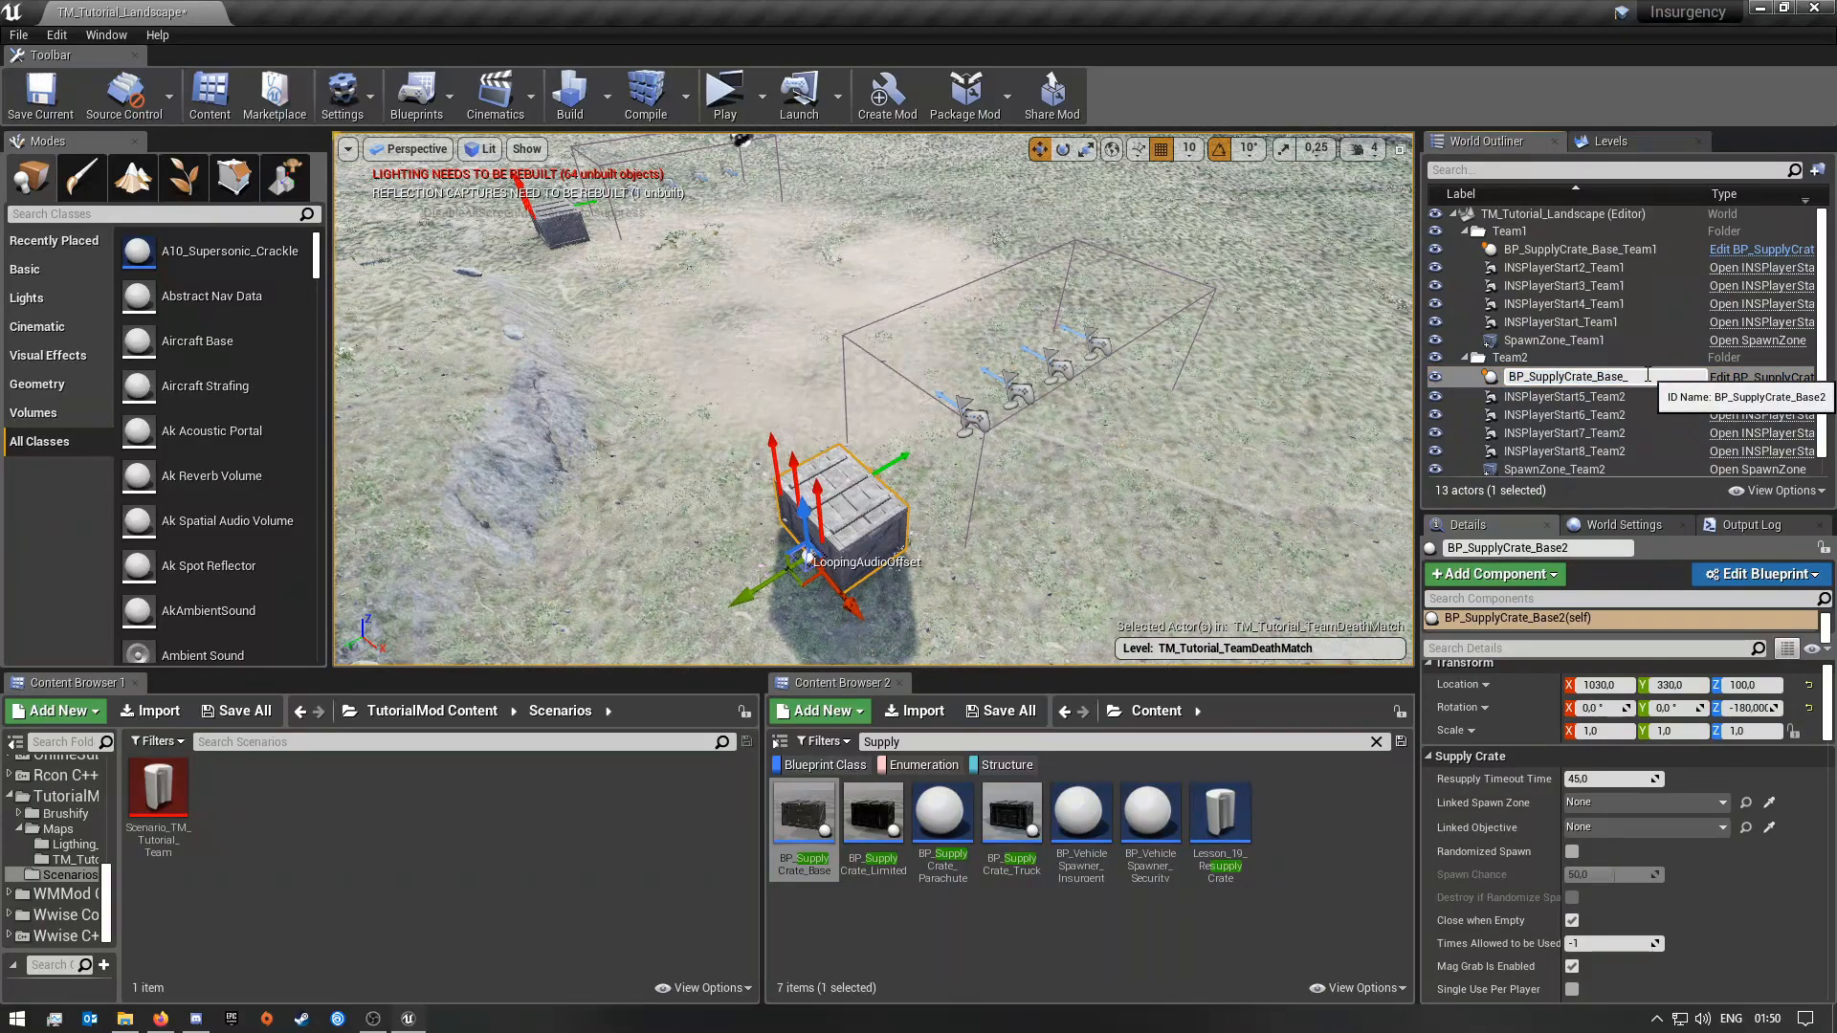
text(_Team2)
key(Return)
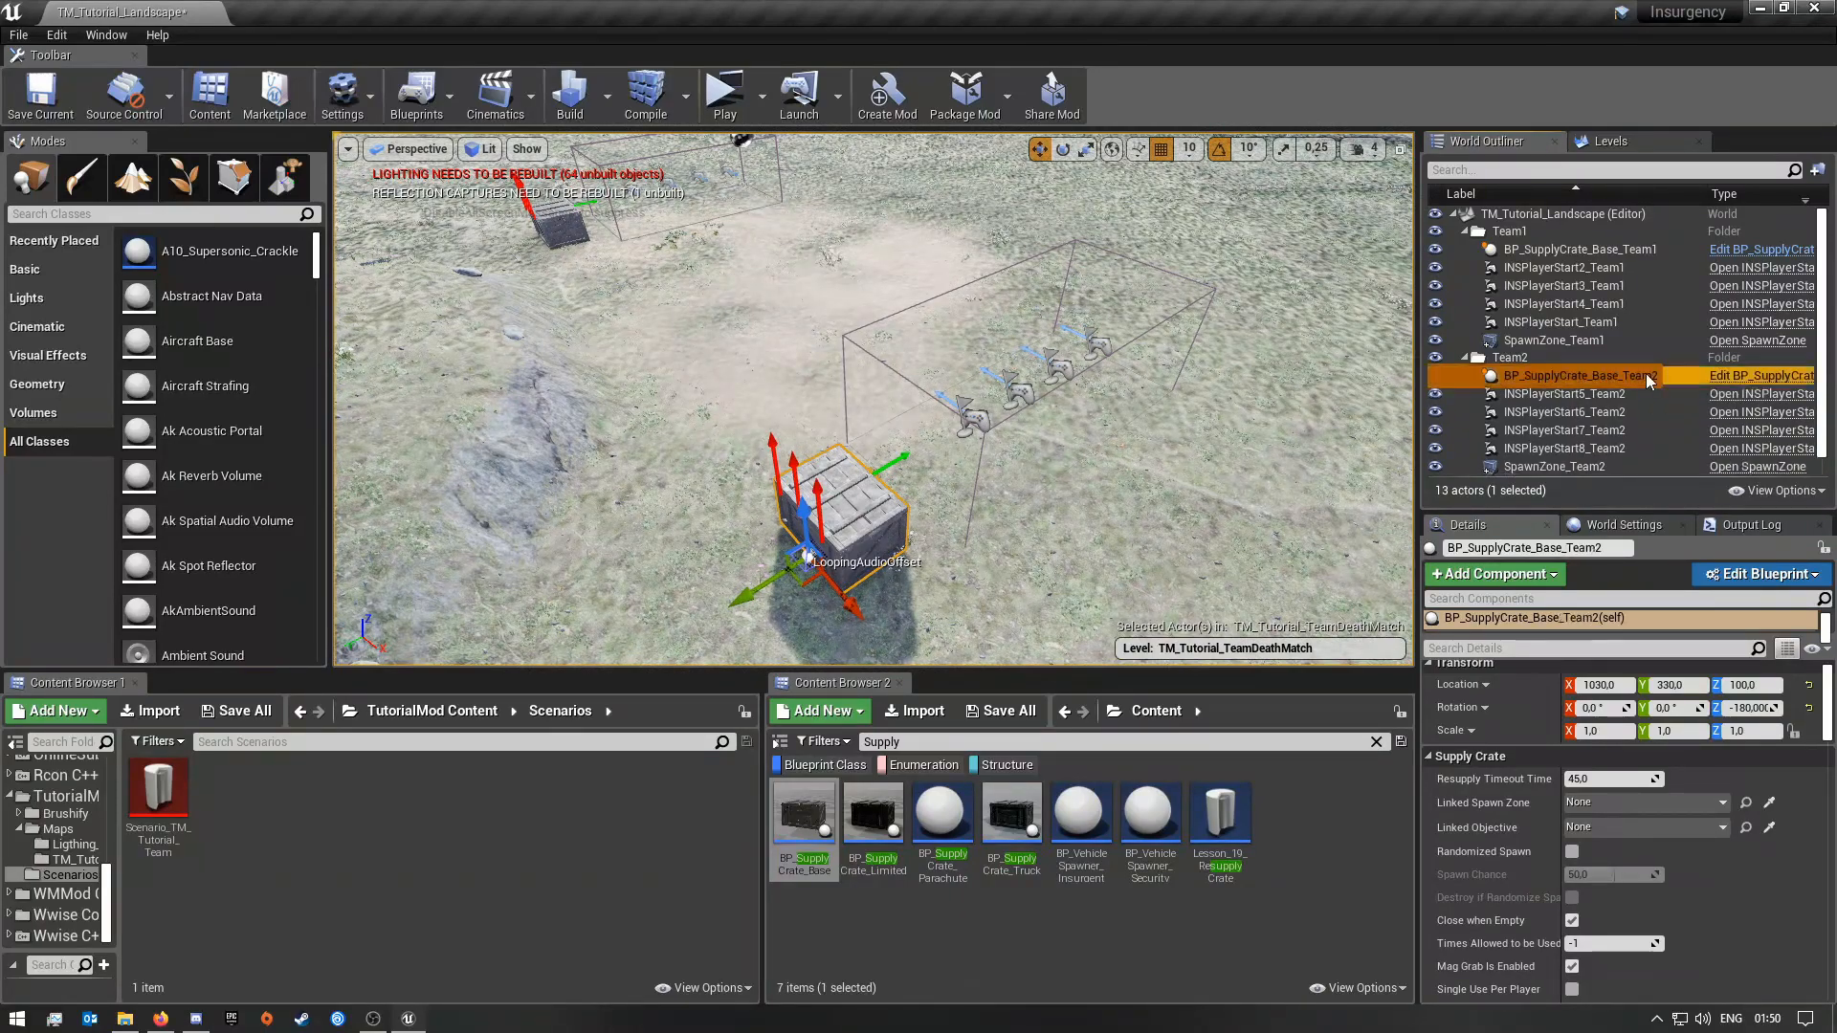
Step: Set the Team1 supply crate's Linked Spawn Zone to SpawnZone_Team1
right_drag(1113, 375, 862, 368)
key(w)
click(742, 521)
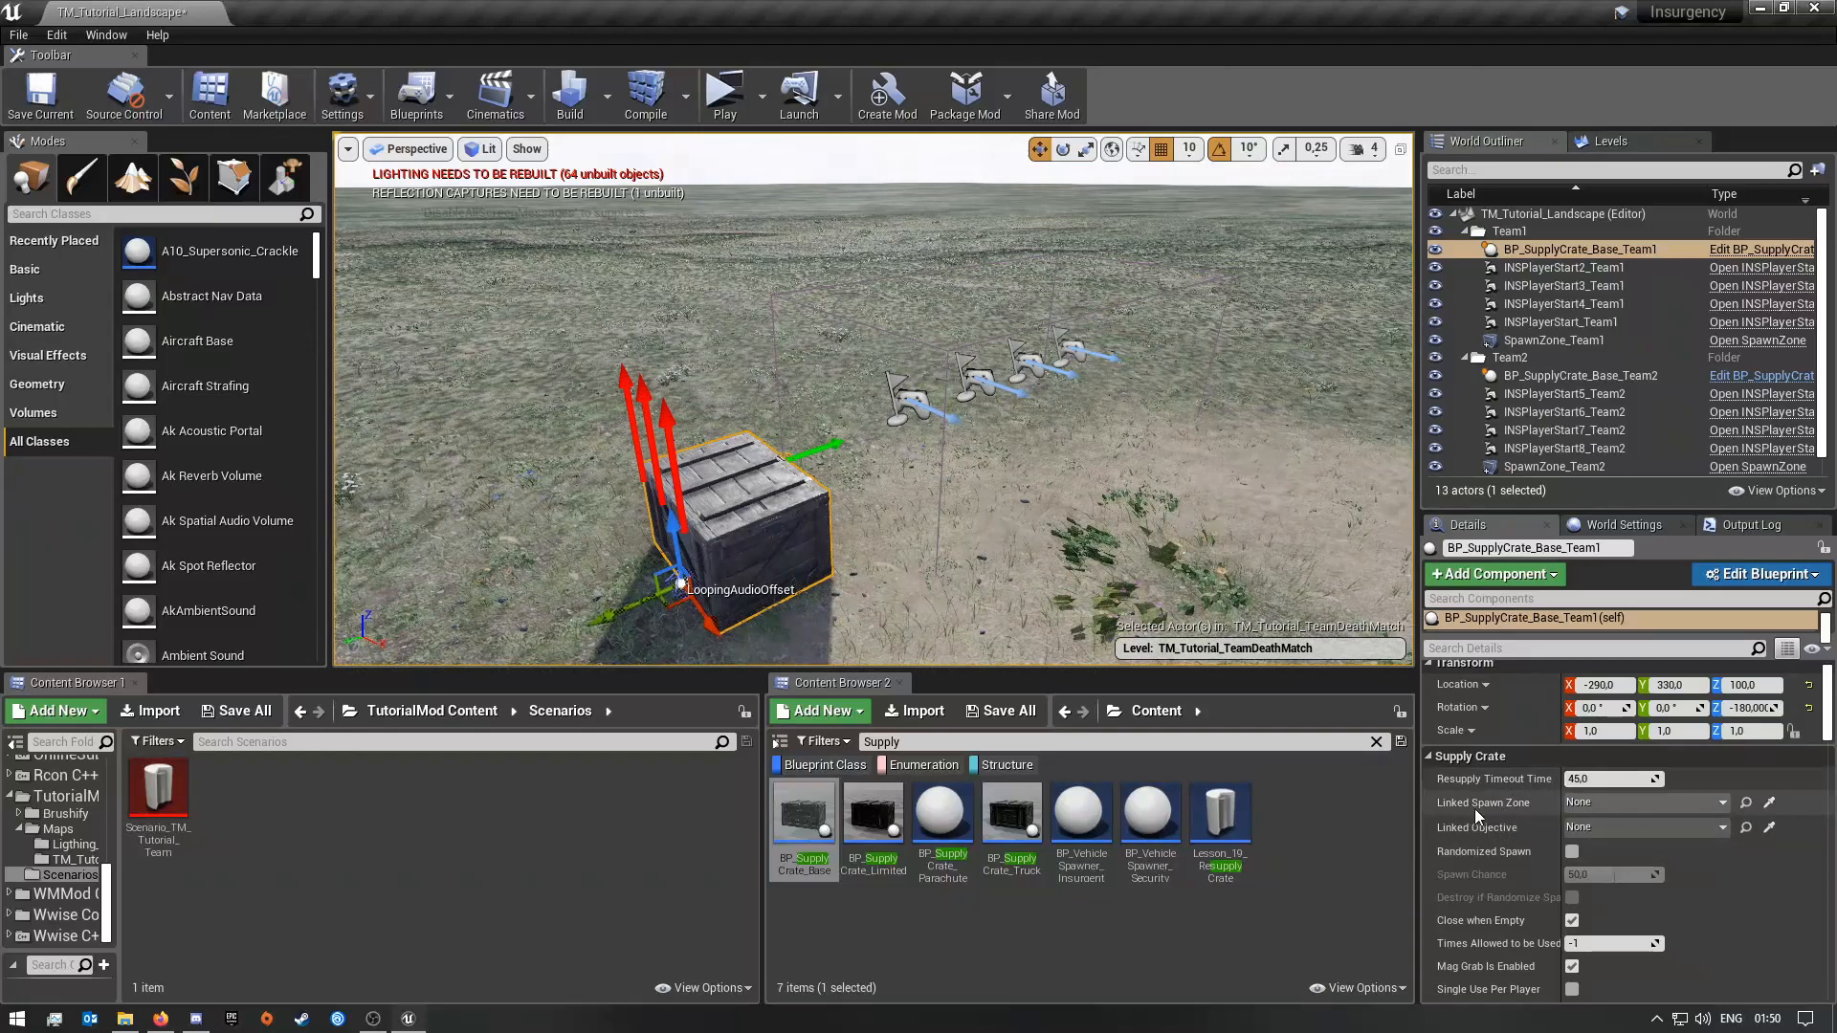
click(1652, 808)
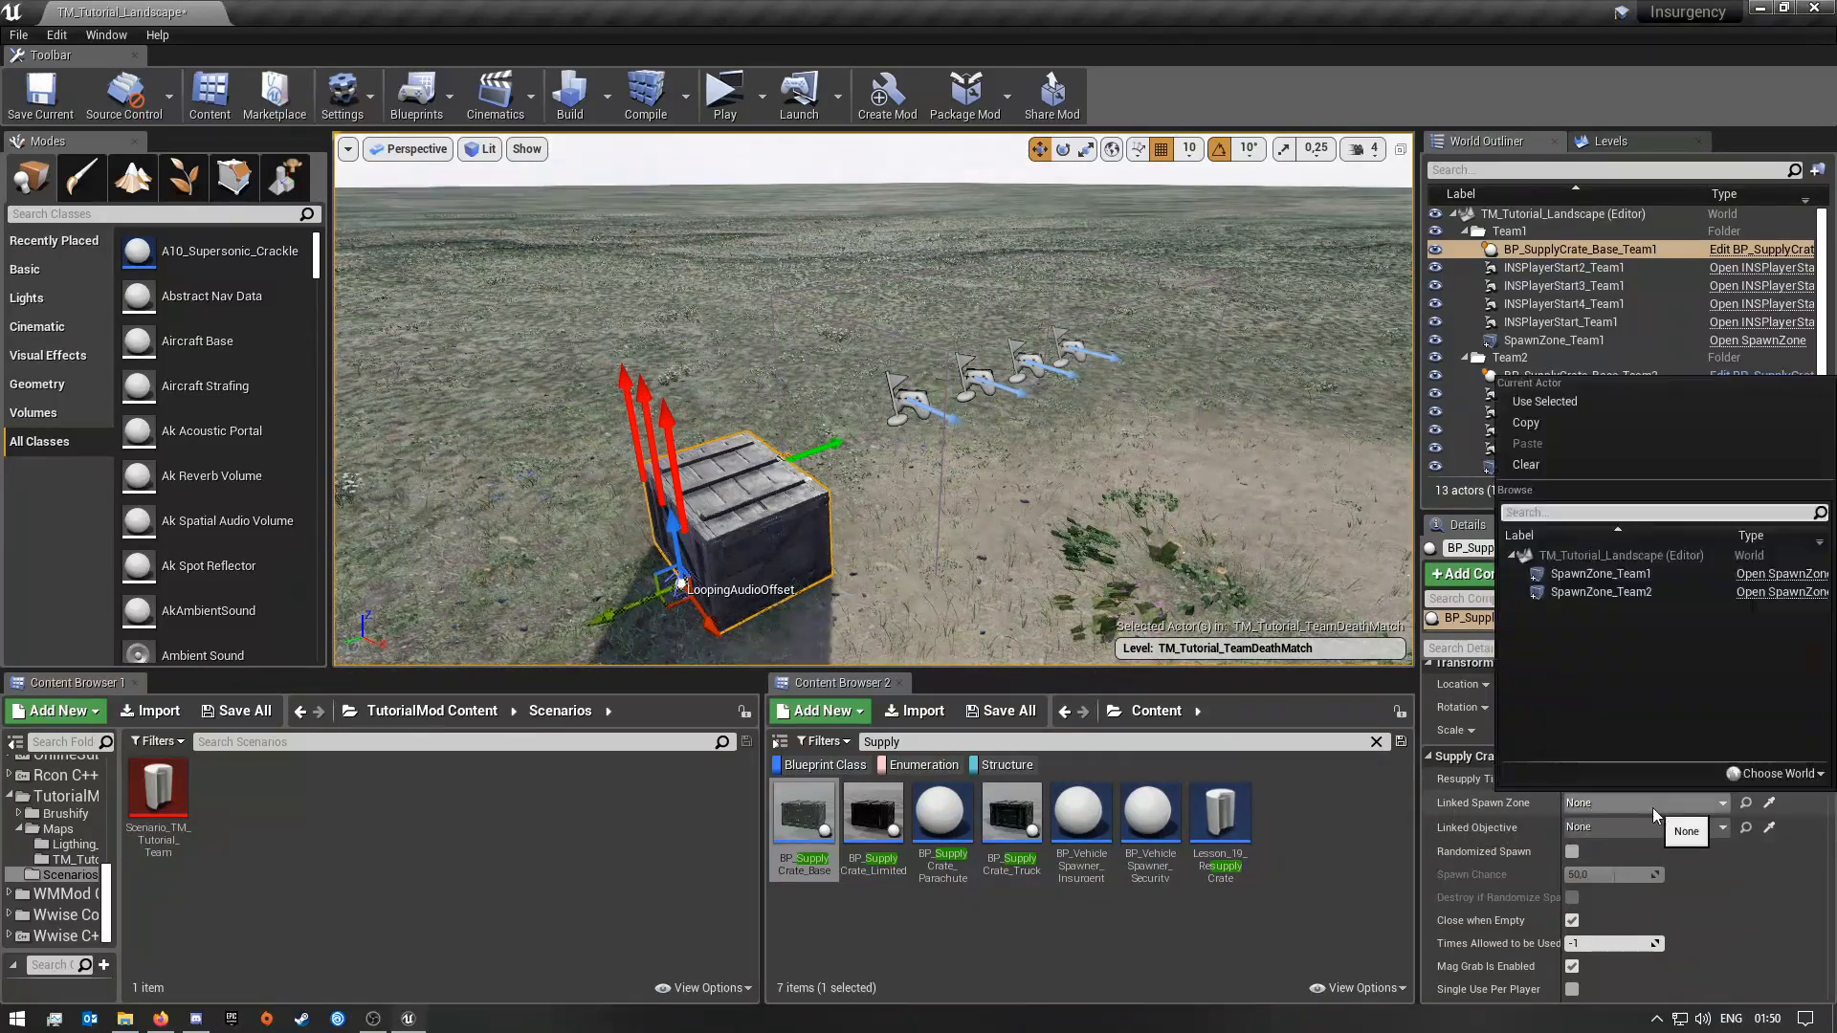
click(1611, 574)
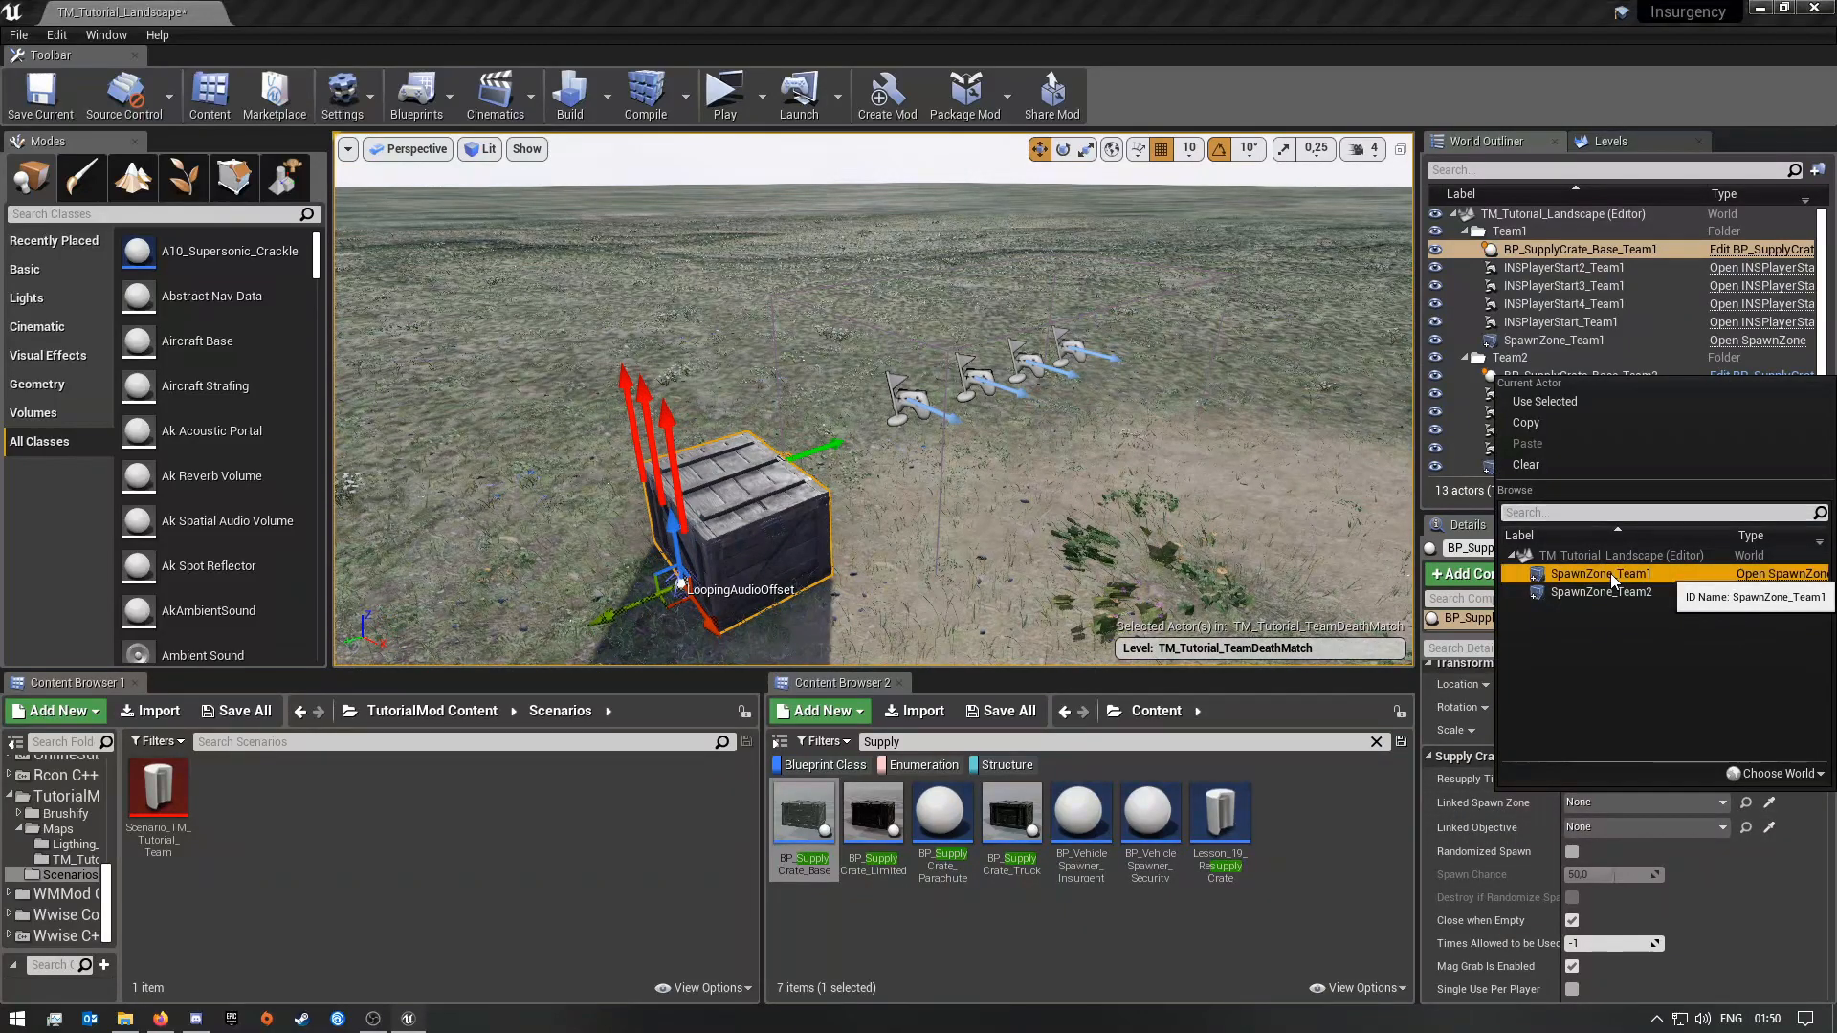
Step: Set the Team2 supply crate's Linked Spawn Zone to SpawnZone_Team2
key(w)
right_drag(1129, 575, 1016, 438)
click(1016, 438)
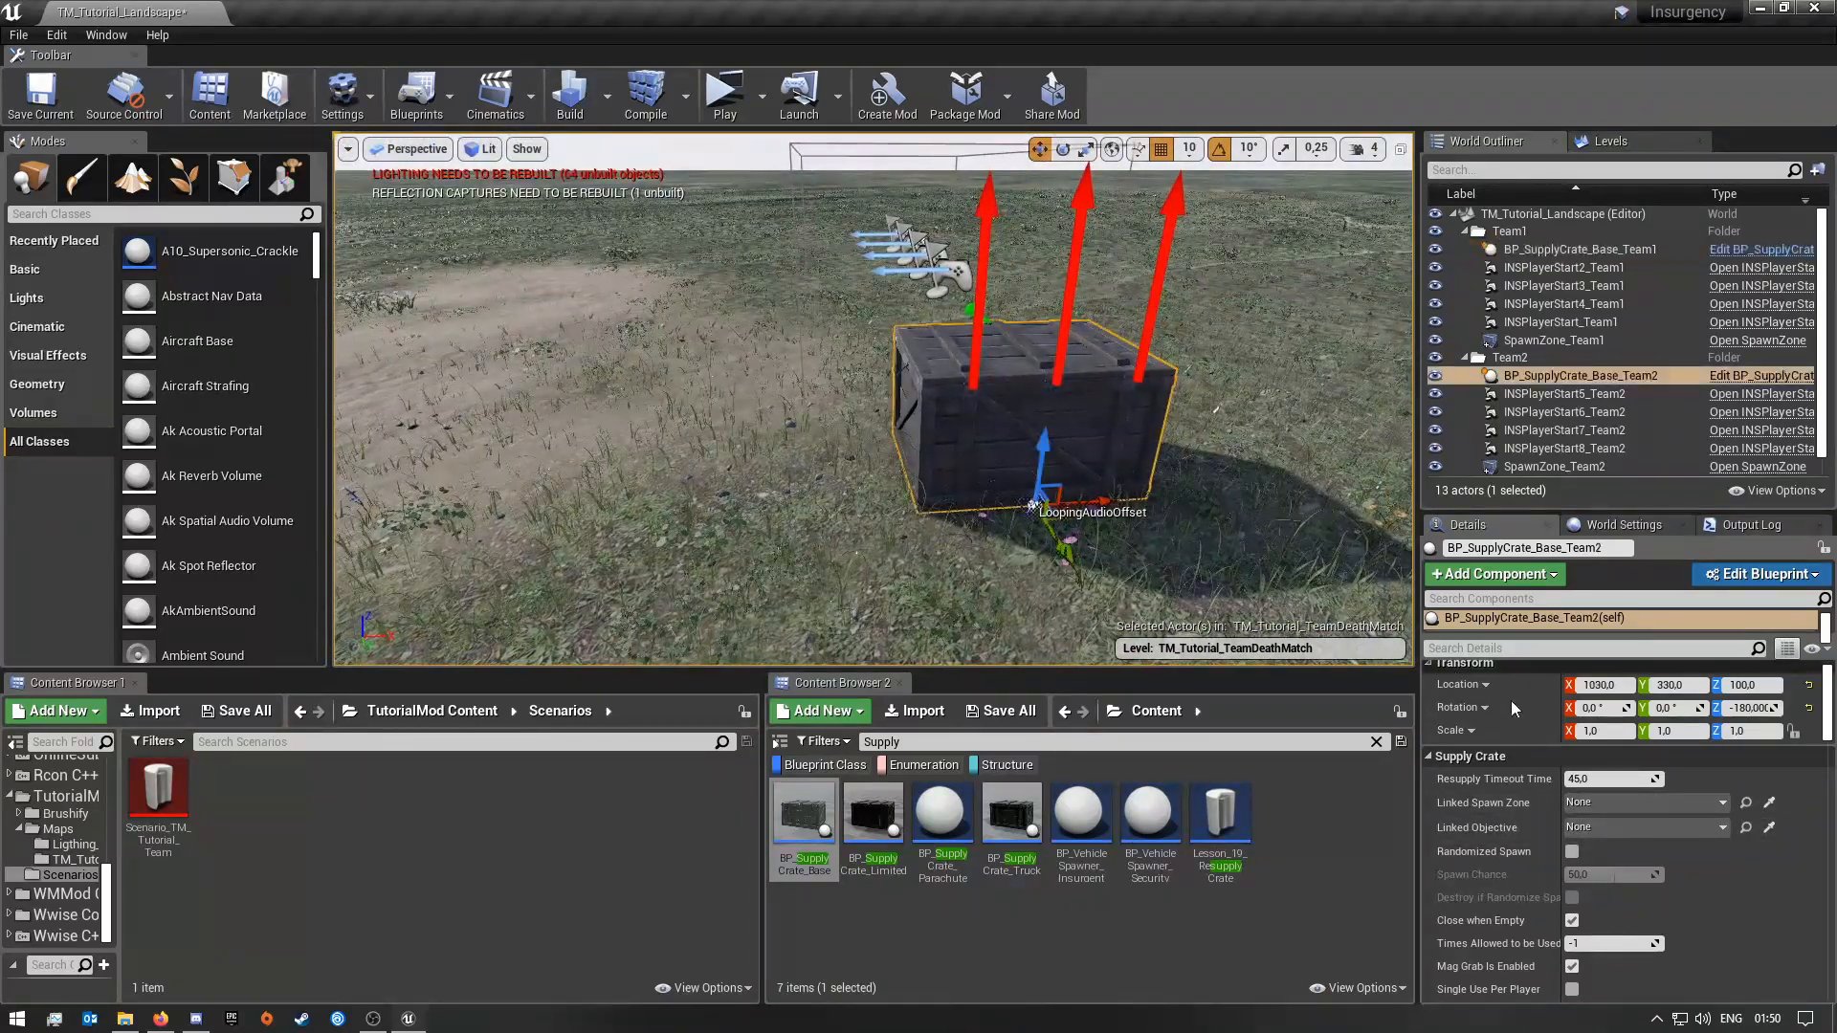
click(1599, 801)
click(1613, 595)
Step: Set the Team1 supply crate's Resupply Timeout Time to 10
right_drag(1305, 536, 1081, 574)
key(d)
key(w)
click(803, 346)
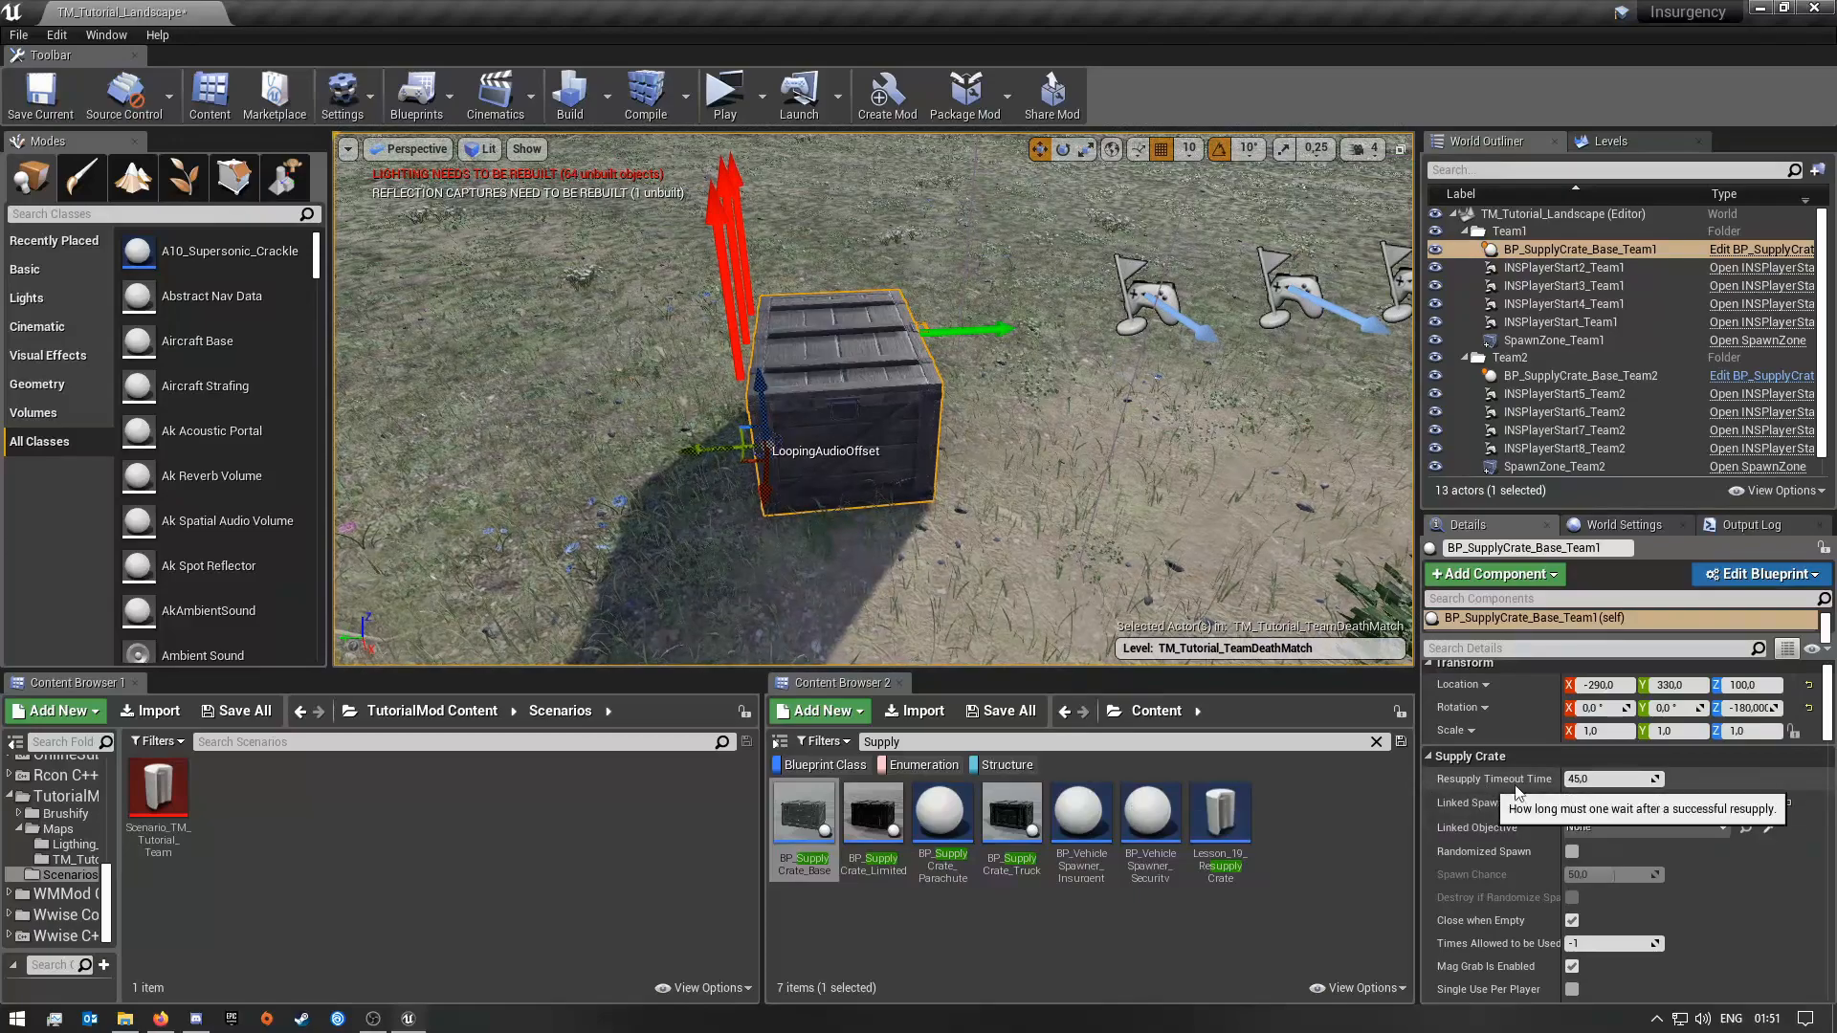
click(1592, 780)
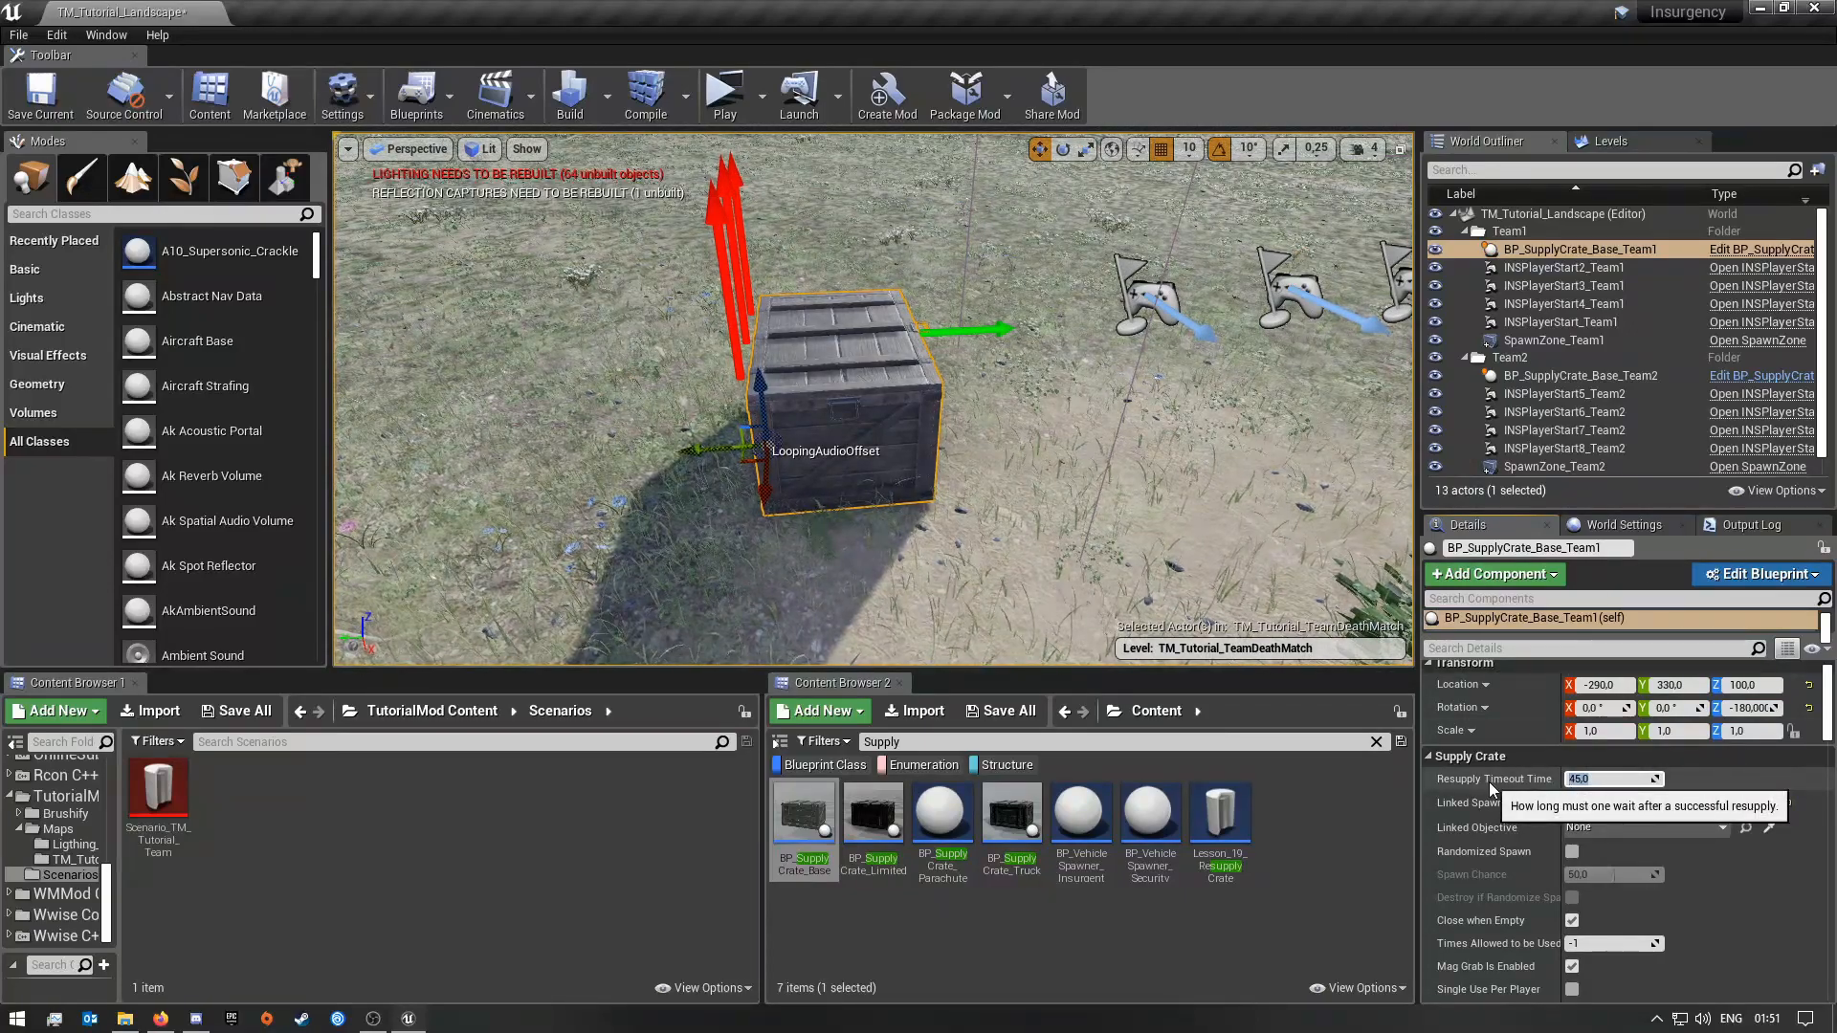
text(10)
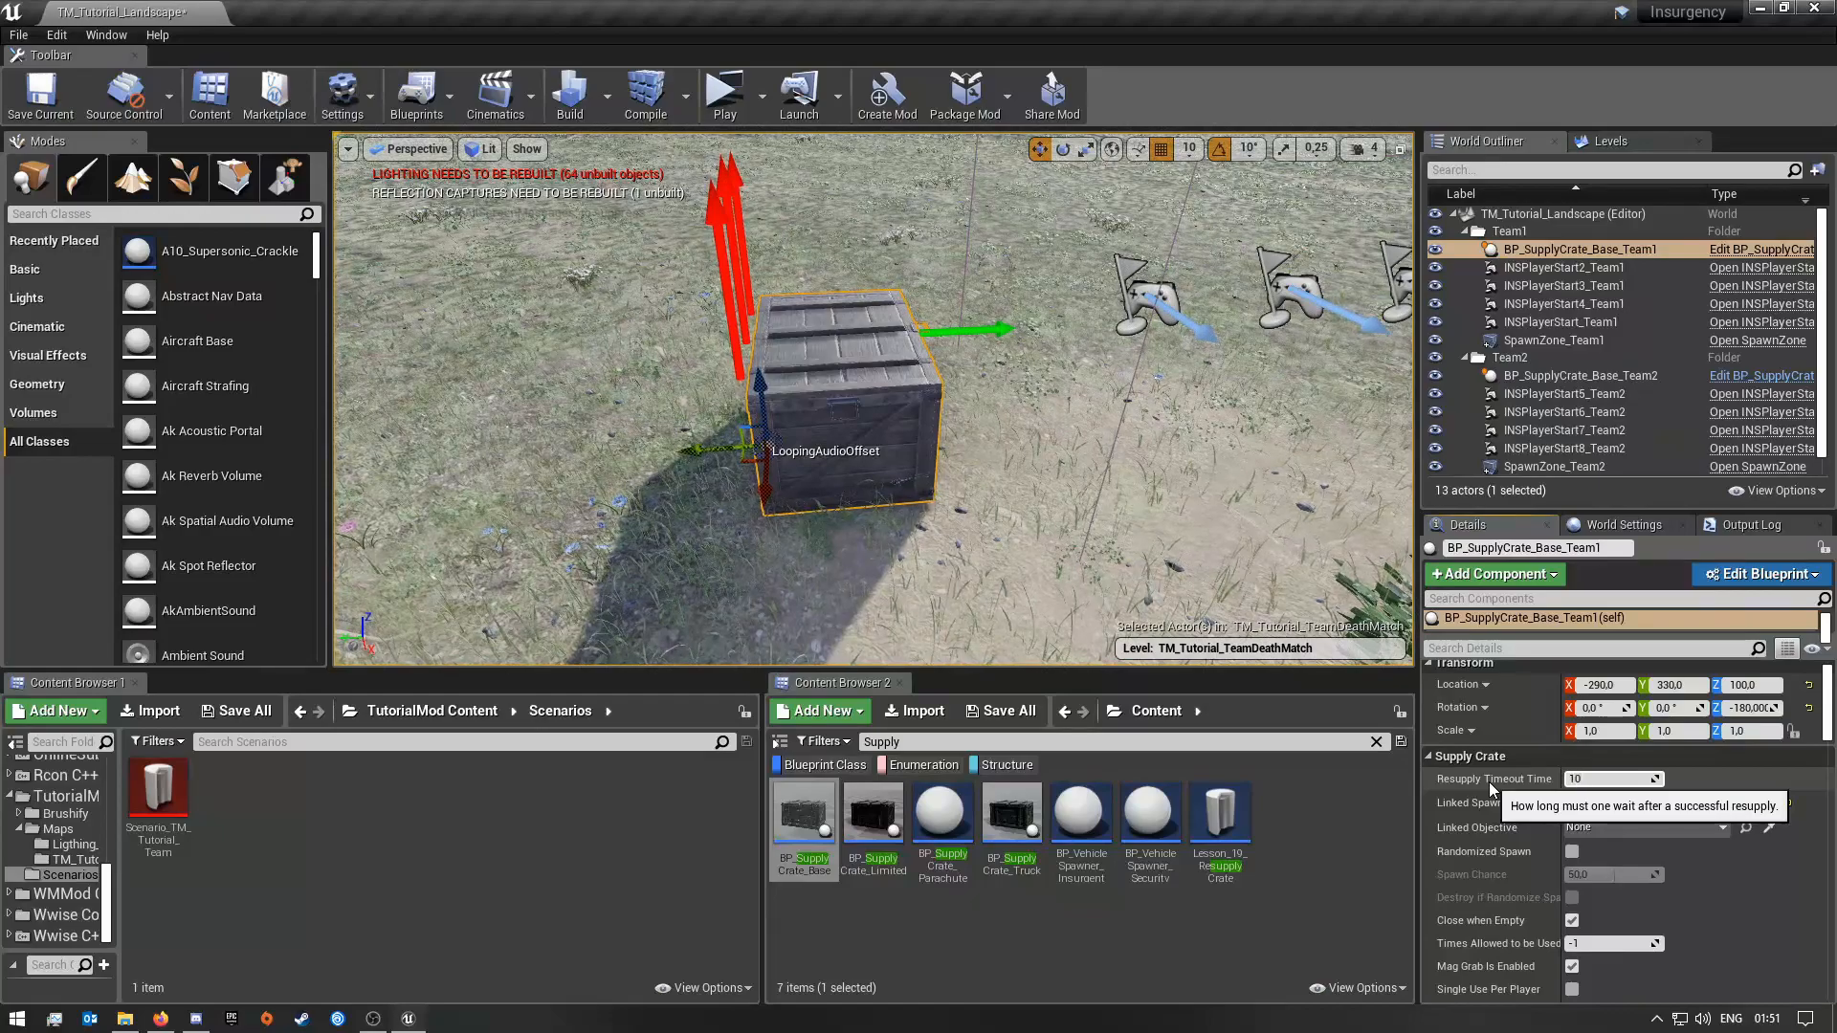
click(1785, 779)
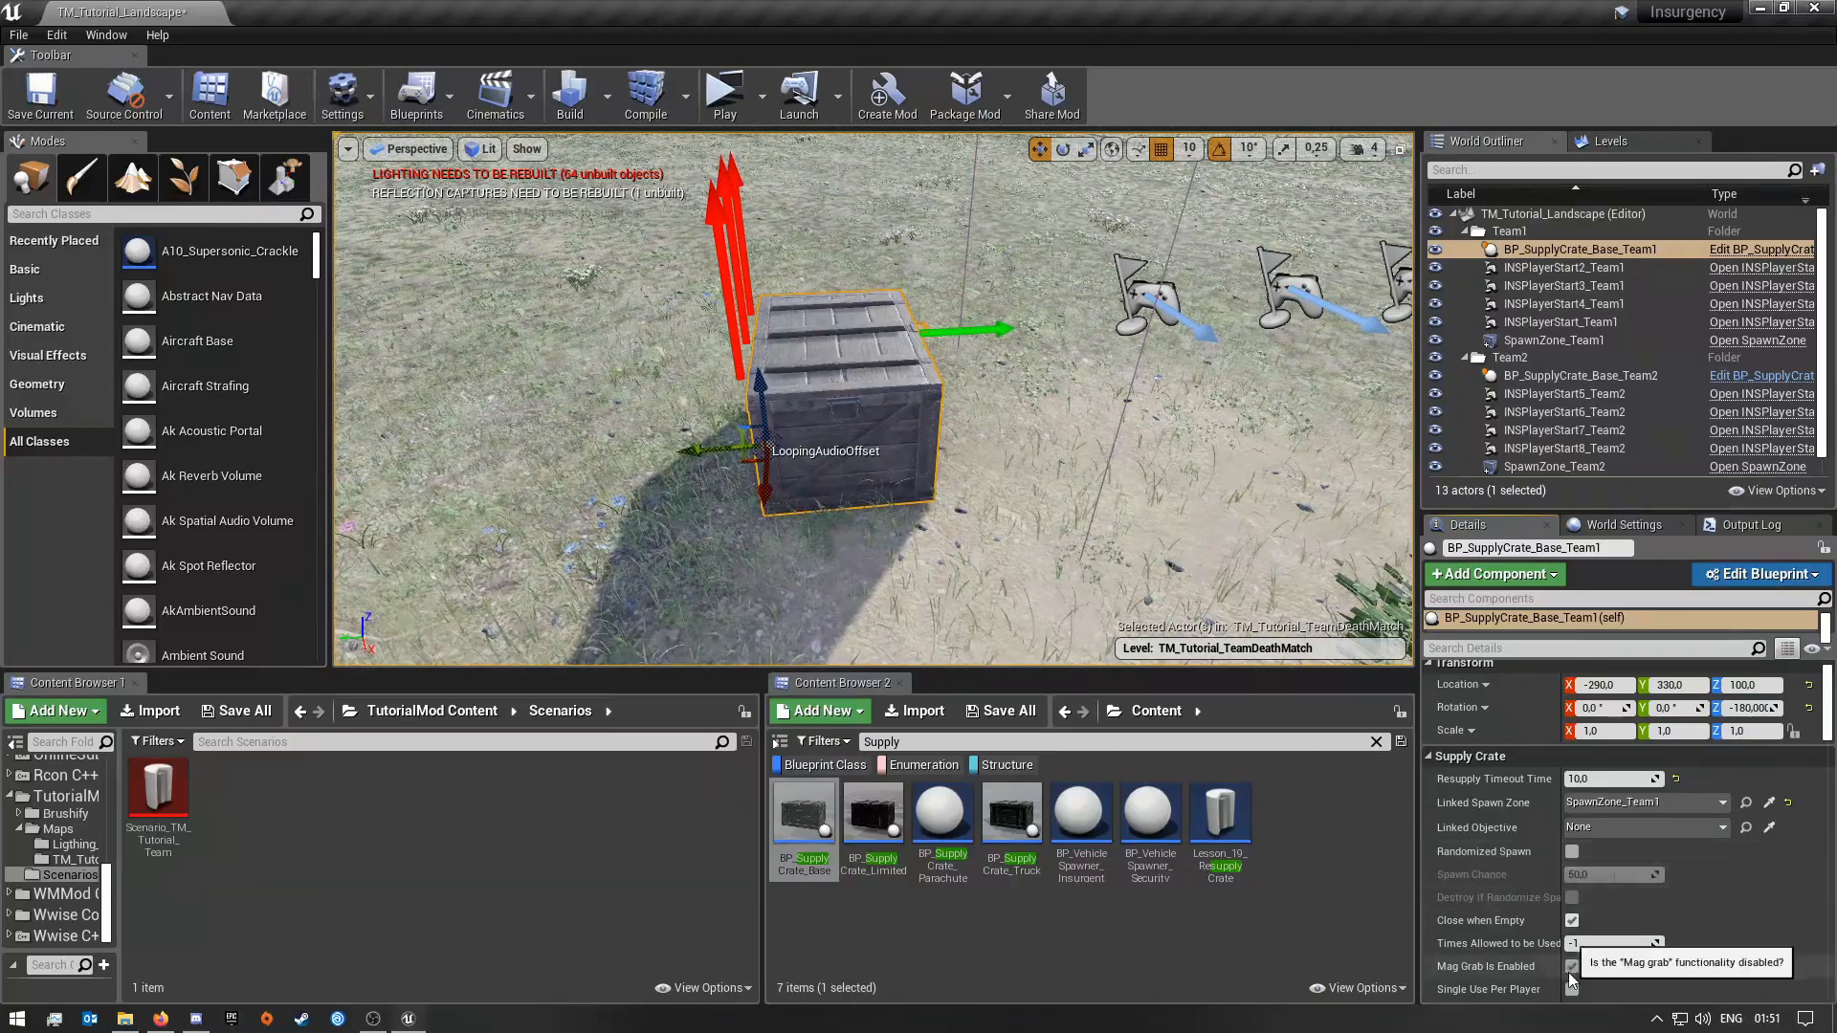
Step: Disable Close when Empty on the Team1 supply crate and set its Resupply Time to 2
scroll(1554, 968, down, 2)
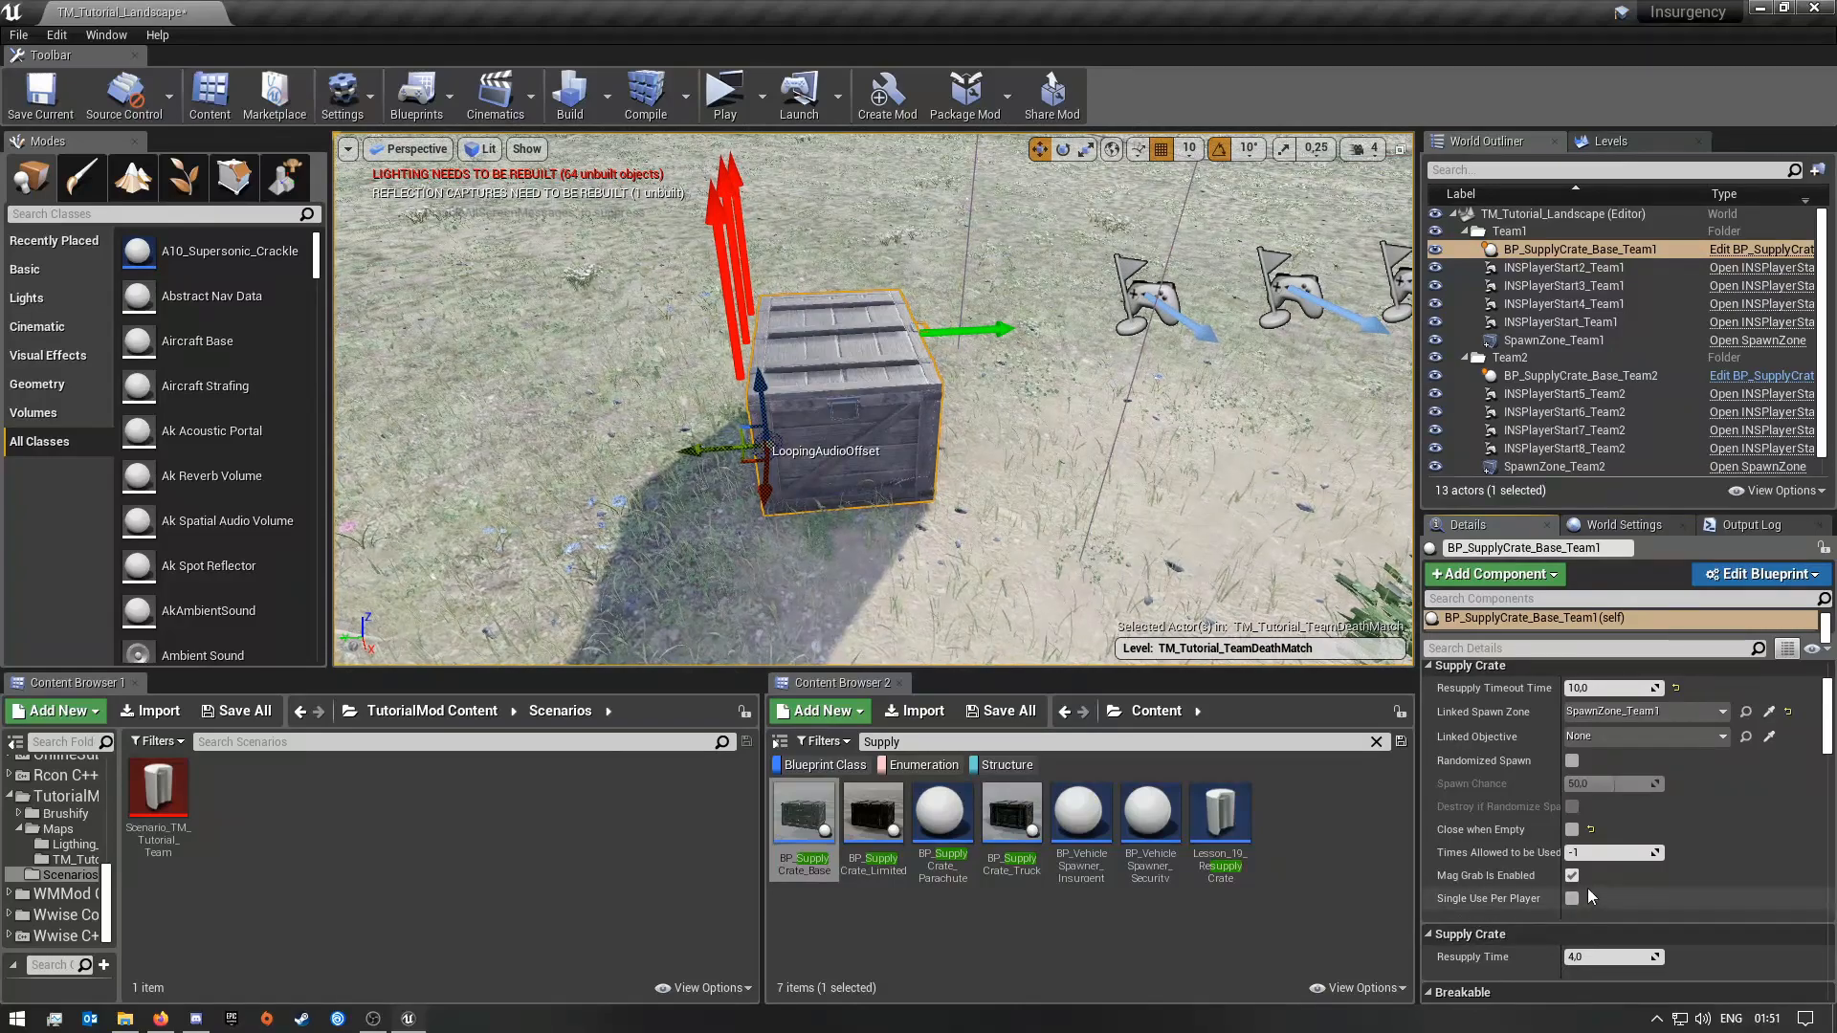
scroll(1617, 823, down, 3)
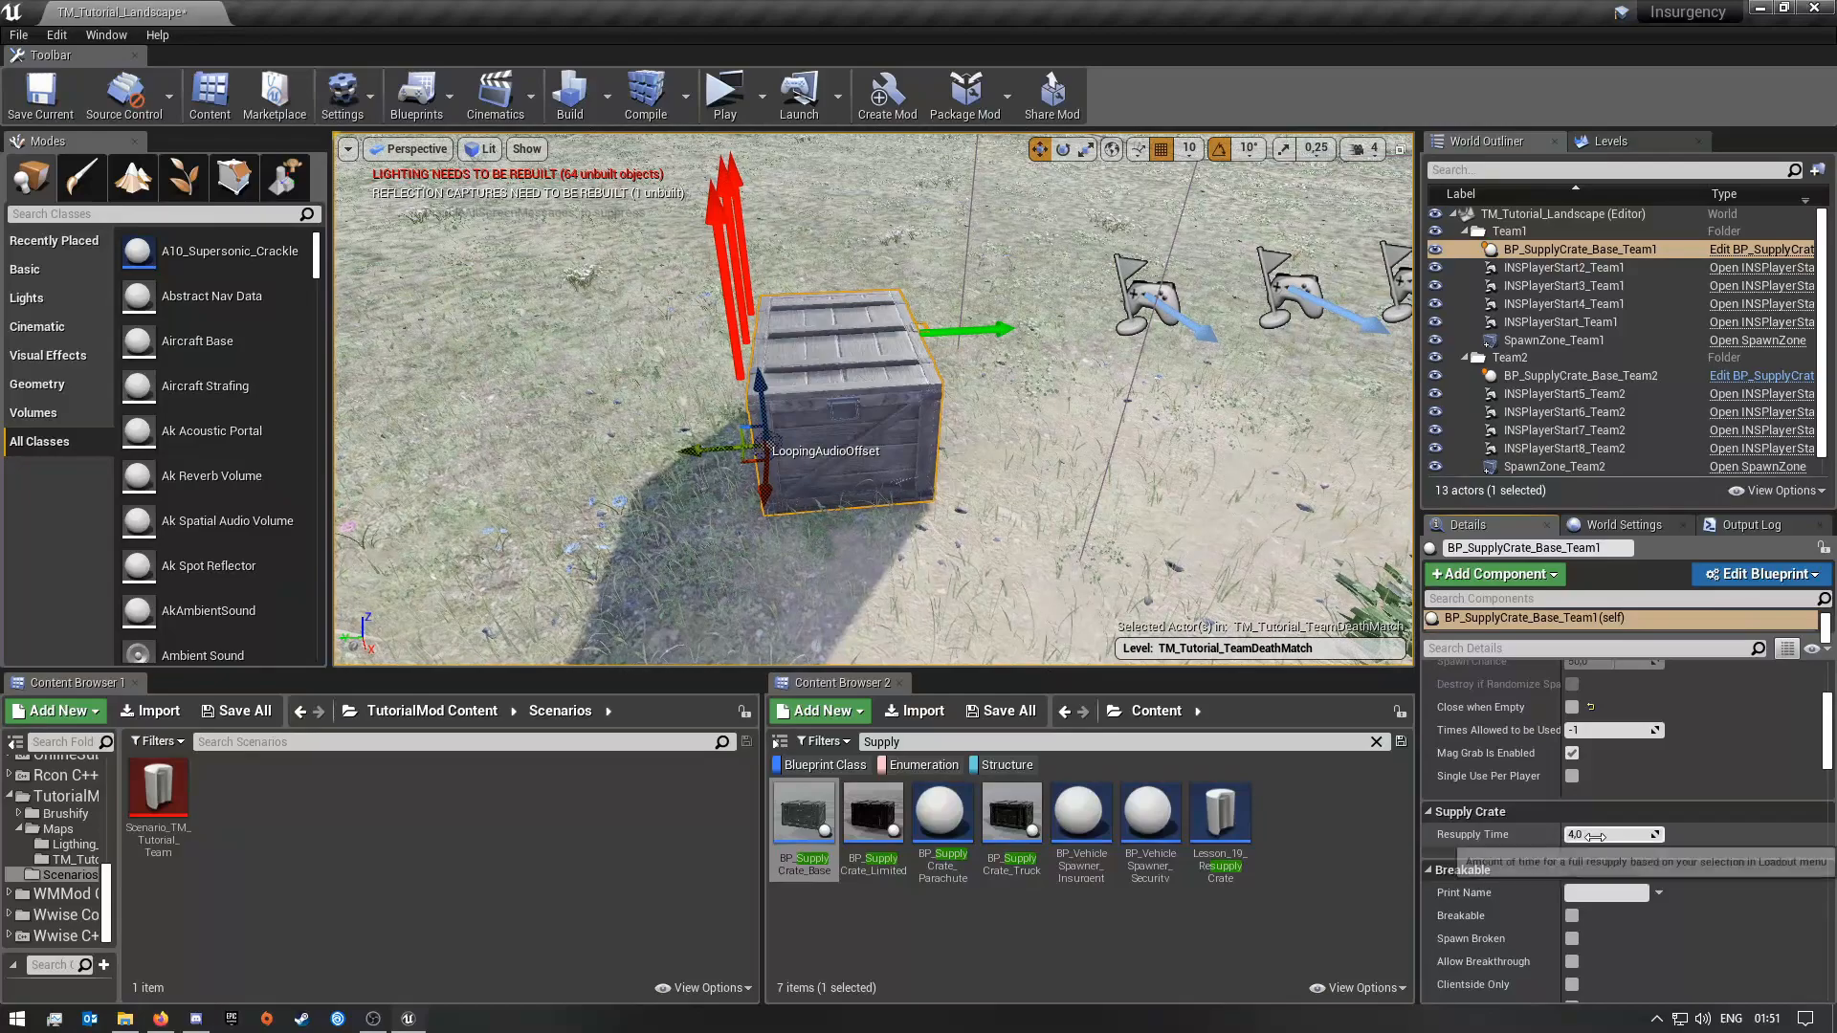
click(1614, 835)
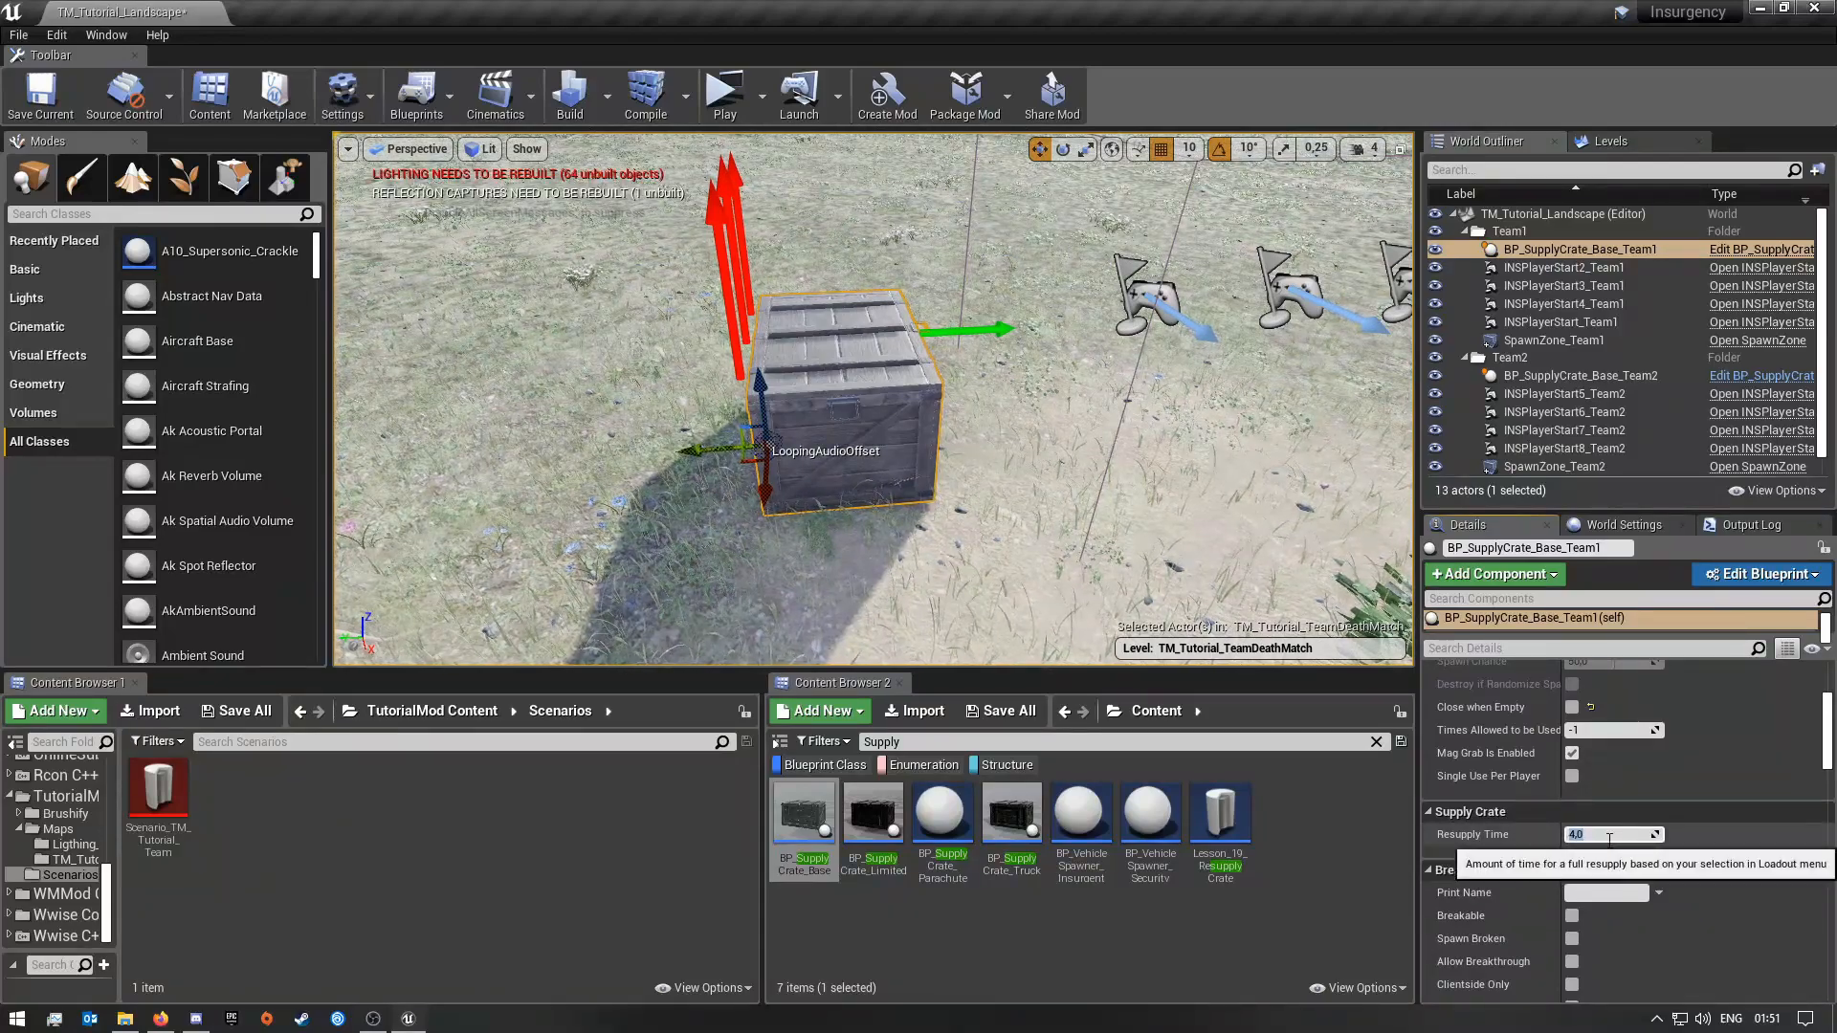
click(1448, 813)
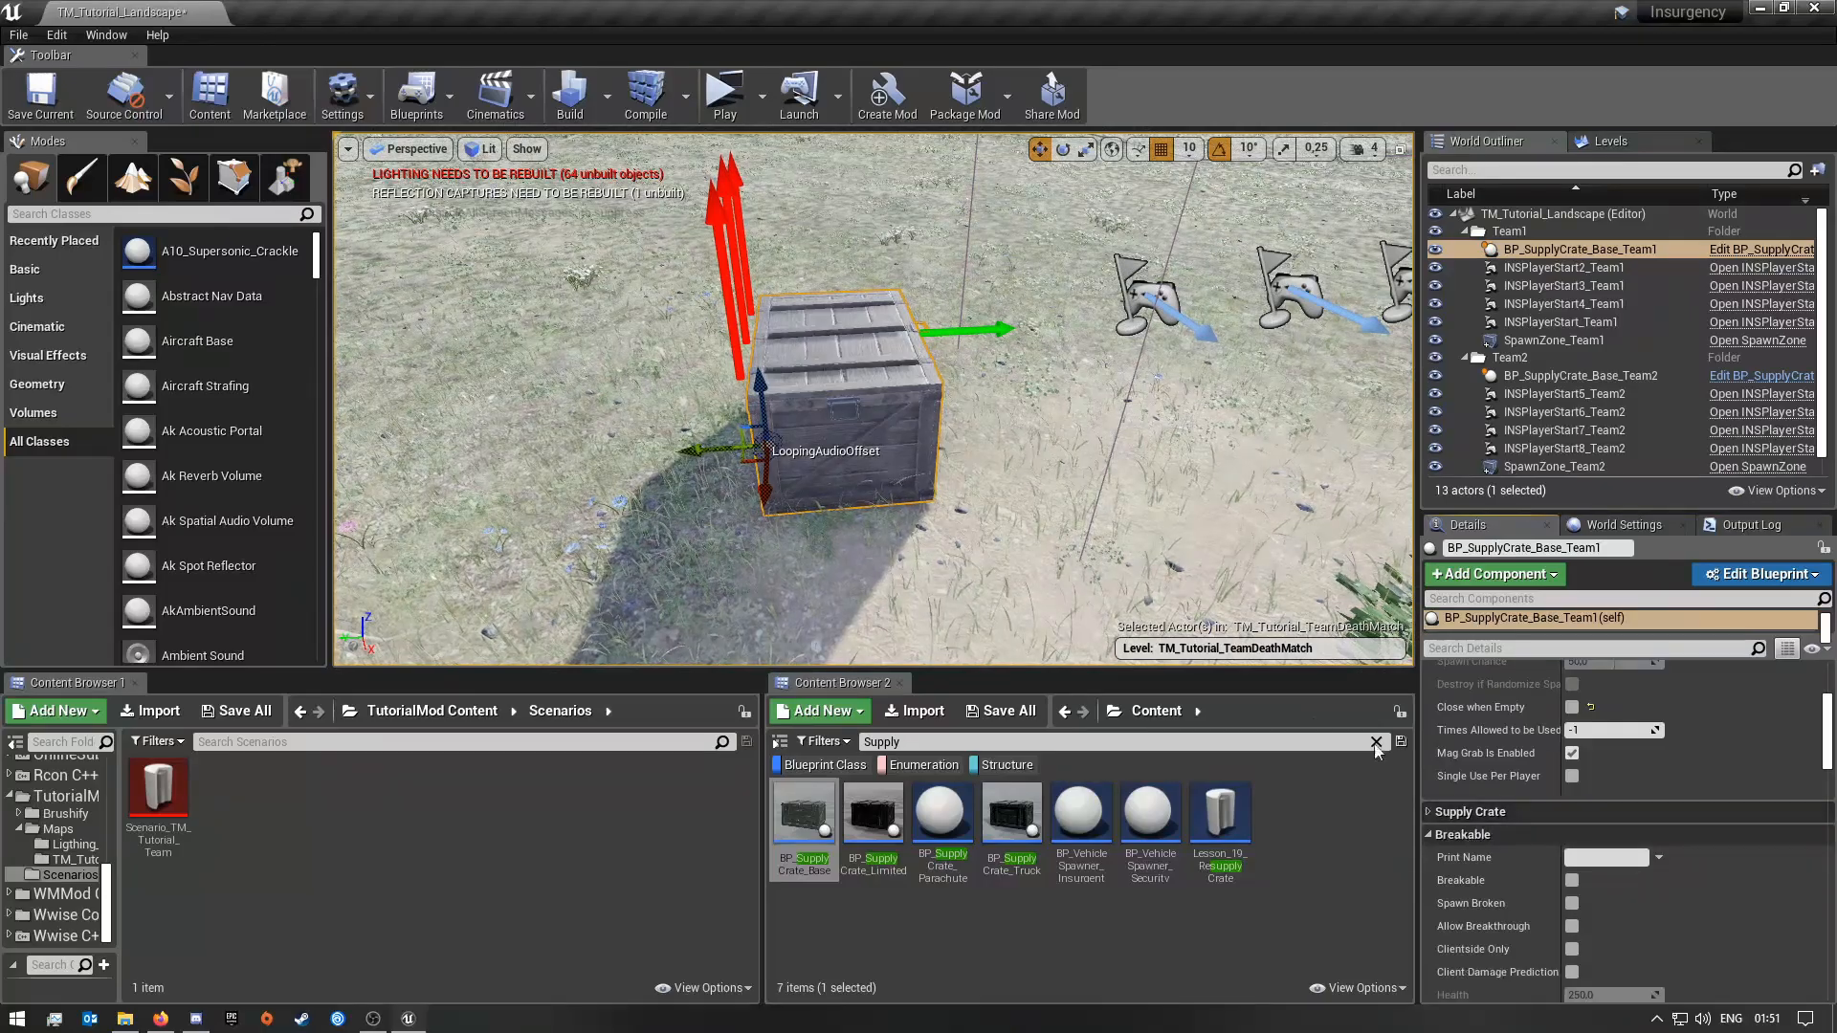
click(1443, 813)
Step: Set the Team2 supply crate's Resupply Time to 2 and disable its Close when Empty option
right_drag(1052, 565, 1129, 603)
click(1052, 565)
click(1579, 835)
text(2)
key(Return)
scroll(1626, 756, up, 3)
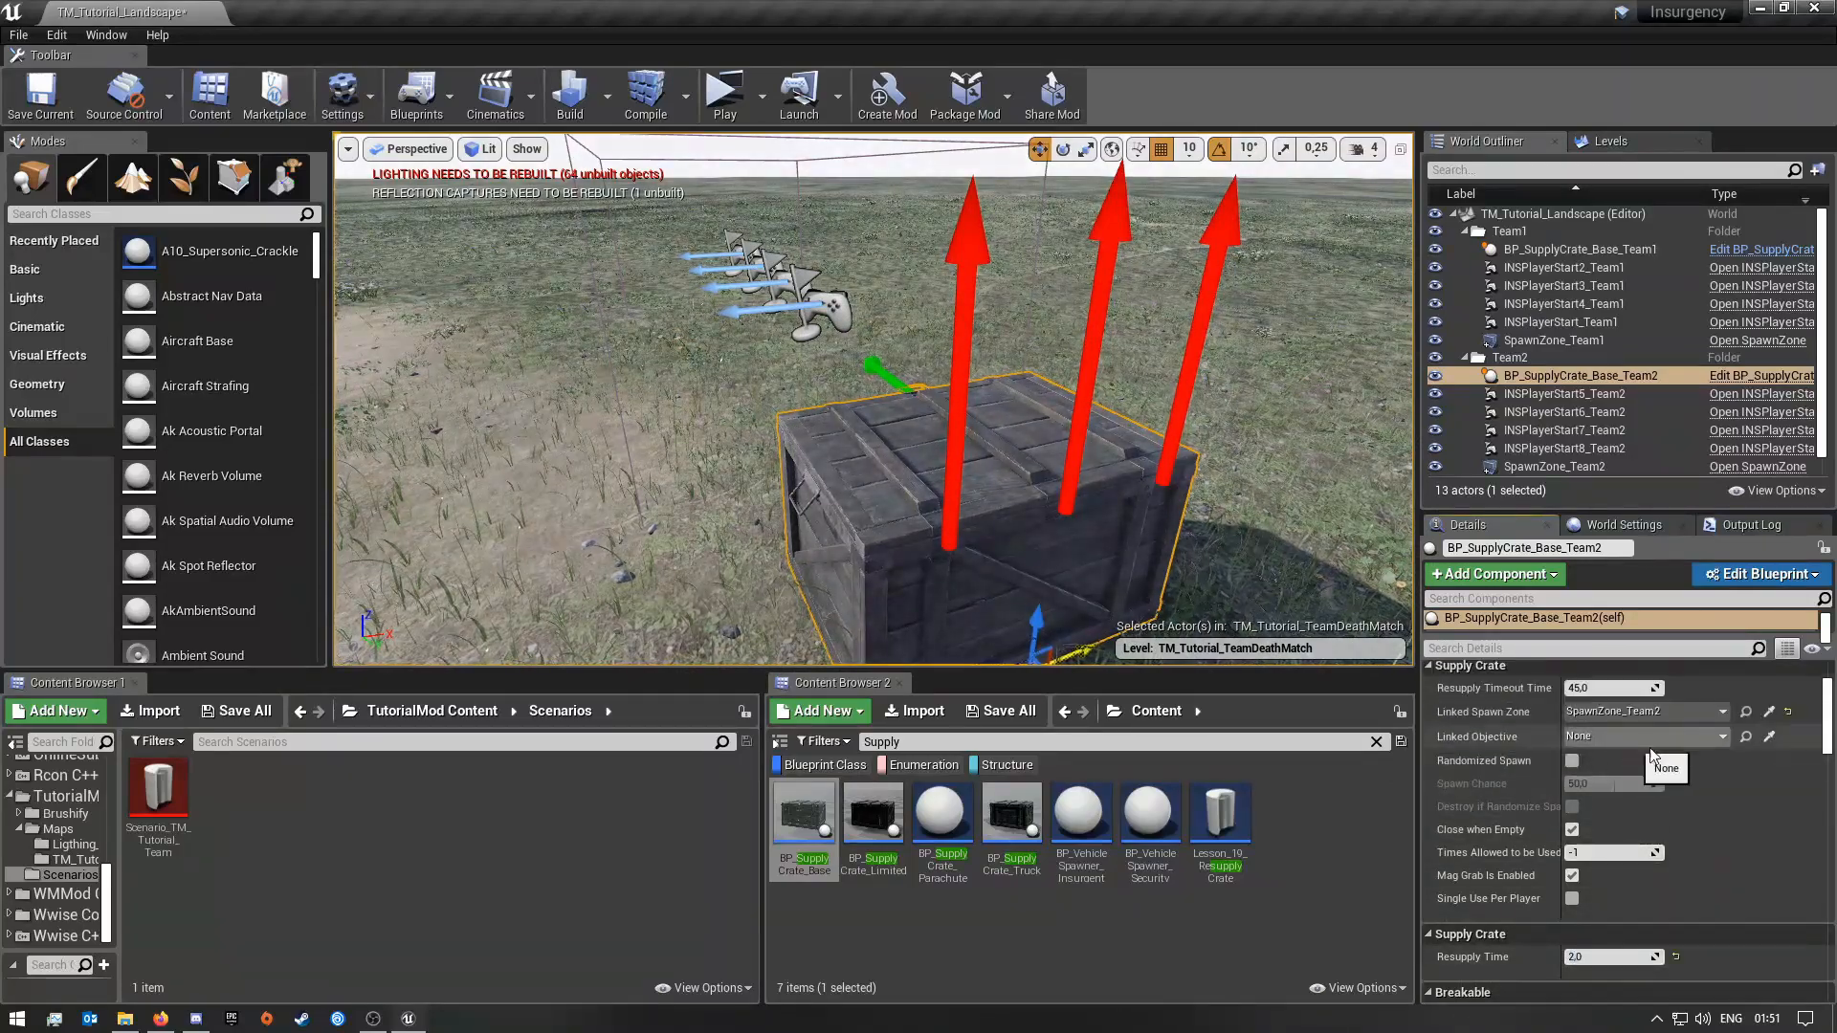
click(1572, 830)
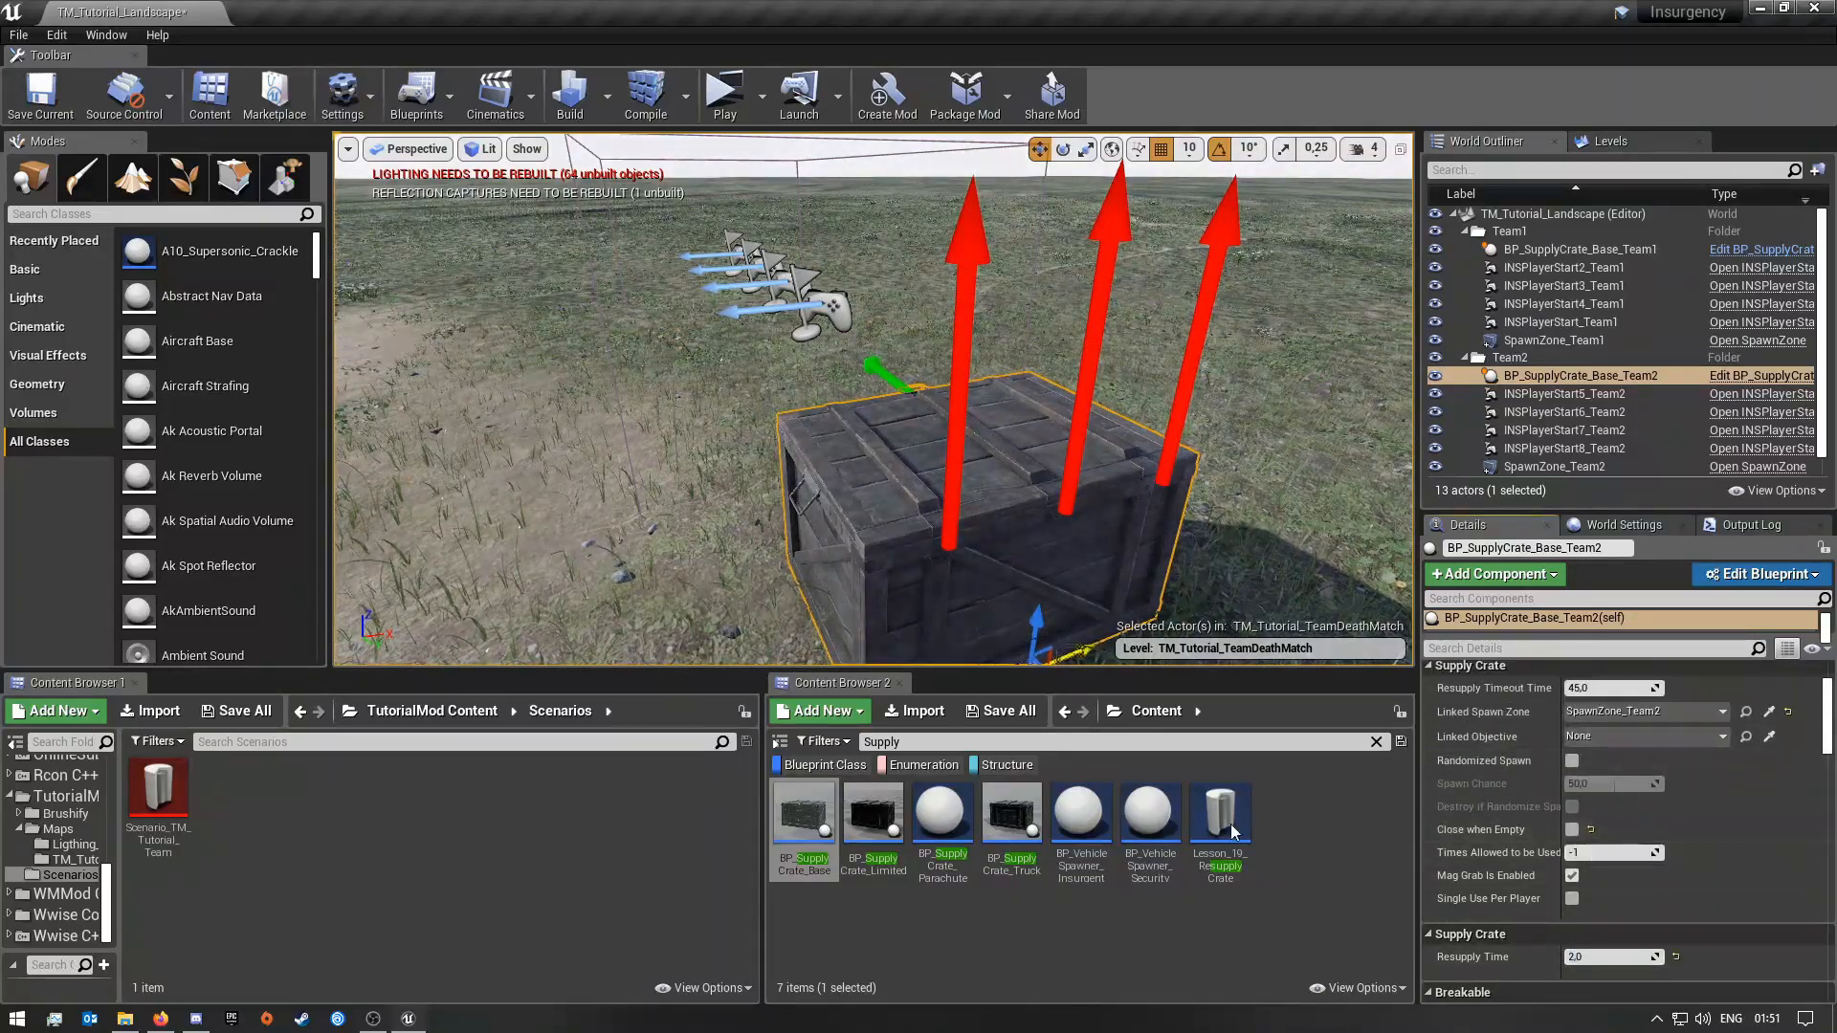
Step: Compare with the Team1 crate's settings and set the Team2 supply crate's Resupply Timeout Time to 10
mouse_move(1076, 539)
right_down()
mouse_move(899, 459)
mouse_move(947, 441)
mouse_move(1076, 539)
right_up()
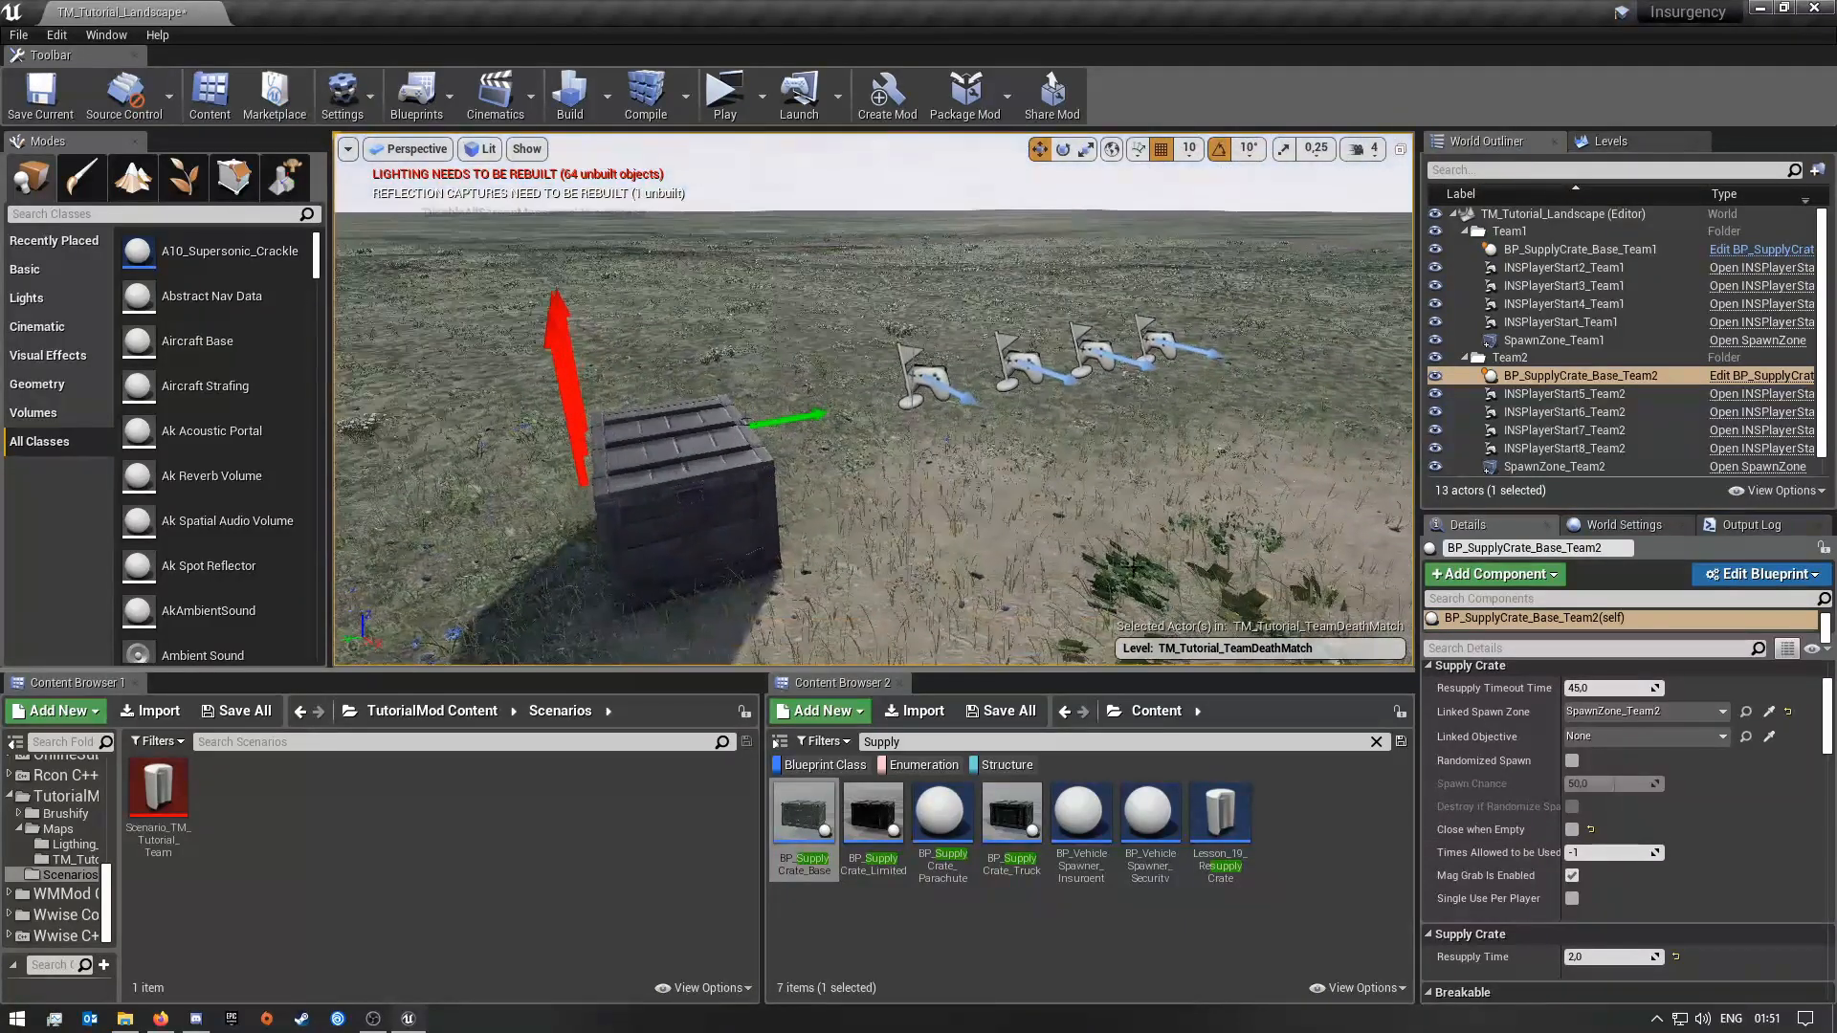
click(751, 497)
right_drag(1218, 642, 942, 500)
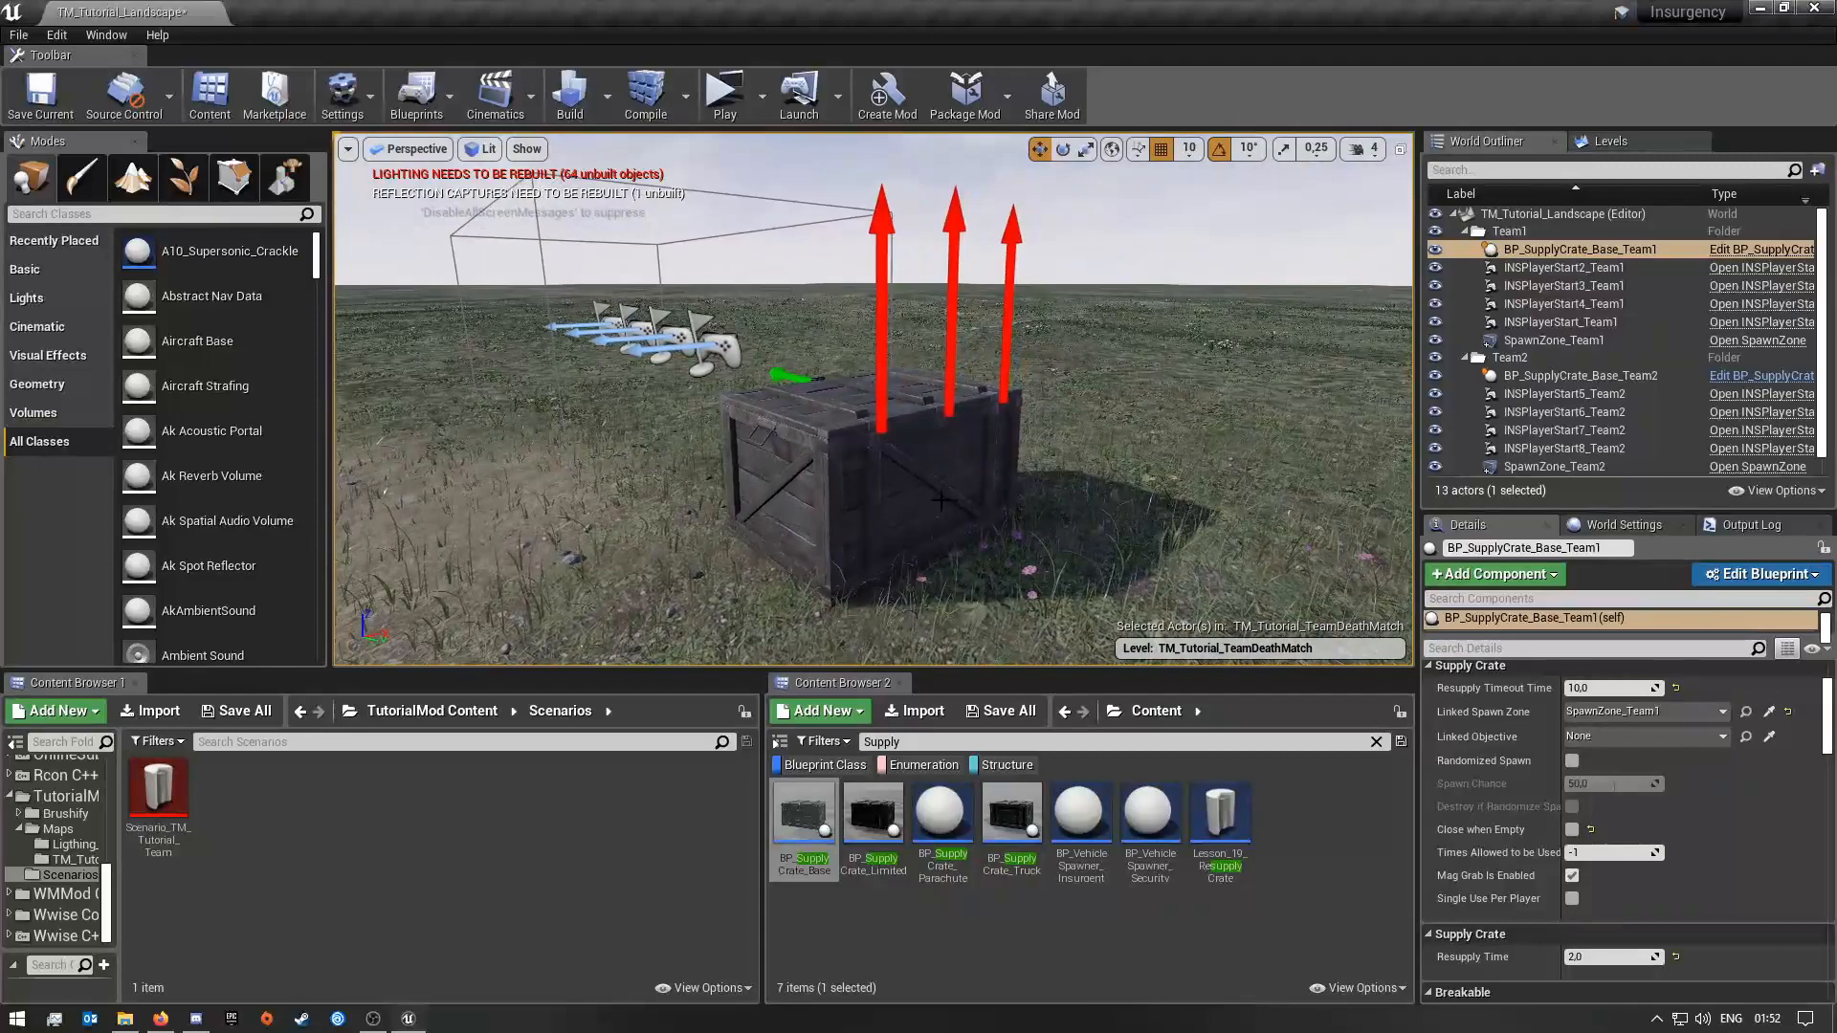
click(943, 500)
click(1586, 687)
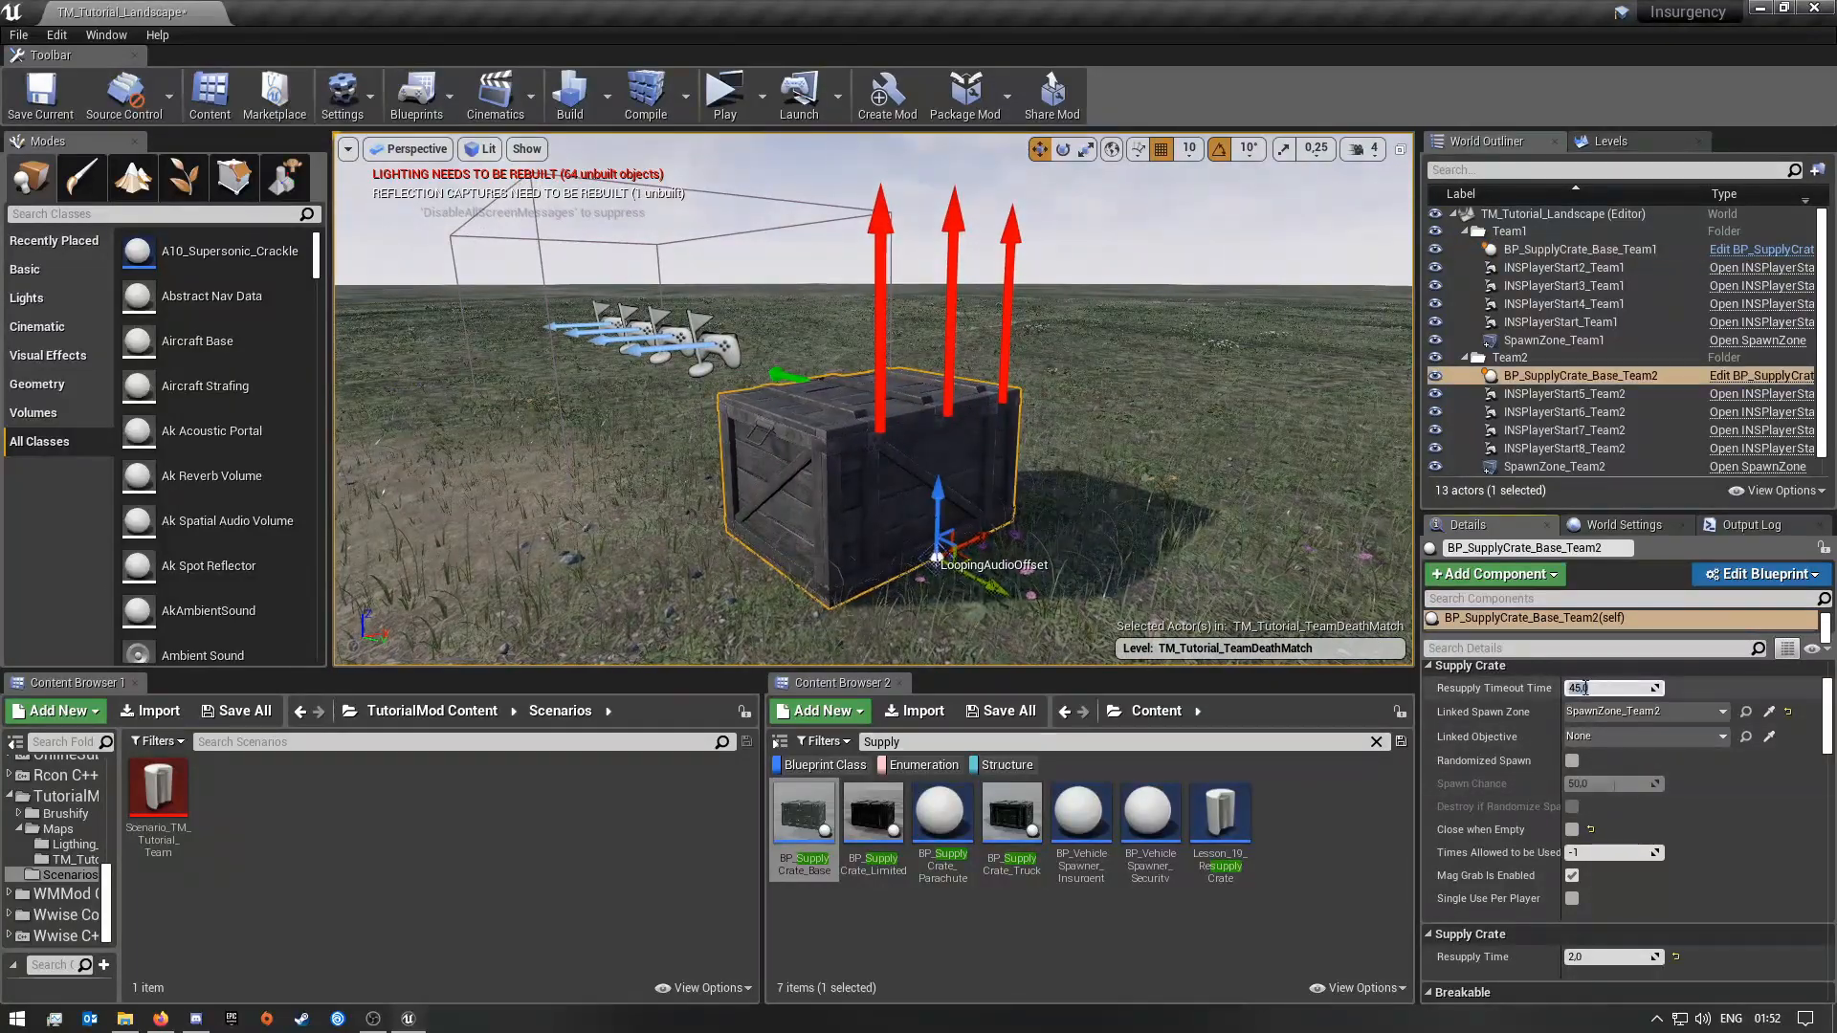
text(10)
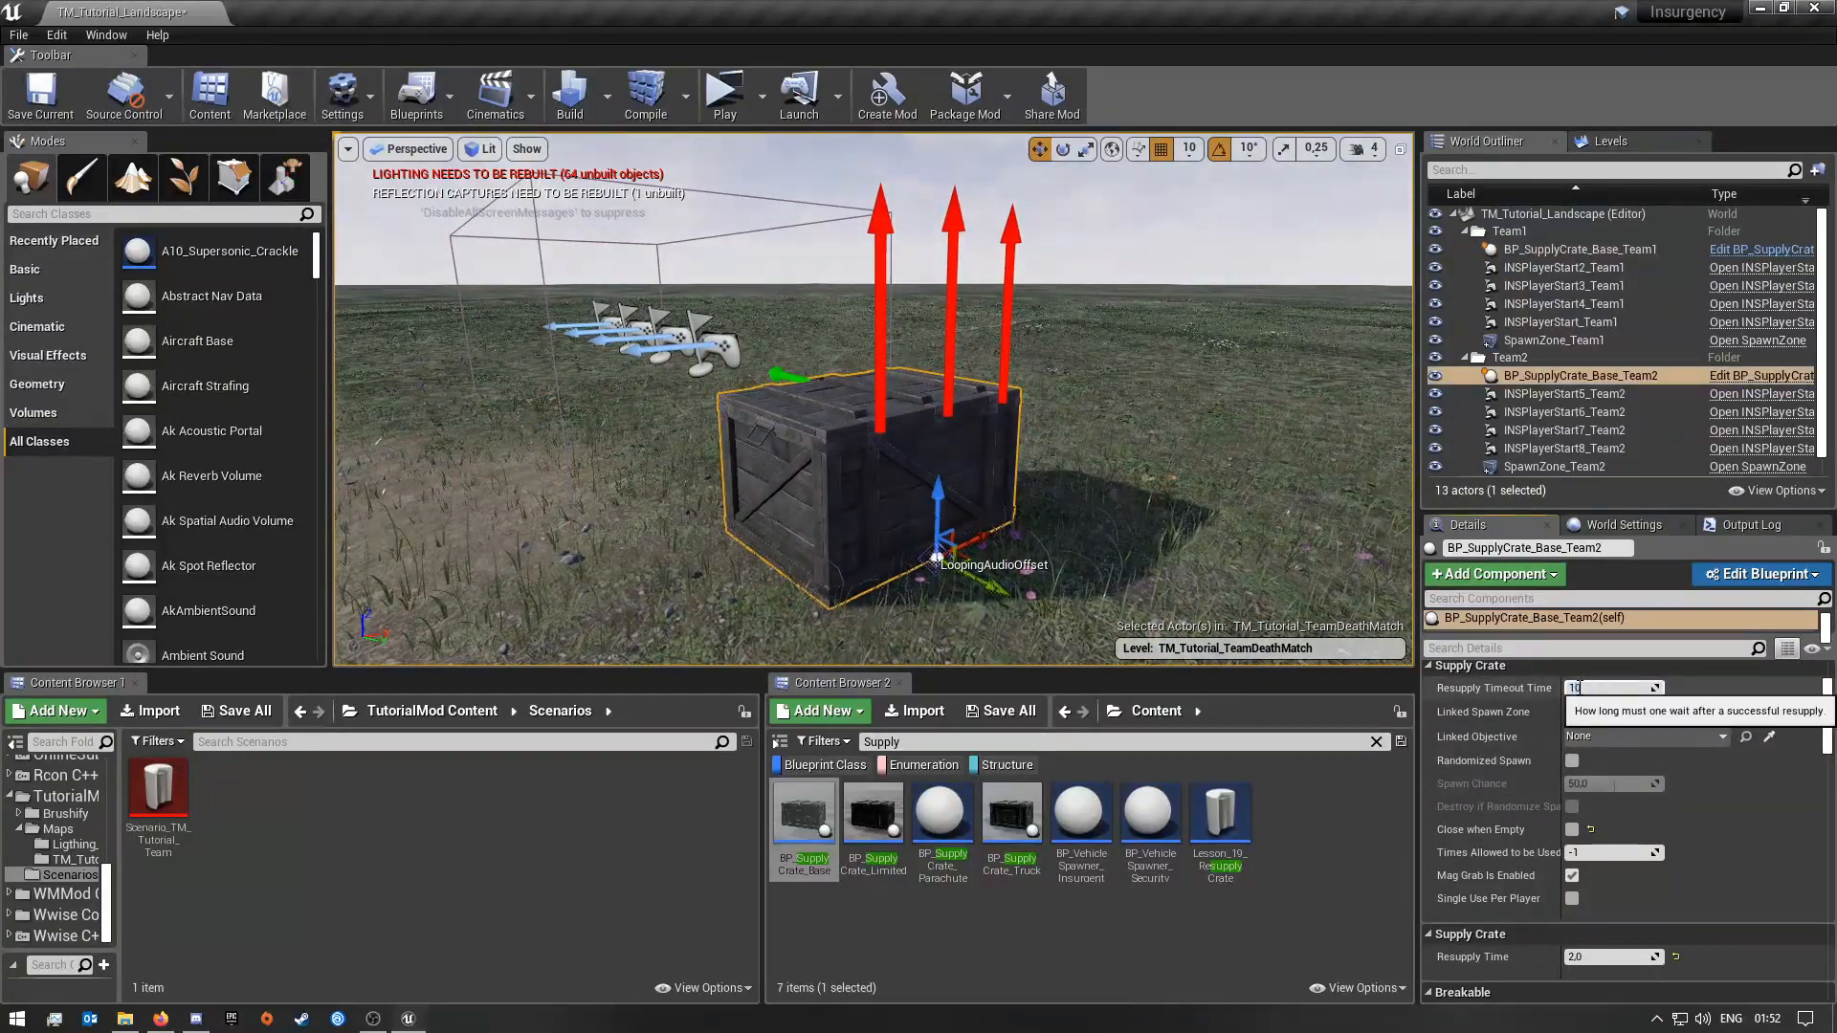
key(Return)
Step: Deselect the supply crate and save all modified content
right_drag(1196, 574, 765, 555)
key(Escape)
click(237, 711)
click(1079, 693)
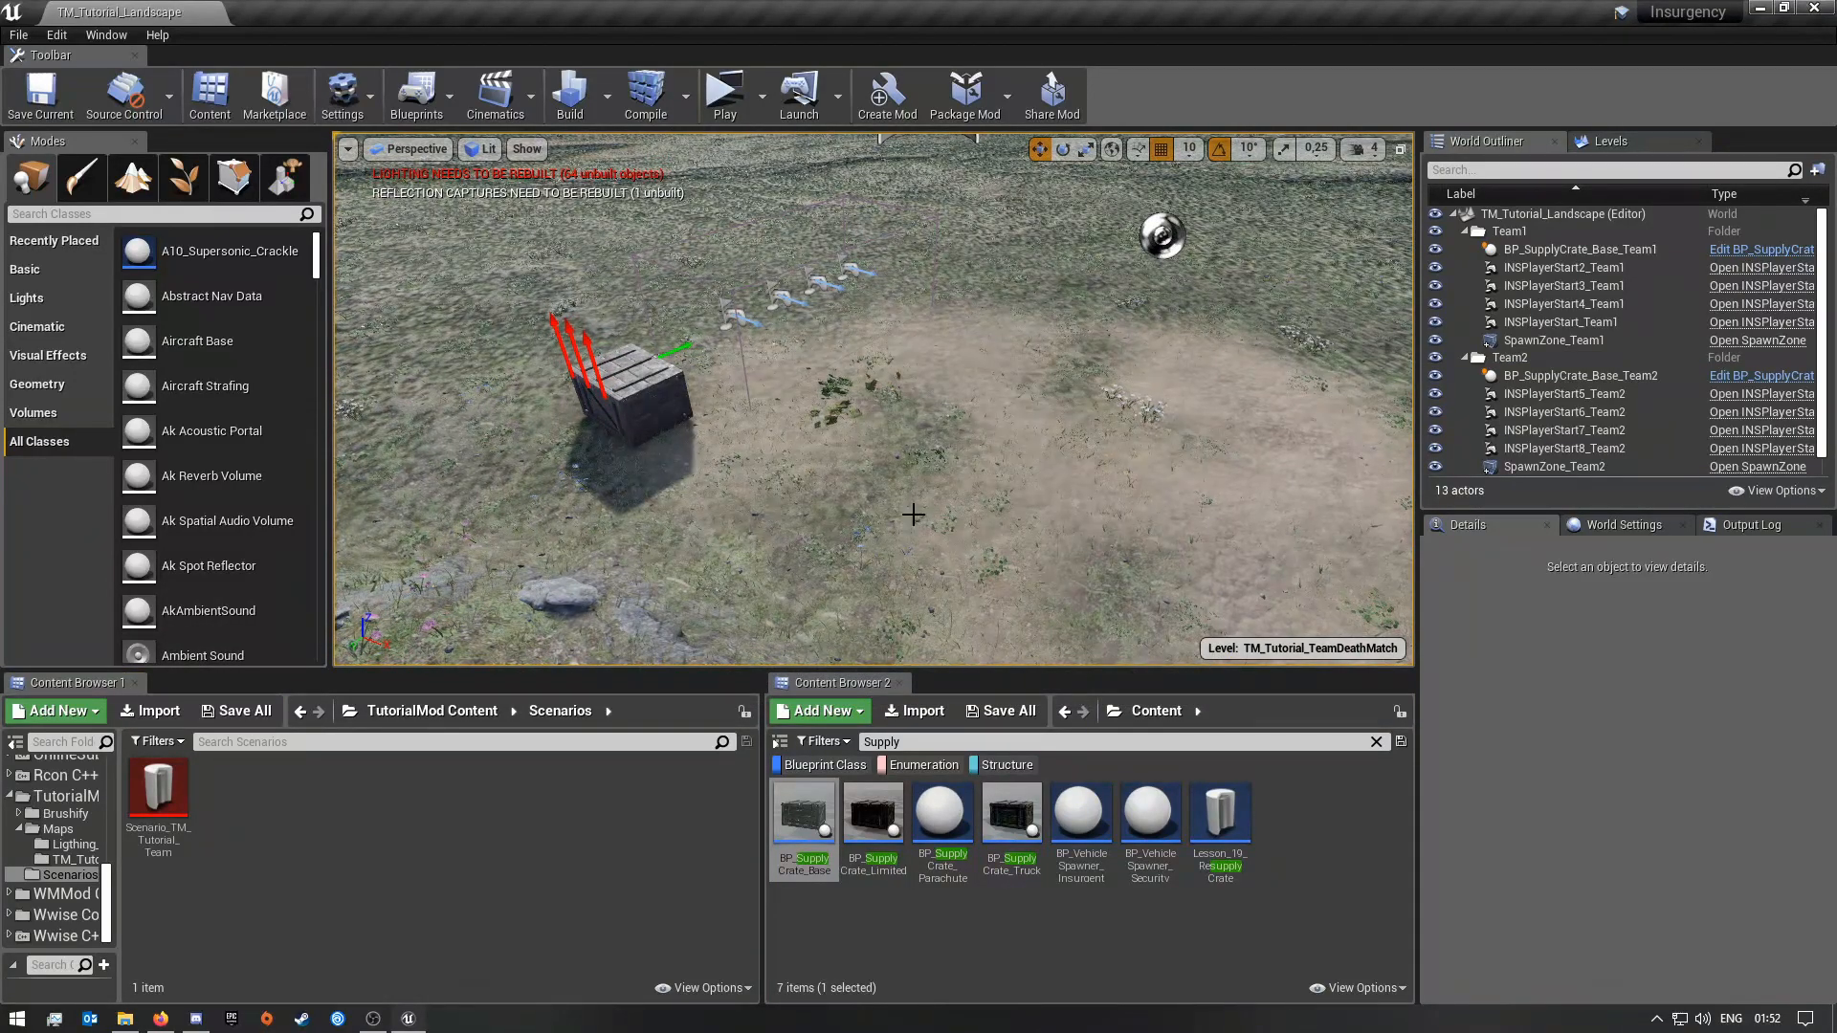
Step: Build the level, including its lighting and navigation, and dismiss the message logs
right_drag(910, 508, 670, 497)
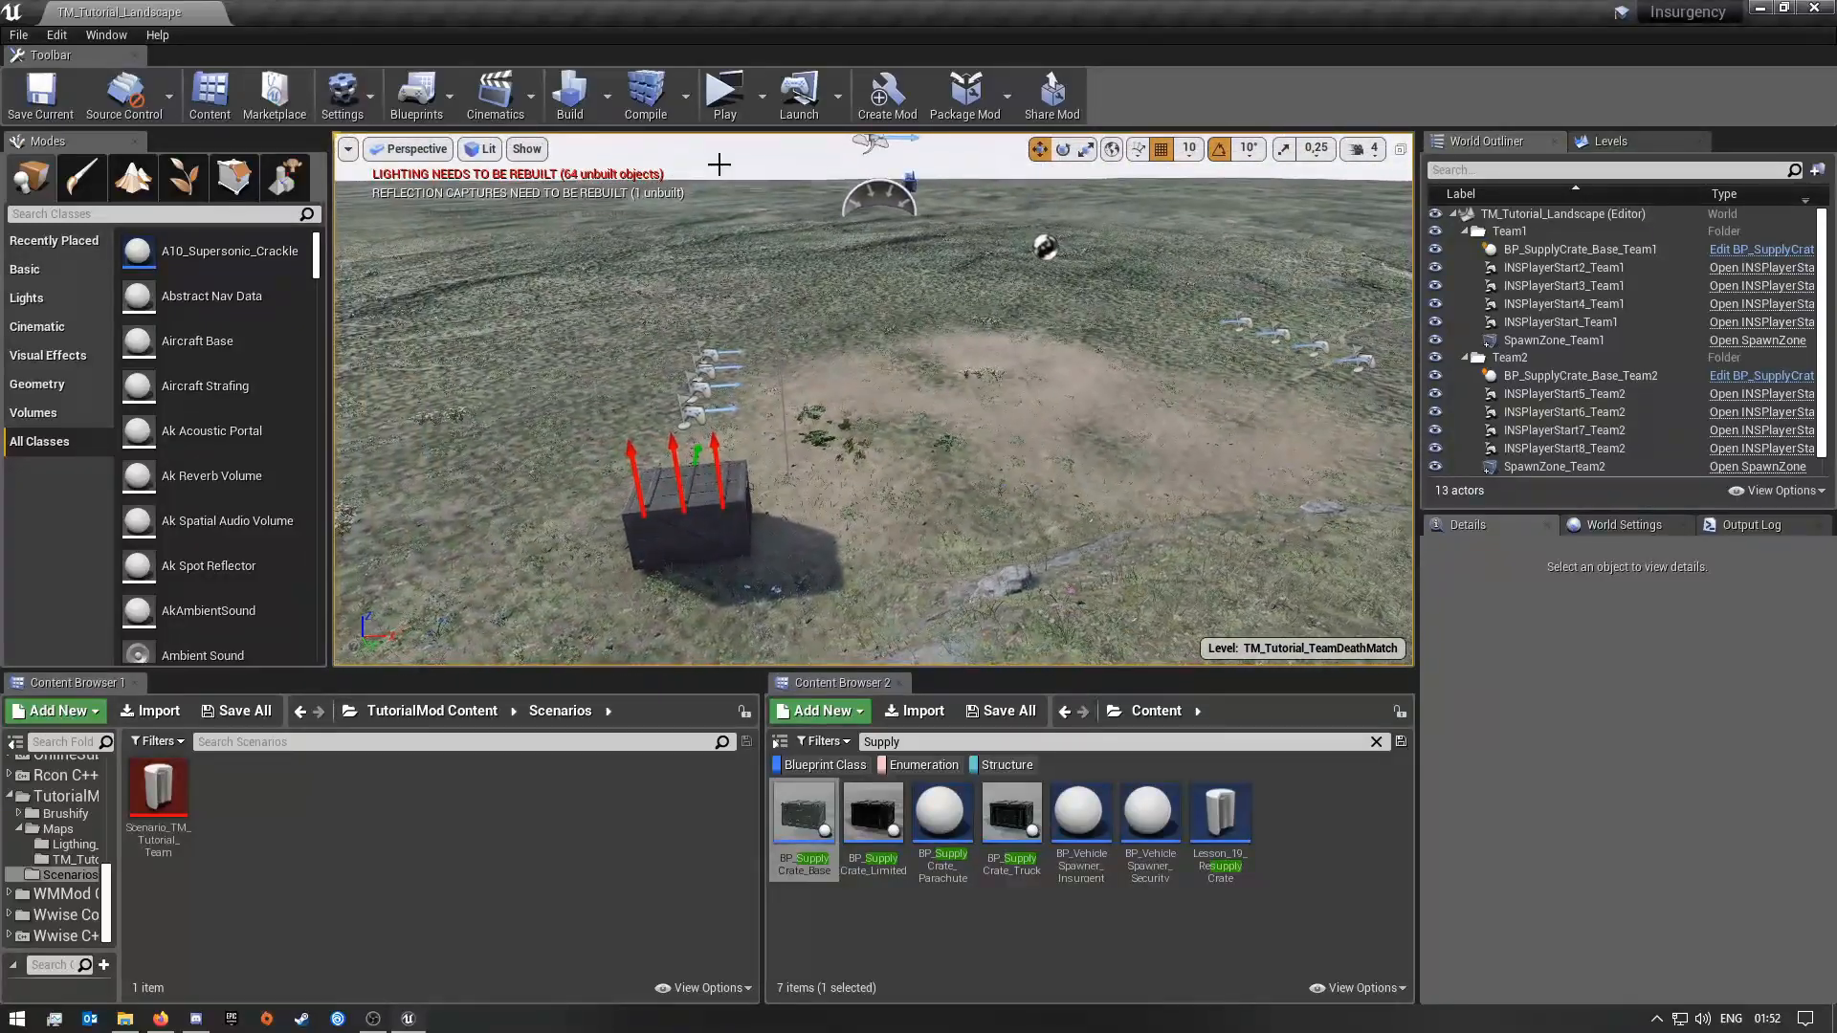
click(572, 96)
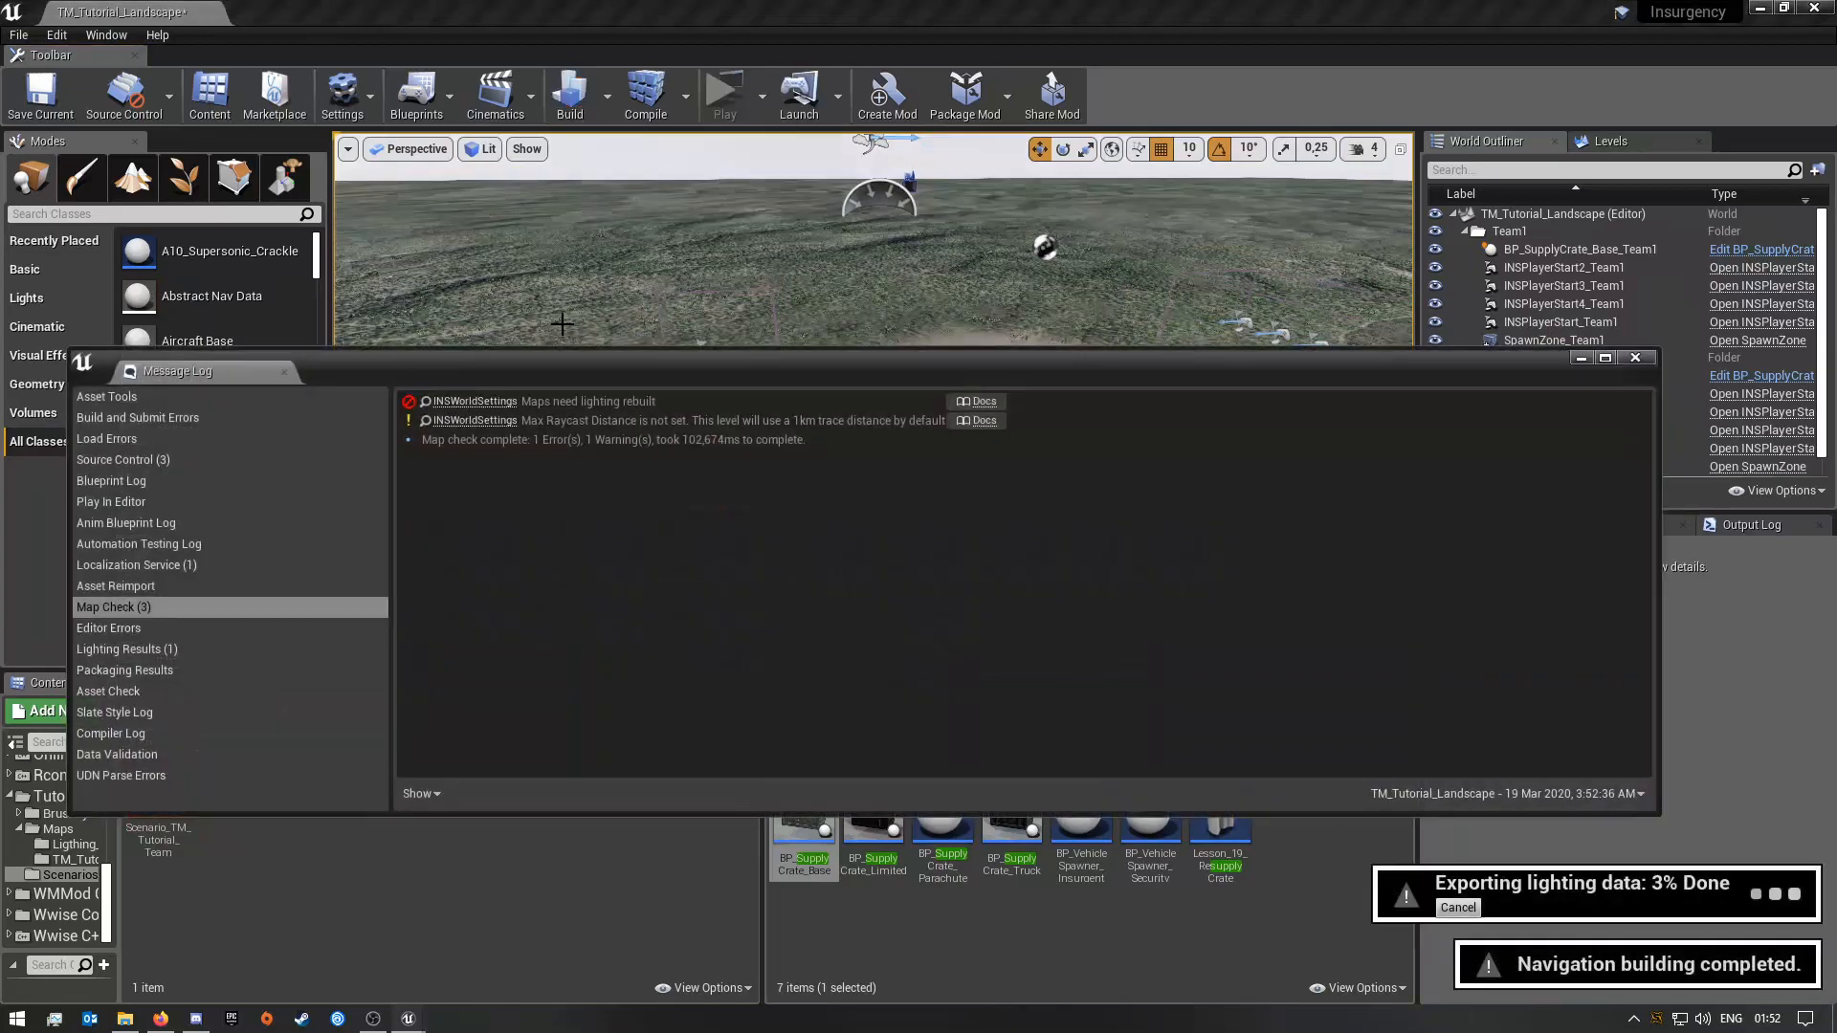
click(1635, 357)
right_drag(1066, 367, 1244, 378)
key(w)
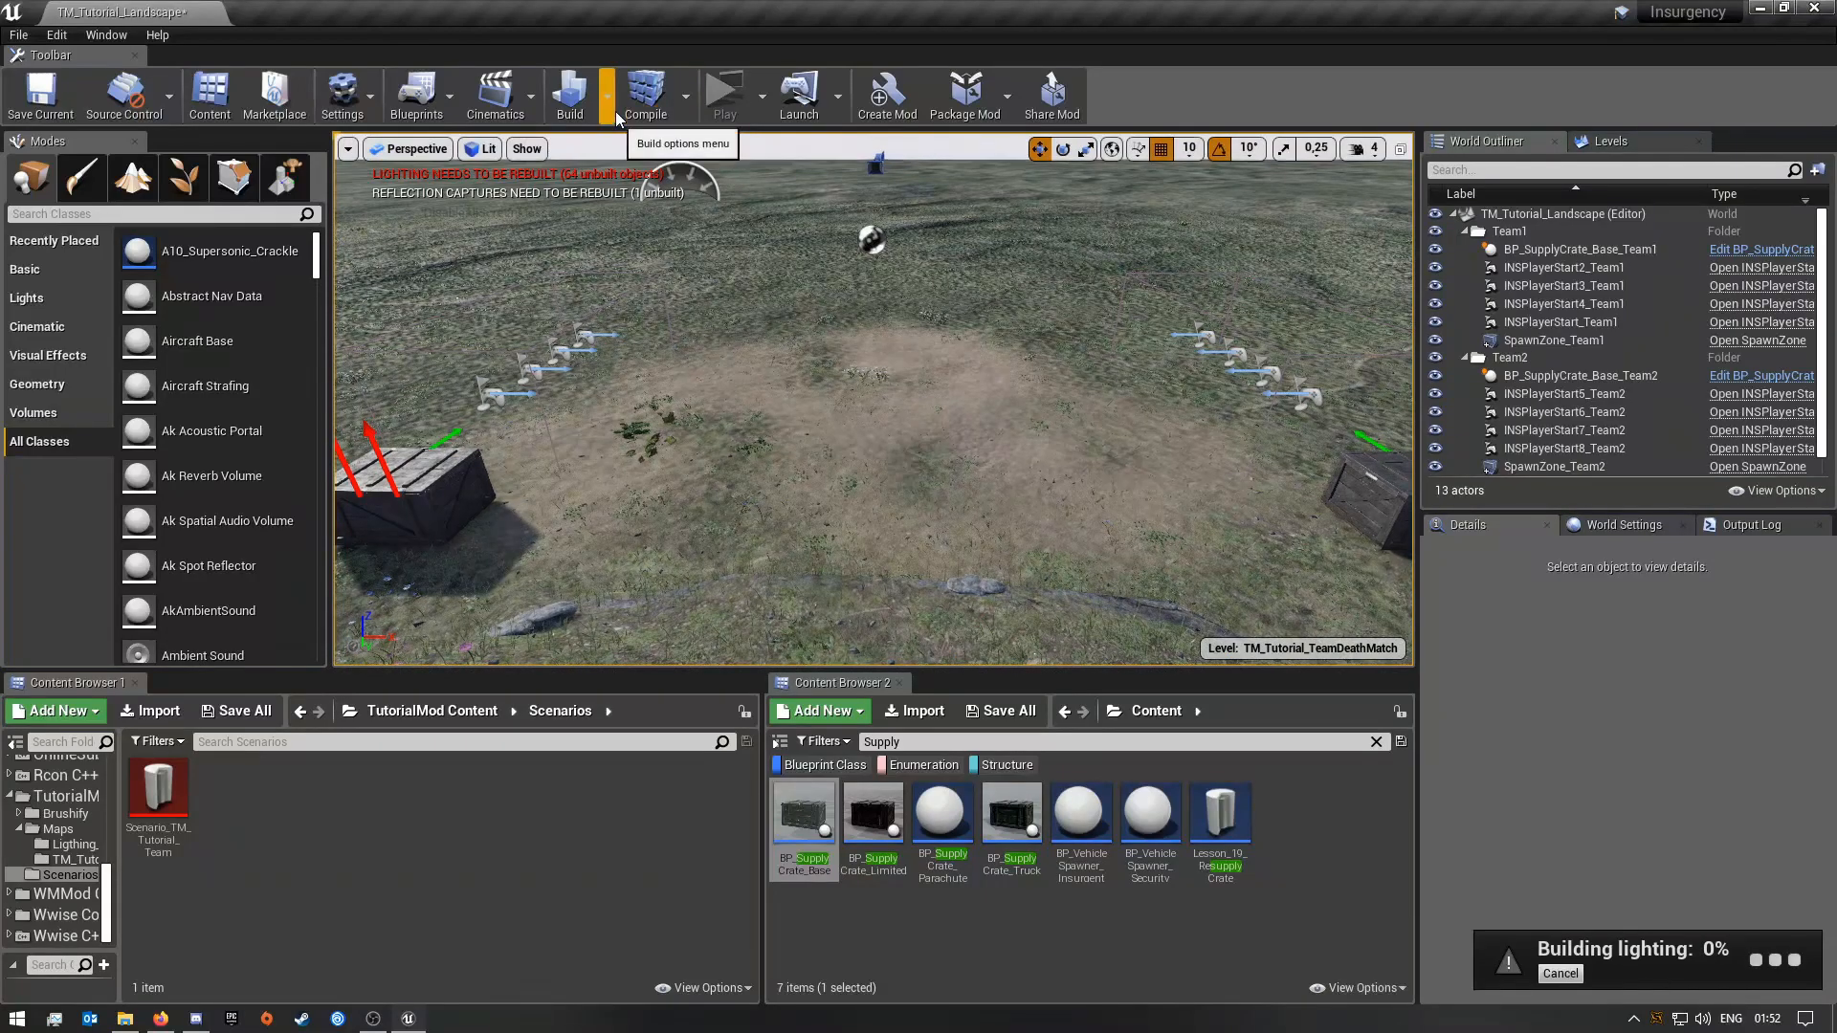
click(769, 88)
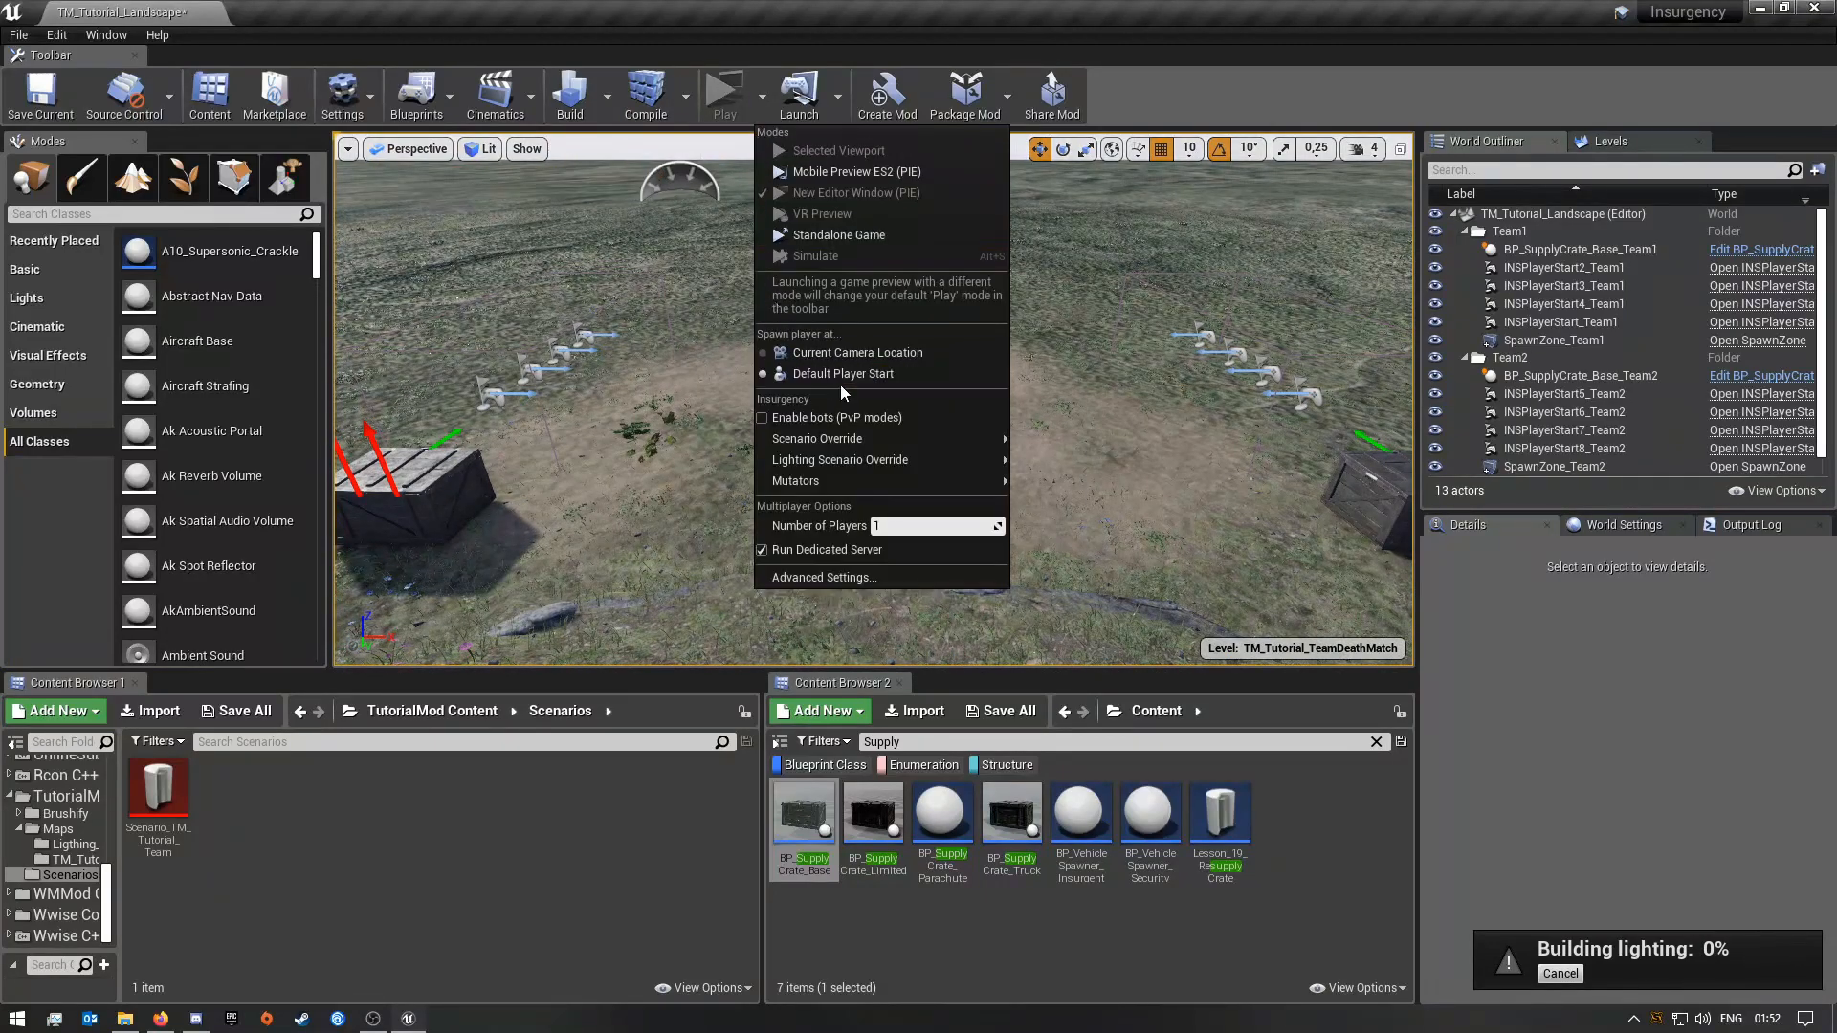
mouse_move(836, 438)
click(1208, 107)
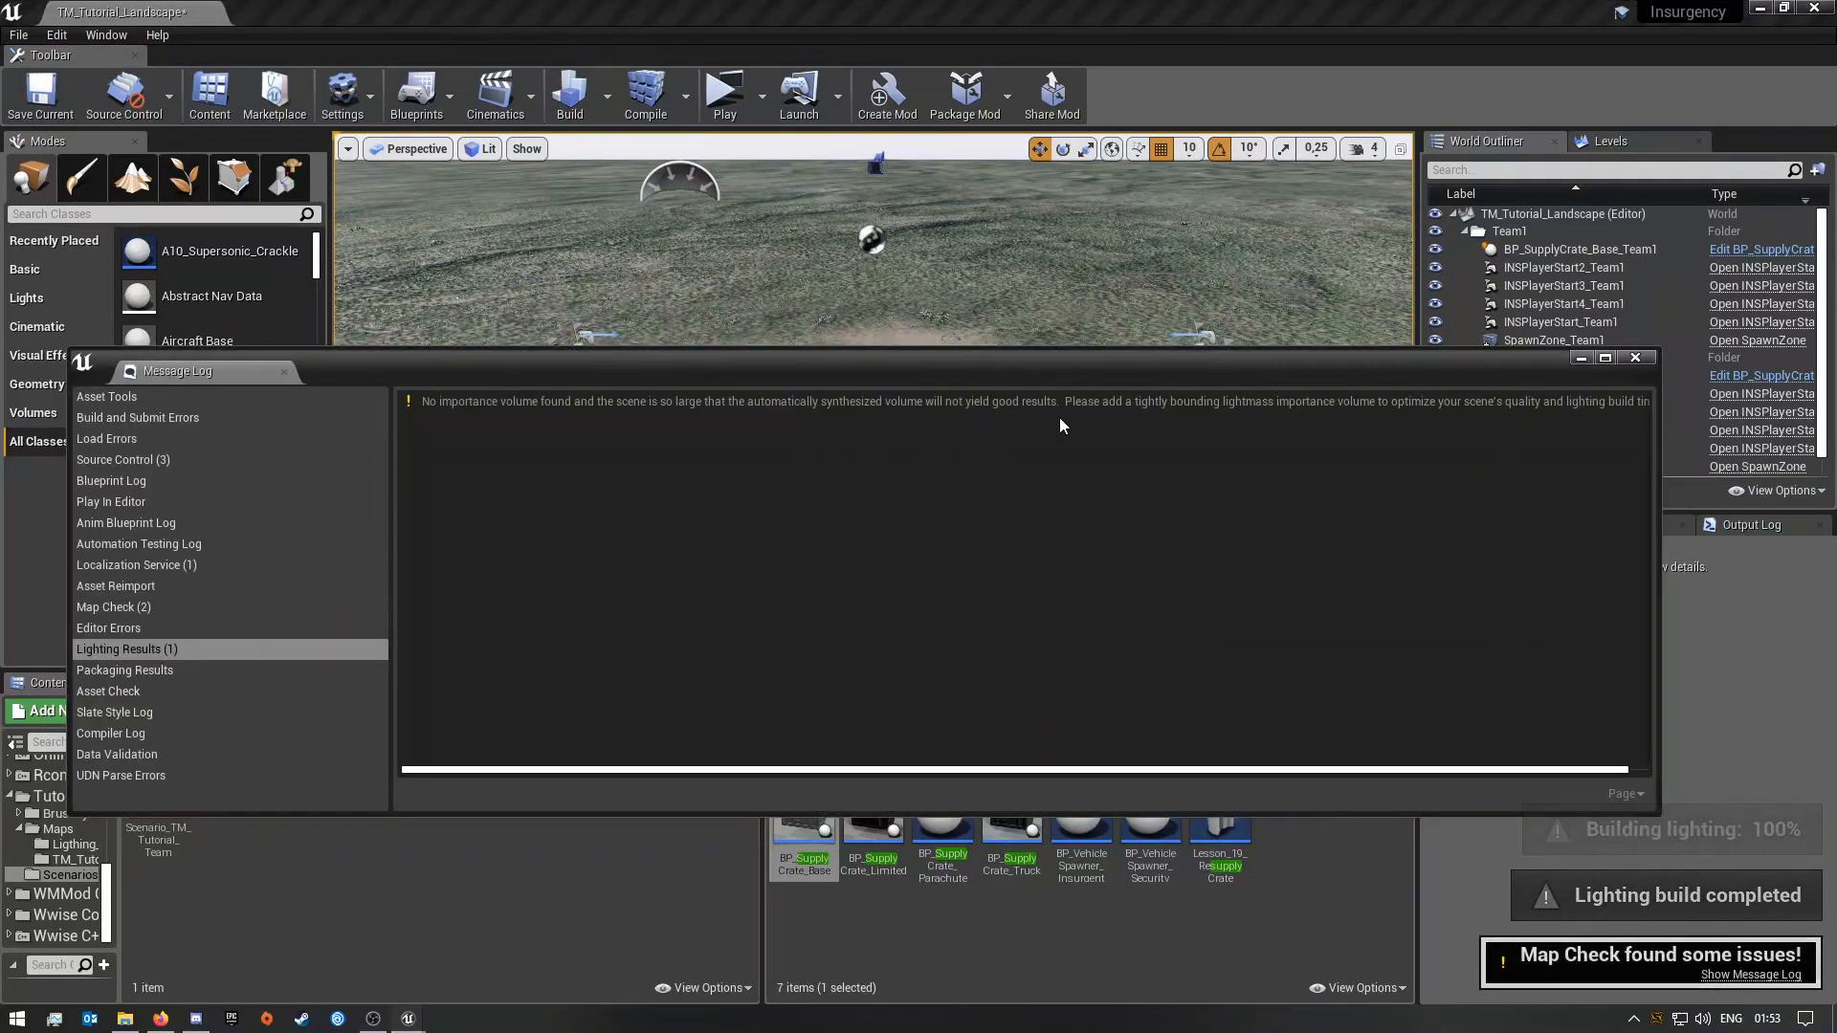
click(1634, 357)
Step: Play the level in a new editor window despite the BP_RoundVictory compiler error, and maximize the game preview
right_drag(1148, 411, 1101, 431)
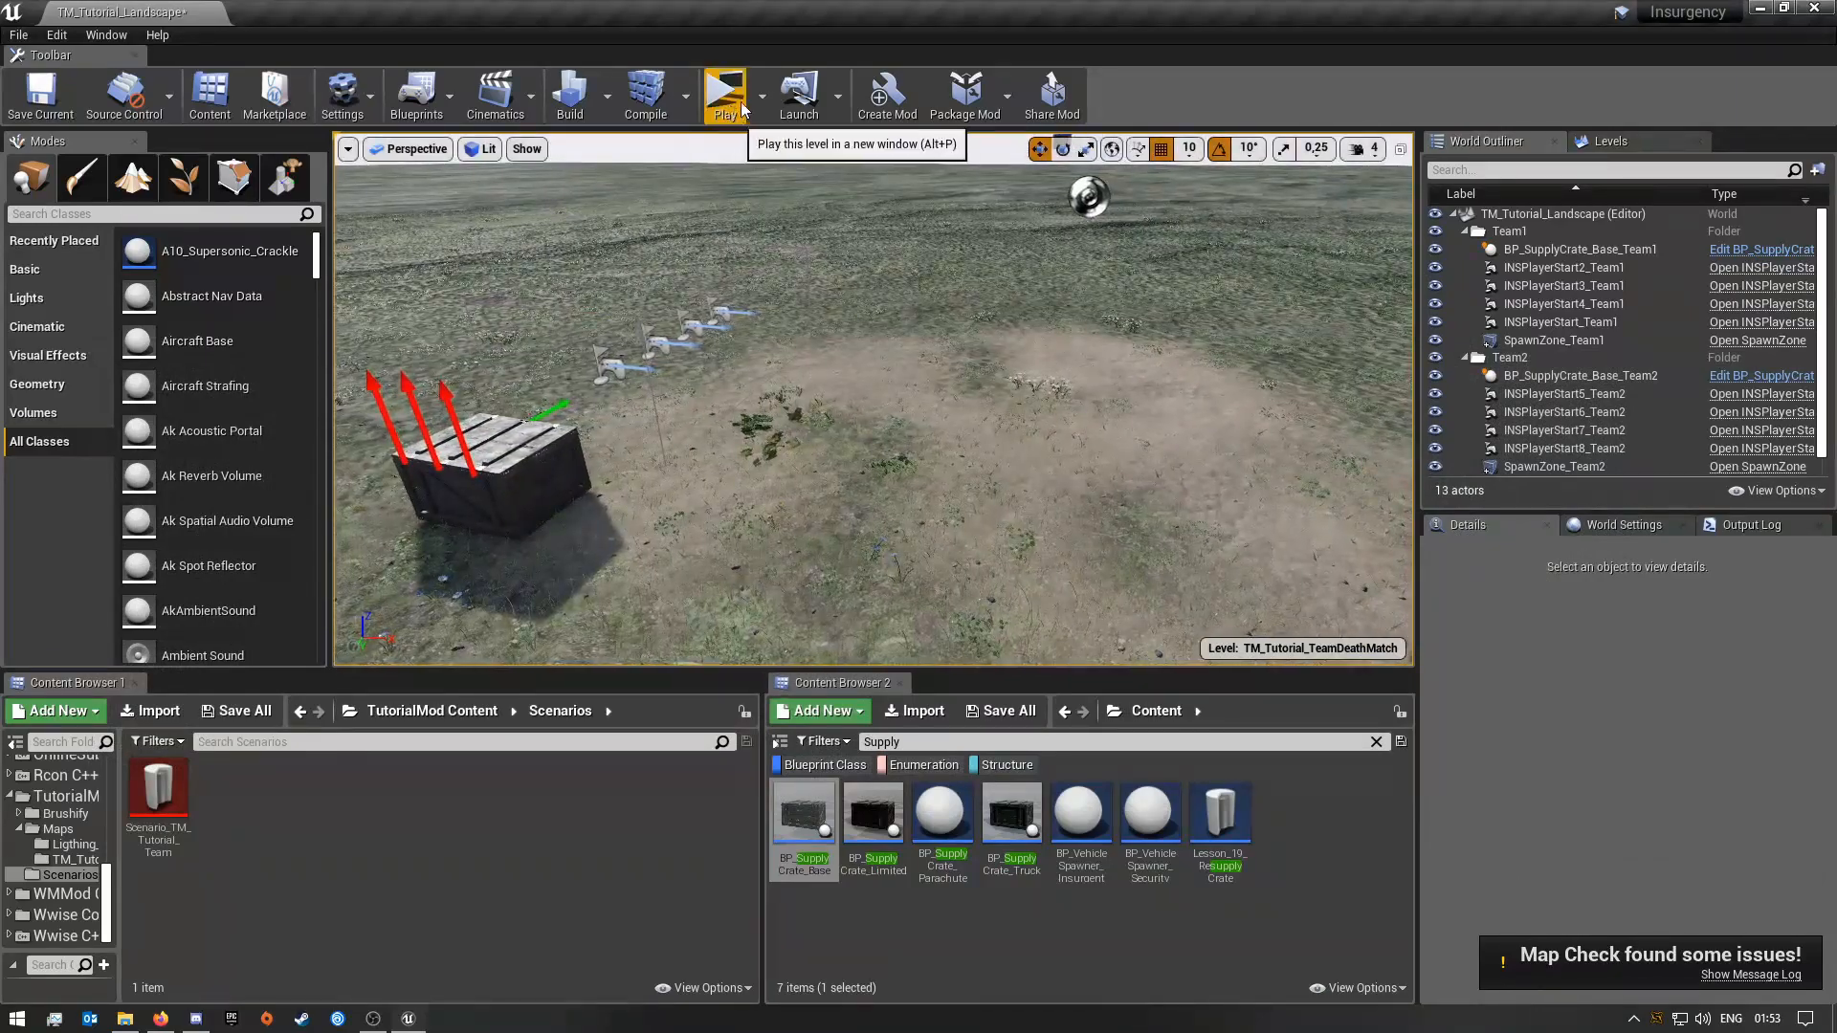
click(762, 95)
click(724, 109)
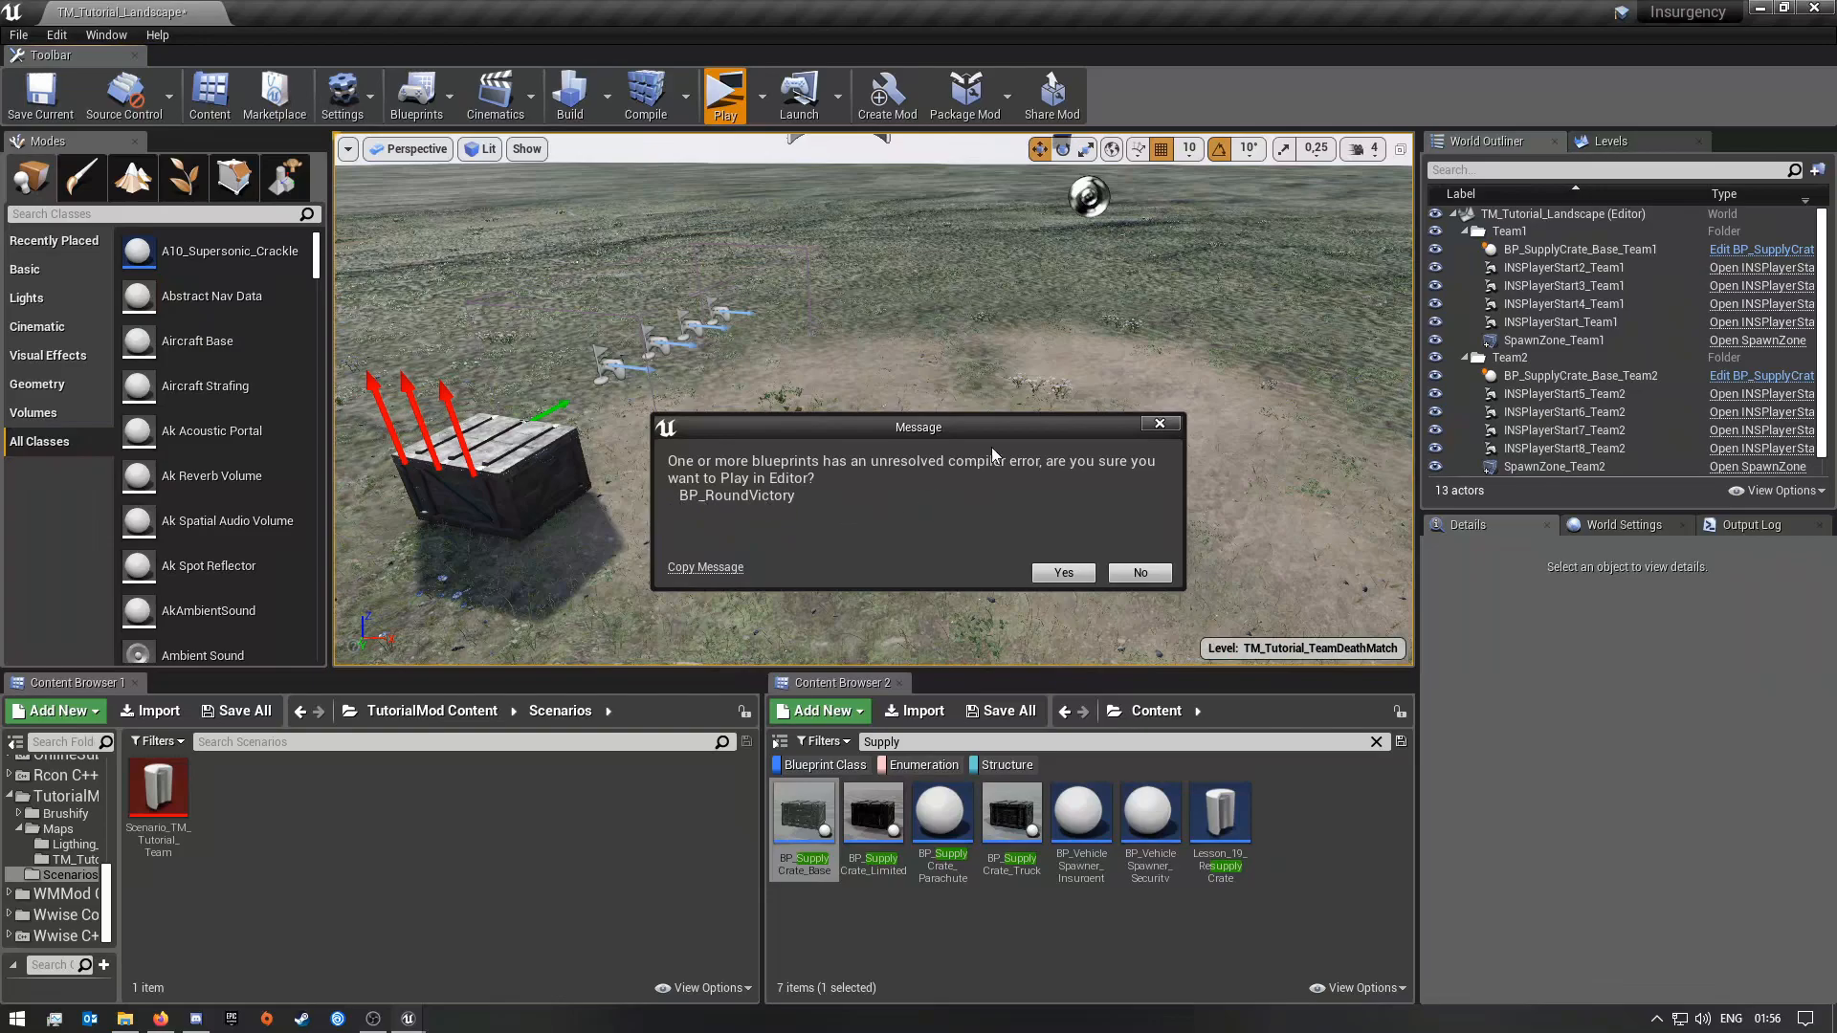
click(1064, 572)
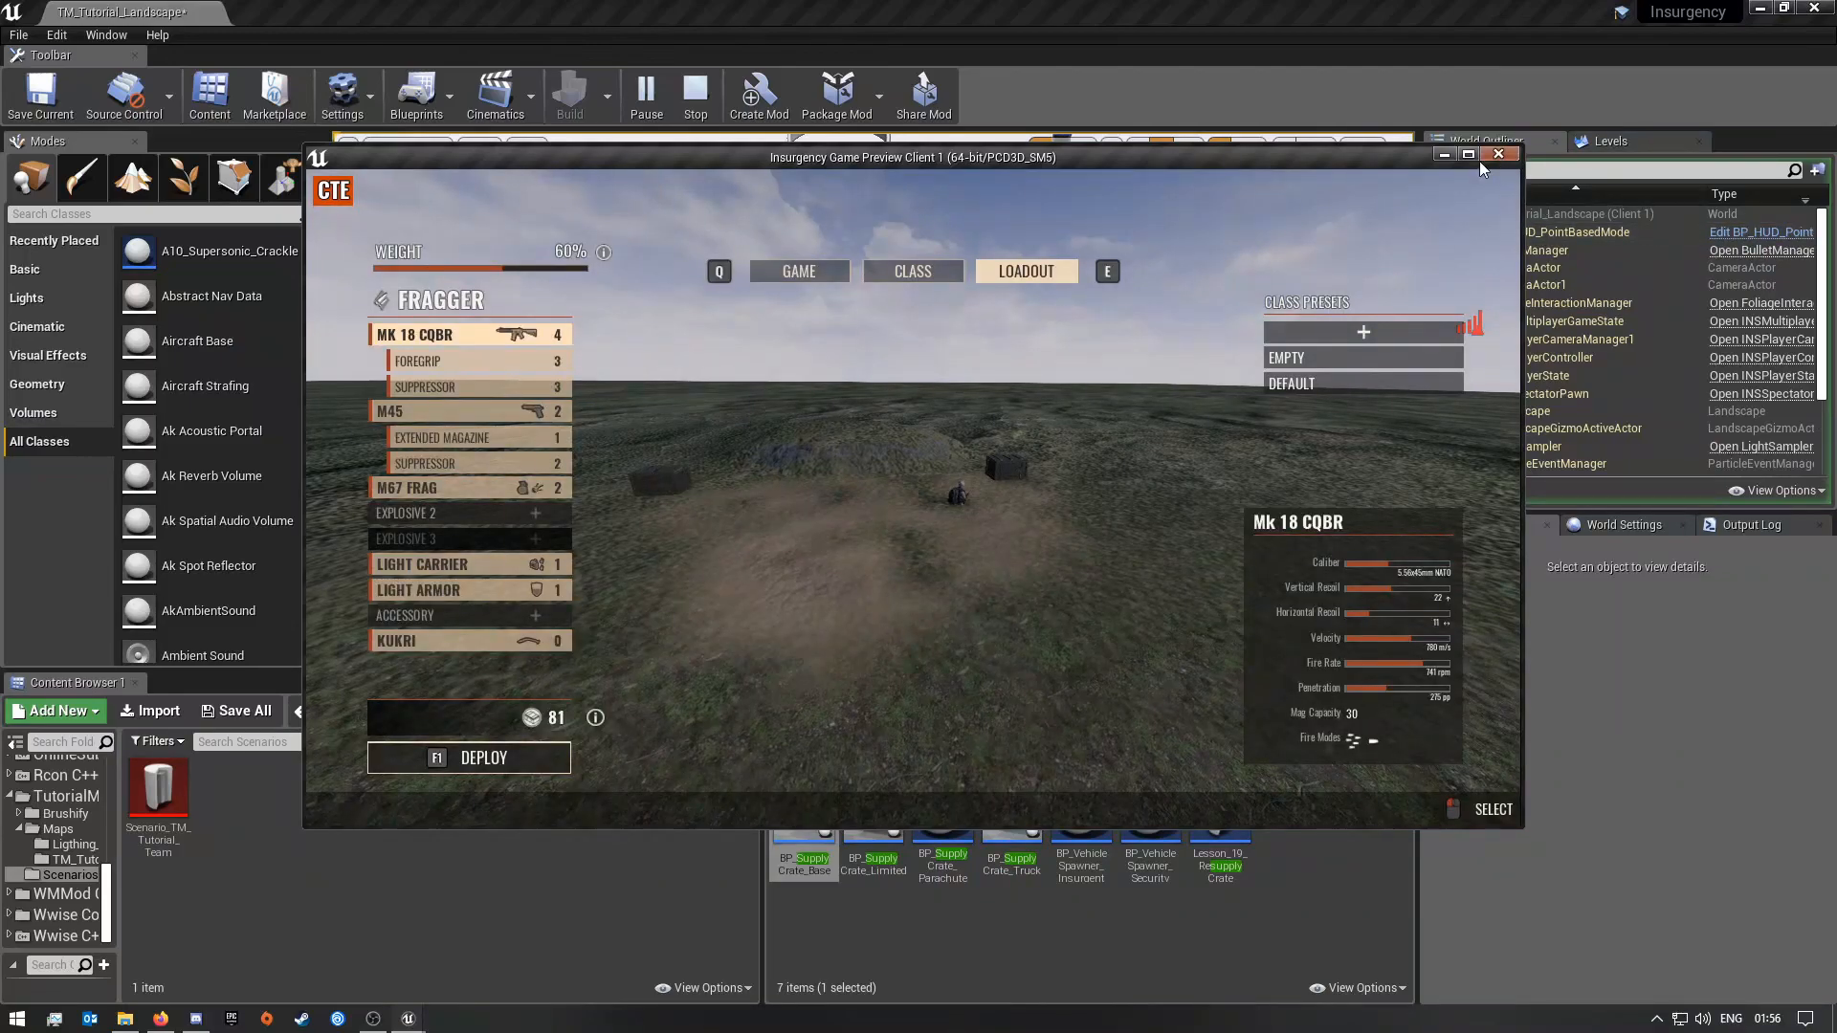
click(1470, 155)
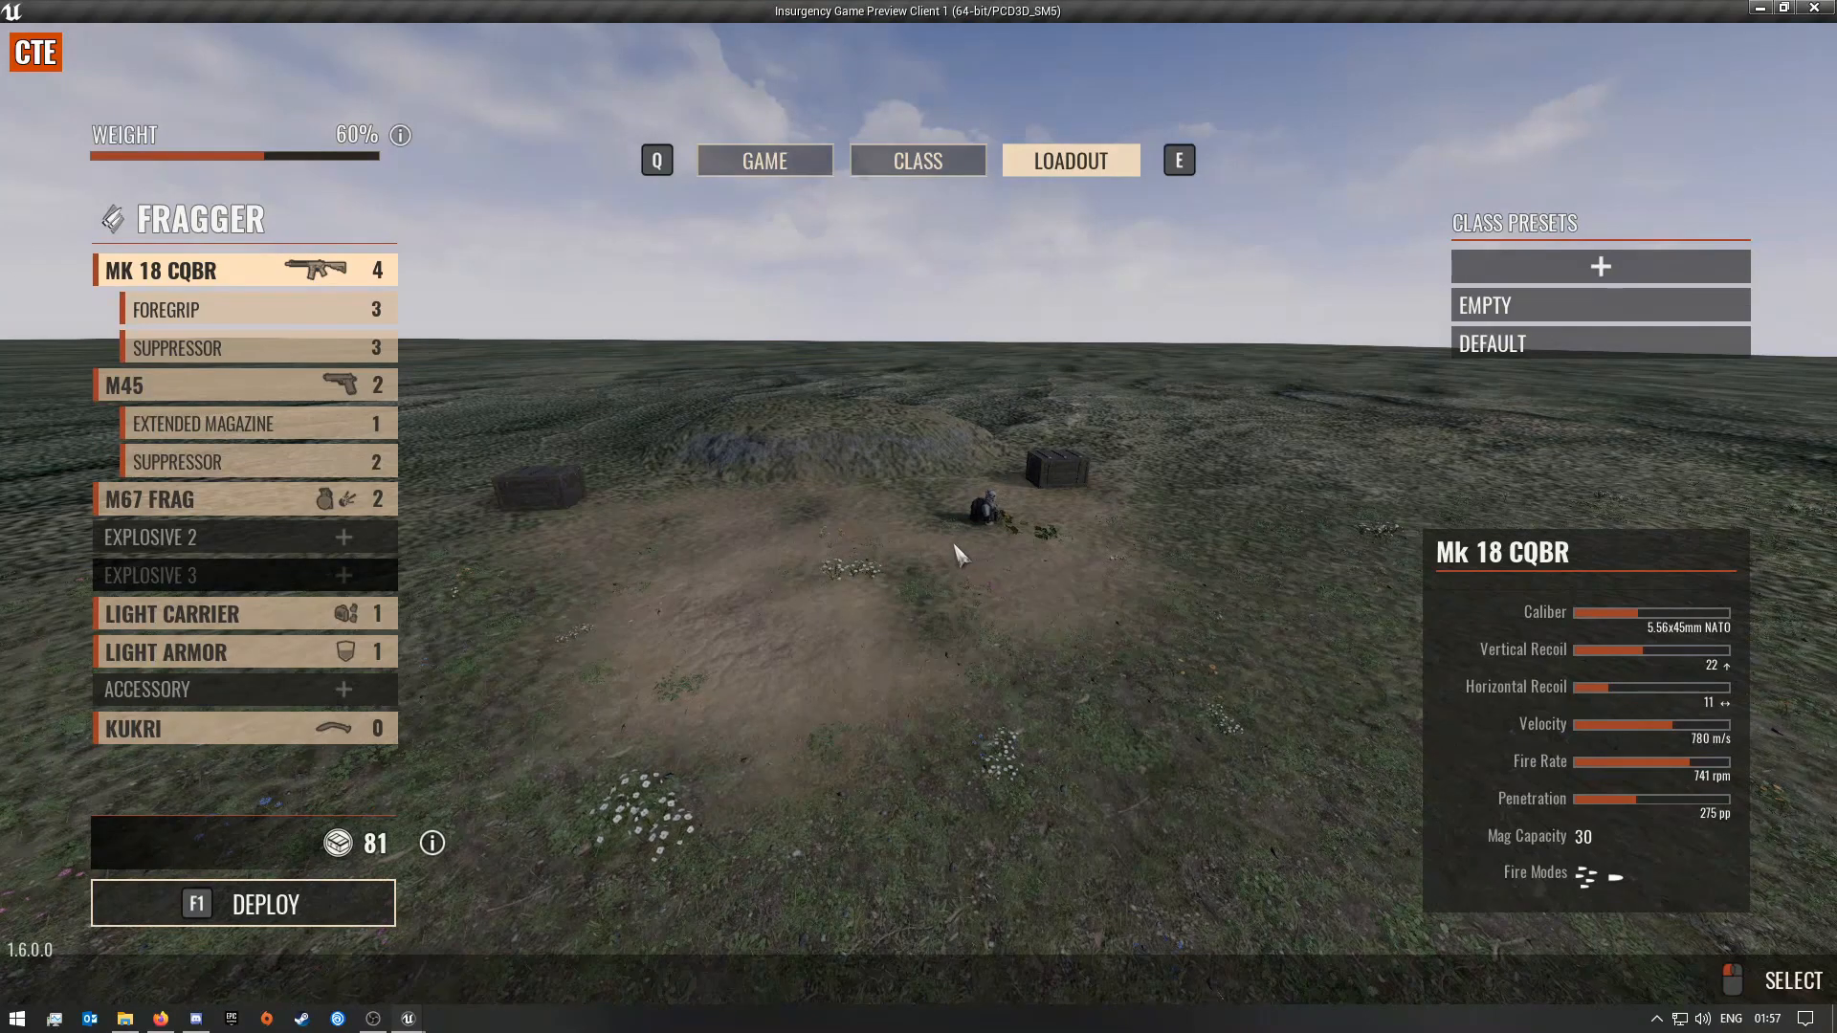
Step: Join the Security team in the preview's class selection
click(916, 158)
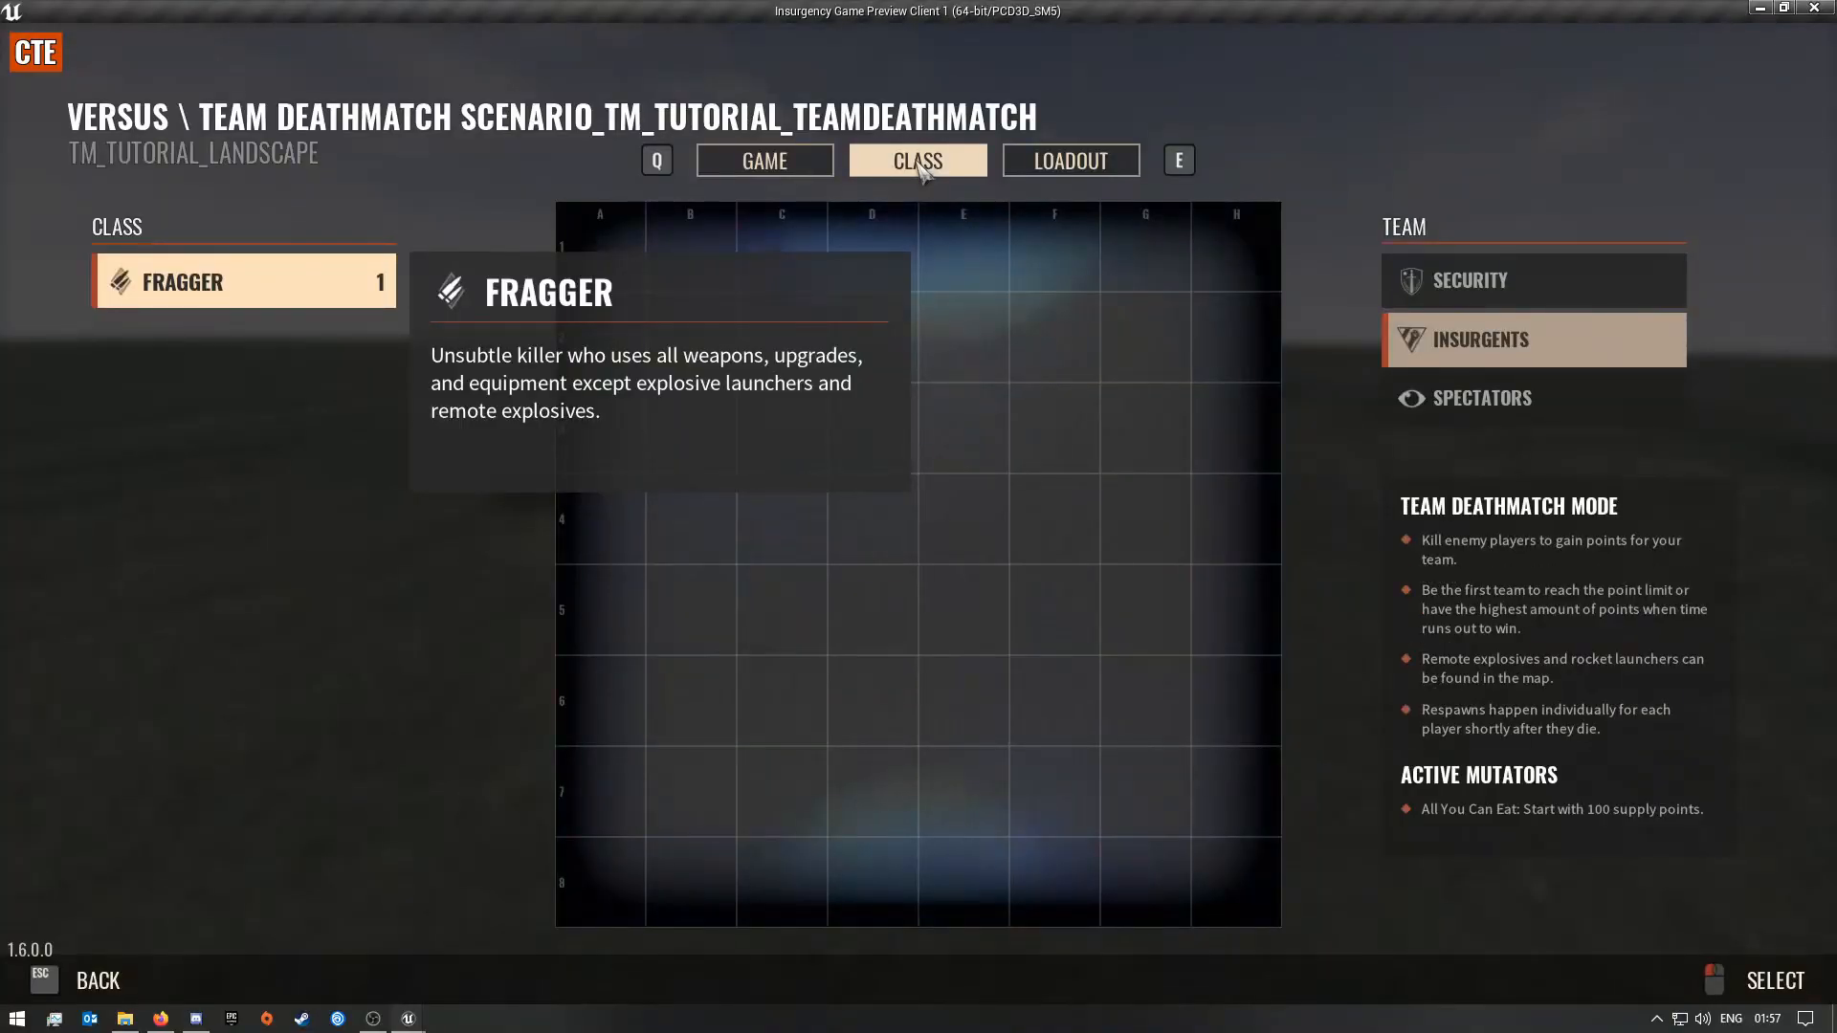
click(1510, 280)
click(1468, 351)
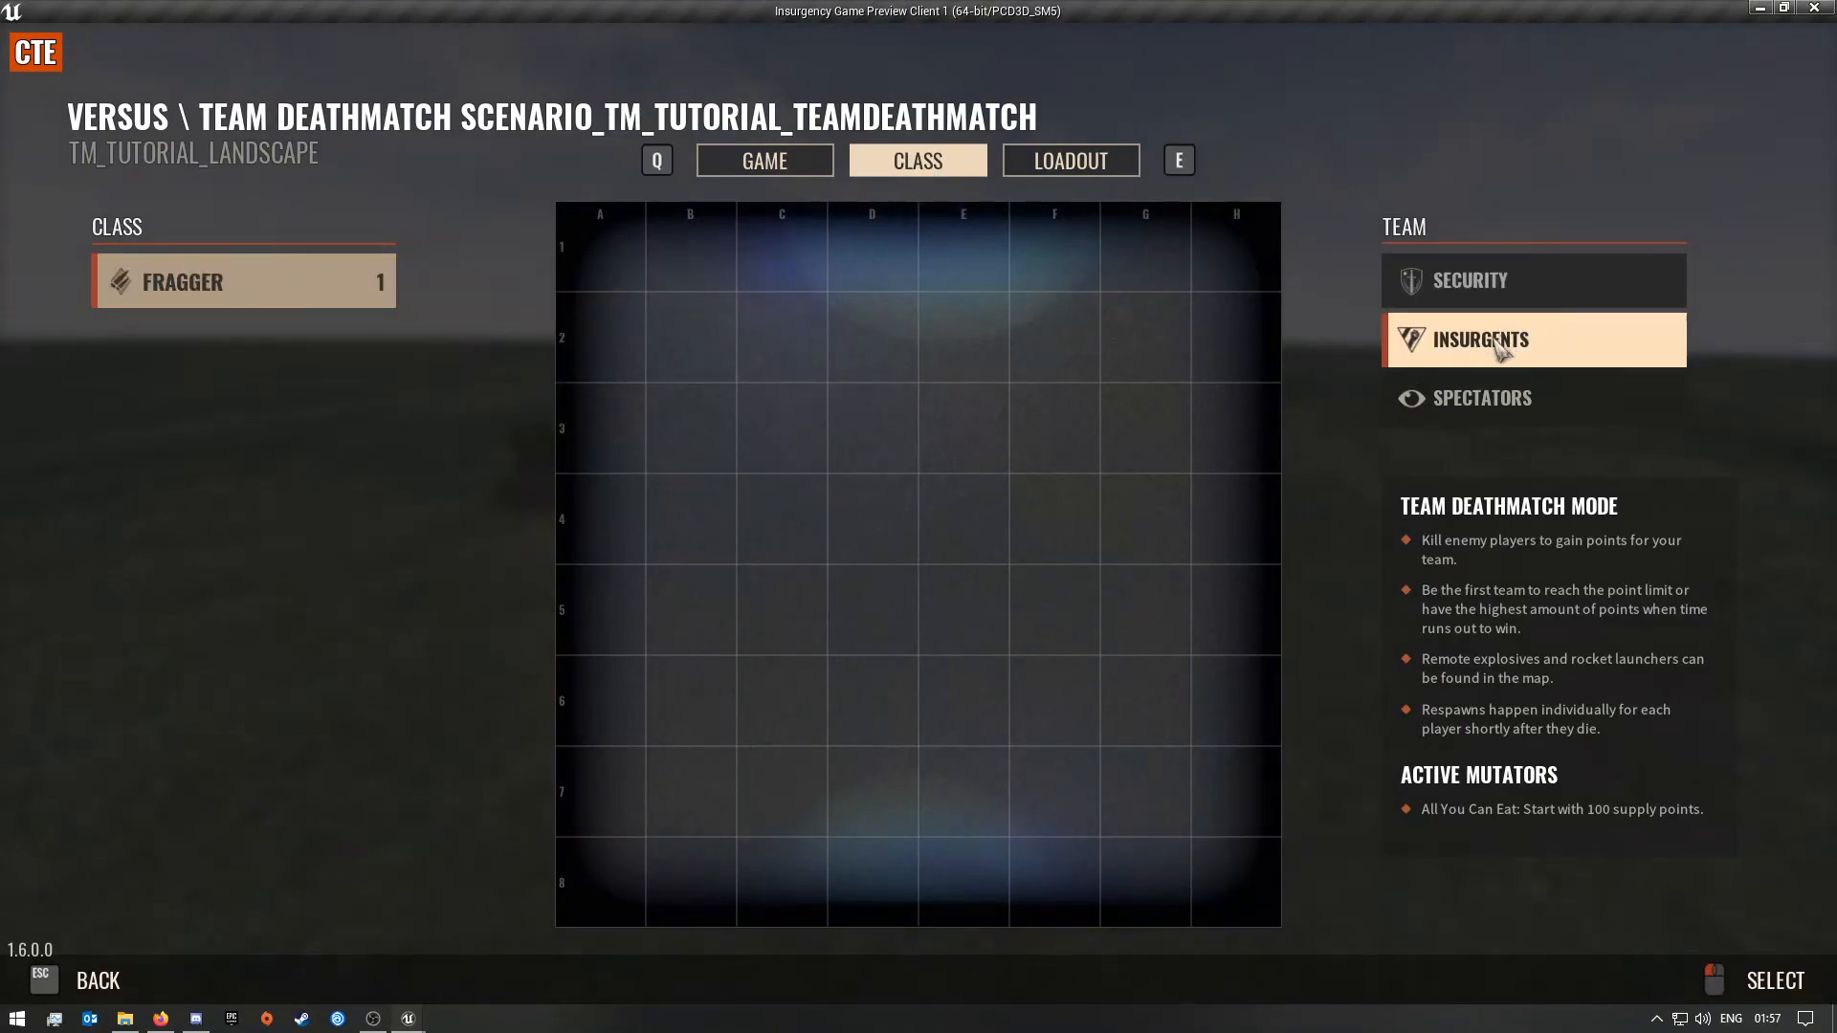
click(1469, 285)
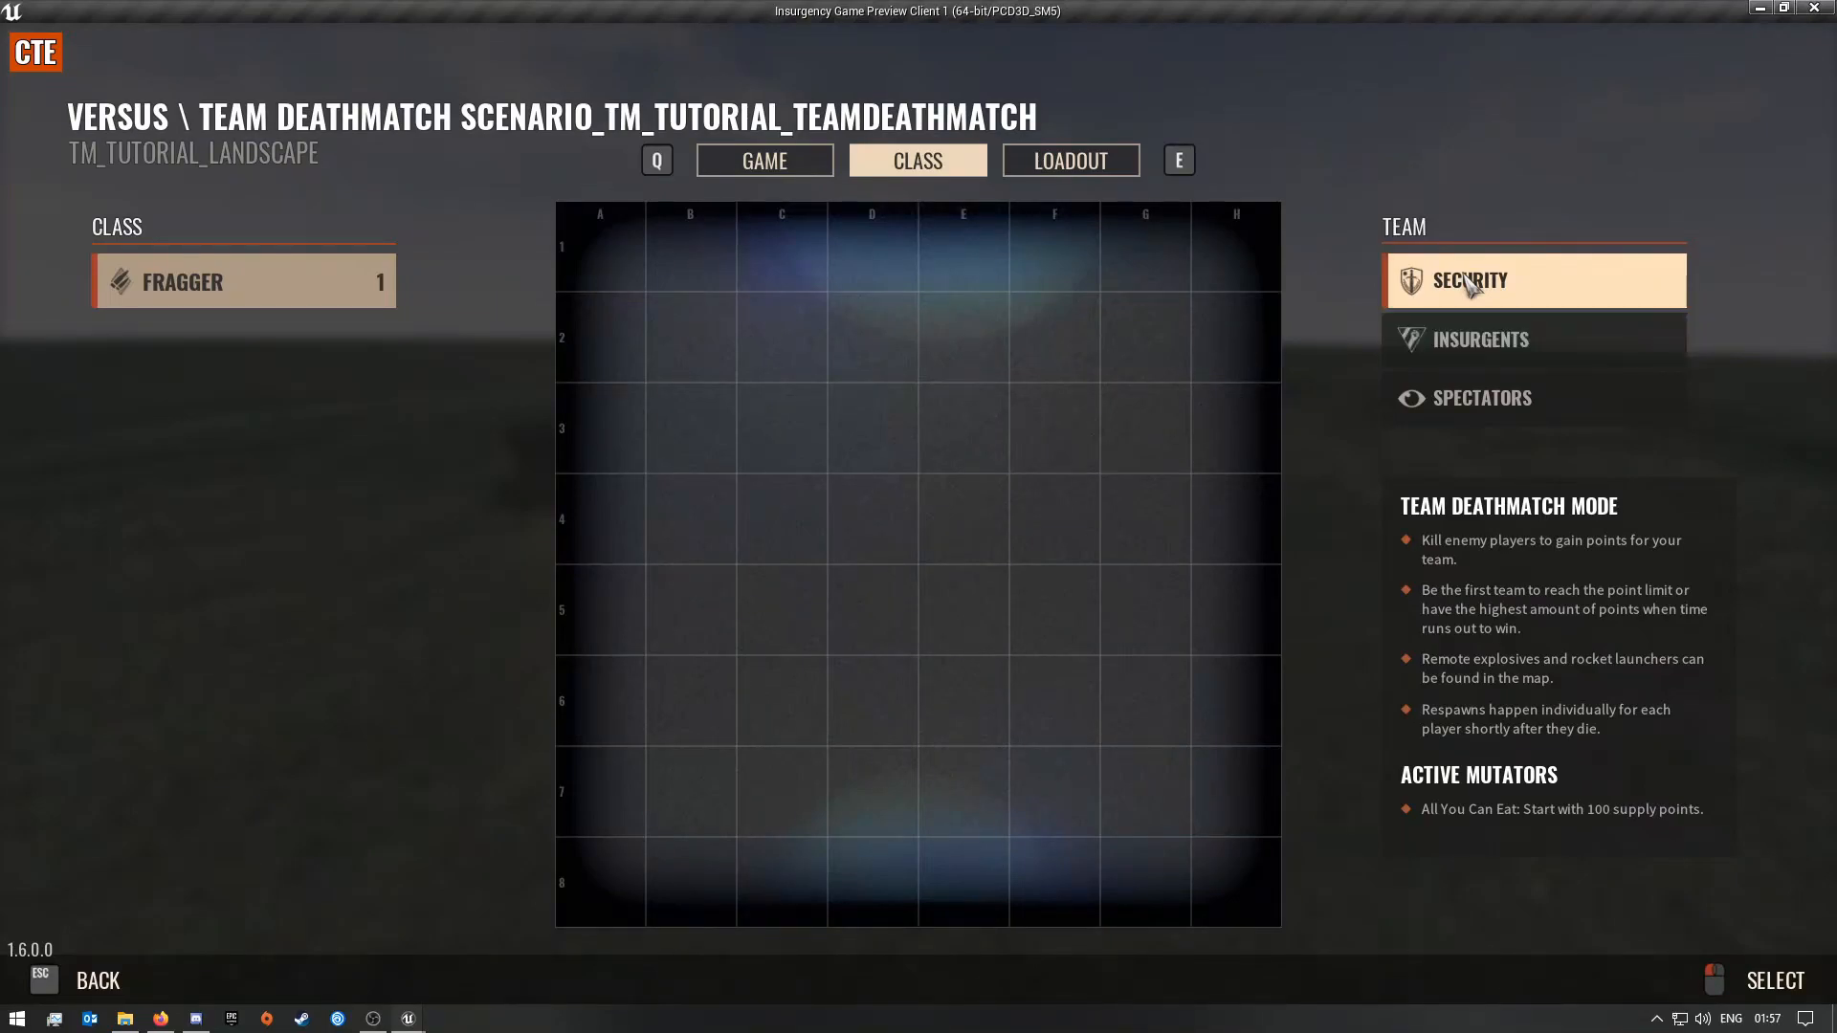
Step: Review the Fragger class loadout and deploy into the Team Deathmatch game
click(1116, 167)
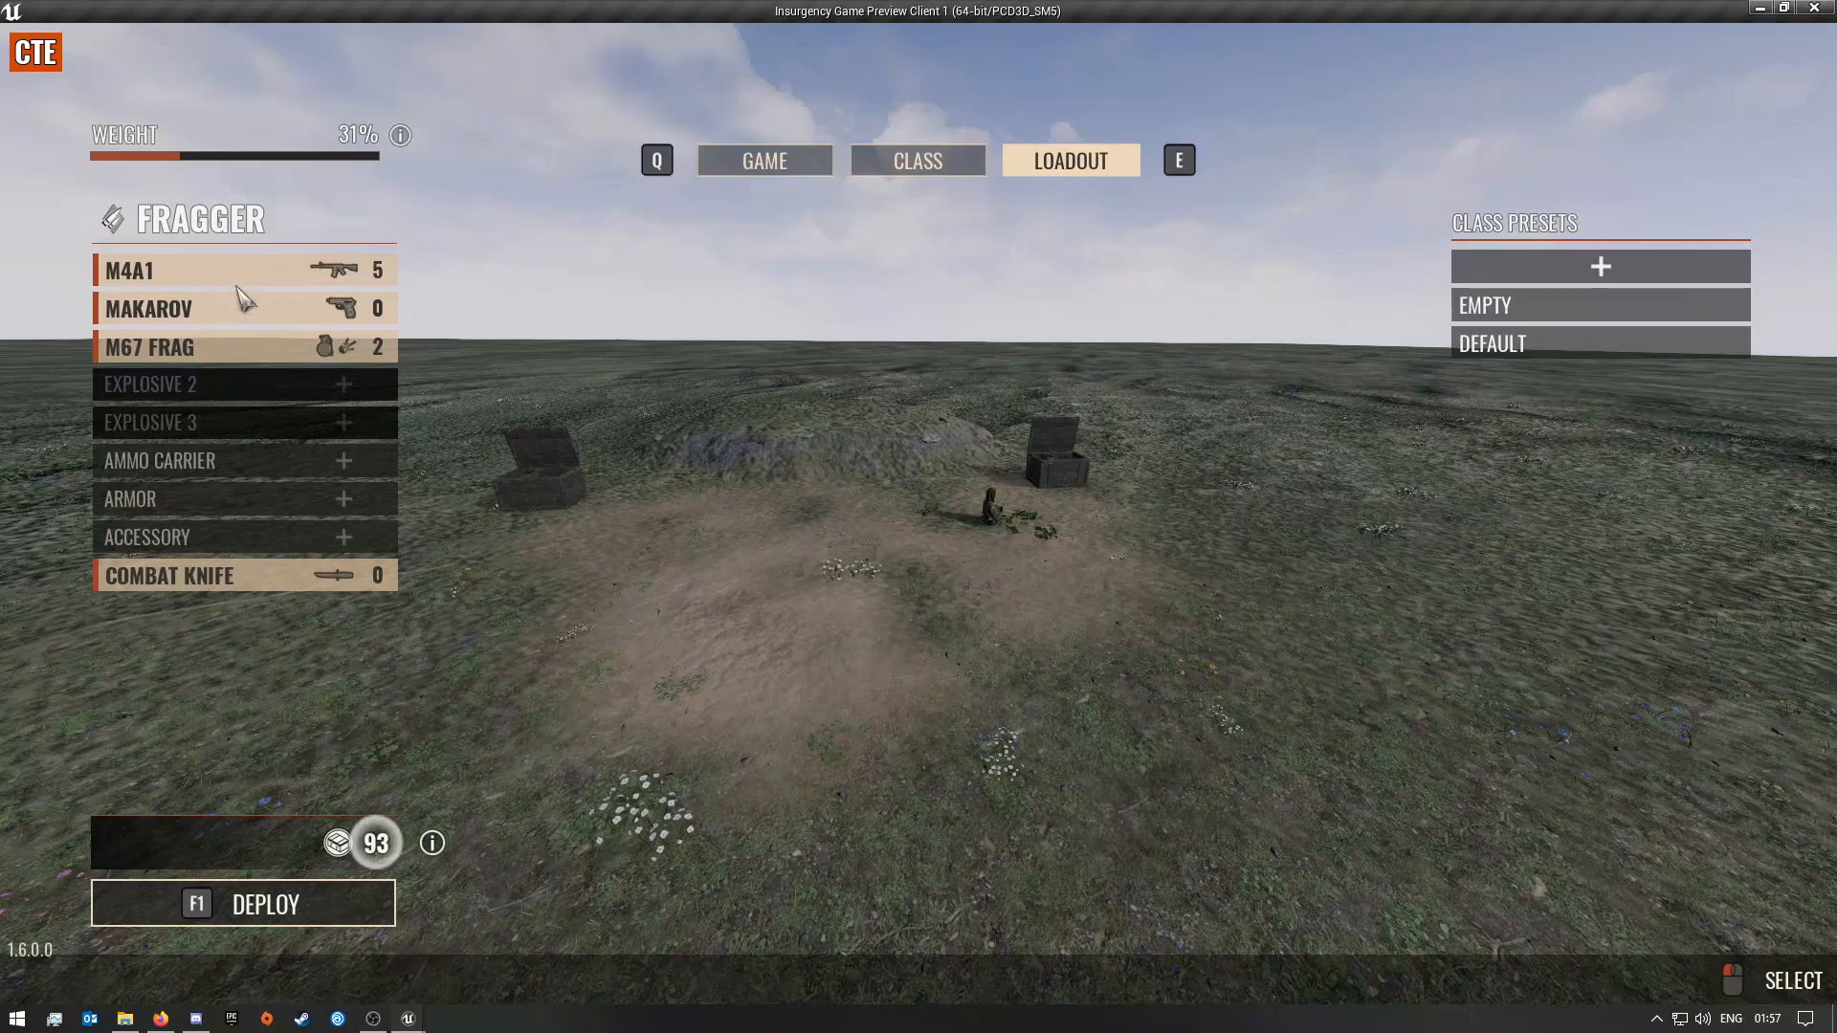
click(220, 422)
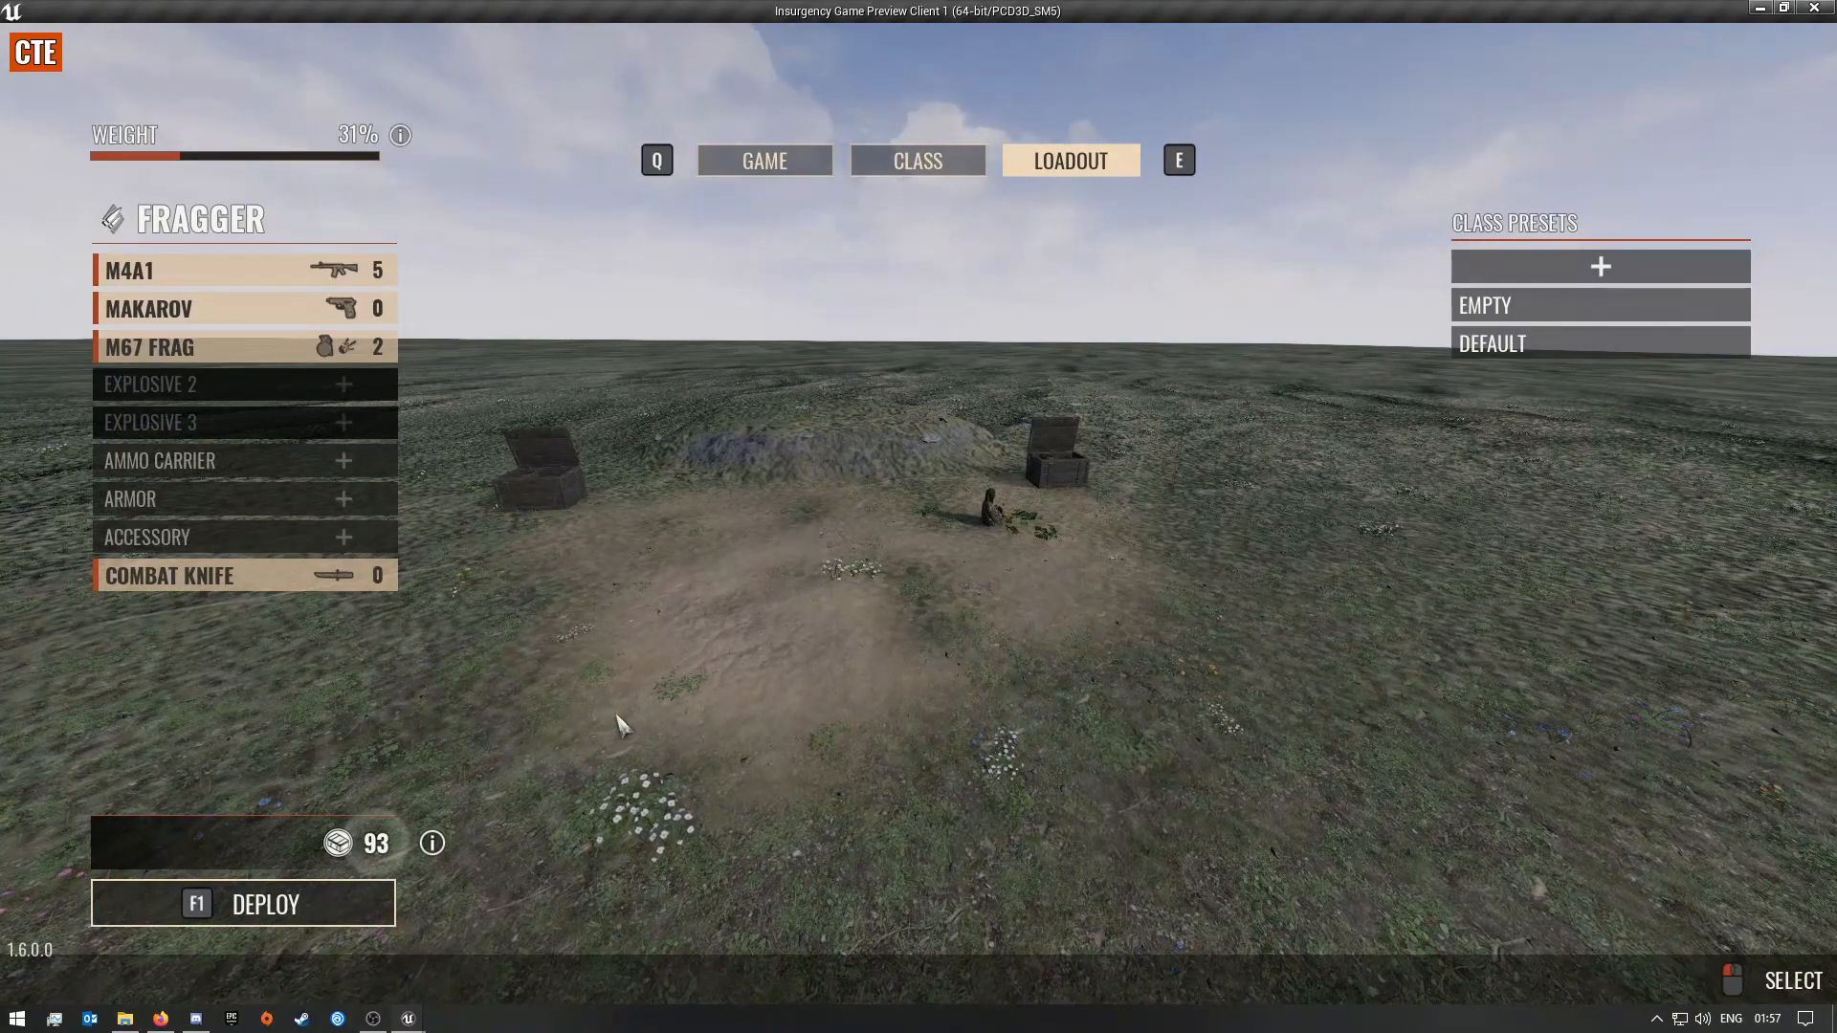
click(330, 908)
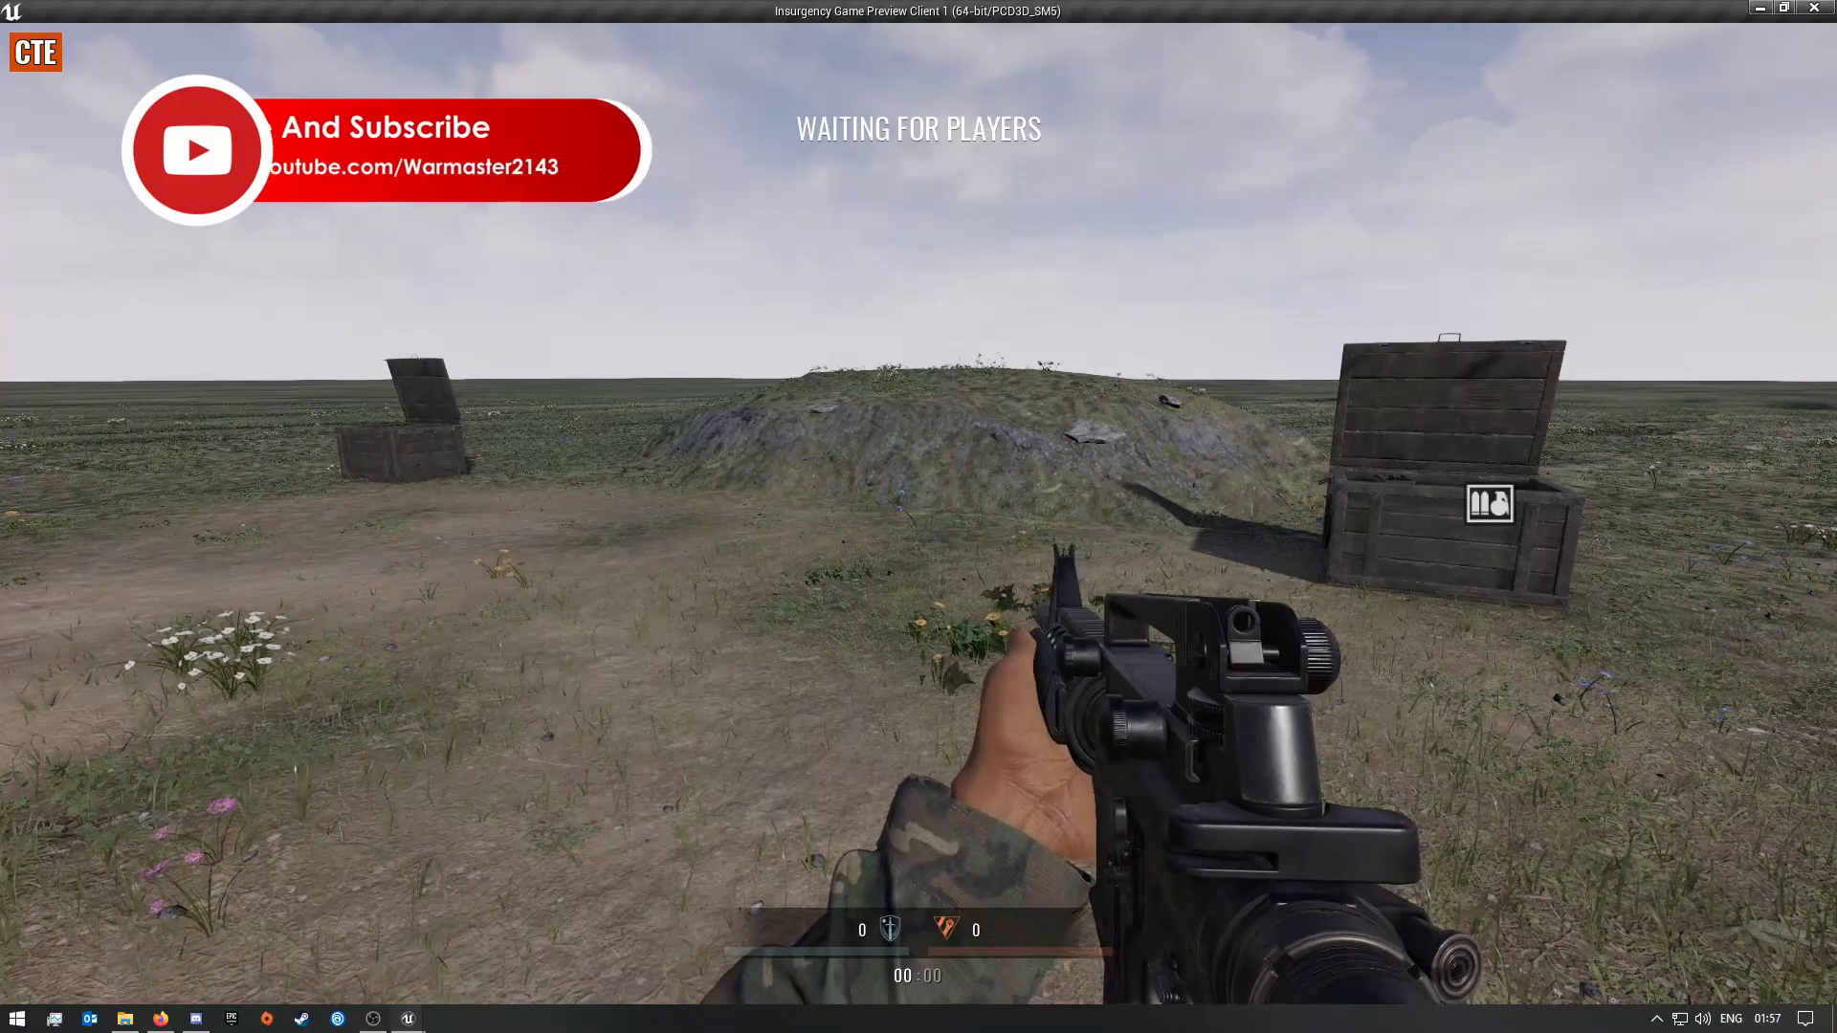
Step: Walk around the map past the supply crates and over the mound to examine the scenario in play
key(w)
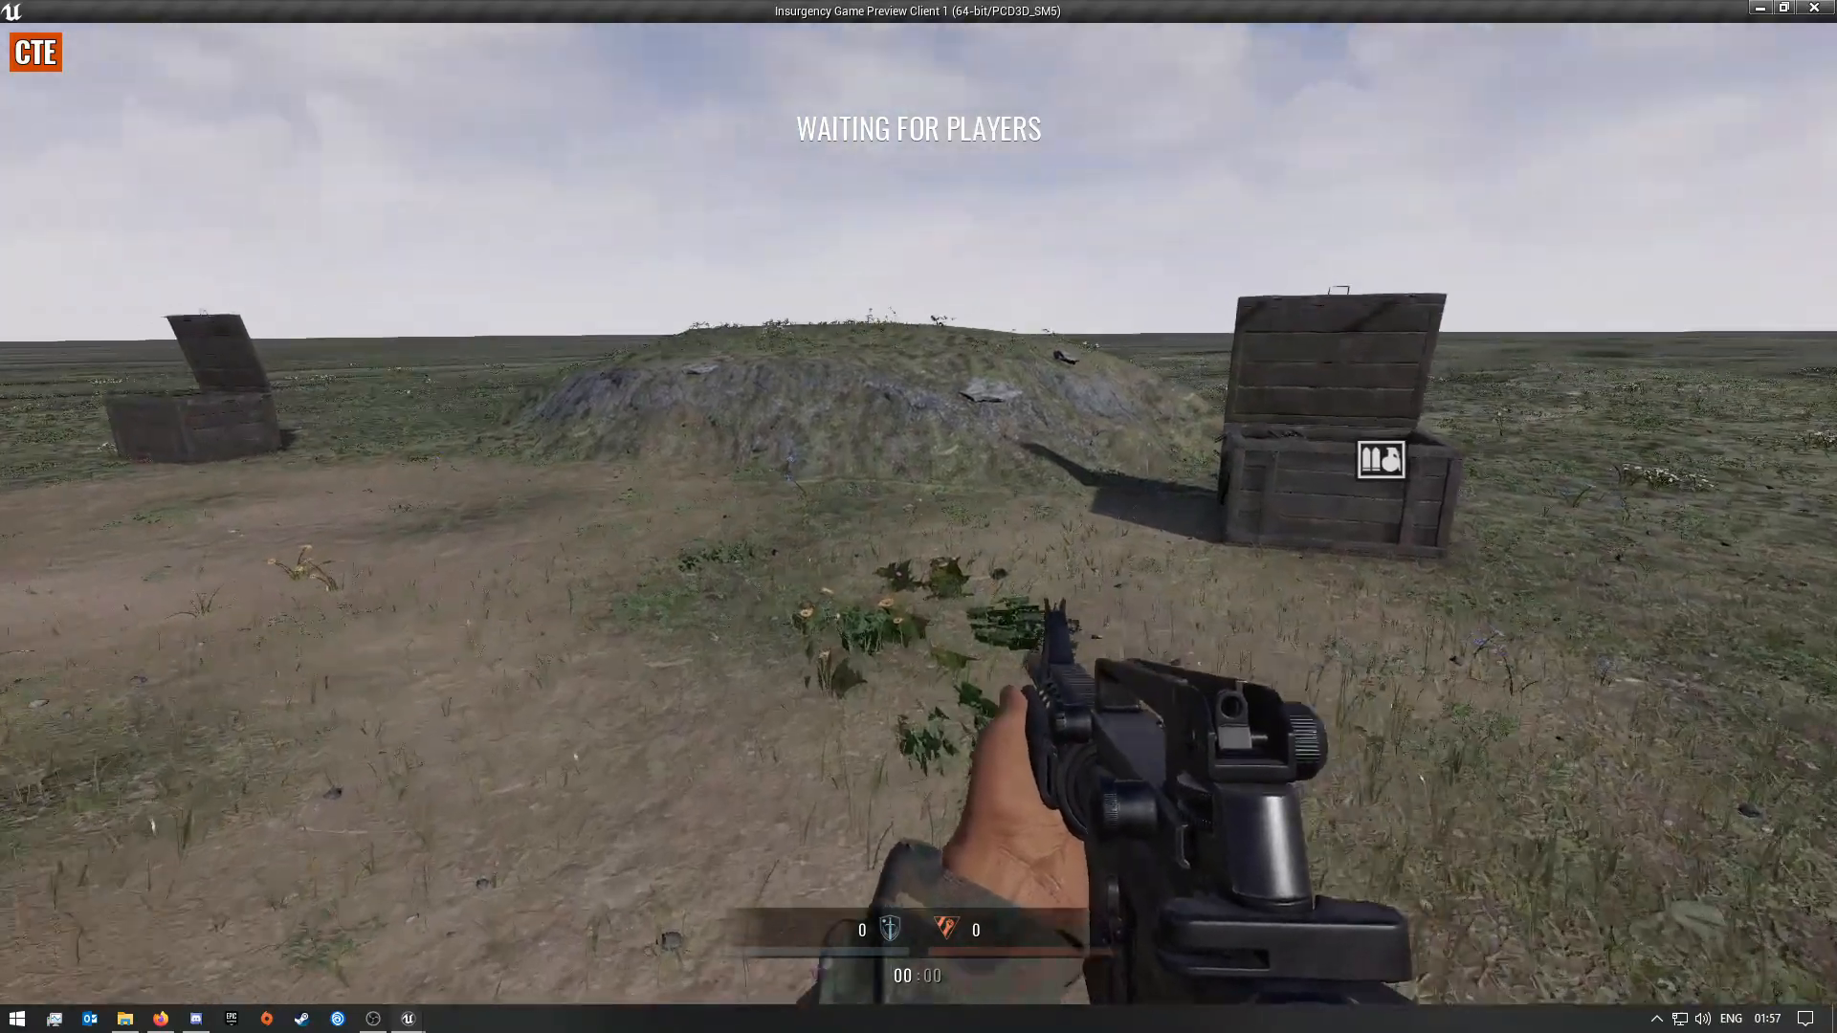
key(s)
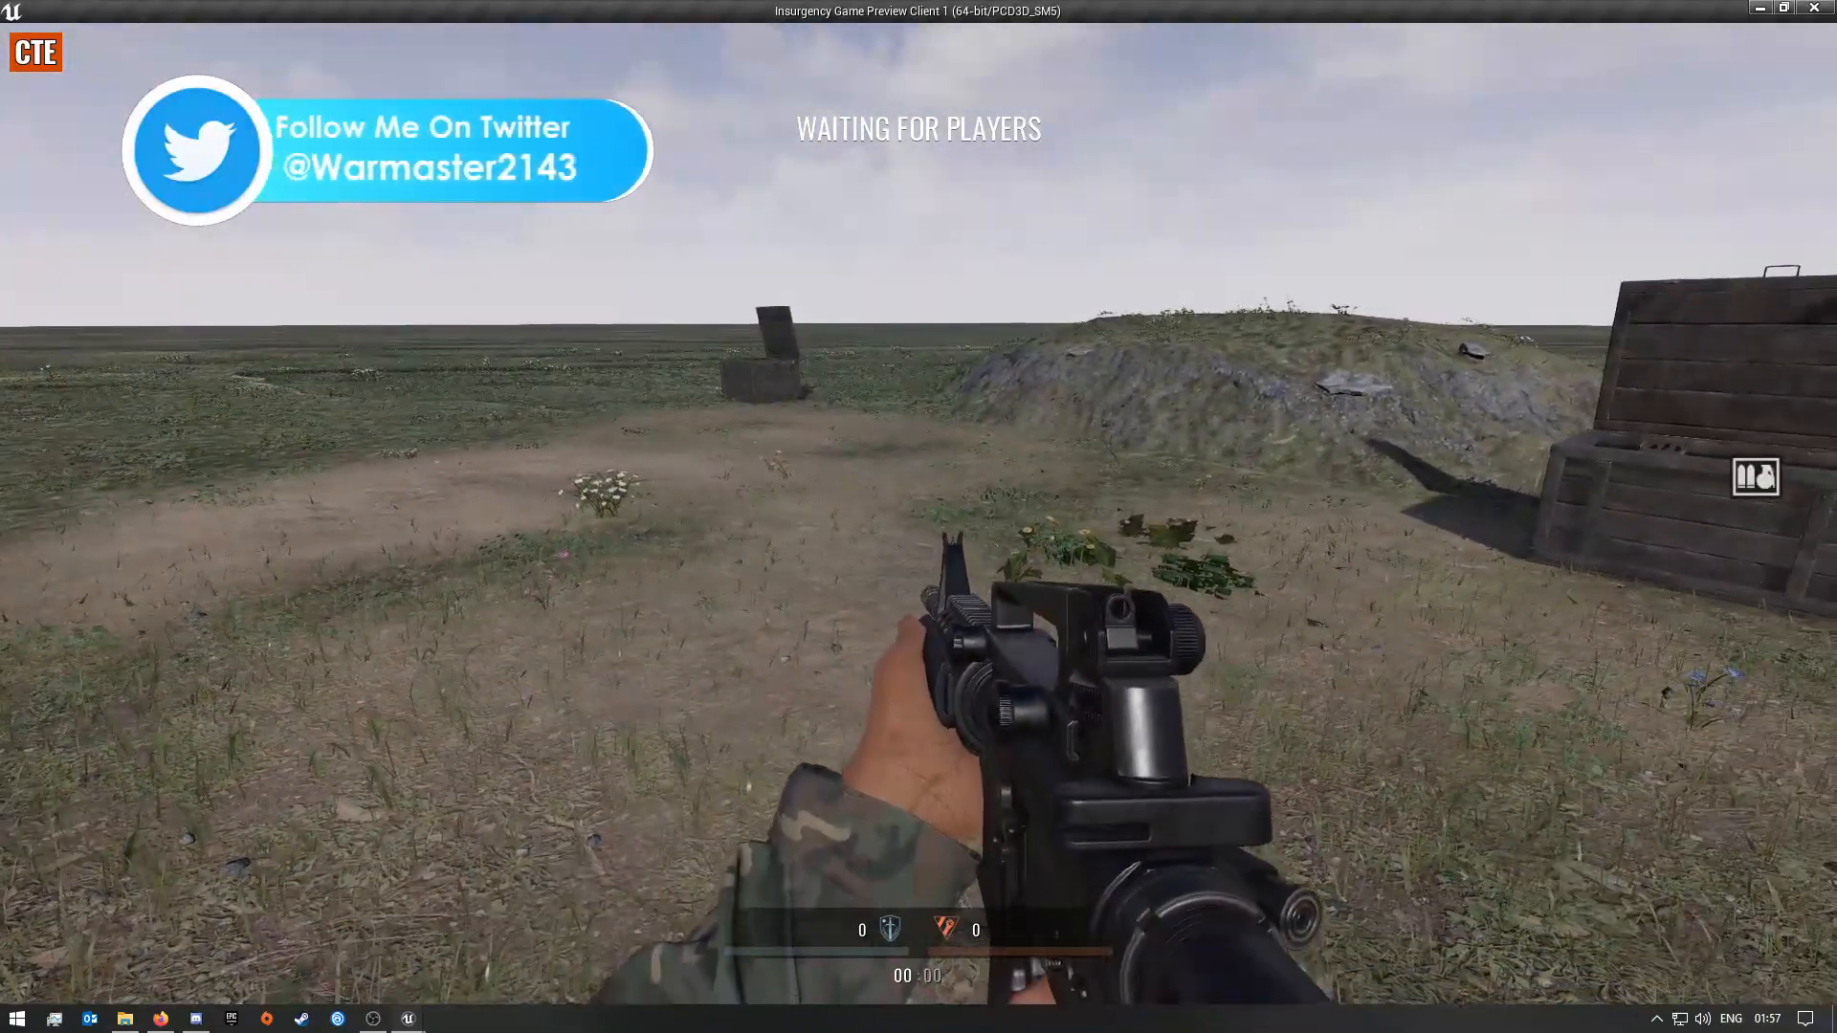
key(w)
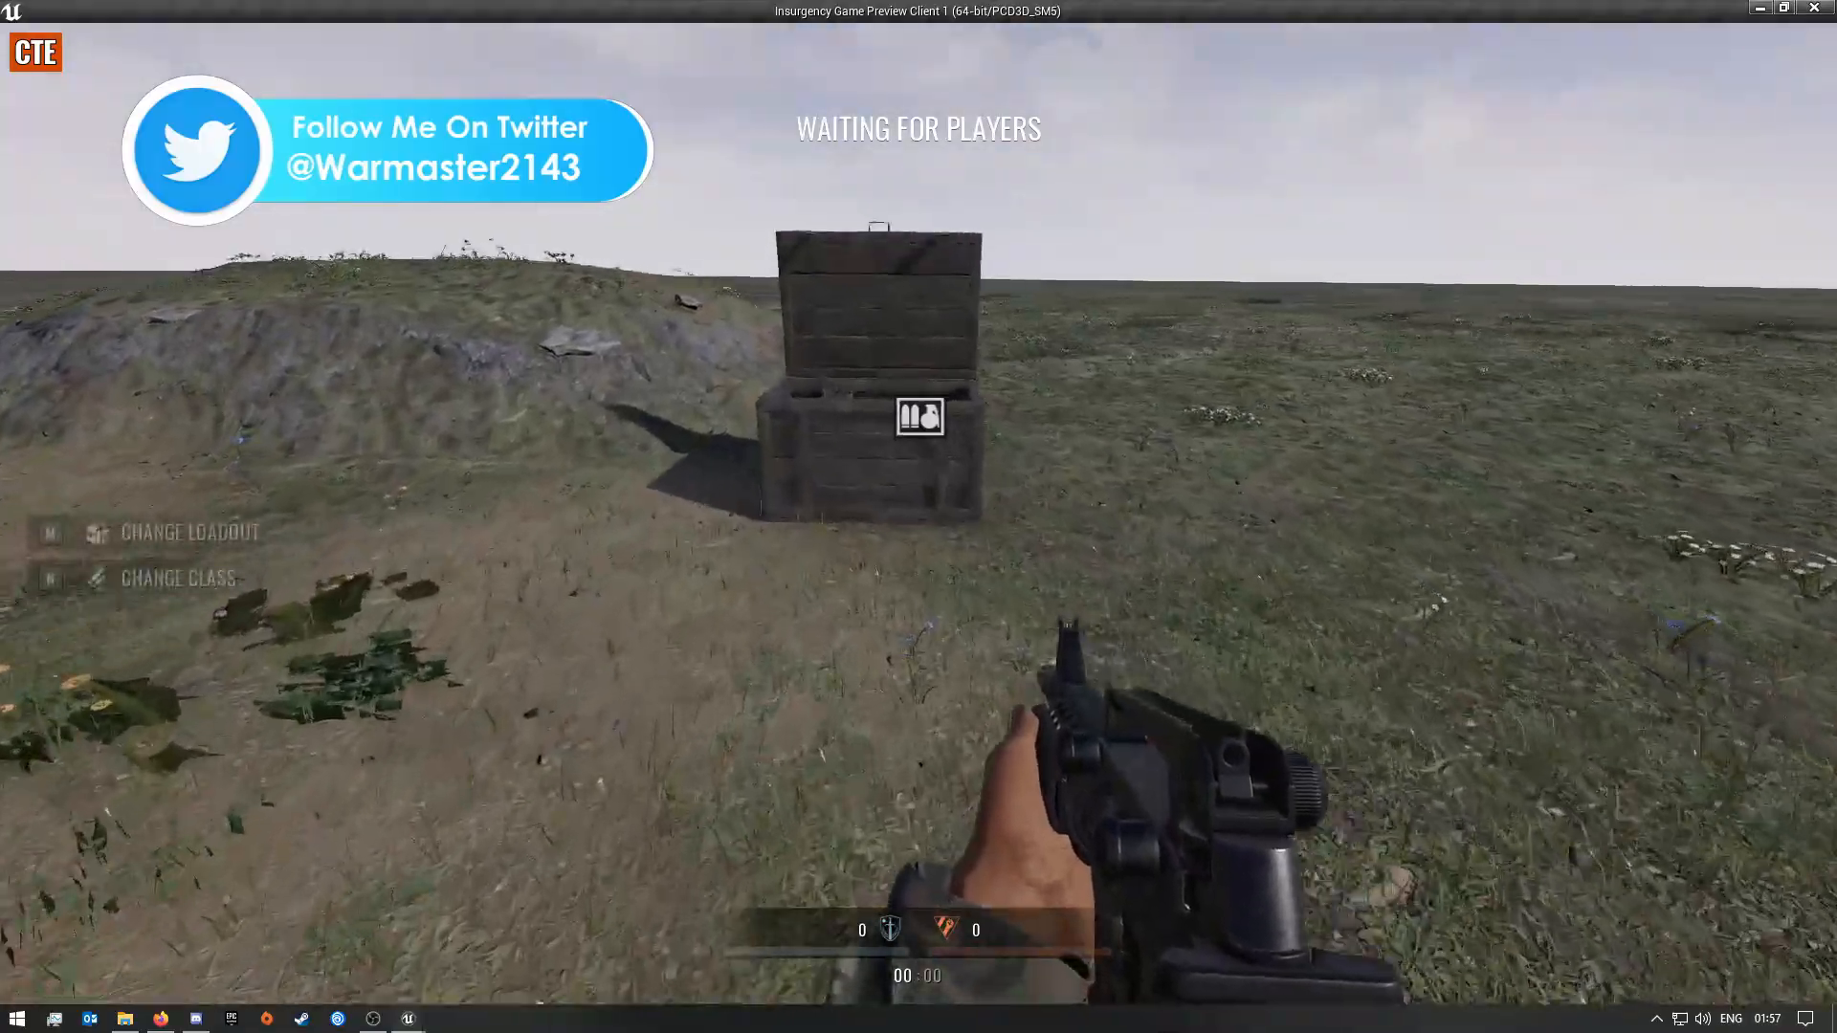
key(w)
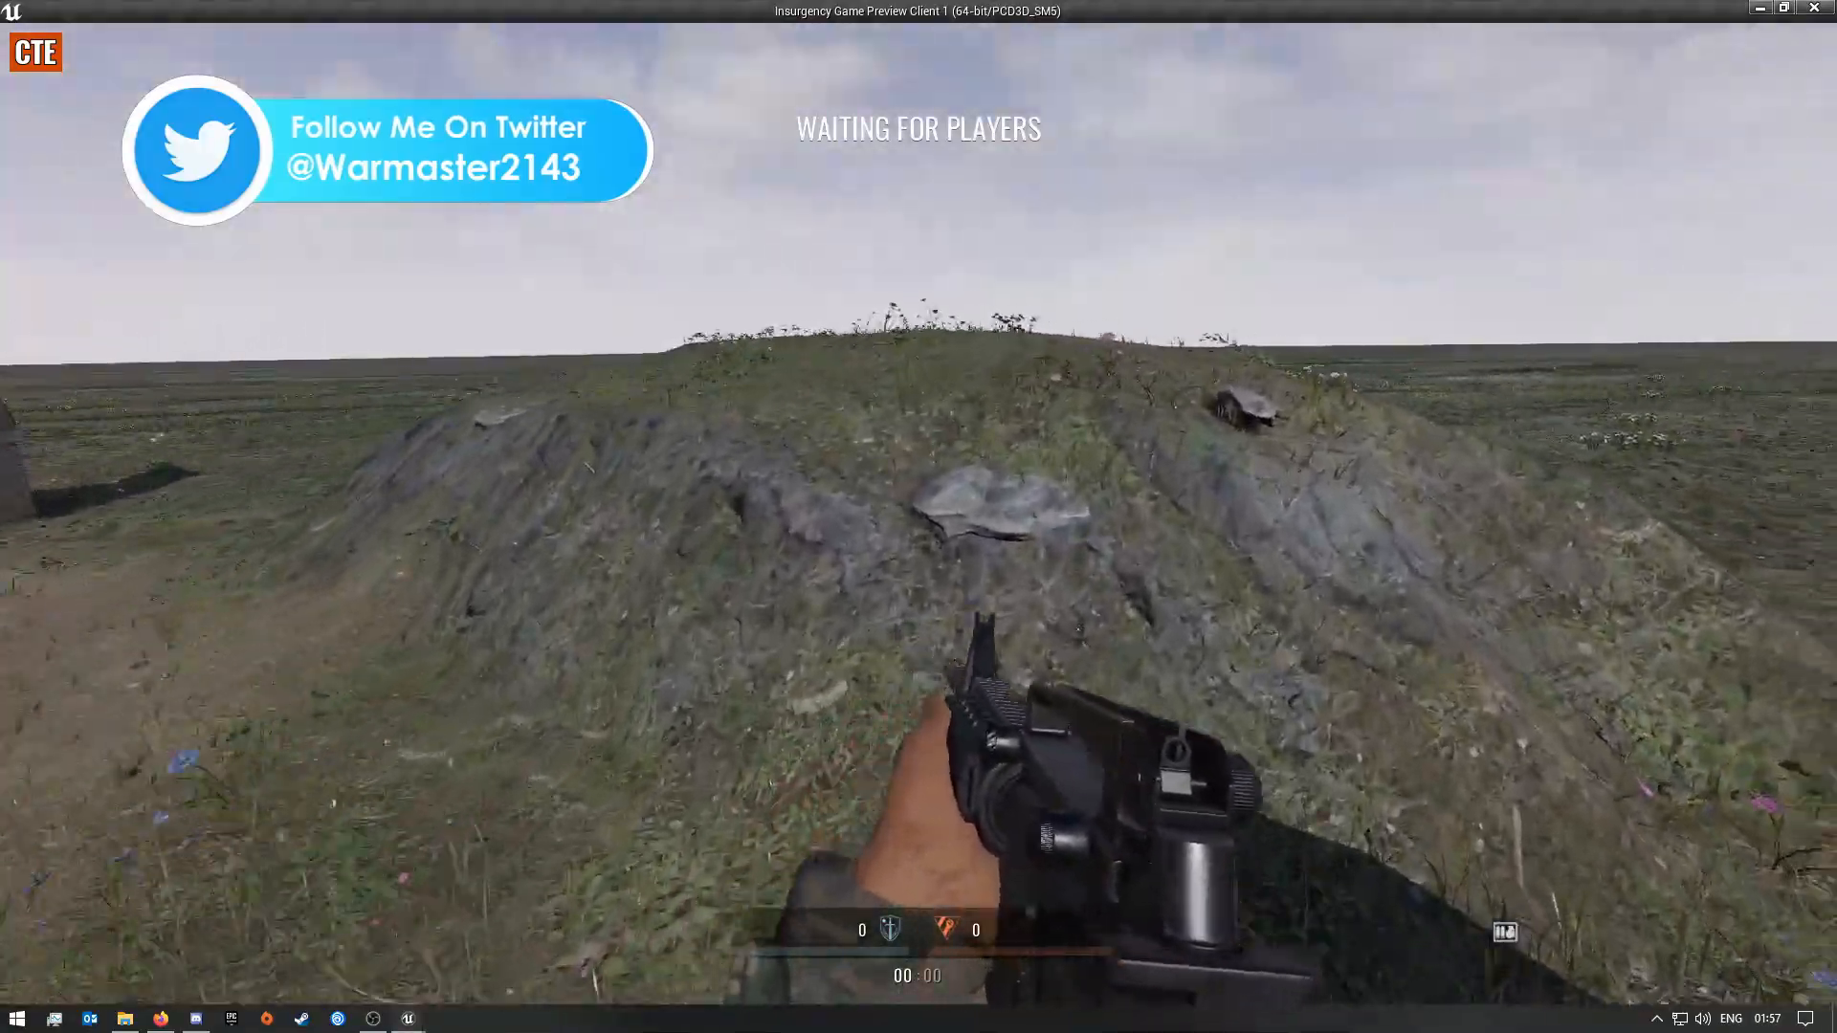
key(w)
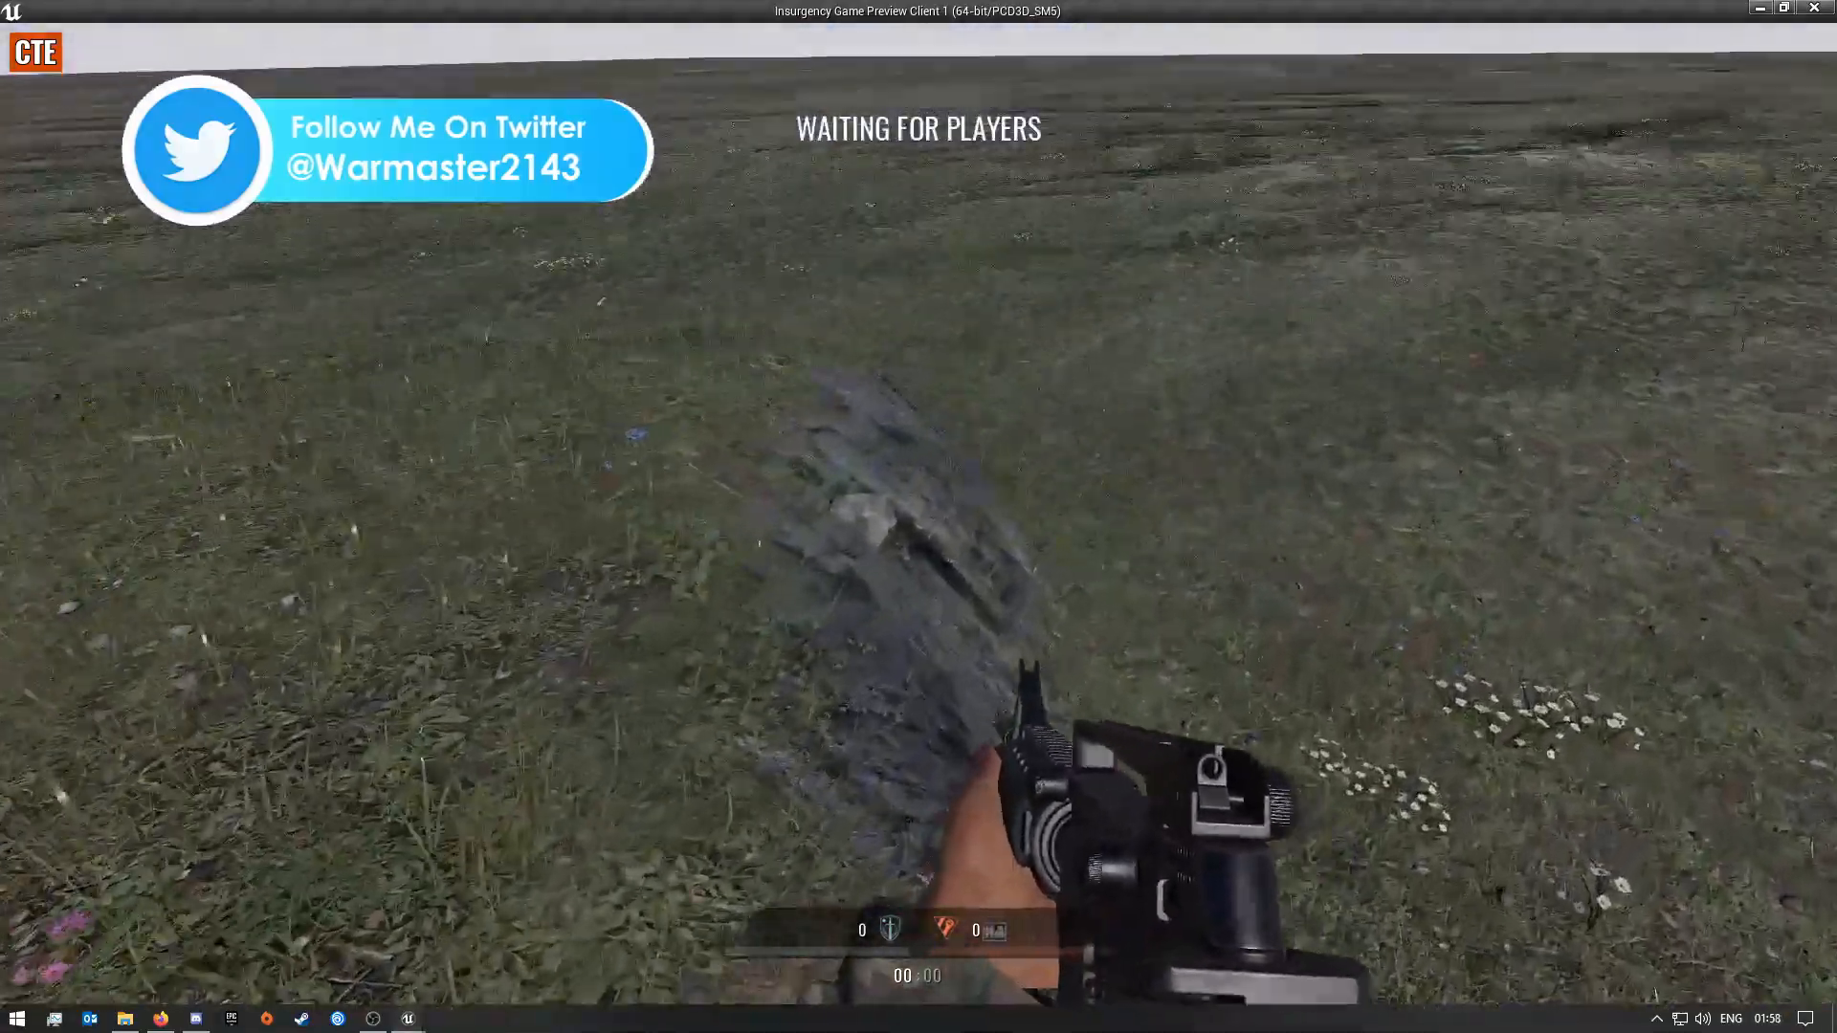
key(w)
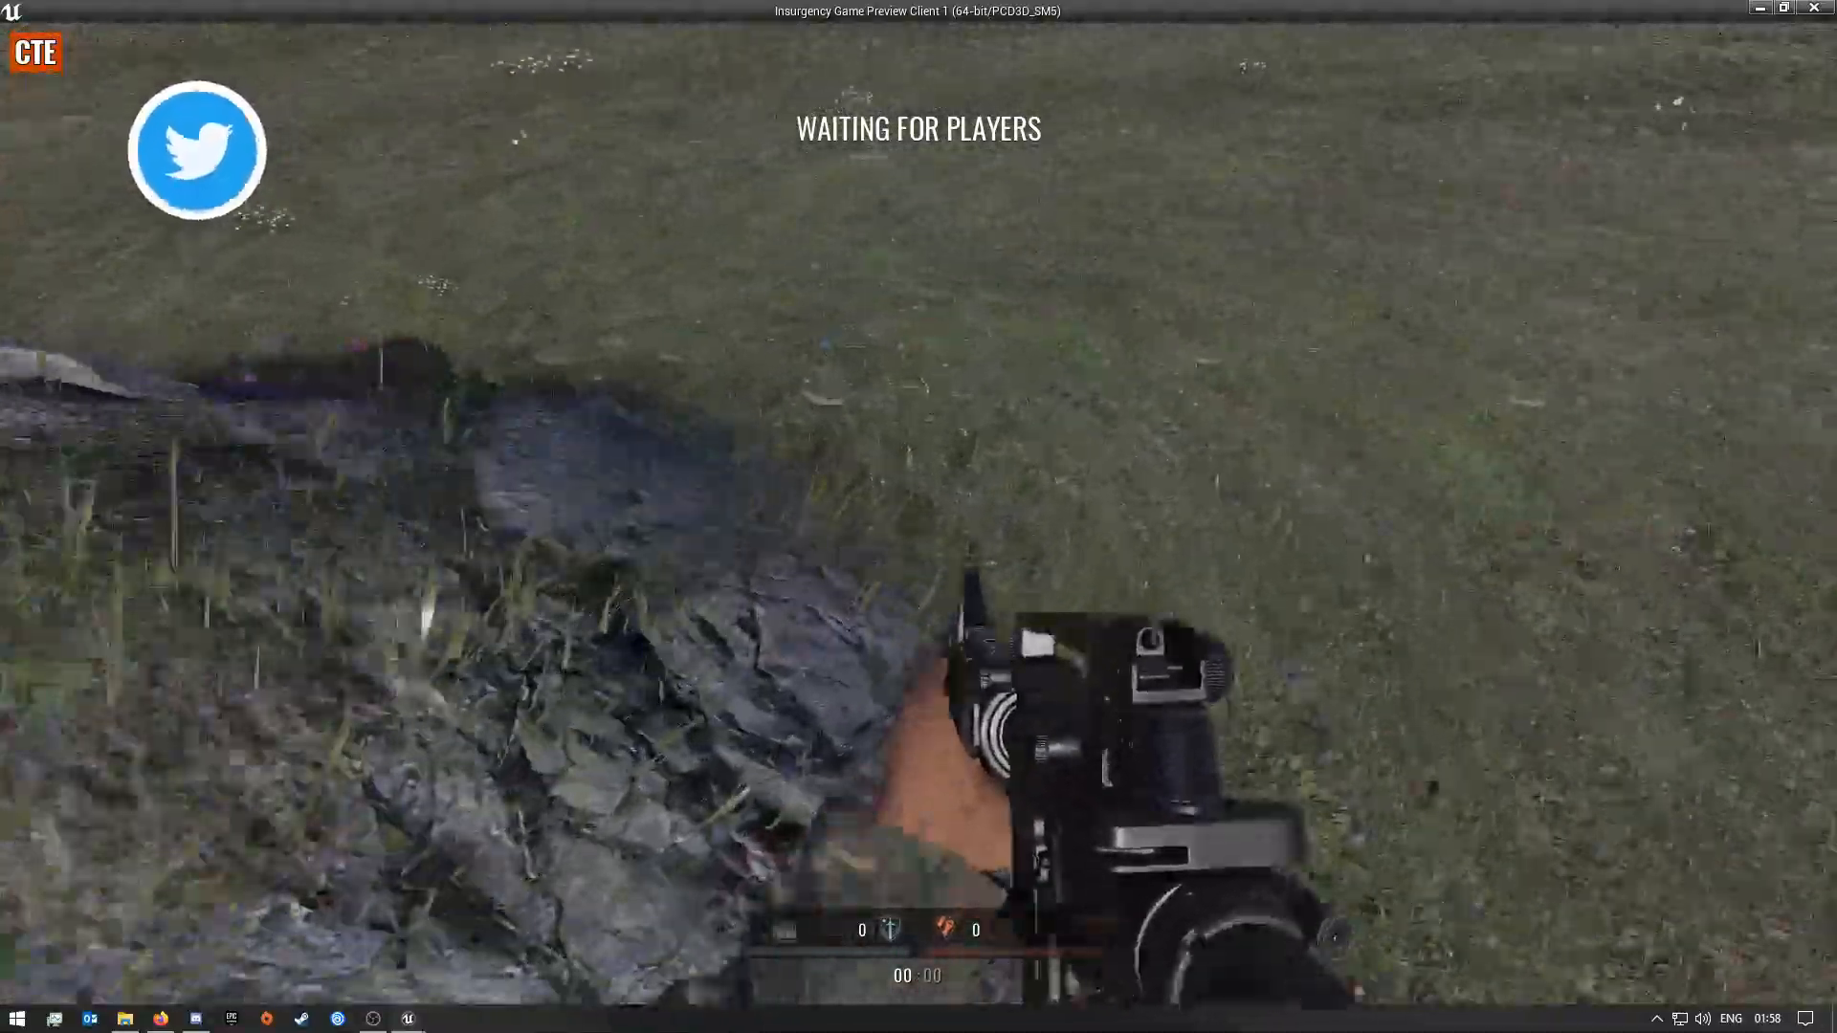
key(w)
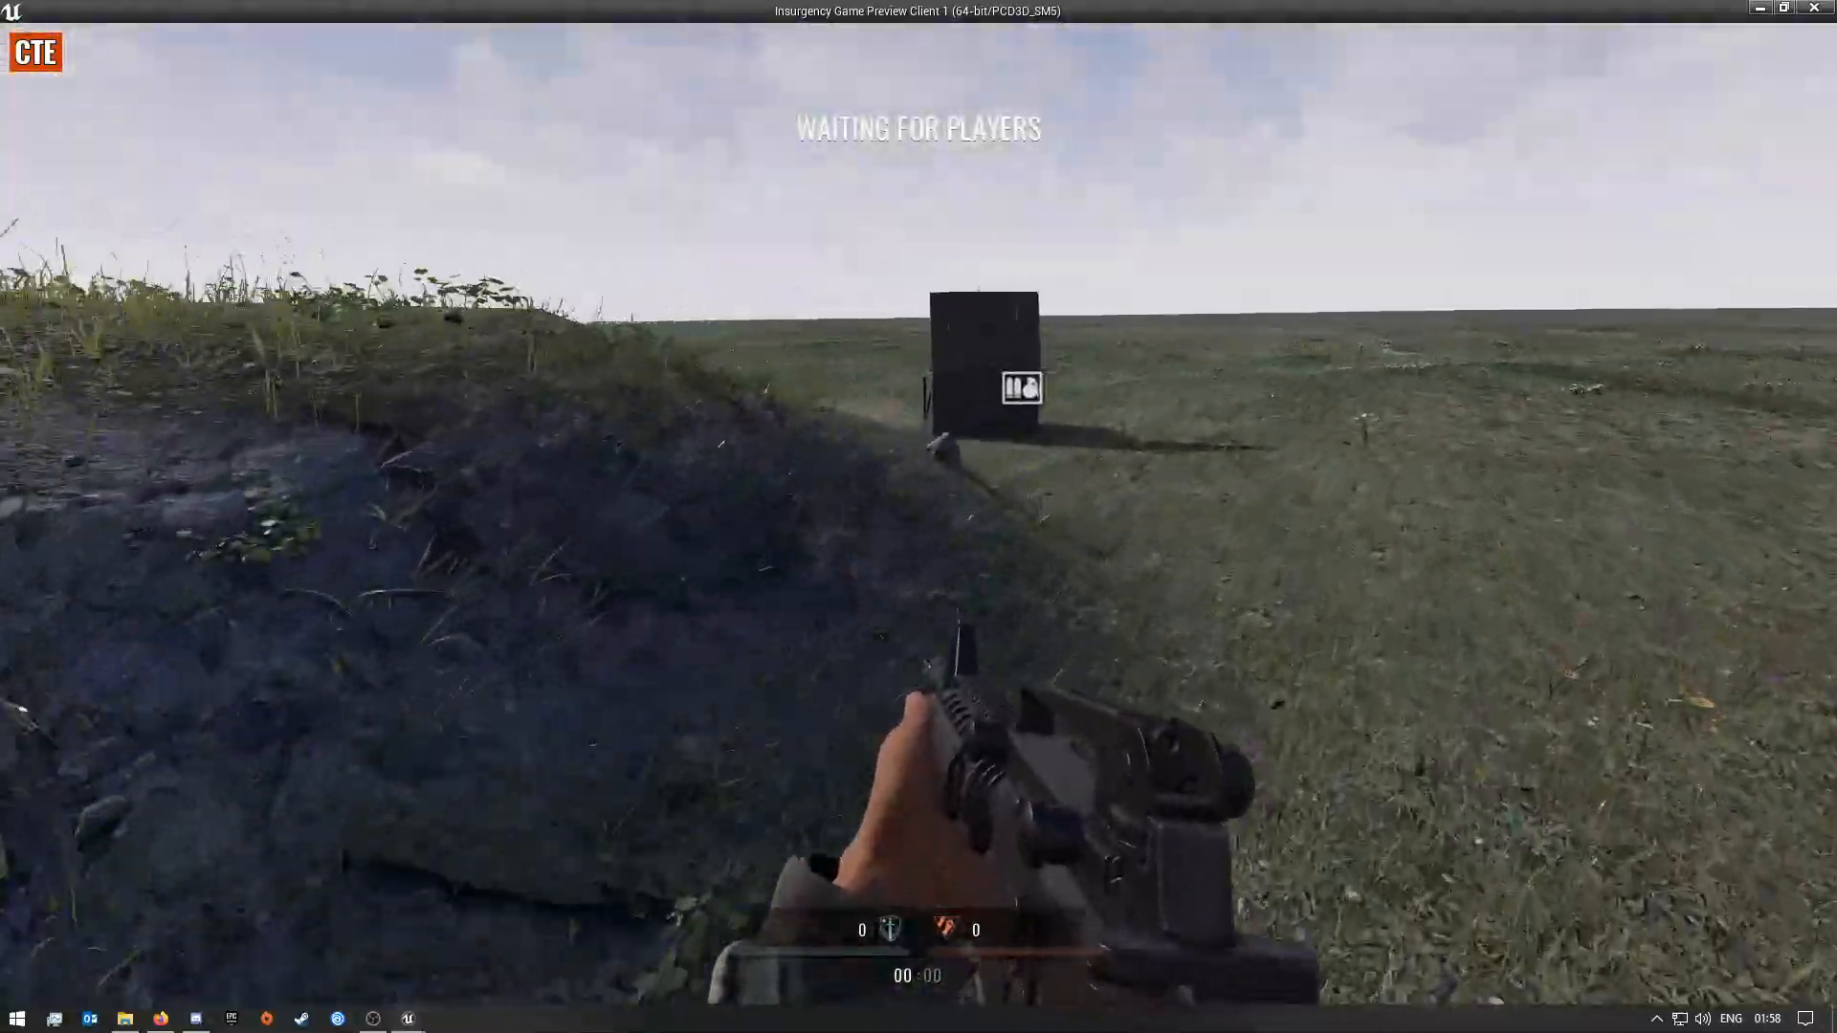
key(w)
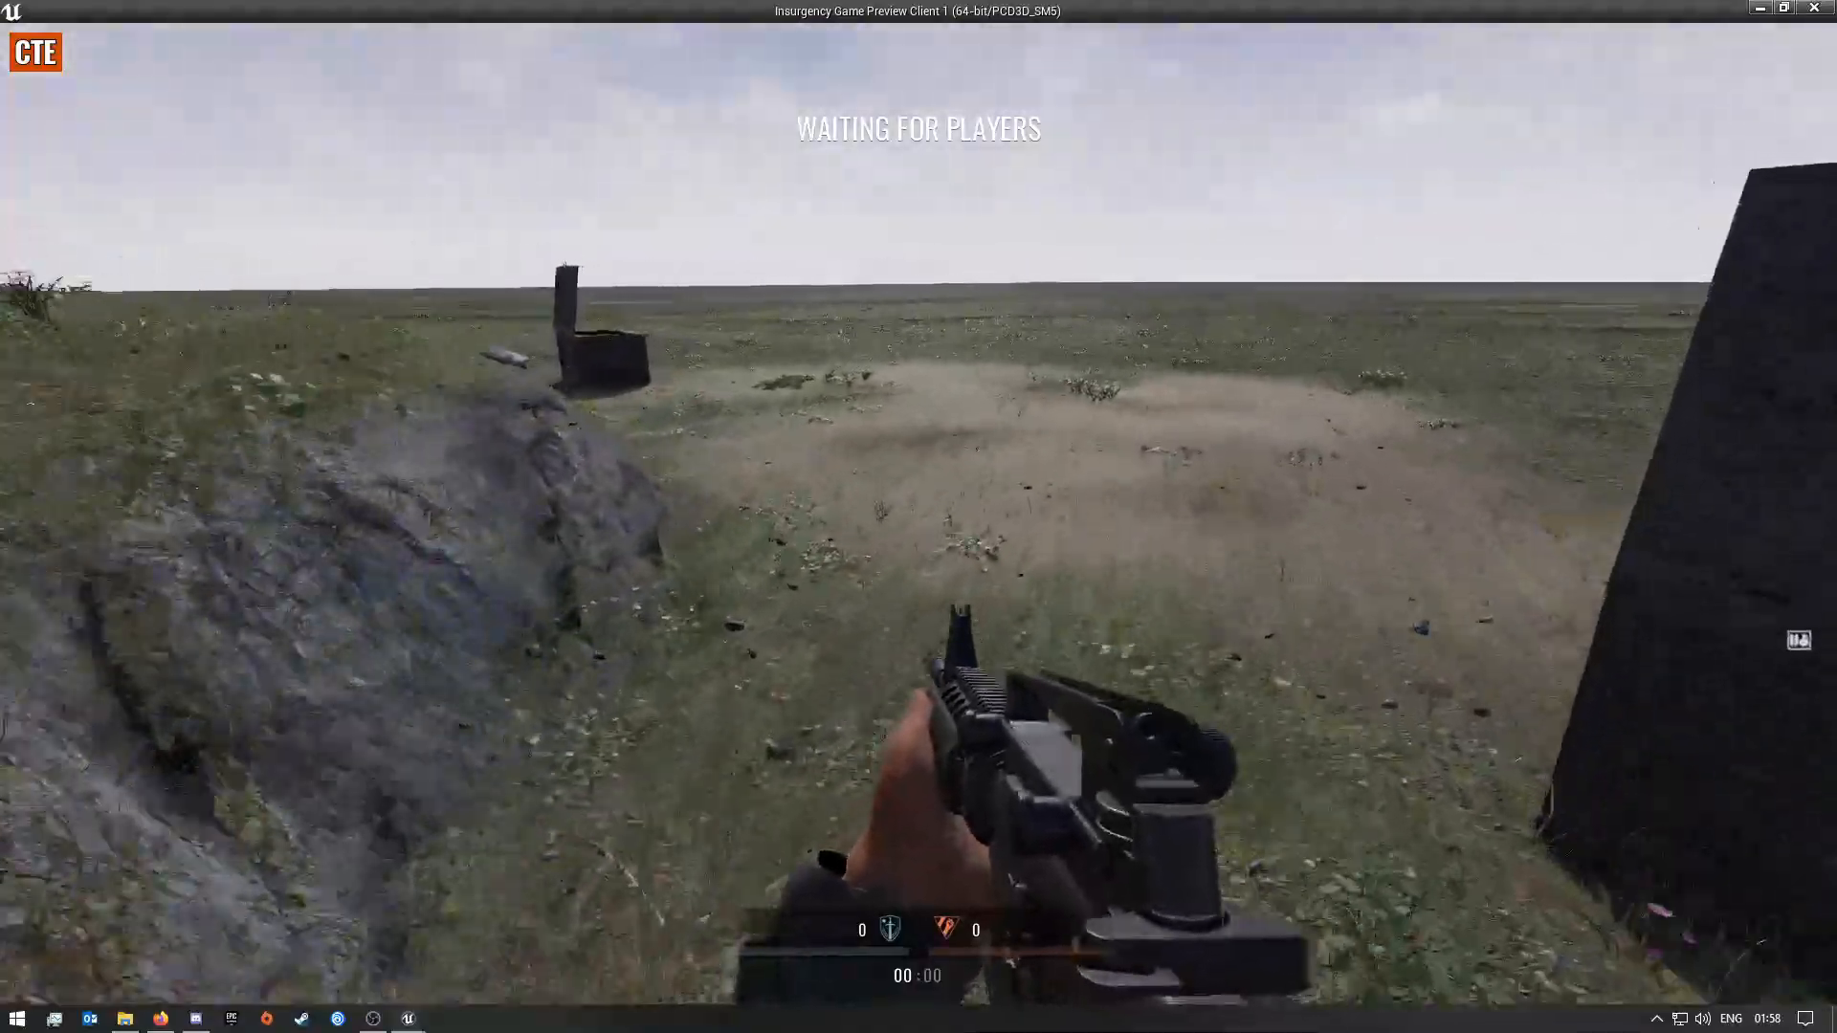
key(w)
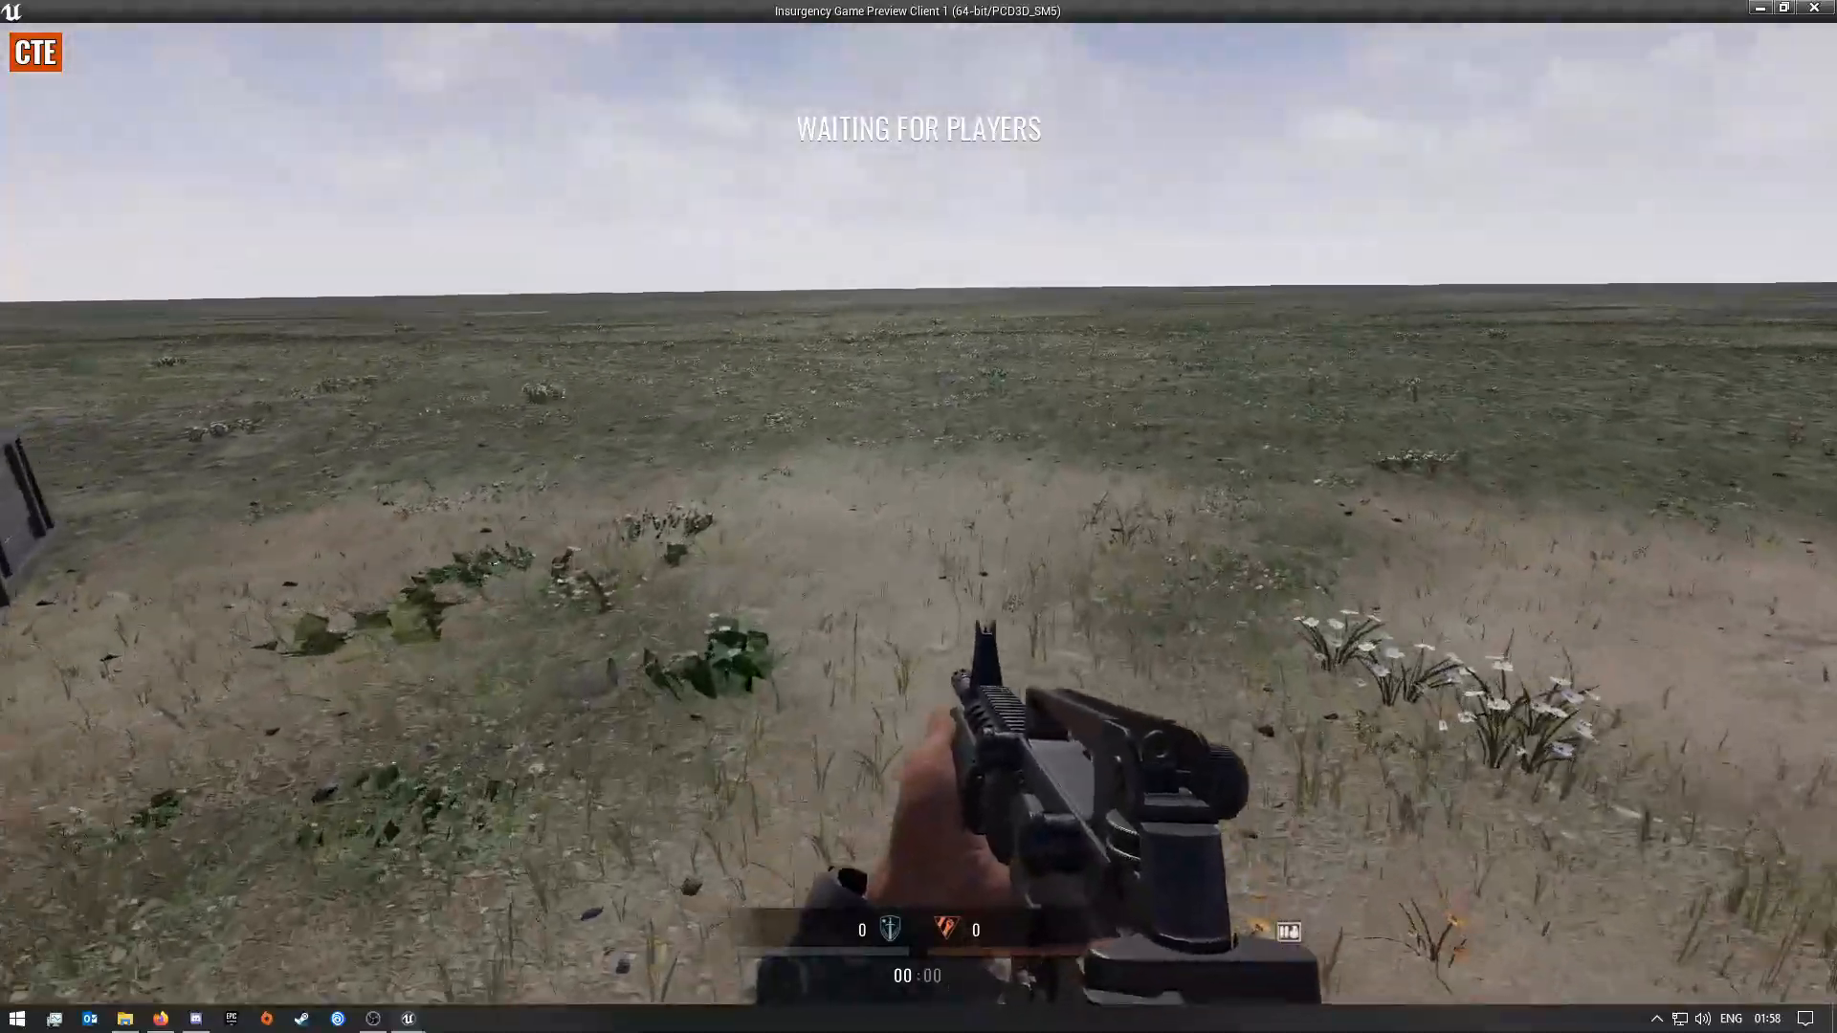